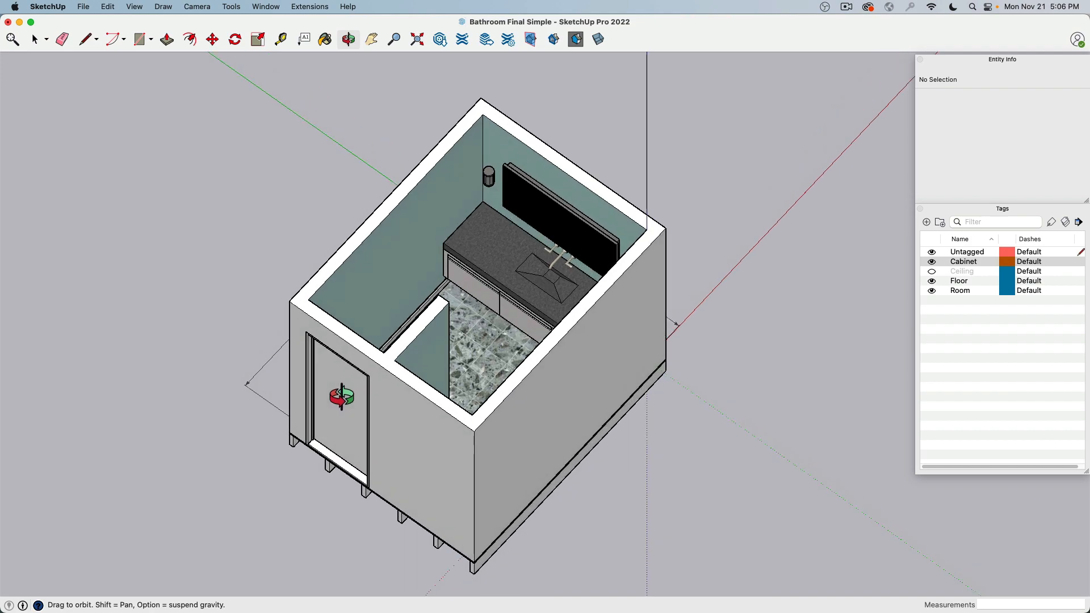
Inspect the bathroom's vanity area and select the cylindrical wall light beside the mirror to review its group information
key("space")
scroll(479, 312, "up", 5)
scroll(478, 312, "up", 1)
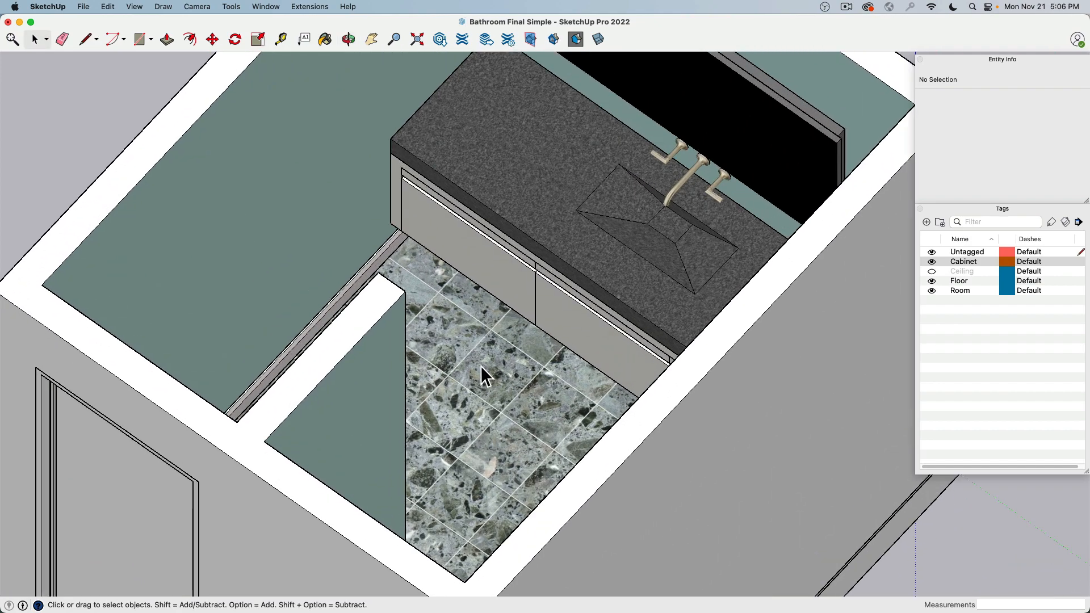
middle_click_drag(557, 198, 513, 470, "shift")
scroll(511, 365, "down", 2)
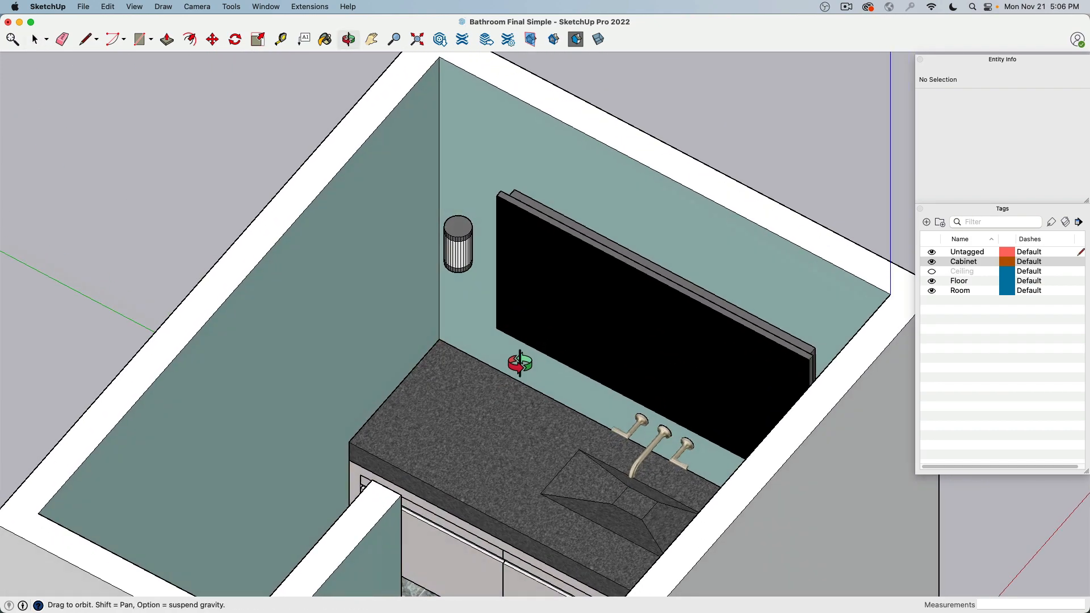
scroll(472, 242, "up", 5)
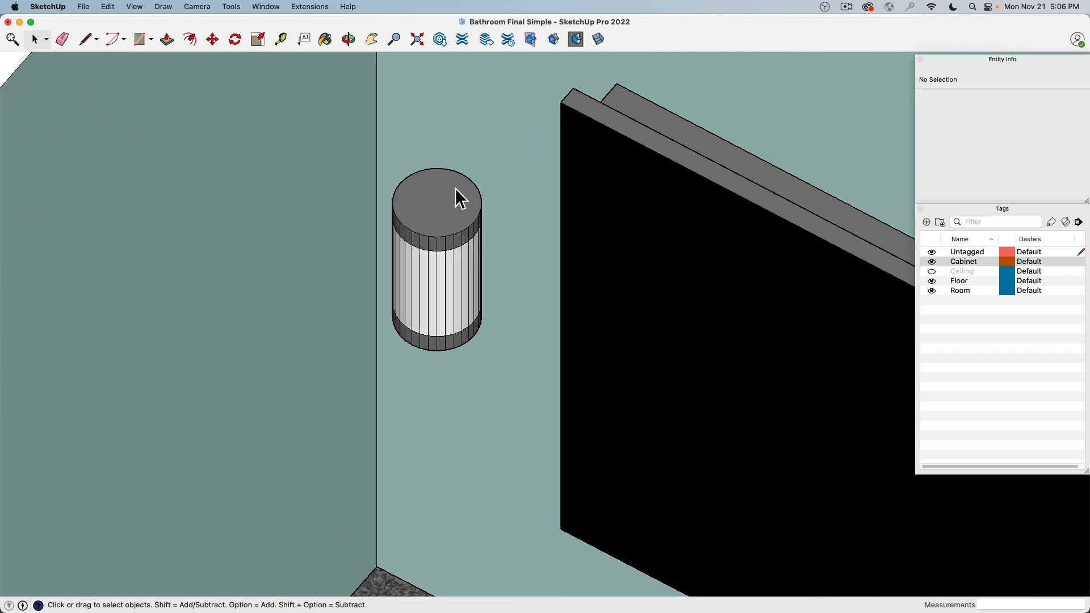
middle_click_drag(436, 289, 451, 216)
left_click(446, 206)
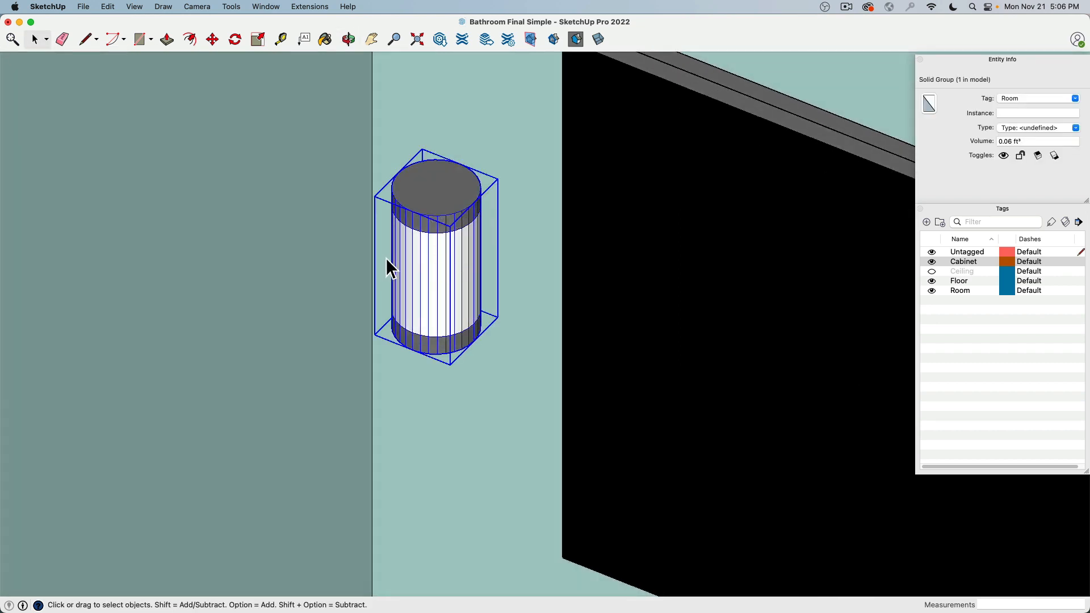
scroll(466, 253, "down", 8)
key("a")
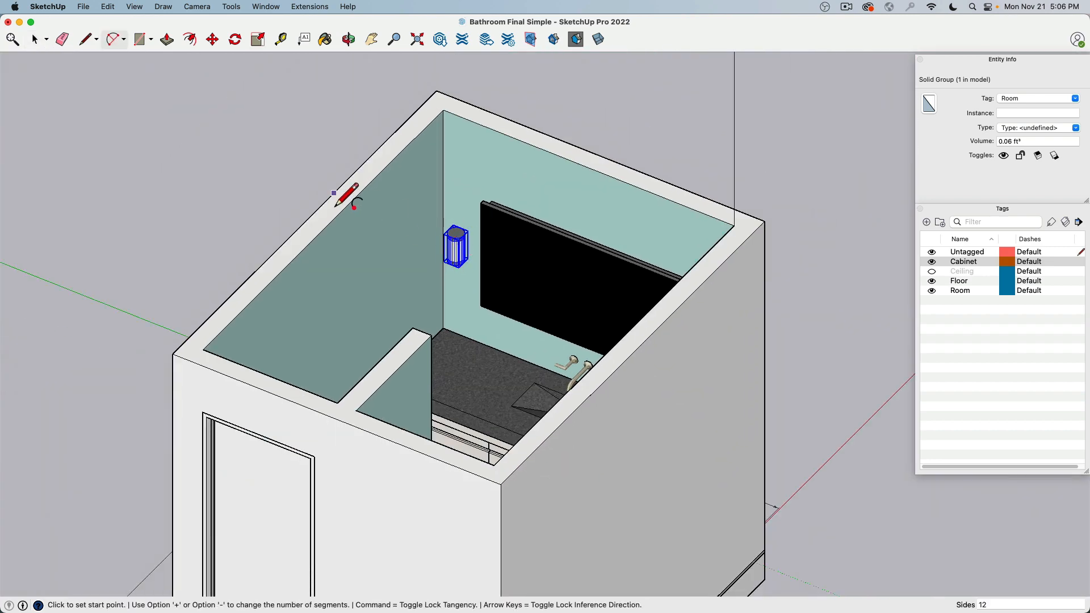
left_click(34, 39)
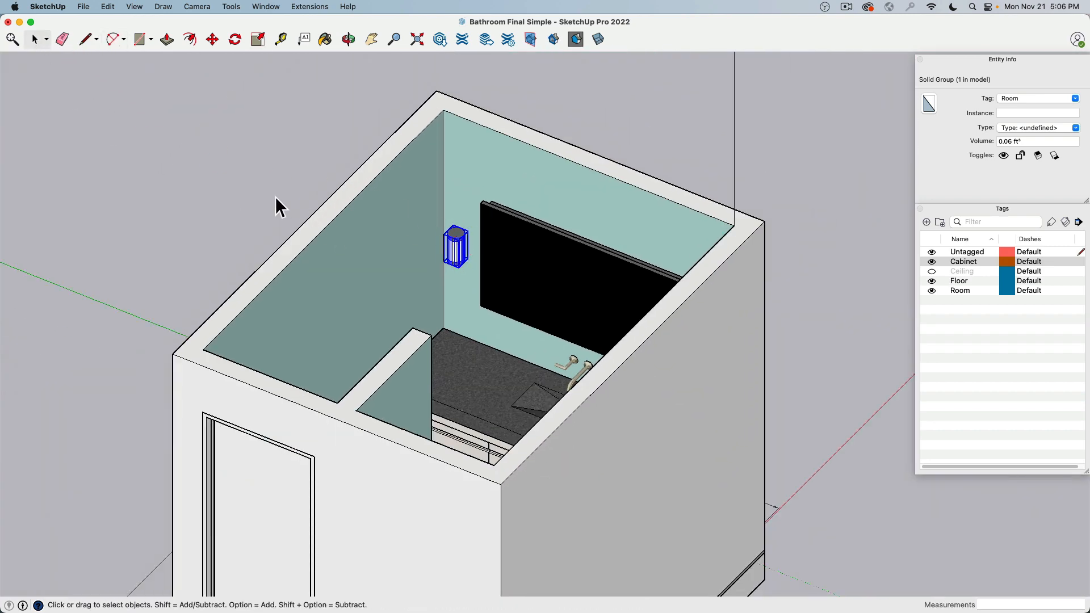
Switch to Blender, view the bathroom through the camera, unhide all hidden objects and display the scene in rendered shading
key("super+Tab")
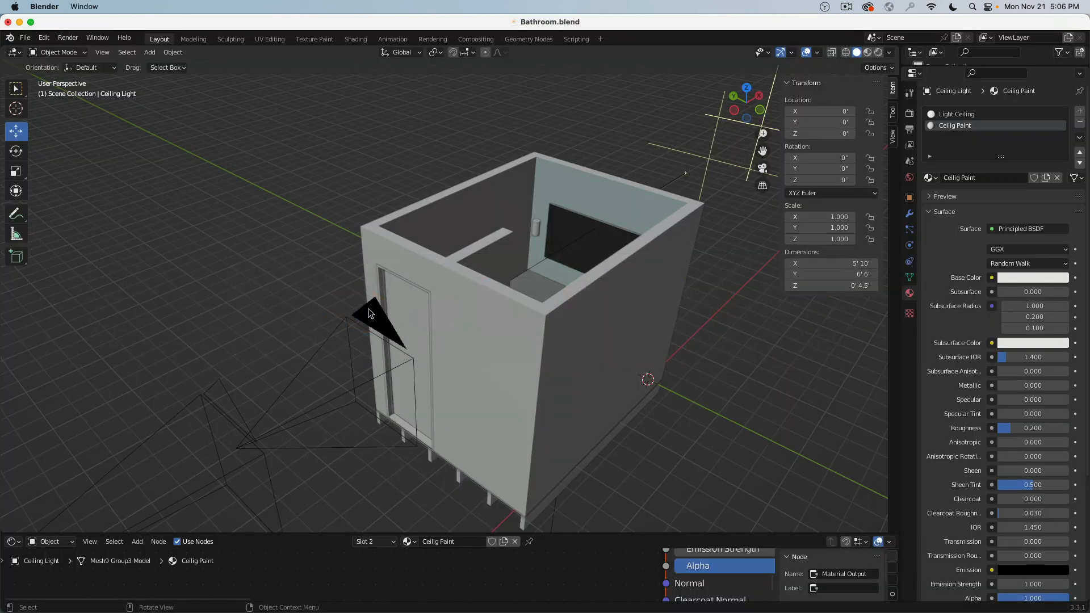
middle_click_drag(370, 311, 517, 307)
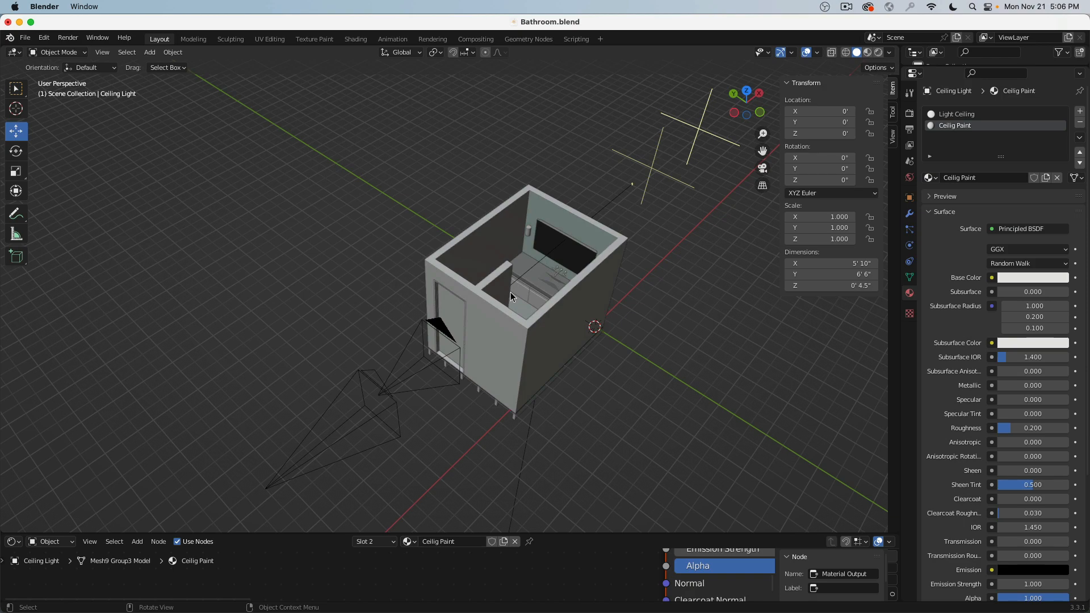
key("KP_0")
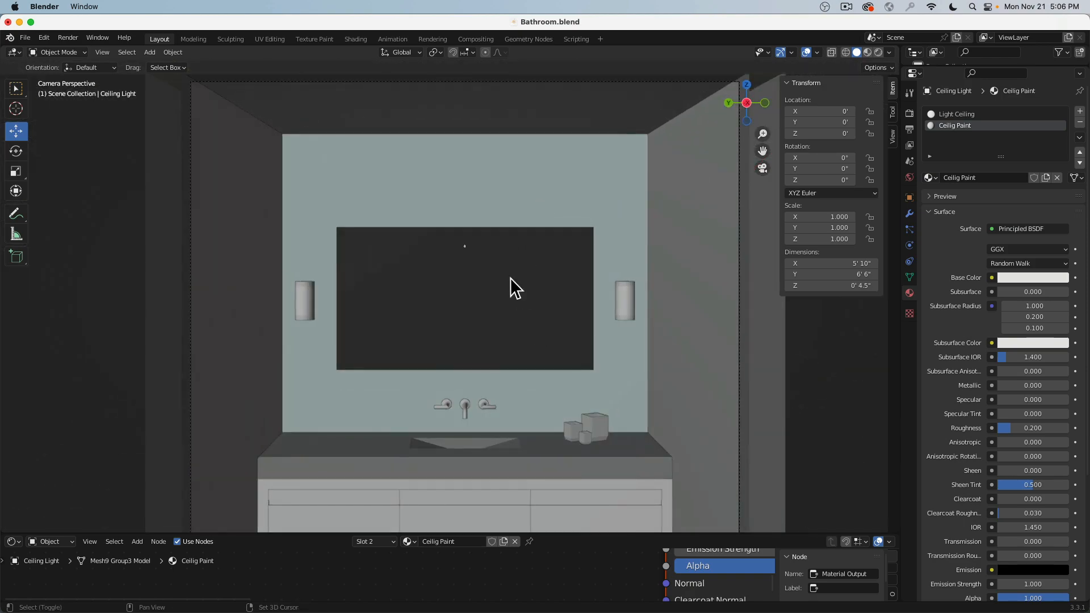
key("alt+h")
key("z")
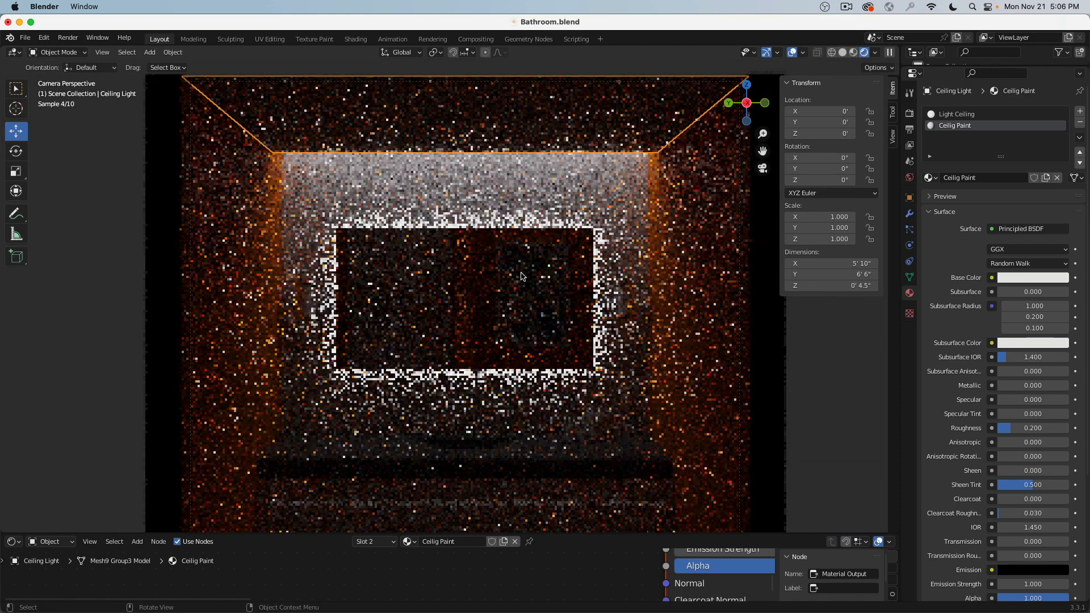
scroll(513, 273, "down", 2)
mouse_move(514, 270)
middle_mouse_down("shift")
mouse_move(504, 218)
mouse_move(507, 227)
middle_mouse_up("shift")
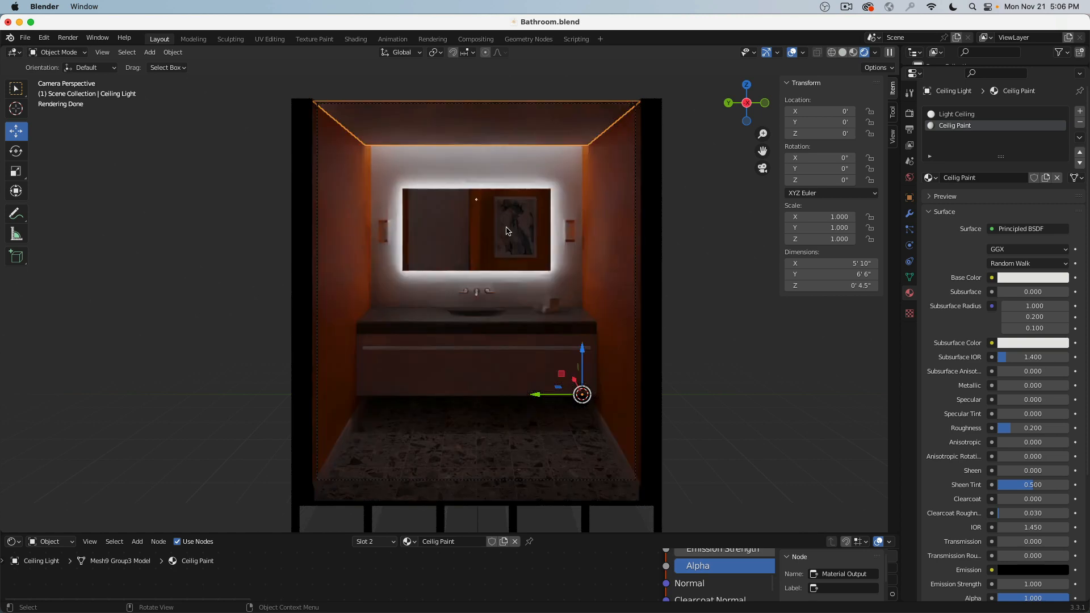
Switch to Finder and preview the target images Rendering 1.png through Rendering 5.png in the Rendering Targets folder
key("super+Tab")
key("super+Tab")
key("super+Tab")
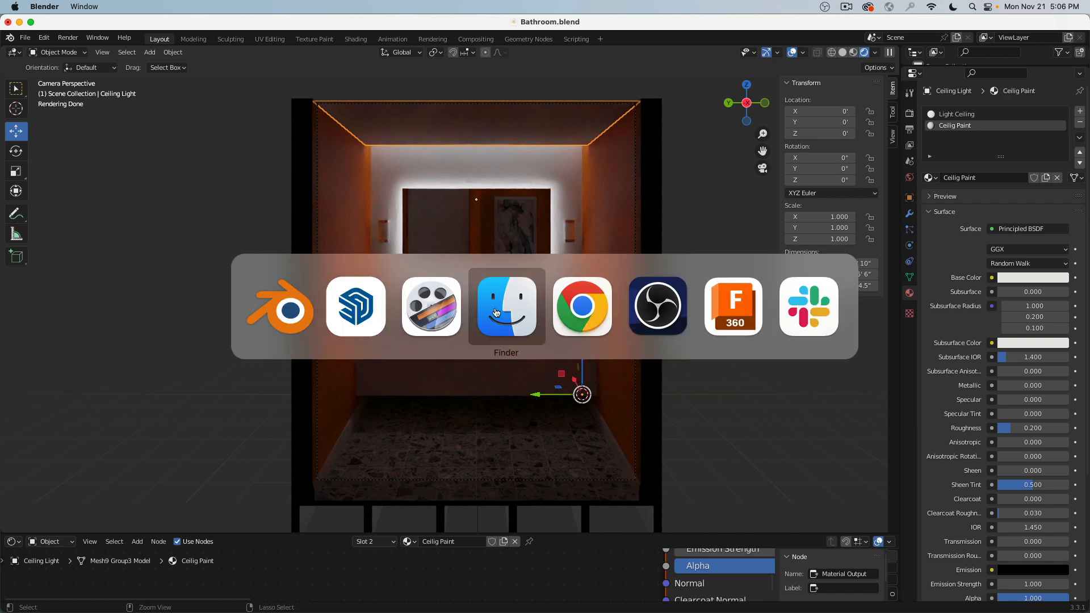
key("Up")
key("Up")
key("Up")
key("Up")
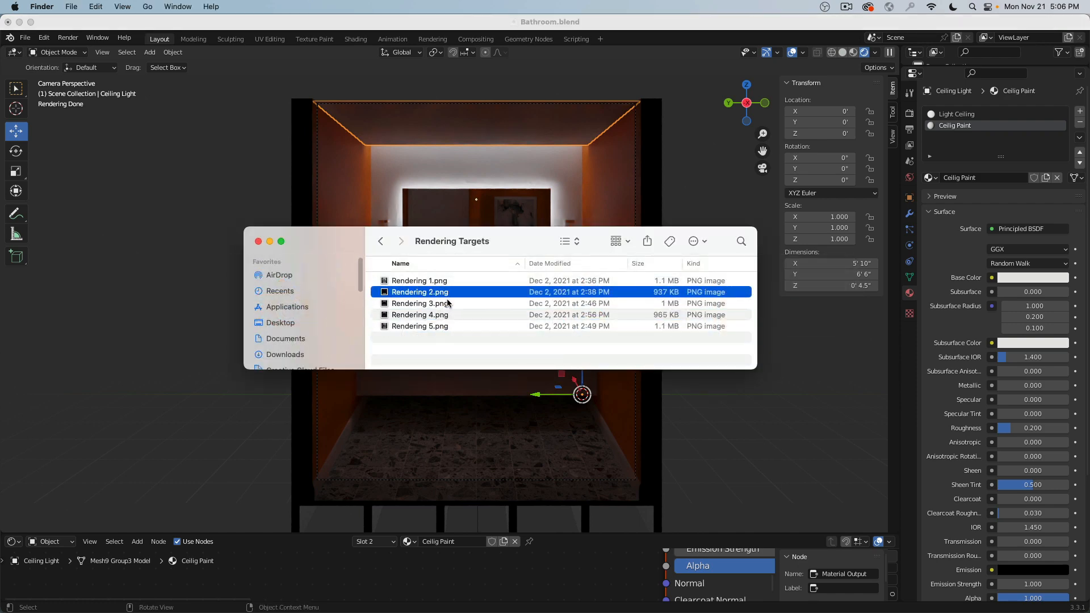
key("space")
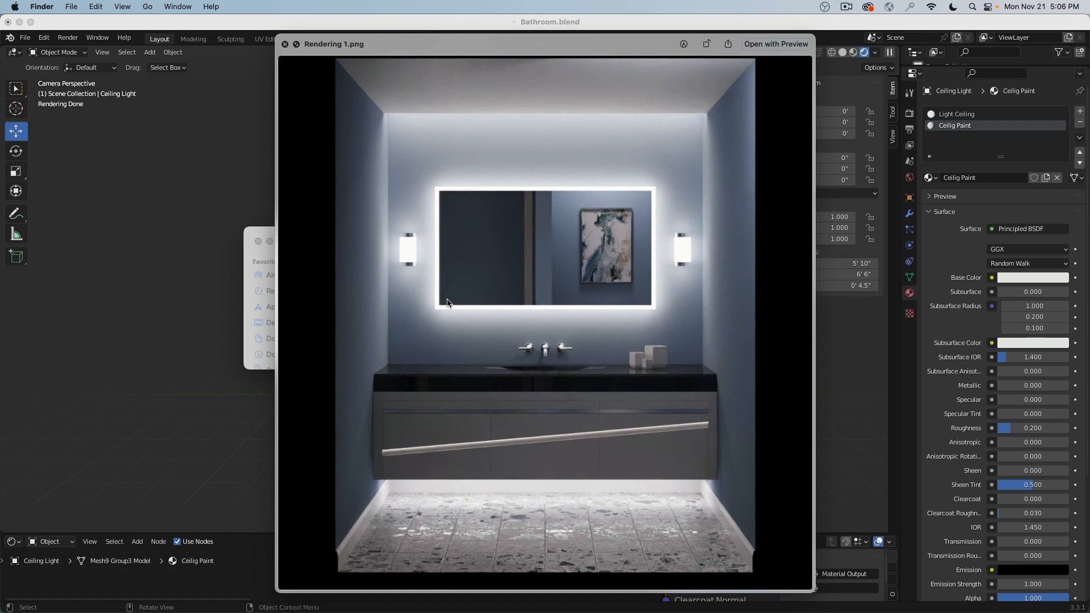
key("Down")
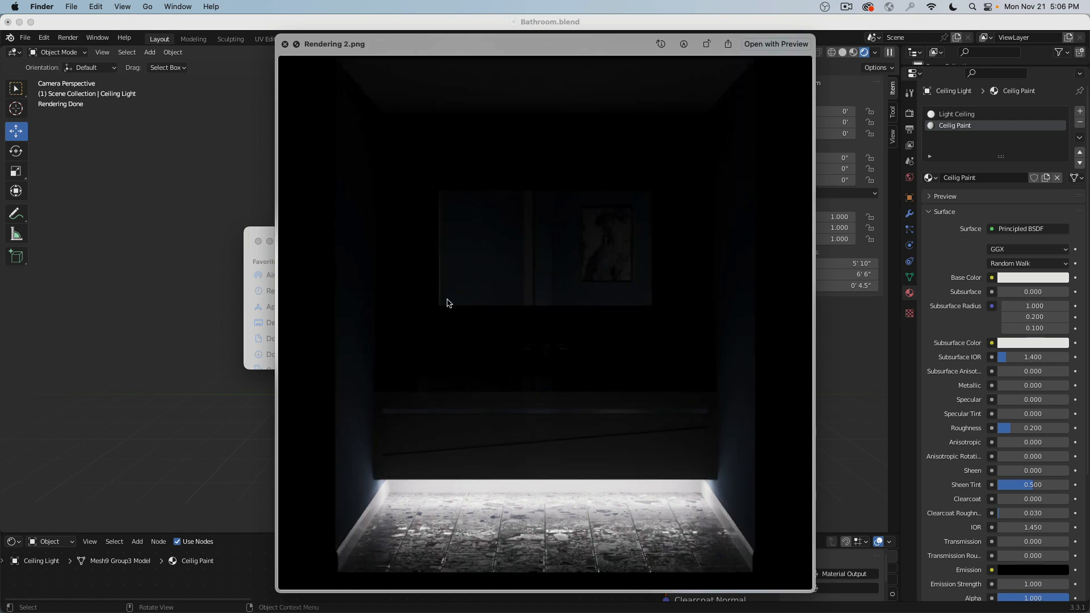
key("Down")
key("Down")
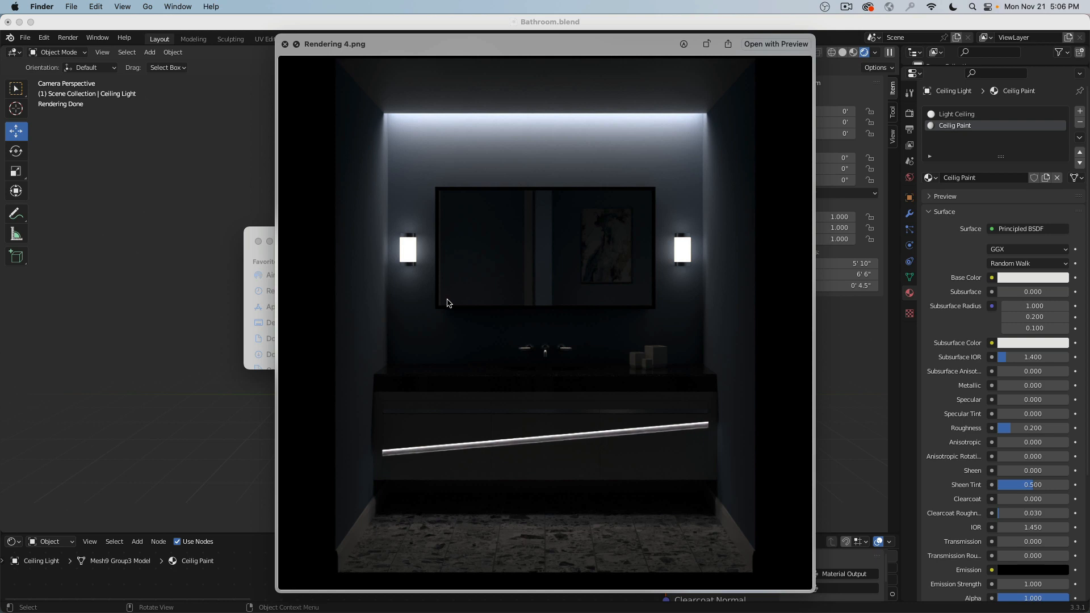
key("Down")
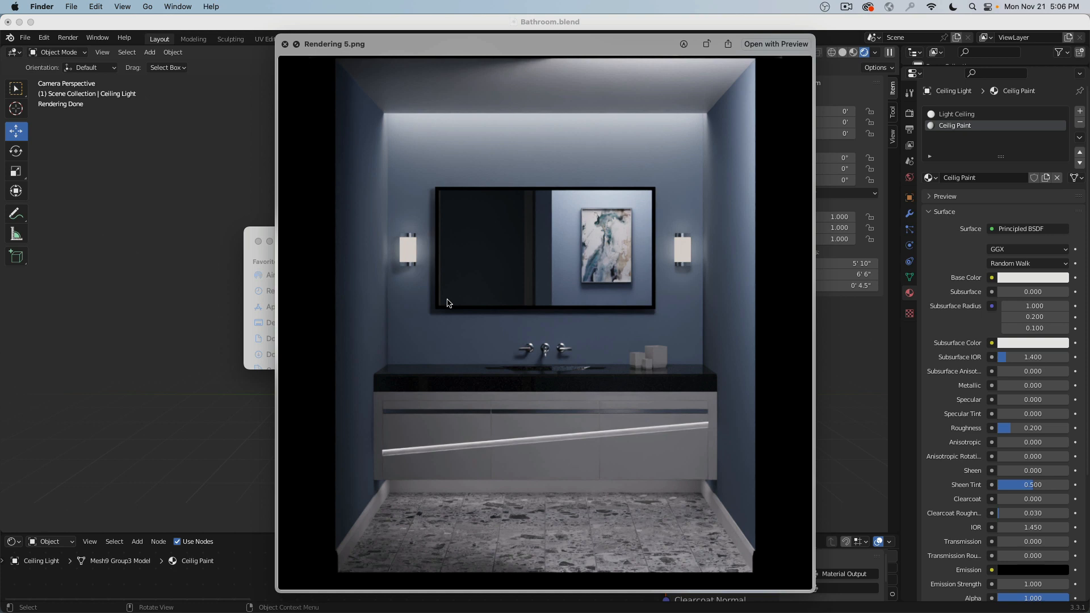
key("space")
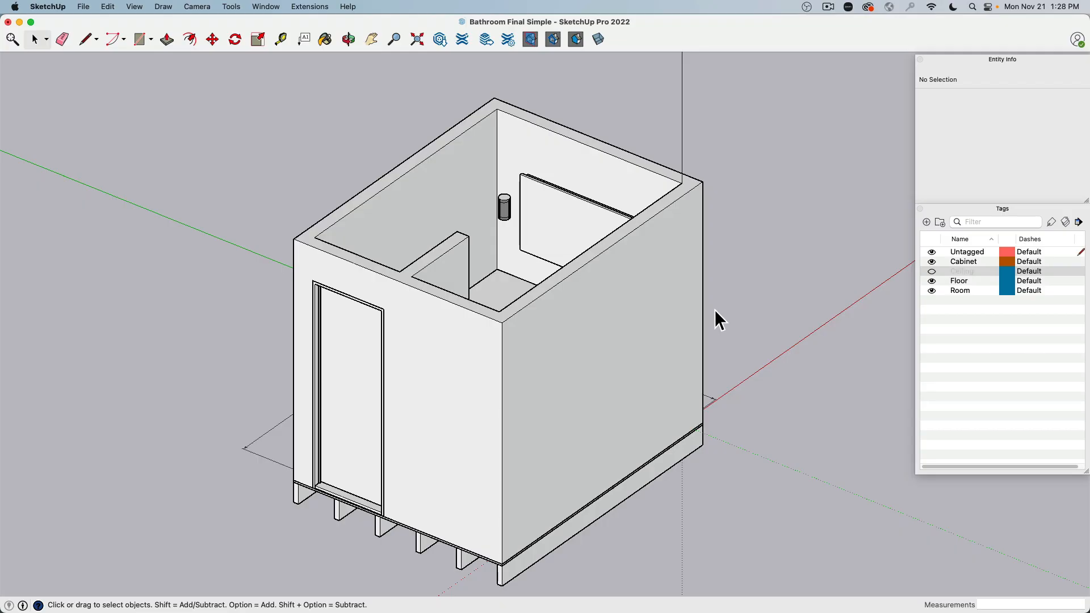
Hide the Cabinet and Room tags to isolate the floor construction at its front corner
middle_click_drag(724, 238, 751, 117)
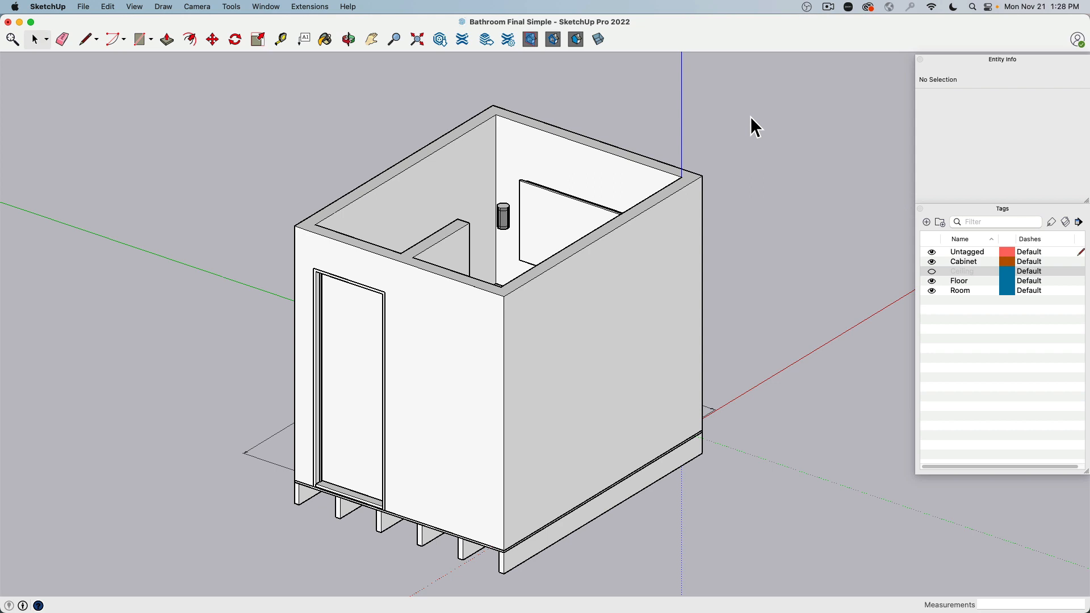
left_click(932, 262)
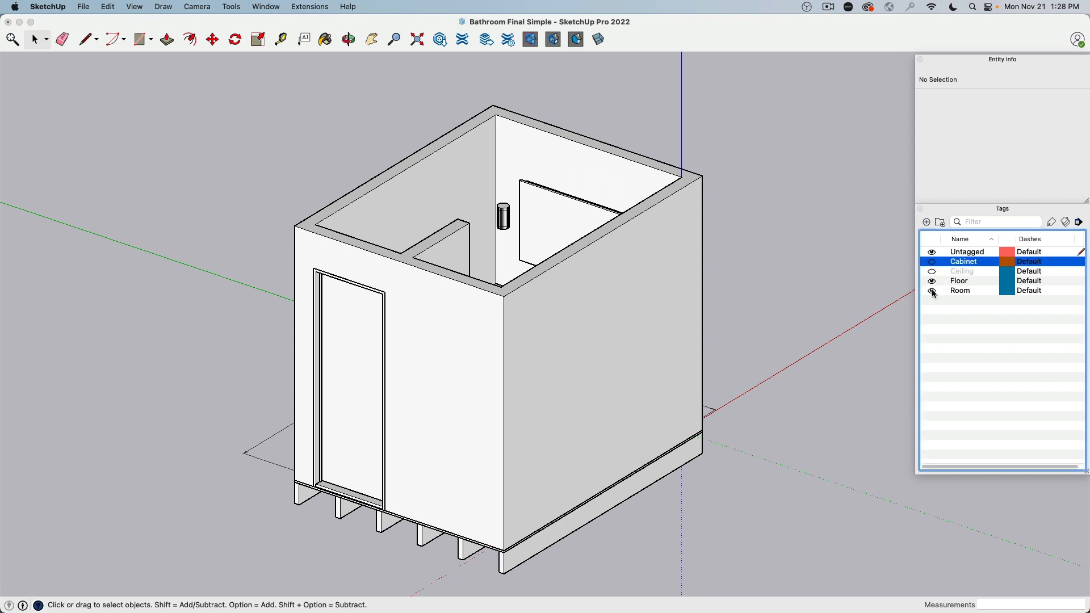
left_click(932, 290)
scroll(463, 446, "up", 8)
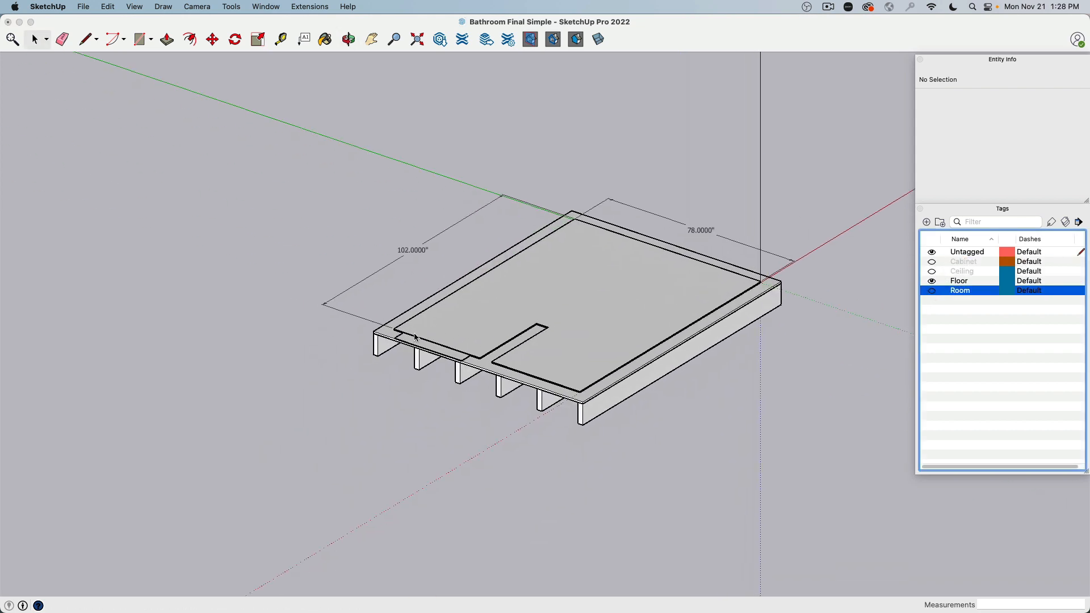
middle_click_drag(424, 359, 686, 228)
middle_click_drag(268, 407, 424, 335, "shift")
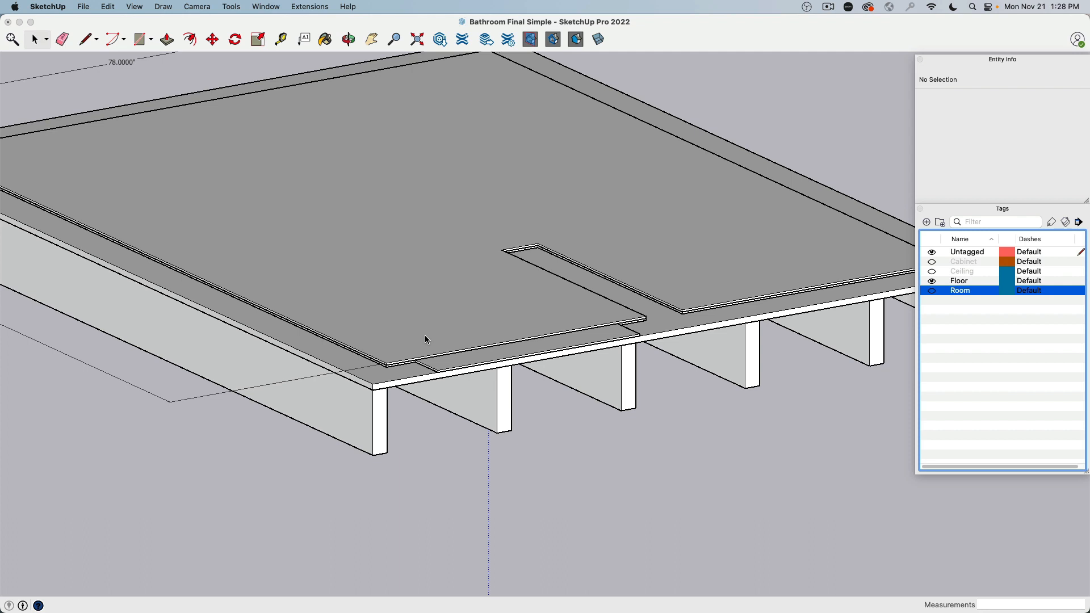
Select the floor framing, tile layer and cement layer groups one by one to check their instance names and tags
left_click(376, 432)
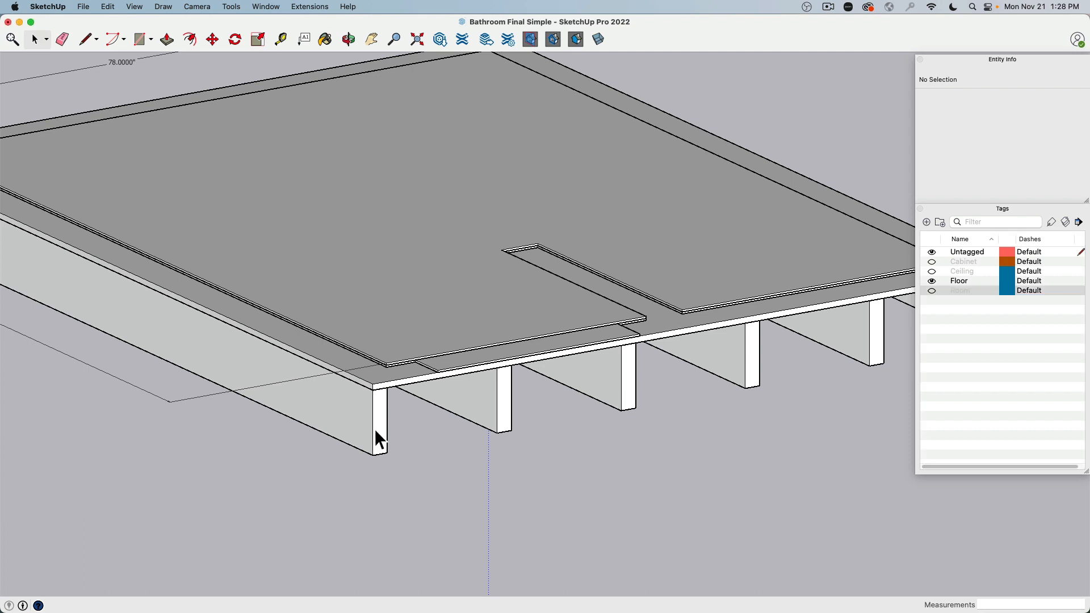
left_click(376, 432)
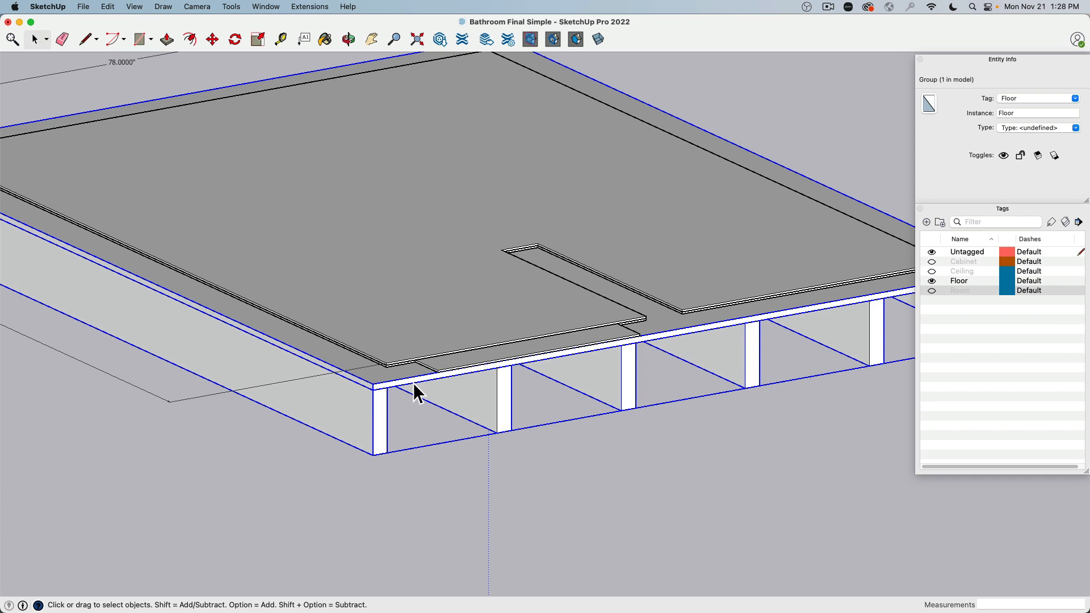
left_click(411, 300)
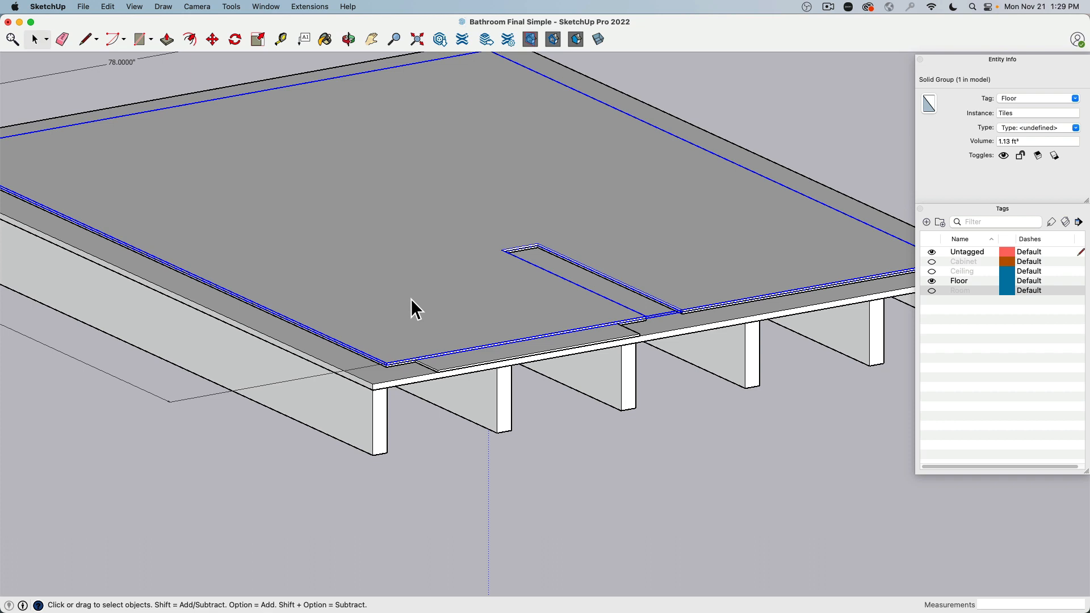
left_click(449, 367)
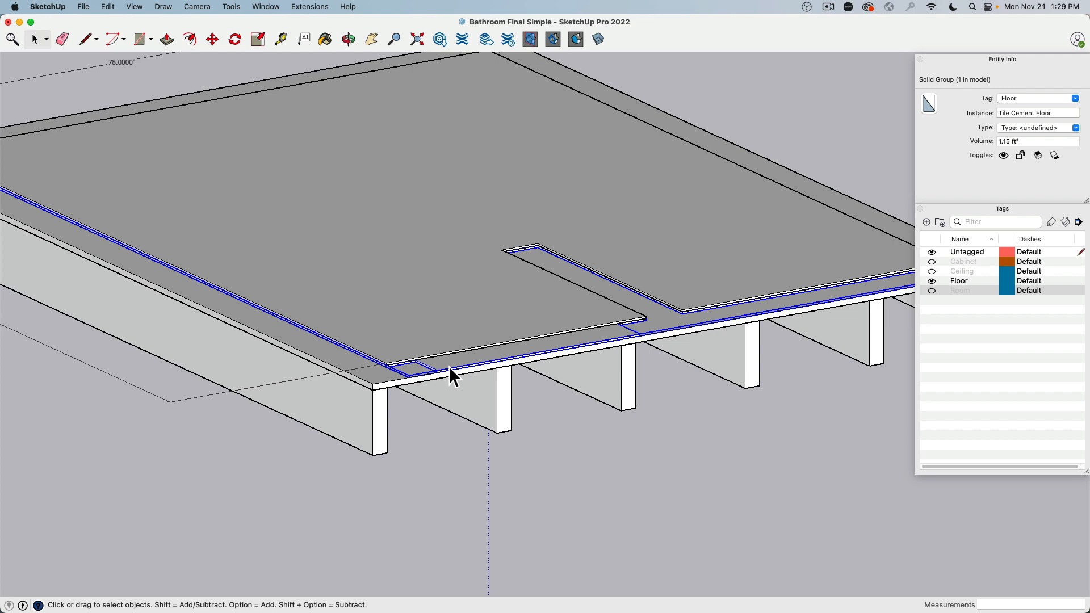
middle_click_drag(448, 366, 602, 297)
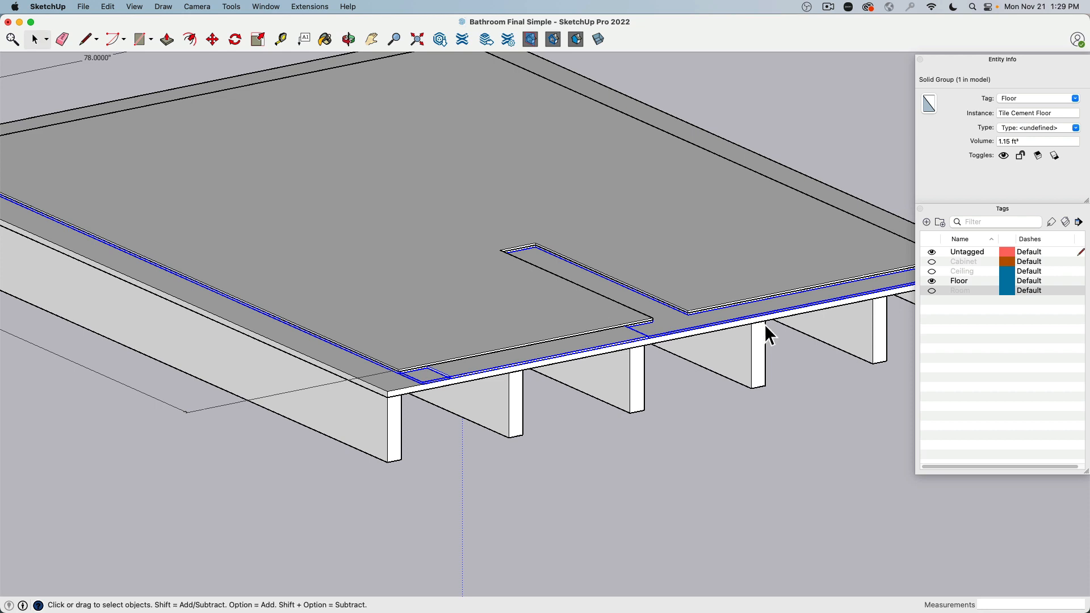
left_click(847, 392)
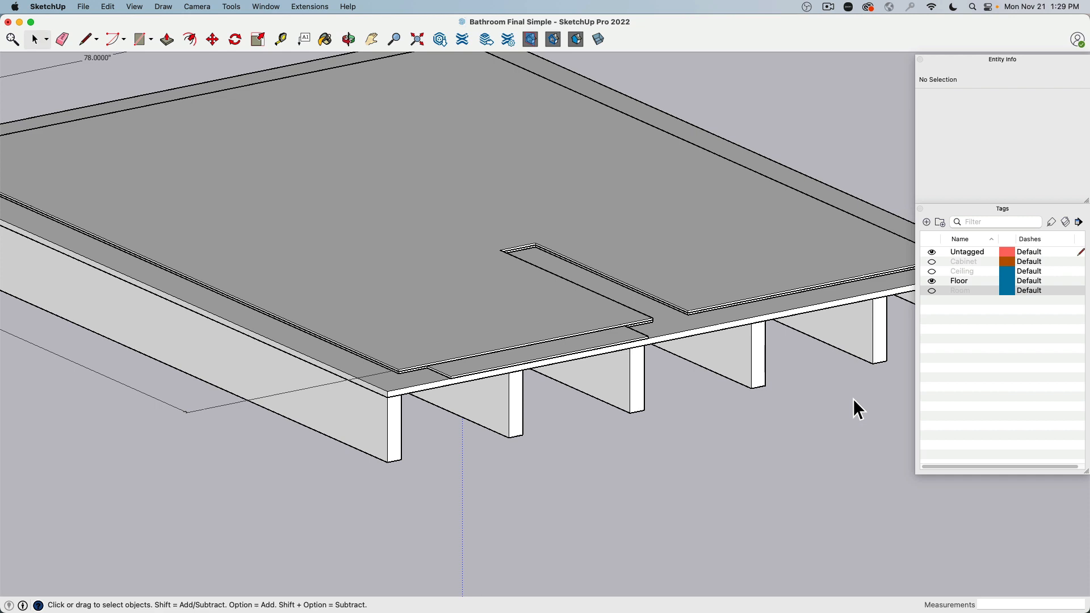
left_click(446, 318)
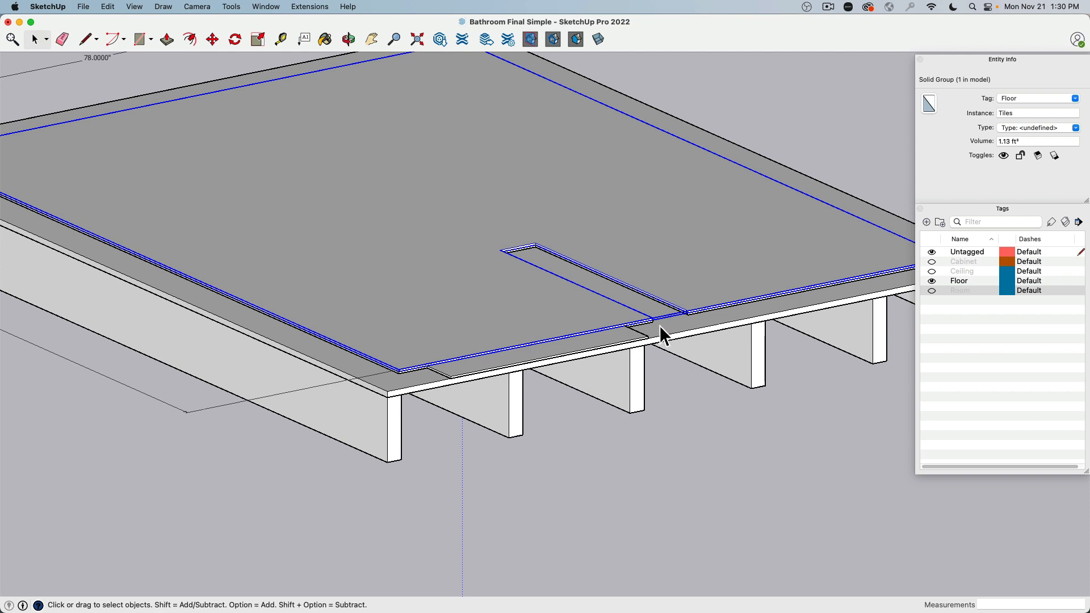
Turn the Room tag's visibility back on and hide the Walls group
left_click(932, 291)
scroll(482, 268, "down", 10)
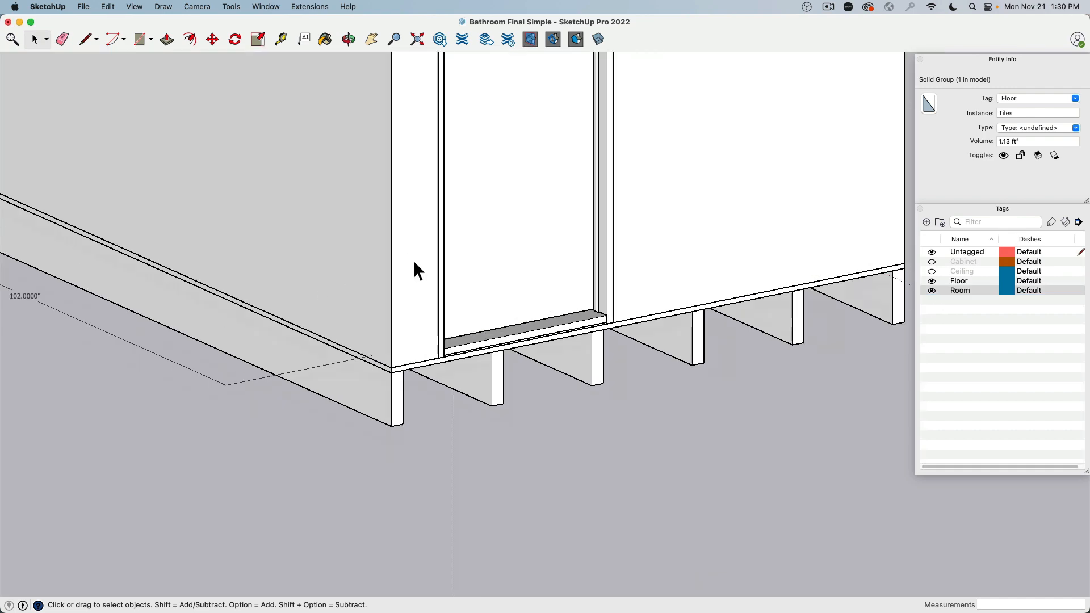
left_click(291, 231)
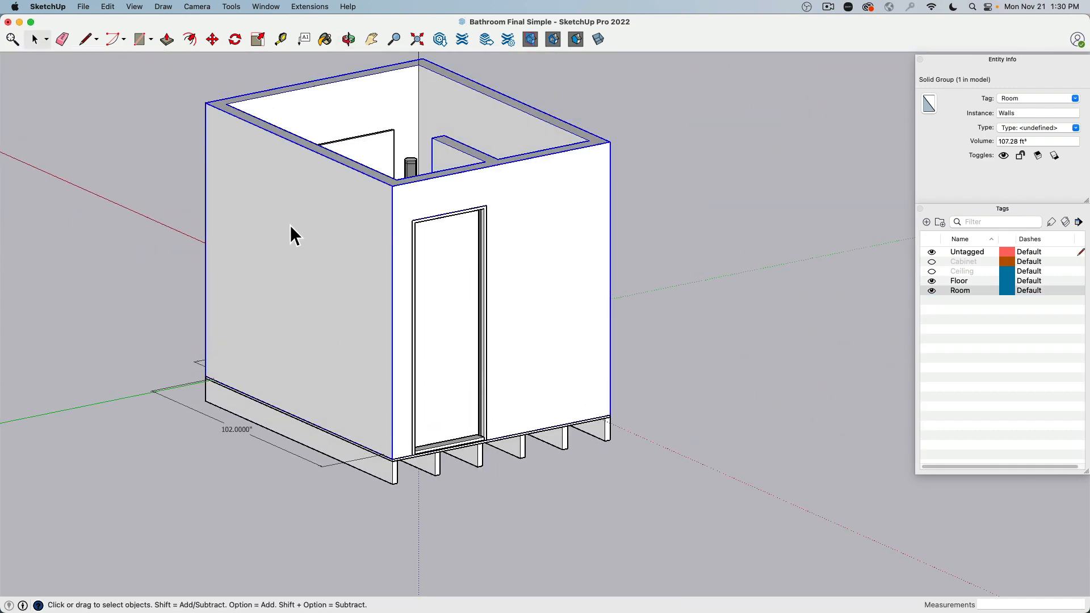
key("super+e")
Examine the baseboard and door threshold groups in the entity information and how they sit on the floor layers at the doorway
scroll(435, 512, "up", 15)
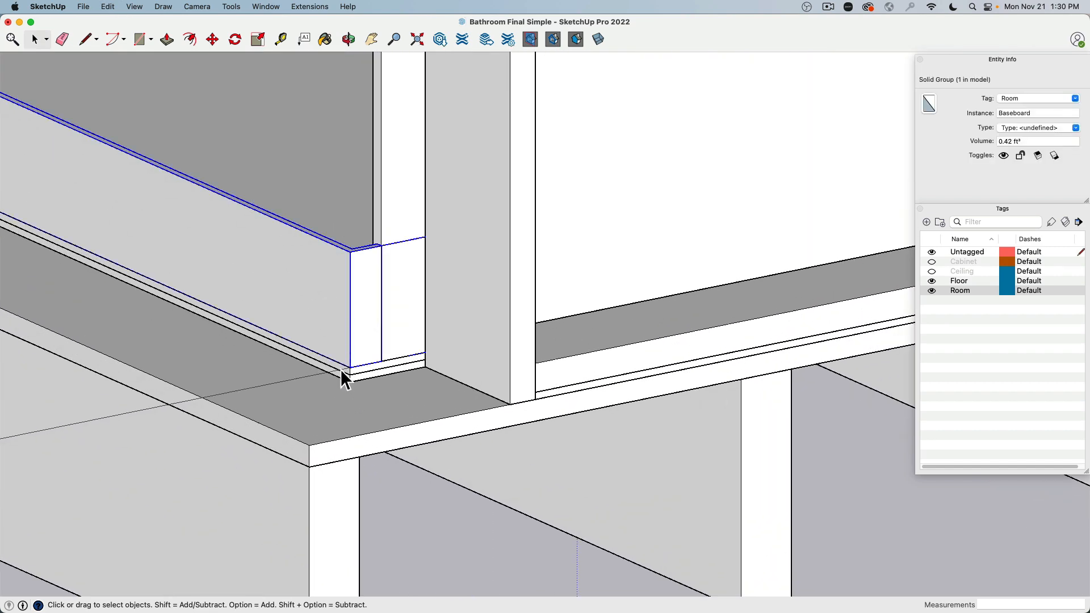
scroll(355, 375, "down", 3)
left_click(520, 357)
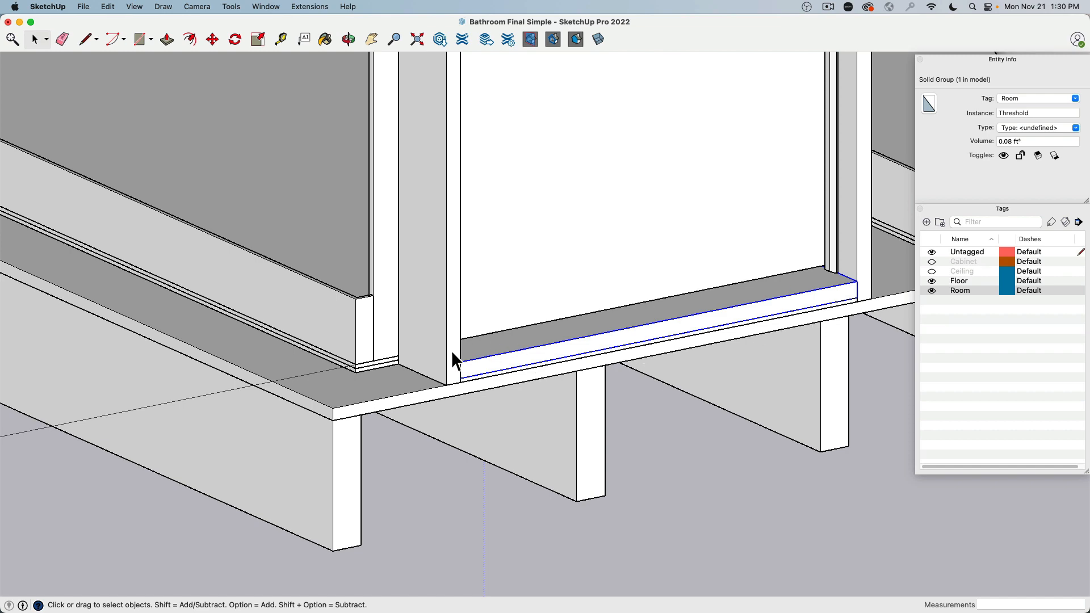
scroll(851, 239, "down", 3)
middle_click_drag(850, 236, 679, 599, "shift")
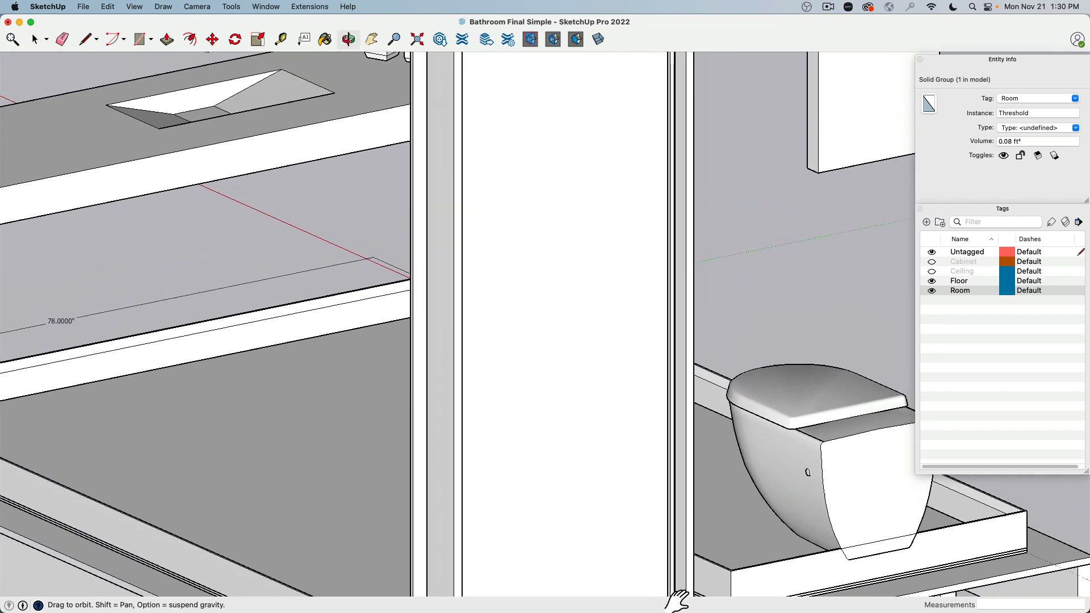
mouse_move(662, 318)
middle_mouse_down("shift")
mouse_move(648, 348)
mouse_move(628, 542)
middle_mouse_up("shift")
middle_click_drag(627, 430, 645, 187, "shift")
middle_click_drag(625, 491, 632, 313, "shift")
middle_click_drag(632, 429, 622, 376, "shift")
scroll(622, 376, "up", 1)
scroll(623, 376, "up", 2)
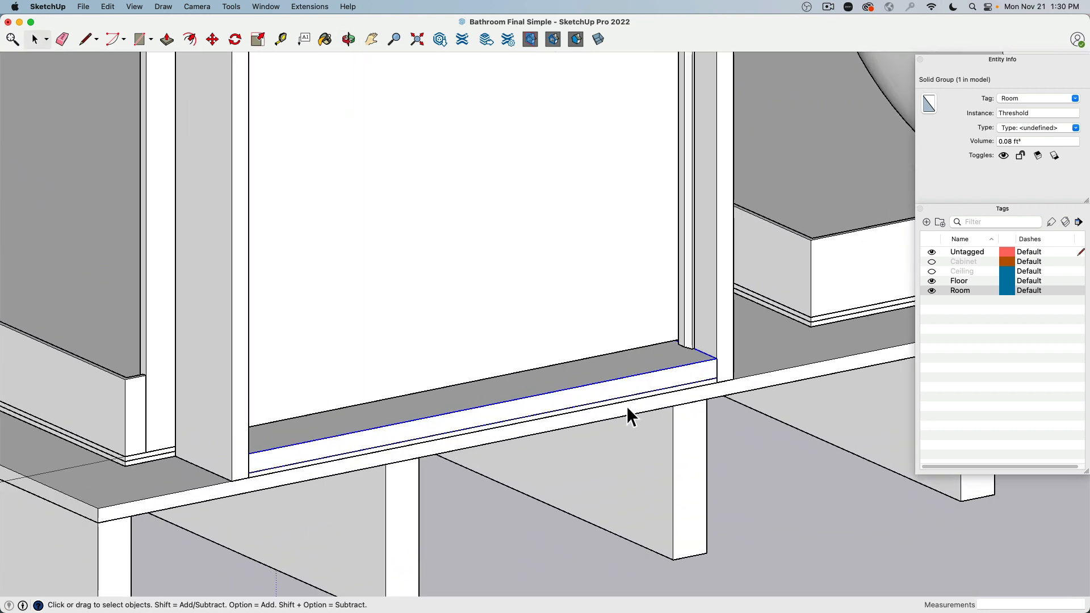
Temporarily remove the door threshold, check the entity information of the tile cement floor and door stop groups, and restore the threshold
key("Delete")
left_click(650, 384)
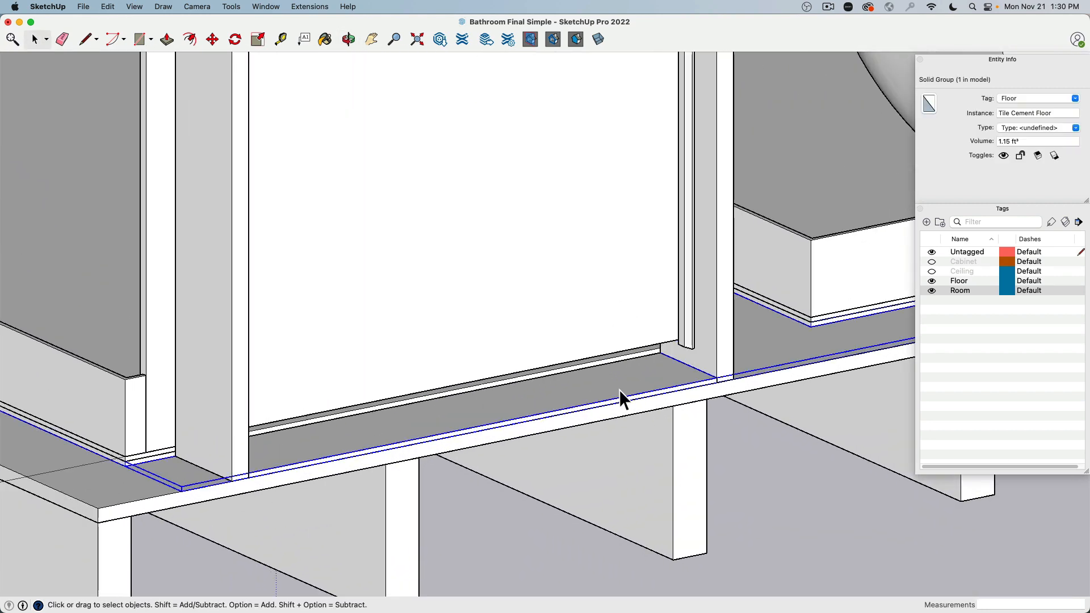
middle_click_drag(619, 389, 662, 375)
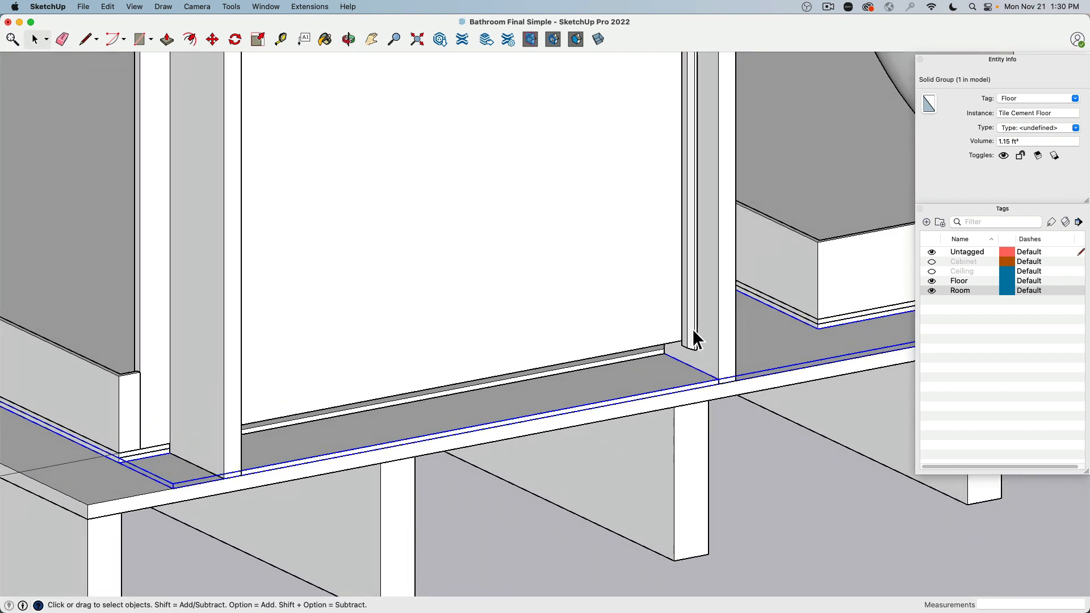
left_click(693, 330)
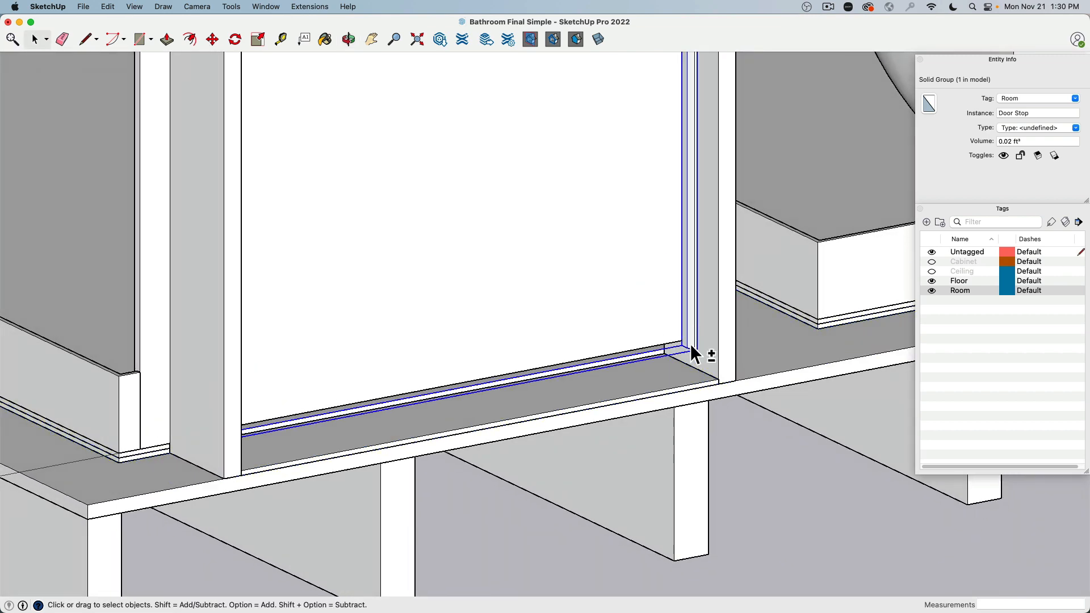
left_click(694, 367)
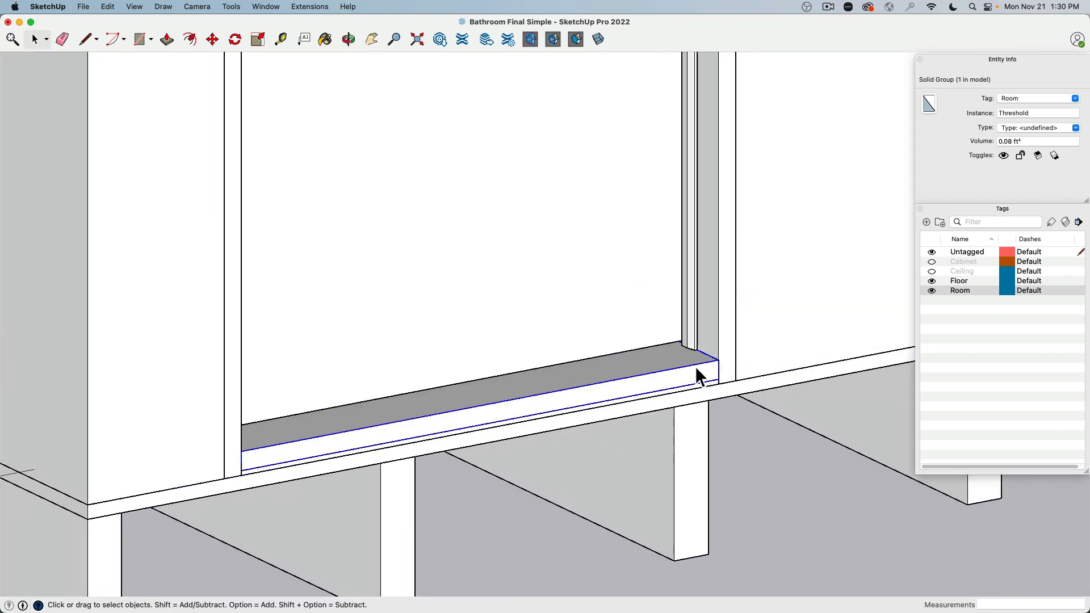
Turn the Cabinet tag's visibility back on to show the vanity cabinet under the countertop
middle_click_drag(695, 366, 350, 379)
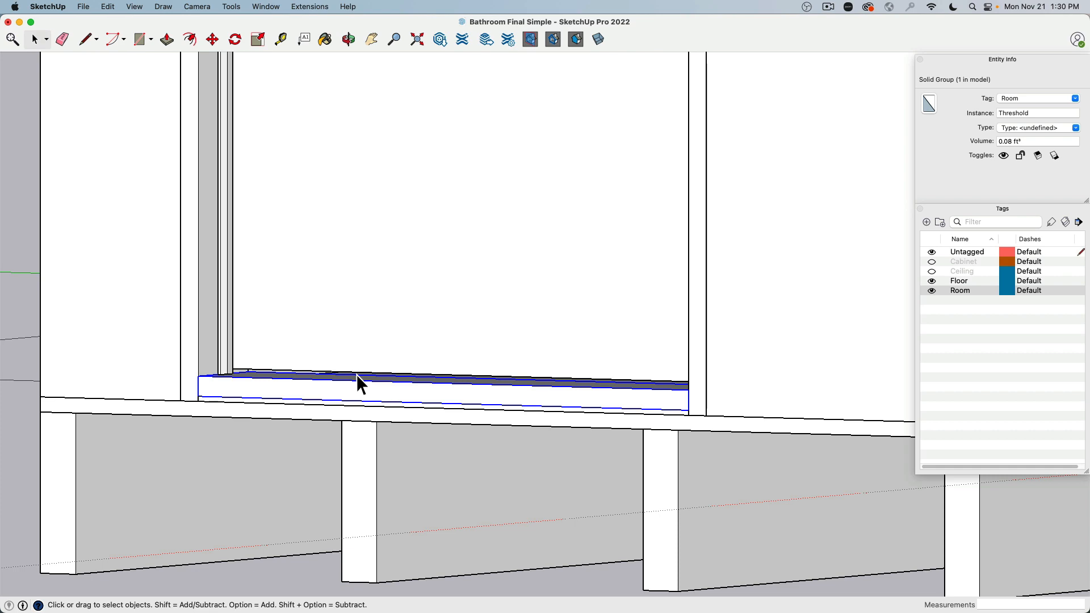
scroll(358, 376, "down", 5)
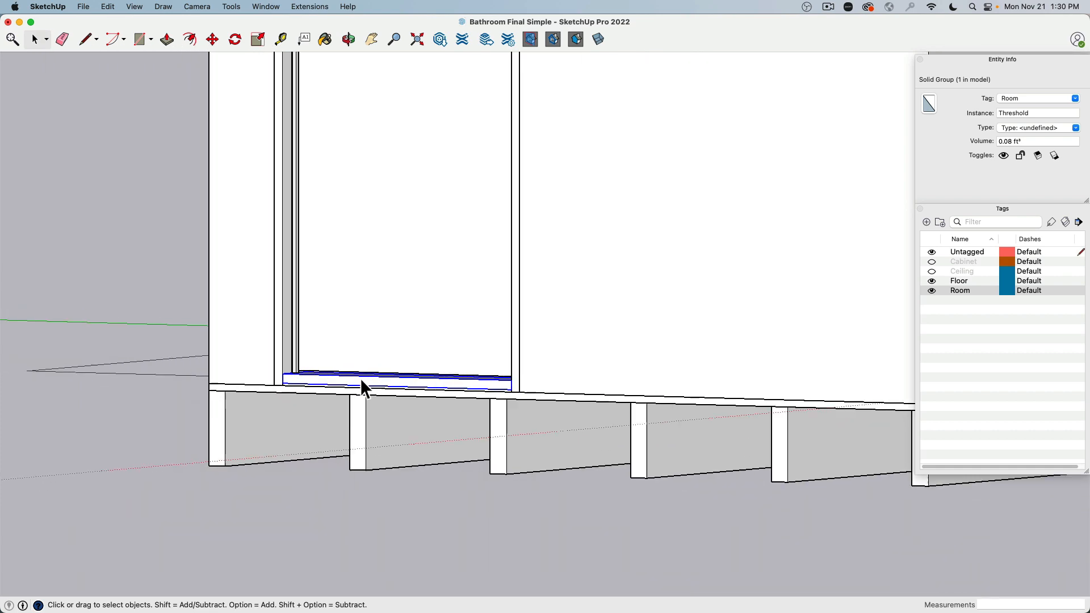
middle_click_drag(360, 378, 365, 518)
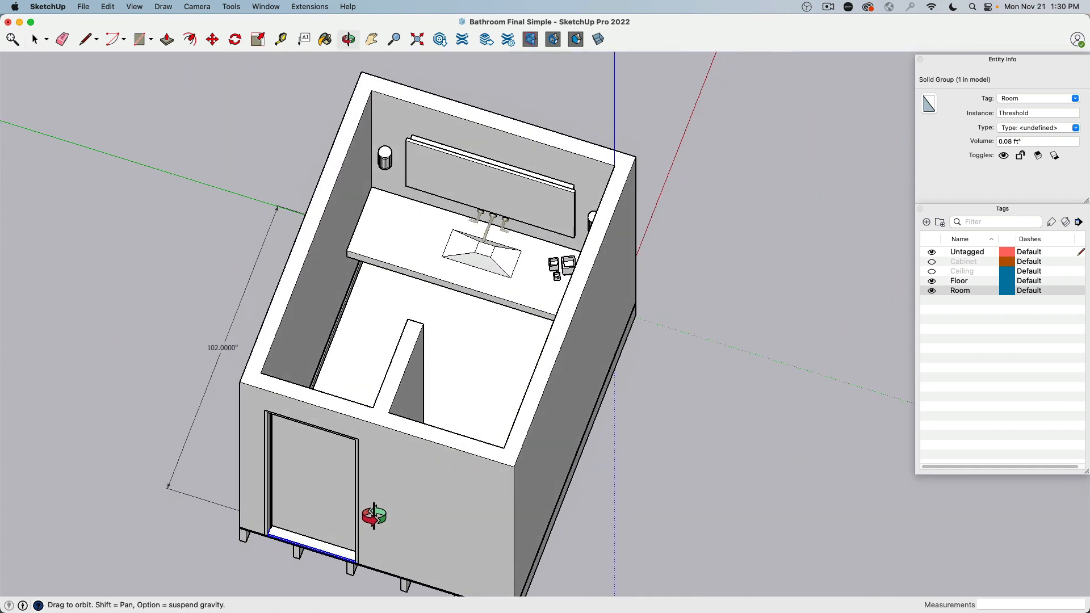
scroll(421, 317, "up", 6)
middle_click_drag(400, 300, 360, 374, "shift")
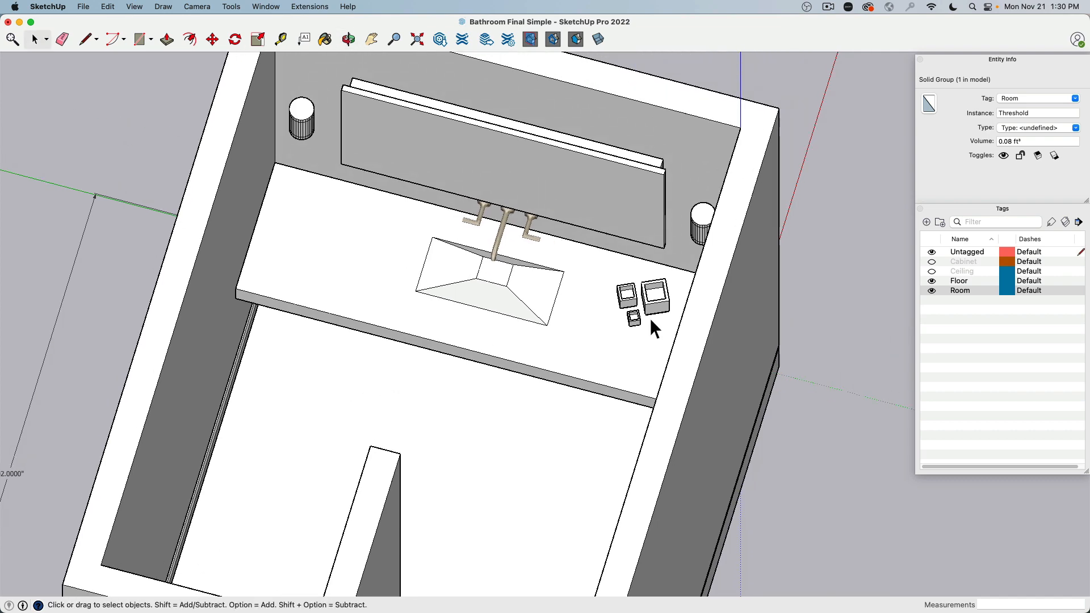
left_click(933, 262)
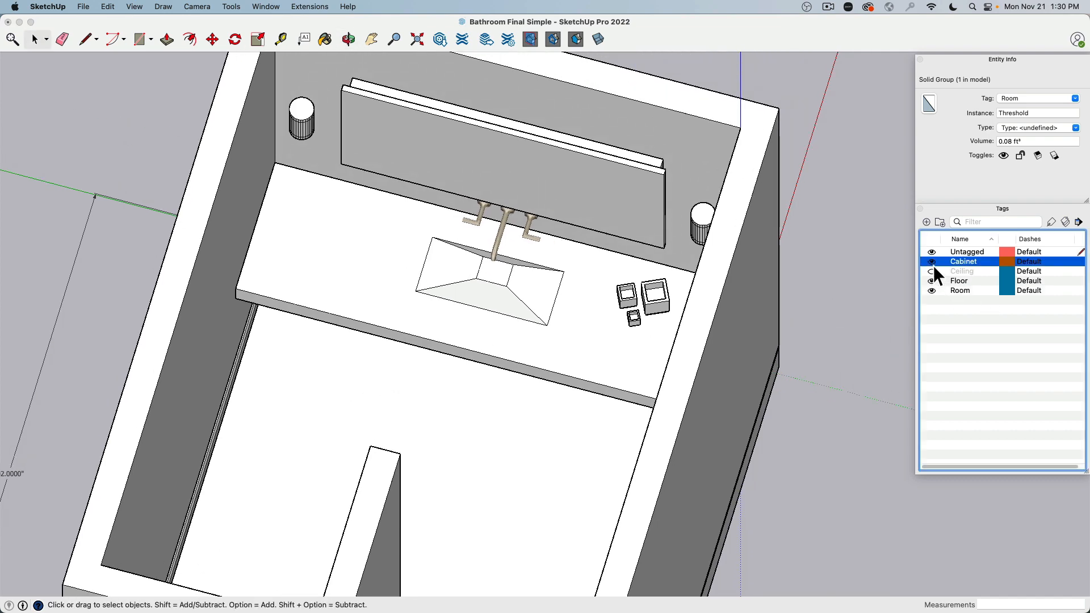
middle_click_drag(406, 397, 267, 288)
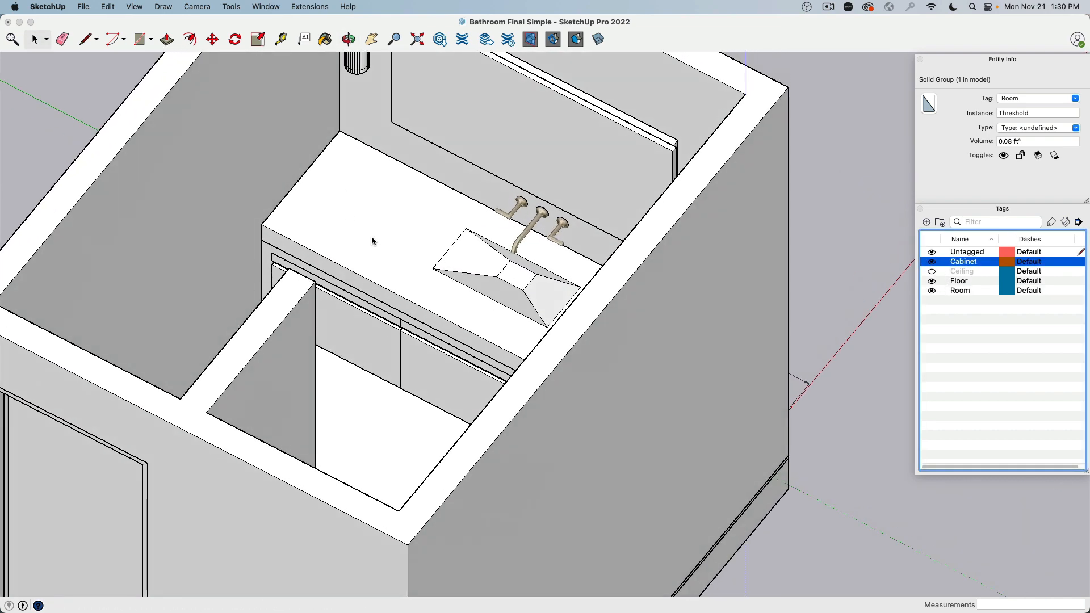
middle_click_drag(373, 238, 563, 233)
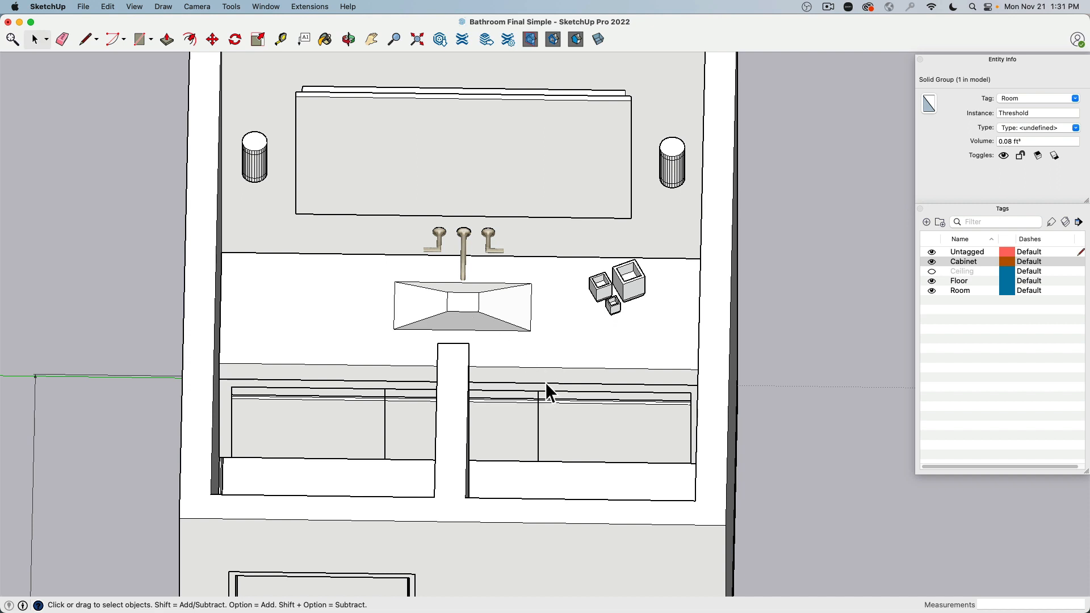
Check the instance names and tags of the mirror and the two cylindrical wall lights beside it
left_click(357, 162)
key("o")
left_click_drag(358, 162, 370, 236)
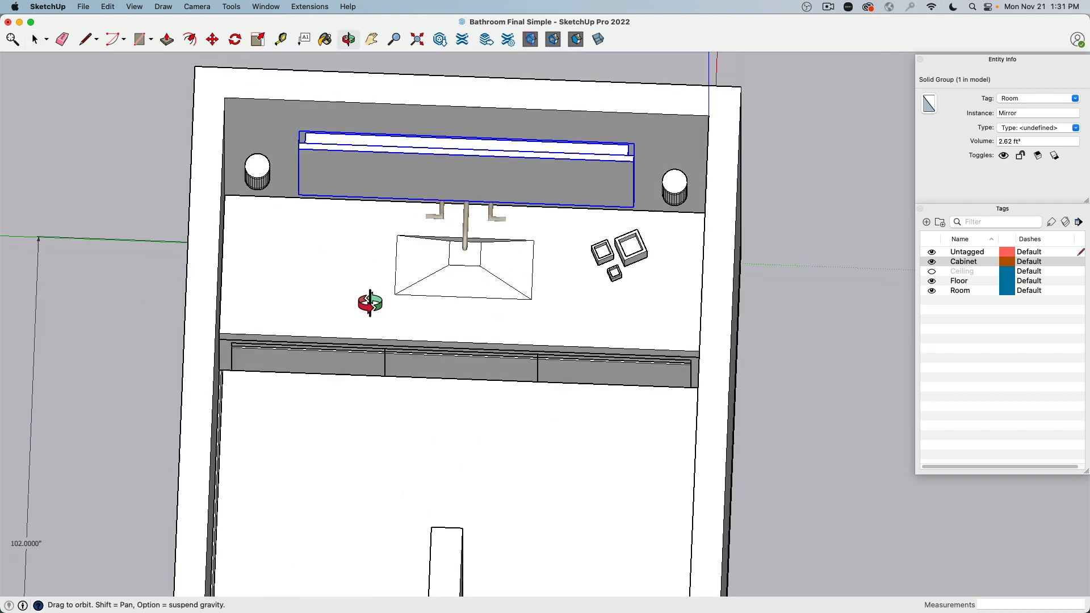
left_click_drag(368, 364, 327, 162)
key("space")
left_click(277, 136)
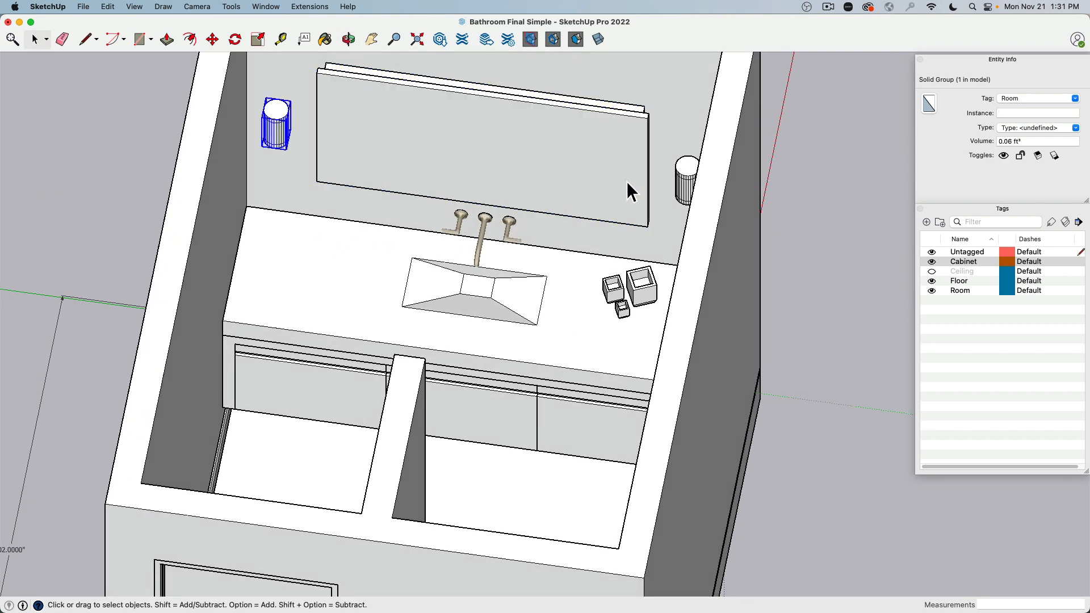
left_click(687, 189)
Check the entity information of the countertop containers, the faucet component and the square frame above the toilet
middle_click_drag(500, 233, 625, 239)
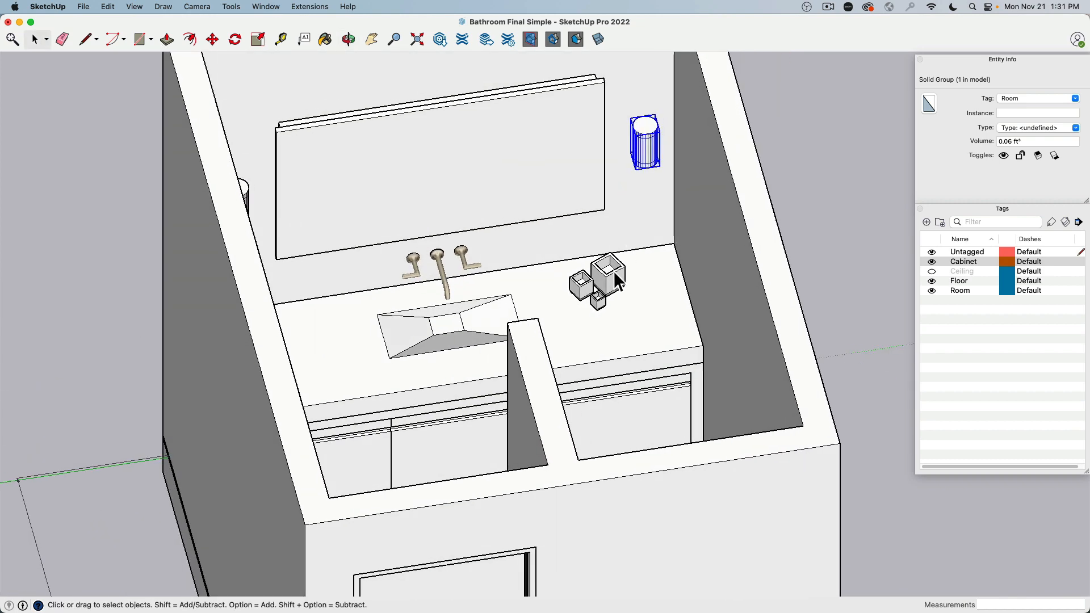
left_click(598, 301)
left_click(440, 279)
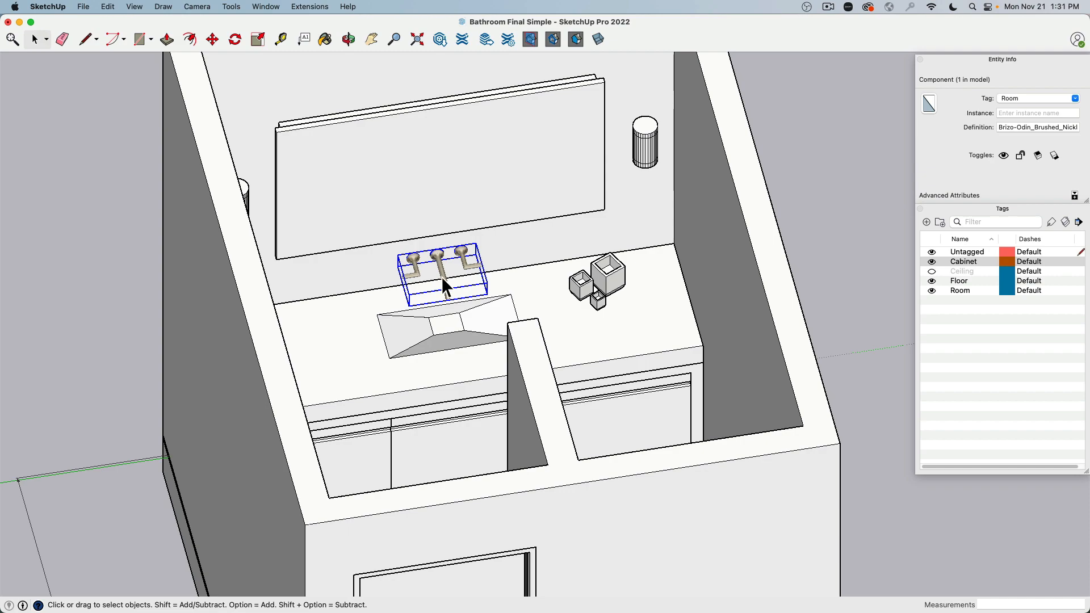
middle_click_drag(462, 272, 346, 264)
middle_click_drag(545, 284, 424, 348, "shift")
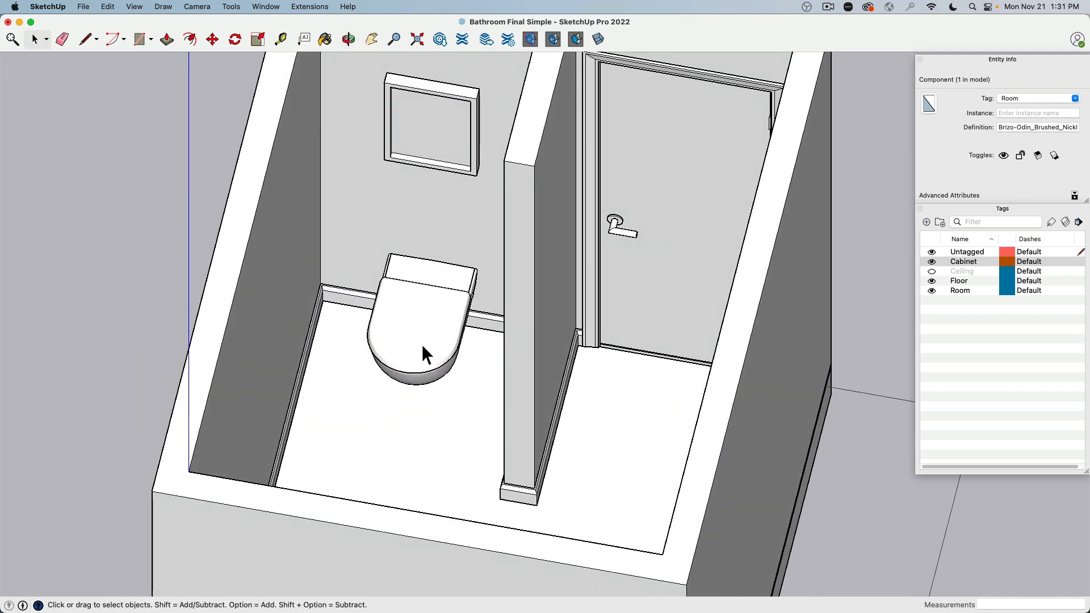
left_click(473, 119)
scroll(499, 240, "down", 3)
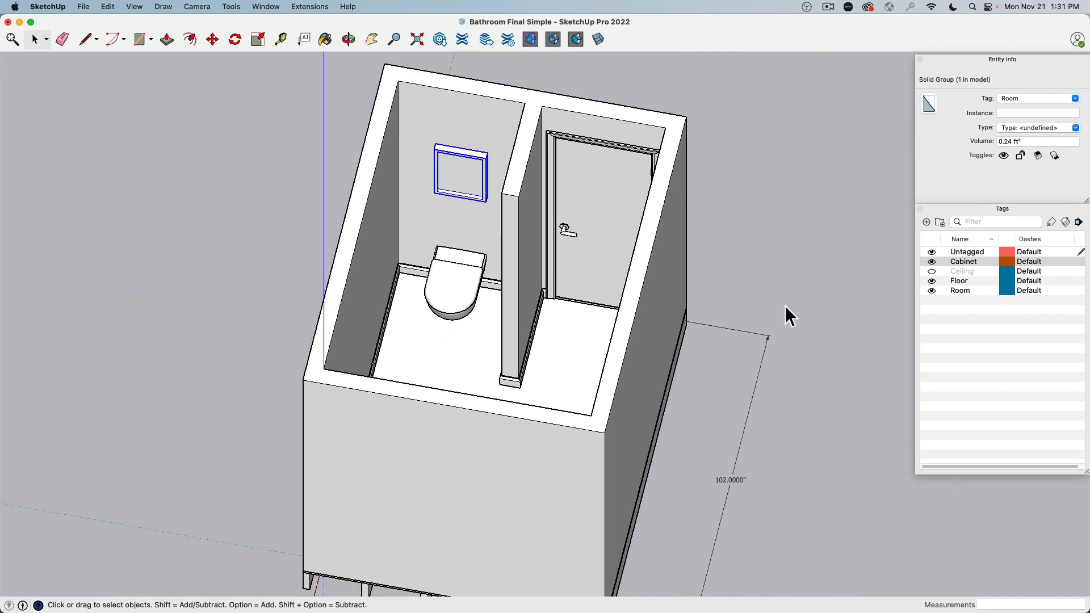
Select the Walls group and turn the Ceiling tag's visibility on to show the ceiling construction above it
middle_click_drag(738, 310, 896, 251)
left_click(320, 256)
middle_click_drag(483, 250, 515, 267)
scroll(659, 273, "up", 3)
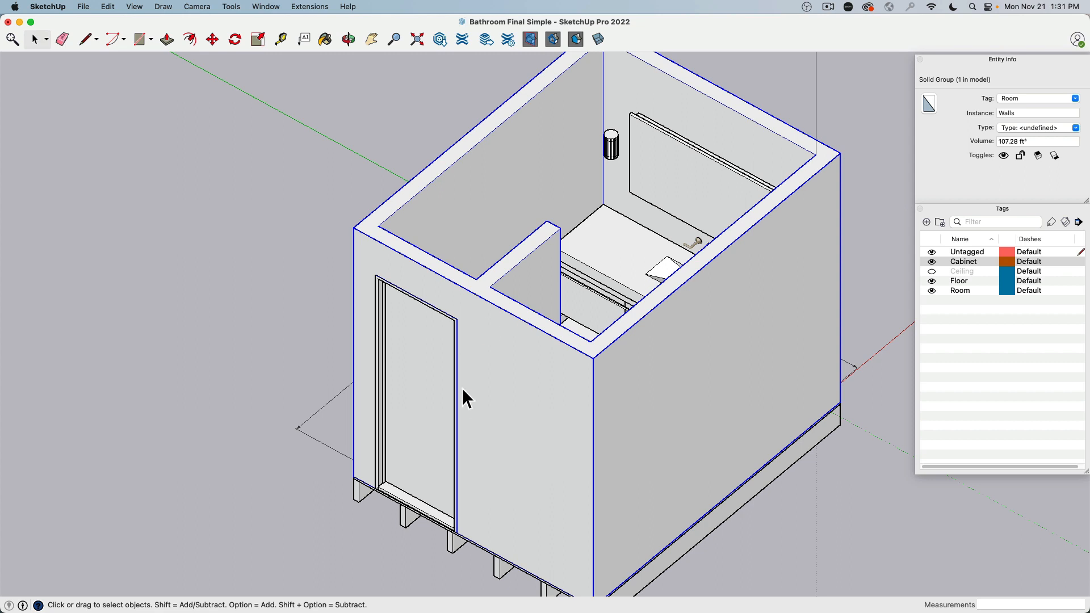
left_click(932, 272)
middle_click_drag(867, 272, 515, 171)
scroll(515, 171, "down", 3)
scroll(414, 227, "up", 10)
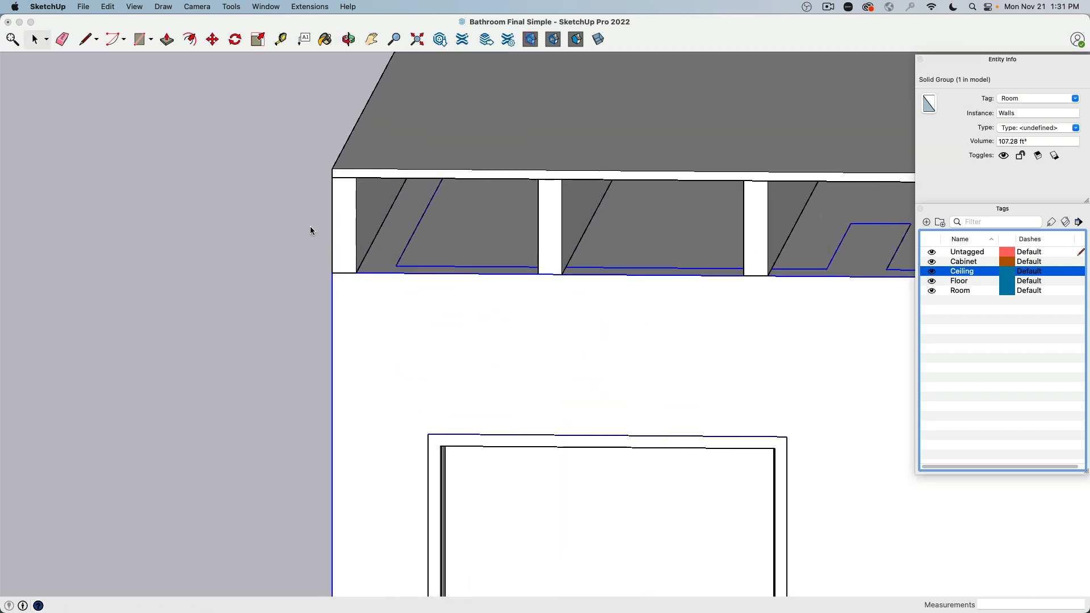
Examine the ceiling group and the Walls group in the entity information and how the ceiling layers sit on the walls
left_click(350, 207)
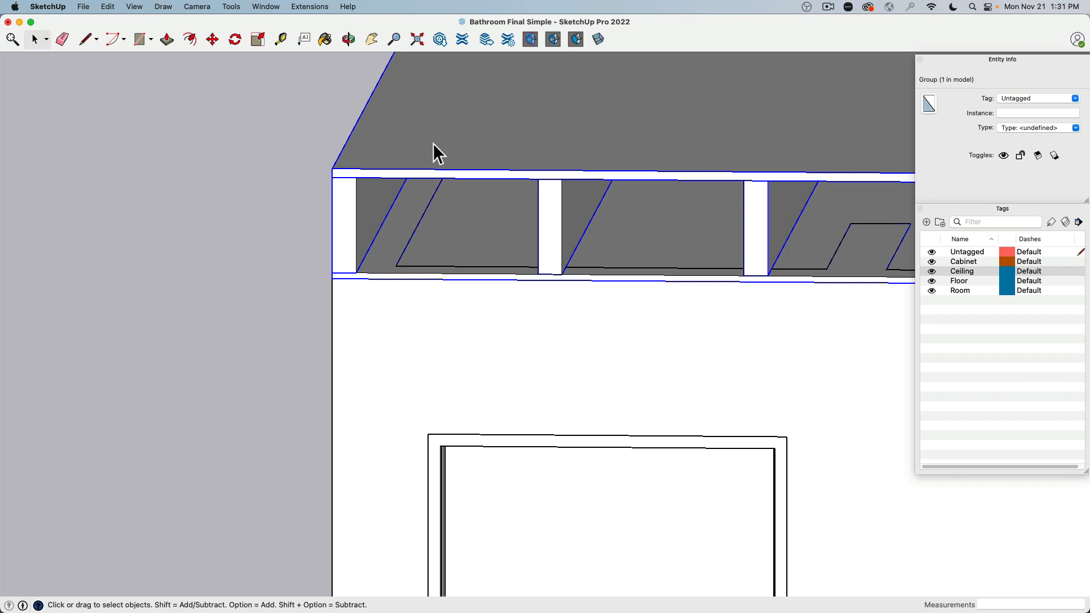
left_click(568, 298)
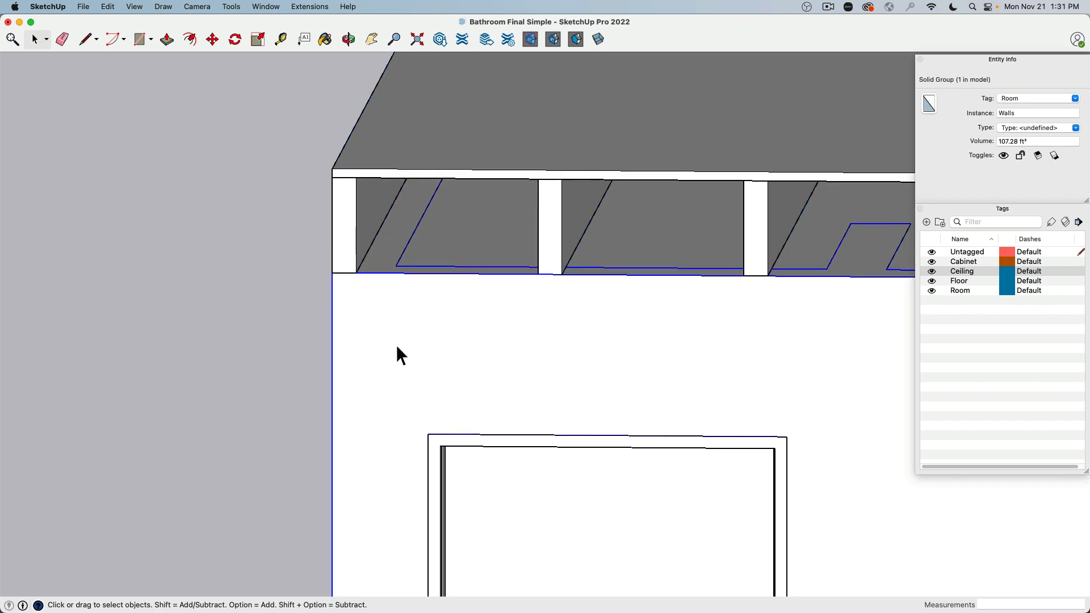
middle_click_drag(390, 352, 682, 202)
left_click(389, 282)
middle_click_drag(389, 282, 208, 365)
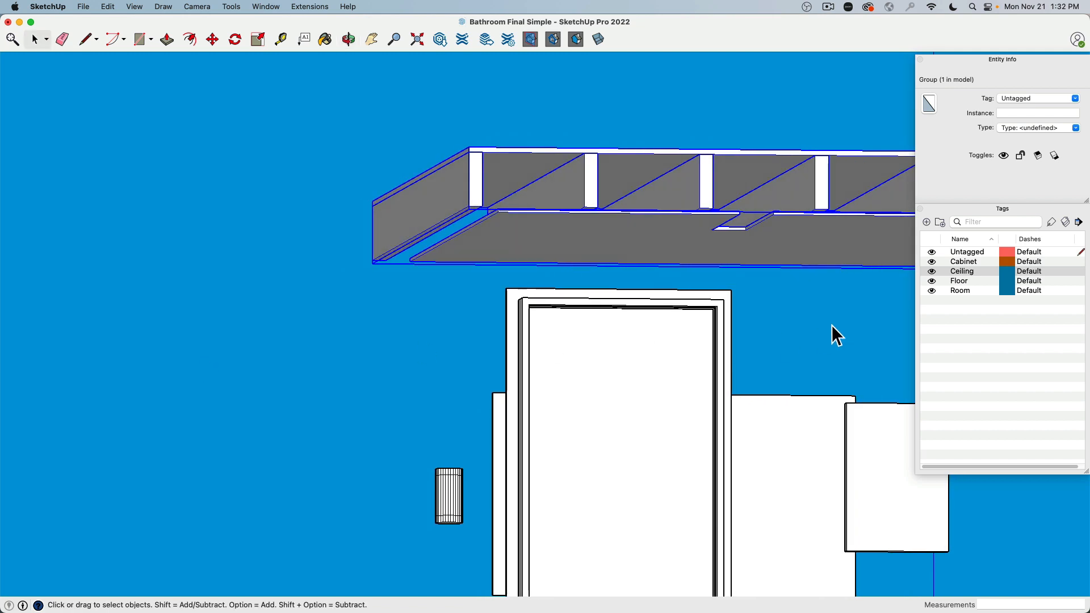
middle_click_drag(492, 333, 435, 370)
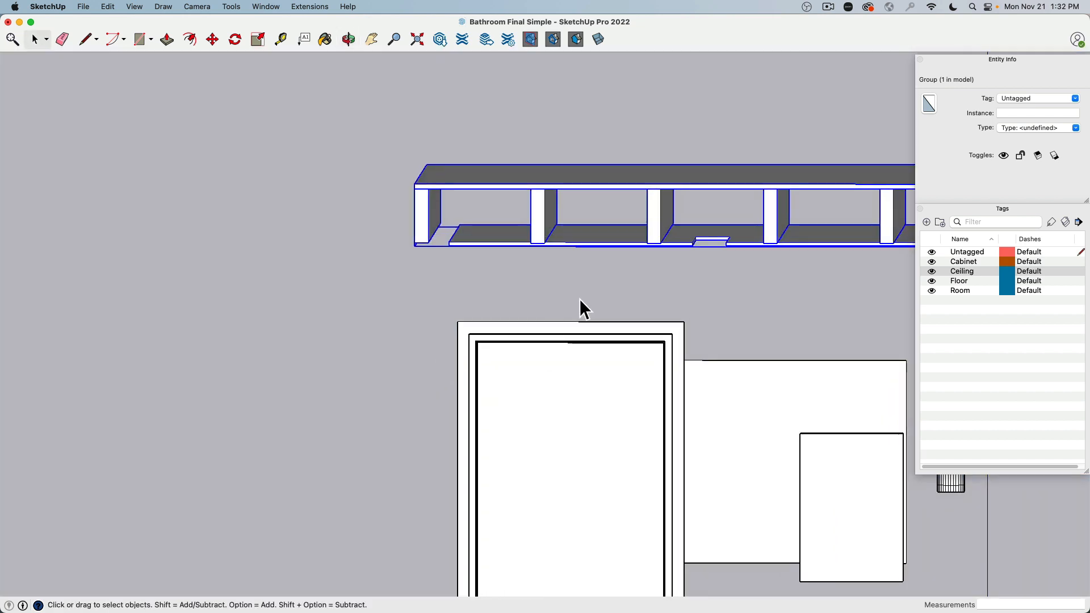
middle_click_drag(588, 250, 564, 275)
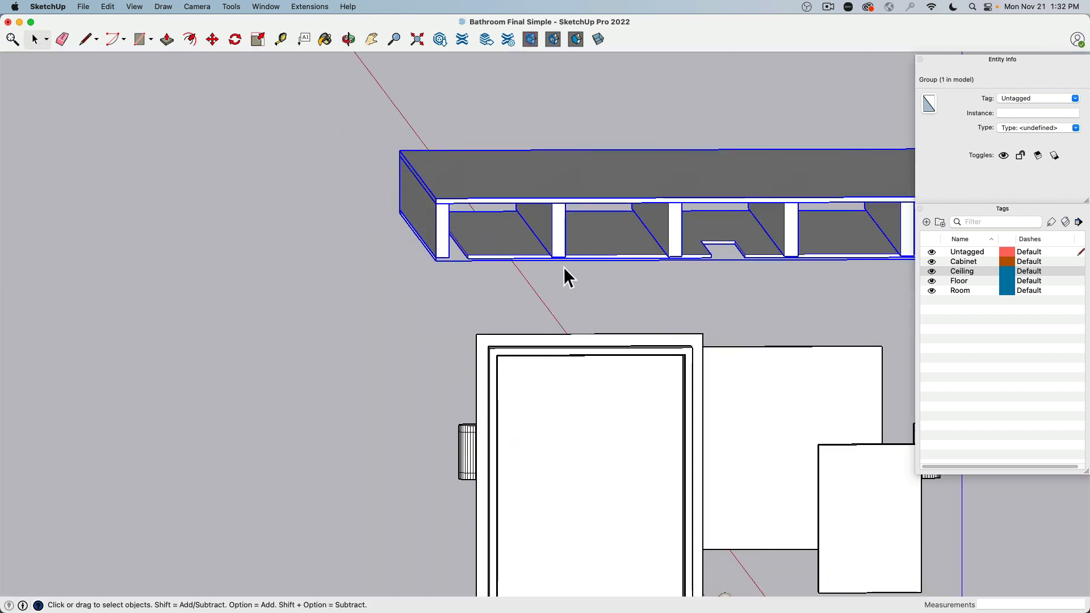
middle_click_drag(585, 238, 548, 297)
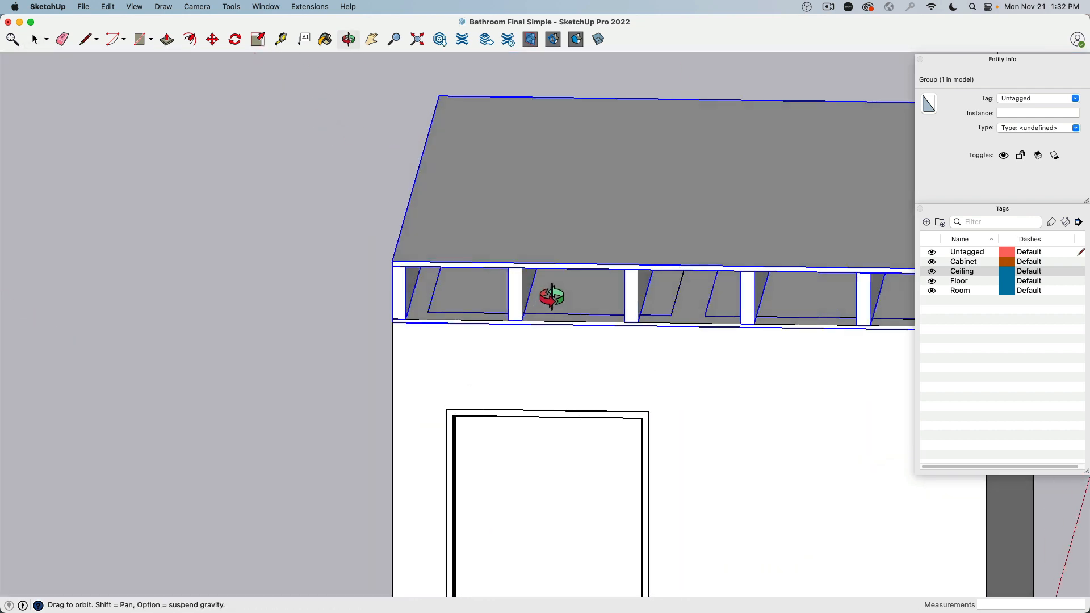
left_click(428, 312)
scroll(443, 311, "up", 3)
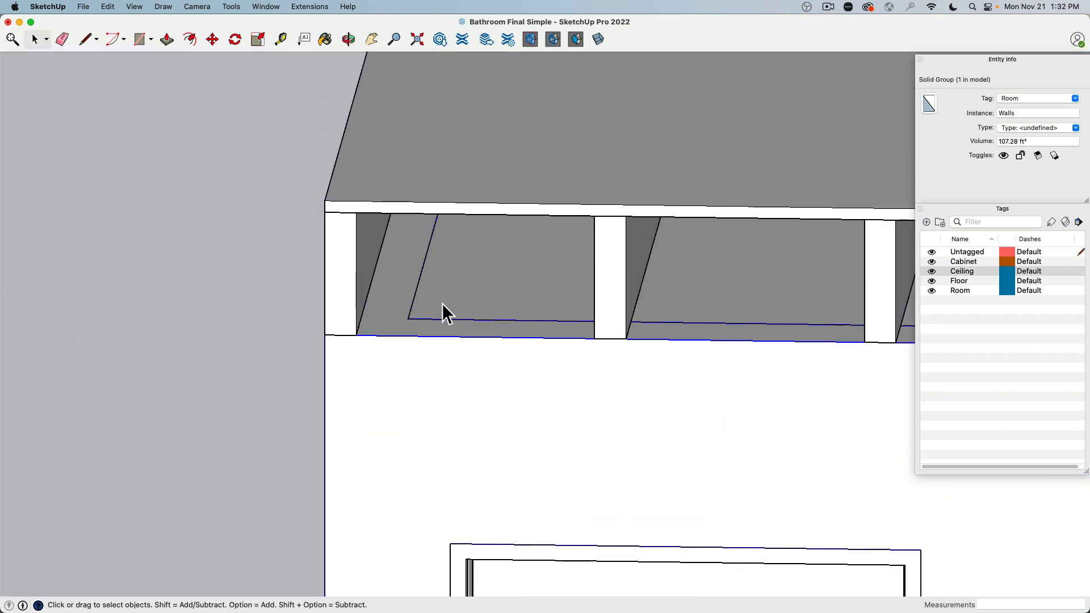
Remove the ceiling group to expose the top edge of the walls, and undo the removal
left_click(447, 299)
key("Delete")
scroll(449, 295, "down", 6)
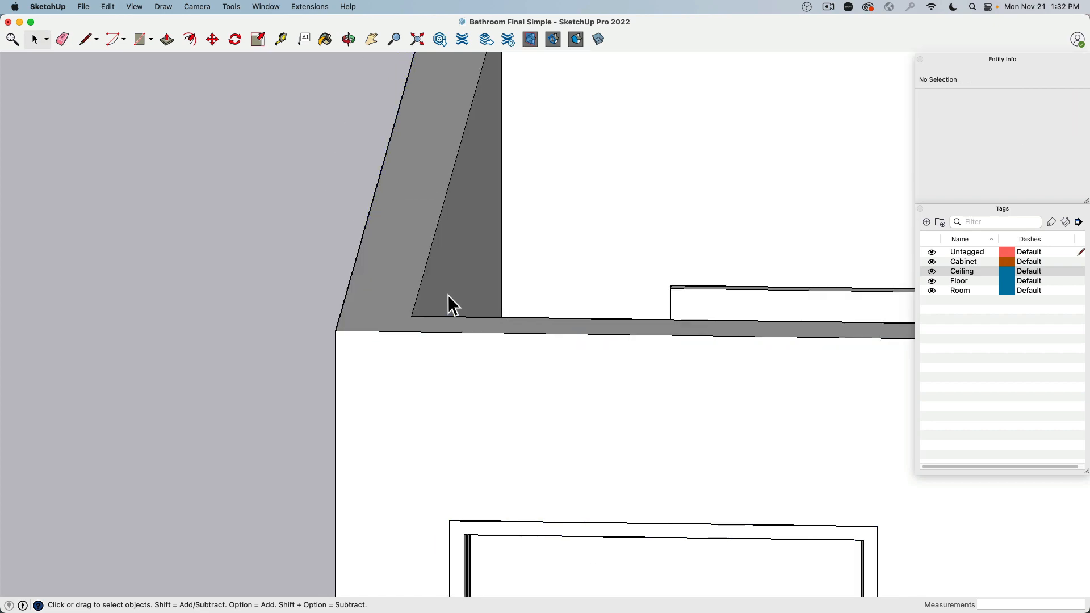
key("super+z")
scroll(472, 298, "down", 5)
middle_click_drag(491, 300, 363, 333)
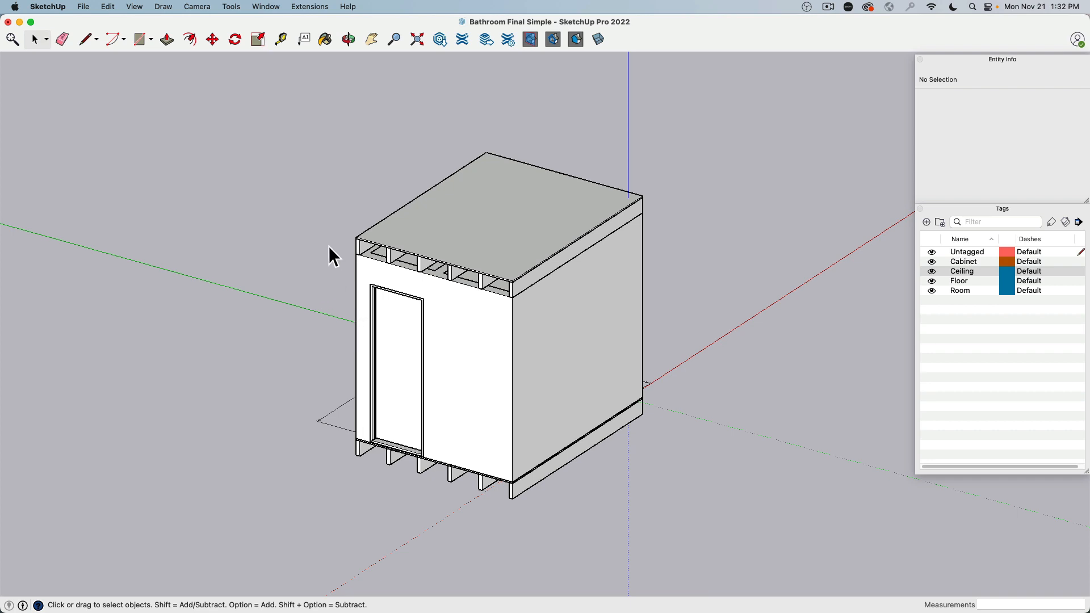
Place a section plane on the front wall face with the door, keeping the default name and symbol
left_click(232, 7)
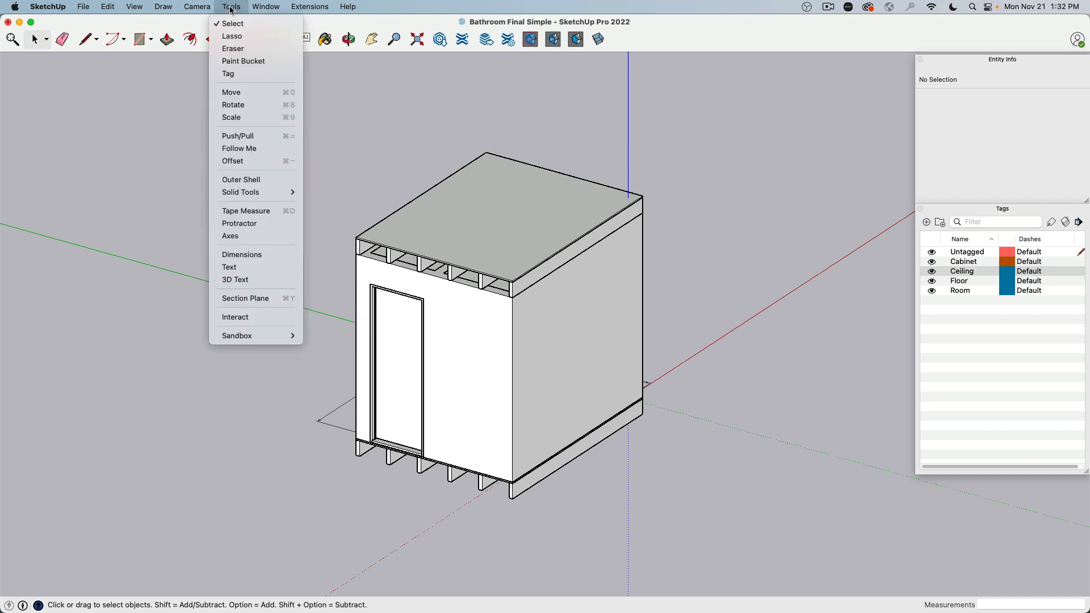
left_click(266, 303)
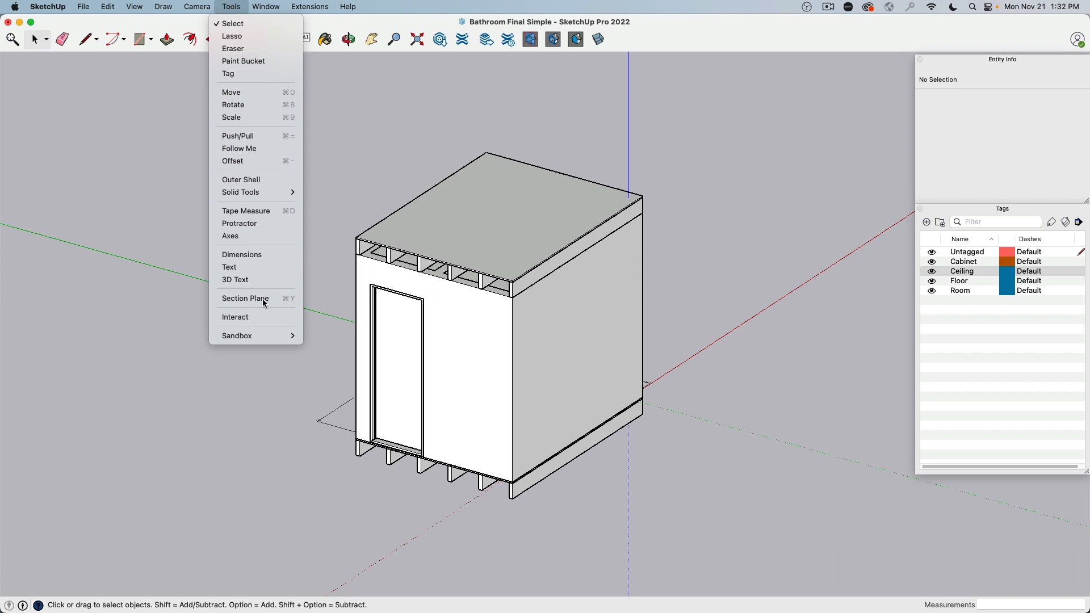
left_click(446, 365)
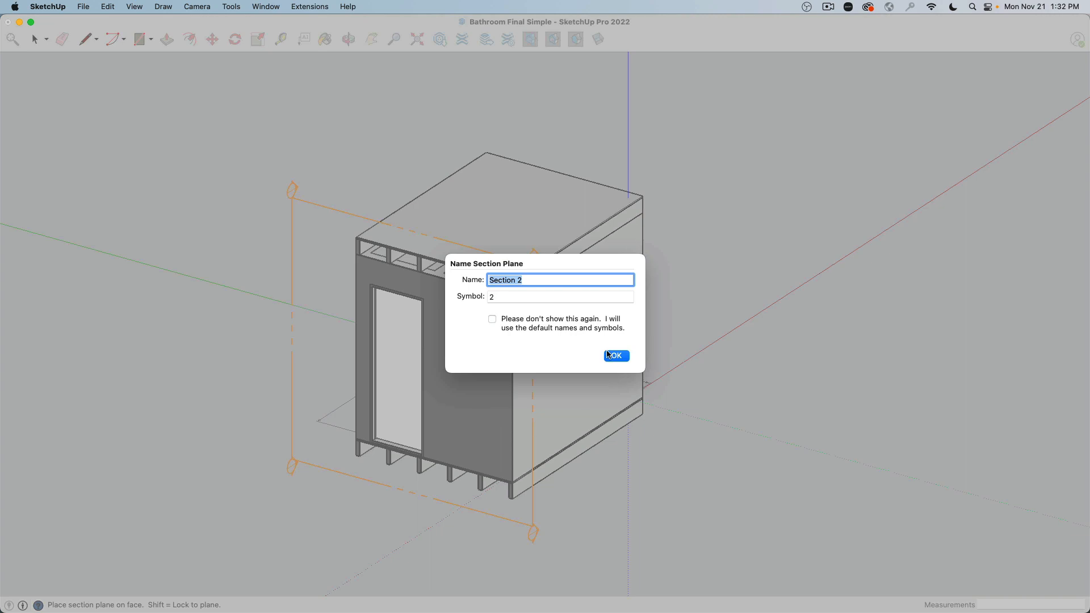
left_click(623, 360)
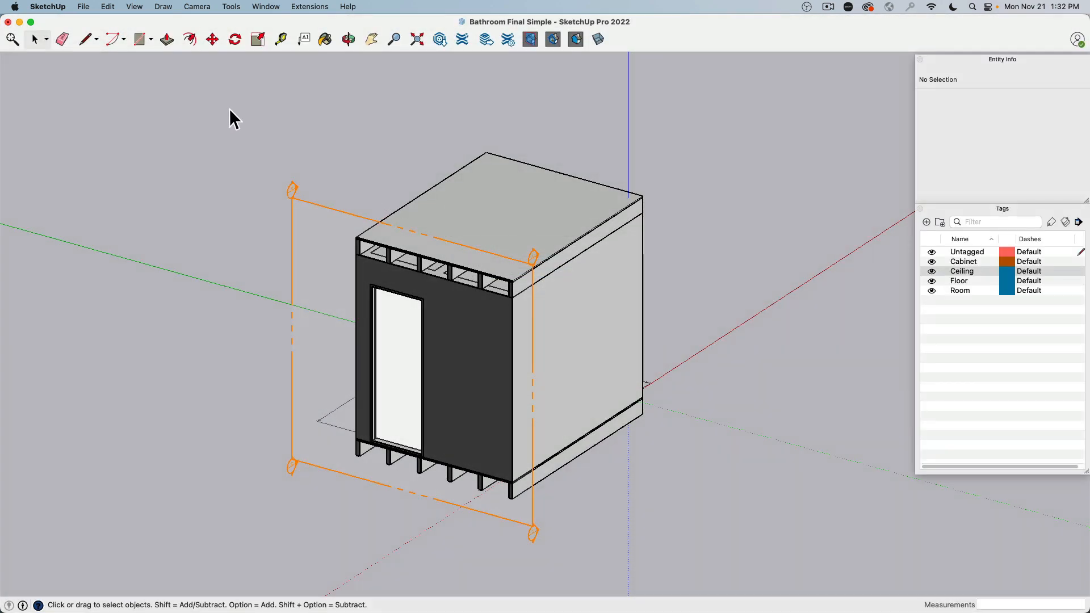
Move the section plane about 48.8 inches from the front wall into the room to cut the model open toward the vanity
left_click(212, 39)
left_click(322, 201)
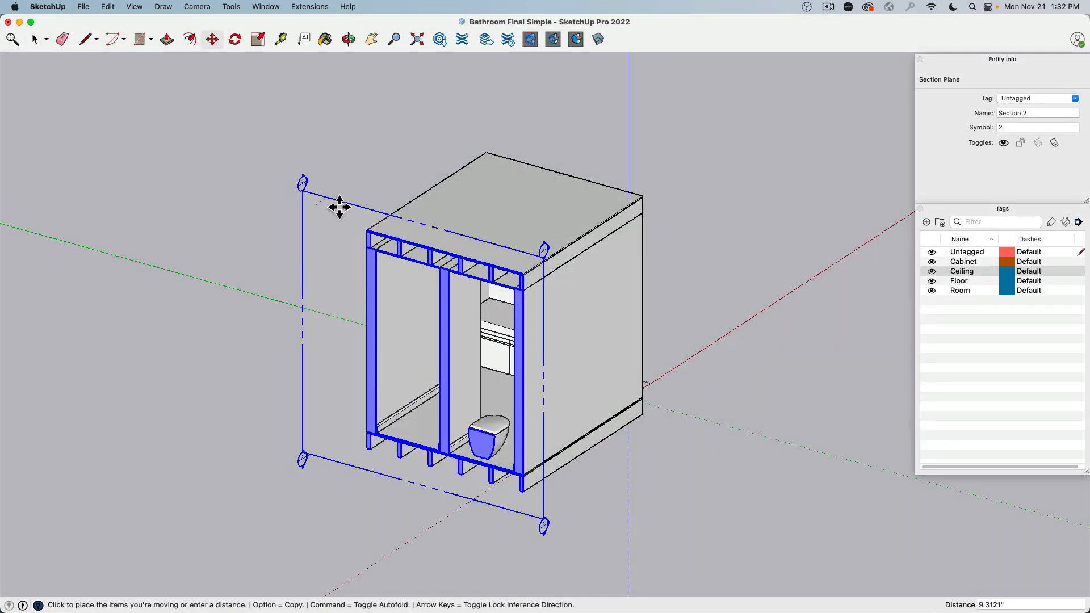
left_click(386, 182)
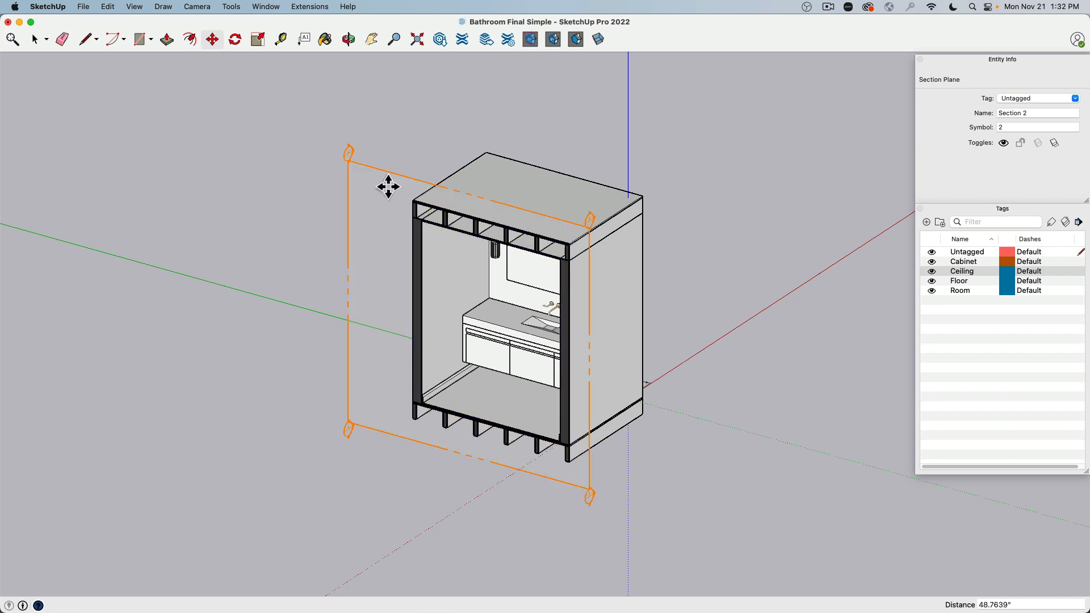
middle_click_drag(384, 182, 265, 270)
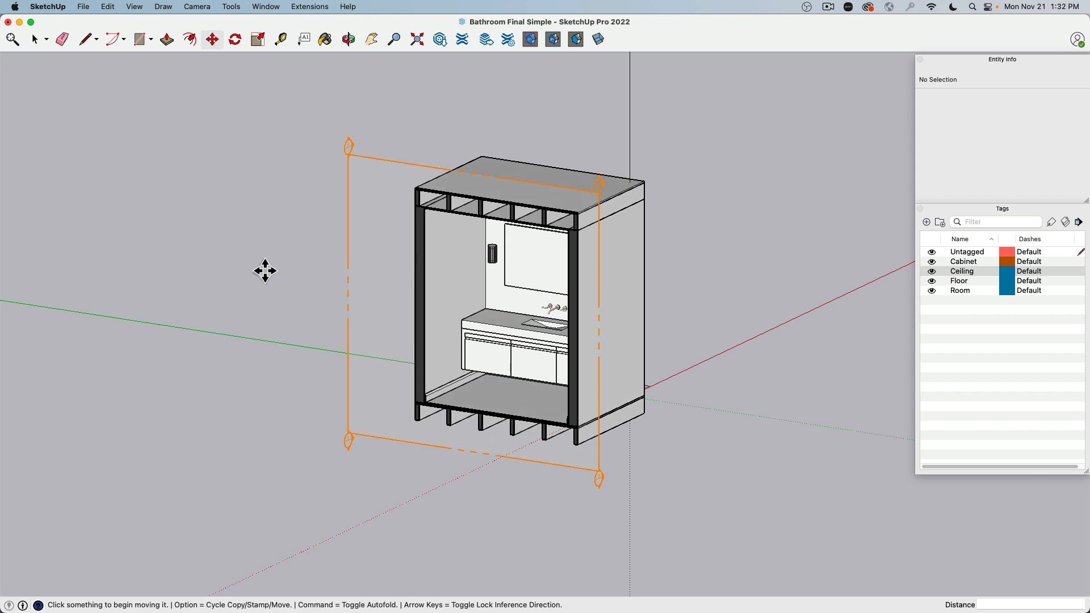
Place a section plane on the long side wall's outer face, keeping the default name Section 3 and symbol 3
left_click(35, 39)
middle_click_drag(314, 217, 417, 114)
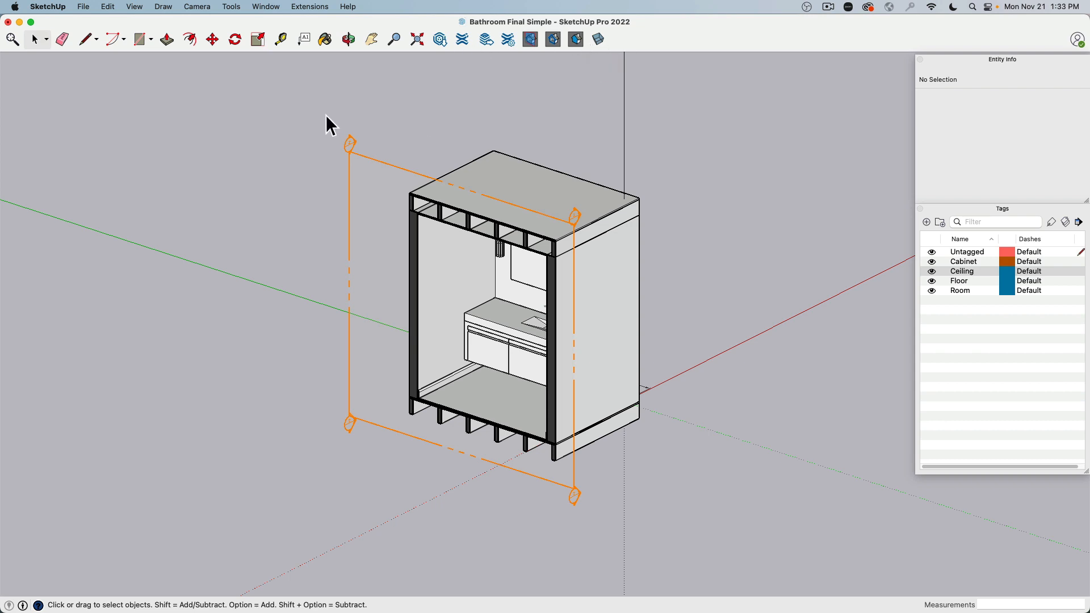
left_click(234, 6)
left_click(258, 298)
left_click(603, 317)
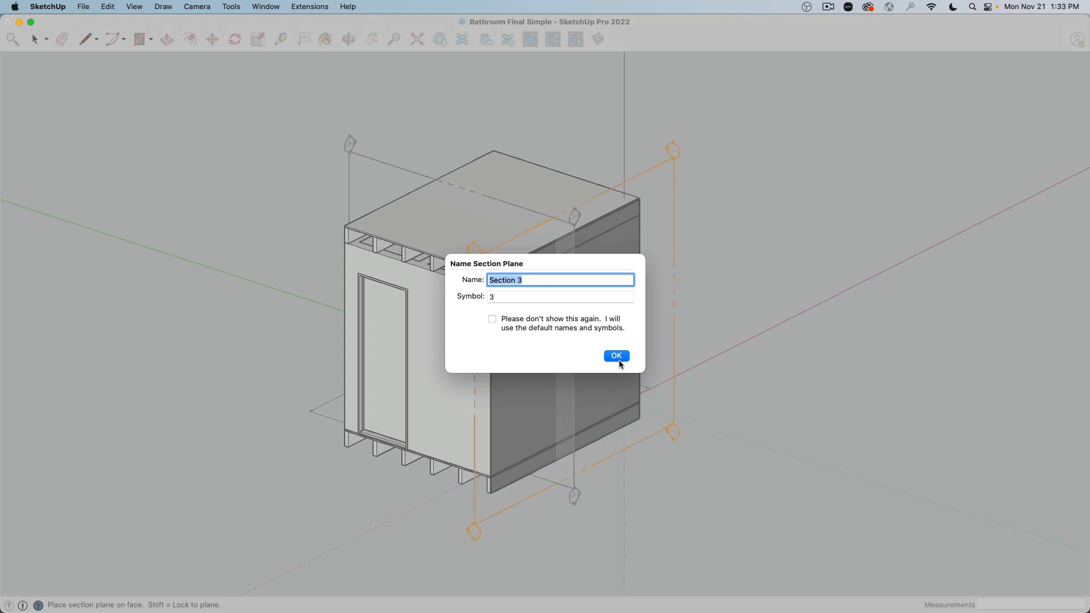
left_click(616, 356)
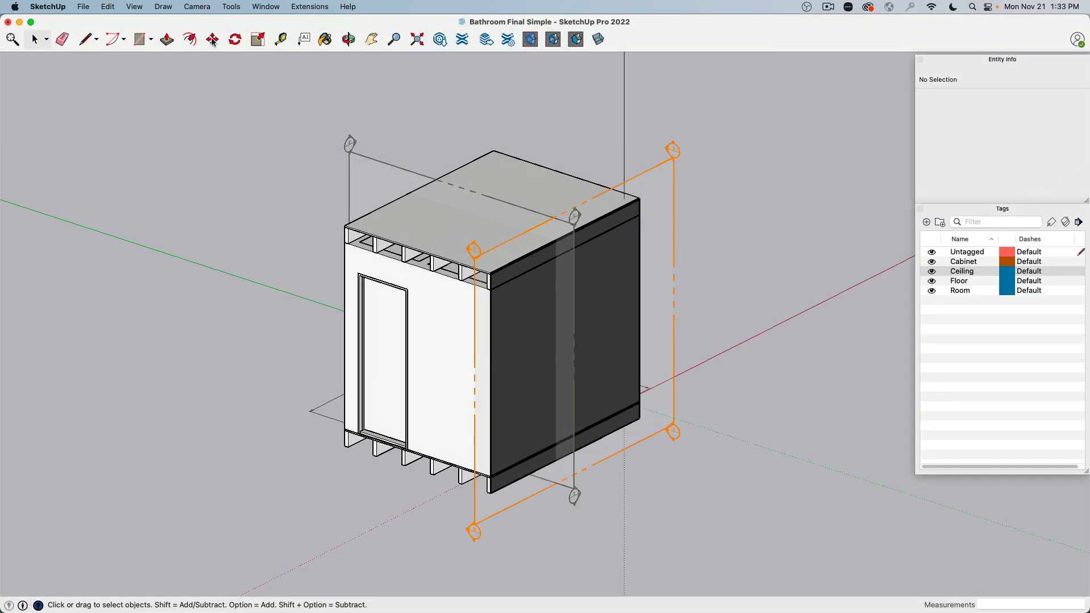
Move the side section plane about 34.8 inches into the room to cut the model open lengthwise through the vanity
left_click(213, 40)
left_click(649, 178)
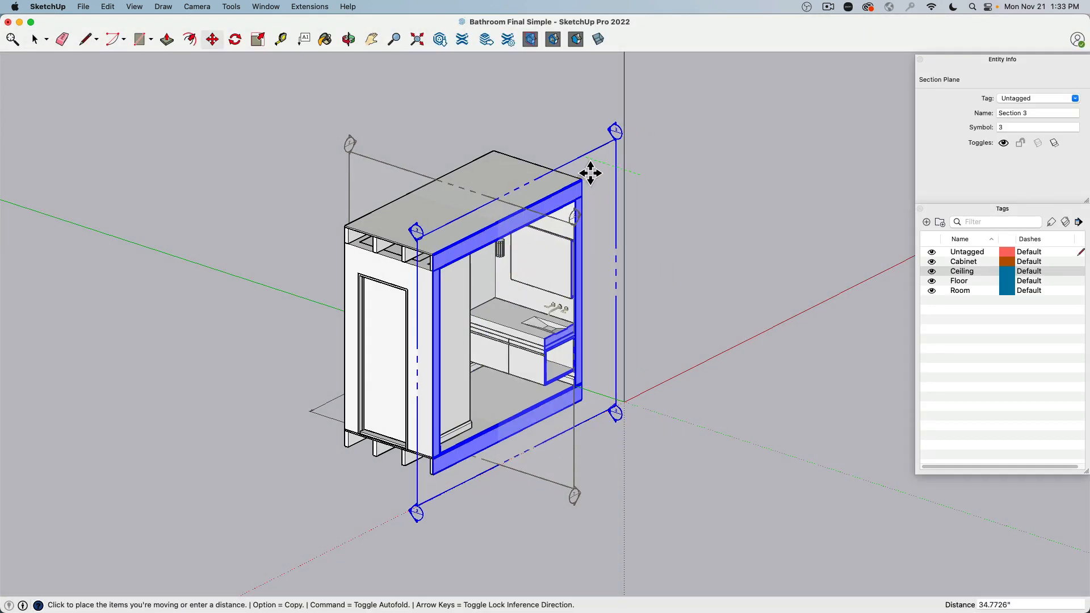
left_click(592, 174)
middle_click_drag(690, 251, 712, 255)
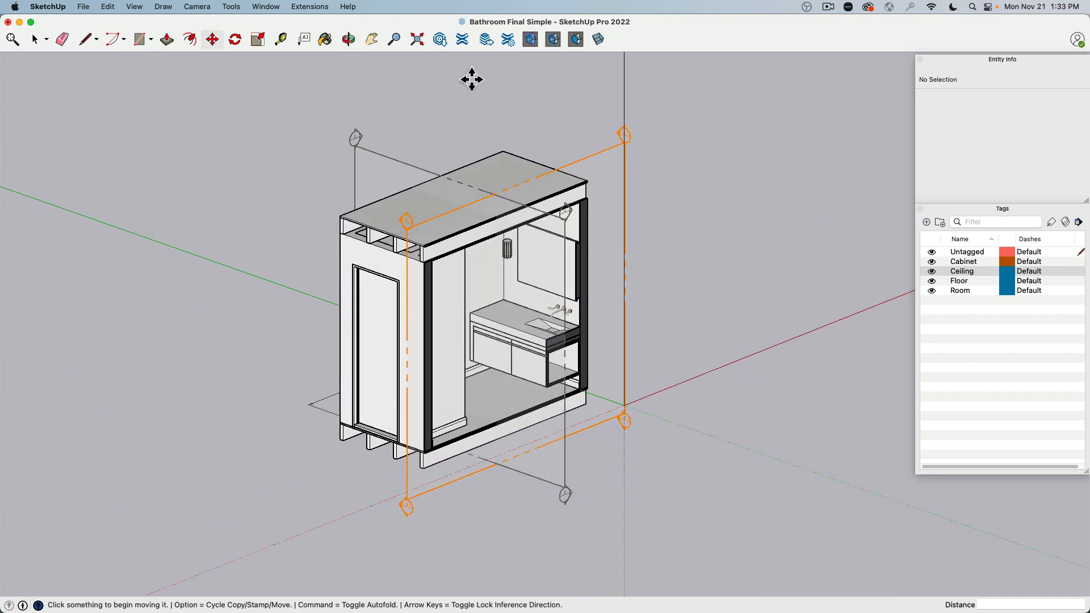
left_click(35, 39)
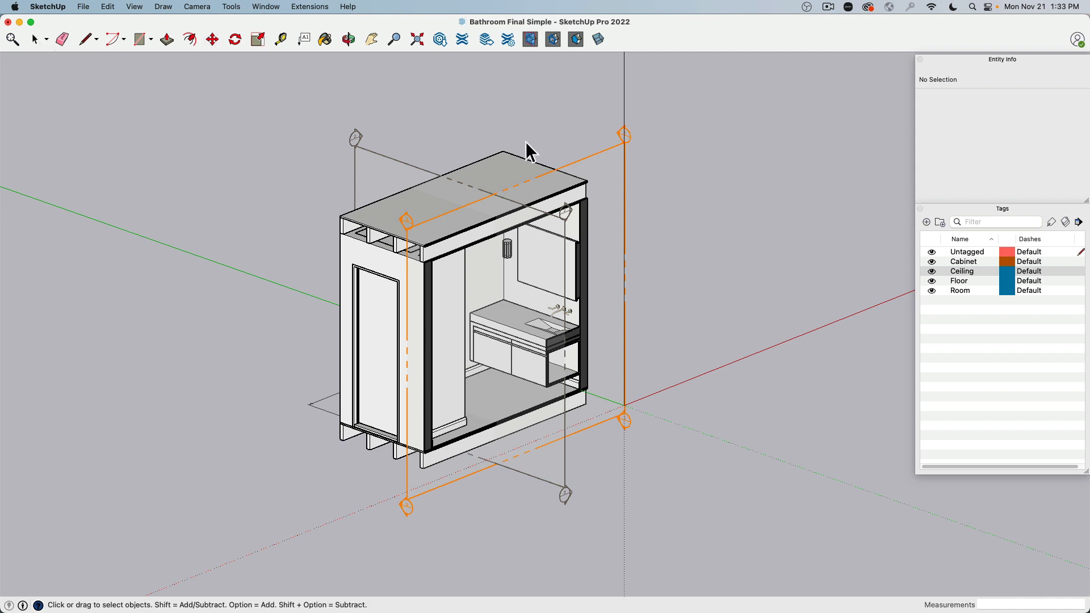
Hide the Ceiling tag so the room can be seen from above
left_click(932, 272)
left_click(932, 272)
left_click(931, 272)
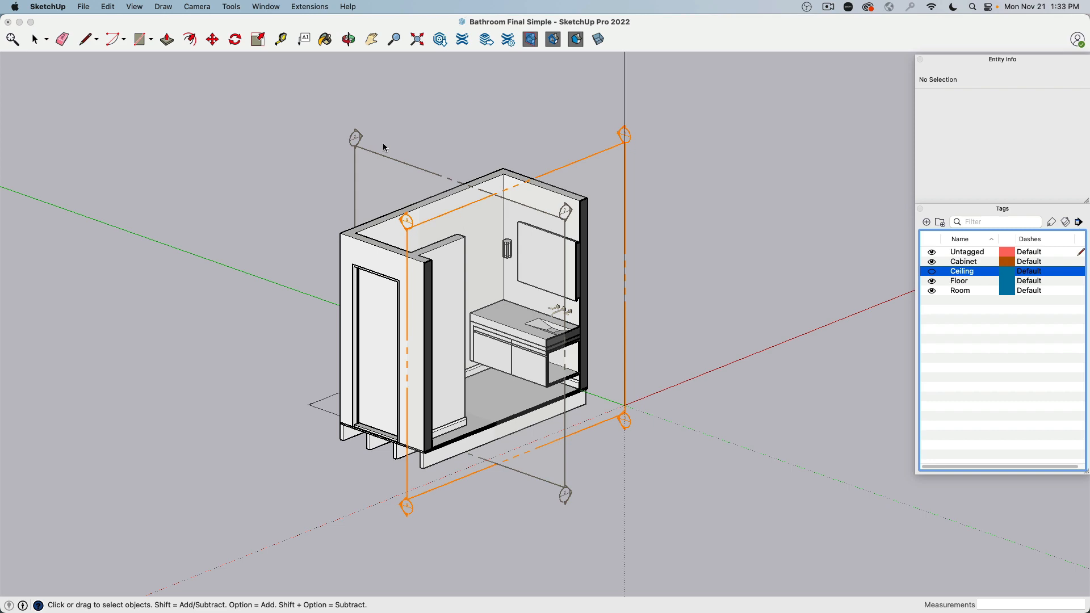
Toggle the section fills off and on, and turn off the display of section cuts
left_click(575, 42)
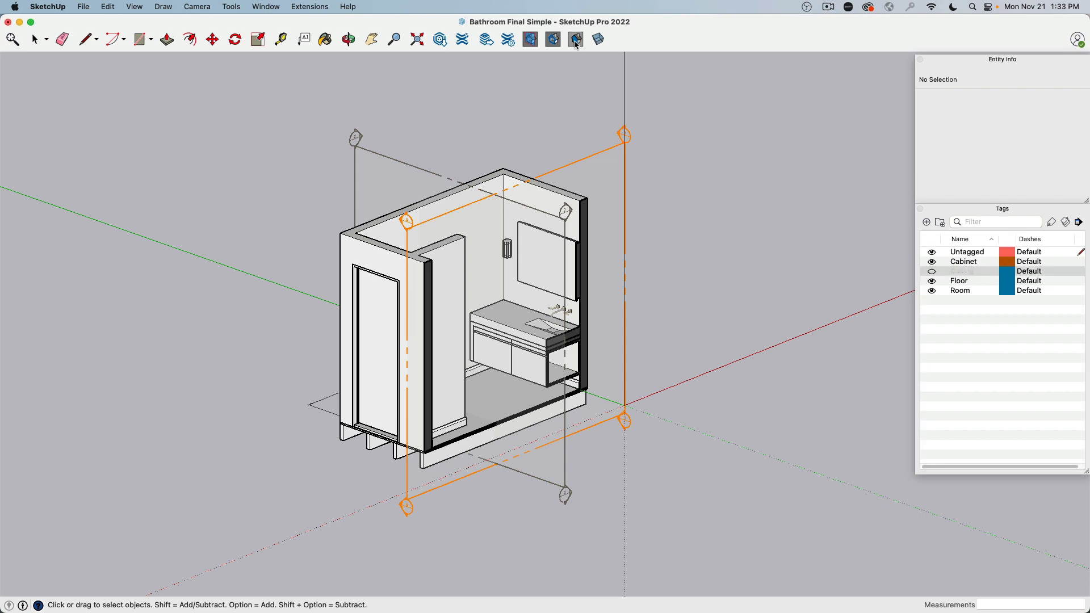
left_click(575, 42)
middle_click_drag(583, 129, 301, 159)
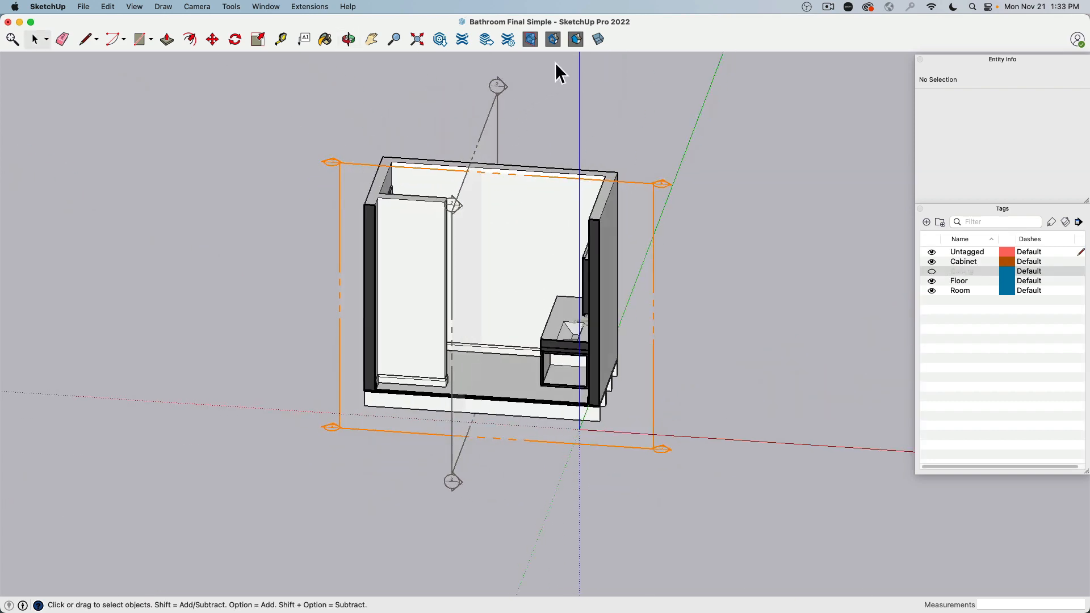
left_click(583, 42)
left_click(583, 42)
left_click(554, 41)
left_click(553, 41)
left_click(554, 40)
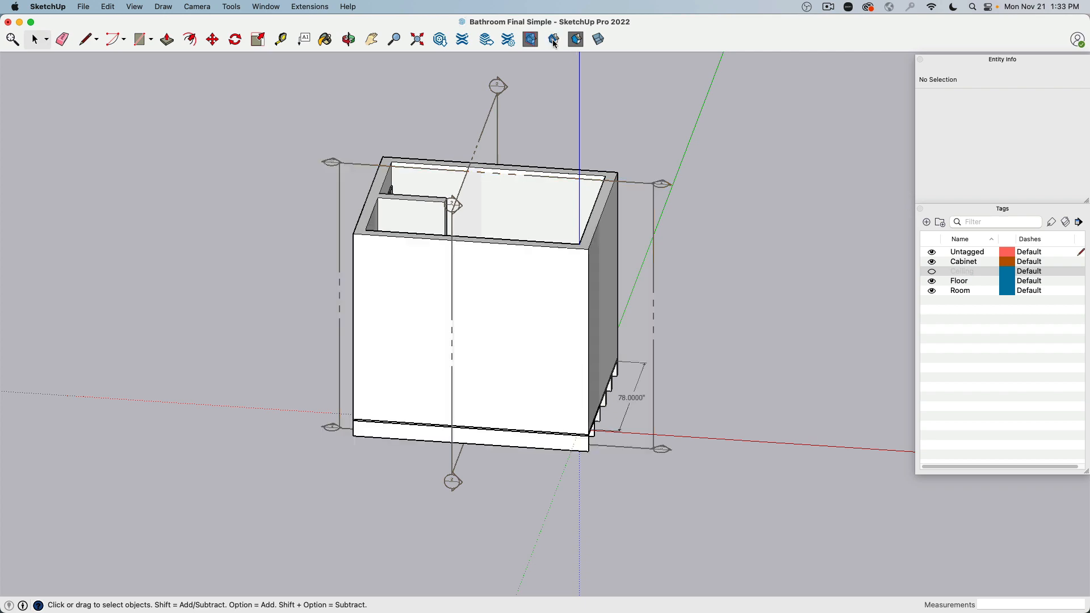
Hide the section planes to view the uncut room from above, and show them again
middle_click_drag(427, 105, 735, 104)
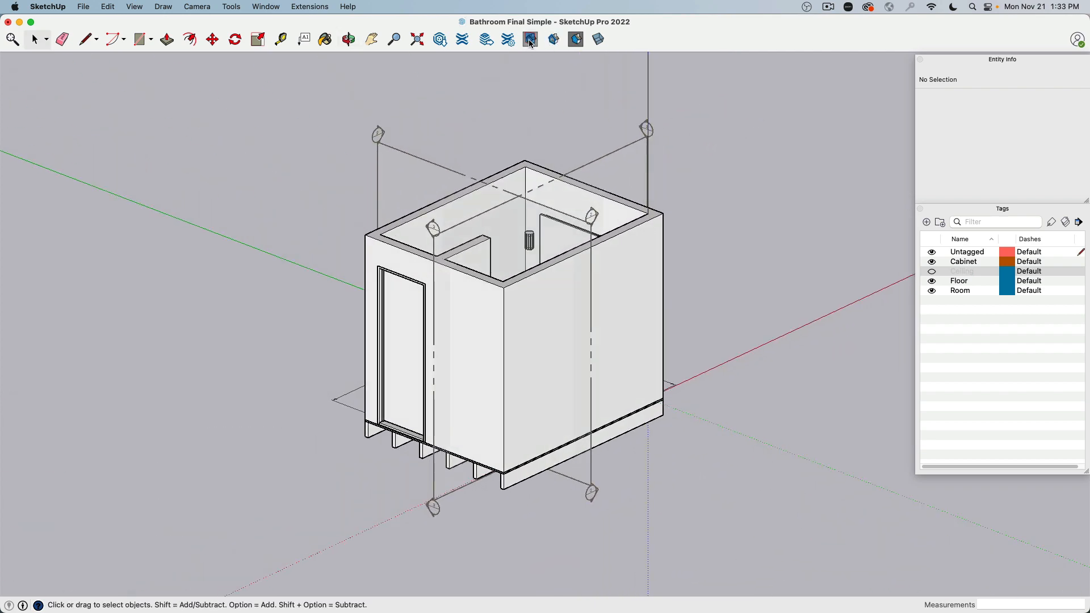
left_click(532, 41)
middle_click_drag(596, 151, 557, 221)
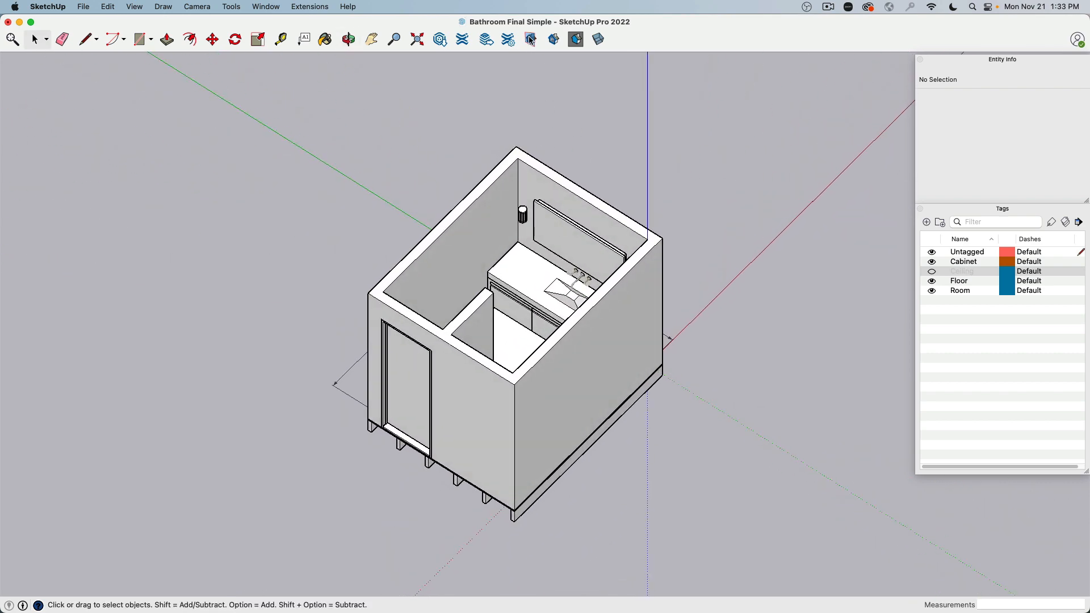
left_click(531, 41)
Turn the section cuts back on and alternate the active cut between Section 2 and Section 3, ending on Section 2
left_click(411, 195)
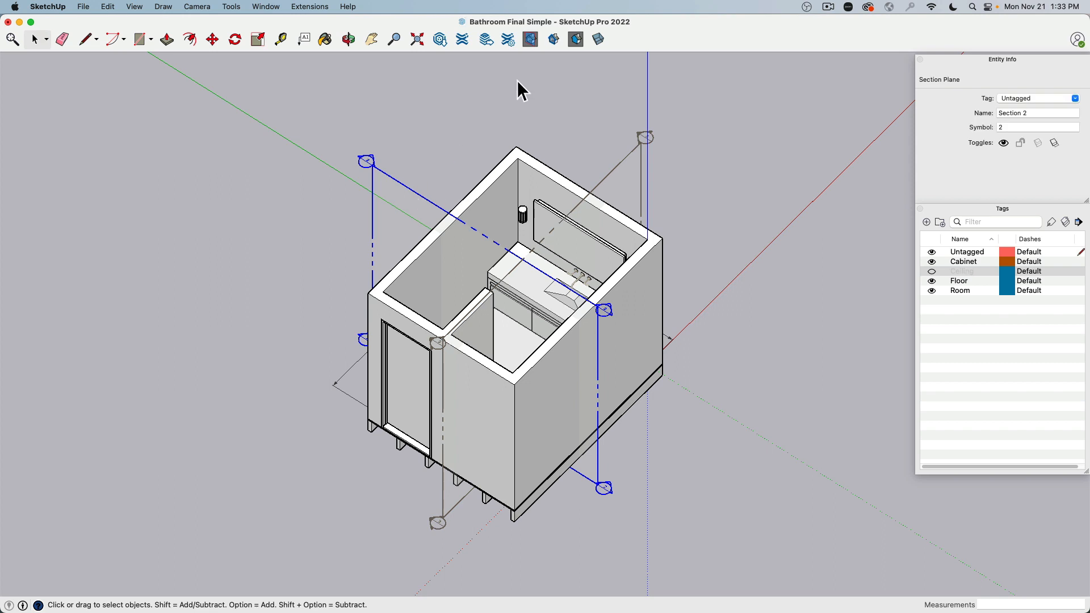
left_click(554, 39)
double_click(411, 196)
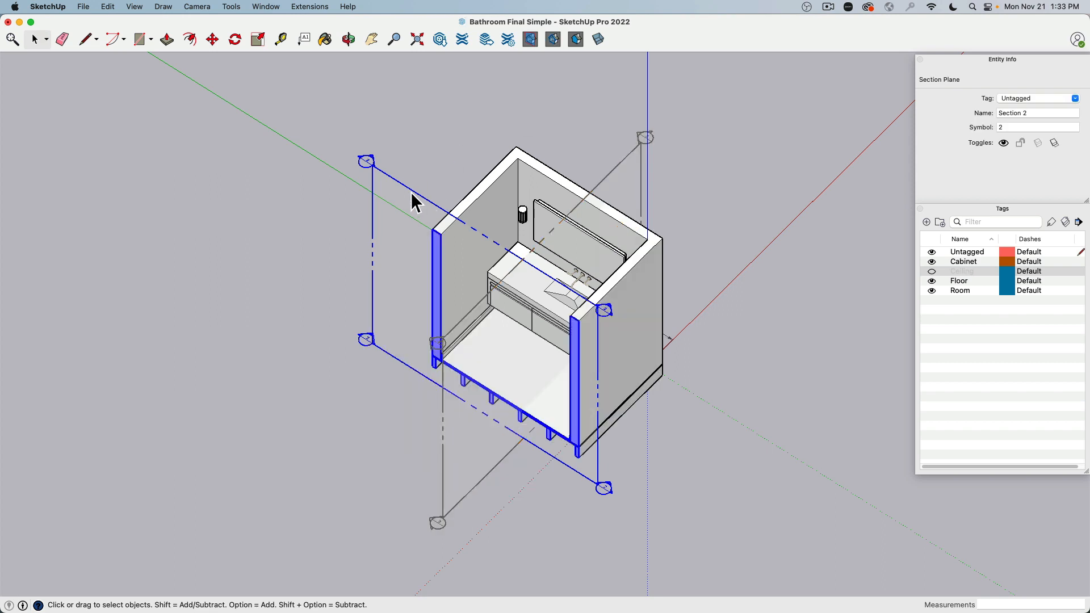
double_click(640, 163)
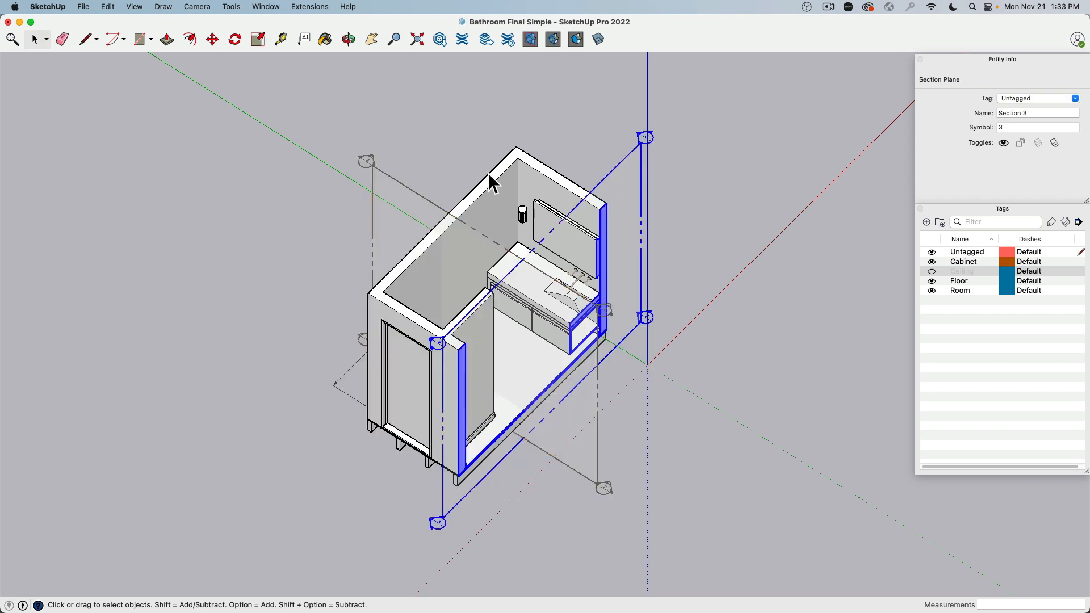
double_click(413, 196)
Examine the tags and names of the countertop, mirror, baseboard and floor tile groups in the entity information
middle_click_drag(682, 275, 813, 171)
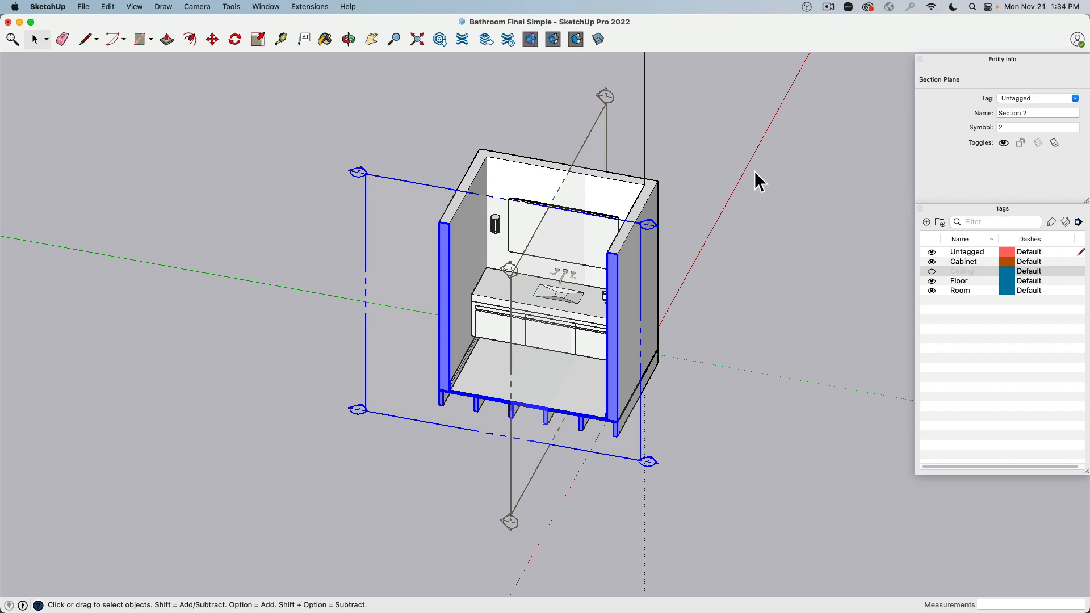
scroll(514, 264, "up", 6)
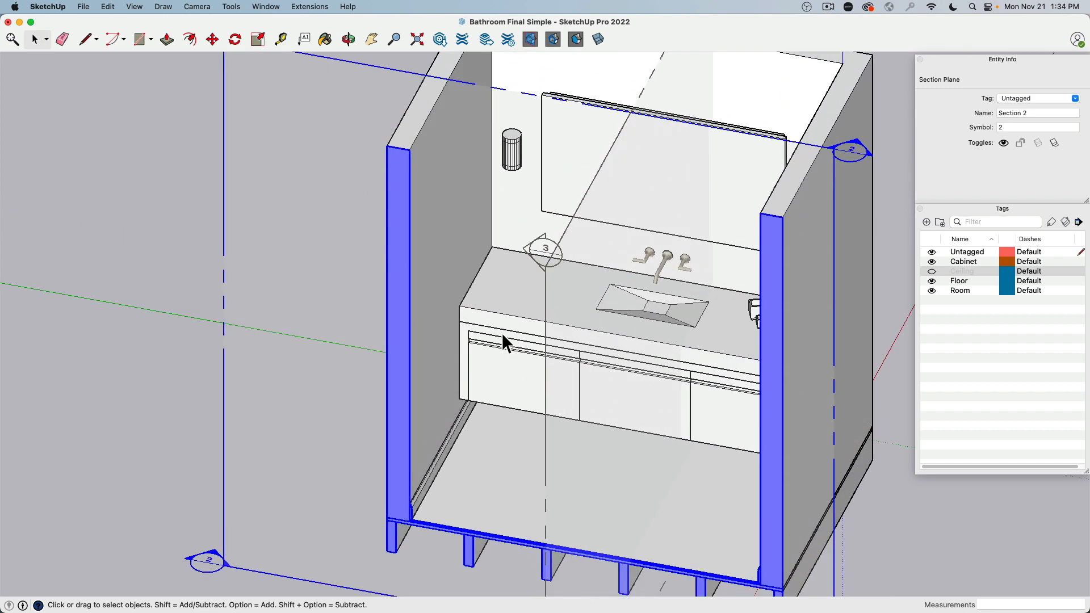
left_click(506, 307)
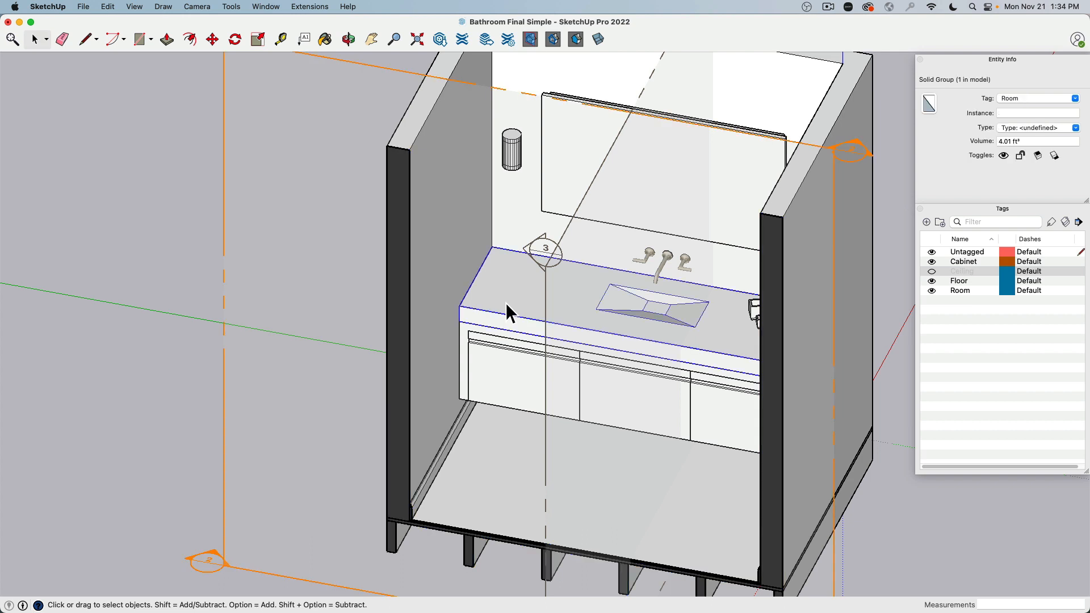
left_click(594, 155)
middle_click_drag(595, 155, 579, 311)
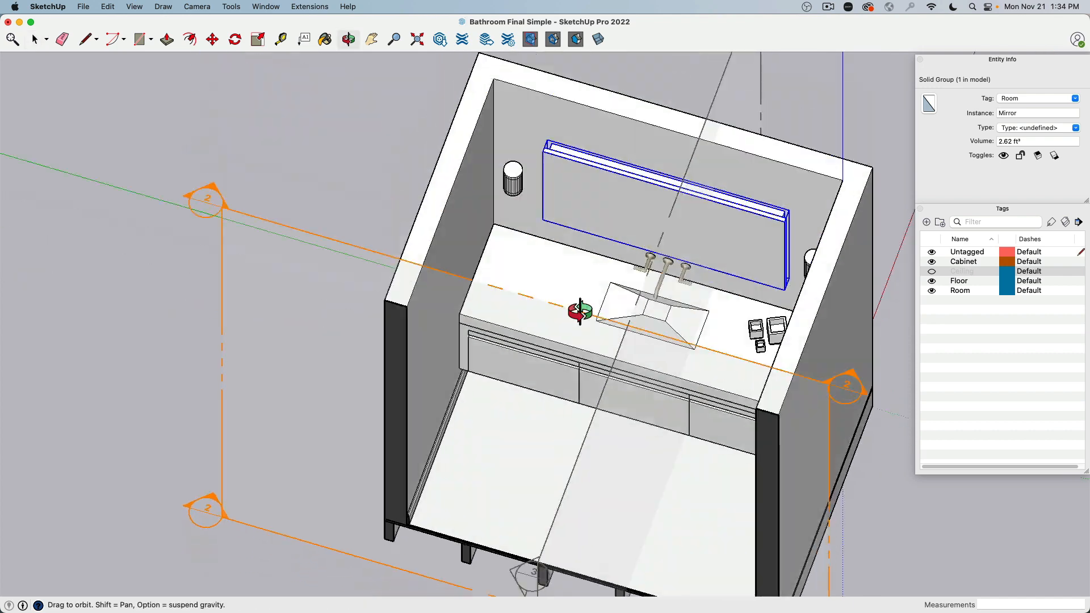
middle_click_drag(574, 459, 614, 165)
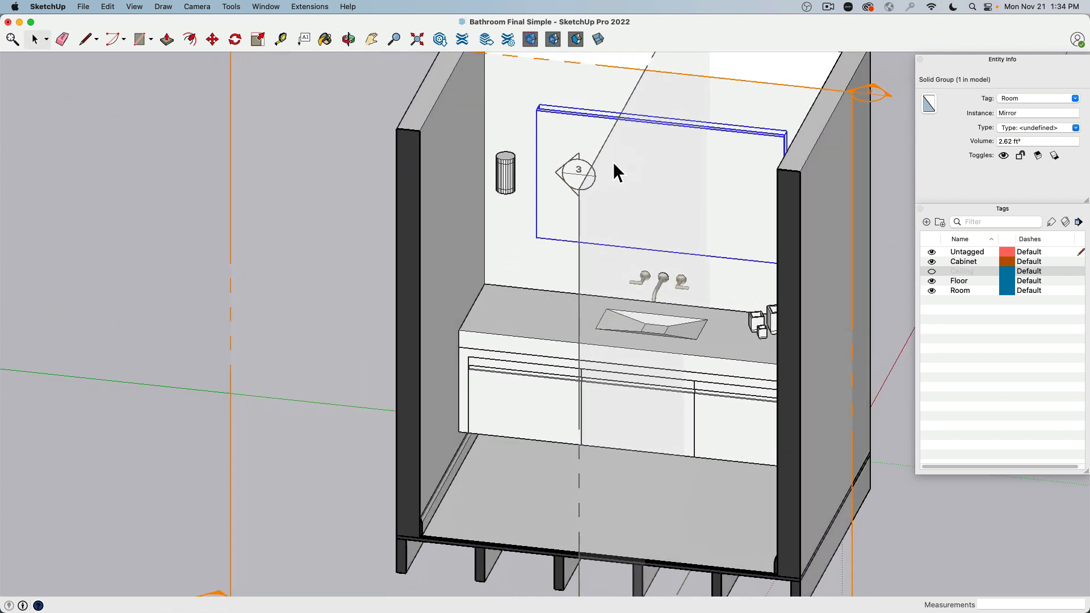
left_click(439, 499)
middle_click_drag(462, 487, 526, 407)
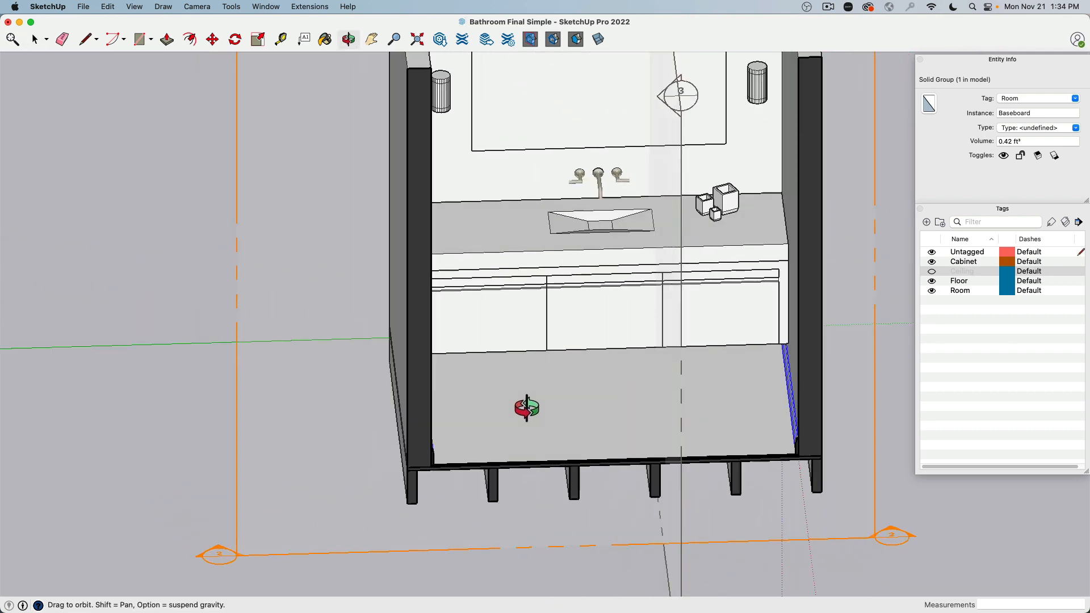
left_click(589, 408)
middle_click_drag(659, 404, 582, 404)
key("space")
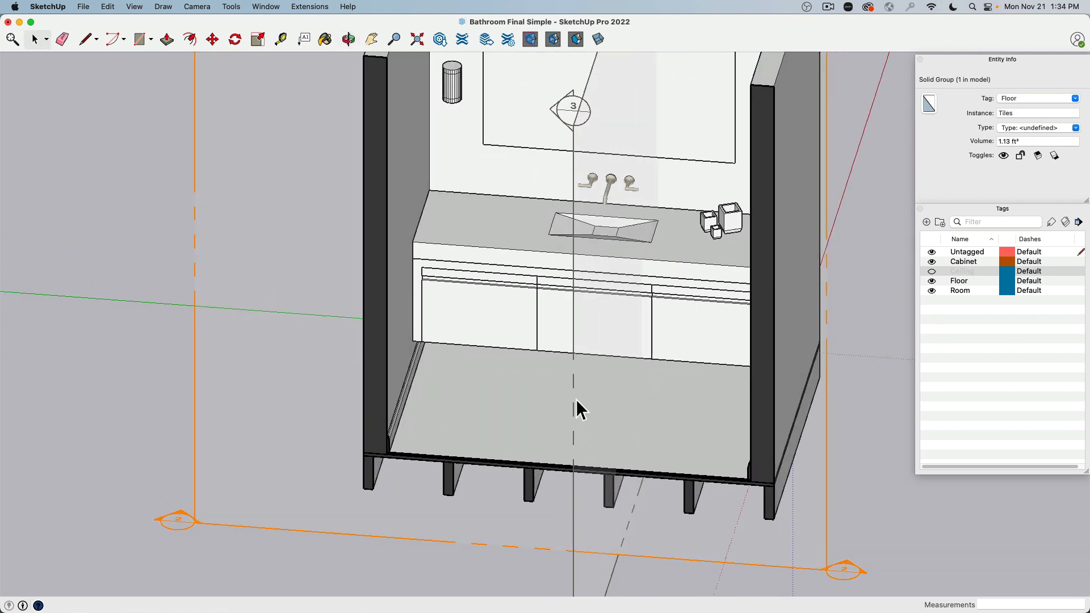
scroll(577, 400, "down", 3)
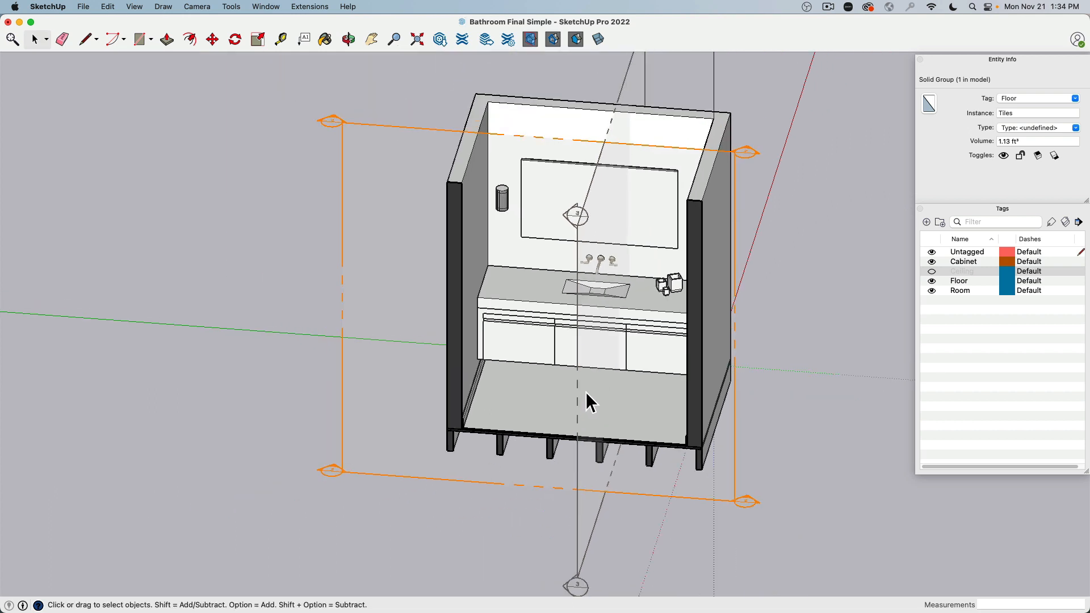
Turn off the section cuts and hide the section planes to restore the full room
left_click(552, 41)
left_click(531, 38)
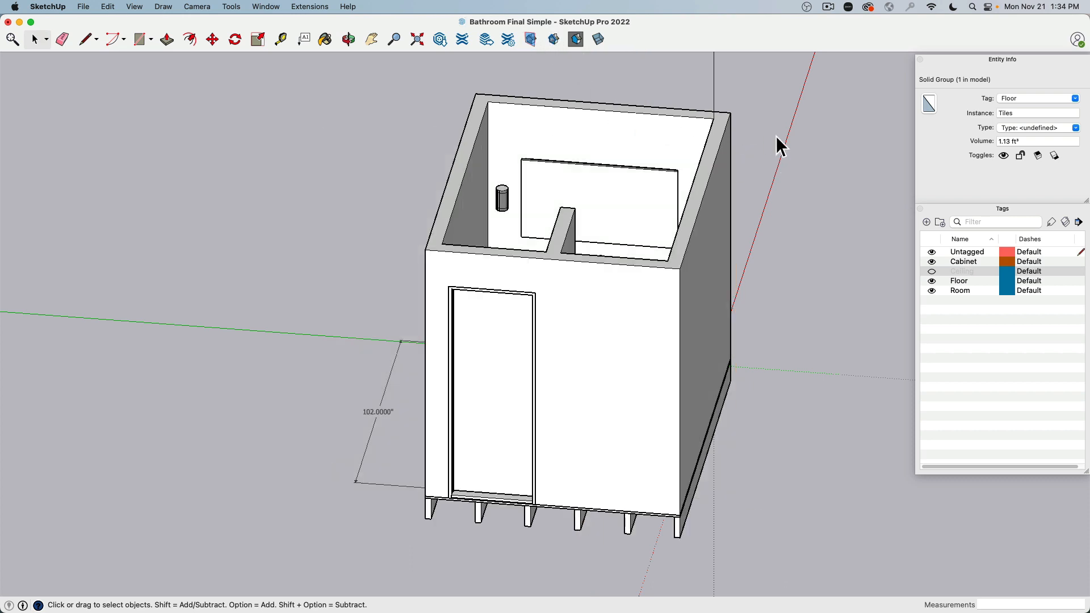
middle_click_drag(777, 146, 827, 271)
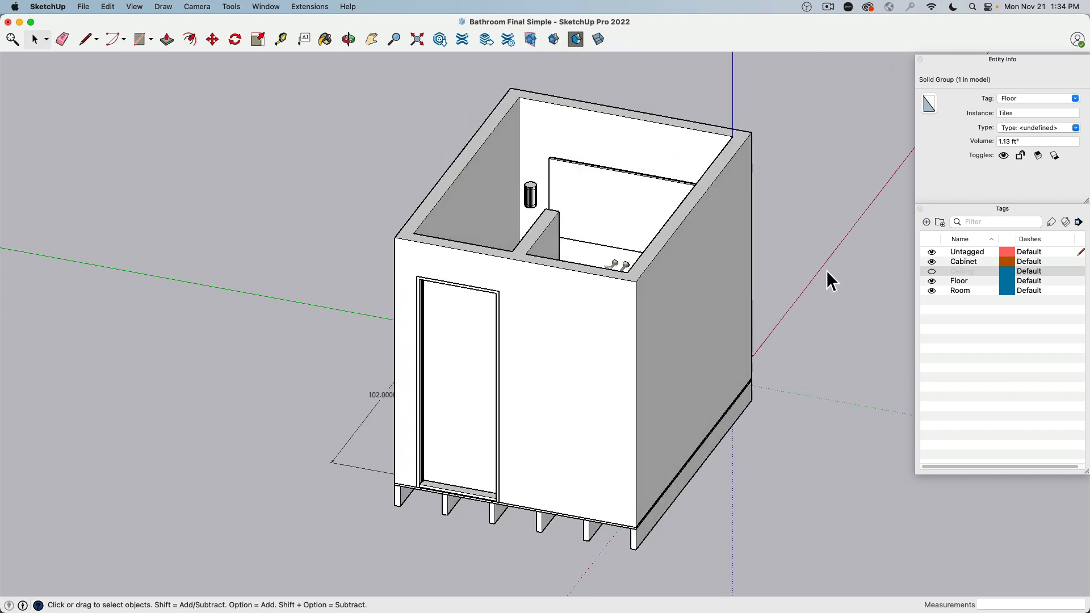
Hide the Room and Cabinet tags to isolate the floor, and view it together with its length and width dimensions
left_click(934, 290)
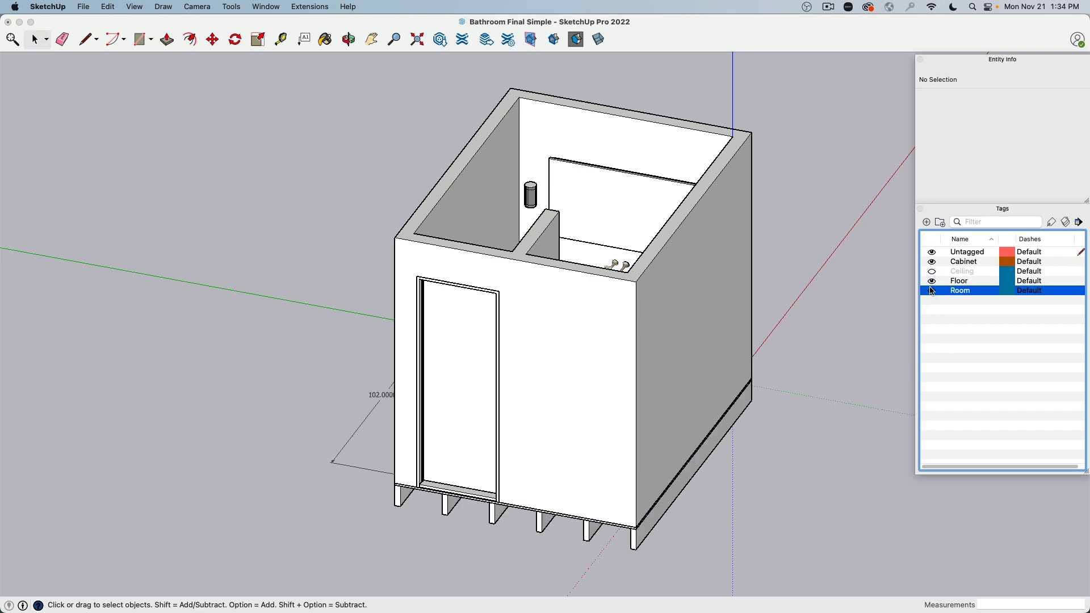
left_click(932, 291)
left_click(932, 261)
left_click(931, 262)
middle_click_drag(443, 239, 781, 301)
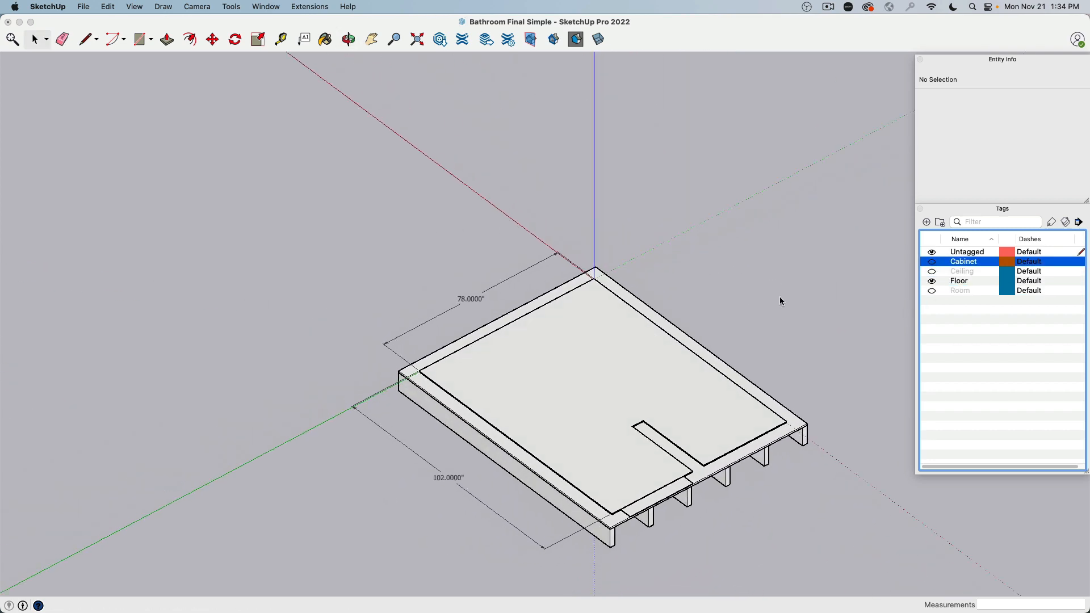
scroll(711, 340, "up", 4)
middle_click_drag(703, 348, 671, 234, "shift")
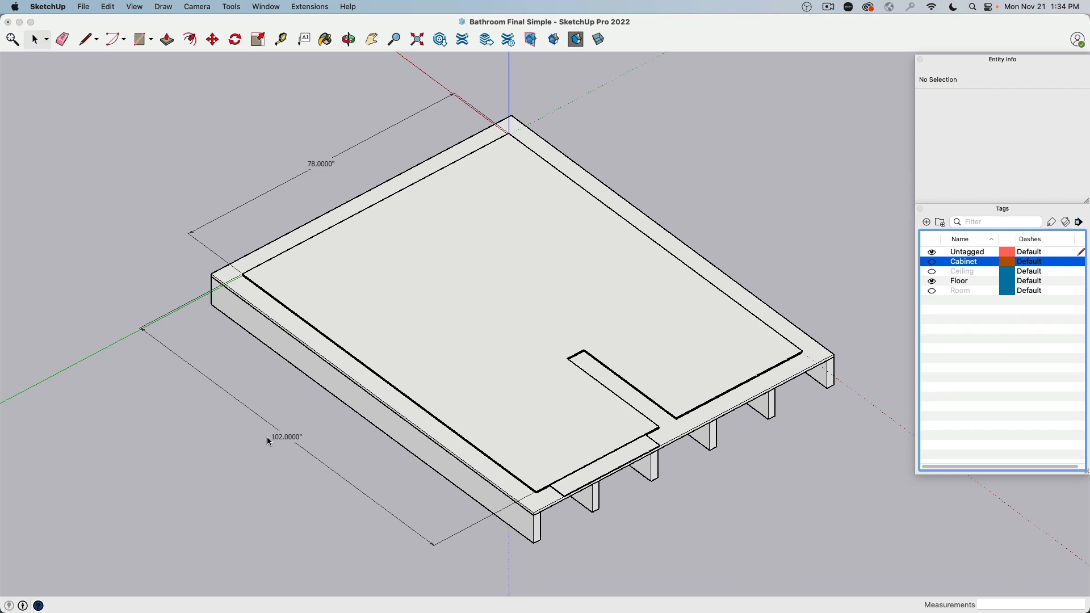
middle_click_drag(263, 438, 71, 411)
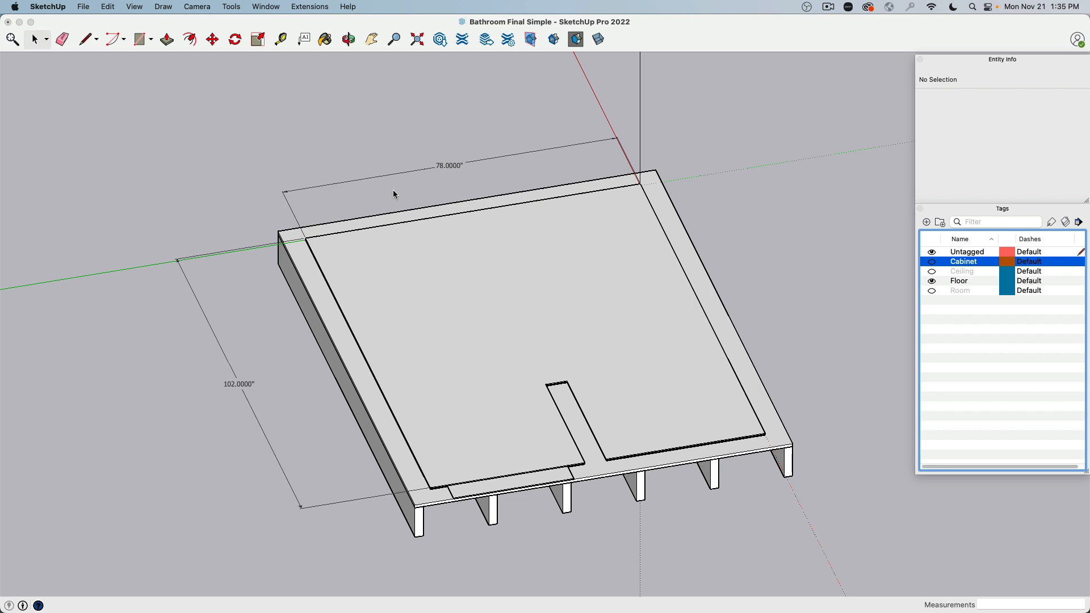
Switch to the Architextures website in Chrome and open its texture editor to create a new texture
key("super+Tab")
key("super+Tab")
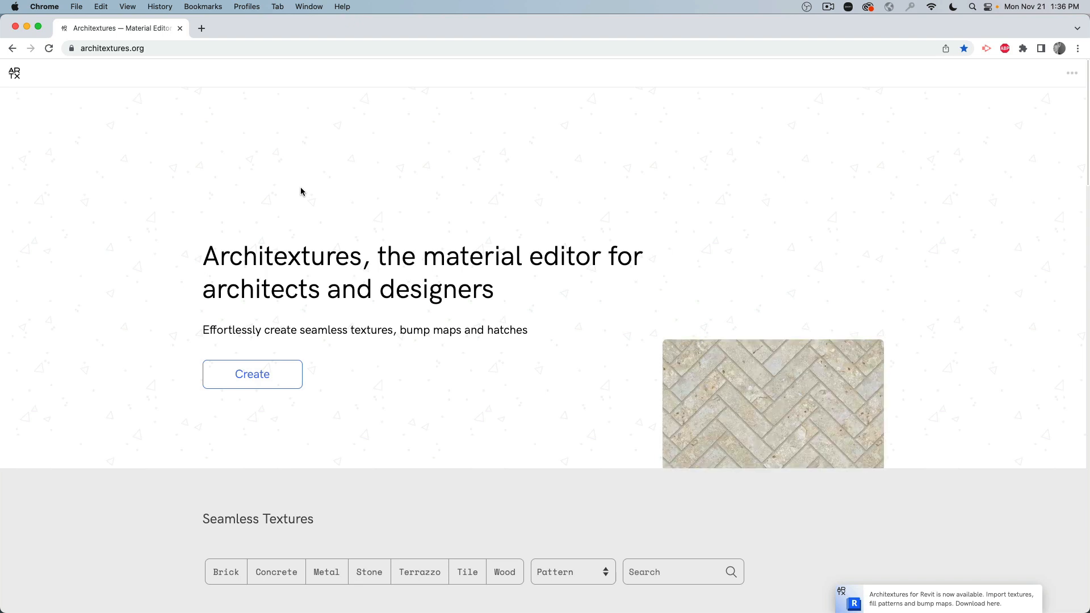
left_click(251, 375)
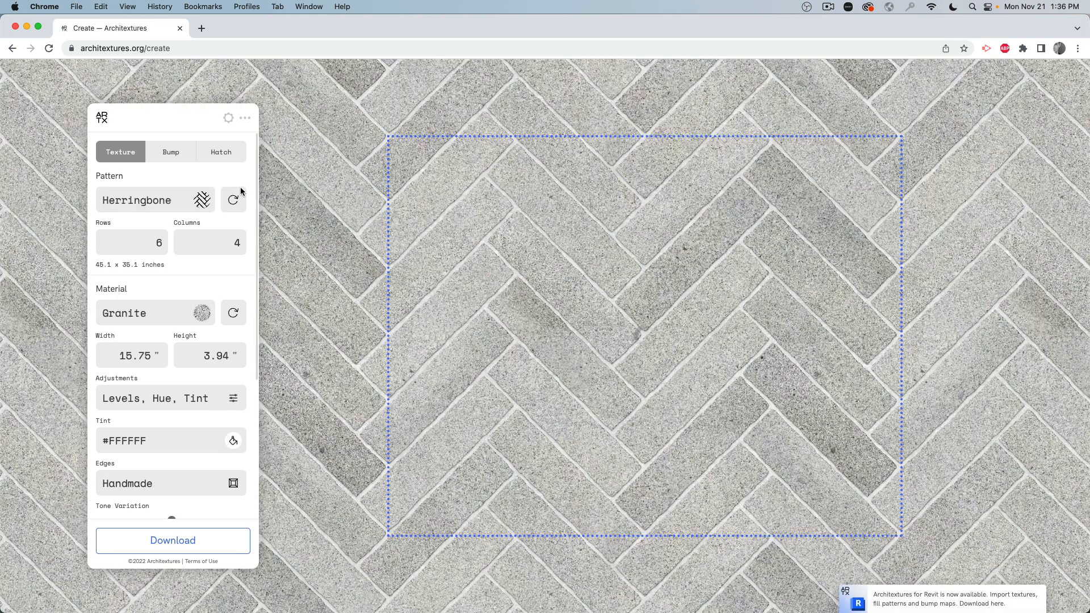
Change the texture's pattern to Stack with 8 rows and 8 columns
left_click(202, 199)
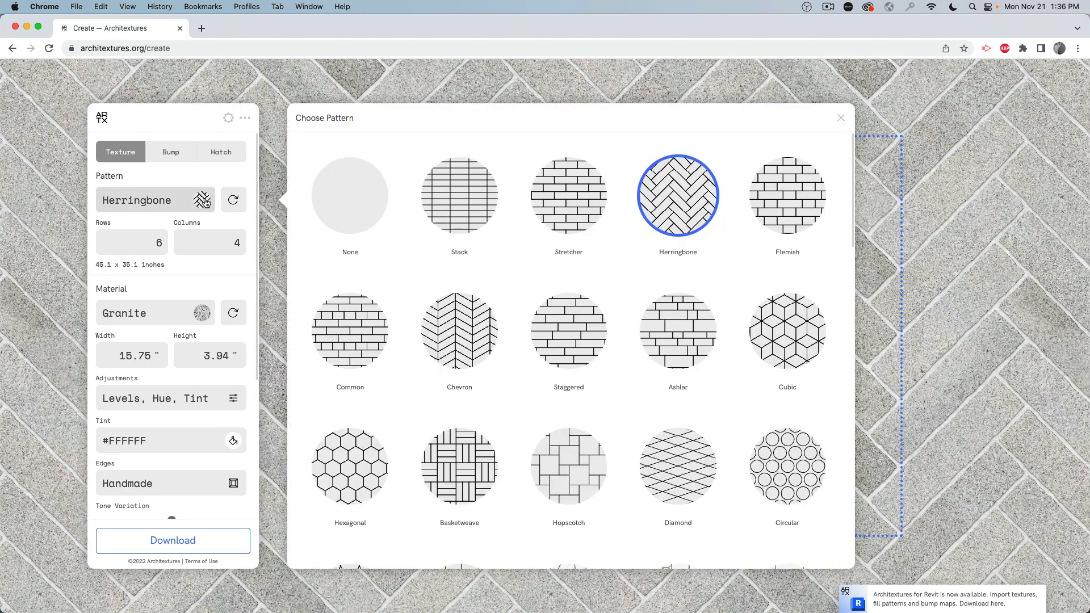
left_click(445, 200)
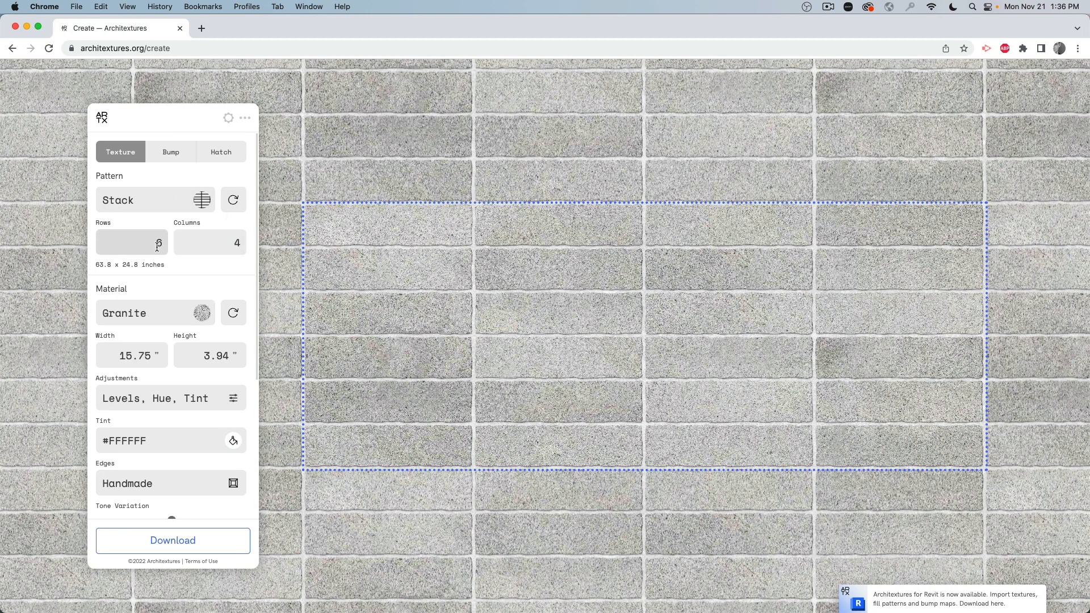
double_click(158, 244)
type("8")
key("Tab")
type("8")
key("Return")
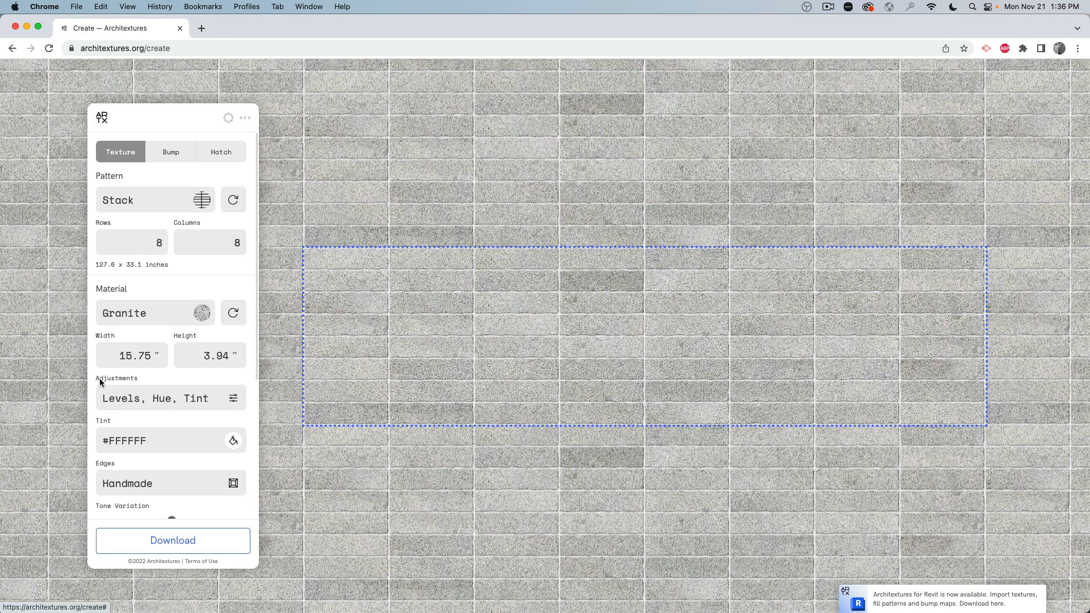
Change the texture's material from the Terrazzo group to Meadow Terrazzo
left_click(203, 314)
scroll(452, 332, "down", 10)
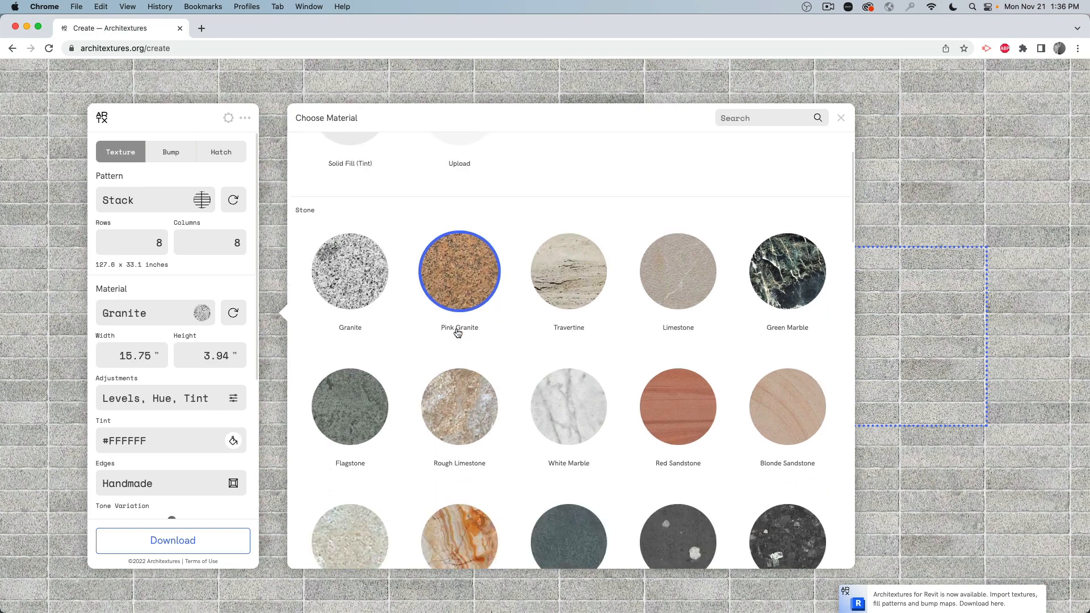
scroll(457, 334, "down", 15)
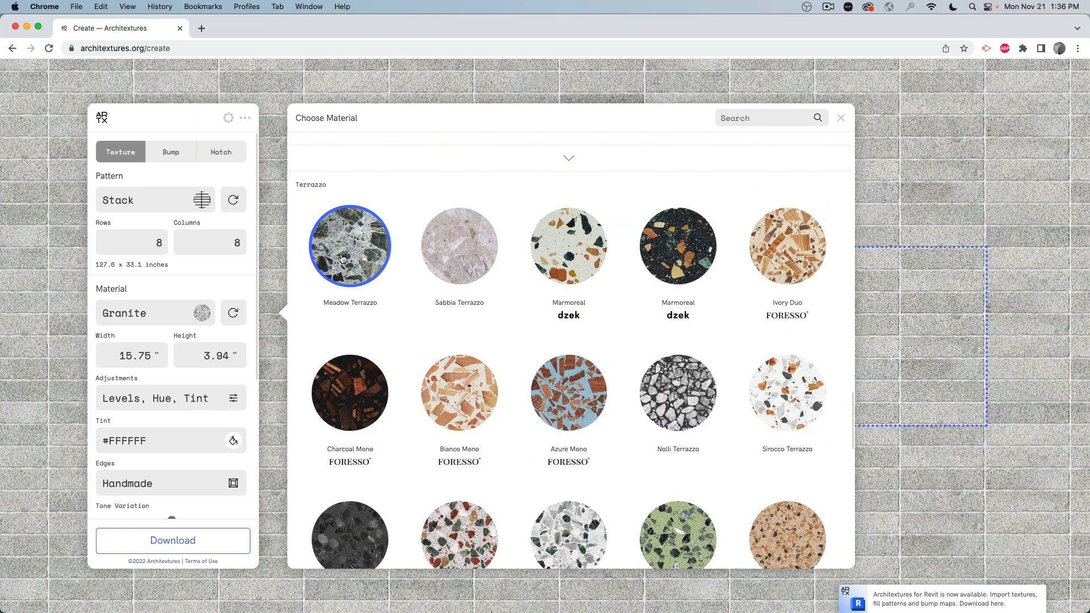
left_click(344, 257)
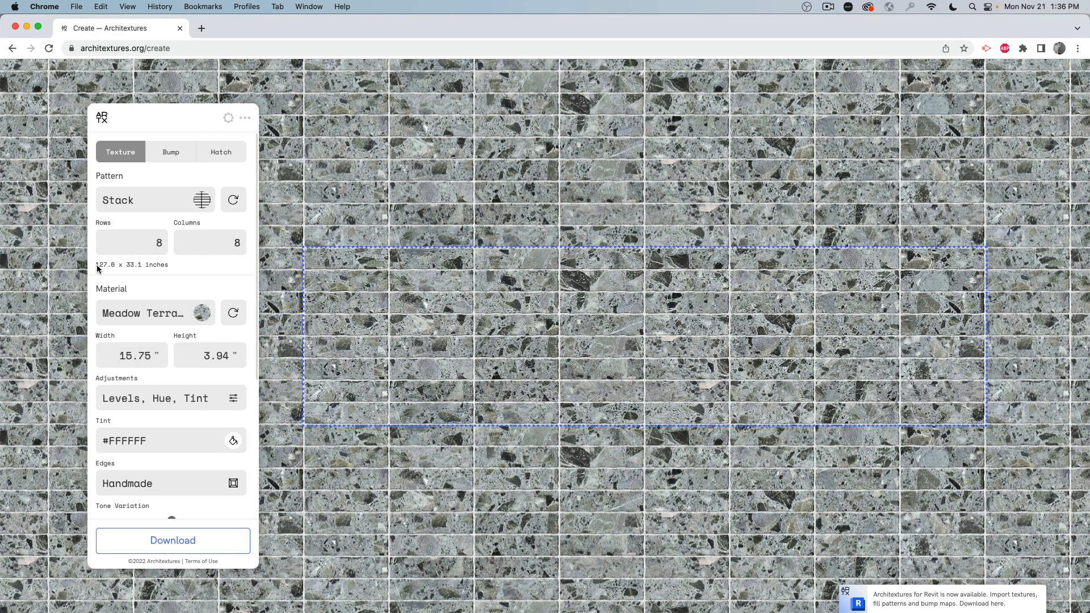
Switch to SketchUp to check the floor's length and width, and return to the texture editor in Chrome
key("super+Tab")
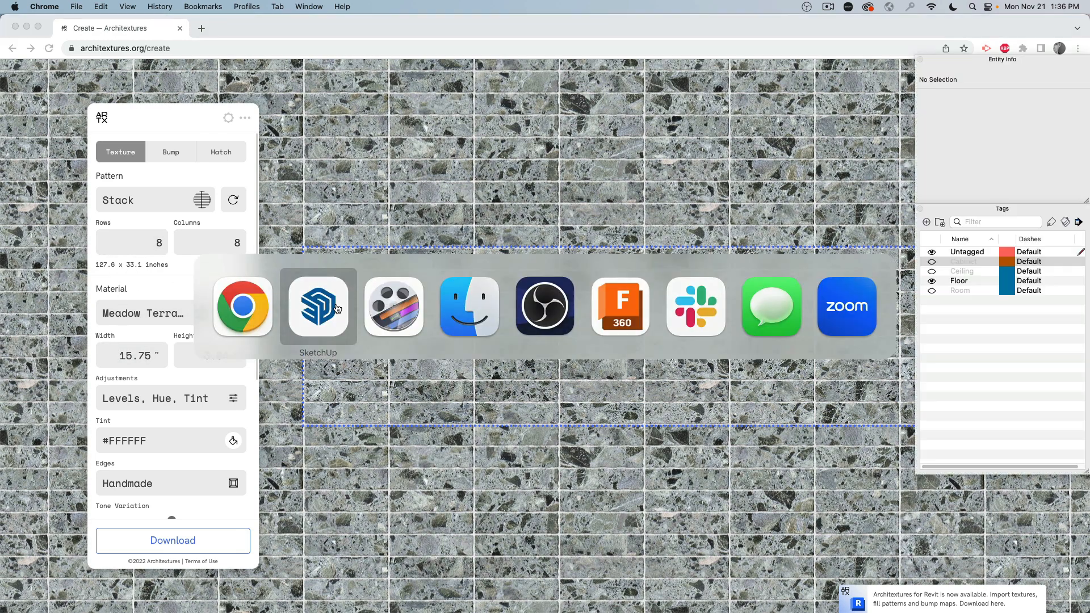
key("super+Tab")
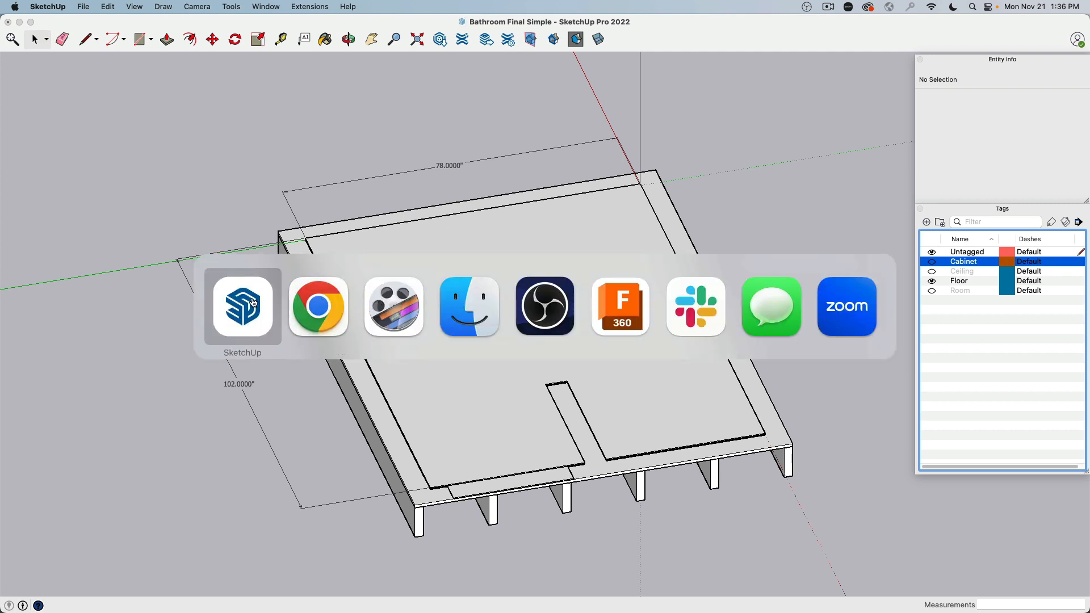
left_click(314, 309)
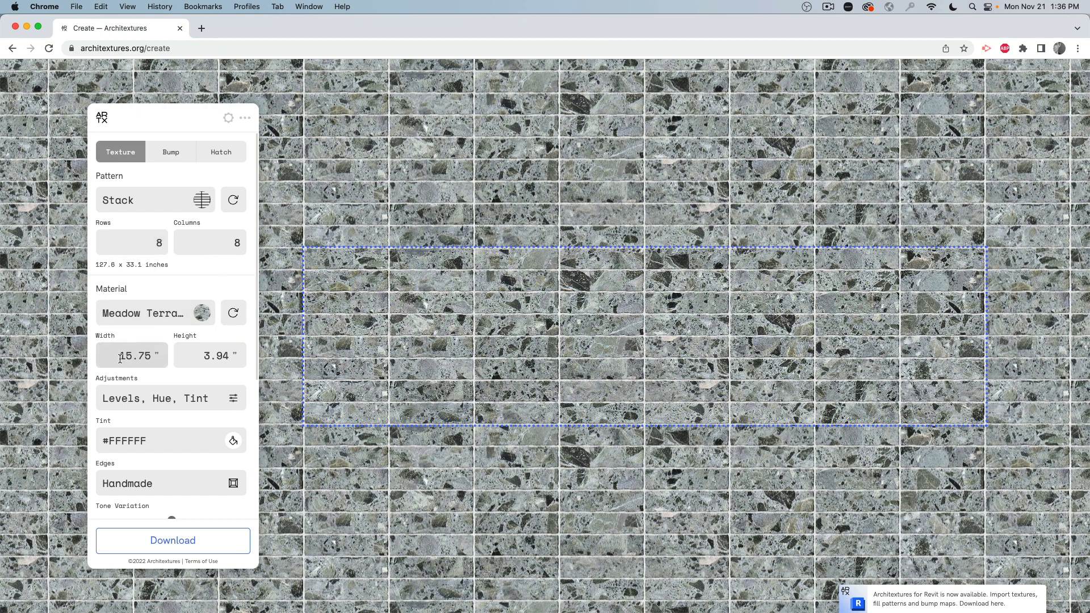
Set the tile width to 10 inches
left_click_drag(119, 358, 174, 357)
type("10")
key("Tab")
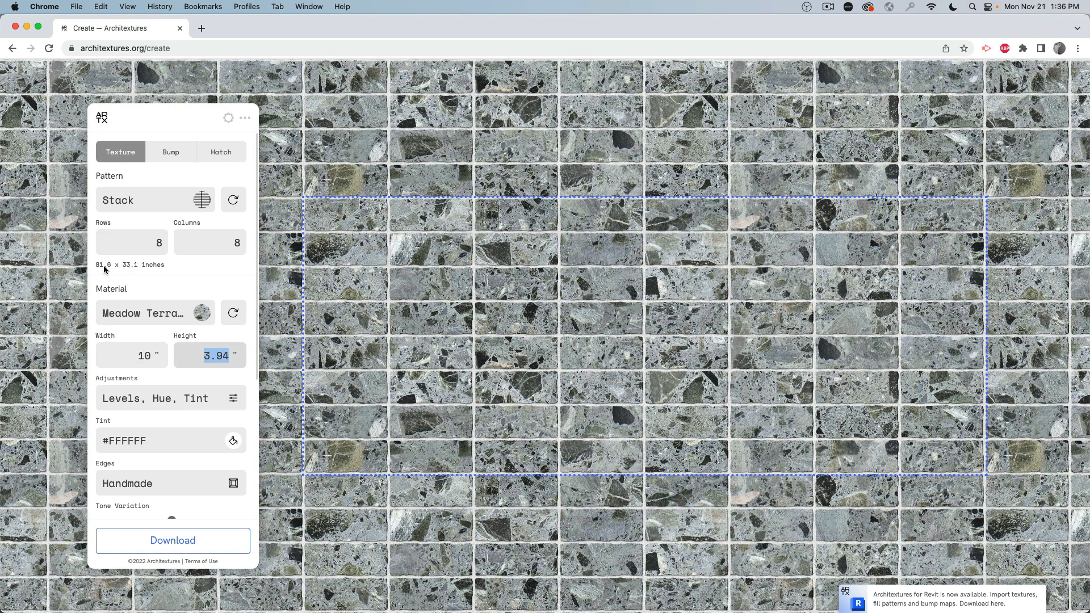
Set the horizontal and vertical joint widths to 0 inches and turn off recessed joints
scroll(139, 358, "down", 5)
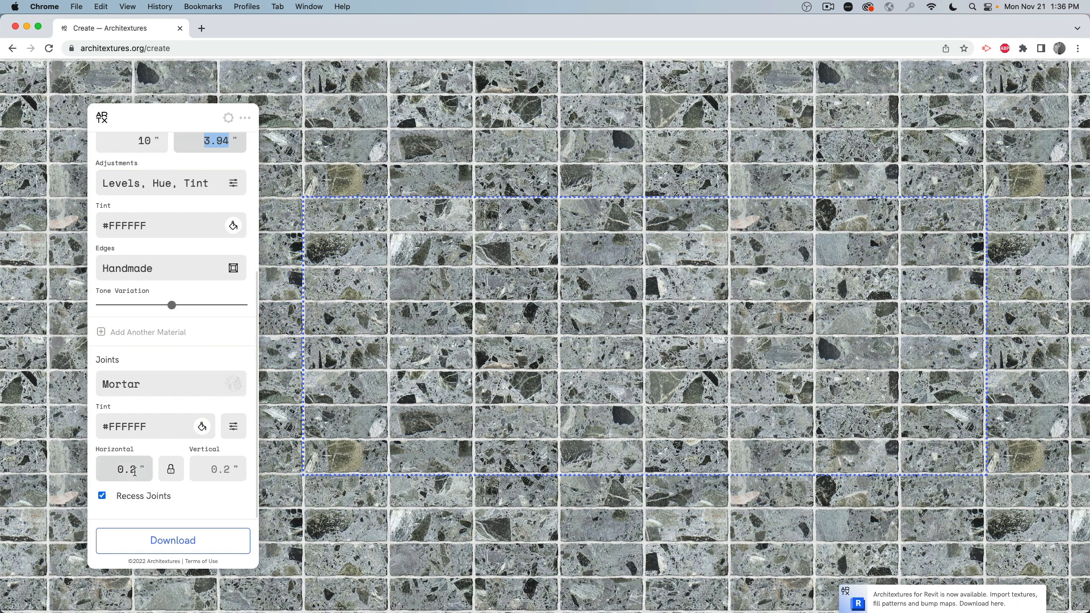
left_click(135, 472)
key("BackSpace")
key("BackSpace")
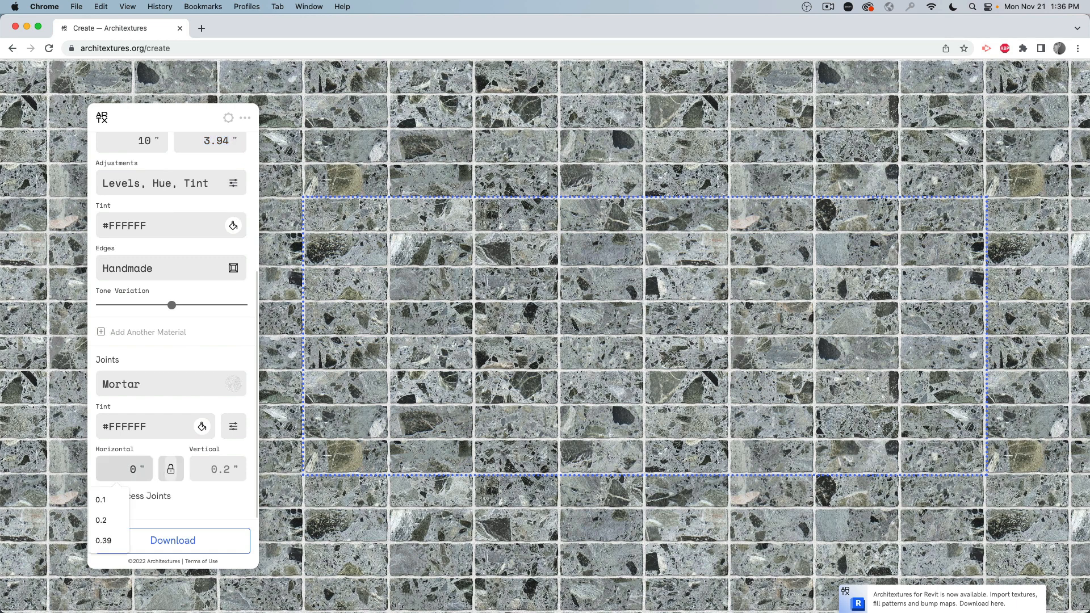
key("Return")
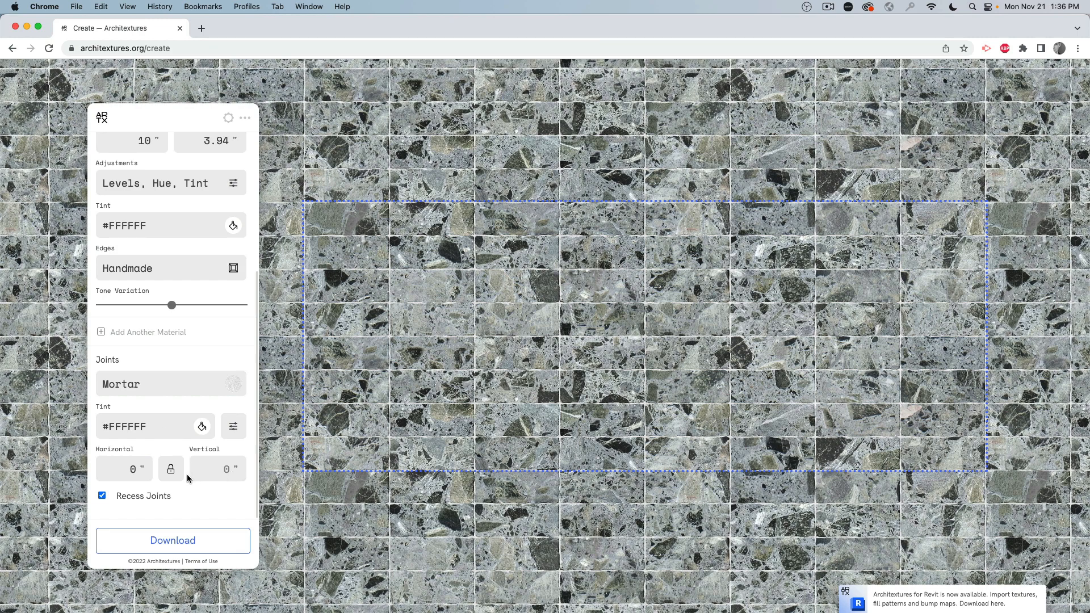
scroll(171, 483, "up", 1)
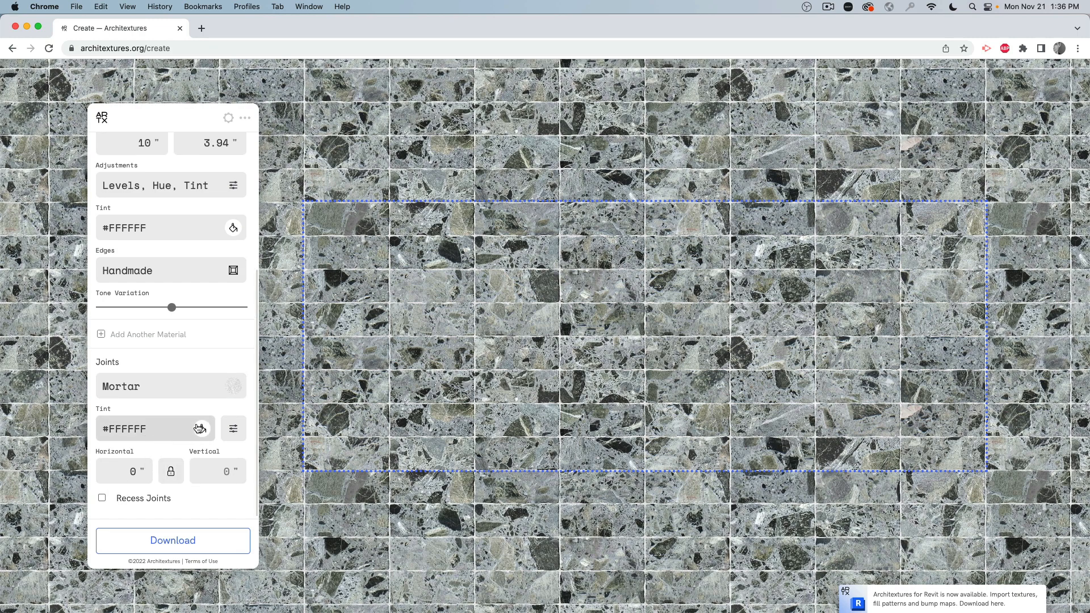
left_click(165, 388)
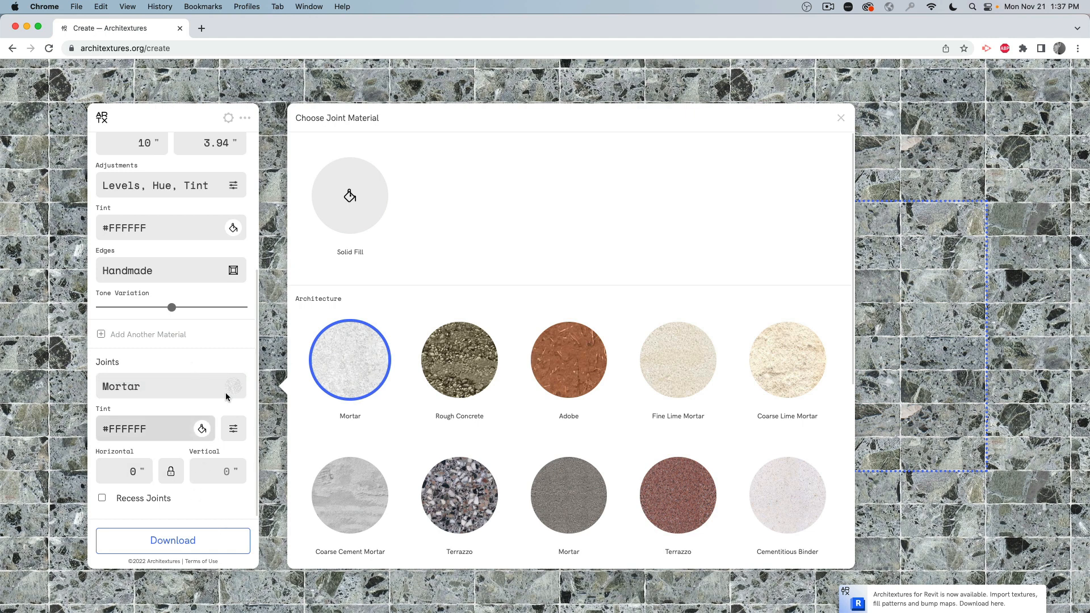
scroll(209, 366, "up", 5)
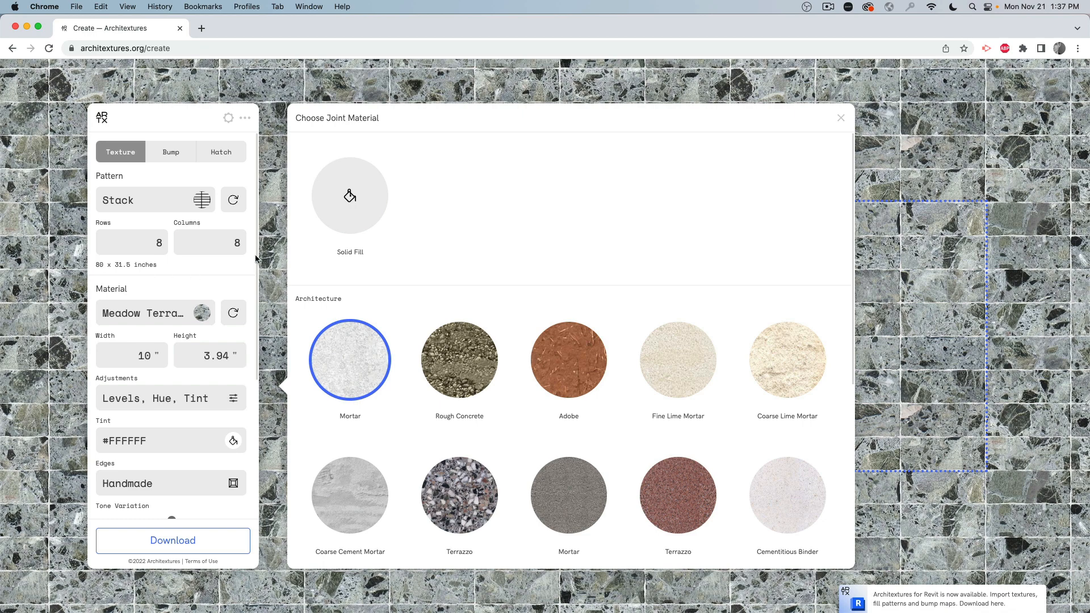
left_click(839, 122)
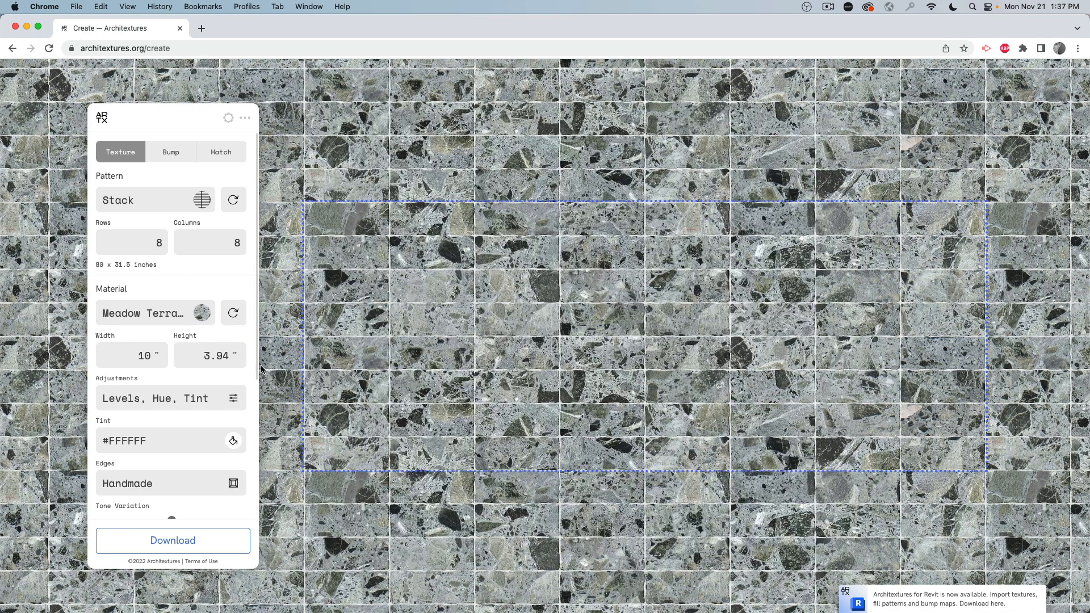
Set the tile height to 10 inches to make the tiles square
left_click_drag(201, 355, 256, 360)
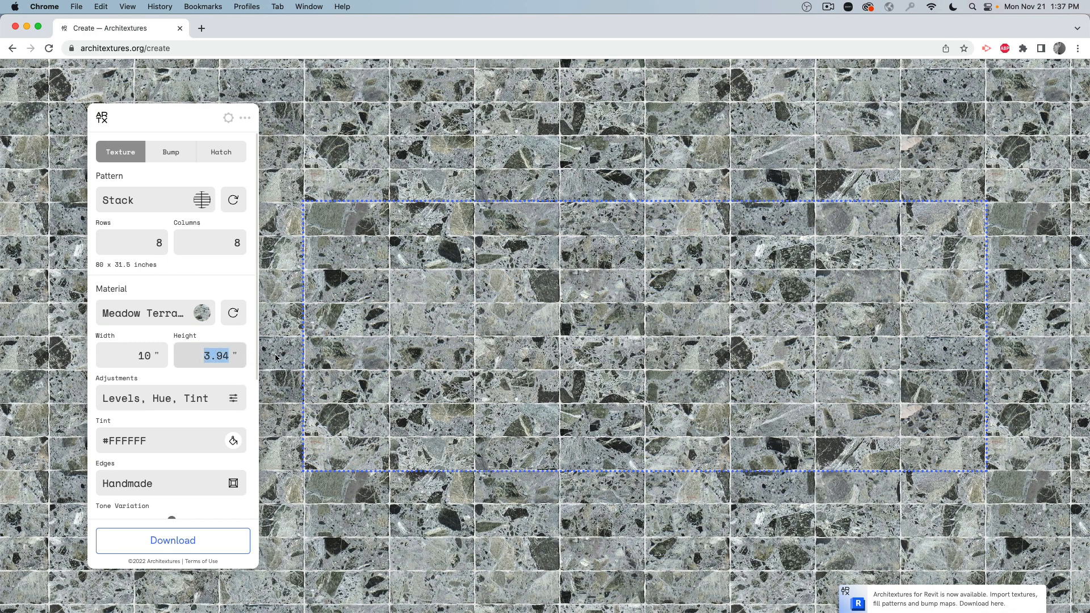
type("10")
key("Tab")
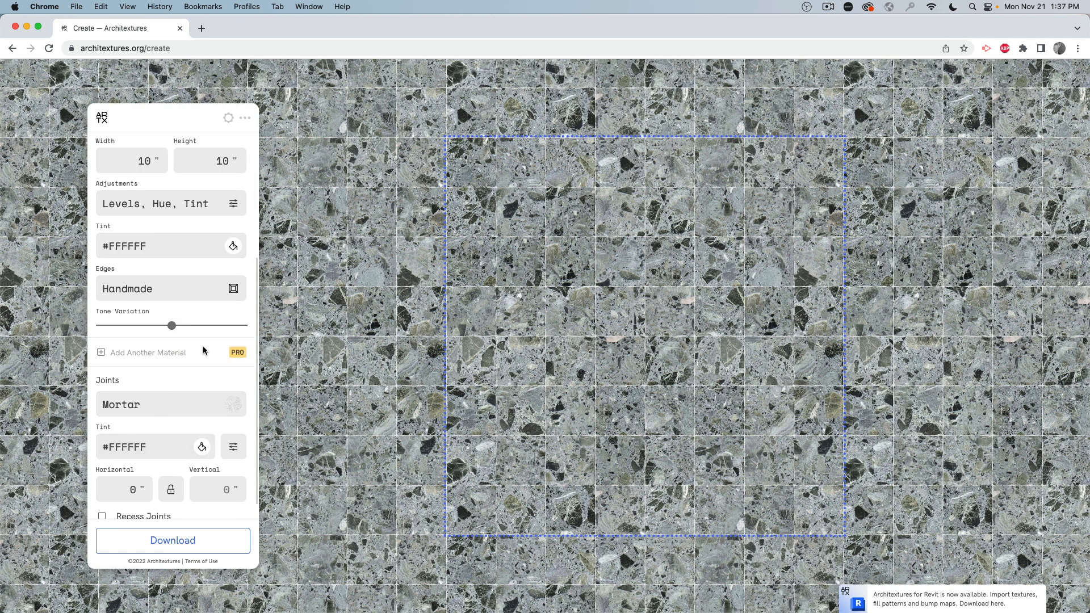
Look through the available joint materials and the joint adjustment options, and review the overall texture size
scroll(202, 351, "down", 1)
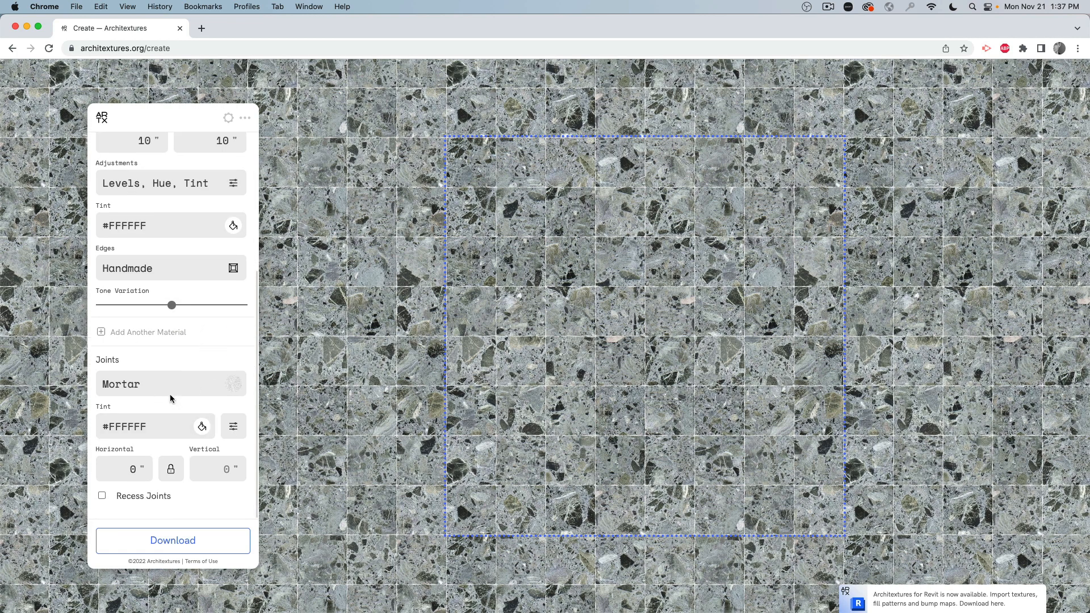
left_click(126, 387)
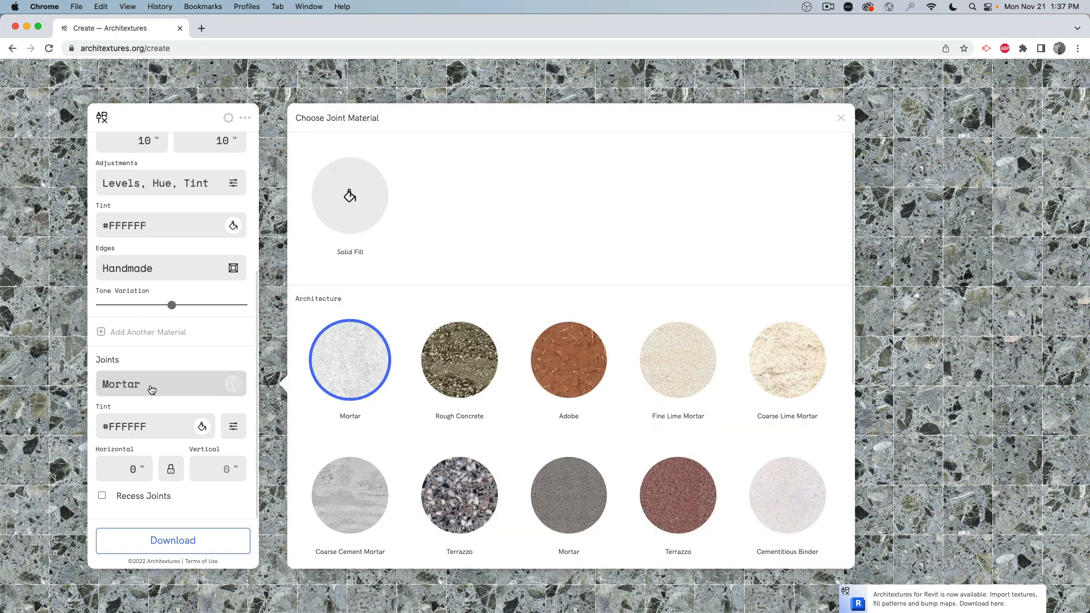
scroll(492, 268, "down", 5)
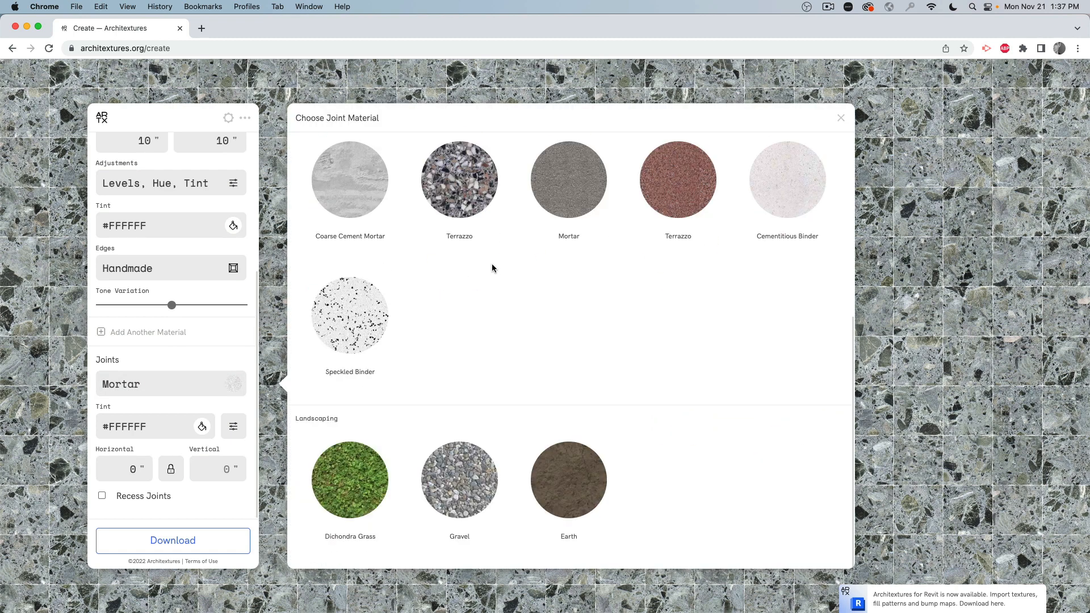
scroll(491, 263, "up", 5)
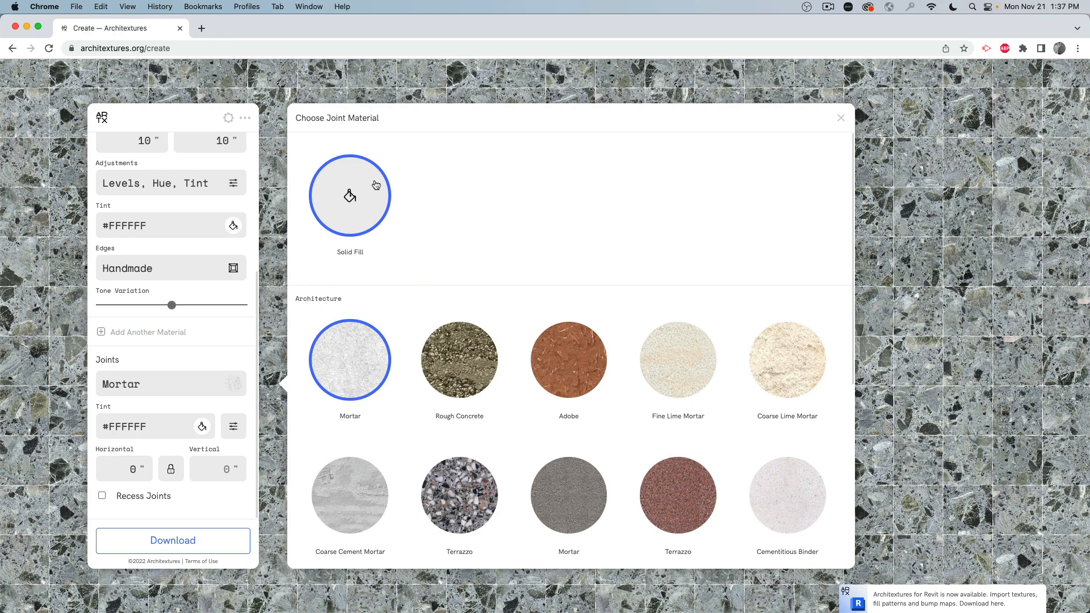
left_click(233, 427)
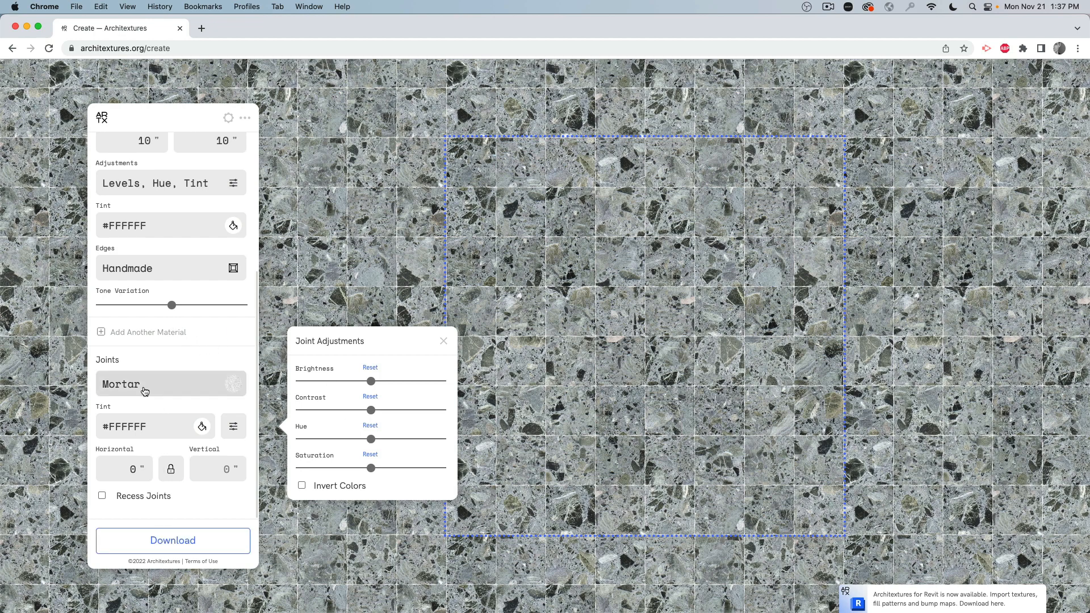
scroll(184, 214, "up", 5)
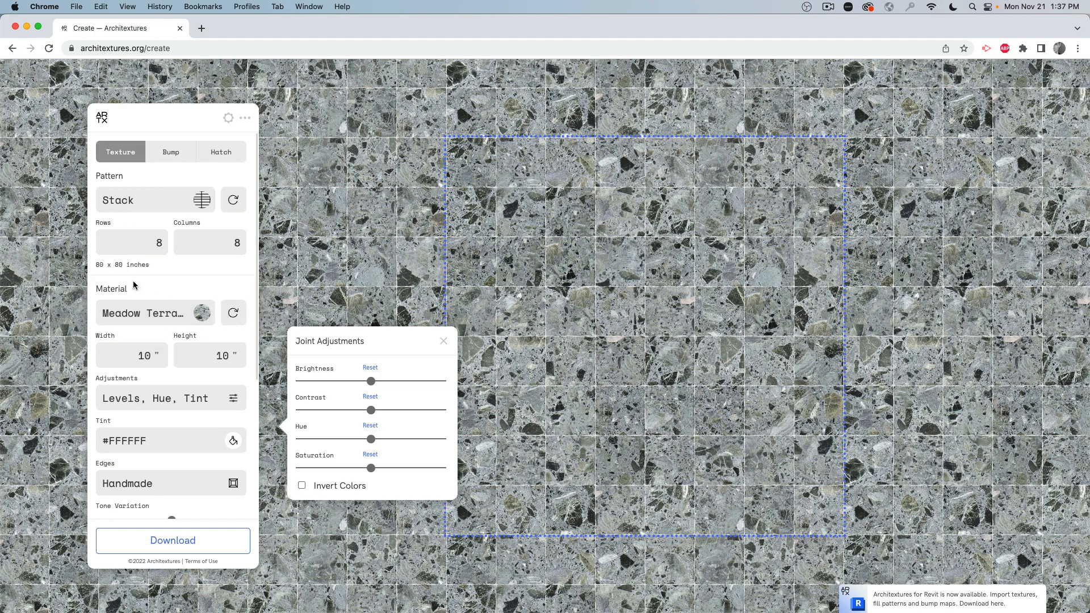
Recheck the floor dimensions in SketchUp, and set the tile width to 9.5 inches in Architextures
key("super+Tab")
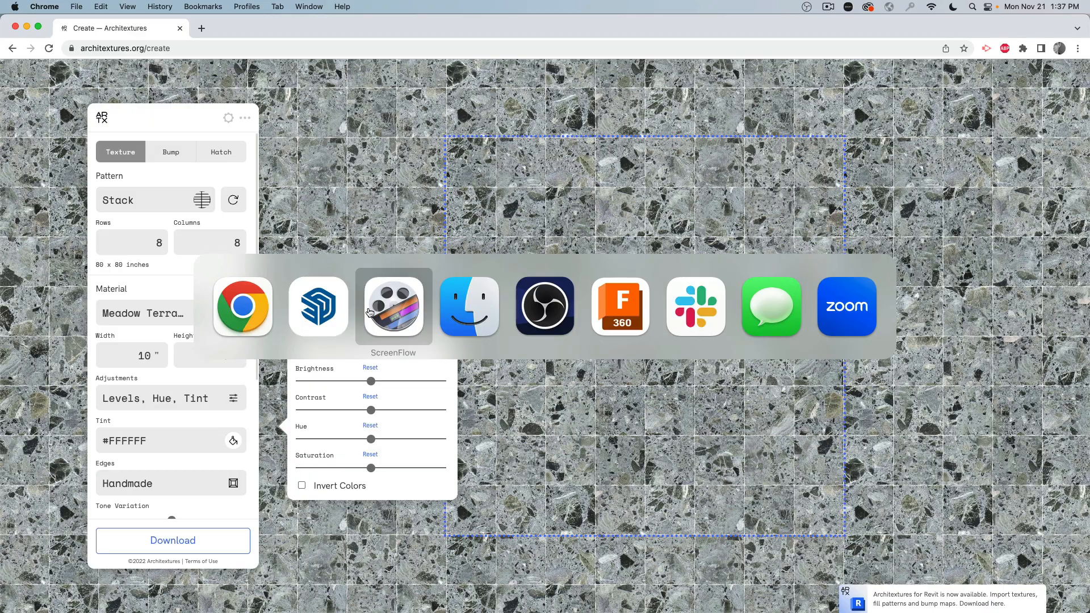
left_click(306, 310)
key("super+Tab")
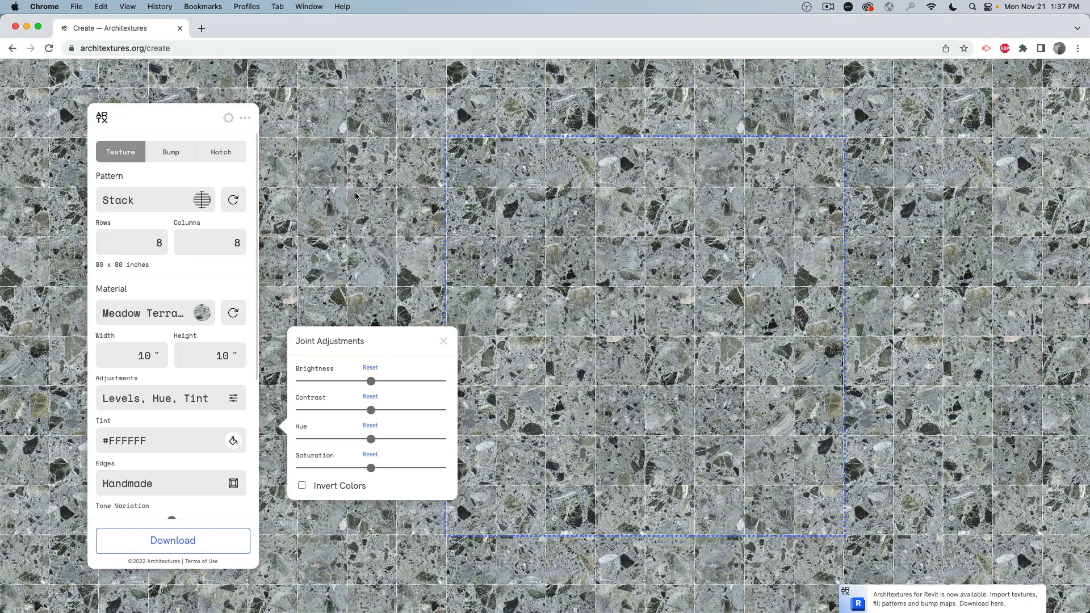
double_click(136, 355)
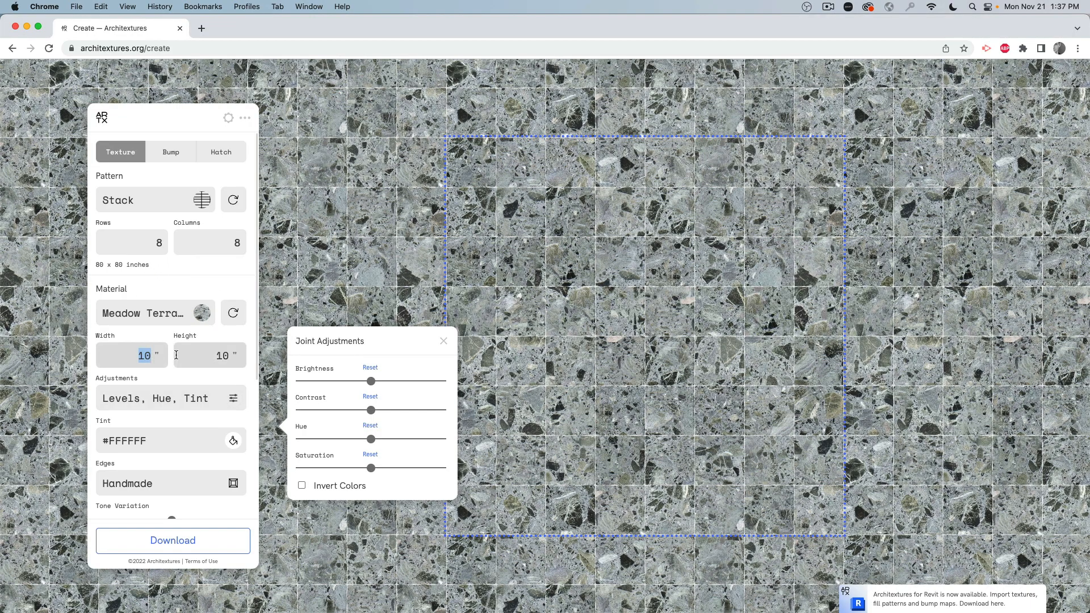
type("9.5")
key("Tab")
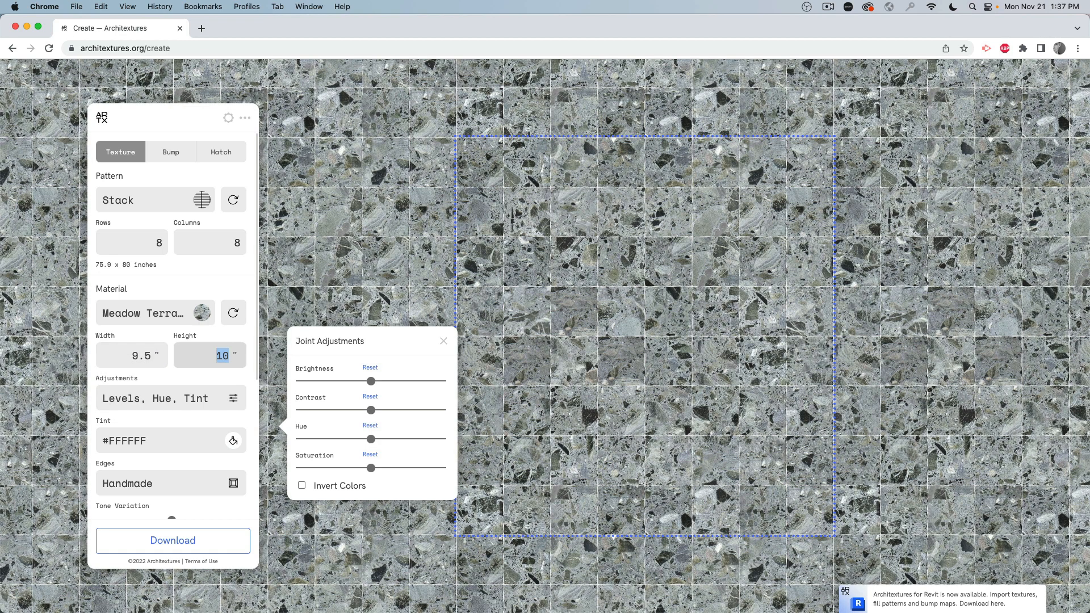
Set the linked horizontal and vertical joint widths to 0.1 inch, keeping recessed joints off
scroll(171, 477, "down", 3)
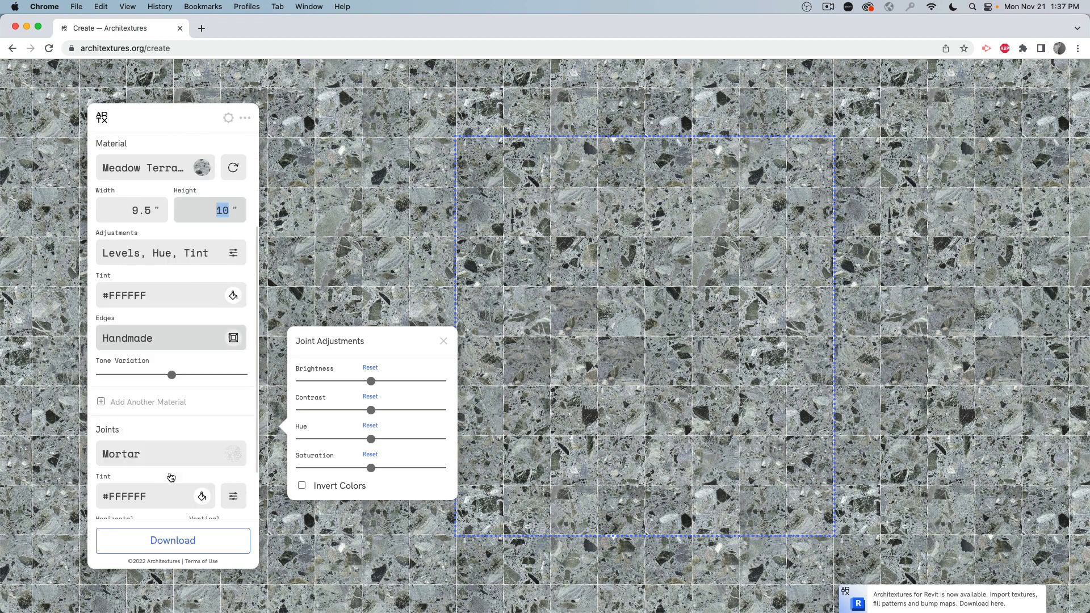
scroll(170, 477, "down", 2)
double_click(142, 473)
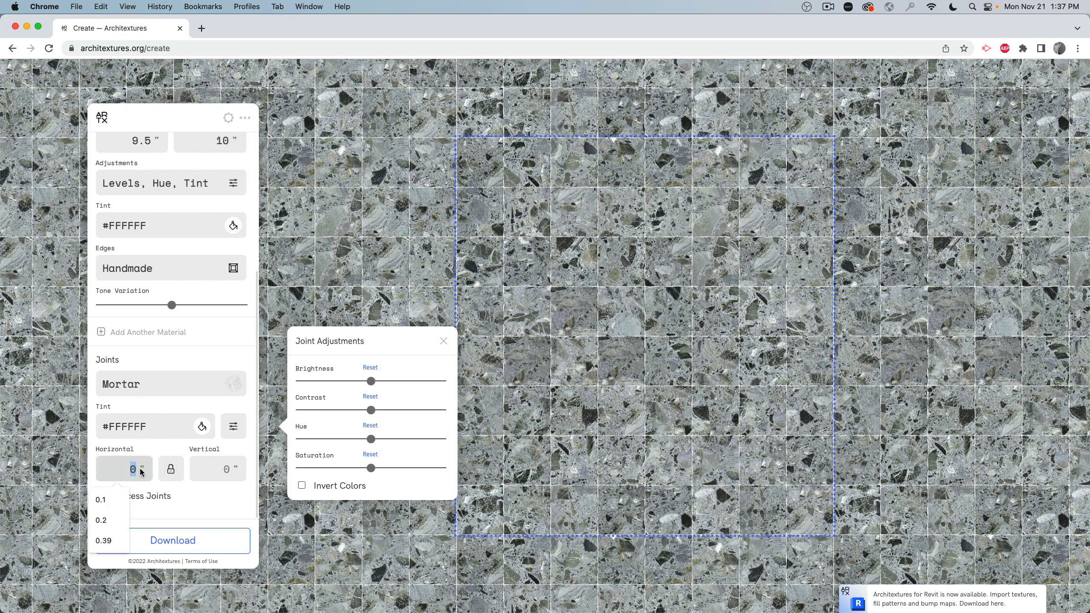
type(".1")
key("Return")
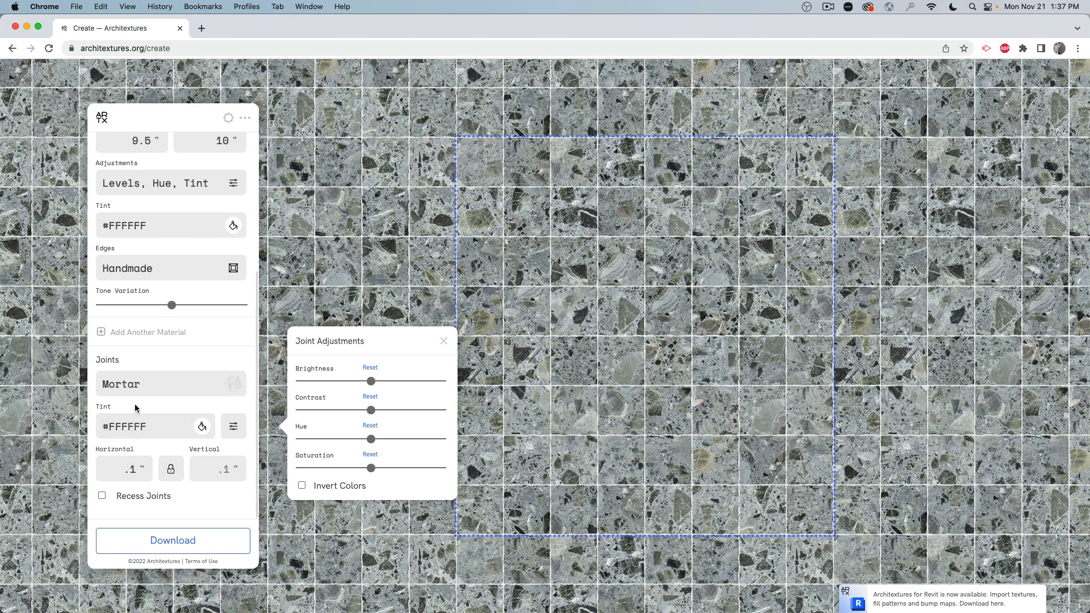
left_click(141, 502)
Change the tile edge style to Fine
left_click(178, 269)
left_click(330, 219)
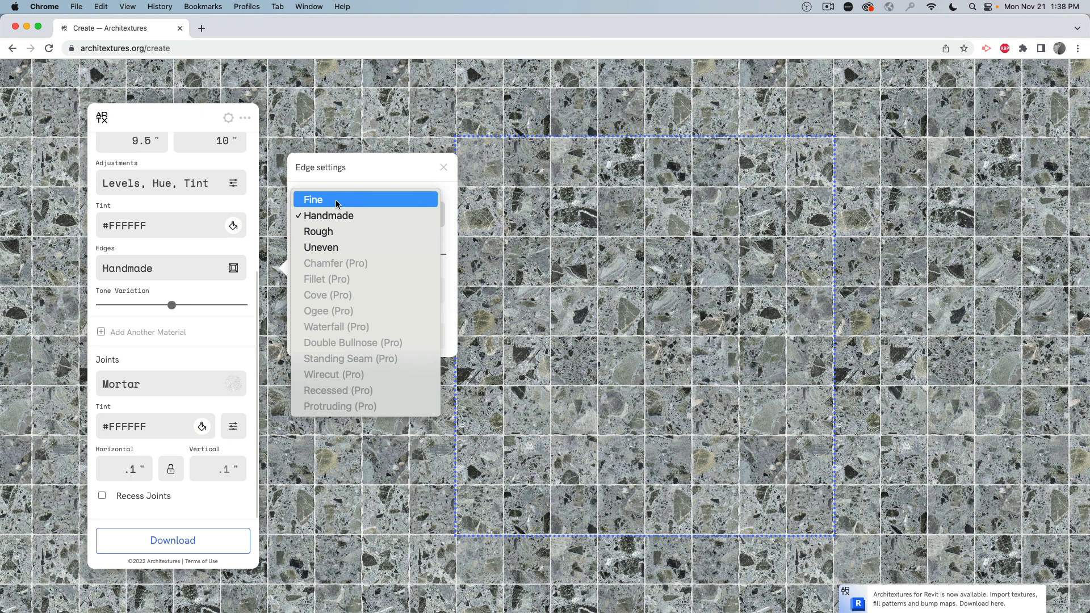
left_click(336, 200)
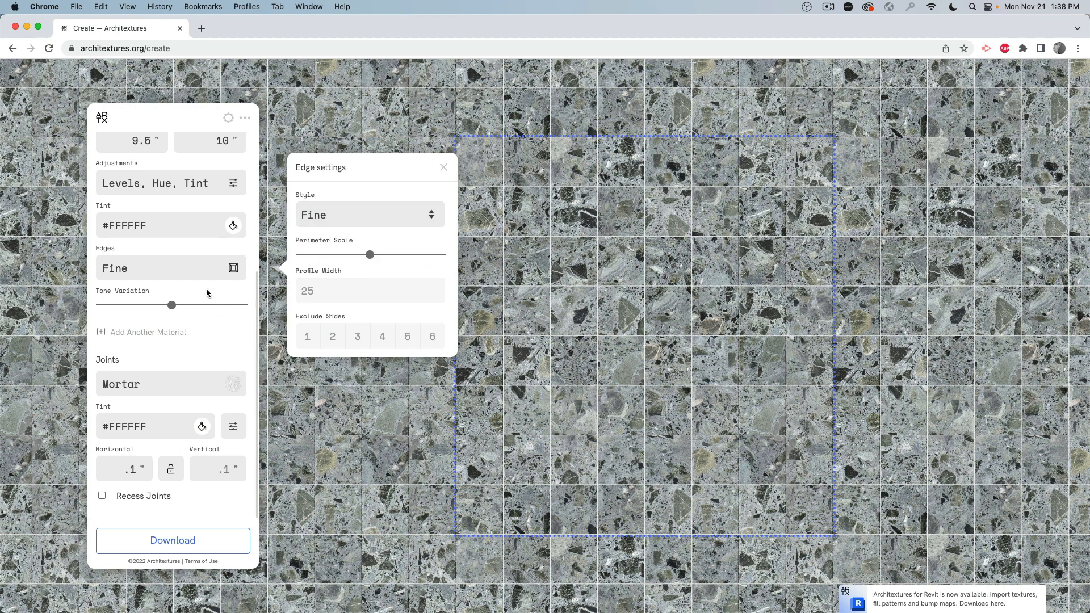
scroll(158, 216, "up", 1)
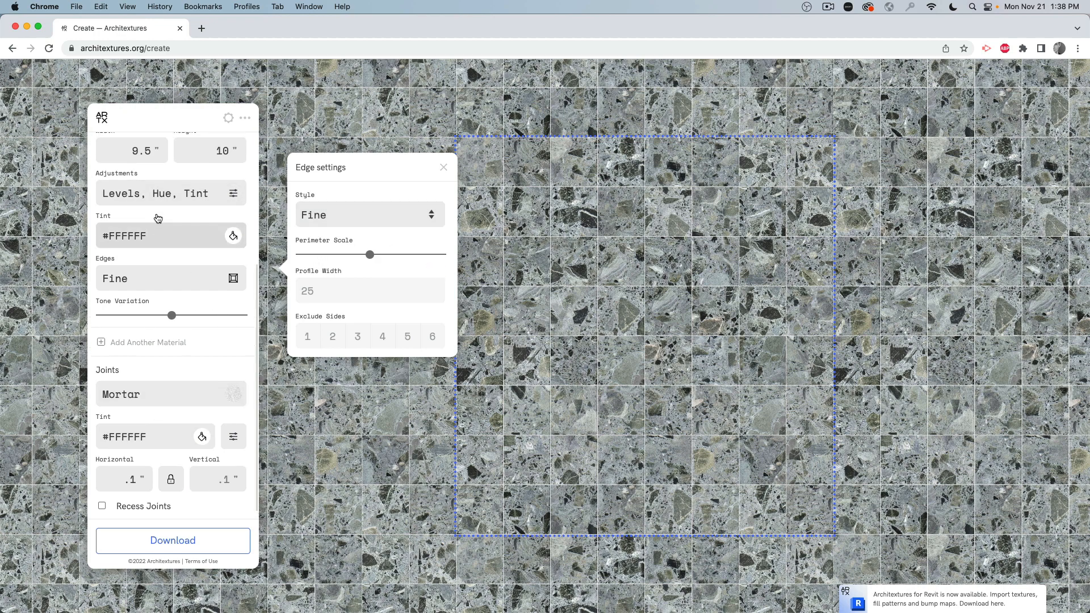
Set the tile height to 9.5 inches
scroll(158, 218, "up", 5)
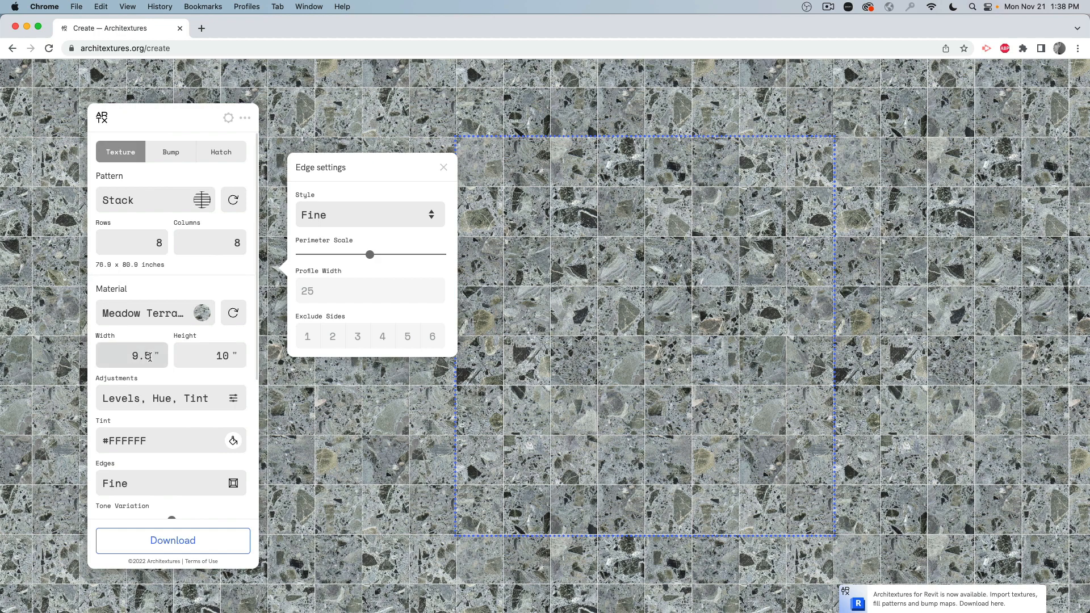
key("Tab")
type("9")
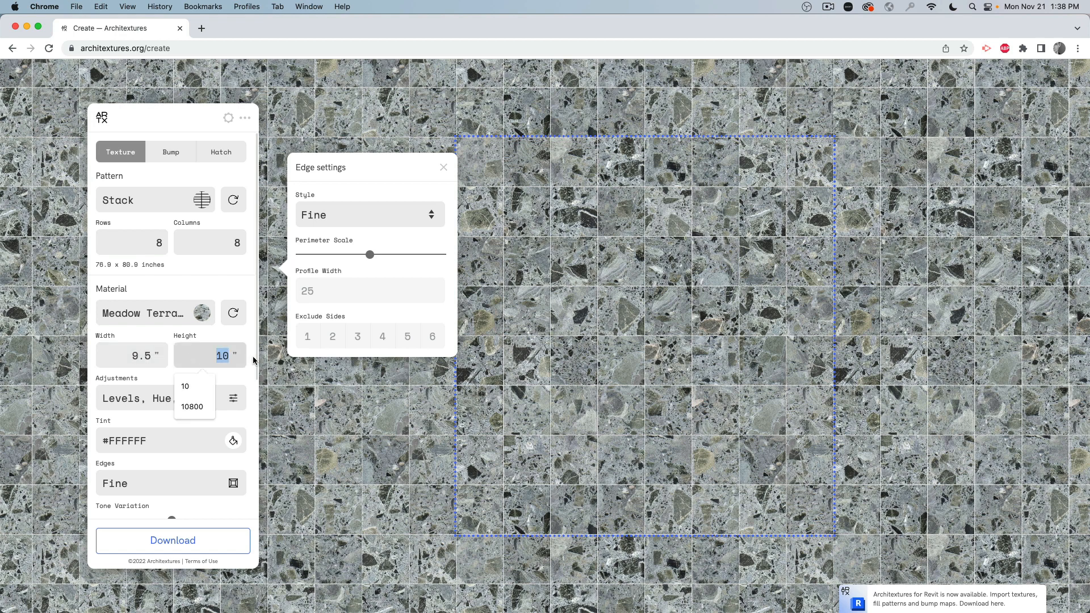
type(".5")
scroll(173, 341, "down", 4)
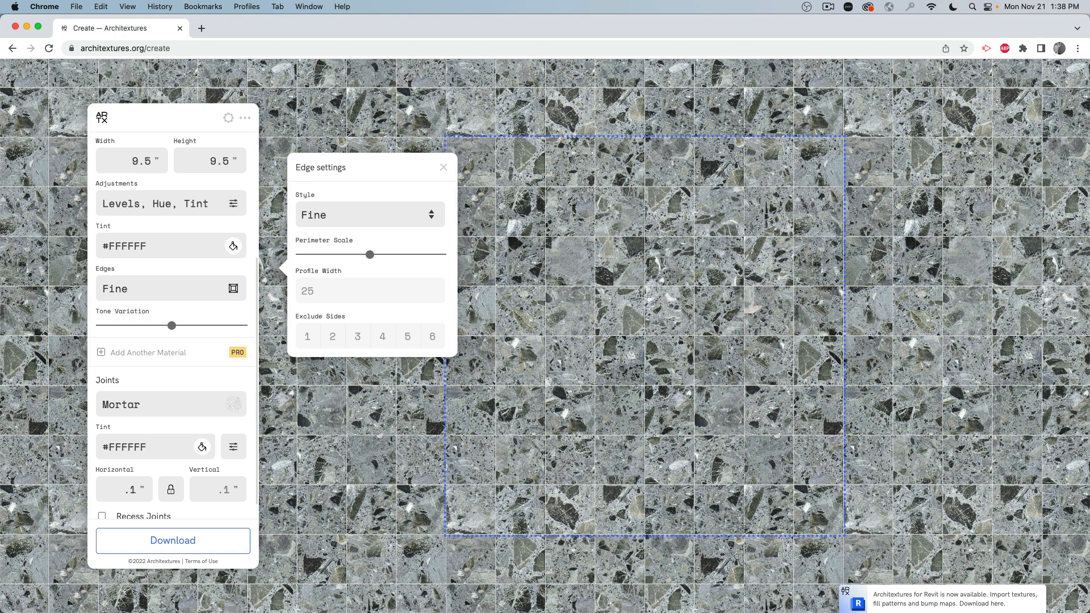
Download the Meadow Terrazzo tile pattern as a 1000px sample JPG texture map with the Personal/Educational Use license
left_click(444, 167)
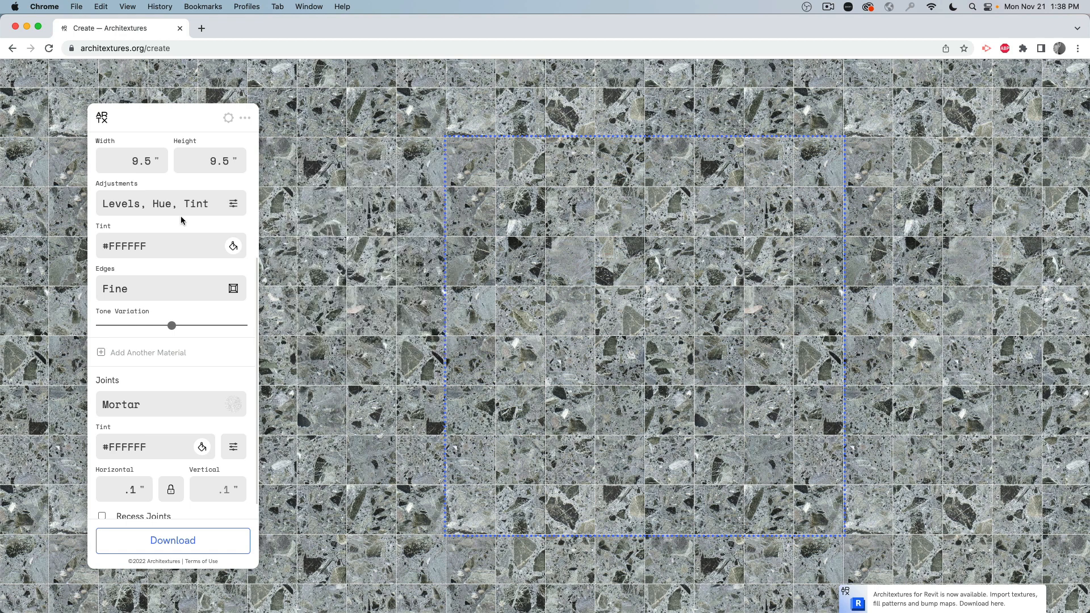
scroll(162, 216, "up", 5)
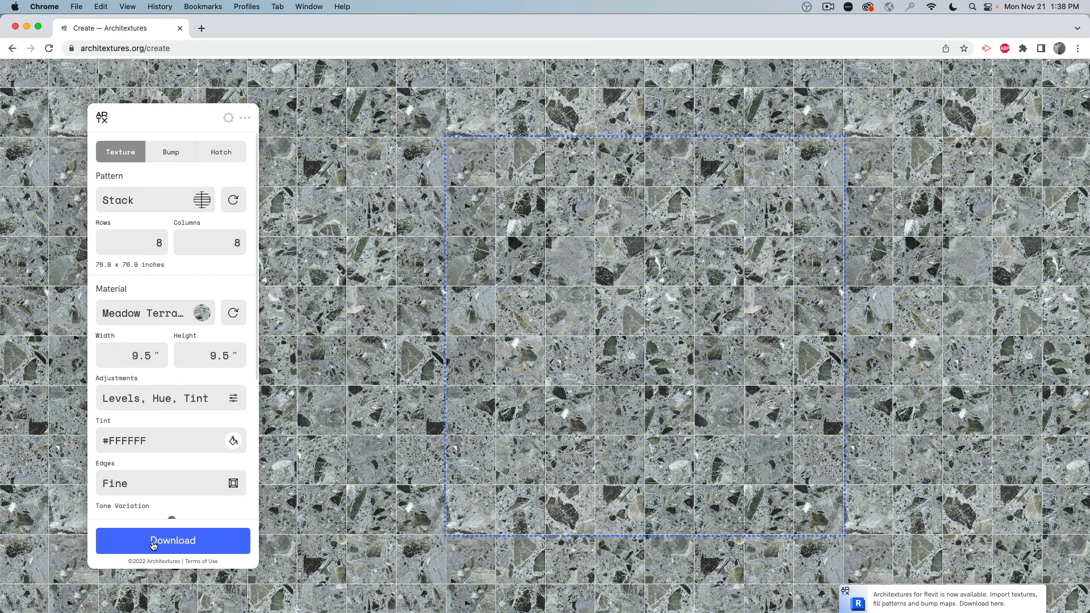
left_click(174, 541)
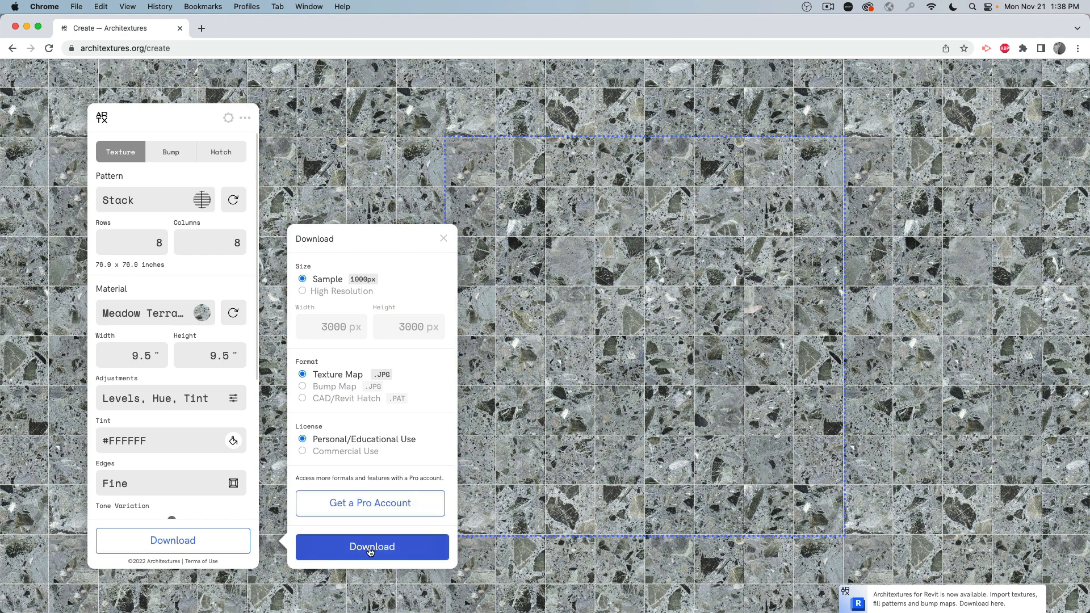
left_click(391, 554)
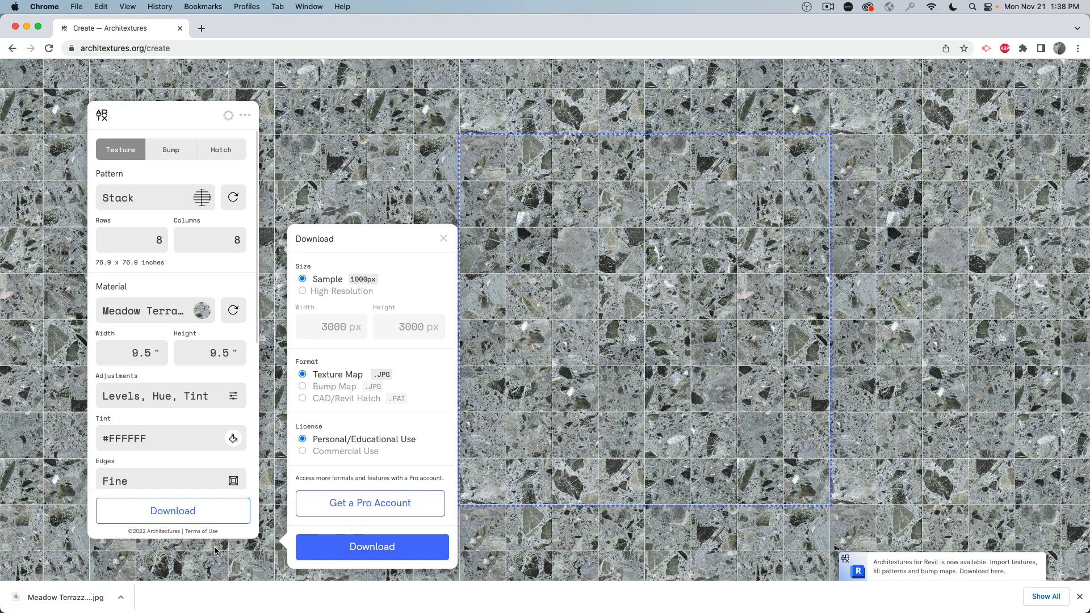
Move the downloaded Meadow Terrazzo Stack image from Downloads to the desktop, preview it, and put it in the Textures folder
left_click(27, 27)
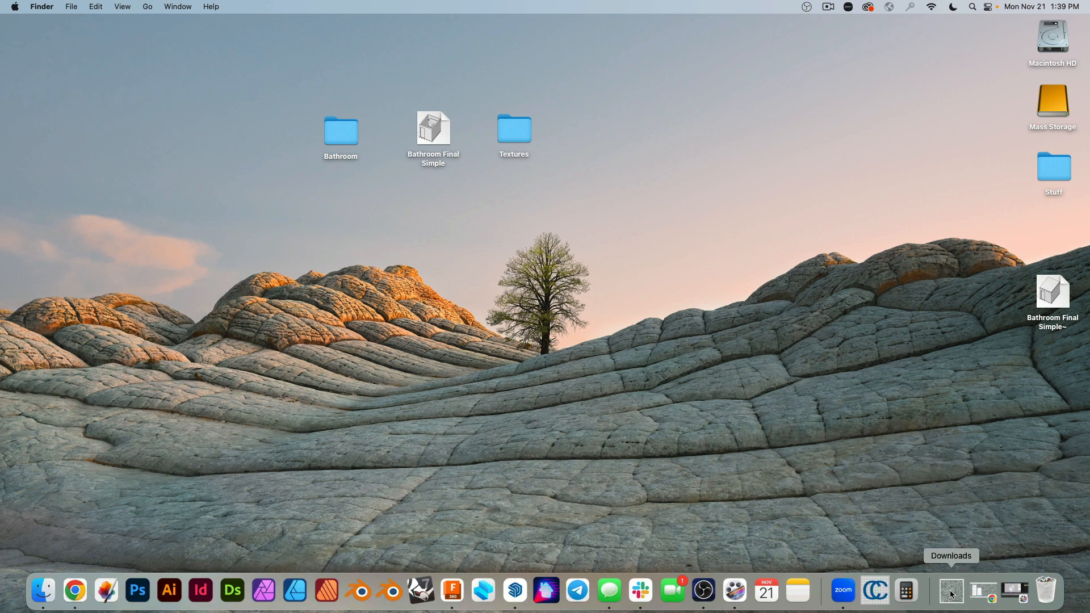
left_click(951, 592)
left_click_drag(953, 543, 534, 212)
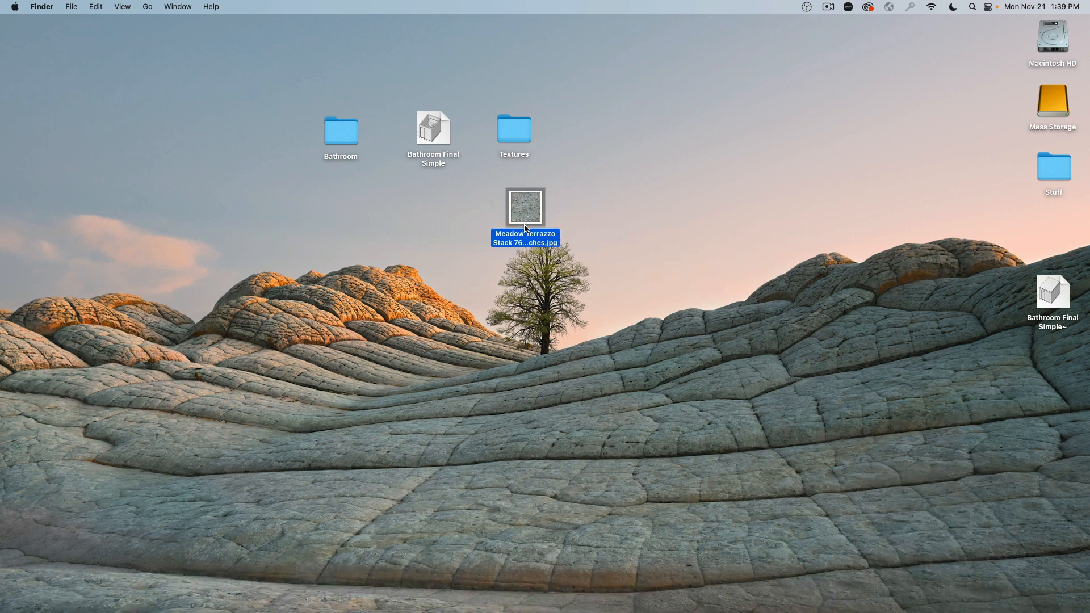
key("space")
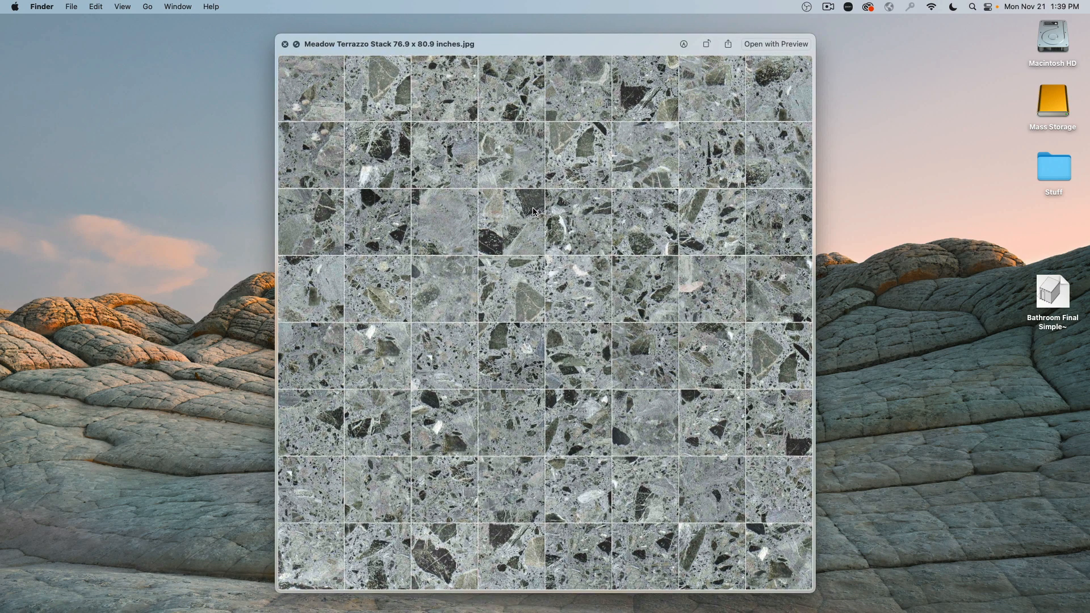
key("space")
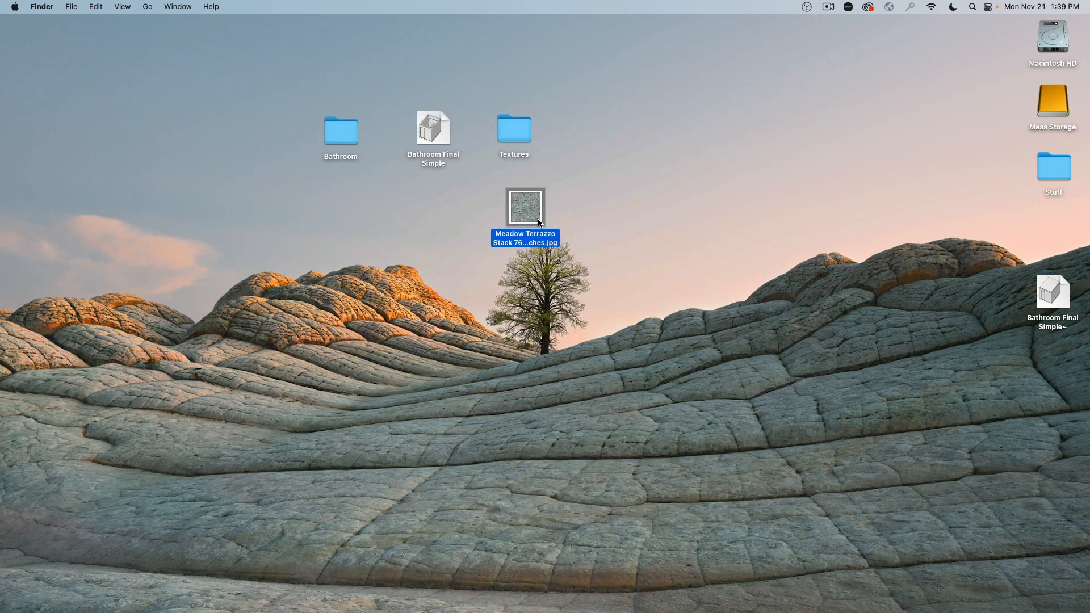
left_click_drag(530, 219, 519, 136)
Preview the Meadow Terrazzo image and Tile Grid.png in the Textures folder, and place the terrazzo file below Tile Grid.png
double_click(520, 129)
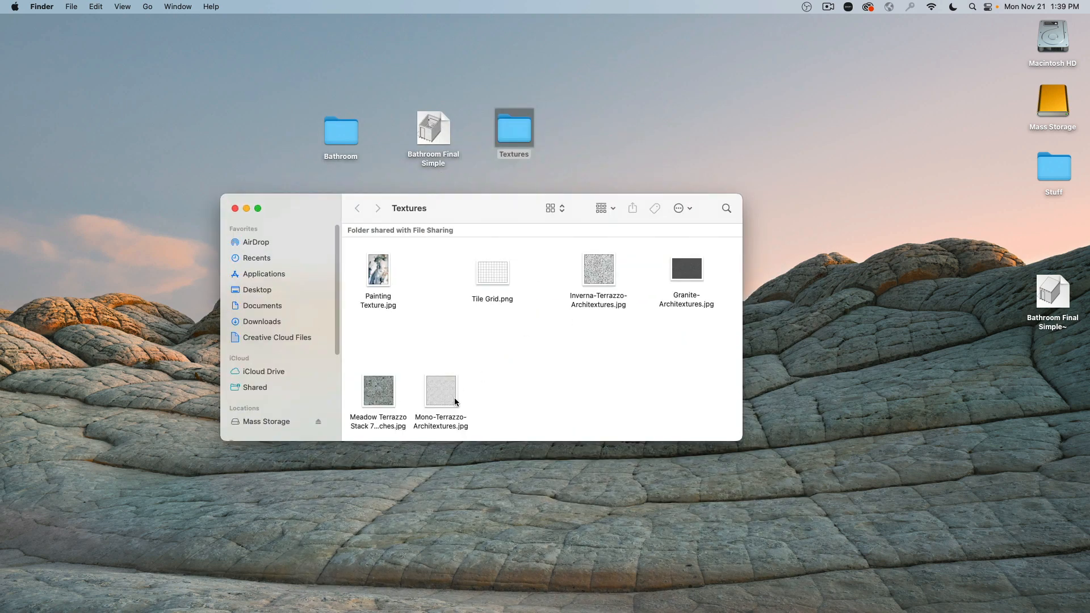
left_click(372, 396)
key("space")
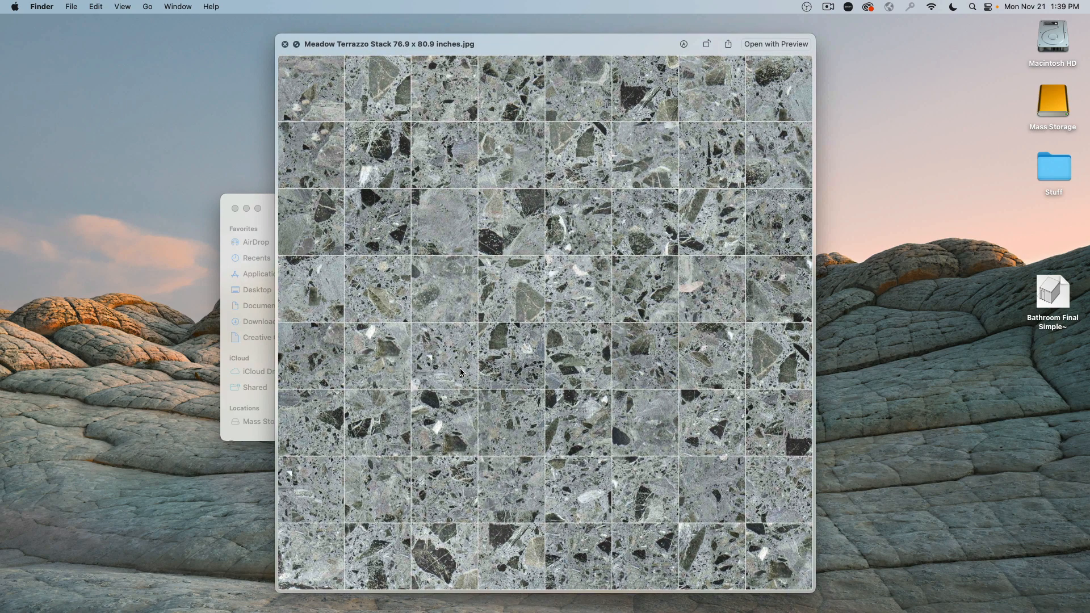
key("Right")
key("Left")
key("space")
left_click(491, 267)
key("space")
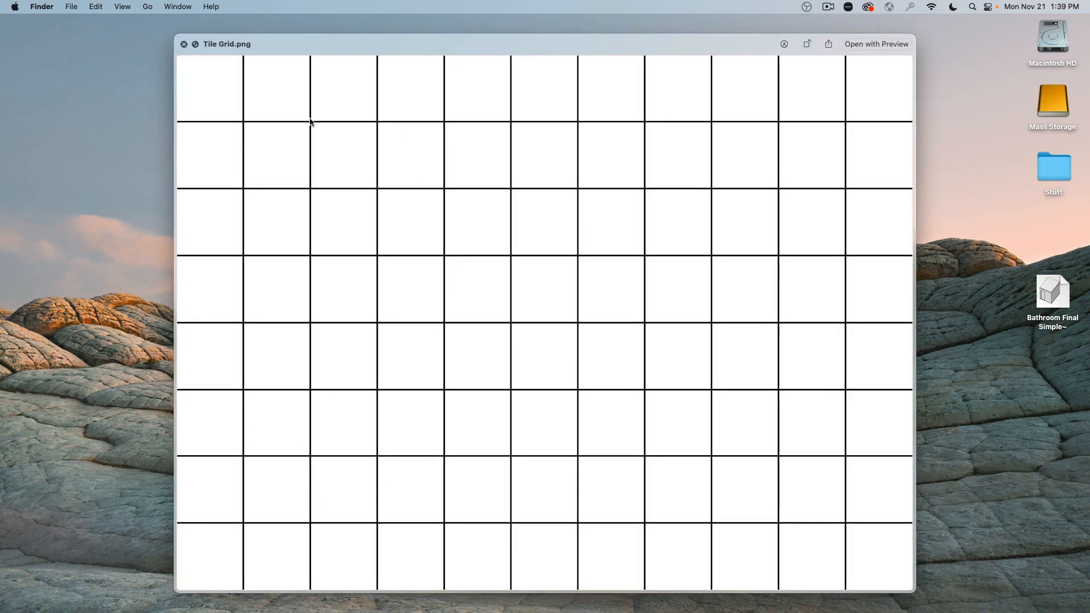
key("space")
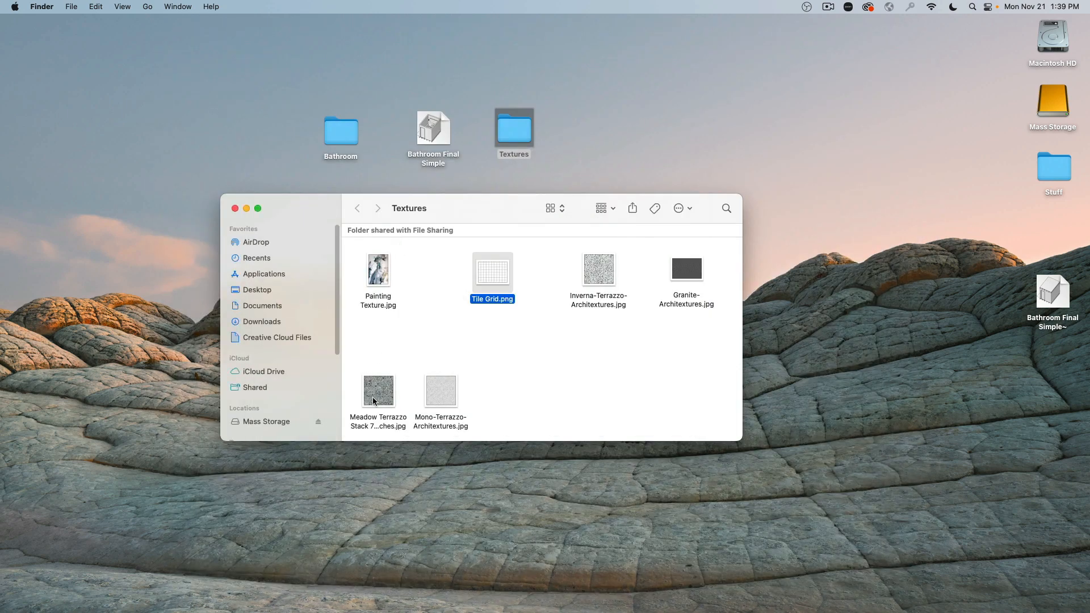
left_click_drag(379, 390, 491, 336)
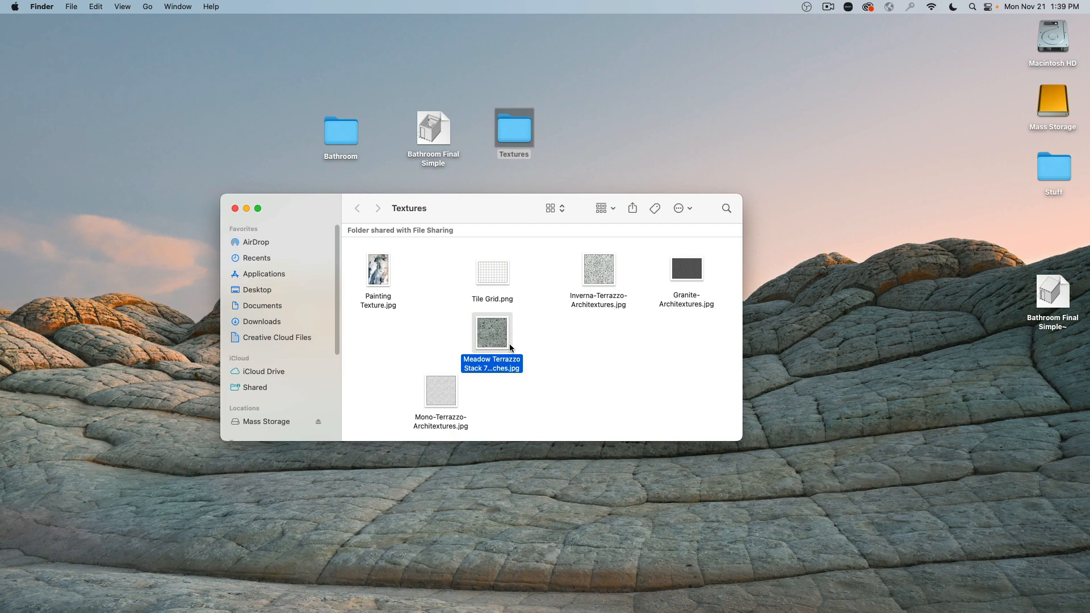
Switch to SketchUp, open the Tiles group of the floor for editing, and select its top face
mouse_move(325, 610)
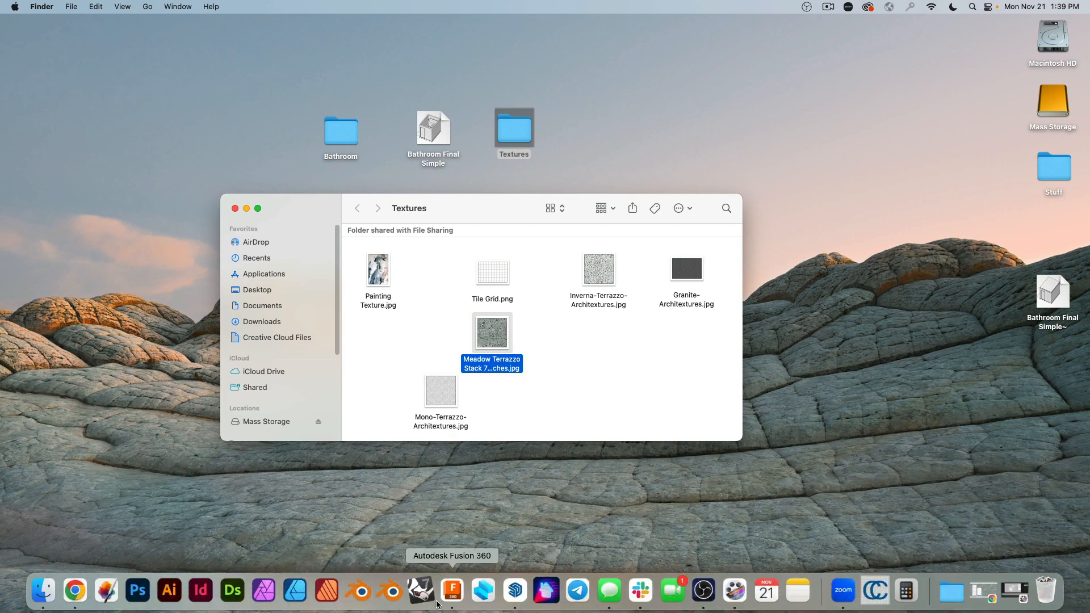
left_click(505, 597)
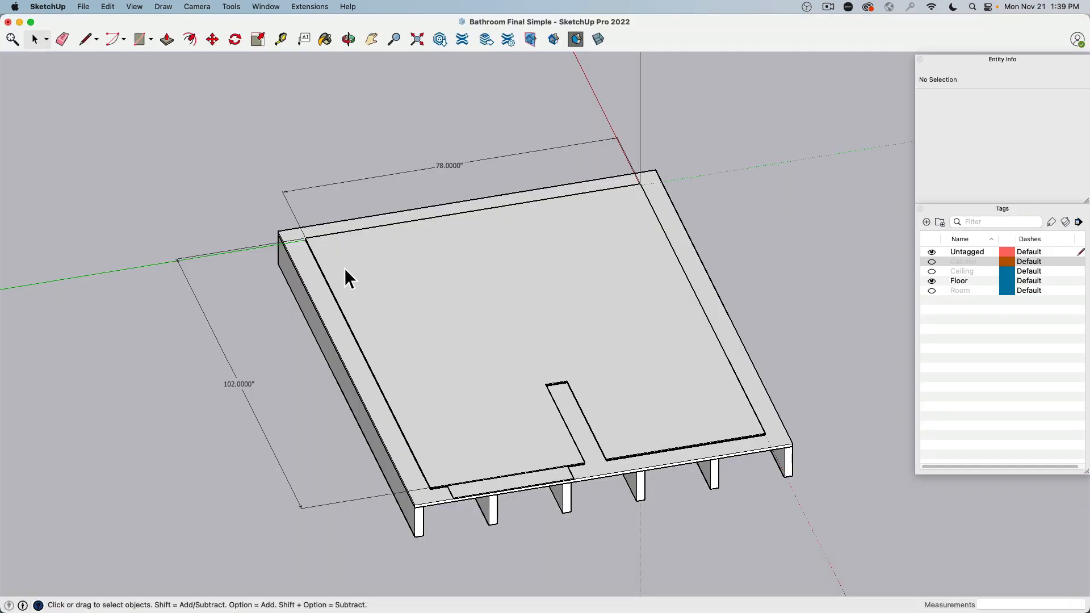
left_click(401, 287)
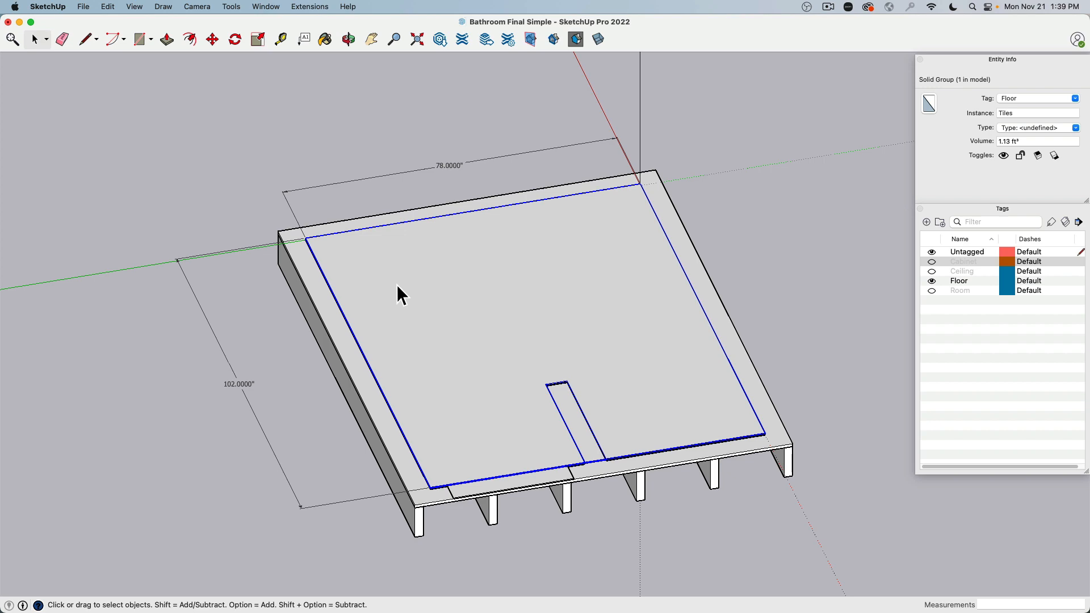
double_click(397, 284)
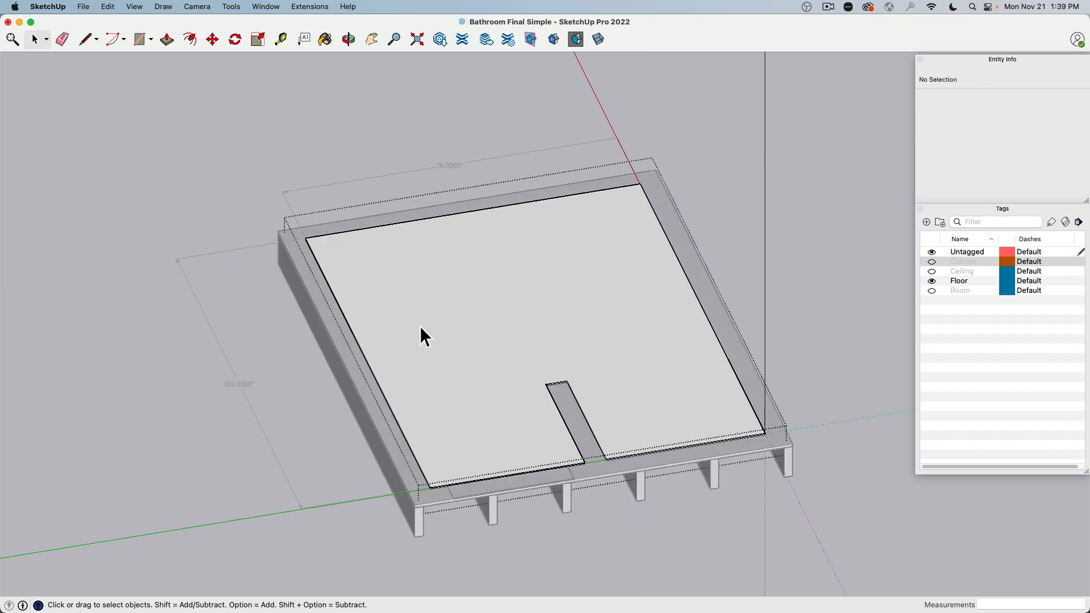
left_click(407, 282)
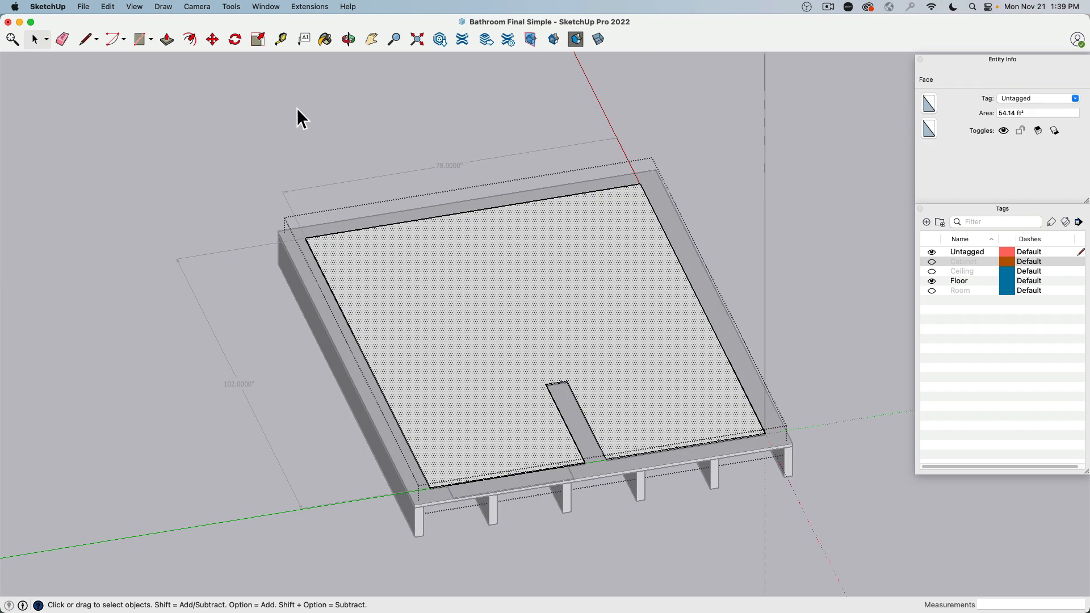
Enlarge the materials window and load Meadow Terrazzo Stack 76.9 x 80.9 inches.jpg from the desktop Textures folder as a new texture
left_click(326, 40)
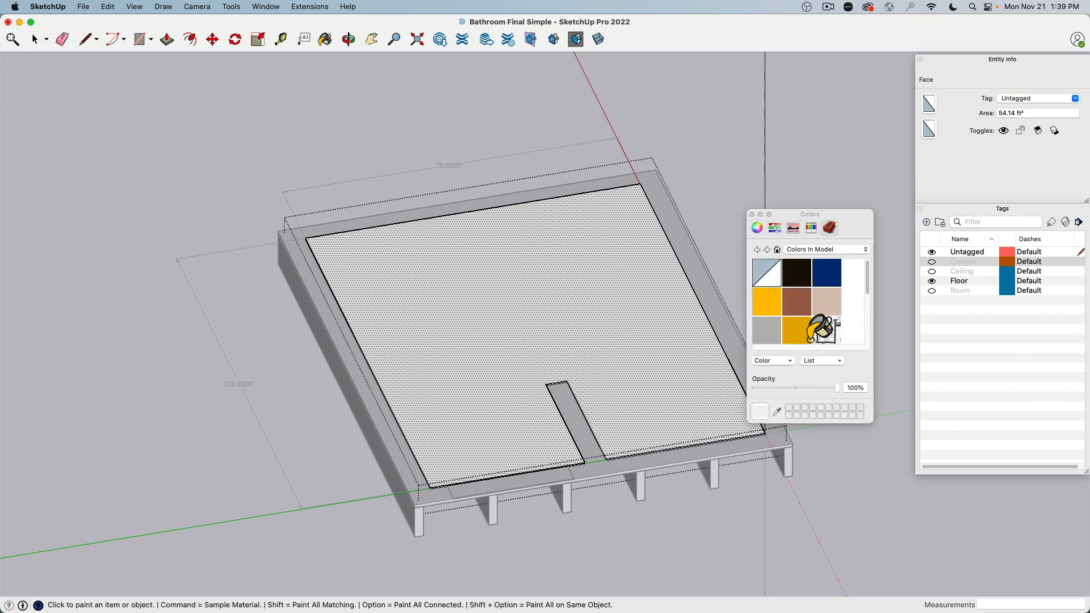
left_click_drag(855, 230, 862, 142)
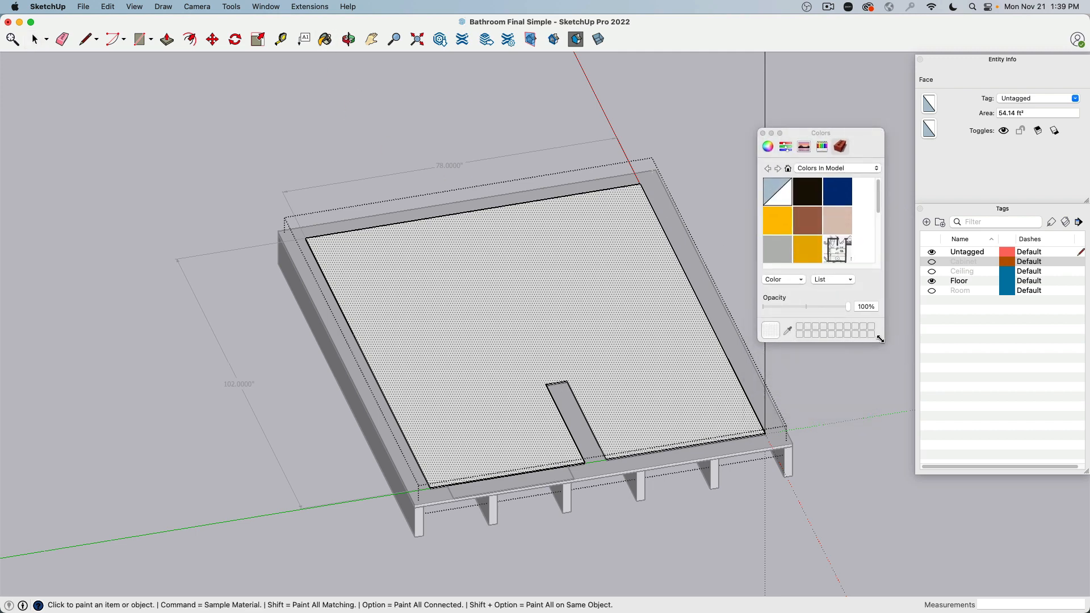
left_click_drag(882, 341, 985, 538)
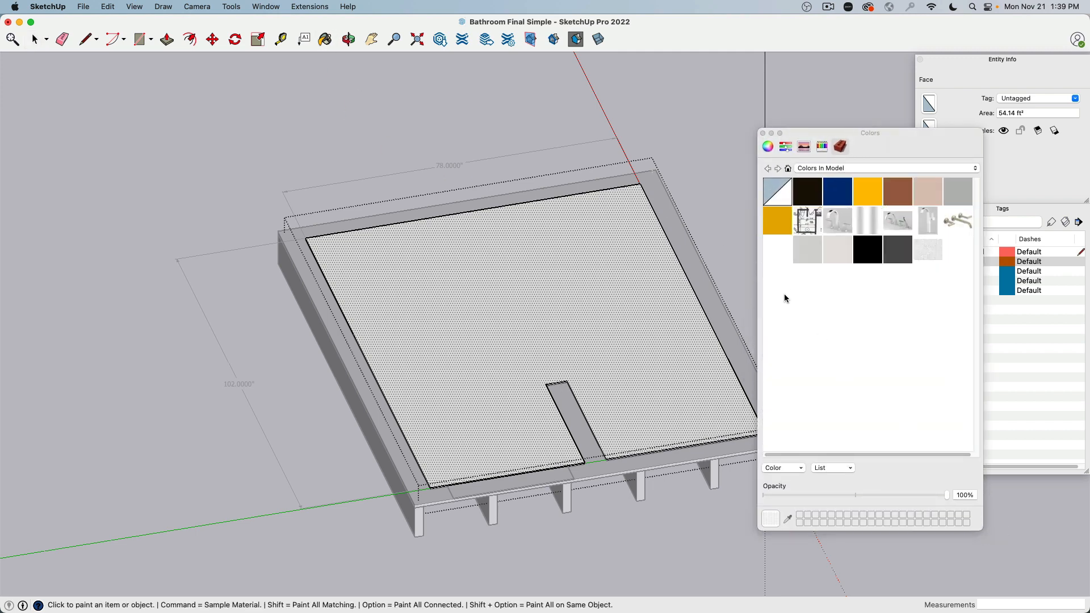
right_click(785, 294)
left_click(801, 291)
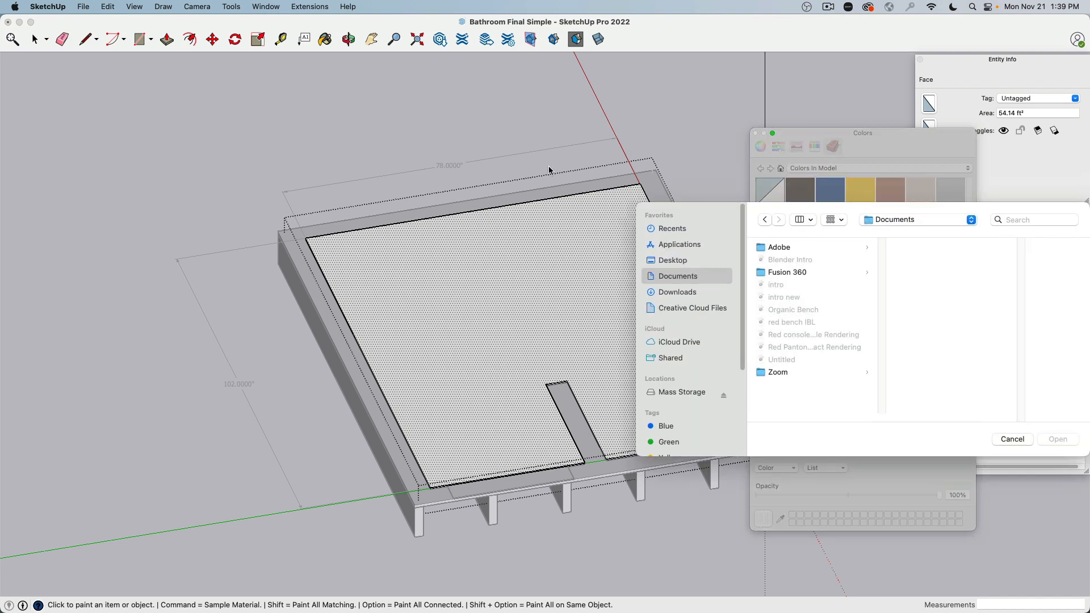
left_click(675, 262)
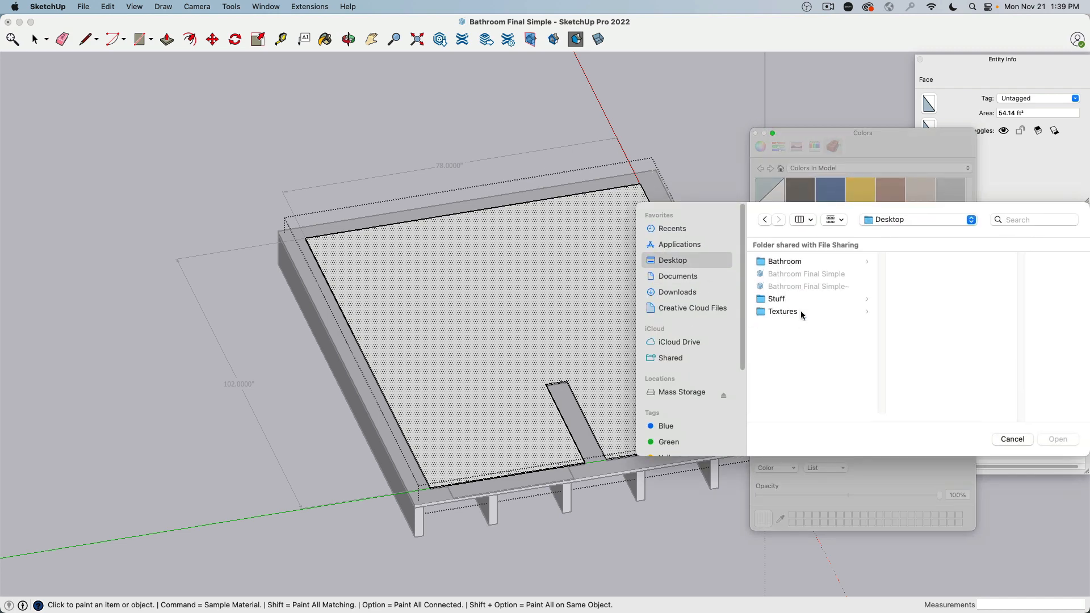
left_click(802, 314)
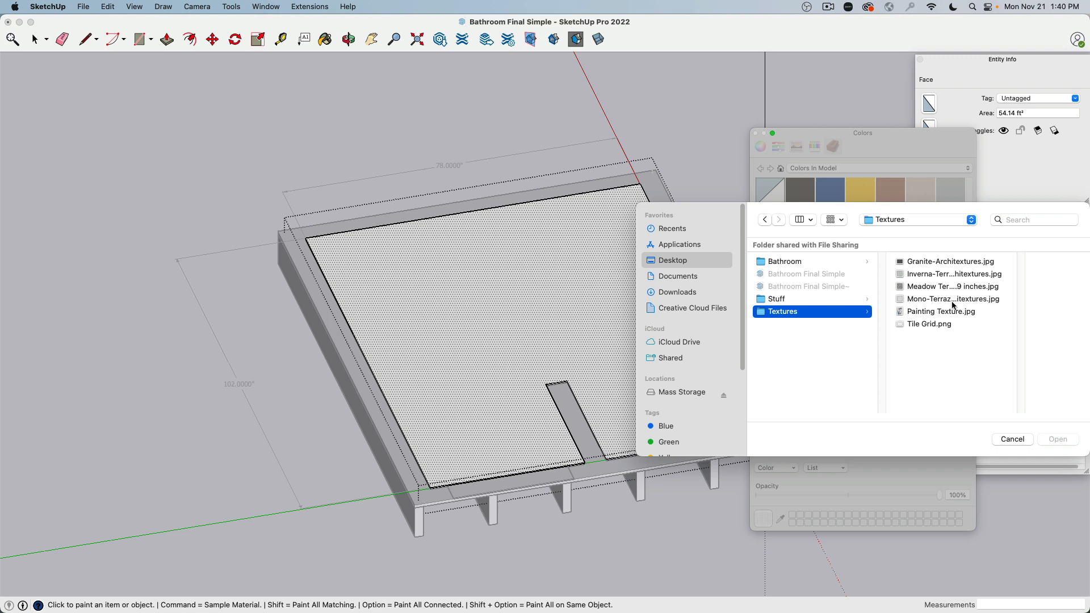
left_click(953, 301)
left_click(872, 275)
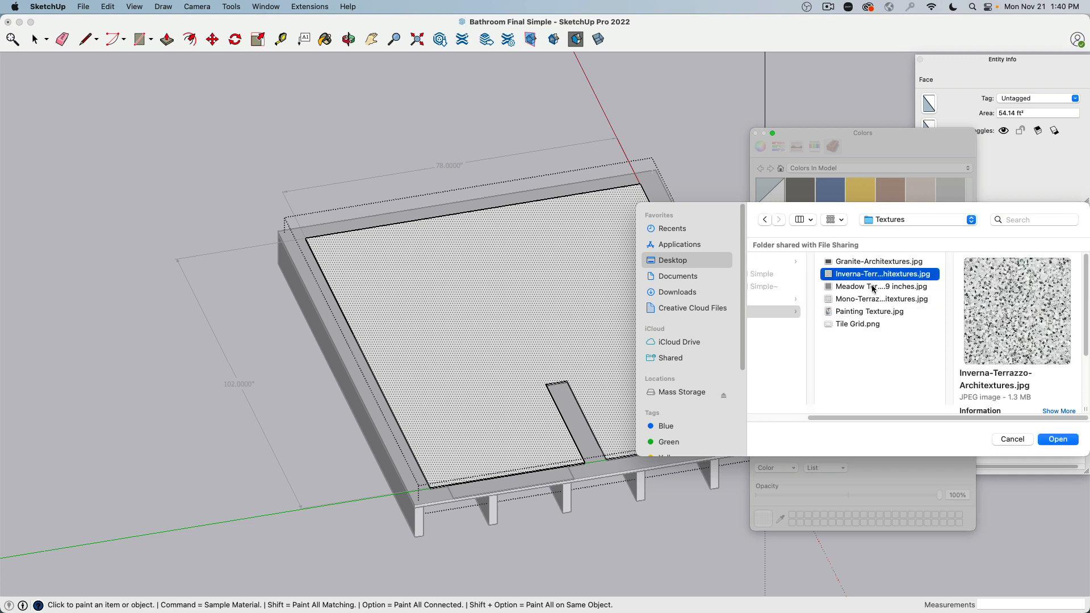
left_click(873, 286)
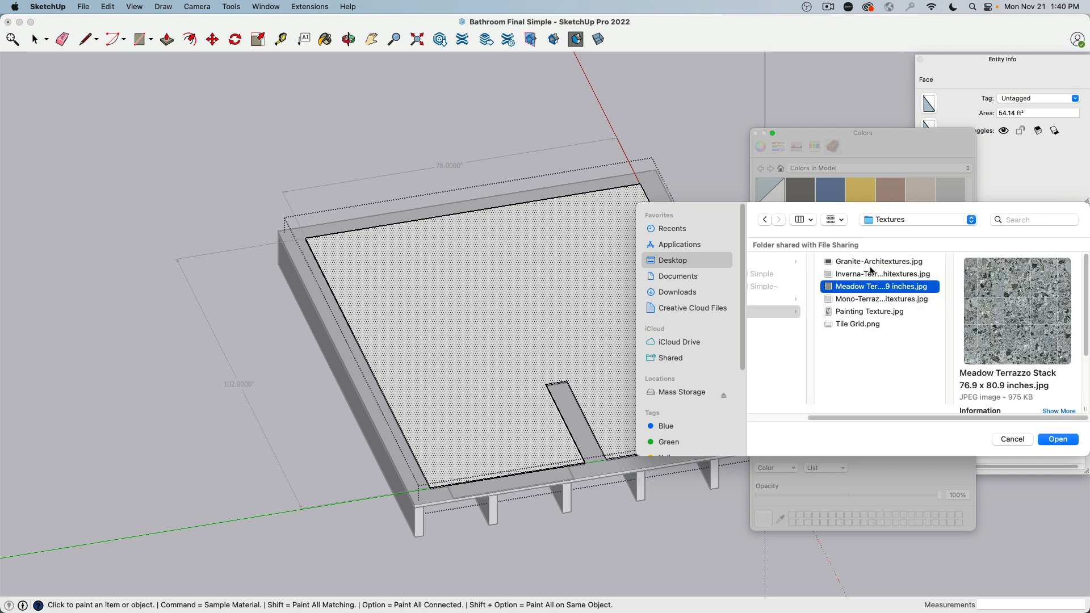
left_click(1059, 439)
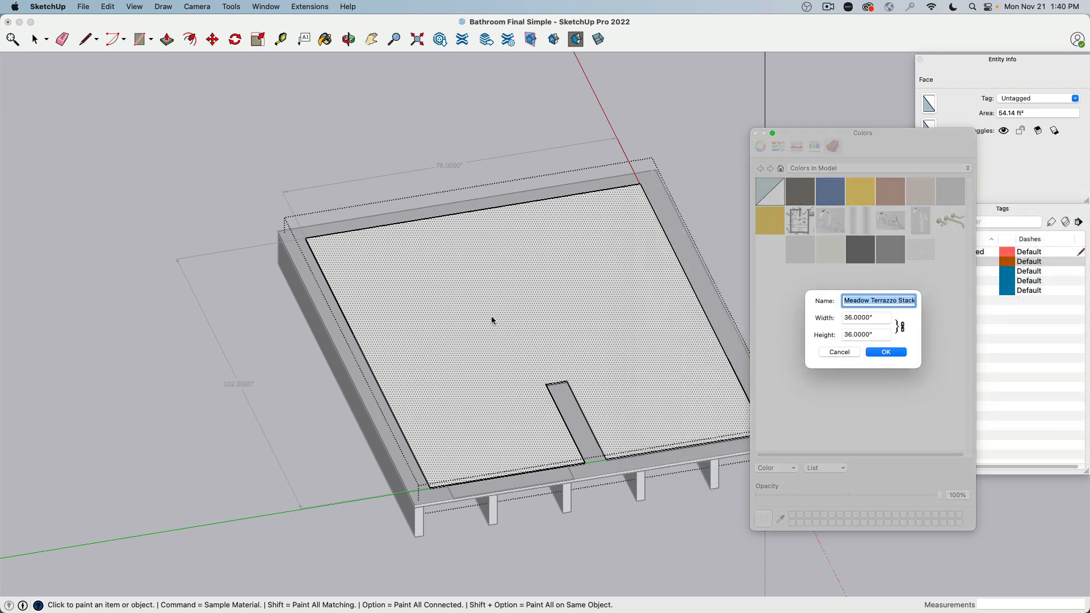
Set the new texture's size to 78 x 78 inches and apply it to the top face of the floor tiles
key("Tab")
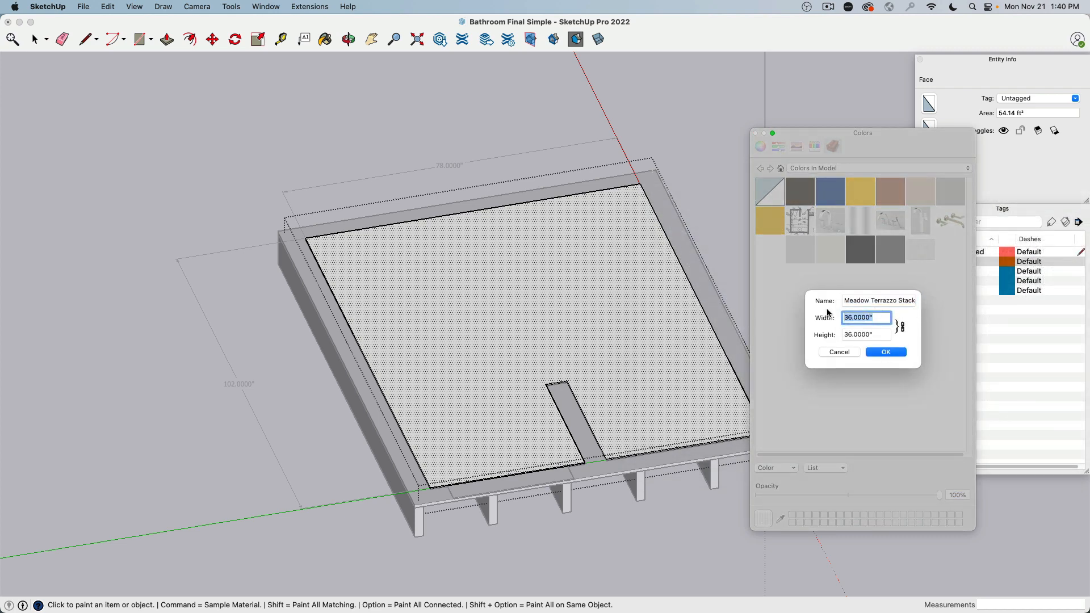
type("78")
key("Tab")
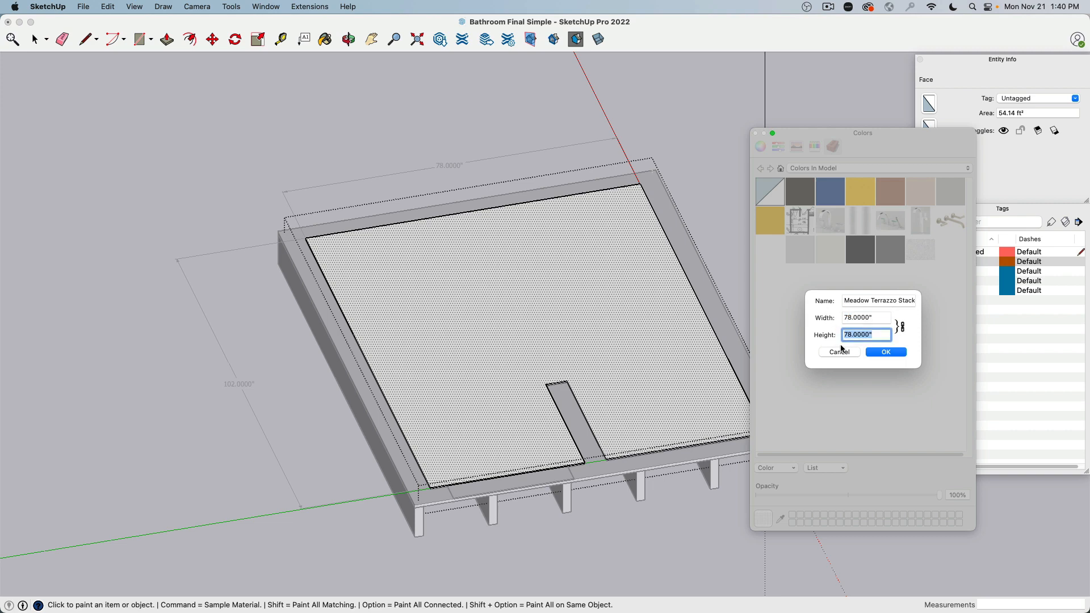
left_click(884, 352)
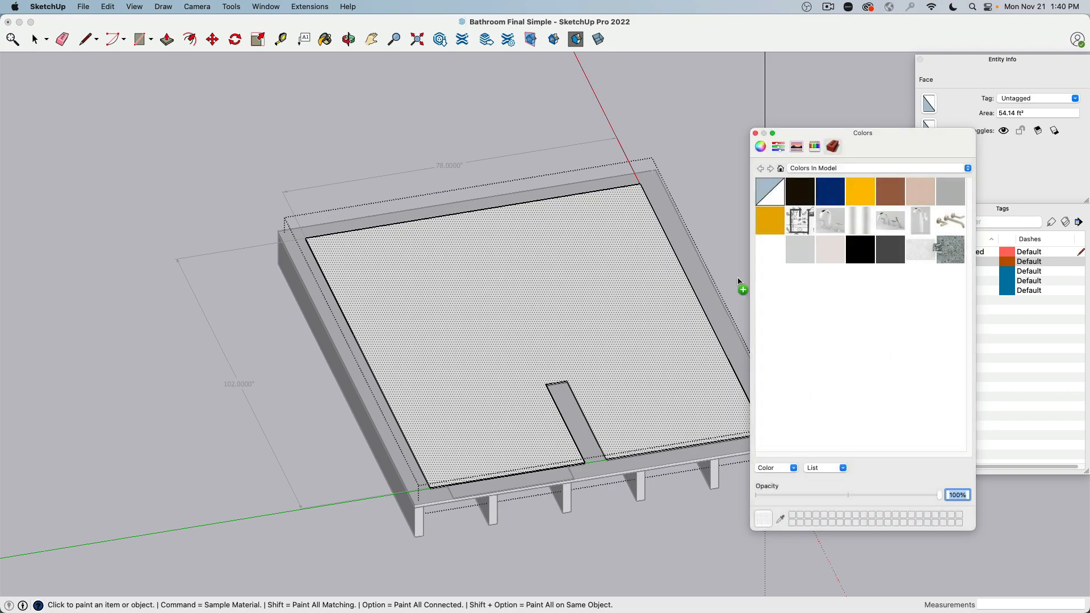
left_click(454, 287)
Open the terrazzo texture on the floor tiles' top face for position editing
mouse_move(387, 222)
middle_mouse_down()
mouse_move(585, 521)
mouse_move(588, 369)
mouse_move(513, 430)
middle_mouse_up()
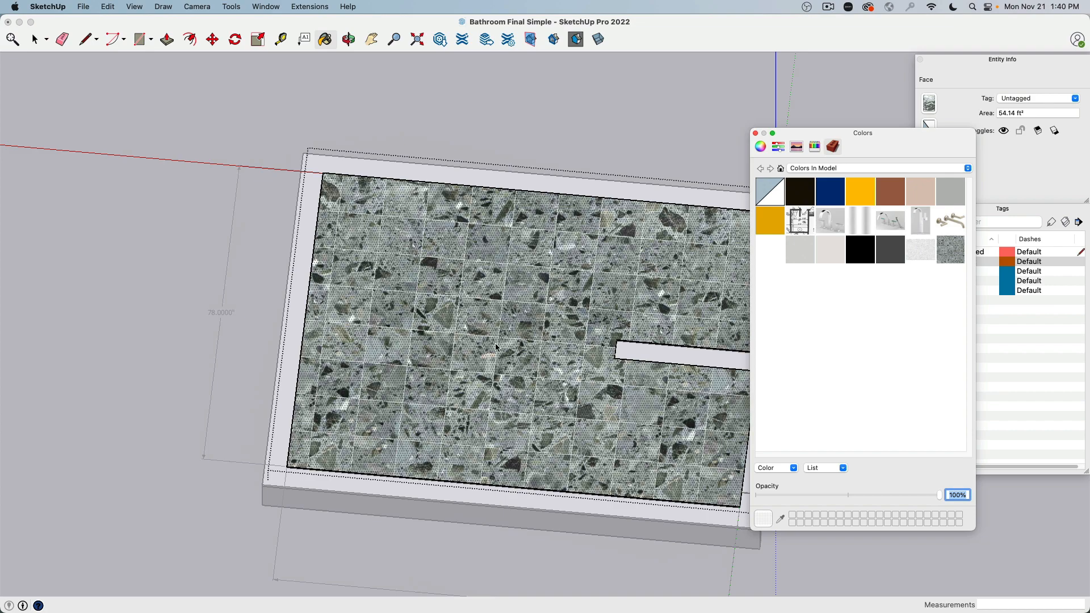
middle_click_drag(495, 344, 452, 318)
middle_click_drag(636, 446, 554, 425, "shift")
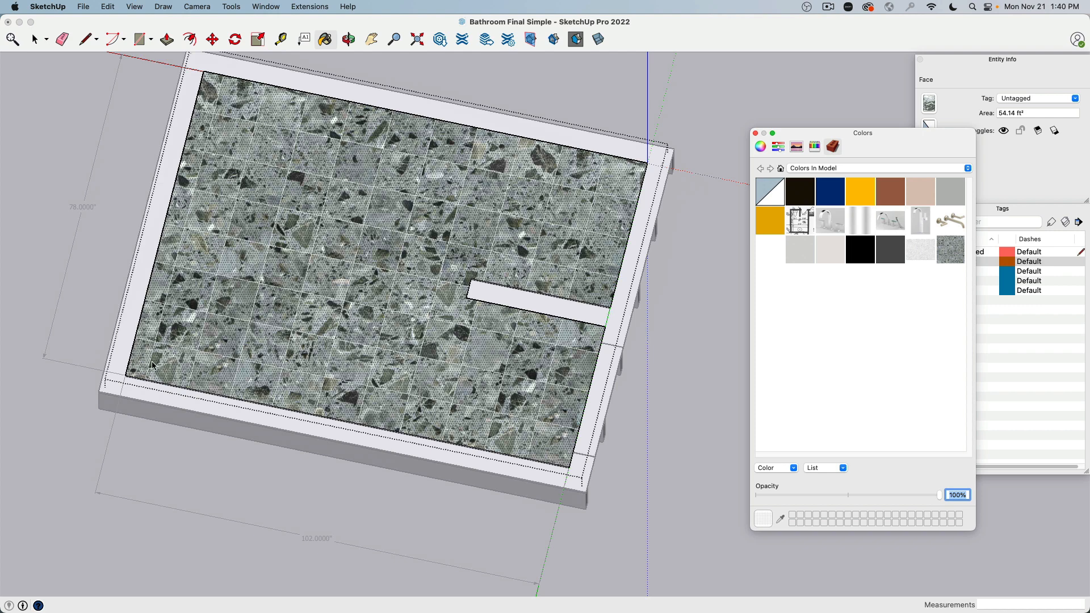
right_click(307, 312)
mouse_move(364, 469)
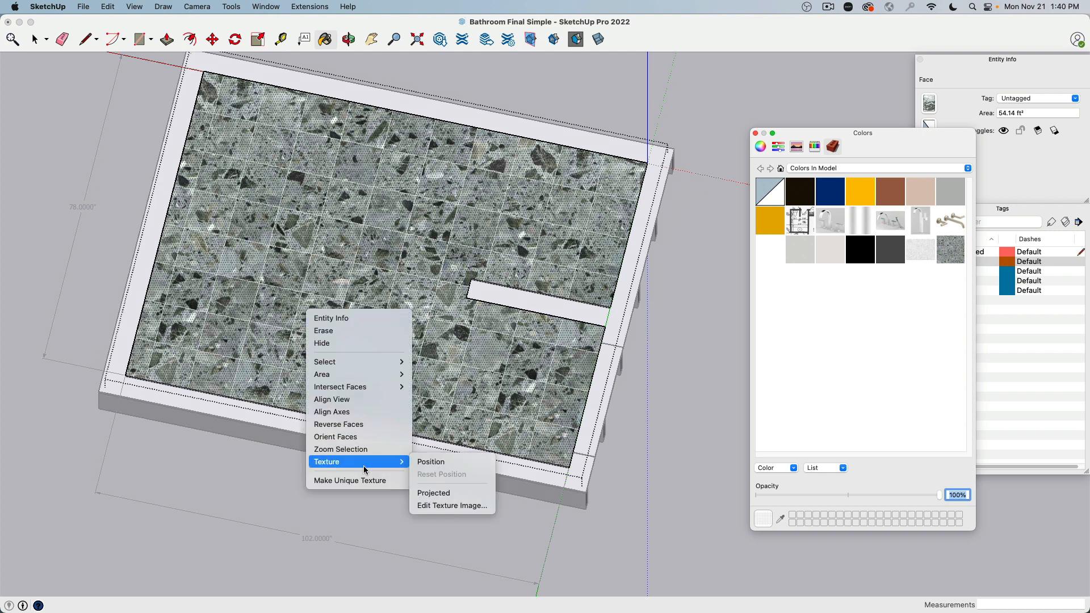
left_click(435, 462)
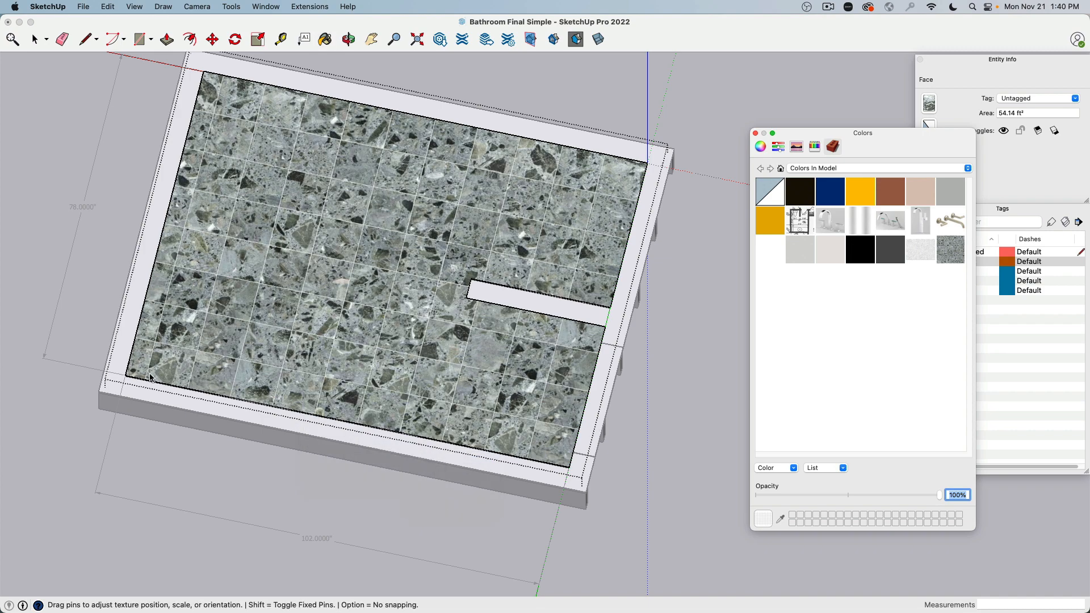
scroll(320, 321, "down", 3)
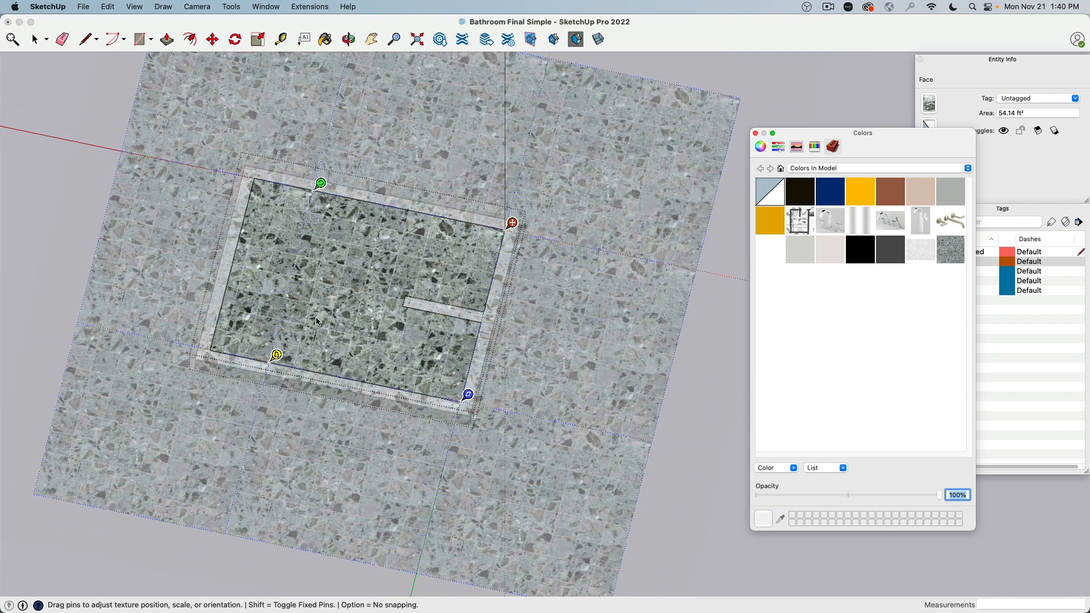
Align the texture's origin pin with the floor corner at the slotted end beside the 102-inch dimension, accept it, and leave the Tiles group
left_click(507, 232)
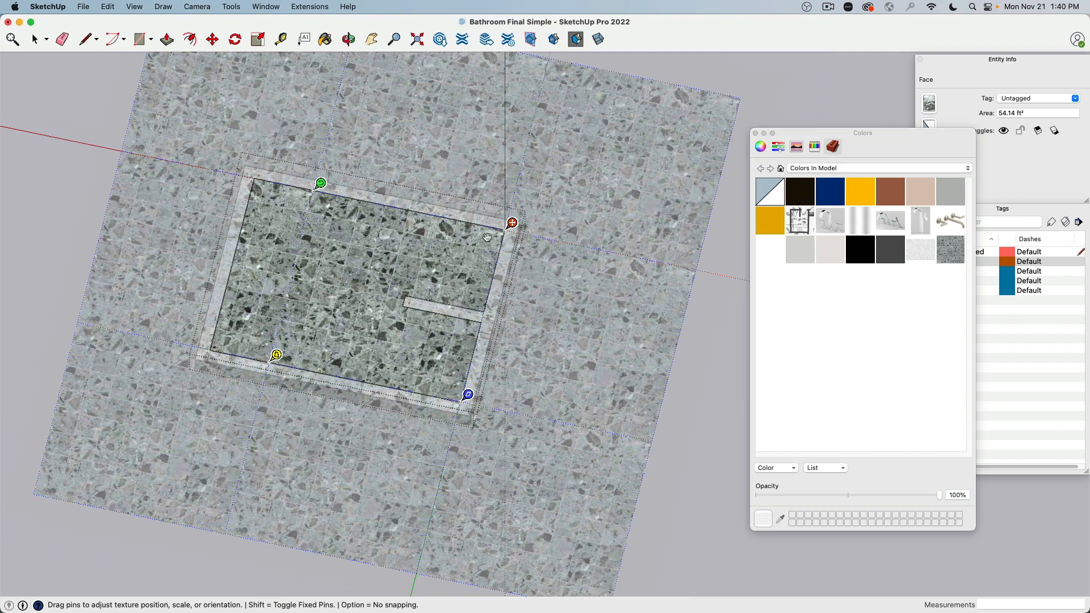
mouse_move(512, 223)
left_mouse_down()
mouse_move(251, 346)
mouse_move(218, 342)
left_mouse_up()
scroll(462, 377, "up", 4)
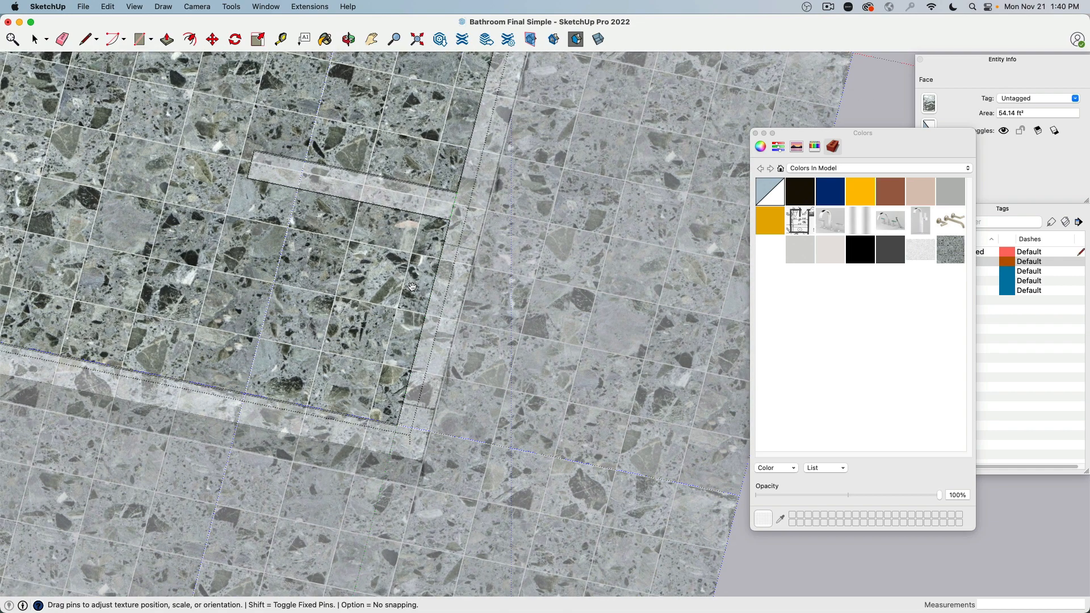
scroll(352, 358, "down", 6)
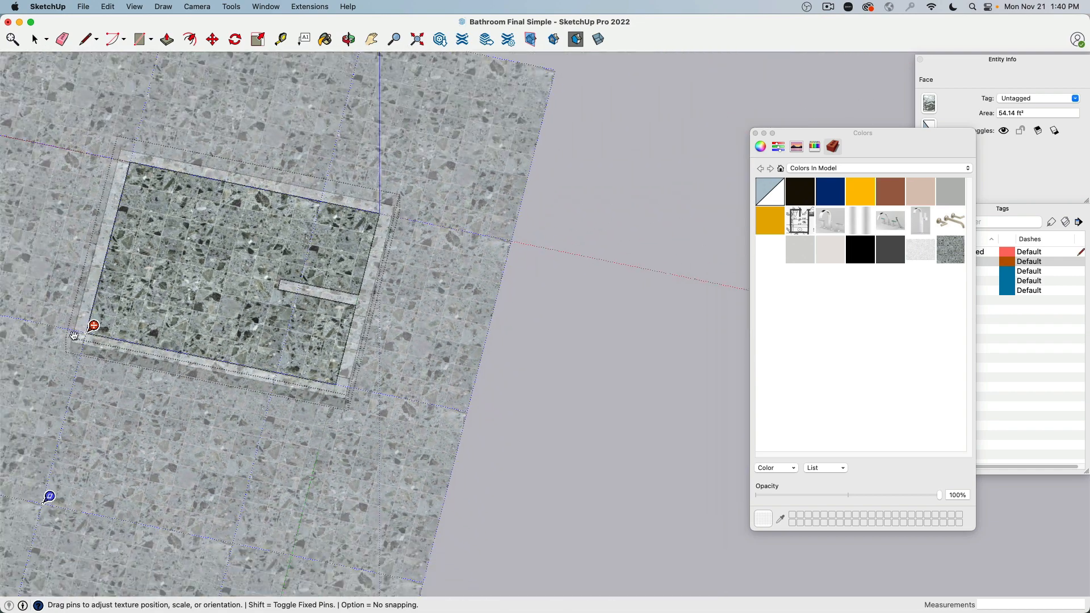
left_click_drag(93, 324, 338, 384)
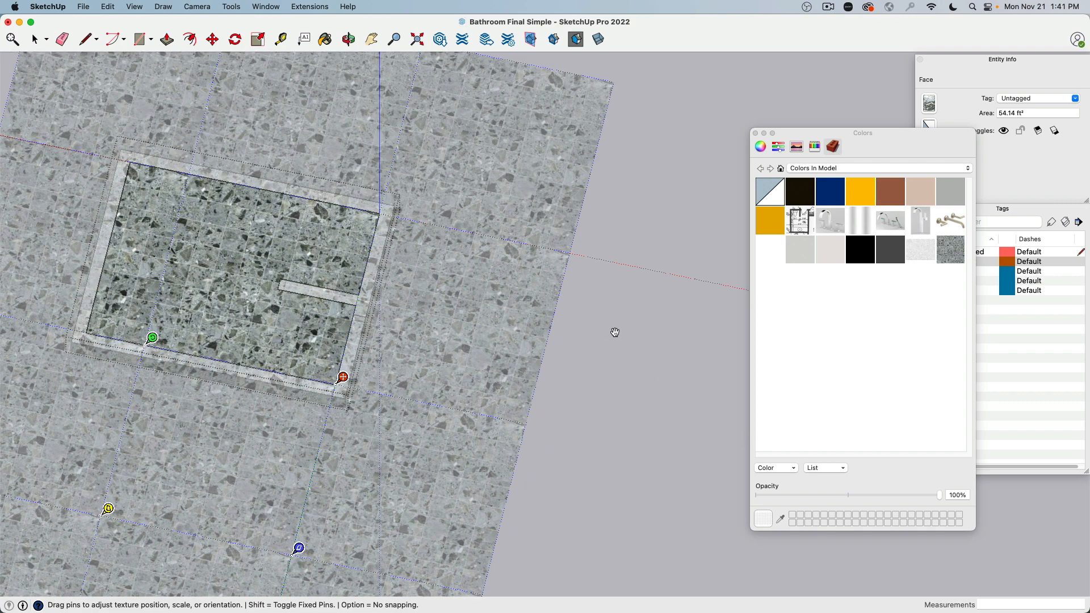
left_click(676, 244)
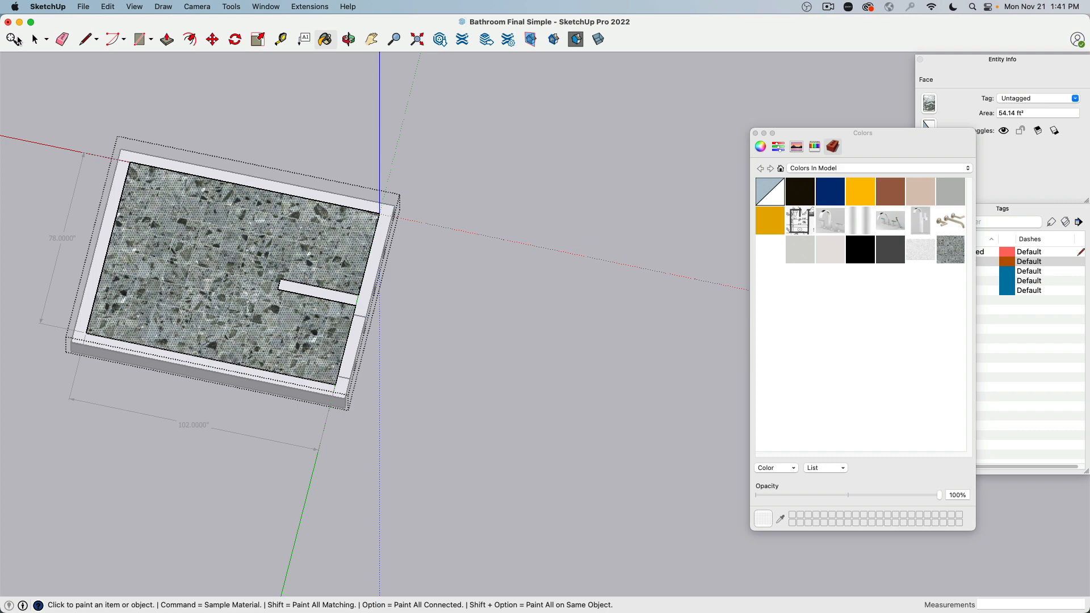
left_click(34, 40)
left_click(111, 100)
Inspect the terrazzo tile alignment along the floor edges and around the slot, and pick the Meadow Terrazzo material among the model's materials
middle_click_drag(363, 239, 520, 213)
middle_click_drag(610, 181, 300, 244, "shift")
scroll(428, 204, "up", 5)
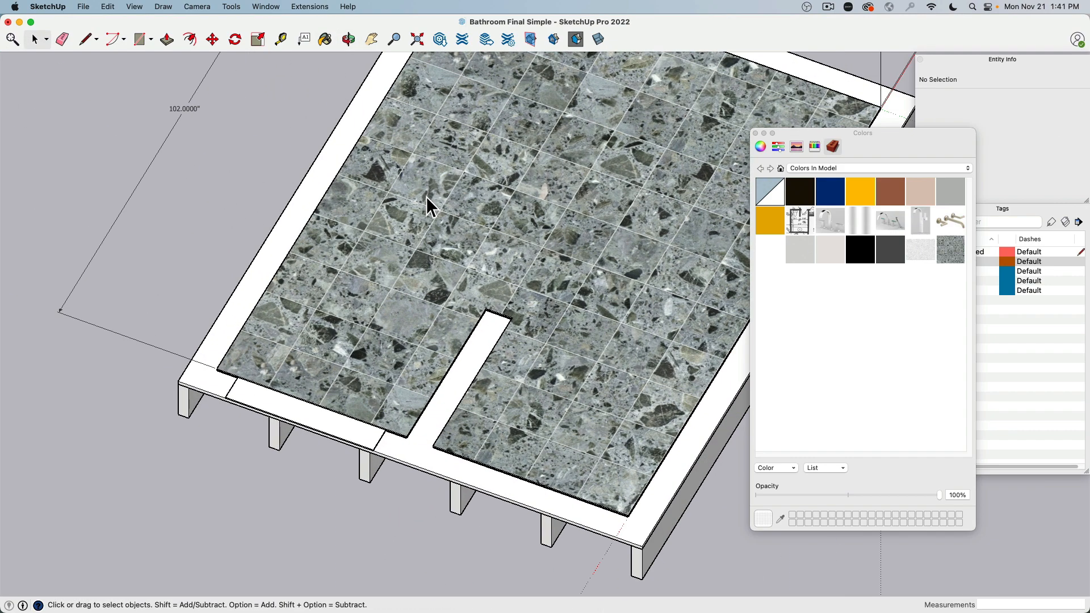
scroll(430, 206, "down", 5)
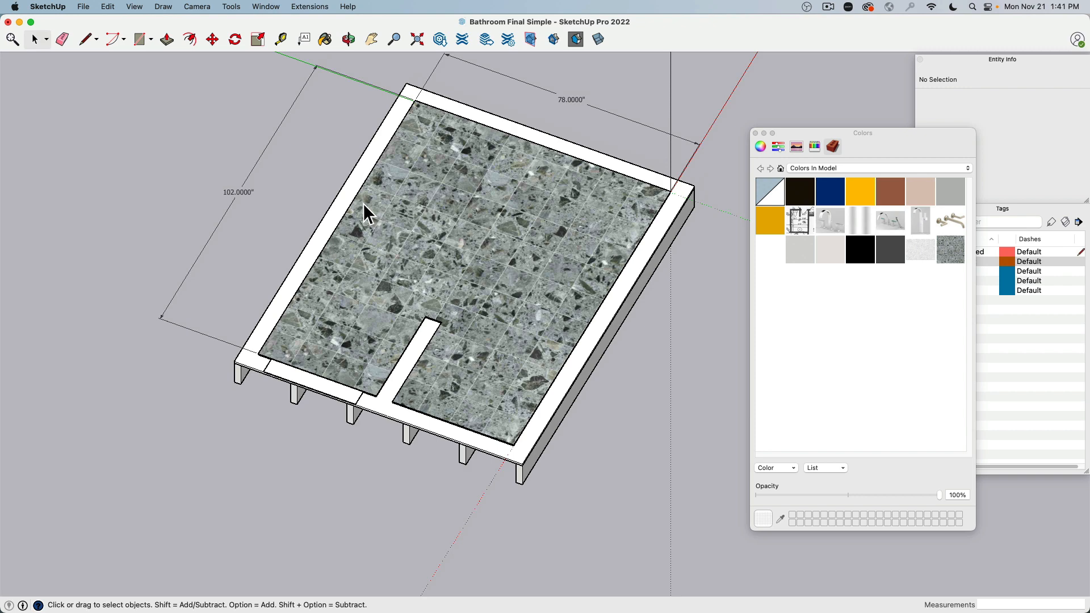
left_click(956, 255)
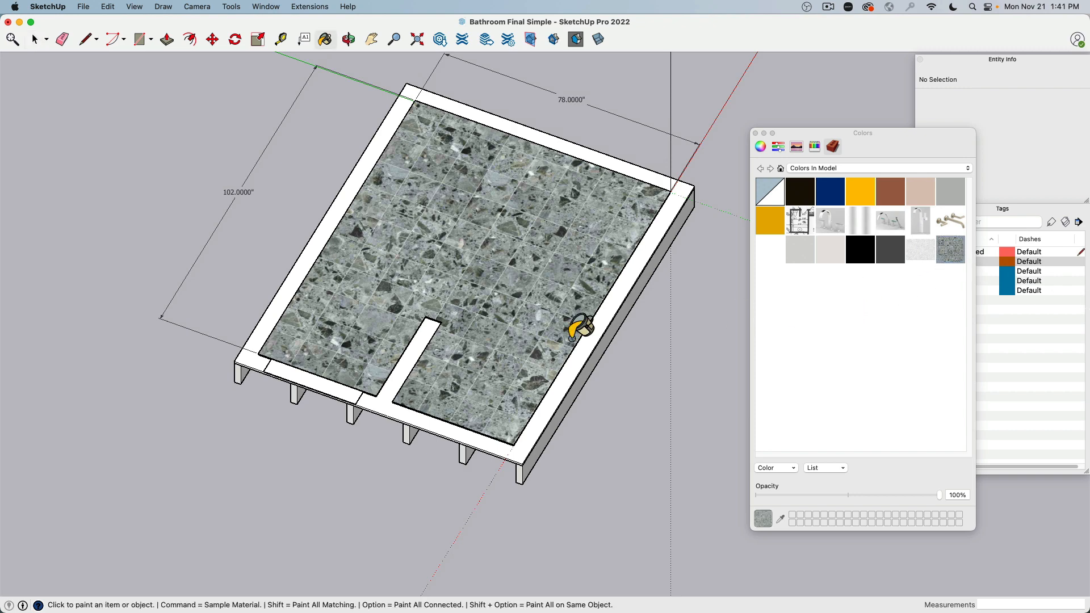
mouse_move(573, 338)
middle_mouse_down()
mouse_move(740, 368)
mouse_move(580, 528)
mouse_move(411, 328)
mouse_move(544, 311)
middle_mouse_up()
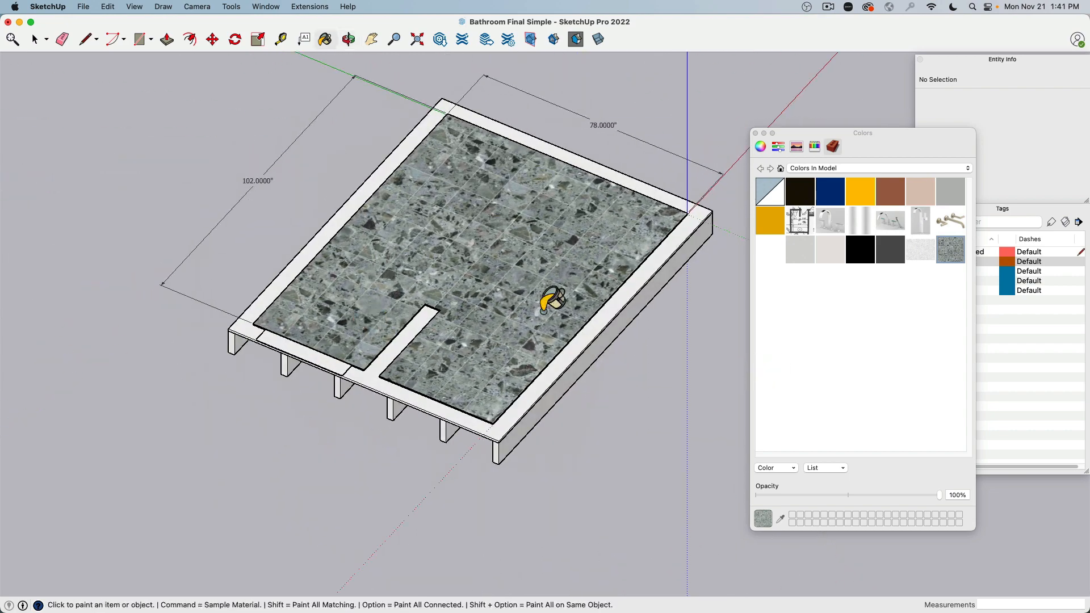
left_click(37, 41)
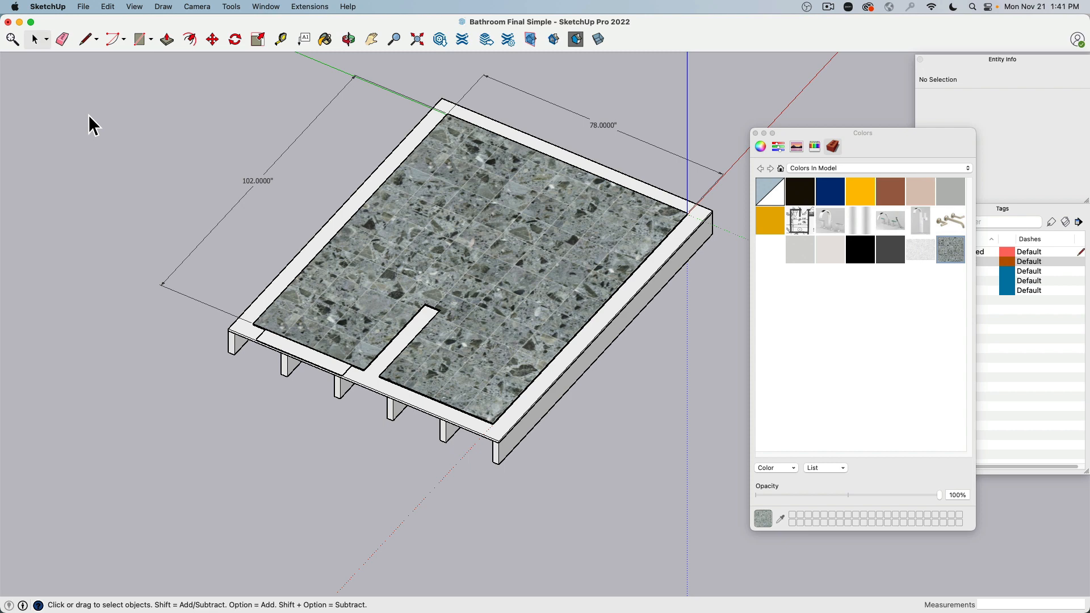
Move the materials window clear of the entity details and tags, and check the material assigned to the Tiles group's top face
left_click(427, 233)
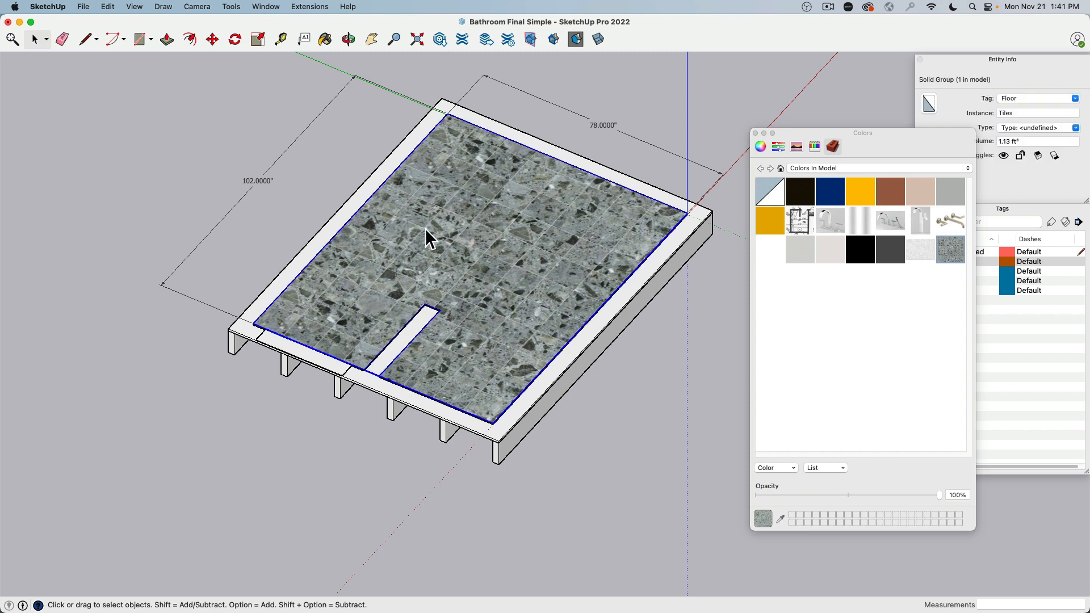
left_click_drag(911, 145, 850, 72)
double_click(524, 283)
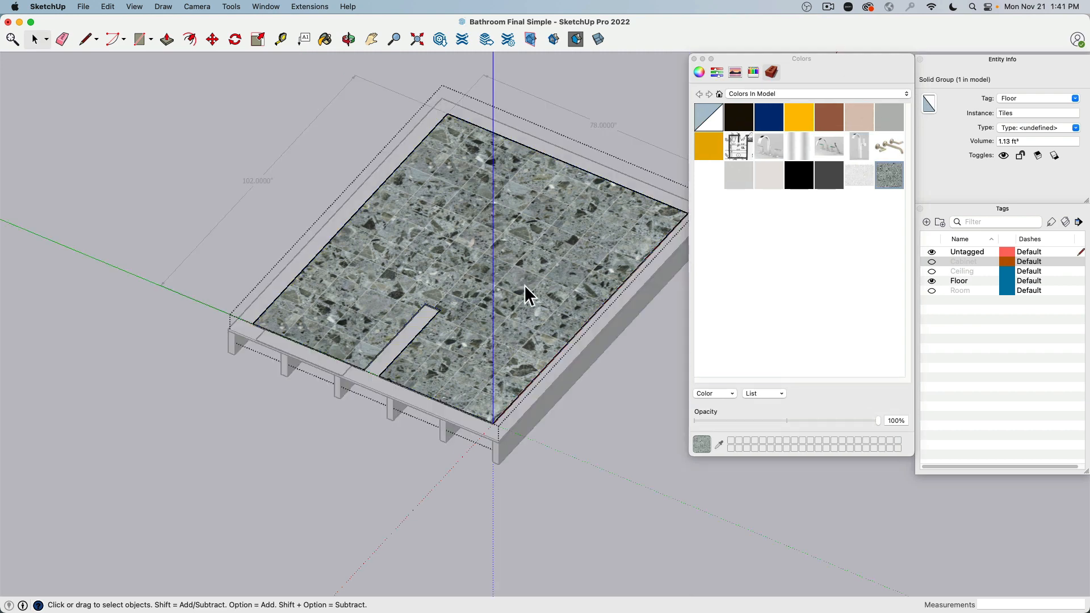
left_click(539, 263)
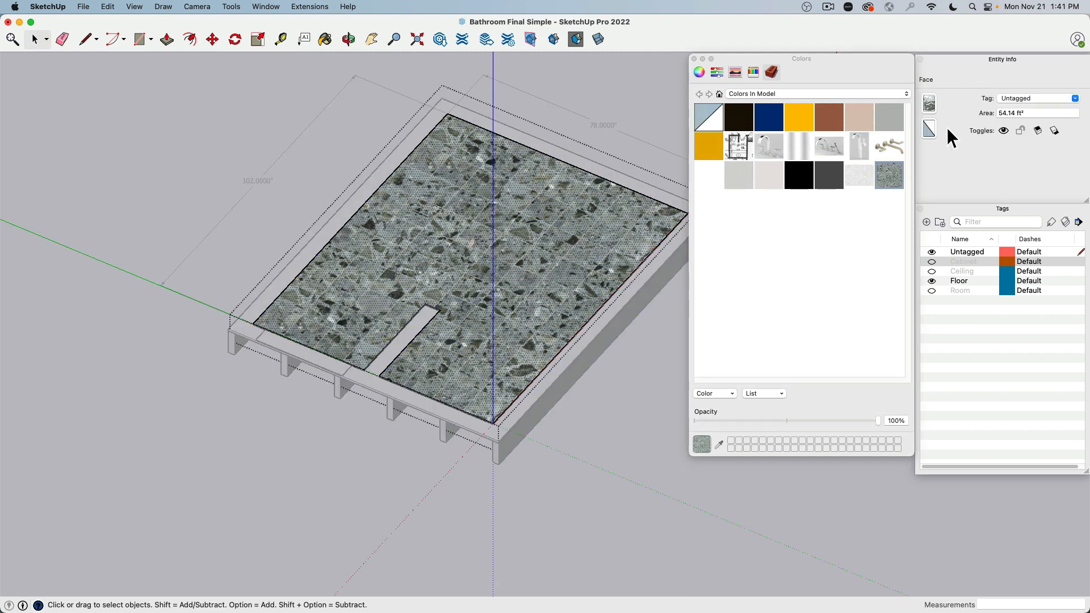
left_click(611, 104)
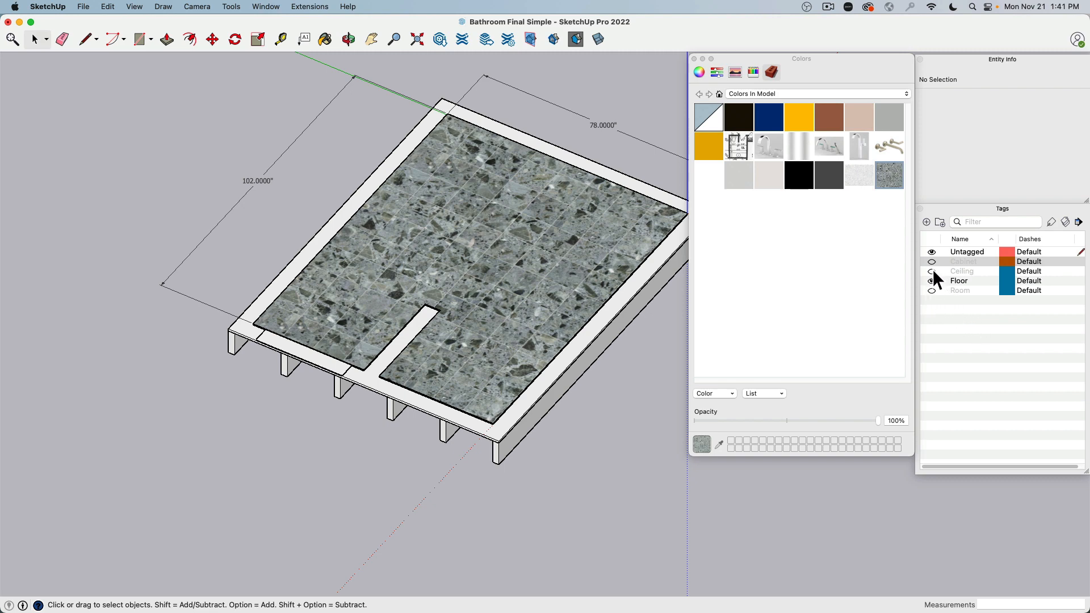
Show the Room tag, select the vanity countertop with the sink basin, and assign it to the Cabinet tag
left_click(932, 290)
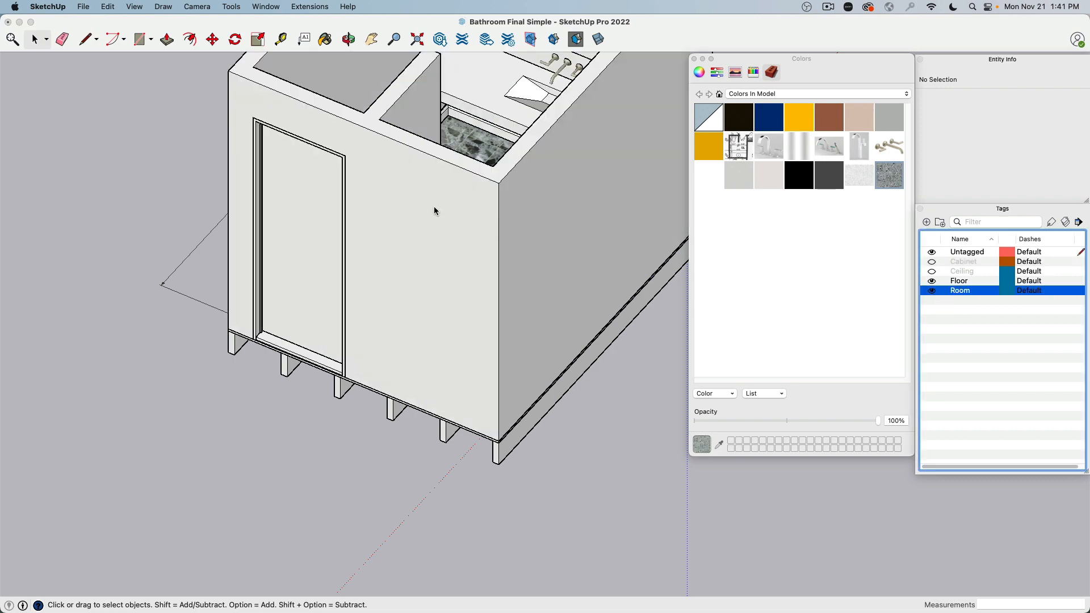
middle_click_drag(434, 206, 531, 330)
middle_click_drag(489, 288, 496, 295)
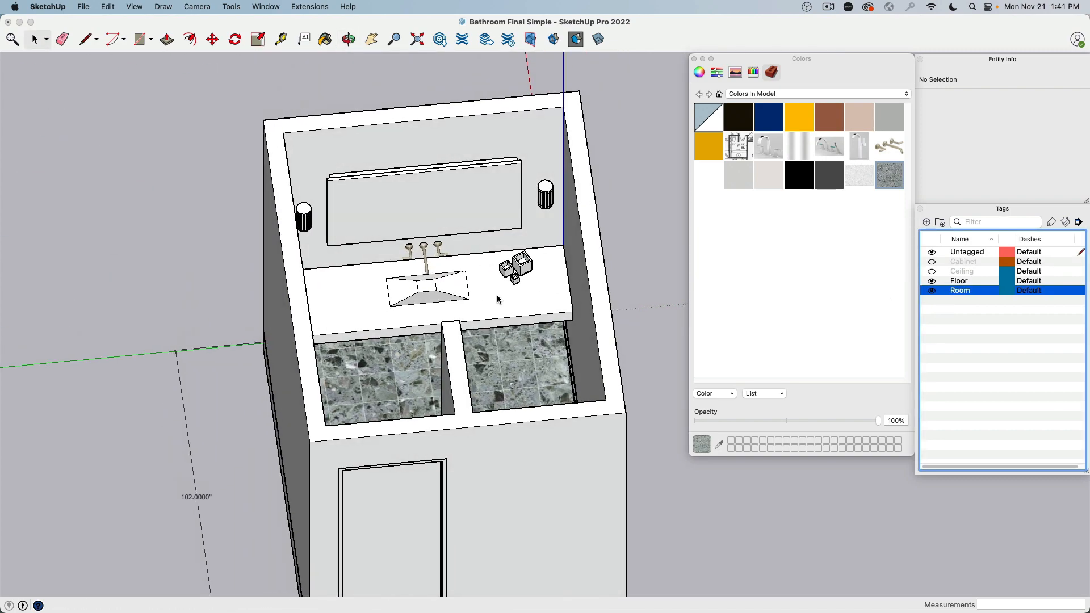
left_click(496, 305)
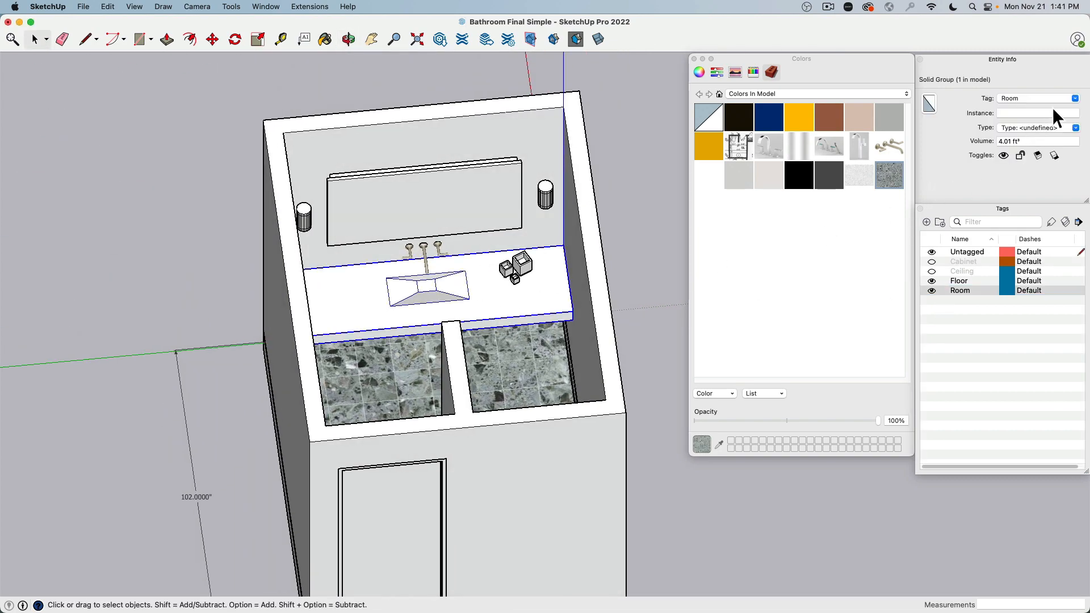
left_click(1077, 100)
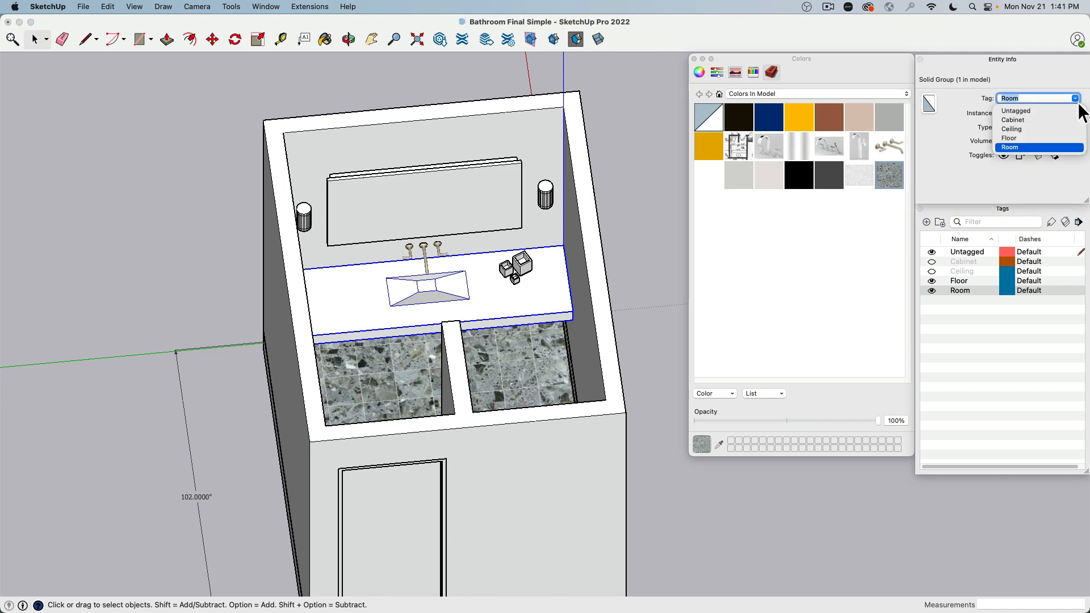
left_click(1022, 121)
Hide the Room tag and show the Cabinet tag to expose the vanity above the tiled floor
left_click(932, 291)
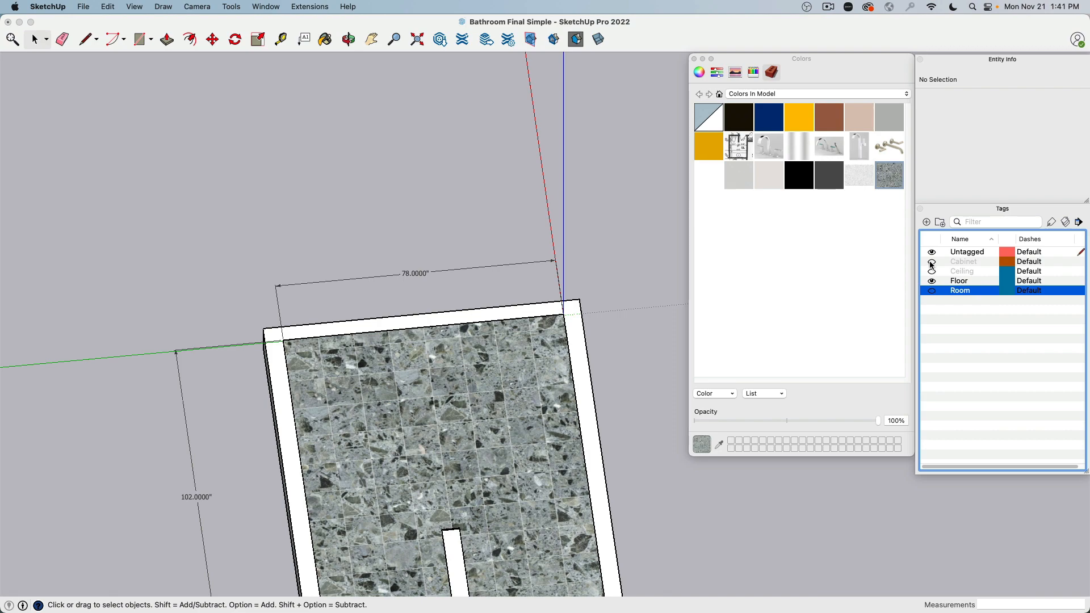
left_click(932, 261)
middle_click_drag(540, 214, 293, 101)
key("space")
scroll(522, 278, "up", 8)
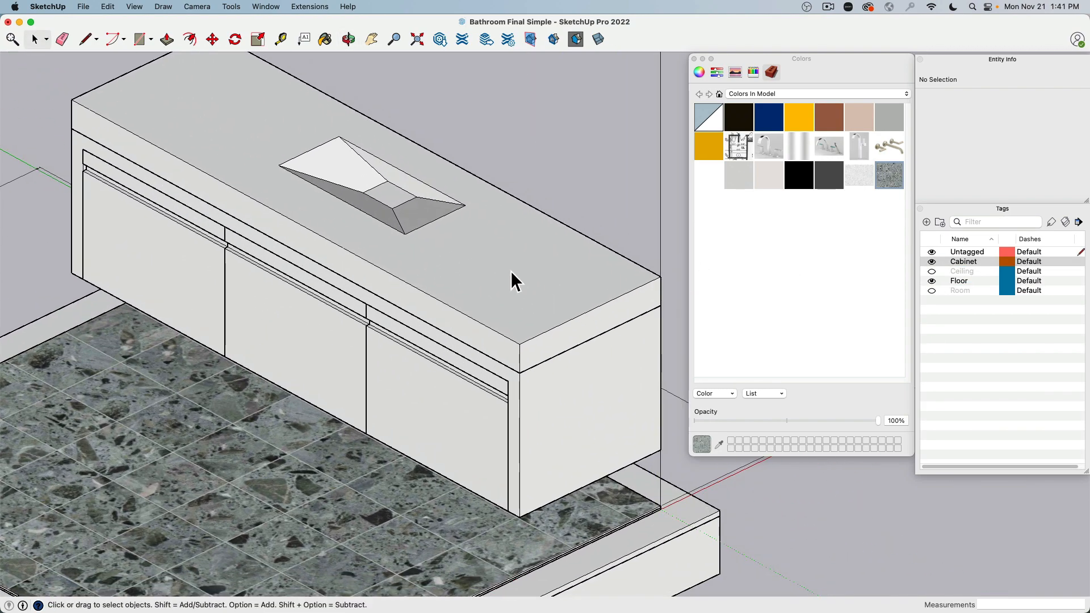
Select the vanity countertop, start a new texture, and preview the images in the Textures folder
left_click(511, 278)
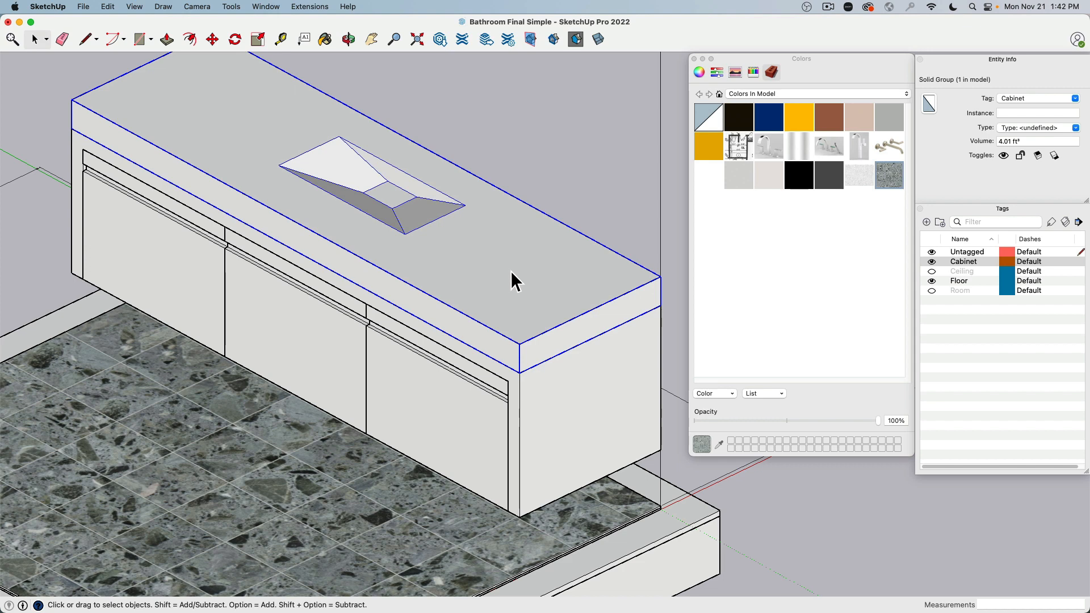
right_click(733, 233)
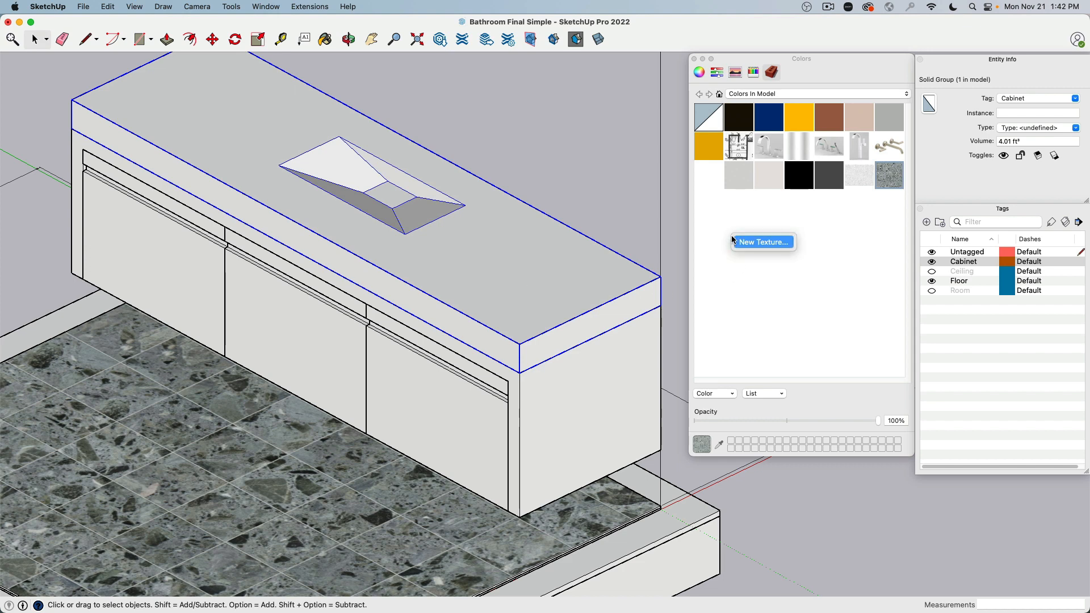
left_click(745, 239)
left_click(775, 184)
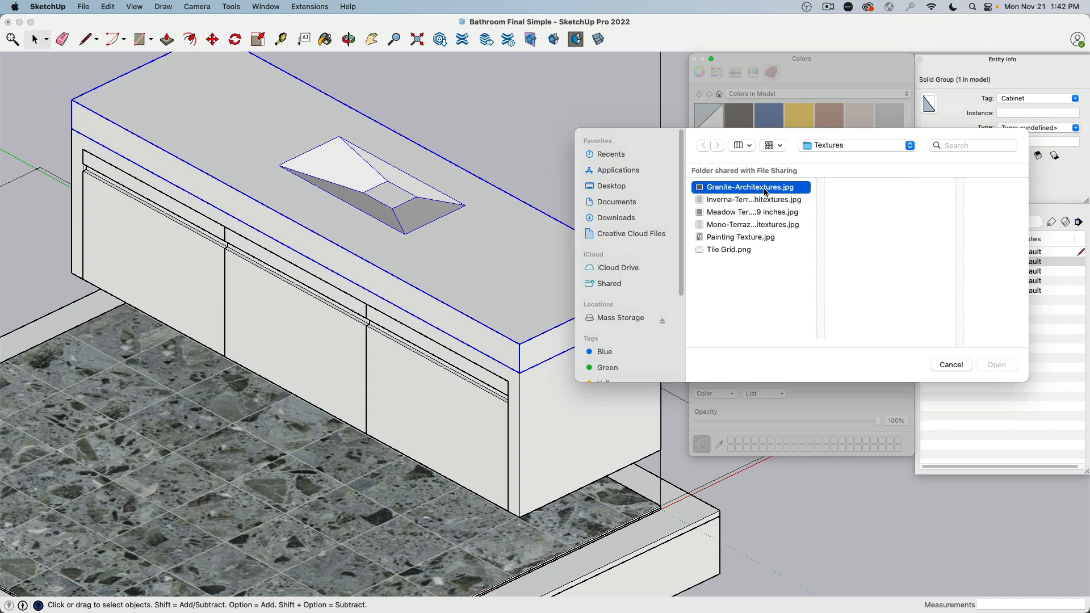
key("space")
key("Down")
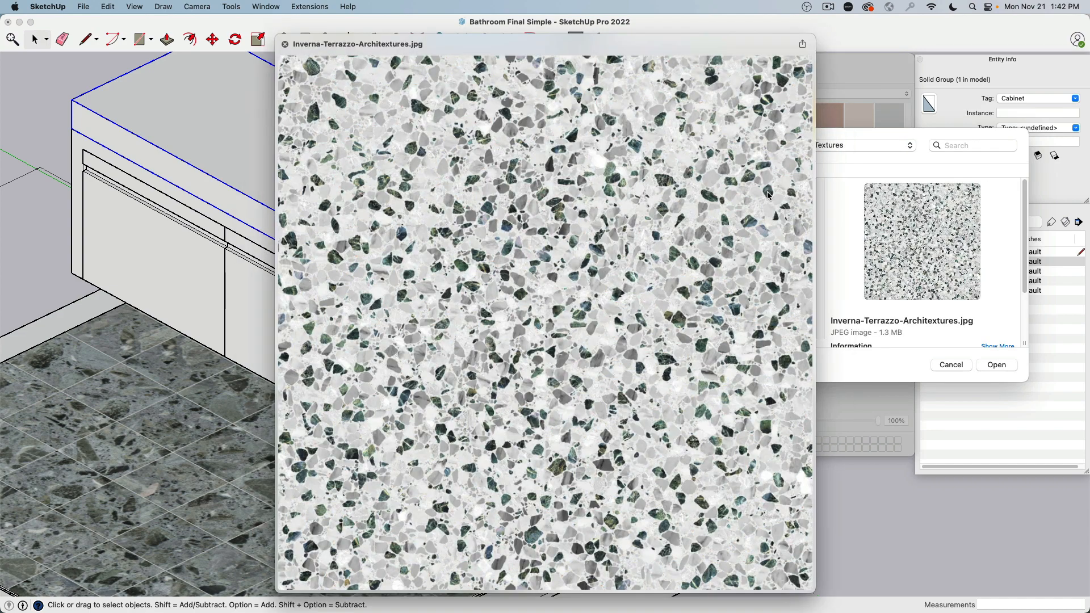
key("Down")
key("Down")
key("Down")
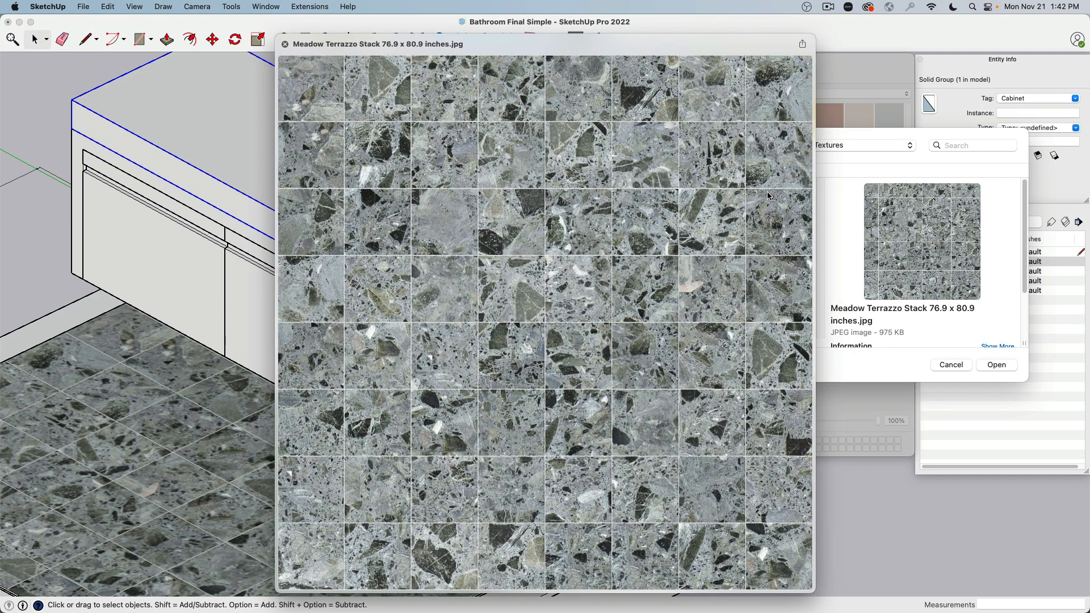
Load Inverna-Terrazzo-Architextures.jpg from the Textures folder as the new texture
key("Up")
key("Up")
key("Up")
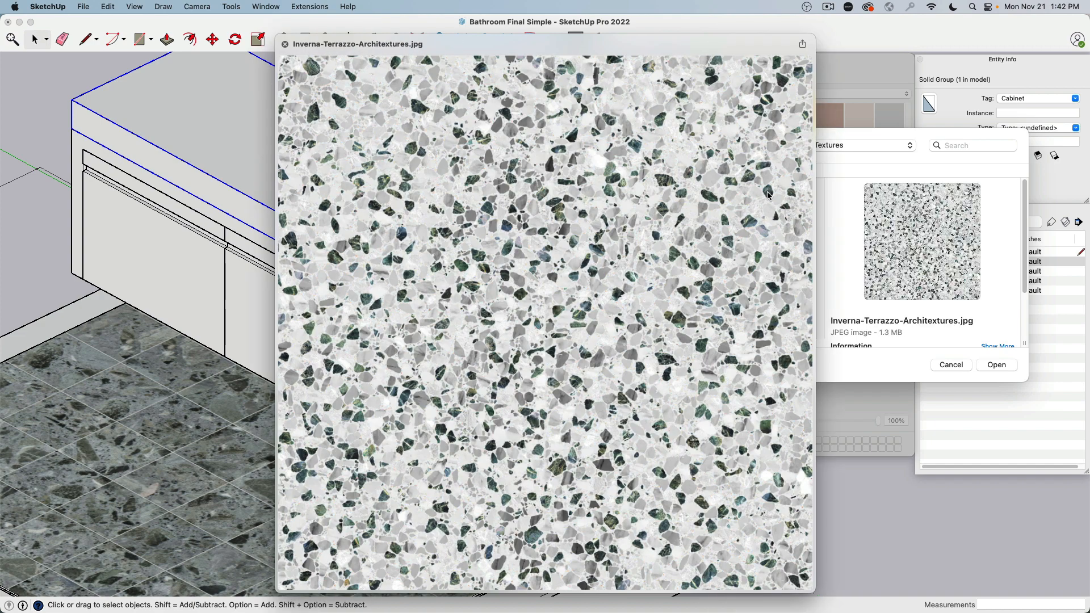
key("space")
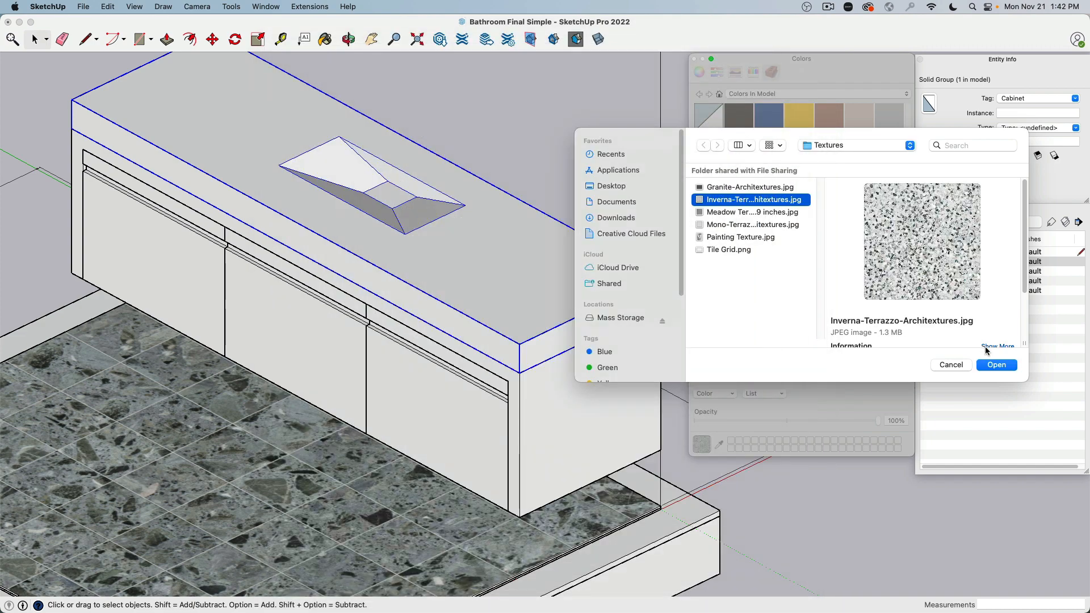
left_click(991, 365)
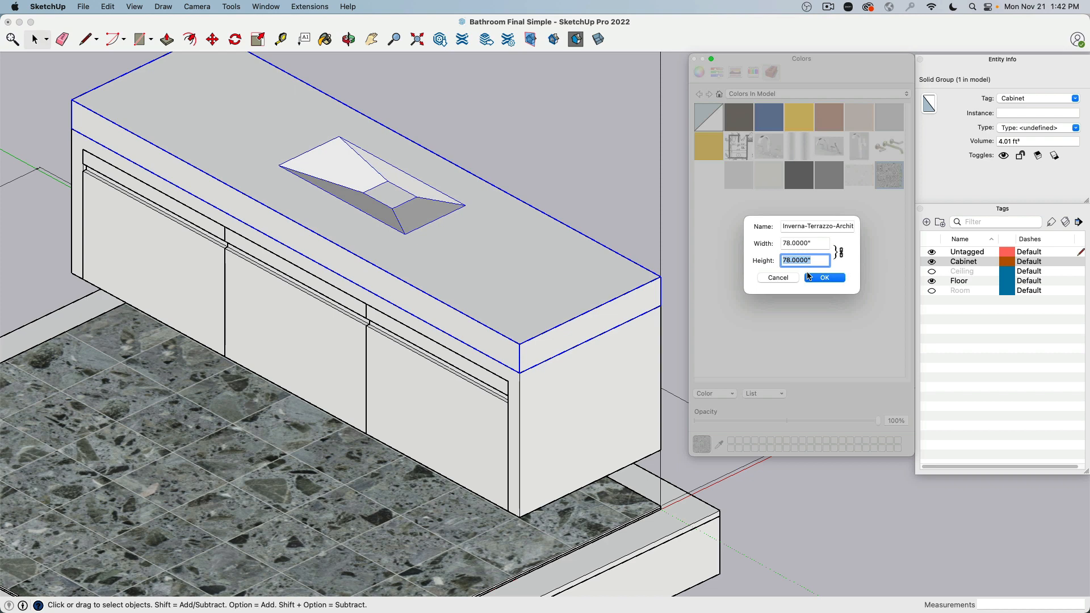
Set the new Inverna terrazzo texture's width and height to 32 inches and apply it to the vanity countertop
left_click(823, 240)
type("32")
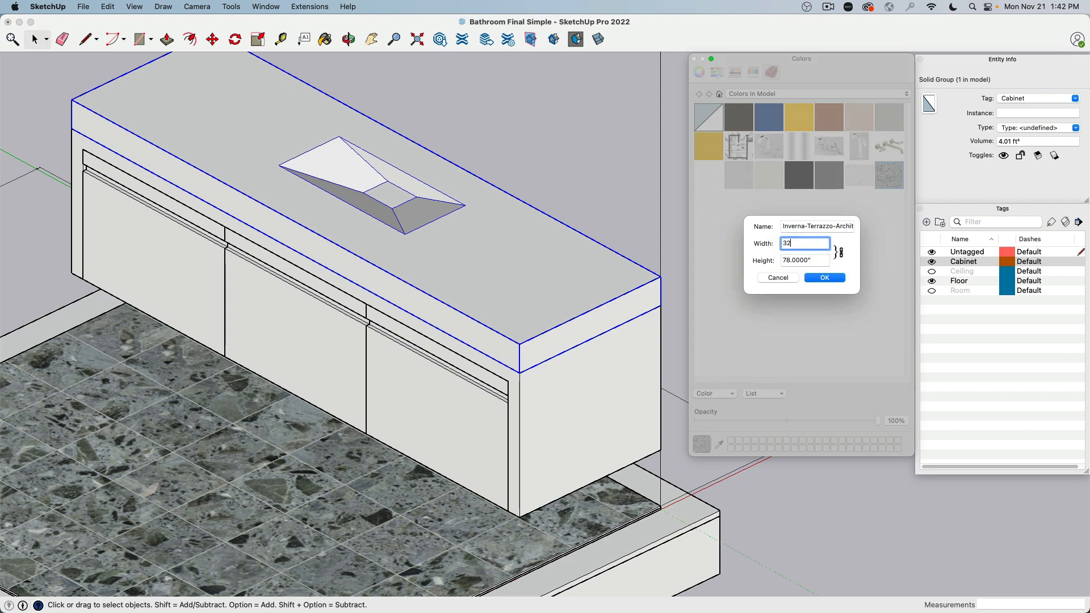
key("Tab")
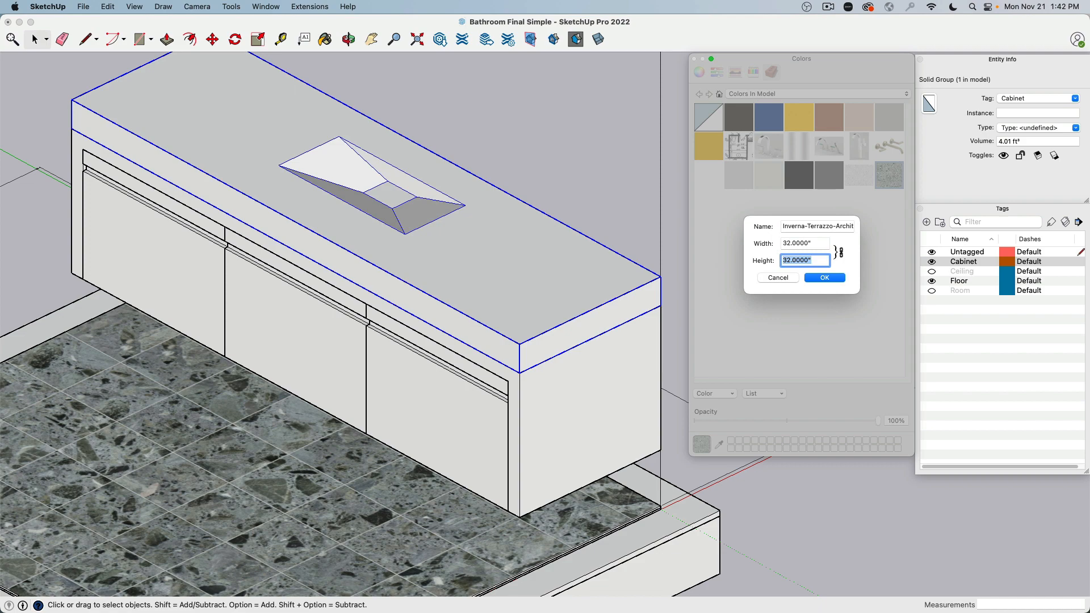
key("Return")
scroll(420, 178, "down", 4)
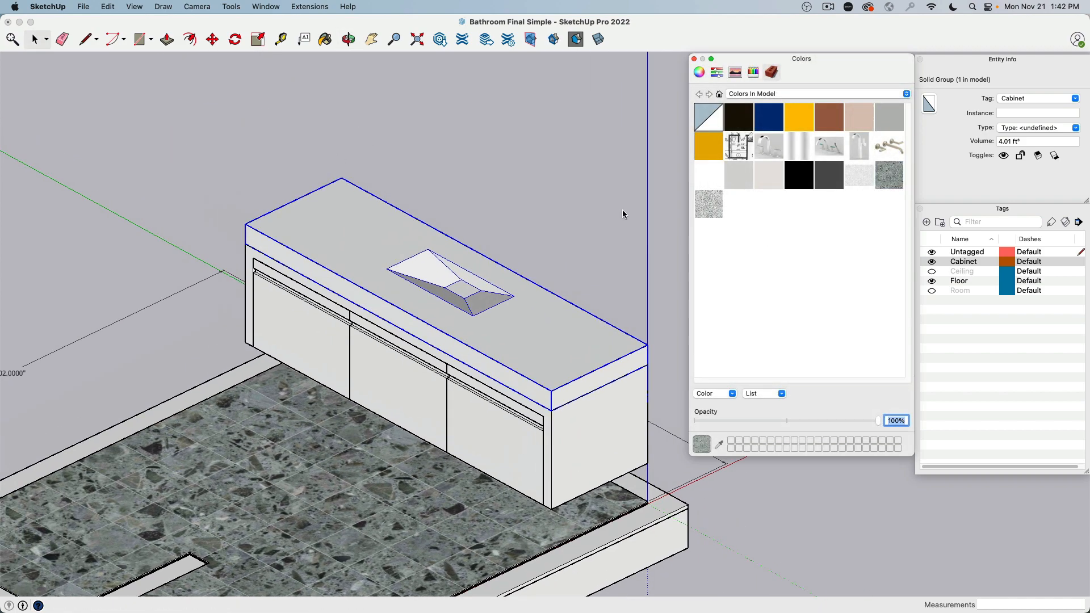
left_click_drag(711, 203, 337, 229)
middle_click_drag(229, 213, 341, 230)
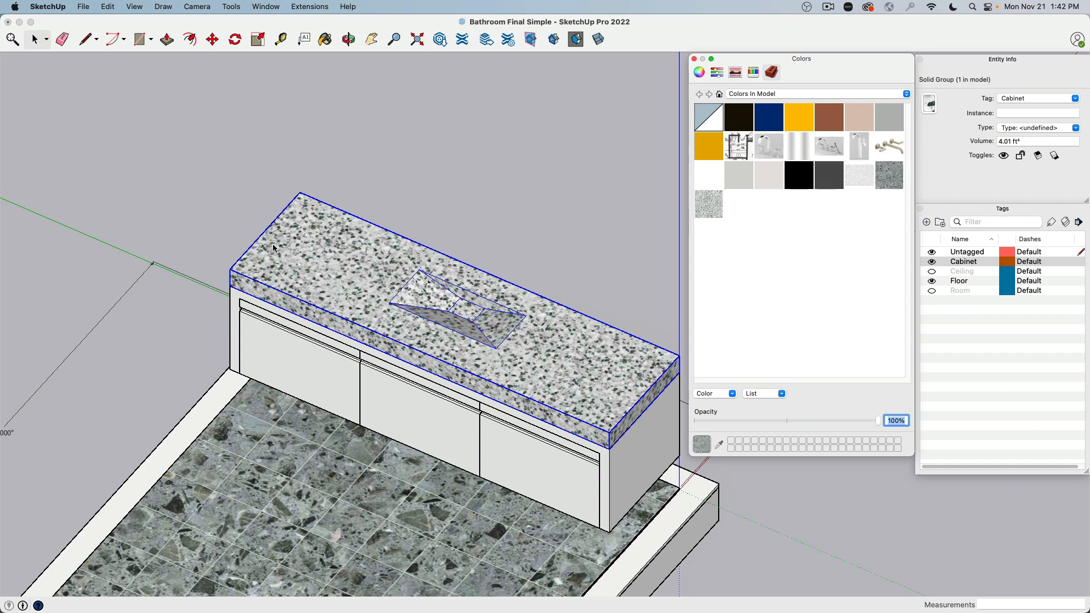
Edit the countertop's Inverna terrazzo material and scale its texture to 64 by 64 inches
scroll(273, 247, "up", 5)
right_click(708, 206)
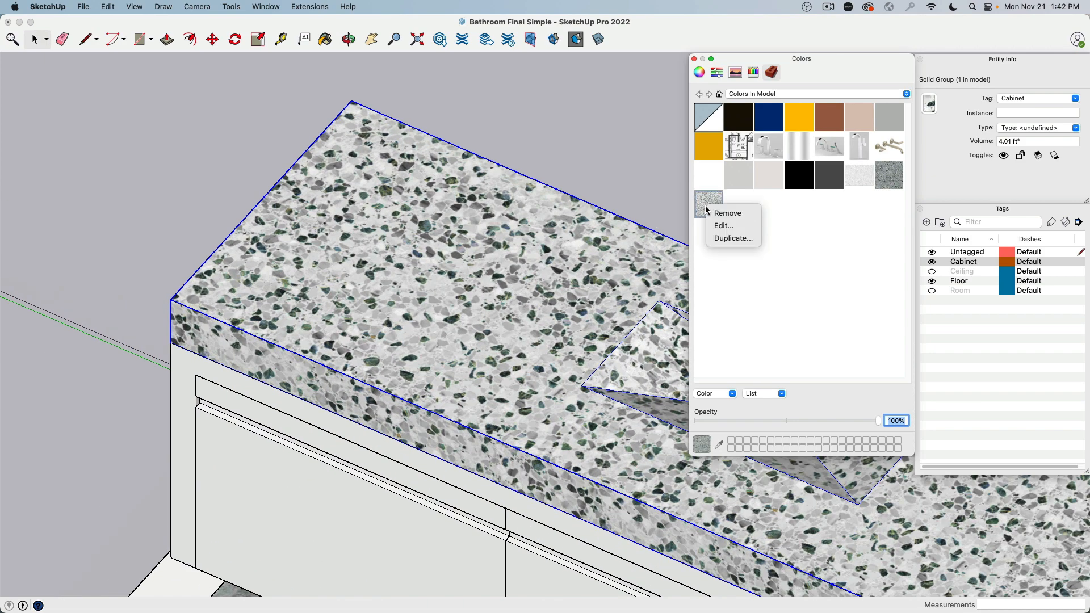
left_click(730, 226)
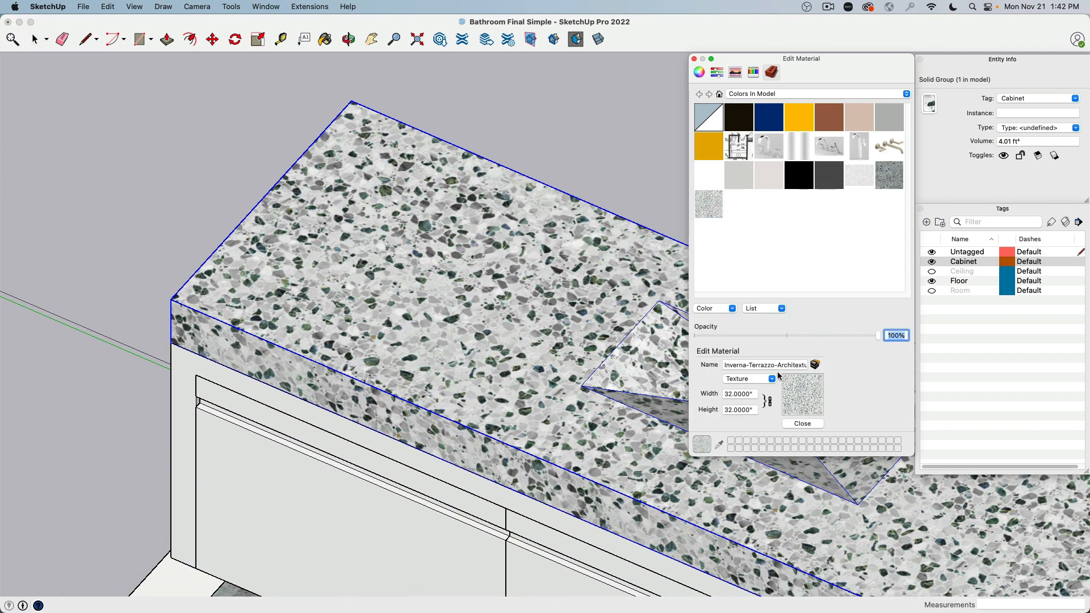
double_click(757, 396)
type("64")
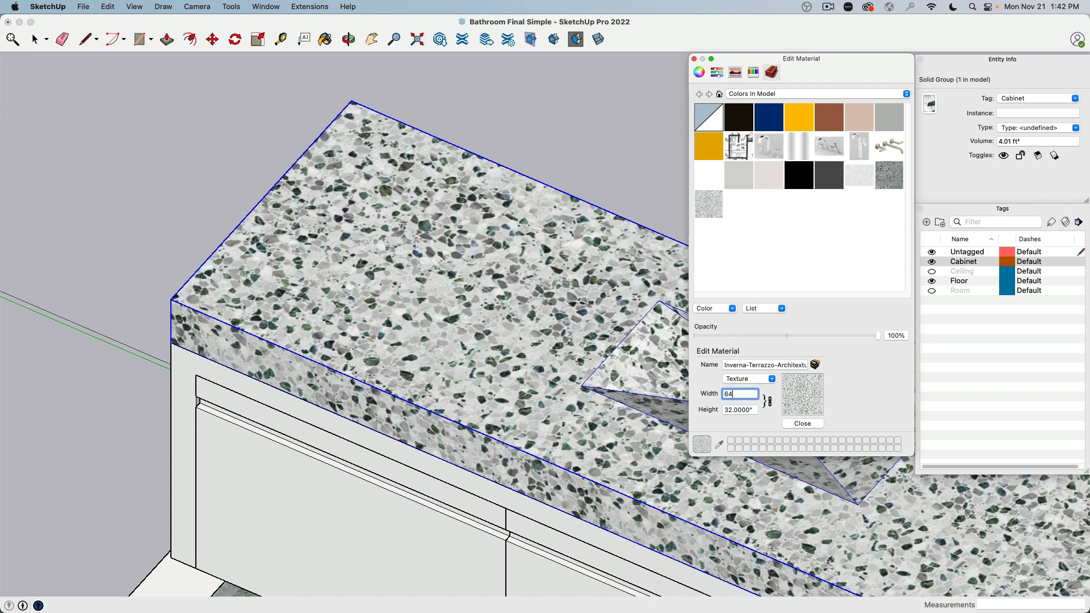
key("Tab")
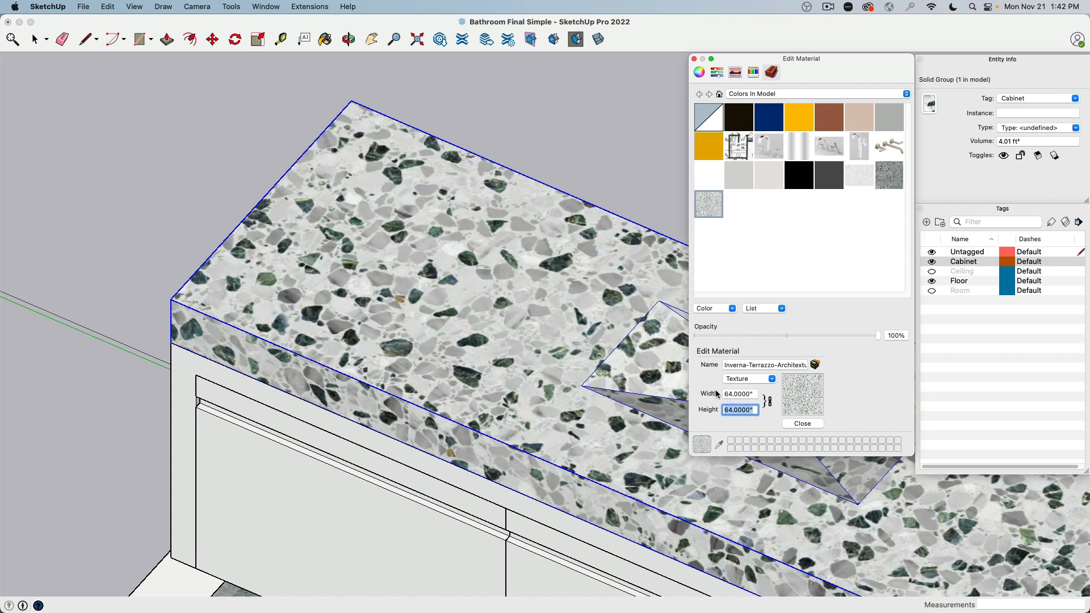
Set the Inverna terrazzo texture's width and height to 16 inches
double_click(753, 393)
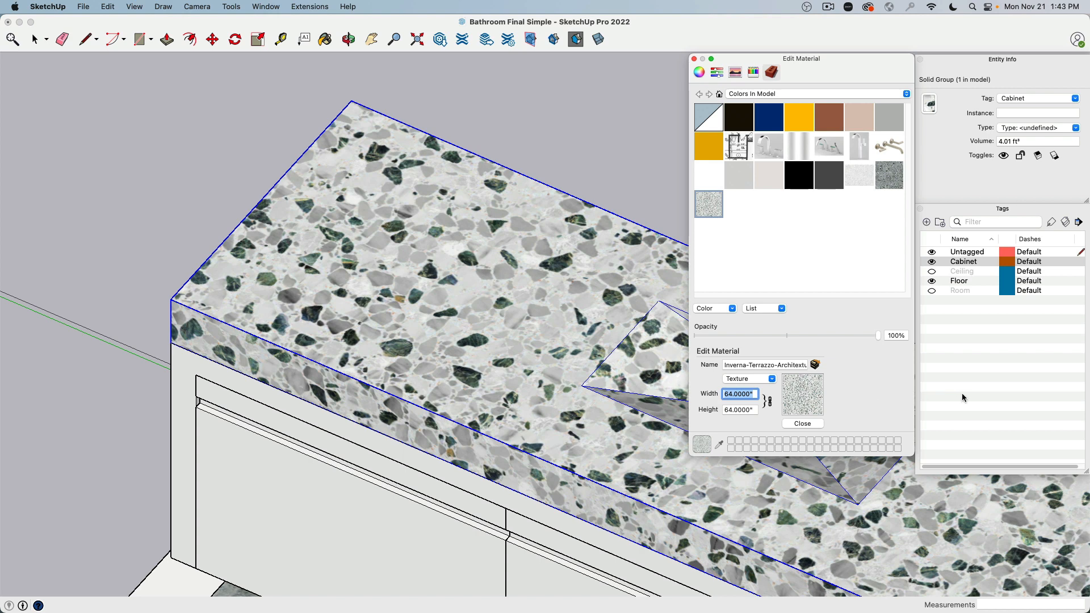
type("16")
key("Tab")
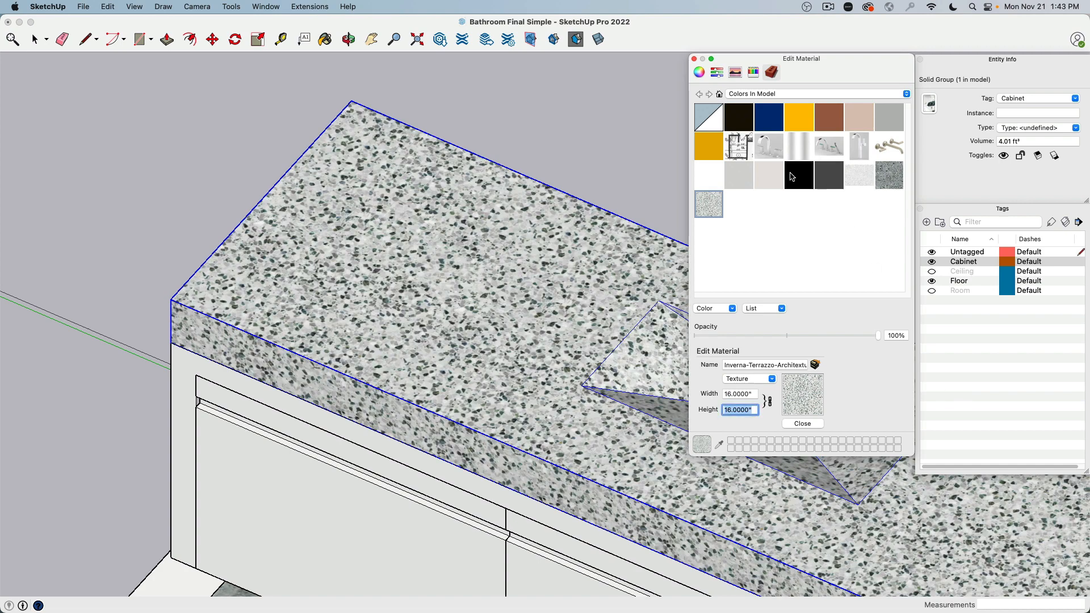
scroll(539, 155, "down", 5)
middle_click_drag(401, 158, 418, 218)
Load Granite-Architextures.jpg from the Textures folder as a new texture, keeping the 32-inch width
right_click(741, 216)
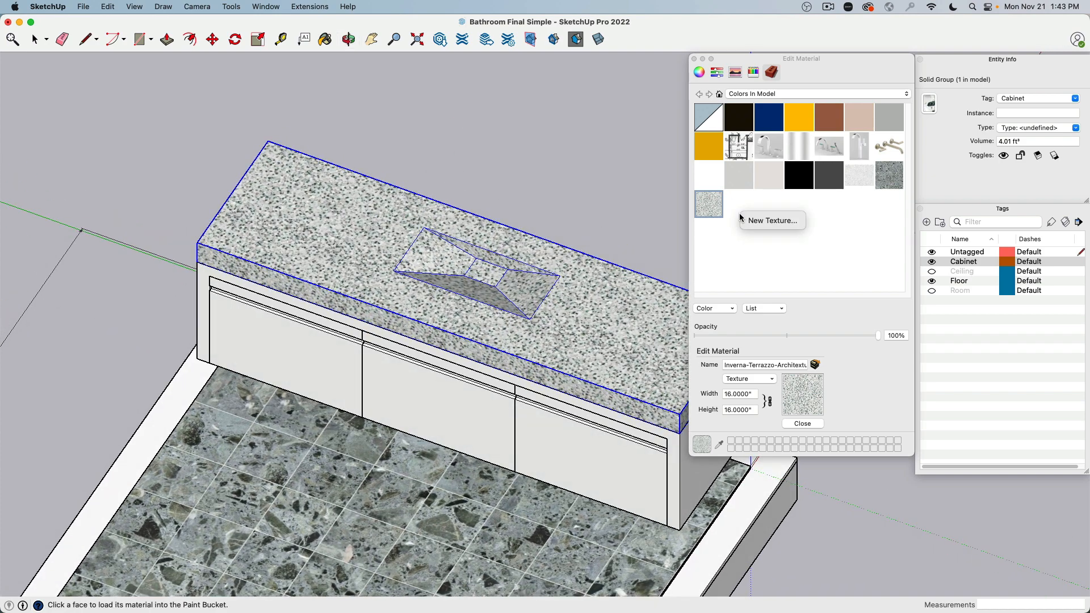
left_click(748, 220)
left_click(748, 187)
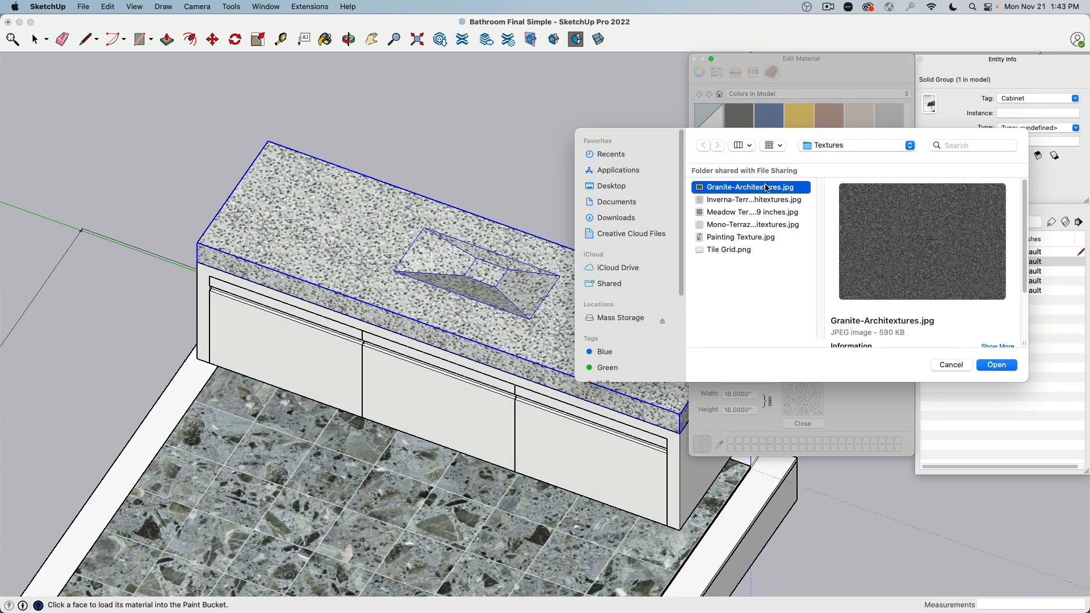
left_click(995, 365)
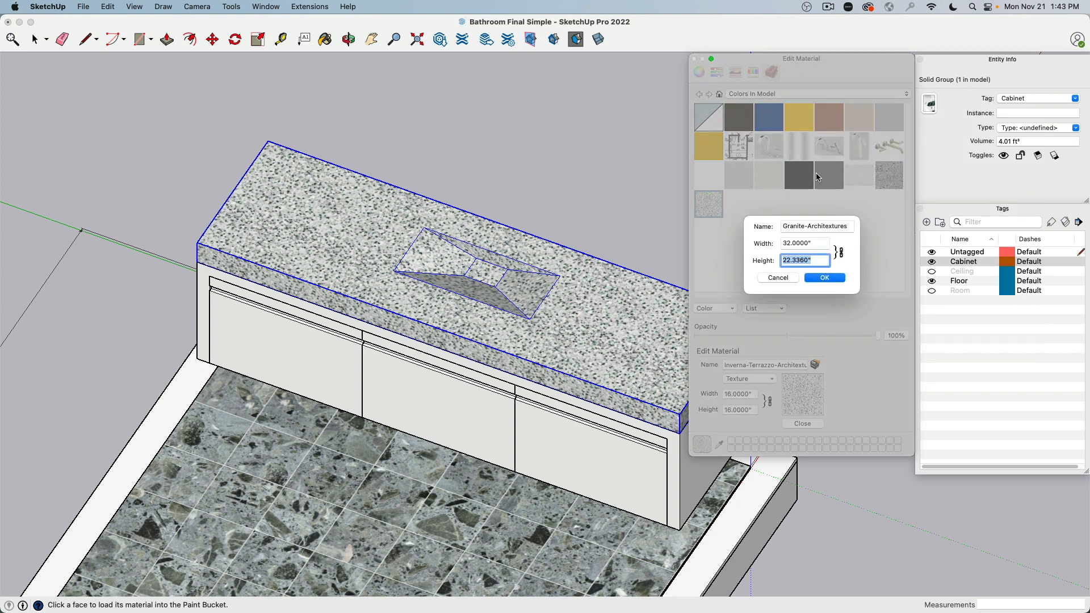
left_click(820, 246)
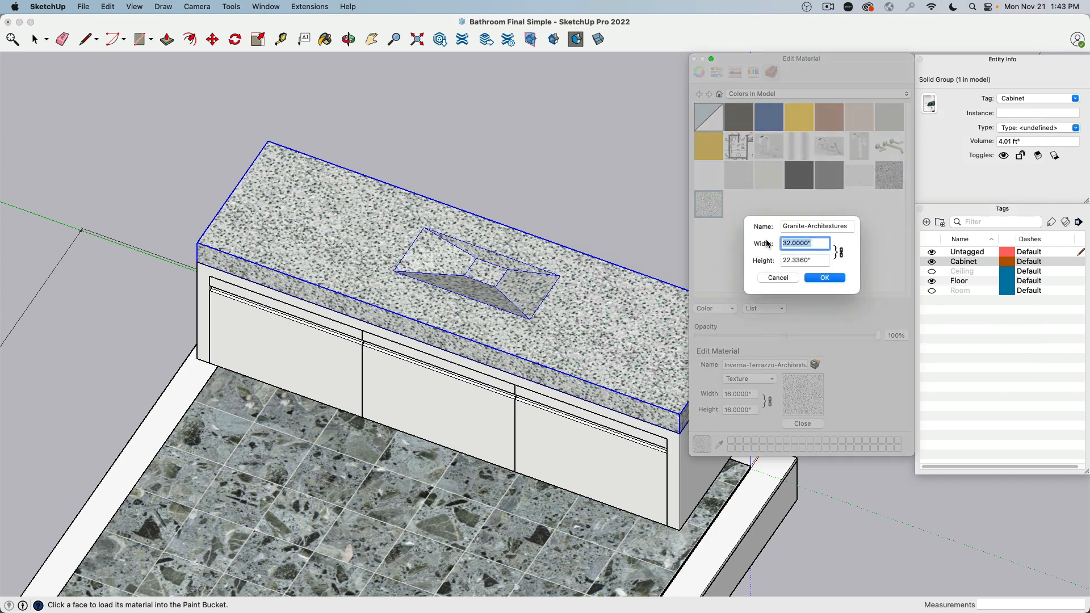
left_click(832, 278)
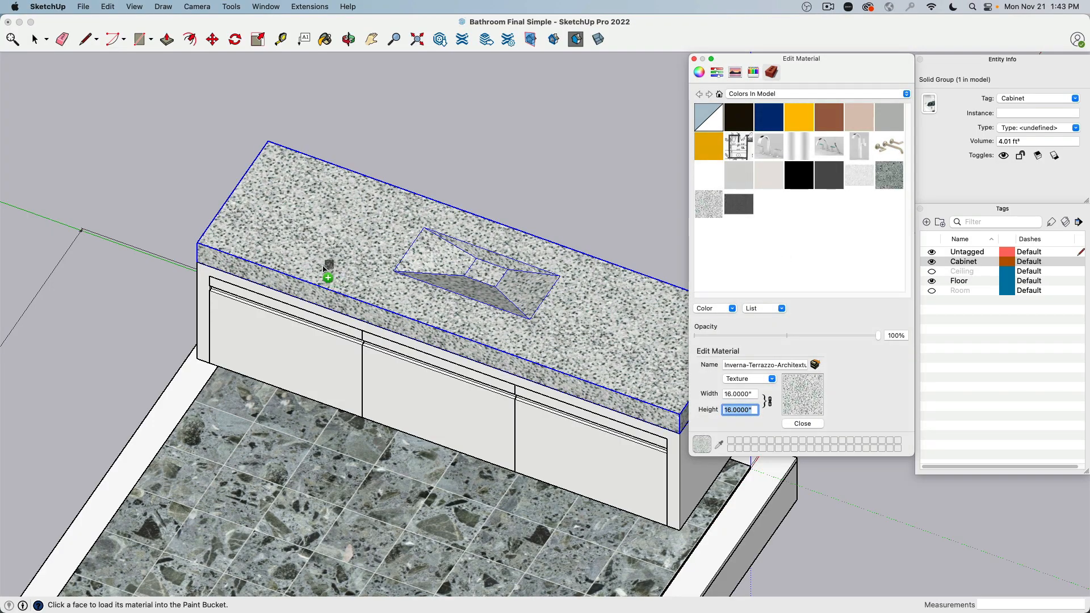
Apply the Granite-Architextures material to the whole countertop group and inspect it at close range
left_click(307, 242)
scroll(307, 243, "up", 5)
scroll(306, 243, "down", 6)
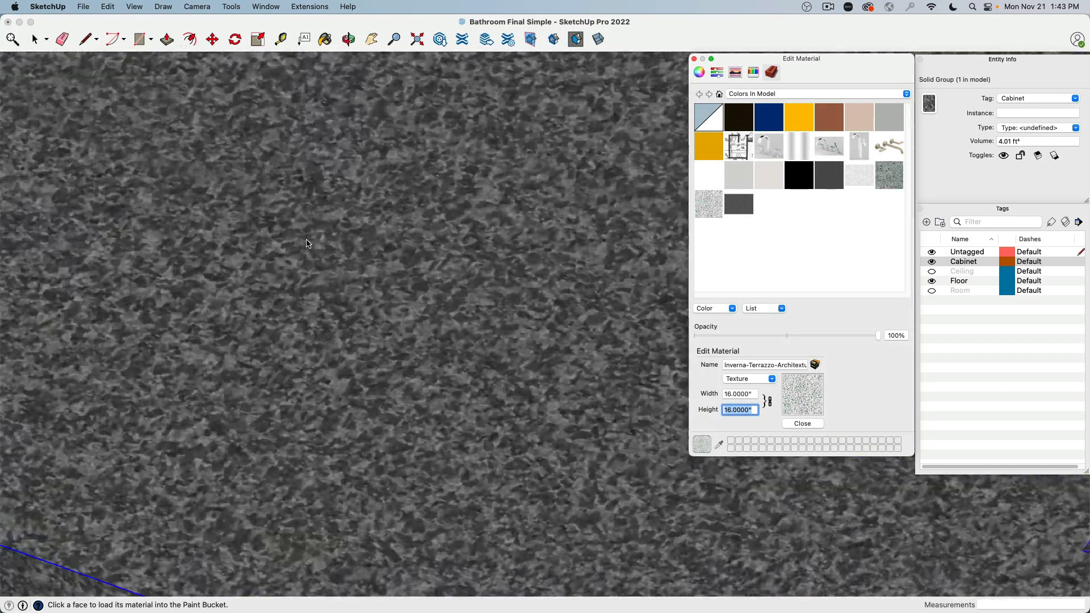
middle_click_drag(307, 243, 290, 230)
scroll(352, 302, "up", 3)
scroll(352, 302, "down", 5)
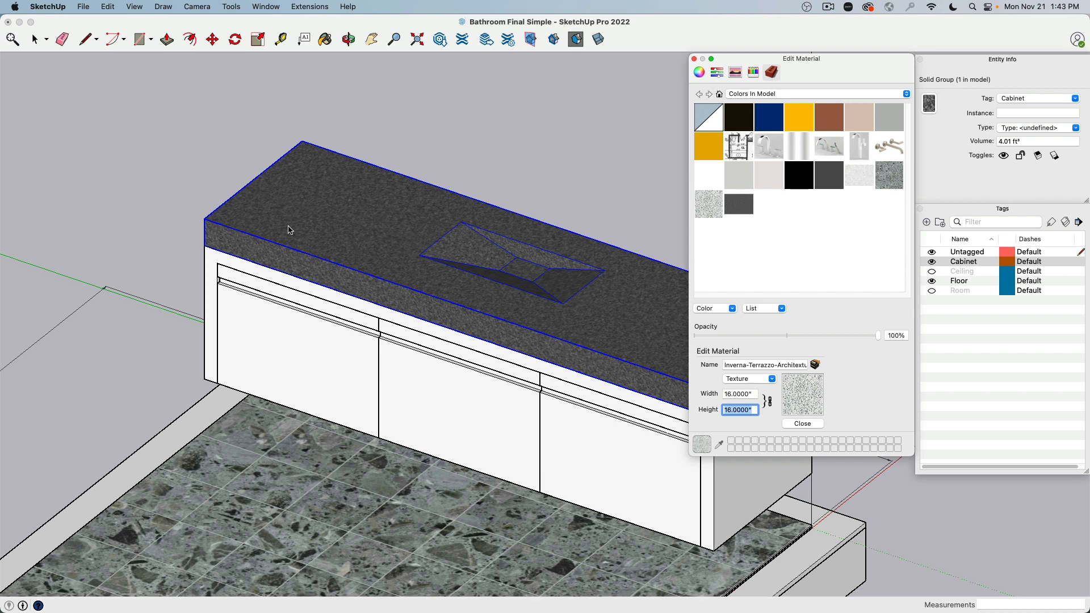
Reset the countertop group to the default material
left_click(708, 118)
left_click(339, 236)
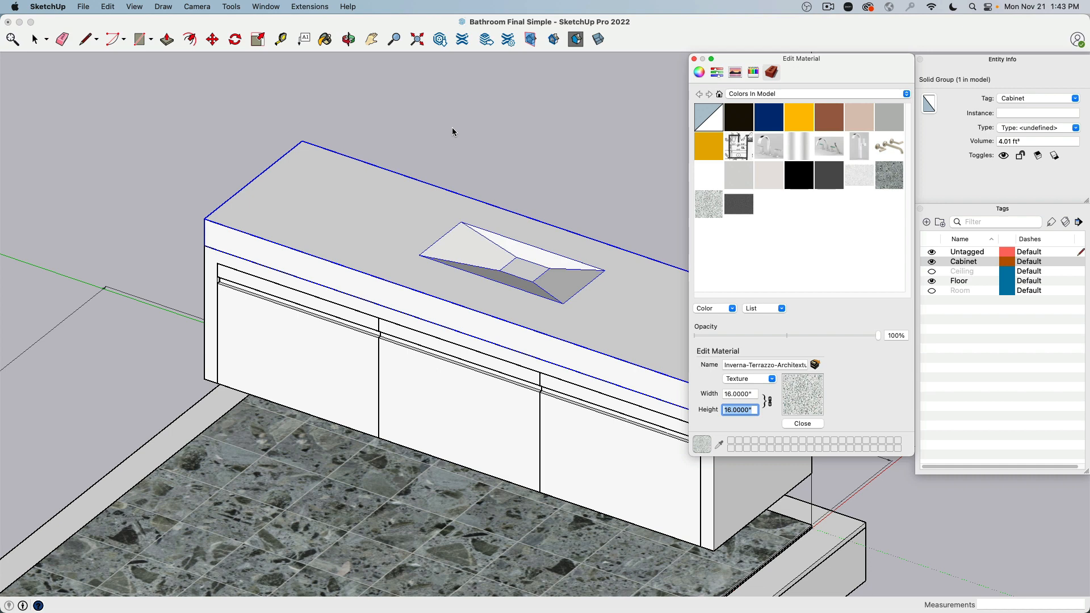
left_click(404, 210)
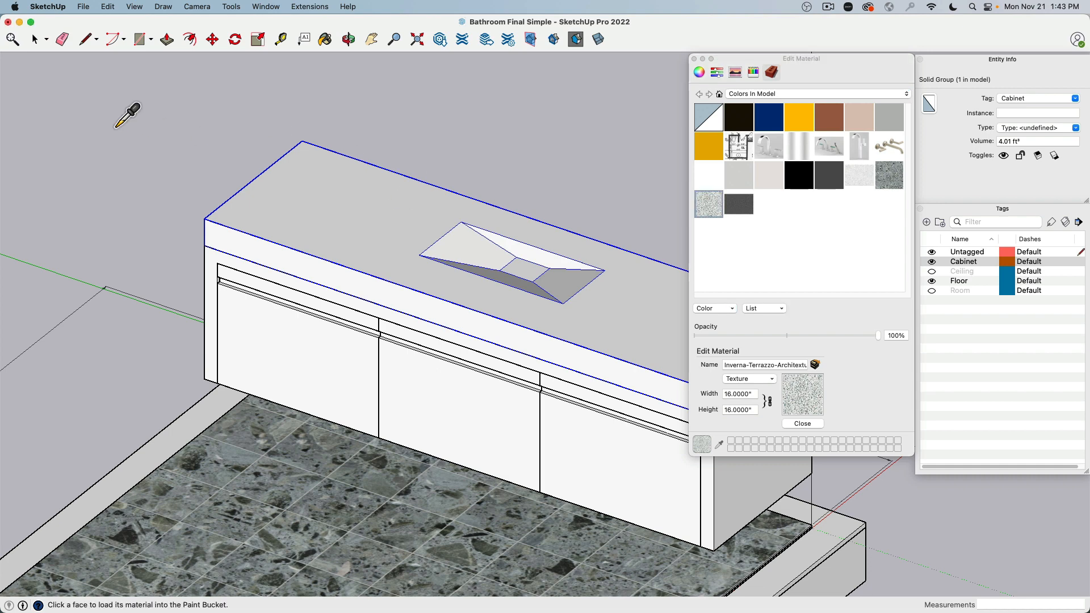
Open the countertop group for editing and apply the granite texture to its top face
left_click(35, 40)
double_click(274, 204)
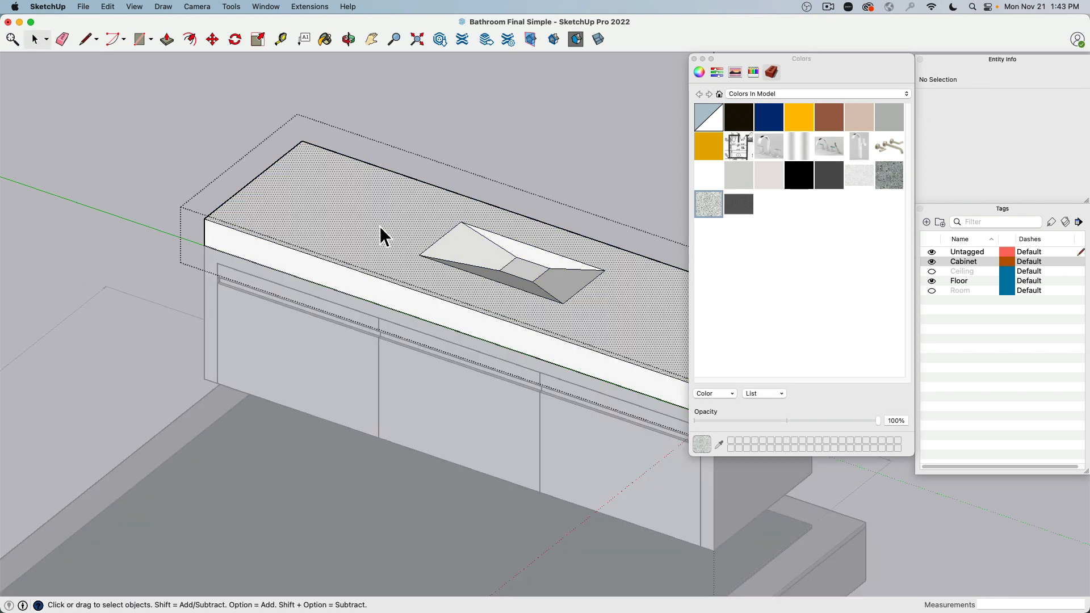
left_click(380, 226)
left_click(738, 204)
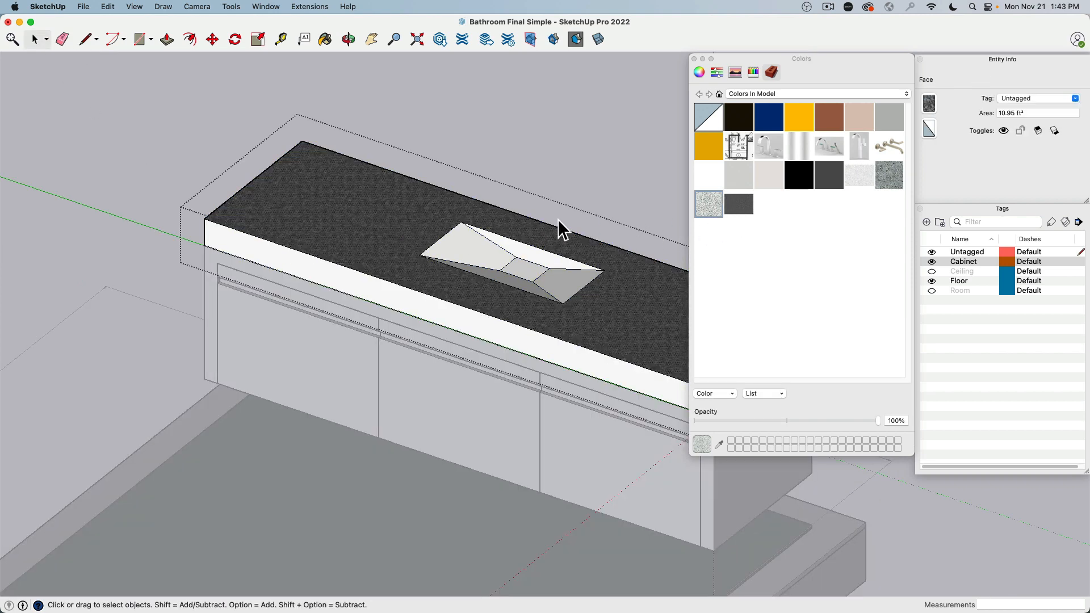
Apply the granite texture to the sloped side faces and the bottom face of the sink basin
left_click(473, 252)
left_click_drag(739, 204, 474, 241)
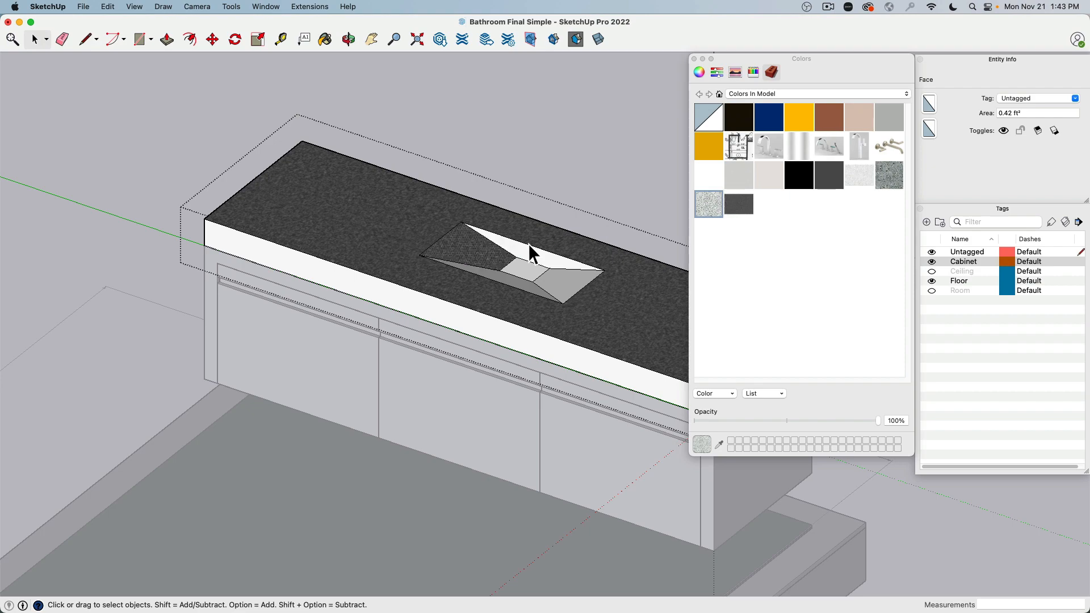
scroll(554, 250, "down", 5)
scroll(554, 258, "up", 8)
left_click(526, 275)
left_click_drag(739, 204, 522, 248)
left_click(479, 299)
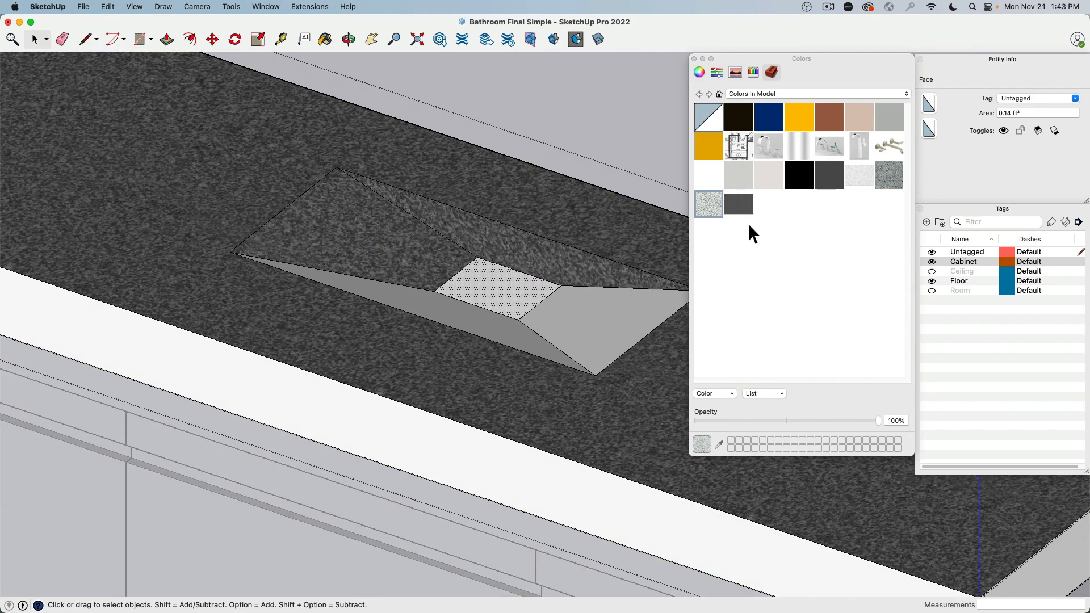
left_click_drag(739, 203, 523, 285)
left_click(599, 309)
left_click_drag(739, 203, 591, 332)
left_click(519, 318)
left_click_drag(744, 210, 483, 326)
Apply the granite texture to the countertop's front edge face and exit the group
scroll(479, 329, "up", 3)
scroll(475, 333, "down", 7)
scroll(475, 335, "down", 5)
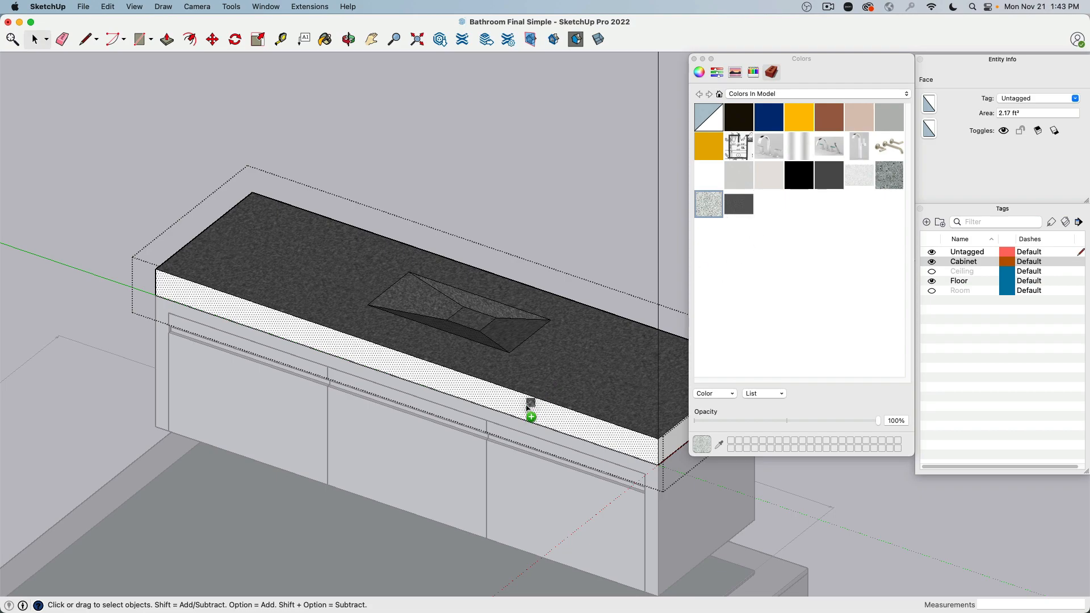
middle_click_drag(530, 408, 400, 151)
scroll(408, 148, "up", 5)
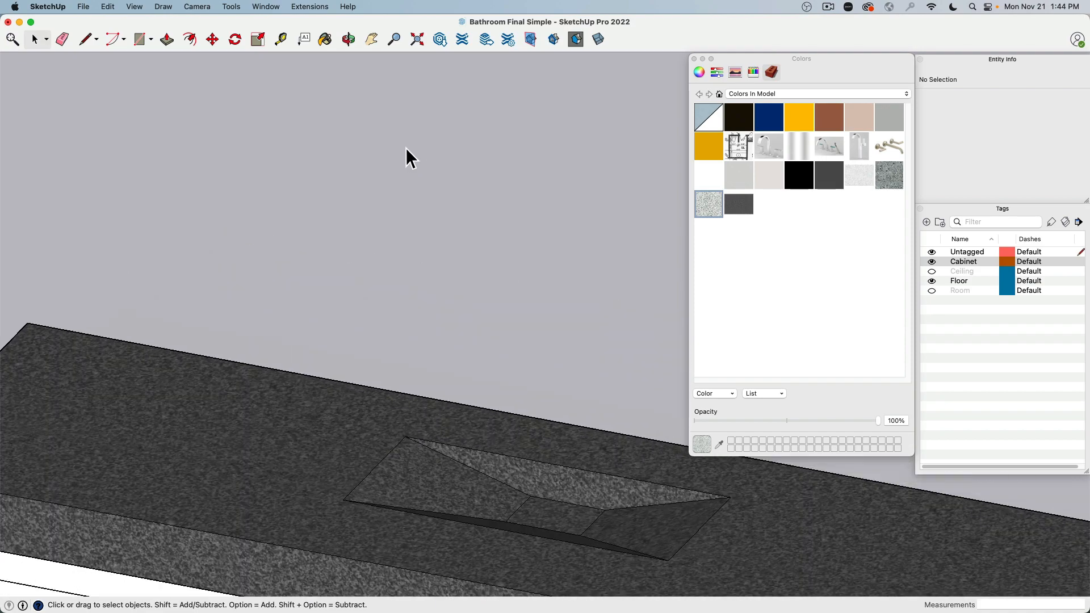
scroll(407, 148, "down", 9)
middle_click_drag(363, 152, 464, 171)
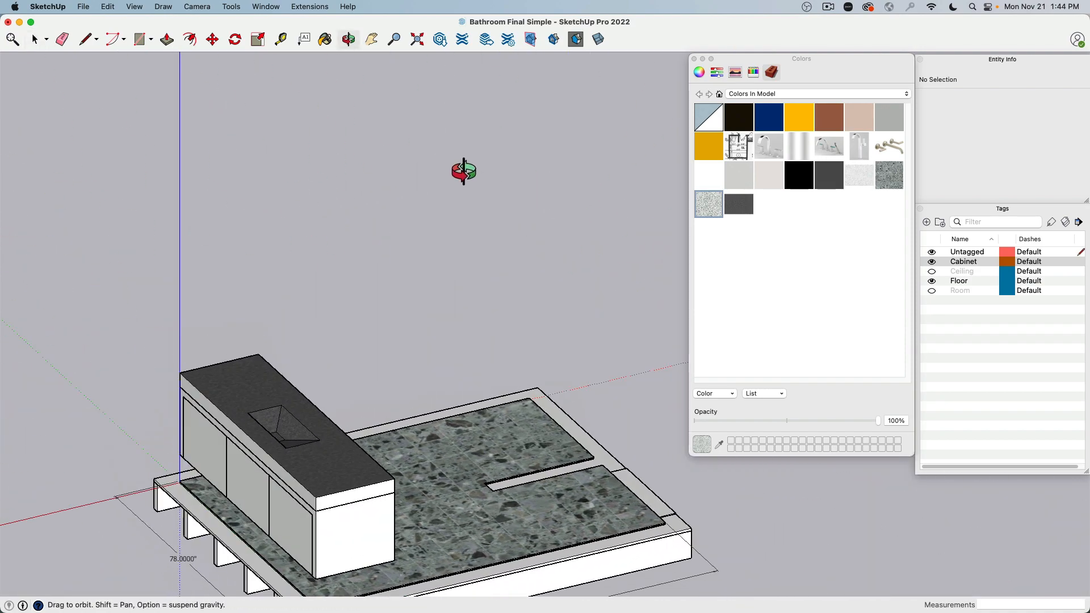
Show the Room tag and isolate the frame above the toilet by hiding everything else
left_click(933, 292)
middle_click_drag(531, 311, 696, 373)
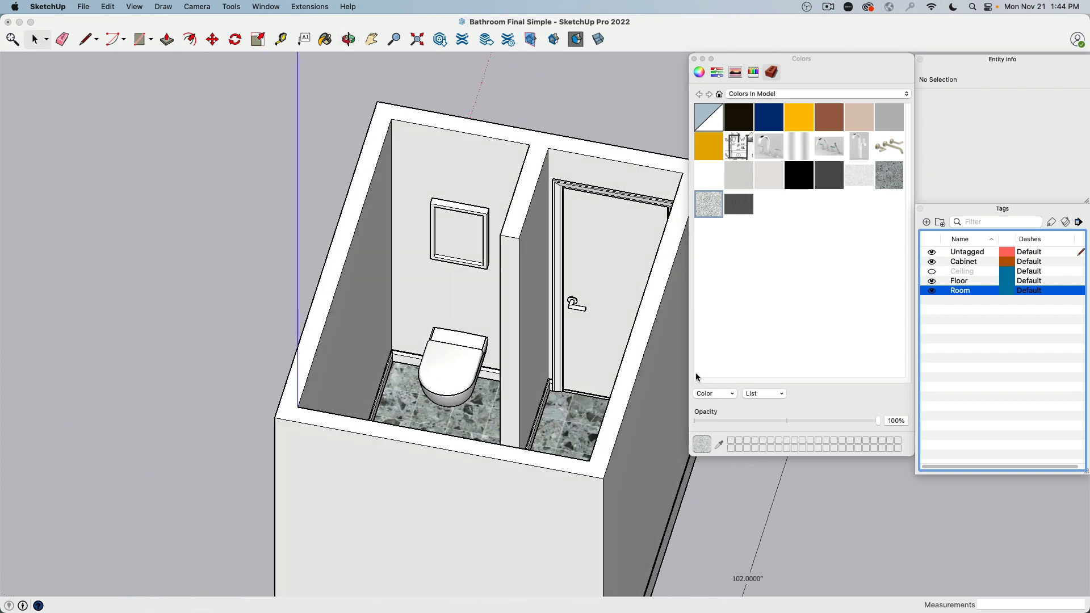
left_click(455, 239)
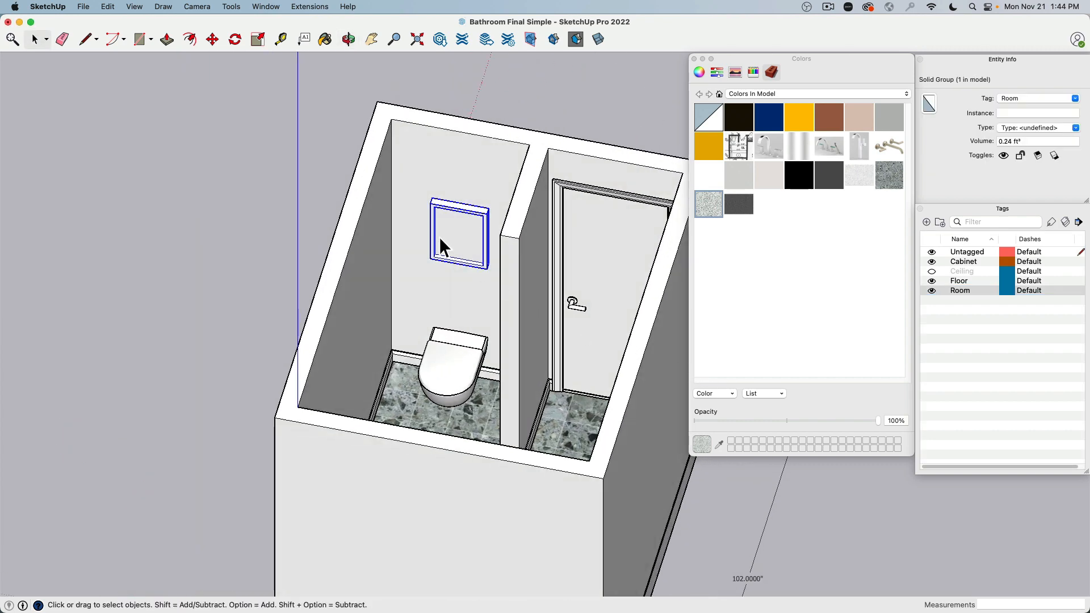
left_click(116, 5)
left_click(142, 162)
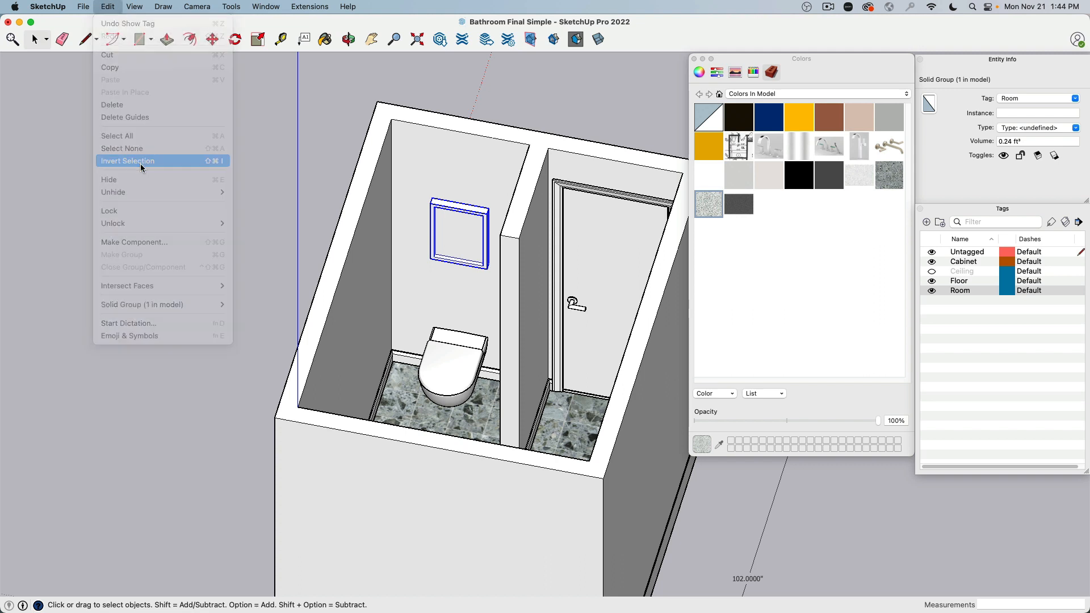
left_click(107, 6)
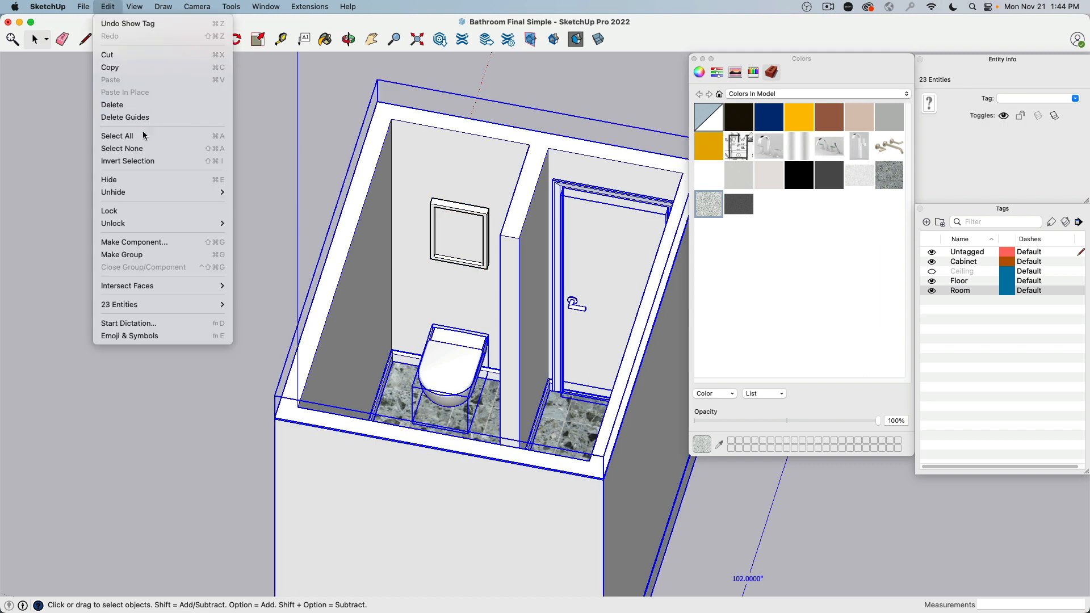
left_click(146, 179)
Open the isolated frame group for editing and choose a near-white color from the color wheel for painting
left_click(452, 239)
scroll(451, 239, "up", 10)
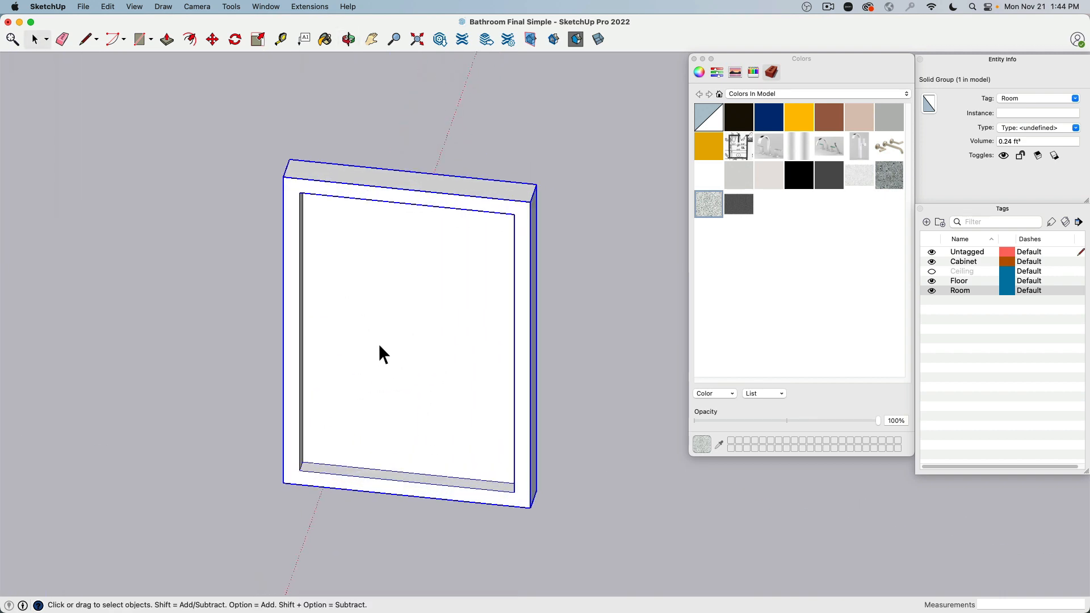
double_click(380, 346)
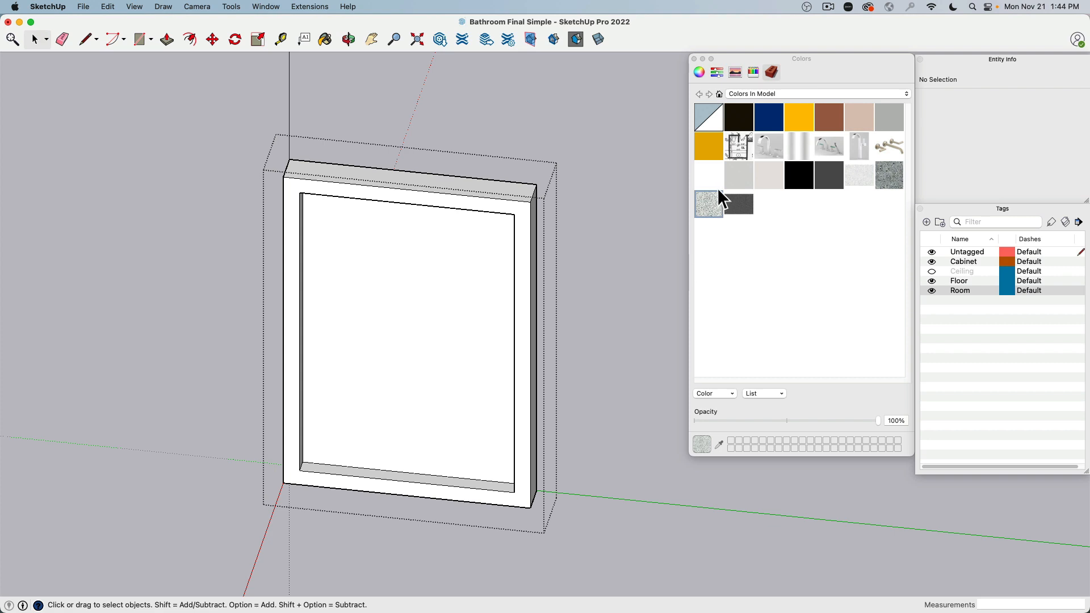
right_click(766, 250)
left_click(725, 245)
left_click(700, 72)
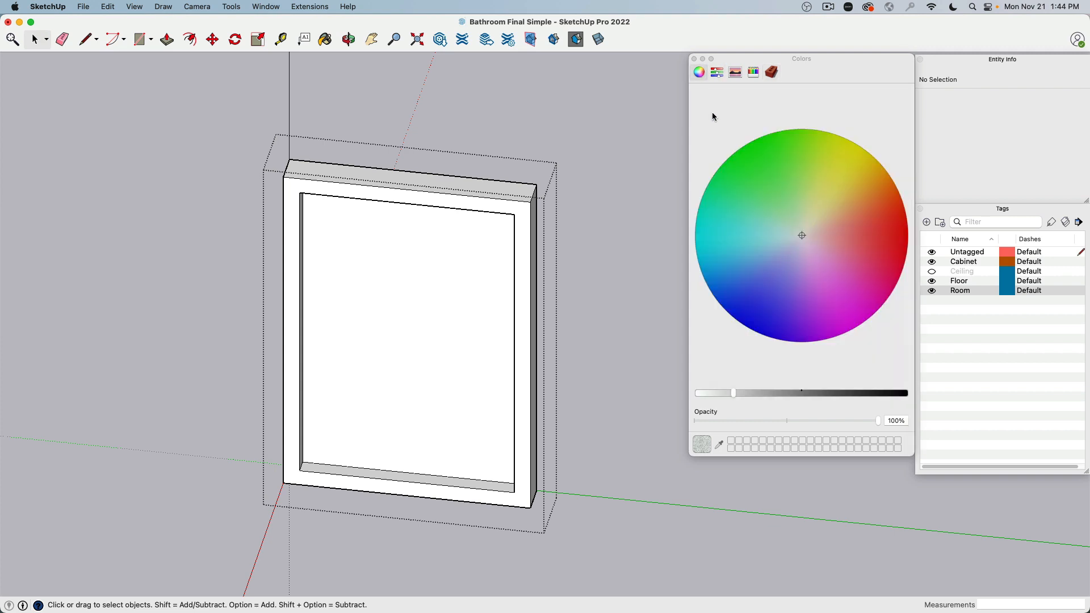
mouse_move(733, 396)
left_mouse_down()
mouse_move(688, 394)
mouse_move(713, 396)
left_mouse_up()
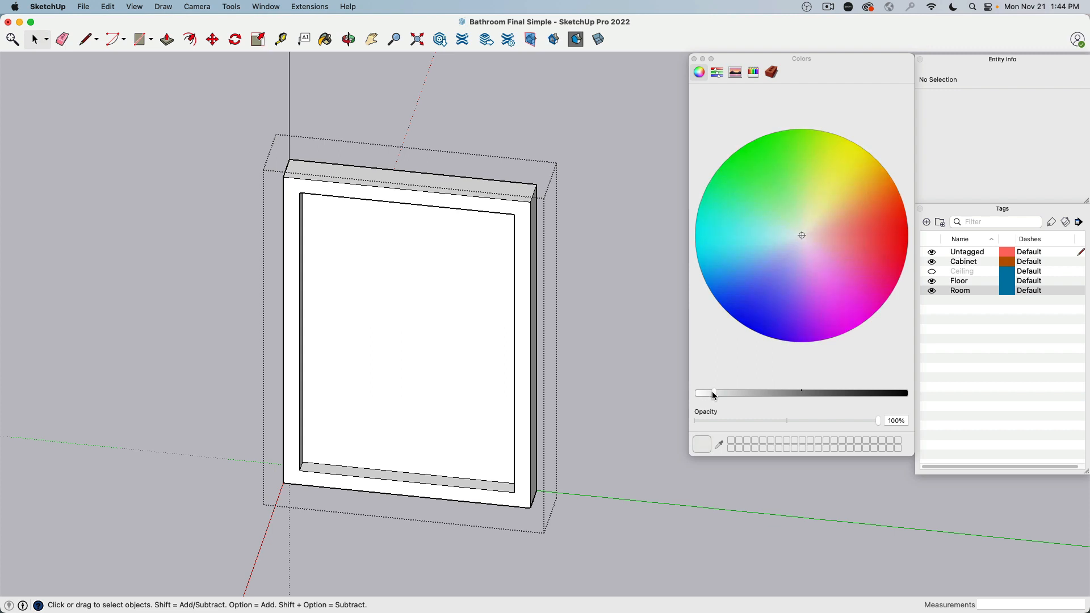
key("b")
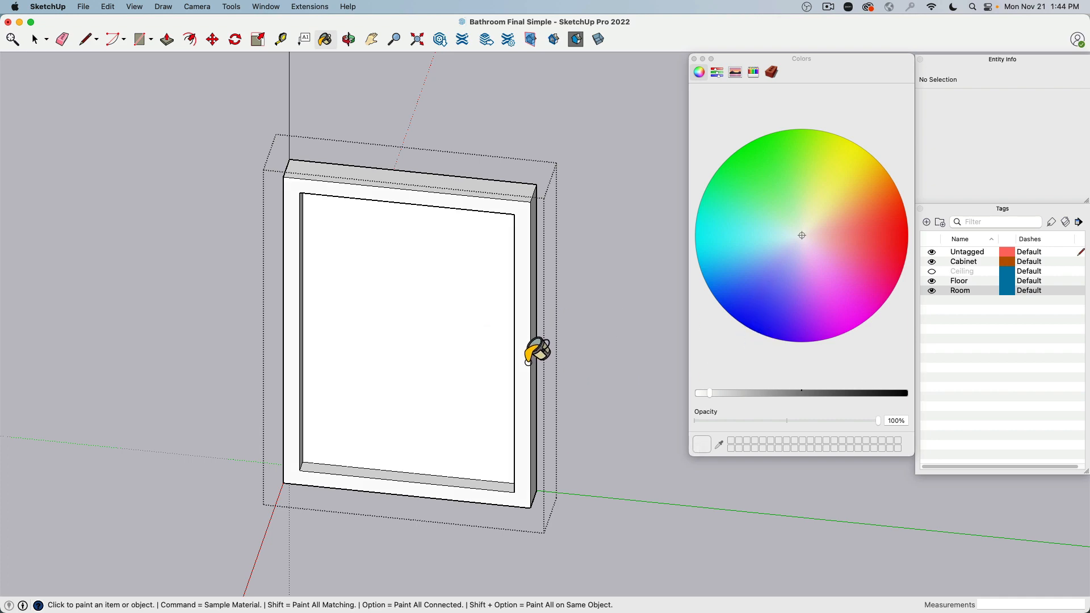
Select all of the frame's geometry and paint it blue with the Paint Bucket
scroll(187, 221, "up", 1)
left_click(33, 38)
triple_click(326, 257)
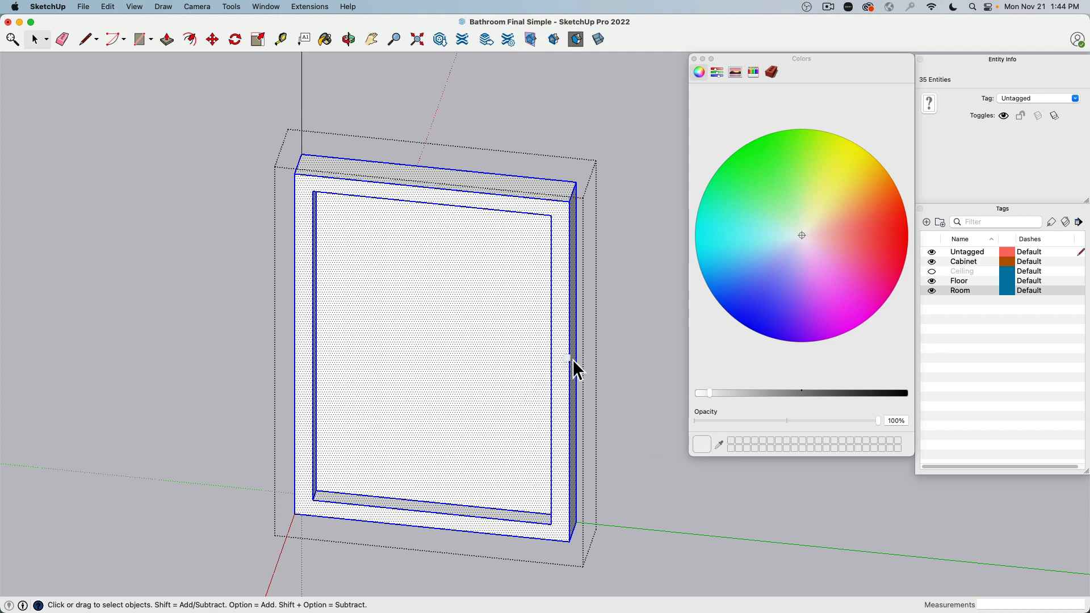
left_click(763, 310)
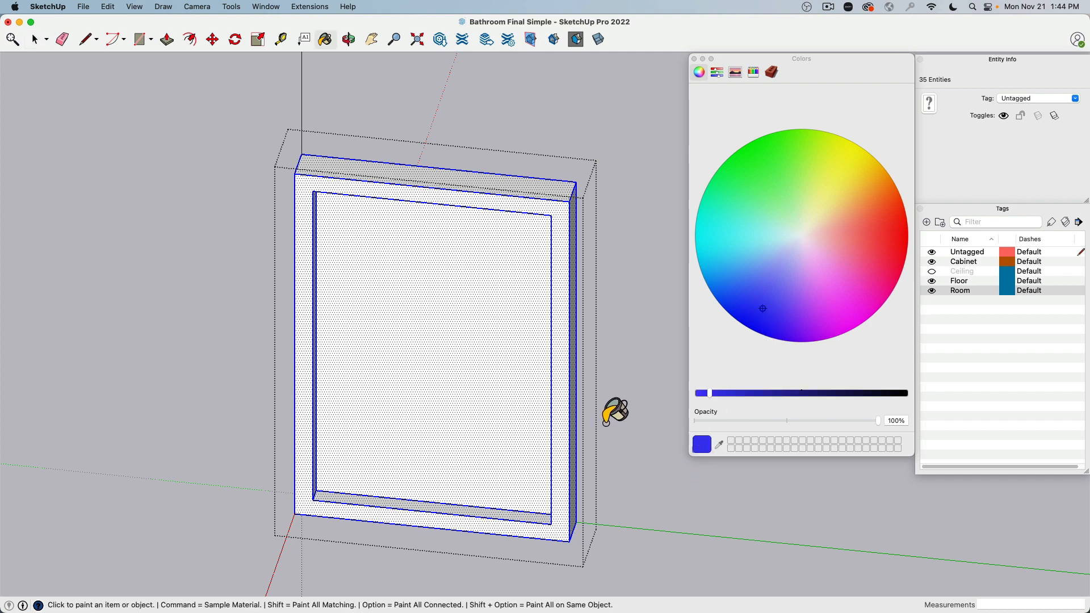
left_click(569, 392)
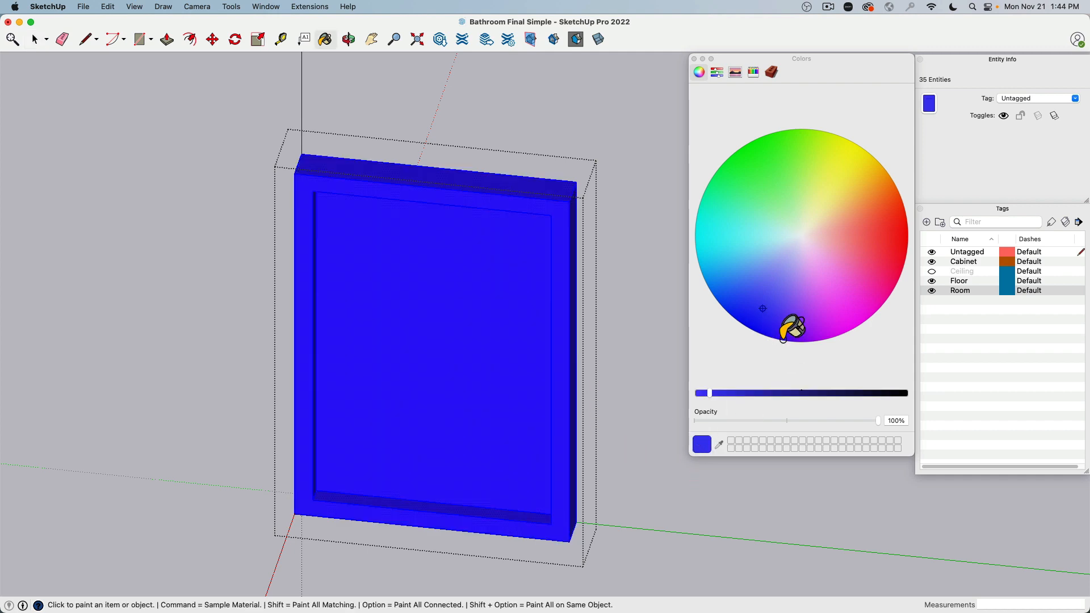
Repaint the frame's selected geometry with an off-white color from near the center of the color wheel
left_click(805, 235)
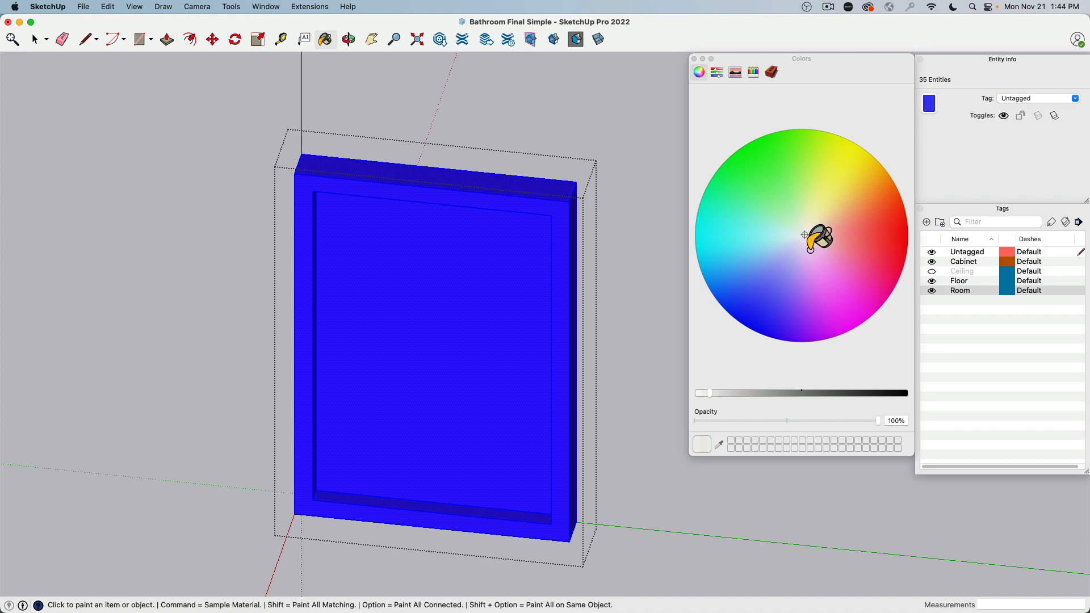
left_click(566, 317)
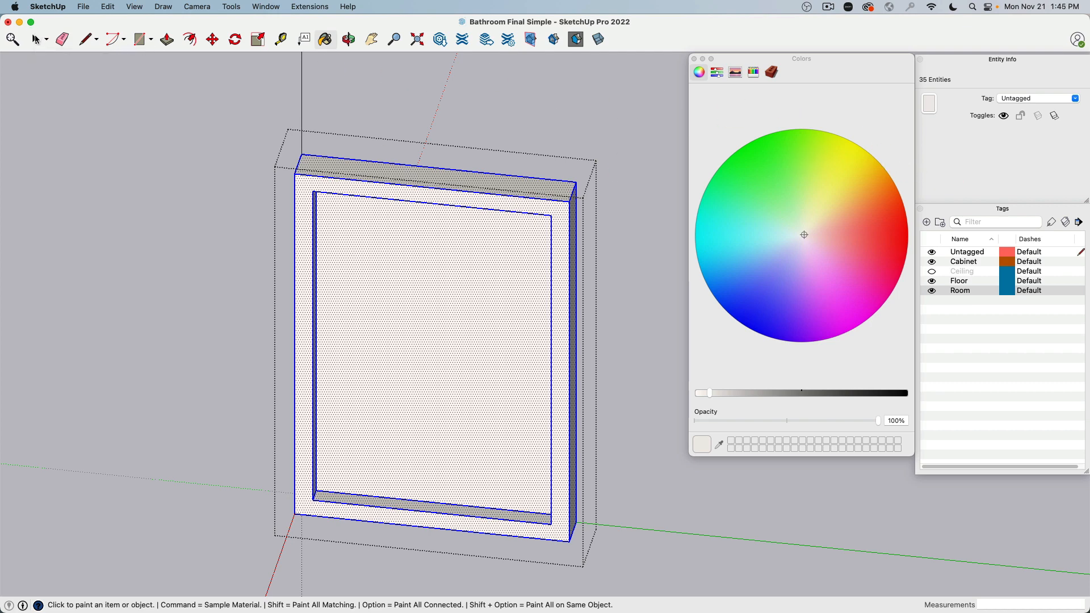
left_click(35, 39)
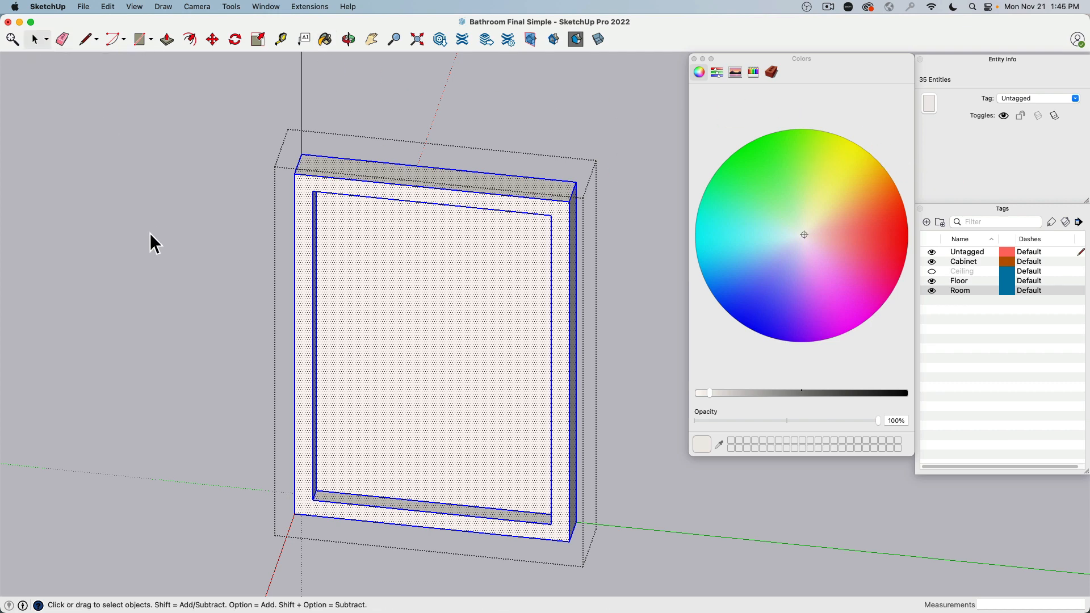
Remove the blue material from the colors in the model
left_click(774, 74)
left_click(801, 212)
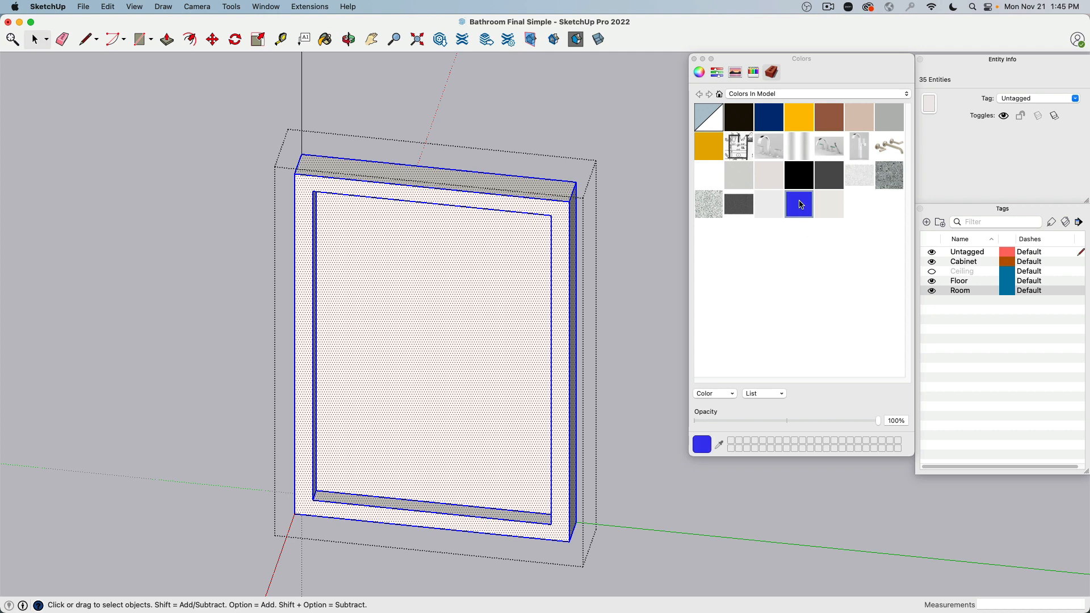
right_click(802, 200)
left_click(832, 209)
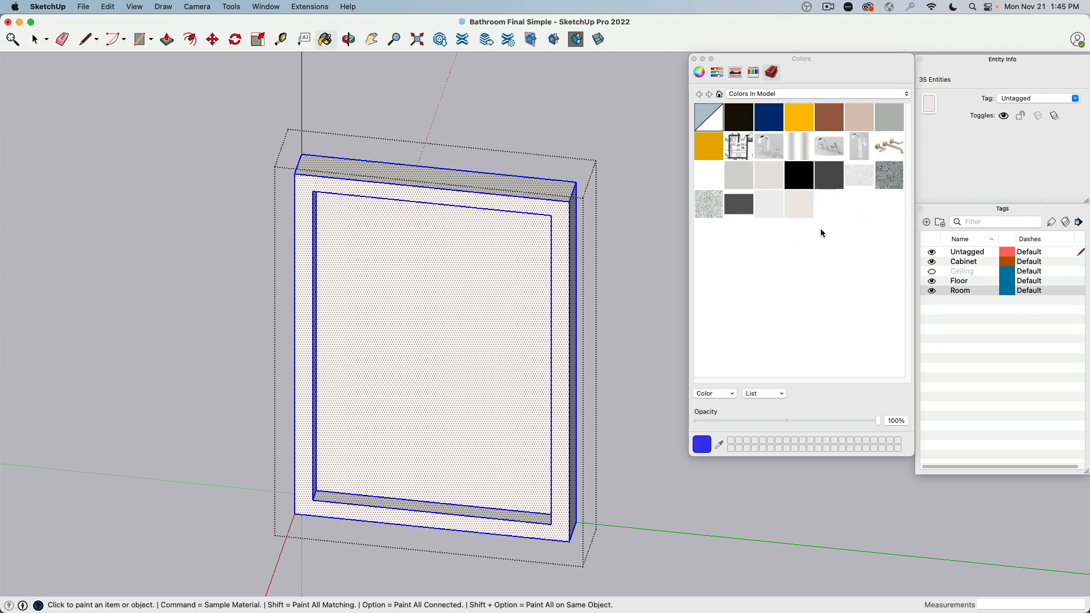
Rename the frame's off-white material as "Painted Wood White"
right_click(802, 208)
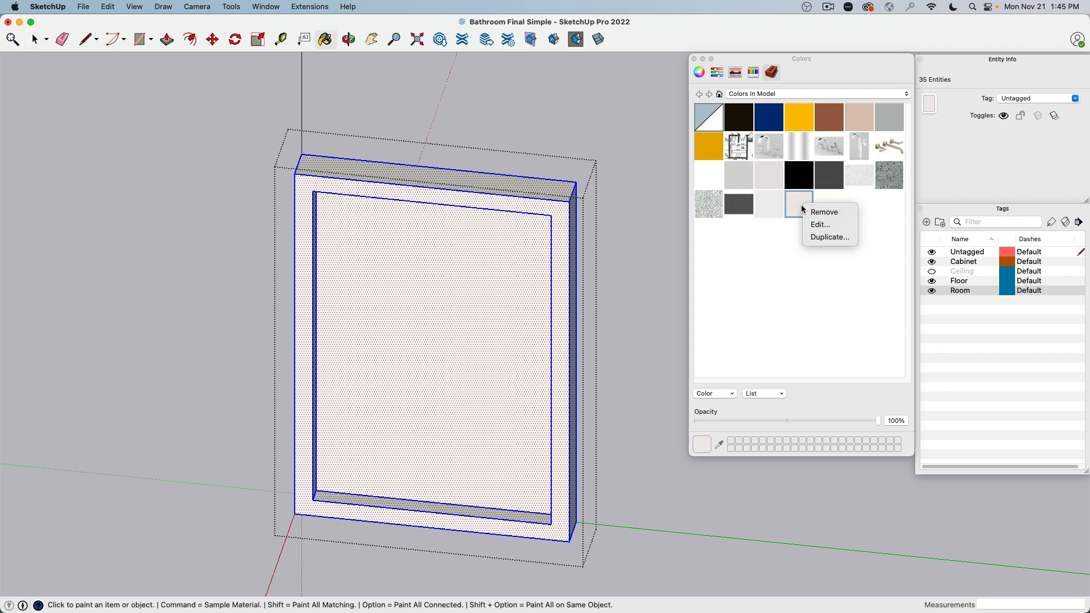
left_click(830, 226)
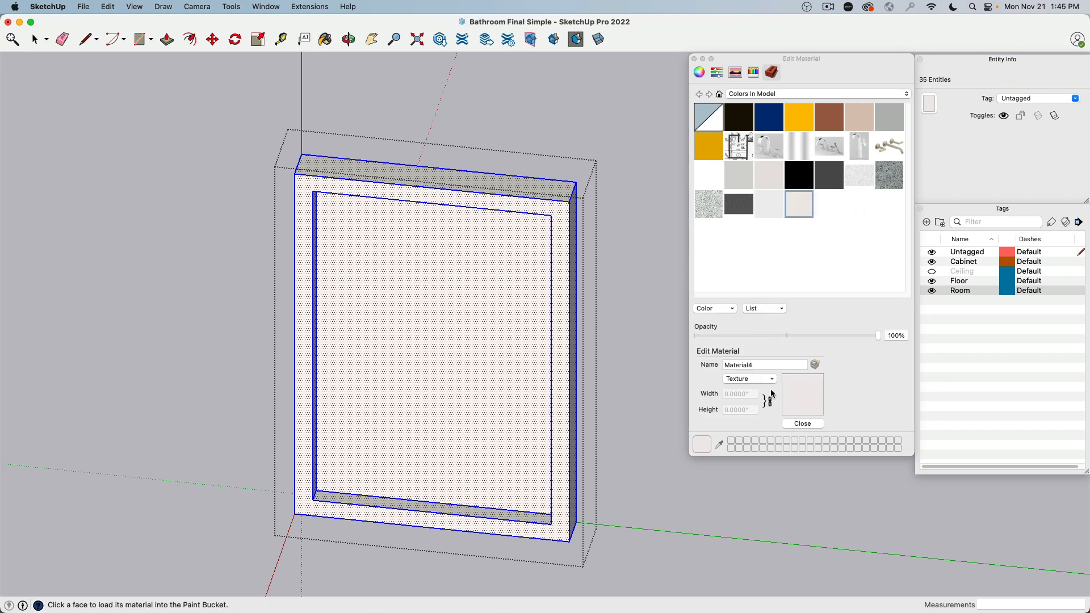
left_click(770, 366)
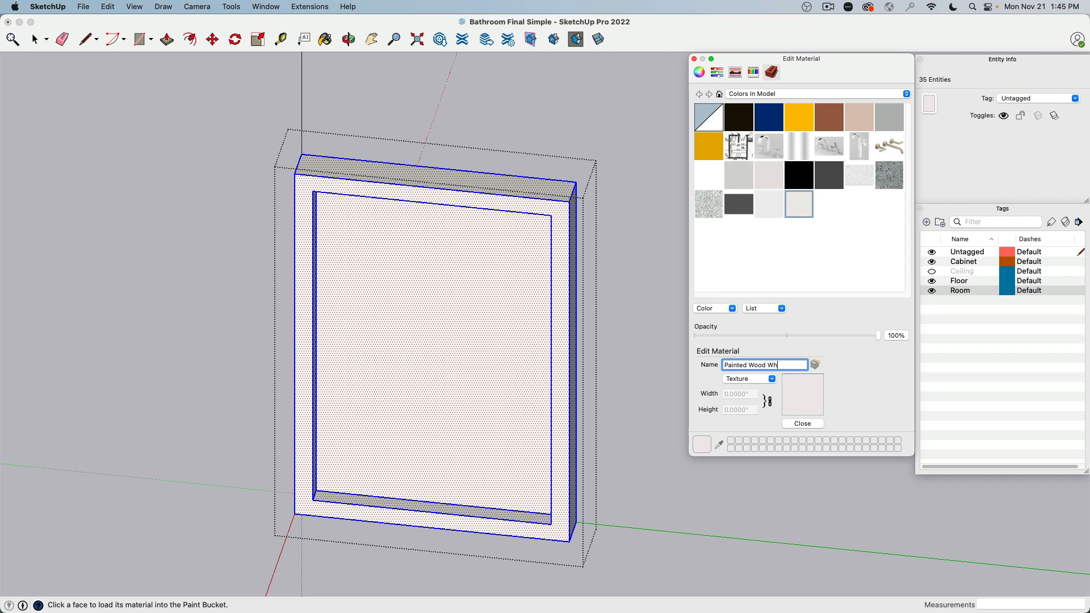
key("super+a")
left_click(573, 307)
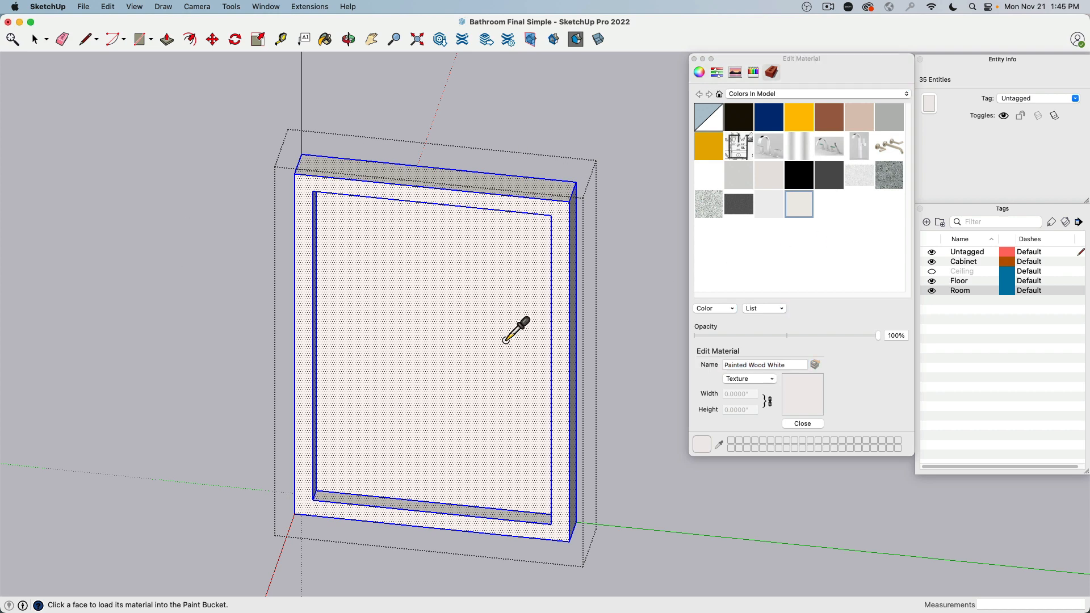
Select the frame's recessed inner face and create a new texture from Painting Texture.jpg, keeping the suggested name and size
left_click(35, 41)
left_click(433, 292)
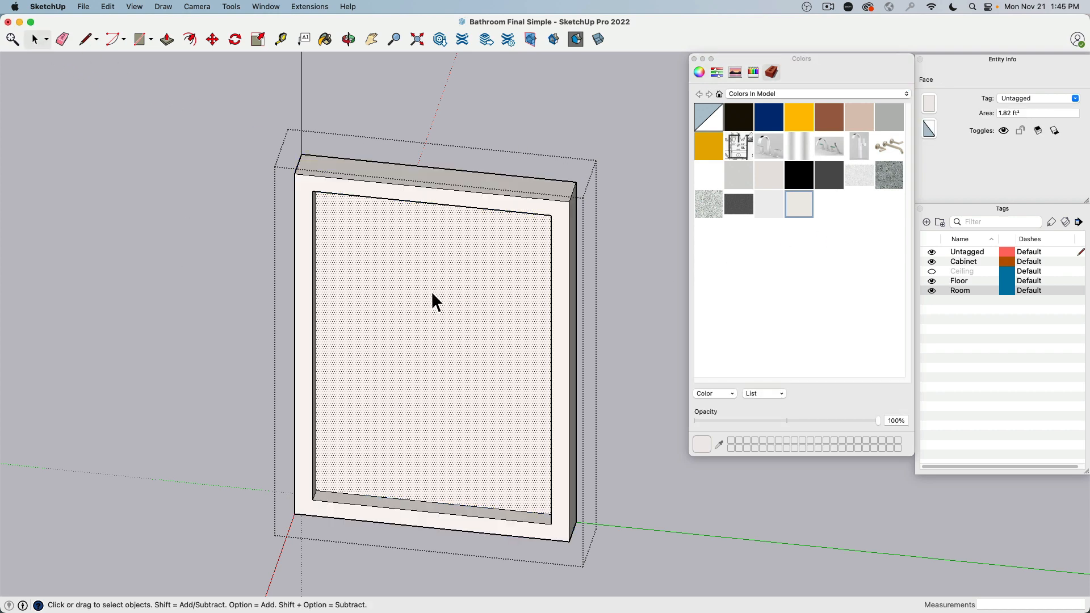
right_click(828, 212)
left_click(841, 209)
left_click(743, 237)
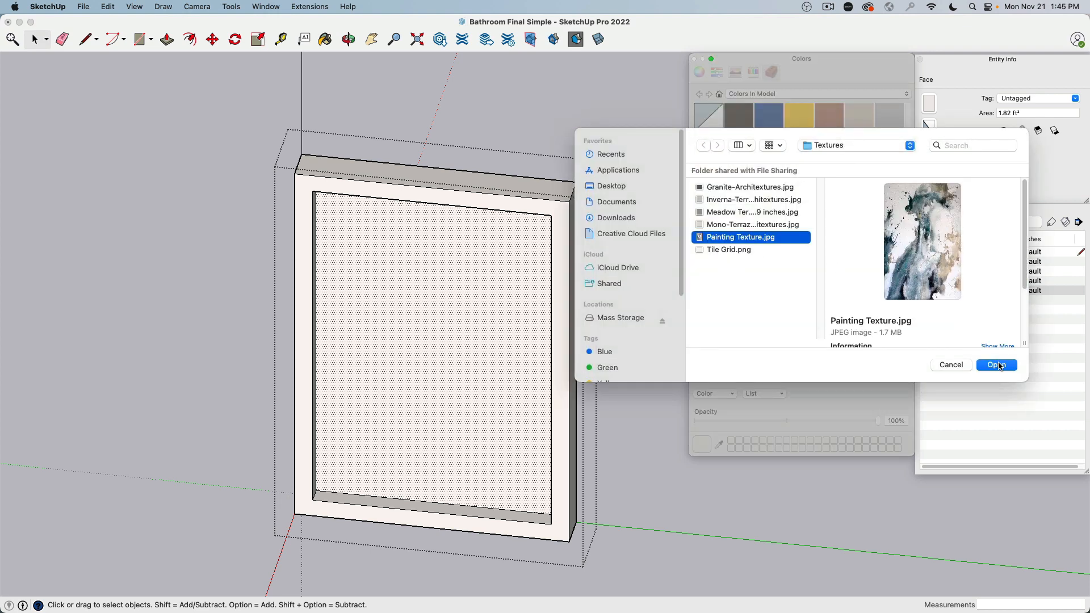
key("Return")
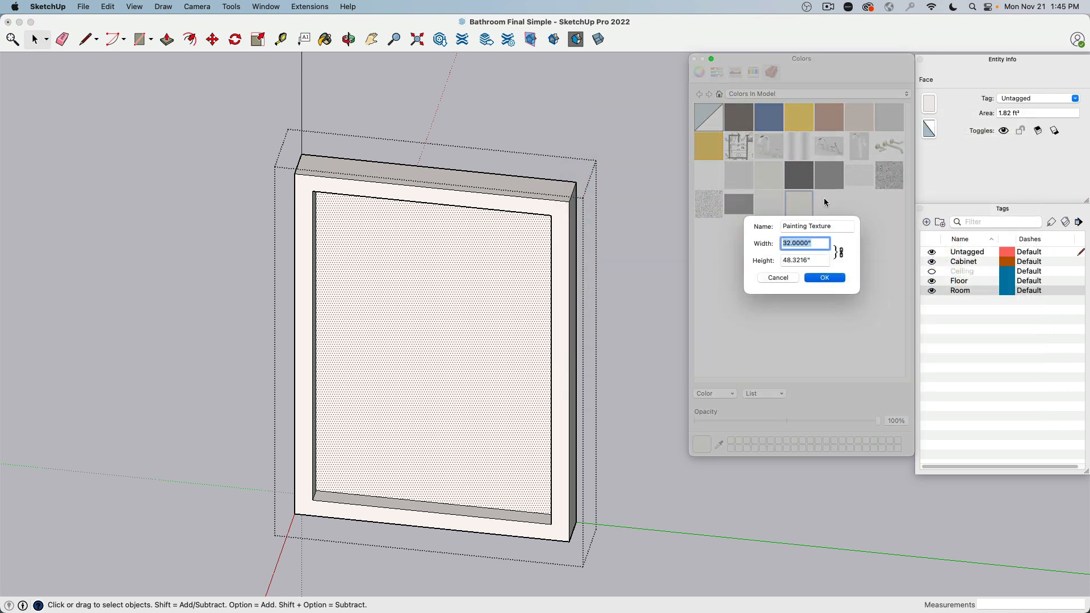
key("Return")
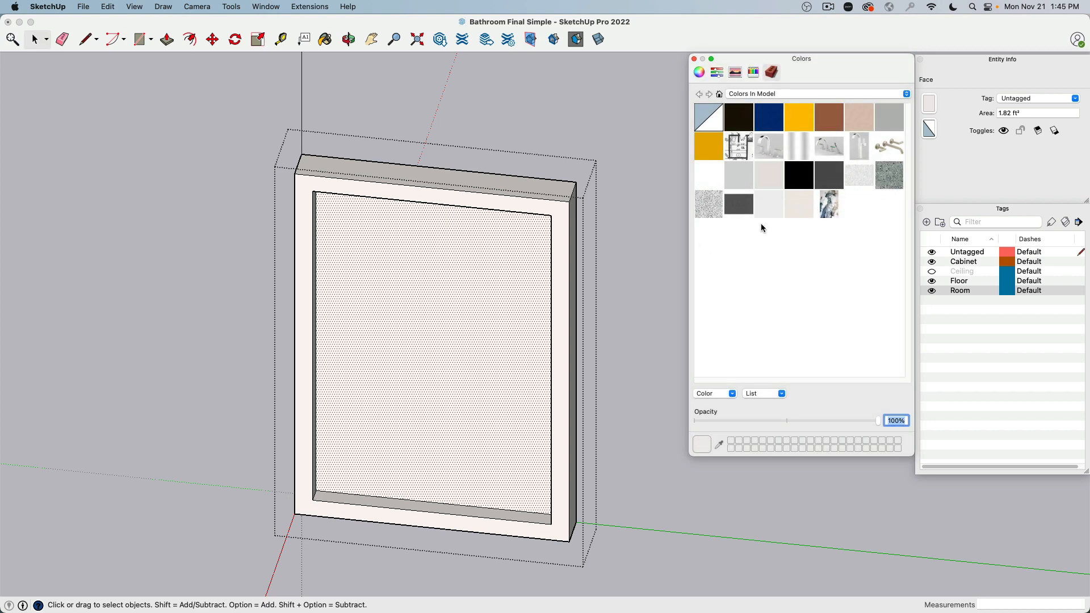
Apply the Painting Texture material to the frame's recessed inner face
left_click(828, 208)
left_click(472, 329)
mouse_move(589, 263)
middle_mouse_down()
mouse_move(562, 122)
mouse_move(353, 205)
middle_mouse_up()
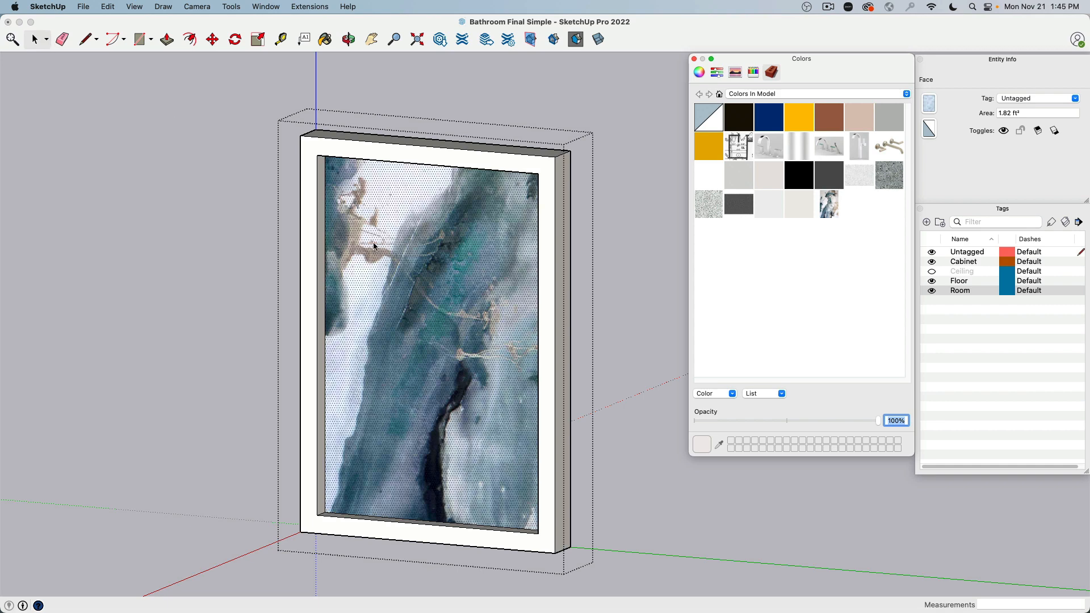
Start positioning the painting texture on the inner face and scale it down to roughly the frame's width
left_click(390, 345)
right_click(390, 340)
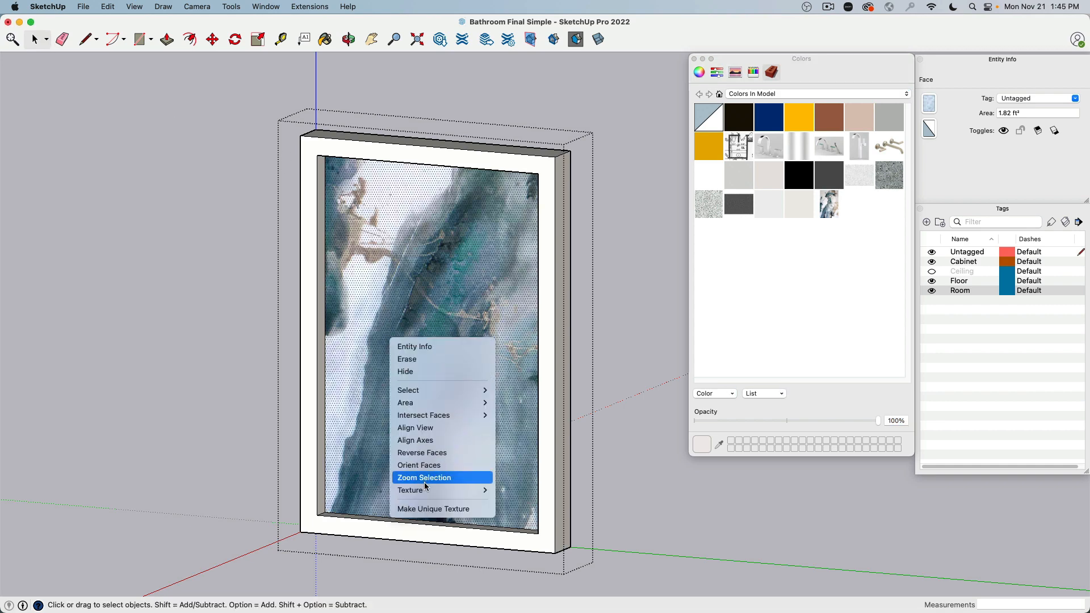
left_click(514, 490)
scroll(447, 304, "down", 5)
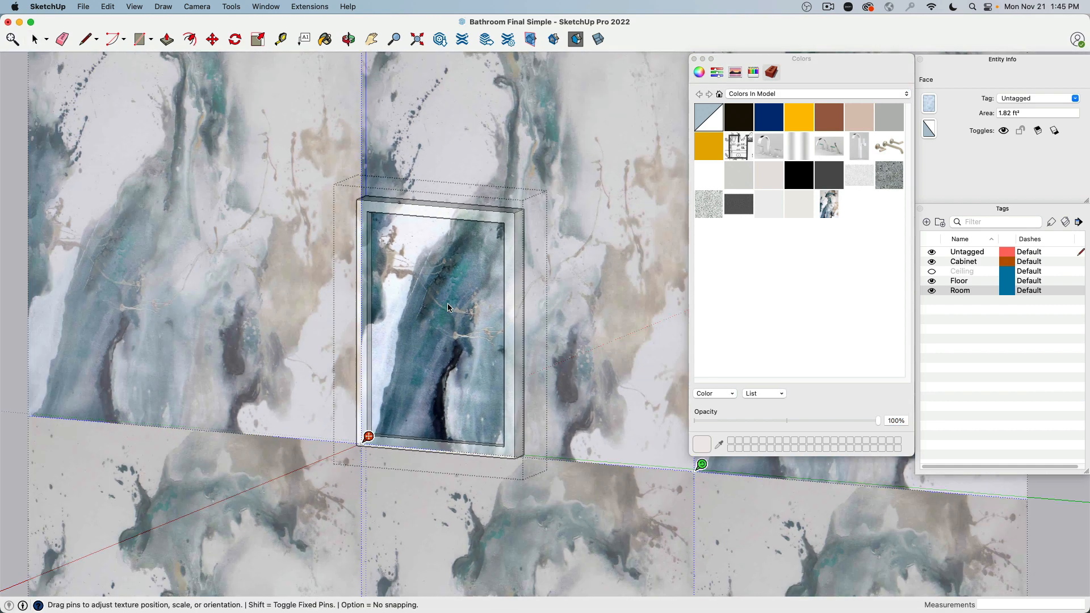
scroll(447, 302, "down", 5)
scroll(490, 226, "up", 5)
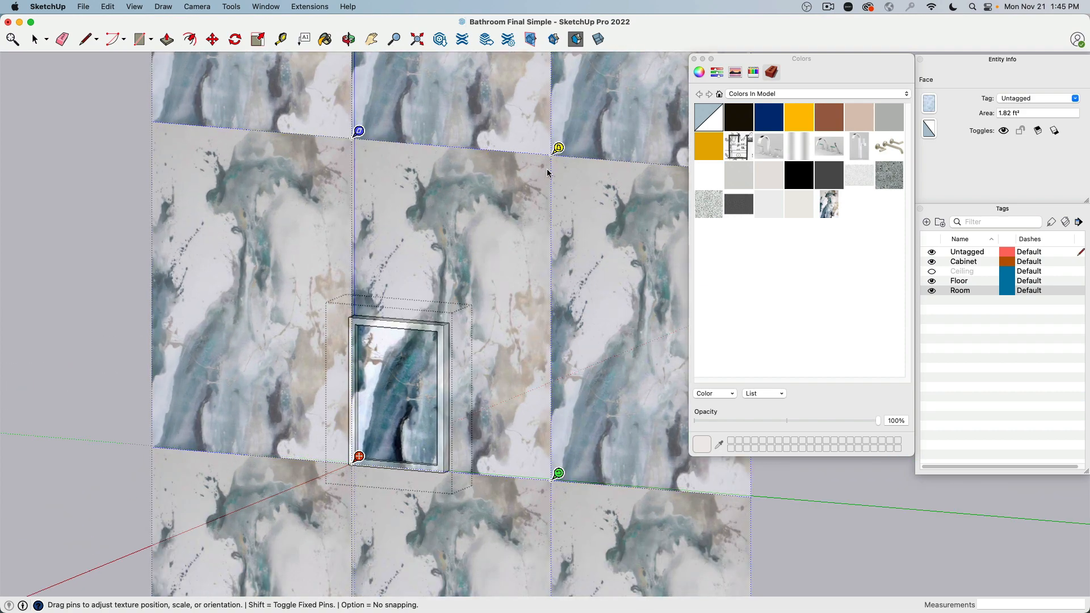
left_click_drag(553, 476, 436, 464)
middle_click_drag(436, 463, 507, 468)
Align the painting texture's origin with the inner face's lower-left corner, fit its width to the face, and close the frame group
scroll(337, 425, "up", 10)
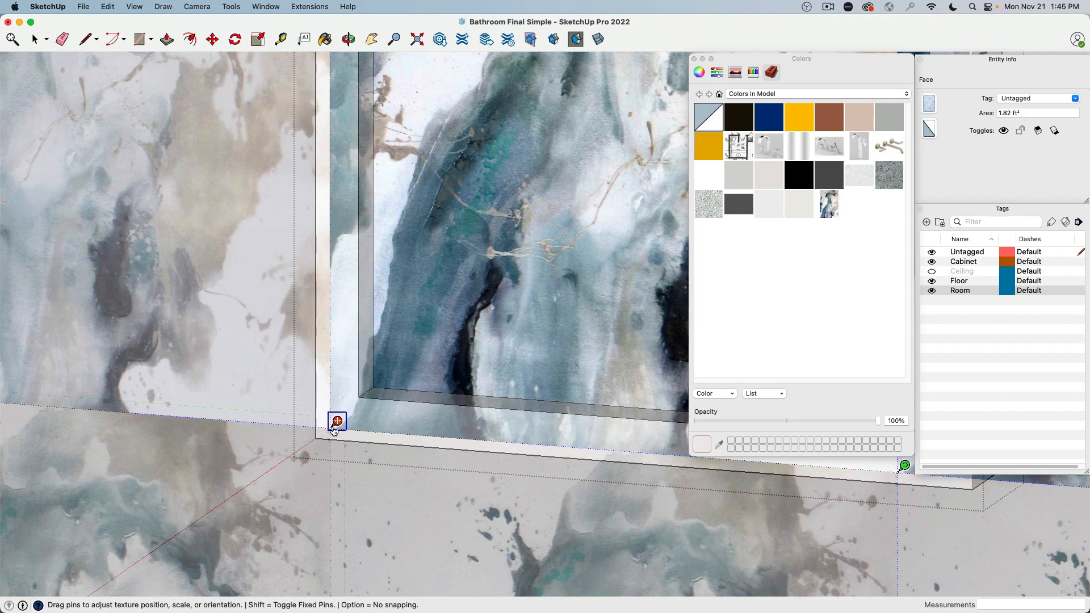
left_click_drag(335, 426, 377, 384)
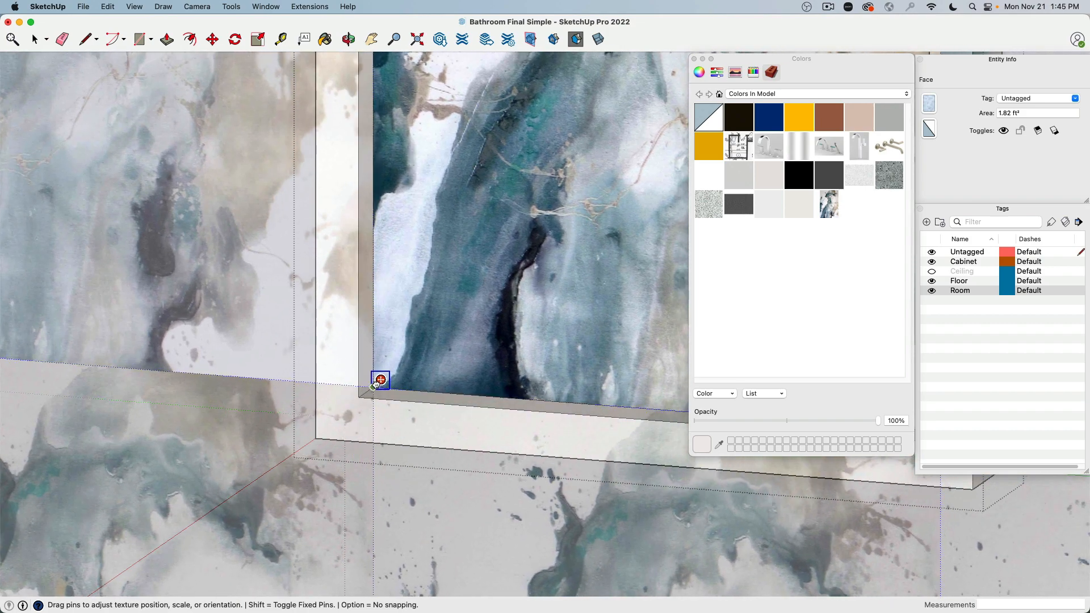
scroll(379, 387, "down", 10)
middle_click_drag(420, 385, 556, 381)
scroll(532, 398, "up", 10)
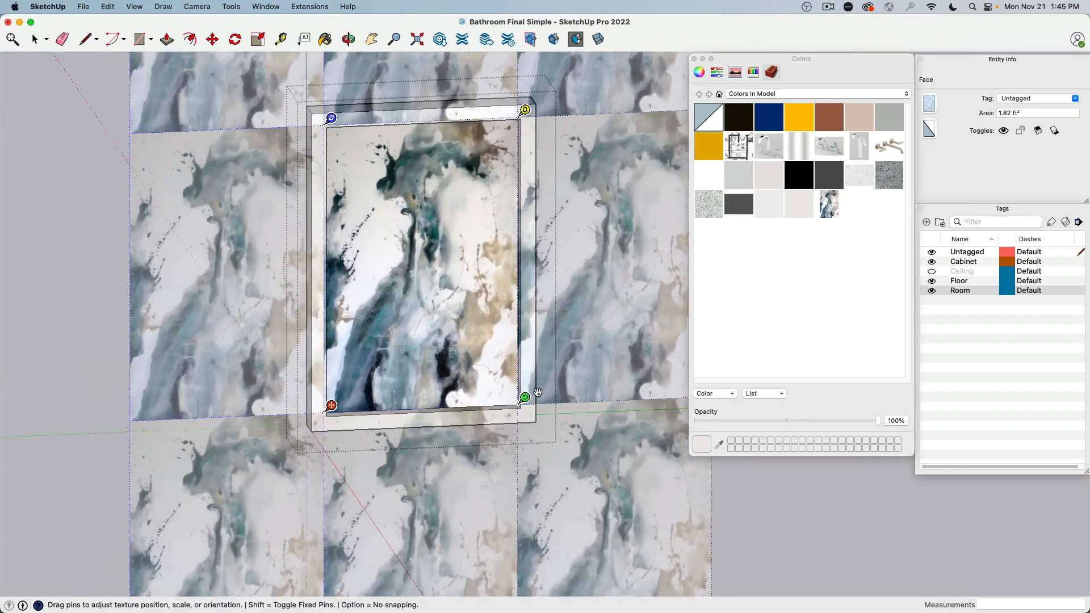
scroll(533, 400, "up", 5)
left_click_drag(476, 418, 480, 418)
scroll(481, 418, "down", 15)
middle_click_drag(436, 310, 260, 238)
left_click(37, 40)
left_click(92, 140)
Unhide all hidden objects to bring back the rest of the bathroom around the frame
left_click(108, 6)
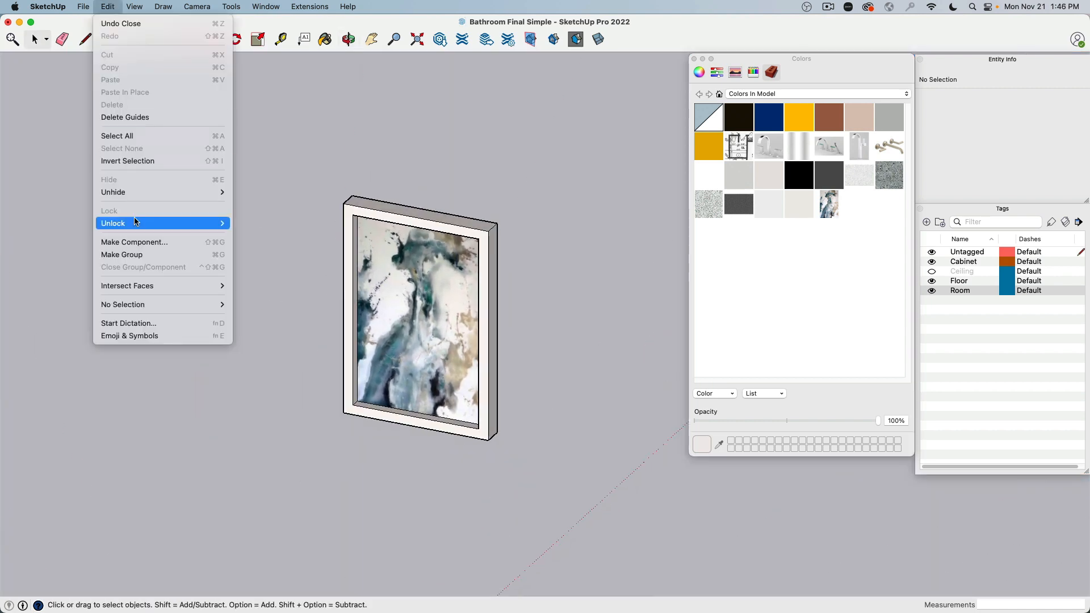
mouse_move(145, 192)
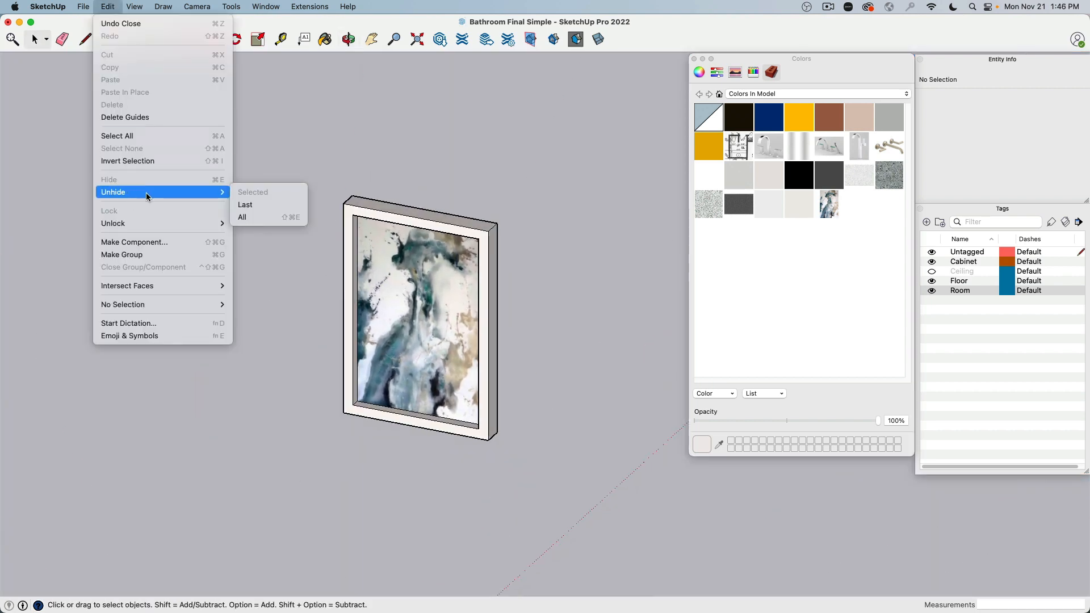
left_click(265, 217)
middle_click_drag(267, 217, 317, 384)
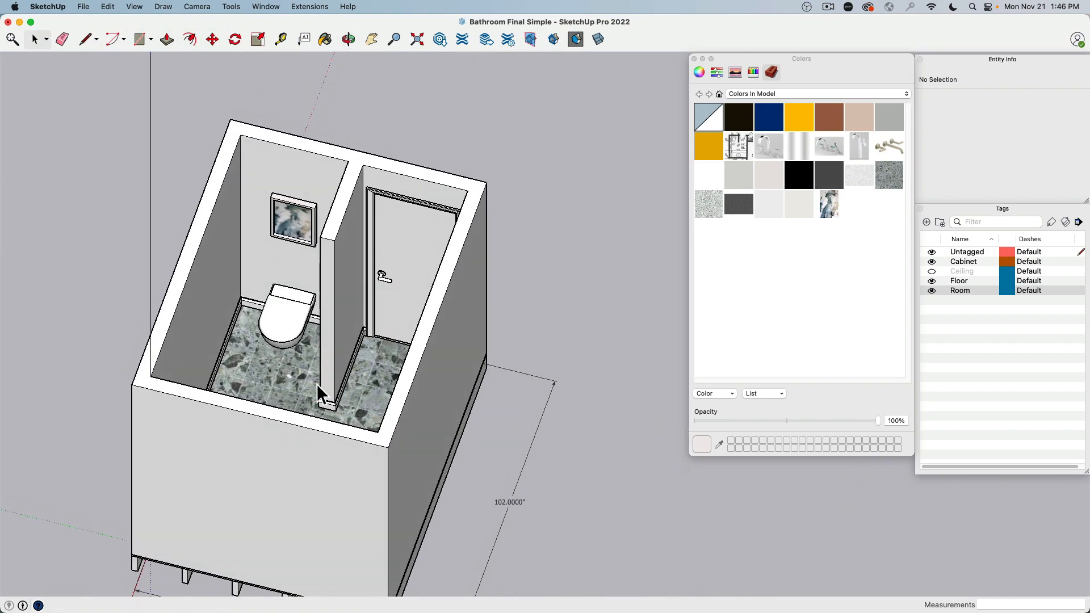
Apply the light off-white trim color to all faces of the door trim group
scroll(347, 421, "up", 5)
scroll(318, 427, "up", 3)
left_click(295, 432)
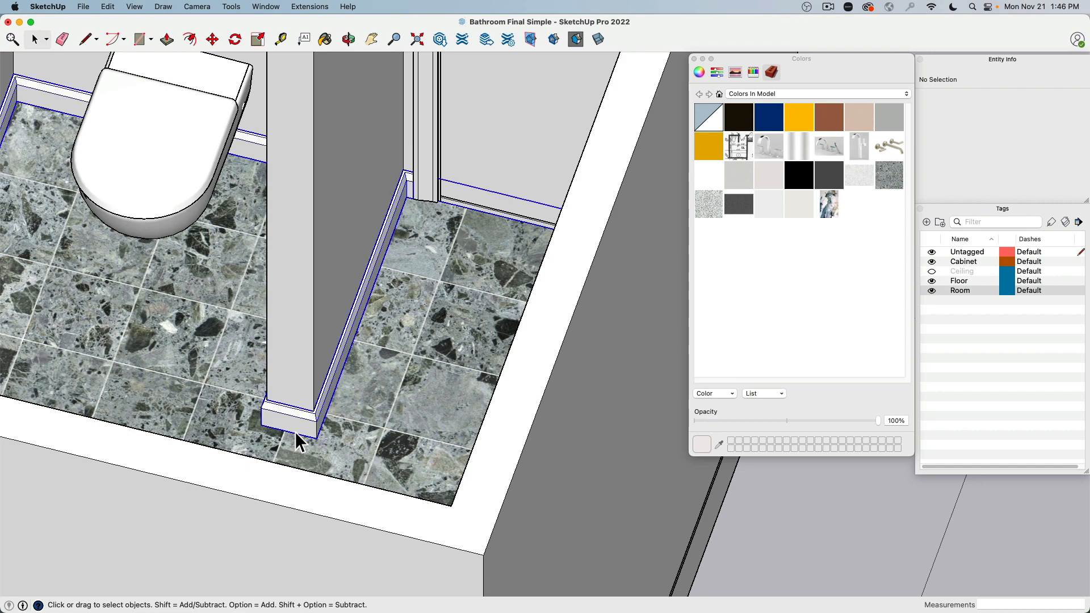
middle_click_drag(377, 274, 375, 511)
middle_click_drag(390, 166, 385, 275, "shift")
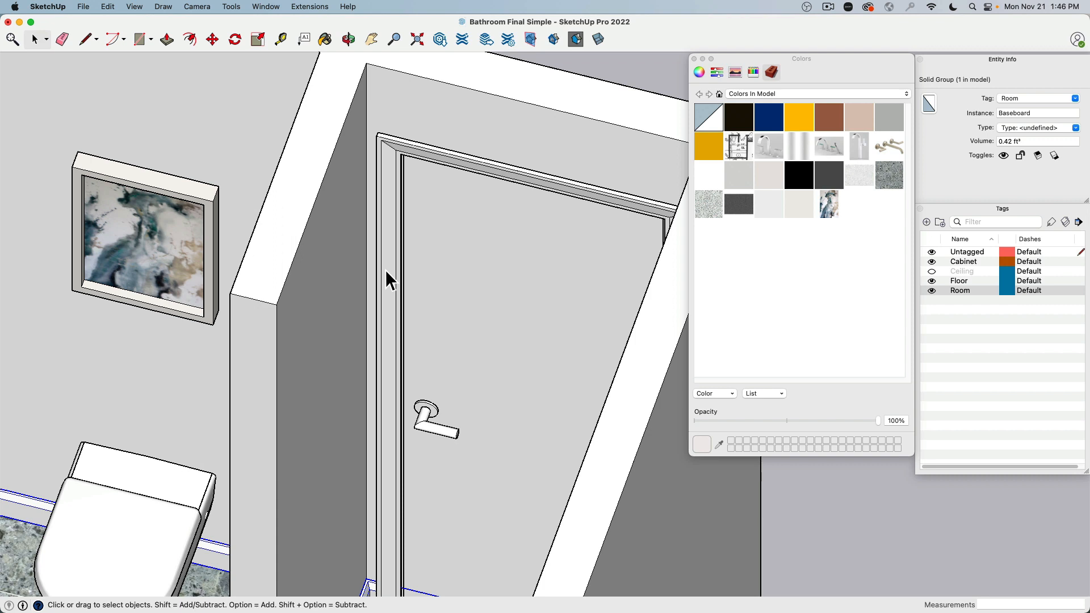
left_click(391, 279)
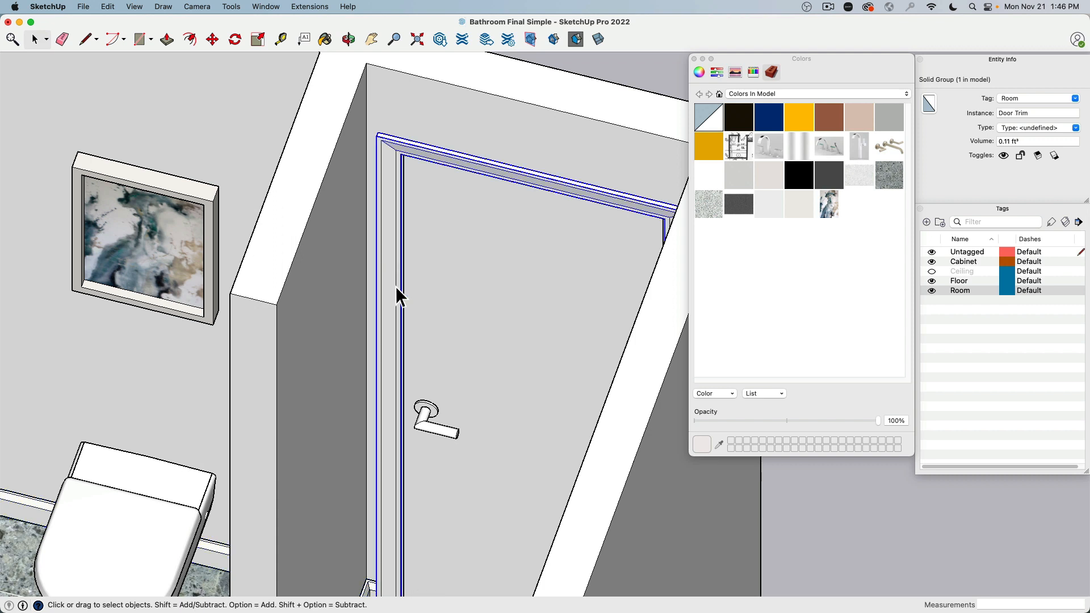
triple_click(389, 237)
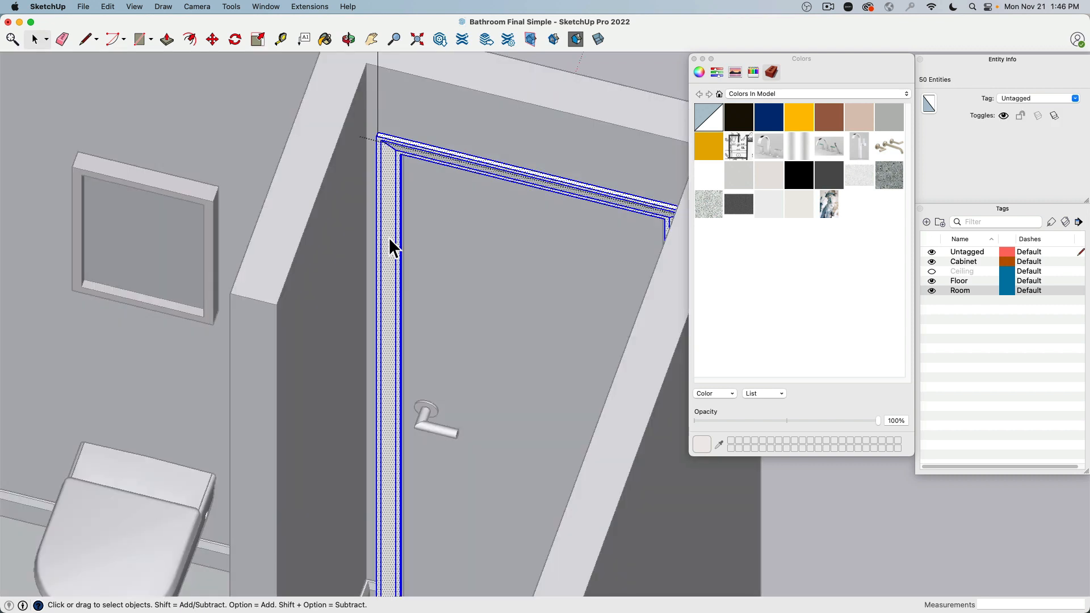
scroll(409, 241, "down", 5)
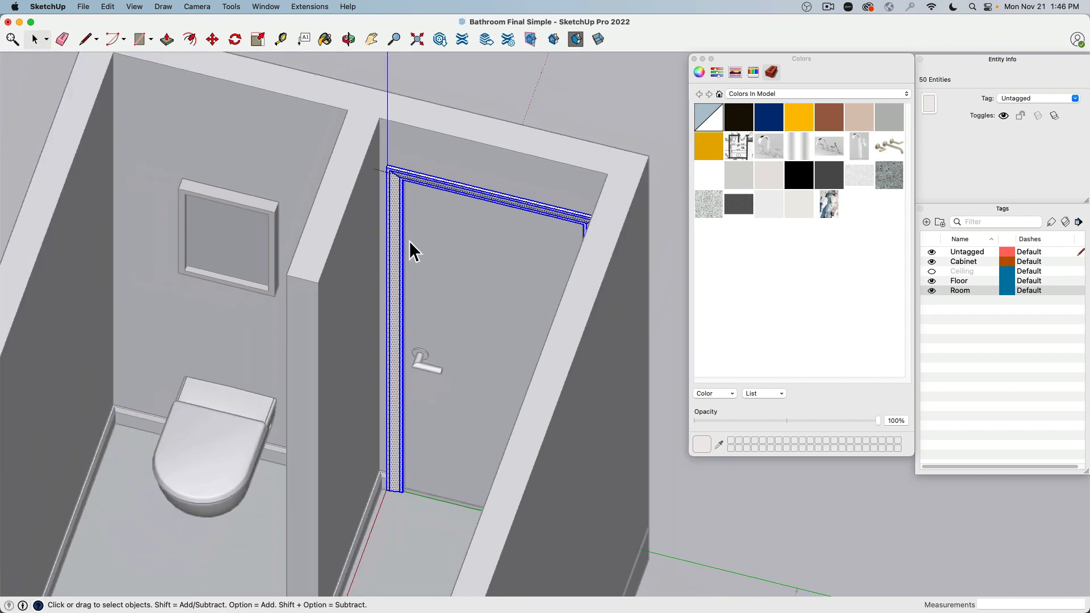
left_click(94, 214)
Apply the light off-white trim color to all faces of the baseboard group
scroll(253, 364, "up", 8)
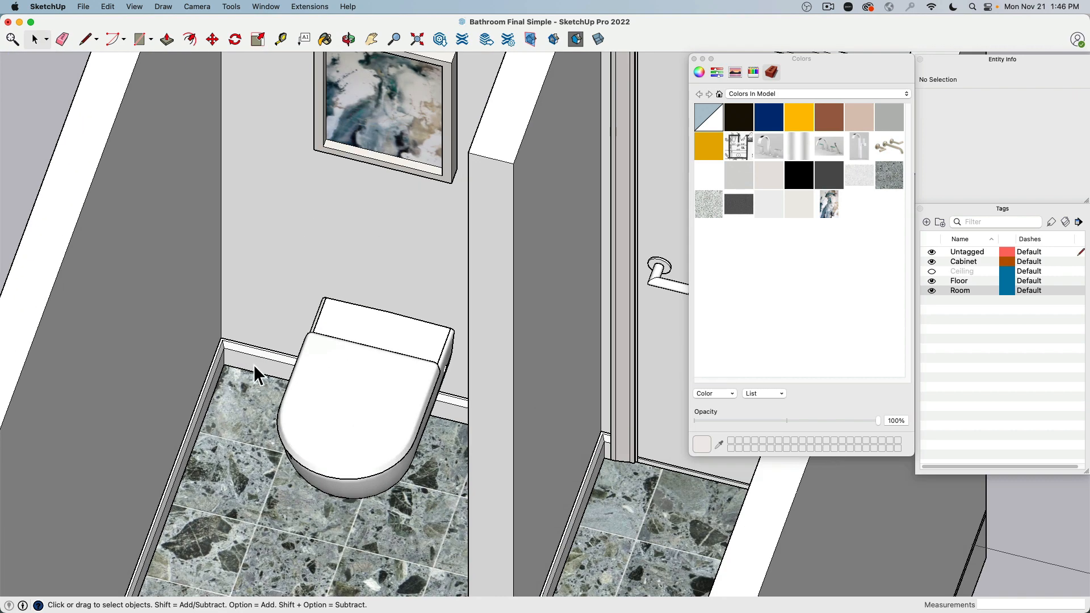
triple_click(253, 367)
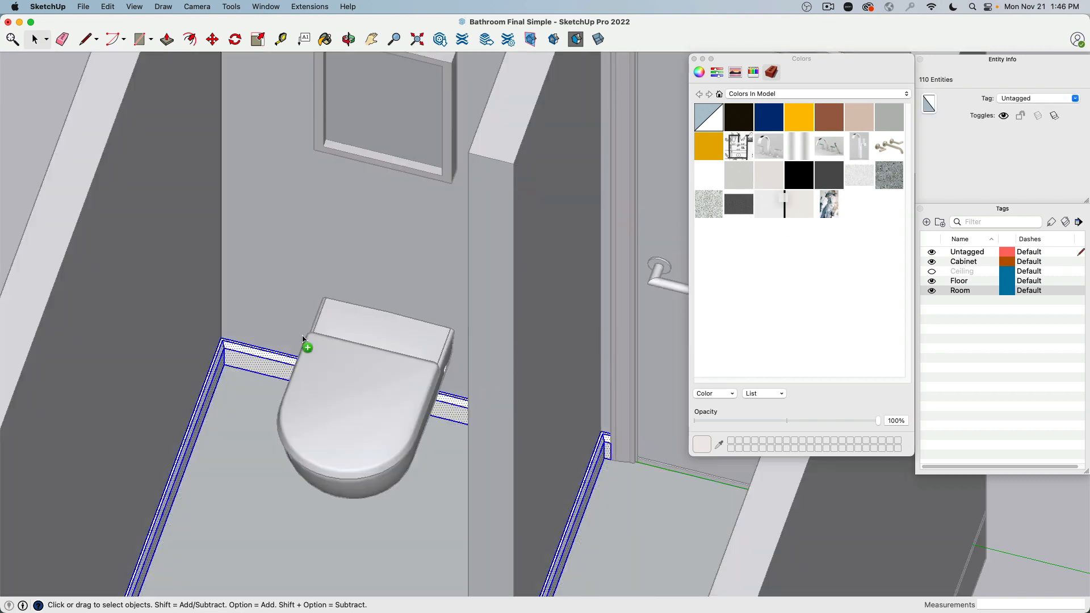
scroll(204, 357, "down", 6)
left_click(73, 233)
Paint the door's room-side face with the light off-white trim color and close its group
middle_click_drag(73, 233, 382, 332)
scroll(513, 270, "up", 5)
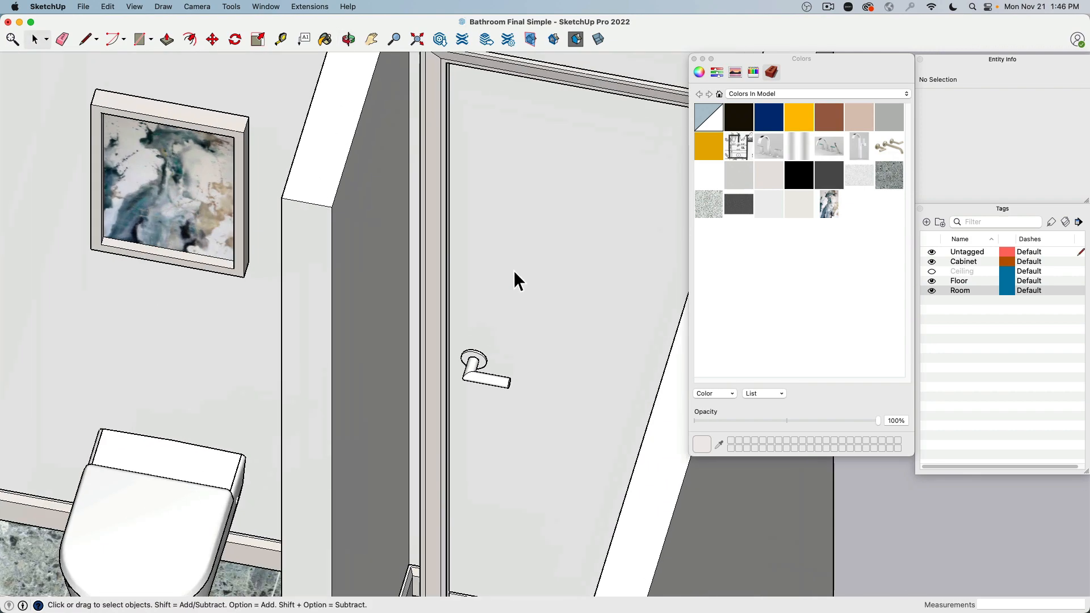
double_click(515, 270)
left_click(516, 270)
triple_click(584, 212)
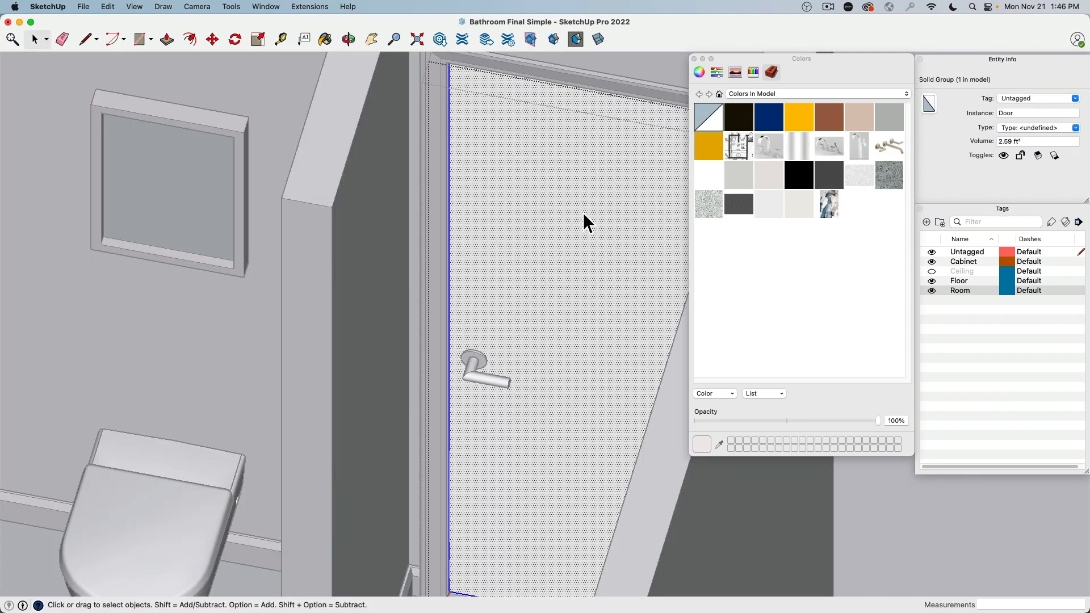
left_click(611, 210)
scroll(608, 257, "down", 5)
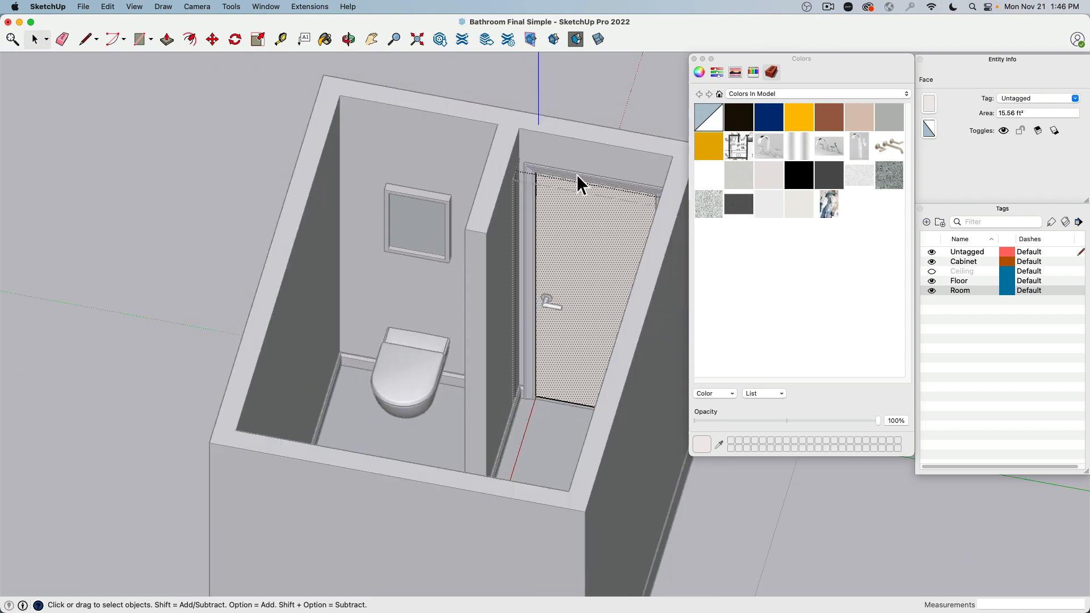
double_click(593, 85)
Apply the off-white trim color to all faces of the narrow strip beside the door, working from outside the room
middle_click_drag(458, 363, 194, 277)
scroll(544, 346, "up", 5)
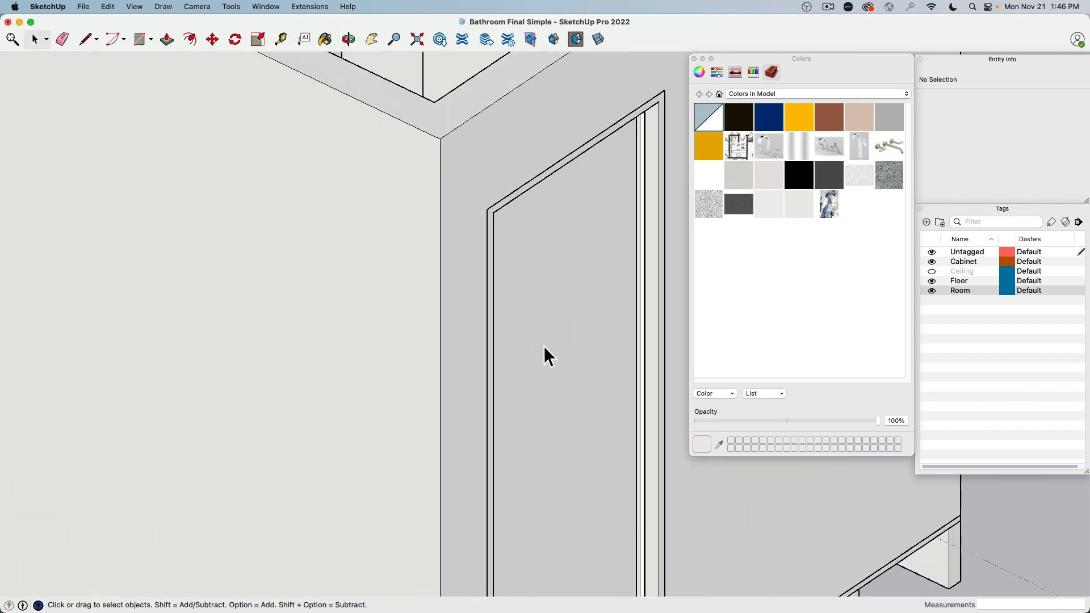
middle_click_drag(544, 345, 523, 333)
scroll(506, 492, "up", 6)
scroll(467, 345, "up", 2)
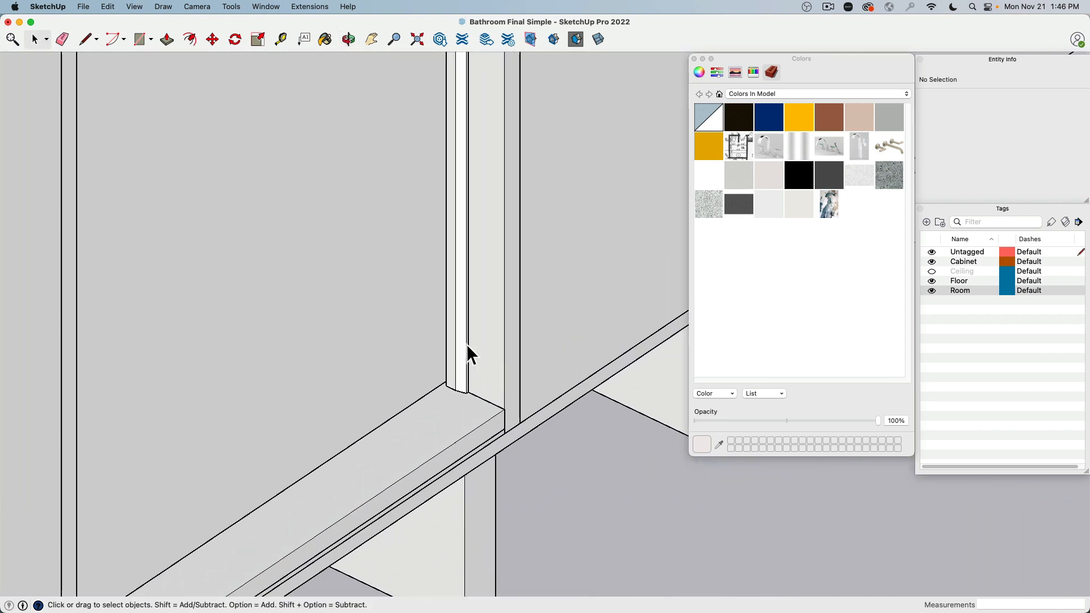
double_click(467, 344)
left_click(466, 345)
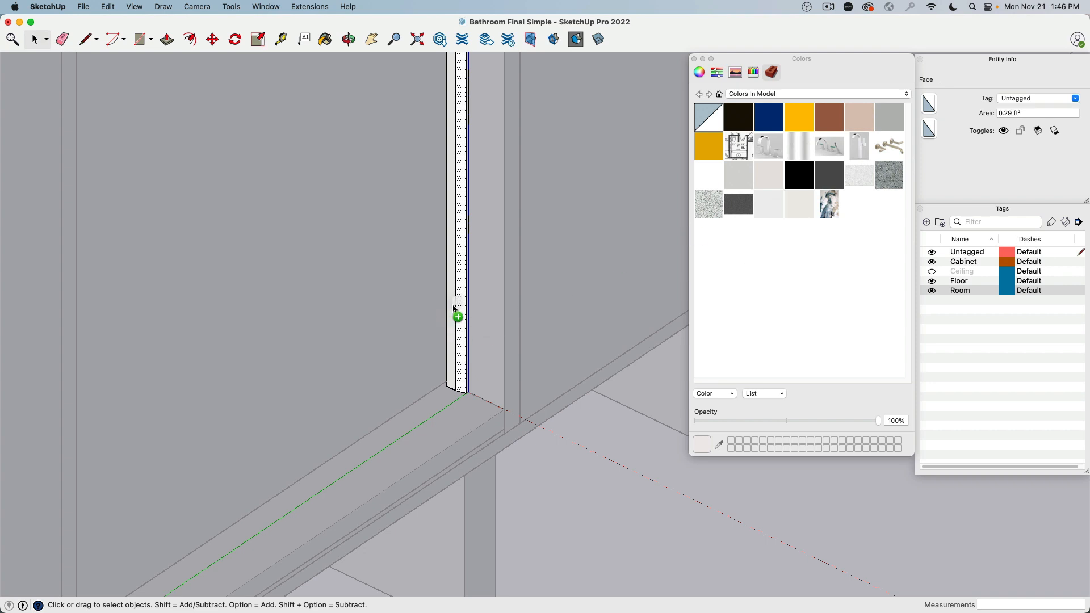
triple_click(461, 271)
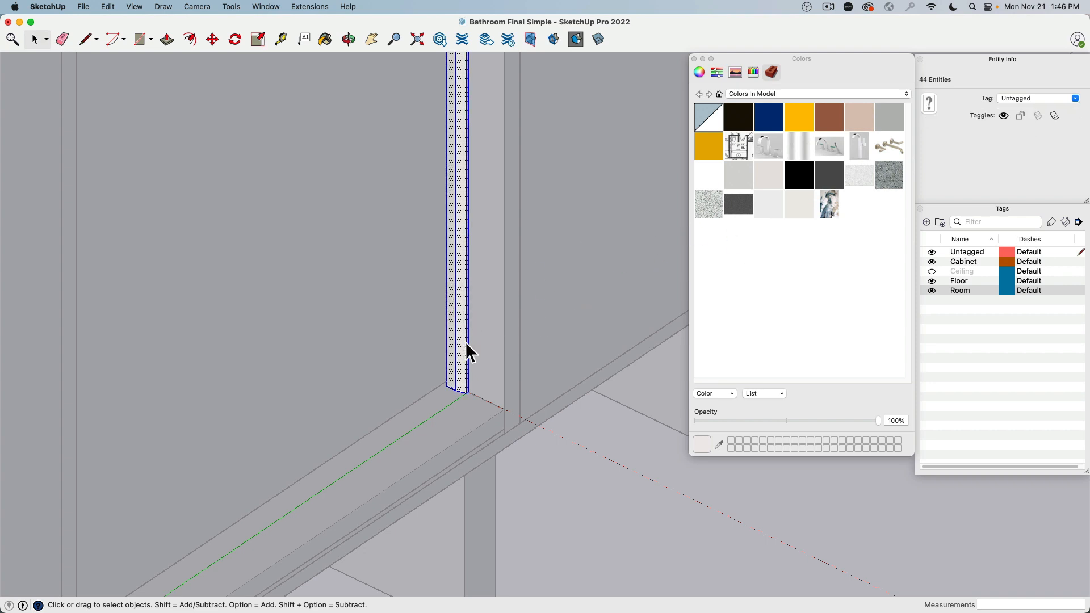
left_click(553, 503)
Examine the painted door area, the vanity wall and the cylindrical light beside the mirror
scroll(558, 494, "down", 5)
middle_click_drag(562, 489, 330, 408)
middle_click_drag(518, 305, 271, 343)
middle_click_drag(417, 344, 247, 244)
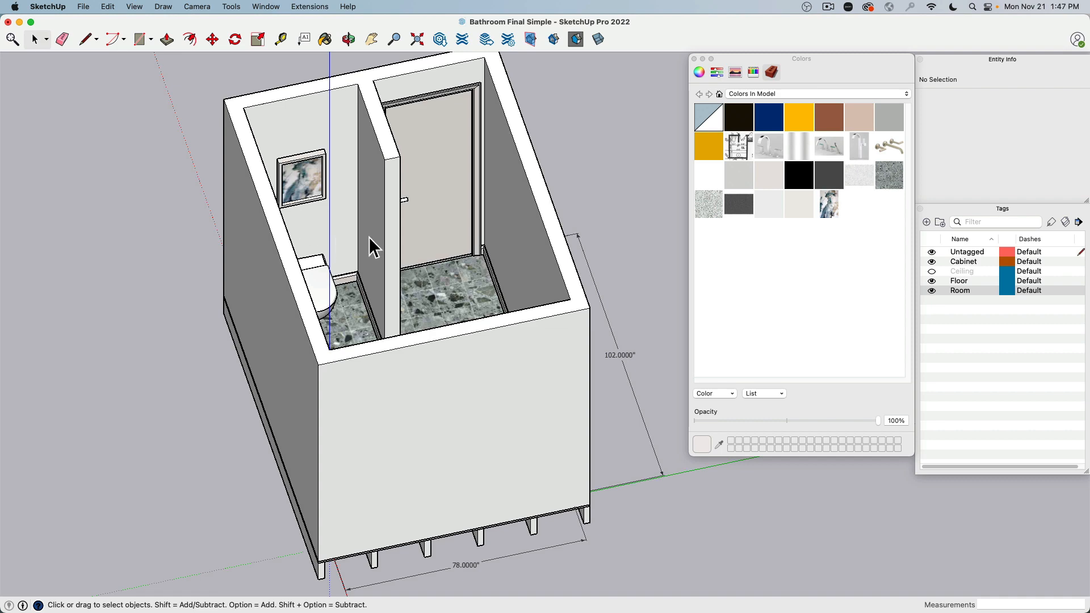
middle_click_drag(390, 246, 568, 159)
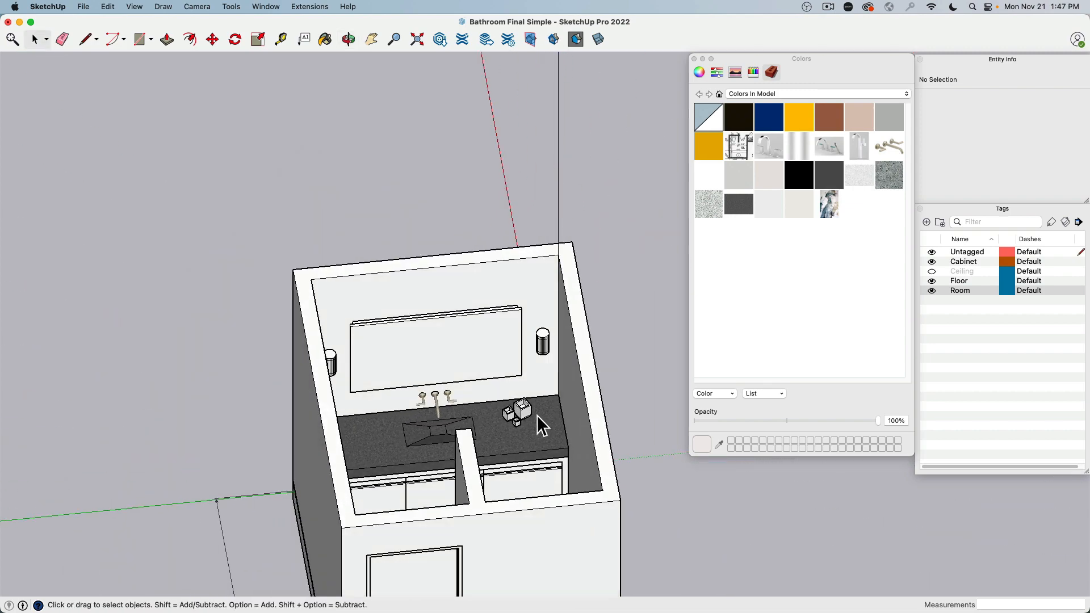
scroll(542, 425, "down", 3)
scroll(544, 392, "up", 12)
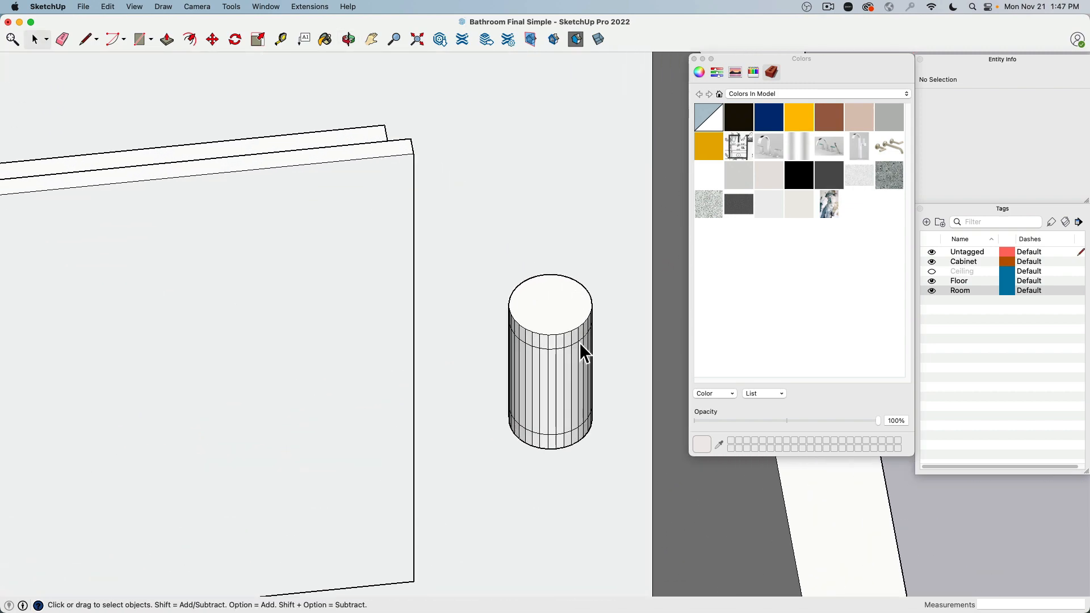
middle_click_drag(584, 353, 571, 334)
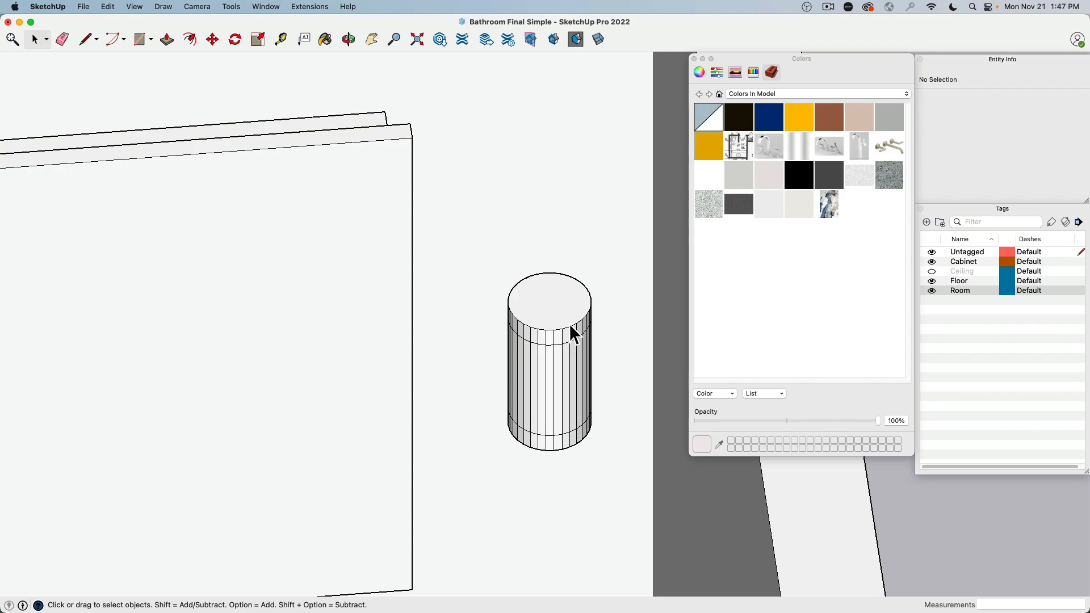
scroll(569, 324, "down", 3)
middle_click_drag(451, 326, 502, 291, "shift")
key("space")
scroll(390, 291, "down", 4)
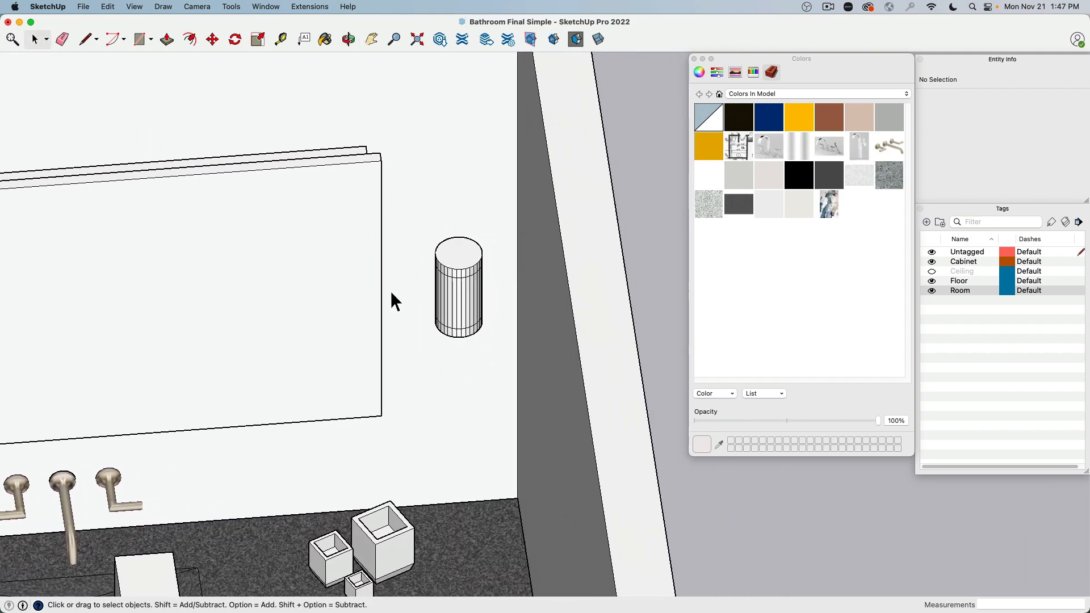
Isolate the two cylindrical wall lights by selecting both, inverting the selection and hiding everything else
scroll(445, 297, "up", 5)
left_click(441, 307)
scroll(436, 306, "down", 5)
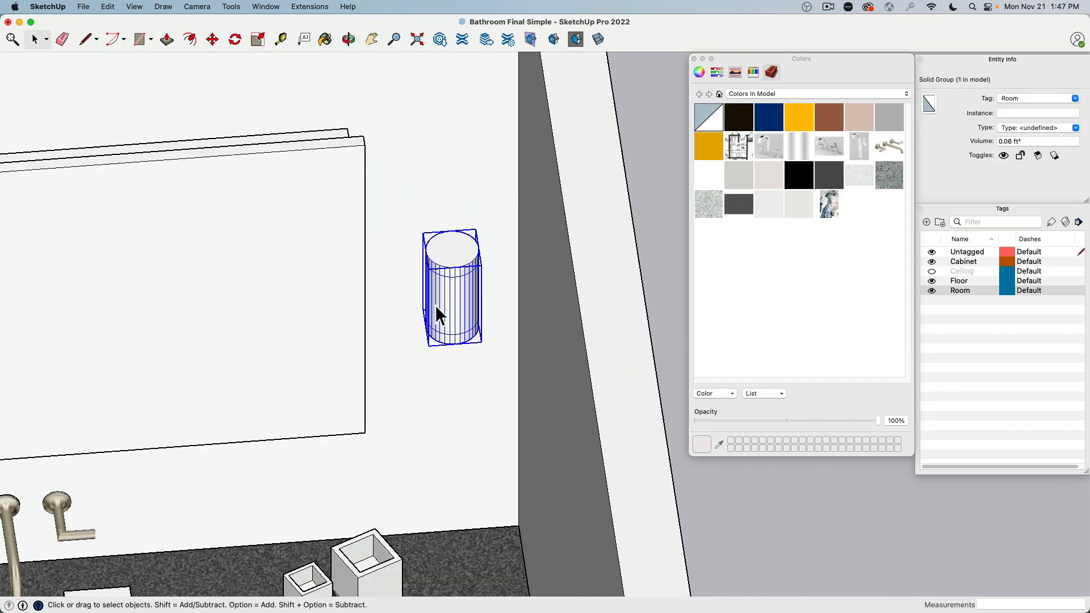
middle_click_drag(435, 305, 440, 426)
left_click(192, 267, "shift")
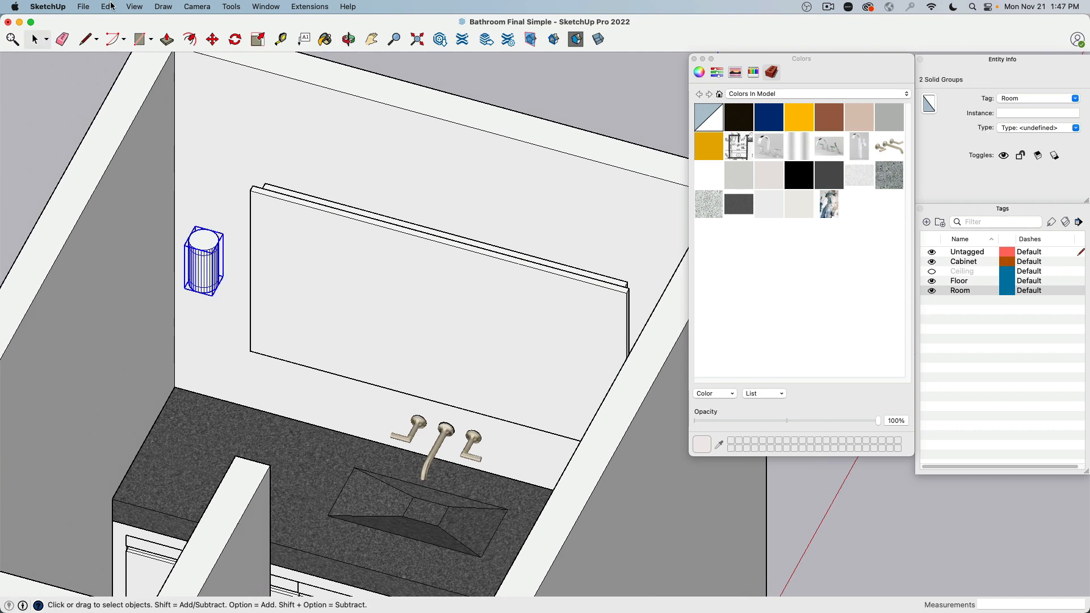
left_click(135, 7)
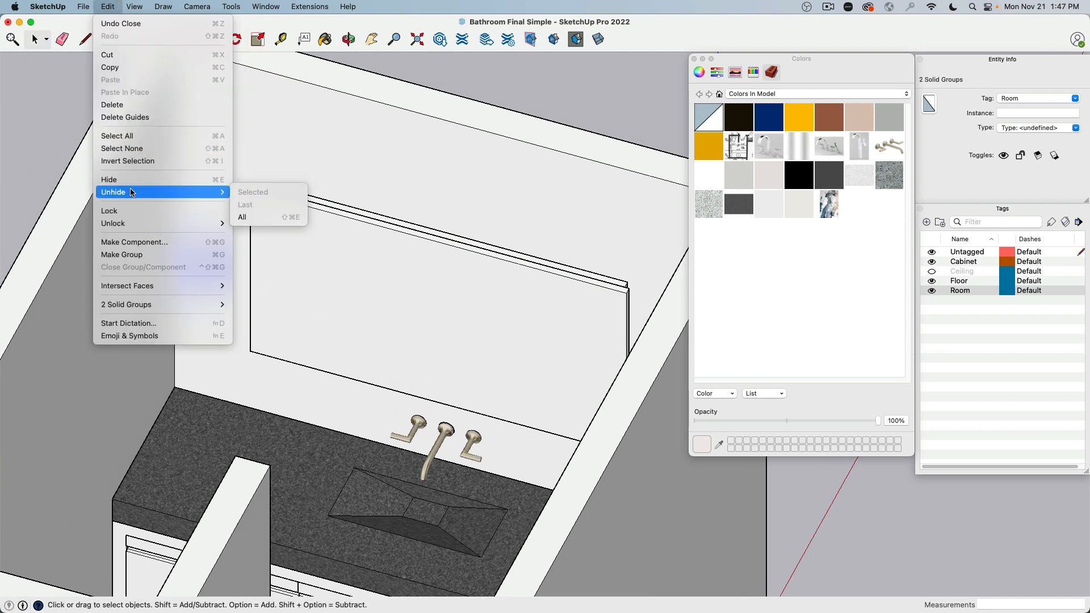
left_click(128, 160)
left_click(121, 9)
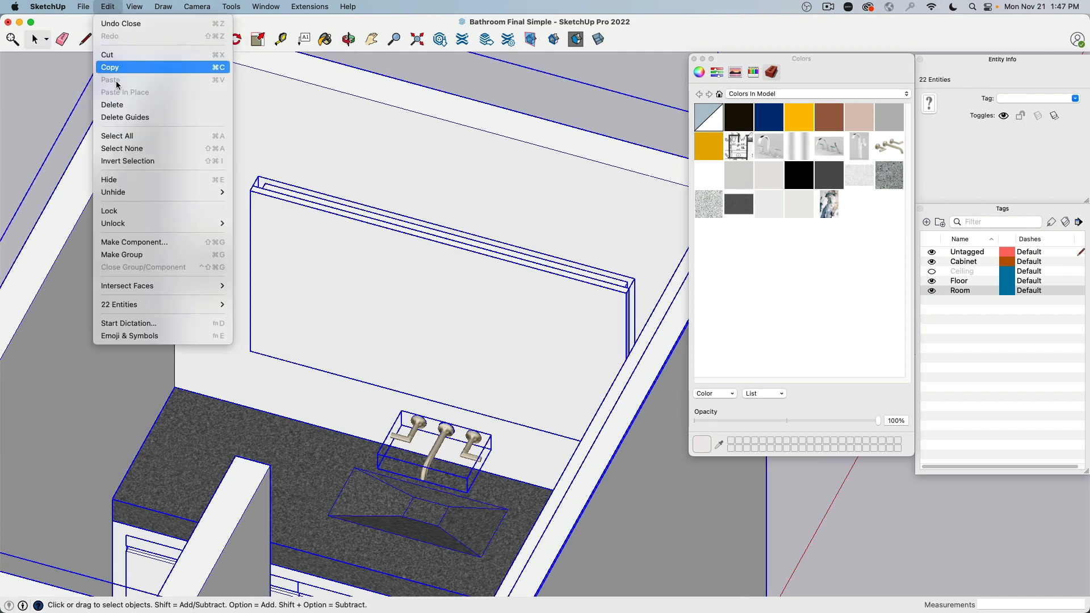
left_click(128, 179)
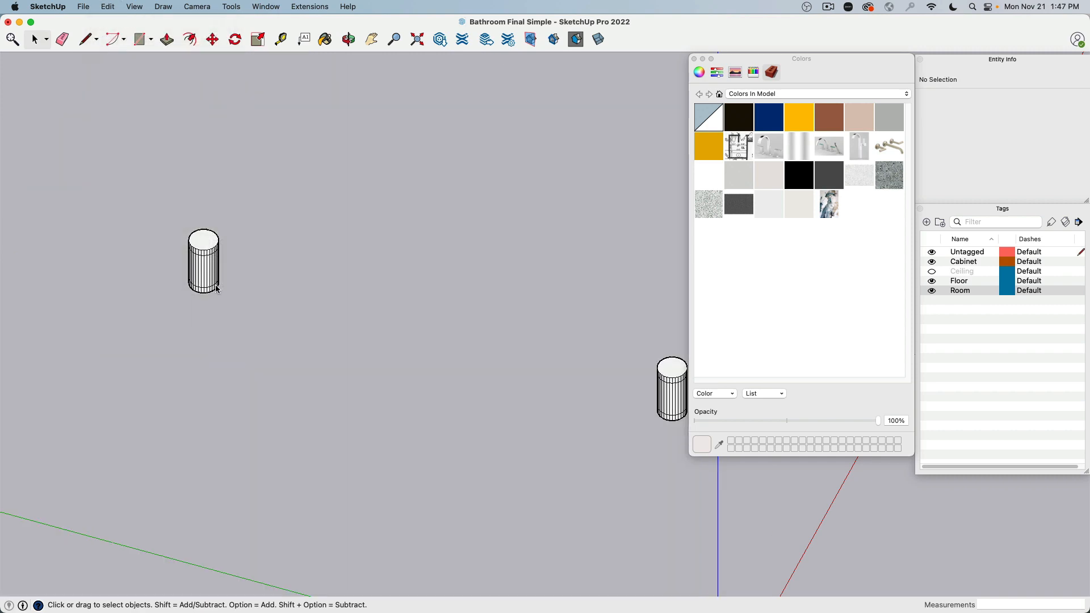
Paint all faces of the first cylindrical wall light with a medium gray from the color wheel
scroll(214, 287, "down", 5)
scroll(200, 290, "up", 8)
middle_click_drag(197, 292, 308, 222)
scroll(218, 233, "up", 3)
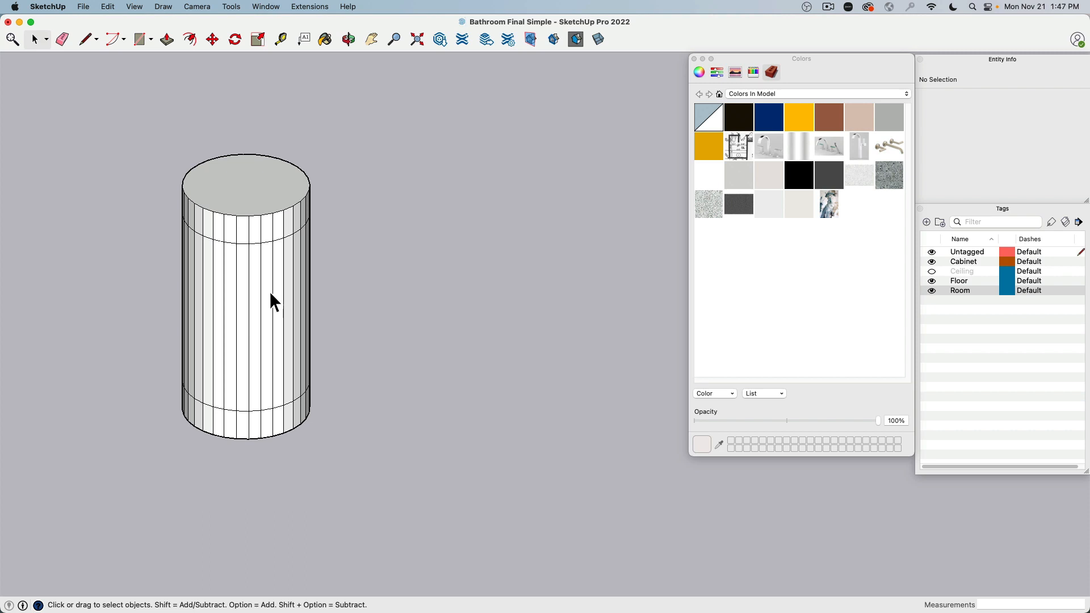
triple_click(254, 200)
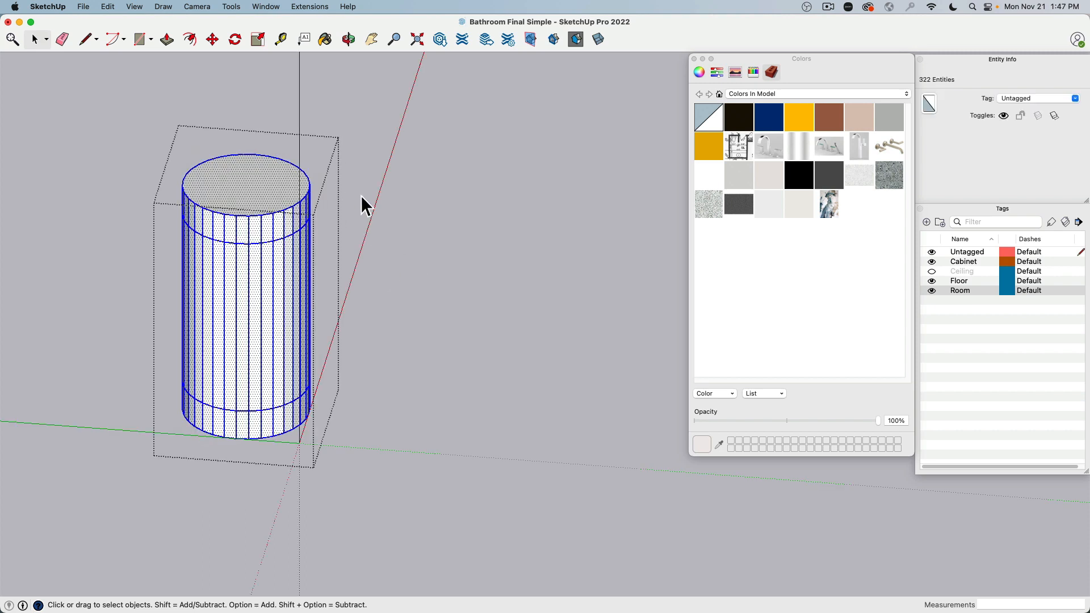
left_click(700, 73)
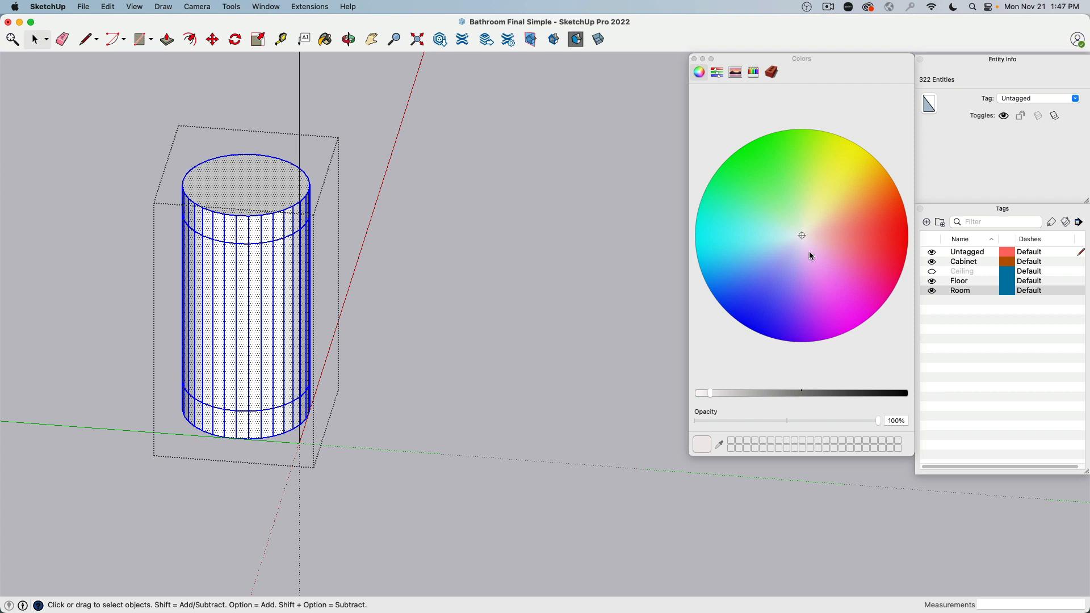
mouse_move(739, 398)
left_mouse_down()
mouse_move(906, 393)
mouse_move(809, 393)
left_mouse_up()
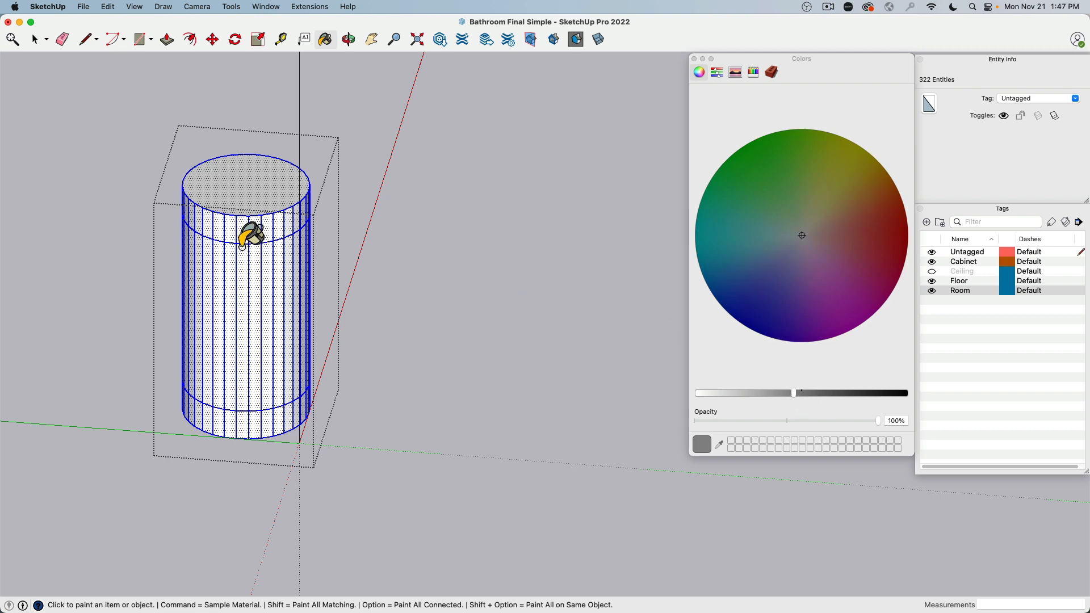
left_click(267, 211)
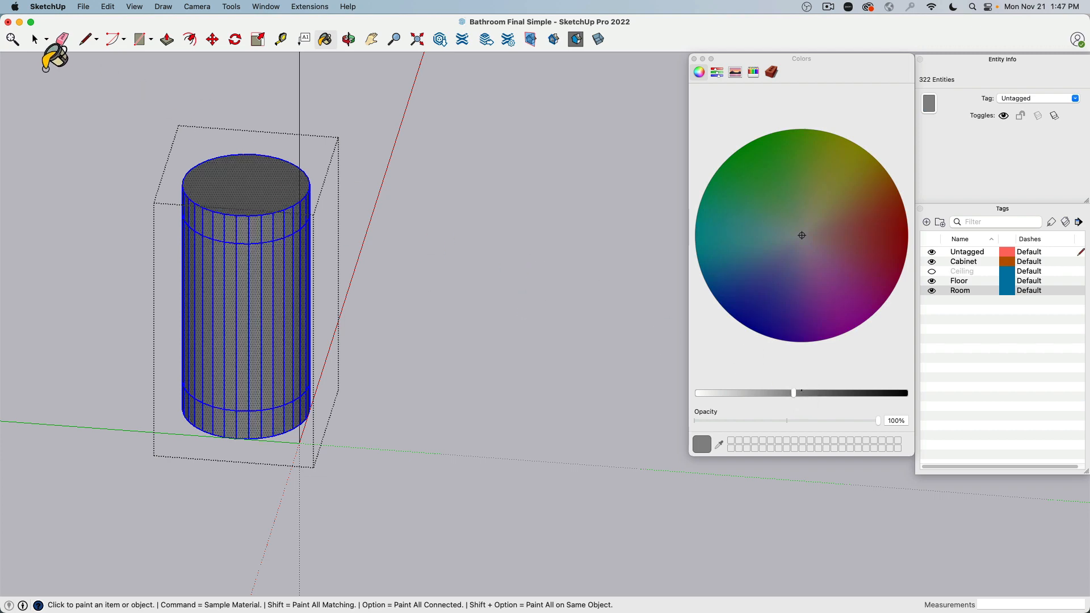
Paint only the middle band of the first wall light pure white and close its group
left_click(34, 40)
middle_click_drag(153, 141, 368, 265)
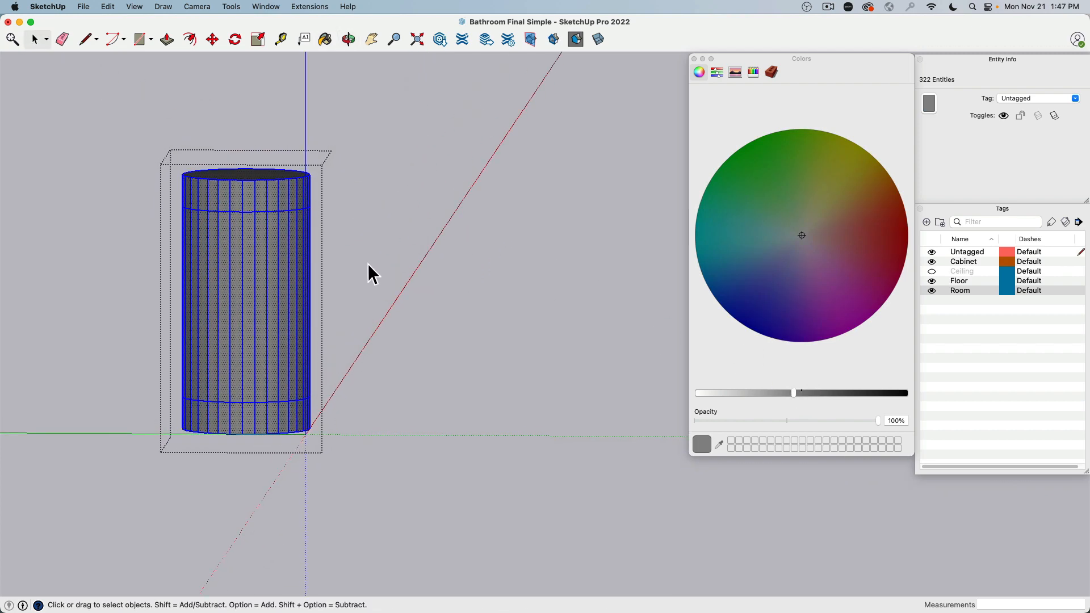
left_click_drag(142, 313, 131, 314)
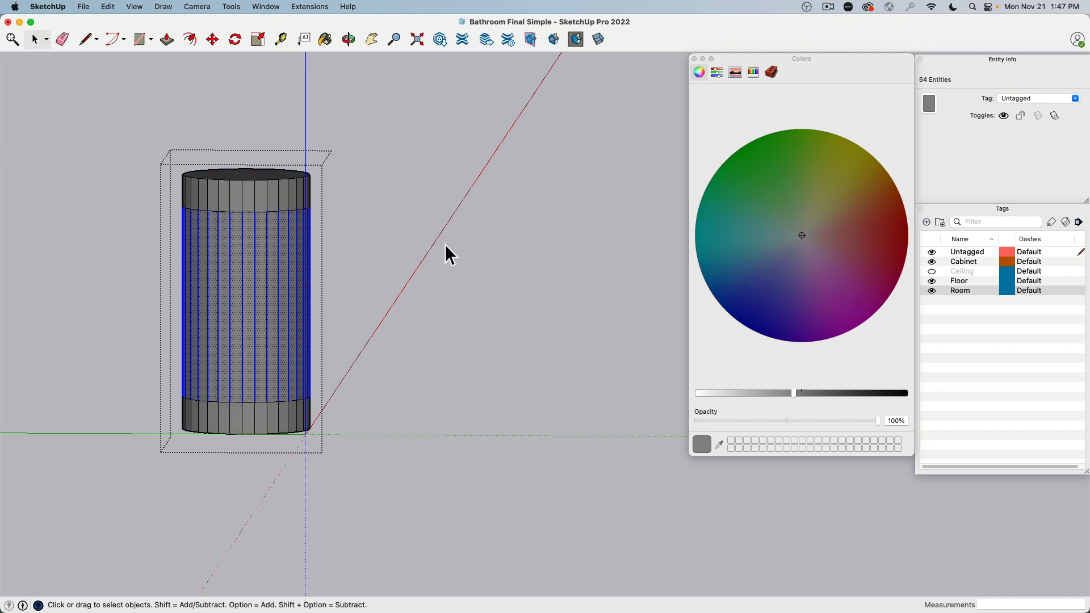
mouse_move(446, 246)
middle_mouse_down()
mouse_move(273, 258)
mouse_move(338, 273)
mouse_move(444, 259)
middle_mouse_up()
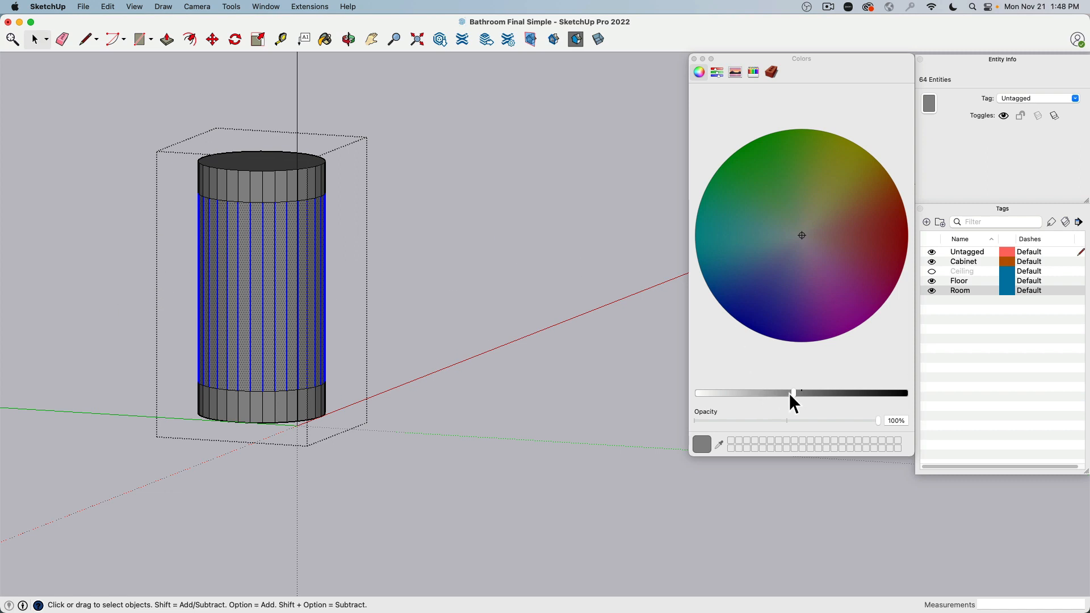
left_click_drag(794, 394, 674, 407)
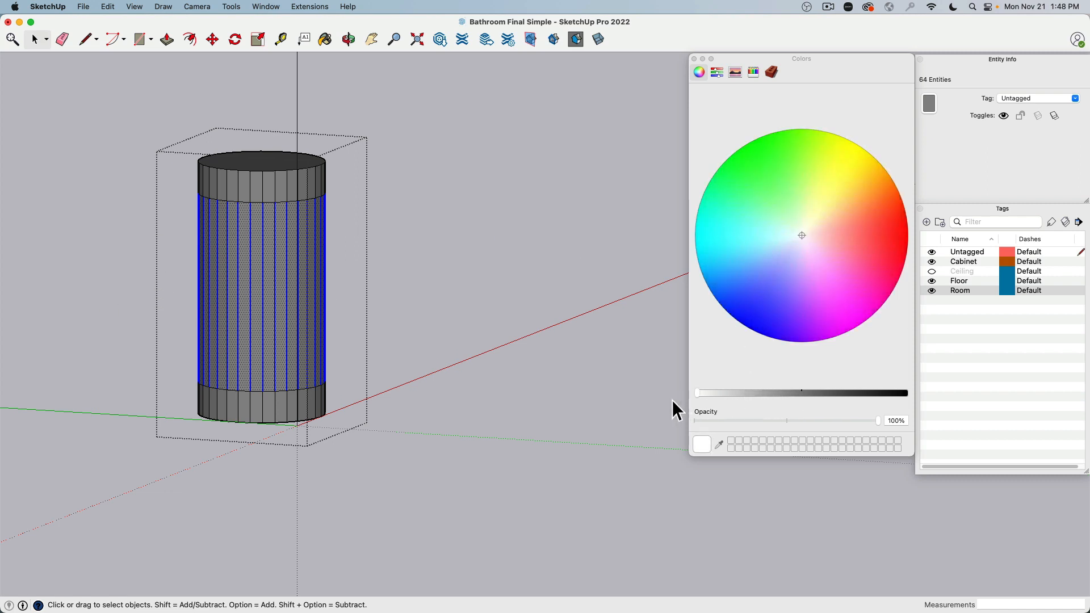
left_click(272, 289)
left_click(35, 41)
left_click(68, 168)
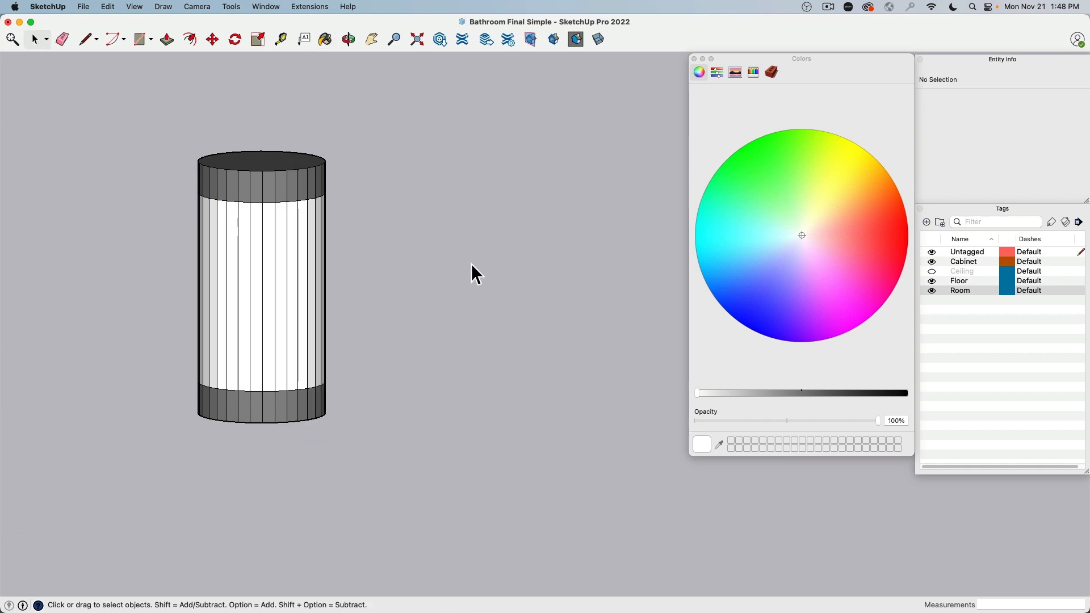
Open the second cylindrical wall light's group, select all of its geometry and bring up the materials already used in the model
scroll(472, 263, "down", 7)
middle_click_drag(471, 263, 110, 232, "shift")
scroll(452, 274, "up", 8)
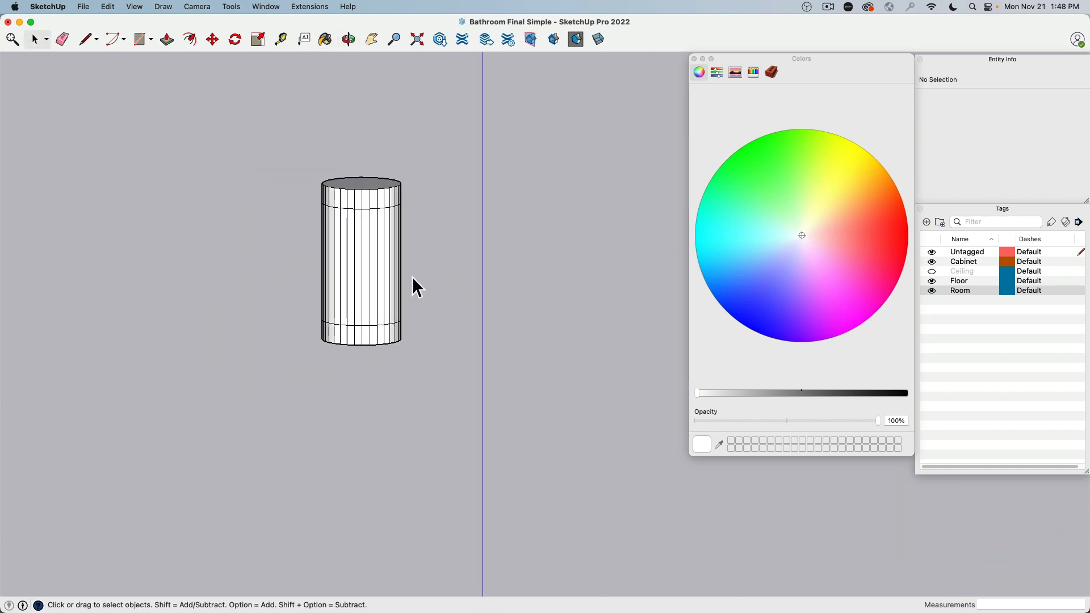
double_click(373, 257)
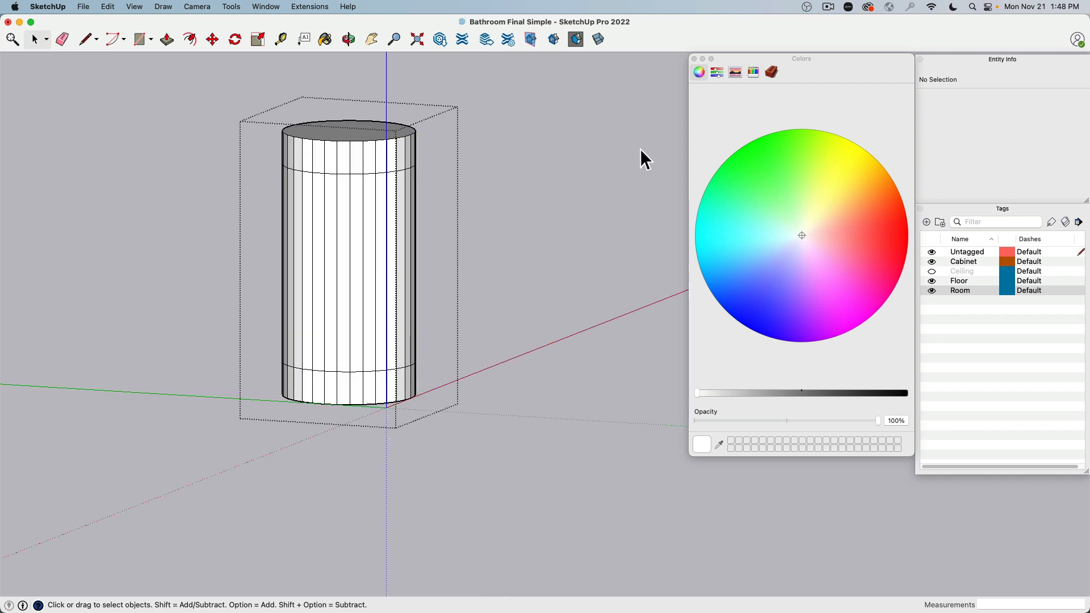
left_click_drag(565, 75, 158, 477)
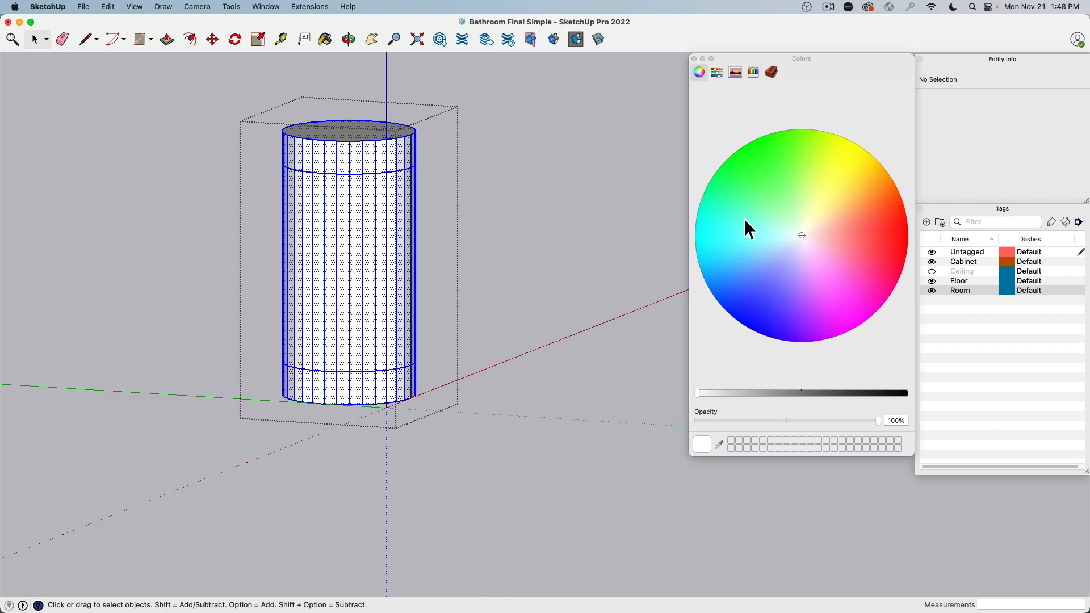
left_click(771, 72)
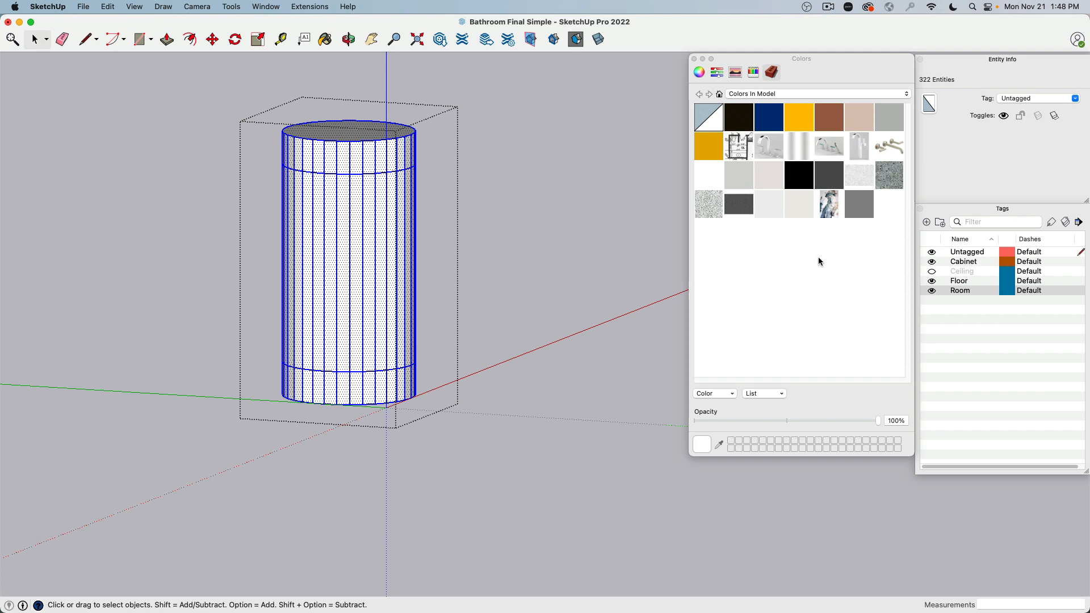
scroll(367, 281, "up", 3)
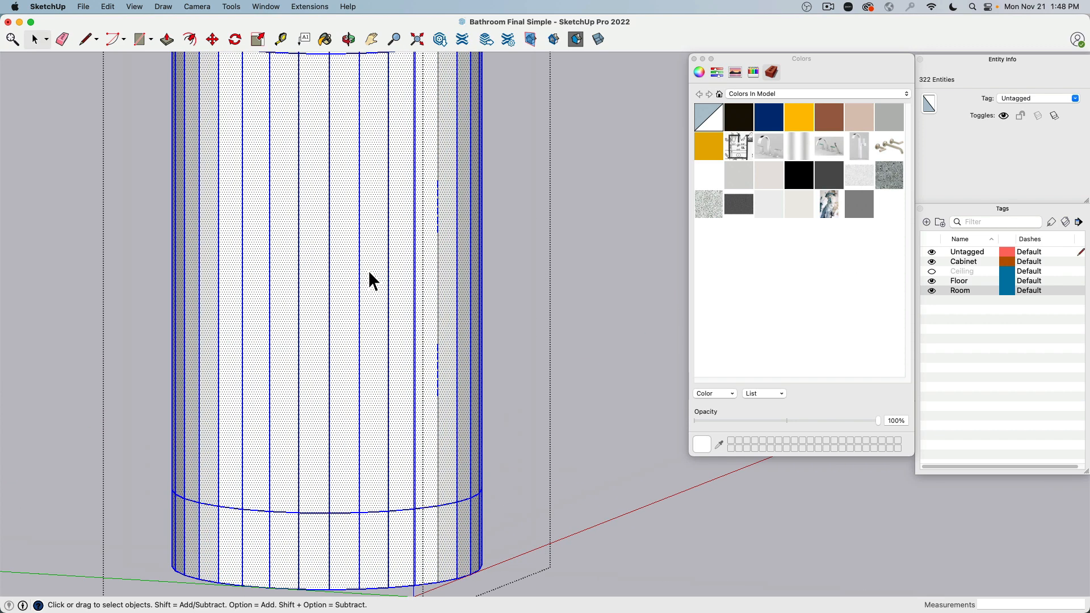
scroll(369, 280, "down", 3)
scroll(369, 266, "down", 2)
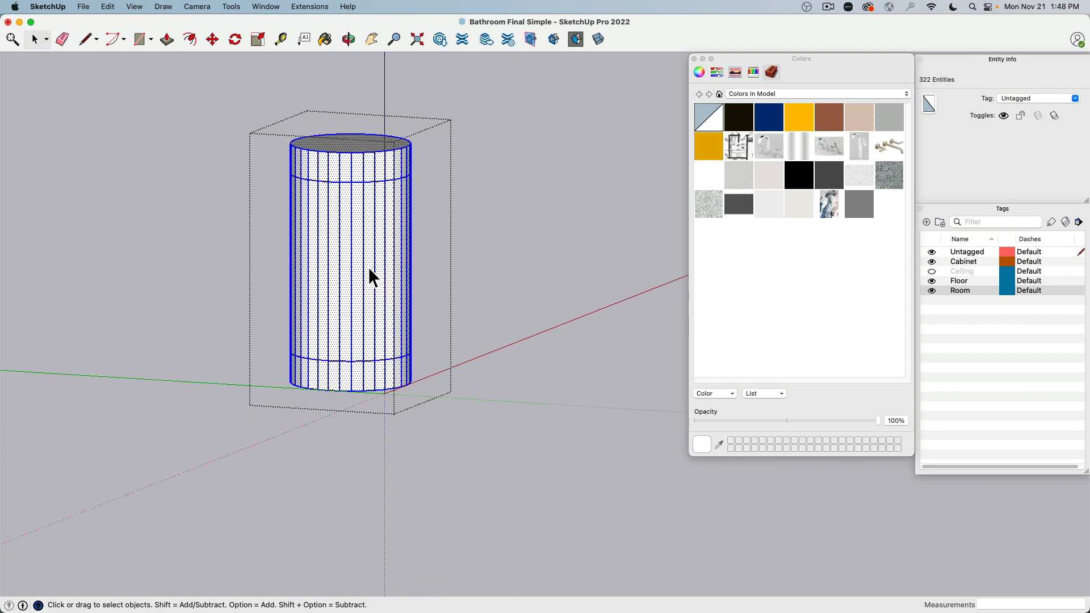
left_click(751, 95)
left_click(765, 106)
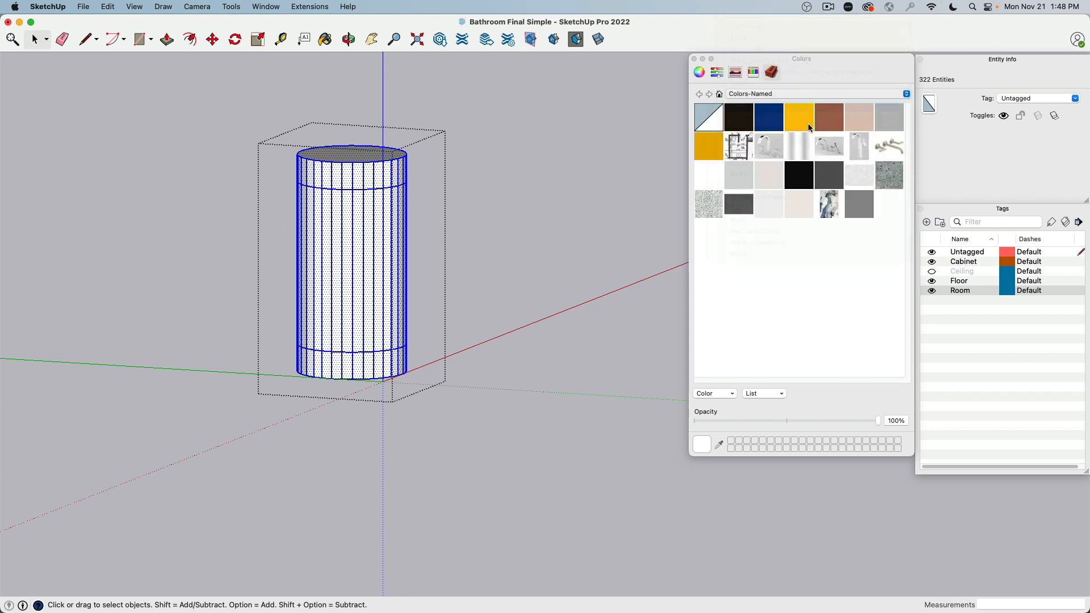
left_click(775, 95)
left_click(773, 84)
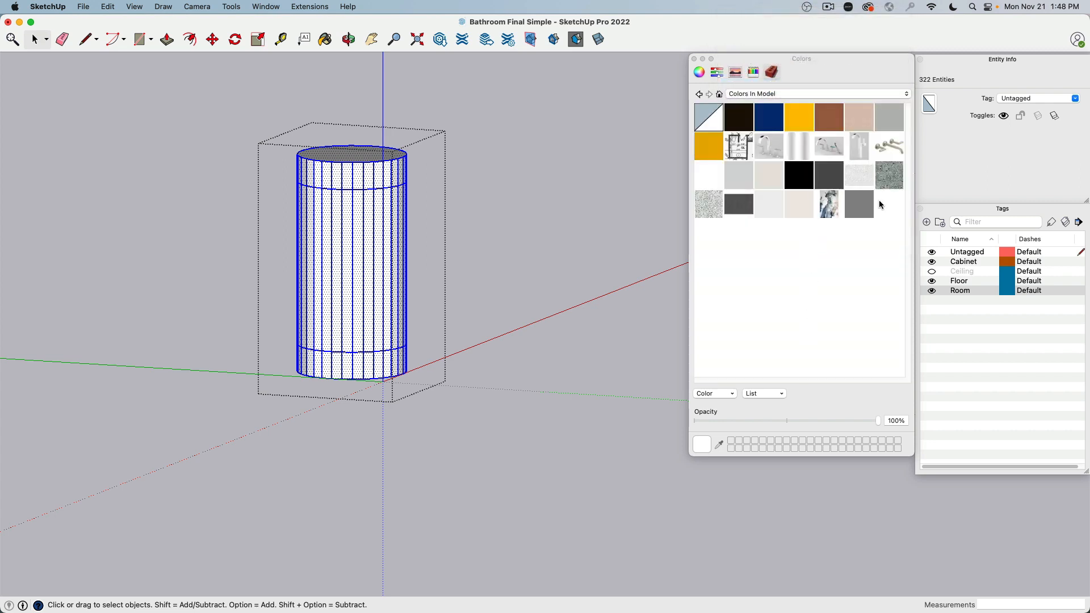
Paint all selected faces of the second wall light with the medium gray already used in the model
left_click(857, 202)
left_click(375, 187)
key("o")
left_click_drag(236, 166, 363, 184, "shift")
key("space")
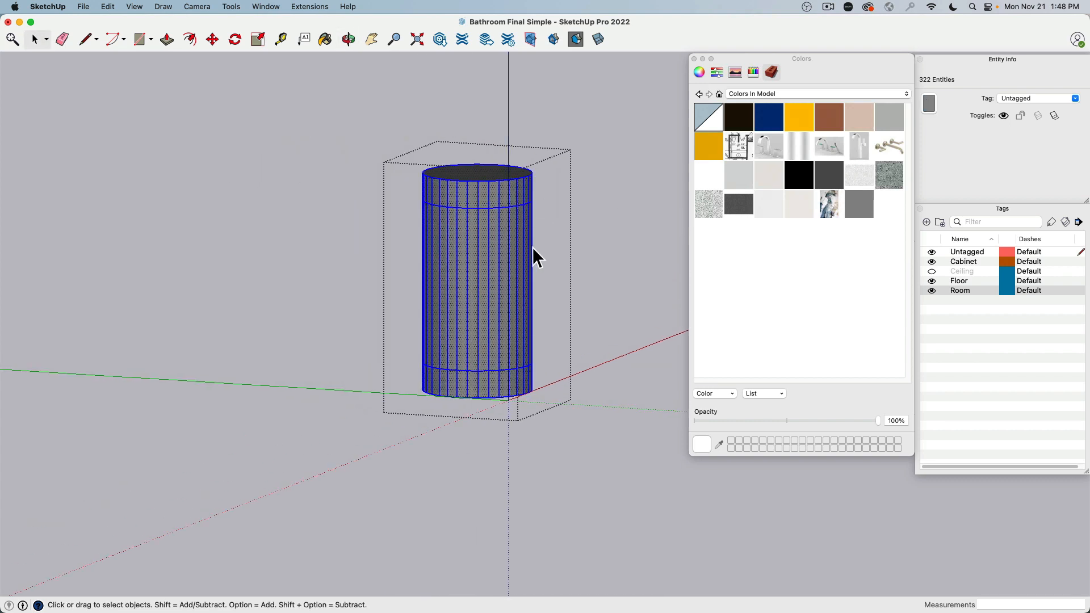
Select only the middle band of the second wall light, leaving out its top and bottom bands
left_click_drag(607, 230, 307, 291)
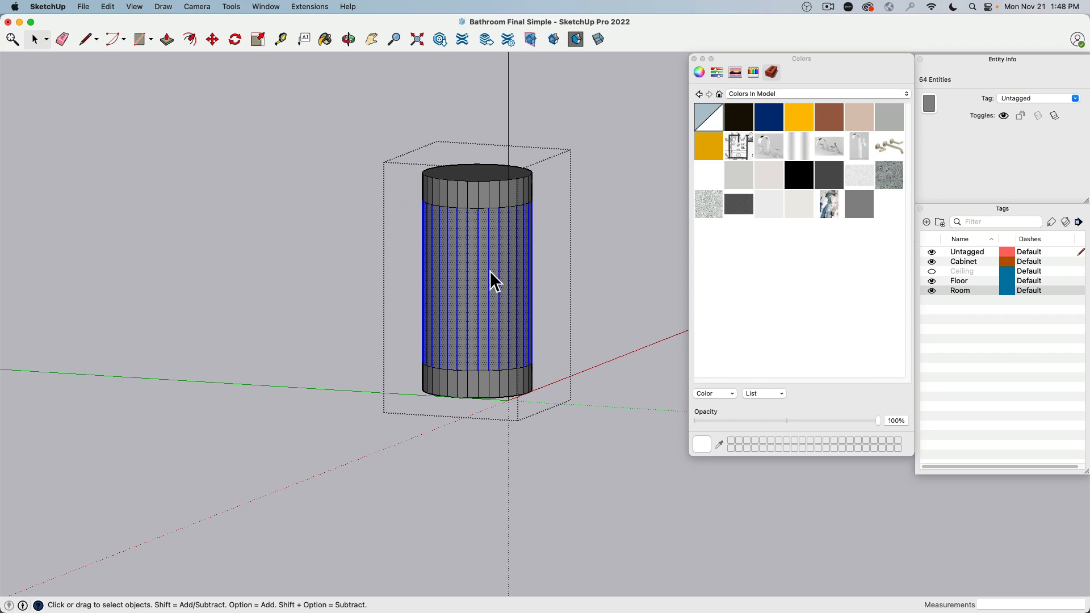
left_click(484, 289)
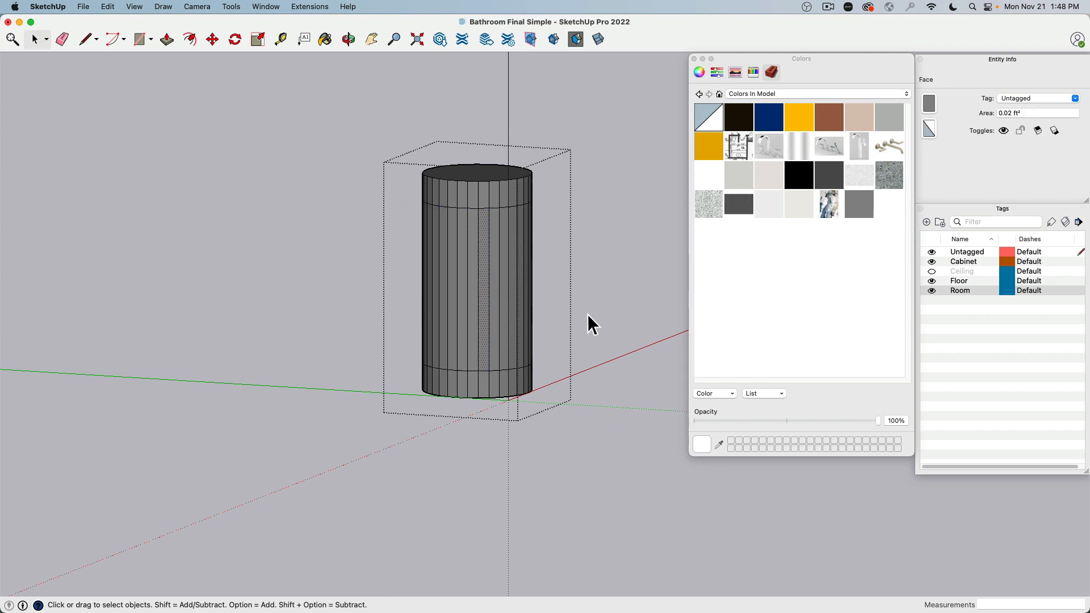
left_click_drag(404, 298, 393, 299)
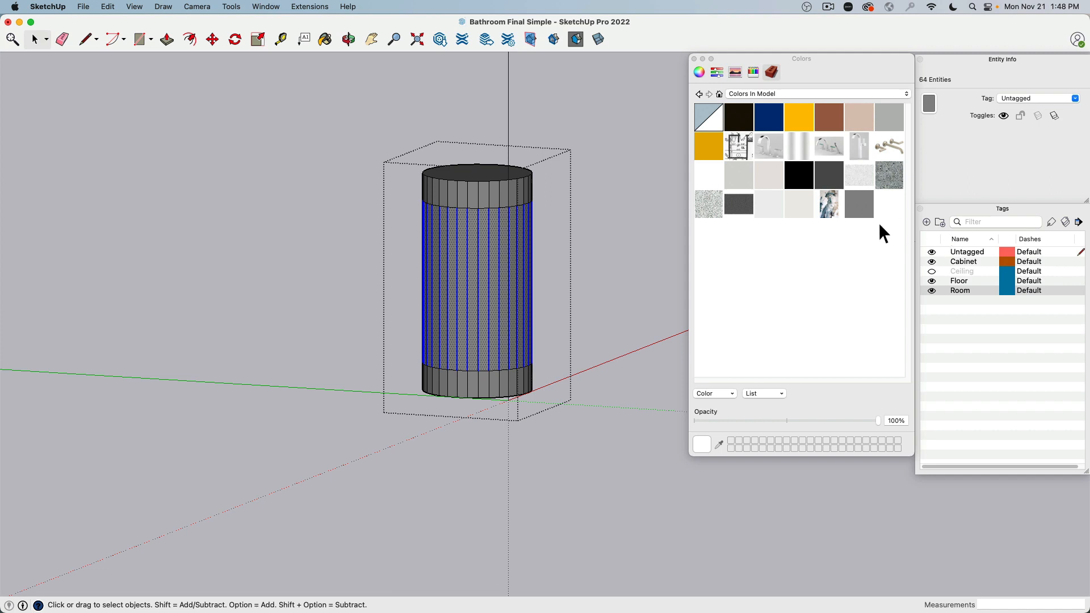
Paint the middle band of the cylindrical wall light with the white material
left_click_drag(642, 206, 477, 288)
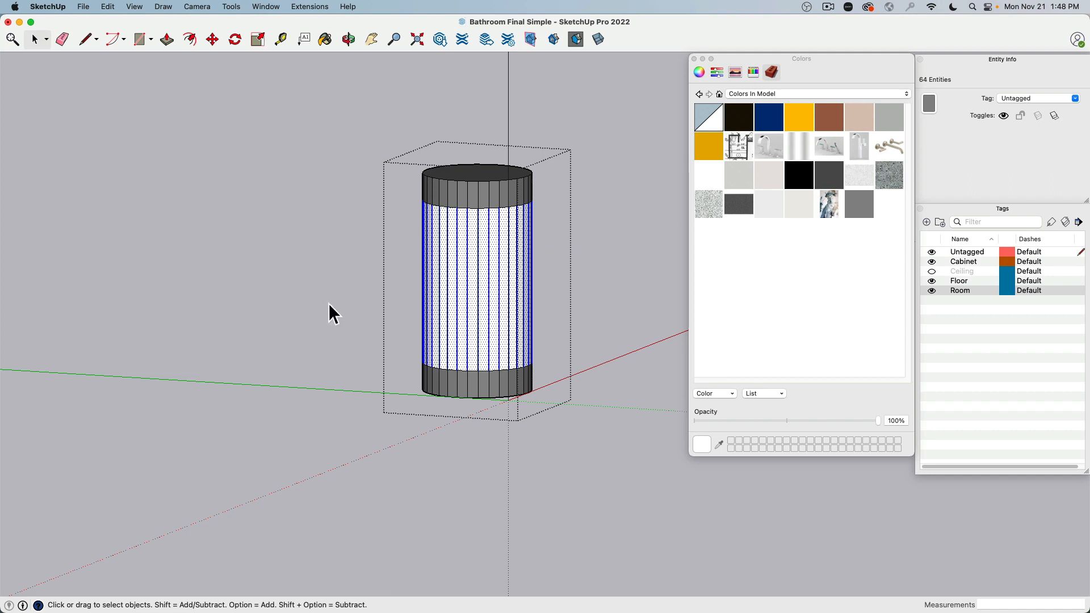
middle_click_drag(329, 303, 492, 252, "shift")
mouse_move(374, 248)
middle_mouse_down("shift")
mouse_move(376, 264)
mouse_move(721, 283)
middle_mouse_up("shift")
middle_click_drag(335, 267, 585, 309, "shift")
left_click(416, 255)
left_click_drag(459, 232, 210, 302)
triple_click(364, 269)
left_click(510, 233)
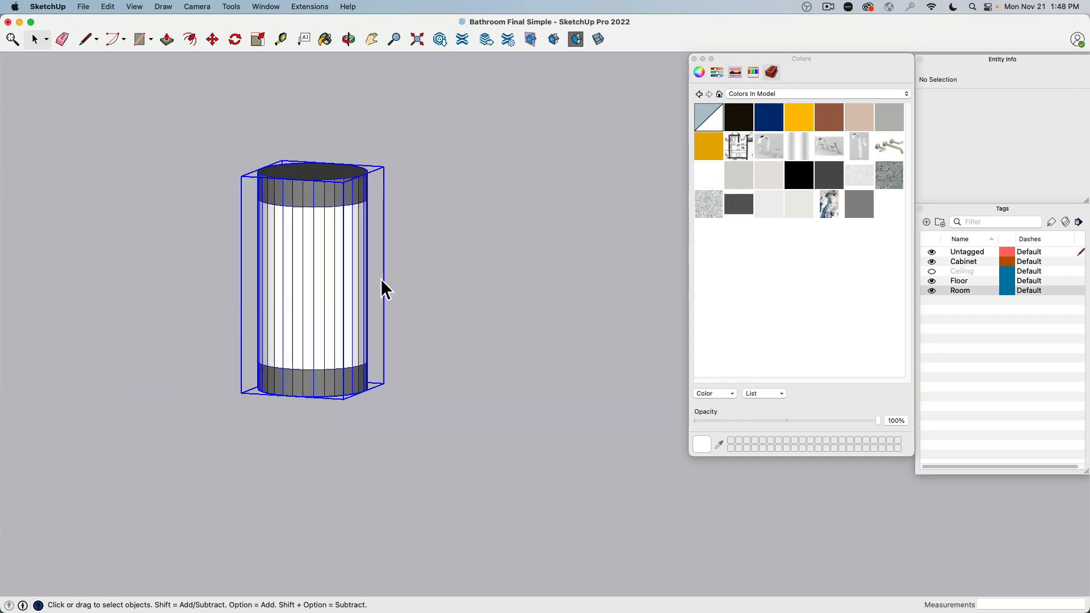
double_click(359, 275)
left_click_drag(438, 241, 227, 301)
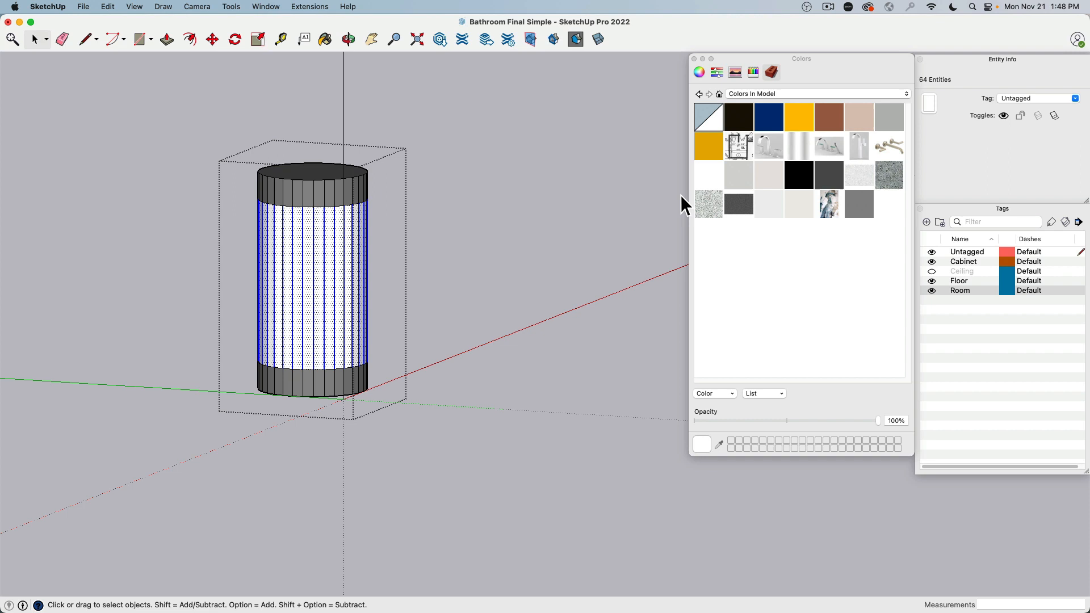
Rename the white material as Light and close the light component
right_click(722, 182)
left_click(750, 193)
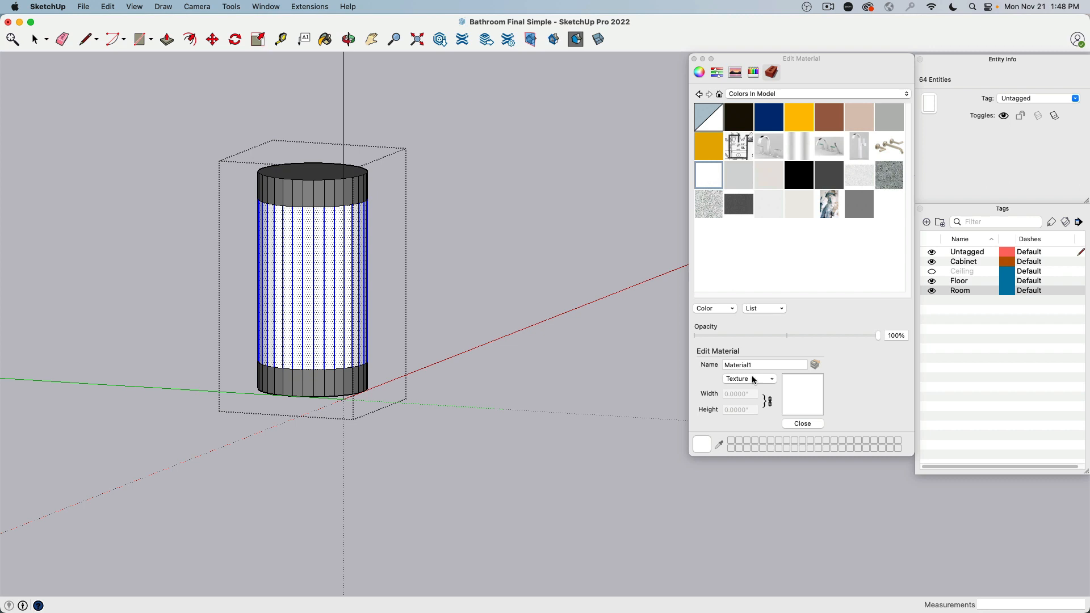
left_click(712, 361)
type("Light")
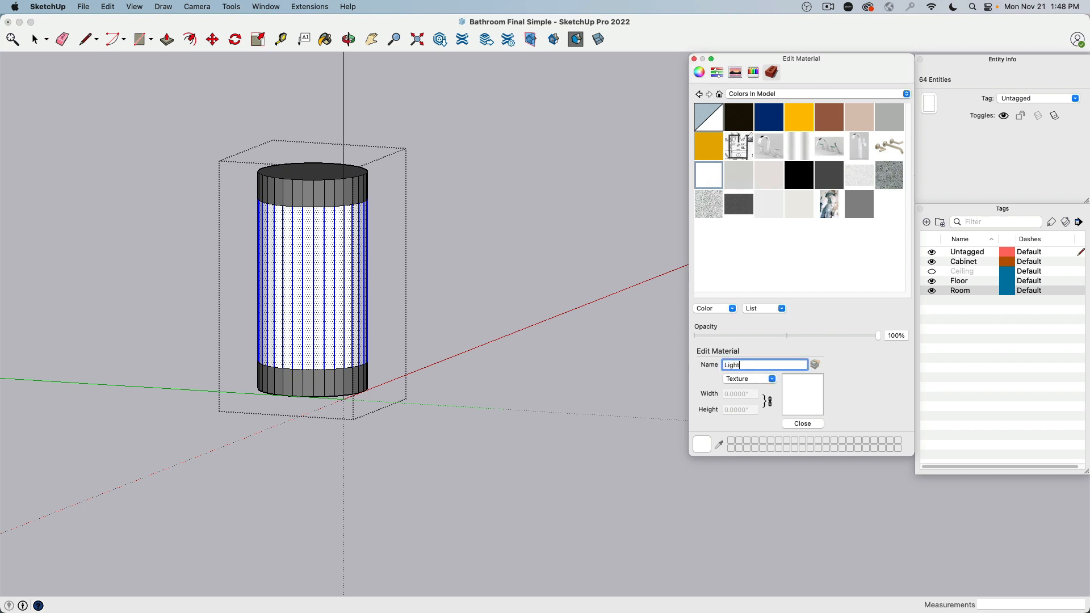
key("Return")
left_click(543, 270)
scroll(552, 269, "down", 5)
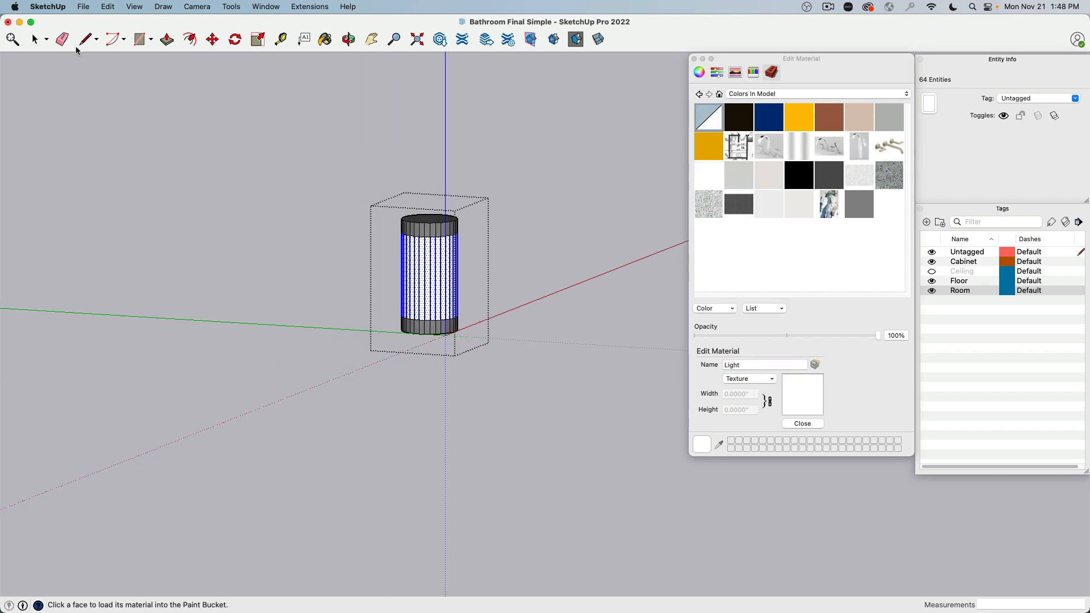
left_click(38, 39)
left_click(356, 193)
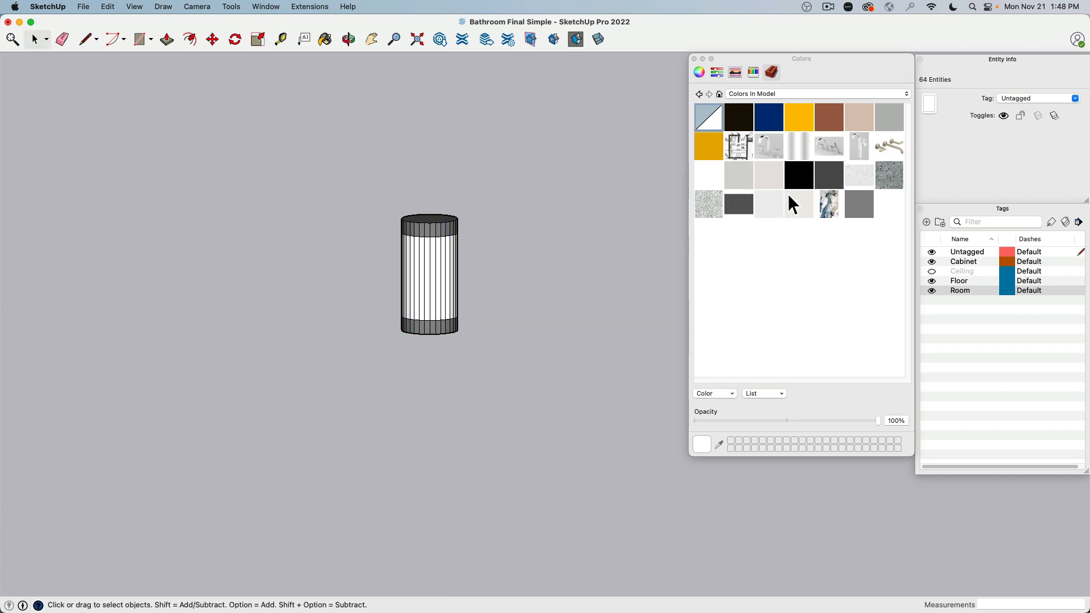
Rename the grey material used on the light's end caps as Chrome
left_click(865, 213)
right_click(867, 213)
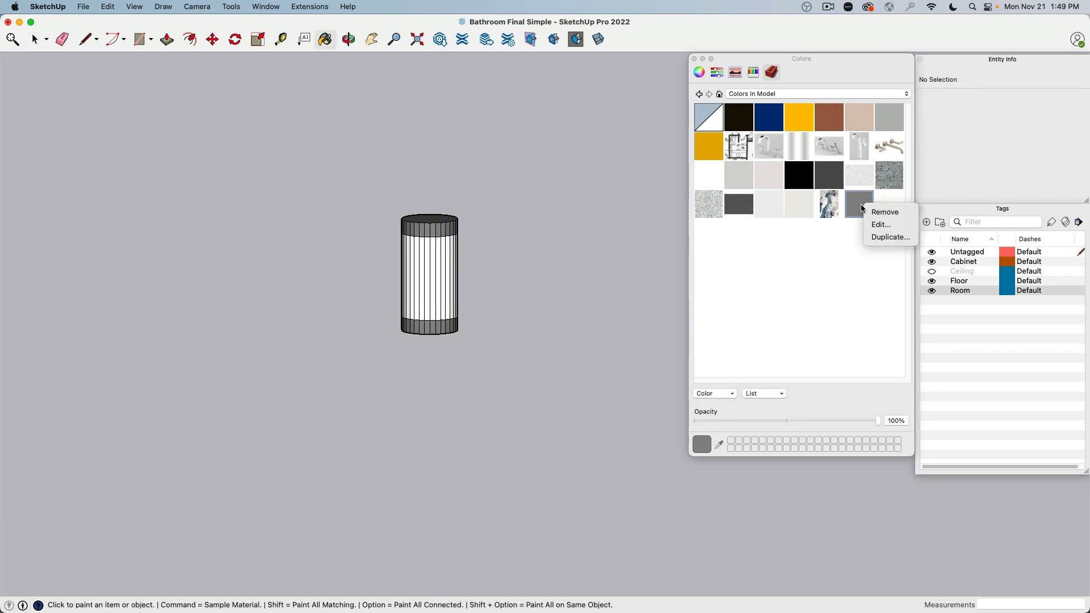
left_click(883, 225)
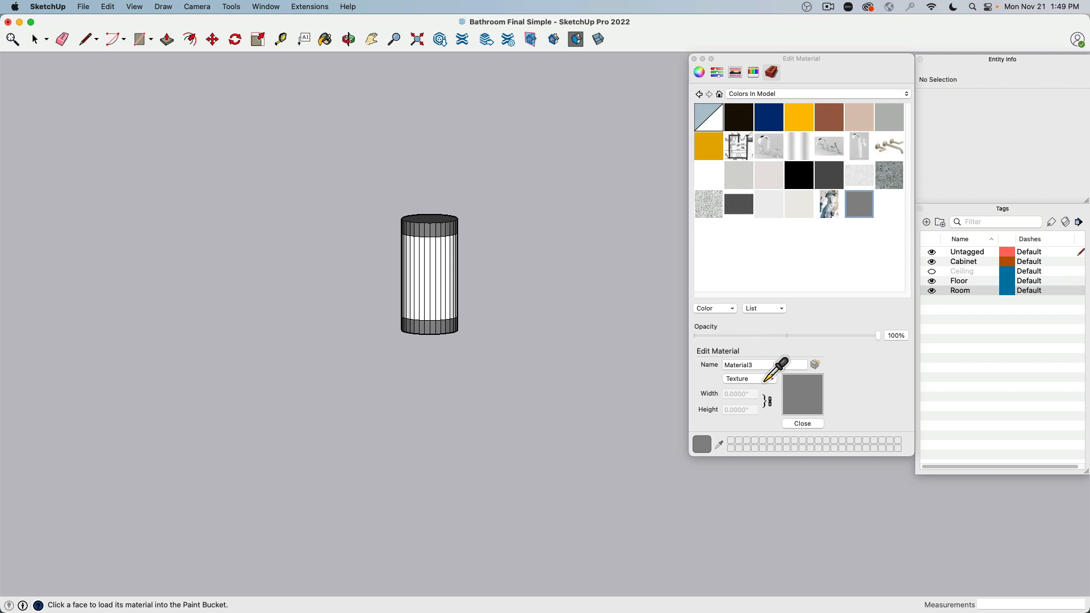
type("Chrome")
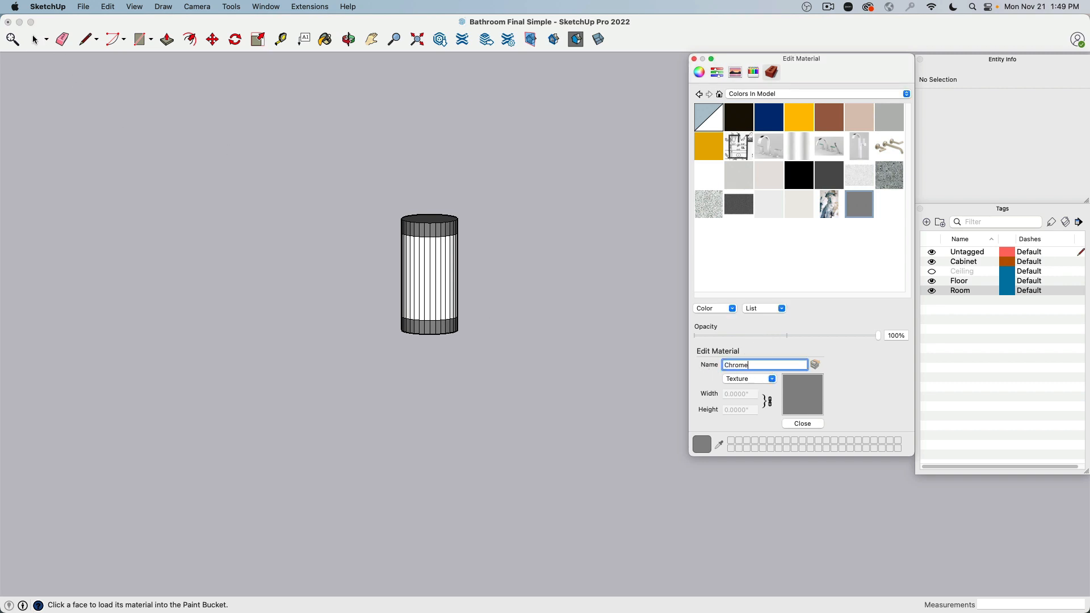
left_click(34, 39)
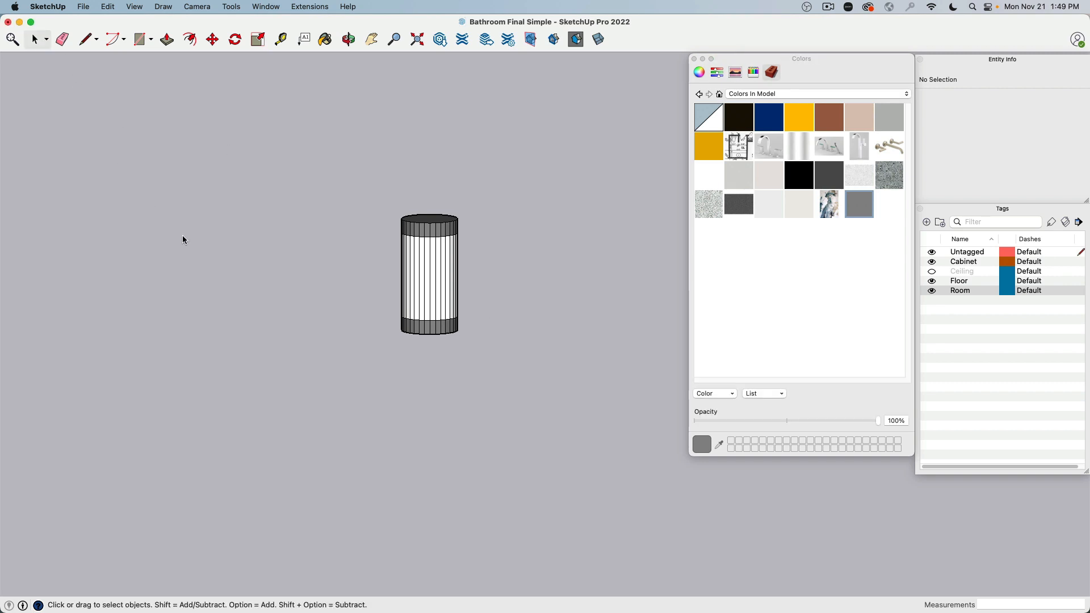
key("b")
scroll(440, 371, "down", 5)
mouse_move(582, 373)
middle_mouse_down()
mouse_move(384, 312)
mouse_move(289, 228)
middle_mouse_up()
key("Escape")
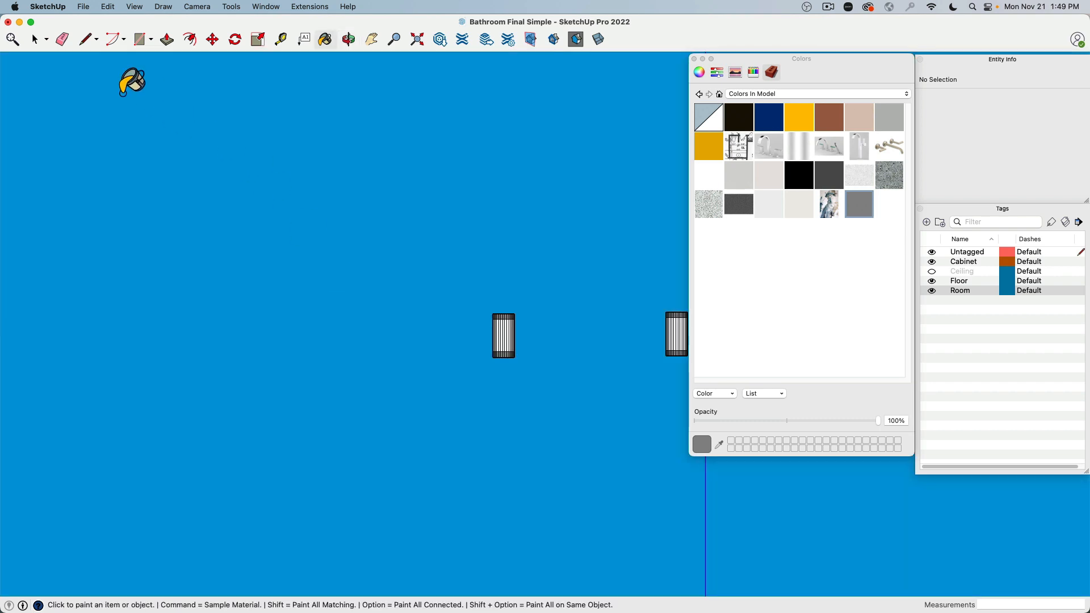
left_click(34, 40)
mouse_move(379, 243)
middle_mouse_down()
mouse_move(533, 298)
mouse_move(427, 287)
middle_mouse_up()
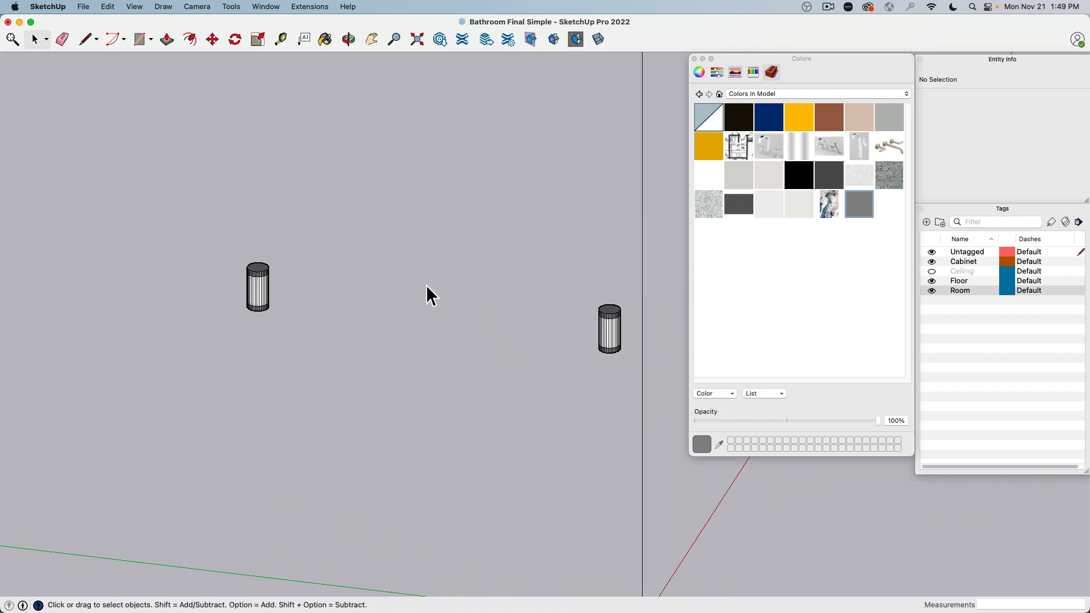
Rename the black in-model material as Mirror
left_click(807, 178)
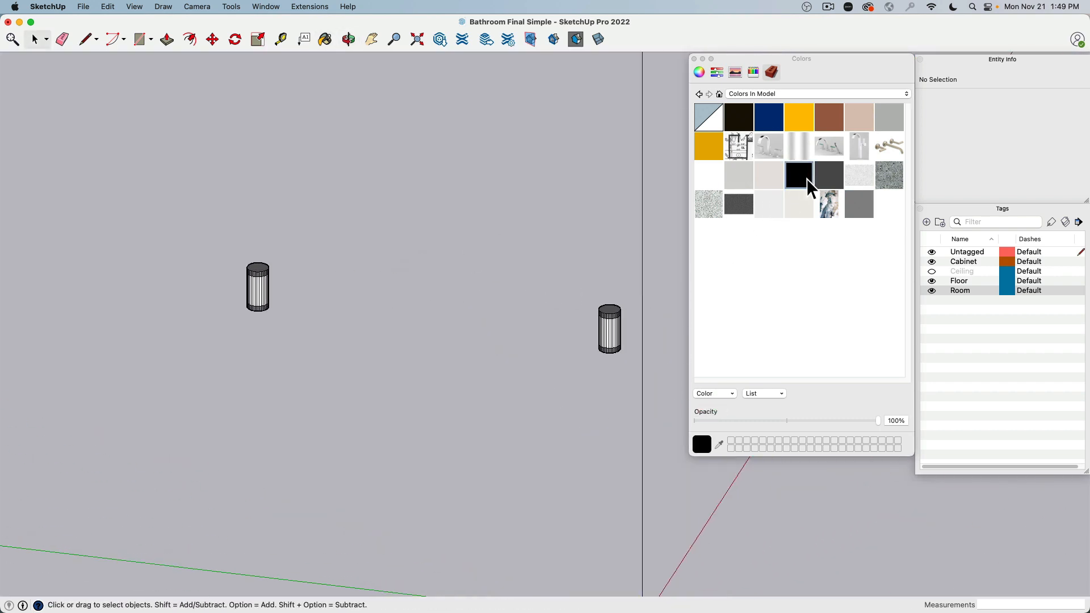
right_click(803, 175)
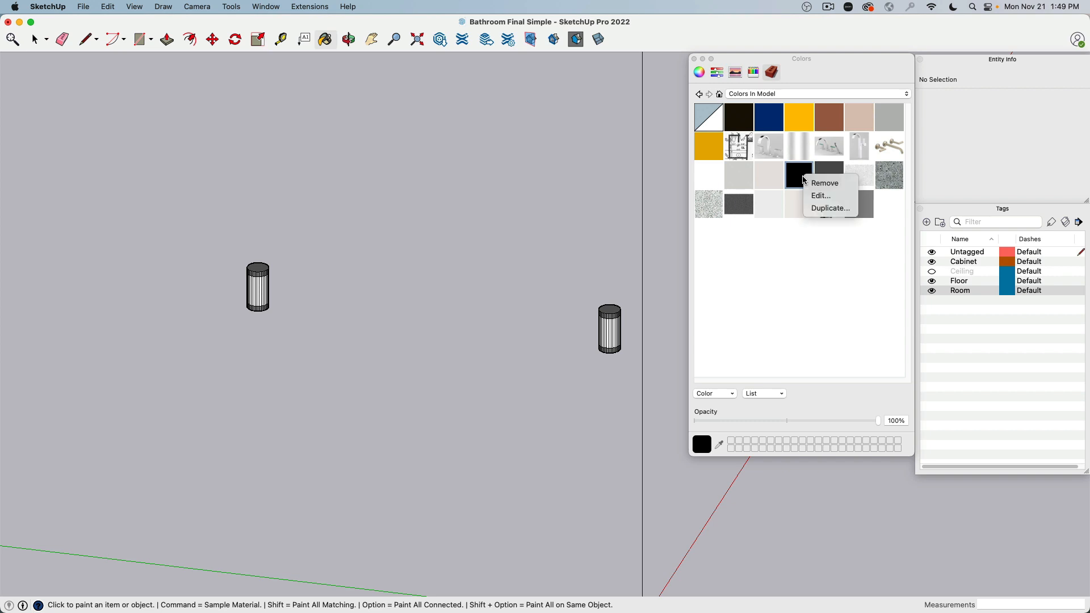
left_click(826, 196)
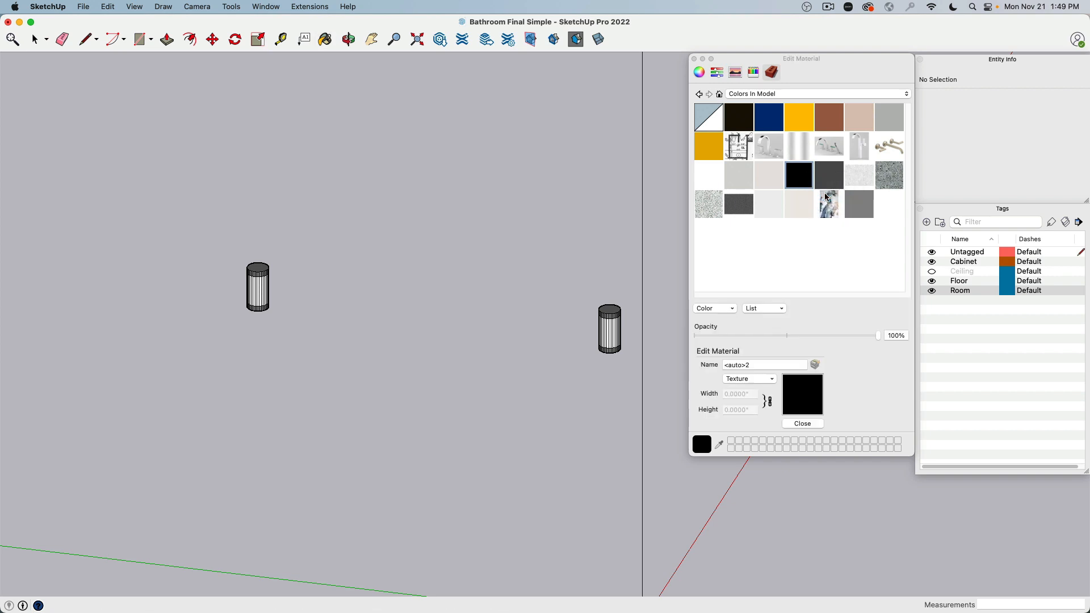
left_click(774, 365)
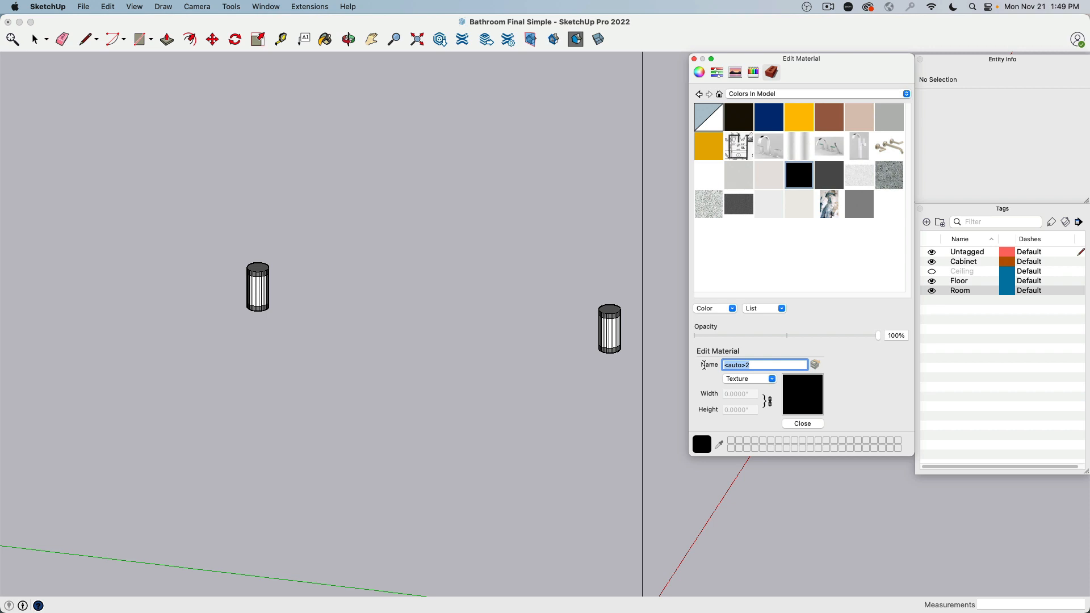
type("Mirror")
key("Return")
left_click(144, 124)
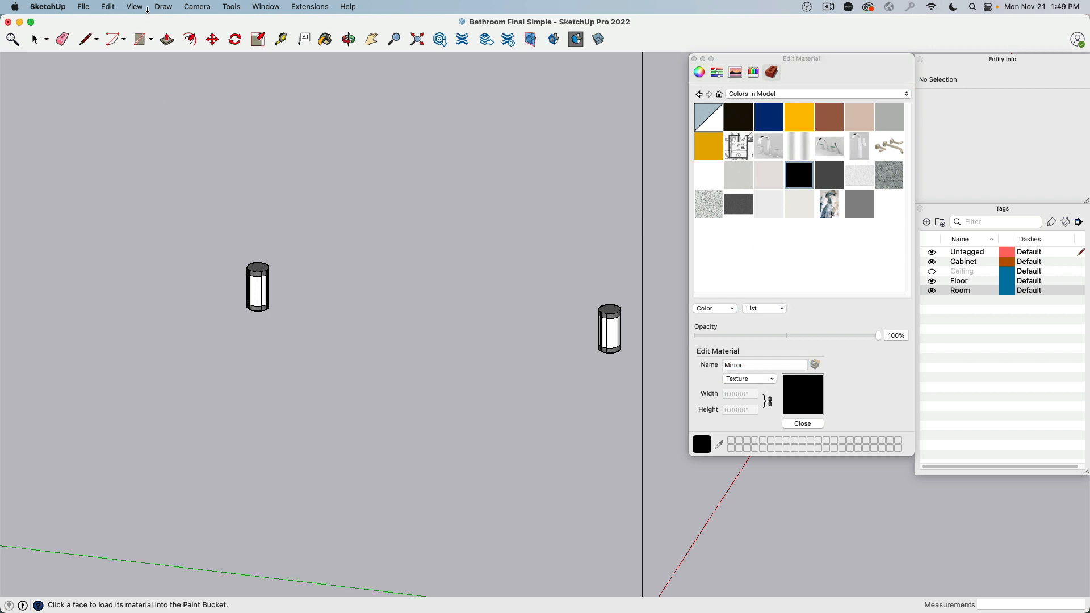
Unhide all hidden geometry in the model
left_click(111, 6)
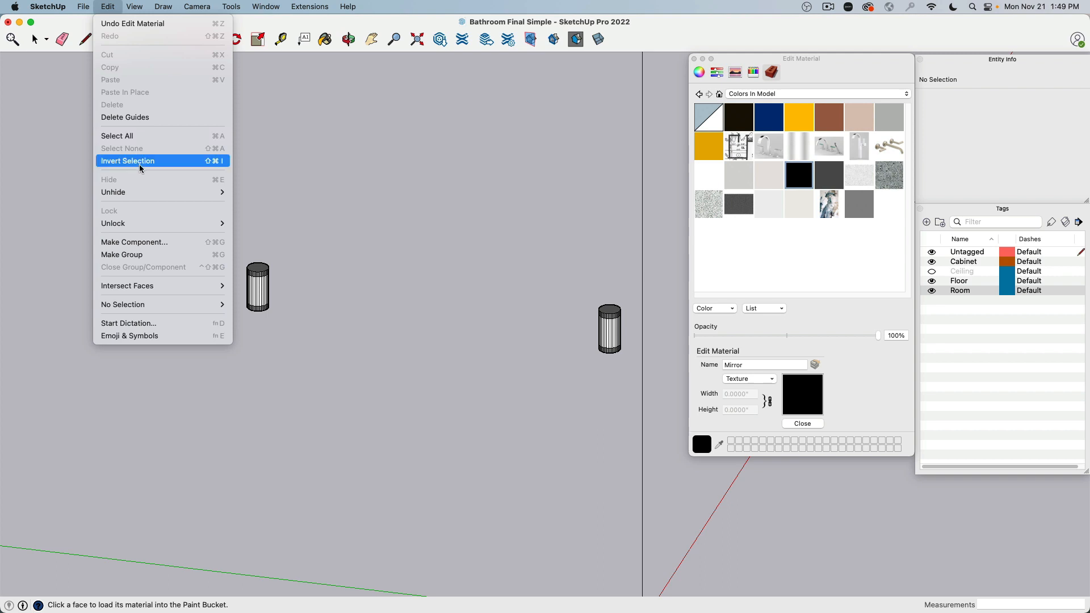
mouse_move(139, 193)
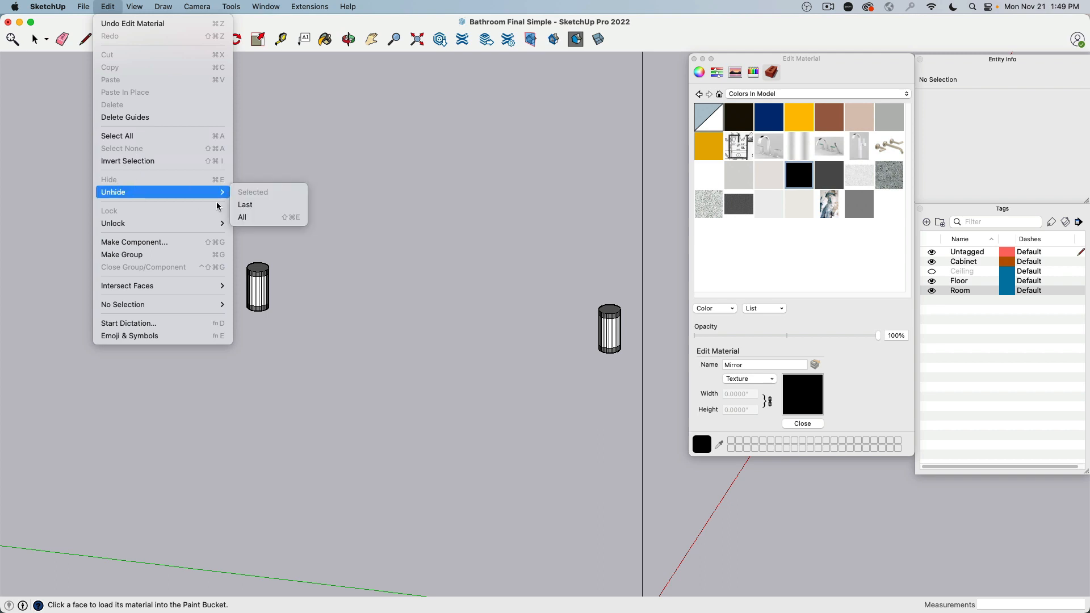
left_click(269, 220)
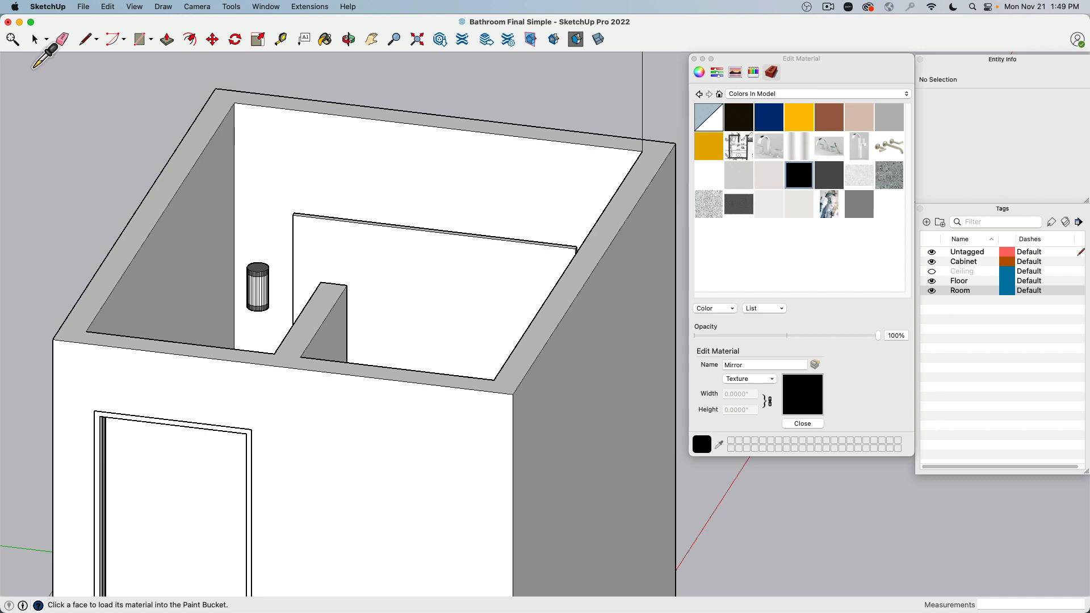
Isolate the wall mirror above the sink by inverting its selection and hiding everything else
left_click(35, 39)
left_click(335, 245)
middle_click_drag(333, 245, 377, 336)
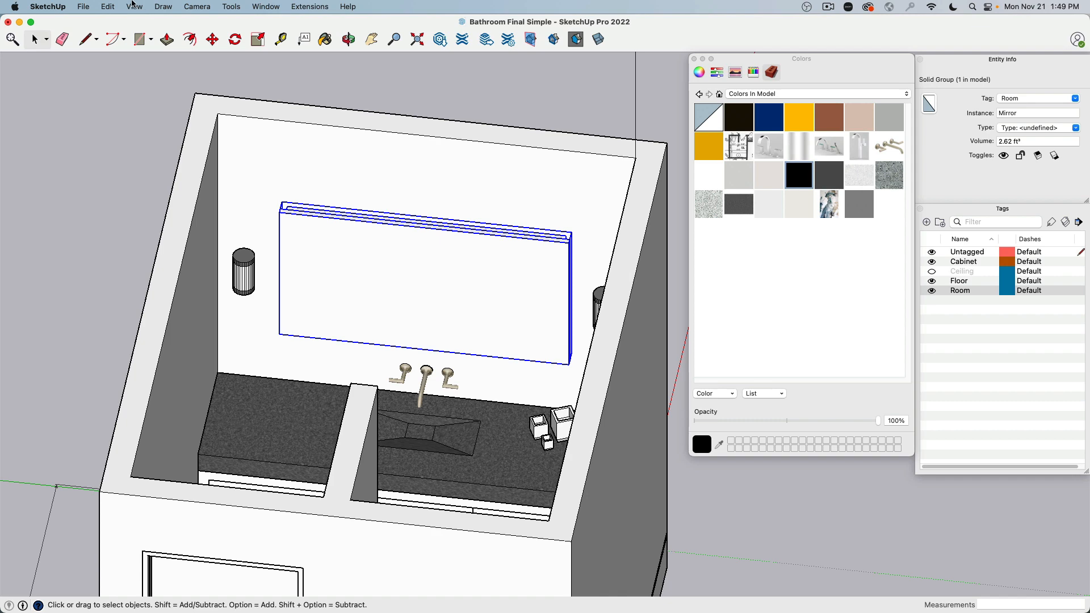
left_click(83, 6)
mouse_move(108, 6)
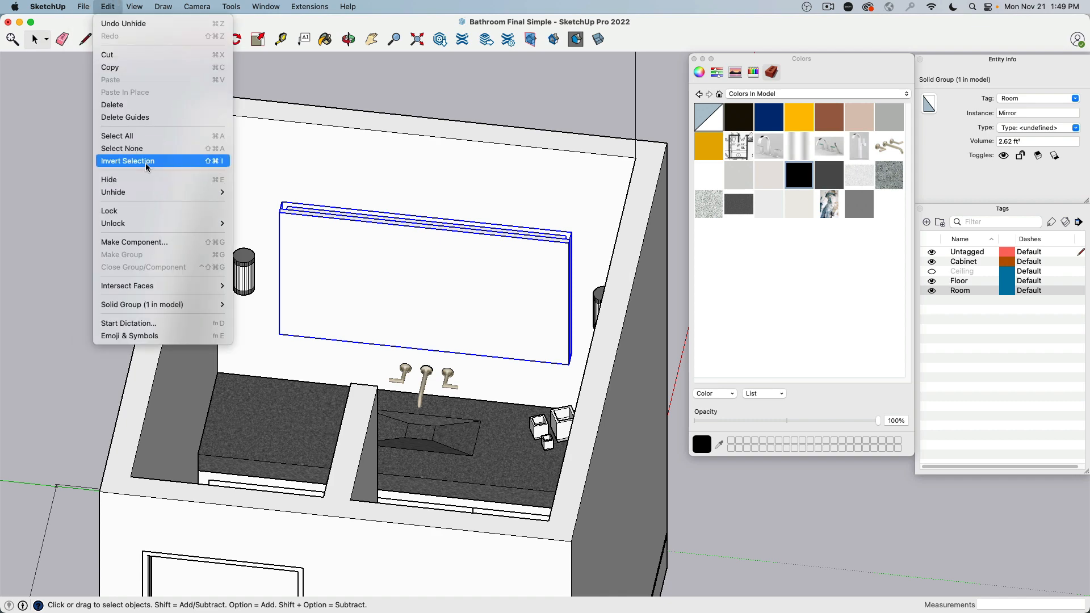
left_click(128, 161)
left_click(108, 6)
left_click(136, 180)
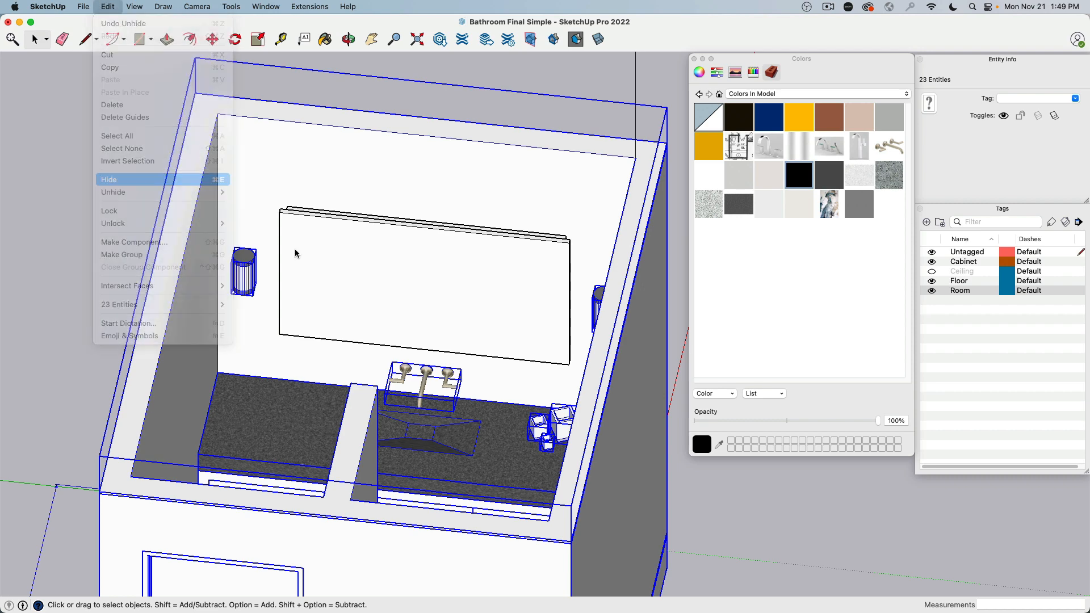
Open the isolated mirror group for editing
left_click(339, 264)
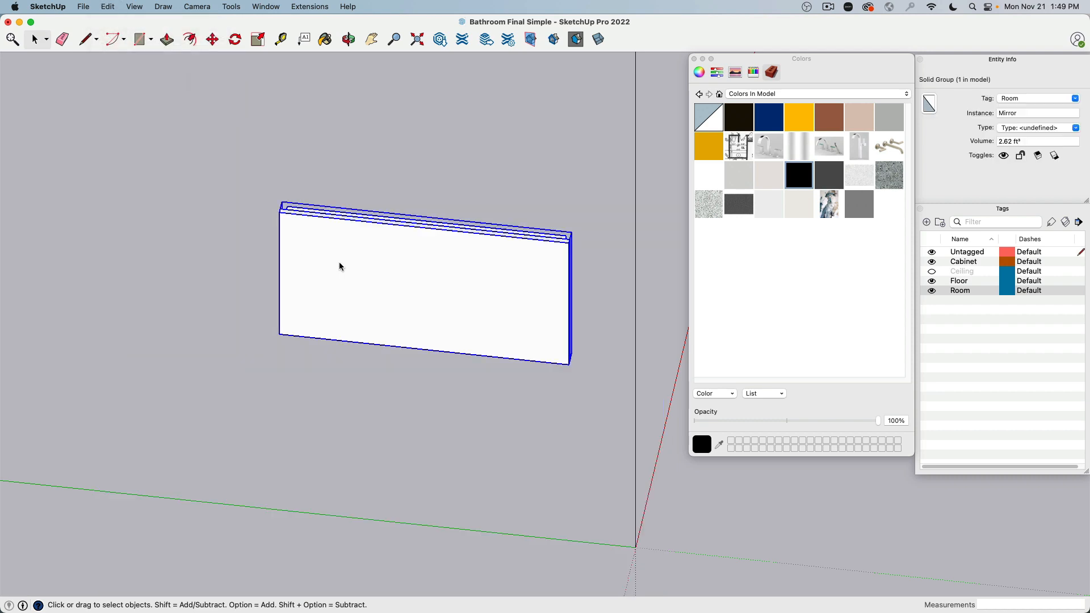
key("cmd+a")
middle_click_drag(338, 262, 368, 288)
Paint the front face with the black Mirror material and select the narrow faces at the mirror's side edge
left_click(369, 290)
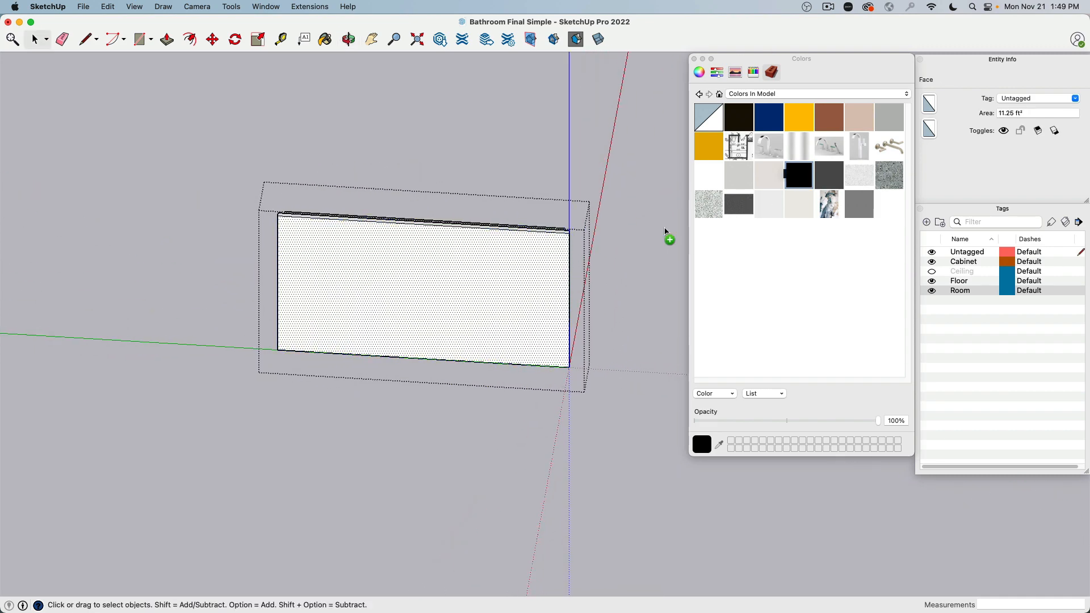
left_click_drag(667, 233, 348, 346)
middle_click_drag(348, 345, 526, 333)
scroll(478, 386, "up", 5)
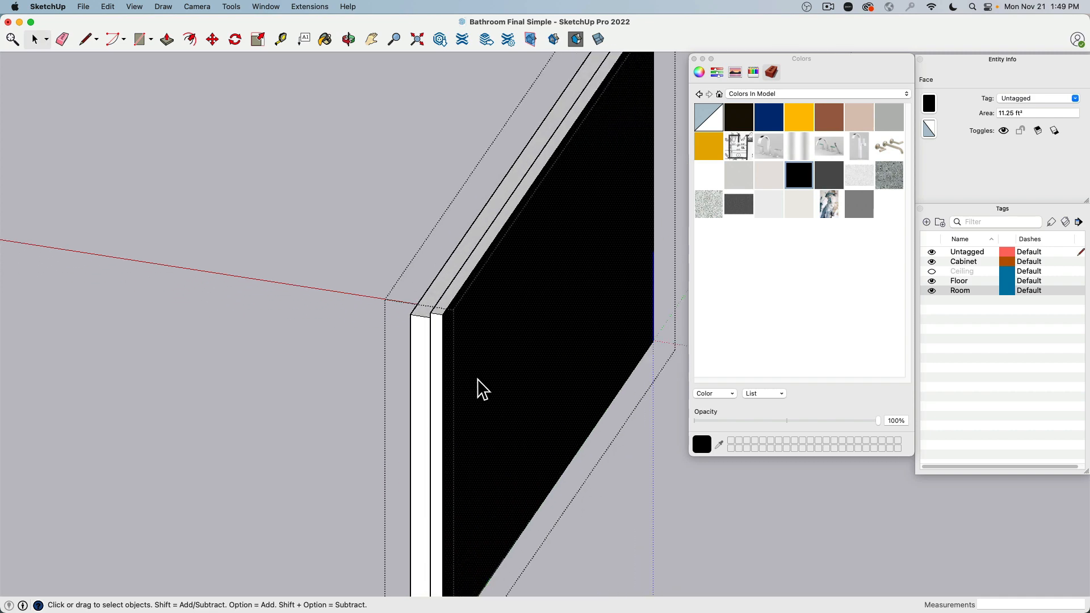
left_click(439, 334)
left_click(448, 304, "shift")
scroll(430, 306, "down", 5)
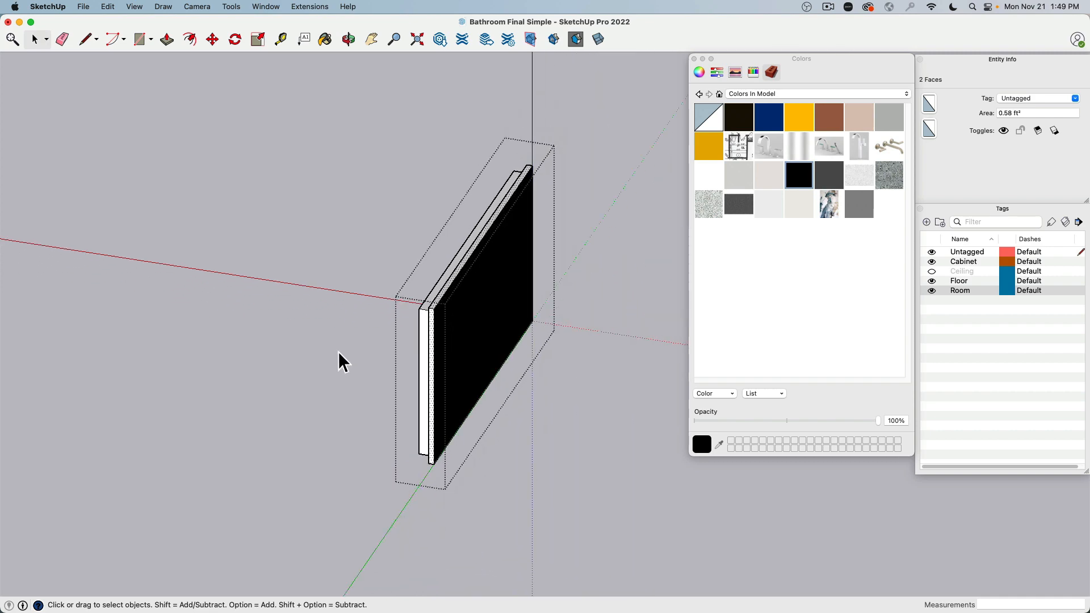
Select all geometry inside the mirror group and paint it with the grey Chrome material
middle_click_drag(339, 361, 647, 359)
left_click_drag(287, 116, 659, 531)
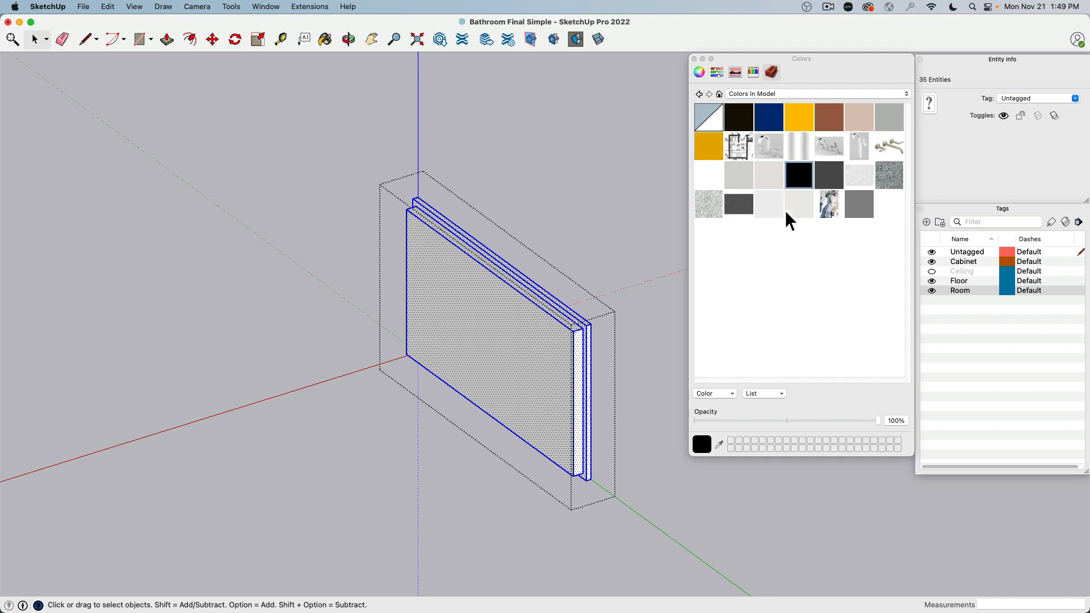
left_click(858, 205)
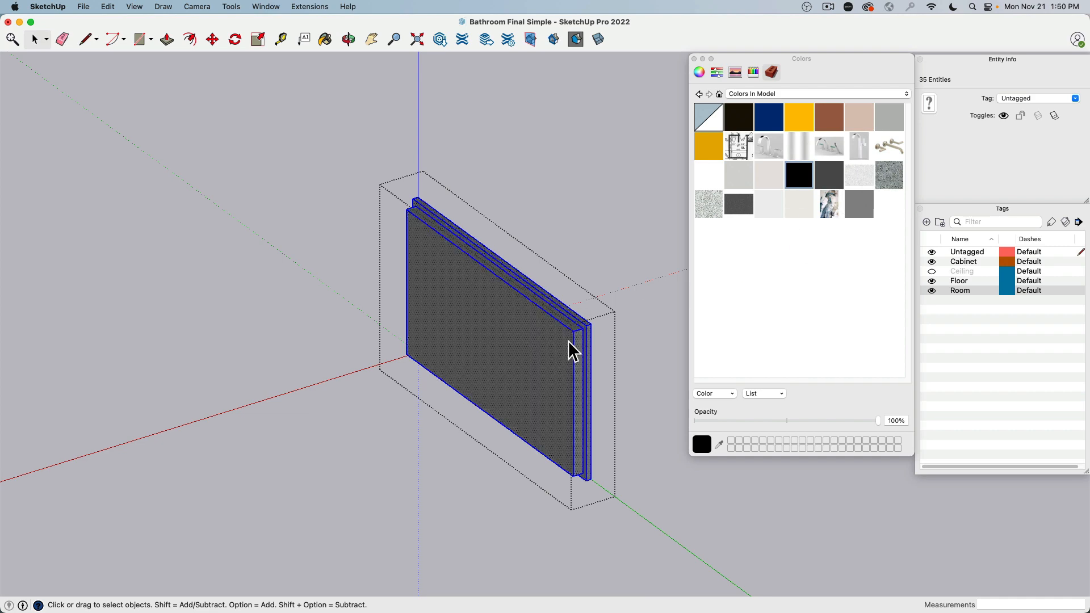
Paint only the mirror's large front face with the black Mirror material
mouse_move(569, 348)
middle_mouse_down()
mouse_move(369, 223)
mouse_move(449, 317)
middle_mouse_up()
left_click(467, 315)
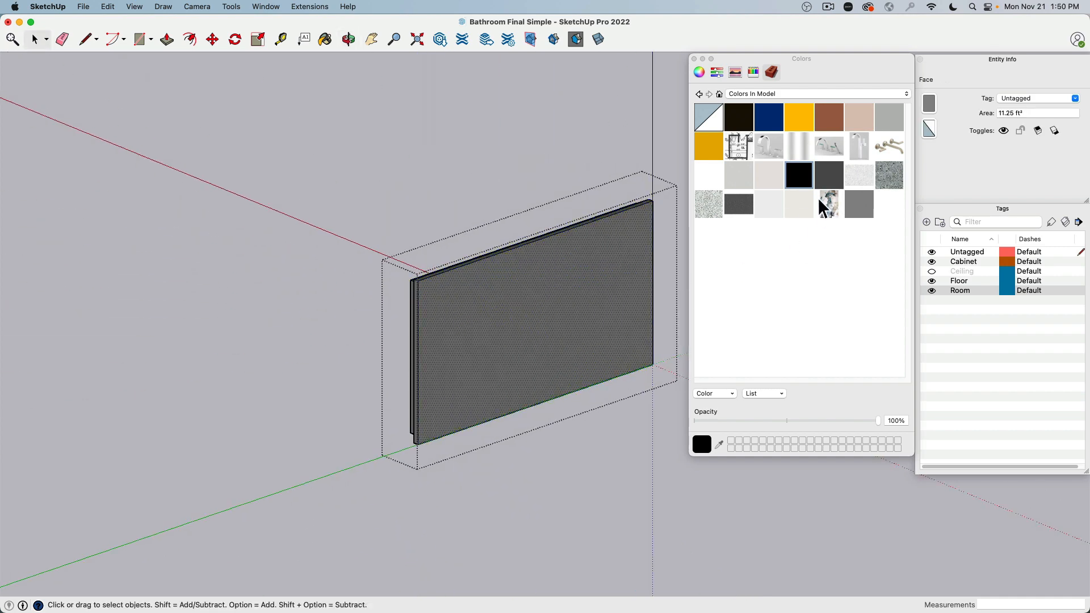
left_click_drag(801, 181, 499, 326)
middle_click_drag(412, 356, 477, 275)
Paint the recessed strip around the back of the mirror with the white Light material and clear the selection
scroll(623, 324, "up", 8)
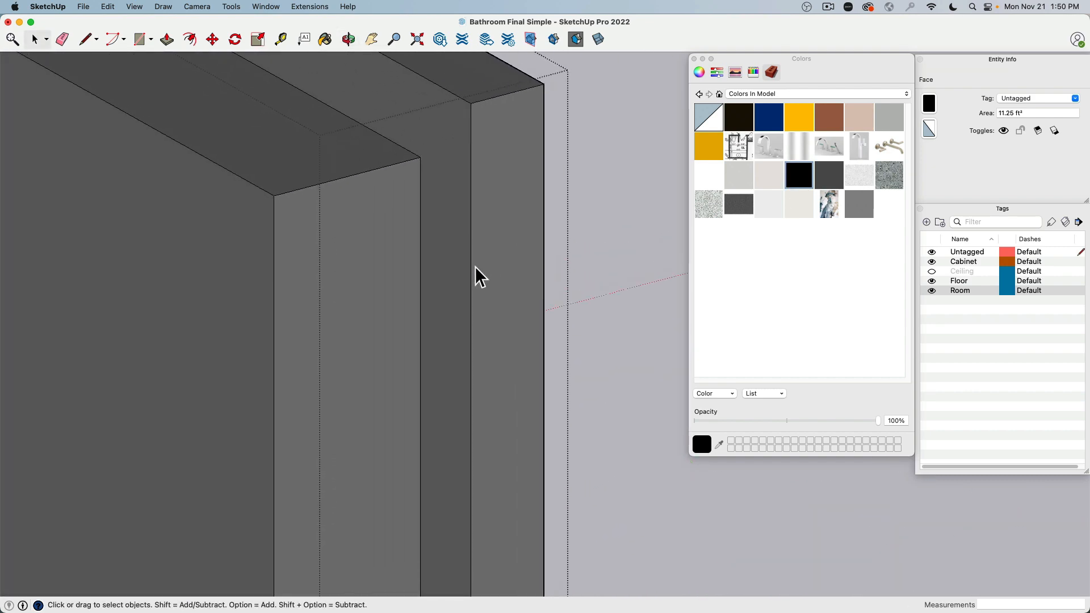
scroll(478, 277, "down", 4)
left_click(469, 245)
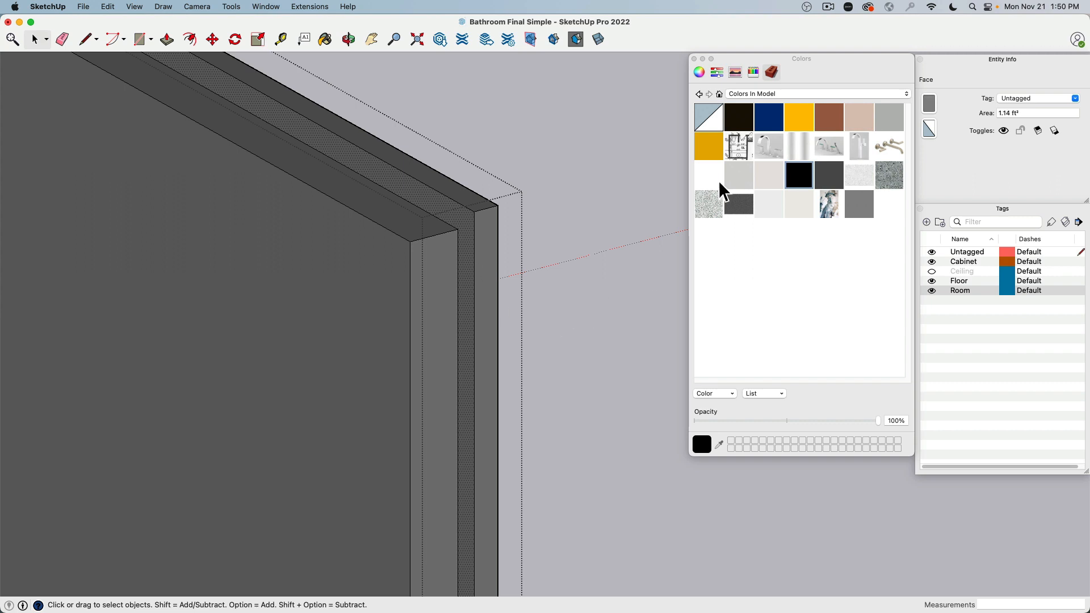
left_click_drag(718, 181, 468, 235)
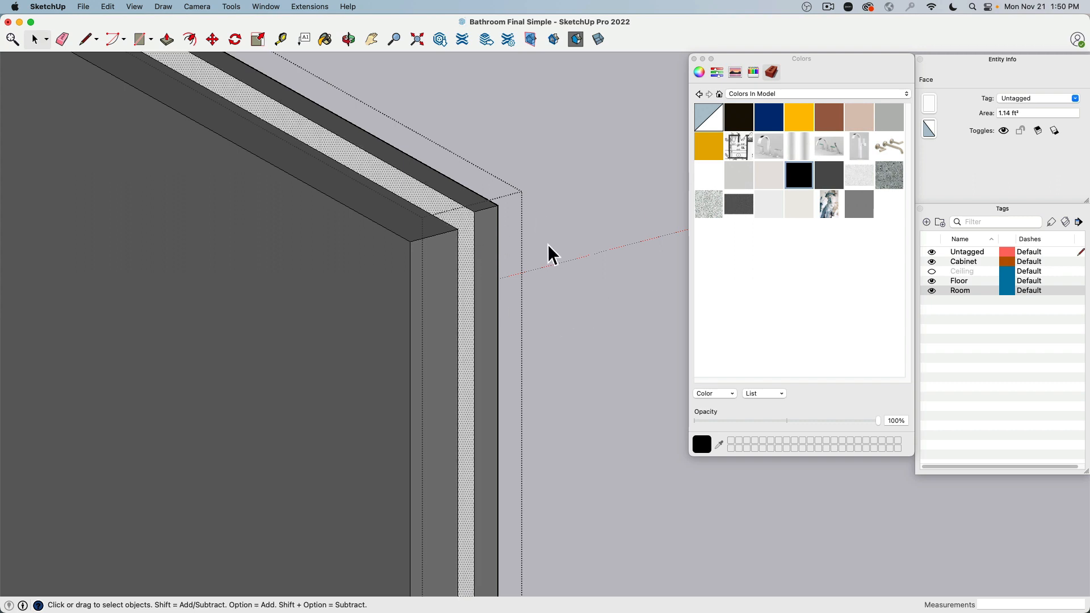
left_click(605, 172)
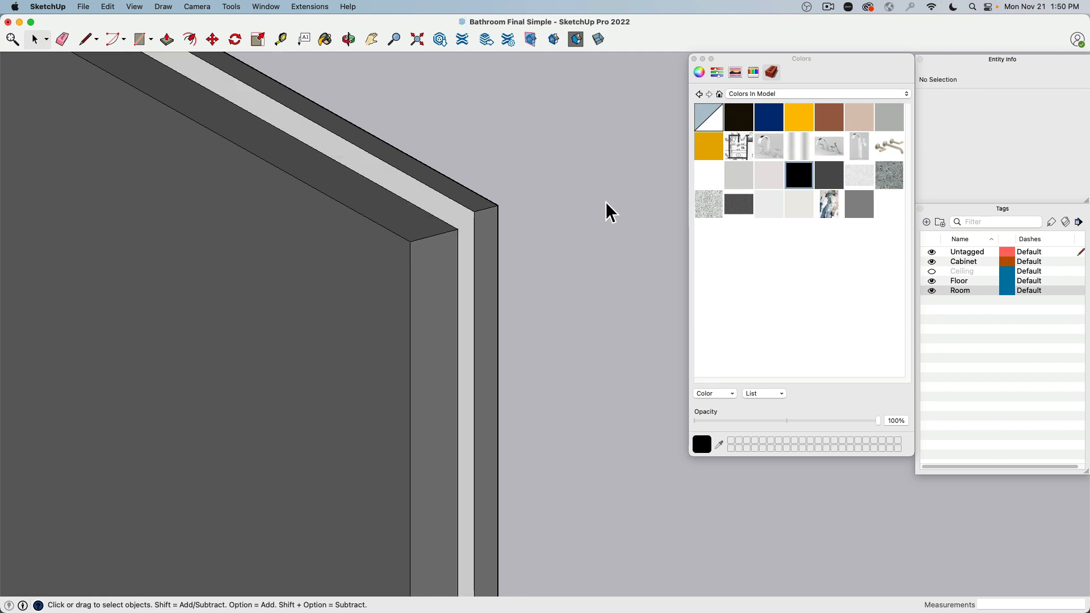
Unhide all hidden objects so the rest of the bathroom model surrounds the mirror again
scroll(581, 290, "up", 3)
scroll(582, 292, "down", 5)
middle_click_drag(594, 301, 141, 110)
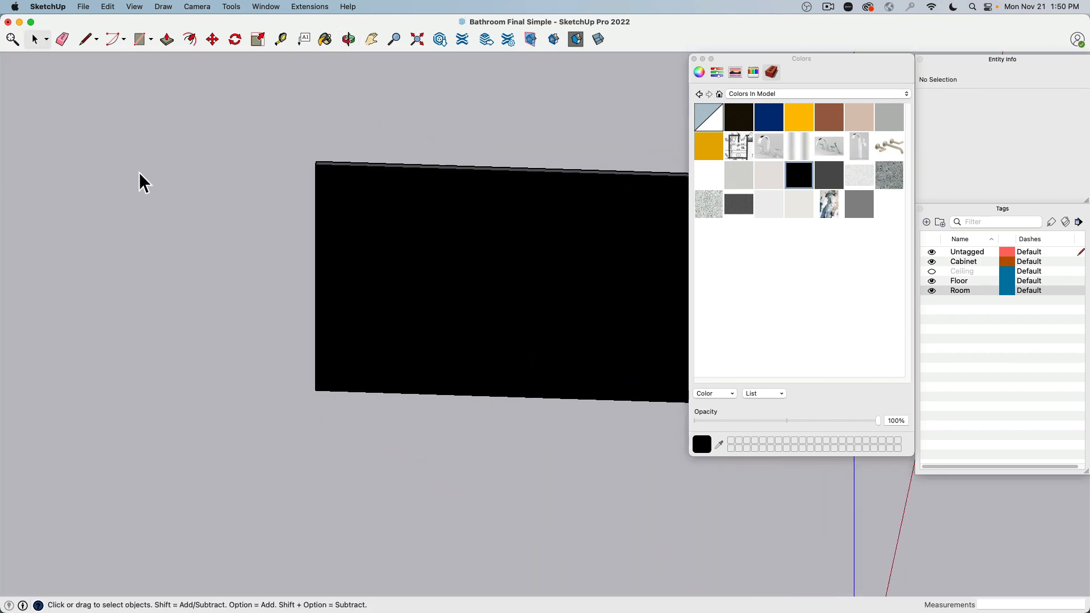
scroll(287, 239, "down", 3)
left_click(108, 6)
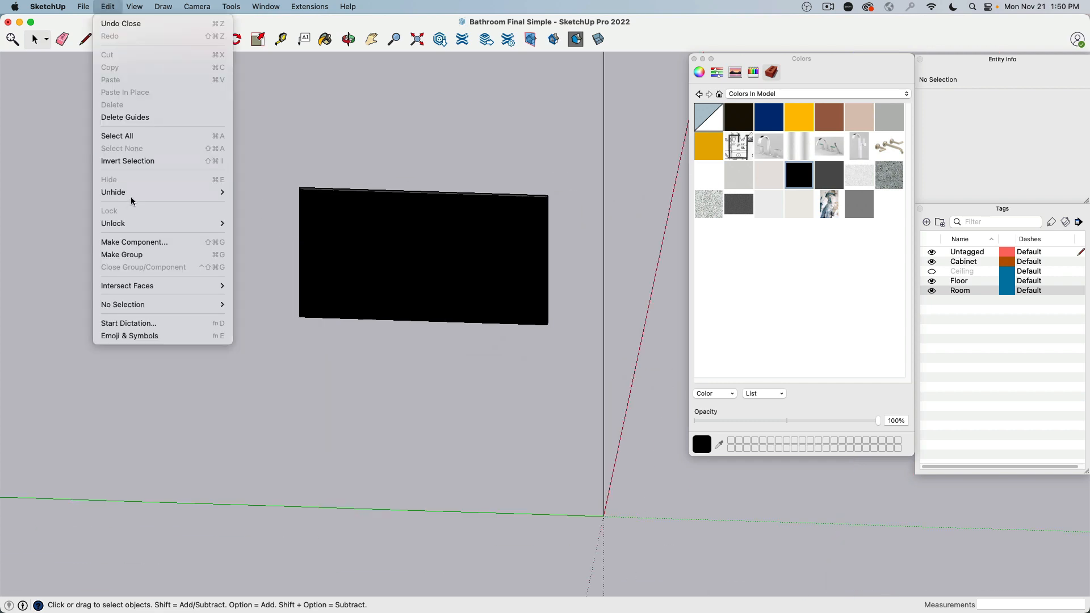
mouse_move(131, 196)
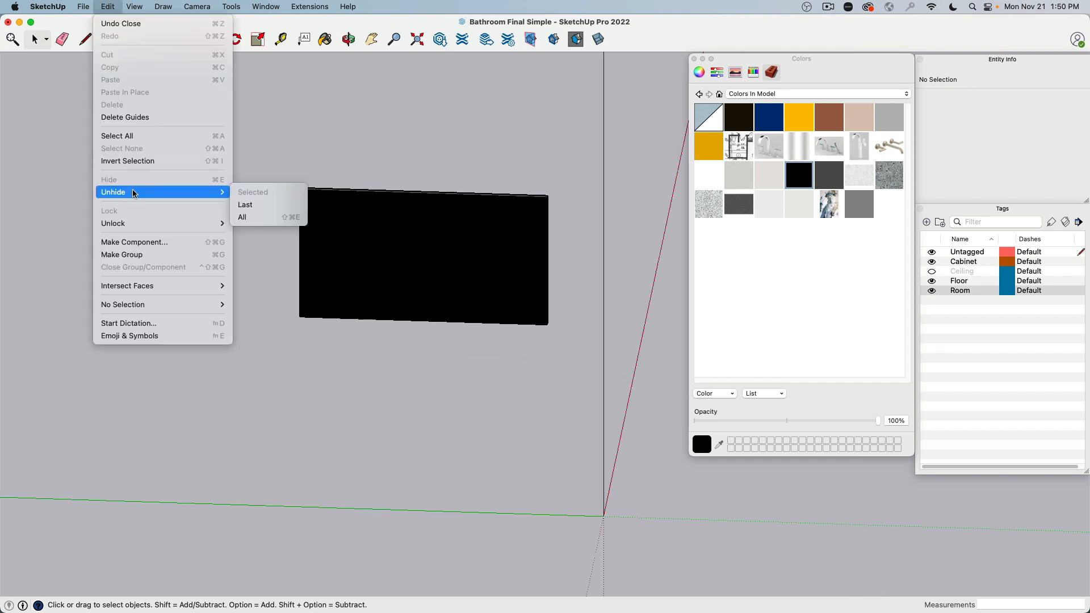
left_click(269, 217)
Examine the painted mirror, the wall light beside it and the wall-mounted faucet above the sink
middle_click_drag(270, 233, 443, 342)
scroll(391, 291, "up", 10)
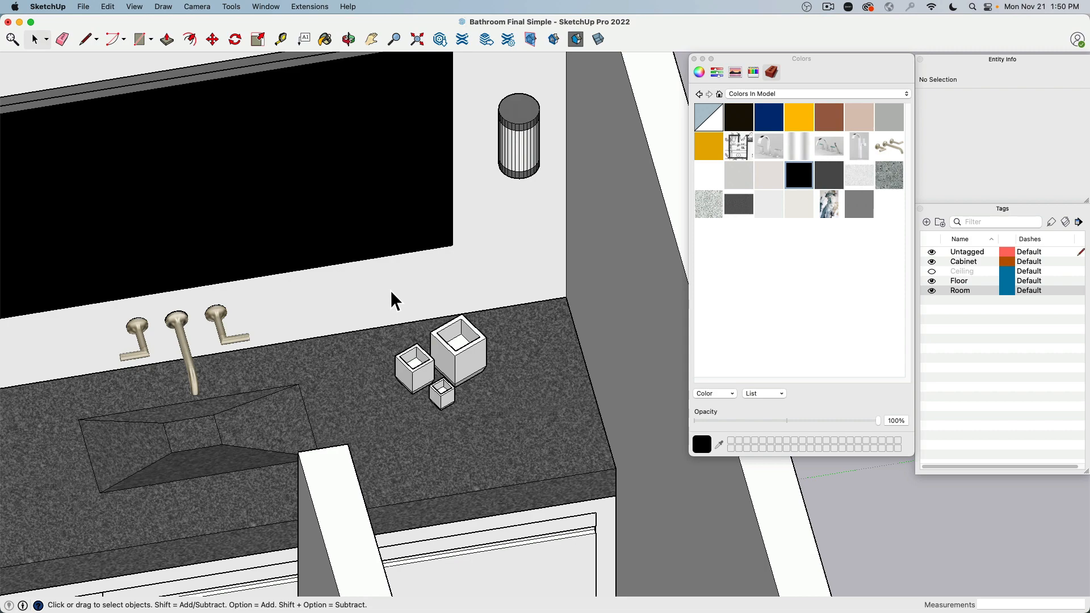
middle_click_drag(236, 353, 188, 334)
middle_click_drag(477, 379, 489, 381, "shift")
scroll(416, 359, "up", 2)
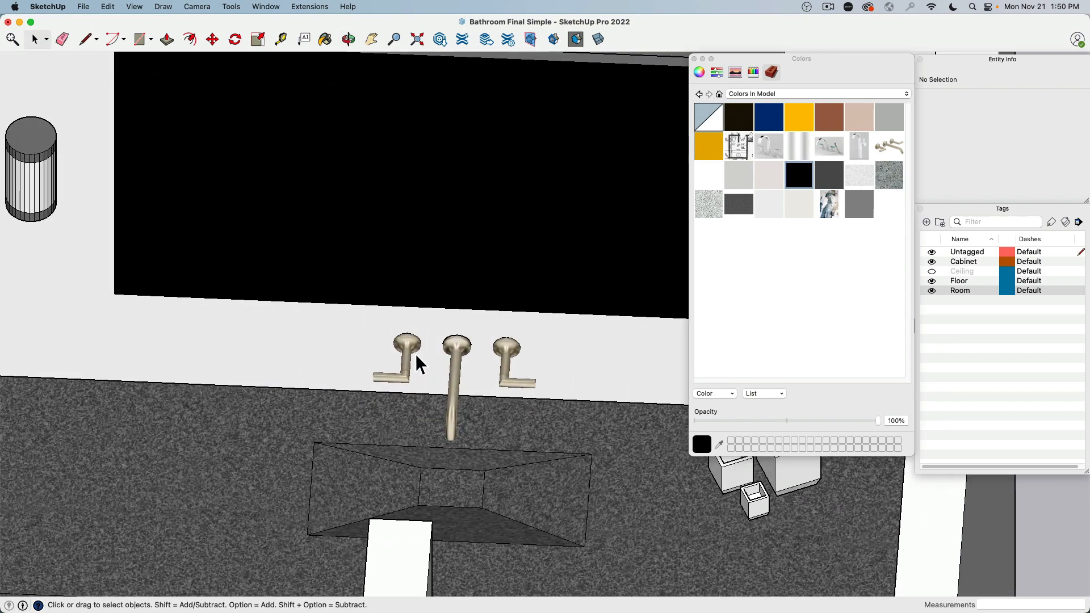
middle_click_drag(230, 273, 453, 366, "shift")
scroll(252, 267, "up", 5)
scroll(243, 205, "down", 6)
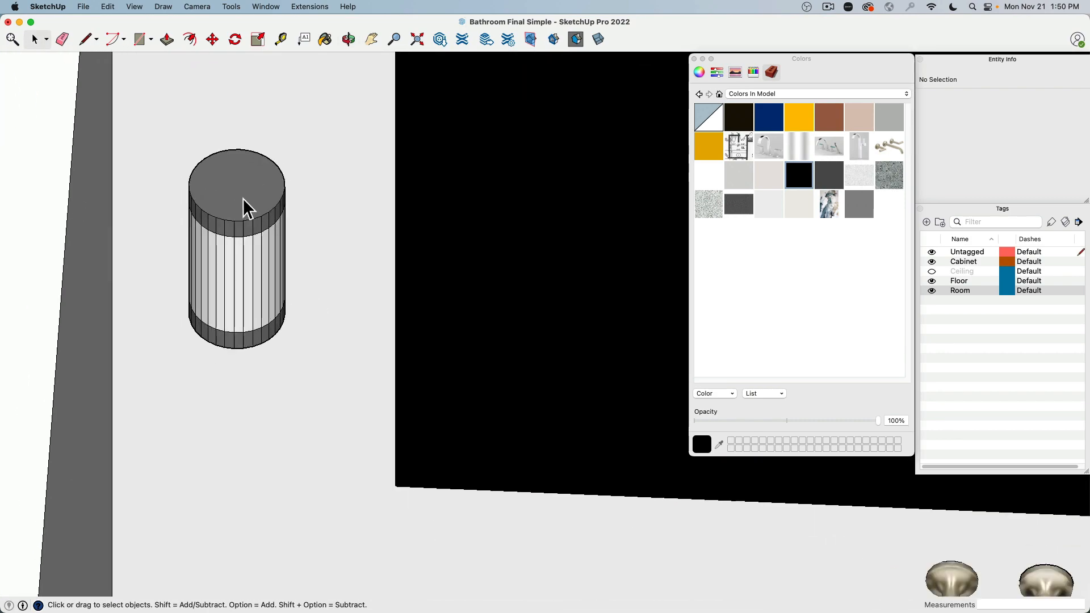
scroll(455, 267, "up", 4)
scroll(425, 353, "up", 3)
middle_click_drag(425, 354, 385, 316)
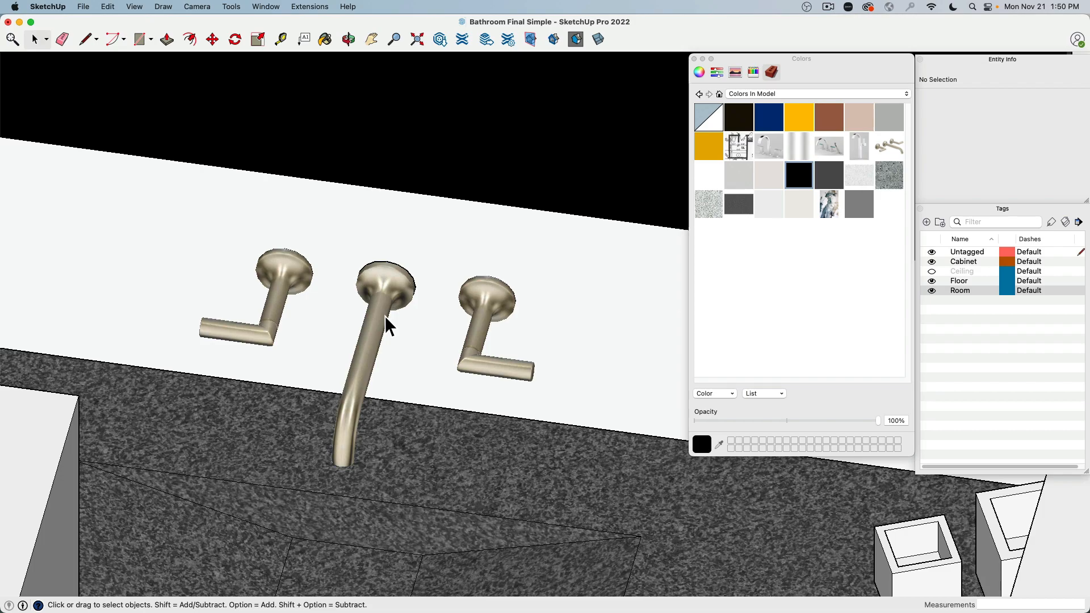
middle_click_drag(436, 307, 482, 321)
scroll(482, 321, "down", 4)
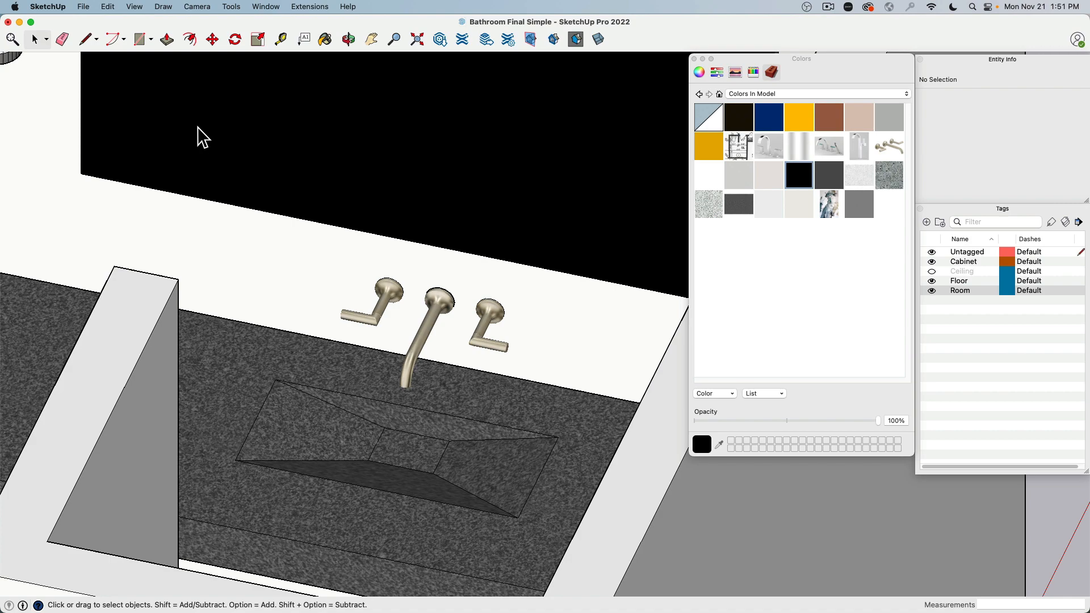
scroll(211, 134, "down", 6)
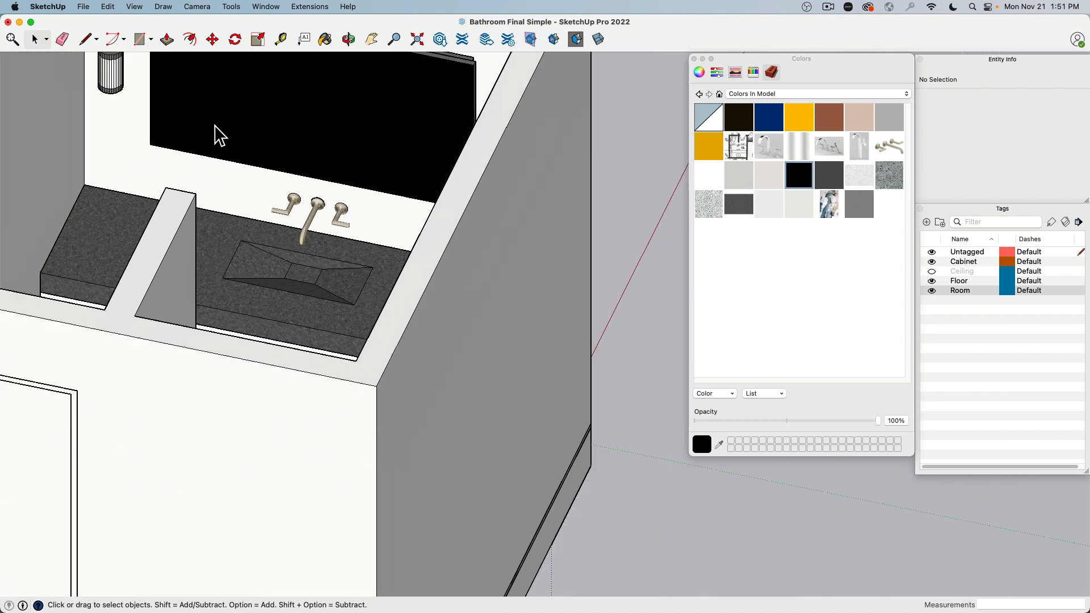
Open the Walls group and select all interior wall faces, including the sides and end of the short partition wall
middle_click_drag(218, 130, 408, 232, "shift")
middle_click_drag(486, 256, 434, 233)
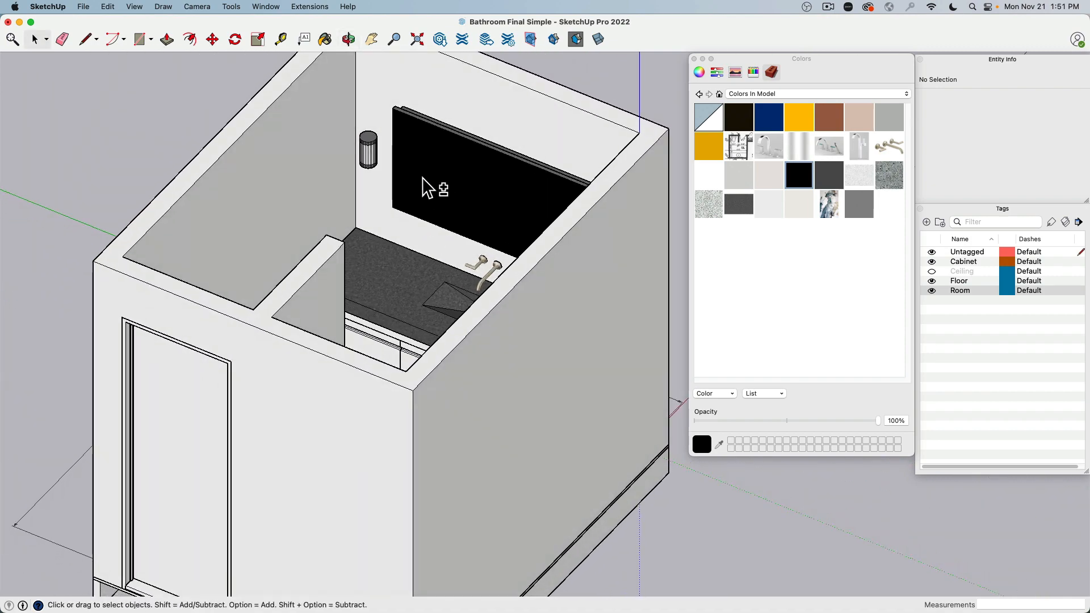
middle_click_drag(423, 179, 339, 255, "shift")
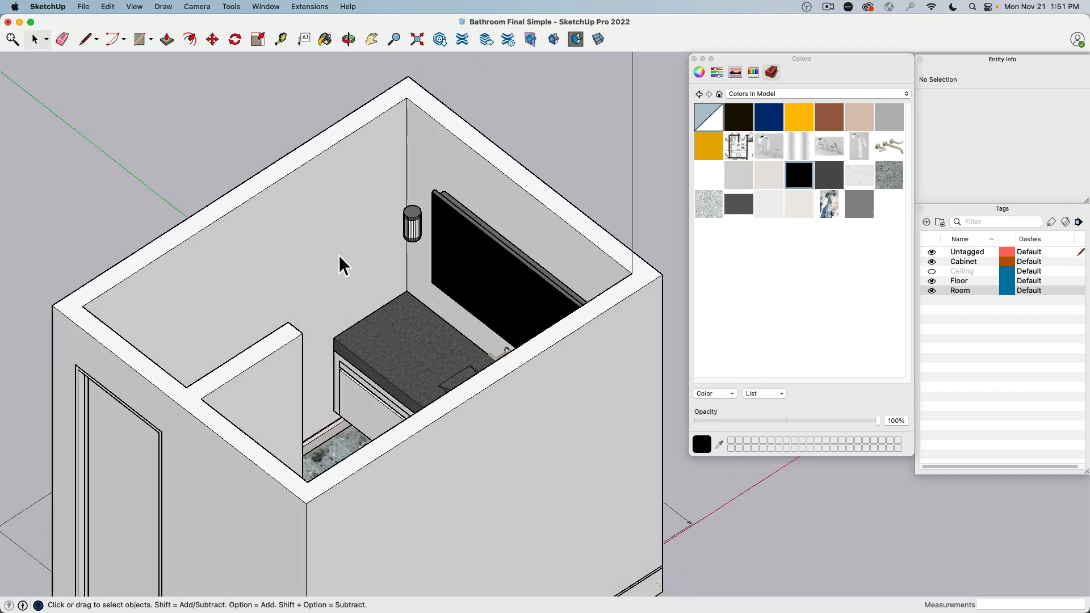
left_click(341, 250)
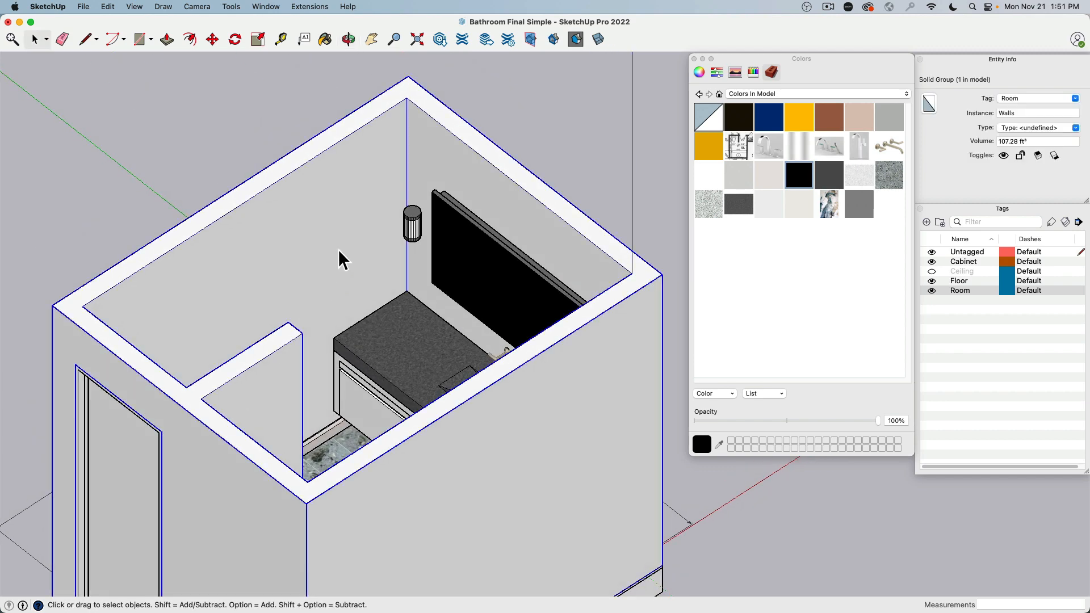
double_click(341, 238)
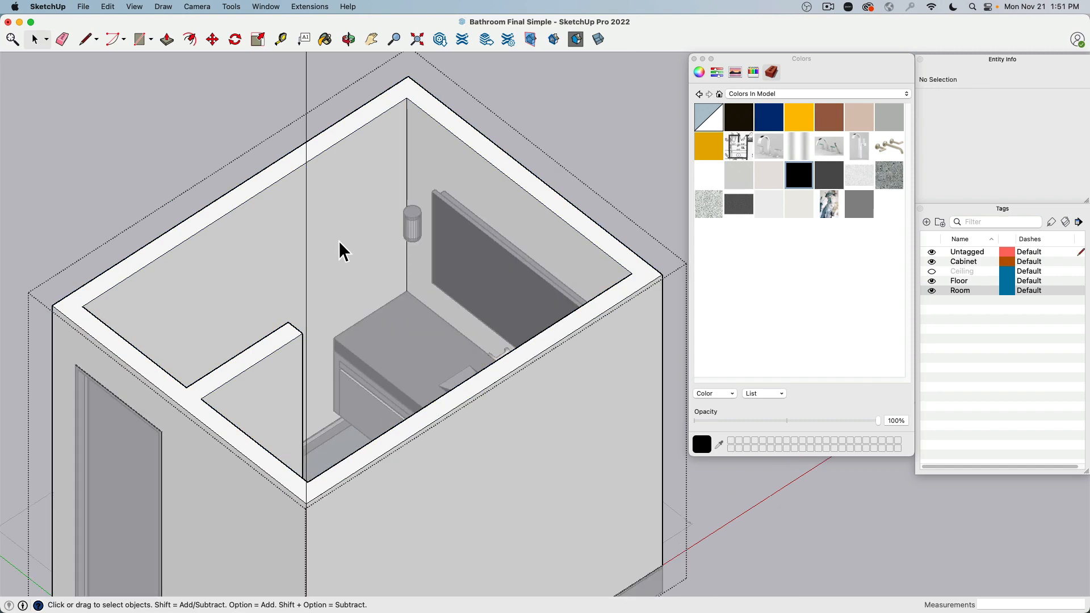
left_click(341, 242)
middle_click_drag(339, 182, 540, 260)
left_click(370, 254, "shift")
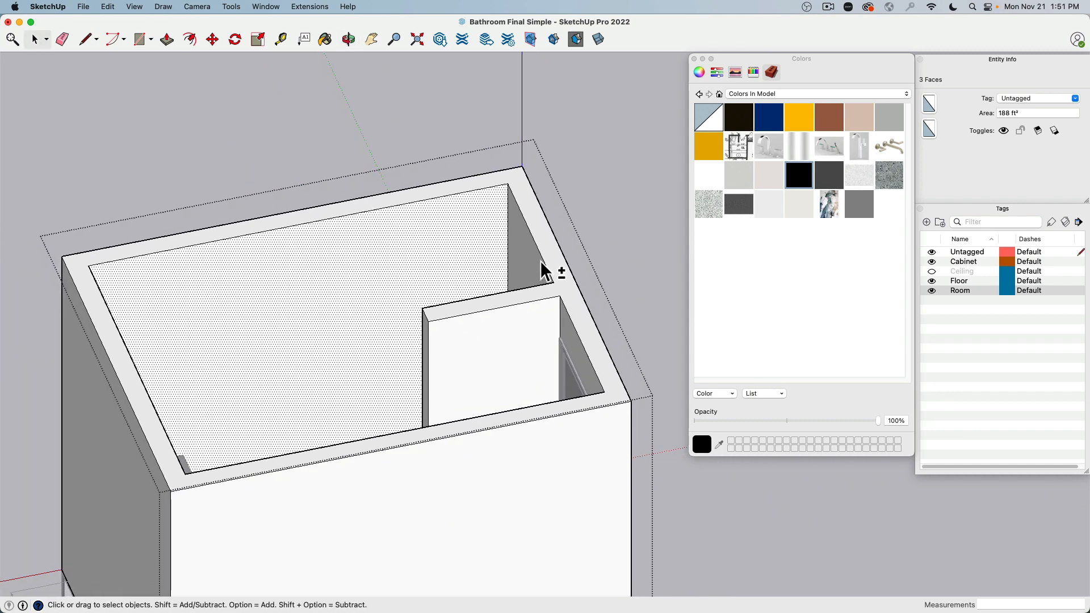
left_click(529, 311, "shift")
left_click(571, 336, "shift")
scroll(431, 323, "down", 3)
middle_click_drag(431, 323, 425, 297)
scroll(425, 297, "up", 5)
left_click(423, 318, "shift")
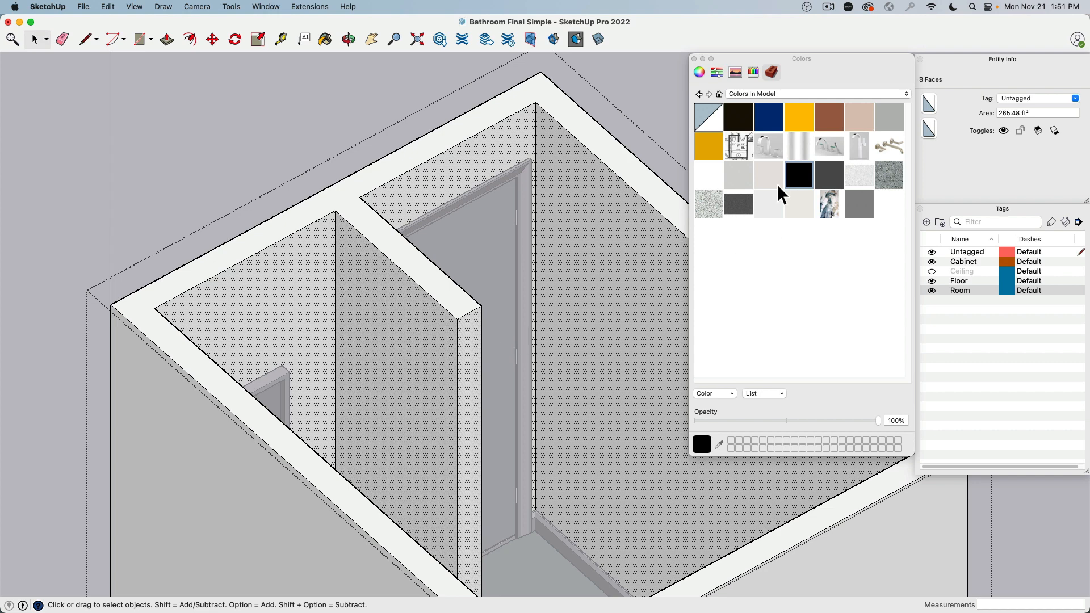
Mix a pale blue-green colour, paint the selected interior wall faces with it, then leave the Walls group with nothing selected
left_click(700, 73)
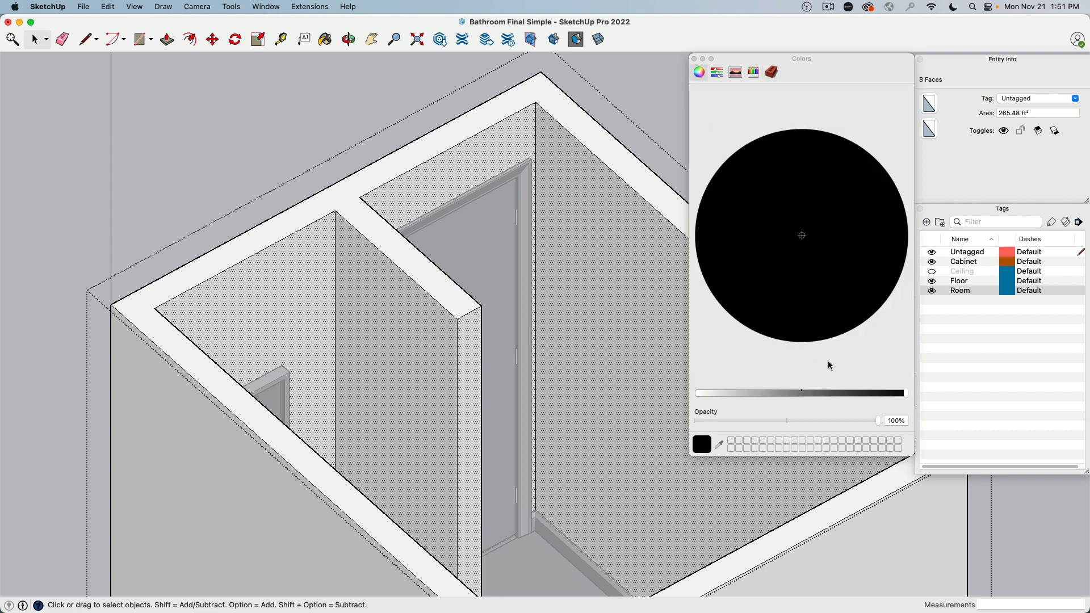
left_click_drag(895, 396, 723, 393)
mouse_move(797, 251)
left_mouse_down()
mouse_move(781, 255)
mouse_move(792, 250)
left_mouse_up()
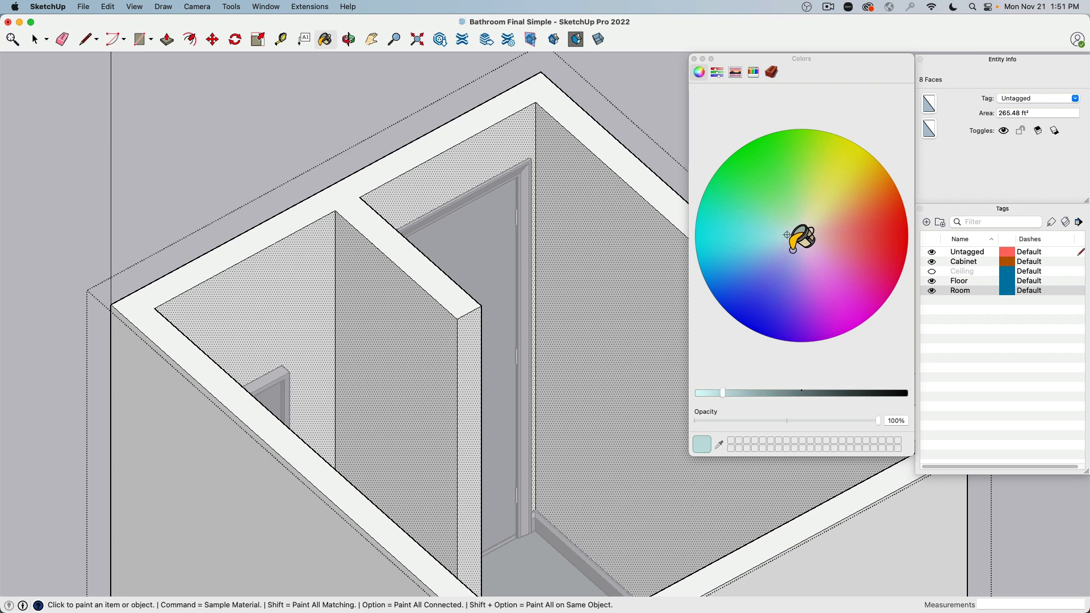
left_click(608, 281)
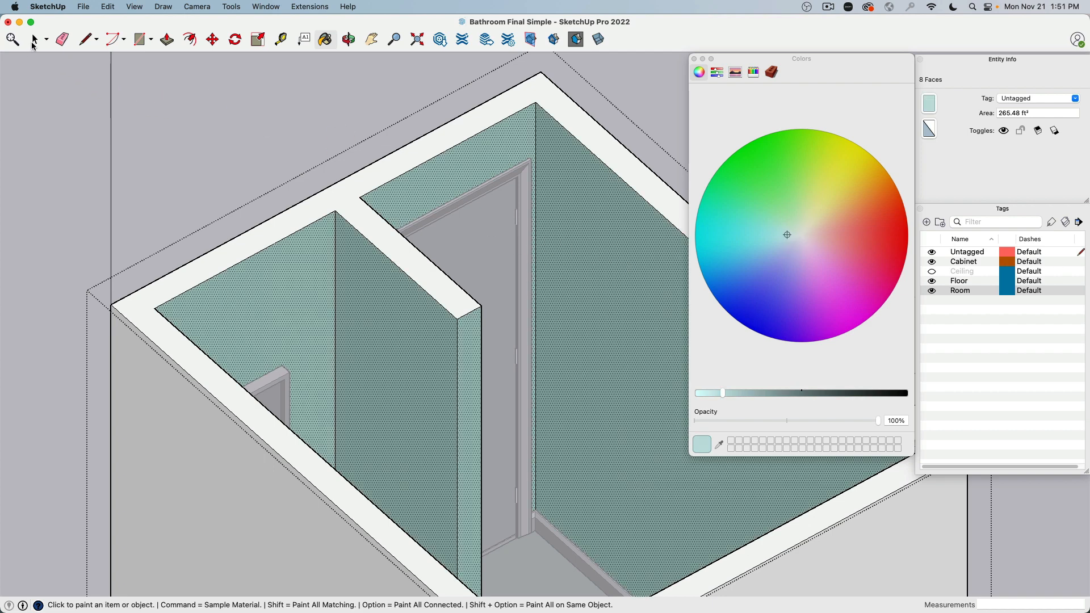
left_click(33, 41)
left_click(227, 118)
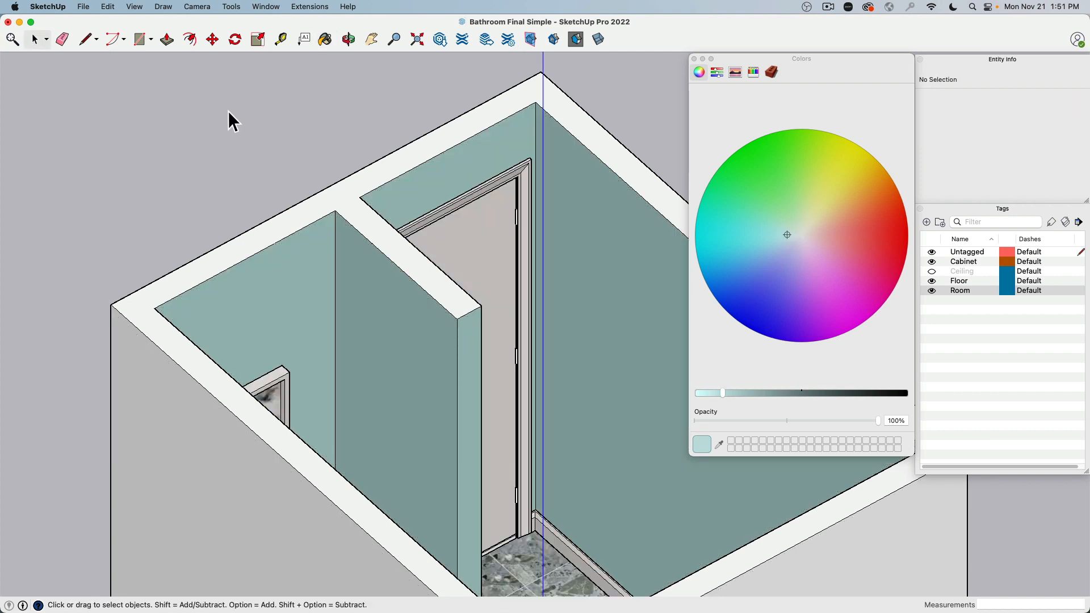
Rename the new blue-green wall material to Wall Color and close the material editor
left_click(773, 72)
right_click(893, 203)
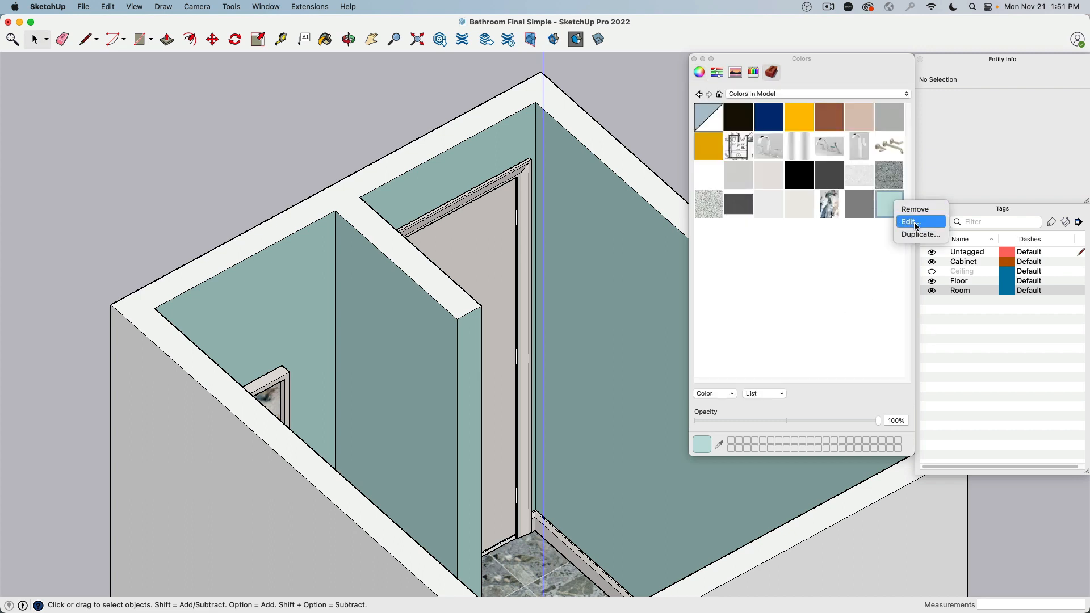
left_click(908, 222)
left_click(751, 379)
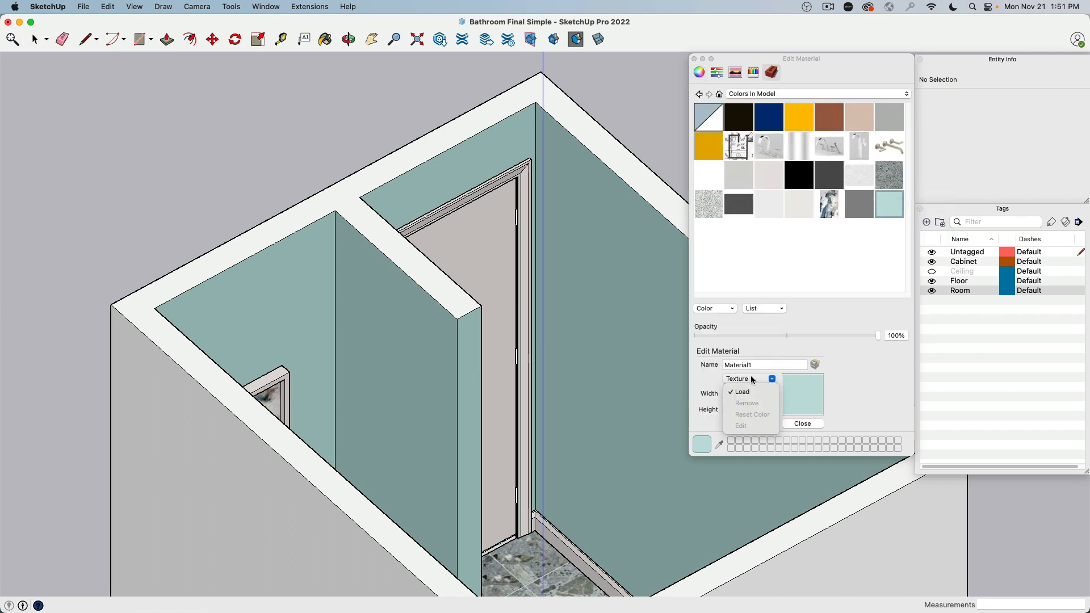
left_click(769, 365)
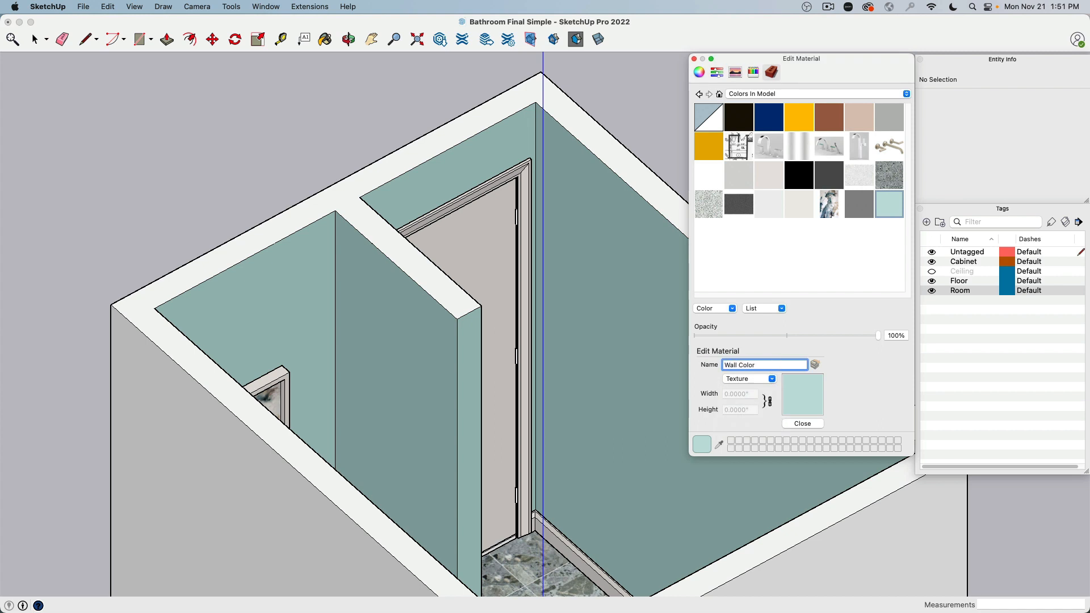
key("Return")
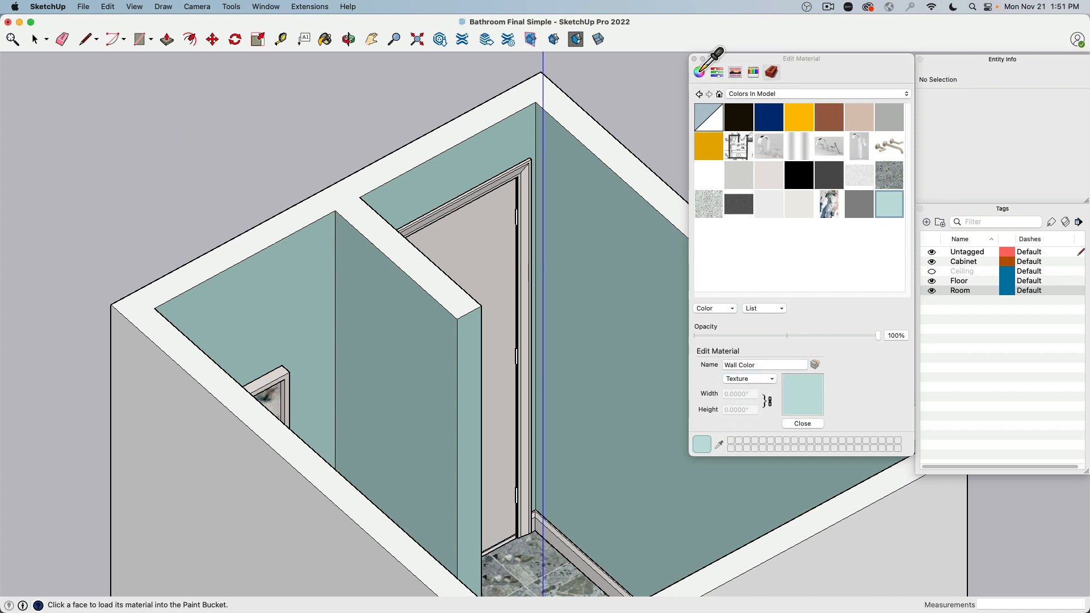
left_click(694, 58)
left_click(35, 38)
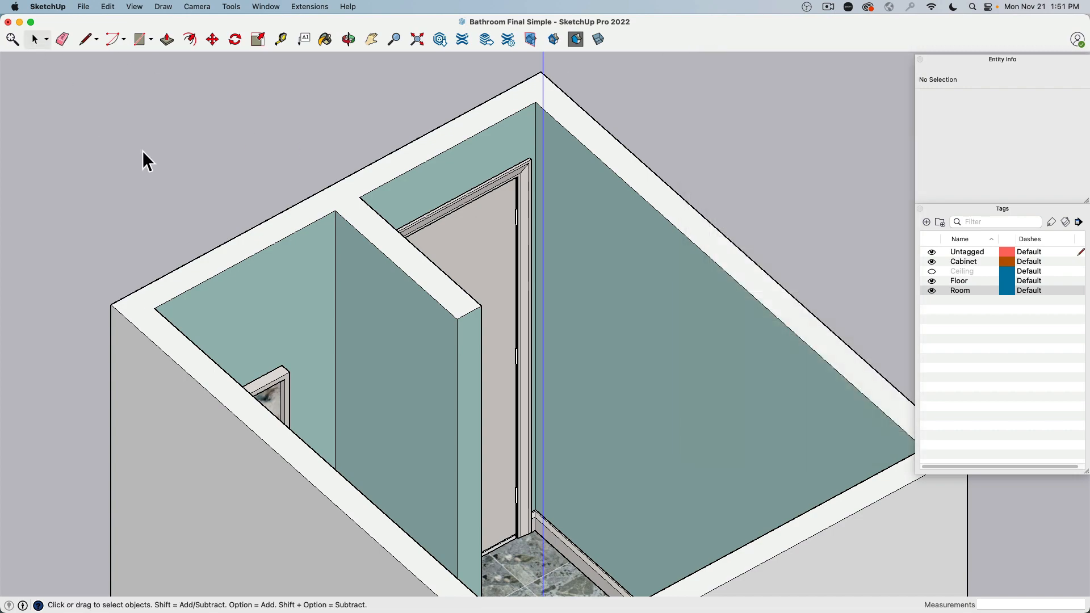
Isolate the Cabinet D group under the countertop by inverting its selection and hiding everything else
scroll(251, 212, "down", 5)
middle_click_drag(251, 212, 535, 355)
scroll(401, 363, "down", 5)
scroll(398, 357, "up", 8)
scroll(391, 346, "up", 5)
scroll(449, 352, "up", 4)
left_click(447, 349)
scroll(447, 349, "down", 5)
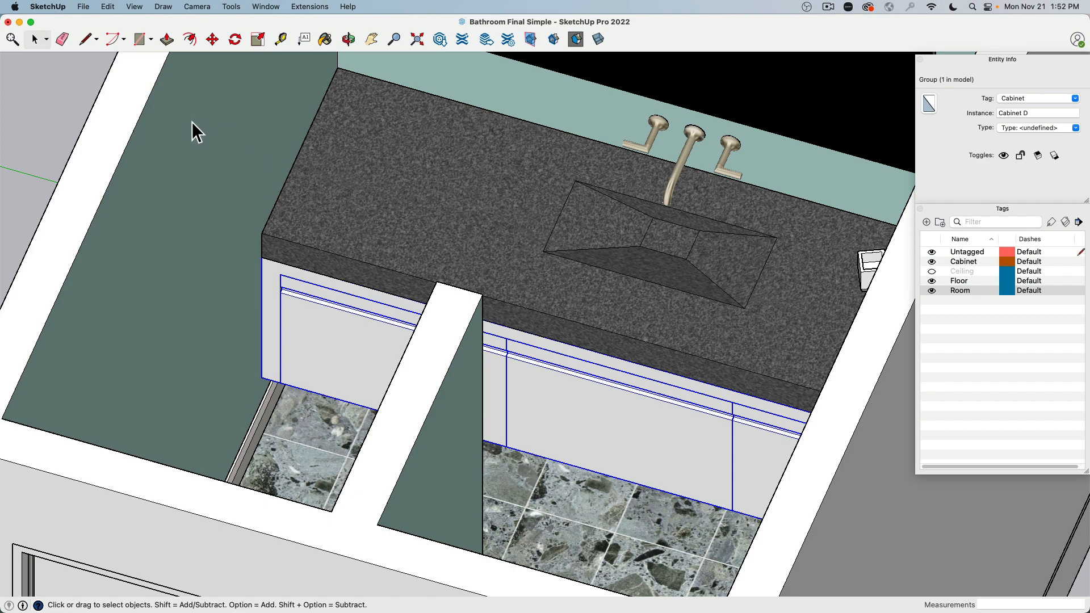
left_click(136, 5)
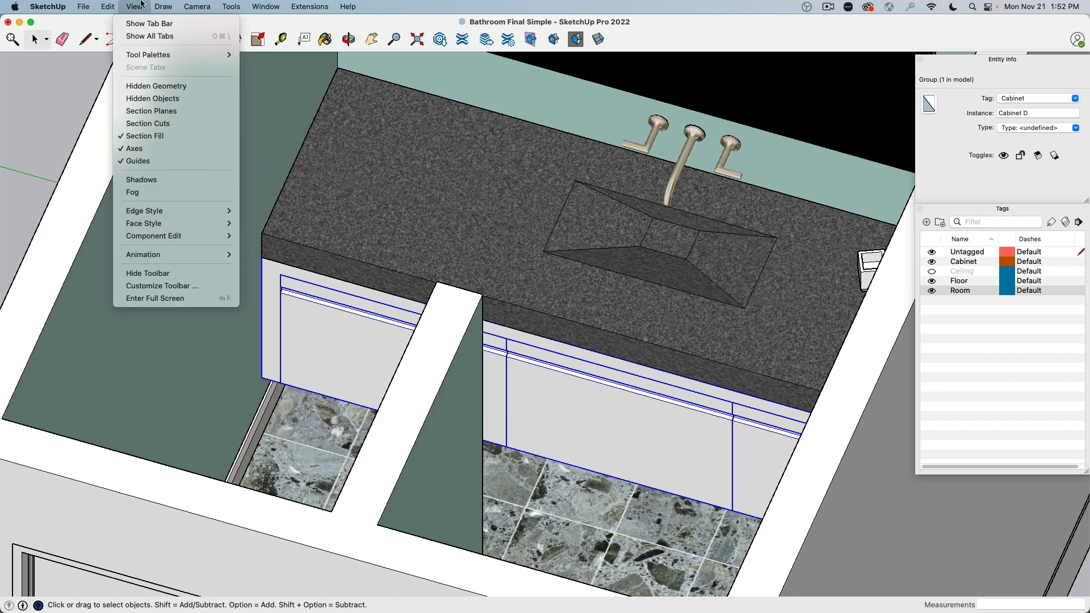
mouse_move(108, 7)
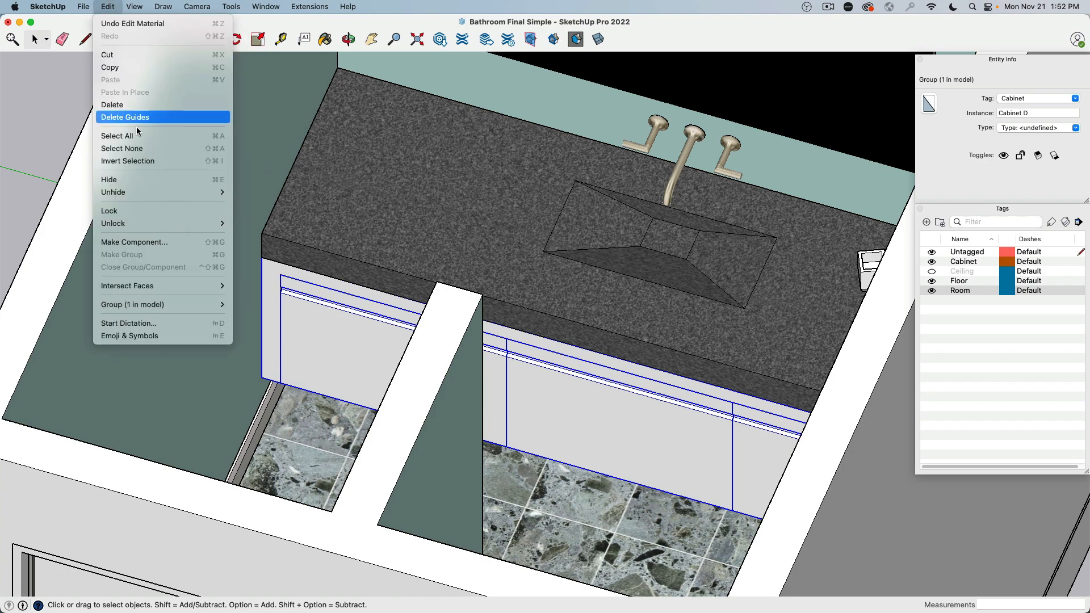
left_click(141, 161)
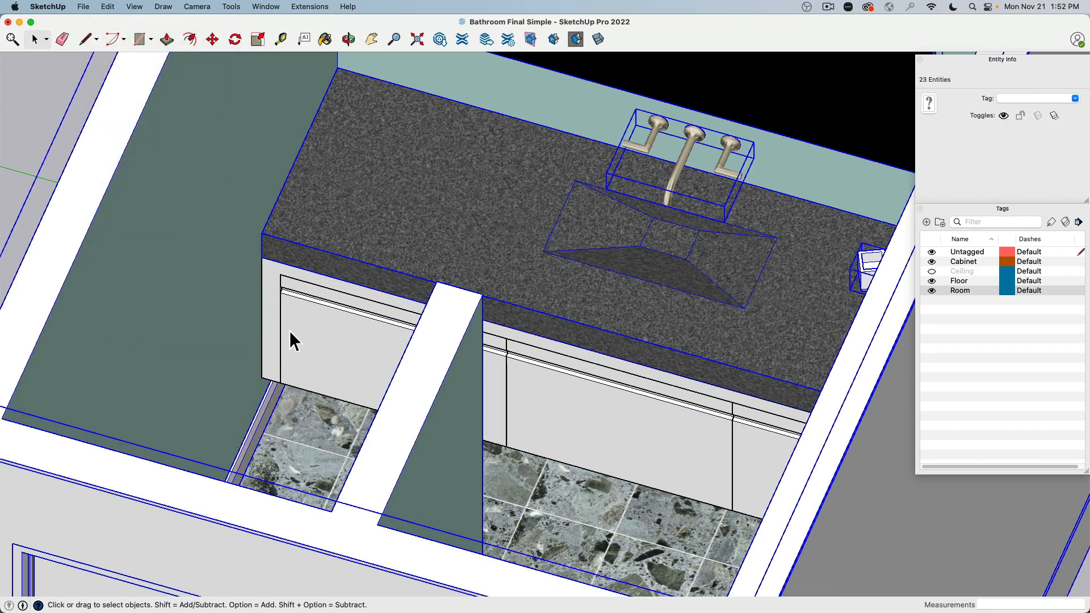
left_click(130, 6)
mouse_move(108, 7)
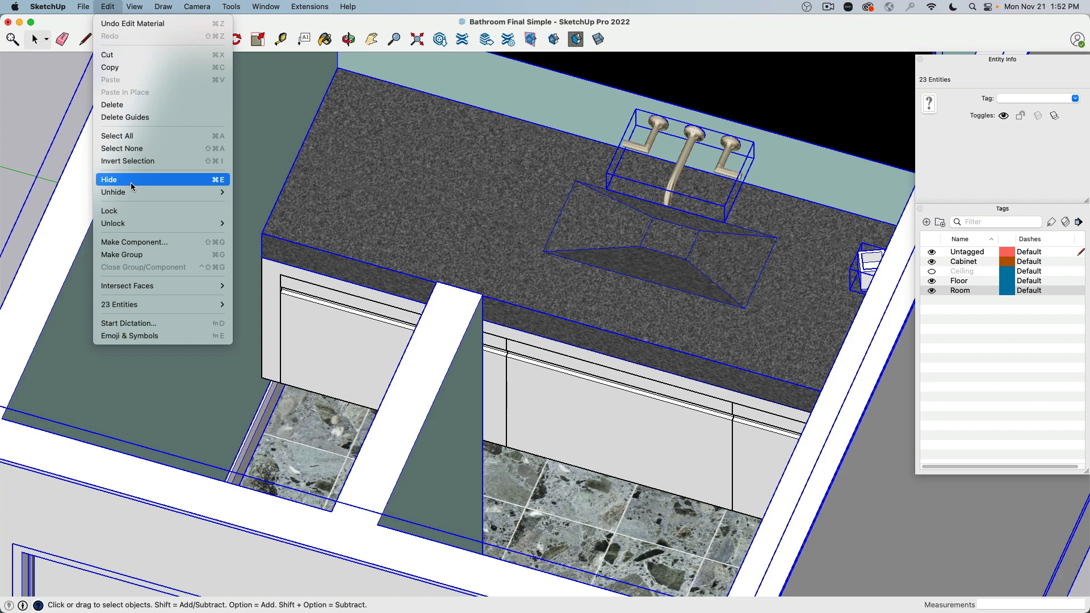
left_click(131, 181)
Open the Cabinet D group and the cabinet component at its near end for editing
left_click(321, 338)
middle_click_drag(450, 360, 635, 331)
double_click(457, 404)
left_click(586, 339)
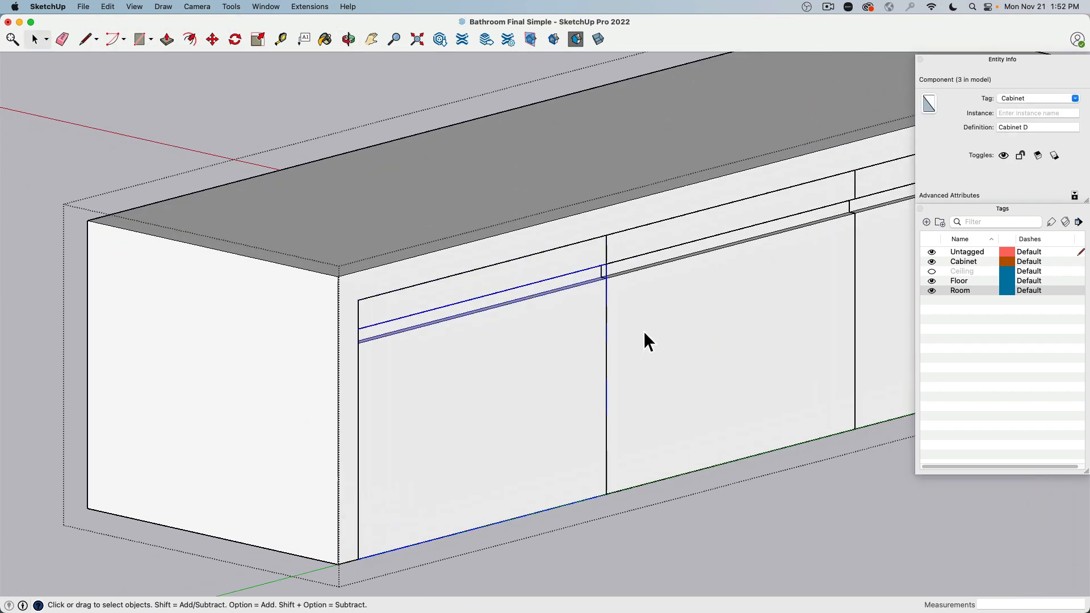
scroll(644, 331, "up", 2)
double_click(534, 331)
scroll(561, 263, "up", 5)
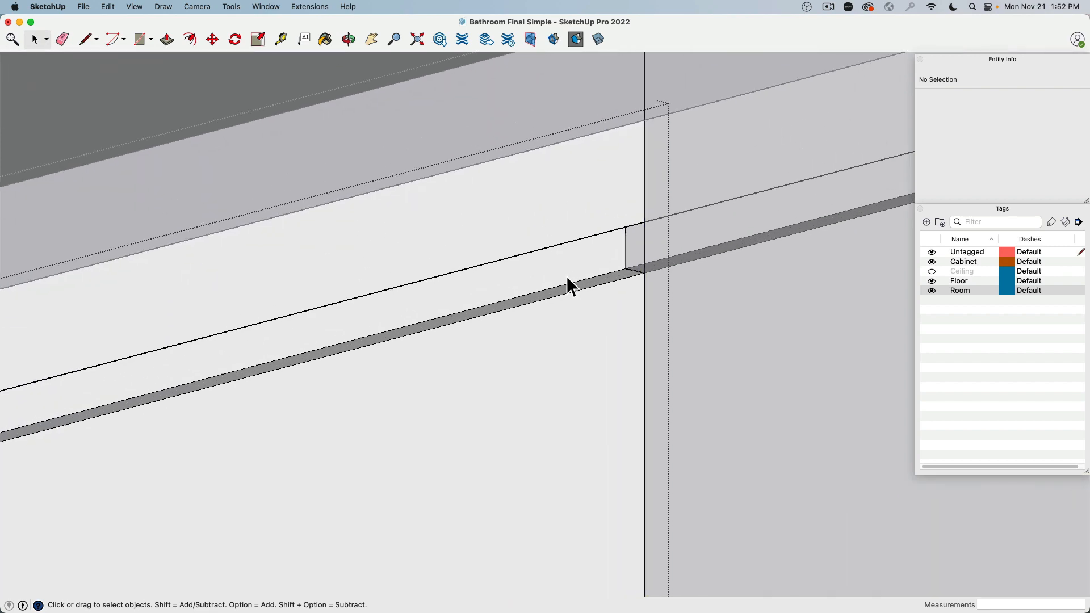
Open the Cabinet D Door component at the cabinet's near end and select all of its connected geometry
left_click(617, 283)
scroll(565, 384, "down", 3)
middle_click_drag(564, 384, 427, 291)
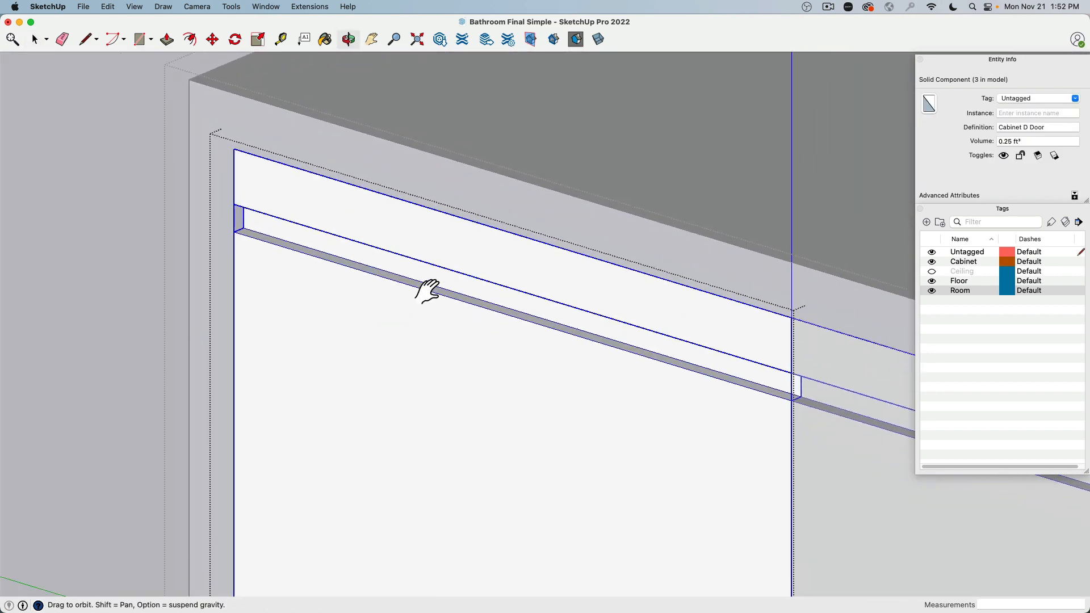
left_click_drag(427, 291, 339, 264, "shift")
double_click(289, 304)
scroll(186, 213, "down", 3)
scroll(188, 214, "up", 4)
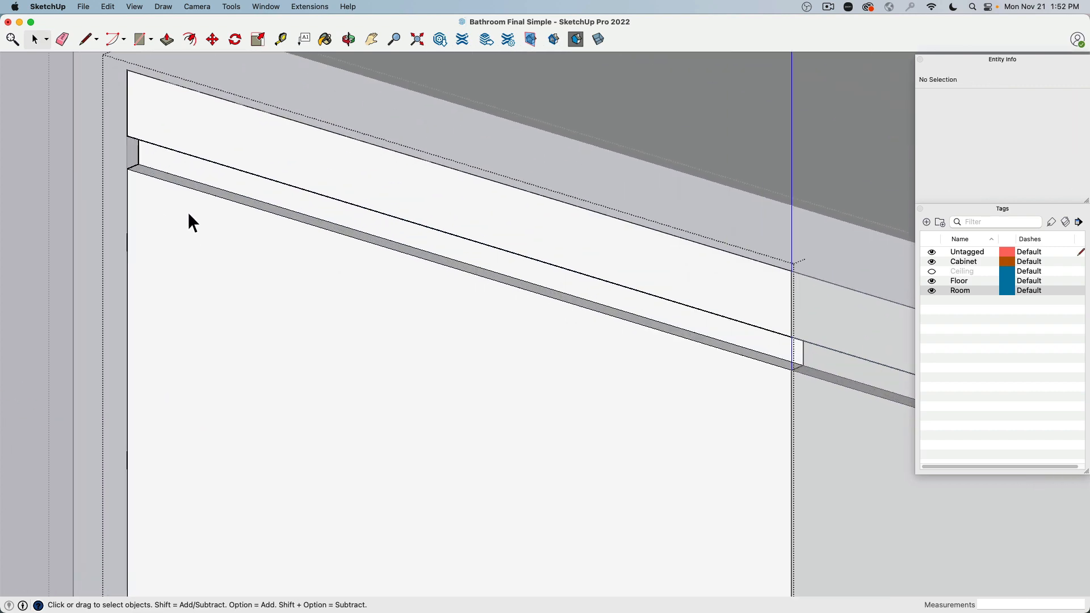
left_click(174, 182)
triple_click(196, 257)
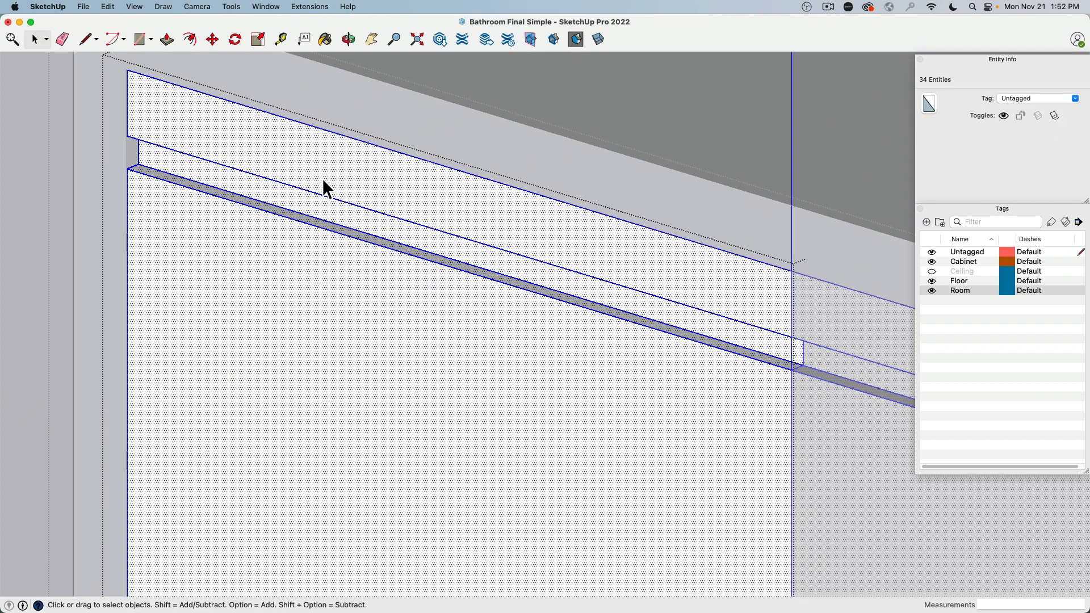
Paint the selected cabinet door geometry with the pale beige model material and leave the door component
left_click(325, 39)
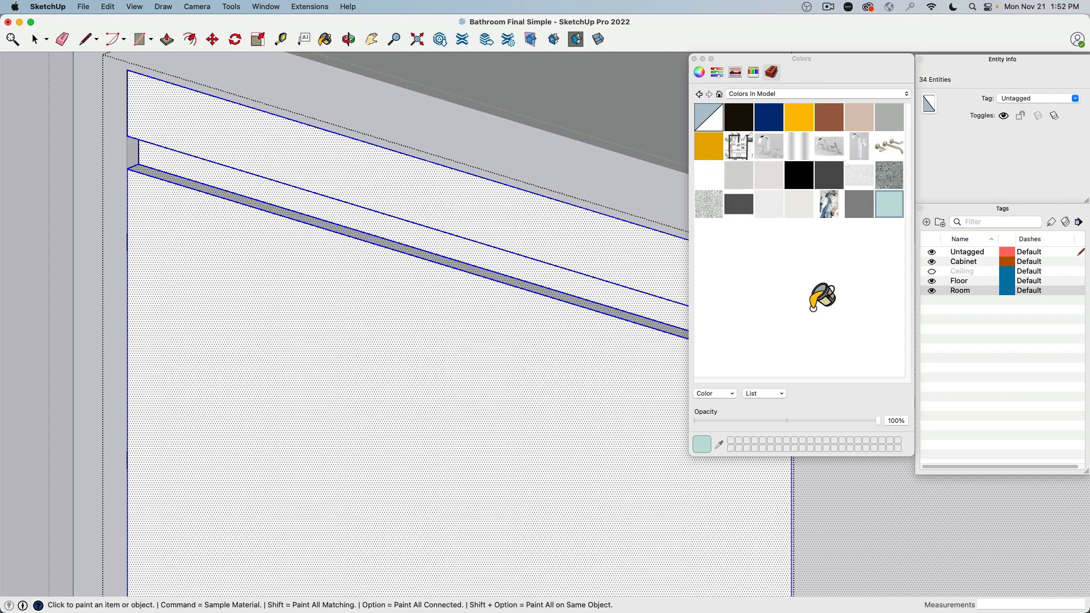
left_click(426, 314)
scroll(449, 268, "down", 3)
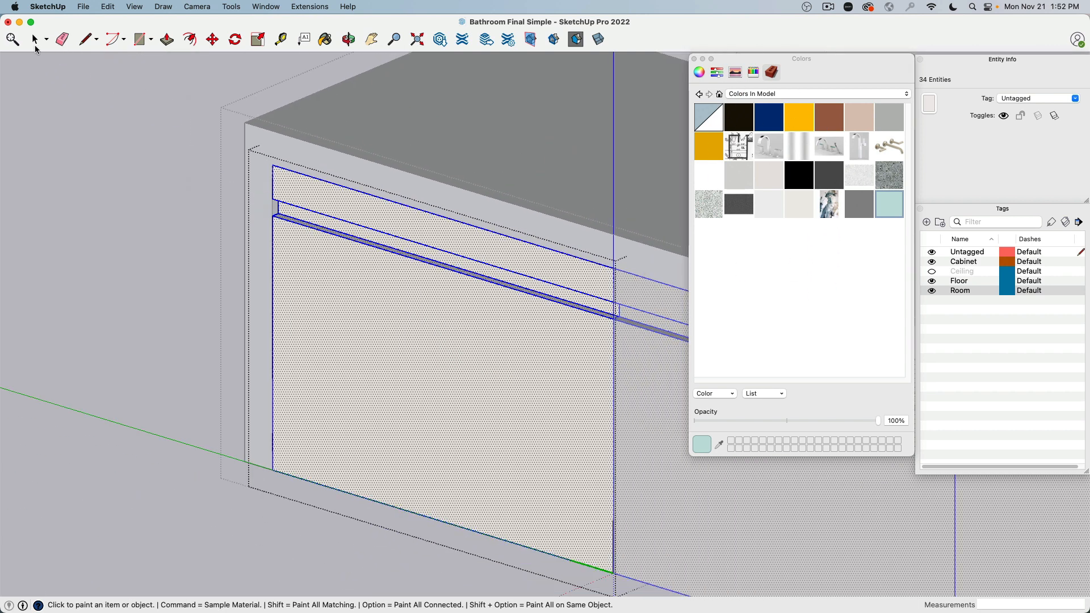
left_click(34, 40)
left_click(87, 135)
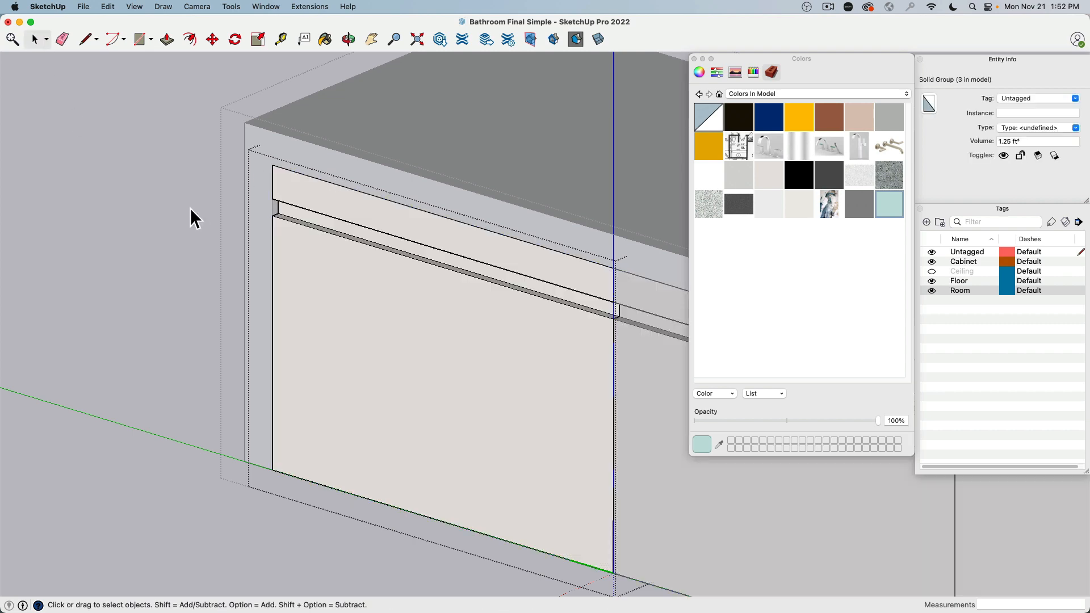
Open the cabinet body group, paint its front frame face with the pale beige material and leave the group
left_click(190, 209)
double_click(278, 158)
key("super+a")
left_click(339, 153)
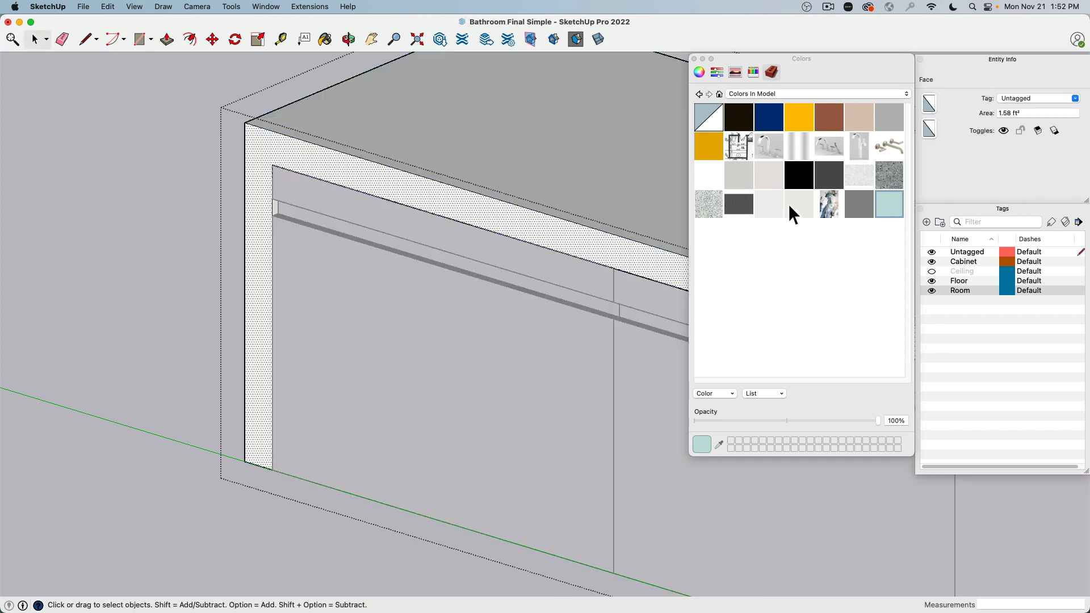
left_click_drag(490, 211, 489, 211)
left_click(207, 185)
Examine the painted doors and frame of Cabinet D from the front, from above and from below
scroll(410, 367, "up", 5)
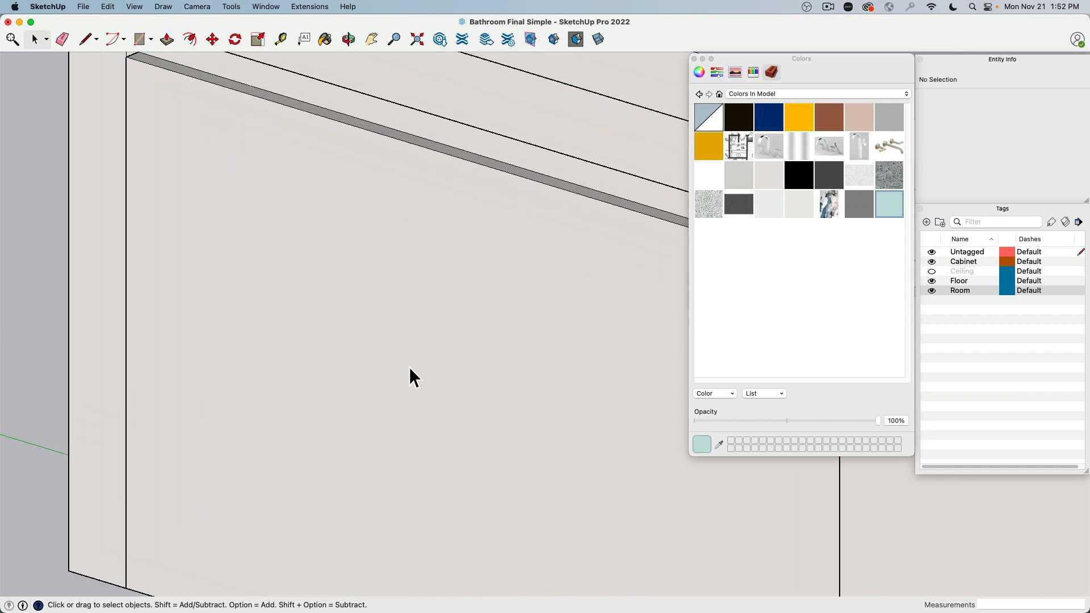
scroll(411, 367, "down", 10)
middle_click_drag(441, 369, 253, 288, "shift")
middle_click_drag(611, 406, 492, 332)
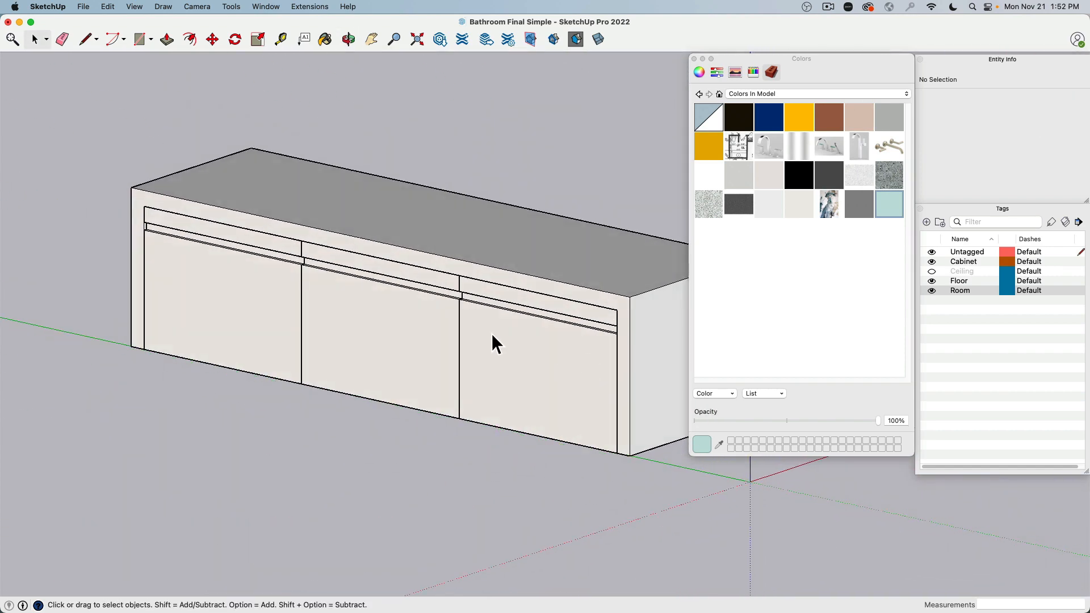
left_click(238, 293)
middle_click_drag(209, 334, 425, 392)
scroll(408, 336, "down", 5)
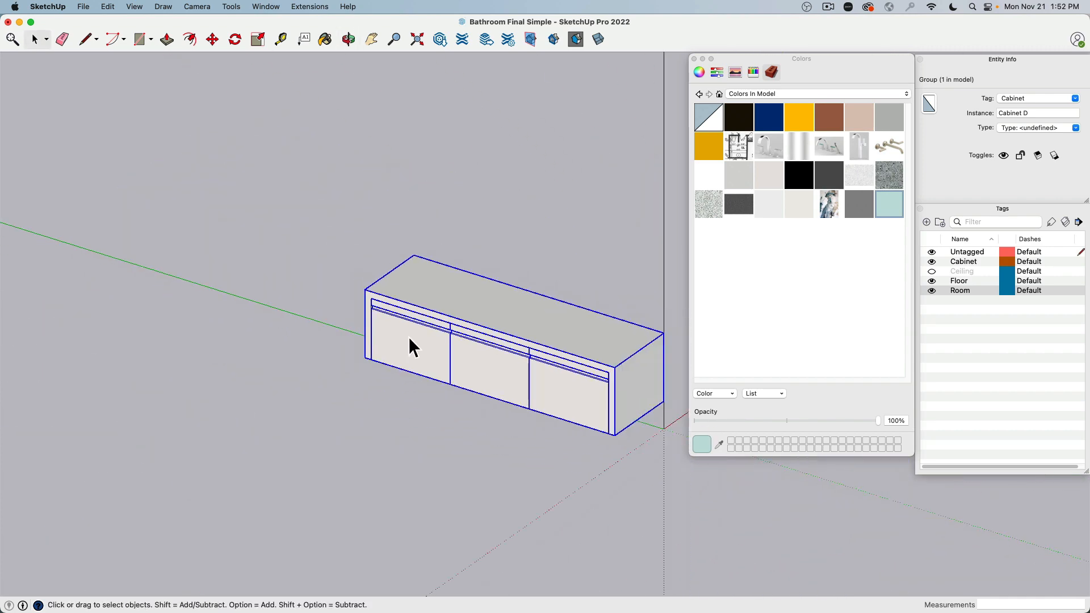
scroll(408, 336, "up", 10)
middle_click_drag(408, 336, 451, 419)
scroll(417, 275, "down", 3)
scroll(389, 328, "up", 6)
Open the end door of Cabinet D and apply the white material to the underside face of its handle groove
double_click(328, 317)
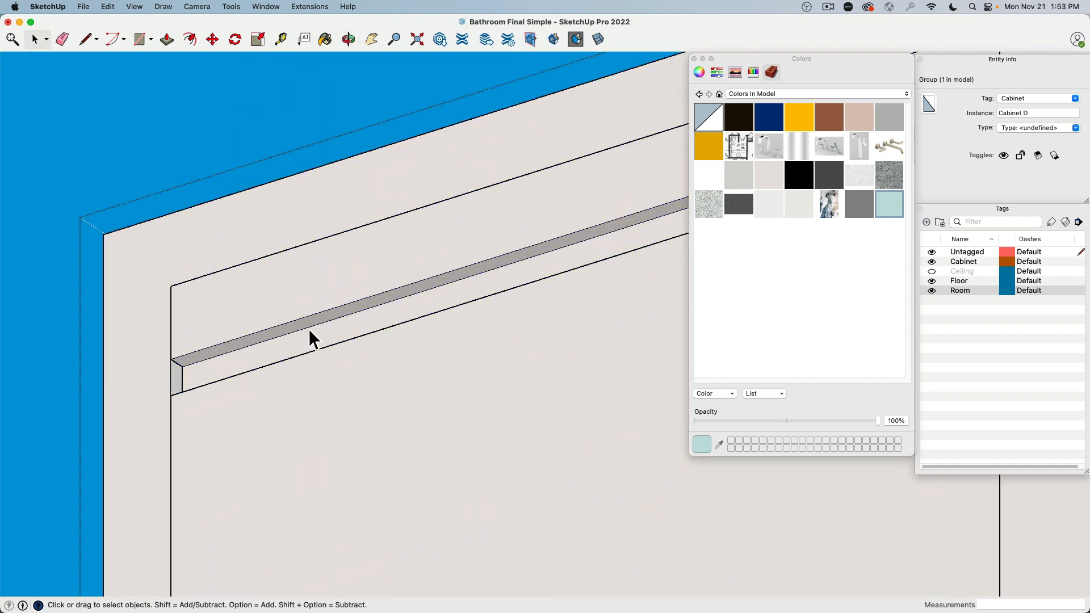
left_click(302, 332)
key("super+a")
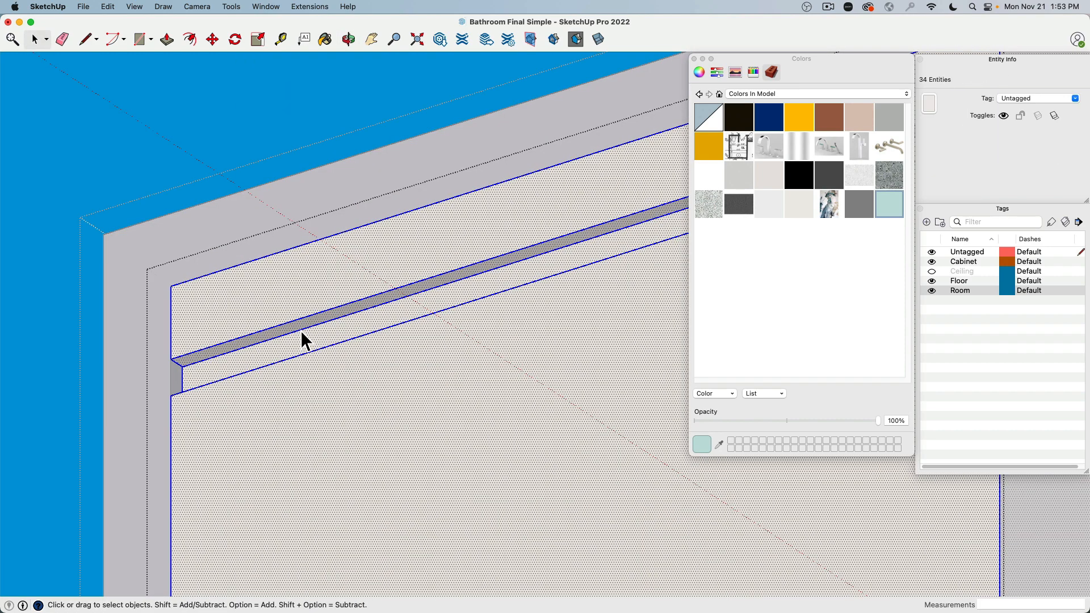
double_click(274, 299)
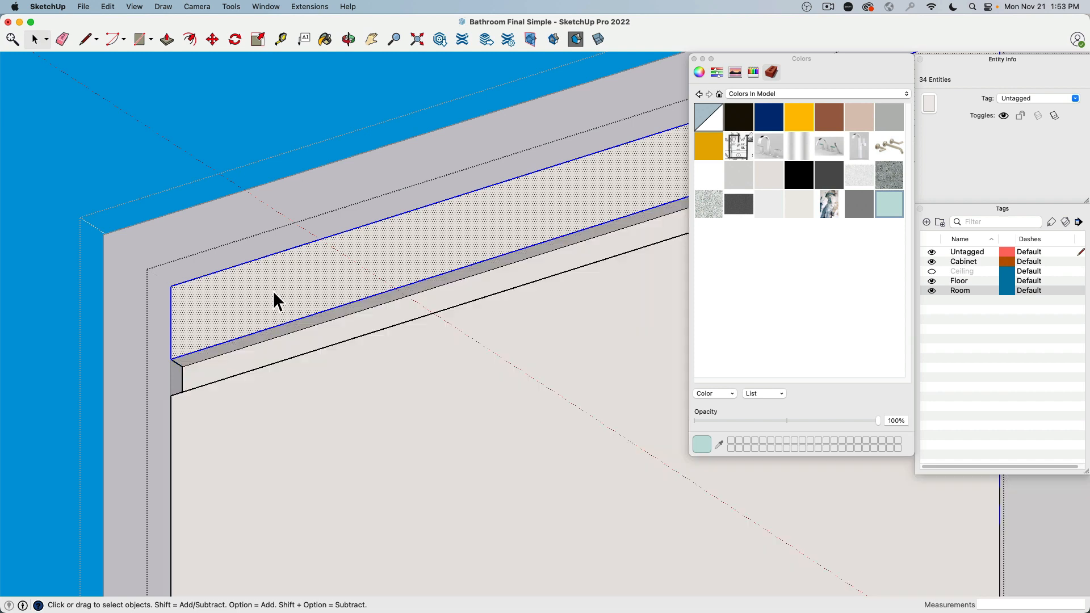
left_click(288, 334)
scroll(434, 288, "up", 5)
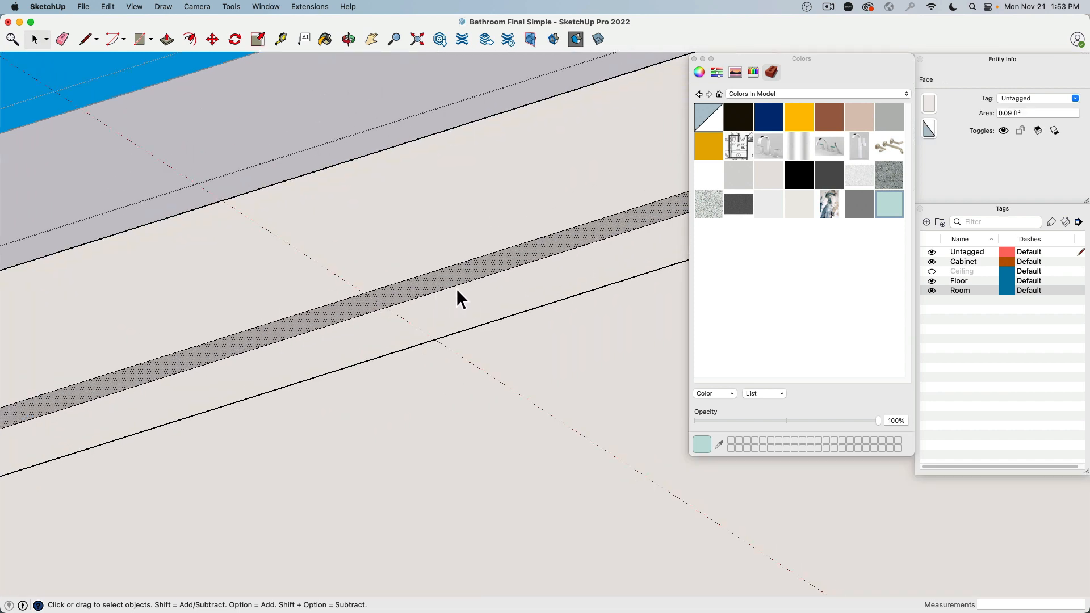
left_click_drag(716, 182, 540, 256)
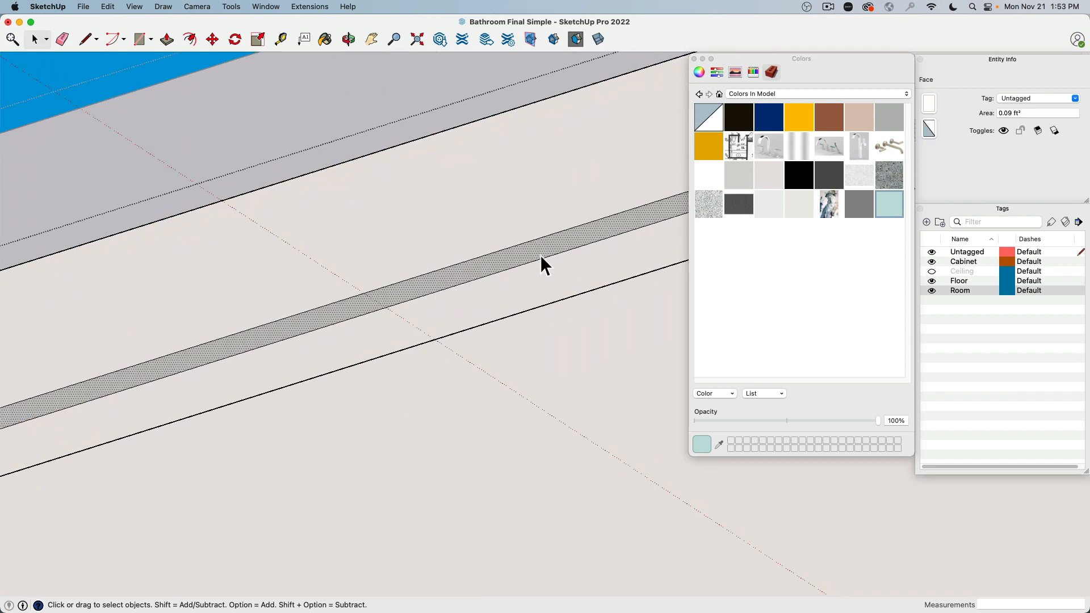
Leave the door component and the Cabinet D group so nothing is open for editing
scroll(267, 253, "down", 5)
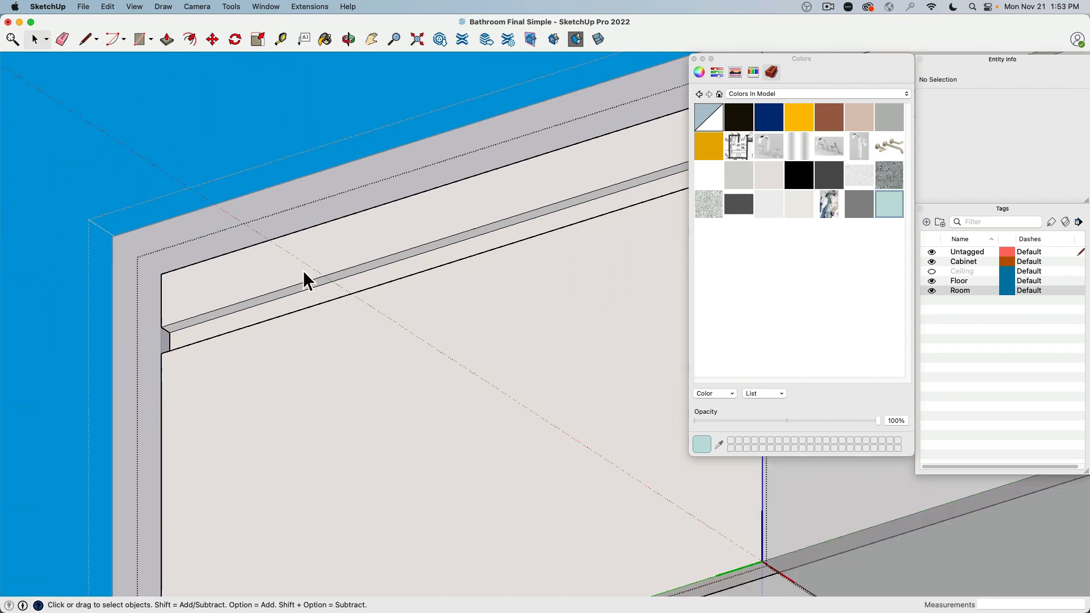
middle_click_drag(307, 280, 318, 335)
left_click(174, 188)
left_click(174, 188)
scroll(182, 189, "down", 5)
middle_click_drag(182, 190, 328, 283)
Unhide all hidden objects to show the whole bathroom model around the cabinet
left_click(107, 7)
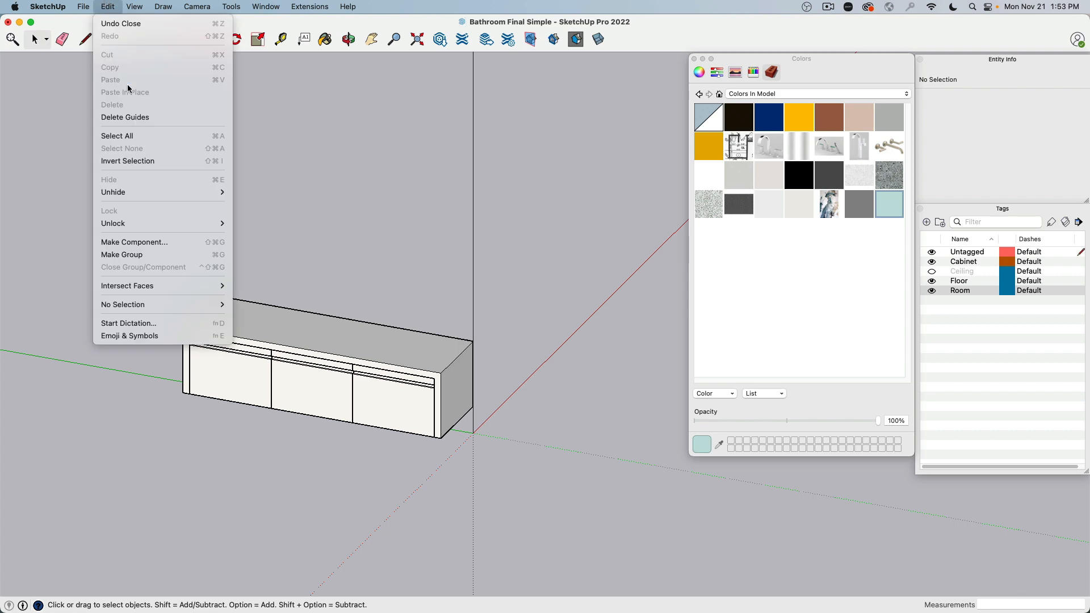
mouse_move(140, 193)
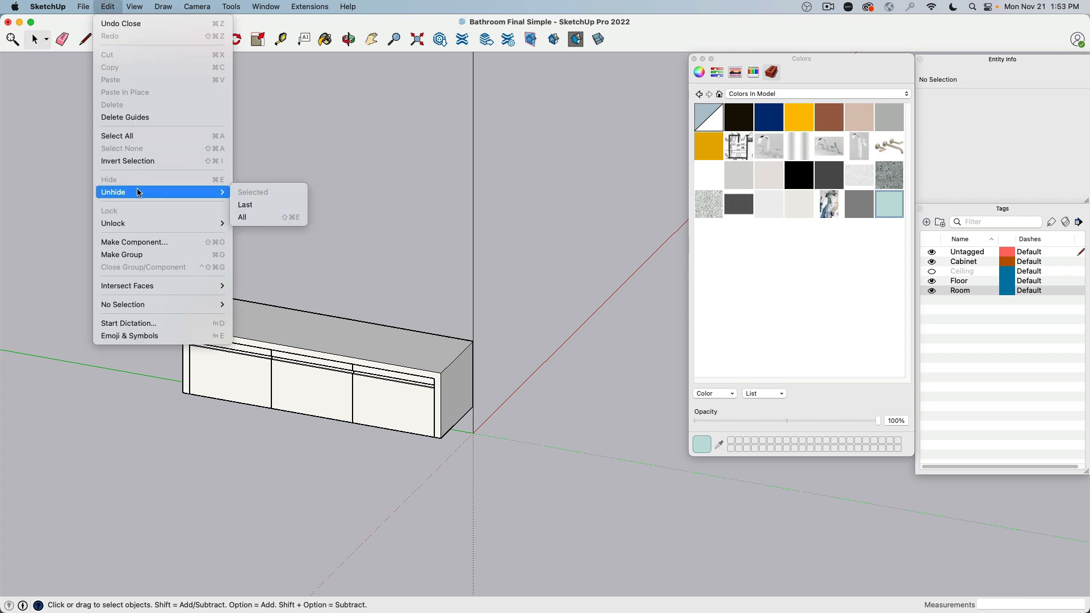
left_click(264, 218)
middle_click_drag(304, 195, 428, 405)
scroll(427, 405, "up", 4)
scroll(428, 404, "down", 5)
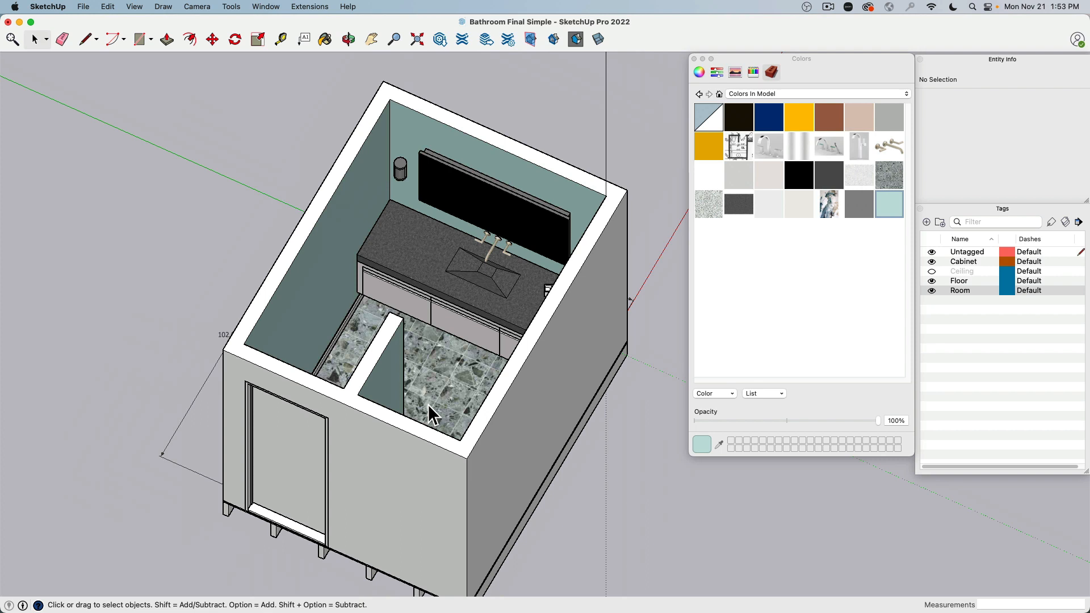
middle_click_drag(478, 428, 414, 307)
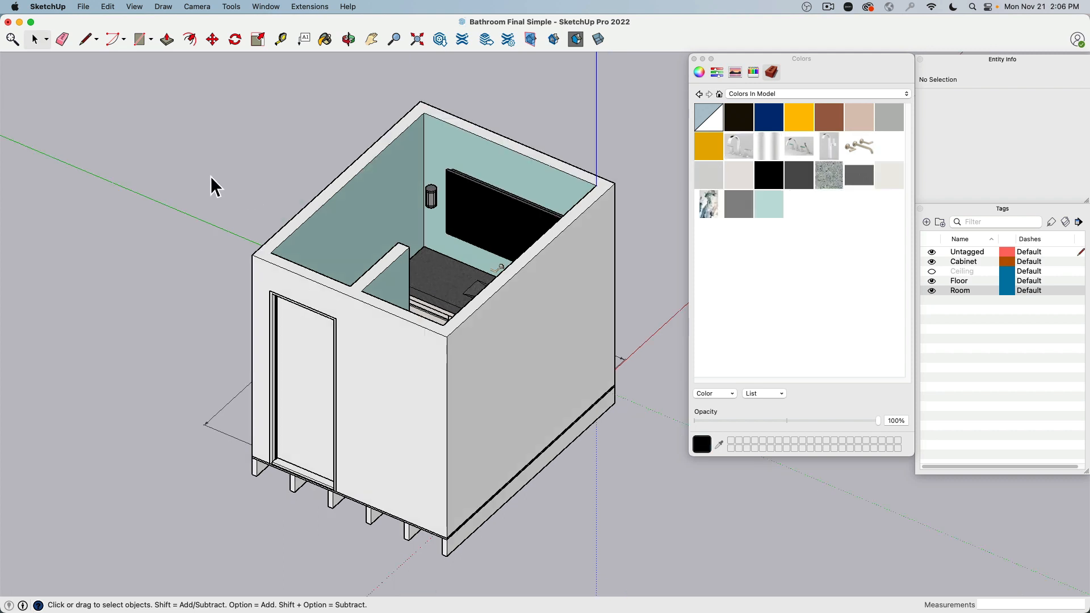
Start a 3D model export of Bathroom Final Simple to the Desktop in OBJ File (*.obj) format
left_click(83, 7)
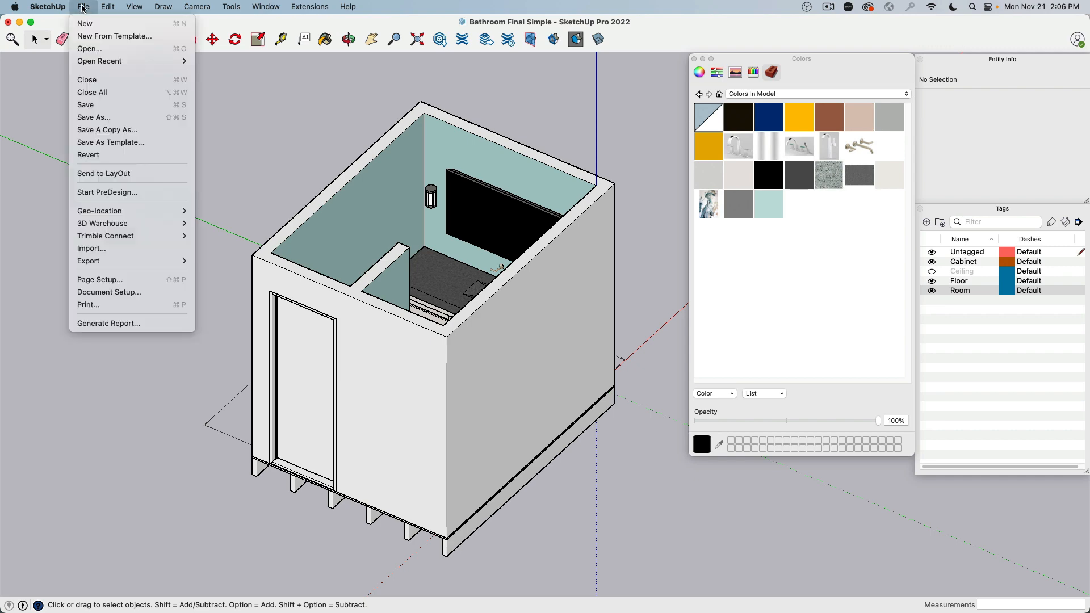
mouse_move(112, 261)
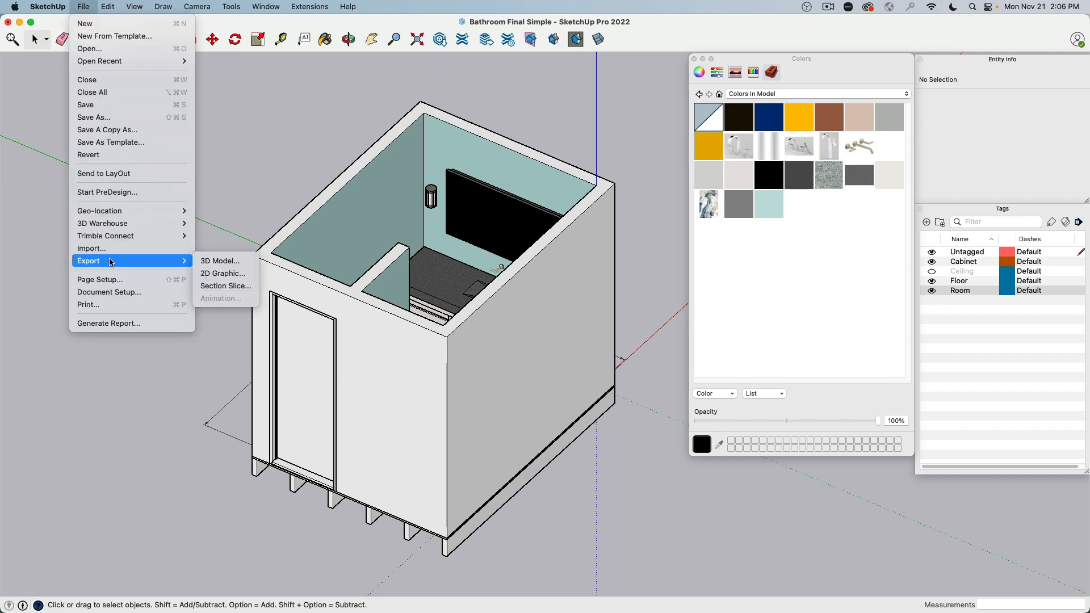
left_click(230, 263)
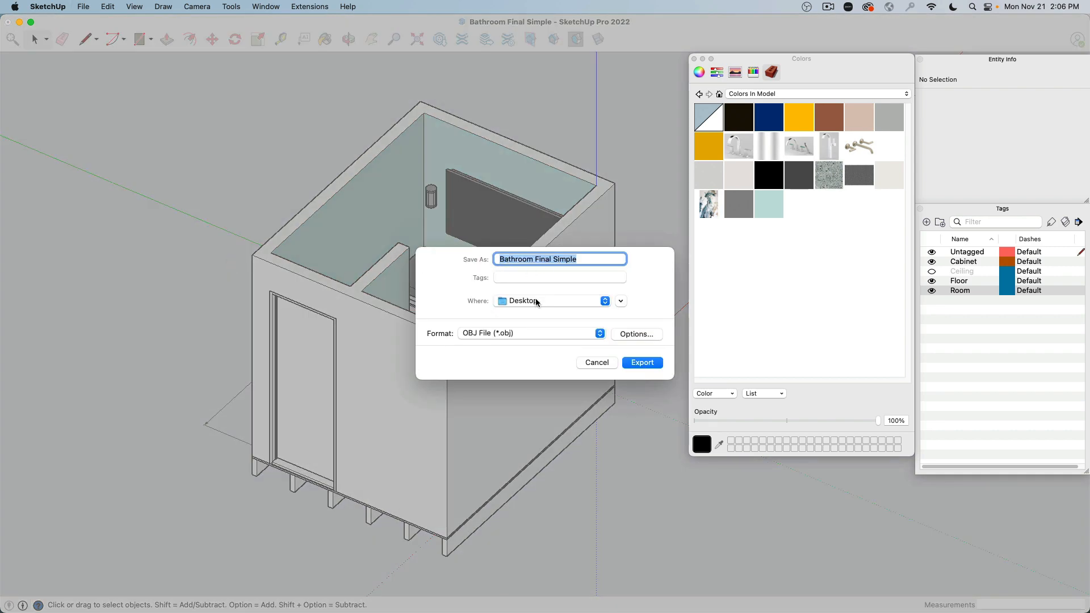
left_click(537, 302)
left_click(544, 302)
left_click(548, 335)
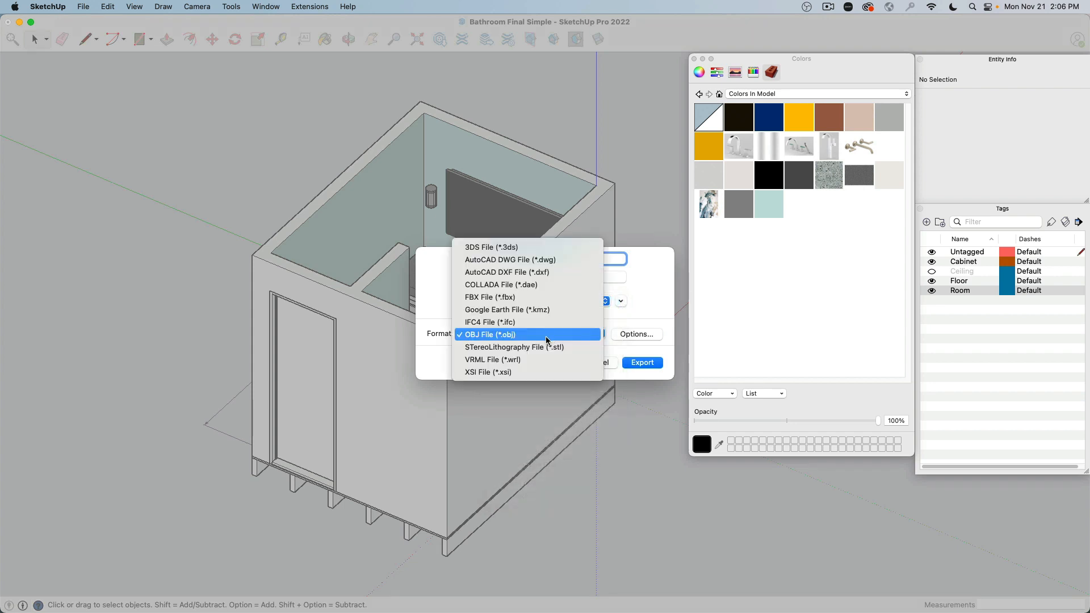
left_click(546, 337)
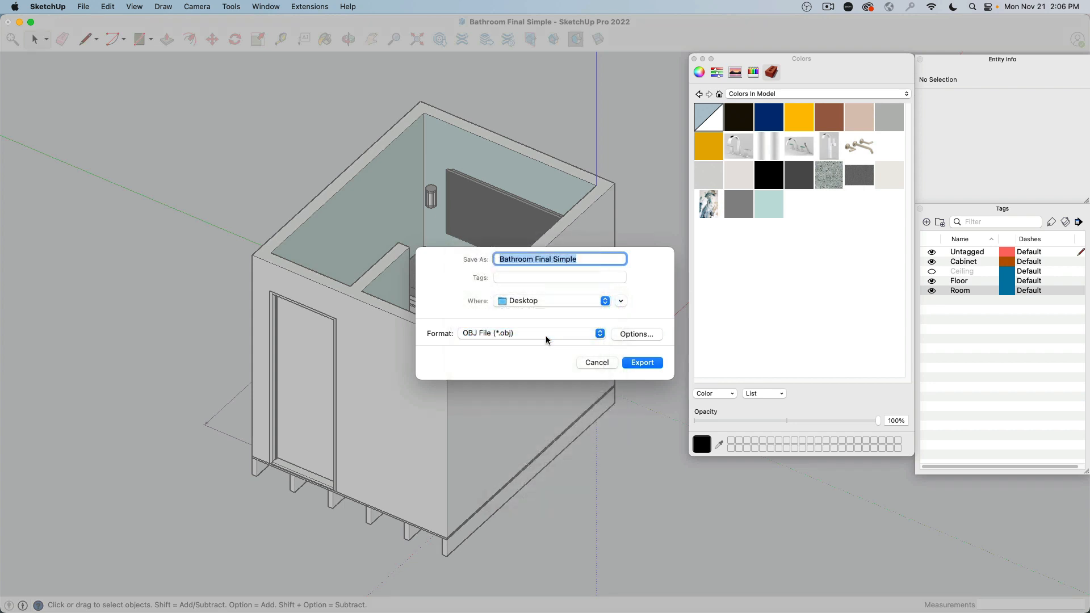
Set the OBJ export units to Meters with texture maps included, export the model and close the export results
left_click(637, 335)
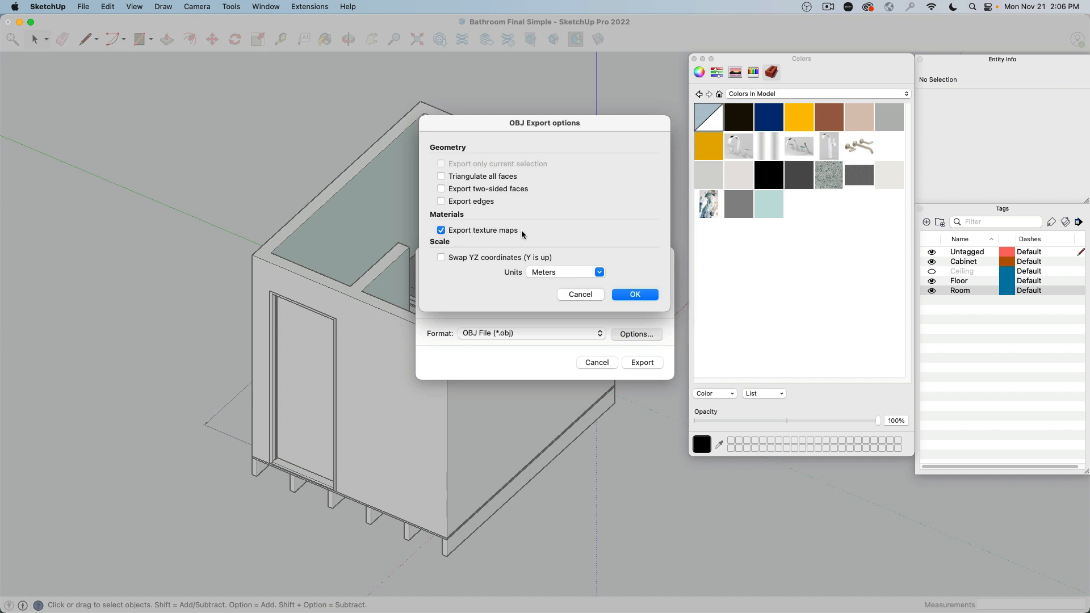
left_click(600, 273)
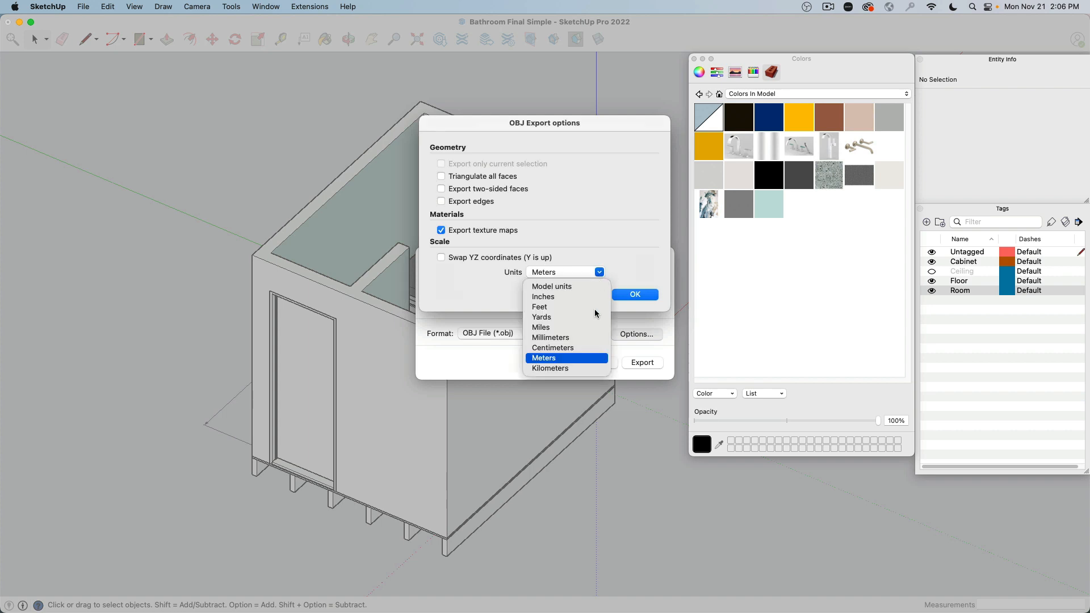
left_click(555, 359)
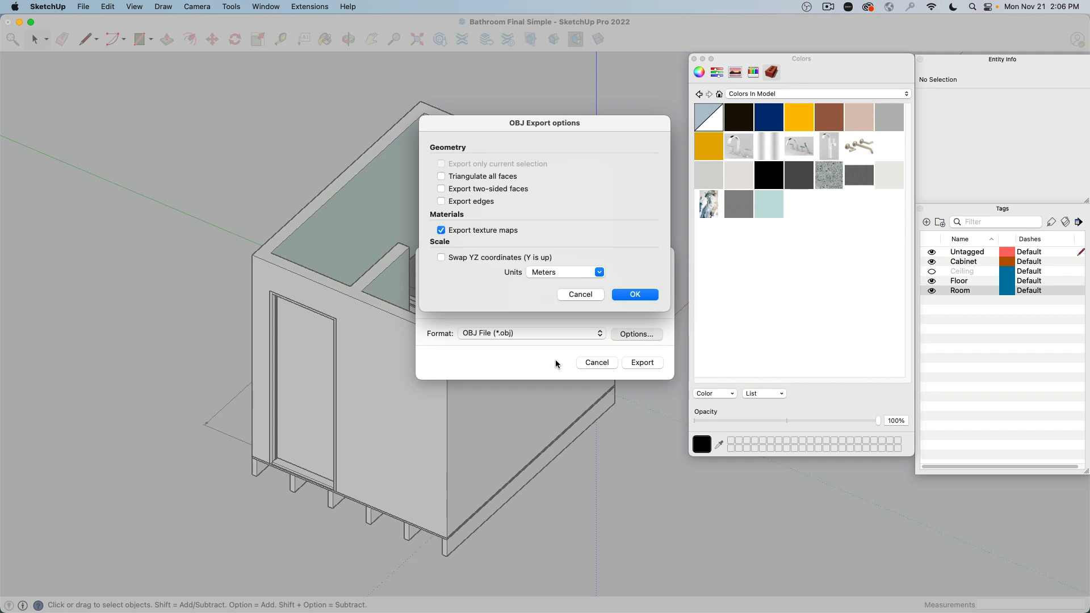
left_click(635, 295)
left_click(643, 363)
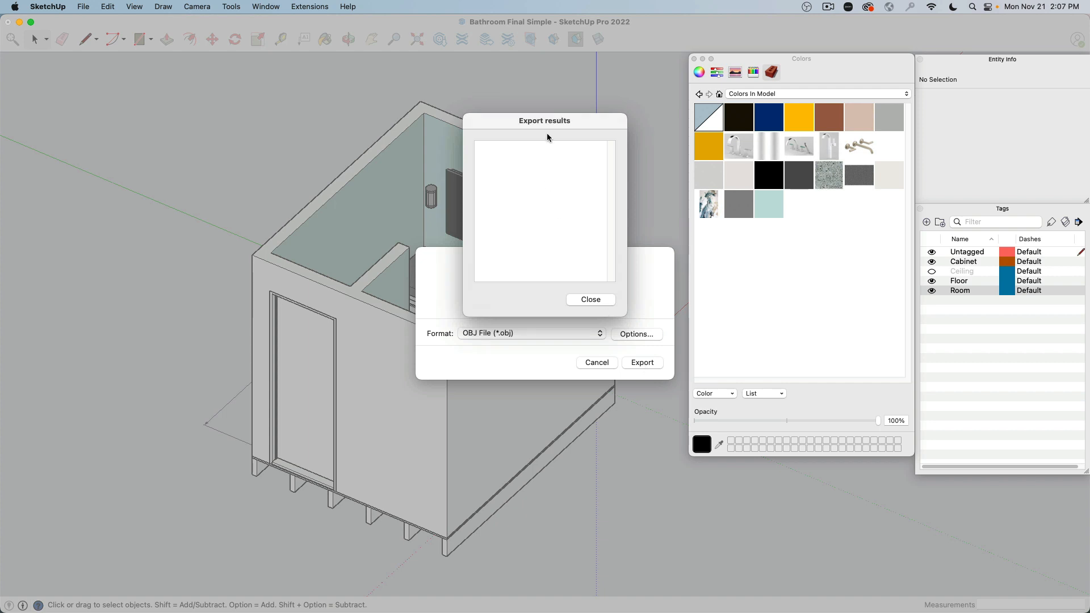
left_click_drag(487, 152, 529, 262)
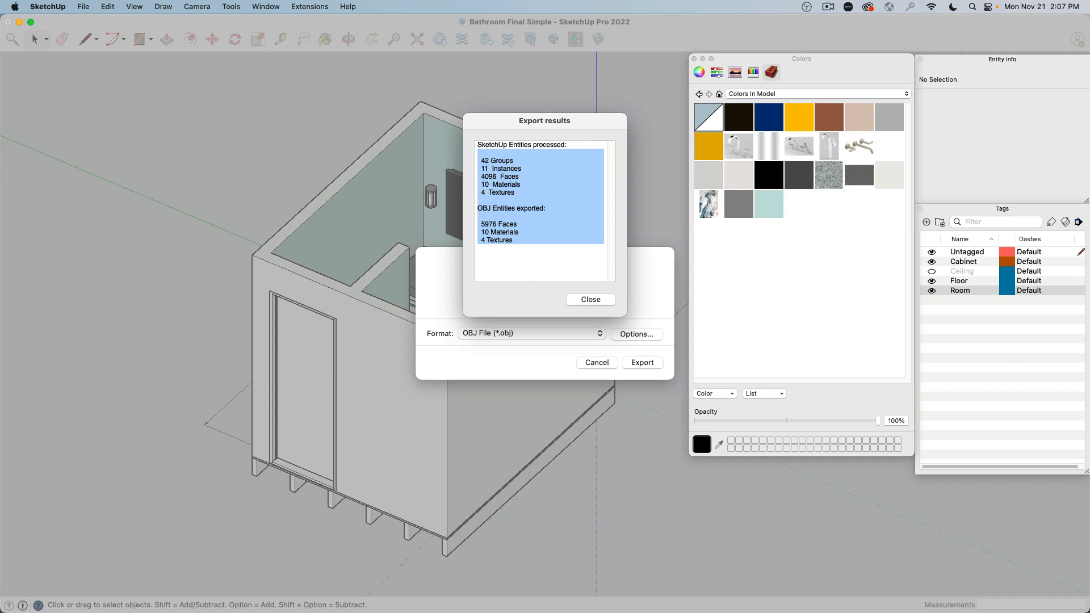
left_click(596, 299)
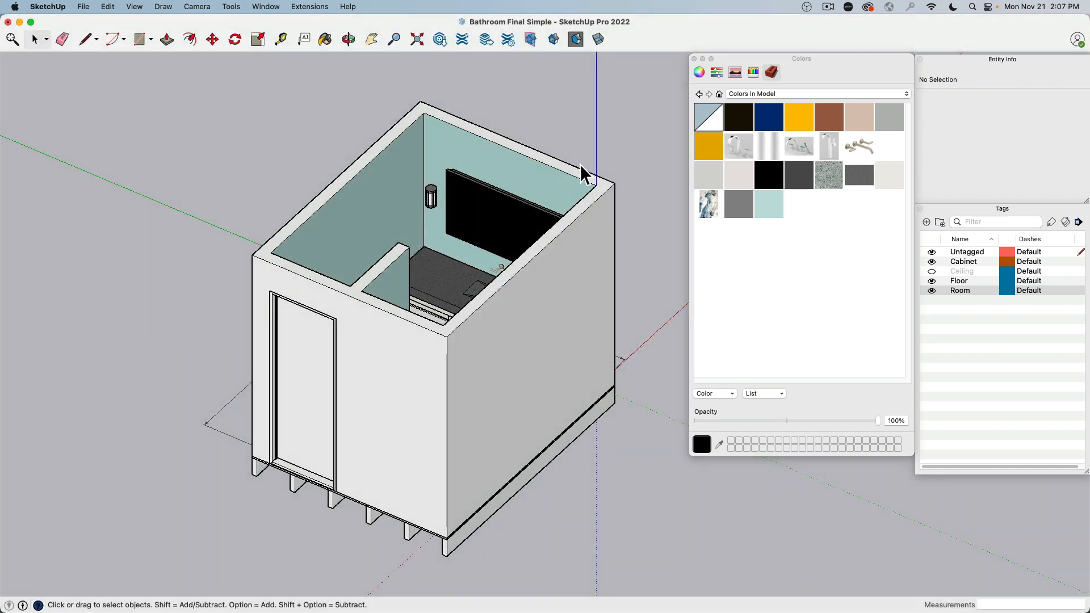
Switch to the Finder desktop and move the exported Bathroom Final Simple folder, .mtl and .obj files beside the Textures folder
key("super+h")
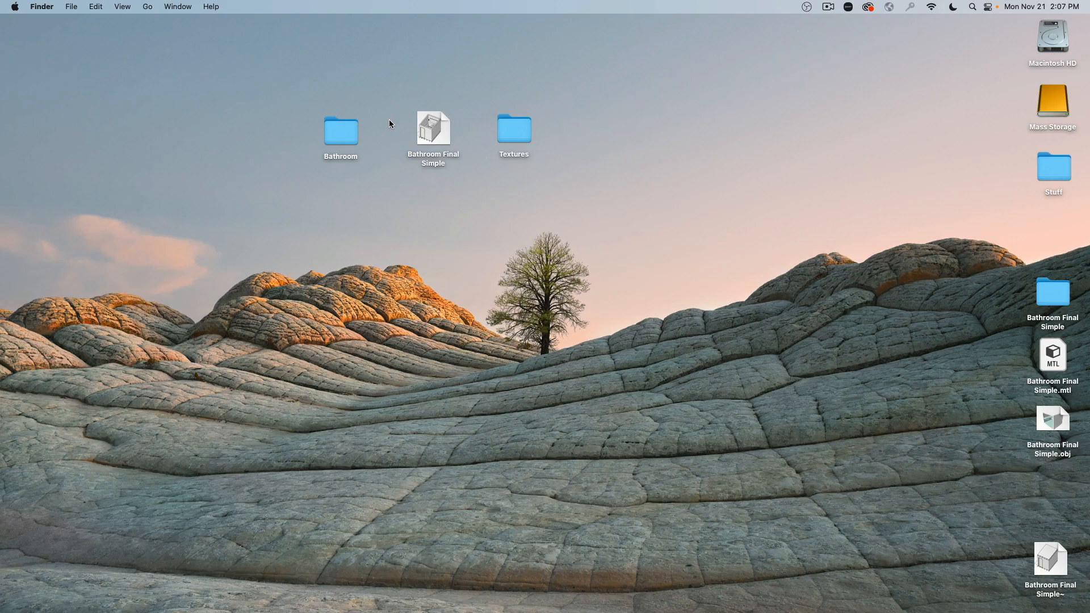
left_click_drag(977, 280, 1074, 461)
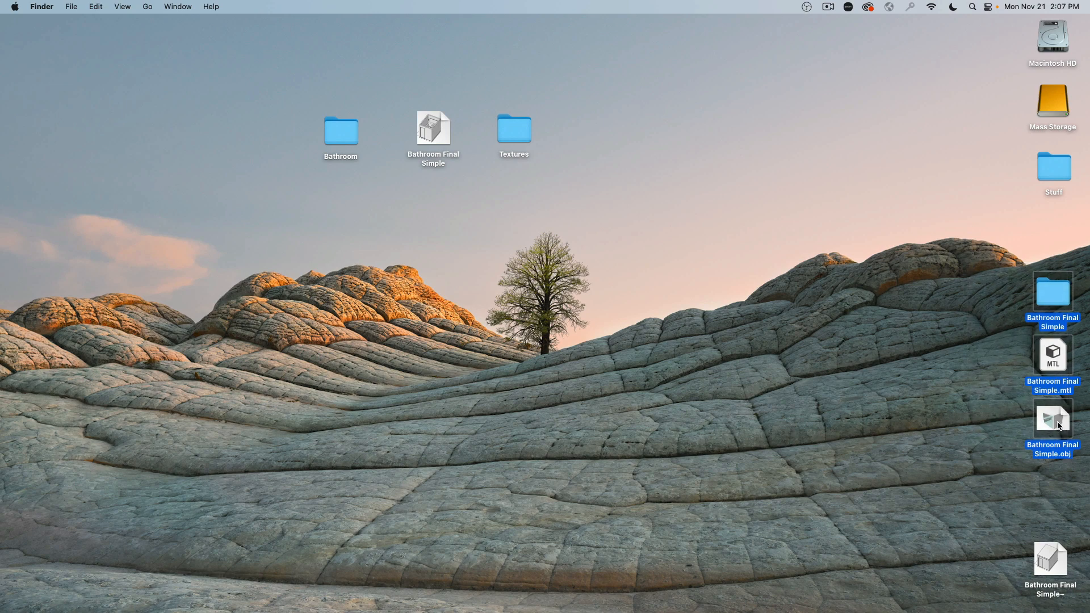
left_click_drag(1054, 420, 655, 234)
left_click(666, 225)
Preview Bathroom Final Simple.obj in Quick Look, rotate the model to inspect it and close the preview
left_click(633, 241)
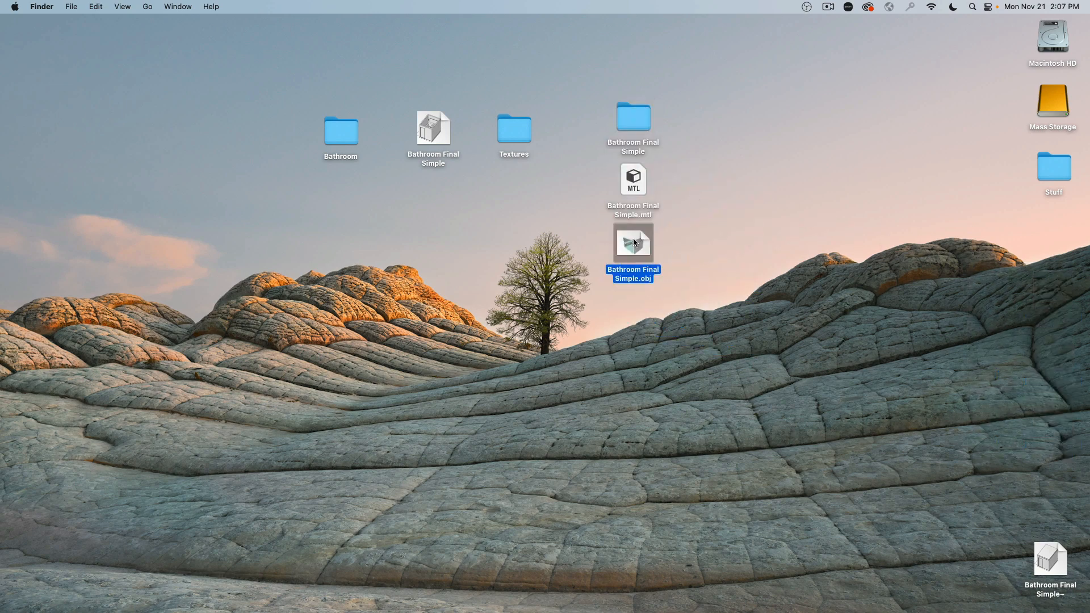
key("space")
left_click_drag(728, 271, 540, 325)
key("space")
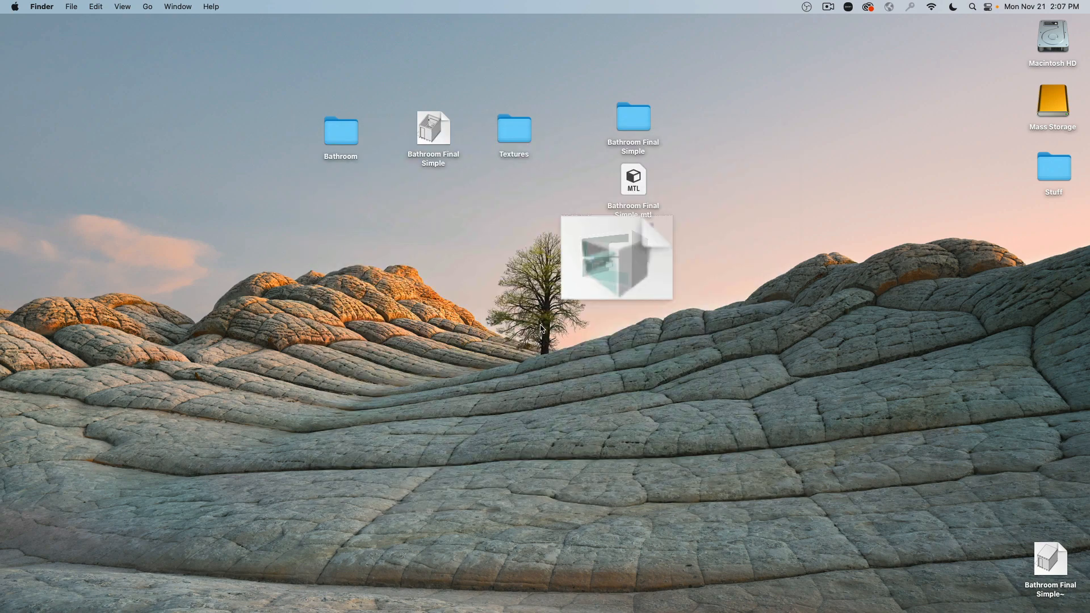
Preview the texture images in the exported Bathroom Final Simple folder, check the Textures folder for comparison, and close both folders
left_click(638, 175)
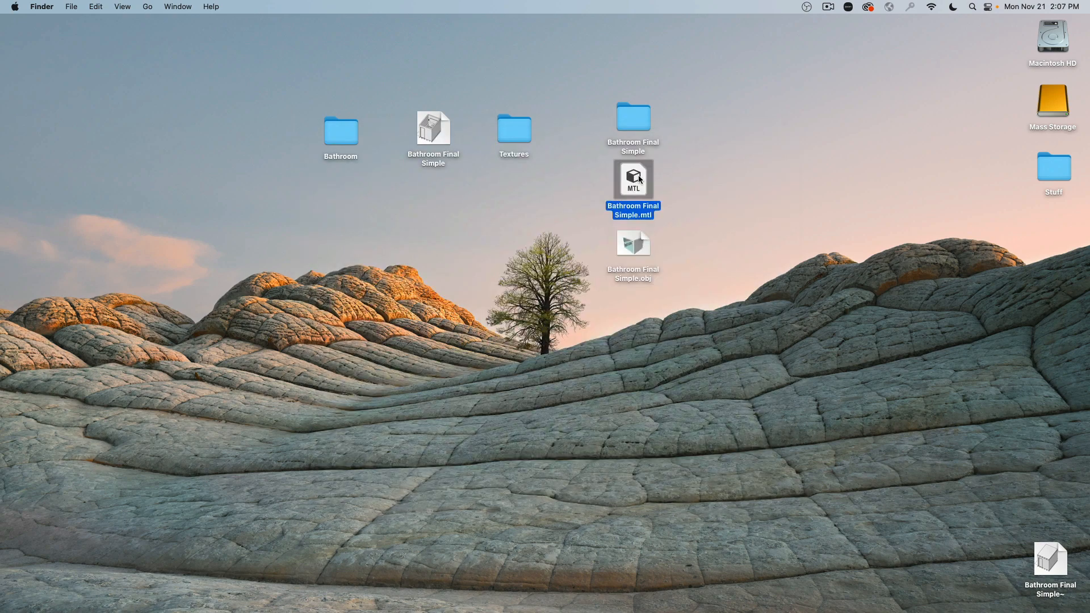
double_click(636, 116)
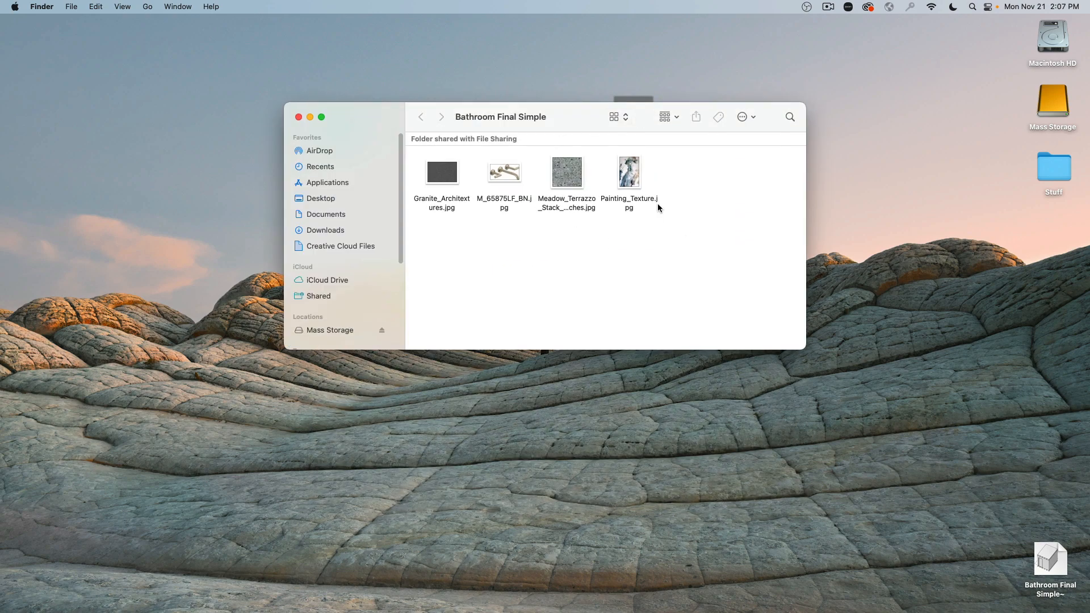
left_click(657, 207)
key("space")
key("Left")
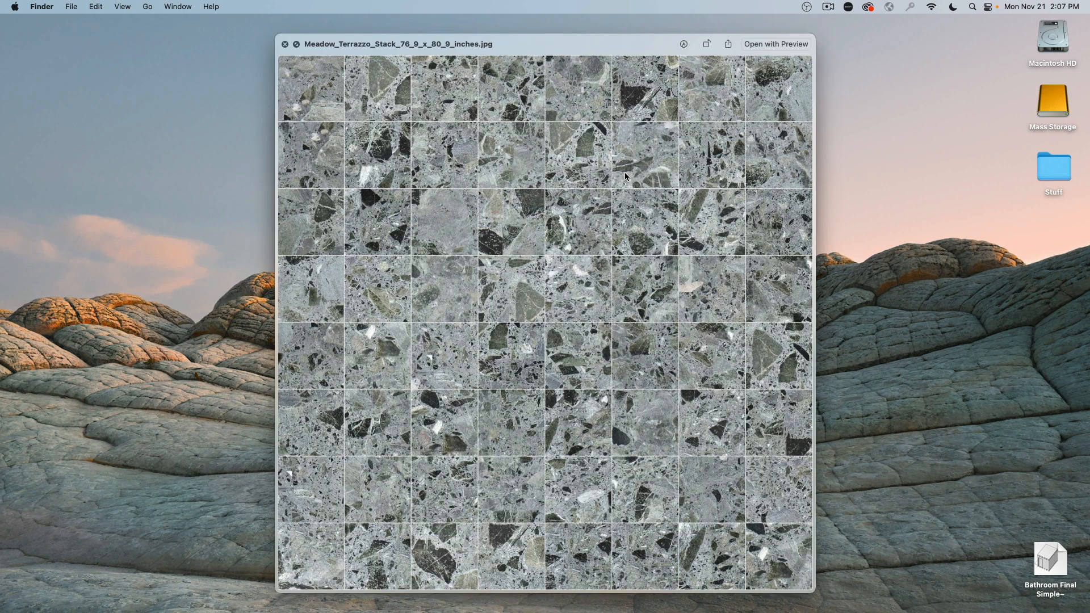
key("Left")
key("Right")
key("Right")
key("space")
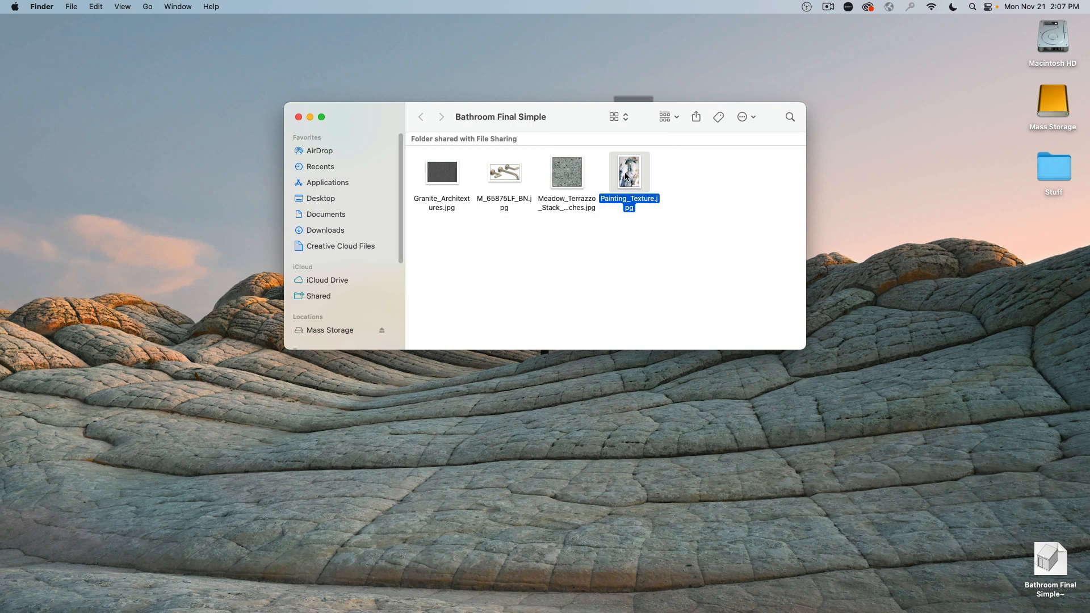
left_click(300, 118)
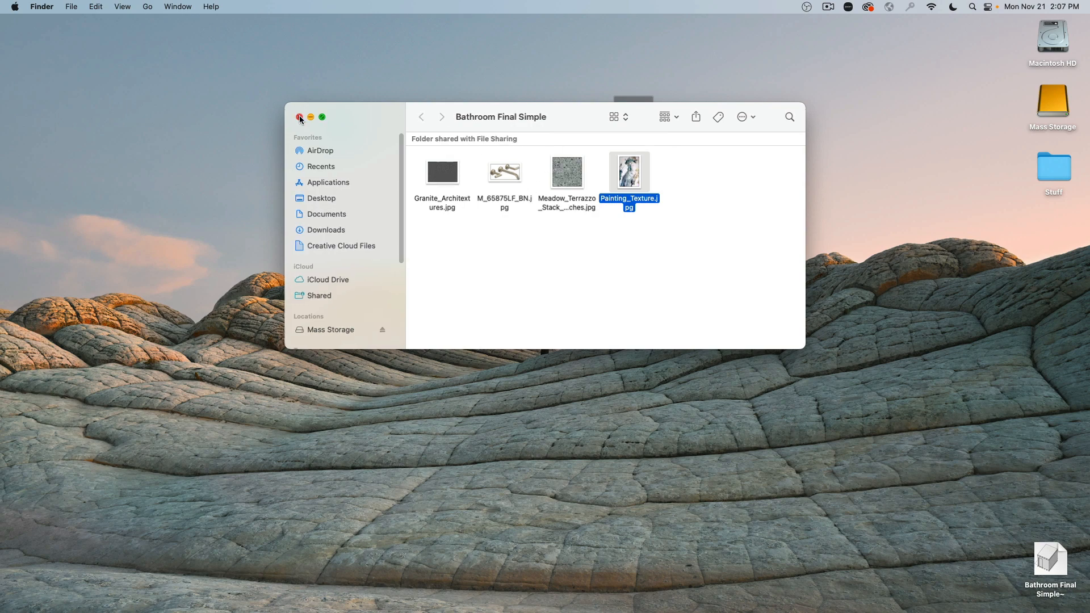
double_click(512, 131)
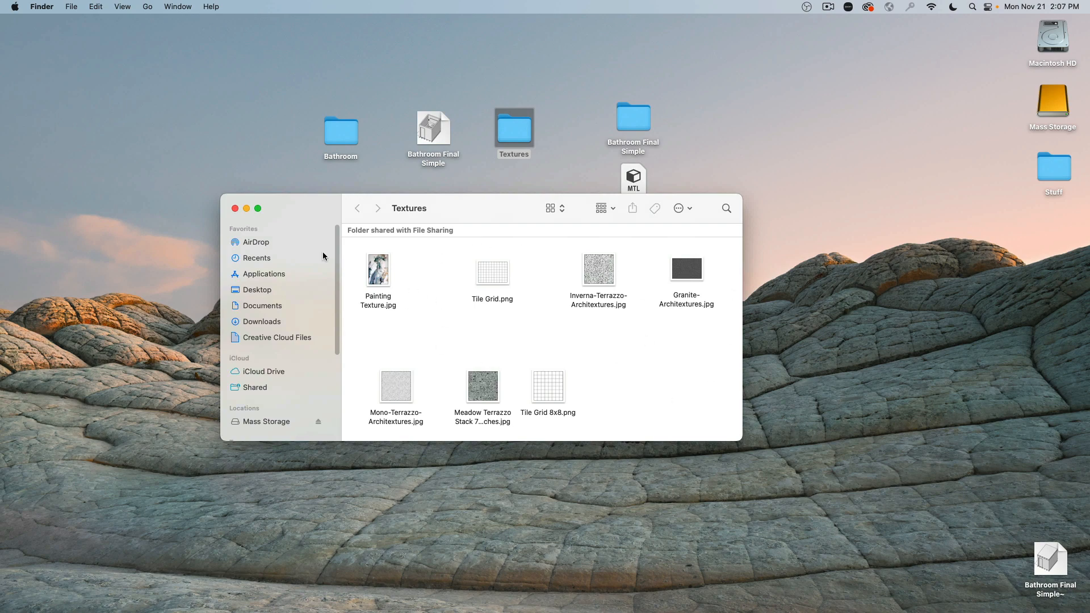
left_click(236, 209)
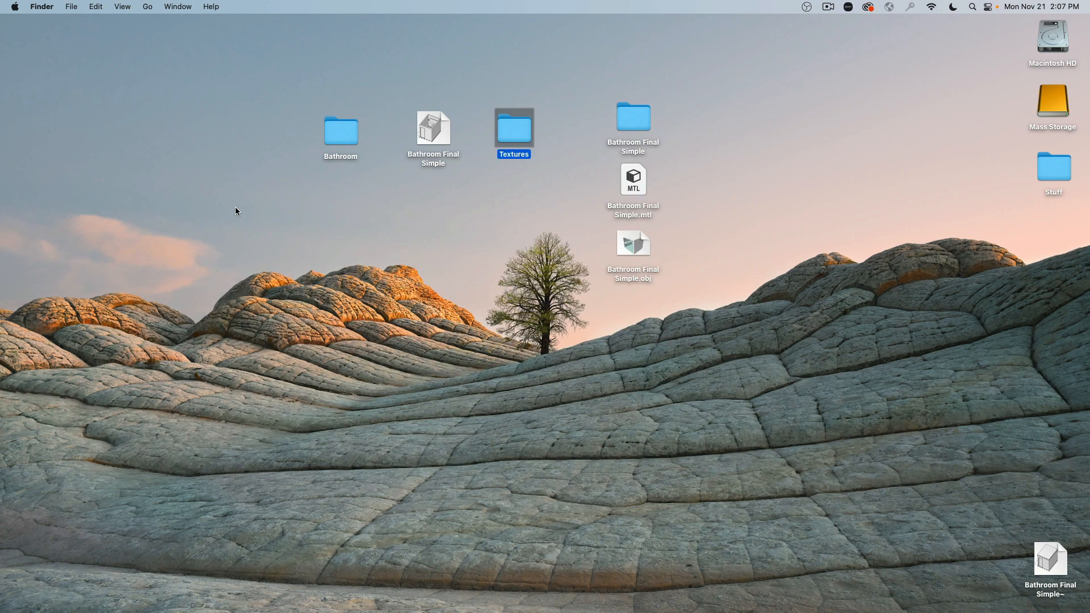
Move the exported Bathroom Final Simple folder, .mtl and .obj files together slightly closer to the Textures folder
left_click_drag(600, 89, 652, 269)
left_click_drag(641, 126, 614, 142)
left_click(666, 112)
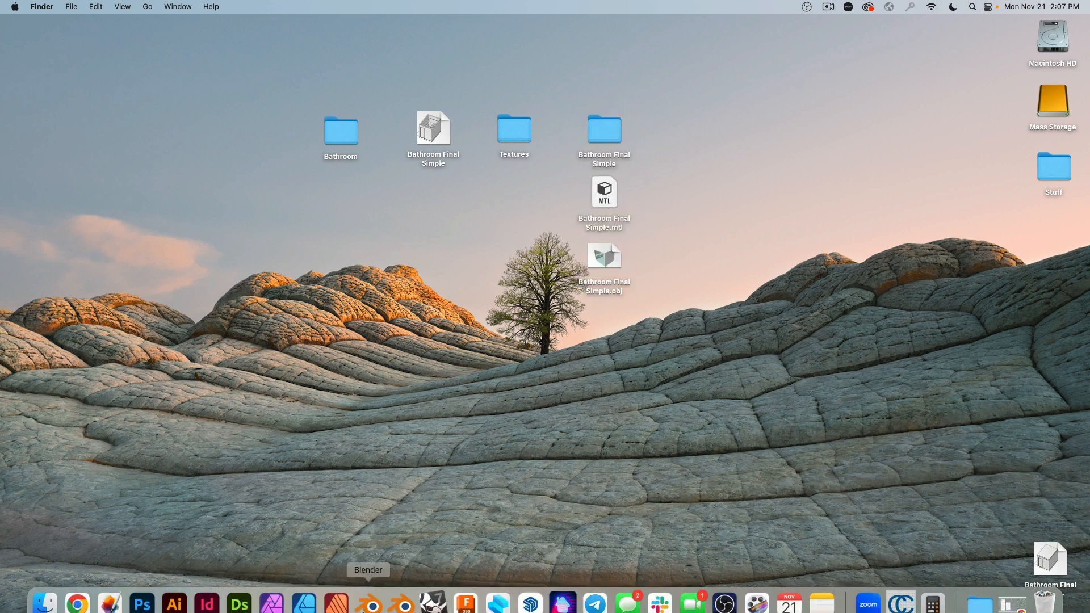
Switch to Blender and delete the default camera, cube and light from the new scene
left_click(372, 594)
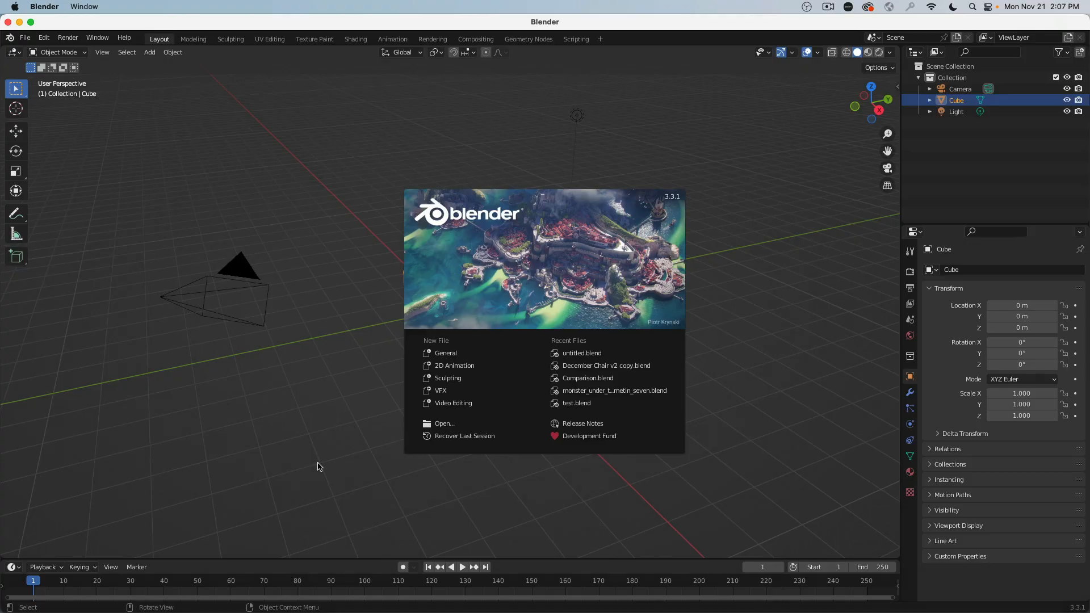
left_click(277, 229)
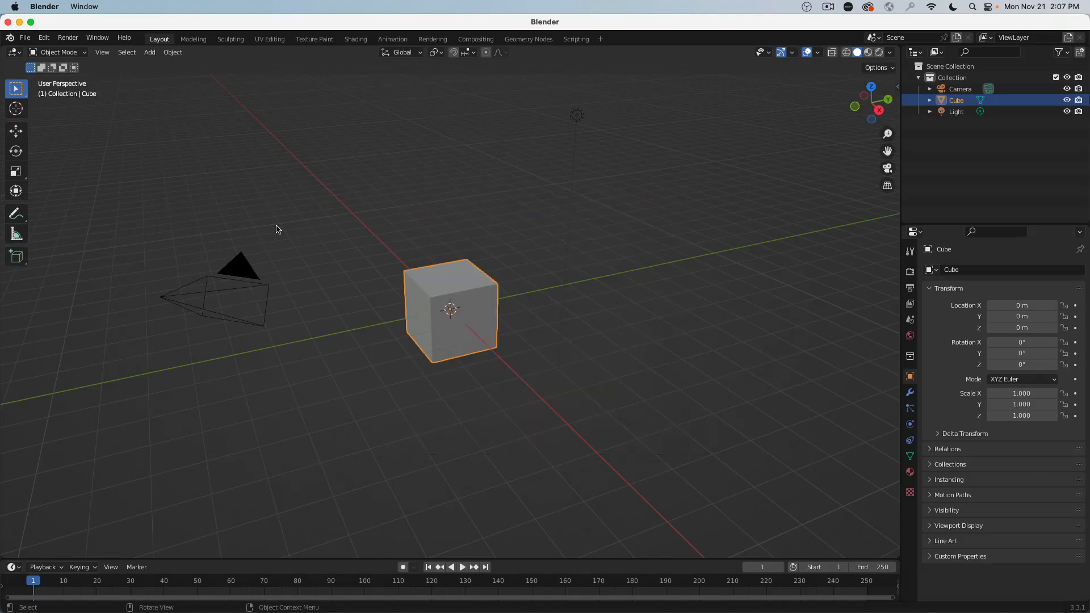
key("a")
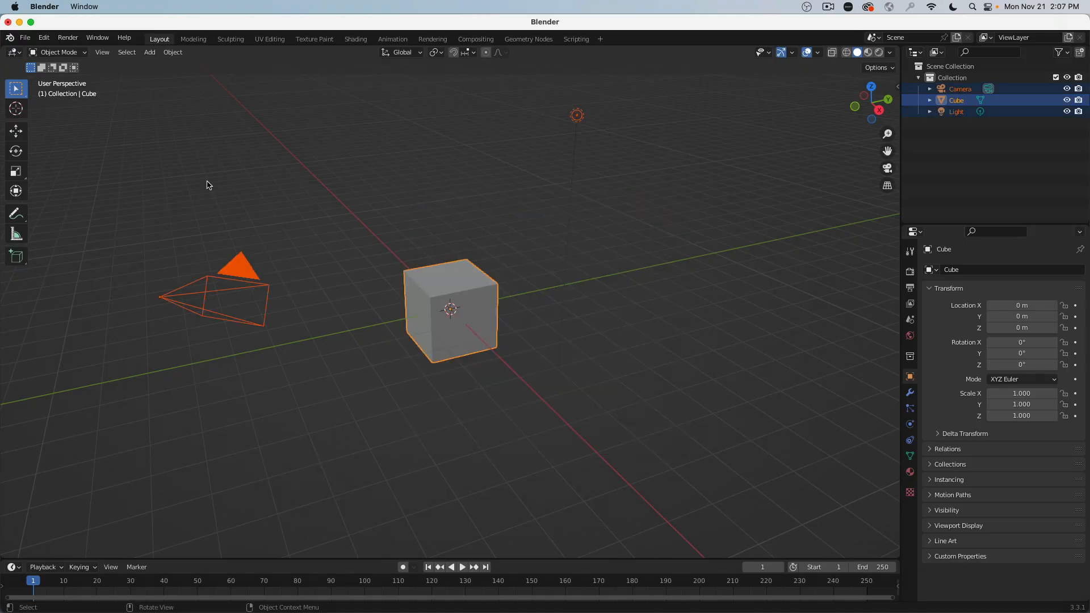
key("x")
left_click(209, 183)
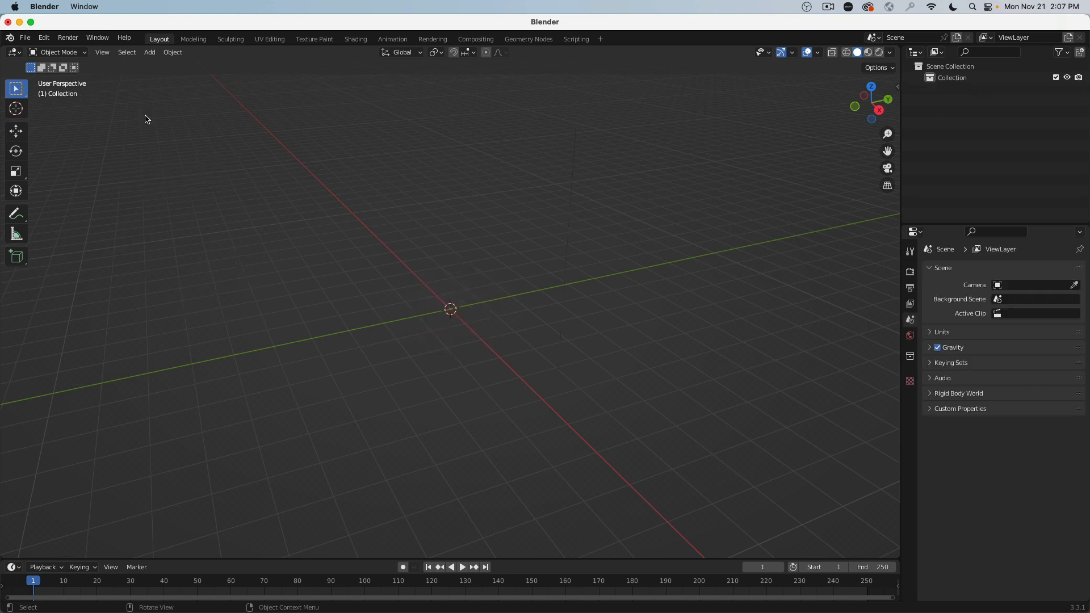
Display the scene's unit settings to check the length unit before importing
left_click(25, 38)
mouse_move(52, 195)
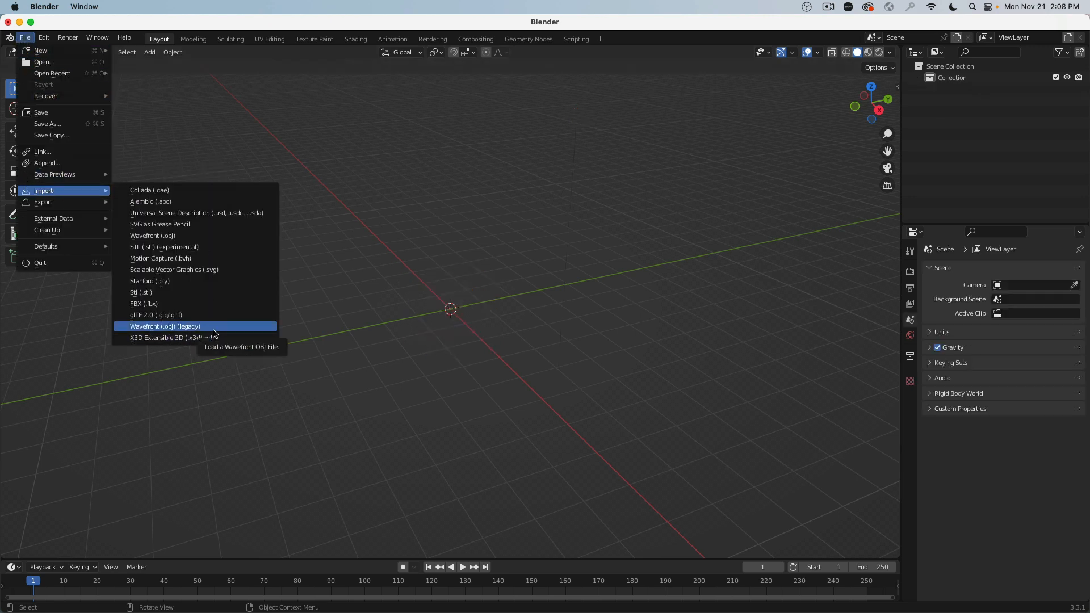
left_click(934, 333)
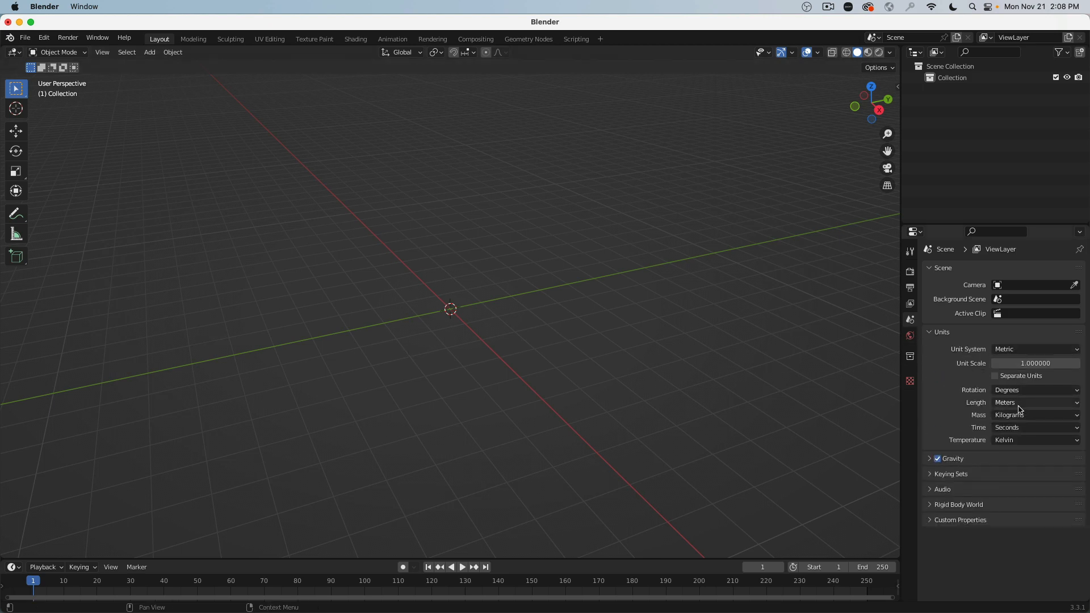
Start a Wavefront (.obj) (legacy) import and choose Bathroom Final Simple.obj on the Desktop
left_click(25, 37)
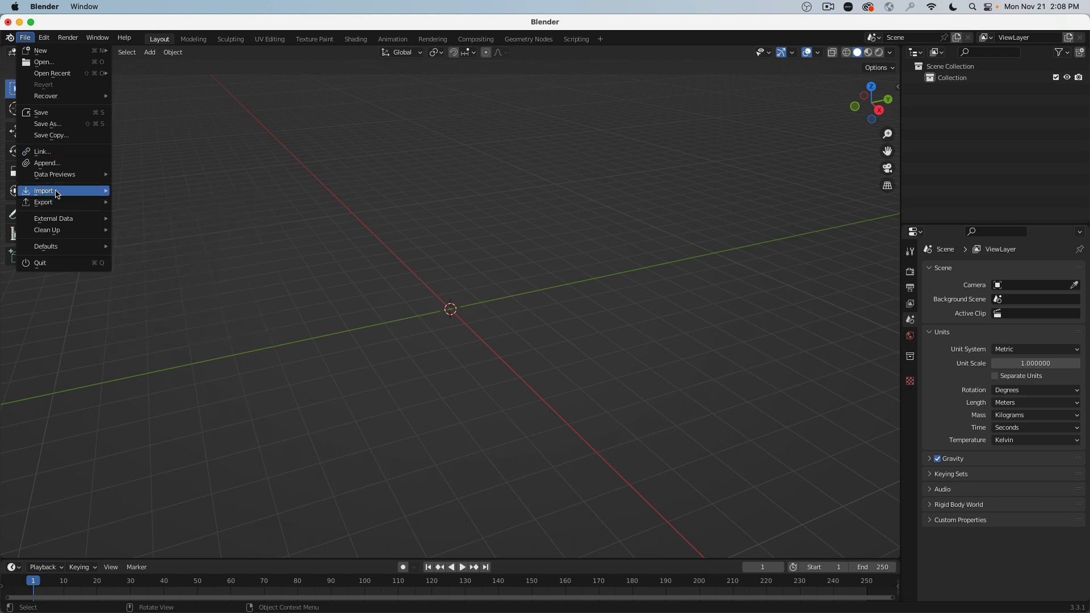
mouse_move(57, 194)
left_click(220, 320)
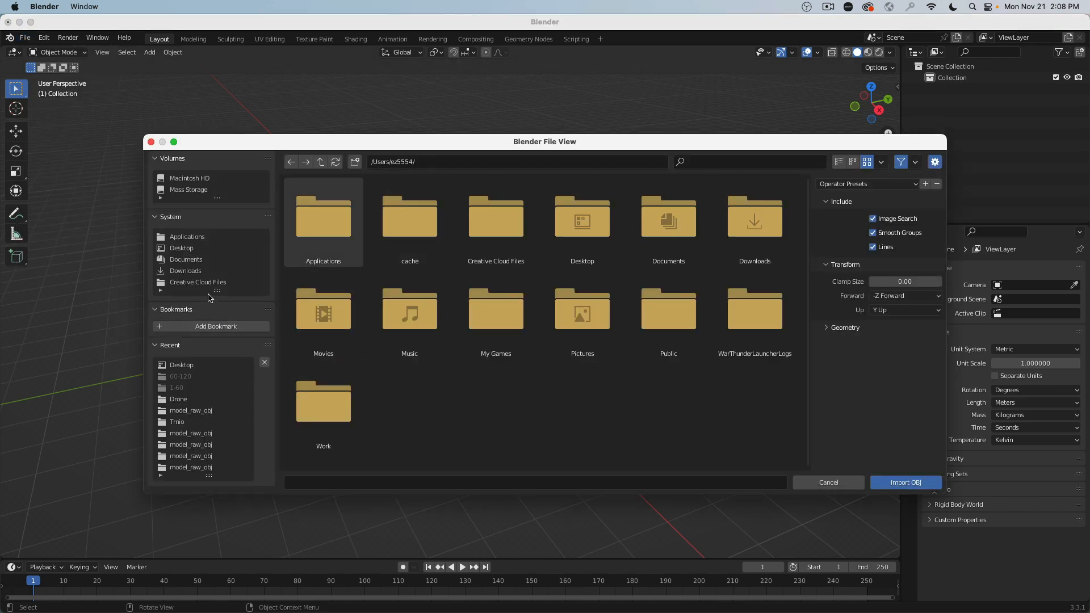
left_click(182, 248)
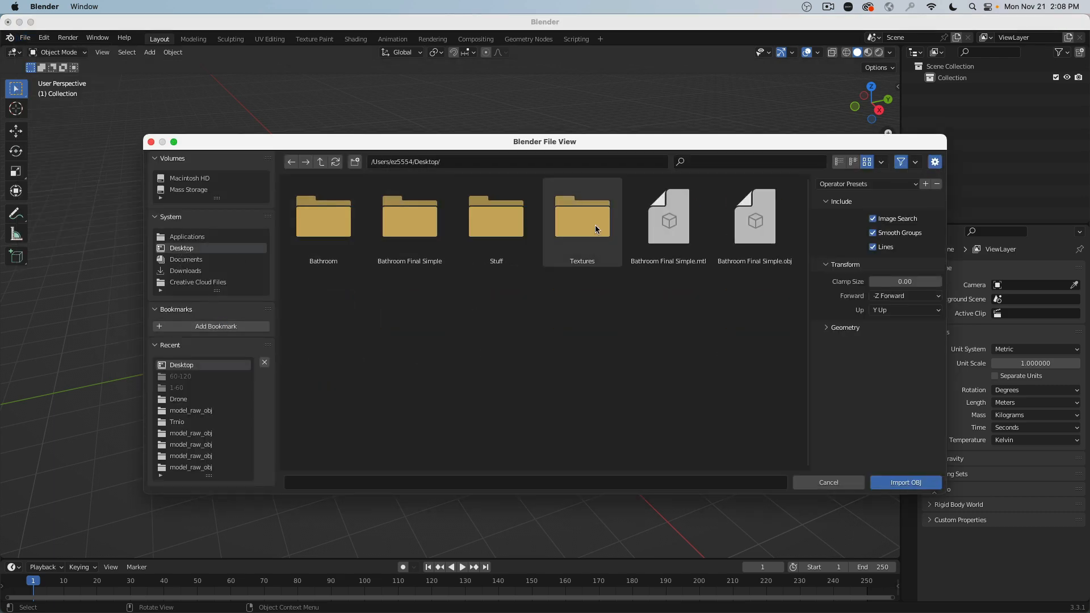
left_click(754, 221)
Set the import axes to Y Forward and Z Up, check the geometry split options, and import the OBJ
left_click(936, 297)
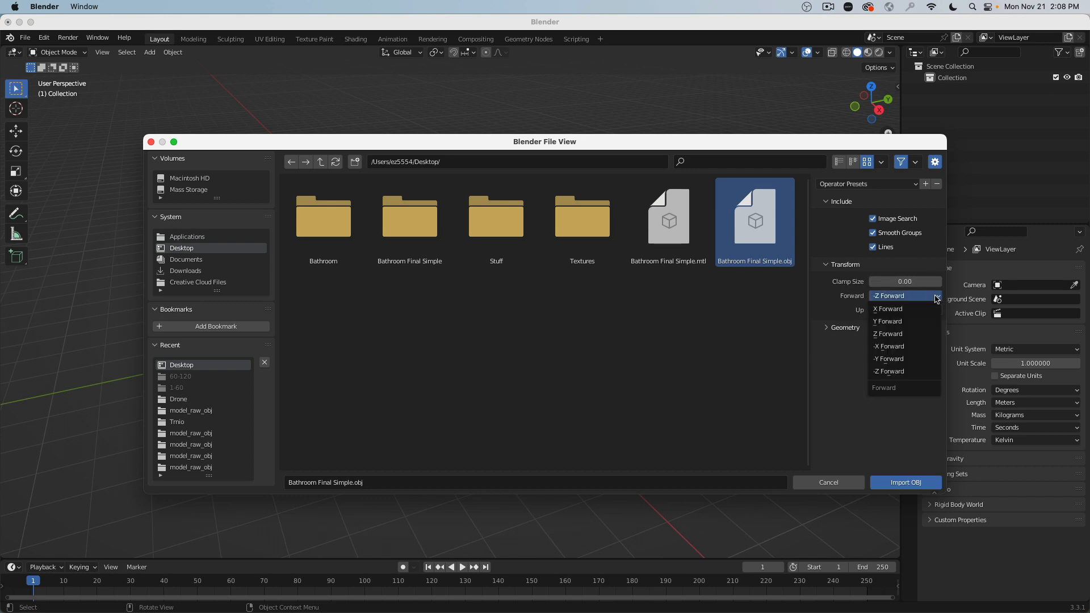
left_click(889, 321)
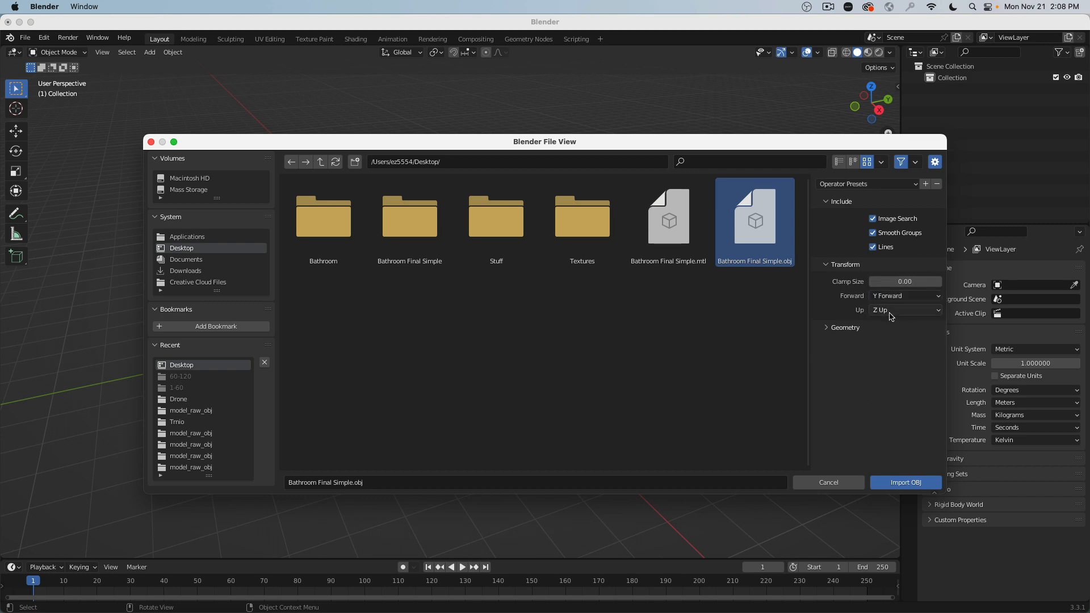
left_click(819, 329)
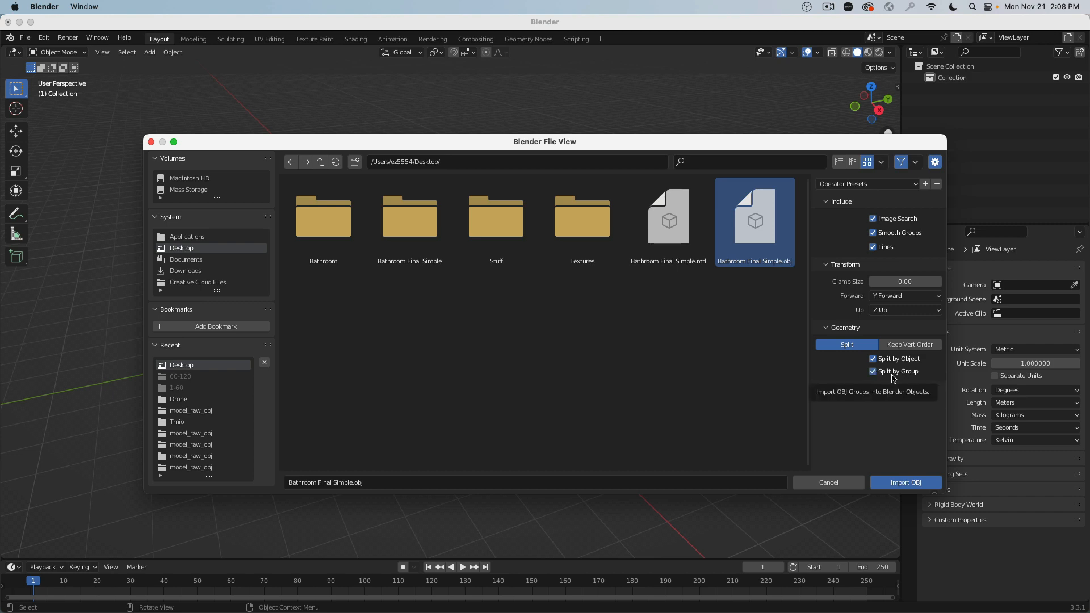
left_click(902, 487)
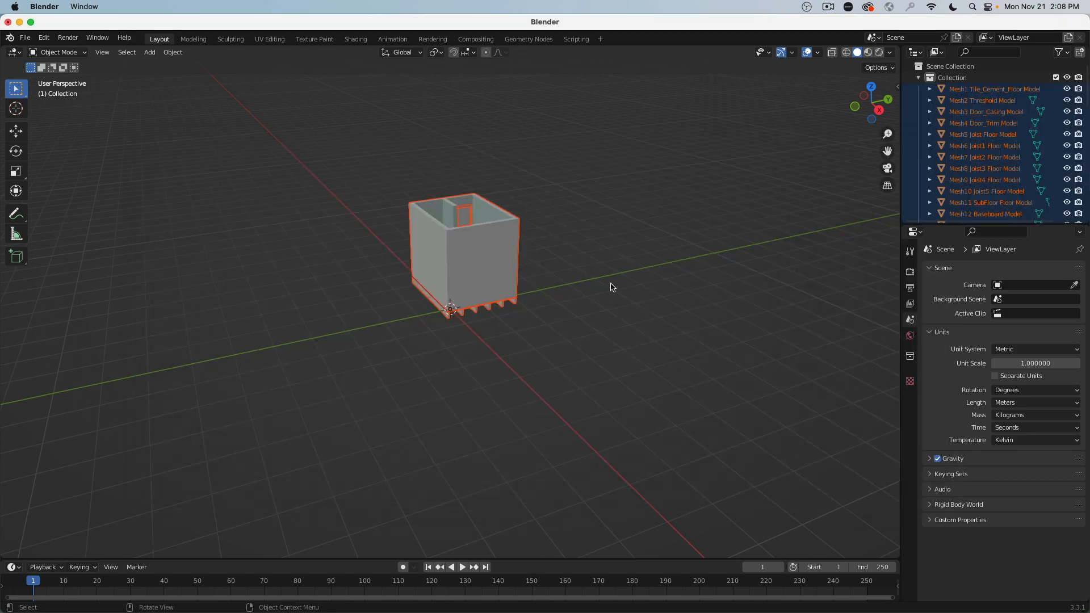
Switch the viewport to Material Preview shading and inspect the imported bathroom from several sides
mouse_move(612, 287)
middle_mouse_down()
mouse_move(499, 267)
mouse_move(684, 251)
mouse_move(544, 275)
mouse_move(723, 255)
mouse_move(455, 329)
mouse_move(540, 244)
mouse_move(567, 269)
mouse_move(548, 256)
mouse_move(384, 261)
mouse_move(478, 216)
mouse_move(590, 213)
middle_mouse_up()
scroll(403, 237, "up", 6)
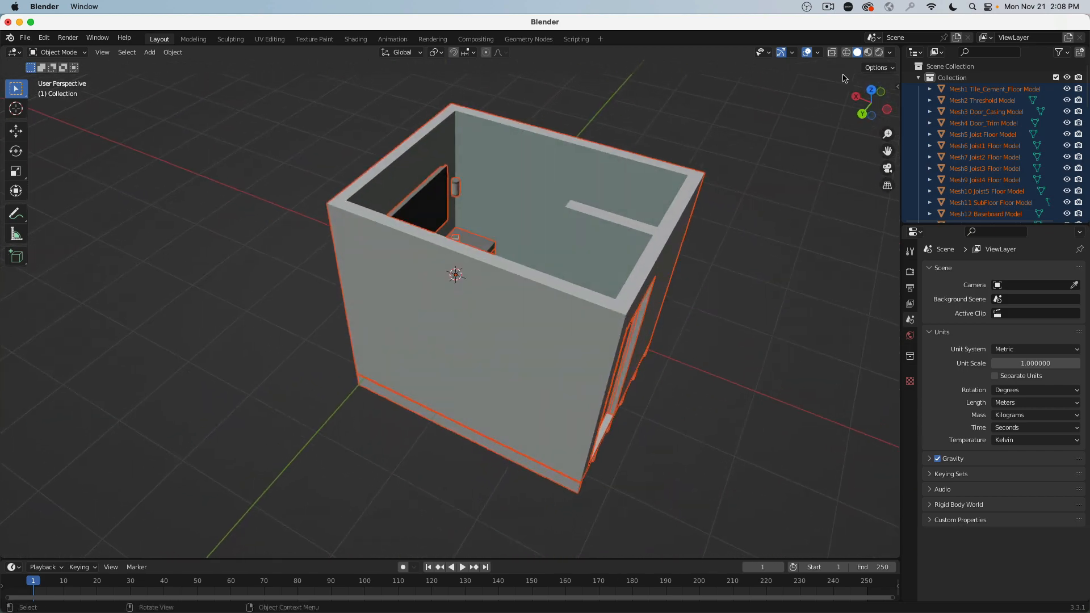
left_click(868, 52)
middle_click_drag(725, 168, 609, 164)
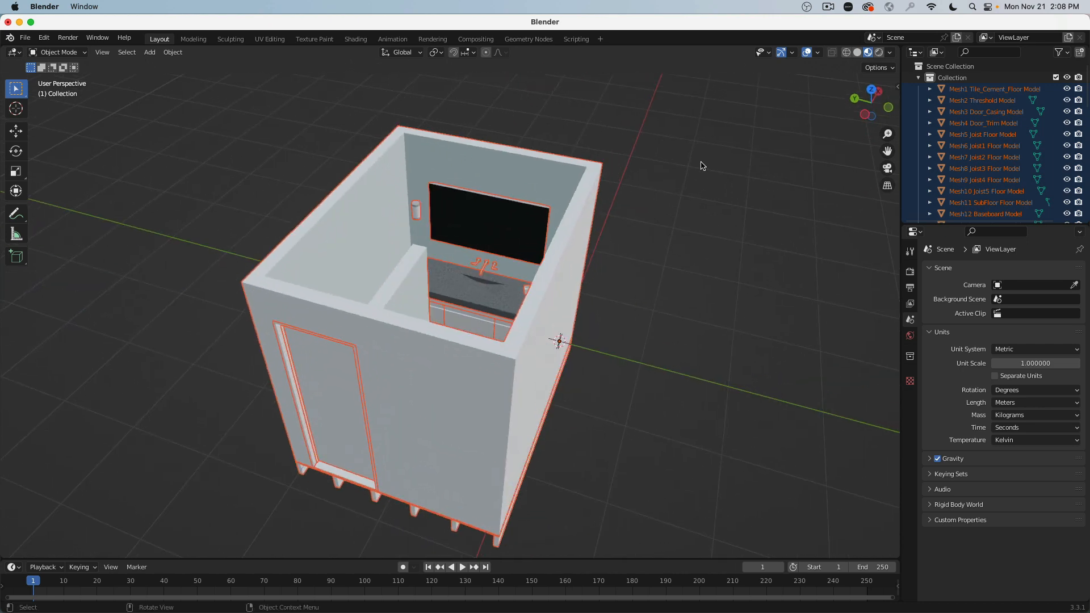
Collapse and re-expand the Collection, and look through the list of imported bathroom meshes
left_click(919, 78)
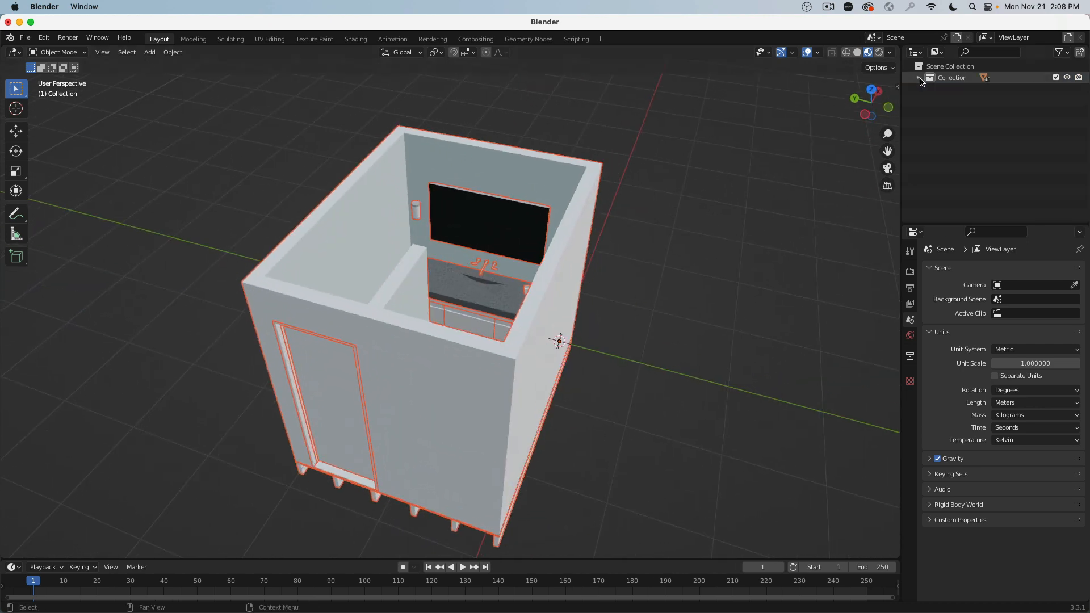
left_click(920, 78)
scroll(945, 80, "down", 8)
scroll(953, 82, "up", 3)
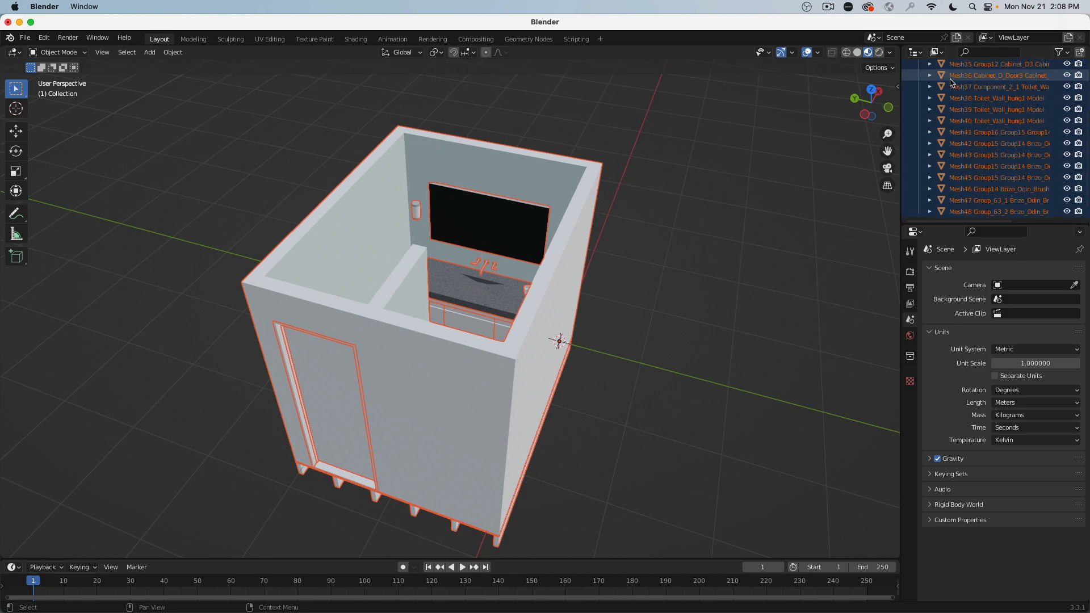
scroll(980, 170, "up", 9)
scroll(402, 220, "up", 10)
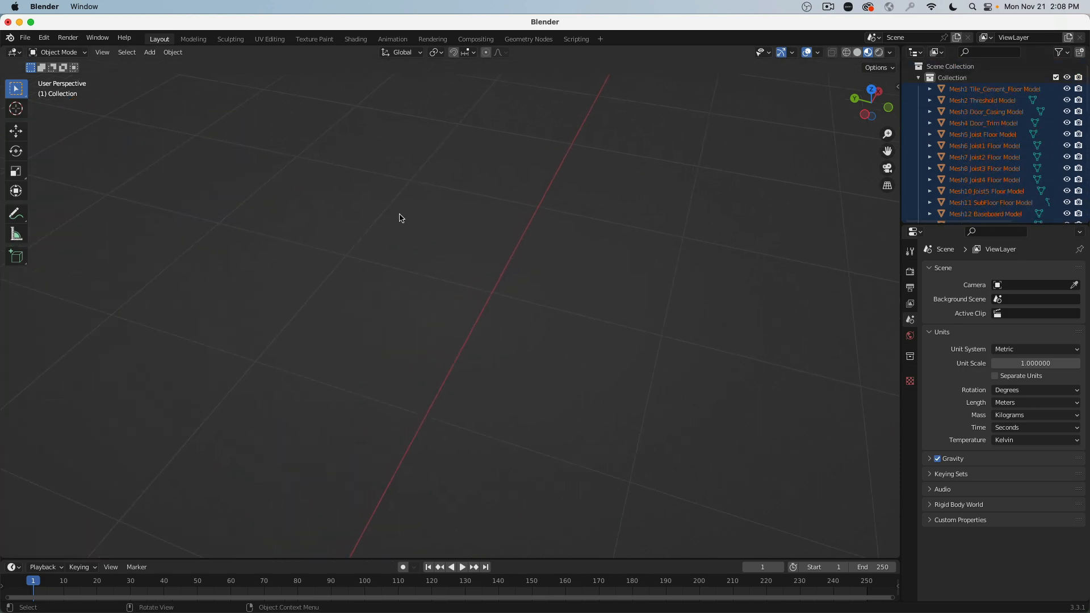
Select the mirror and the faucet parts in the viewport to check how the meshes are separated
scroll(536, 195, "down", 12)
left_click(371, 219)
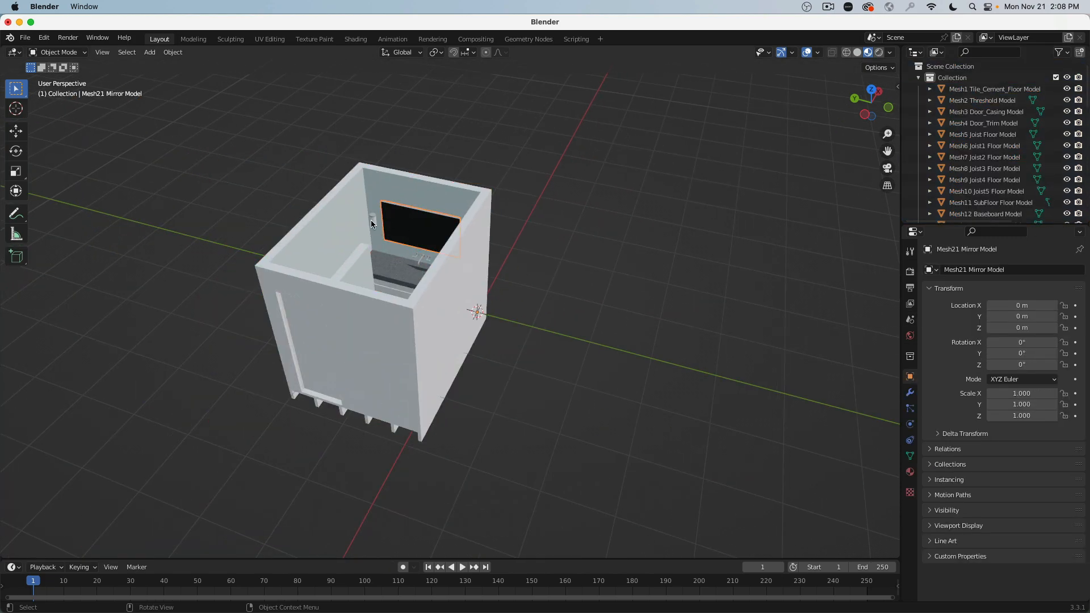
scroll(372, 218, "up", 8)
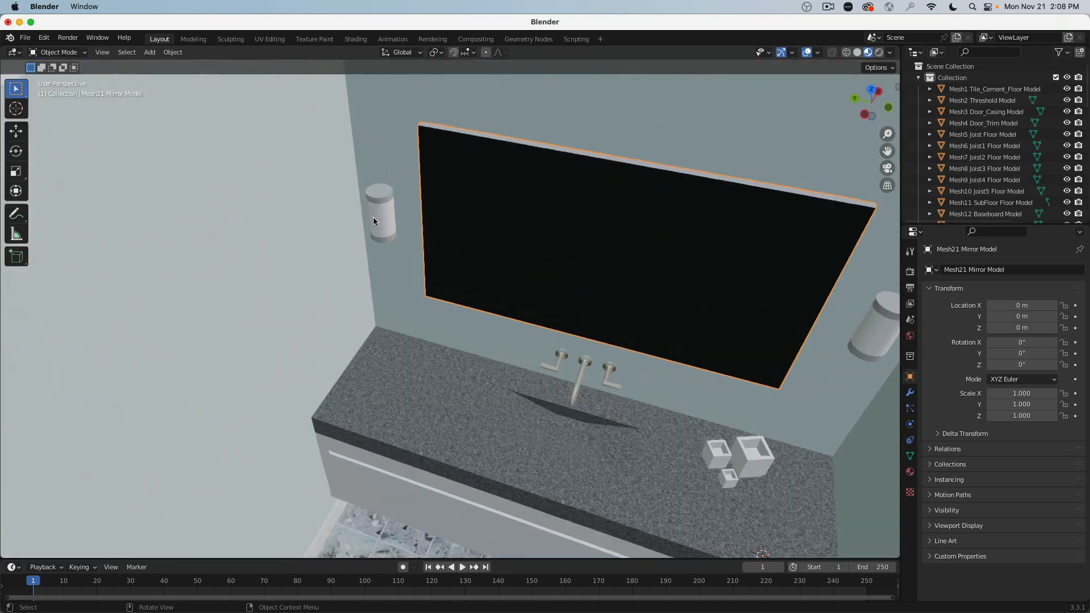
left_click(574, 373)
left_click(558, 359)
Select the cabinet doors one after another and the cabinet frame, and view the whole bathroom from above
left_click(393, 488)
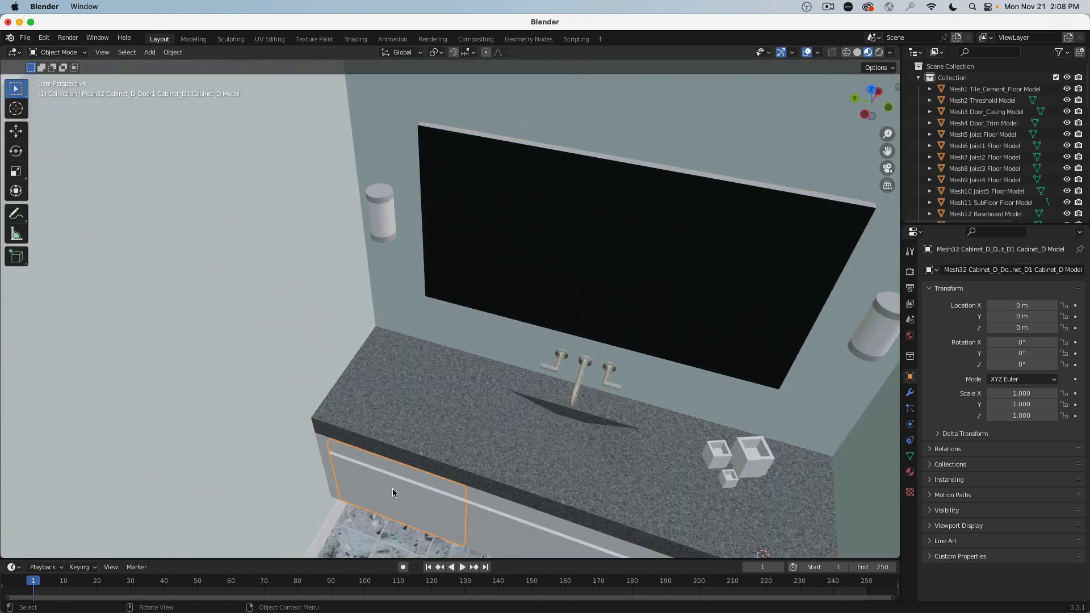
middle_click_drag(437, 461, 429, 384, "shift")
left_click(499, 467)
left_click(672, 491)
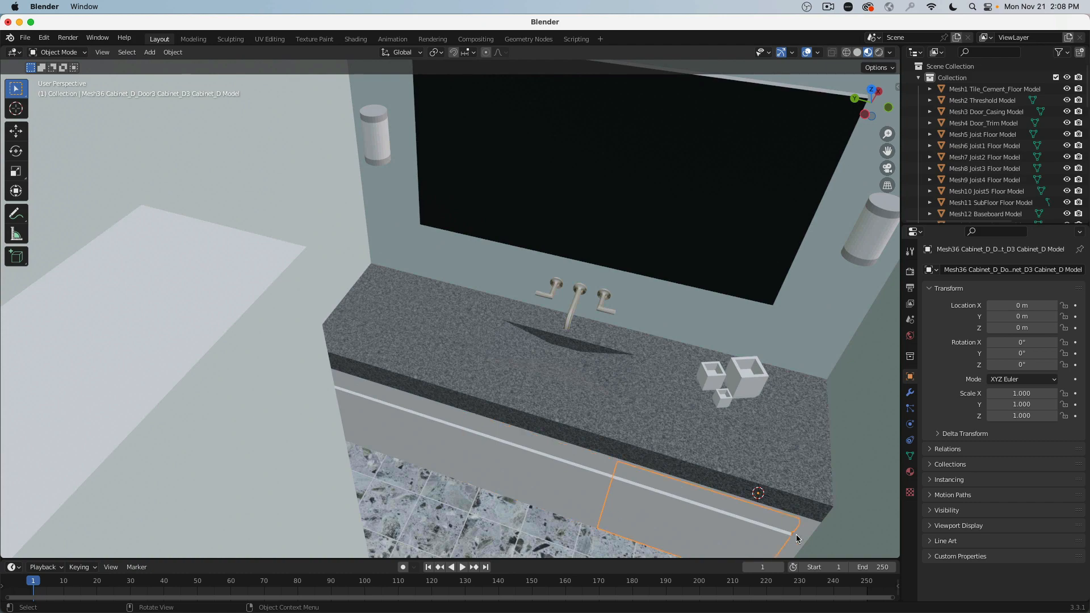
left_click(797, 534)
scroll(632, 316, "down", 8)
middle_click_drag(631, 315, 483, 200)
scroll(483, 199, "down", 3)
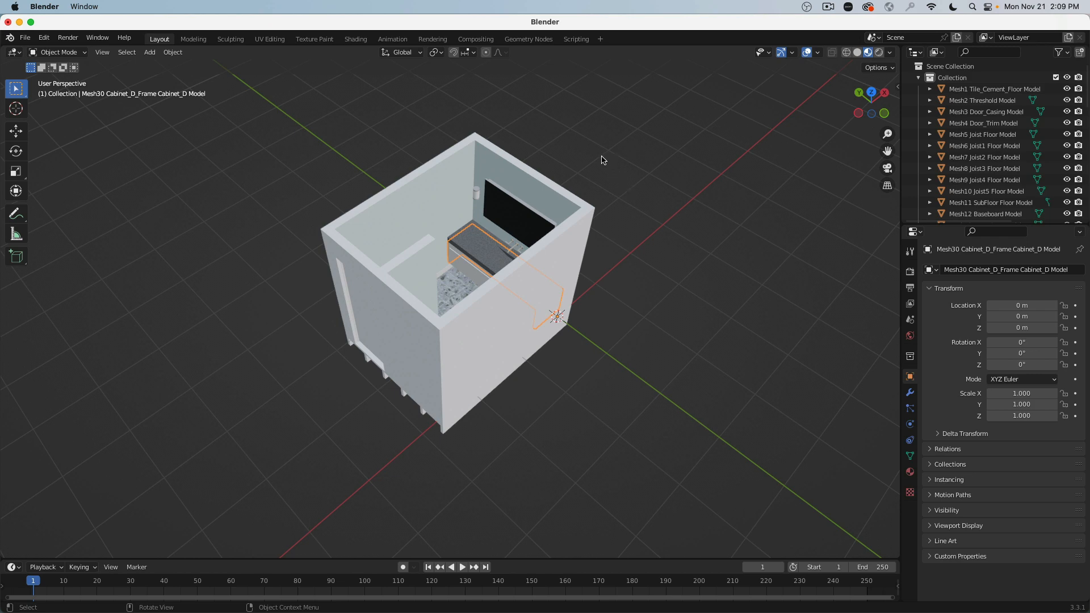
Switch to SketchUp, close the Colors window, and hide the Room and Floor tags
mouse_move(341, 594)
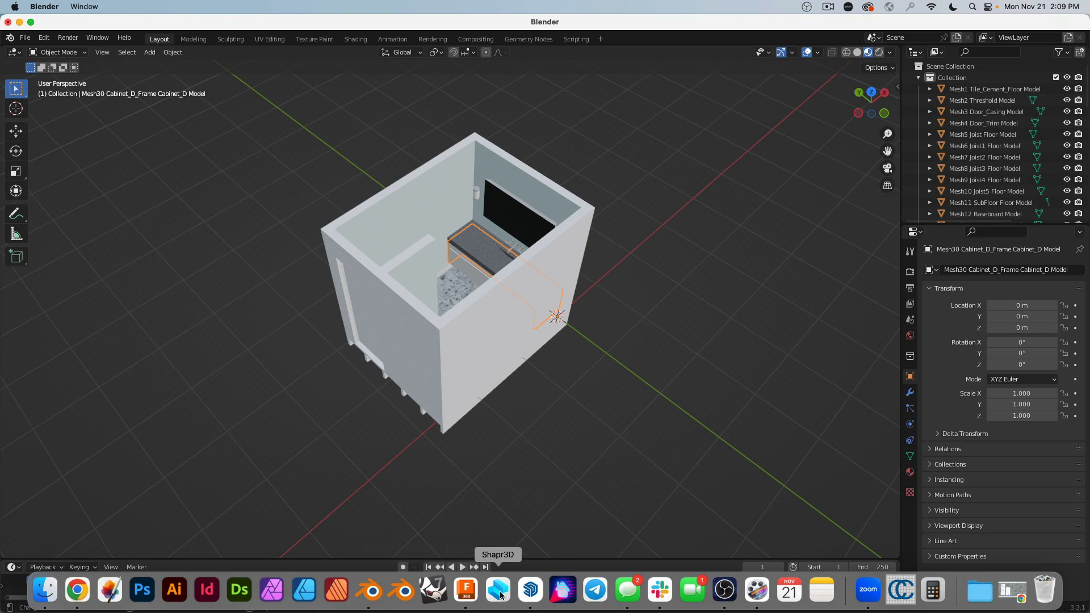
left_click(530, 590)
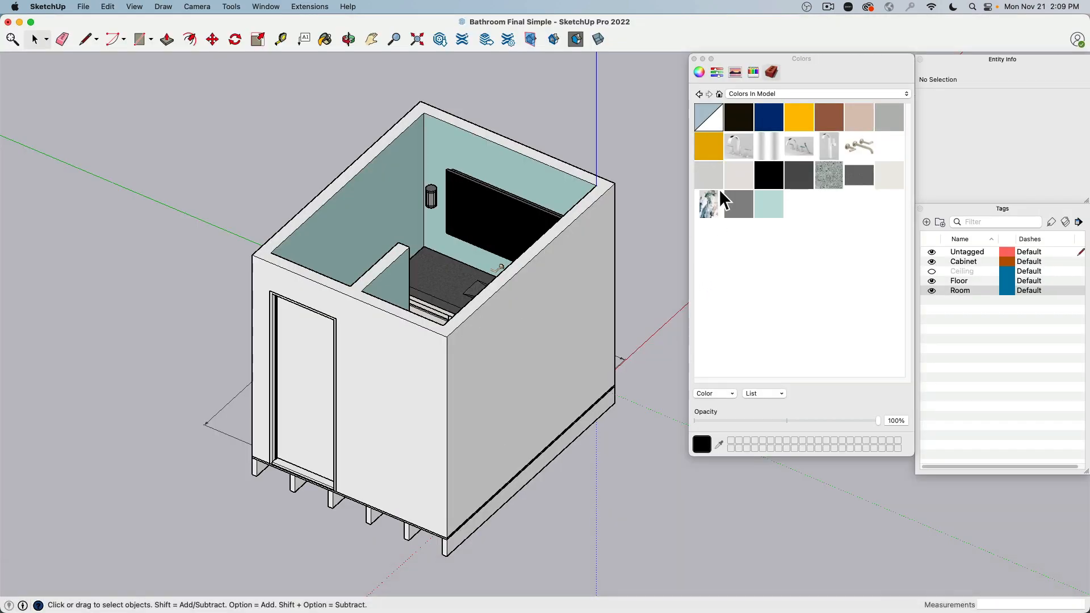
left_click(695, 60)
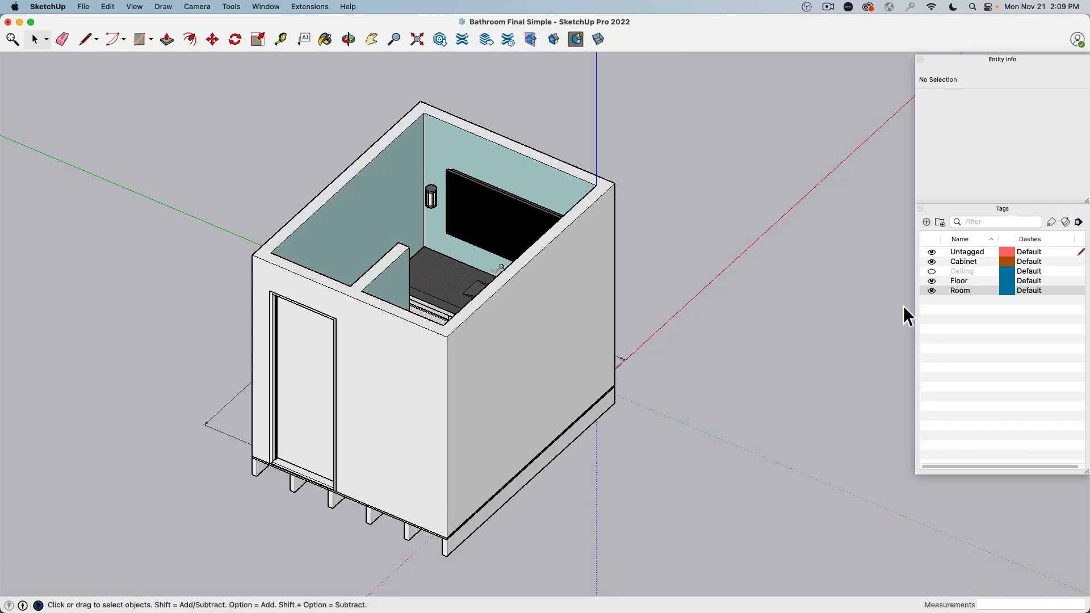
left_click(931, 291)
left_click(932, 281)
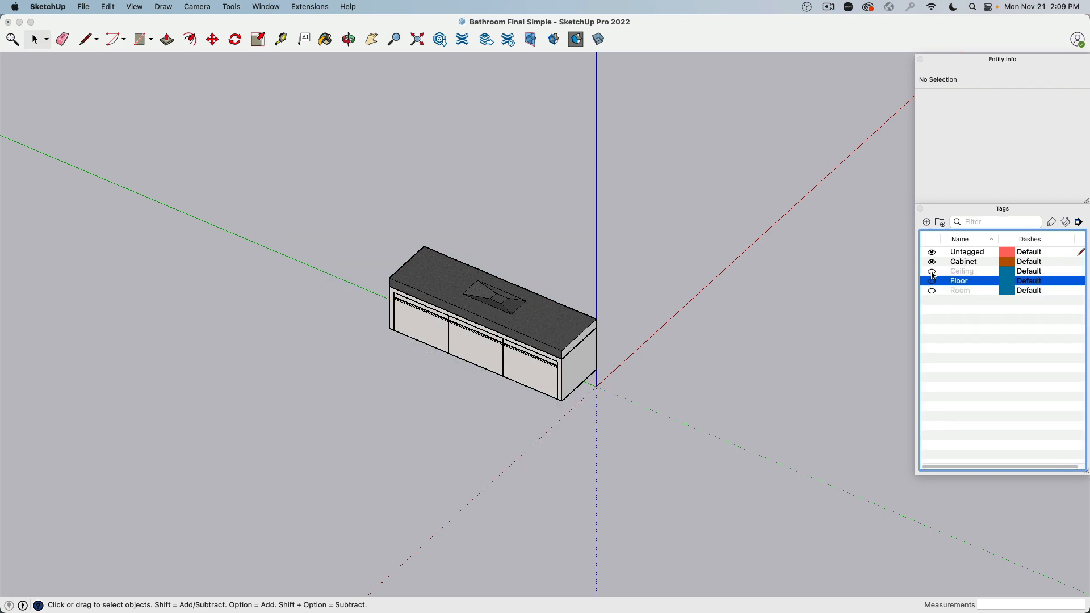
Show the Ceiling tag and hide the Cabinet tag so only the ceiling is displayed
left_click(932, 263)
middle_click_drag(634, 227, 585, 165)
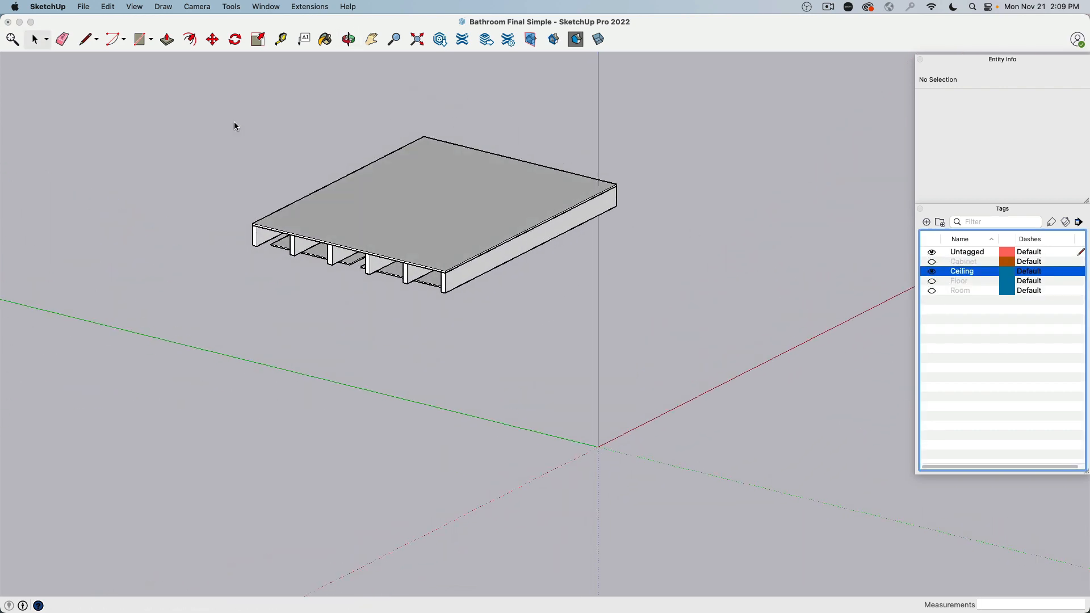
left_click(85, 7)
mouse_move(104, 262)
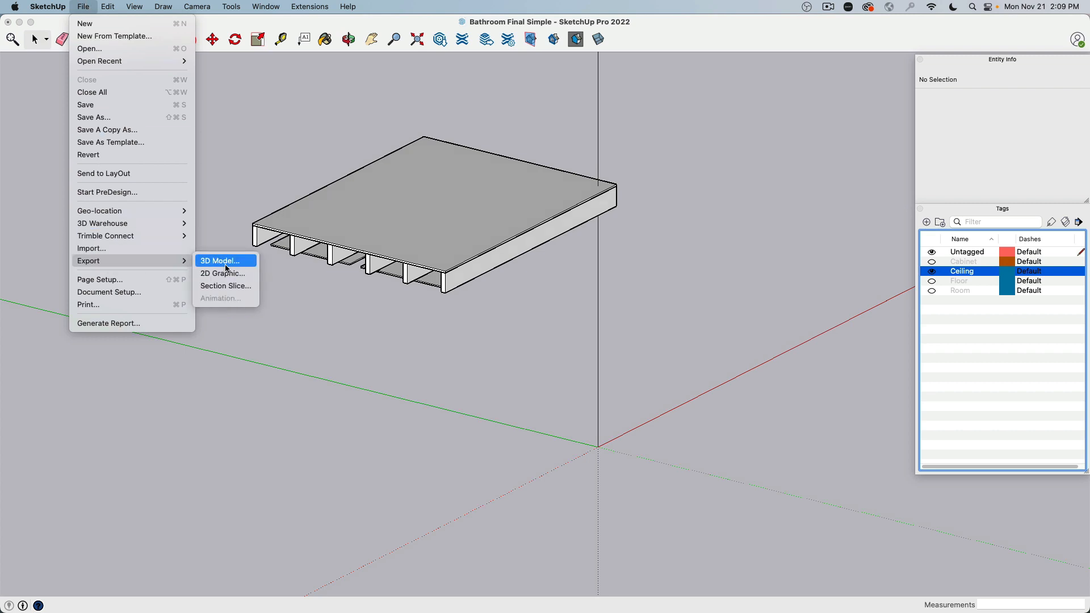
left_click(221, 260)
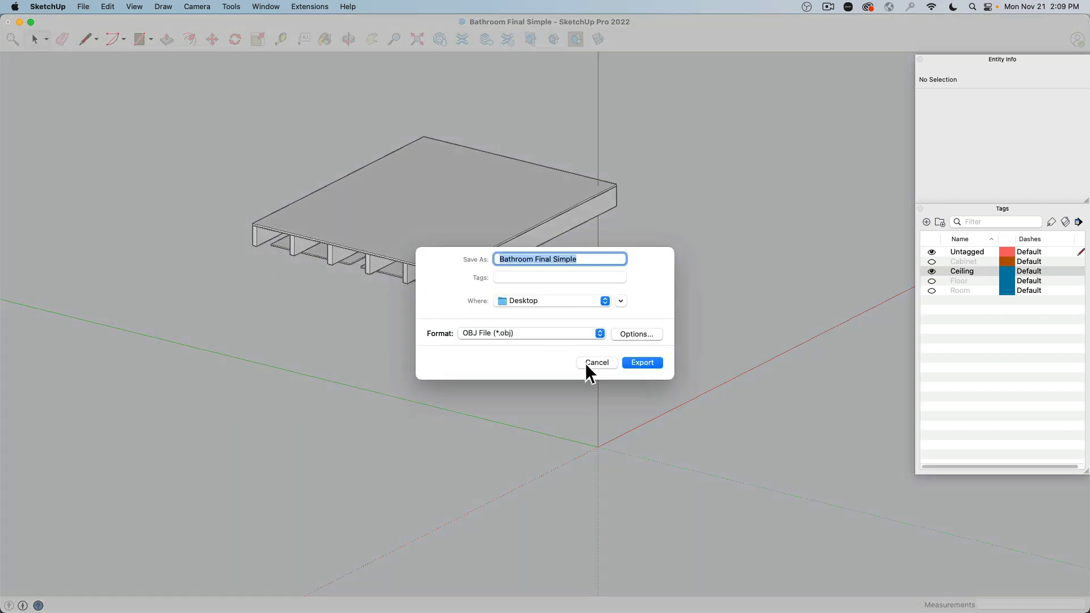
left_click(585, 366)
Select the whole ceiling group and export it to the Desktop as an OBJ 3D model named Ceiling
key("super+a")
left_click(84, 7)
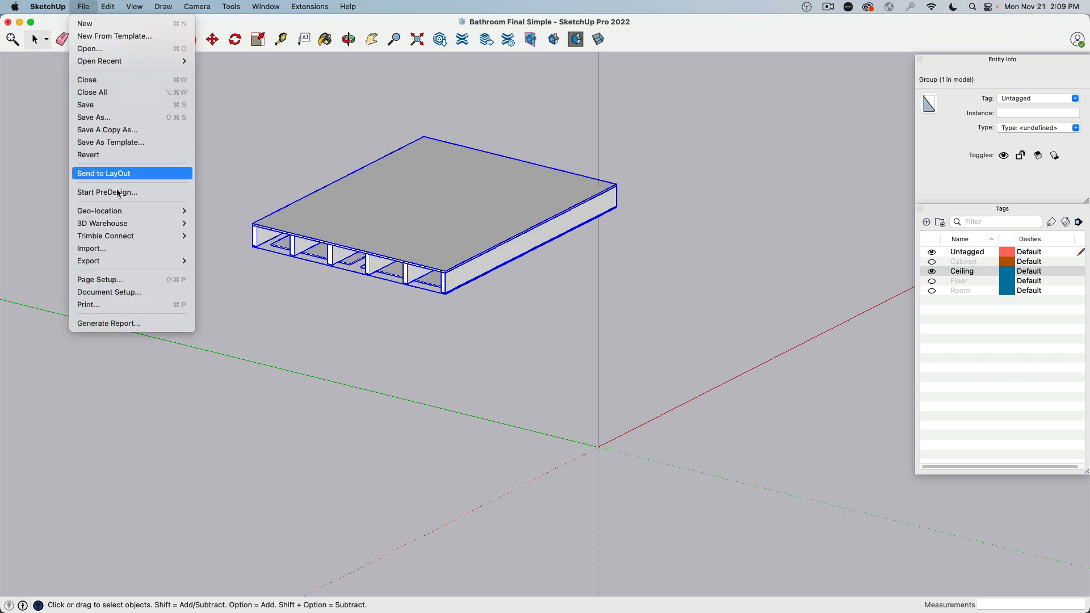
mouse_move(152, 265)
left_click(219, 261)
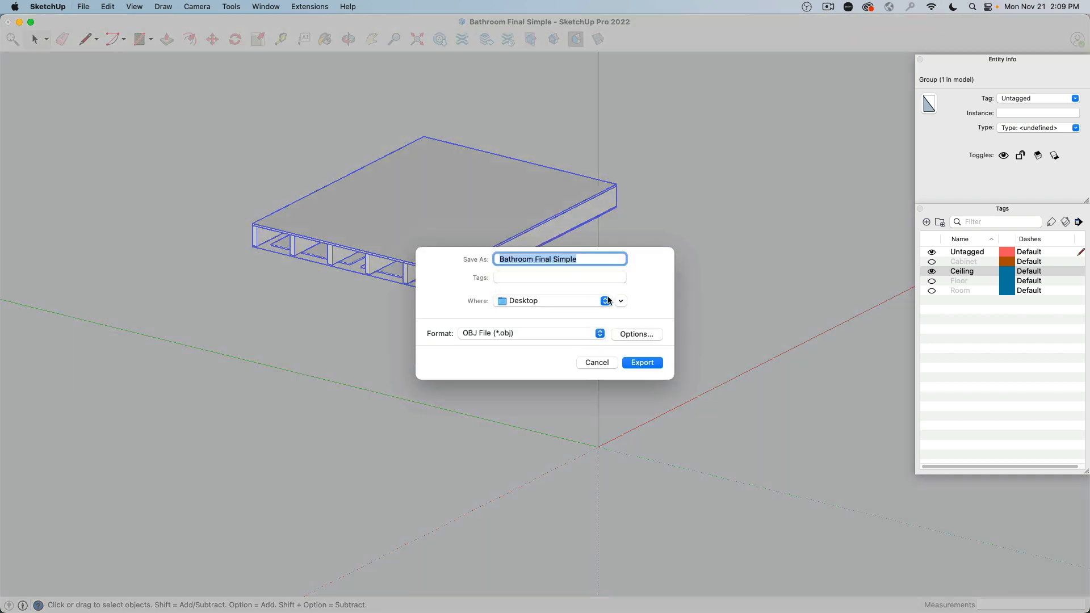
key("Right")
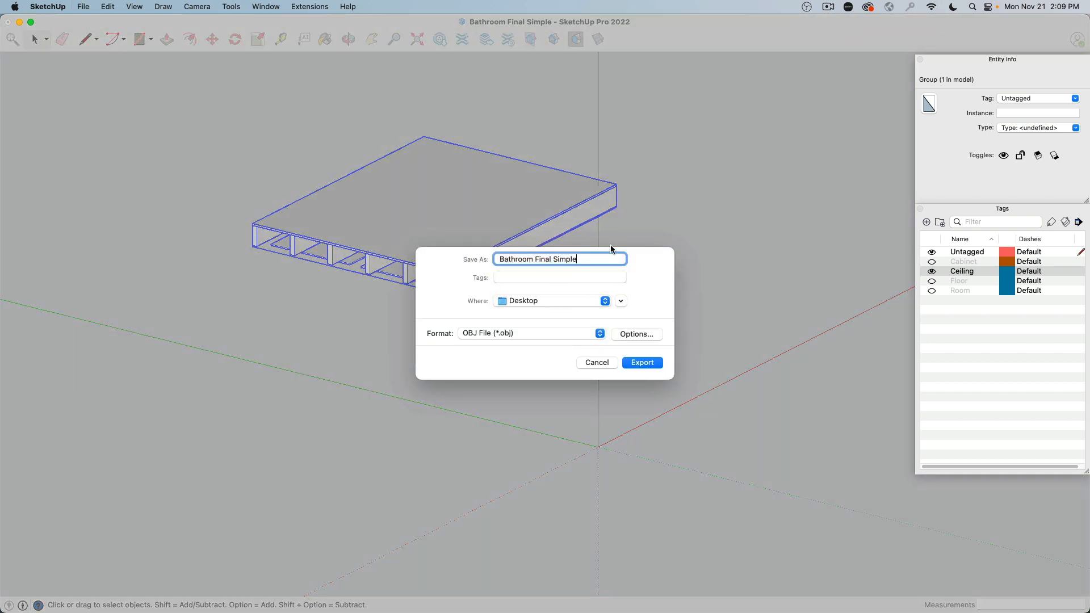
key("super+a")
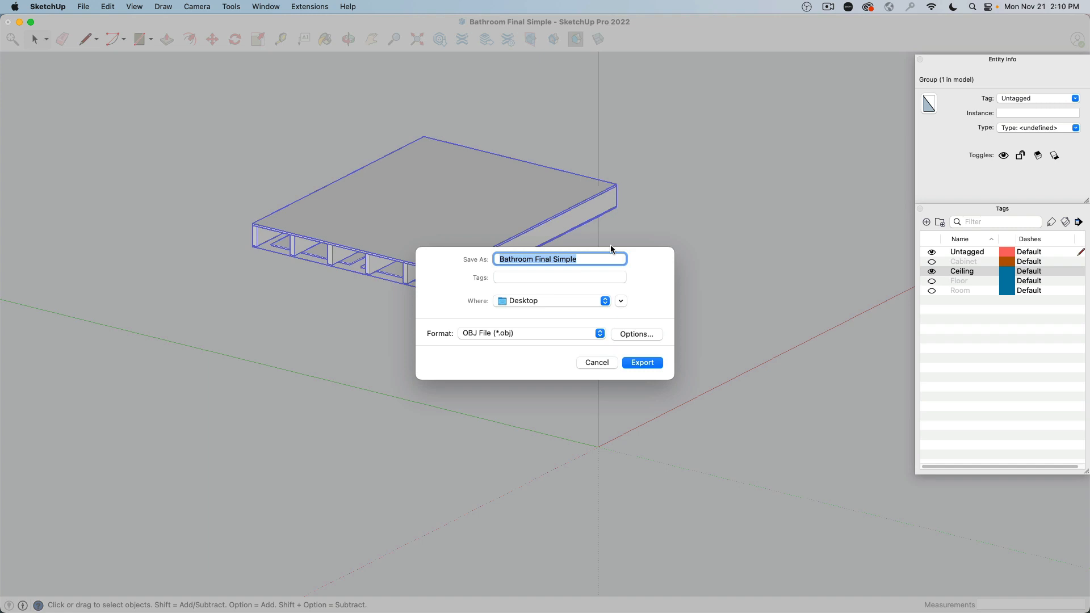
type("Ceiling")
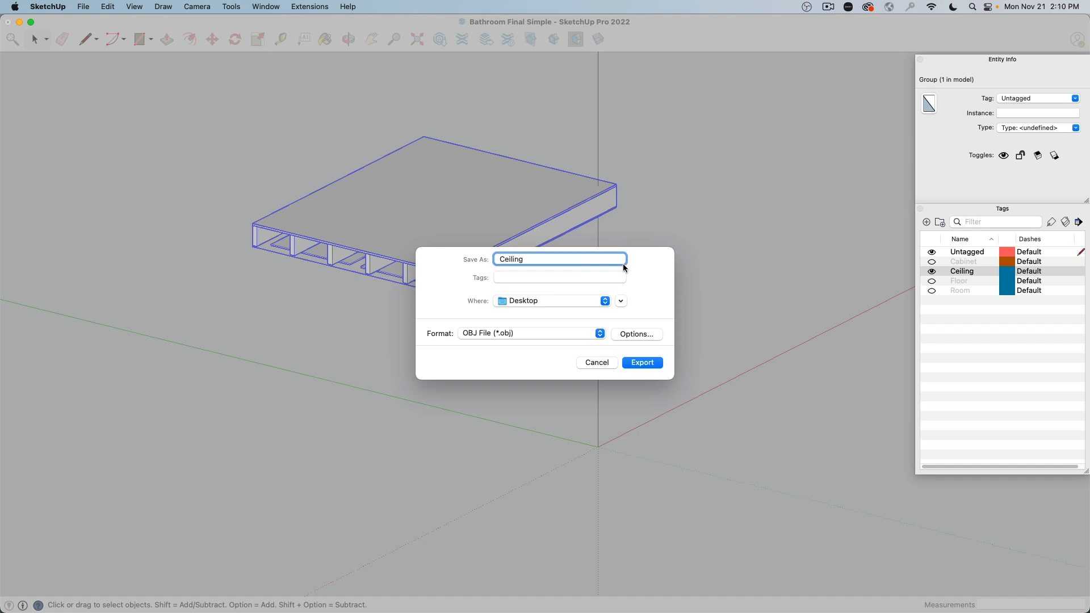
left_click(642, 335)
left_click(647, 295)
left_click(643, 363)
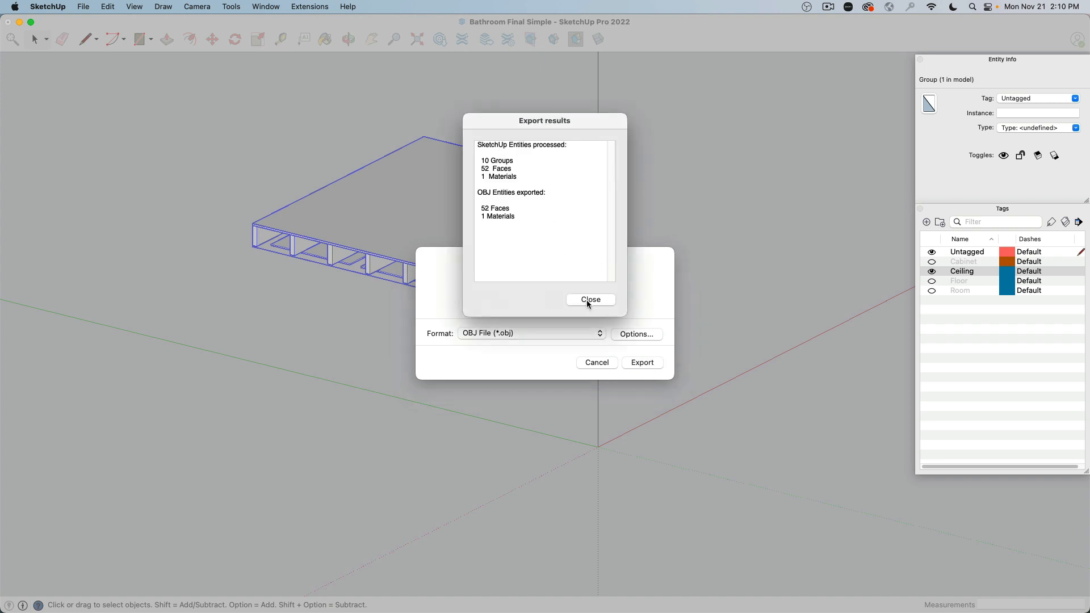
left_click(589, 300)
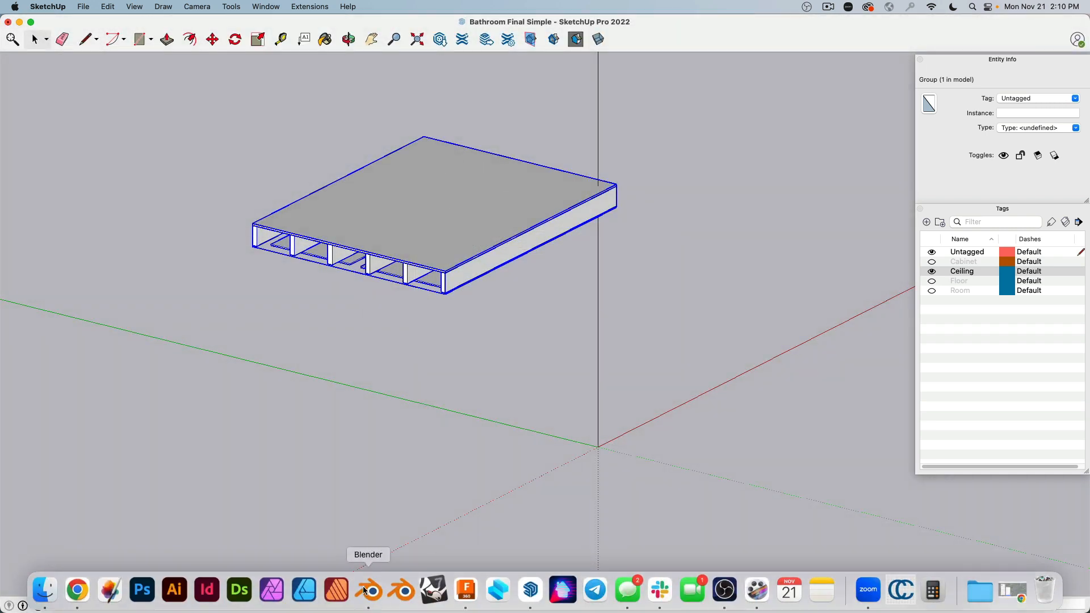
Switch to Blender, collapse the existing Collection, and add a new collection to the scene
left_click(368, 592)
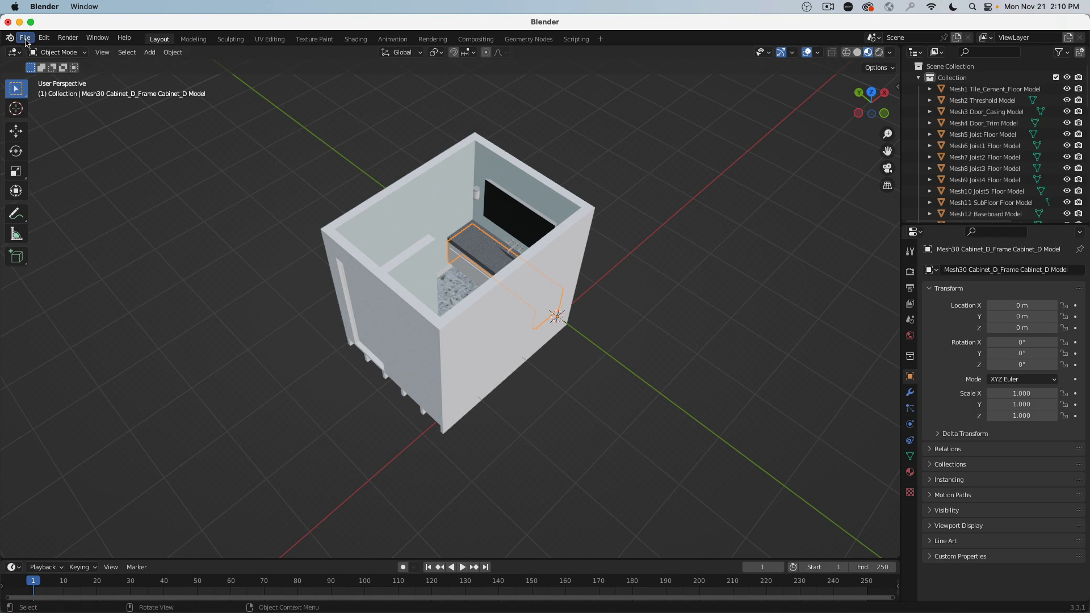
left_click(920, 78)
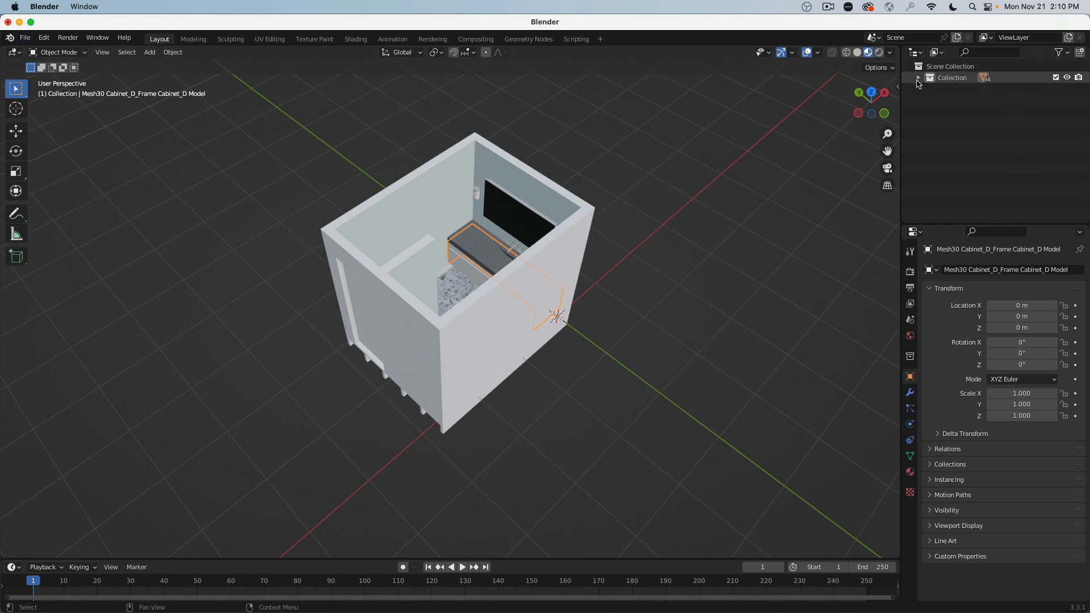
right_click(930, 112)
left_click(915, 113)
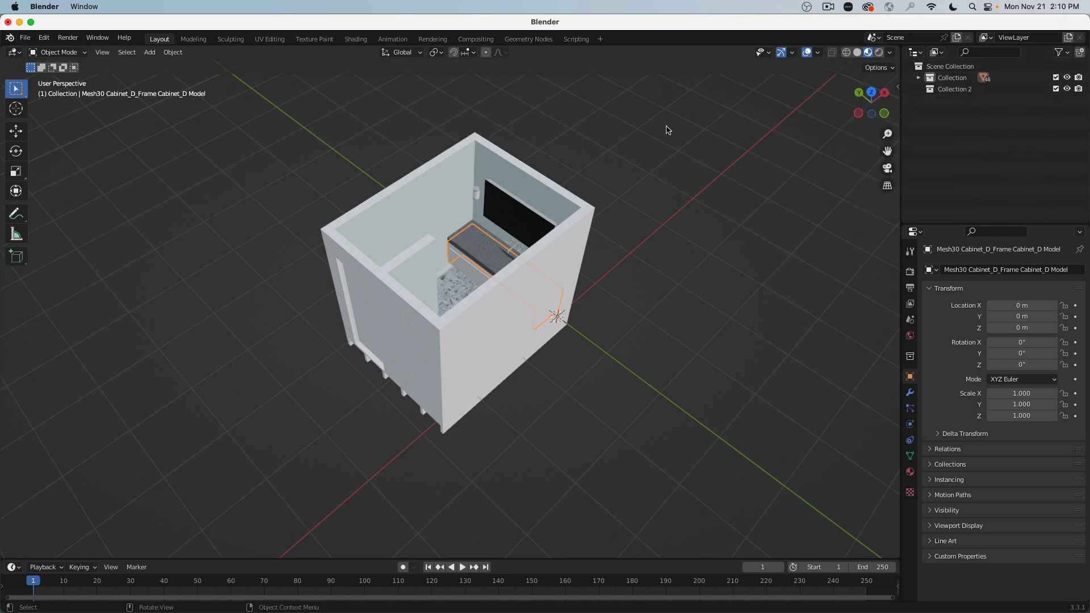
Import Ceiling.obj from the Desktop with the legacy Wavefront importer
left_click(25, 38)
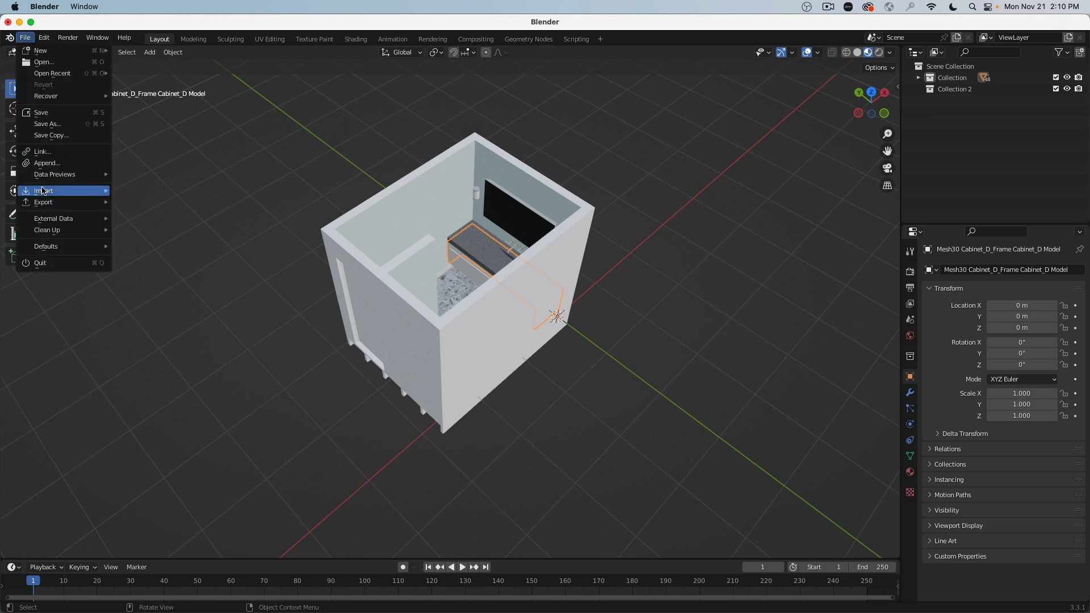
mouse_move(69, 190)
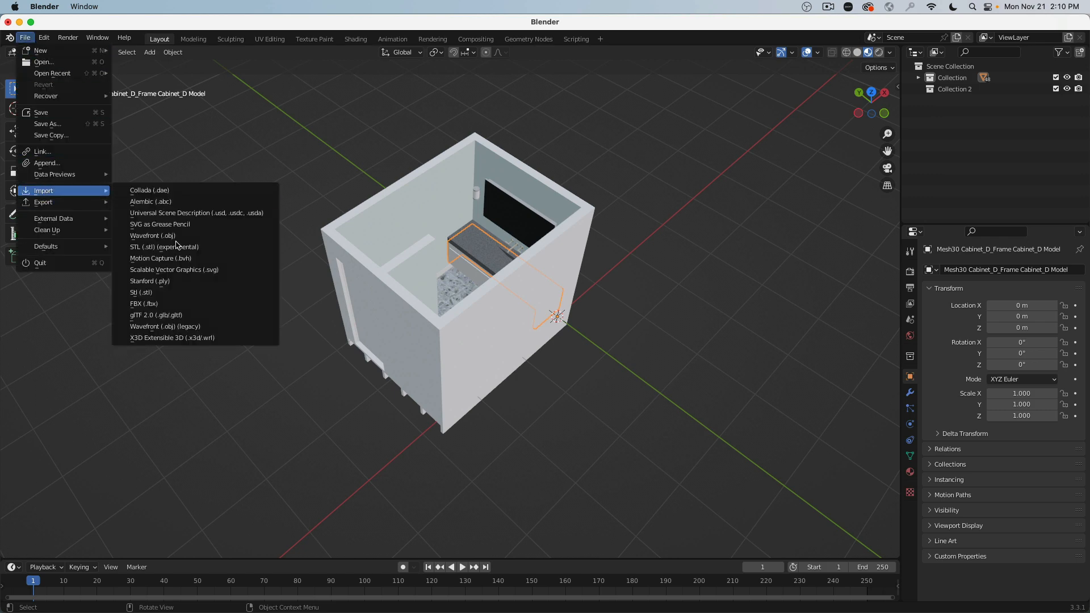
left_click(176, 327)
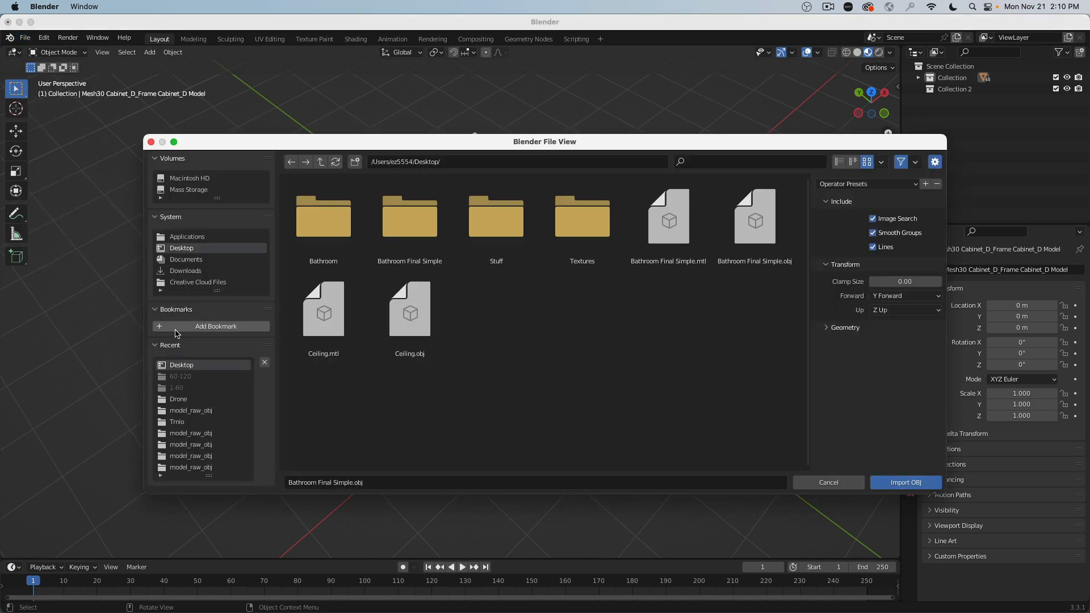
left_click(405, 333)
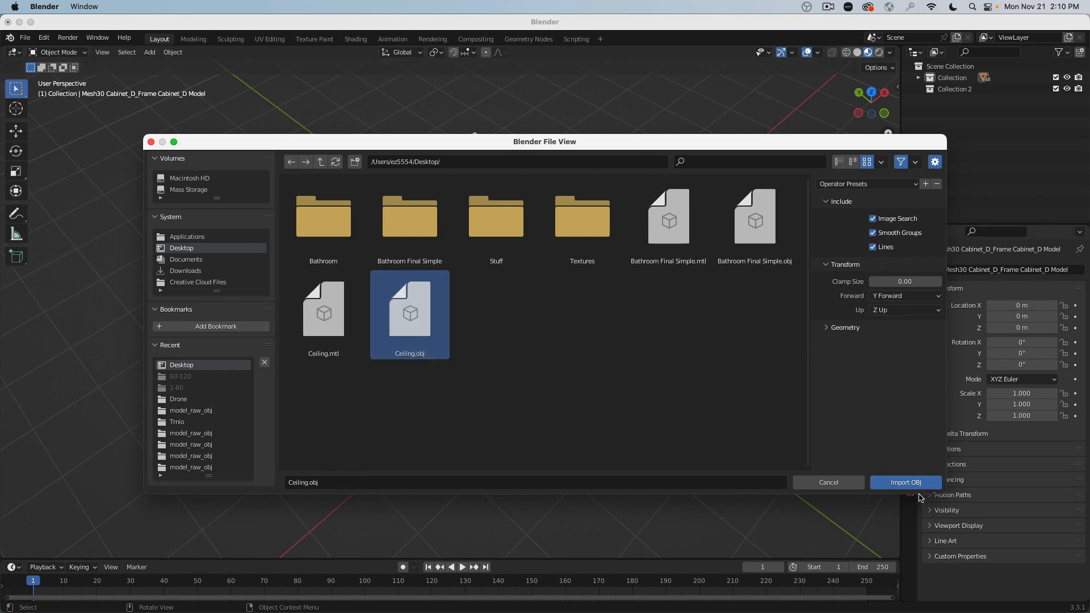
left_click(828, 332)
left_click(903, 487)
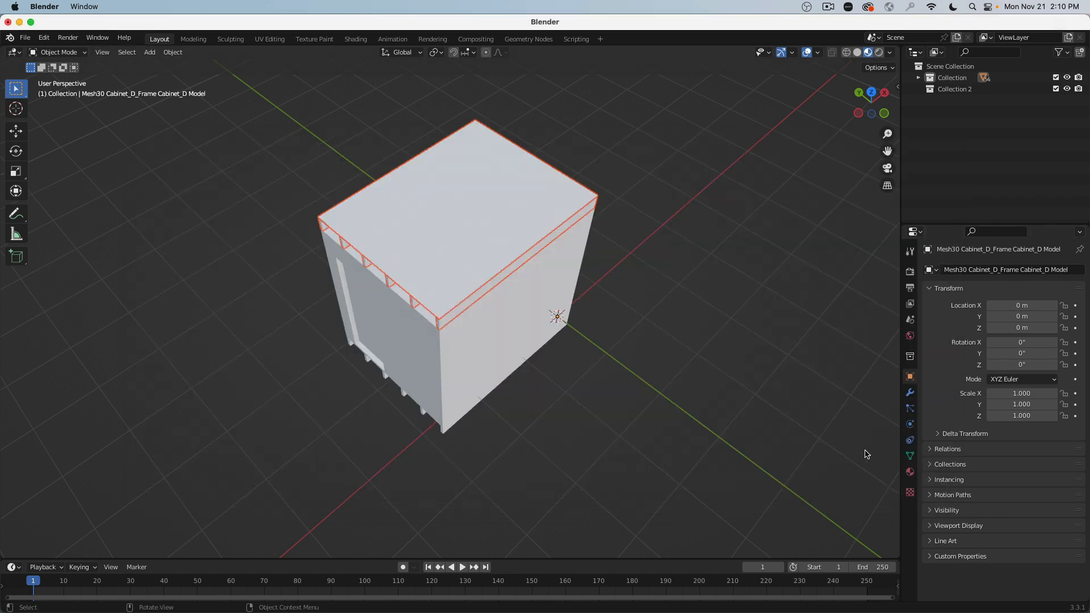
Select the imported ceiling joists, subfloor and remaining ceiling meshes together, and move them into Collection 2
middle_click_drag(499, 371, 524, 316)
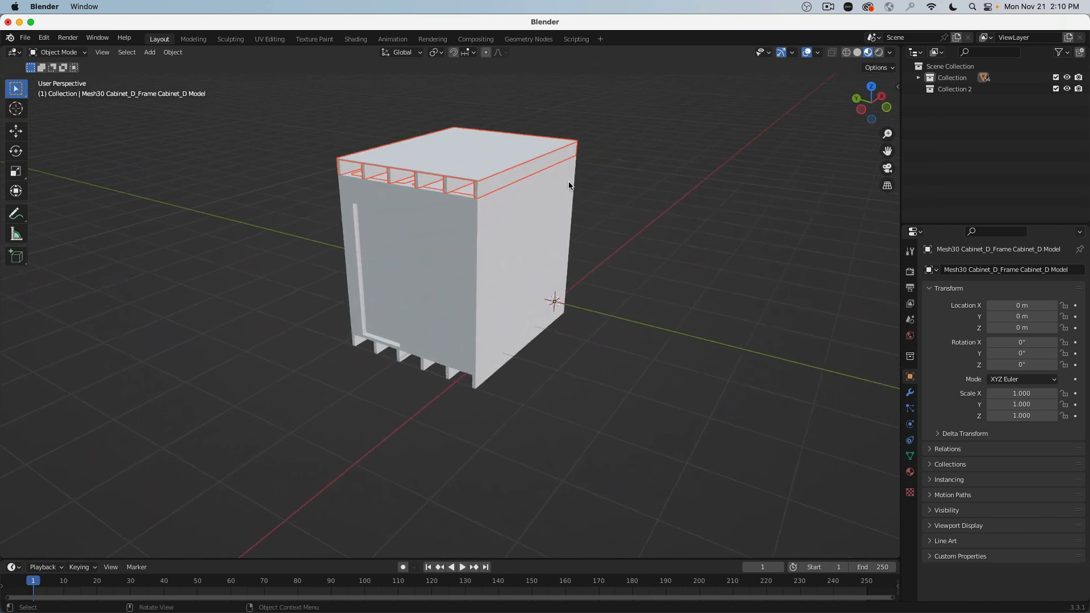
scroll(508, 102, "up", 2)
middle_click_drag(415, 209, 437, 213)
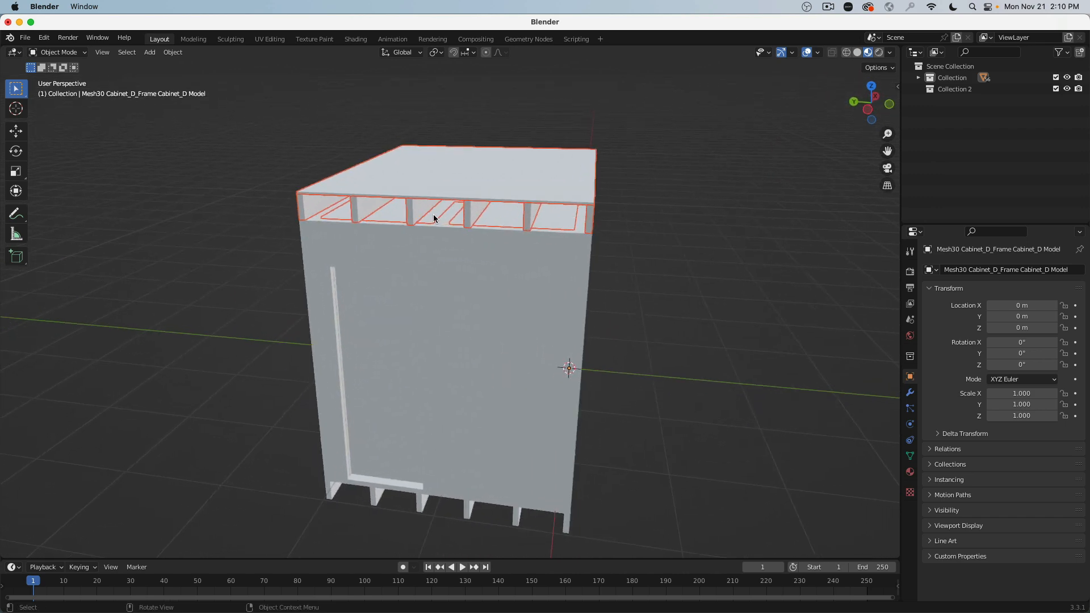
left_click(431, 217)
left_click(414, 207, "shift")
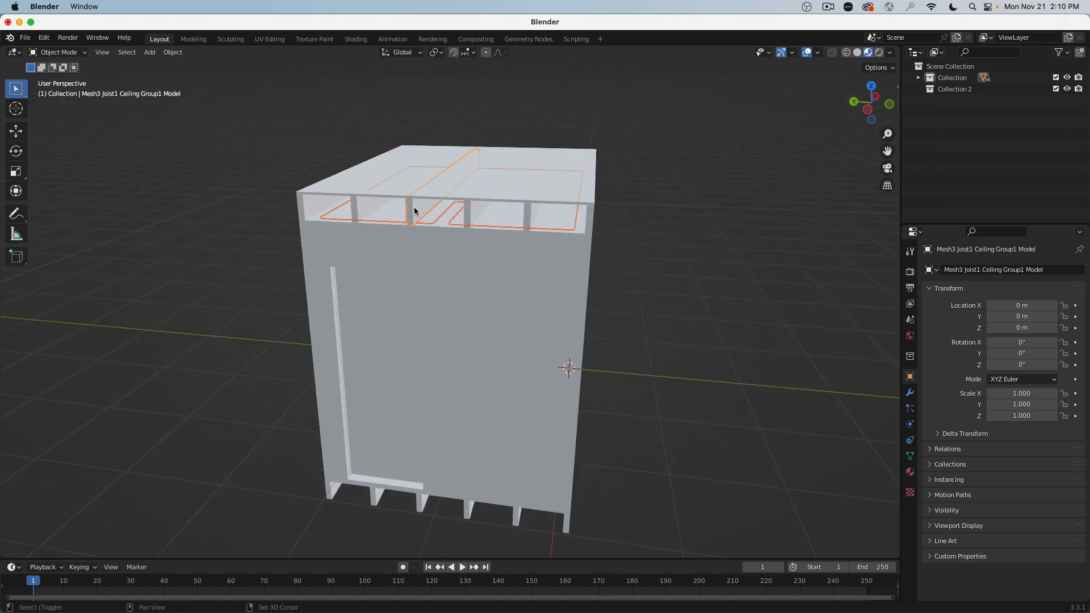
left_click(357, 203, "shift")
left_click(320, 190, "shift")
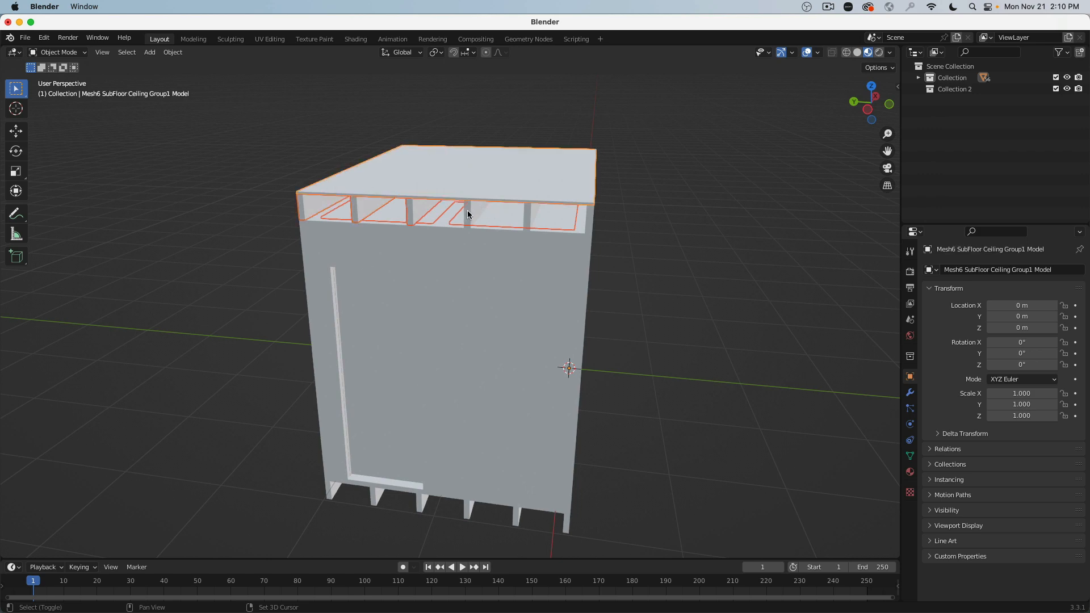
left_click(468, 210, "shift")
left_click(596, 221, "shift")
middle_click_drag(596, 220, 653, 211)
key("m")
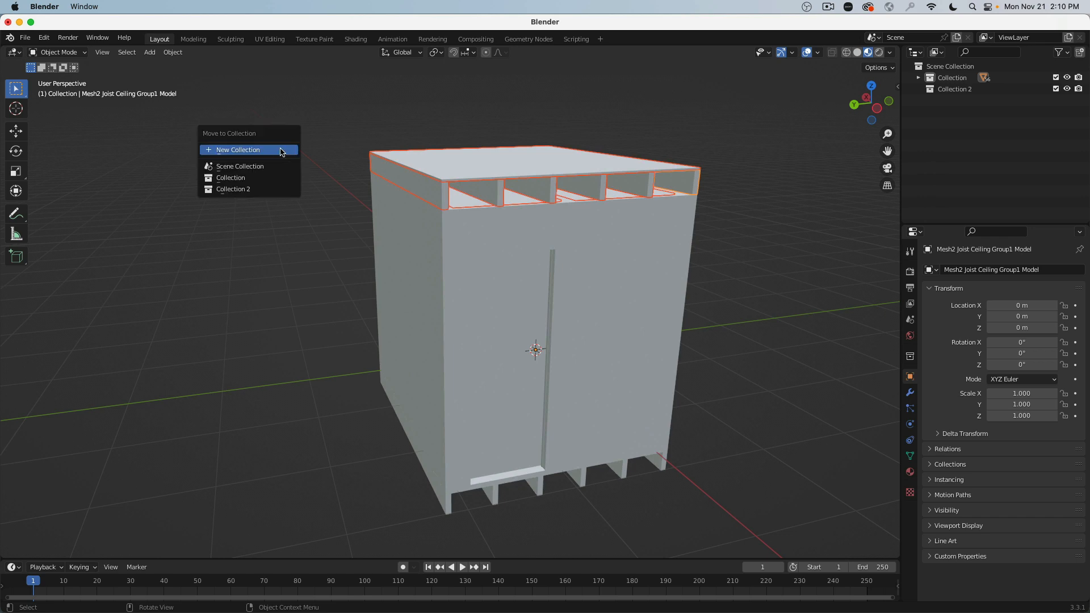
left_click(237, 190)
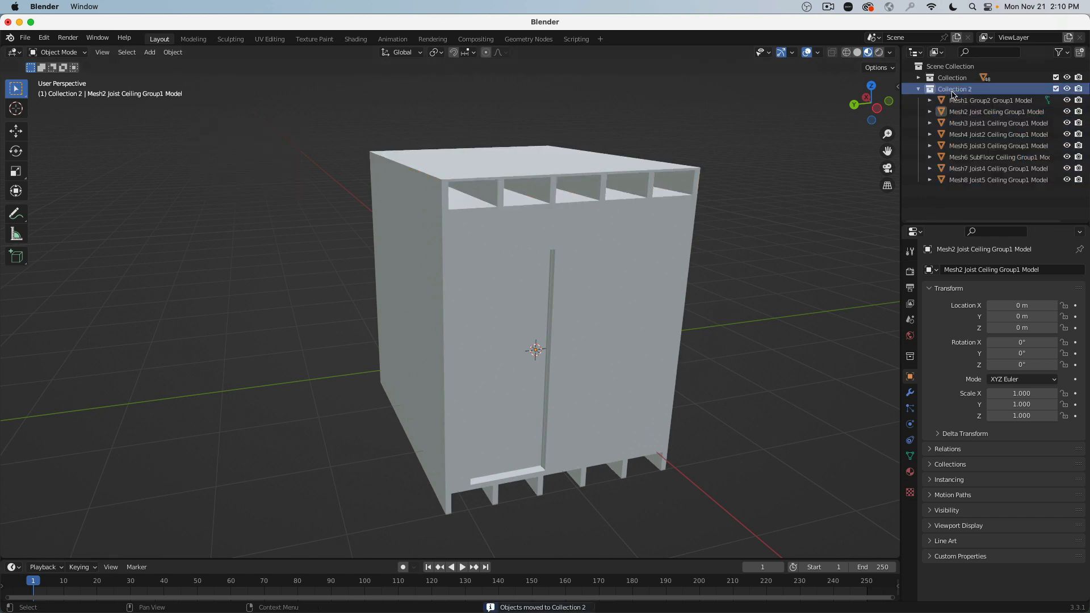
Rename Collection 2 to Ceiling and exclude it from the view layer to expose the bathroom interior
double_click(976, 90)
type("Ceiling")
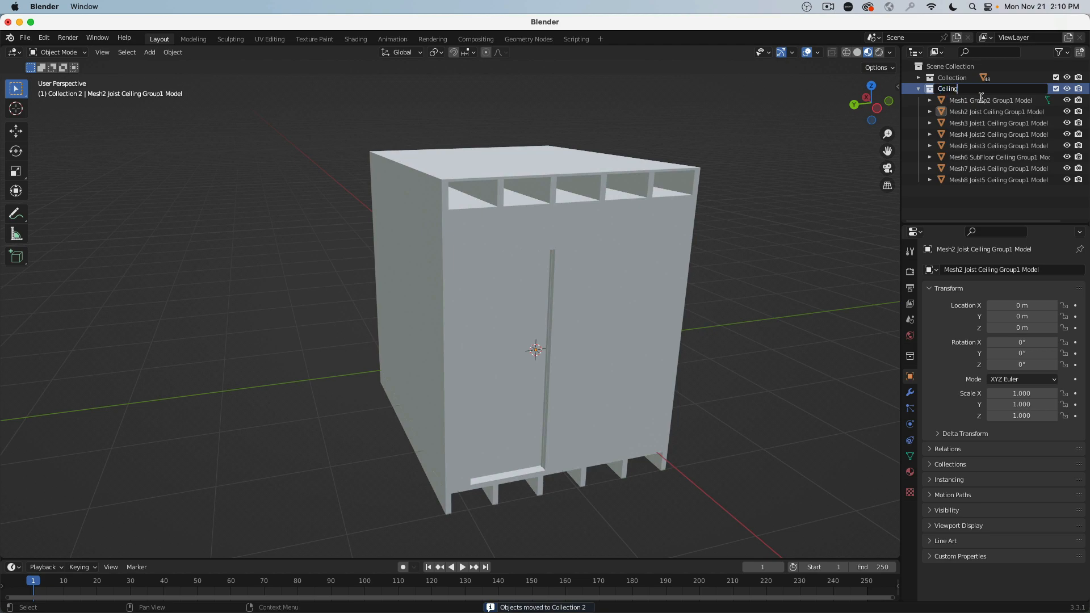
key("Return")
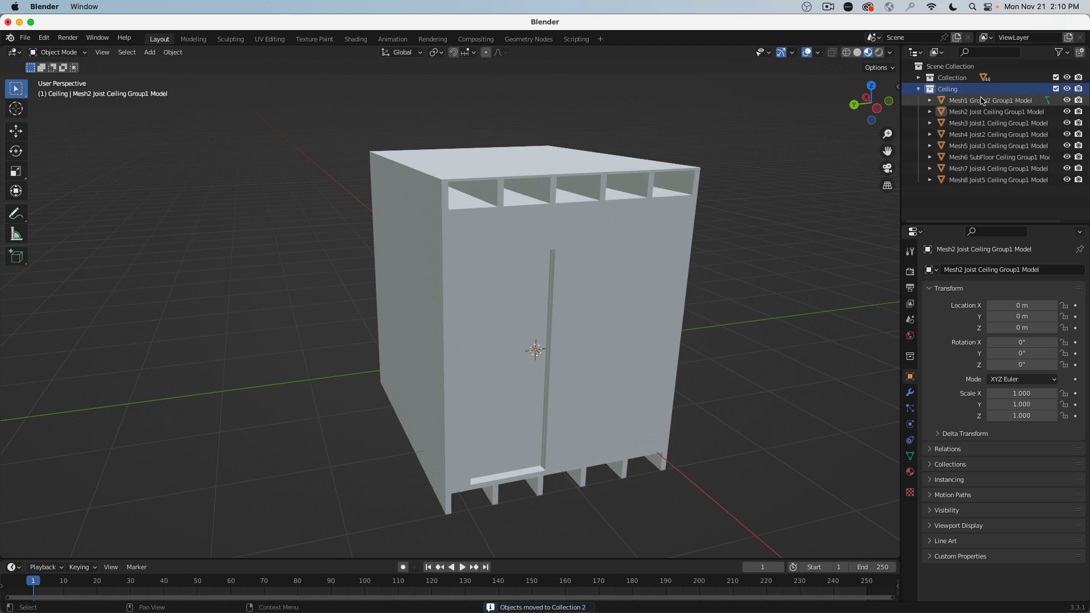
left_click(1056, 89)
middle_click_drag(751, 173, 669, 215)
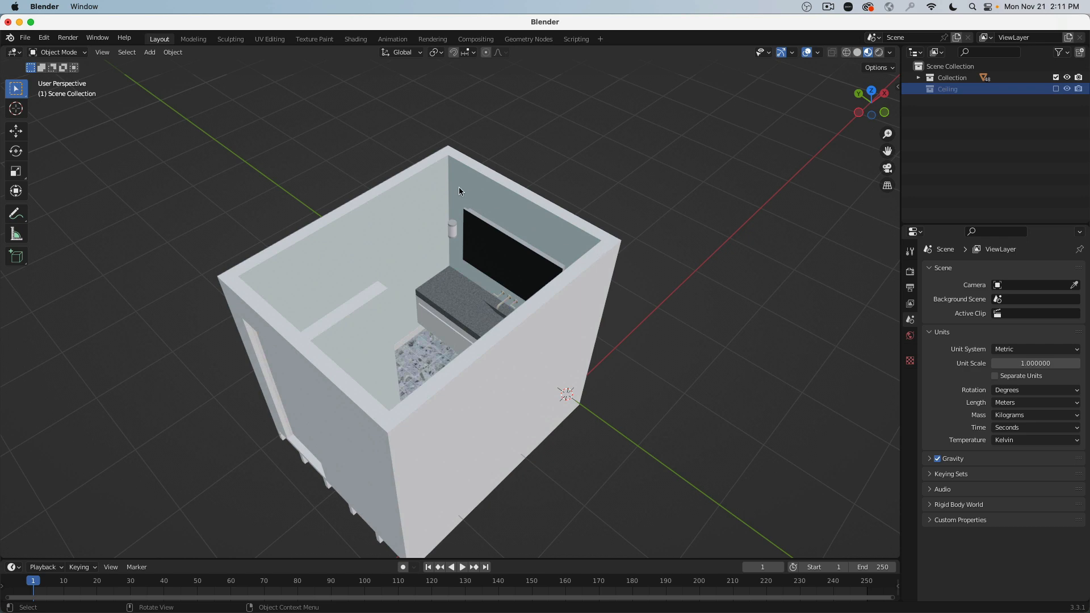
Switch to SketchUp, hide the Ceiling tag, show the Room tag, and clear the selection
key("super+Tab")
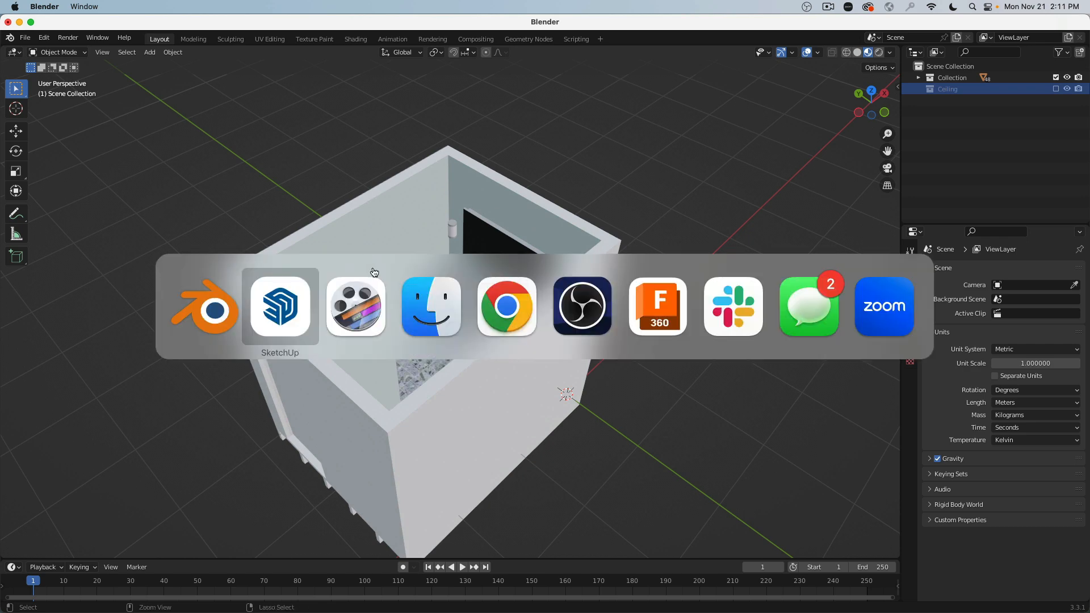
left_click(297, 312)
mouse_move(522, 315)
middle_mouse_down()
mouse_move(496, 292)
mouse_move(938, 187)
middle_mouse_up()
left_click(932, 271)
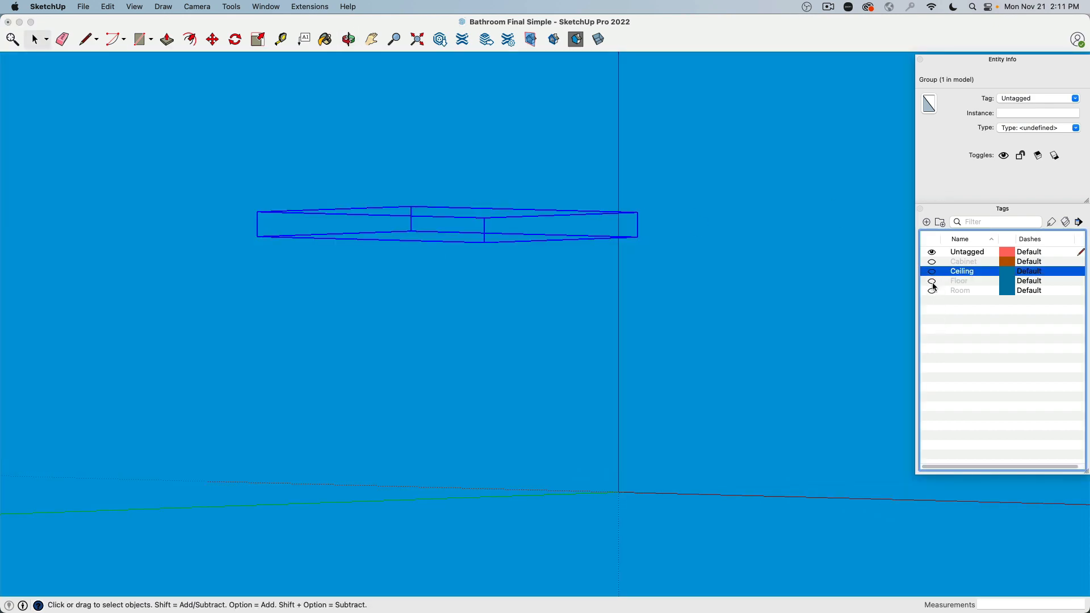
left_click(936, 345)
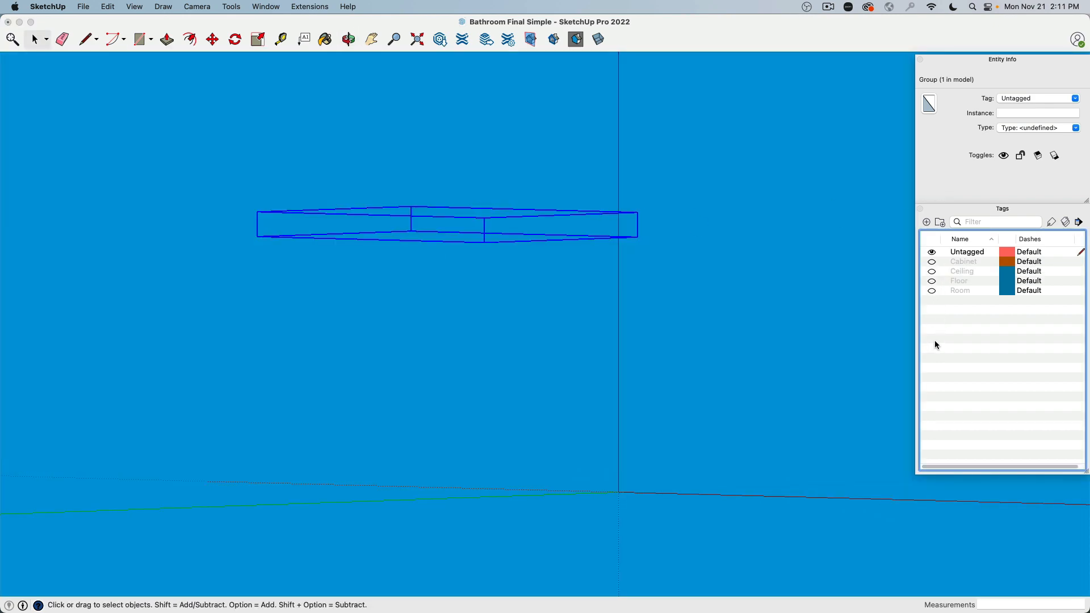
left_click(932, 291)
middle_click_drag(640, 212, 689, 183)
left_click(616, 155)
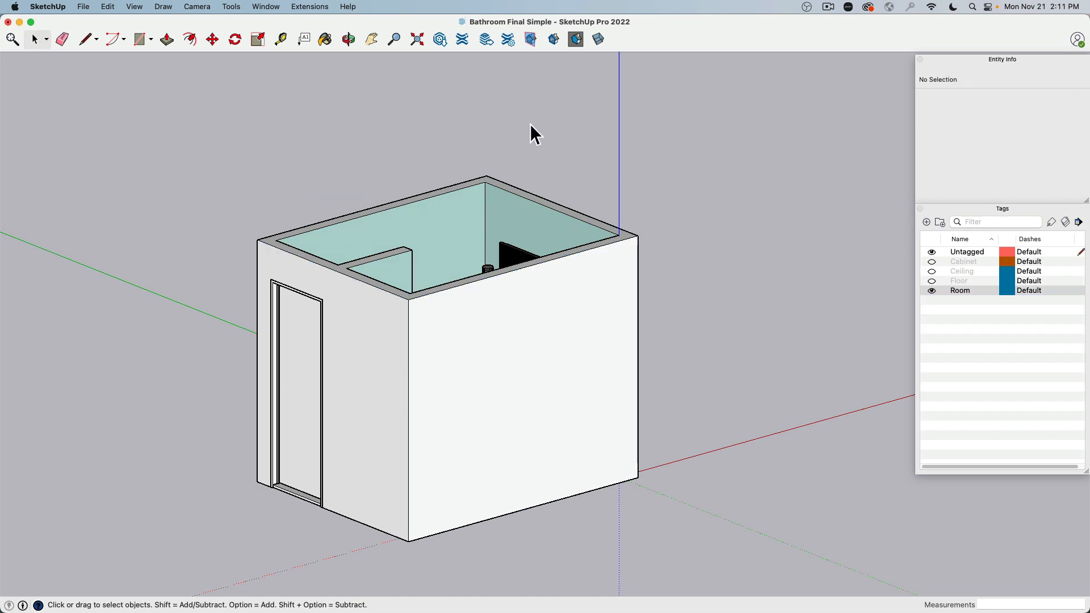
Draw a 78 by 10 inch rectangle from the far inner corner along the top of the mirror wall
scroll(418, 151, "up", 5)
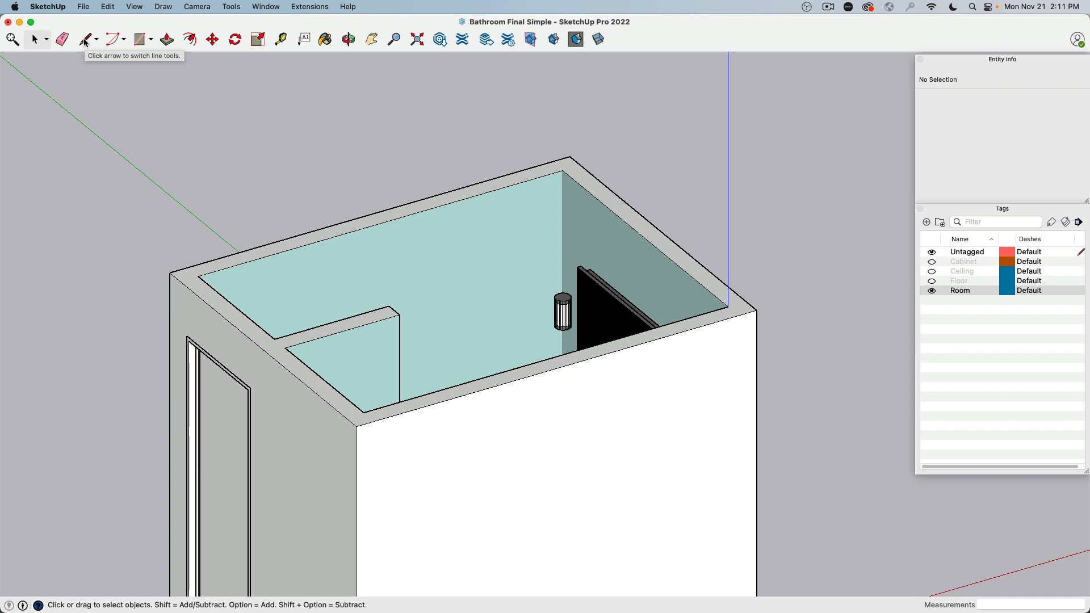
left_click(141, 42)
left_click(563, 170)
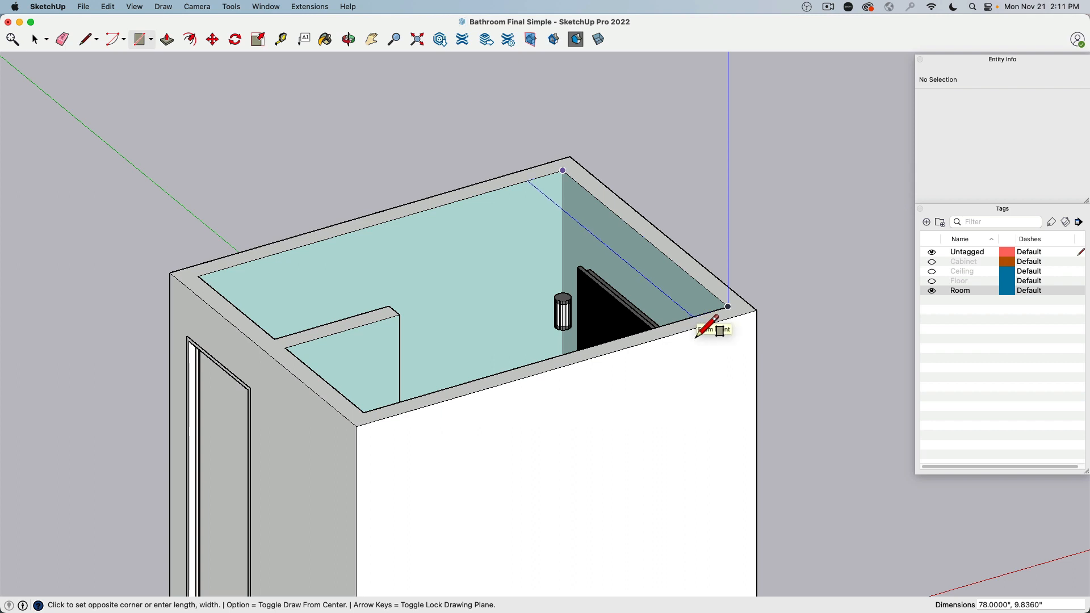
type("78, 10")
key("Return")
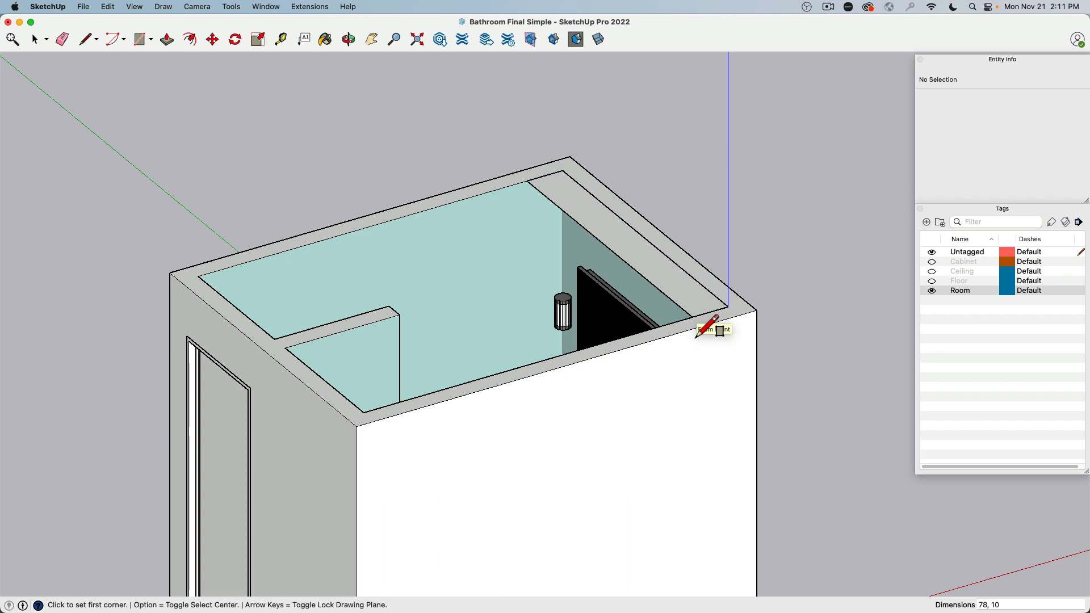
mouse_move(576, 212)
middle_mouse_down()
mouse_move(407, 175)
mouse_move(411, 191)
middle_mouse_up()
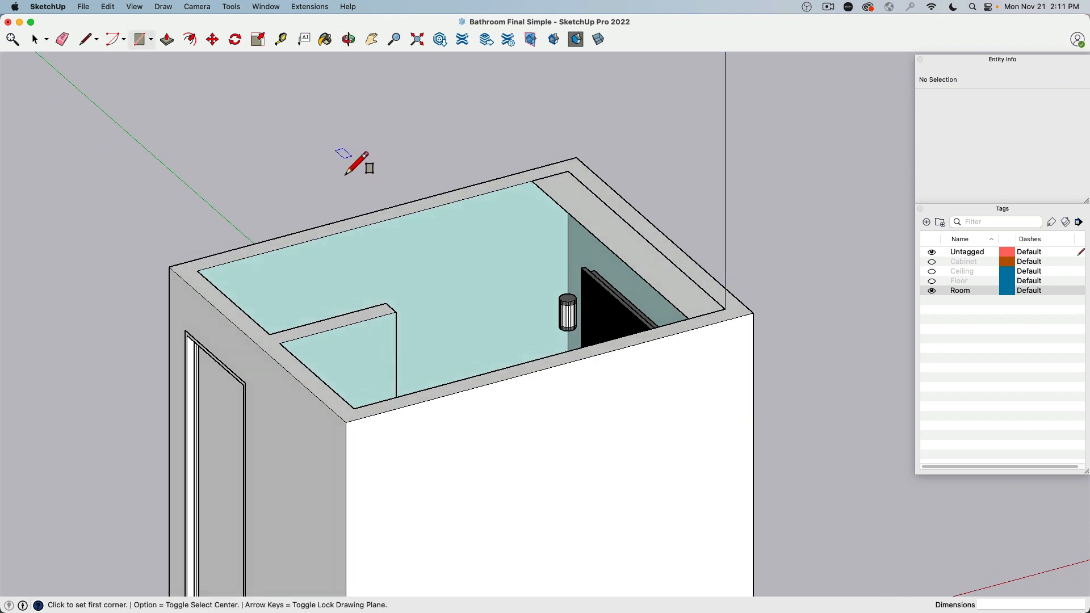
Draw a 5-inch vertical line down from the rectangle's inner corner, and connect it to the long wall's top with a sloping line about 60 inches long
left_click(86, 40)
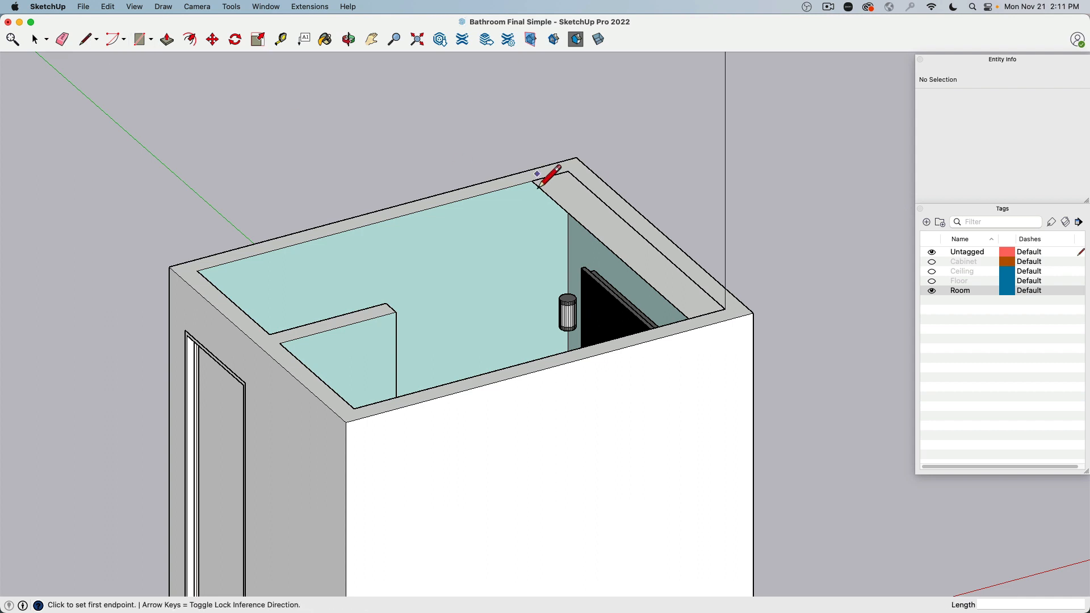
scroll(537, 190, "up", 4)
left_click(531, 193)
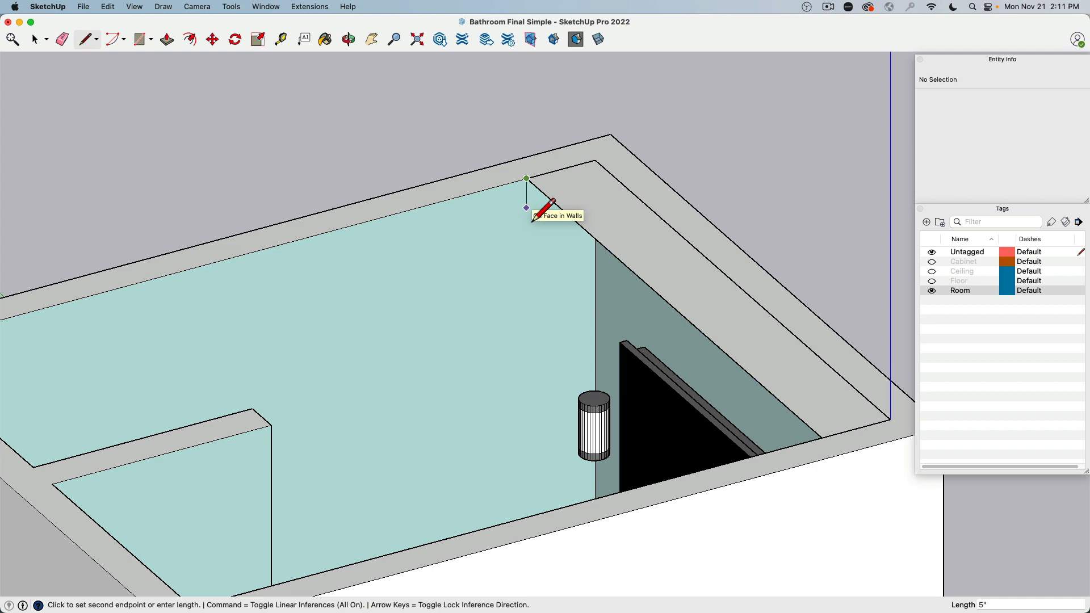
left_click(528, 208)
scroll(530, 204, "down", 2)
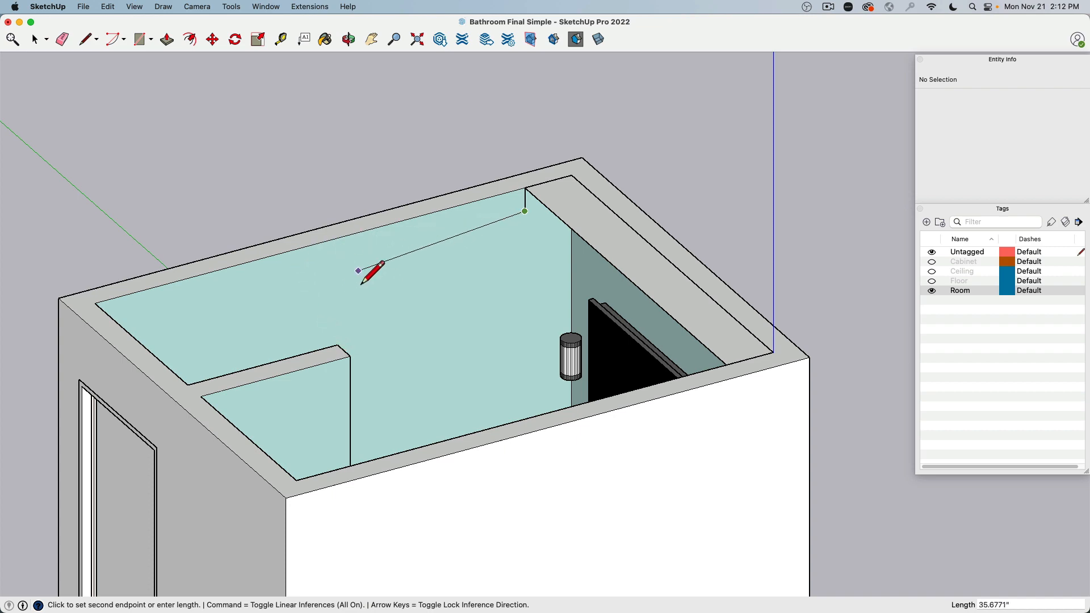
middle_click_drag(362, 284, 309, 309)
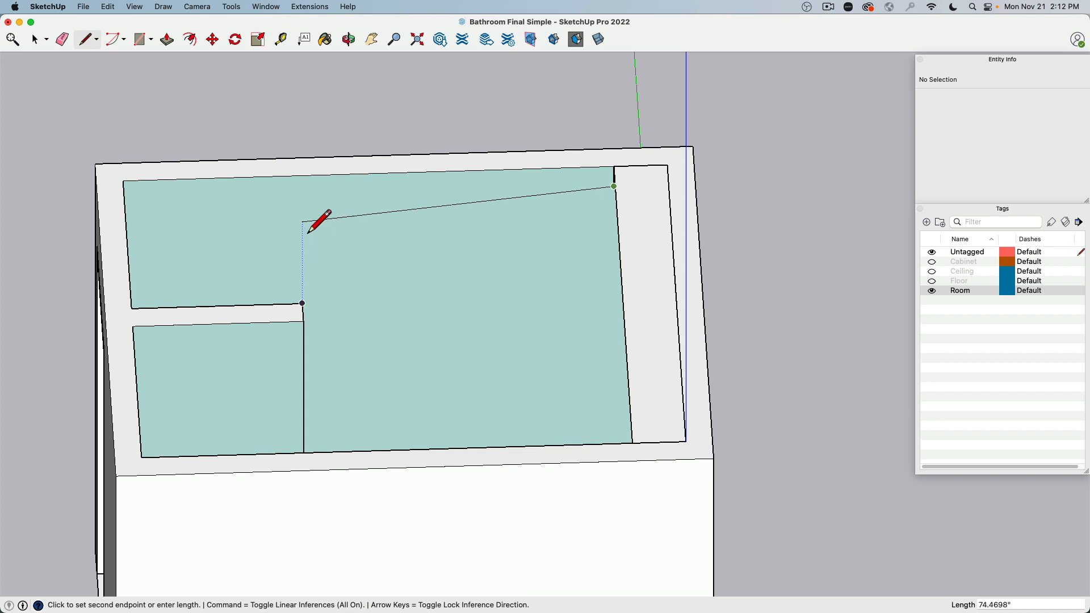
middle_click_drag(307, 233, 440, 379)
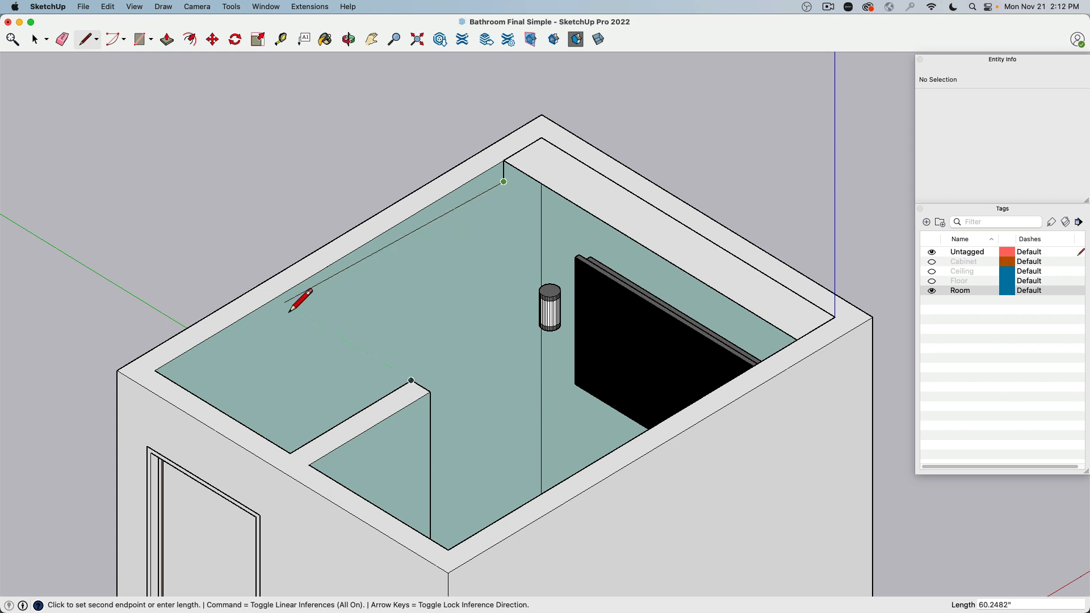
left_click(276, 297)
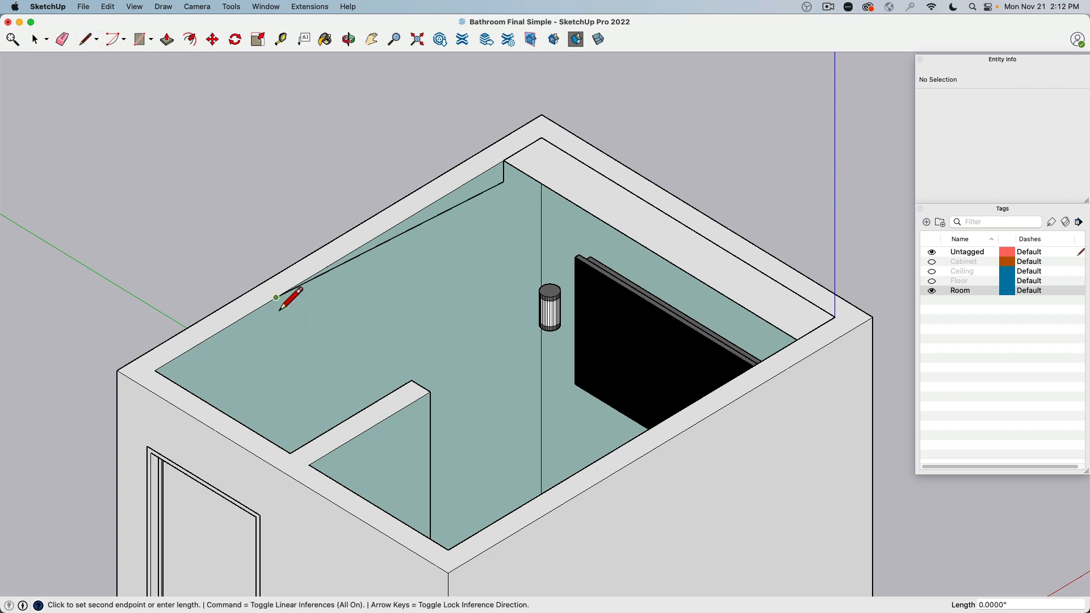
Draw the remaining edges across the room to close the sloped ceiling face and the vertical face below the rectangular strip
middle_click_drag(419, 406, 849, 343)
middle_click_drag(915, 318, 418, 222)
left_click(402, 198)
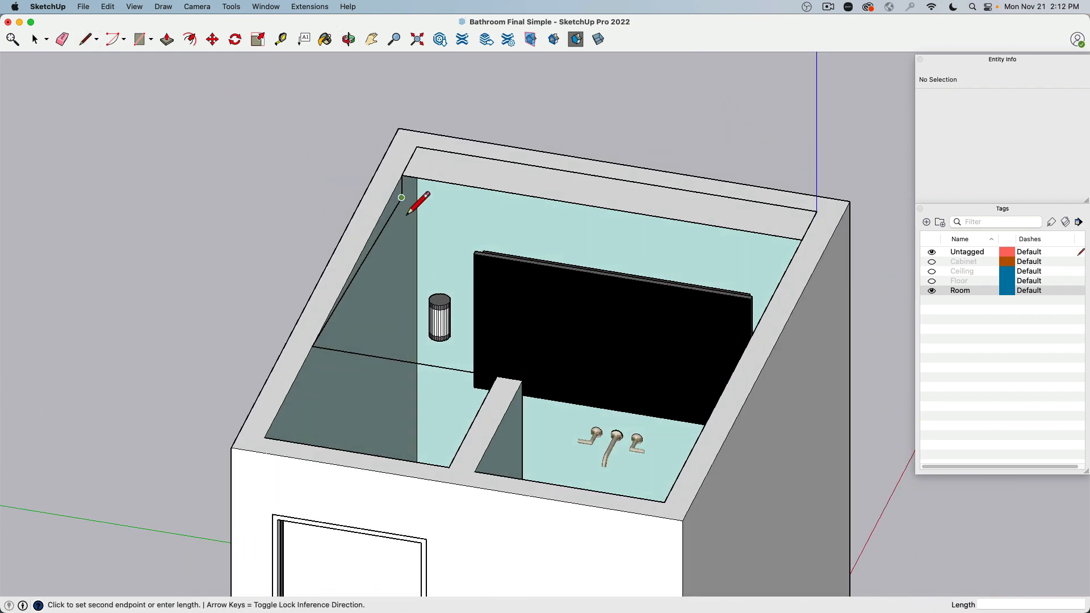
middle_click_drag(546, 230, 903, 196)
left_click(741, 168)
left_click(901, 182)
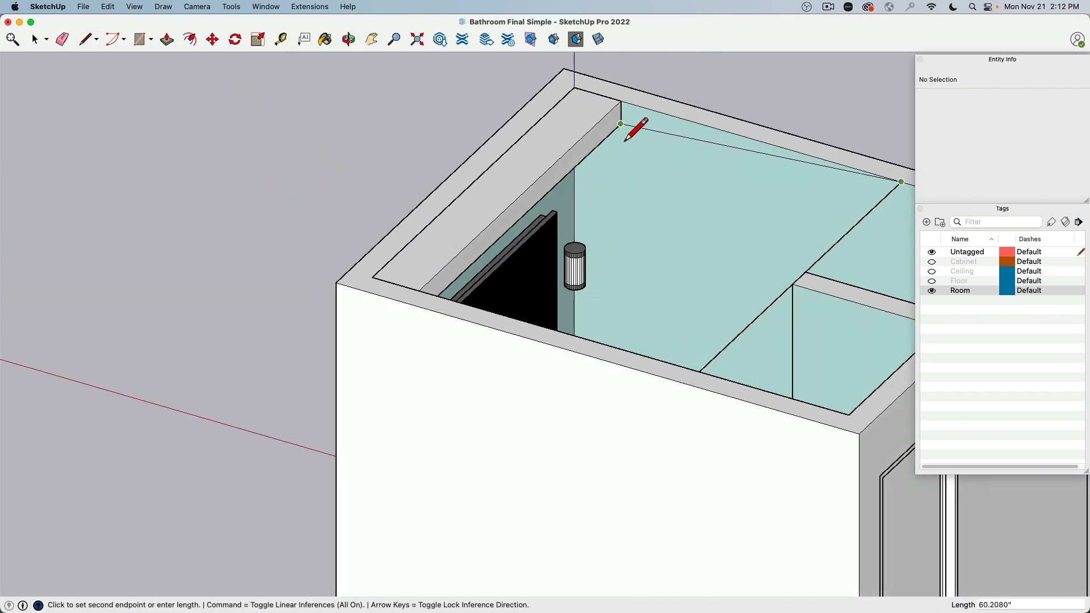
left_click(625, 117)
middle_click_drag(775, 201, 127, 196)
middle_click_drag(256, 190, 433, 244, "shift")
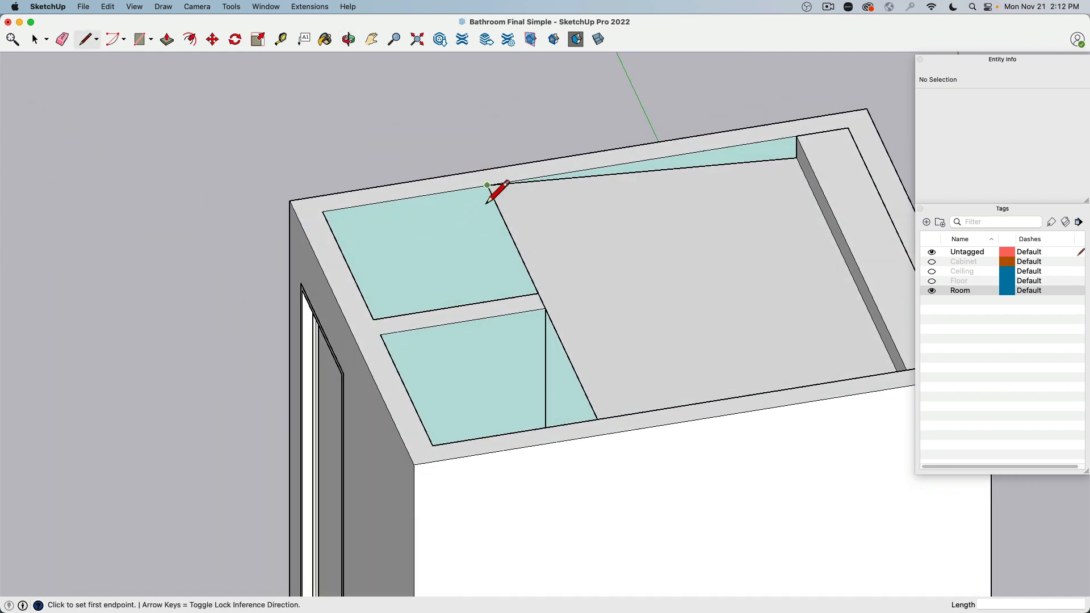
left_click(487, 185)
left_click(323, 213)
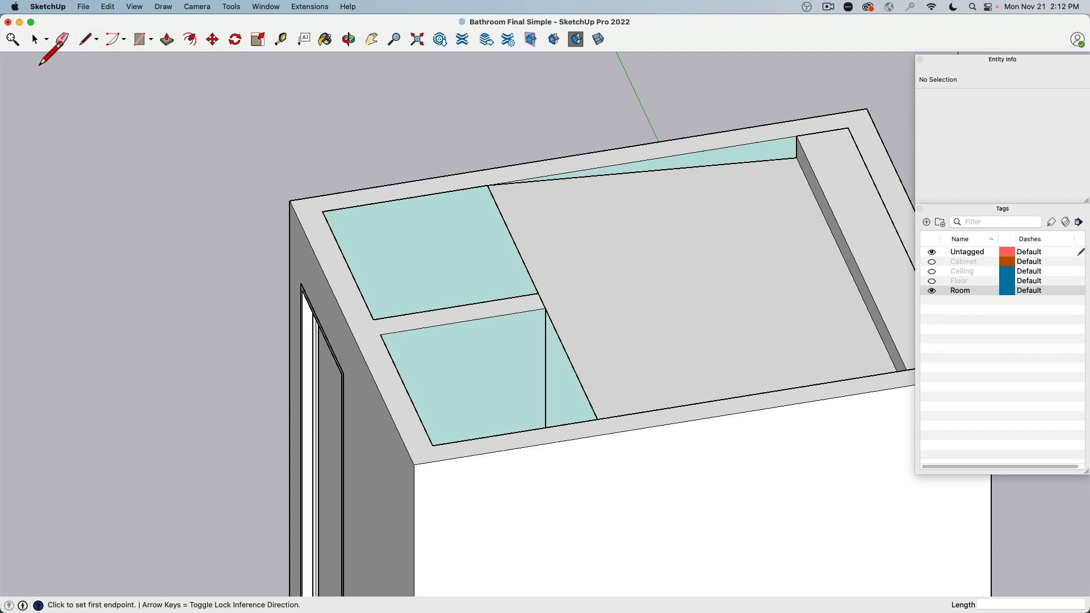
left_click(36, 40)
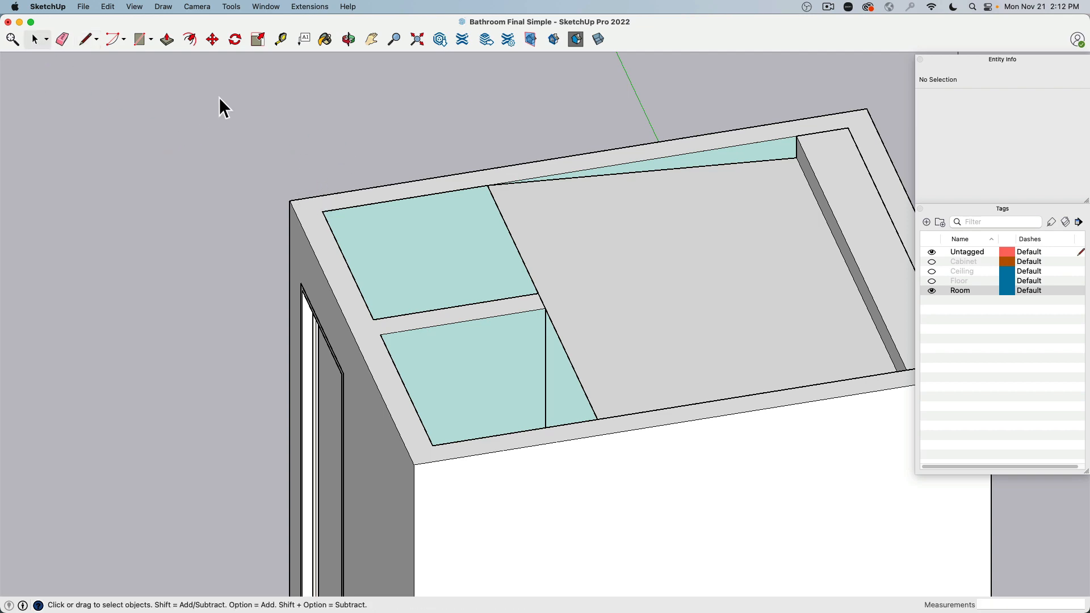
left_click(408, 198)
key("Delete")
Check the connected ceiling geometry by selecting it, and hide the Walls group
middle_click_drag(401, 182, 512, 229)
triple_click(509, 227)
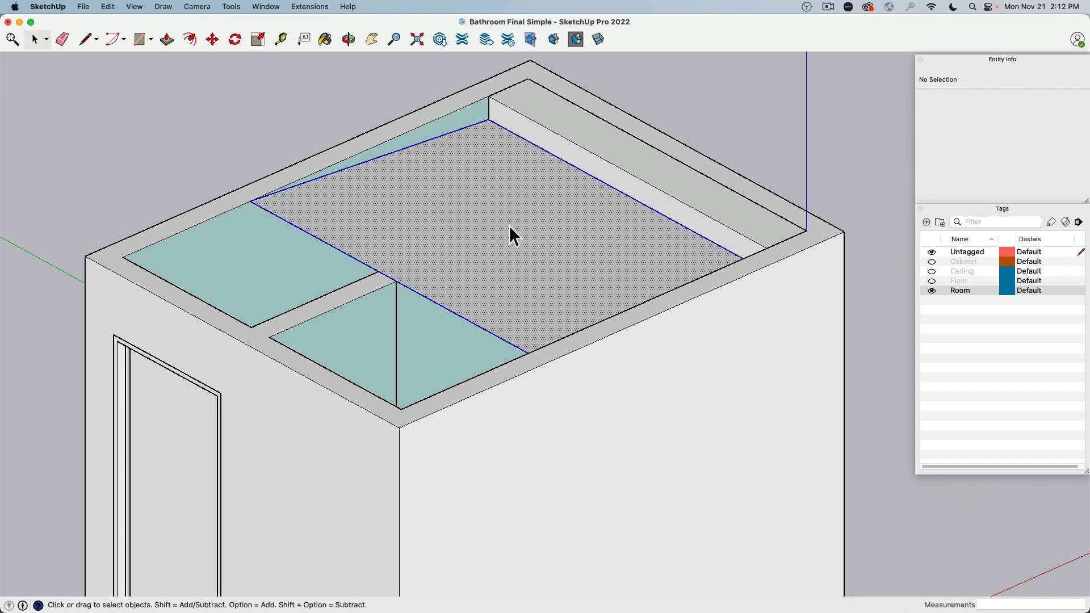
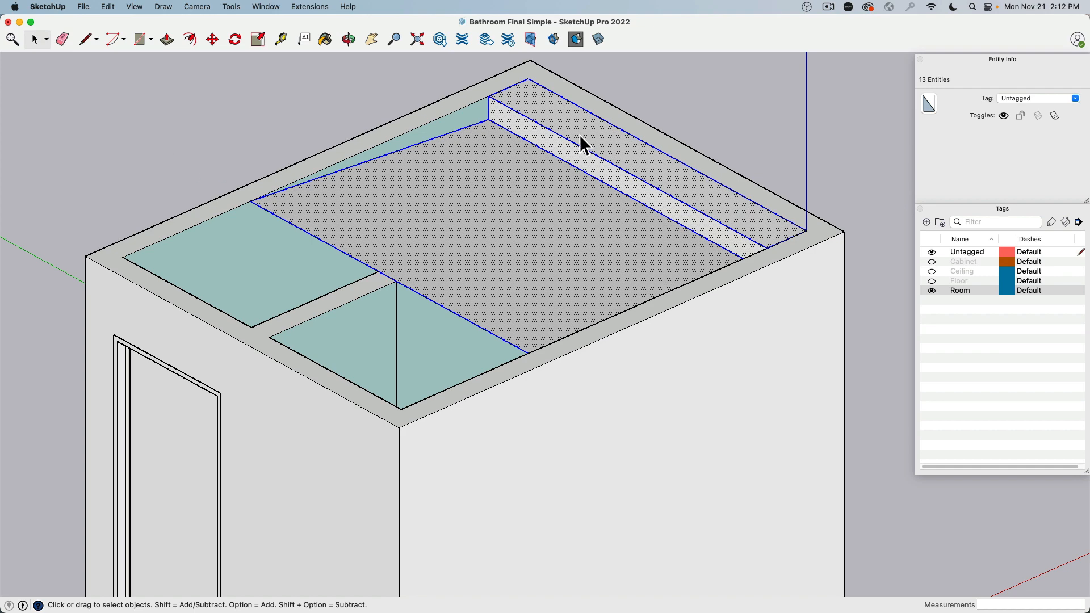
left_click(160, 158)
left_click(202, 225)
right_click(197, 222)
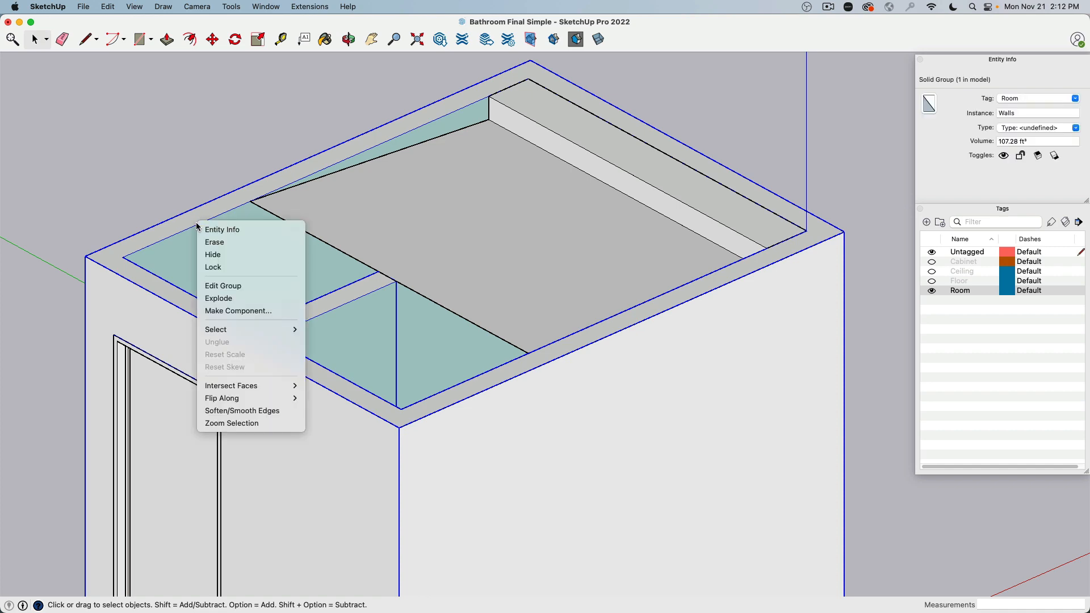
left_click(213, 255)
Select the sloped, vertical and flat ceiling faces from below and reverse them so their front sides face the room
middle_click_drag(487, 300, 343, 97)
left_click(554, 134)
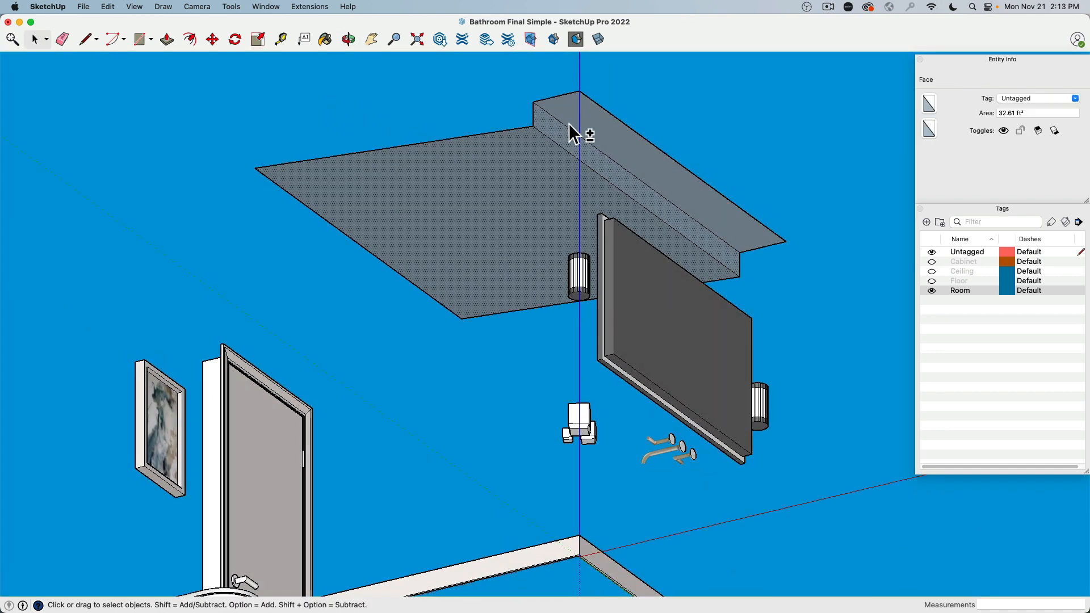
left_click(570, 123, "shift")
right_click(569, 114)
mouse_move(636, 225)
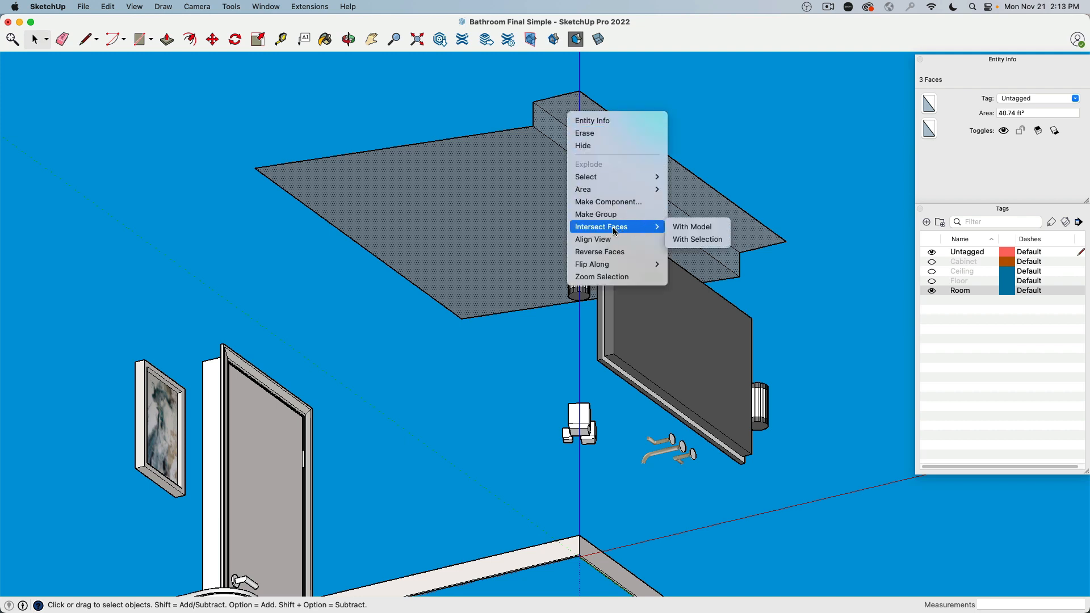
left_click(614, 257)
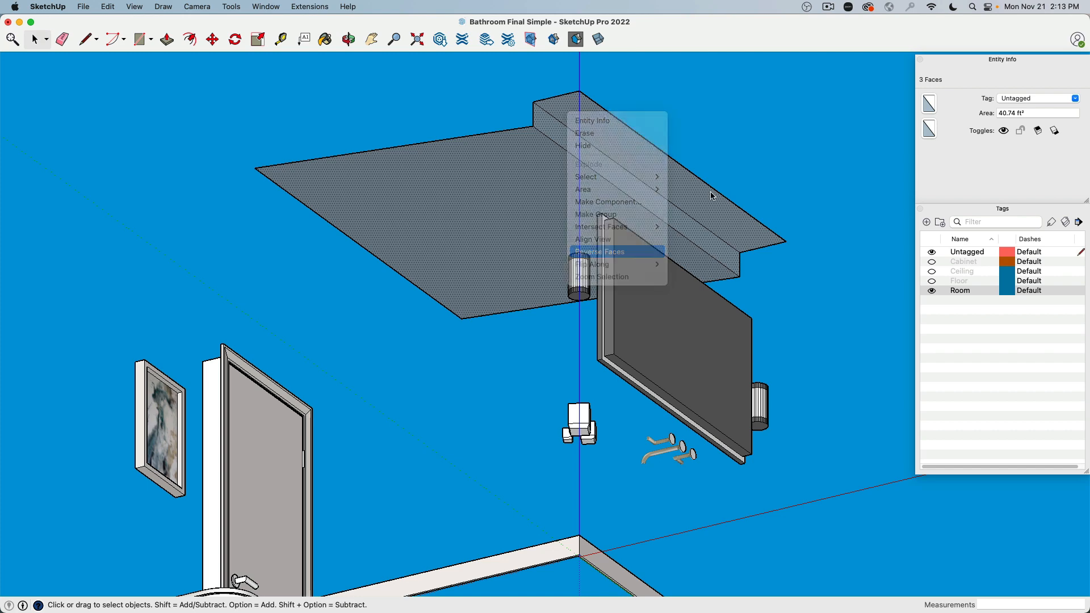
left_click(707, 148)
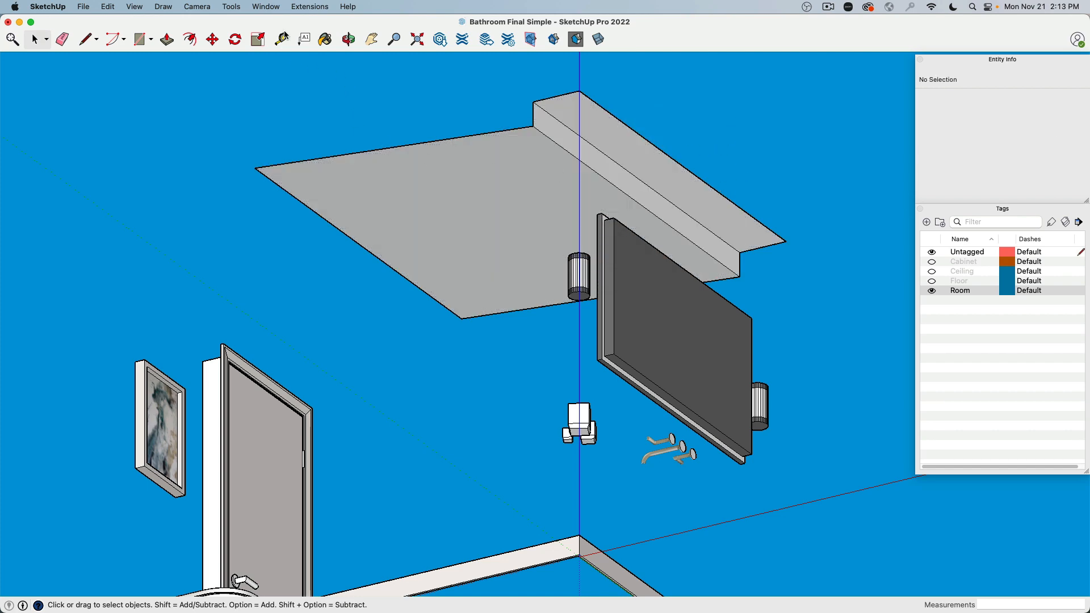
Select all the connected ceiling geometry and apply the grey Sumele_Jewelry material from the model's colours
left_click(325, 39)
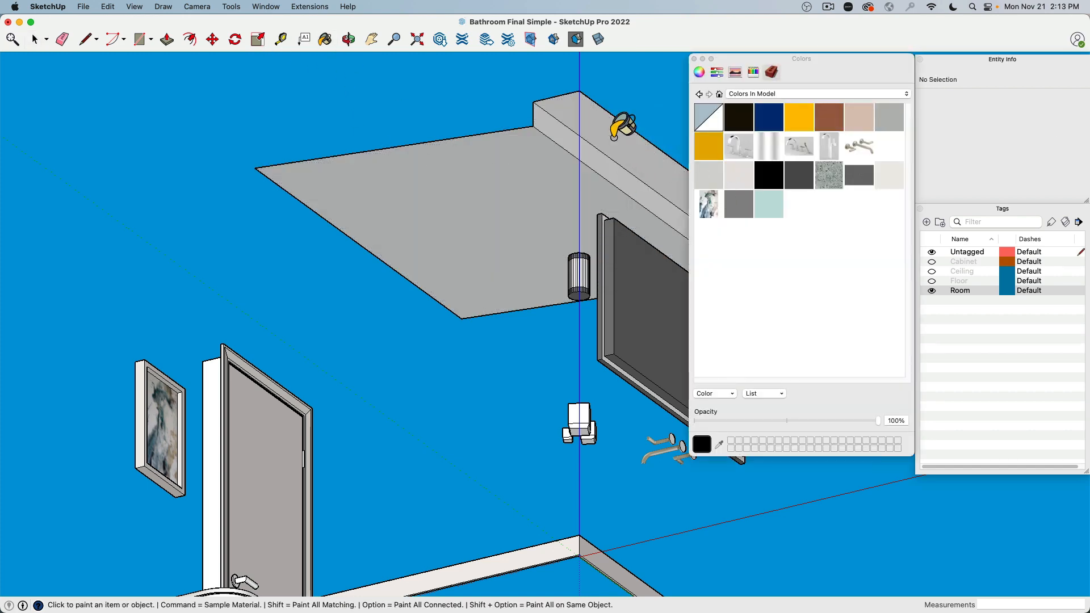
left_click(43, 41)
left_click(498, 211)
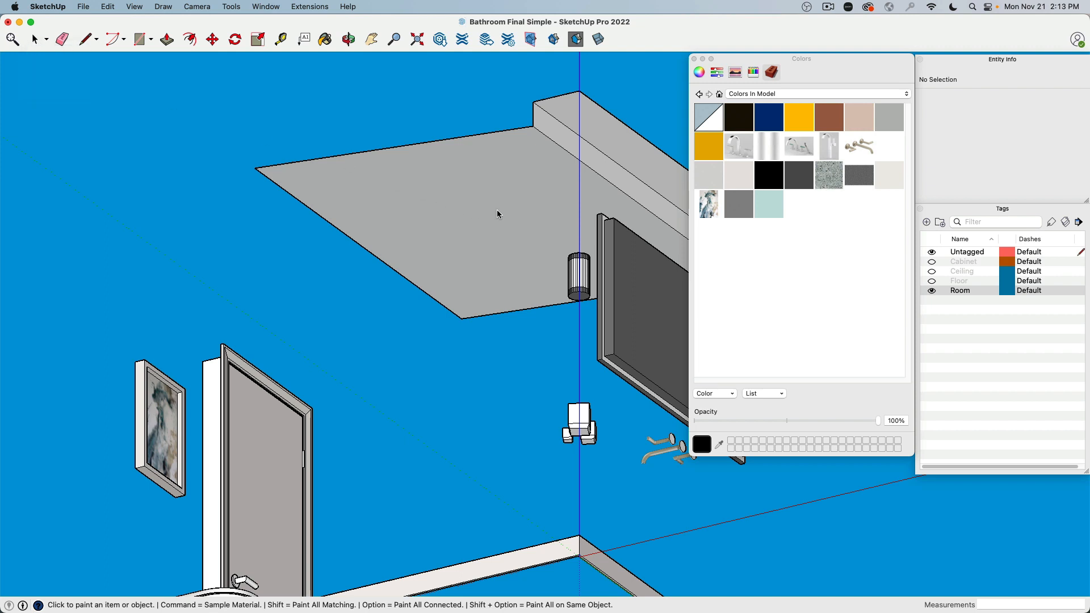
middle_click_drag(494, 120, 372, 125, "shift")
left_click(33, 41)
triple_click(353, 199)
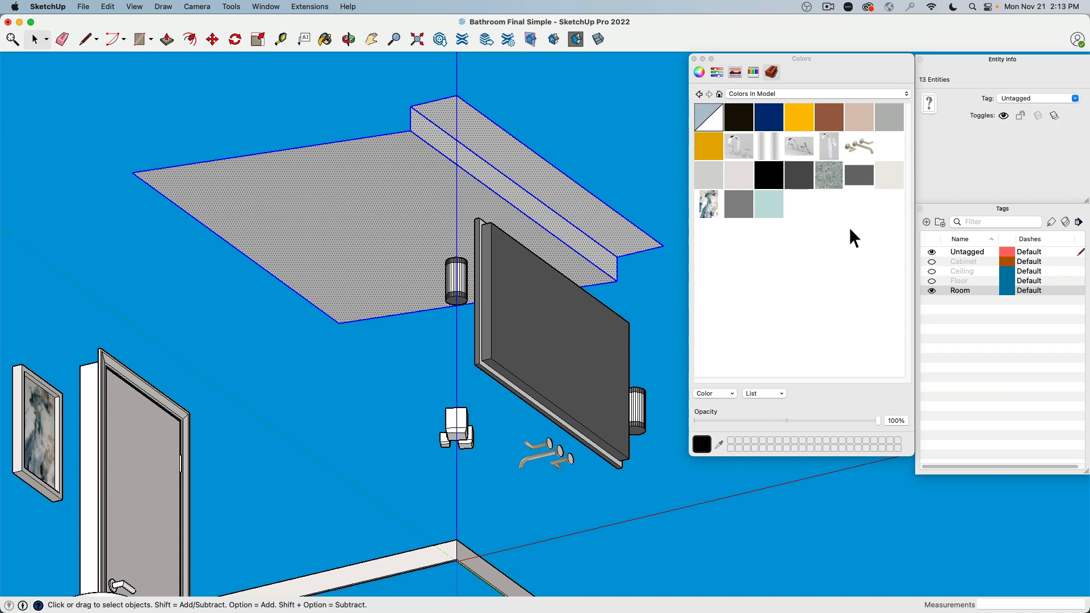
left_click(889, 118)
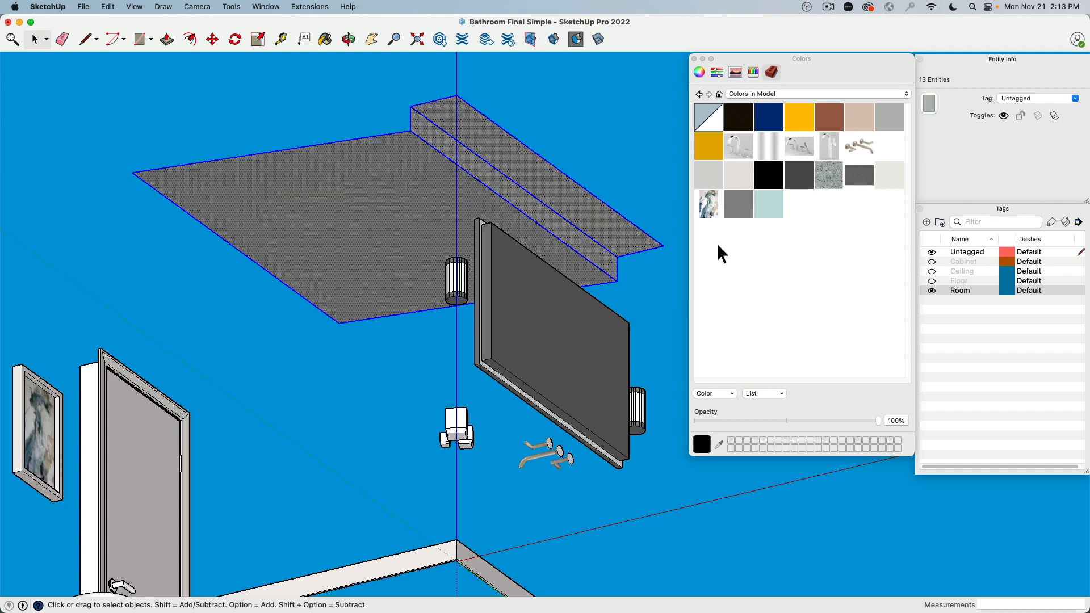
Rename the applied grey material to Ceilig and lighten its colour to a near-white grey
right_click(895, 113)
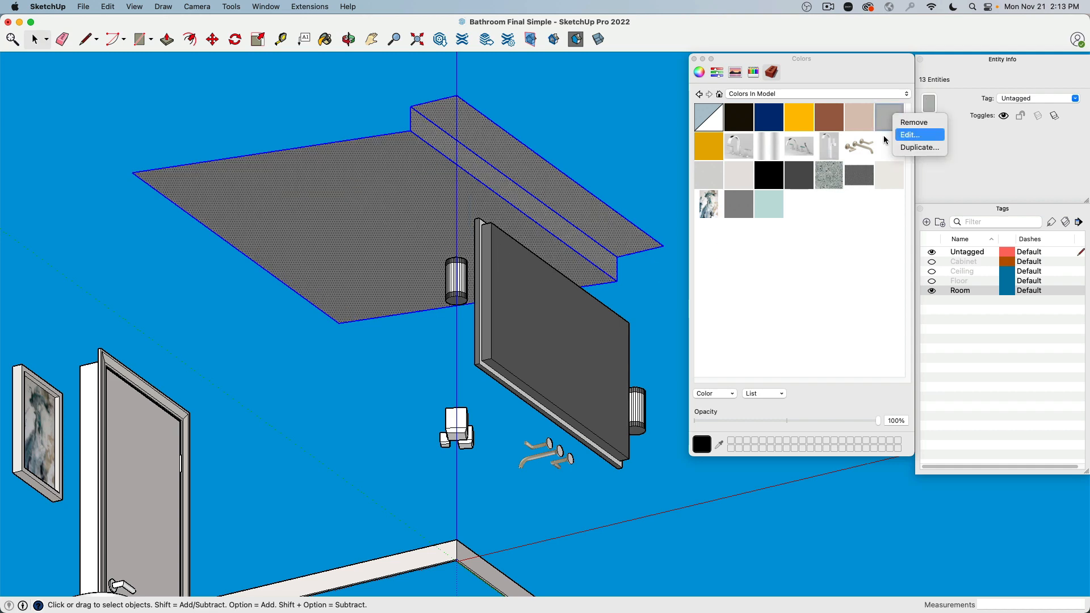
left_click(908, 127)
left_click_drag(781, 368, 692, 365)
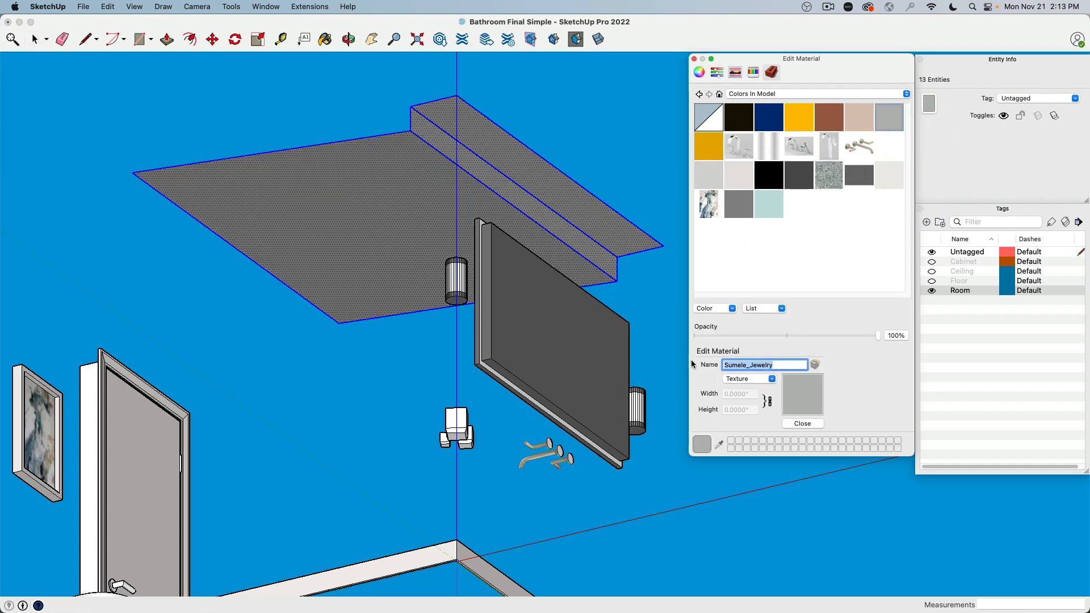
type("Ceilig")
key("Return")
left_click(702, 73)
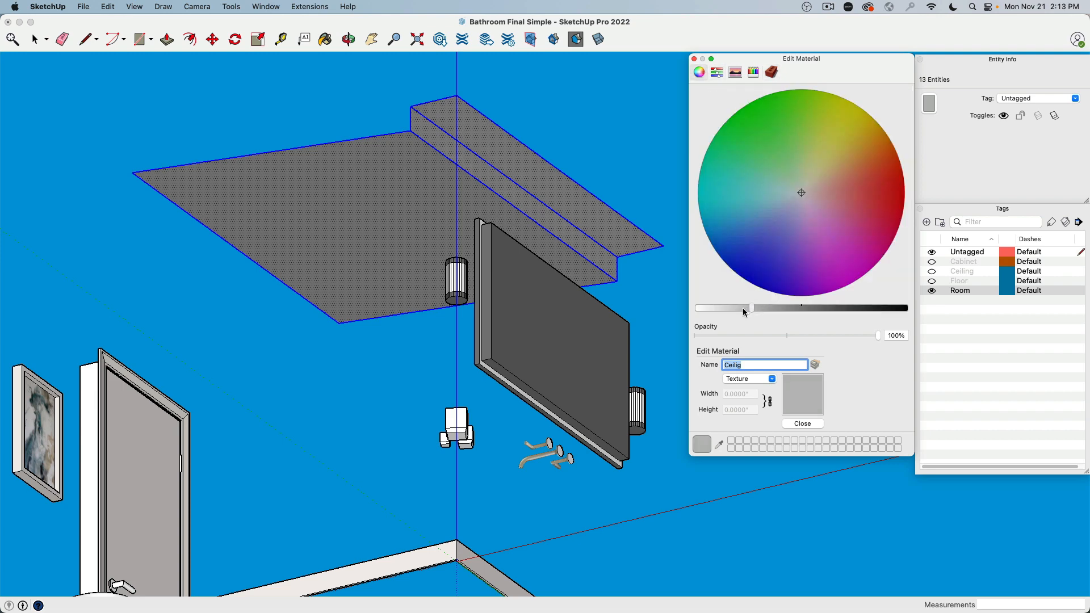
left_click_drag(744, 311, 712, 312)
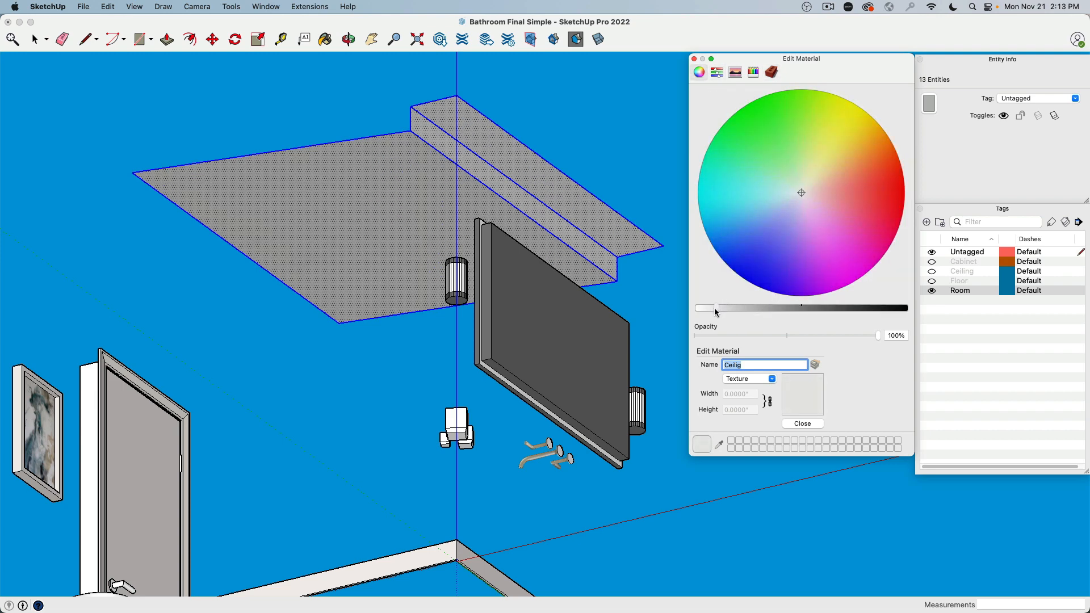
left_click(500, 158)
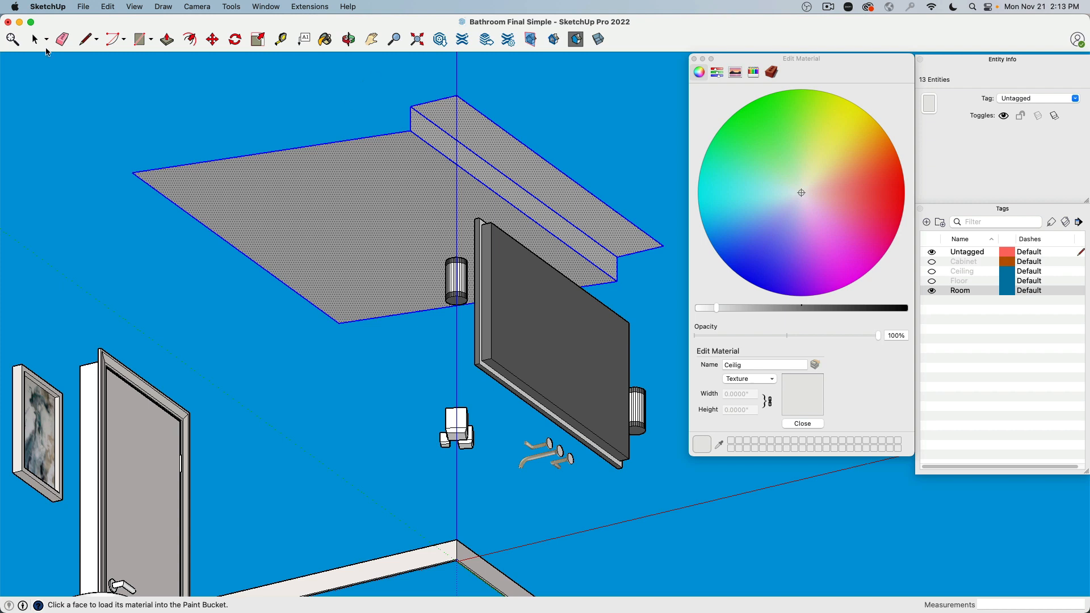
left_click(34, 39)
Apply the white Light material to the flat ceiling strip above the mirror and open that material's settings
left_click(499, 155)
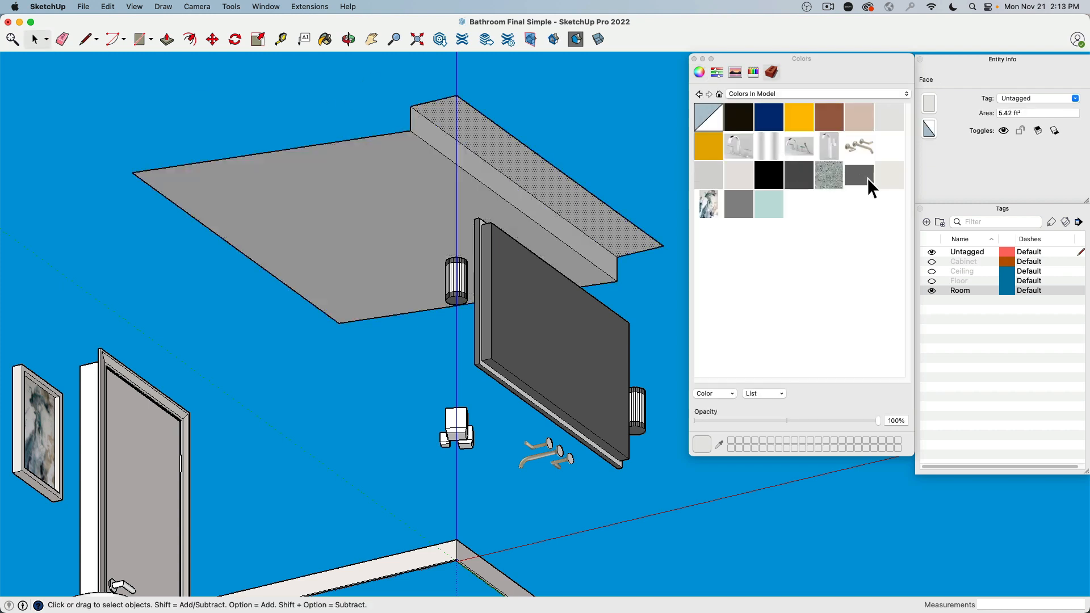
left_click_drag(894, 153, 558, 182)
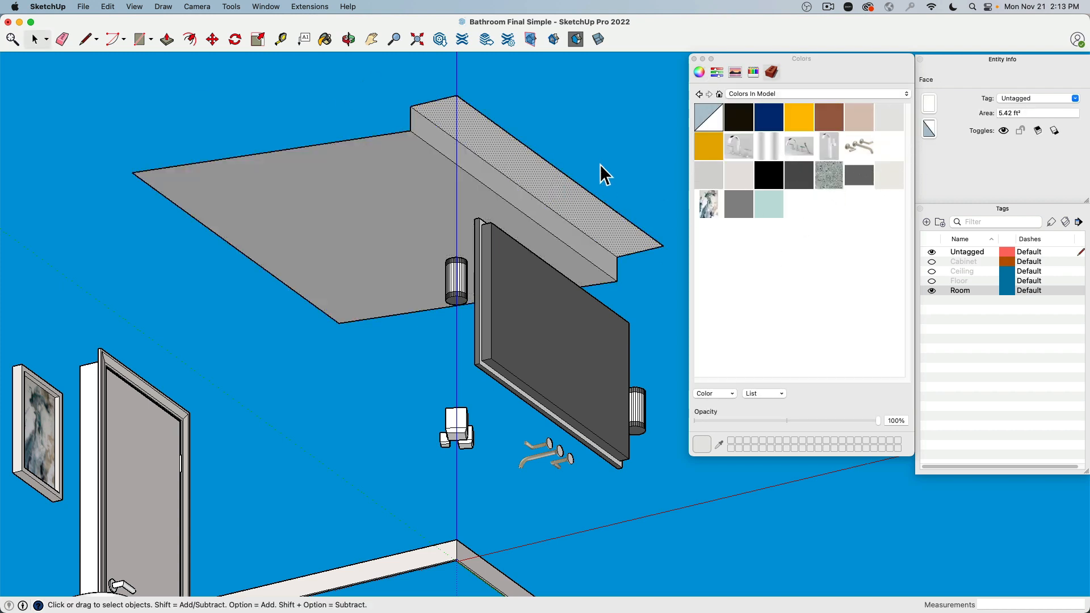
left_click(601, 165)
double_click(891, 153)
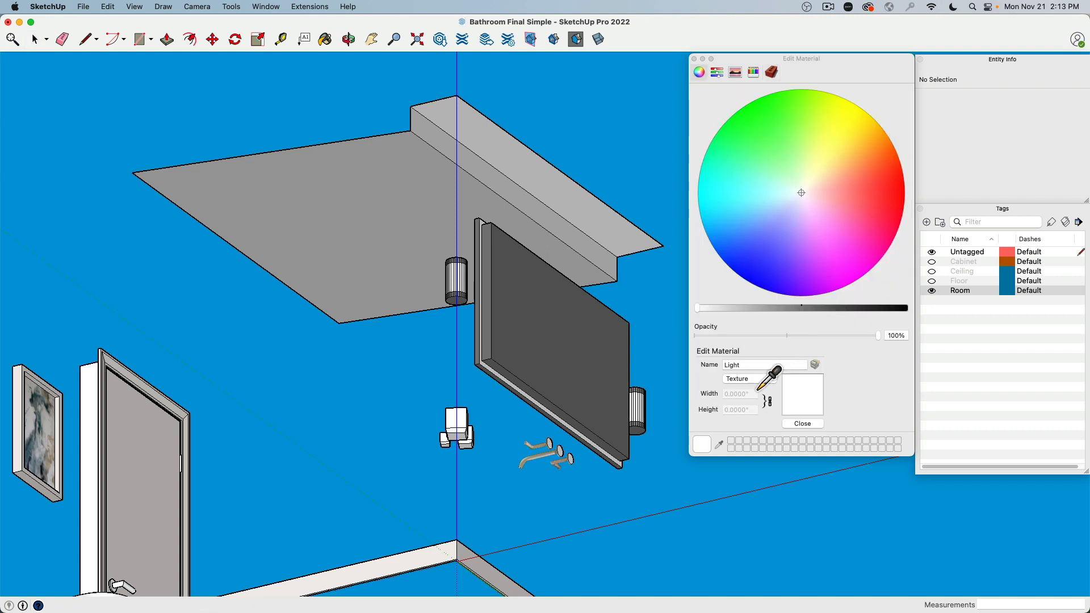
left_click(34, 40)
Select all the connected ceiling faces and edges and make them a group
triple_click(333, 203)
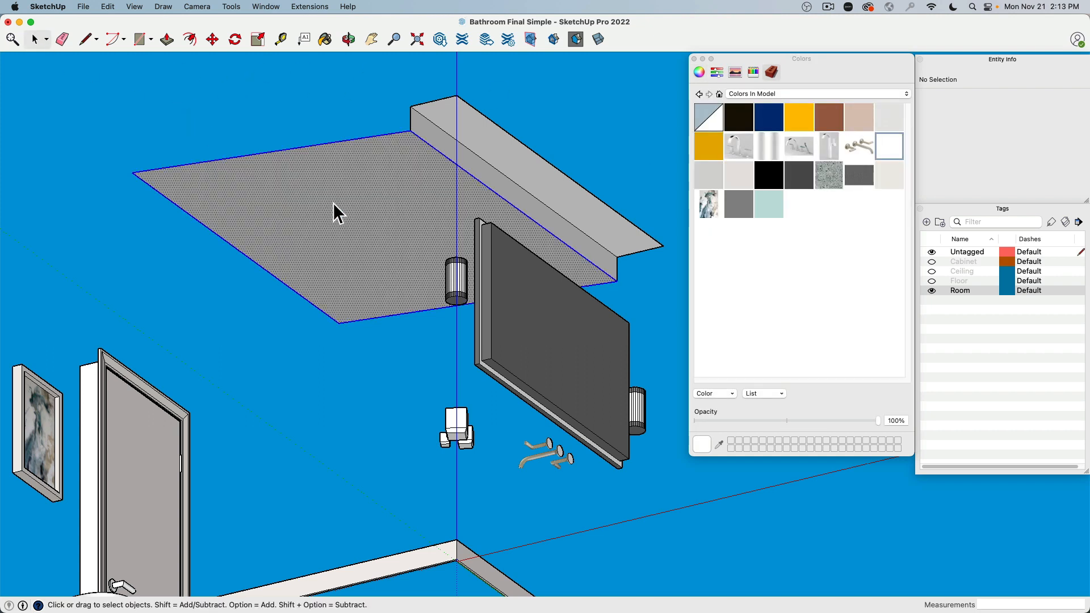
right_click(332, 203)
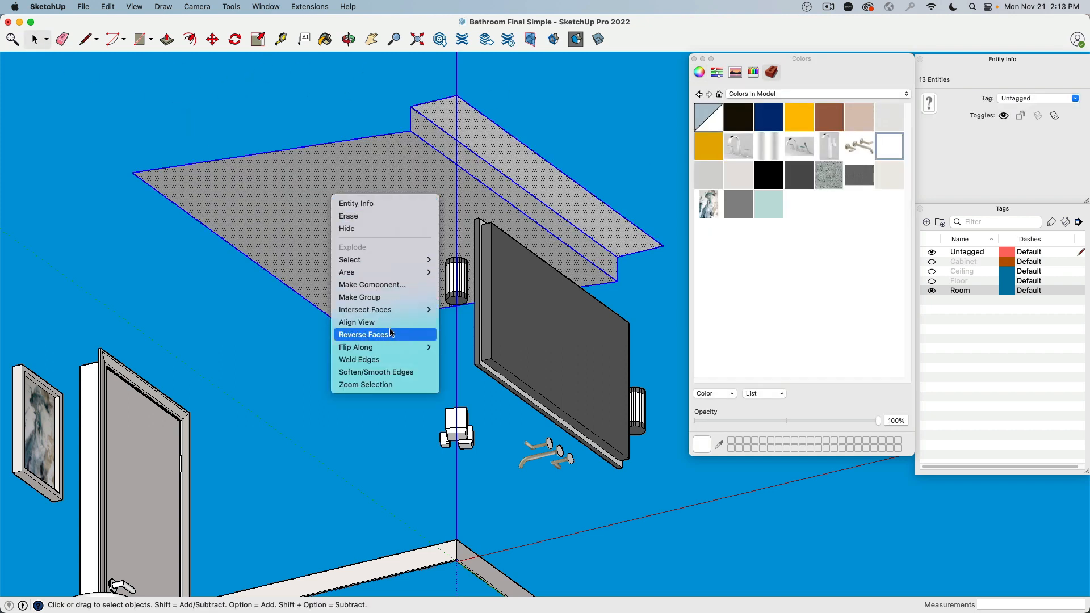
left_click(386, 297)
scroll(356, 251, "down", 3)
middle_click_drag(356, 250, 431, 391)
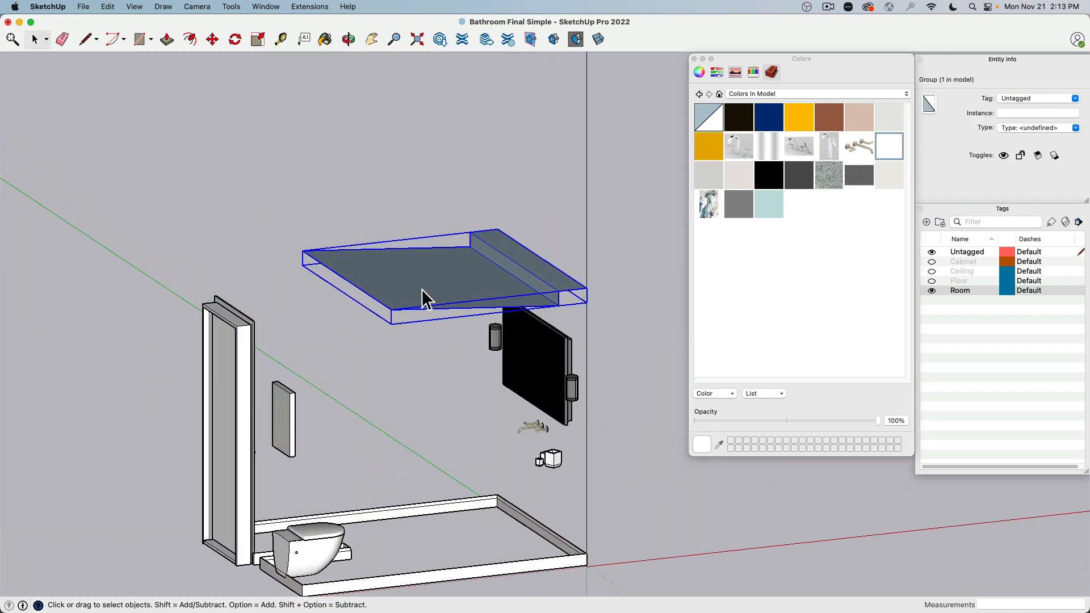
middle_click_drag(422, 289, 439, 309)
Assign the new ceiling group to the Ceiling tag and hide the Room tag
left_click(1067, 100)
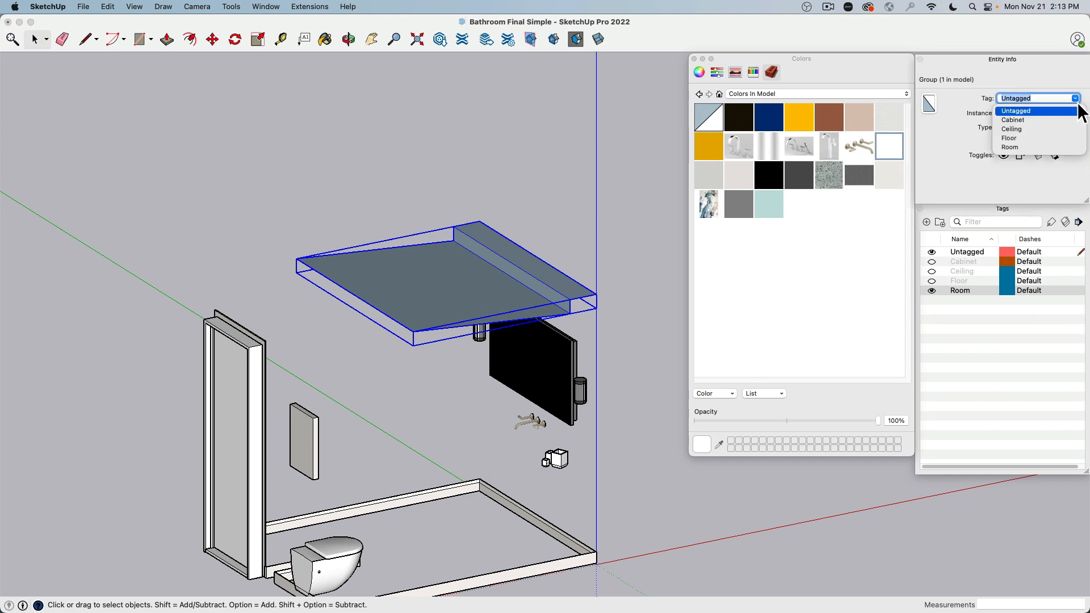
left_click(1019, 132)
left_click(932, 291)
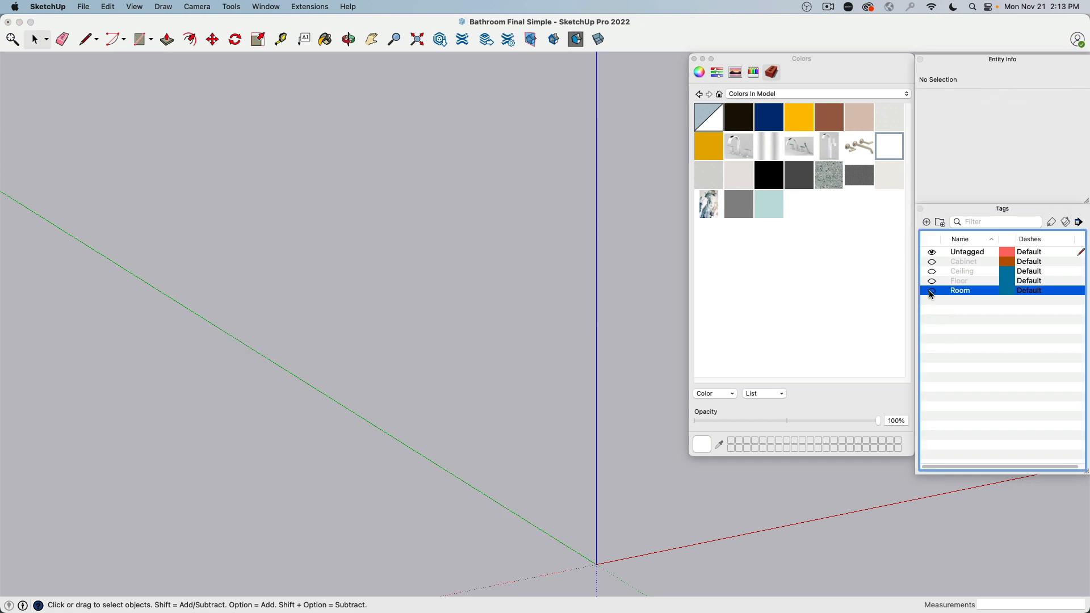
Show the Ceiling tag and open the sloped ceiling group for editing
left_click(932, 271)
middle_click_drag(479, 281, 500, 254)
middle_click_drag(416, 237, 240, 319)
scroll(435, 289, "up", 8)
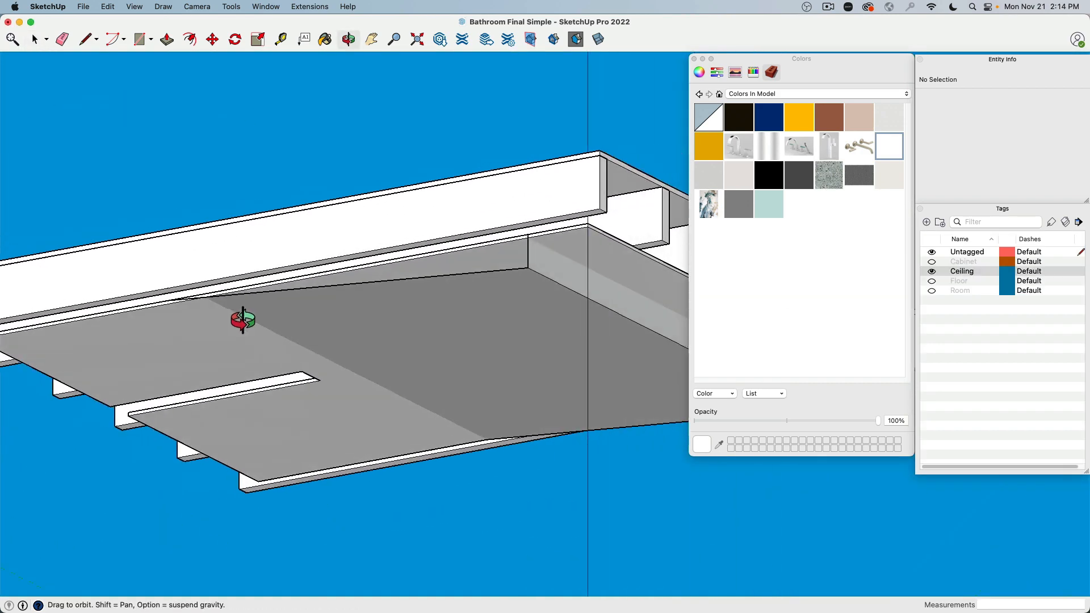
left_click(538, 294)
scroll(543, 285, "up", 5)
double_click(546, 286)
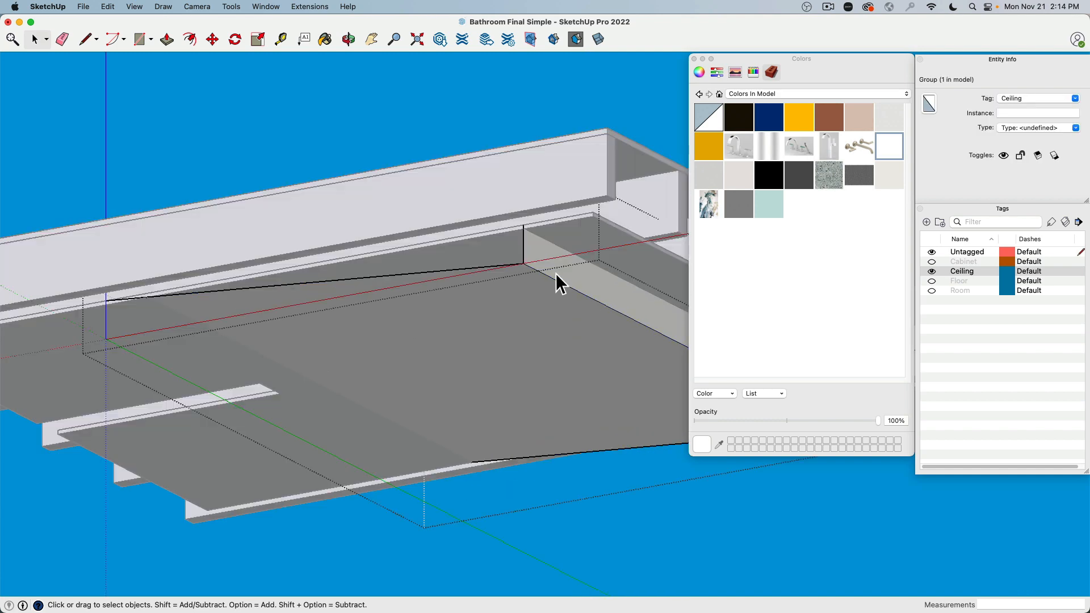
Move the sloped ceiling's top face straight down to the underside of the flat ceiling layer above it
middle_click_drag(555, 275, 360, 410)
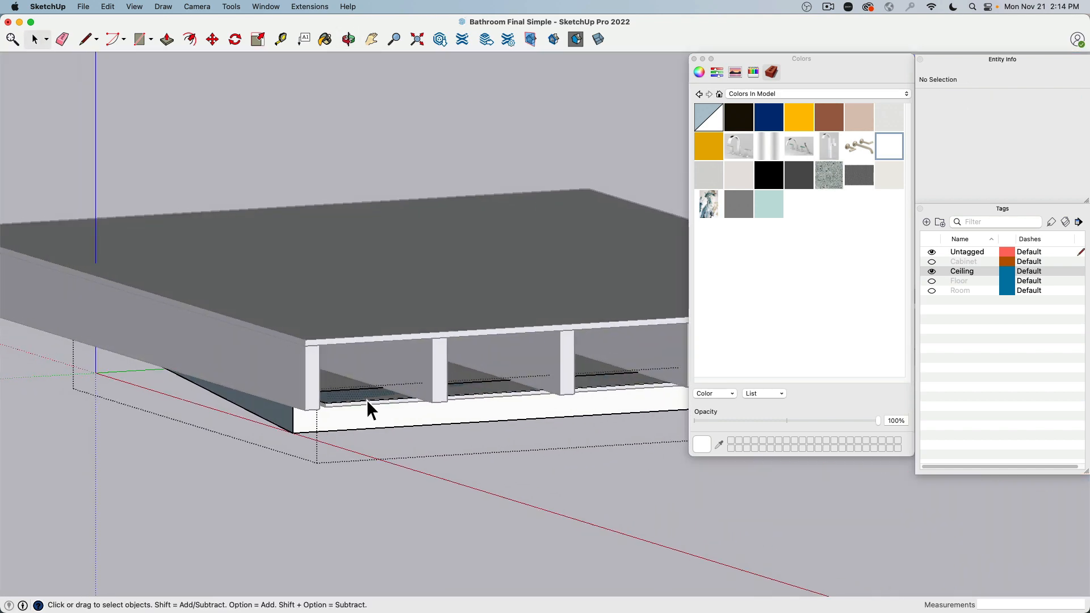
left_click(367, 400)
middle_click_drag(429, 381, 330, 395)
middle_click_drag(267, 404, 397, 359)
scroll(392, 312, "up", 5)
middle_click_drag(358, 322, 306, 148)
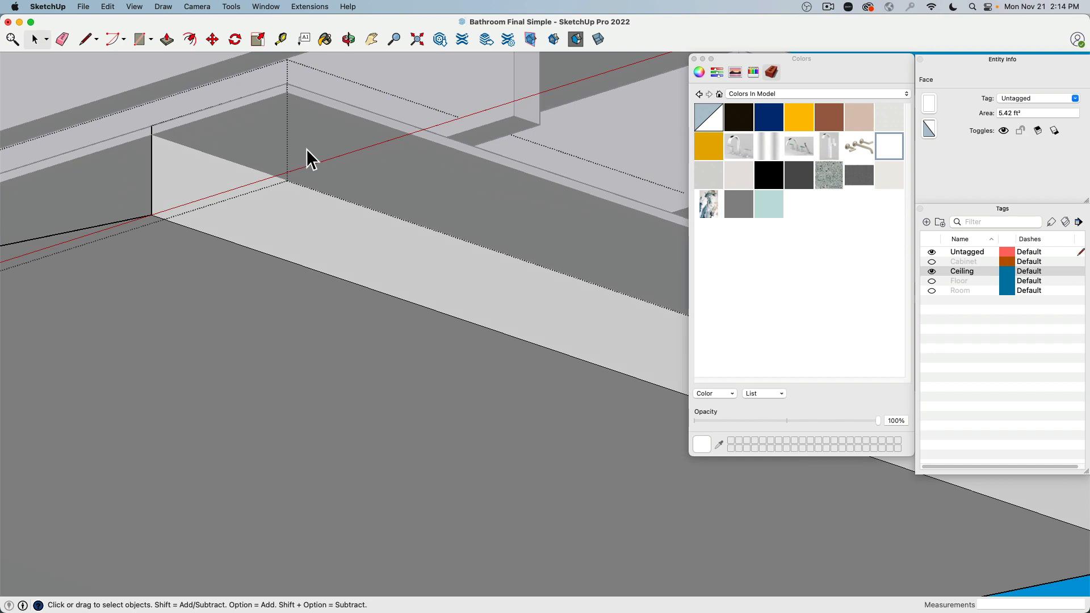
left_click(214, 38)
left_click(294, 90)
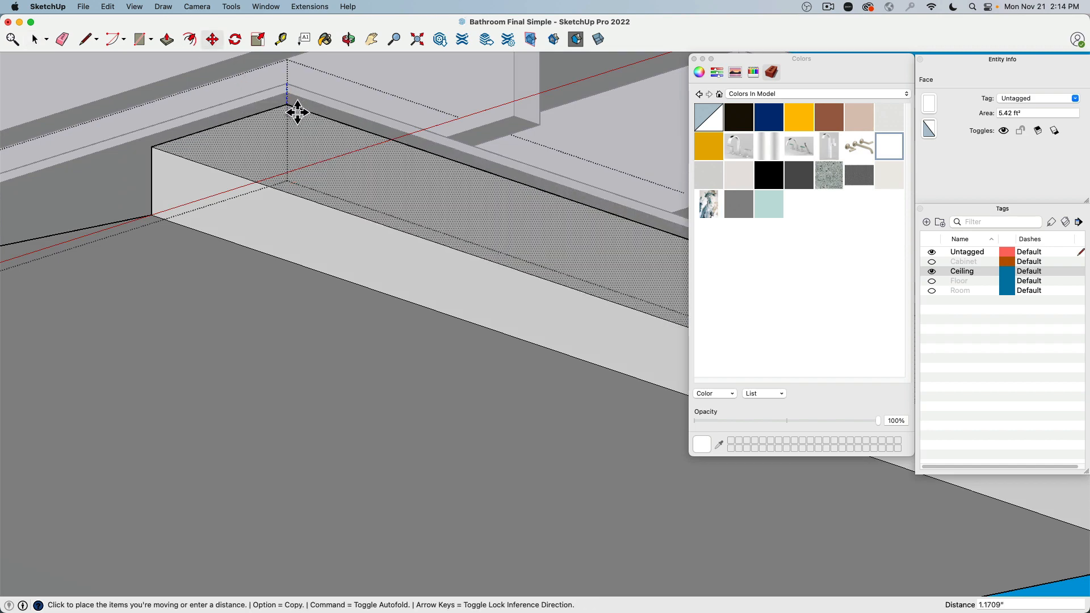
left_click(298, 100)
Move the 78-inch edge at the slope's thin end down 0.5 inch to the flat ceiling's underside and close the group
scroll(308, 180, "down", 7)
middle_click_drag(227, 166, 527, 213, "shift")
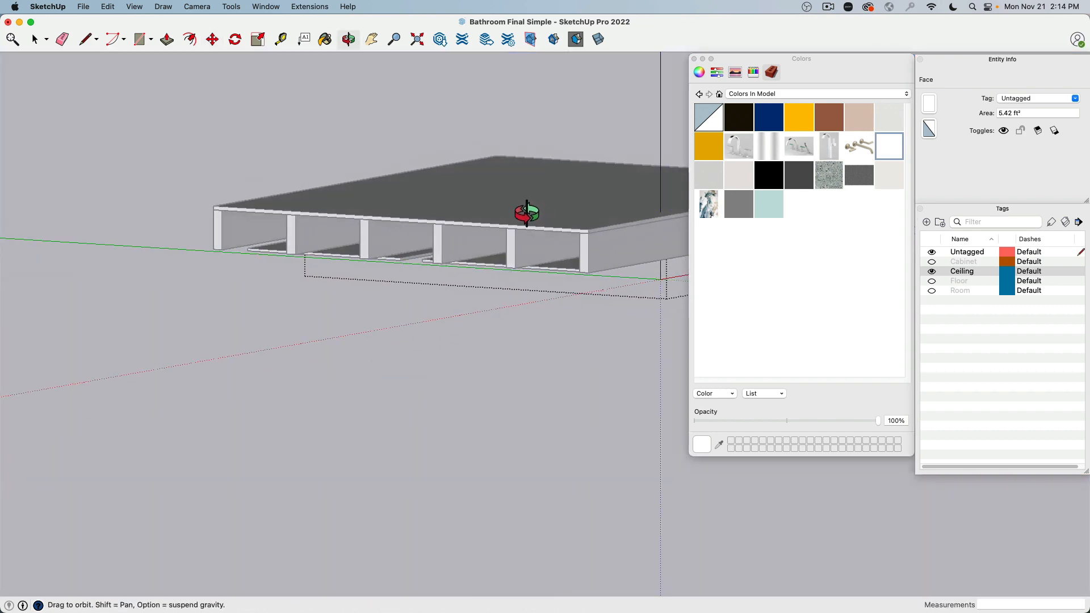
left_click(35, 39)
middle_click_drag(66, 85, 458, 209)
left_click(466, 251)
scroll(458, 209, "up", 5)
scroll(557, 246, "up", 5)
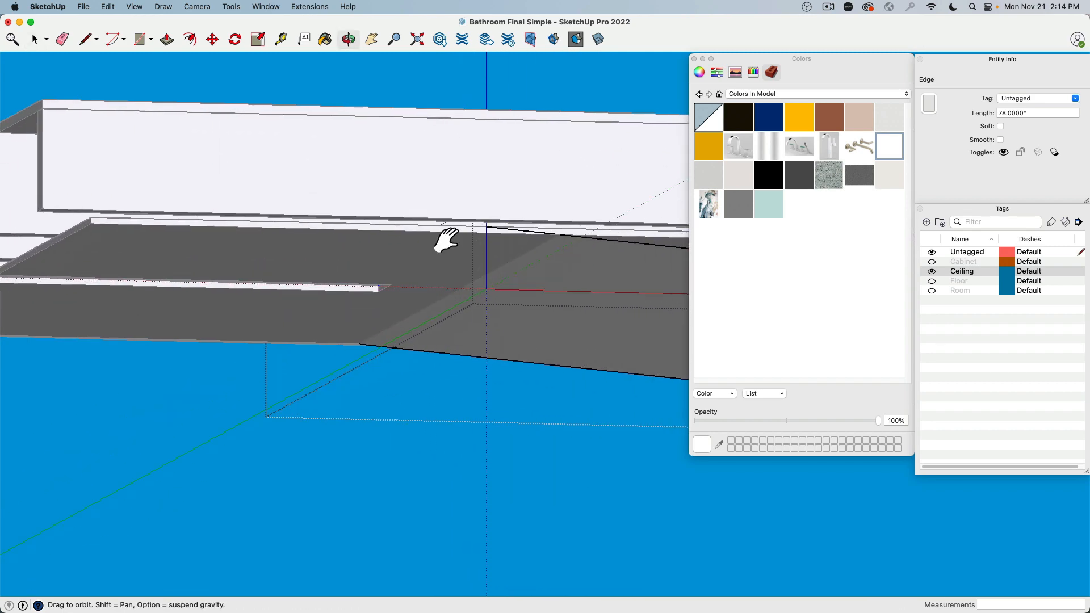
left_click(210, 41)
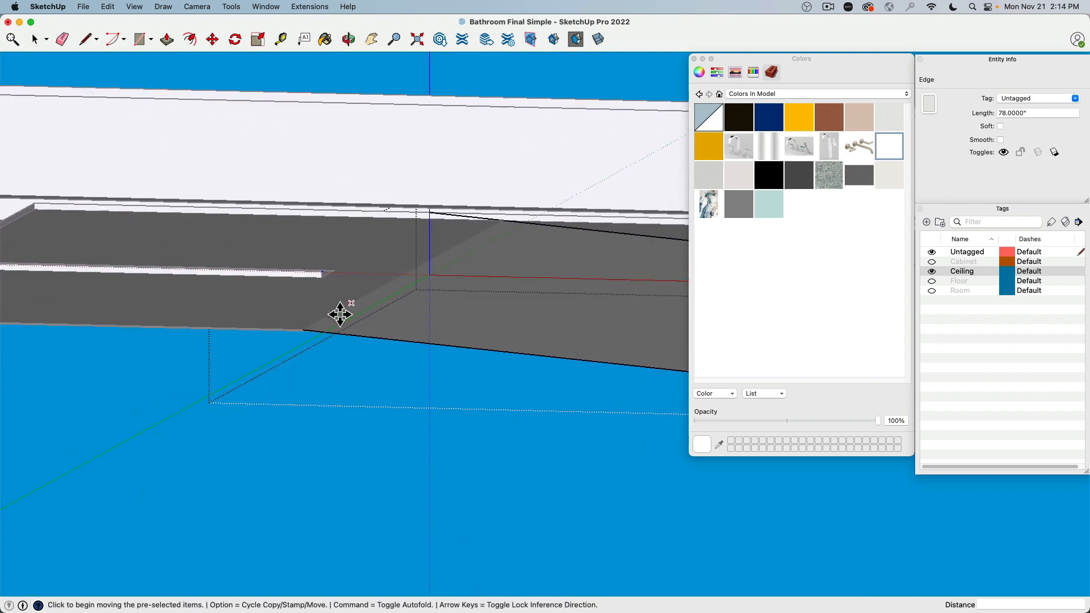
scroll(452, 218, "up", 3)
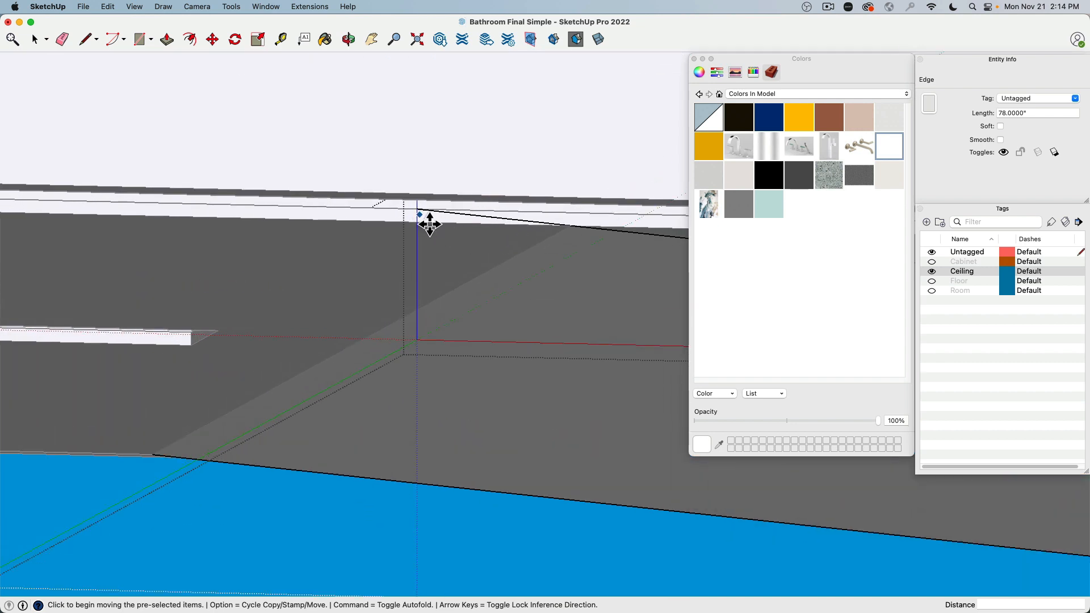
left_click(428, 216)
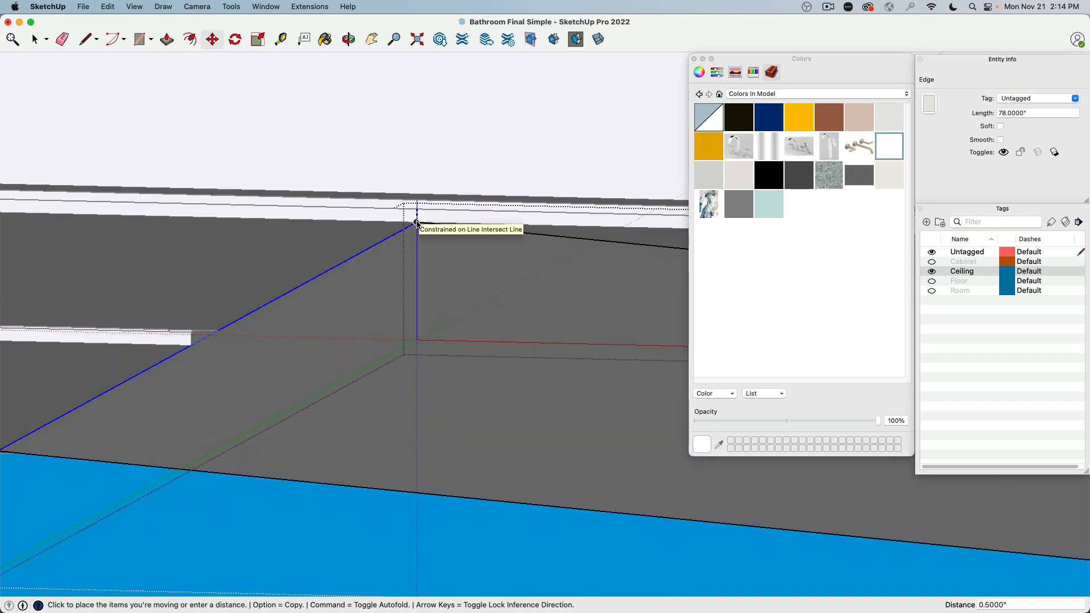
left_click(413, 222)
scroll(301, 301, "down", 3)
key("space")
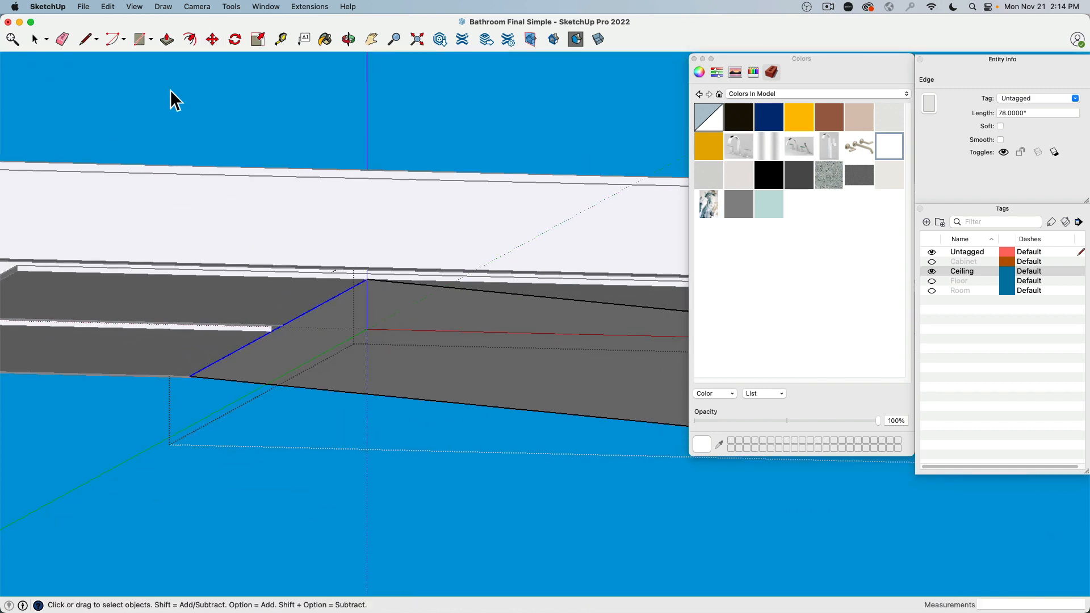
middle_click_drag(171, 100, 198, 120)
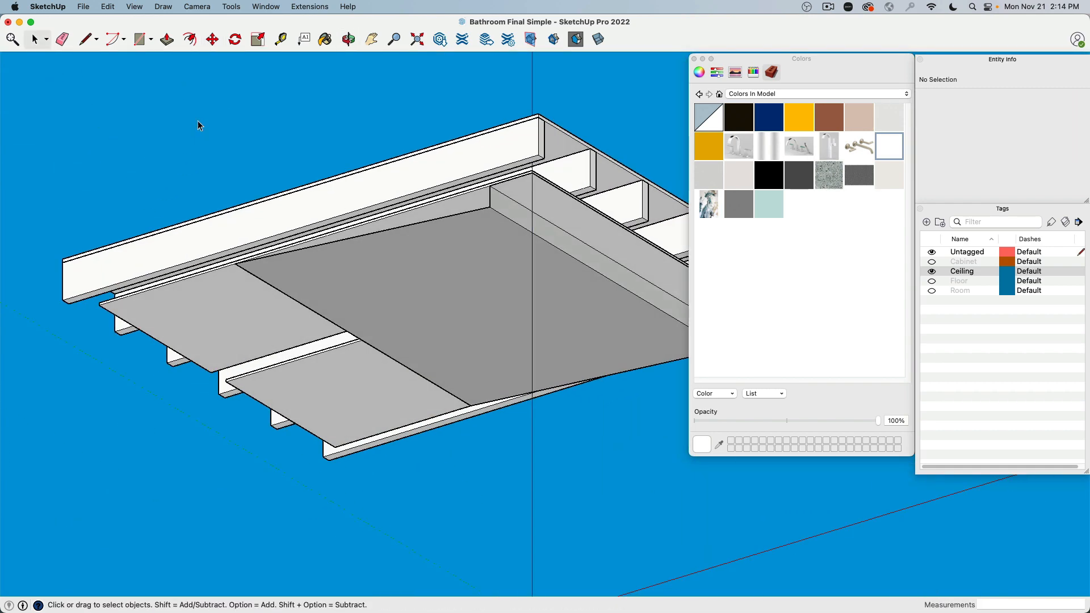
Export the visible ceiling geometry to the Desktop as an OBJ file named ceiling light
left_click(409, 282)
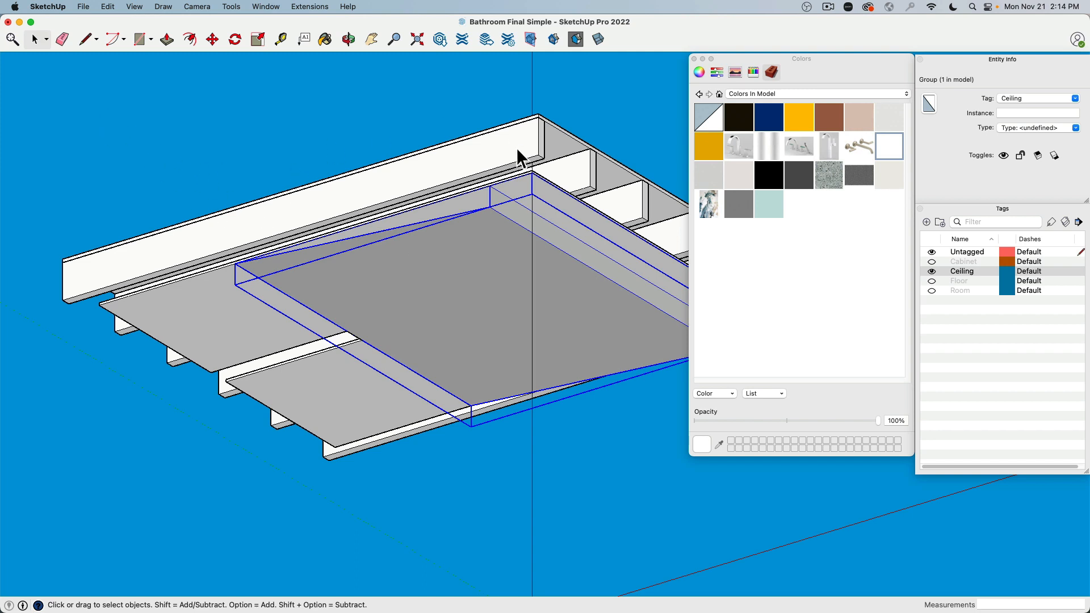
left_click(83, 6)
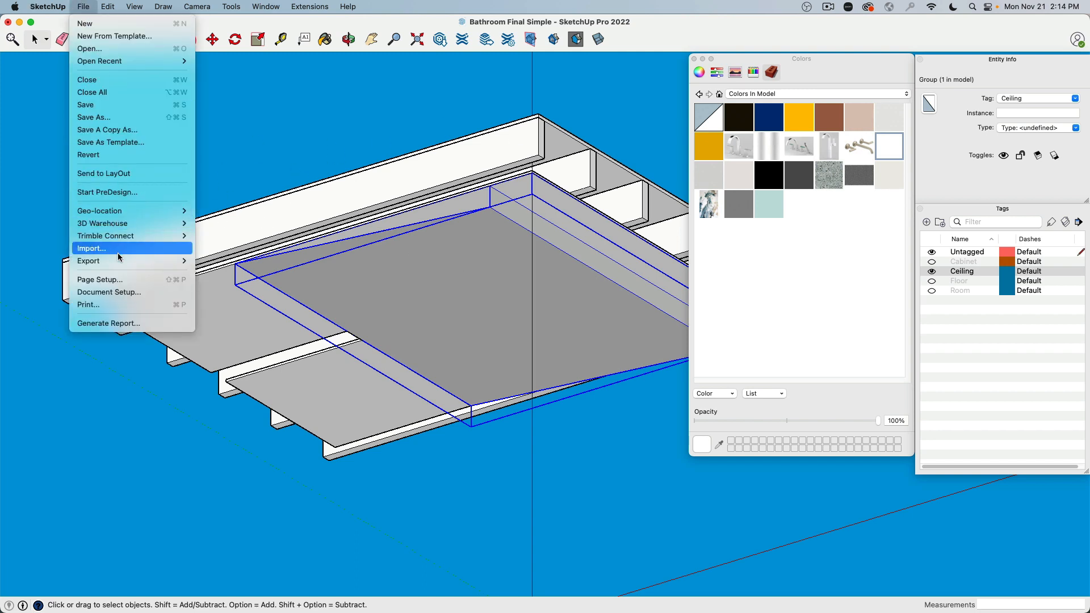
mouse_move(181, 260)
left_click(246, 265)
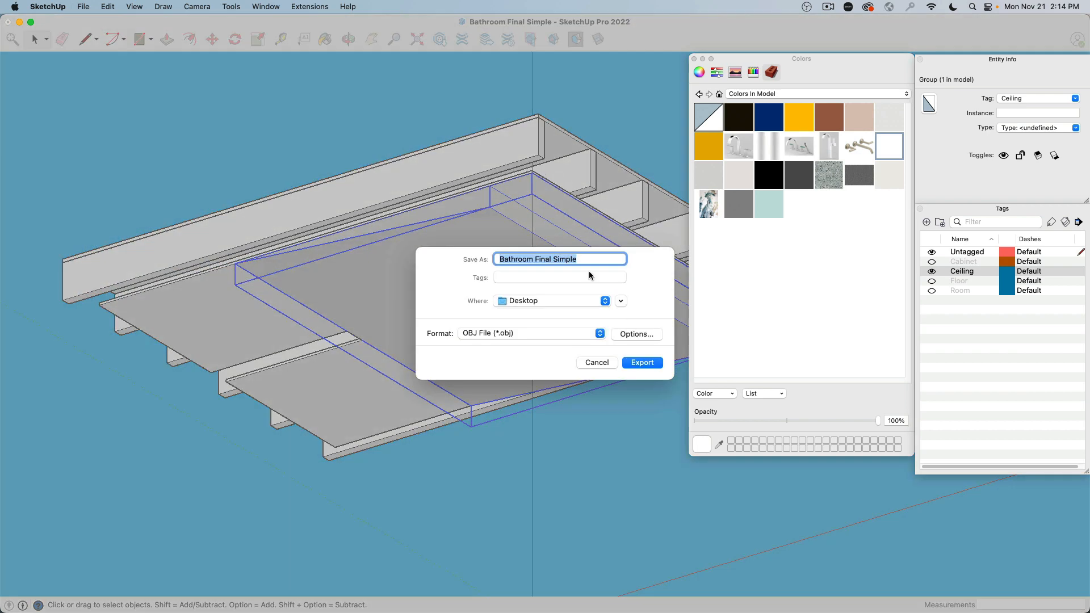
type("ceiling light")
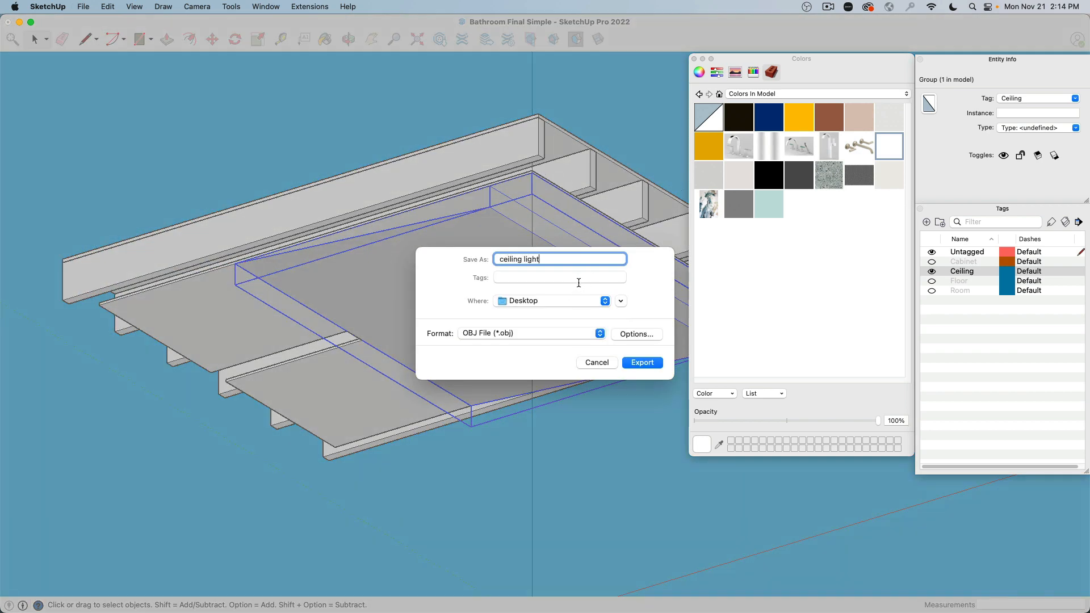
left_click(642, 363)
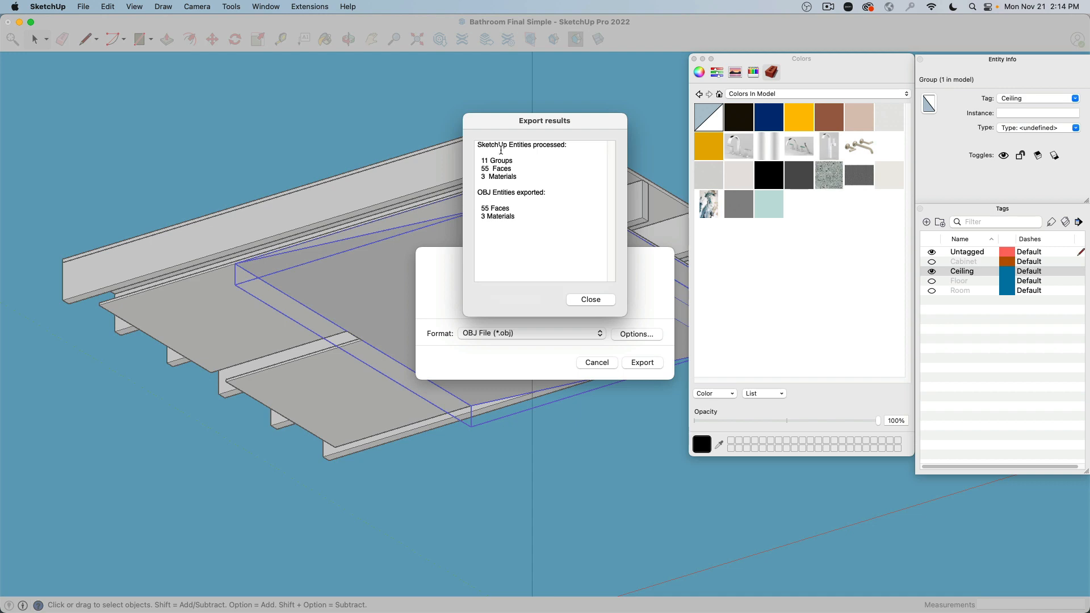
left_click(607, 303)
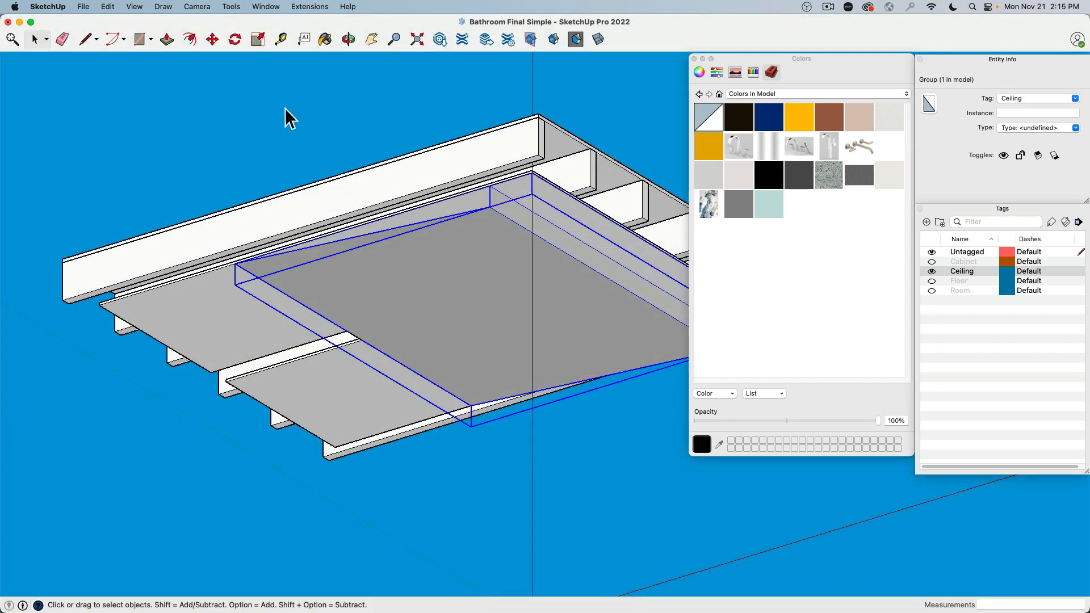
Switch to Blender and import ceiling light.obj from the Desktop with the legacy Wavefront importer
key("super+Tab")
key("super+shift+Tab")
key("super+shift+Tab")
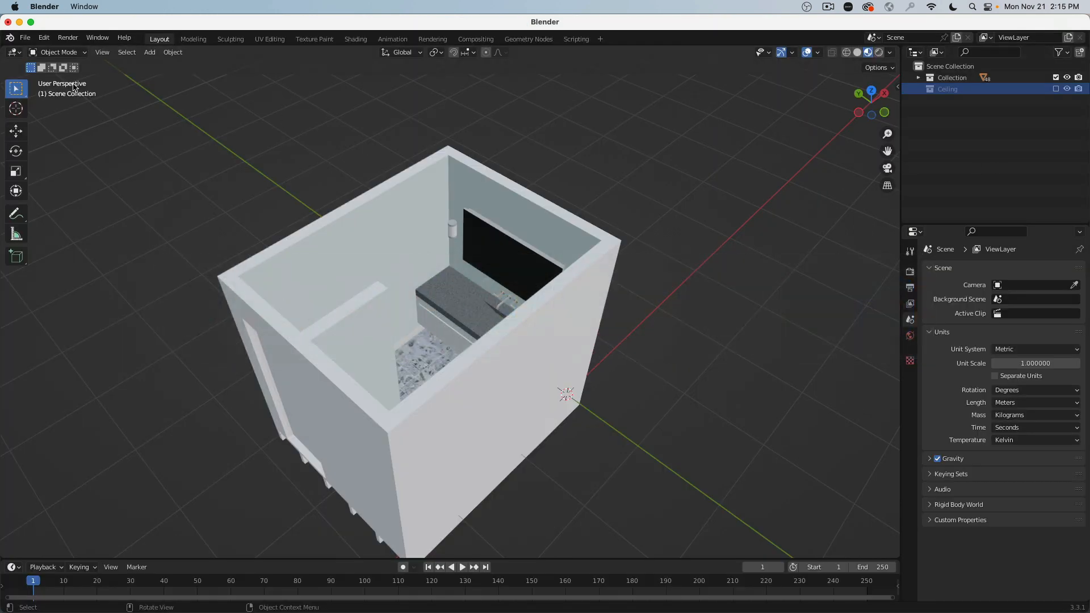
left_click(25, 38)
mouse_move(63, 196)
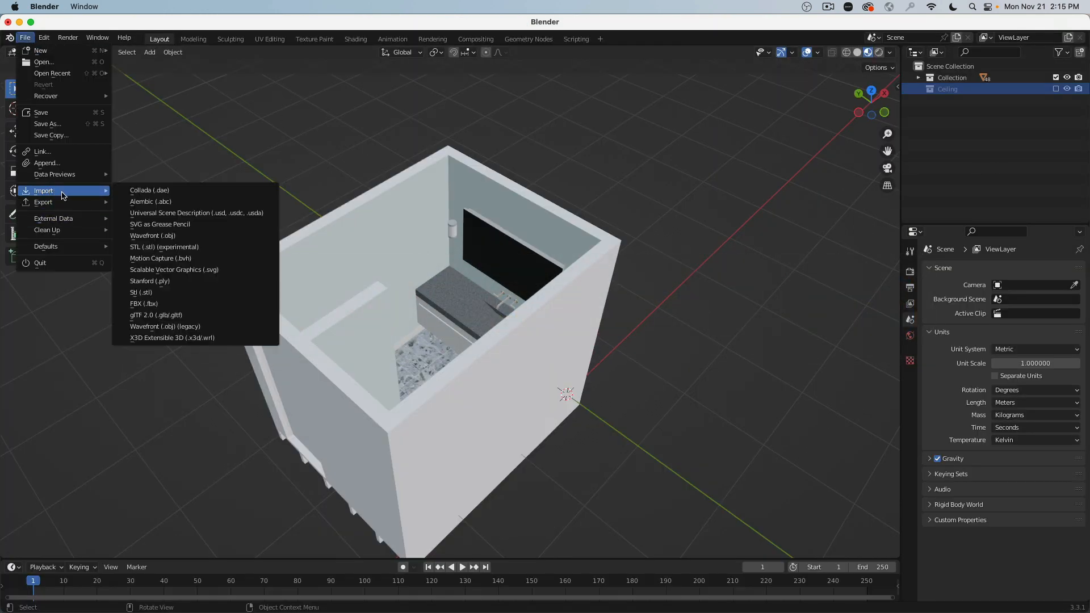
left_click(188, 329)
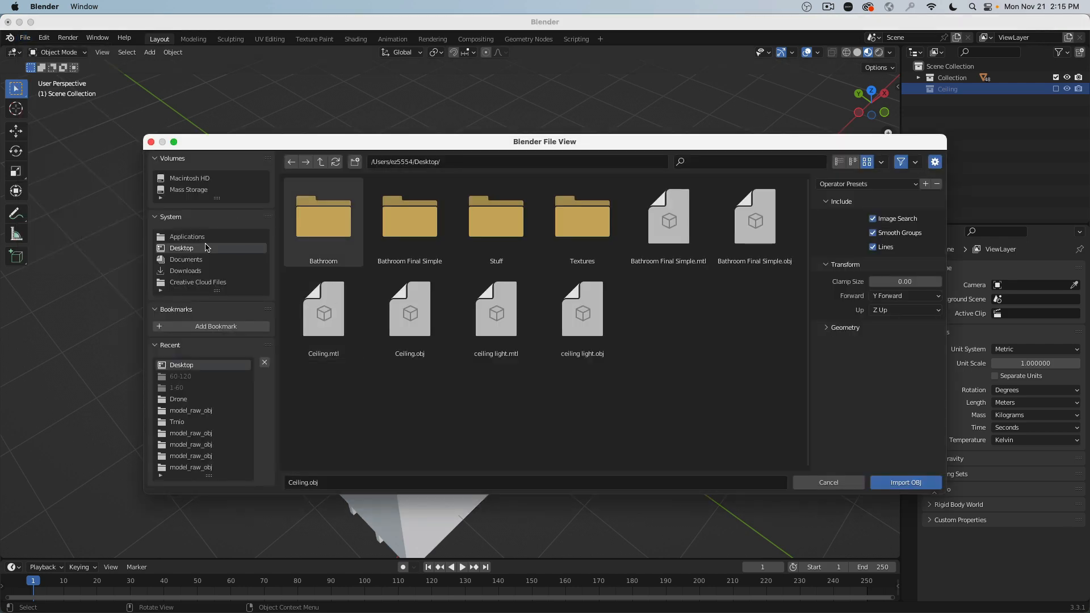
left_click(584, 311)
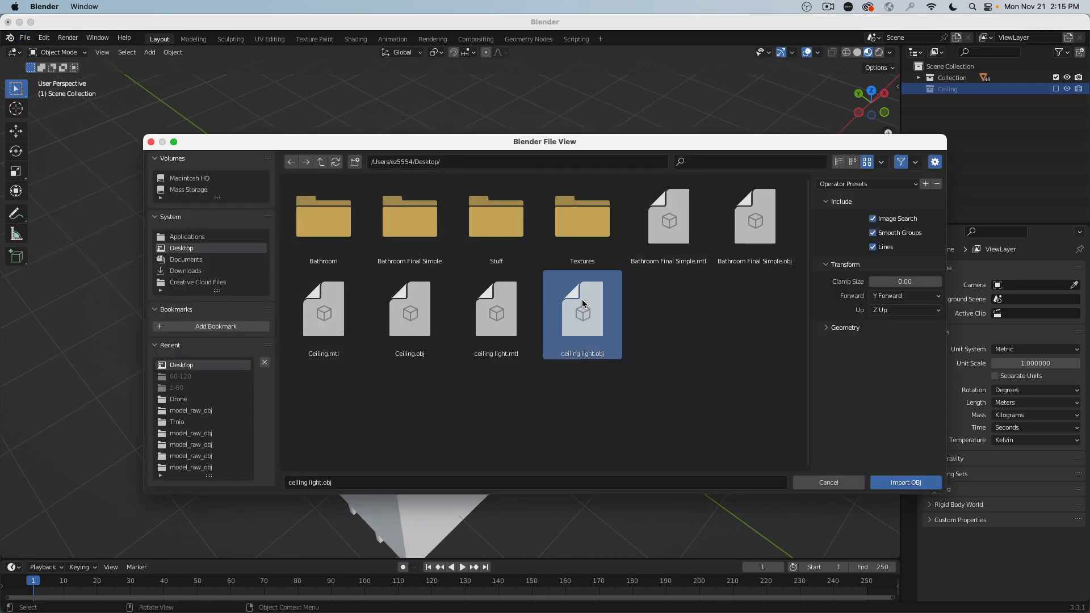
left_click(906, 482)
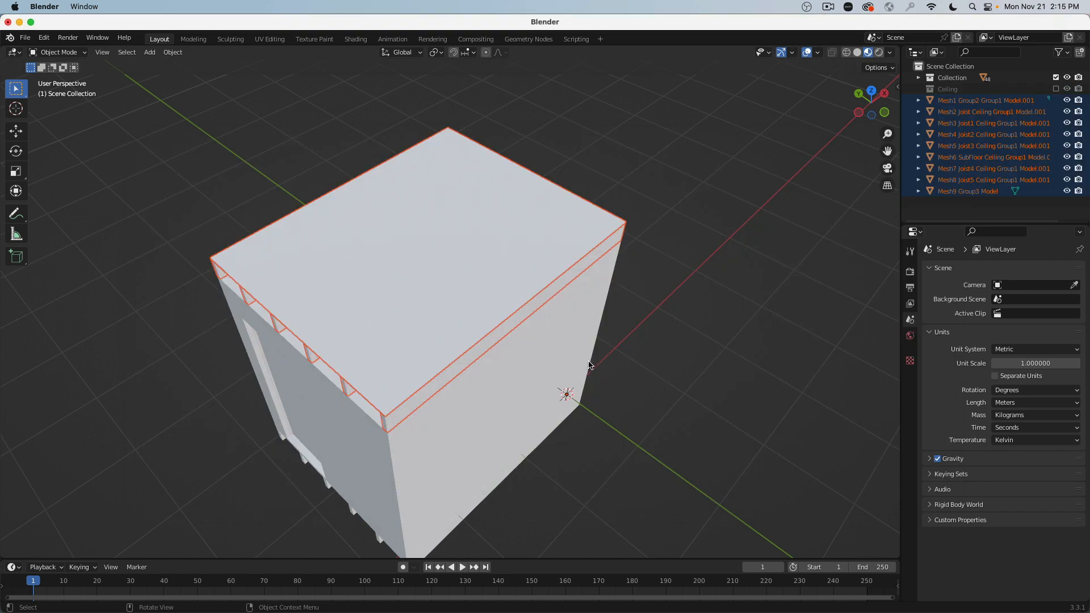
Delete the newly imported subfloor, joists and flat ceiling panel, keeping only the sloped ceiling mesh
middle_click_drag(590, 368, 627, 313)
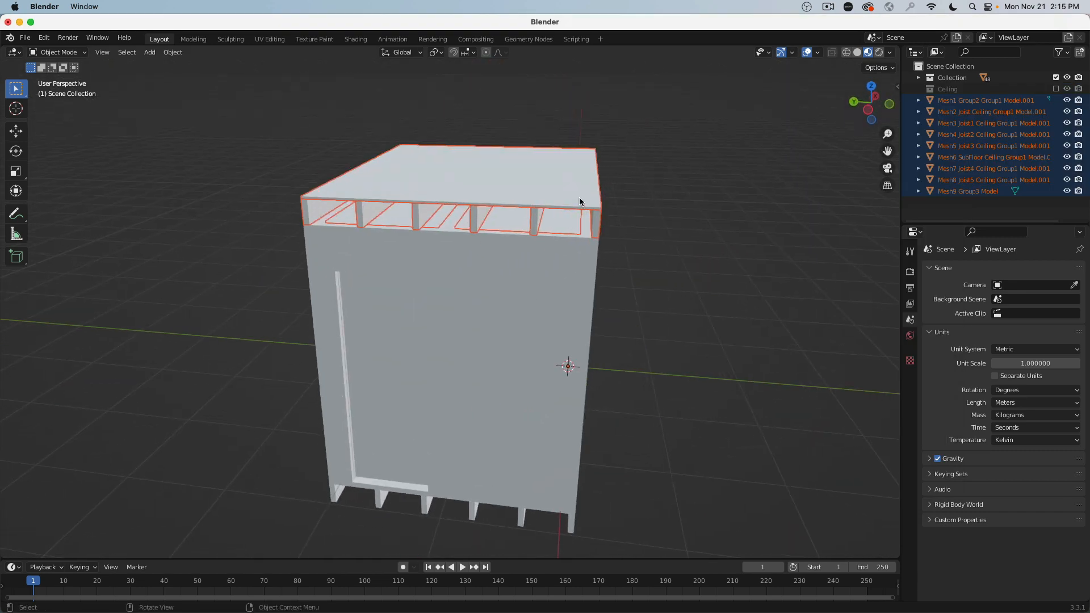
left_click(580, 197)
middle_click_drag(643, 183, 421, 196)
key("Delete")
left_click(454, 183)
key("Delete")
left_click(435, 178)
key("Delete")
left_click(419, 201)
key("Delete")
left_click(402, 189)
key("Delete")
left_click(375, 177)
key("Delete")
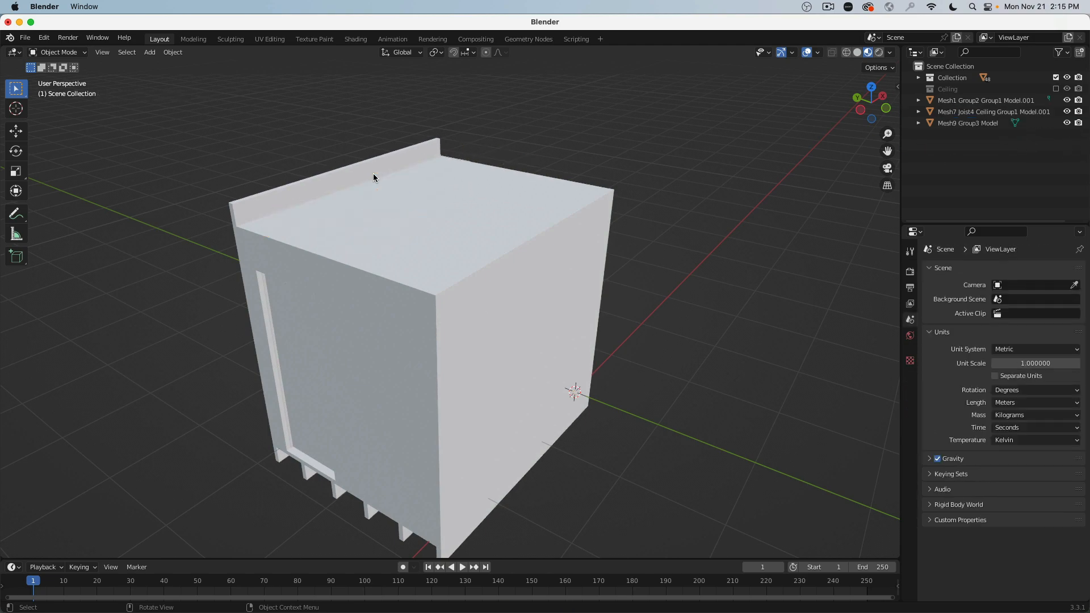
left_click(372, 179)
key("Delete")
left_click(337, 223)
key("Delete")
Rename the remaining sloped ceiling mesh as Ceiling Light
middle_click_drag(443, 238, 505, 259)
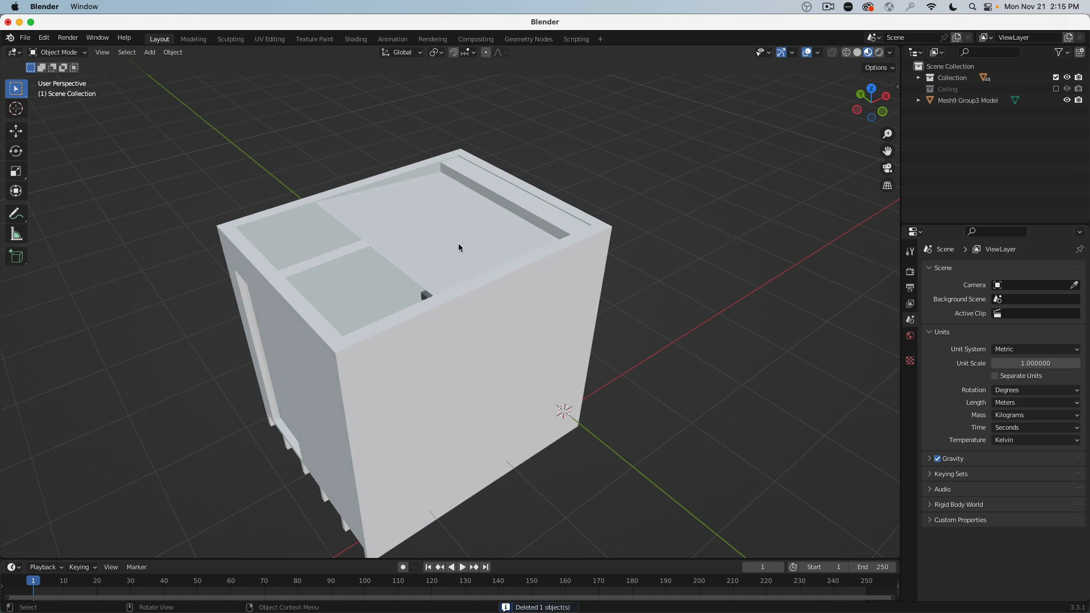
middle_click_drag(459, 247, 479, 236)
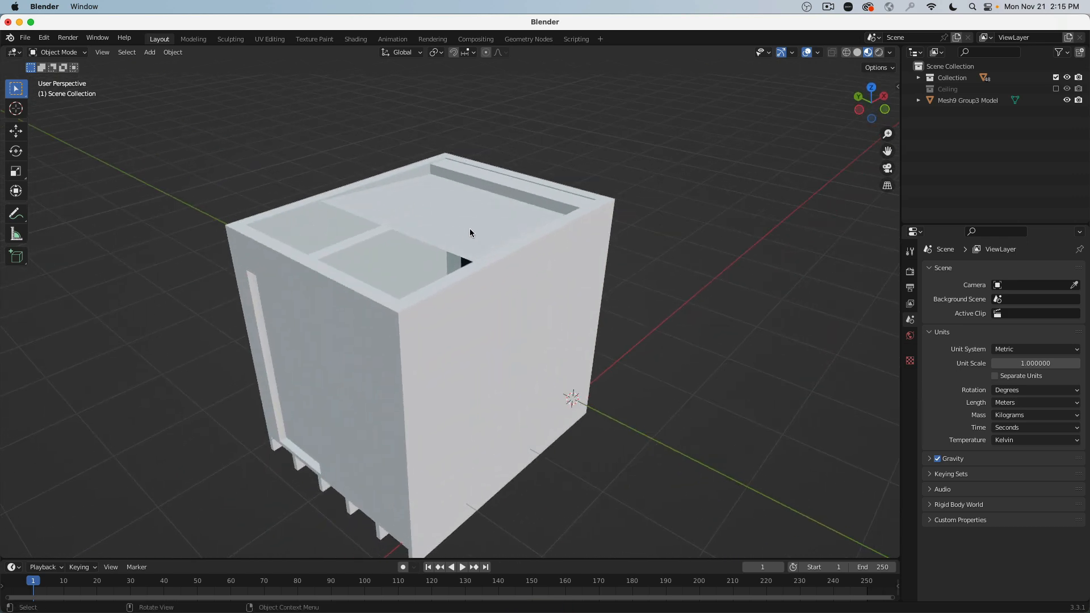
left_click(471, 232)
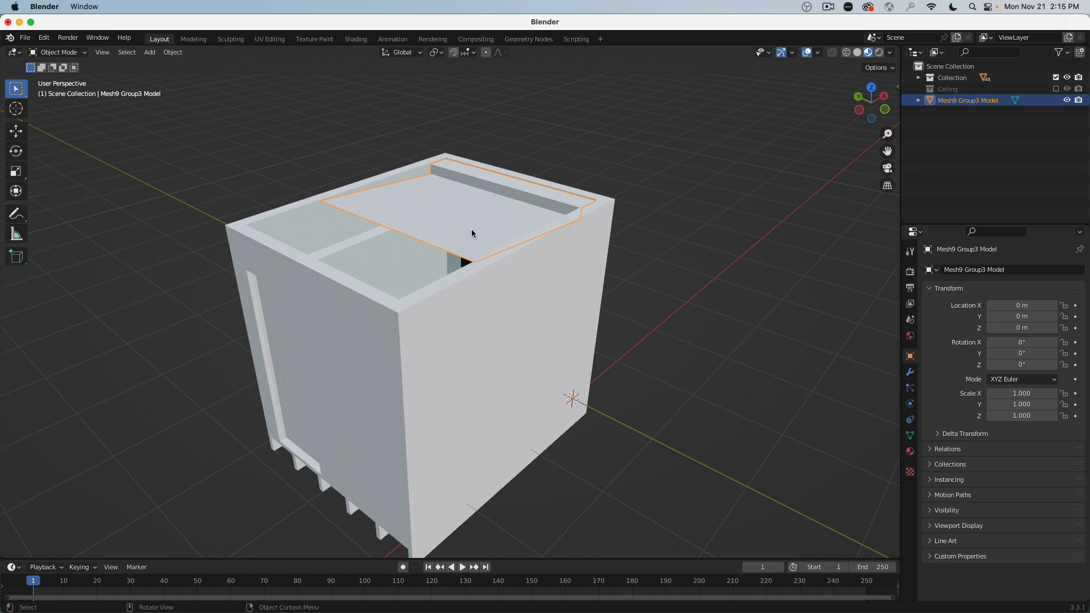
double_click(956, 102)
type("Ceiling Light")
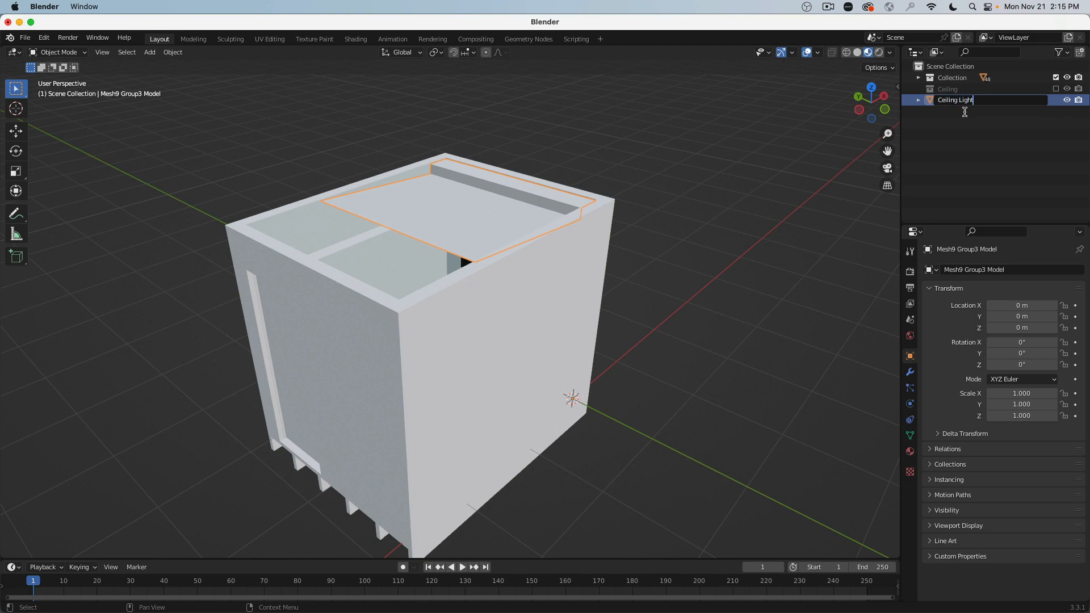
key("Return")
Create a new collection in the scene and name it Floor
middle_click_drag(676, 185, 698, 188)
right_click(935, 149)
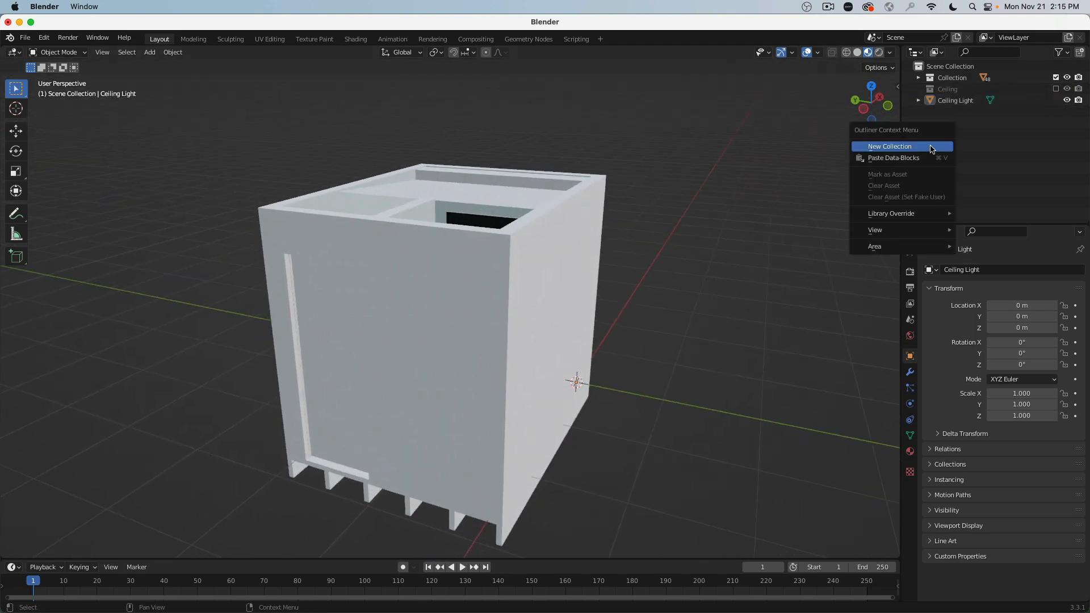
left_click(932, 146)
double_click(959, 101)
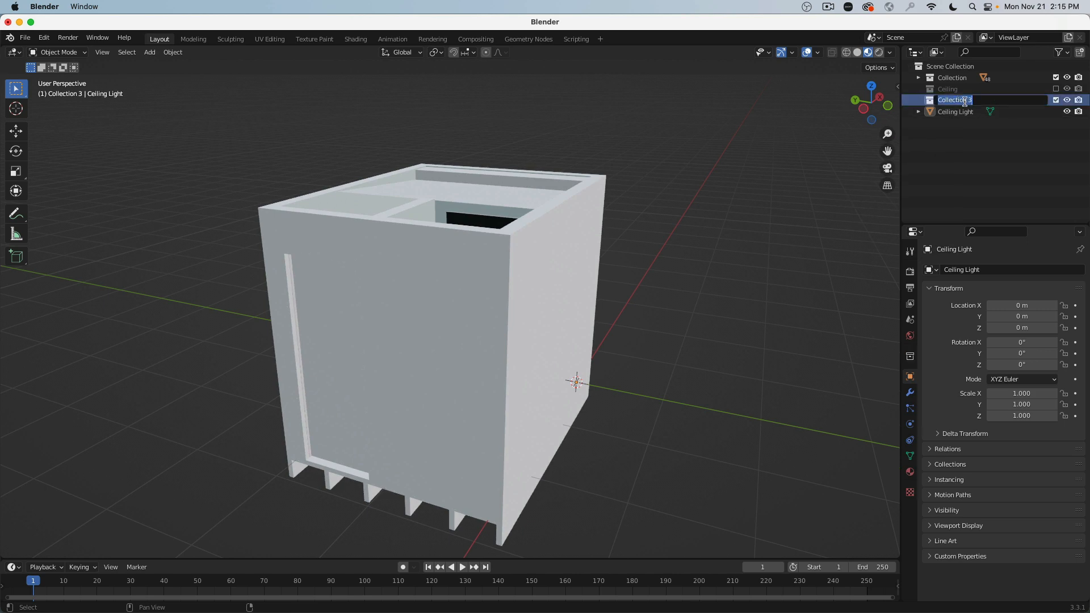
type("FLoor")
key("Return")
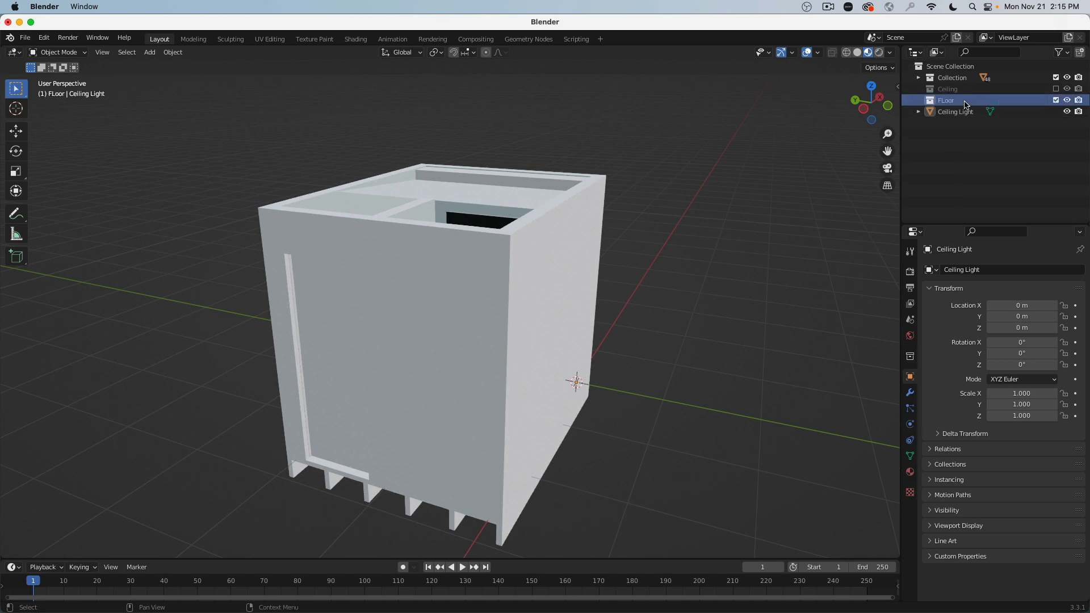
double_click(946, 101)
type("Floor")
key("Return")
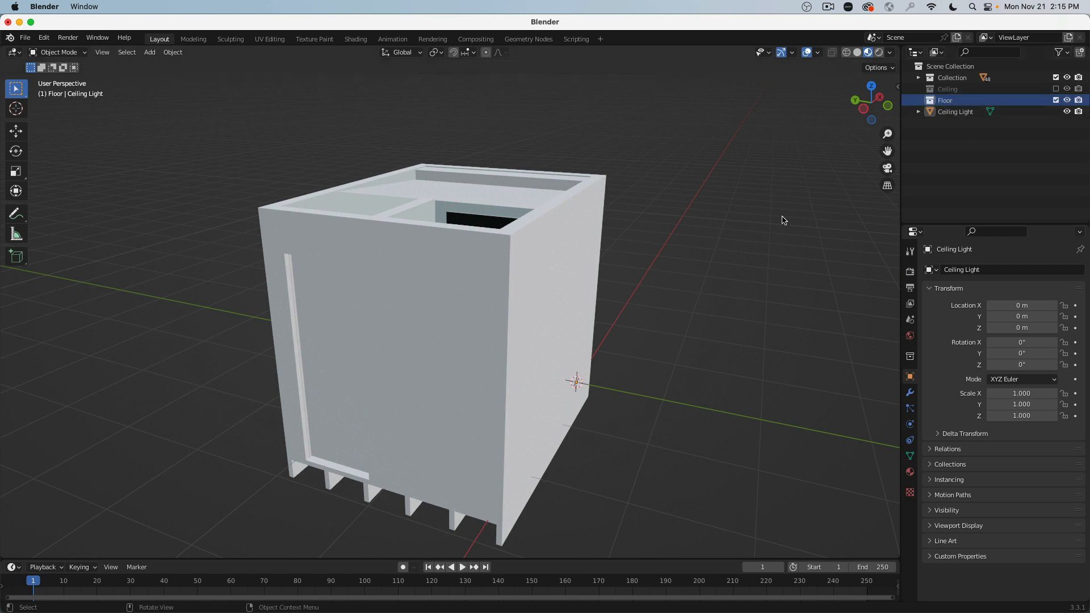
Move all the joists under the room into the Floor collection and exclude that collection from the view layer
middle_click_drag(784, 222, 564, 393)
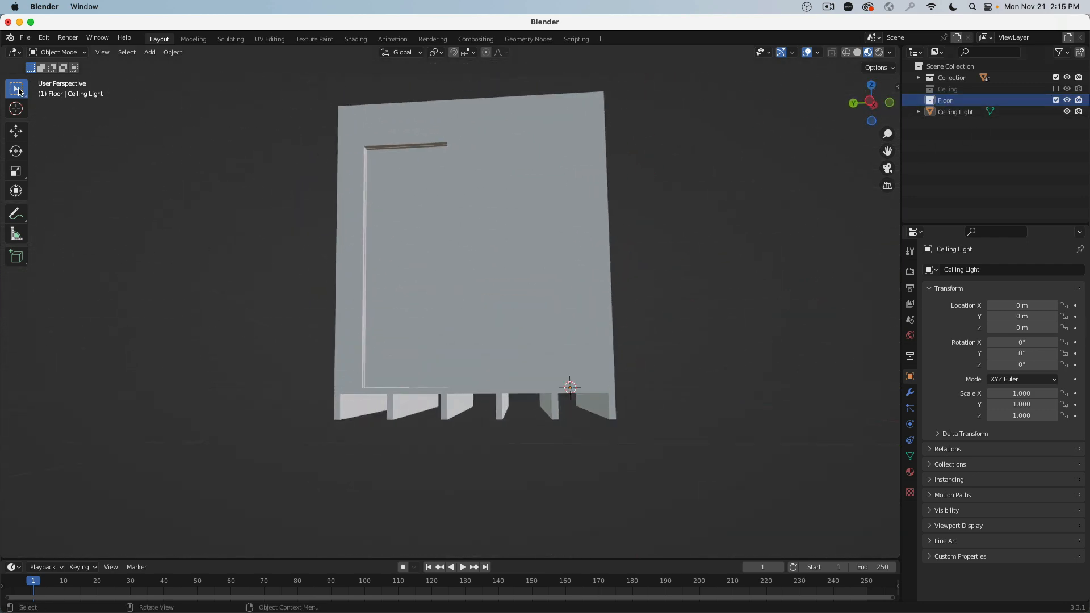
left_click_drag(239, 449, 679, 382)
middle_click_drag(679, 382, 629, 450)
left_click_drag(639, 443, 251, 400)
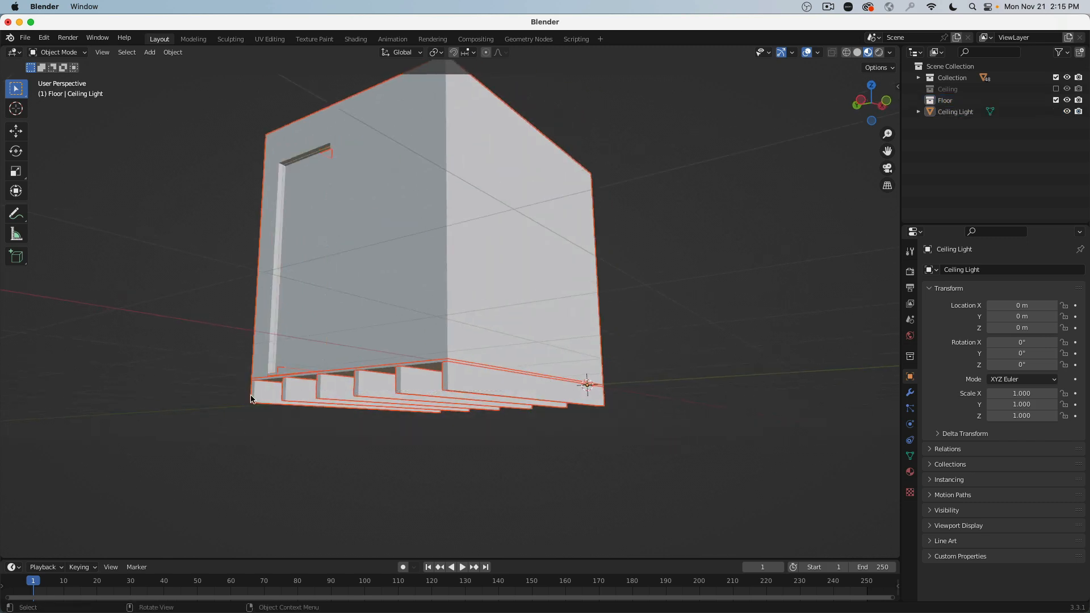
middle_click_drag(528, 453, 584, 430)
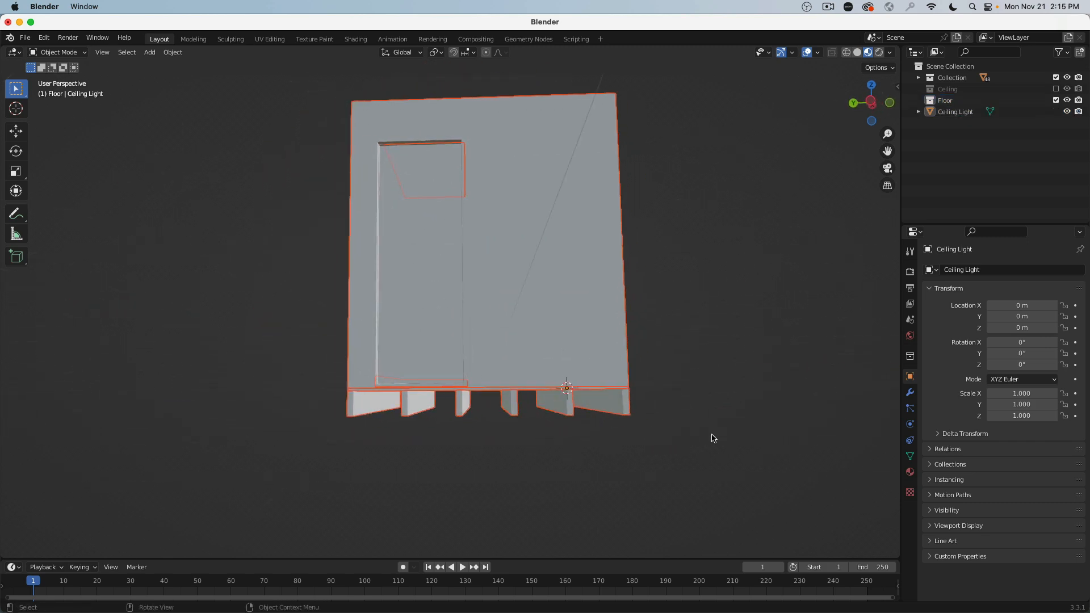
left_click_drag(694, 437, 282, 404)
middle_click_drag(683, 308, 622, 316)
key("m")
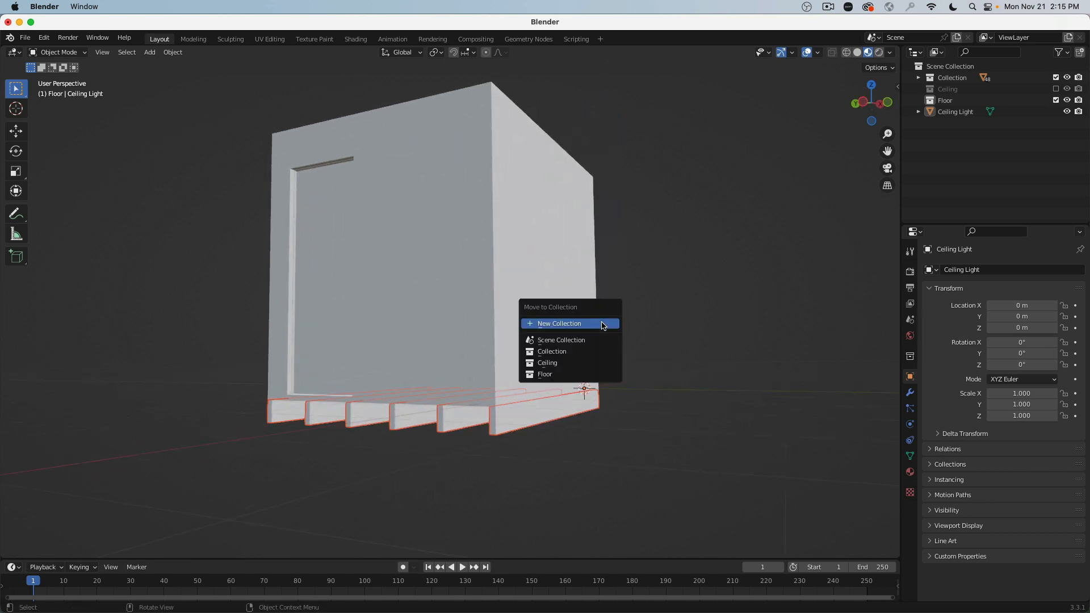
left_click(586, 376)
left_click(1056, 100)
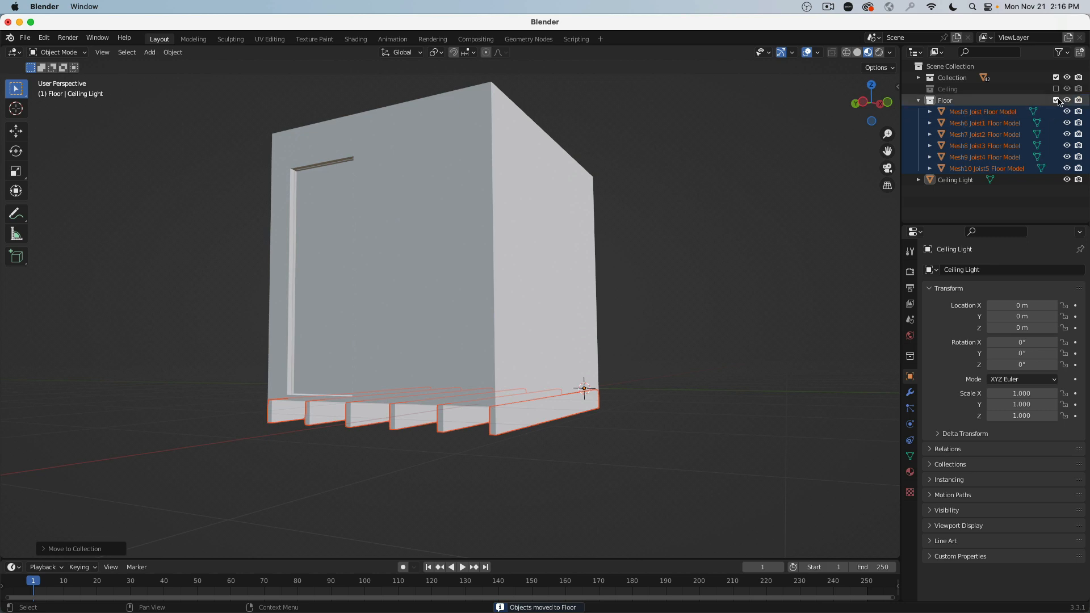
Move the subfloor, the cement tile base and the floor tiles into the Floor collection
middle_click_drag(613, 303, 489, 336)
left_click(460, 340)
key("m")
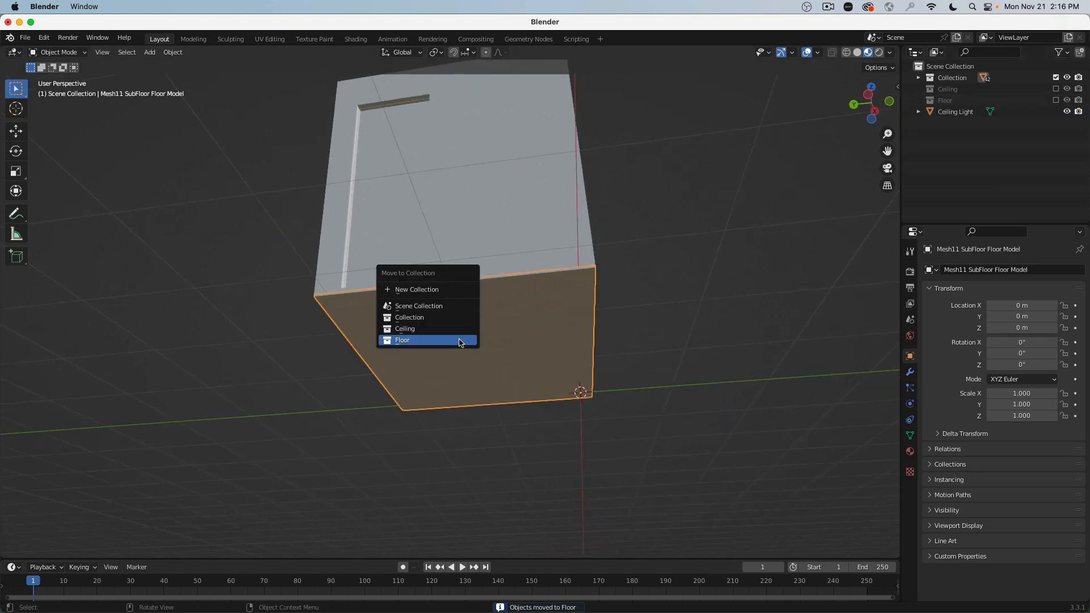
left_click(460, 341)
left_click(427, 330)
key("m")
left_click(434, 324)
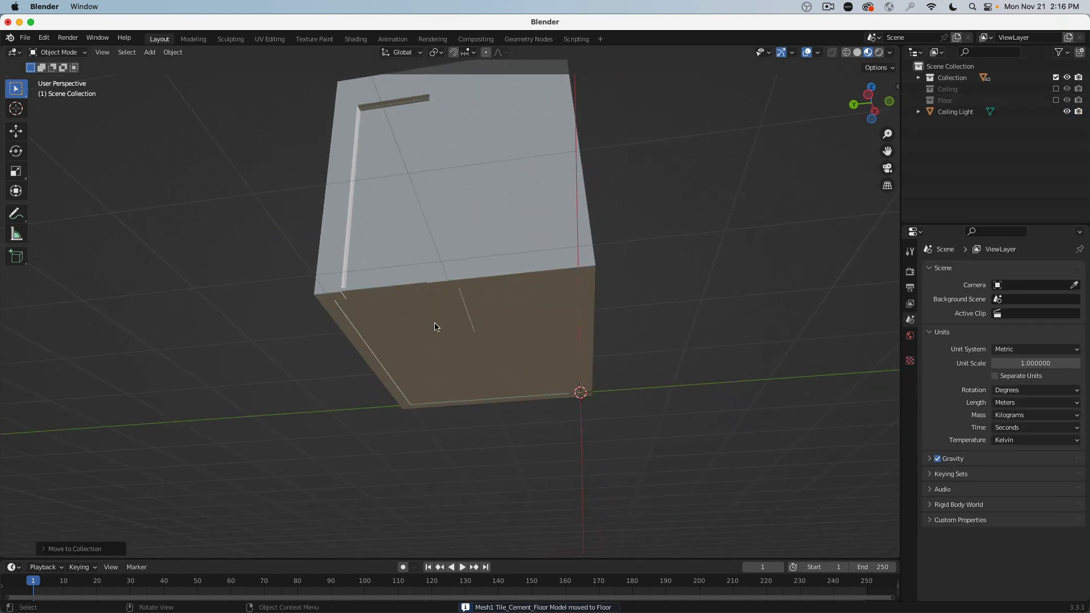
left_click(435, 326)
key("m")
left_click(435, 326)
Move the door threshold mesh into the Floor collection
scroll(455, 309, "up", 8)
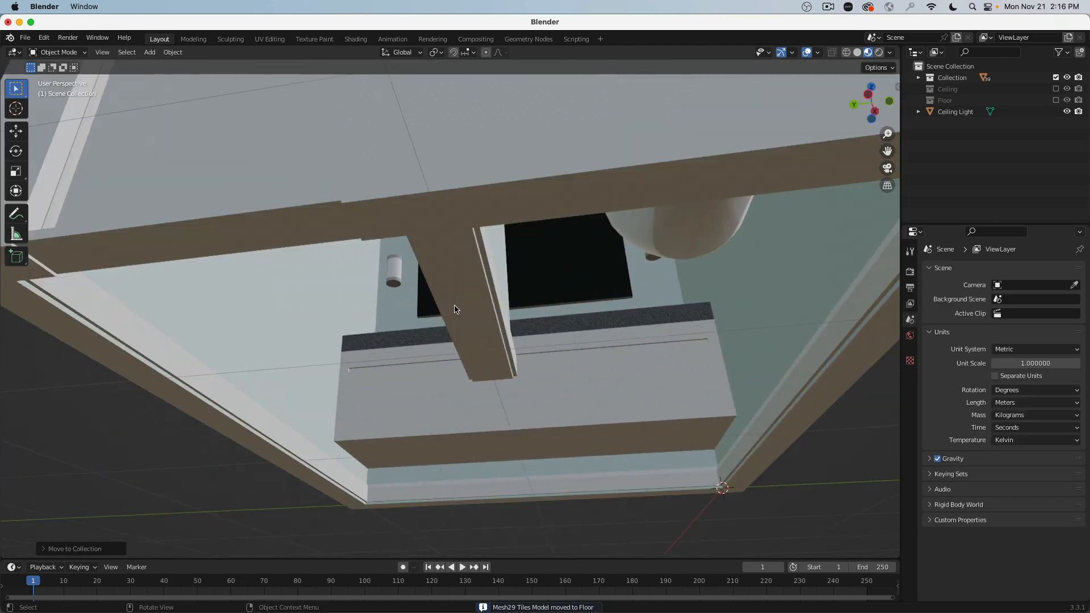
middle_click_drag(481, 322, 525, 363)
left_click(522, 379)
key("m")
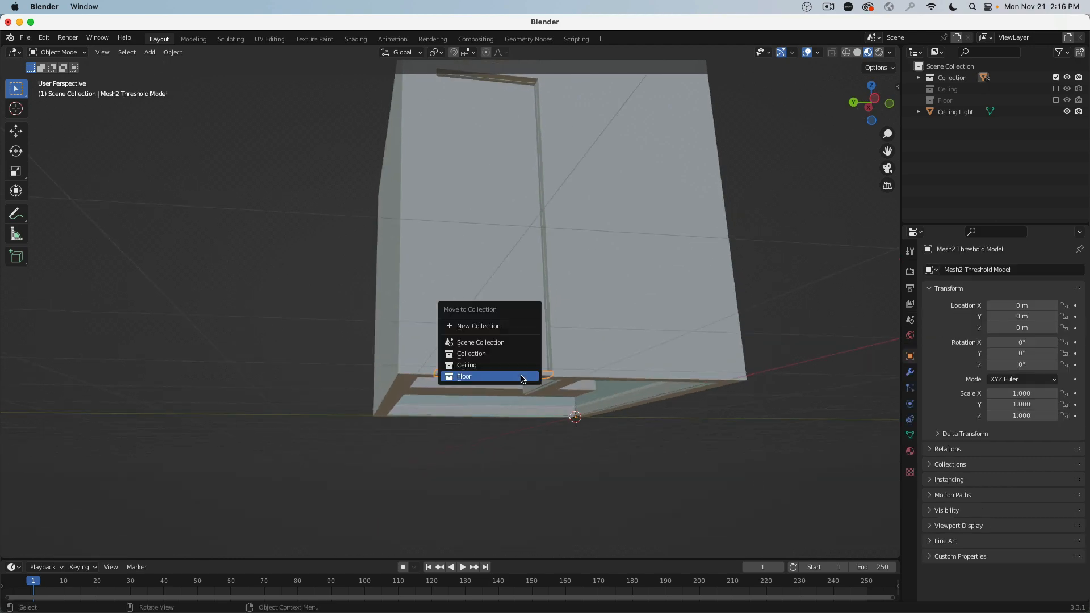
left_click(523, 373)
Include the Floor collection in the view layer again and collapse its object list
middle_click_drag(540, 323, 455, 397)
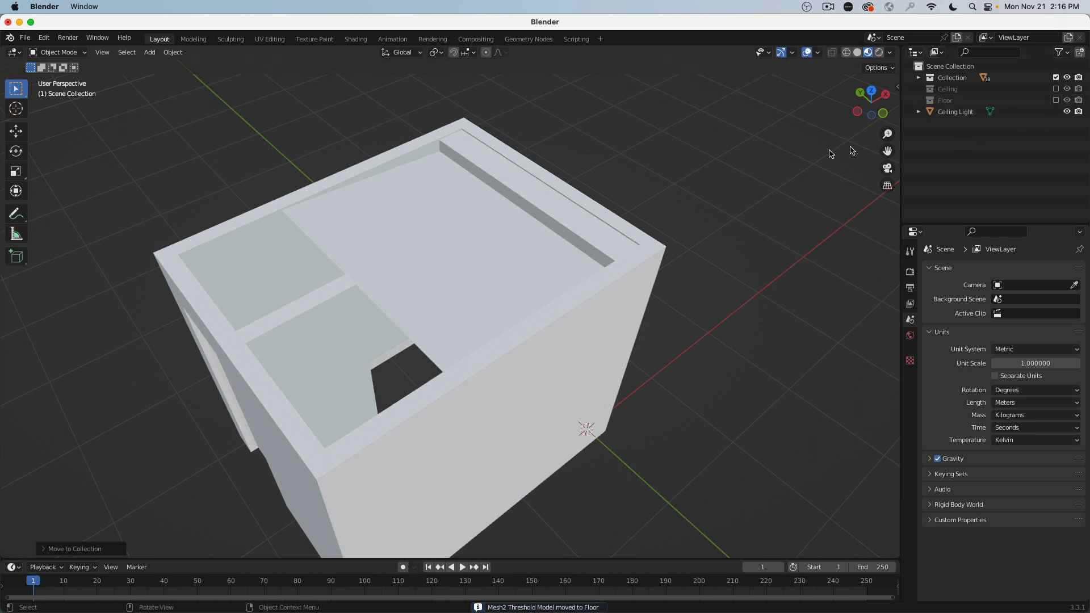
scroll(857, 136, "down", 3)
left_click(1056, 101)
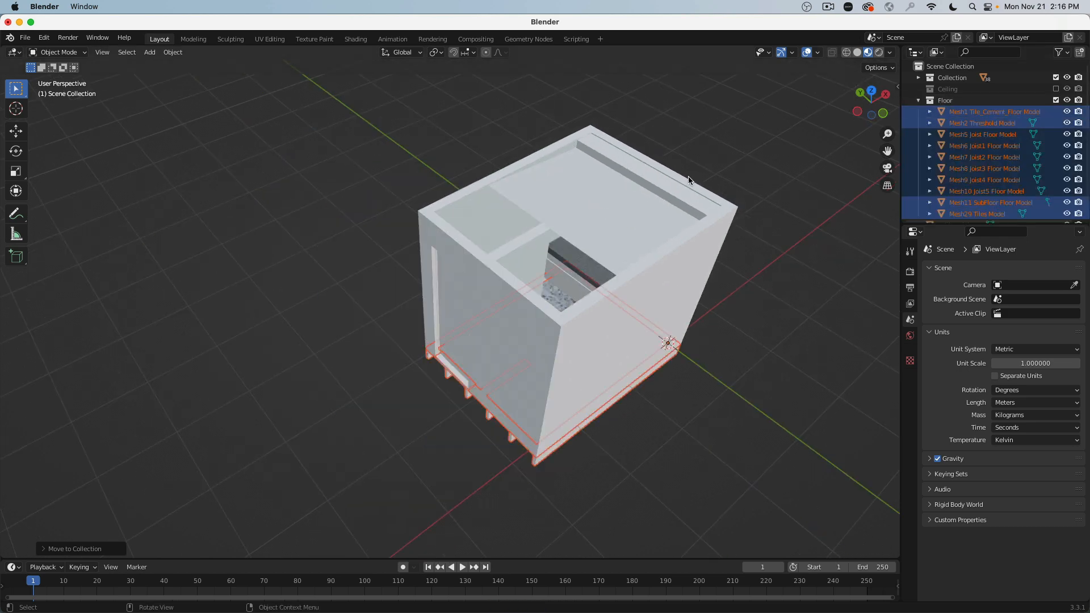
middle_click_drag(691, 178, 677, 181, "shift")
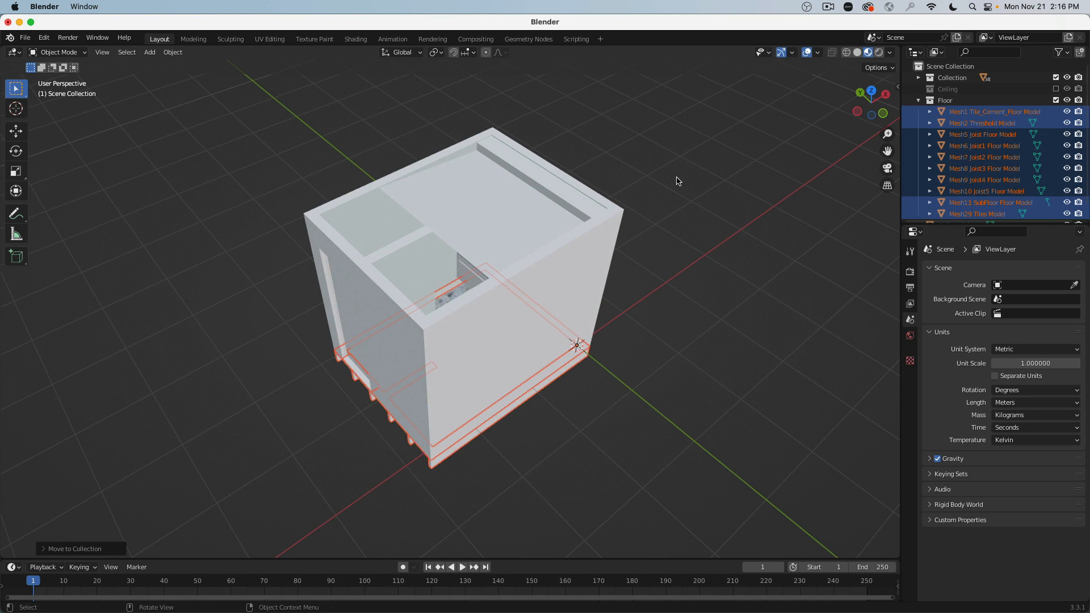
left_click(934, 132)
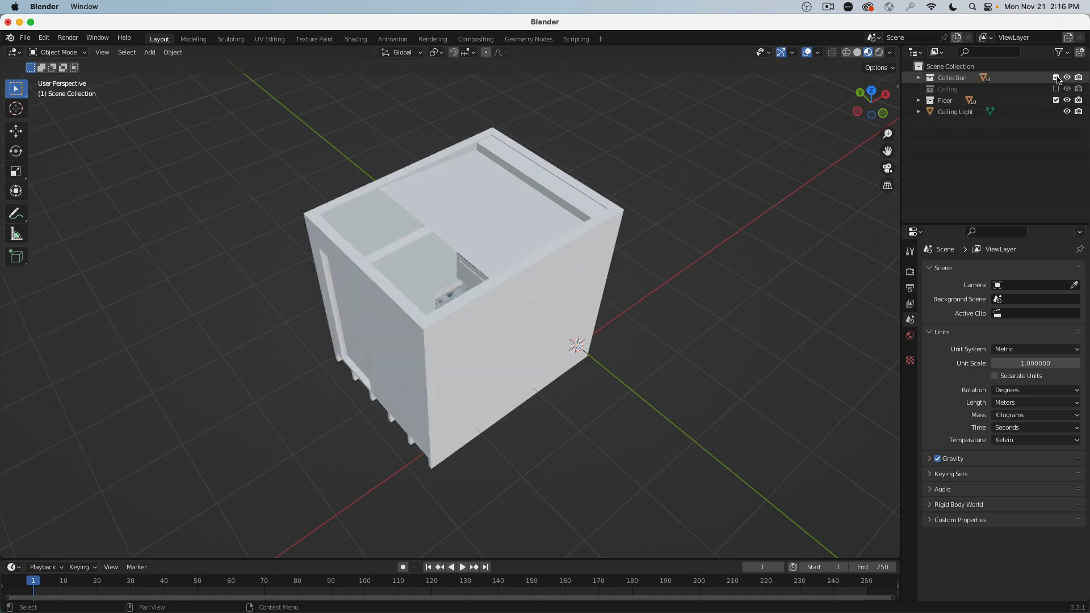
Create a new collection in the scene and name it Wall
right_click(926, 143)
left_click(926, 140)
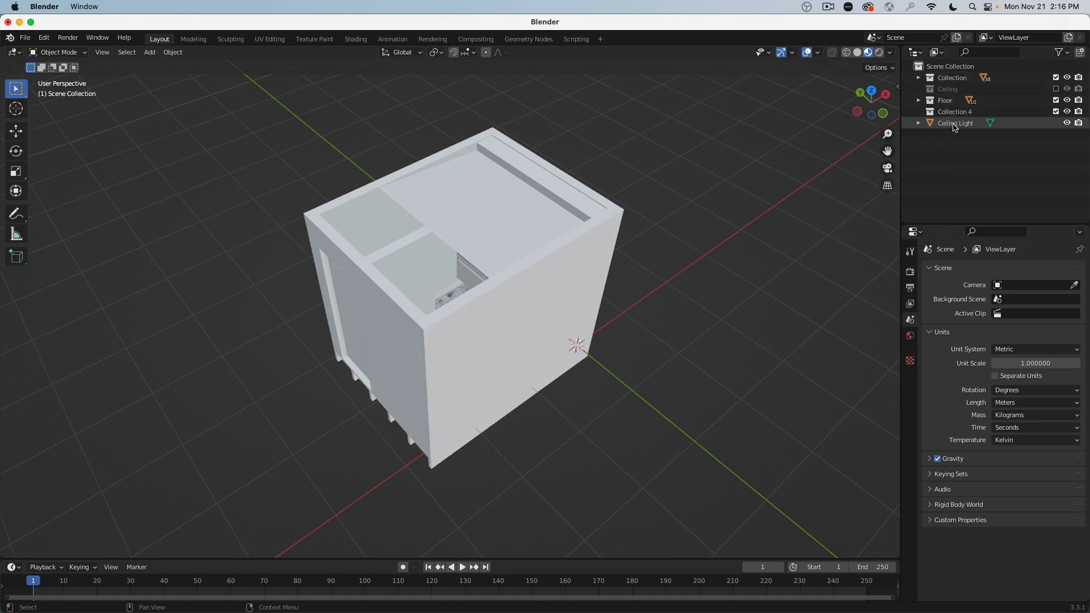
double_click(955, 111)
type("Wal")
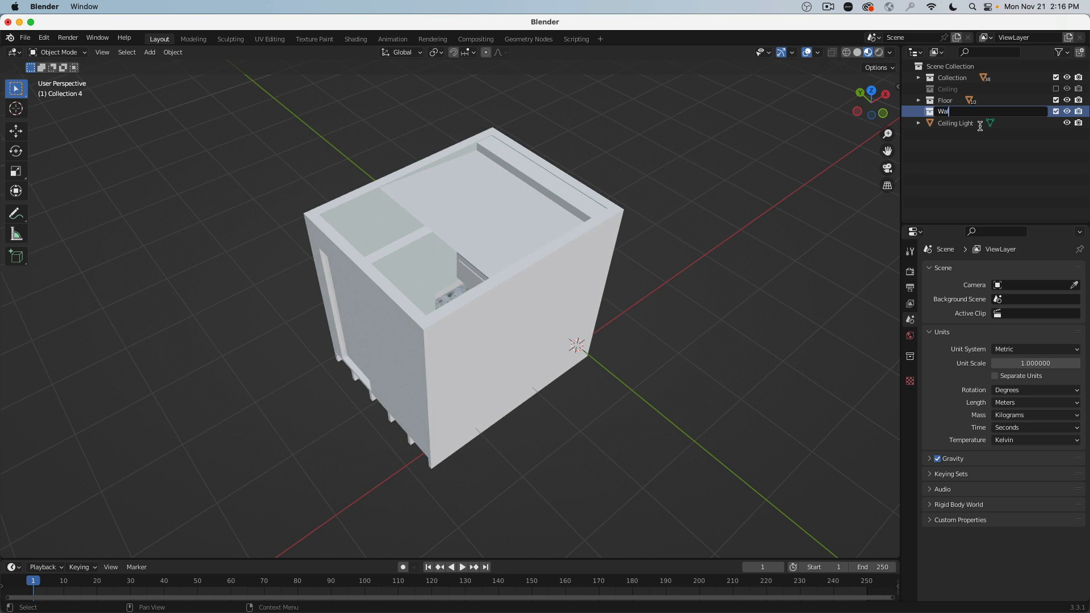
type("l")
key("Return")
Move the room's walls mesh into the Wall collection
left_click(561, 280)
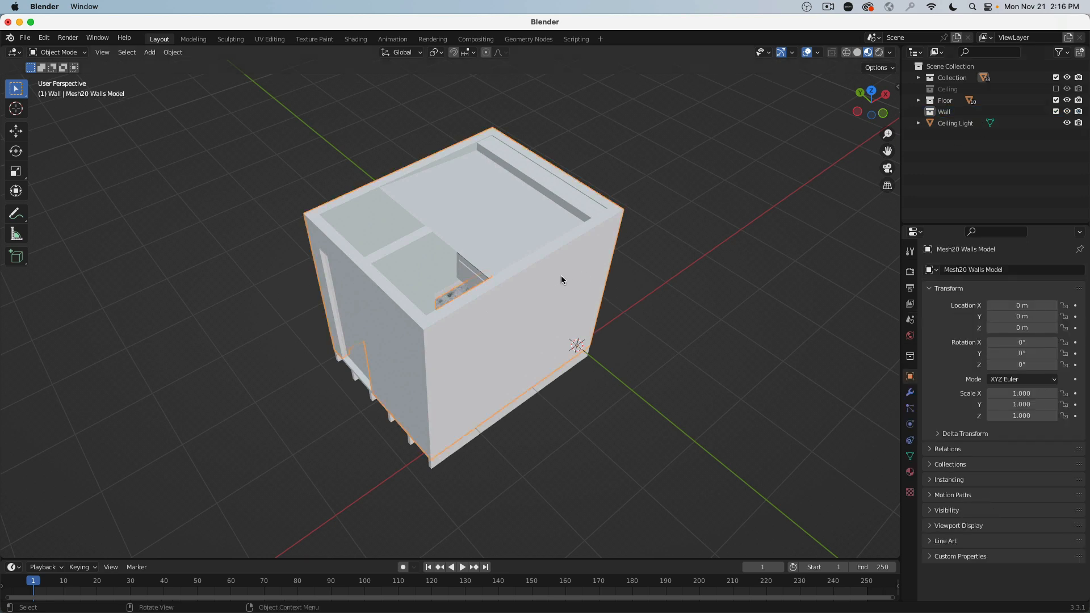
key("m")
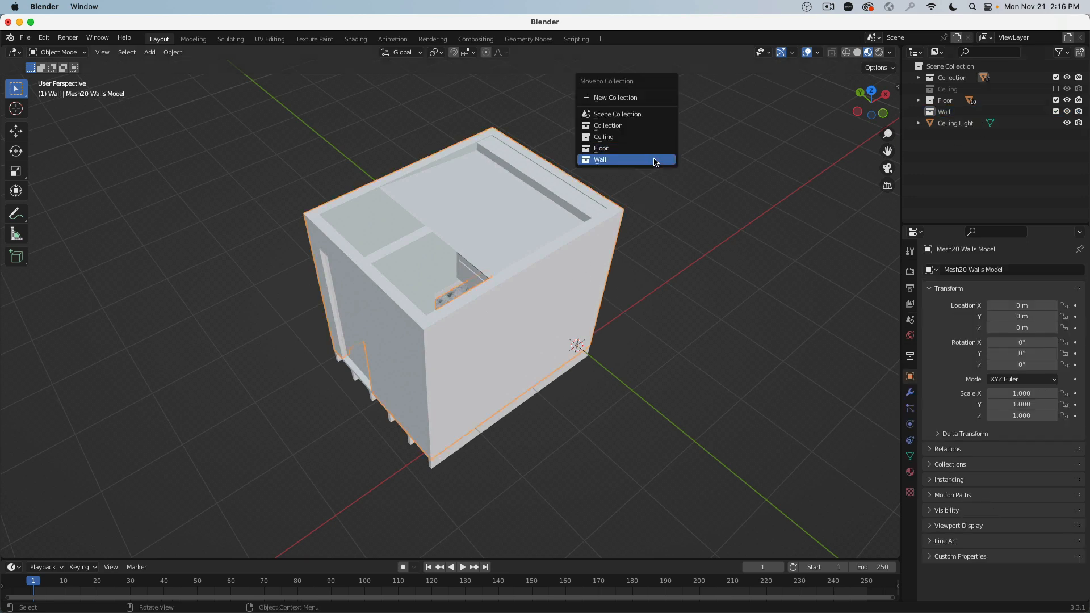
left_click(653, 160)
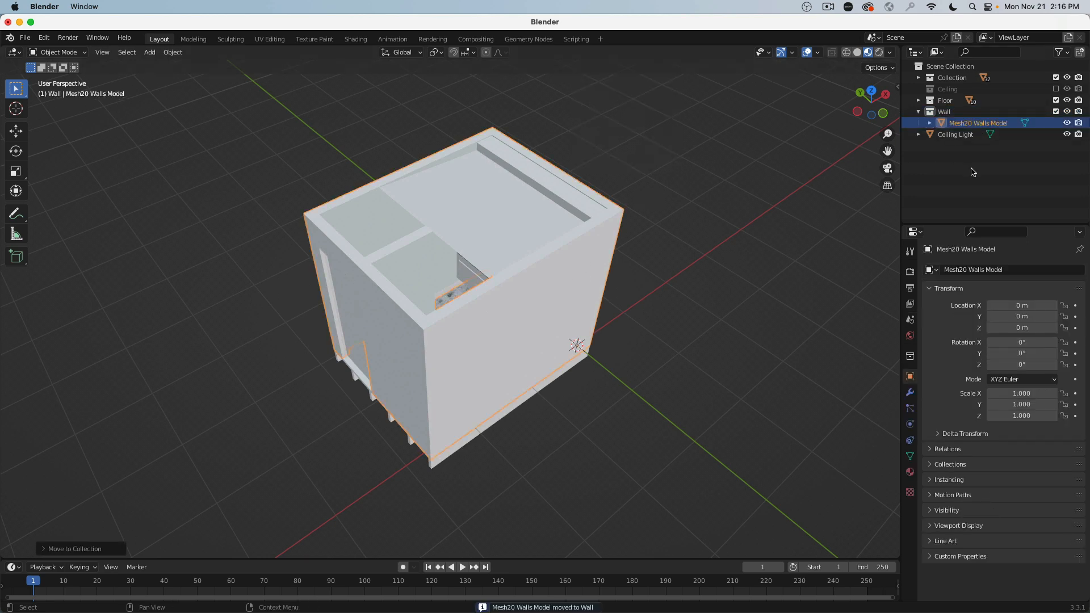
Hide the Wall collection to examine the bathroom interior and show it again
left_click(1068, 111)
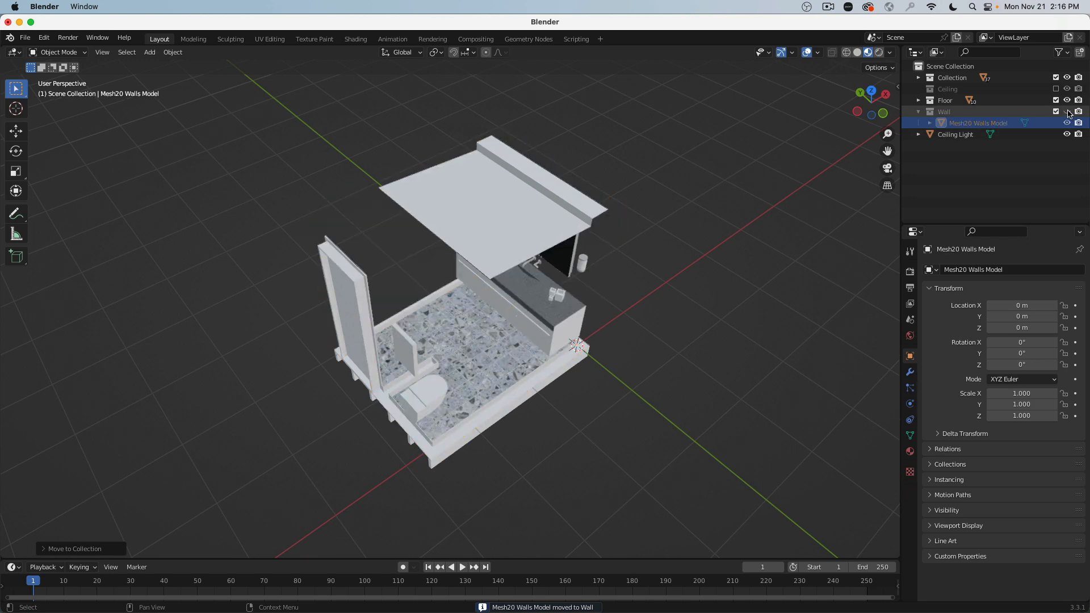
middle_click_drag(681, 204, 540, 284)
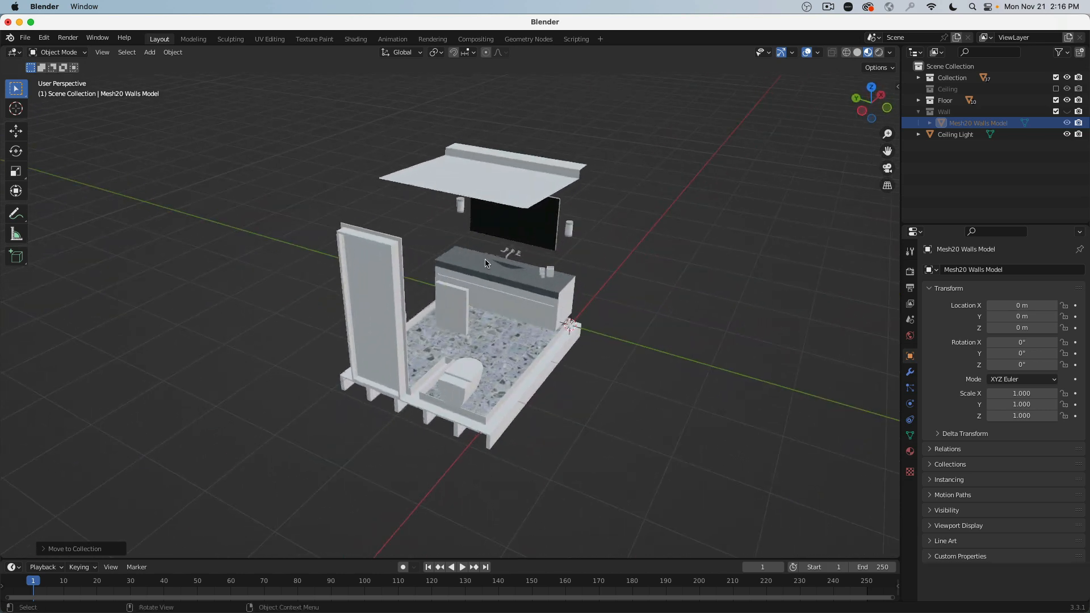
left_click(1067, 112)
Include the Ceiling collection to view the closed room, and exclude it again with the Ceiling and Wall lists collapsed
left_click(1056, 89)
scroll(716, 159, "up", 2)
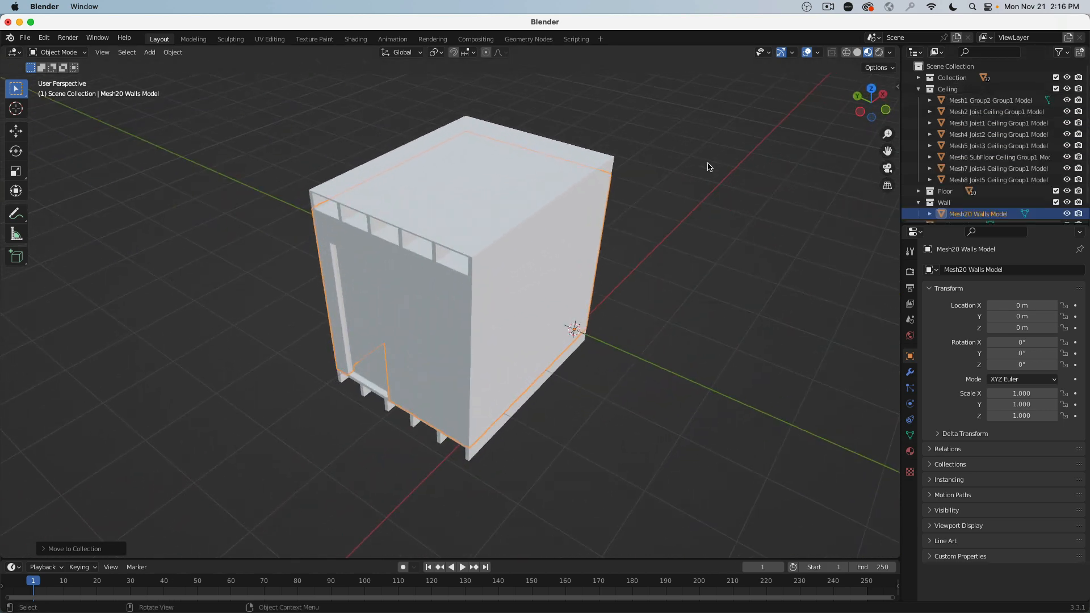
left_click(709, 166)
middle_click_drag(709, 166, 759, 223)
left_click(920, 90)
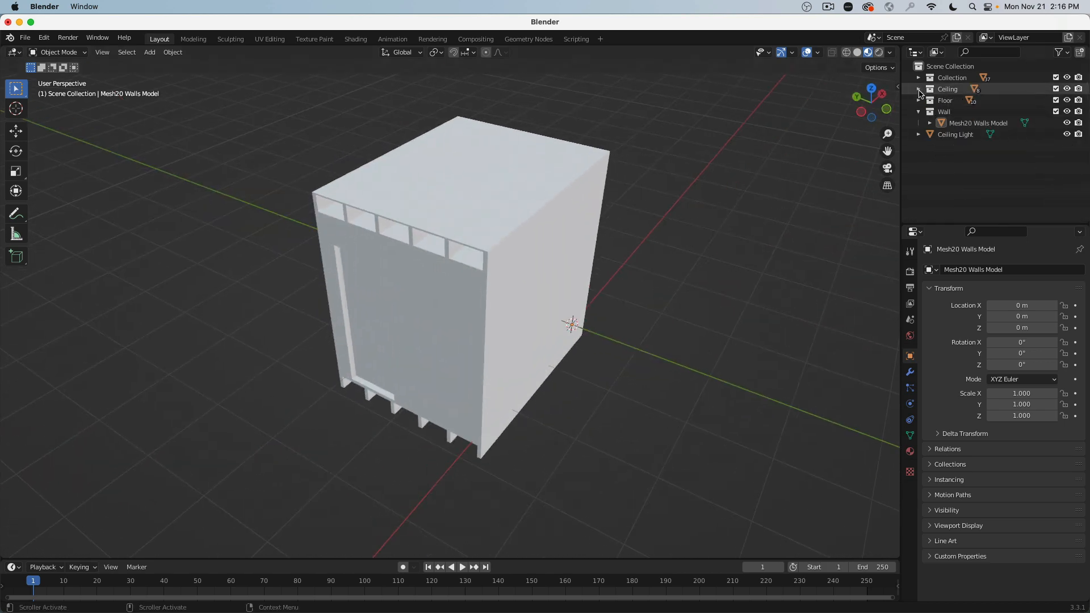
left_click(919, 112)
left_click(1056, 89)
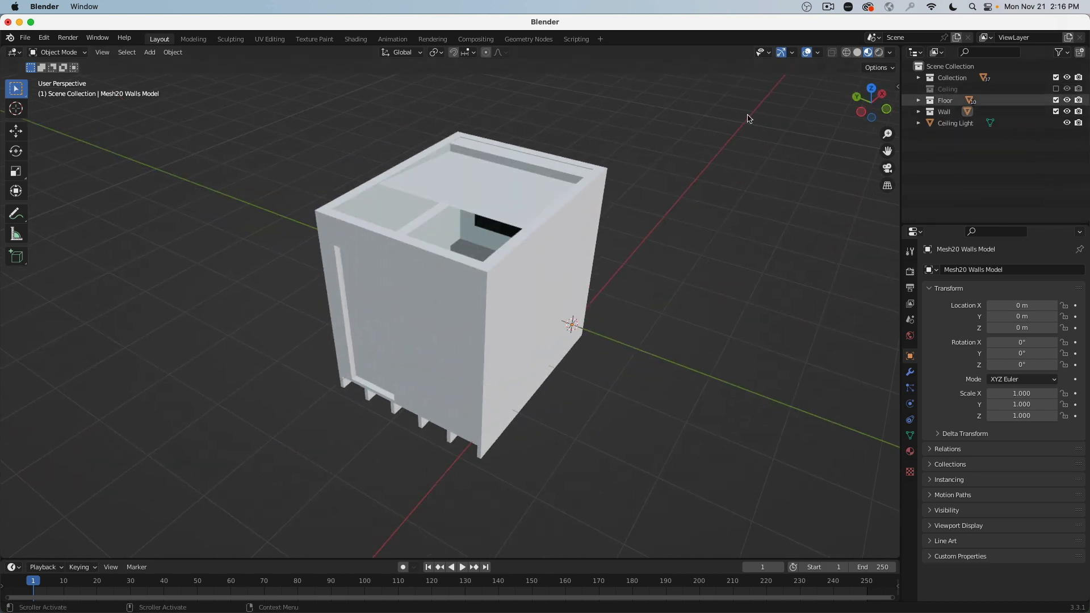
middle_click_drag(747, 119, 673, 127)
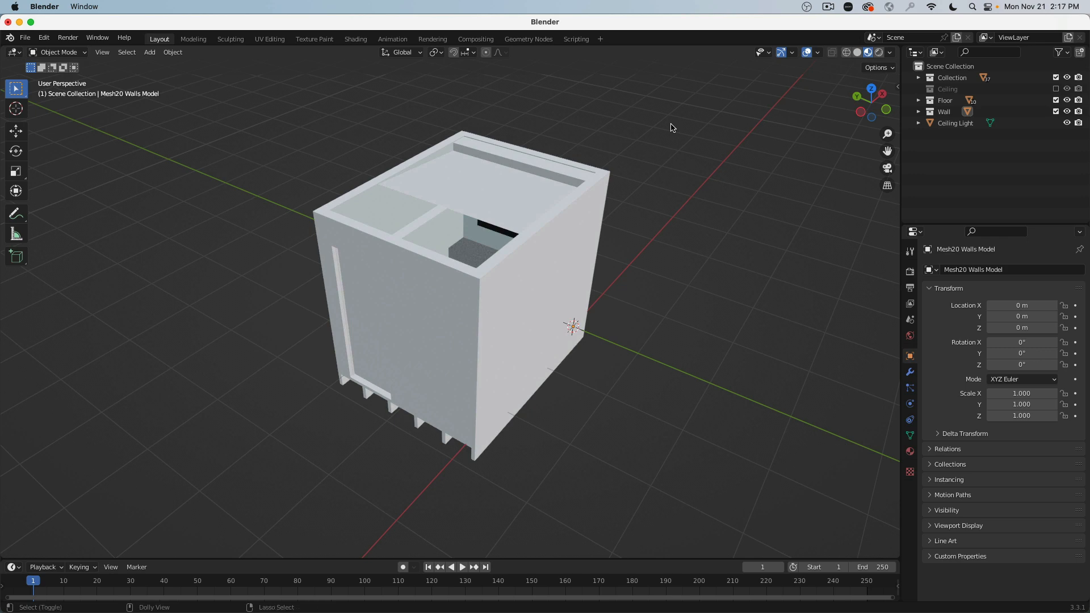
Save the Blender file to the Desktop as Bathroom.blend
left_click(25, 38)
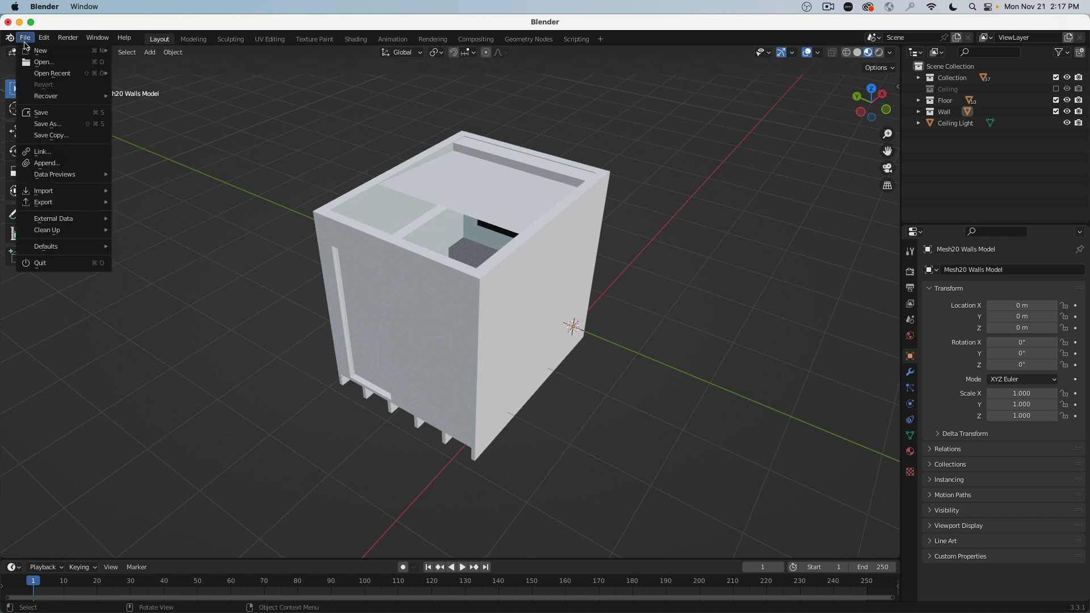
left_click(63, 118)
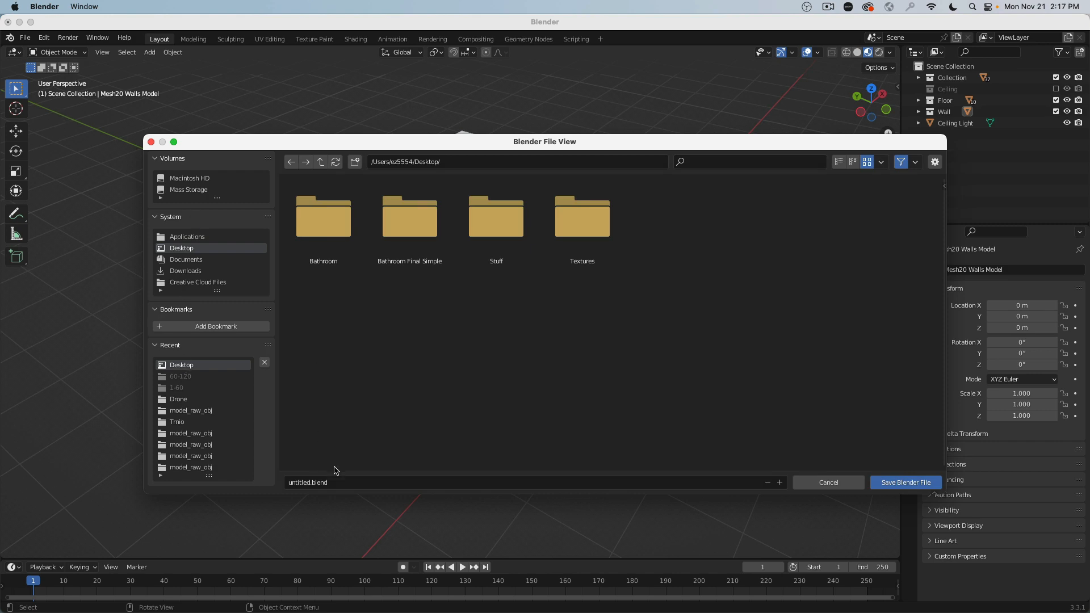
left_click(348, 482)
type("Bathroom")
key("Return")
left_click(903, 483)
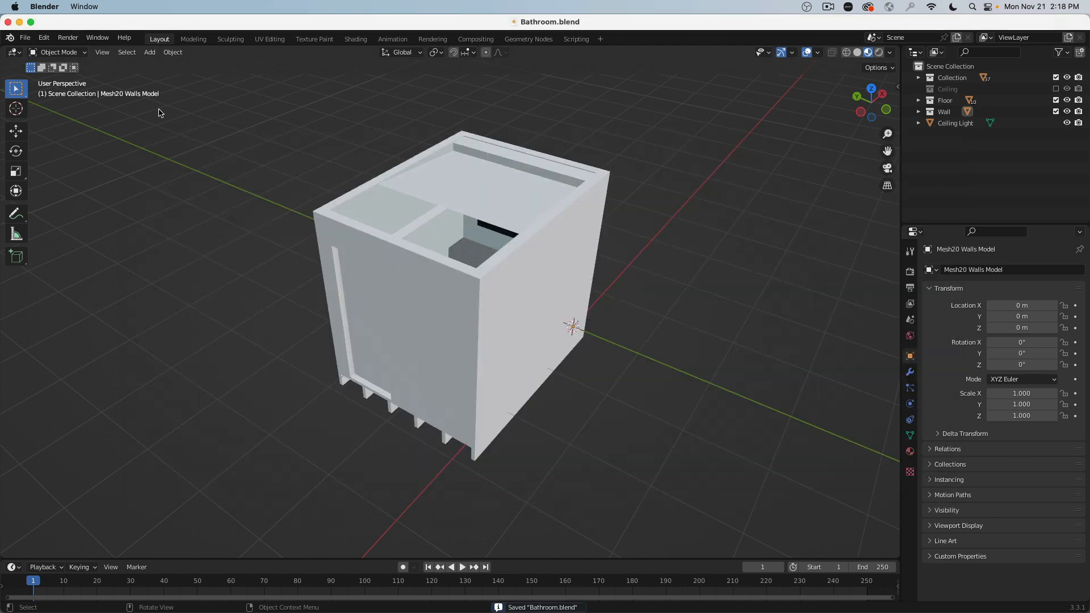
Close the Blender window and check the contents of the Bathroom folder on the desktop
left_click(7, 22)
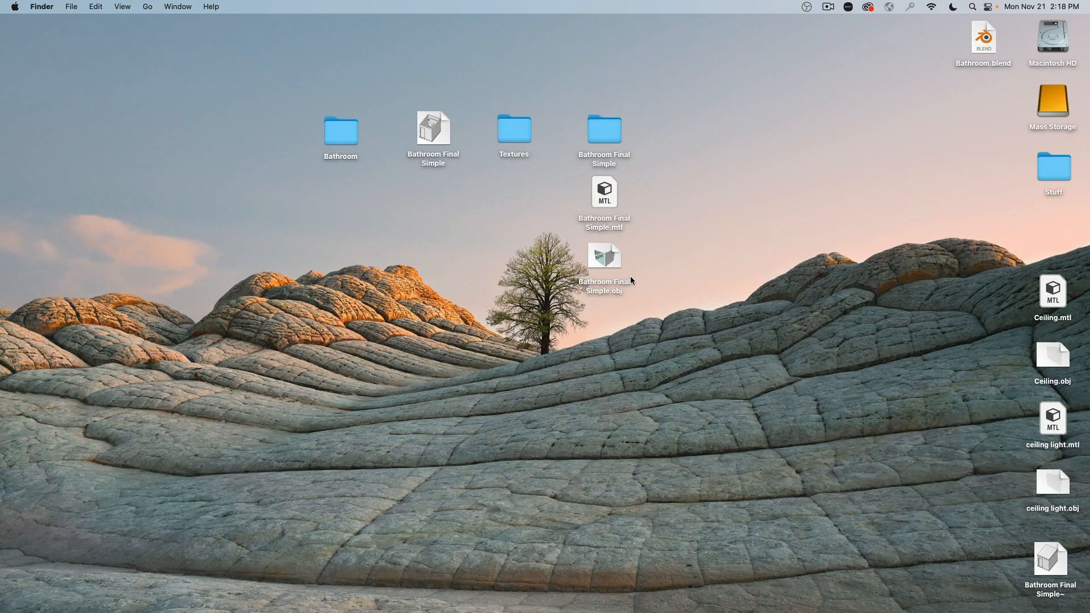
double_click(352, 137)
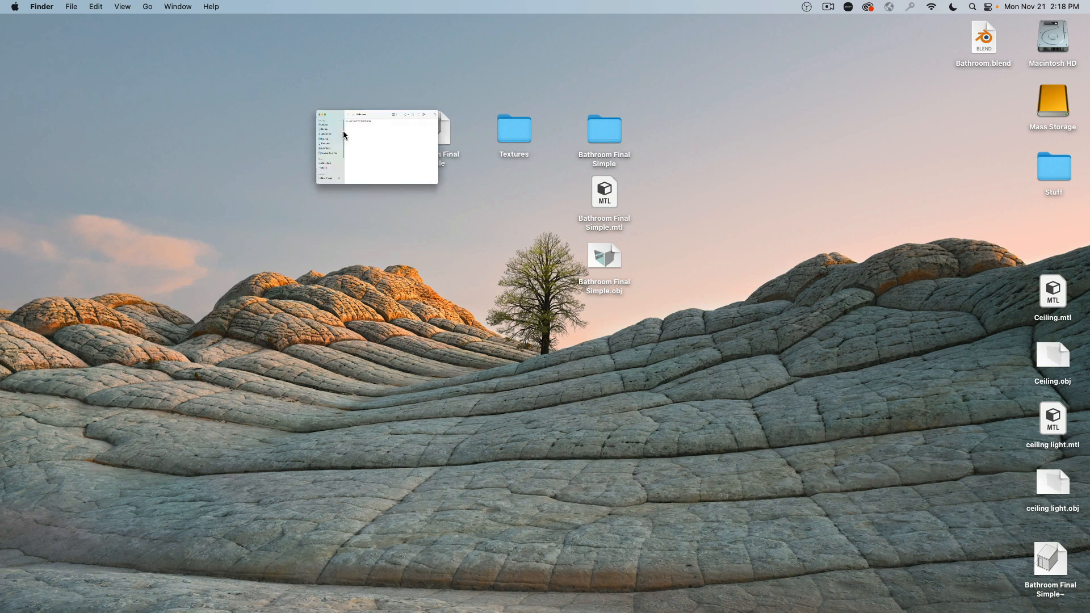
left_click_drag(533, 116, 272, 80)
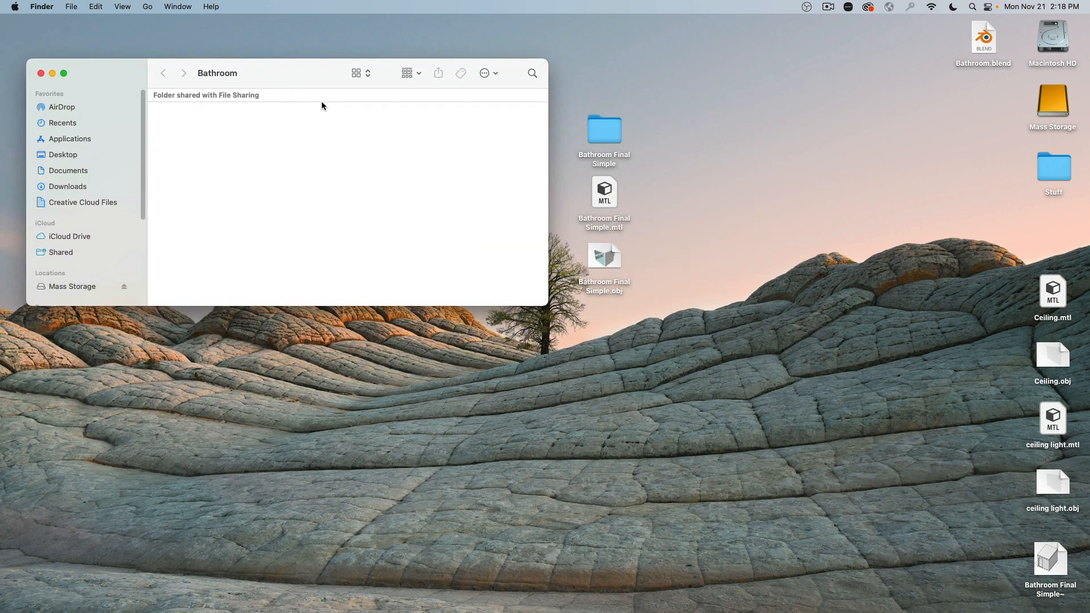
key("super+w")
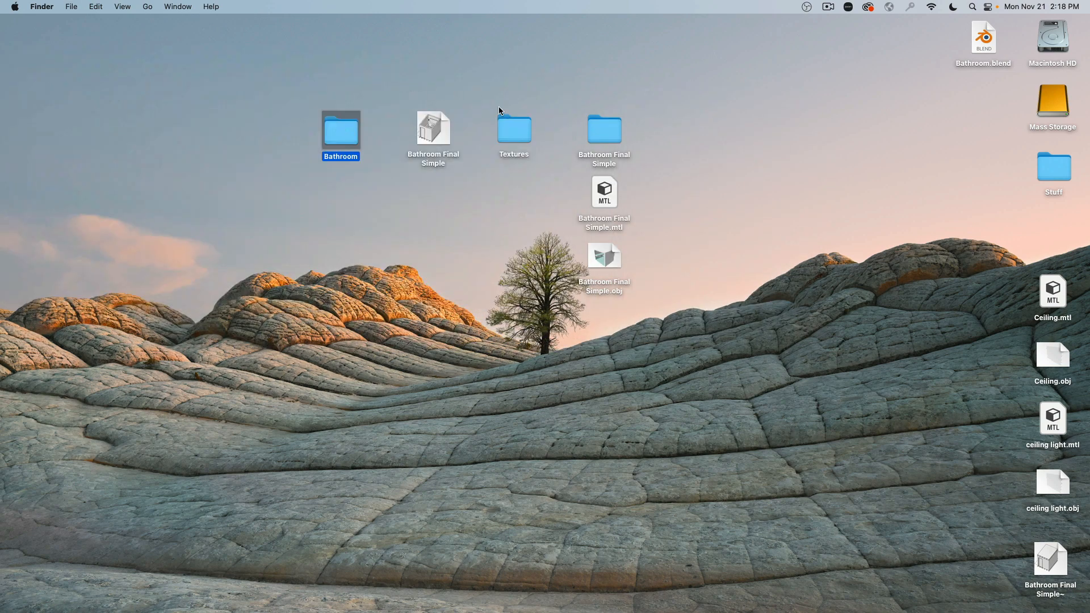
Move Bathroom.blend, the Textures folder, and all Bathroom Final Simple and ceiling files into the desktop's Bathroom folder and open it
left_click_drag(407, 73, 687, 360)
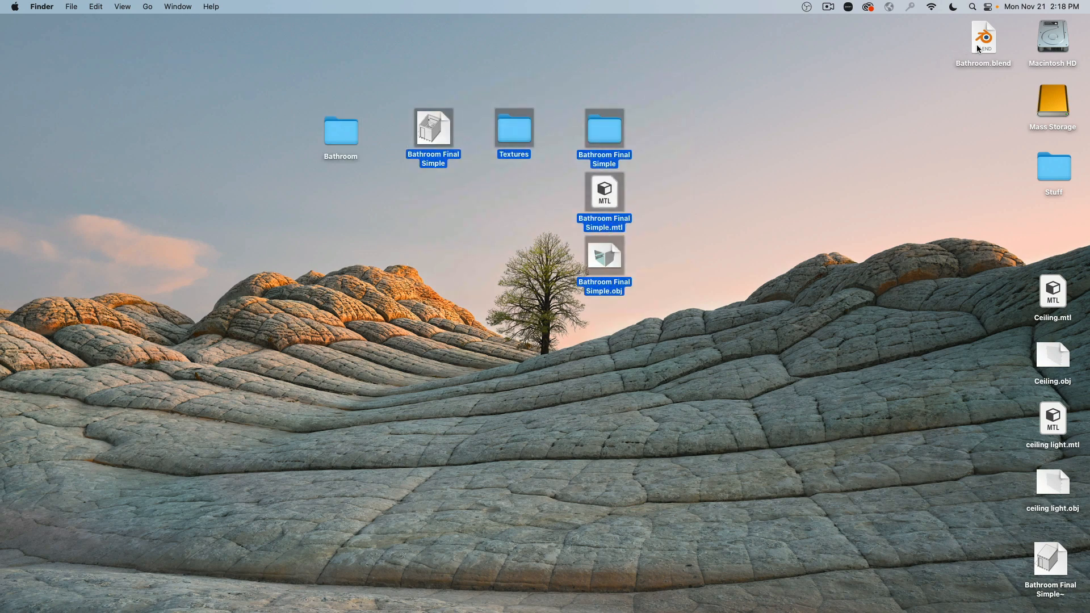
left_click_drag(980, 262, 1063, 609, "super")
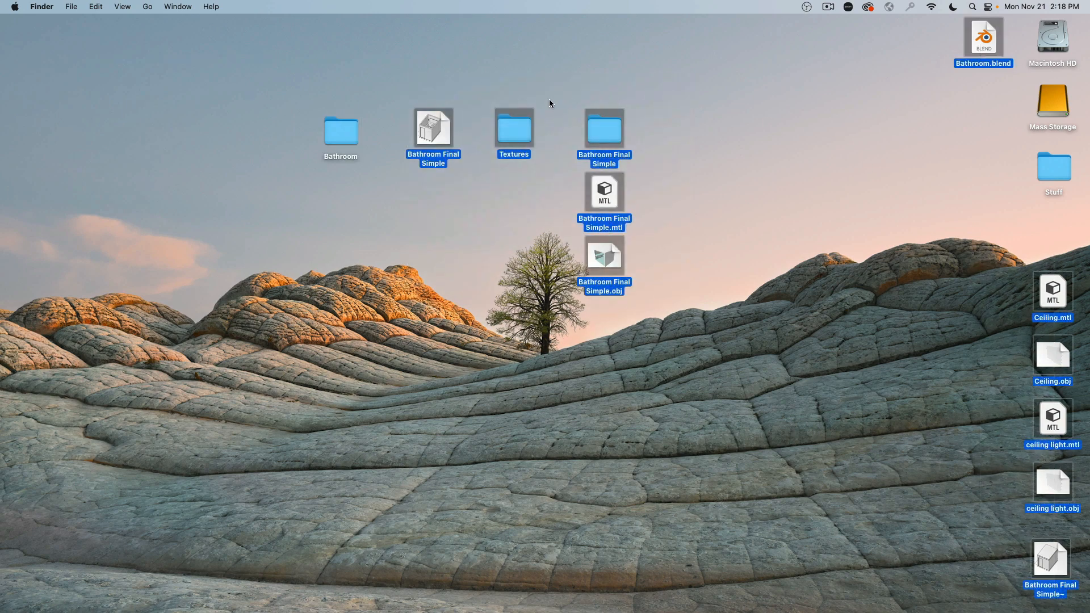
left_click_drag(432, 133, 368, 156)
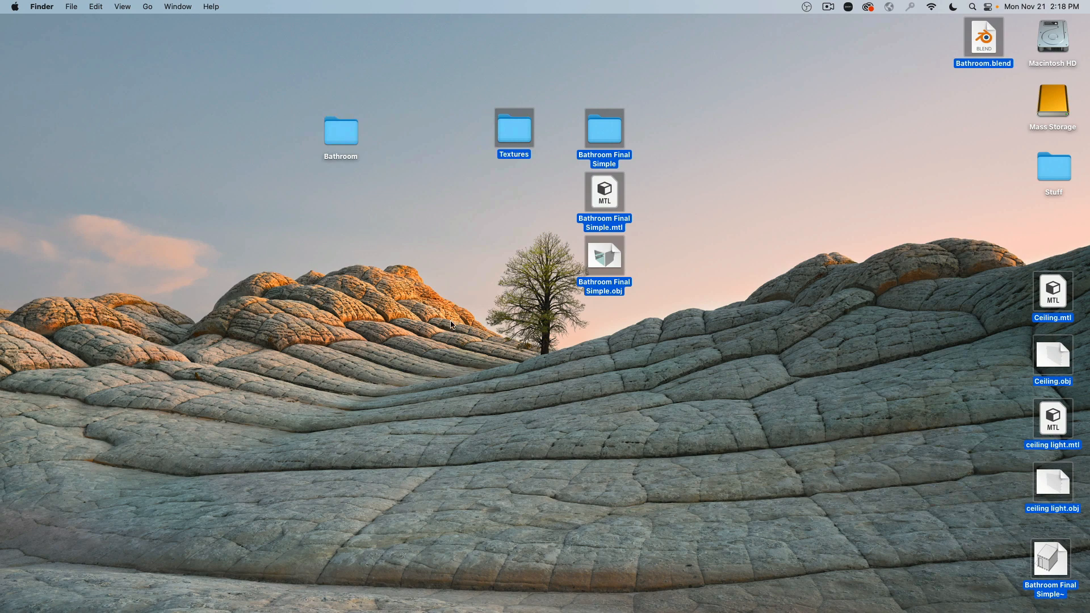
double_click(343, 134)
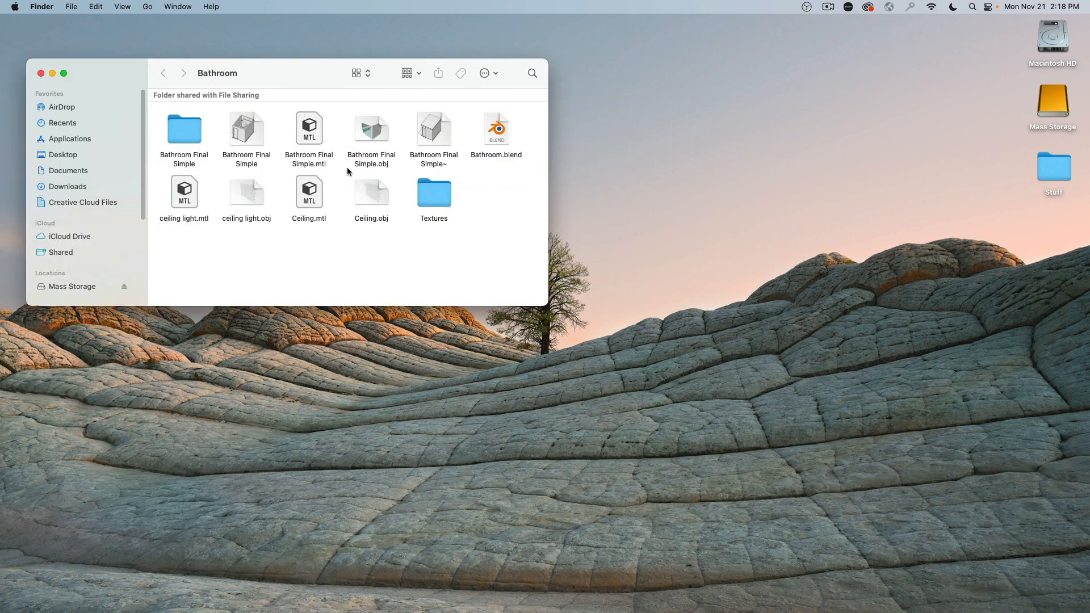
Move the Bathroom Final Simple and Bathroom Final Simple~ SketchUp files out to the desktop and place Bathroom.blend above the Textures folder
left_click(255, 127)
left_click(435, 128, "super")
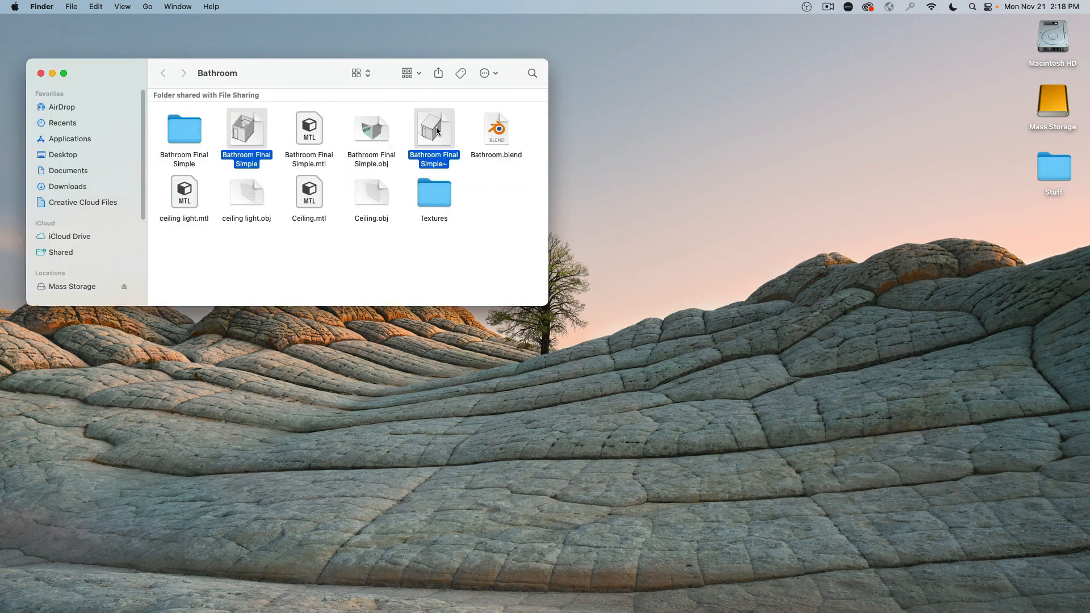
left_click_drag(436, 128, 447, 462)
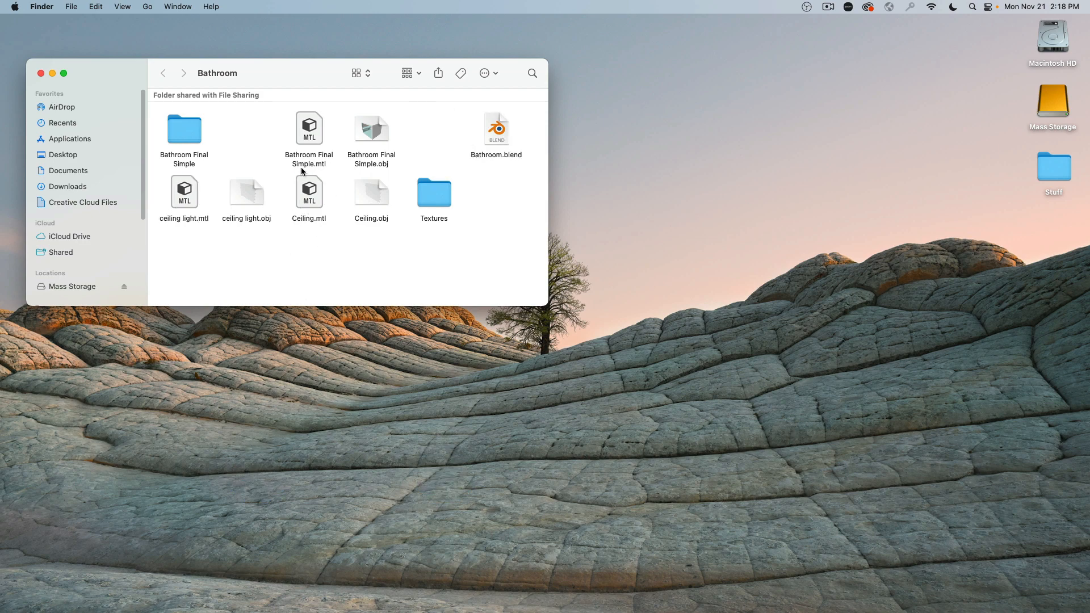
left_click_drag(509, 136, 458, 133)
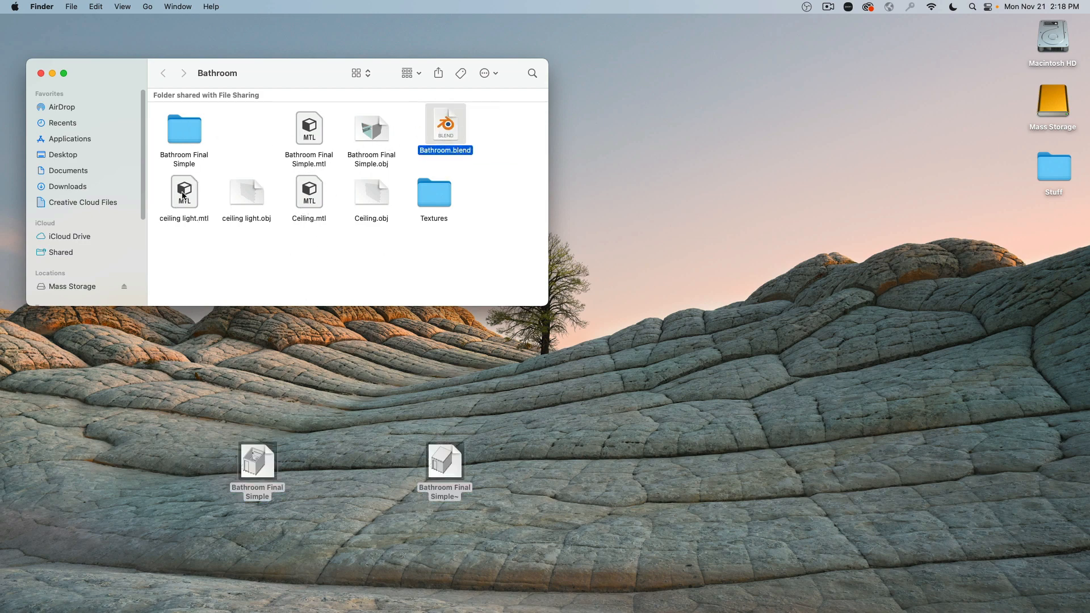
Delete the OBJ and MTL files of Bathroom Final Simple, Ceiling and ceiling light, and place the Bathroom Final Simple folder beside Textures
left_click(184, 133)
left_click(437, 197)
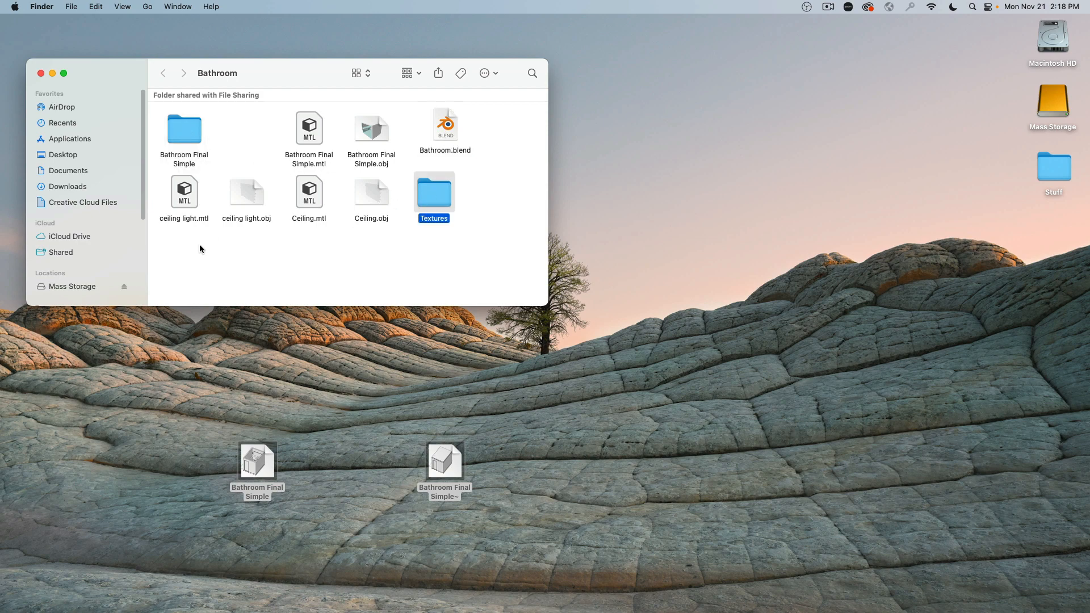
left_click_drag(183, 240, 391, 172)
left_click_drag(269, 125, 402, 139, "super")
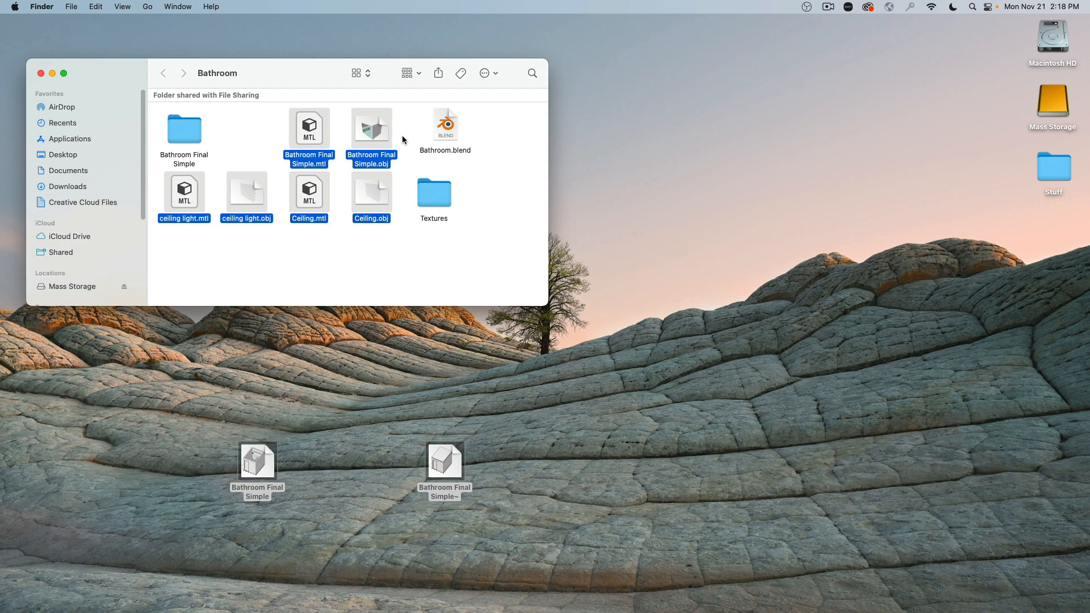
key("super+BackSpace")
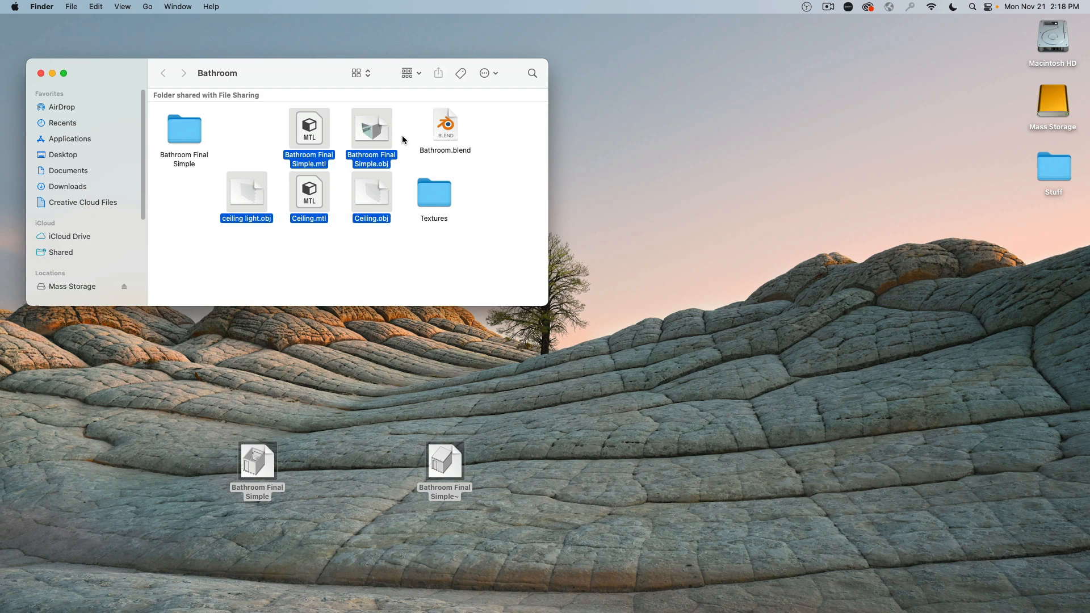
left_click_drag(193, 136, 368, 200)
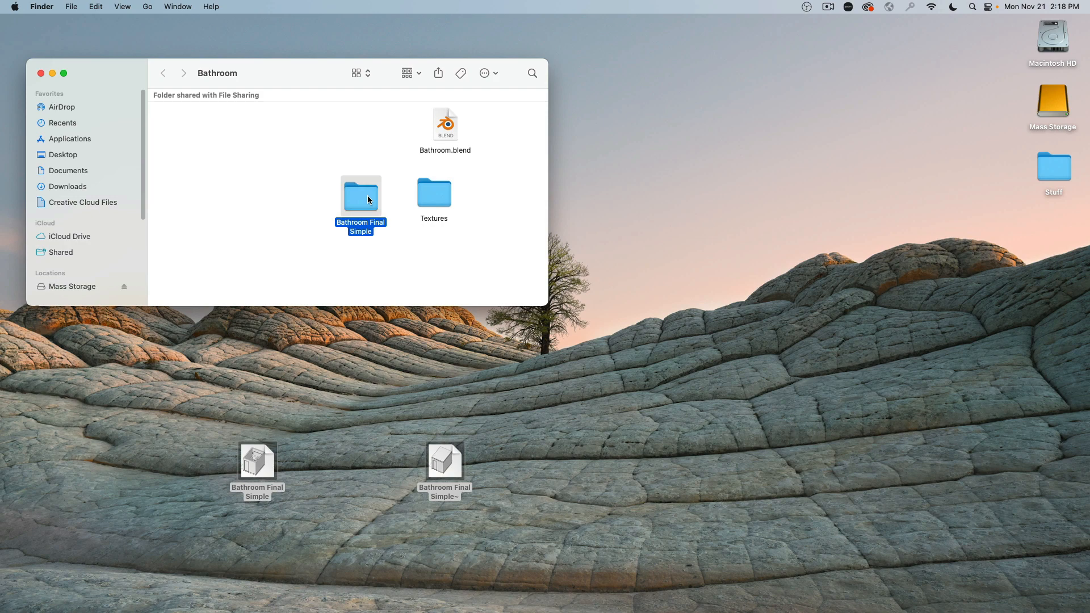
Examine the image files in the Bathroom Final Simple and Textures folders and return to the Bathroom folder
left_click(451, 123)
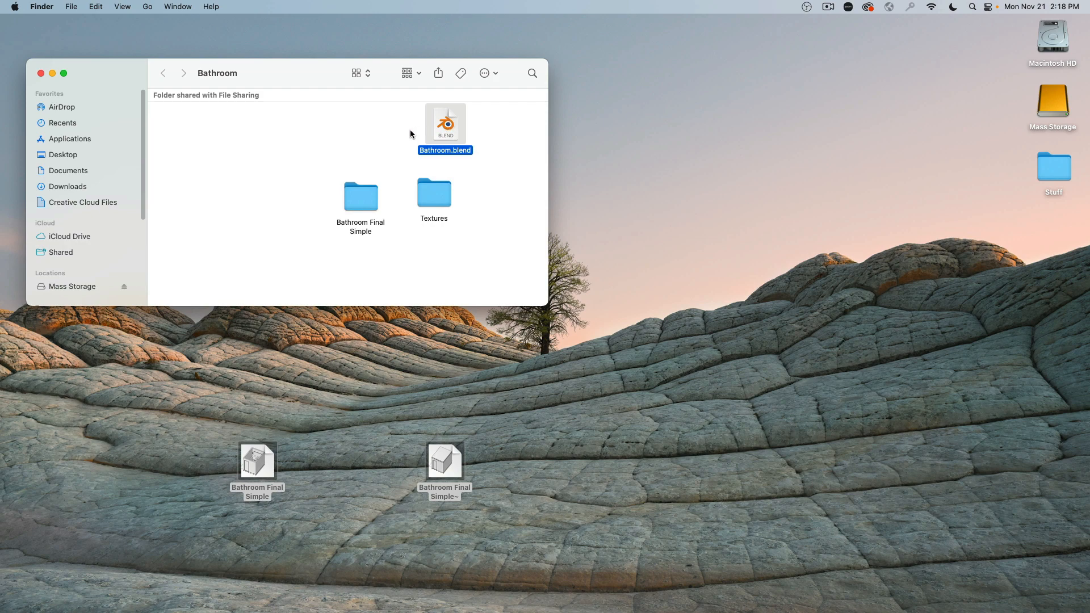
double_click(366, 198)
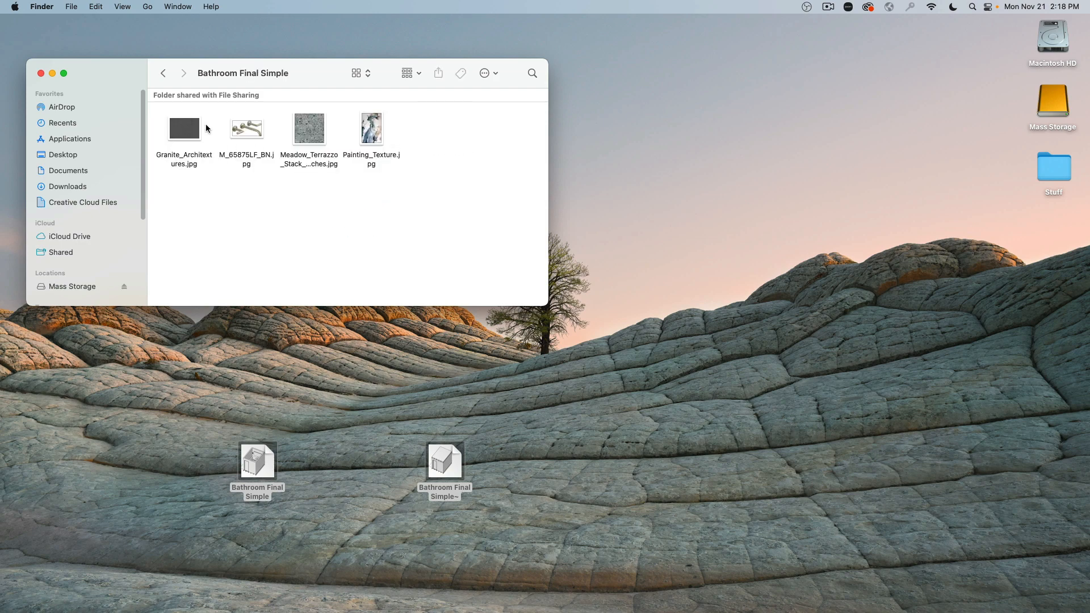
left_click(162, 74)
double_click(435, 195)
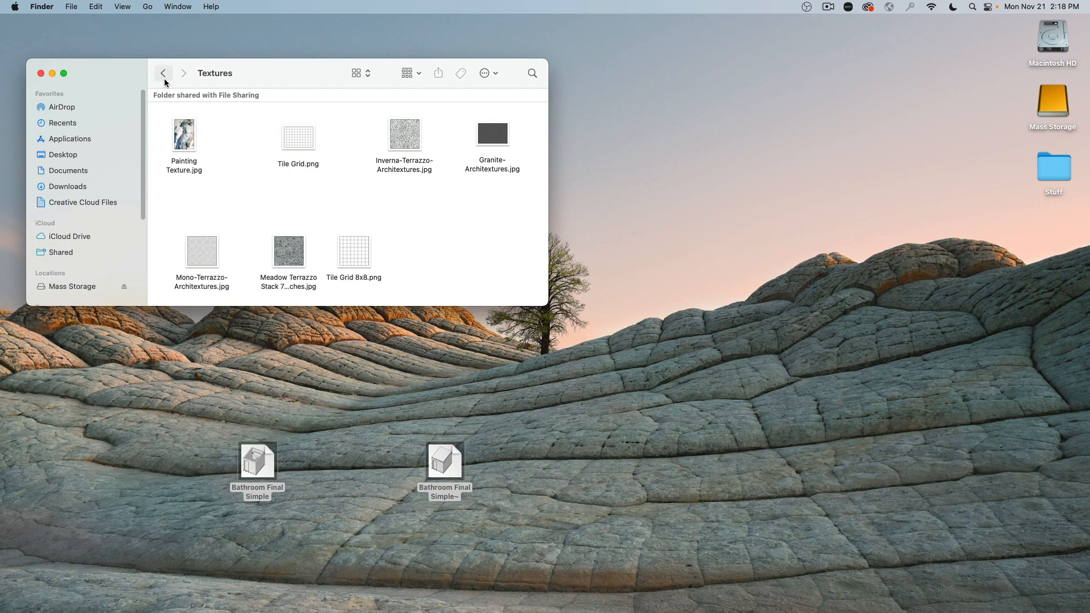
left_click_drag(167, 111, 516, 290)
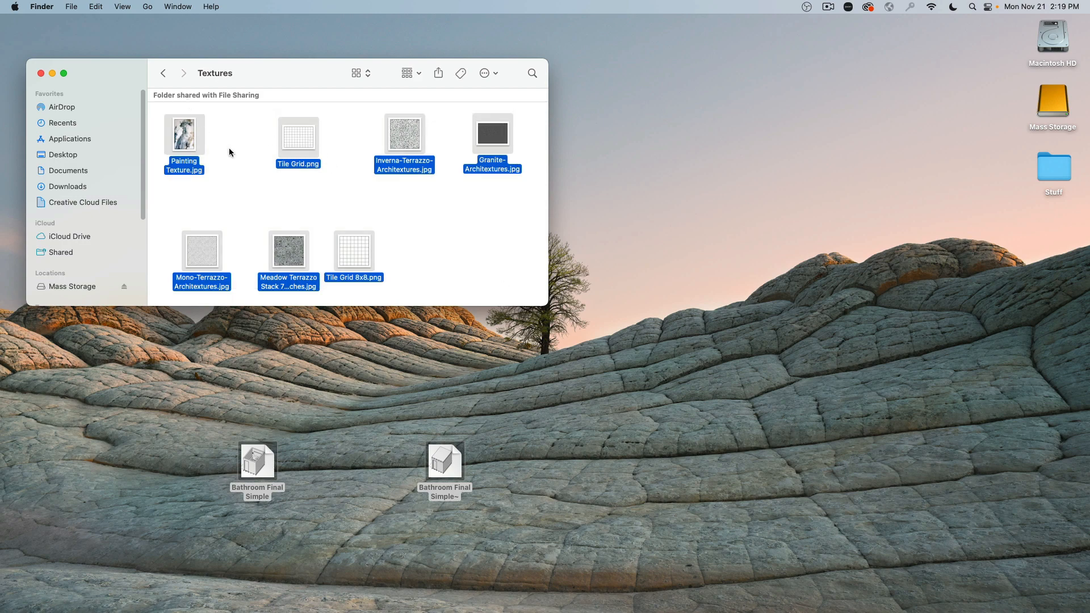
right_click(299, 136)
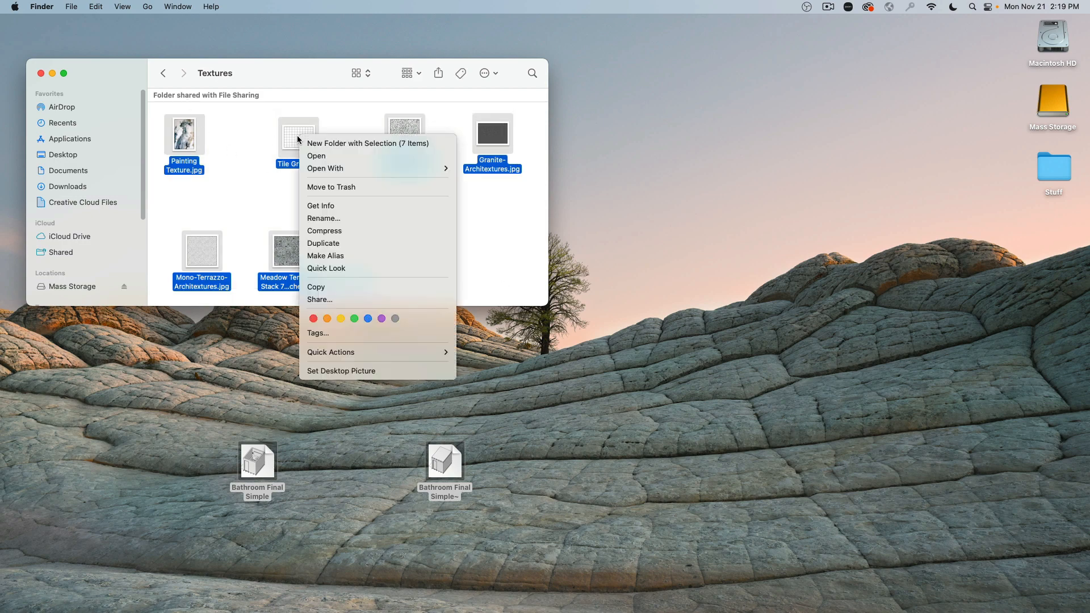
left_click(165, 80)
left_click(165, 75)
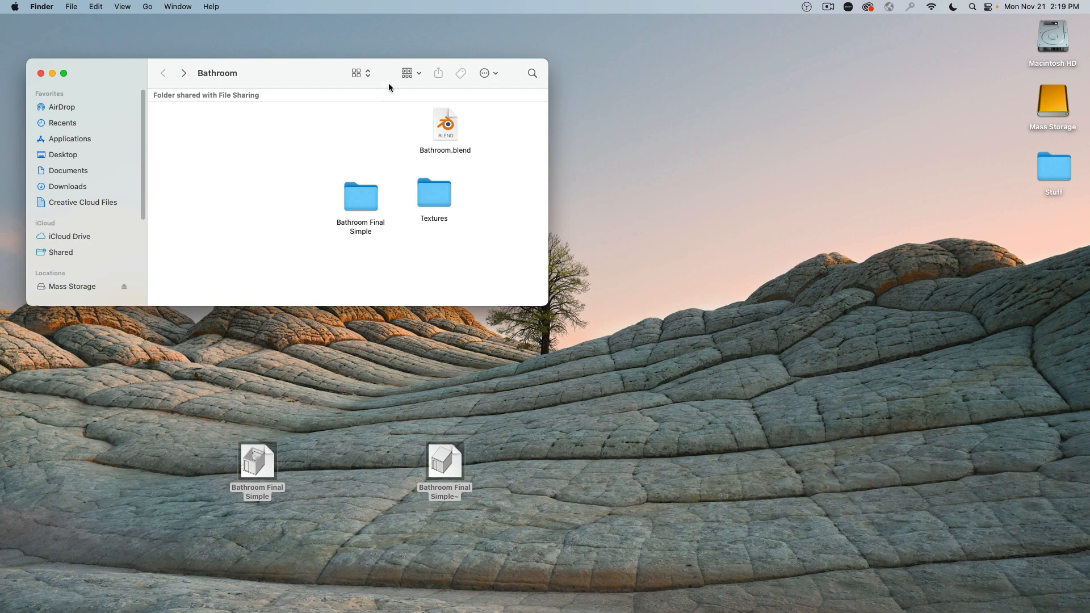
Enlarge the Bathroom folder window, show it as a list, and expand the Textures and Bathroom Final Simple folders
left_click(369, 74)
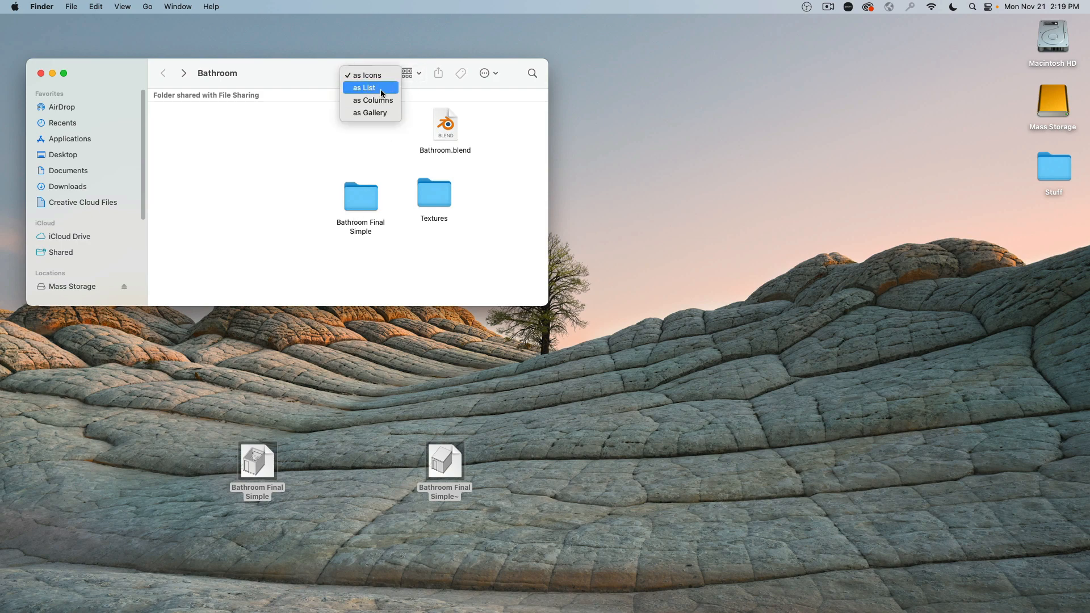
left_click(545, 304)
left_click_drag(546, 304, 760, 527)
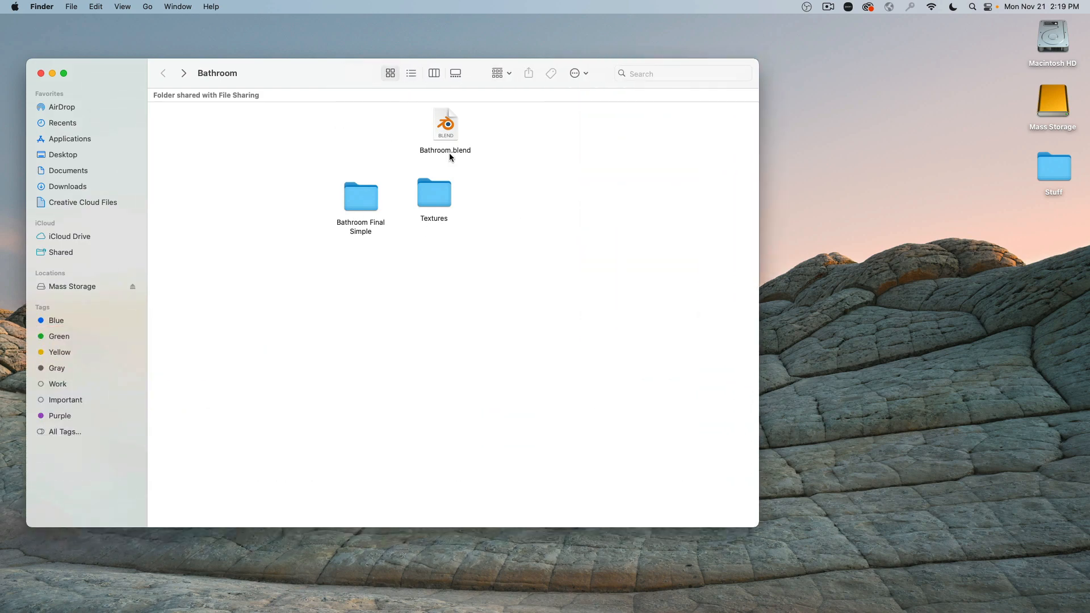
left_click(411, 74)
left_click(158, 149)
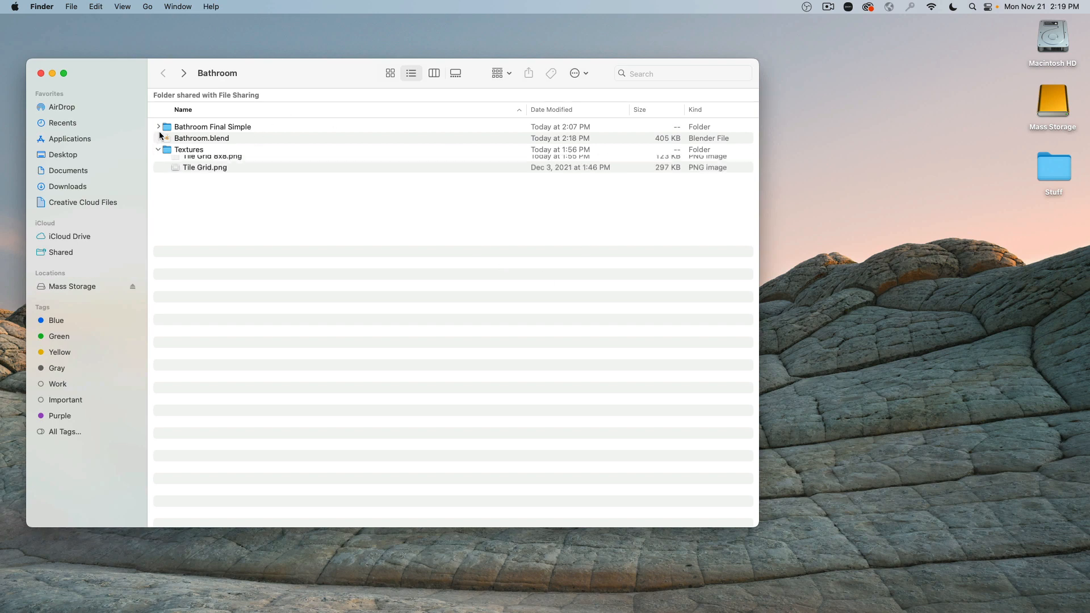
left_click(158, 127)
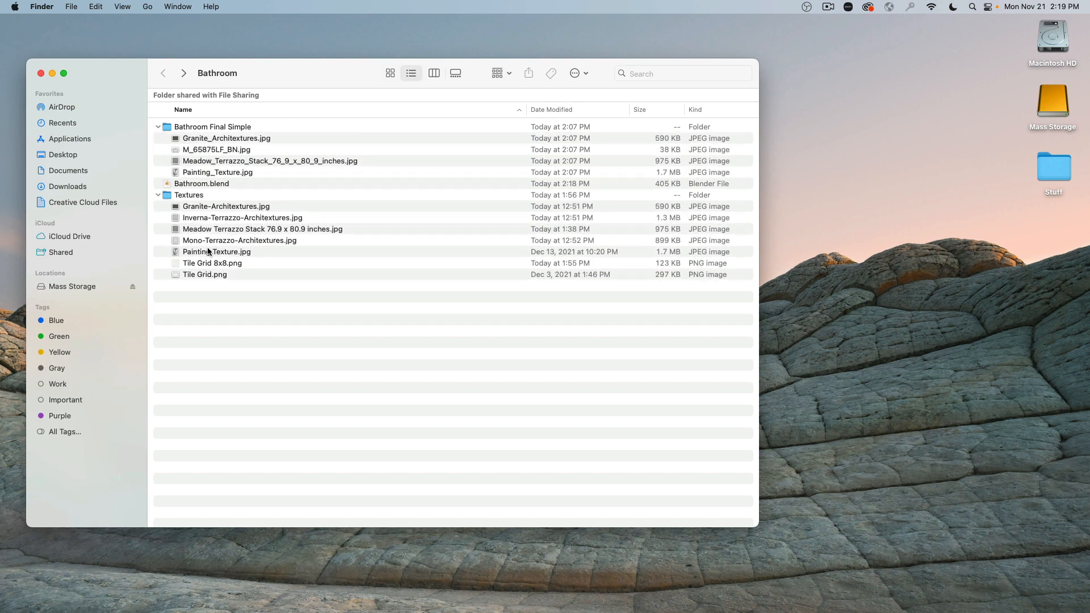
Move the four images from Bathroom Final Simple into the Textures folder and delete the emptied folder
left_click(207, 142)
left_click(228, 170, "shift")
left_click_drag(228, 170, 199, 198)
left_click(278, 305)
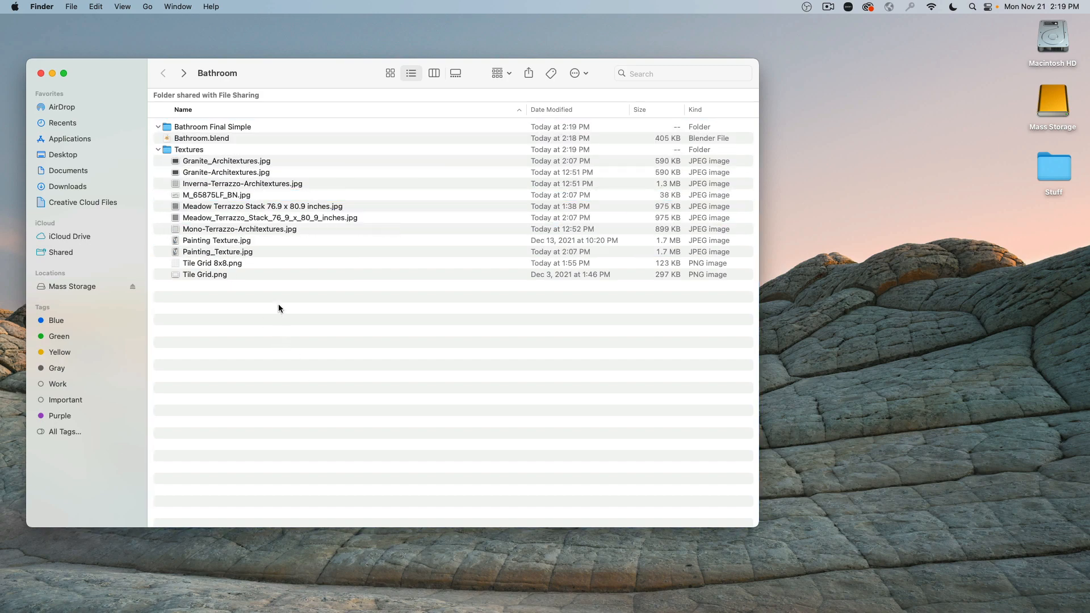
left_click(223, 129)
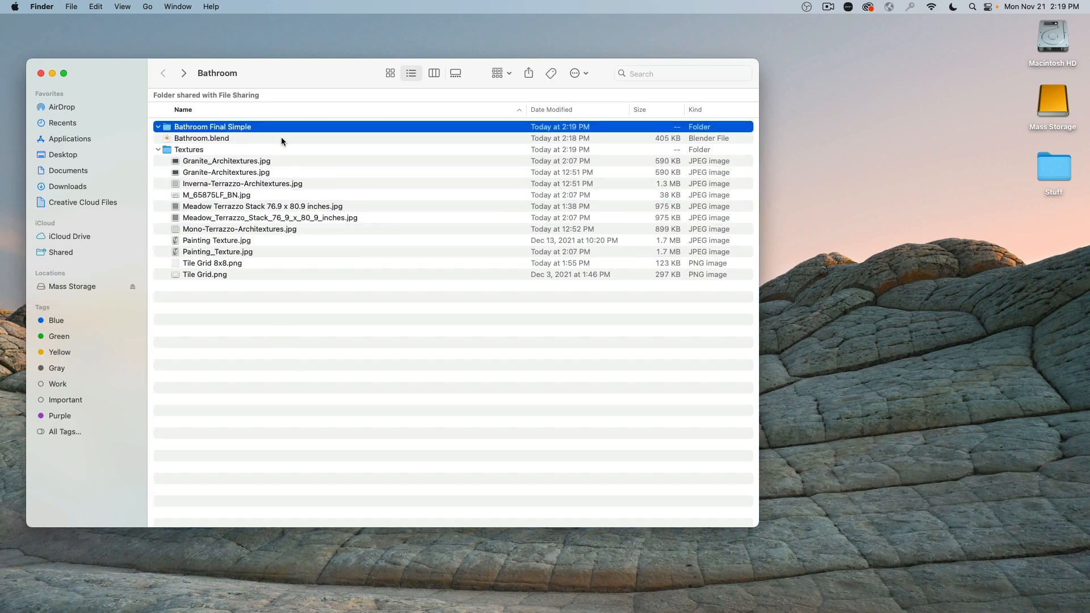
key("super+BackSpace")
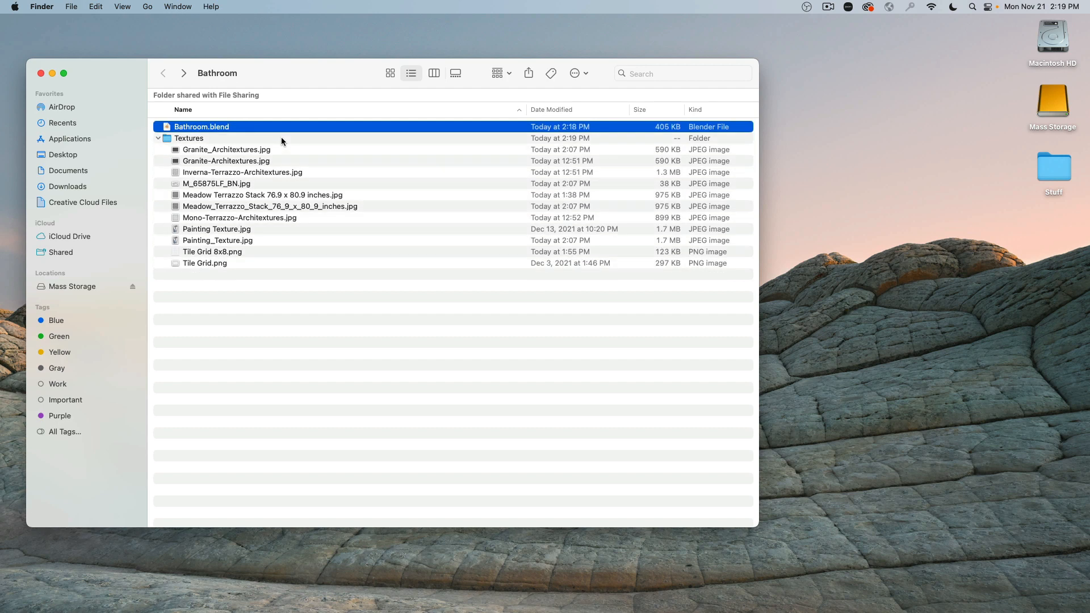
Open Bathroom.blend in Blender and inspect the magenta surfaces with missing textures inside the room
left_click(201, 139)
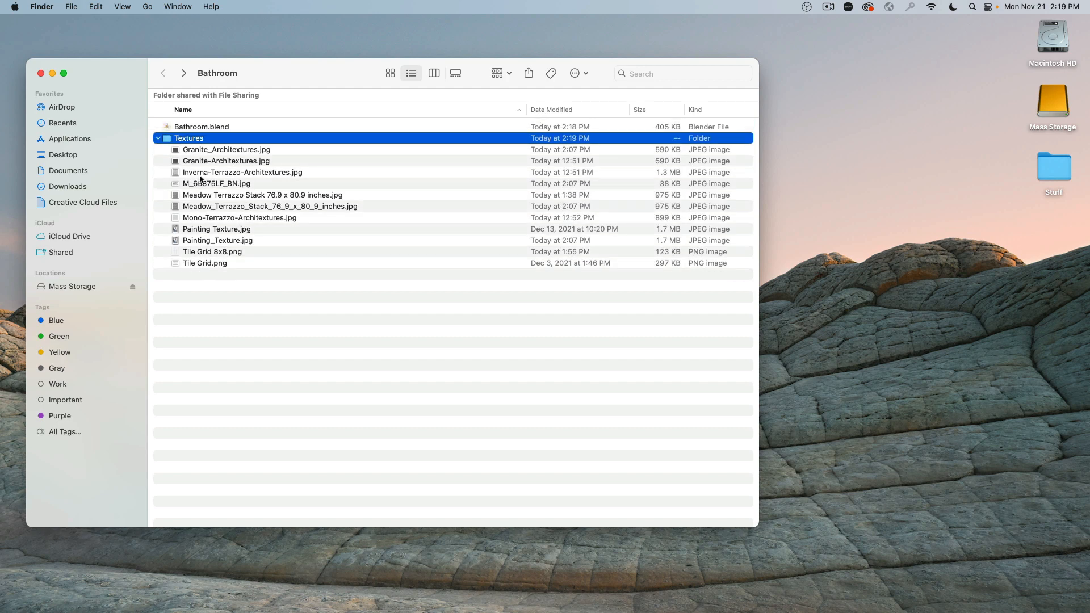
left_click(206, 126)
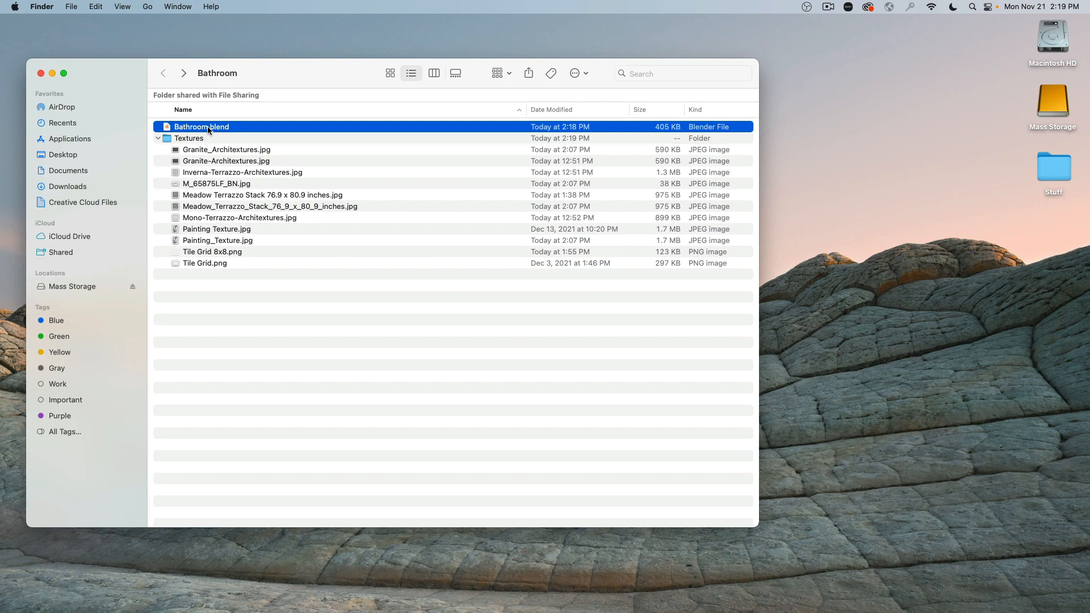
double_click(168, 127)
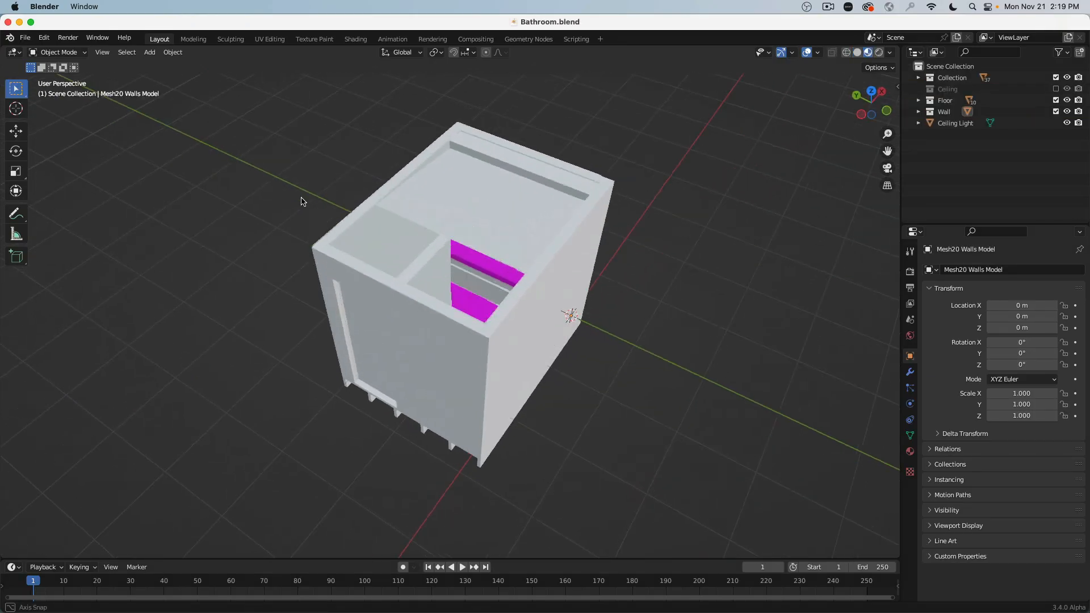
middle_click_drag(302, 201, 313, 177)
scroll(535, 239, "up", 6)
scroll(555, 193, "down", 4)
middle_click_drag(554, 193, 546, 205)
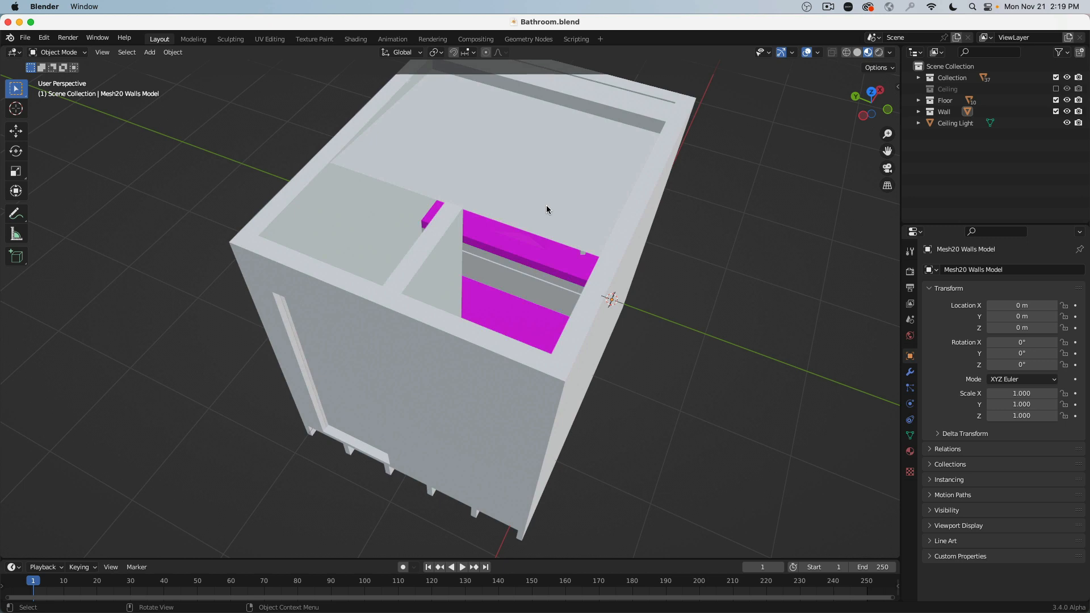
left_click(536, 255)
left_click(146, 167)
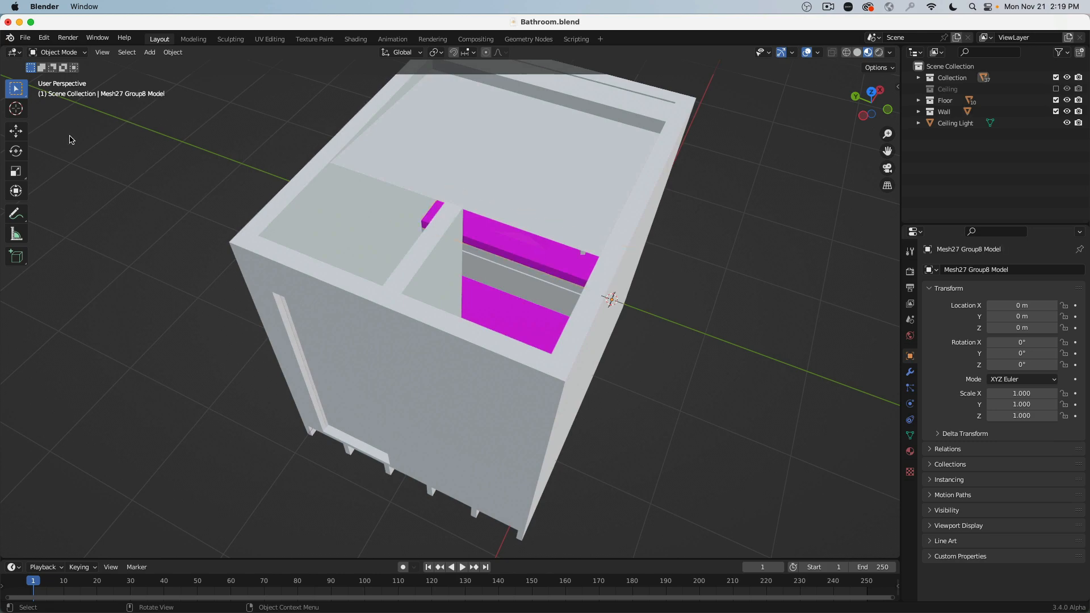
Narrow the Blender window to reveal the folder and find the missing texture files in Bathroom/Textures
left_click_drag(40, 111, 318, 114)
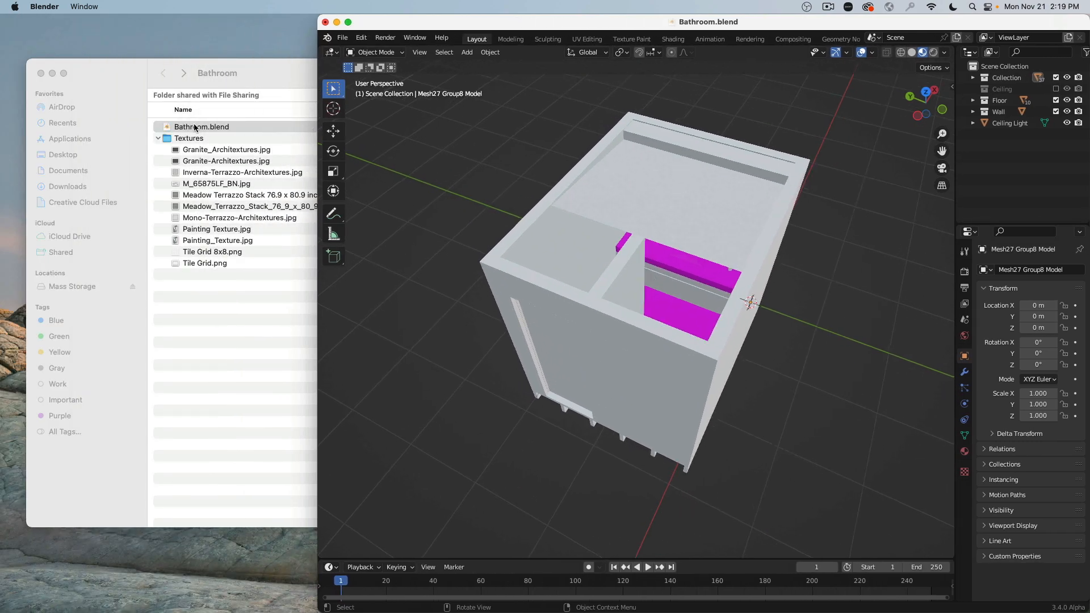
left_click(342, 37)
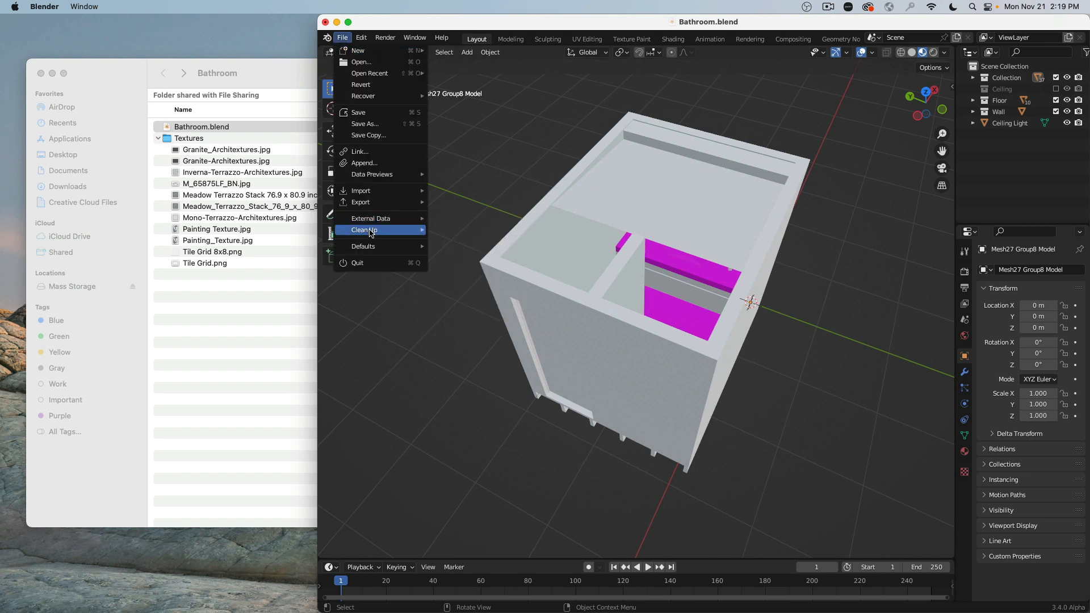
mouse_move(370, 233)
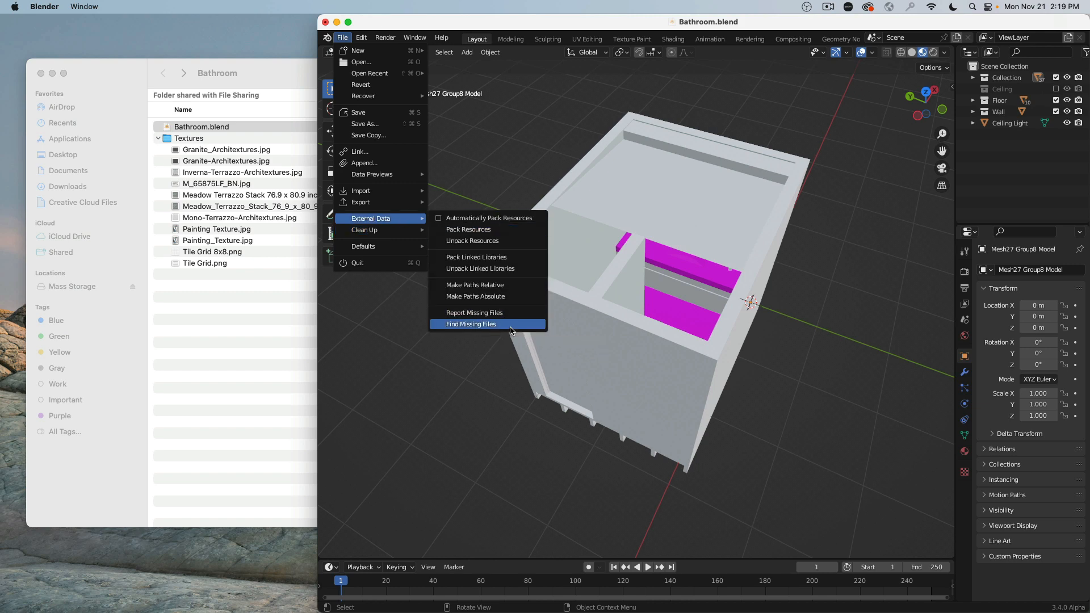
left_click(511, 327)
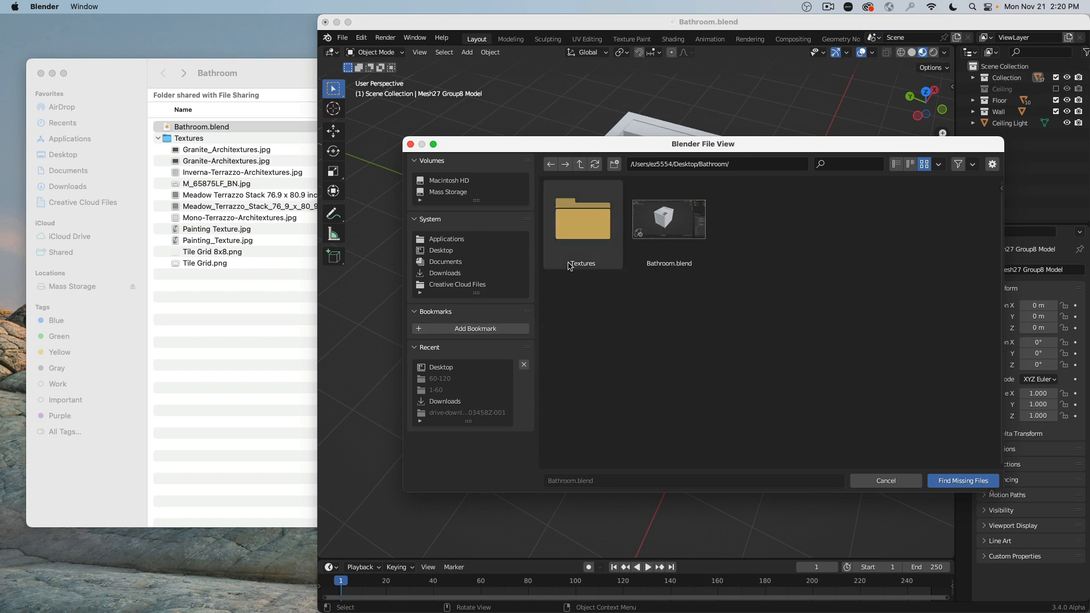
left_click(581, 233)
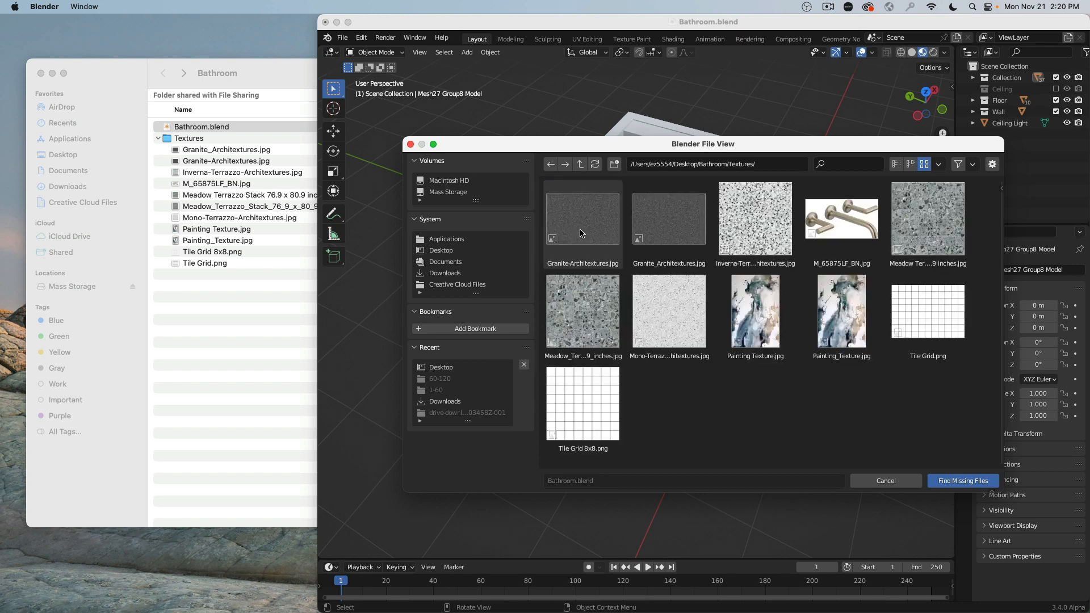
left_click(973, 481)
middle_click_drag(614, 299, 608, 276)
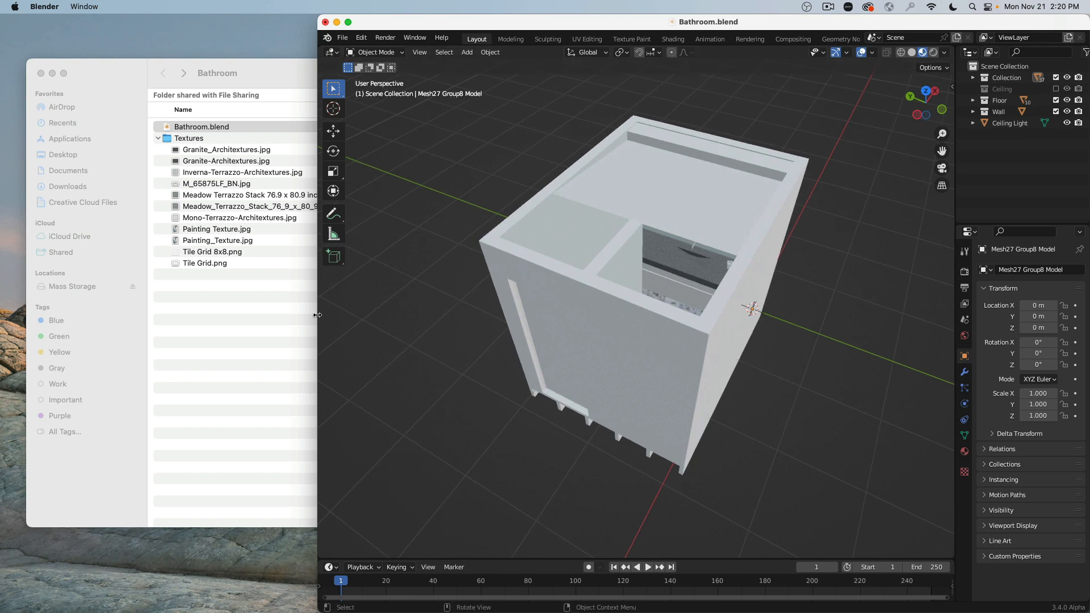
Widen the Blender window to the full screen, save Bathroom.blend, and close it
left_click_drag(286, 312, 0, 301)
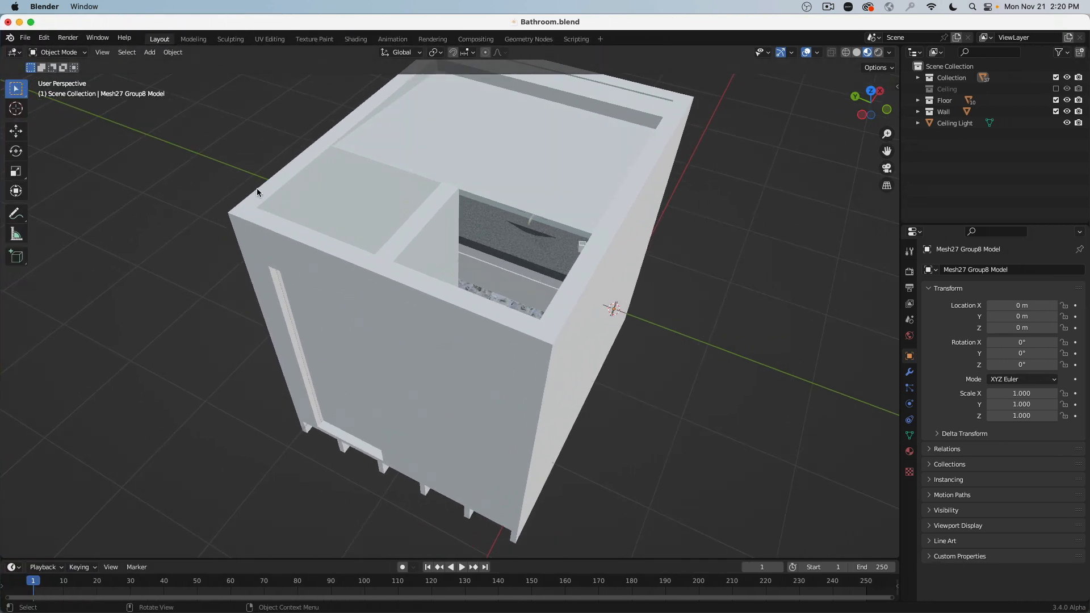
key("super+s")
left_click(8, 22)
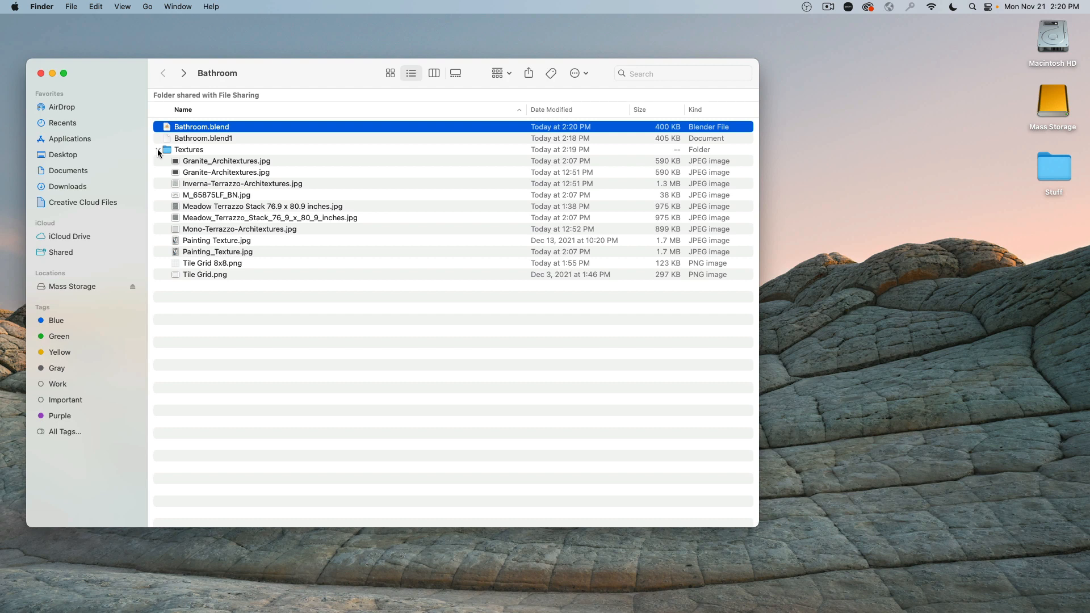
Close the folder window, rename the desktop's Bathroom folder as Bathroom Rendering, and open it
left_click_drag(168, 127, 209, 129)
left_click(41, 74)
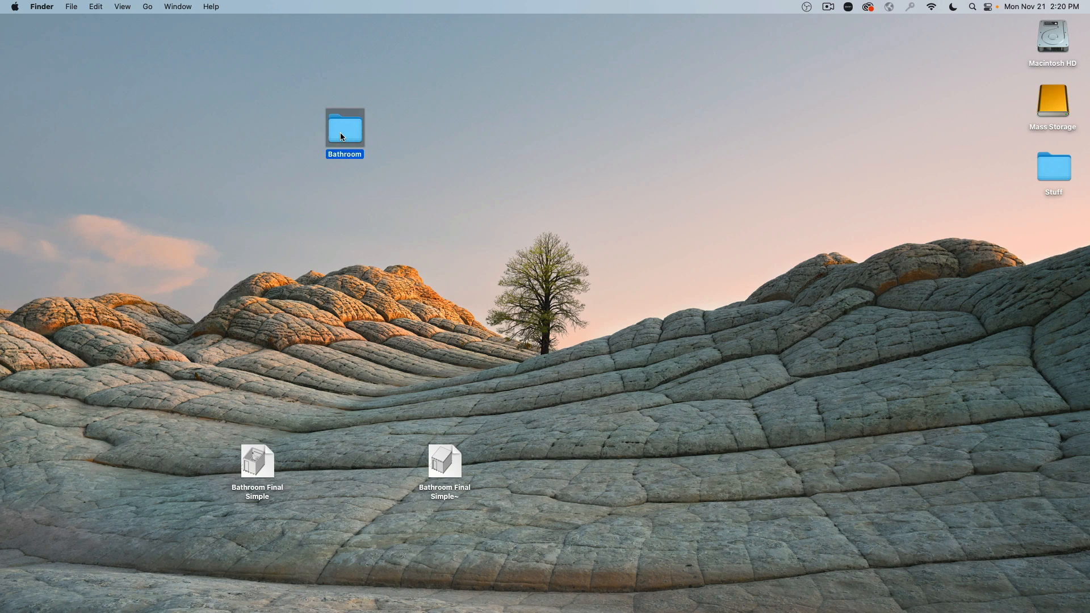
key("Return")
type("Rendering")
key("Return")
key("super+Down")
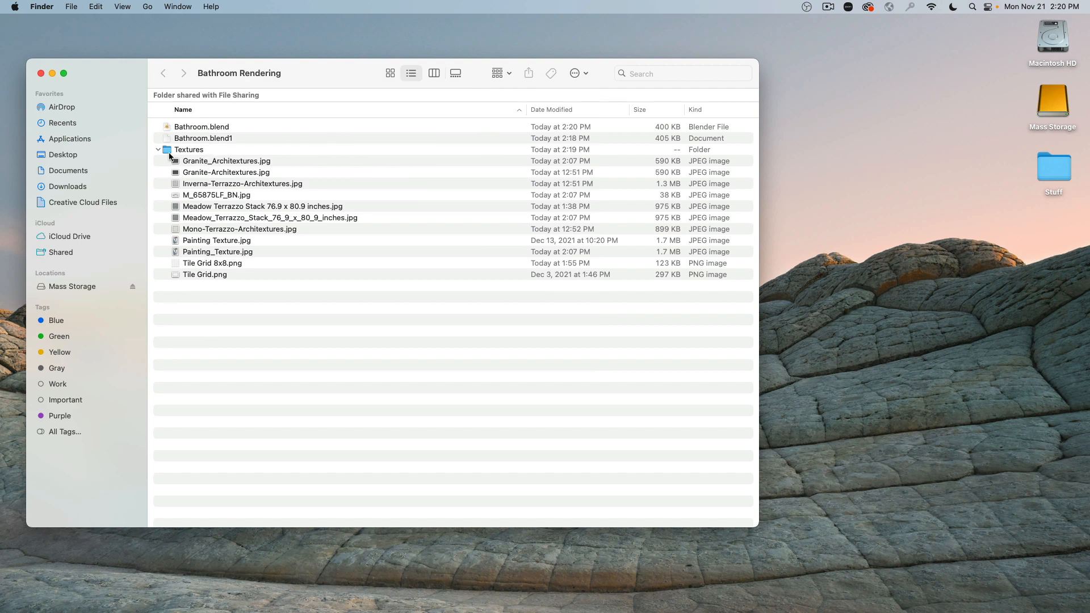
Open Bathroom.blend from the Bathroom Rendering folder in Blender and look around the room model
double_click(170, 128)
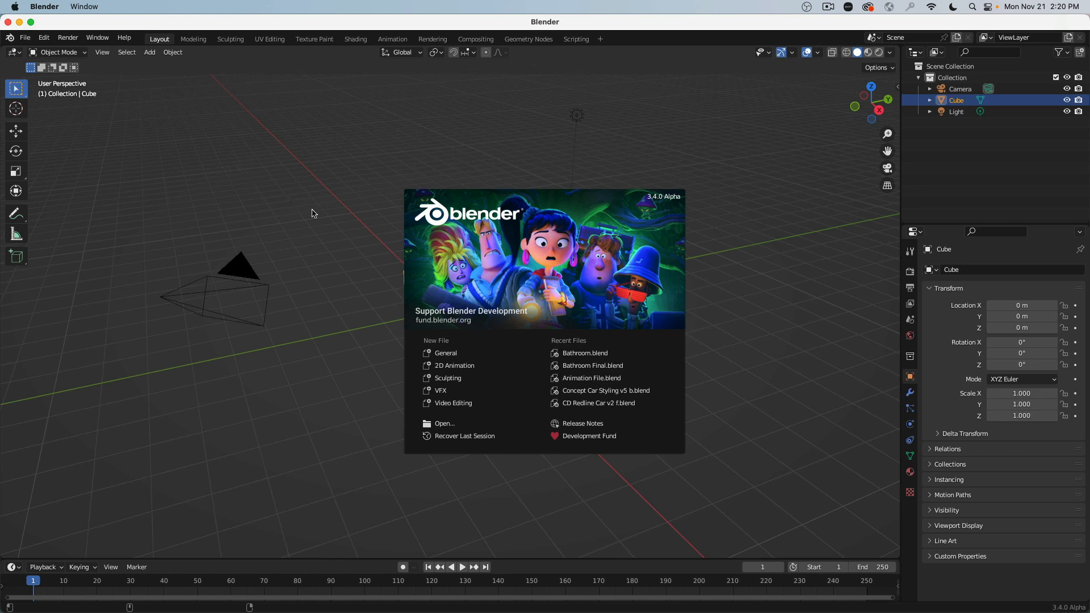
middle_click_drag(357, 222, 316, 238)
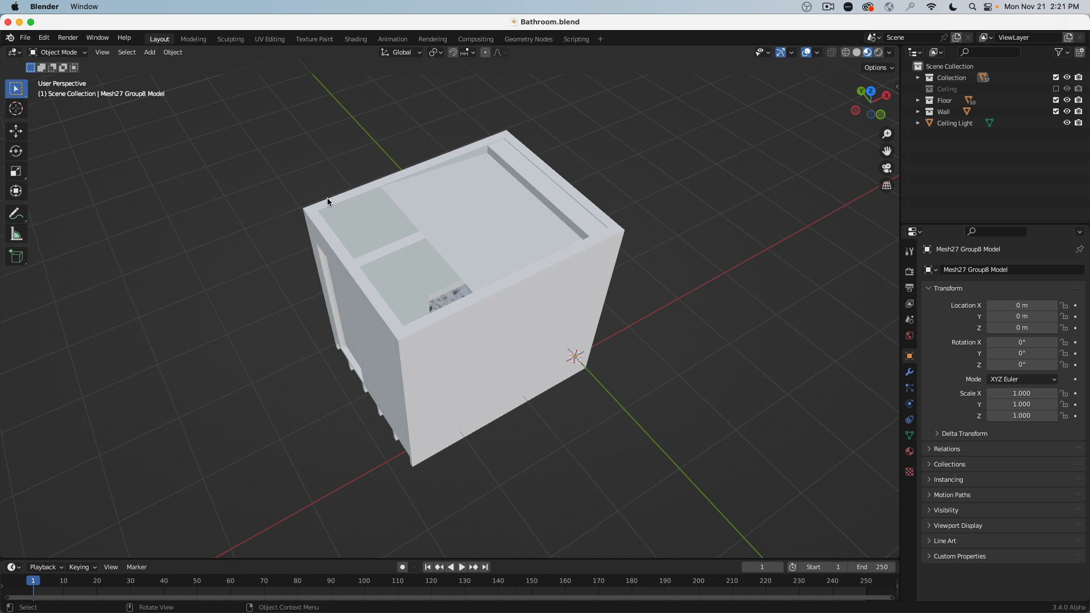
middle_click_drag(305, 183, 350, 156)
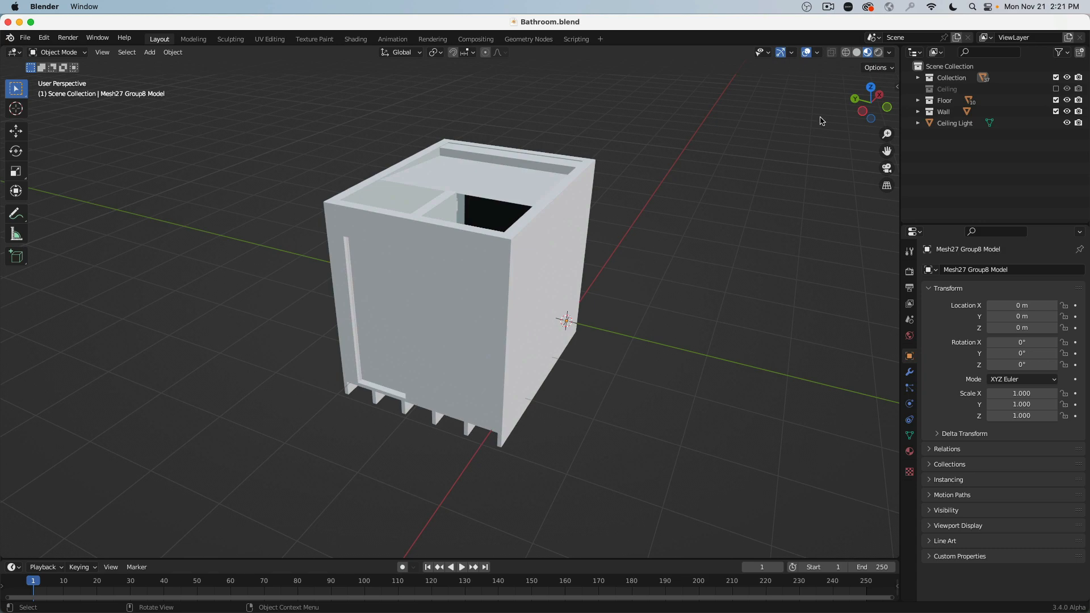
Add a camera to the bathroom scene
left_click(149, 52)
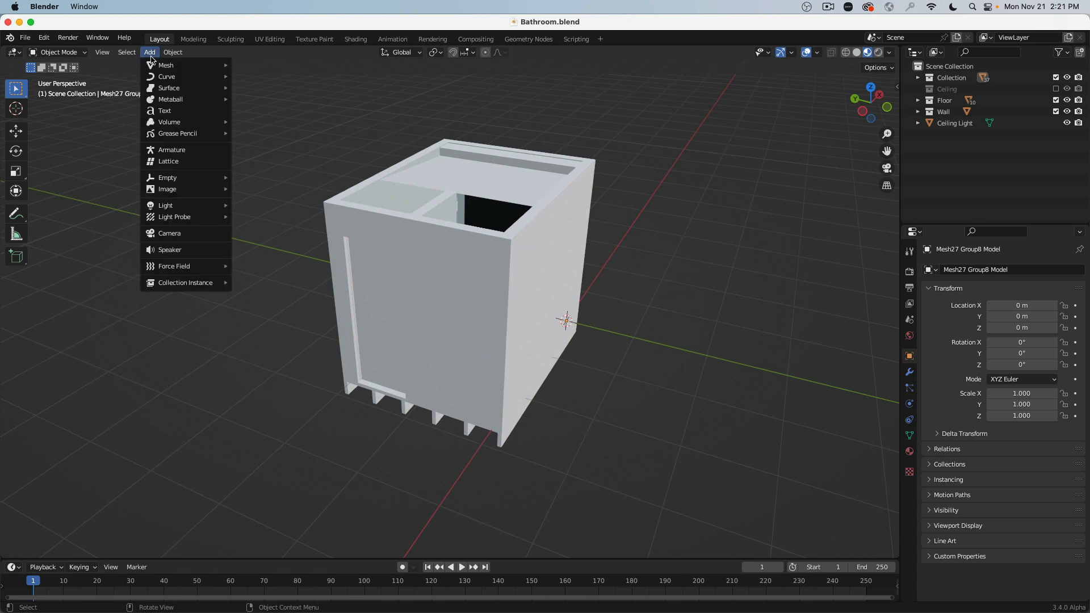
left_click(187, 238)
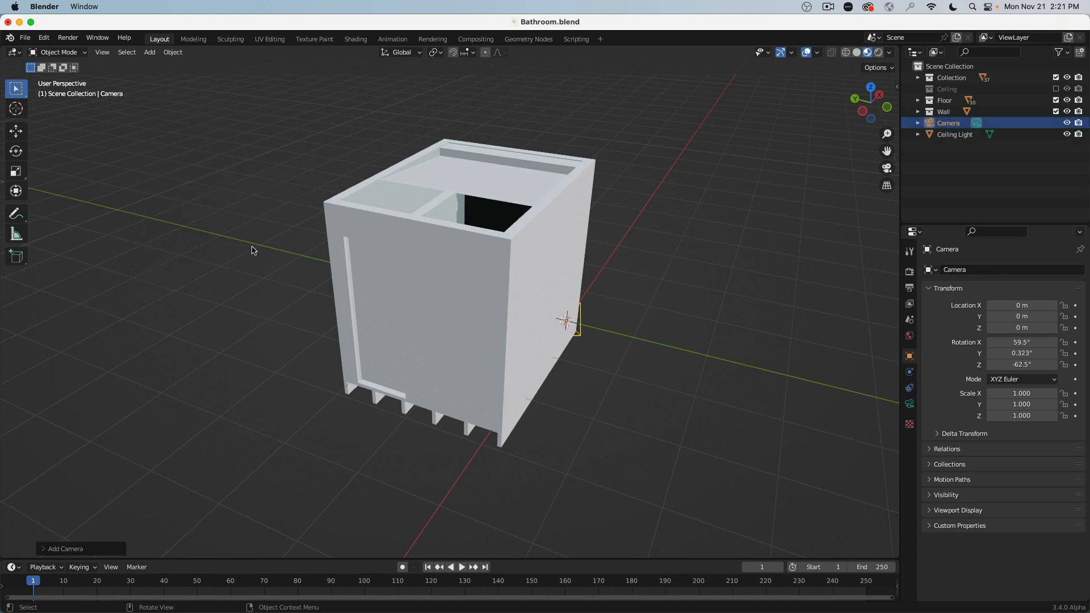
middle_click_drag(253, 246, 619, 423)
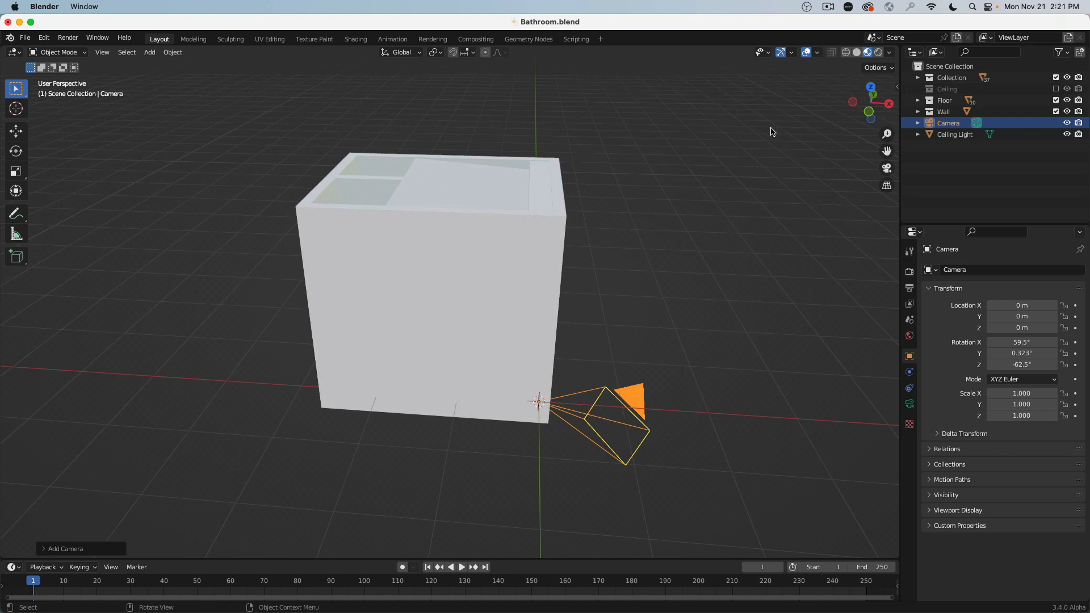
Show the camera's transform values and move it to about X -5.05 m and Z 1.25 m, outside the room
key("n")
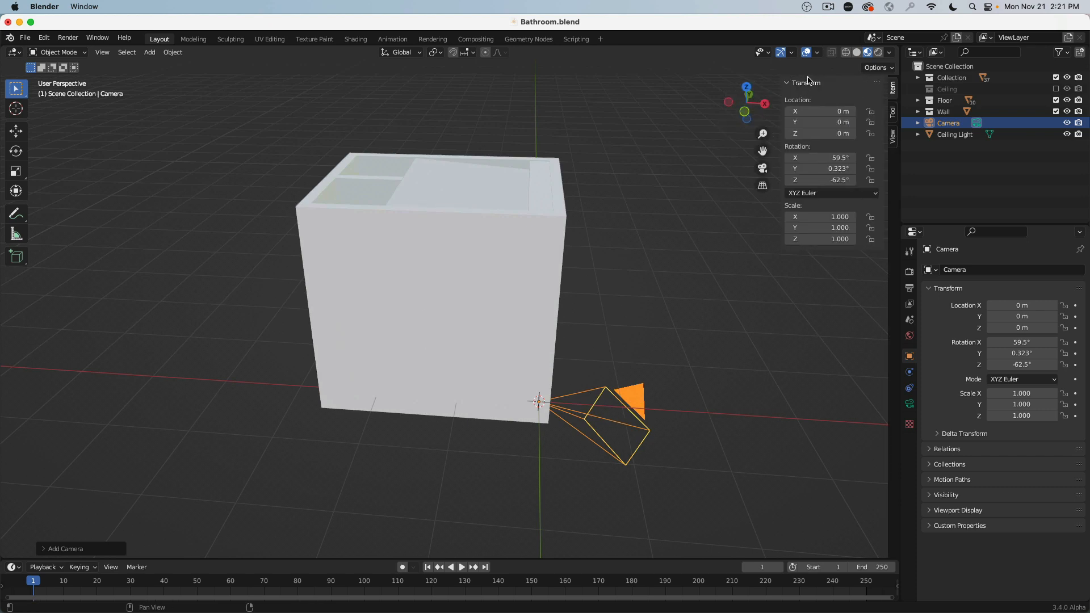
left_click(16, 133)
left_click_drag(583, 406, 164, 404)
middle_click_drag(198, 366, 256, 340)
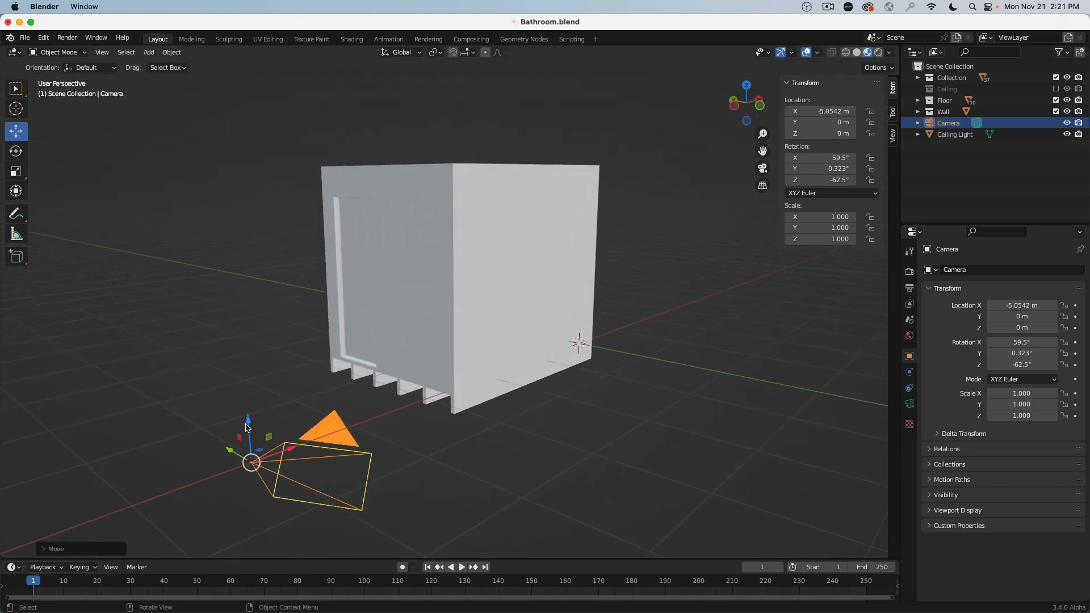
left_click_drag(247, 428, 243, 281)
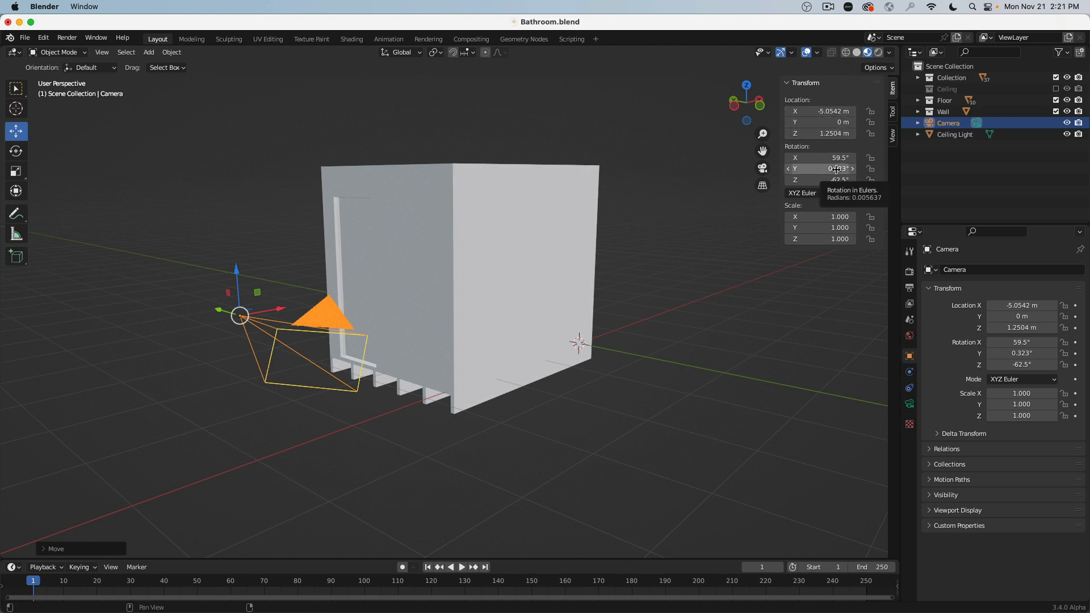
Change the scene's unit system to Imperial with separate units enabled
left_click(910, 289)
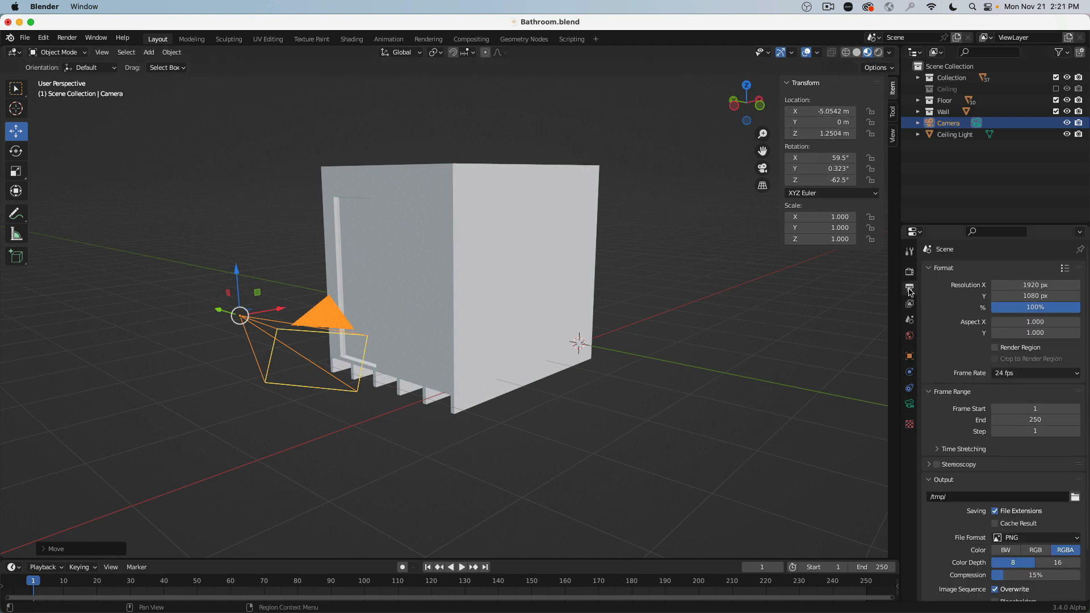
left_click(910, 320)
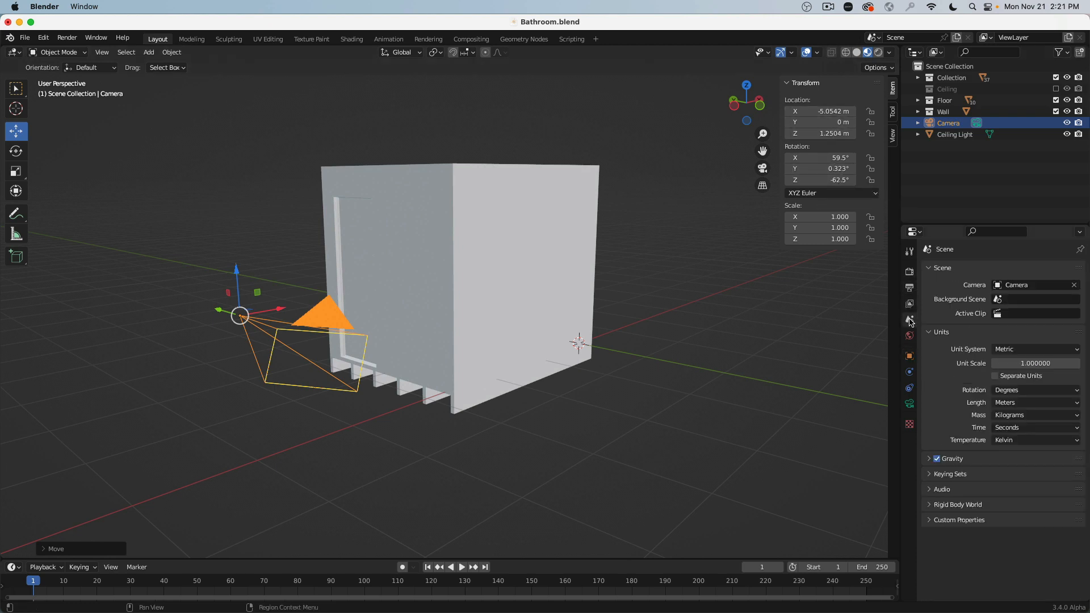
left_click(1020, 349)
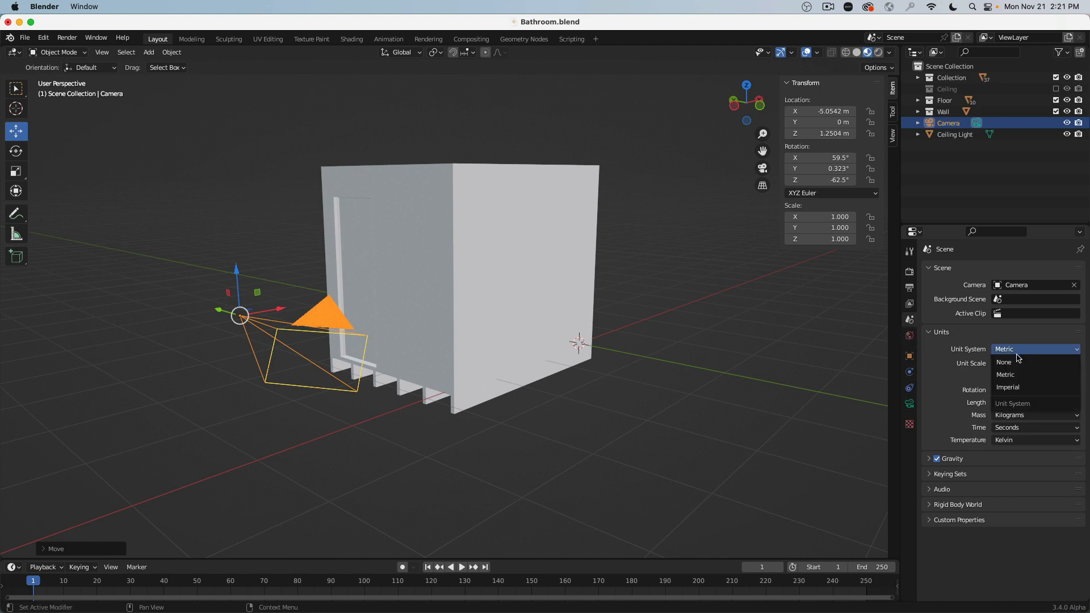
left_click(1032, 388)
left_click(995, 377)
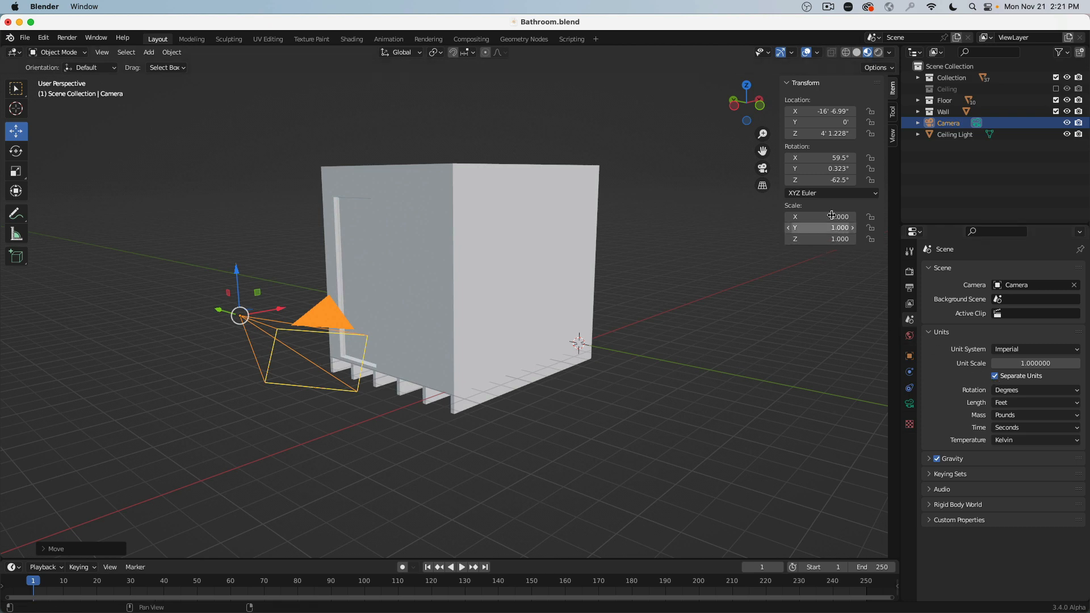
Set the camera's Z location to 6 feet and reset its rotation to 0° on all three axes
left_click(812, 134)
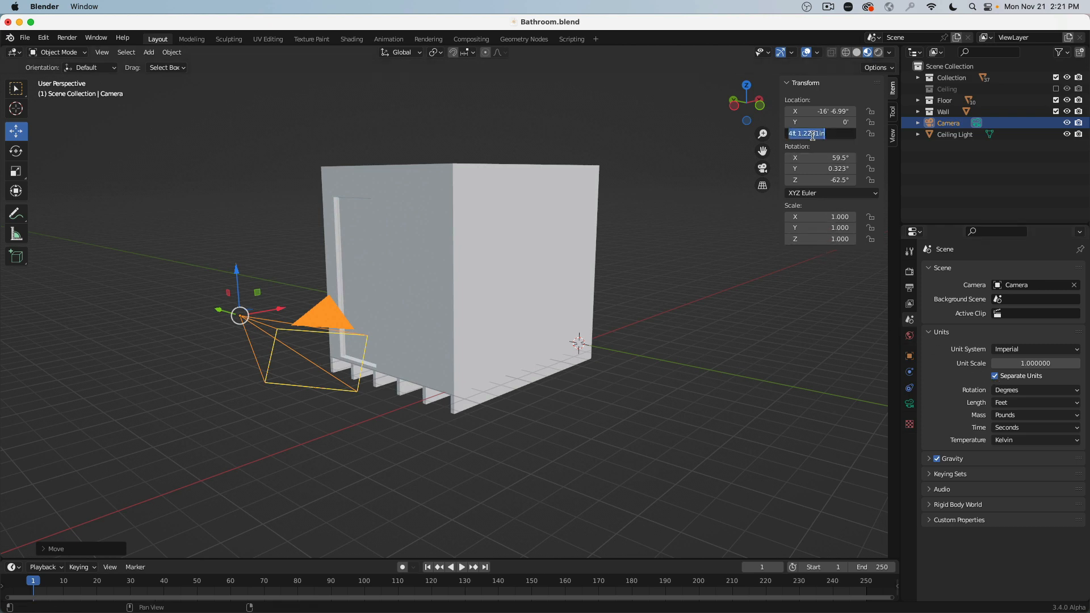
type("6")
key("Return")
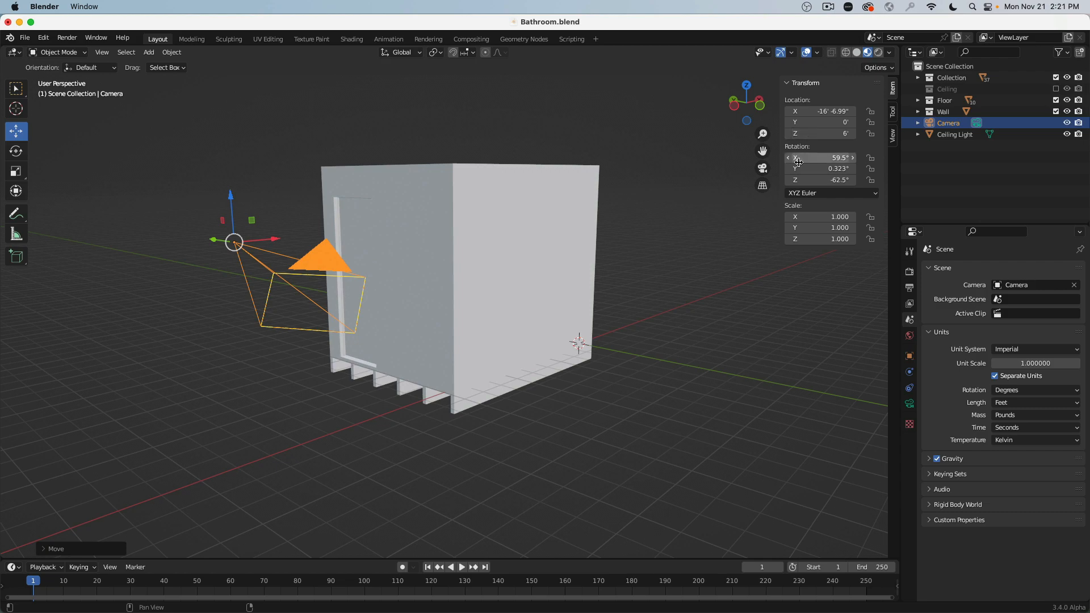
left_click_drag(802, 161, 804, 180)
key("alt+r")
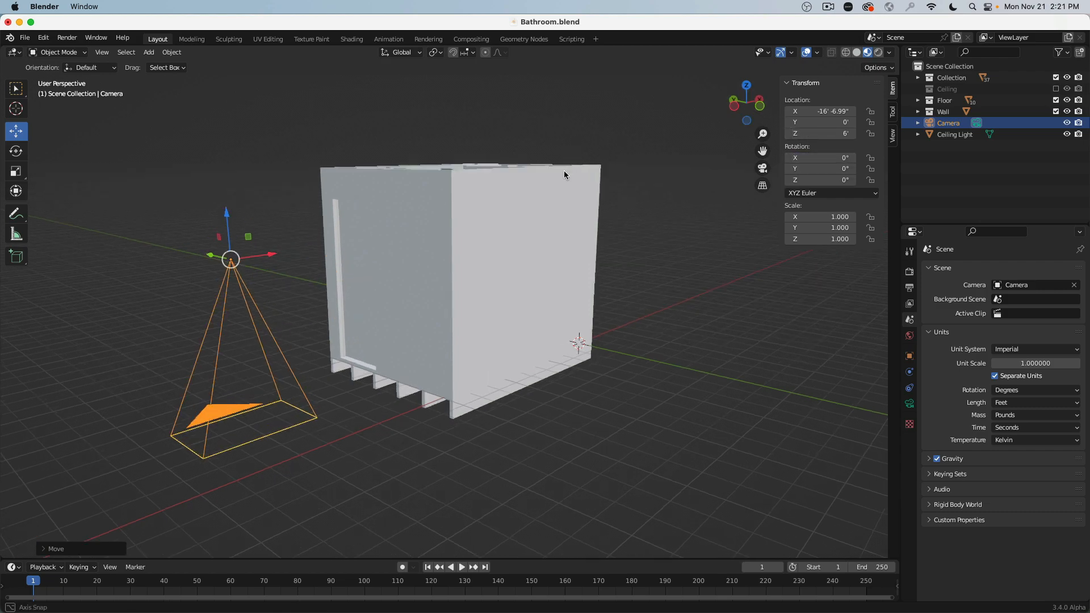
Set the camera's Z rotation to -90°
middle_click_drag(564, 171, 538, 369)
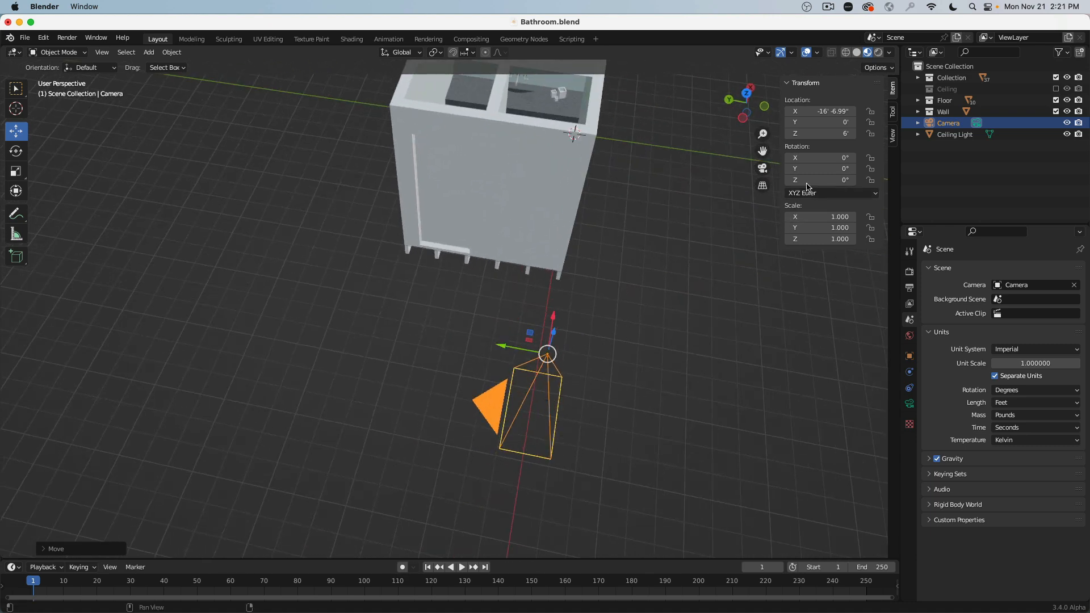
left_click_drag(807, 181, 792, 181)
left_click(835, 178)
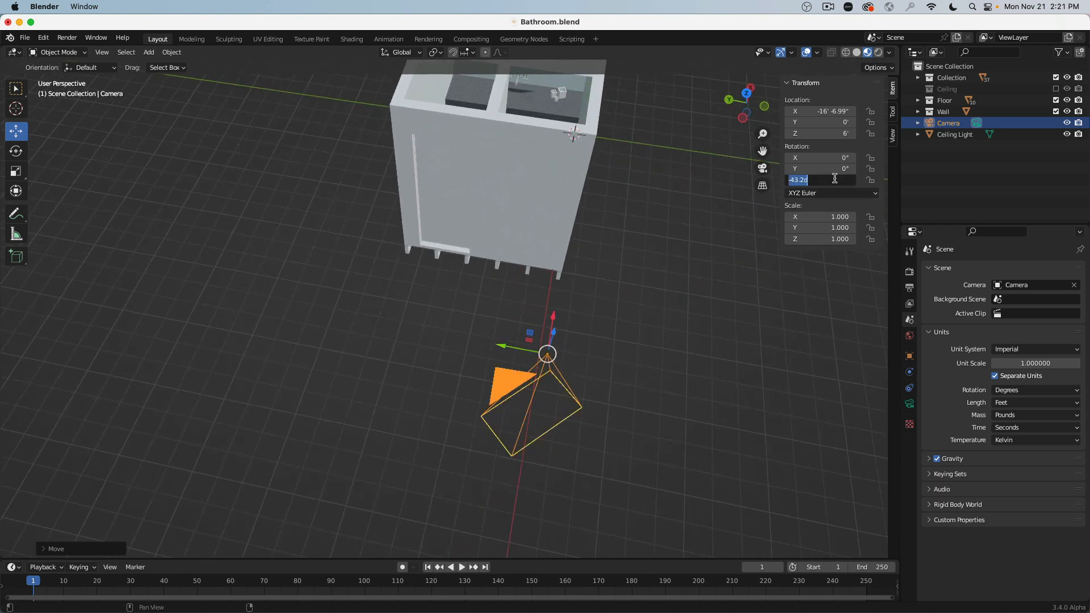
type("-90")
key("Return")
Set the camera's Y rotation to 0° and its X rotation to 90° so it faces the room horizontally
middle_click_drag(738, 316, 632, 281)
left_click_drag(820, 168, 816, 161)
left_click(816, 169)
type("0")
key("Return")
left_click(813, 159)
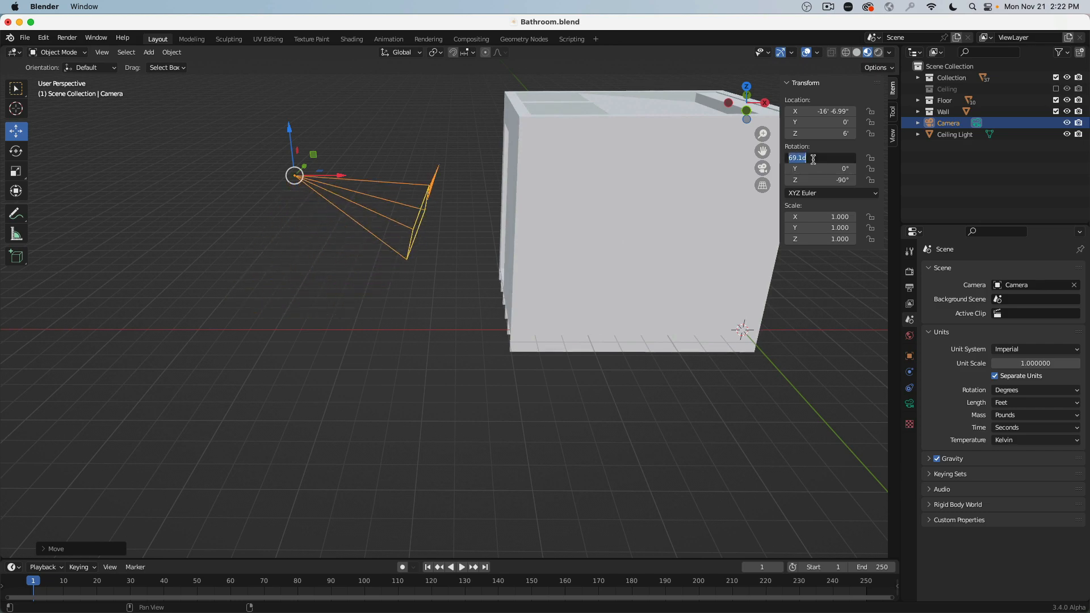
type("90")
key("Return")
Tilt the camera about its X axis as a trial and return its X rotation to 90°
middle_click_drag(614, 226, 315, 265)
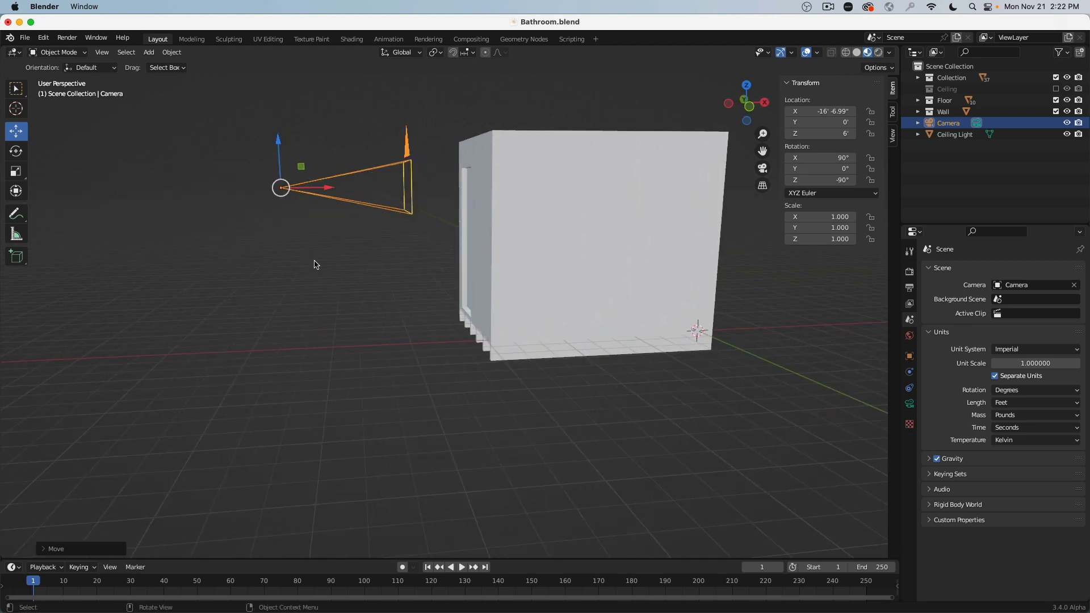
mouse_move(820, 159)
left_mouse_down()
mouse_move(838, 160)
mouse_move(809, 160)
mouse_move(822, 160)
left_mouse_up()
double_click(821, 161)
type("90")
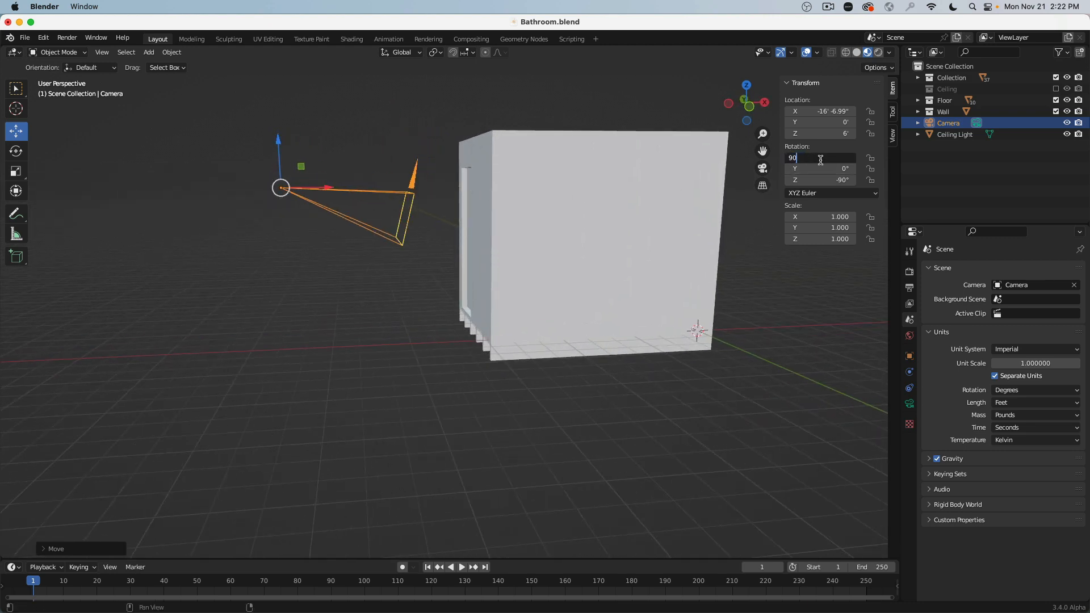
key("Return")
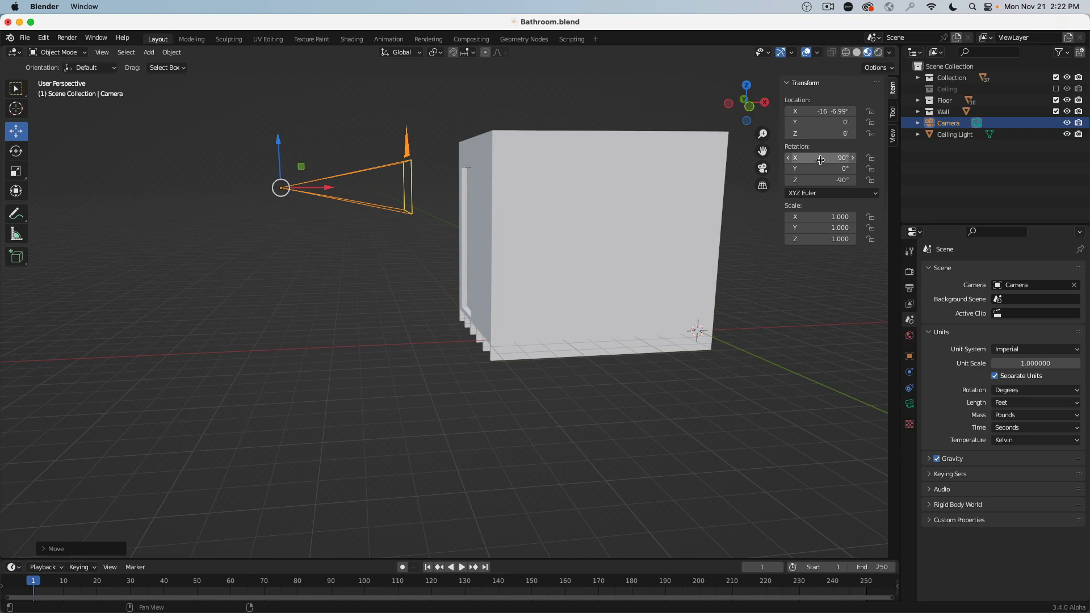
From the left orthographic view, move the camera along Y to about 3 feet, in front of the room
middle_click_drag(623, 203, 506, 238)
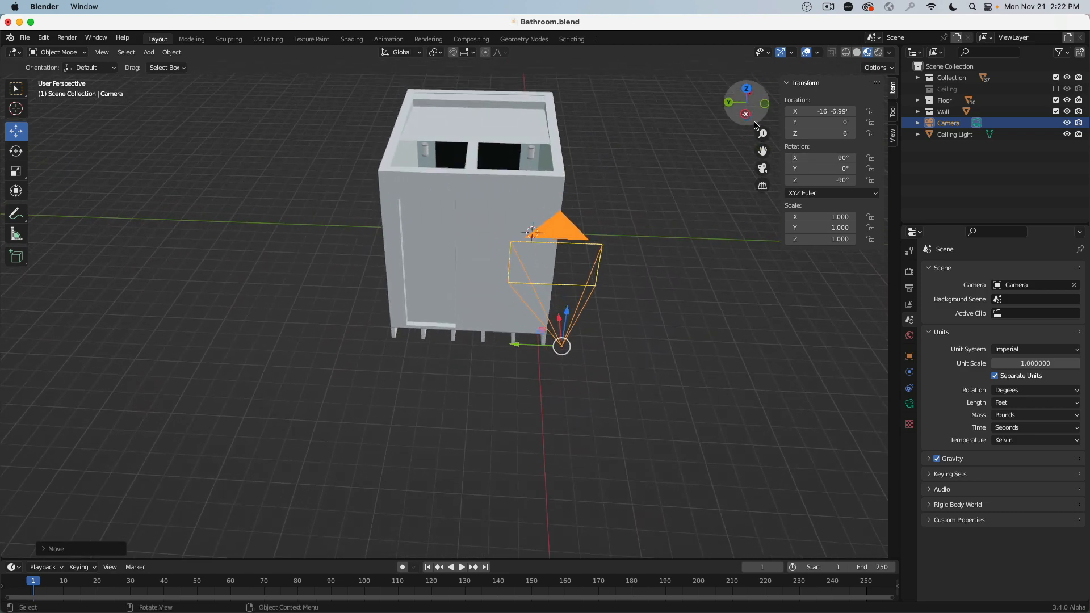
left_click(745, 116)
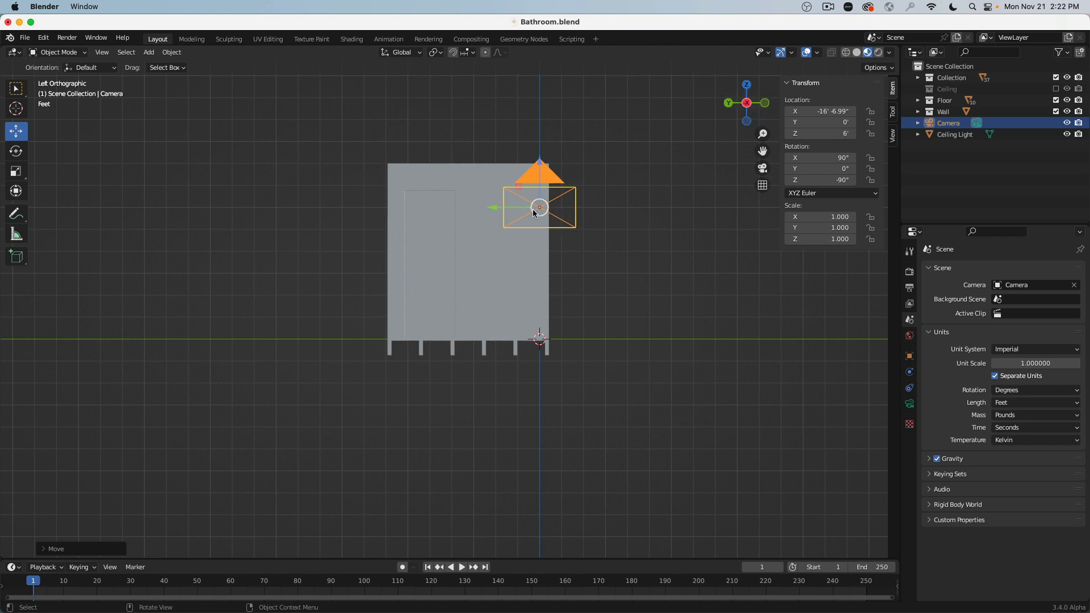
left_click(517, 193)
left_click_drag(492, 214, 426, 211)
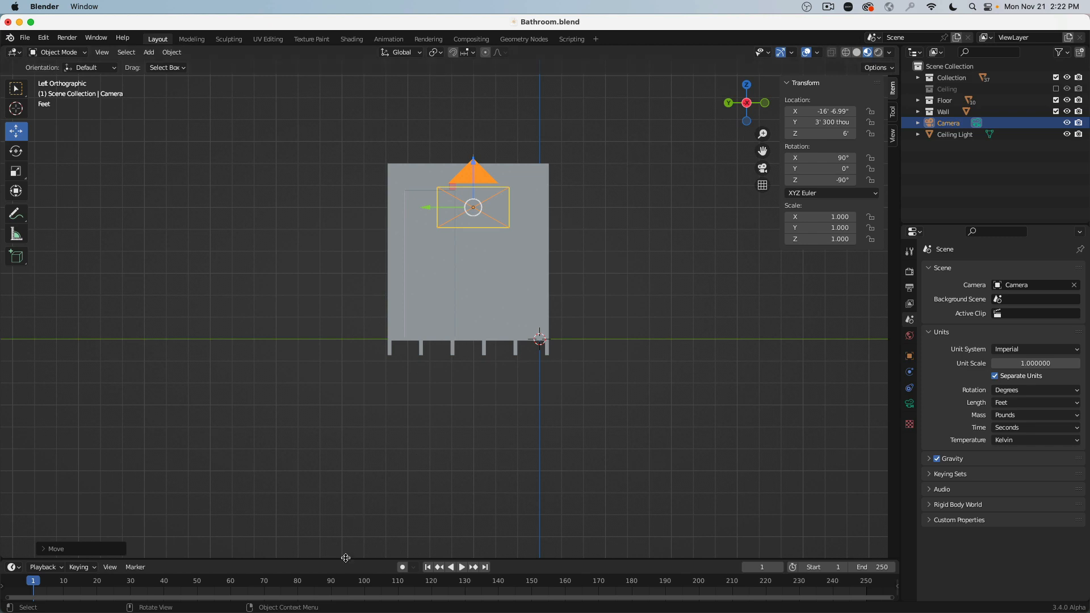
Enlarge the timeline area and turn it into a Shader Editor
left_click_drag(345, 558, 339, 336)
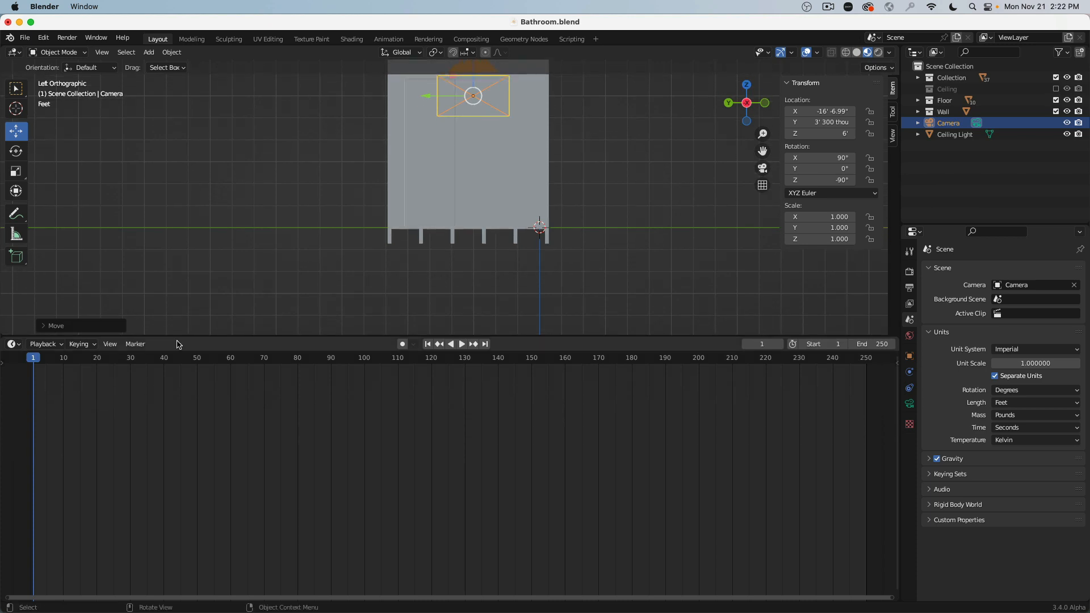
left_click(13, 344)
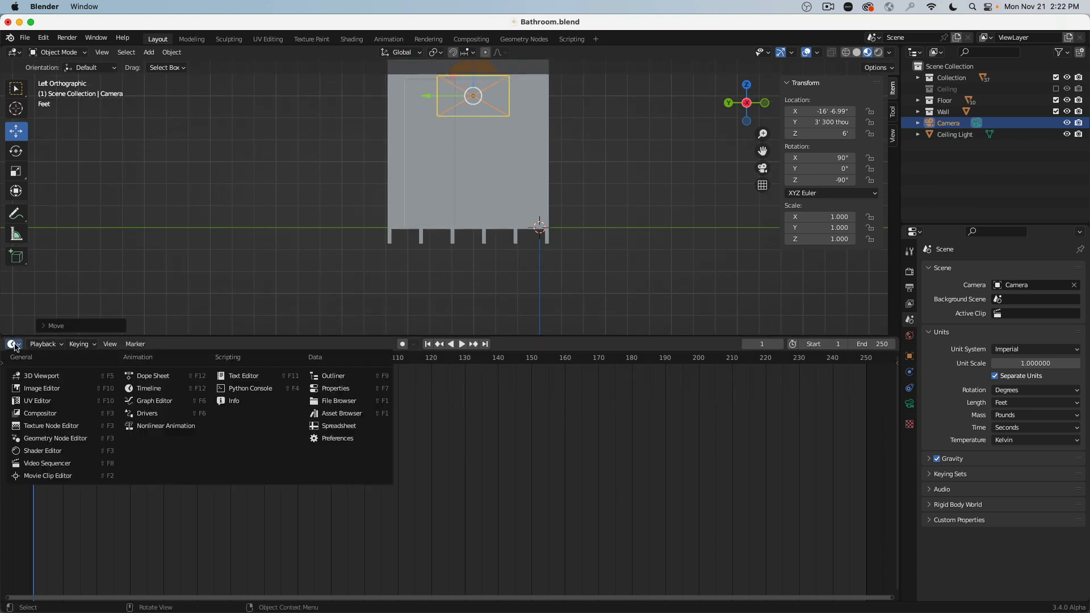
left_click(50, 453)
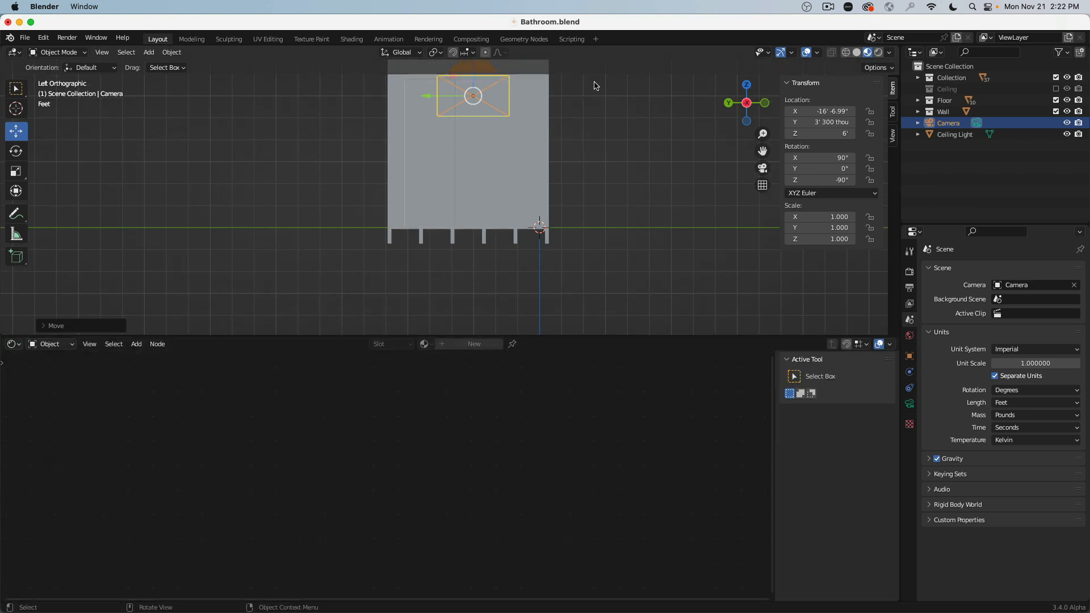
Split the 3D viewport vertically into two roughly equal viewports
right_click(618, 45)
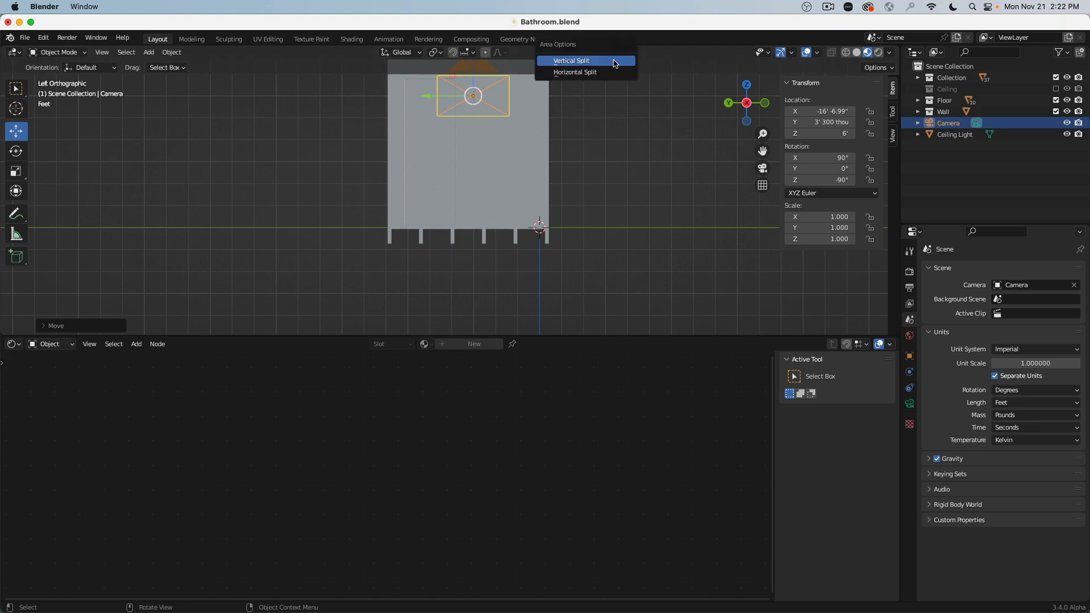
left_click(612, 61)
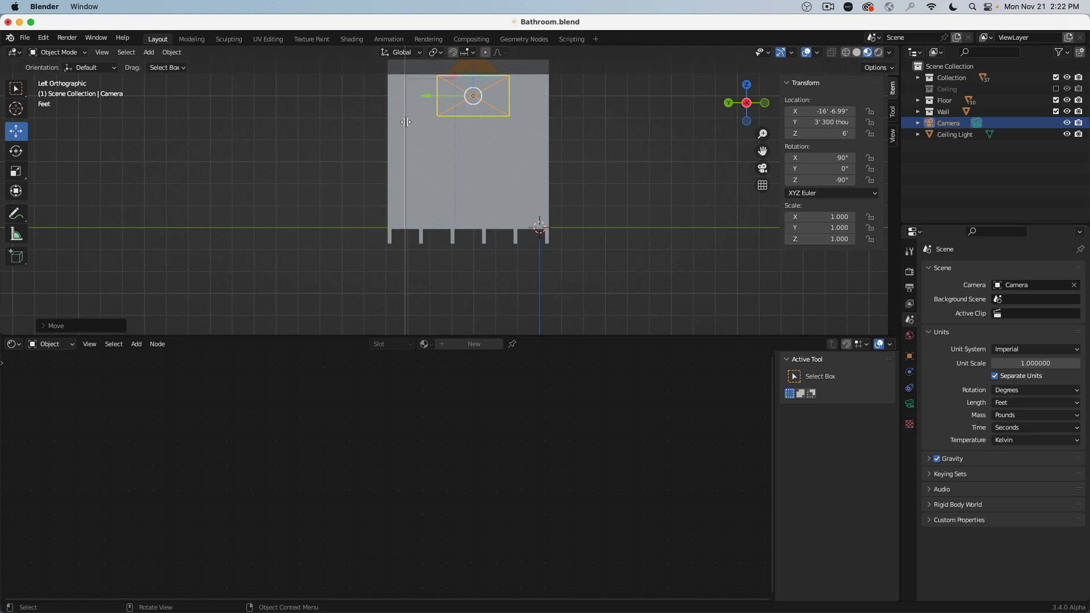
left_click(430, 165)
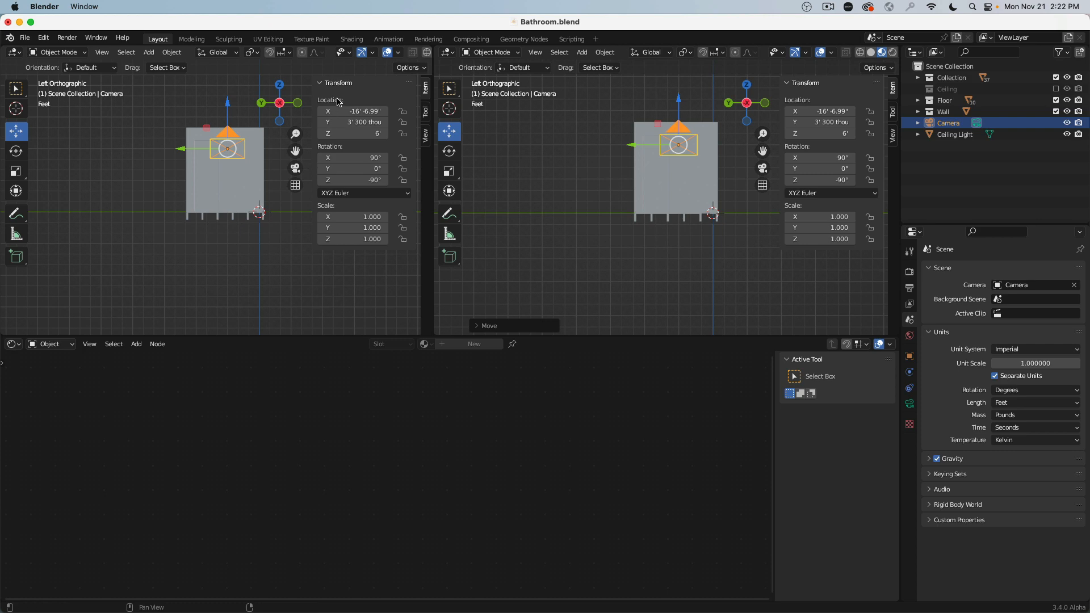
Hide the sidebar and toolbar in the new viewport and switch it to the camera view
key("n")
key("t")
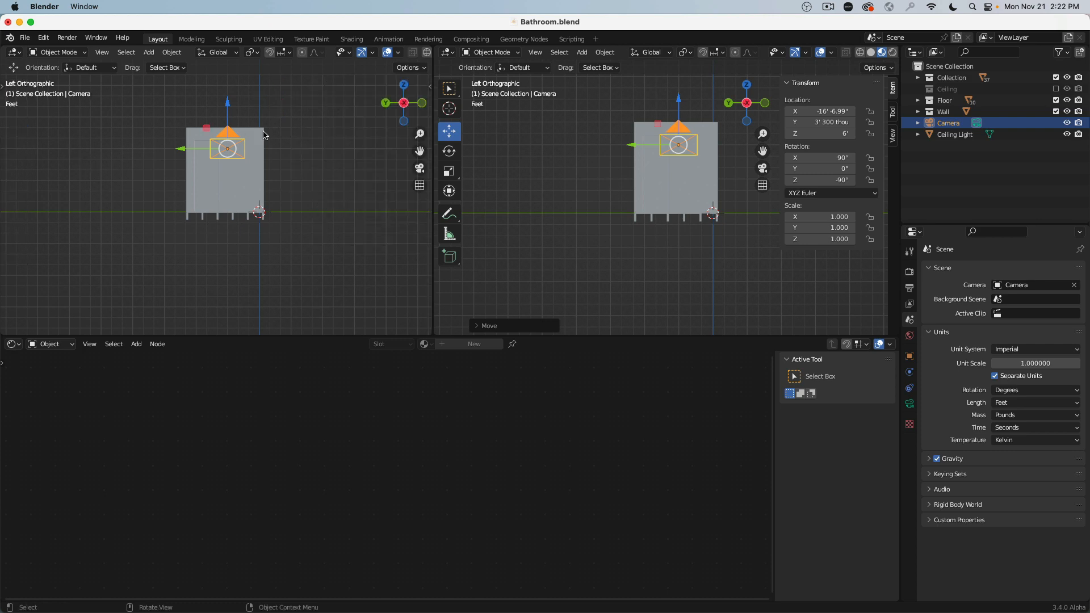
left_click(420, 169)
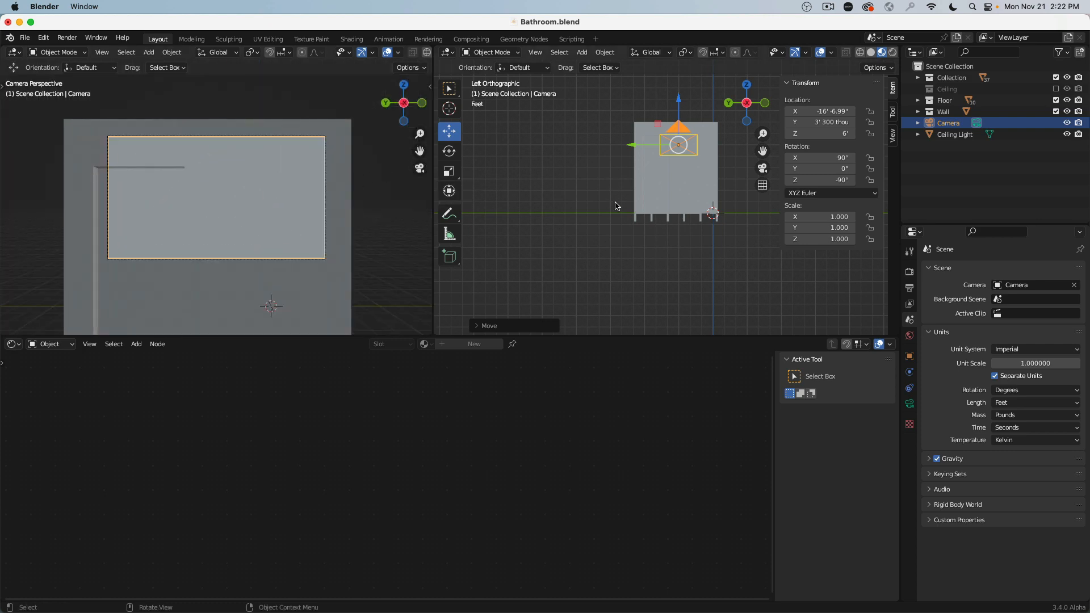
Move the camera back to about X -18' 10" and sideways to about Y 3' 4" to frame the room's width
scroll(615, 205, "down", 3)
mouse_move(663, 178)
middle_mouse_down()
mouse_move(675, 180)
mouse_move(666, 188)
middle_mouse_up()
left_click_drag(665, 187, 588, 175)
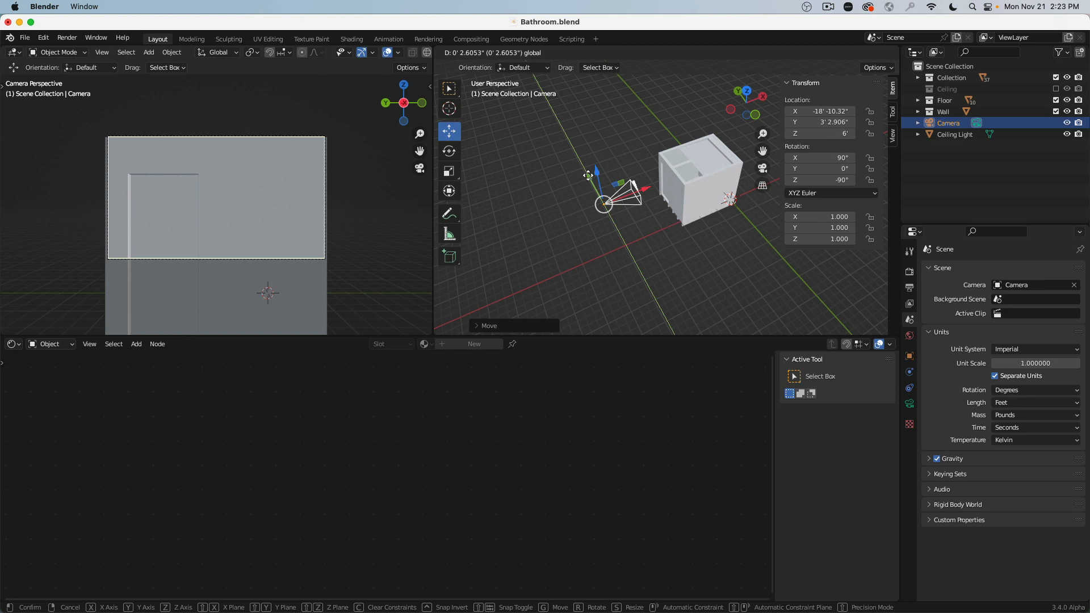
left_click_drag(588, 176, 588, 174)
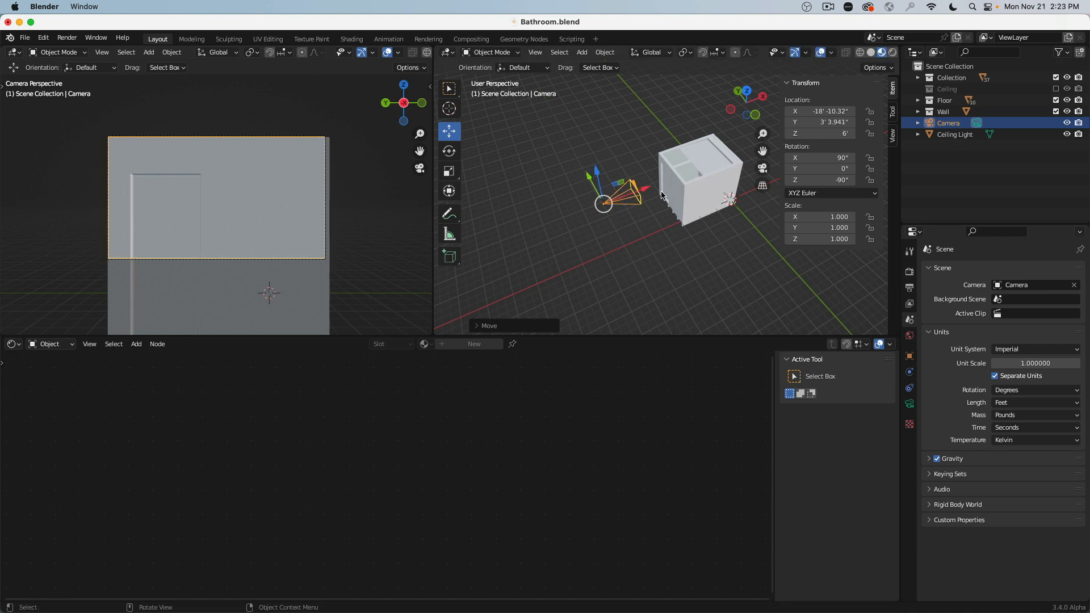
Move the camera sideways to about Y 3' 3" and forward into the room to about X -6'
left_click_drag(650, 193, 646, 190)
middle_click_drag(587, 187, 655, 227)
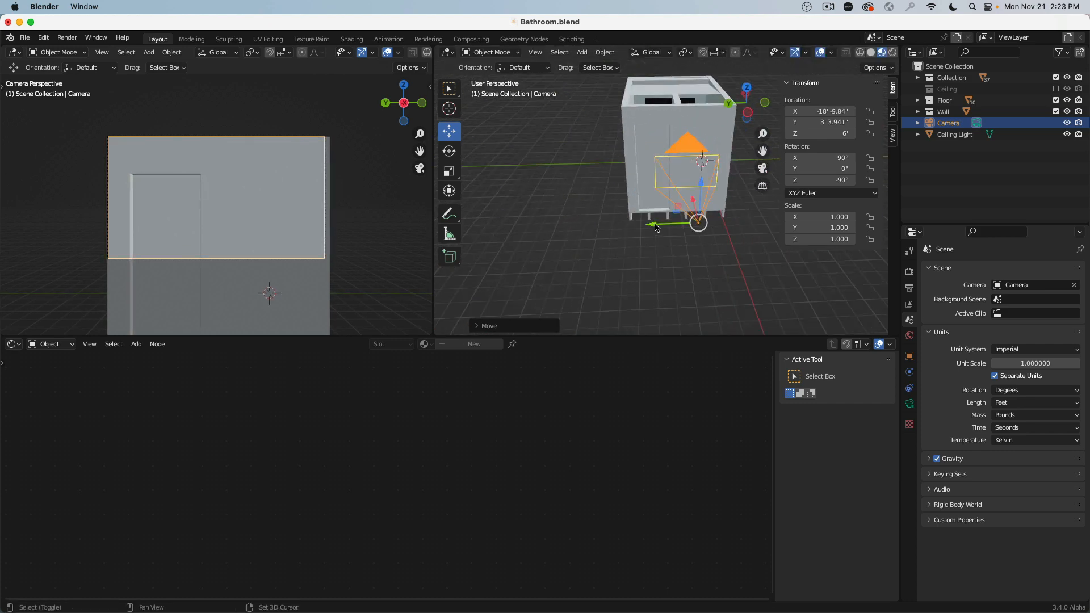
left_click_drag(654, 229, 621, 233)
middle_click_drag(620, 233, 502, 247)
left_click_drag(555, 161, 764, 173)
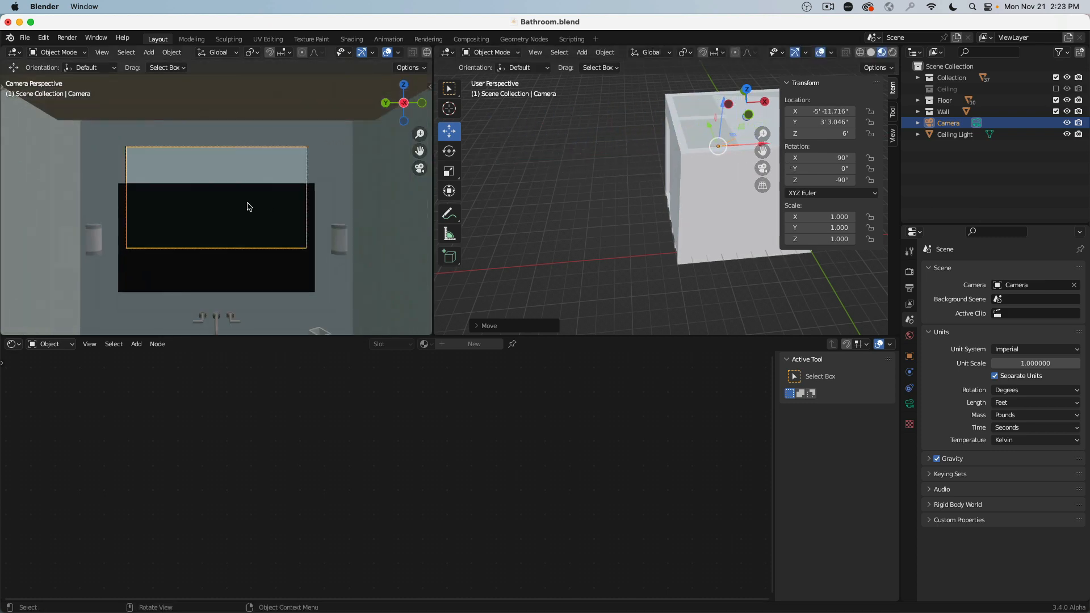
scroll(254, 225, "up", 3)
mouse_move(642, 209)
middle_mouse_down()
mouse_move(662, 202)
mouse_move(650, 209)
middle_mouse_up()
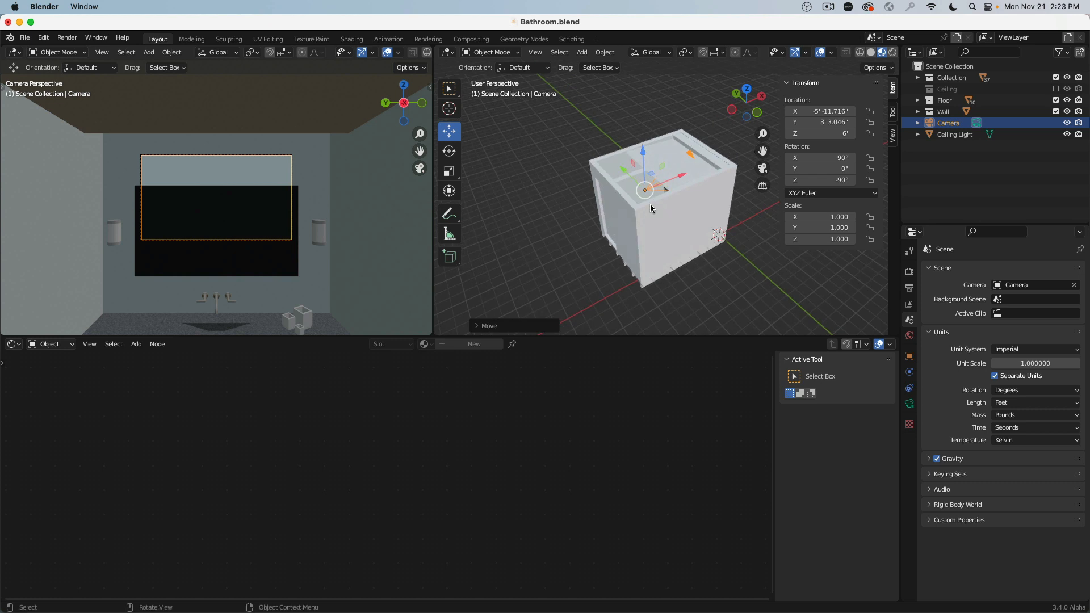
Try focal lengths of 35 mm and 15 mm on the camera
left_click(910, 403)
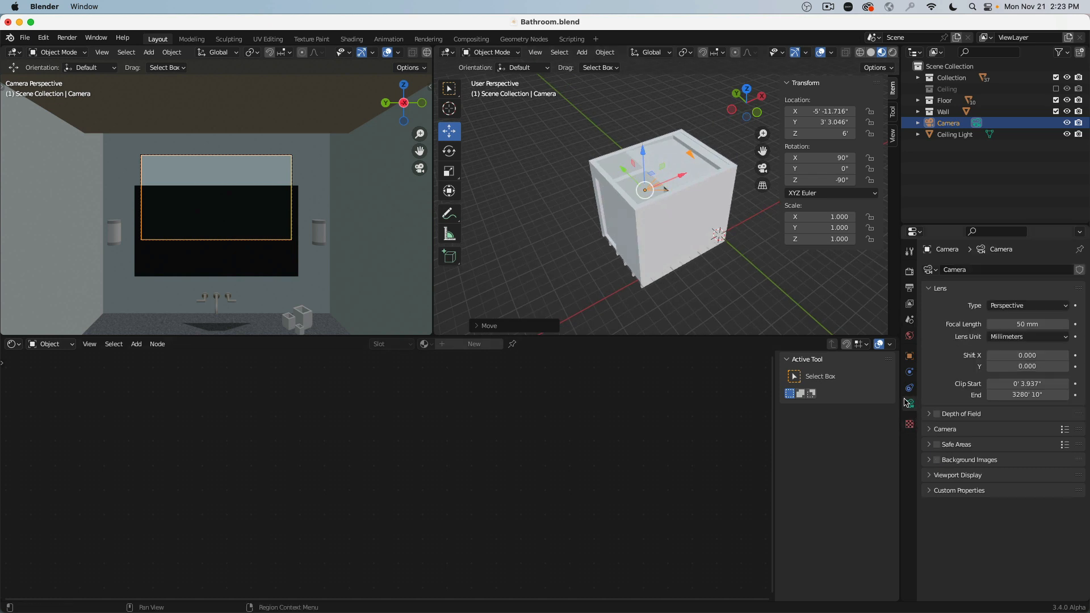
left_click(1016, 325)
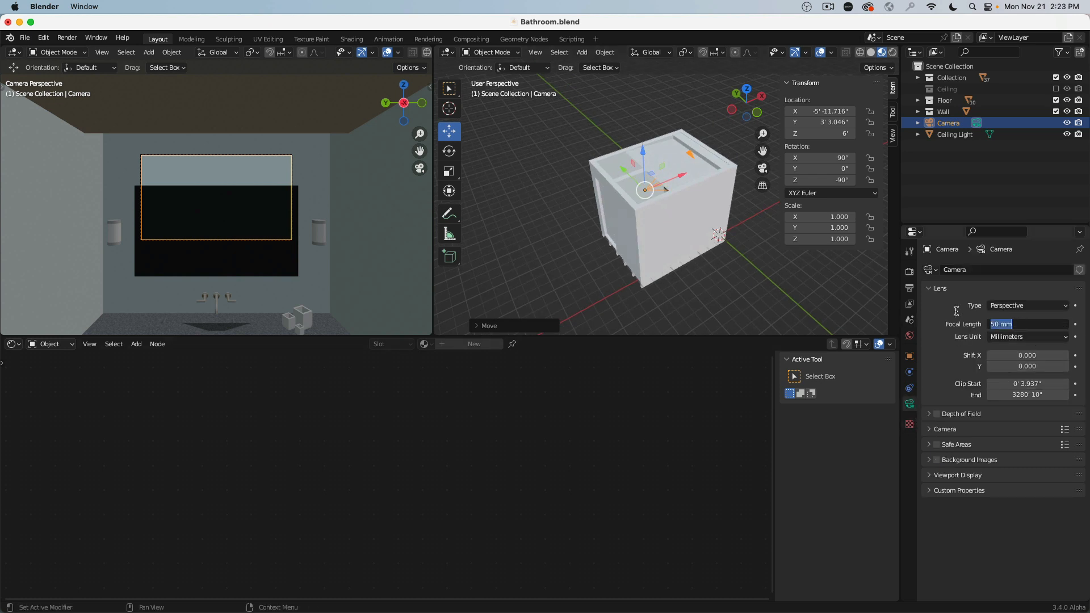
type("35")
key("Return")
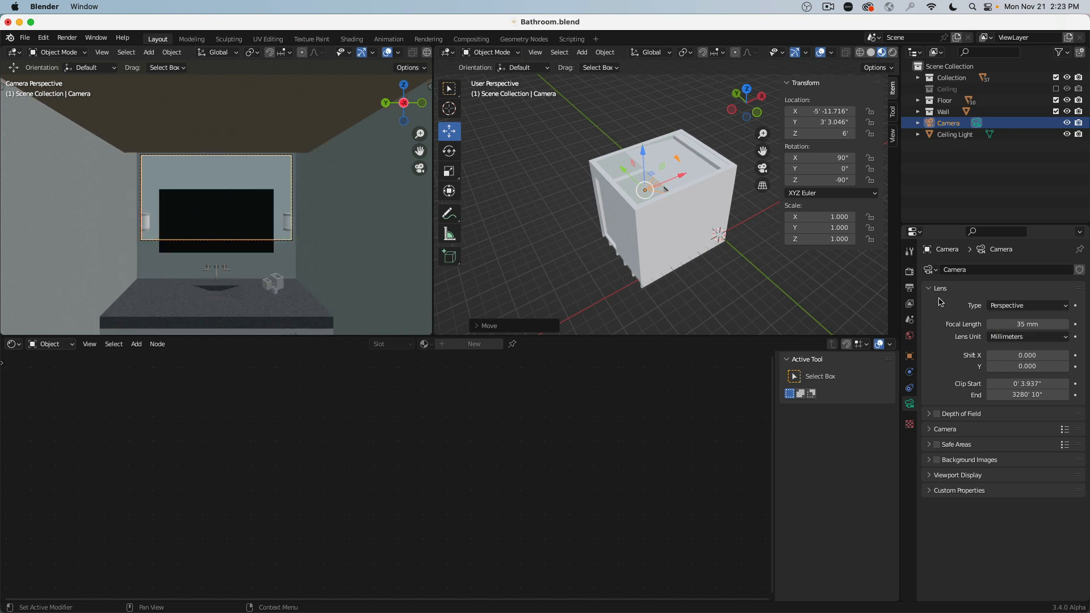
left_click(1025, 324)
type("15")
key("Return")
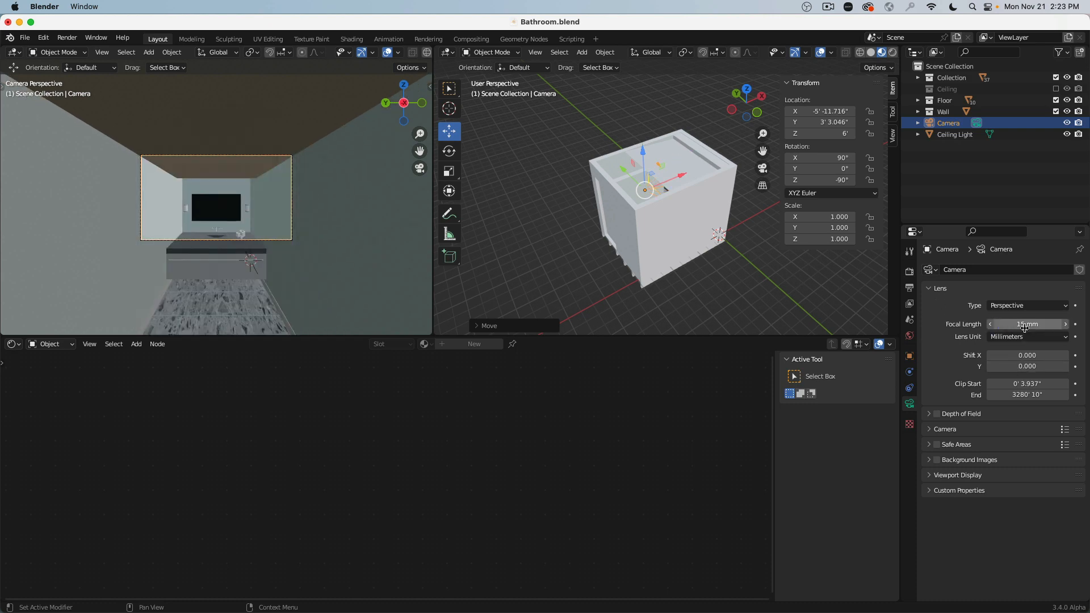
scroll(216, 219, "up", 4)
scroll(215, 218, "down", 1)
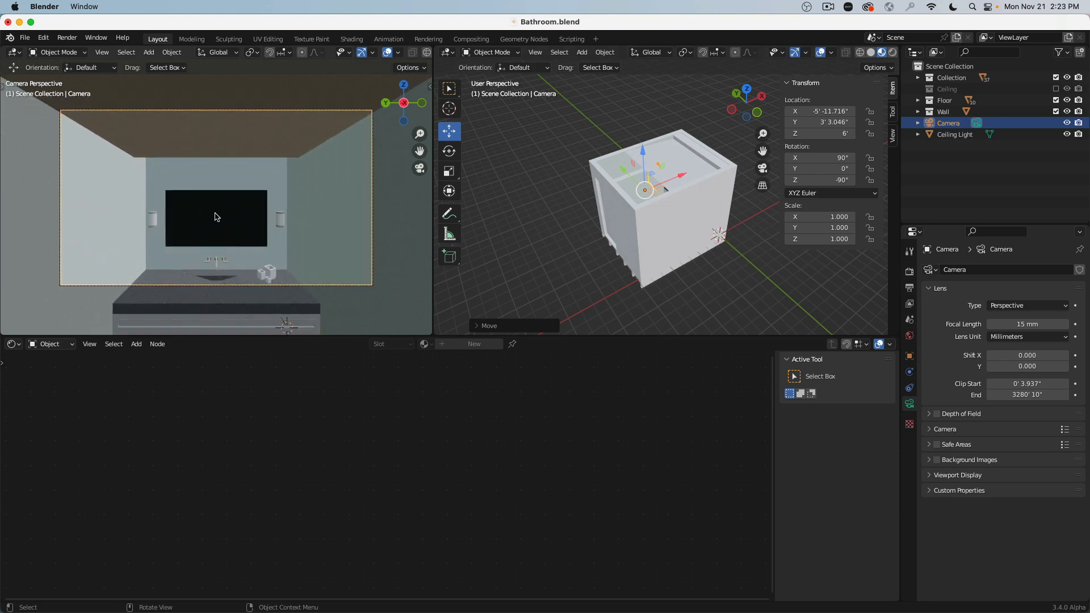
Set the camera's focal length to 75 mm and move the camera back out of the room to about X -22' 10"
left_click(1021, 326)
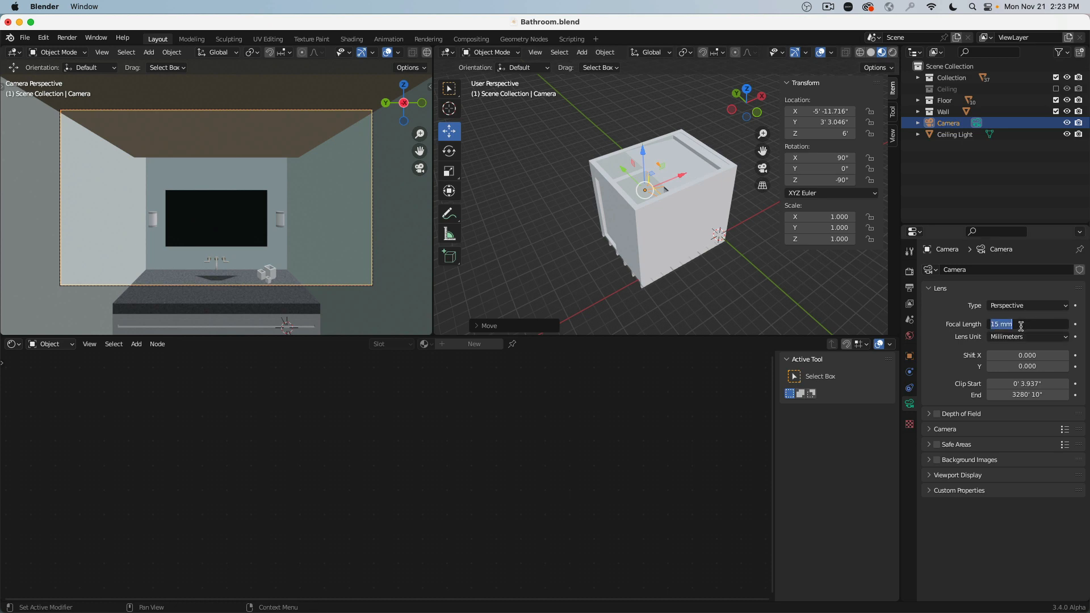
type("75")
key("Return")
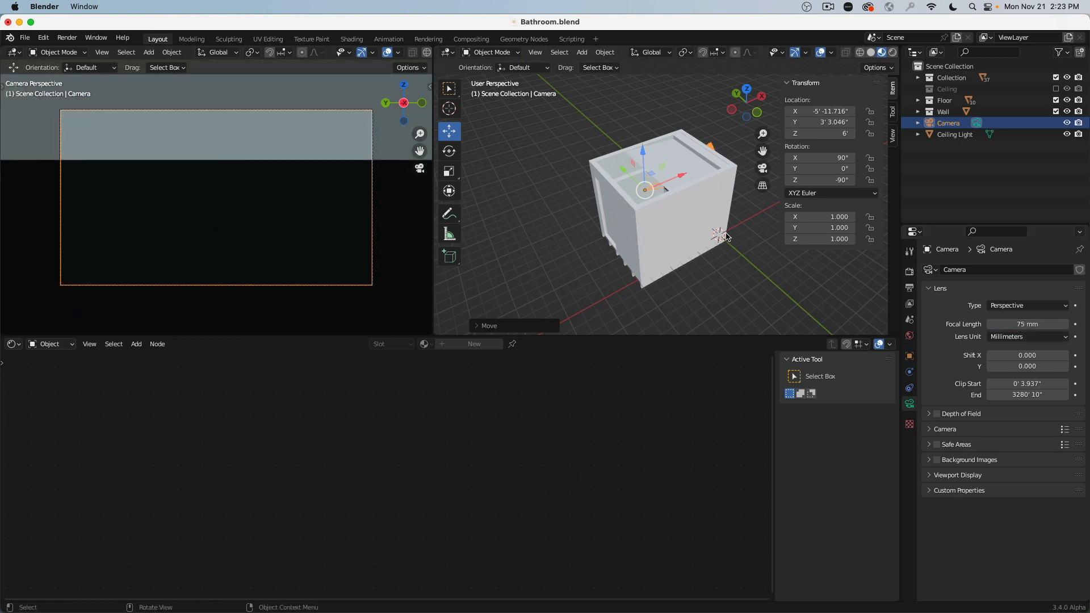
scroll(643, 221, "down", 3)
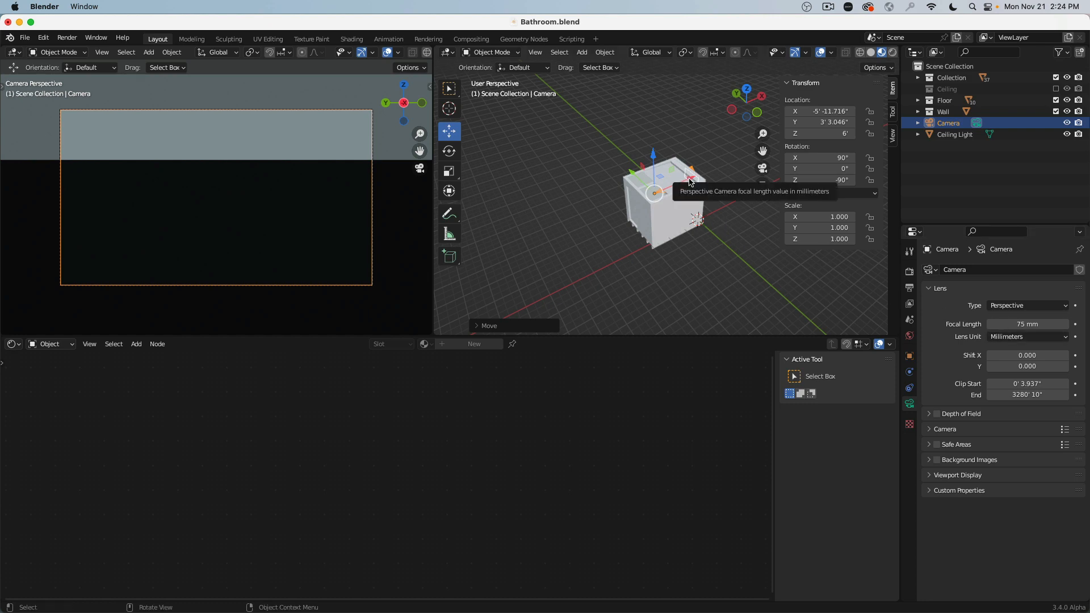
left_click_drag(690, 182, 669, 201)
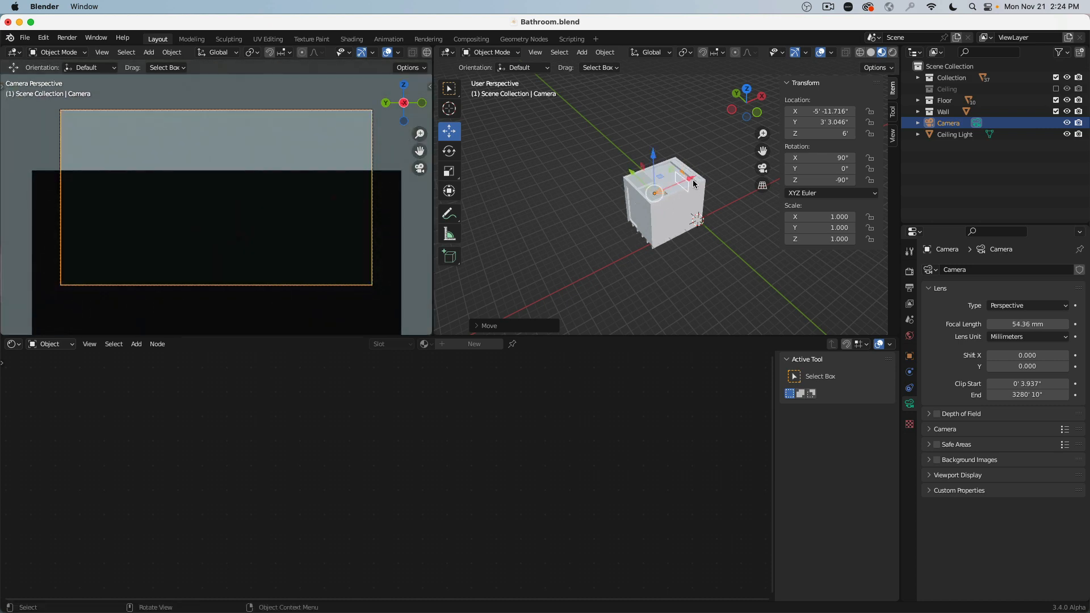
left_click(1026, 326)
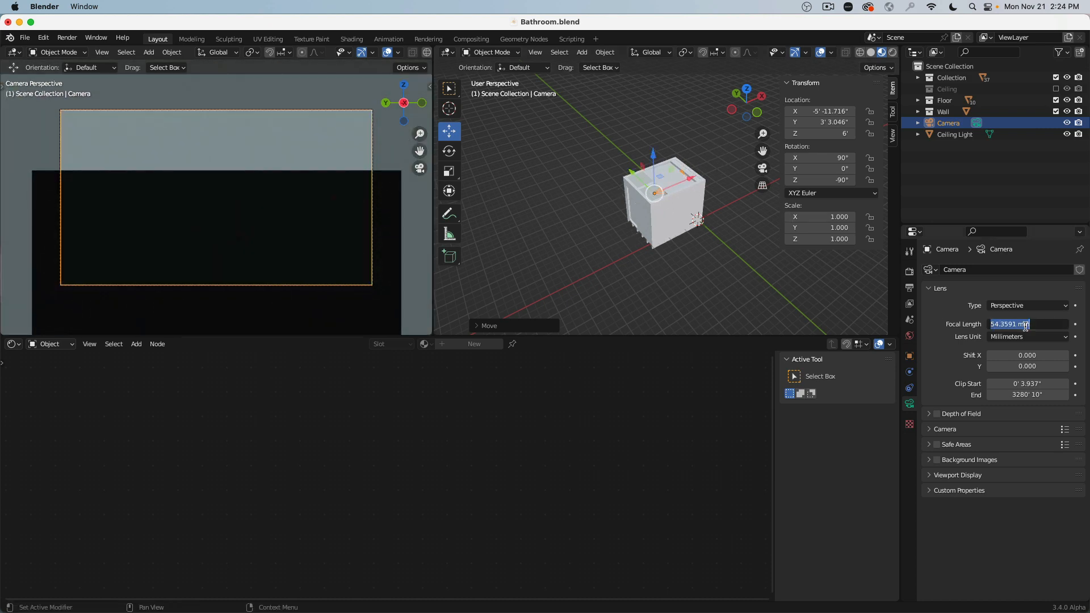
type("75")
key("Return")
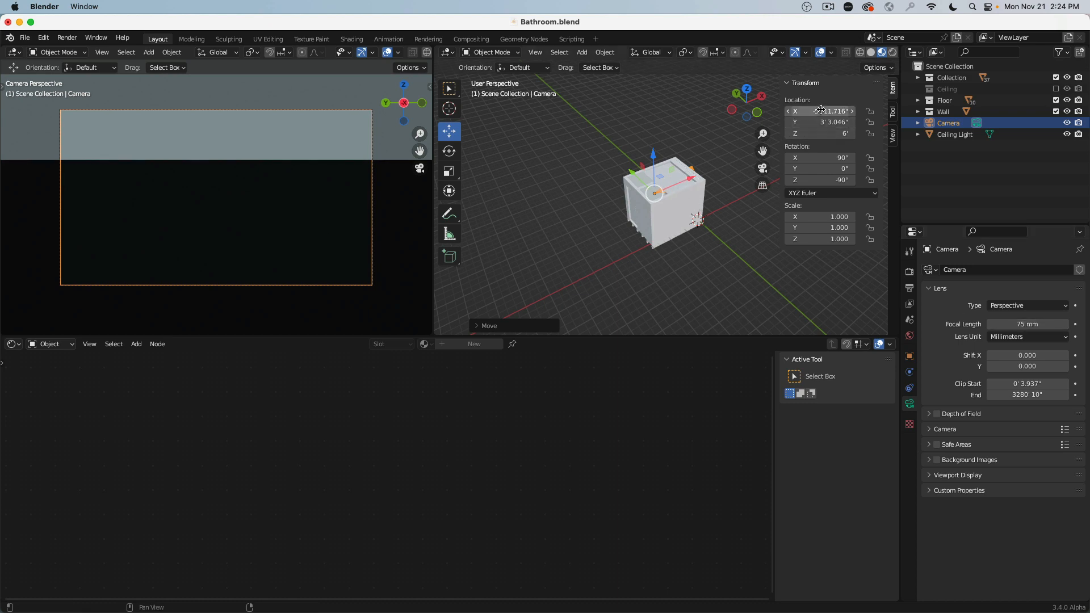
left_click_drag(817, 111, 690, 110)
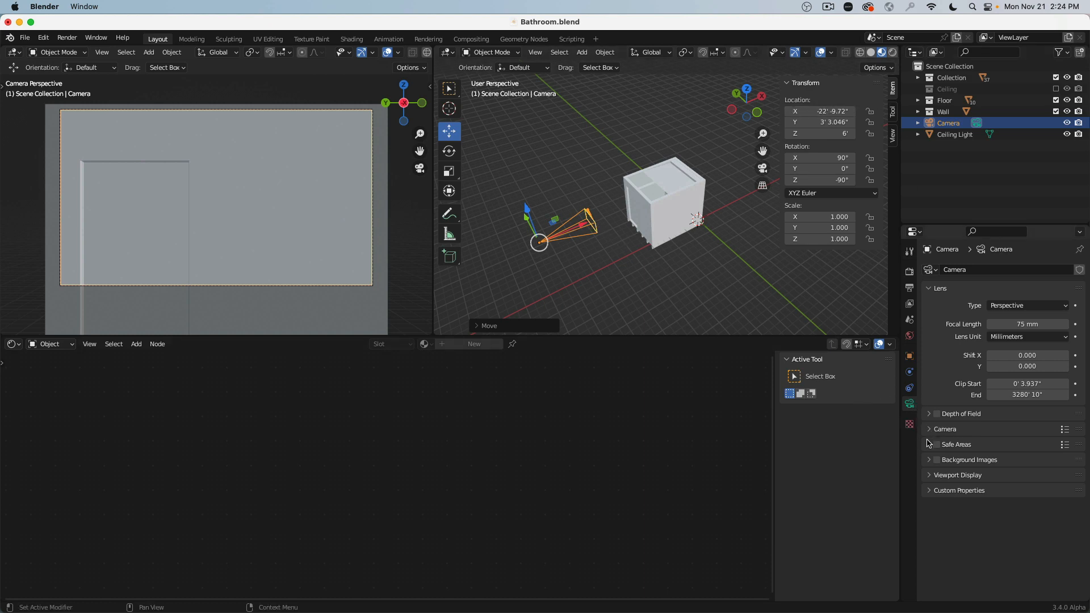
Turn on the display of the camera's clipping limits in the viewport
left_click(931, 476)
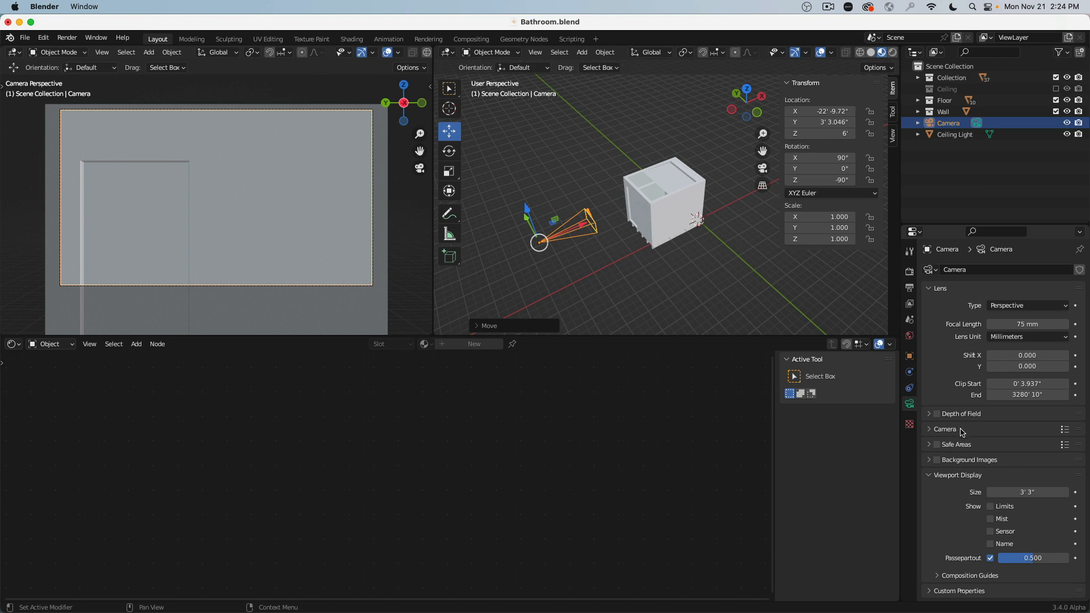
left_click(992, 507)
scroll(738, 281, "down", 5)
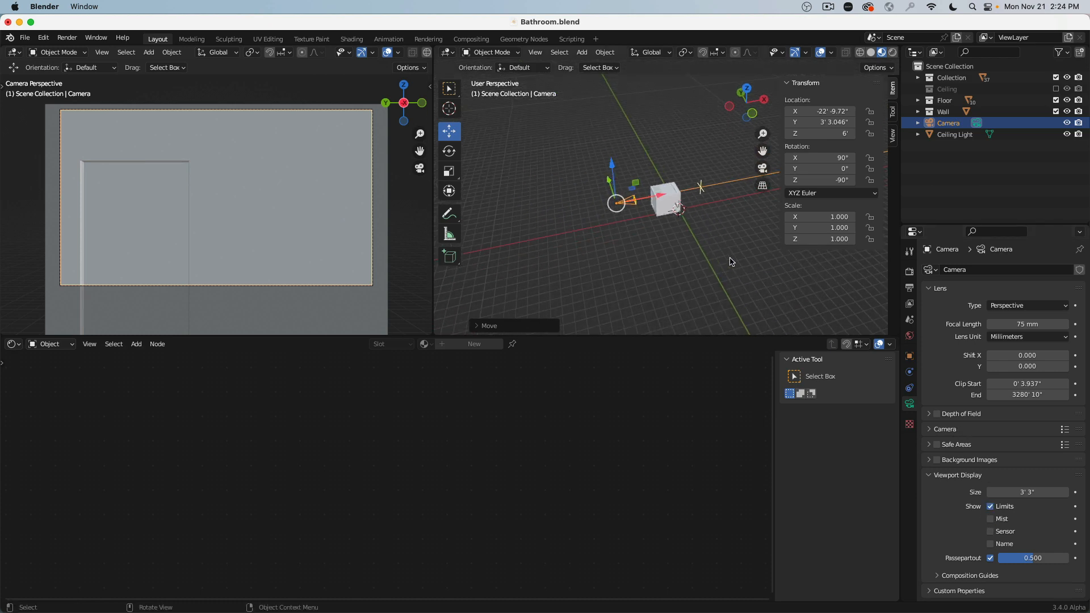
middle_click_drag(732, 262, 638, 244, "shift")
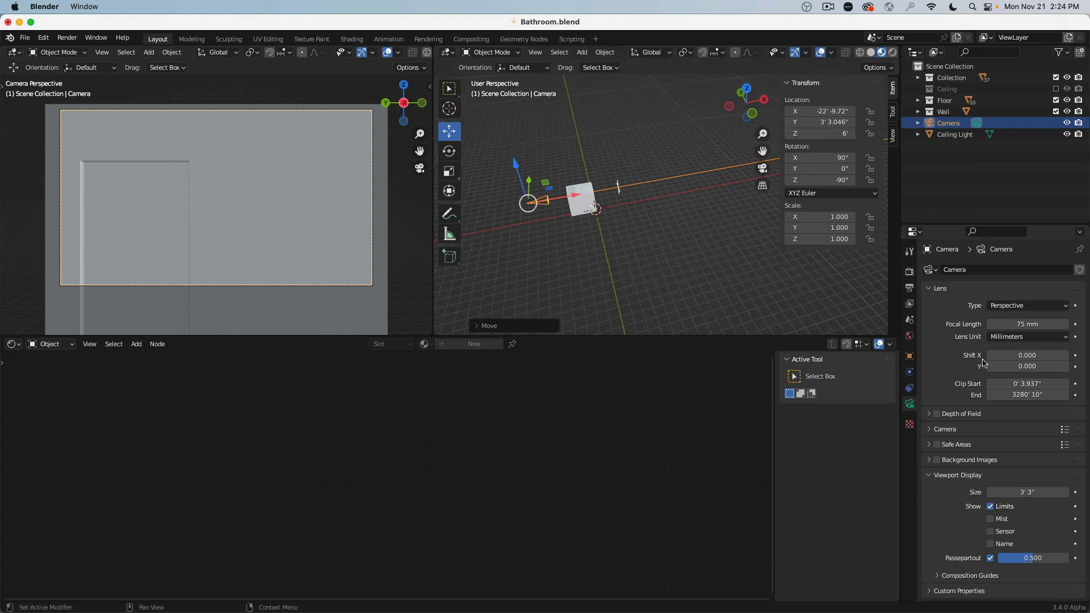
Set the camera's clip end to 20' and its clip start to 4'
left_click(1021, 397)
type("20'")
key("Return")
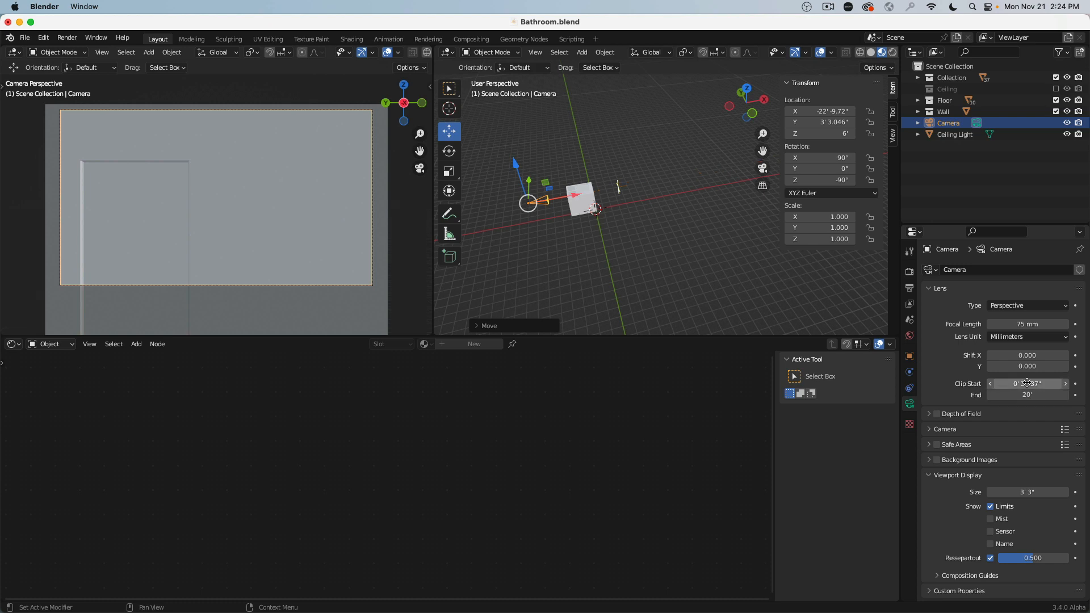
left_click(1023, 384)
type("4'")
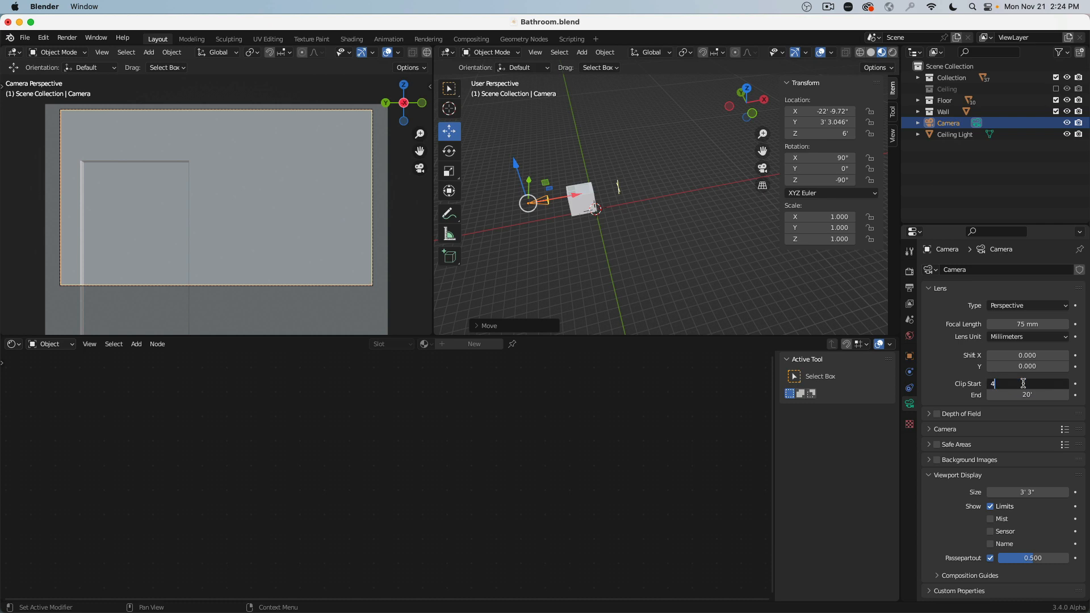
key("Return")
scroll(578, 197, "up", 1)
scroll(577, 196, "up", 4)
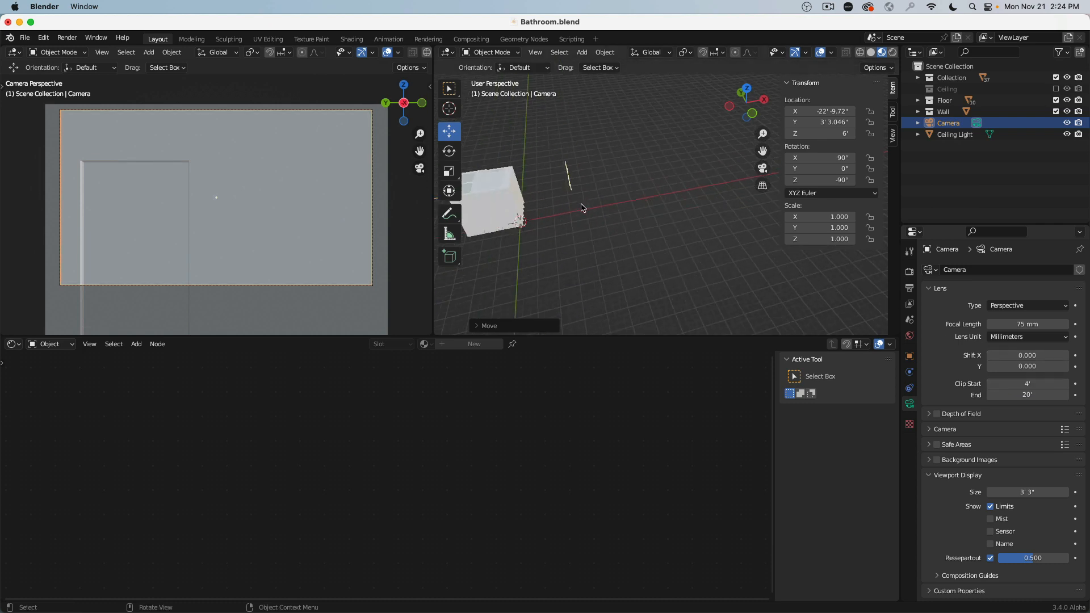
scroll(581, 204, "down", 3)
middle_click_drag(580, 204, 671, 199, "shift")
scroll(671, 199, "up", 7)
middle_click_drag(563, 210, 703, 214, "shift")
scroll(606, 220, "up", 3)
scroll(608, 217, "down", 3)
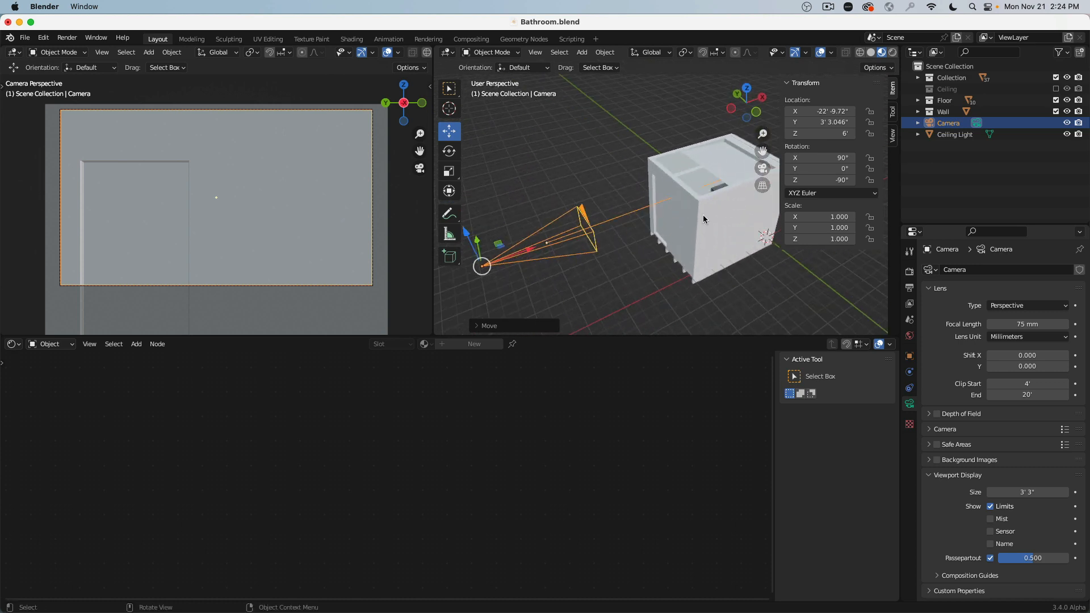
Raise the camera's clip start to about 17' 1" to cut through the front wall
left_click_drag(1012, 383, 1089, 383)
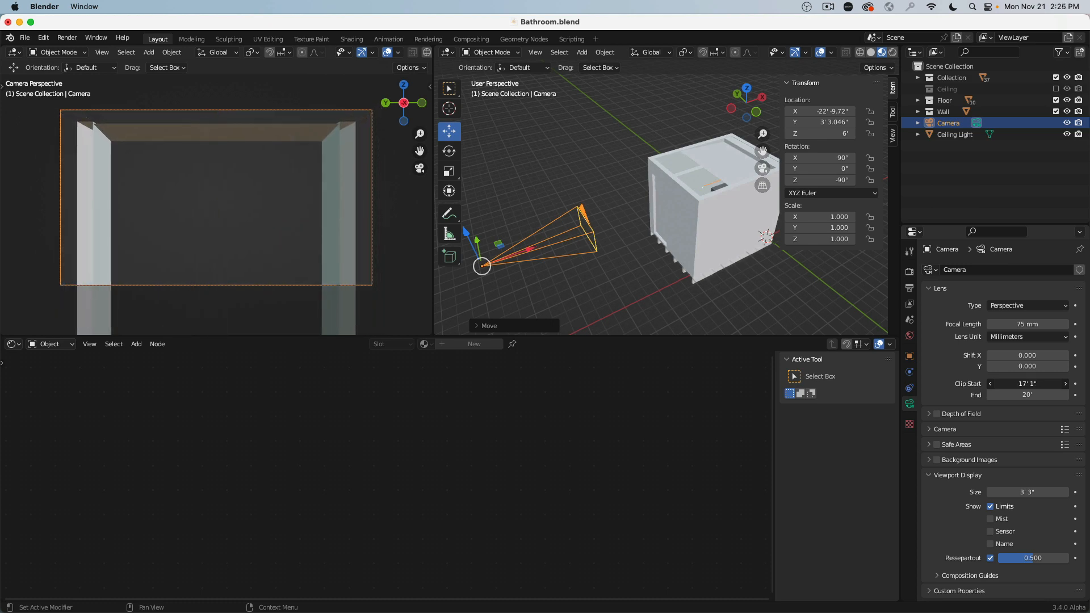
middle_click_drag(730, 290, 703, 322)
scroll(707, 196, "down", 5)
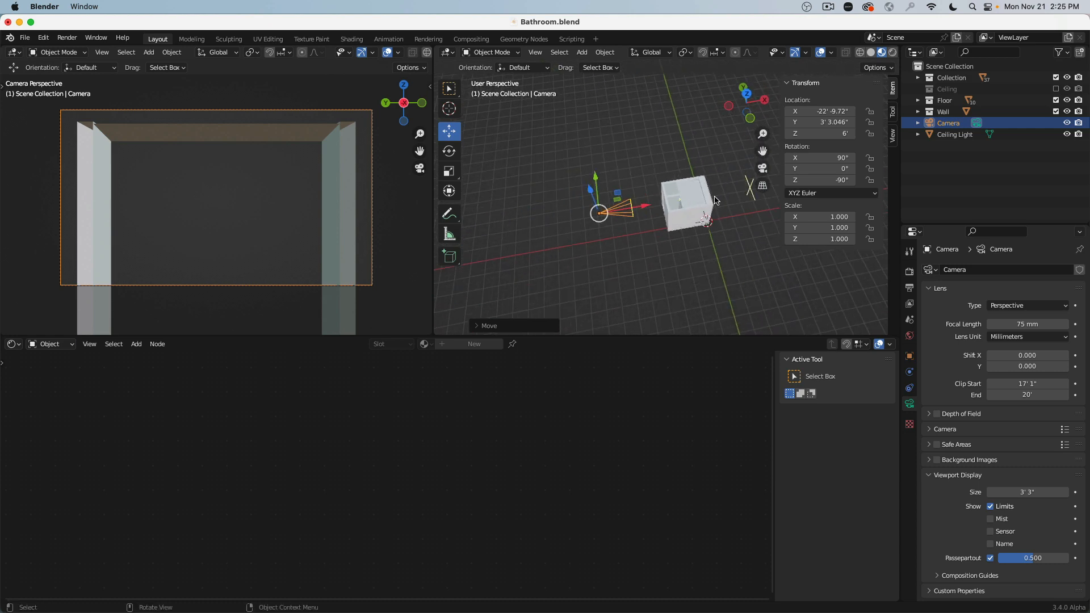
scroll(711, 207, "up", 6)
scroll(712, 209, "up", 5)
middle_click_drag(721, 210, 681, 209, "shift")
scroll(620, 204, "up", 3)
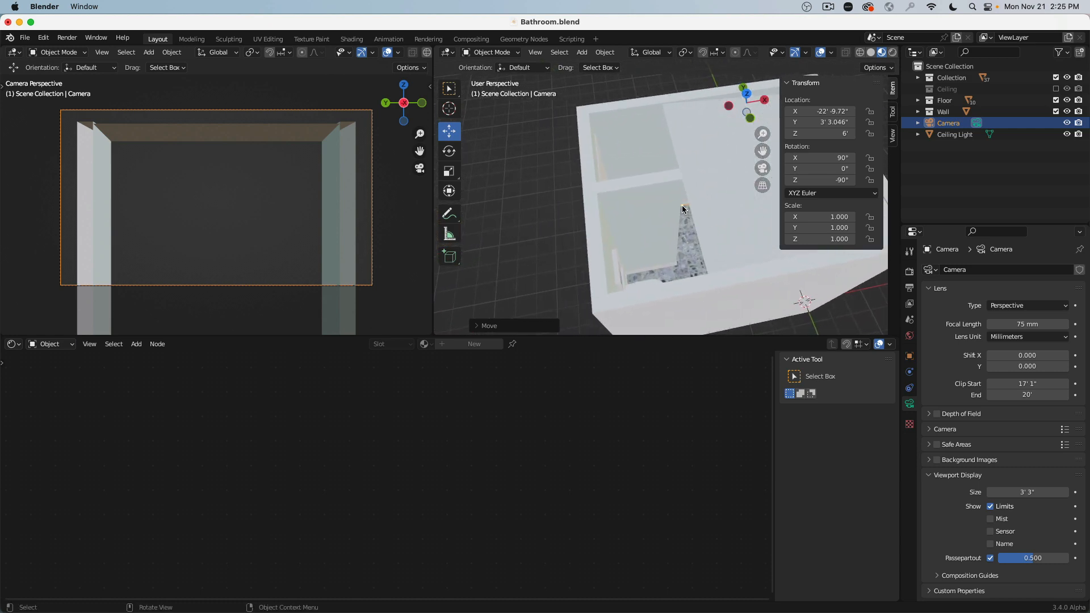
scroll(684, 209, "down", 2)
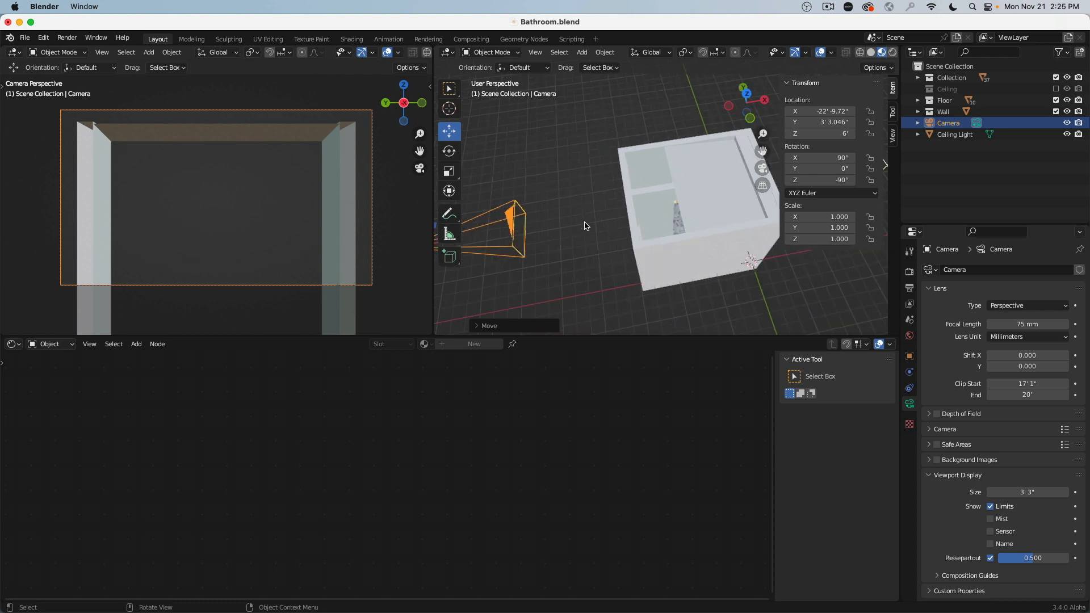
middle_click_drag(584, 224, 827, 264)
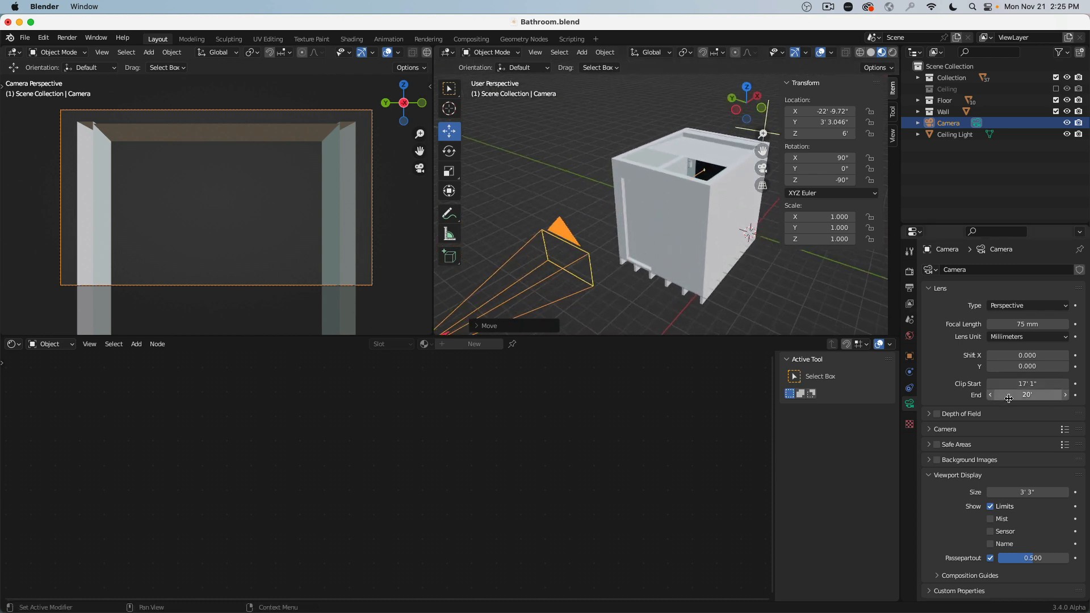
Extend the camera's clip end to about 23' 6" to include the vanity wall
left_click_drag(1022, 395, 1050, 395)
middle_click_drag(758, 253, 615, 248)
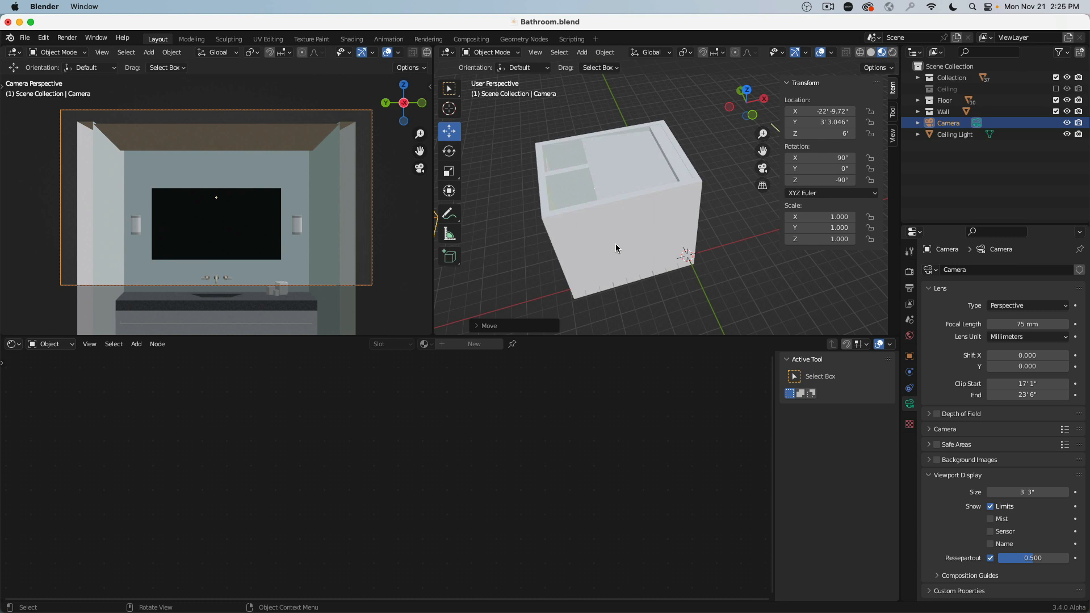
scroll(548, 195, "down", 3)
middle_click_drag(547, 196, 592, 174, "shift")
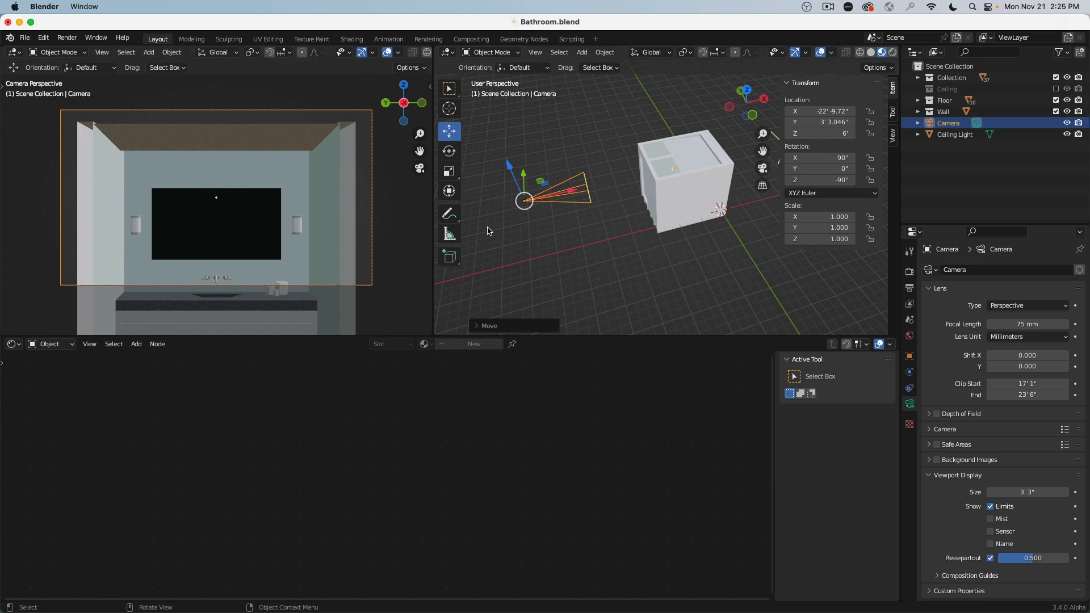
Try a camera height of 5' and restore the height to 6'
left_click(788, 132)
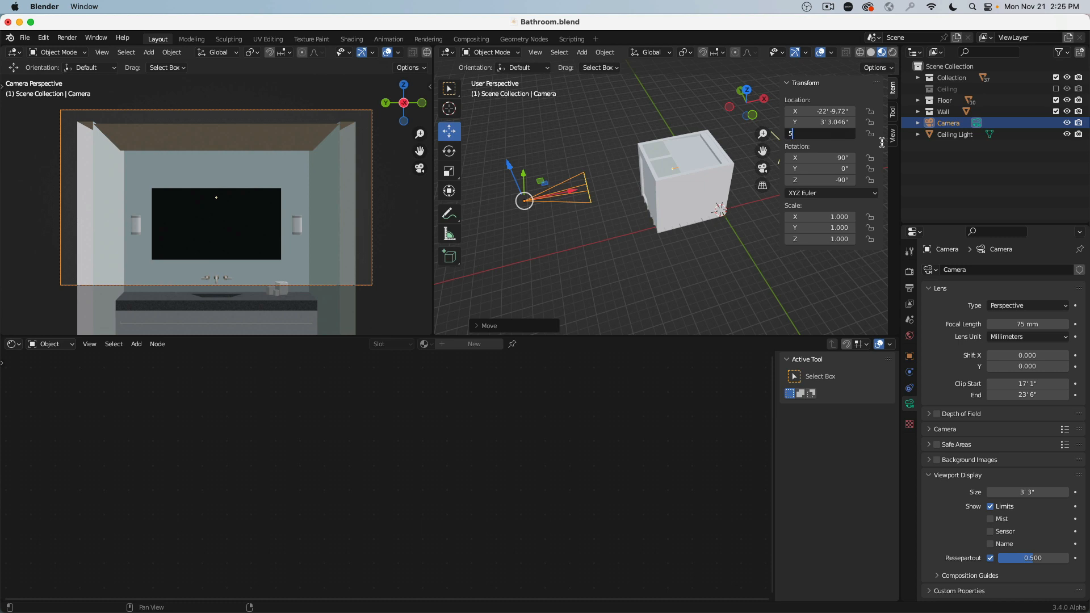
key("Return")
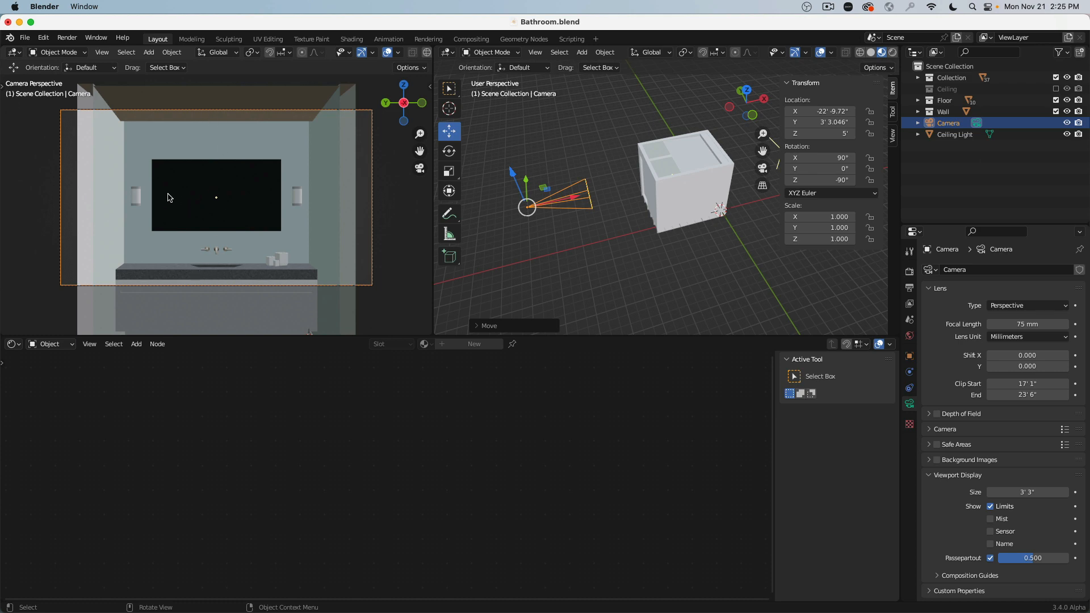
left_click(820, 132)
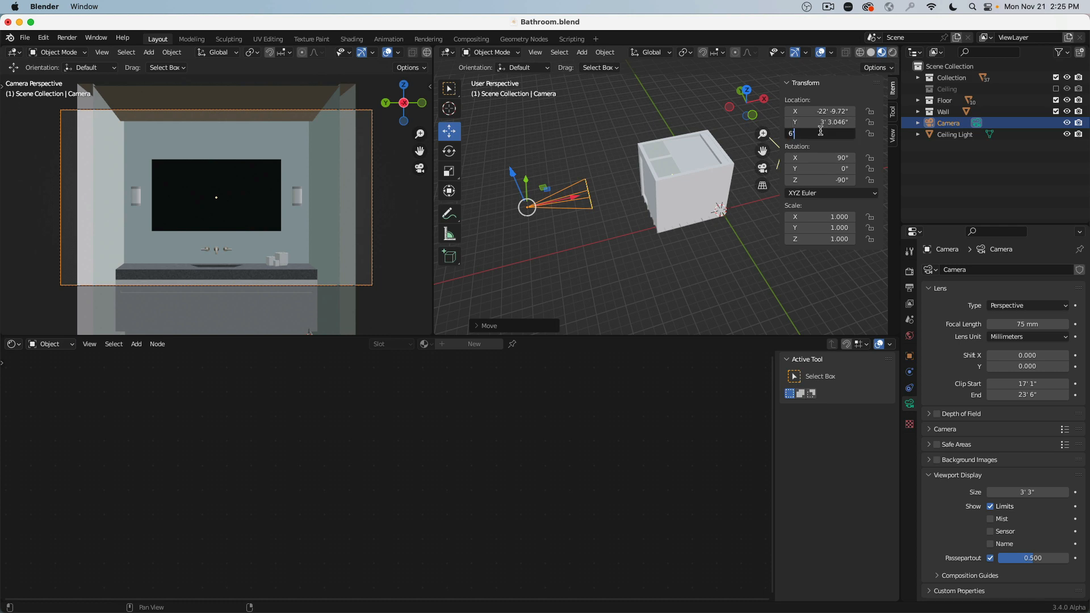
key("Return")
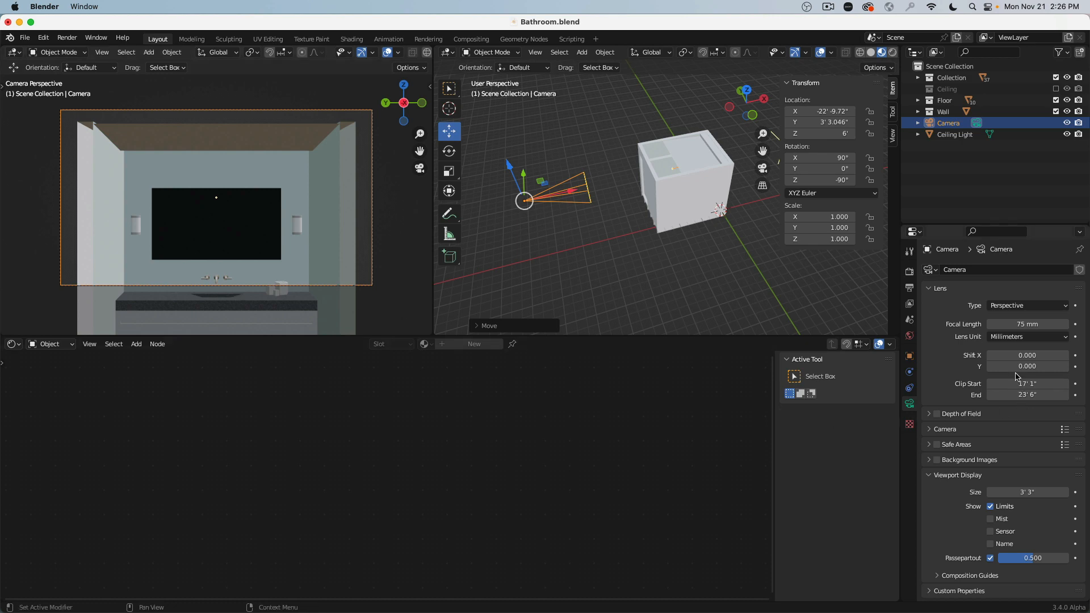
Set the camera lens's vertical shift to -0.100 to lower the framing toward the vanity
left_click_drag(1019, 367, 989, 368)
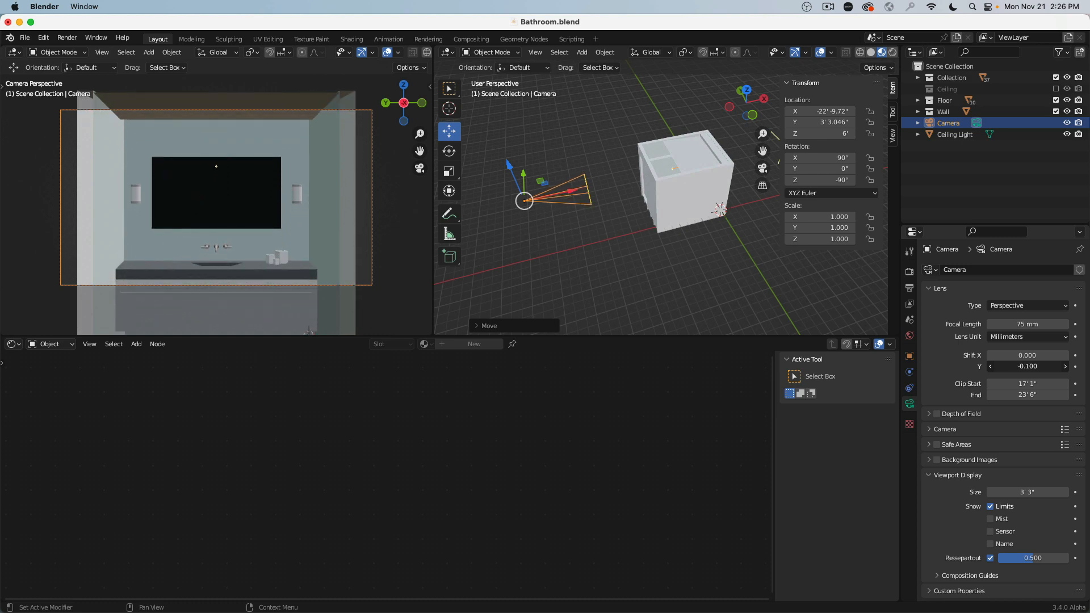
left_click_drag(988, 368, 988, 367)
scroll(288, 253, "down", 1)
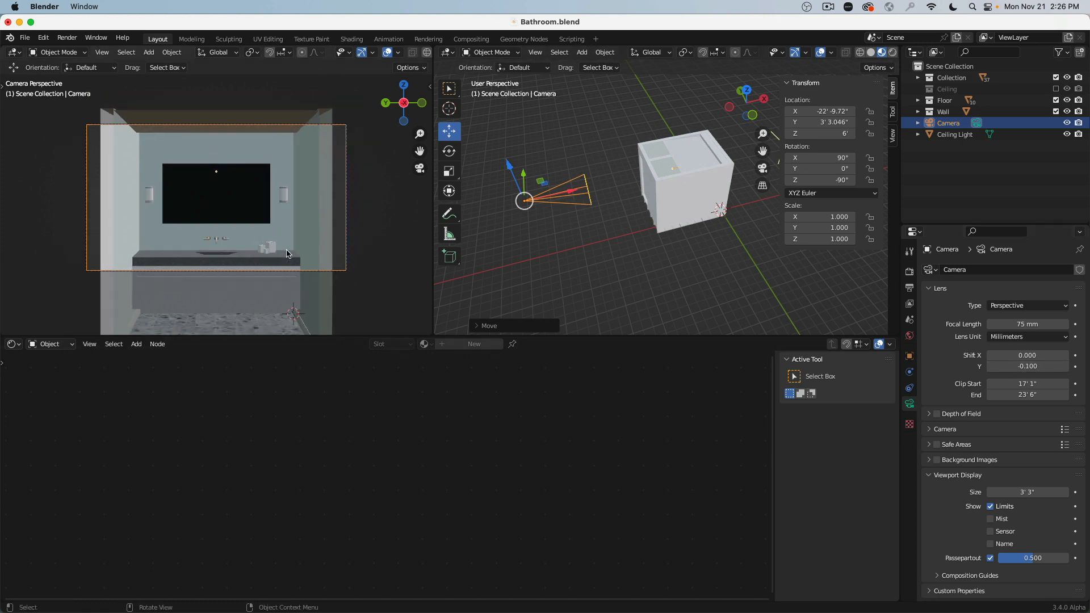
Set the render output resolution to 1000 px wide by 2000 px high
scroll(288, 253, "down", 1)
middle_click_drag(318, 215, 323, 188, "shift")
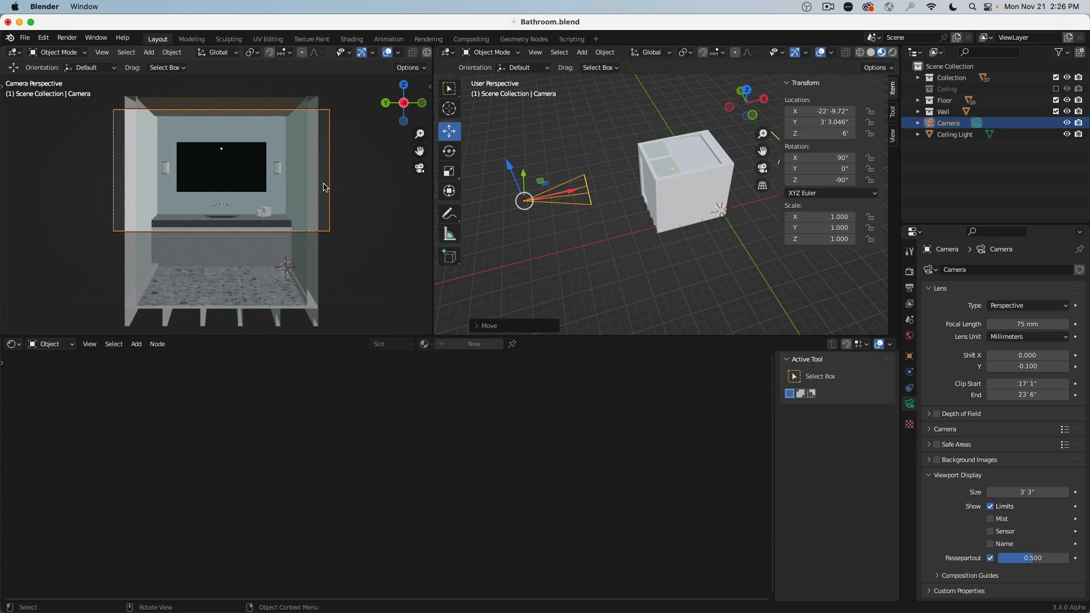
left_click(909, 274)
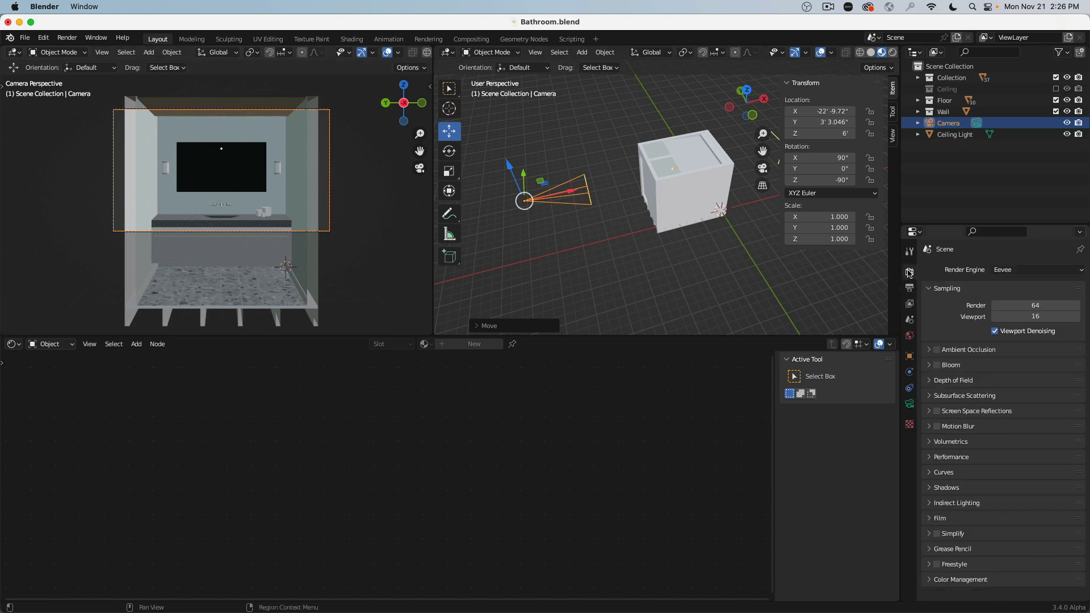
left_click(909, 289)
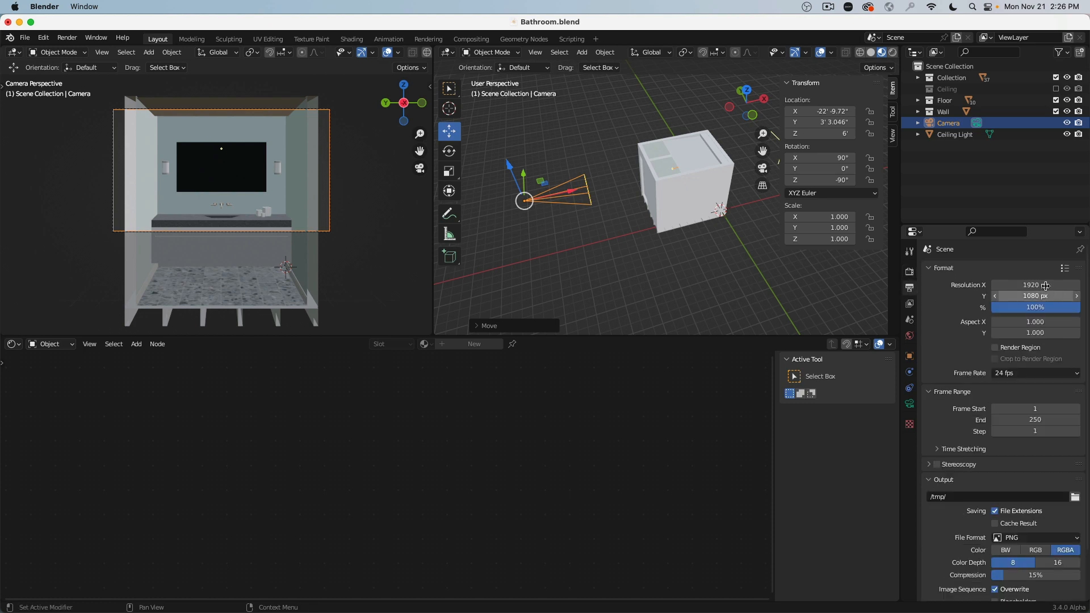
left_click(1029, 286)
type("1")
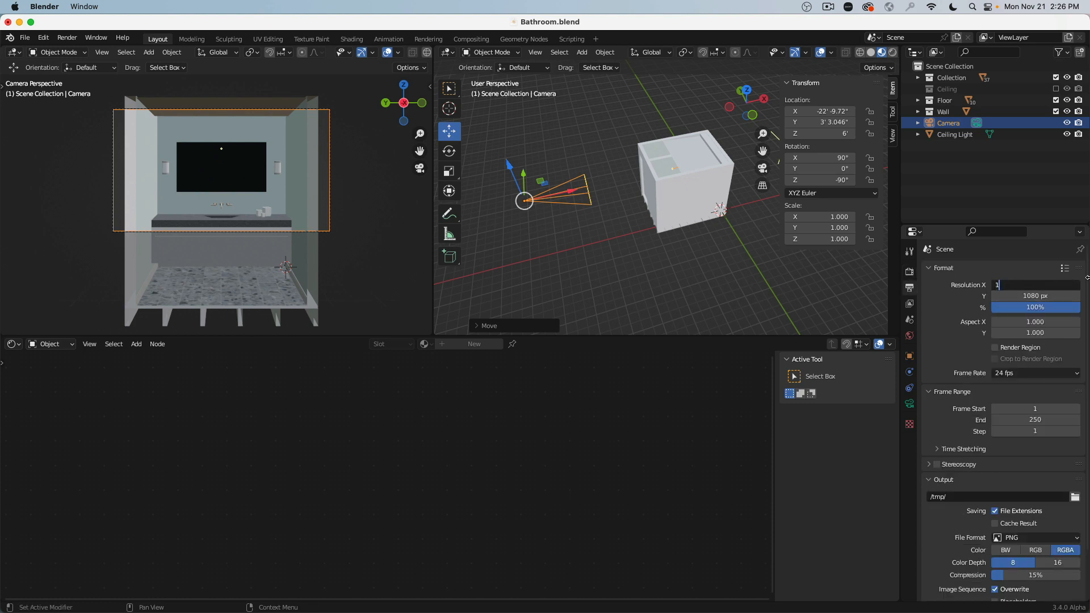
type("000")
key("Tab")
type("2")
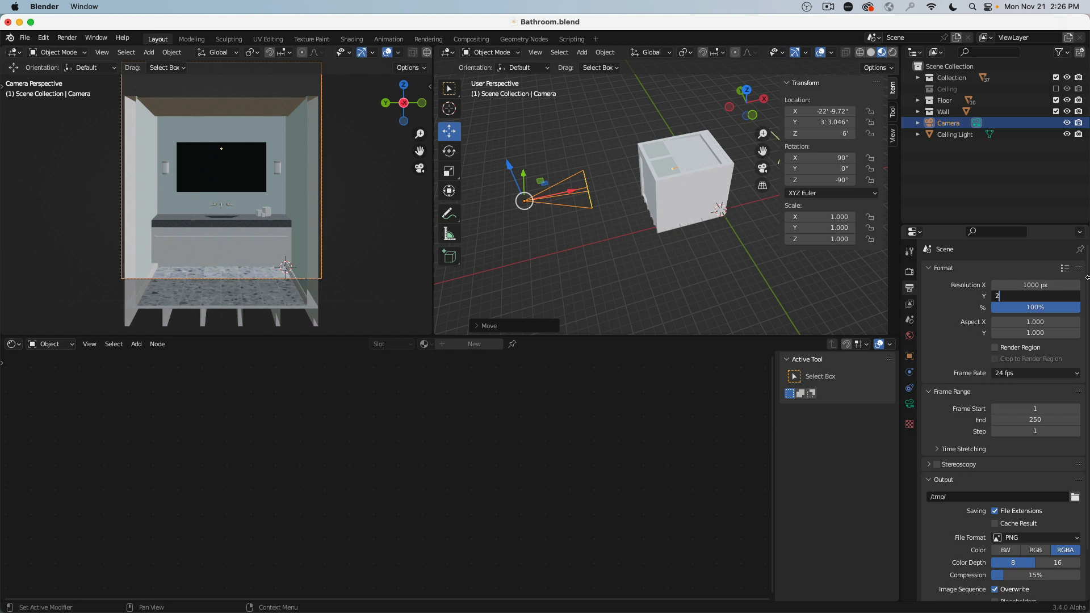
type("000")
key("Return")
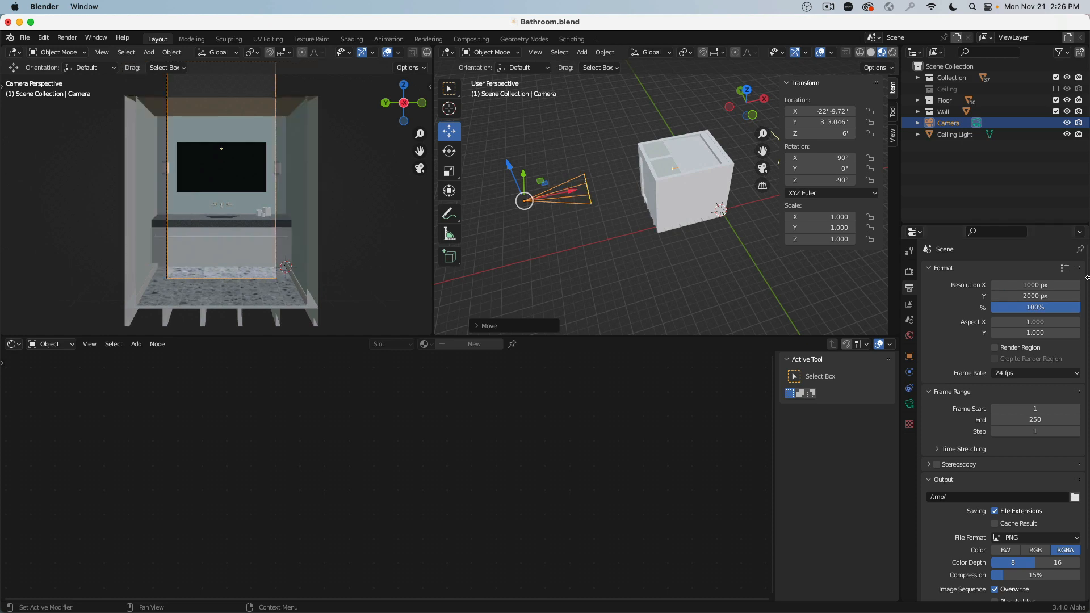
Reduce the output resolution's height to 1300 px to narrow the empty area above the bathroom
scroll(272, 194, "down", 1)
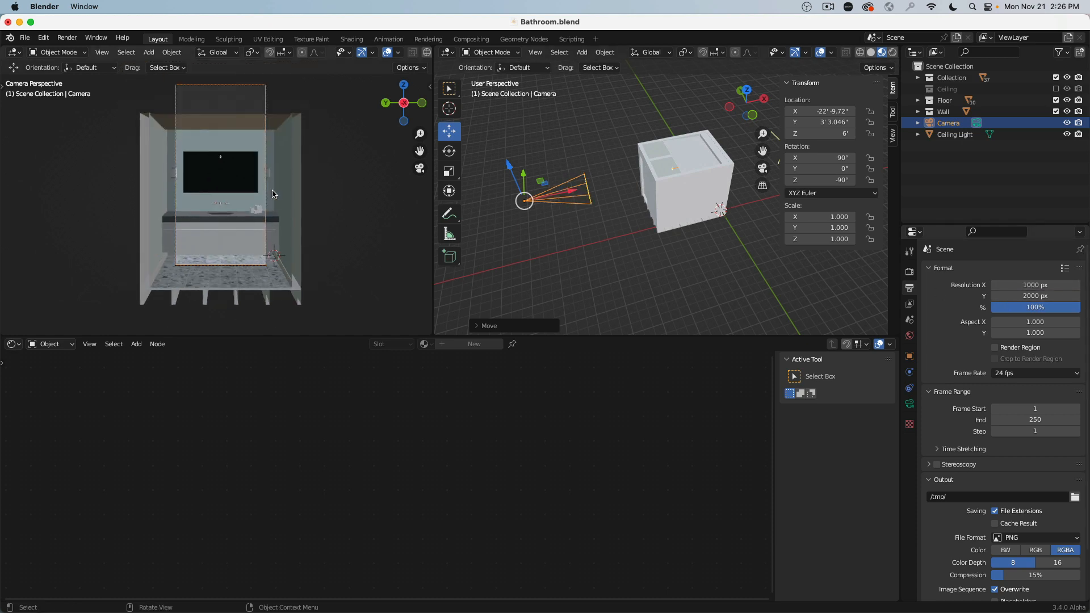
scroll(273, 195, "down", 1)
middle_click_drag(284, 183, 307, 194, "shift")
scroll(285, 191, "up", 1)
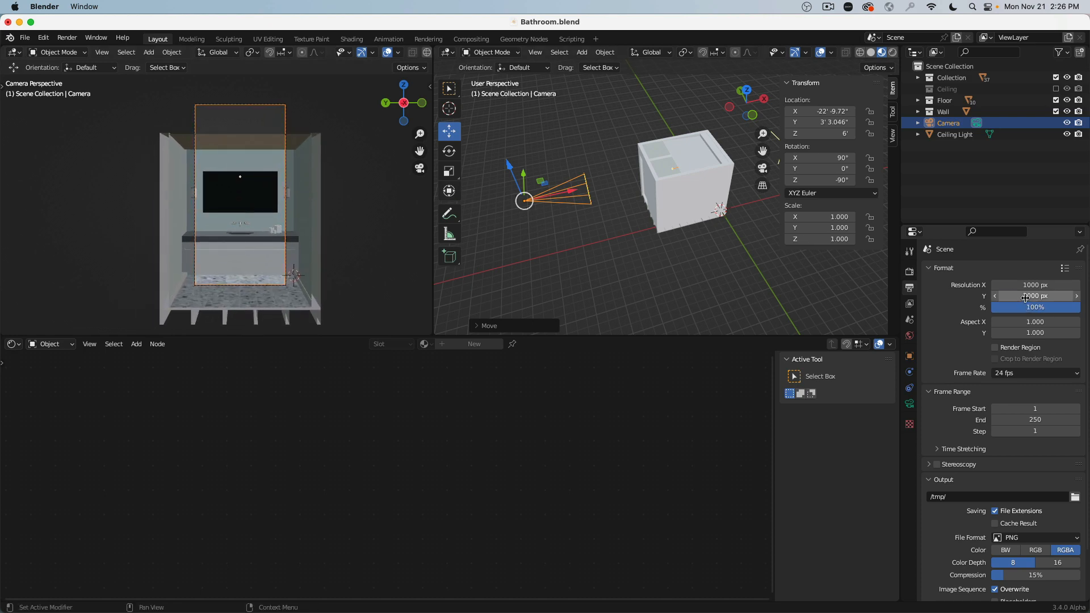
left_click_drag(1025, 296, 981, 296)
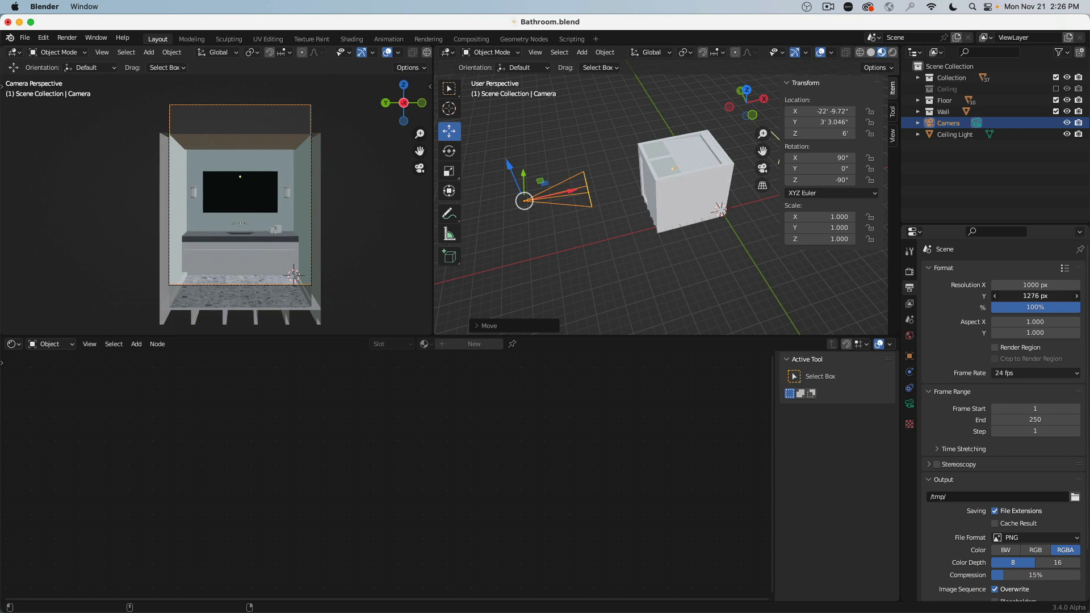
left_click(1037, 296)
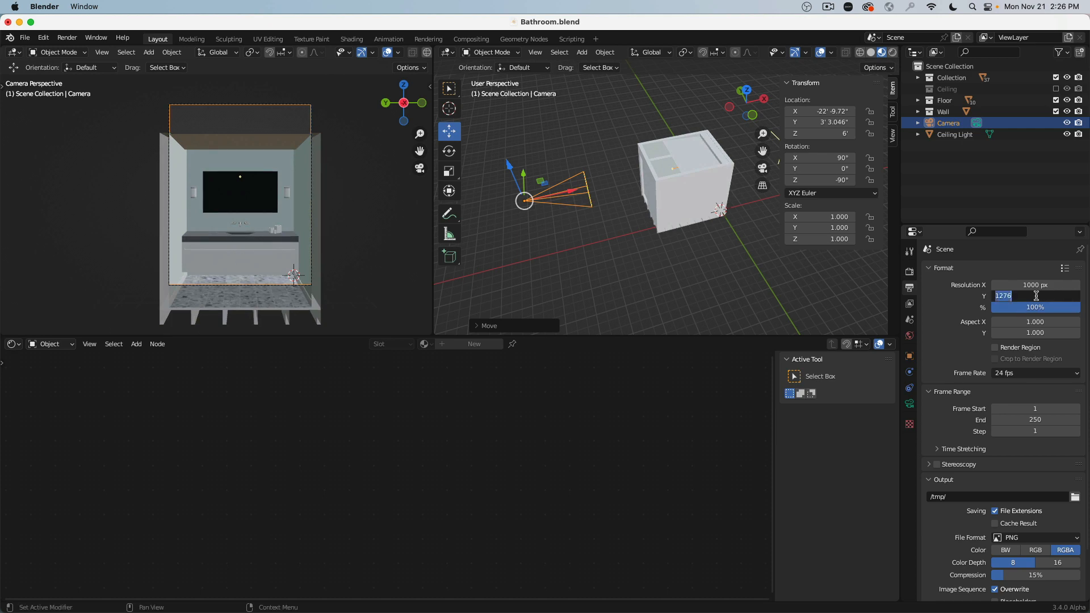
type("1300")
key("Return")
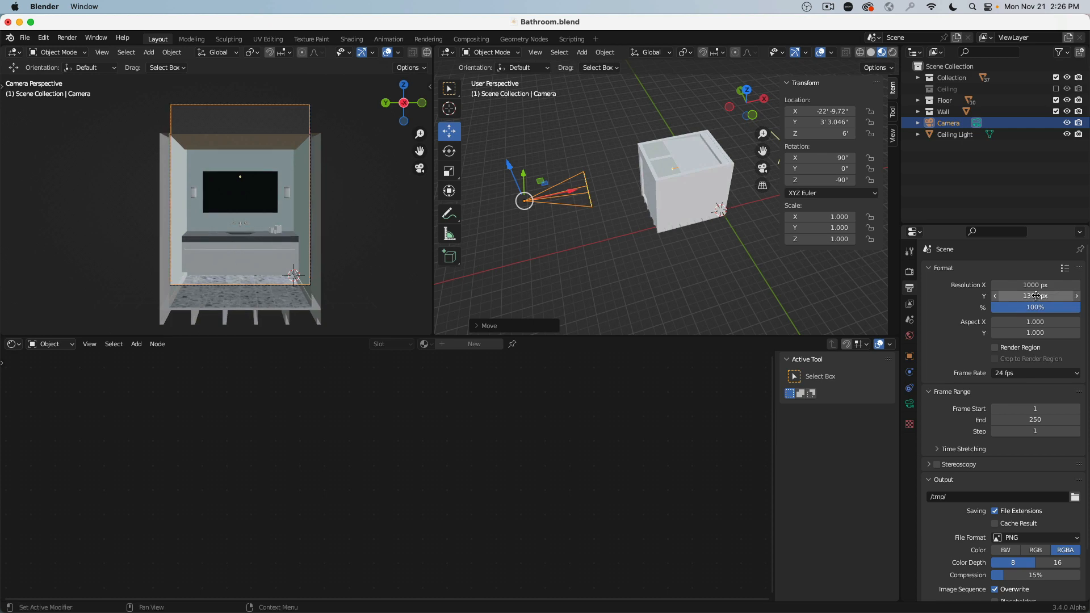
Set the camera lens's vertical shift to about -0.246 so the frame covers the room from ceiling to floor
scroll(257, 223, "up", 8)
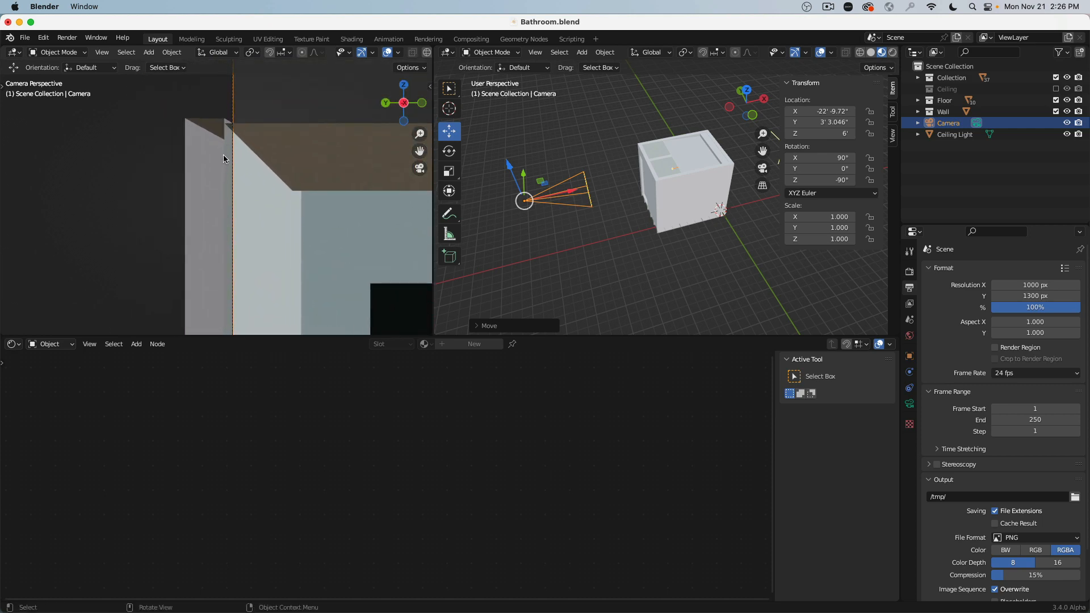
key("Home")
scroll(216, 146, "down", 4)
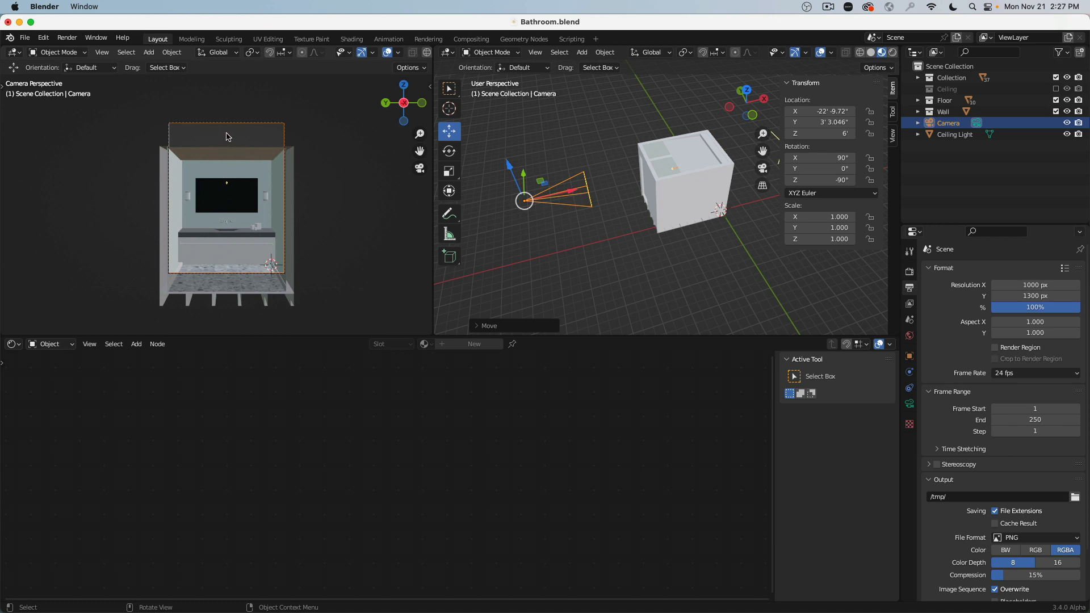
middle_click_drag(642, 227, 637, 171)
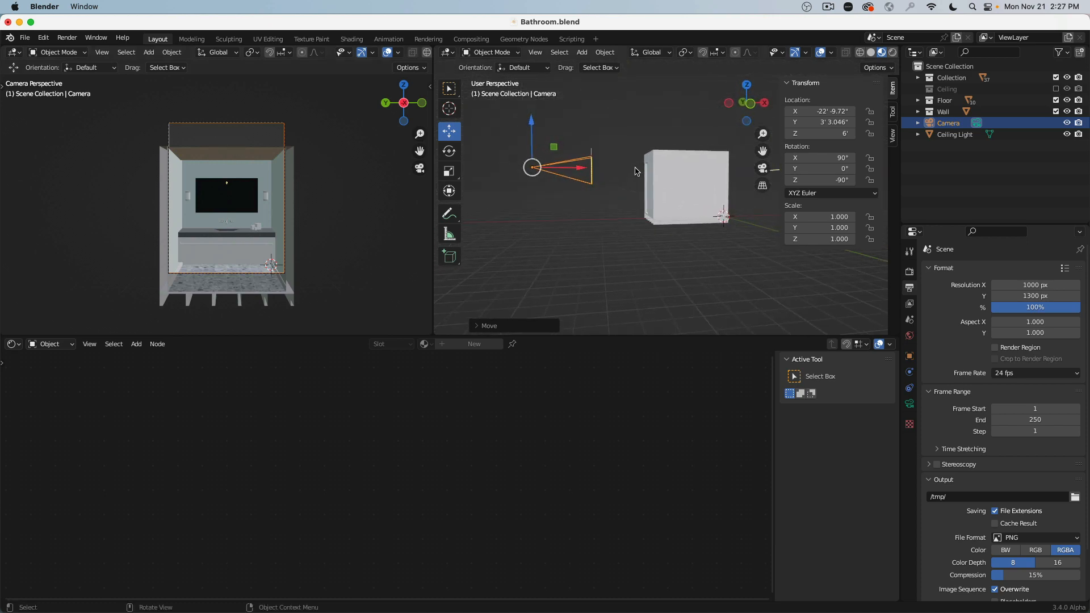
left_click(911, 406)
left_click_drag(1028, 366, 968, 367)
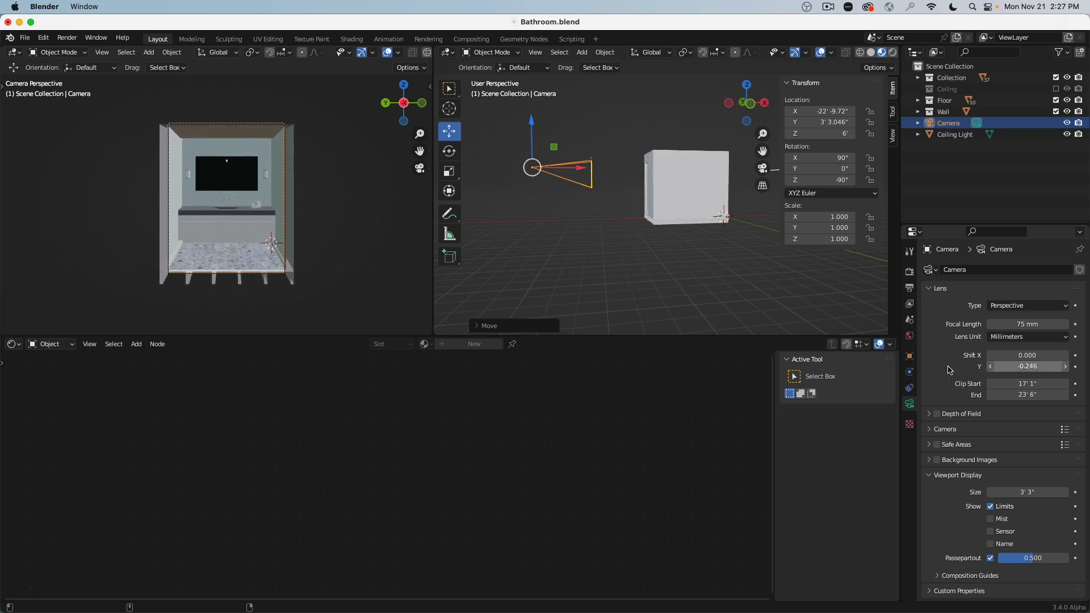
scroll(280, 160, "down", 1)
scroll(265, 175, "up", 2)
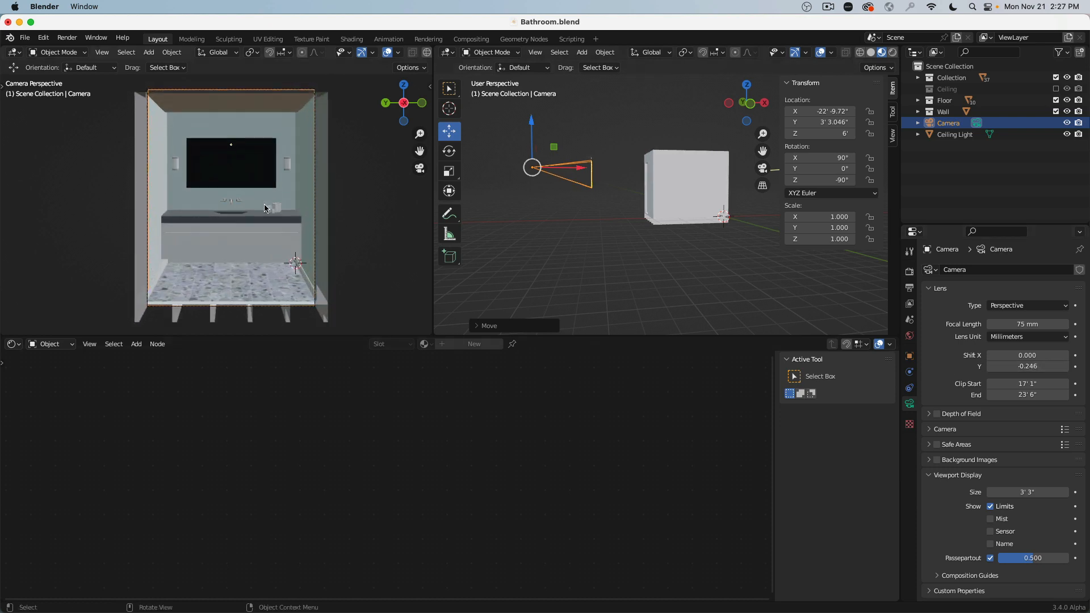
scroll(265, 207, "up", 1)
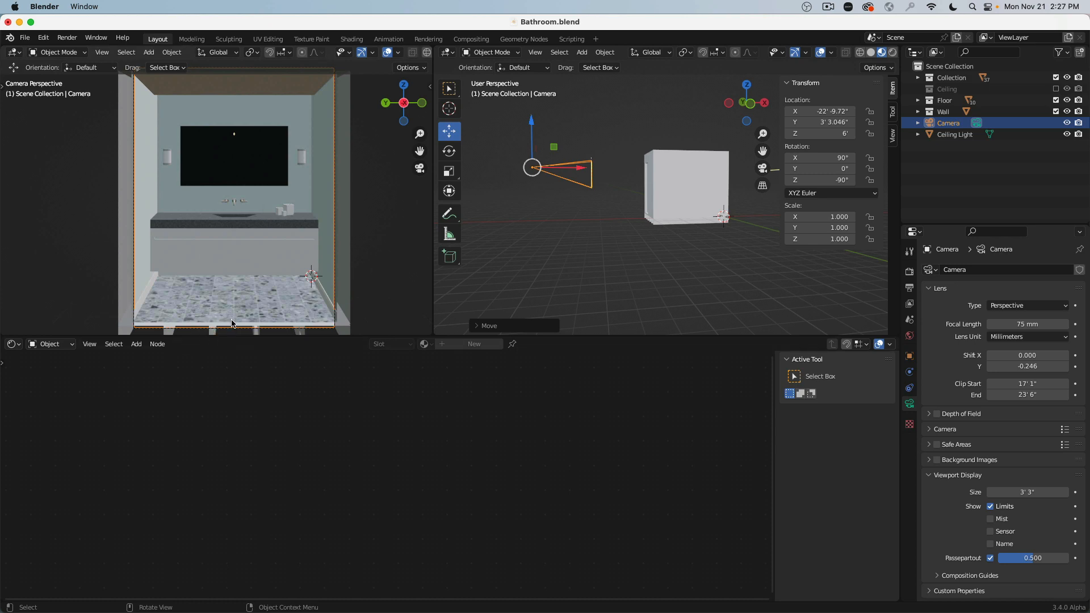
scroll(253, 196, "down", 2)
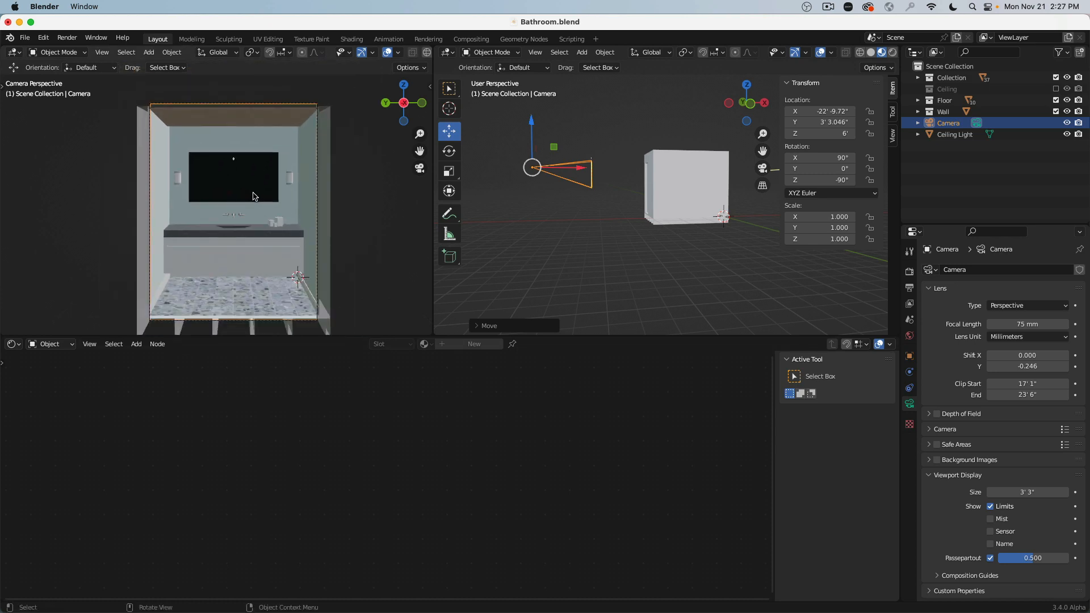
Try an output resolution of 800 px wide by 1300 px high
left_click(910, 304)
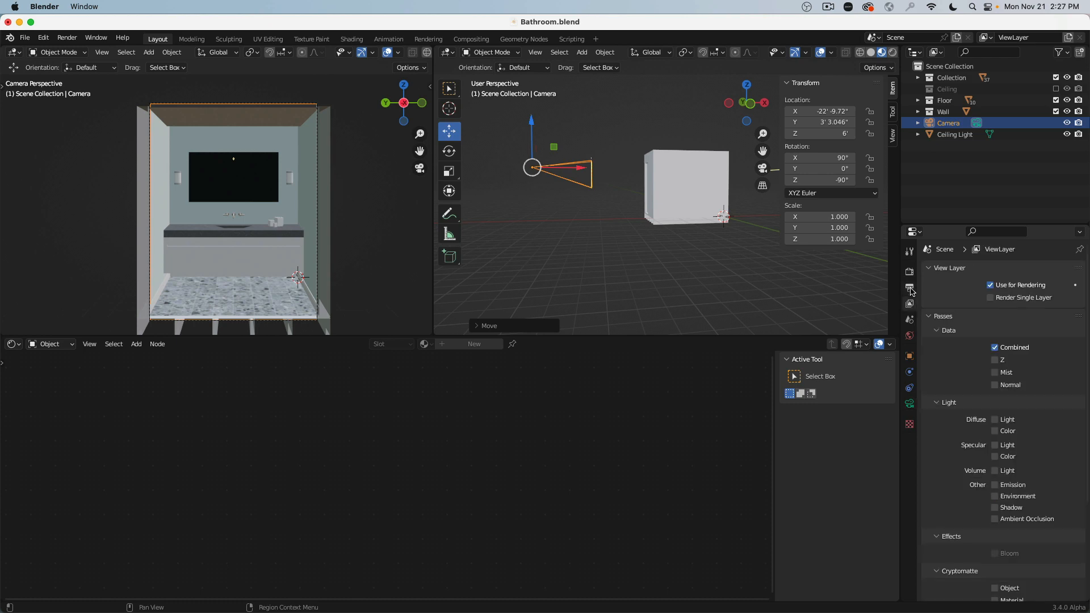
left_click(910, 290)
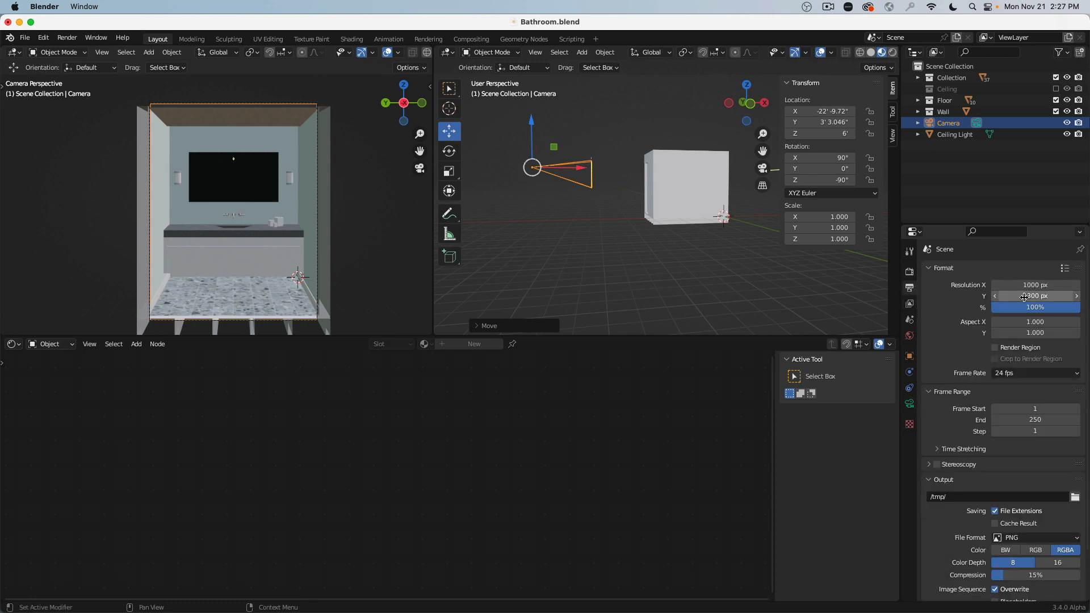
left_click_drag(1029, 286, 1006, 295)
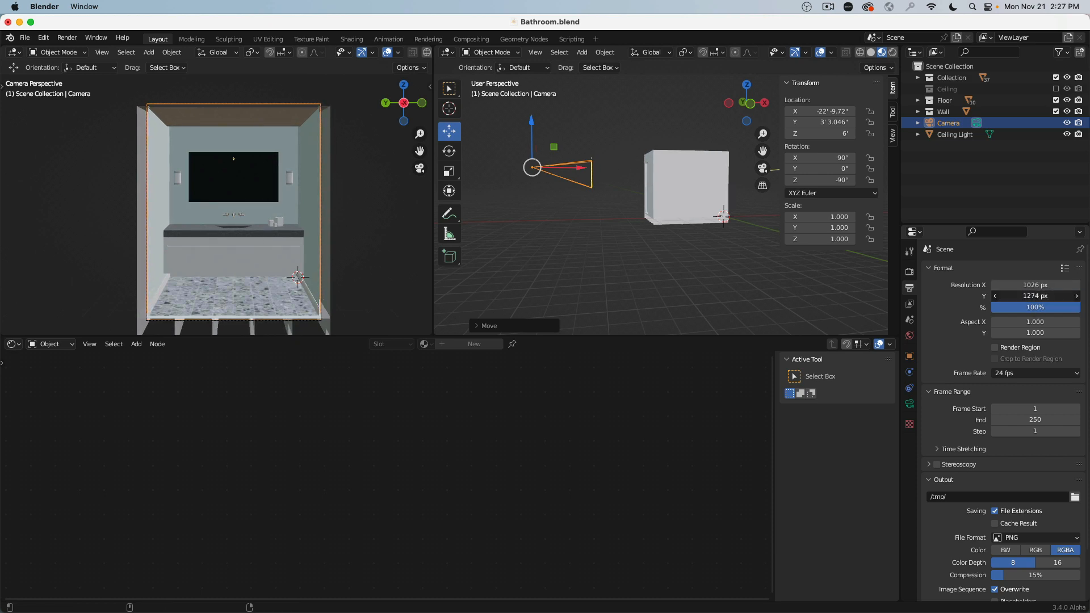
left_click(1050, 296)
key("BackSpace")
type("1300")
key("shift+Tab")
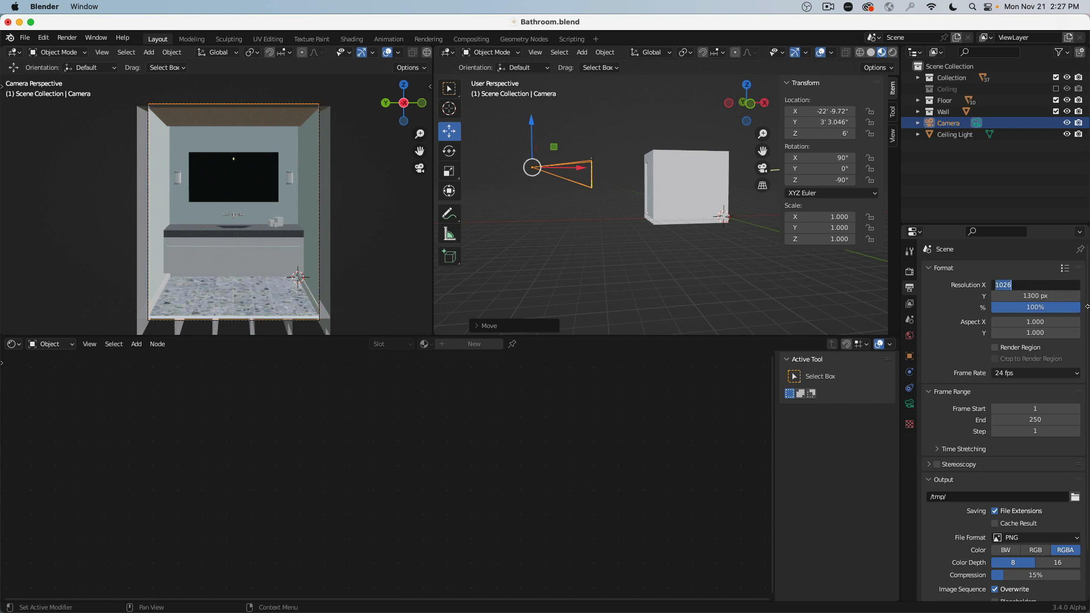
type("800")
key("Return")
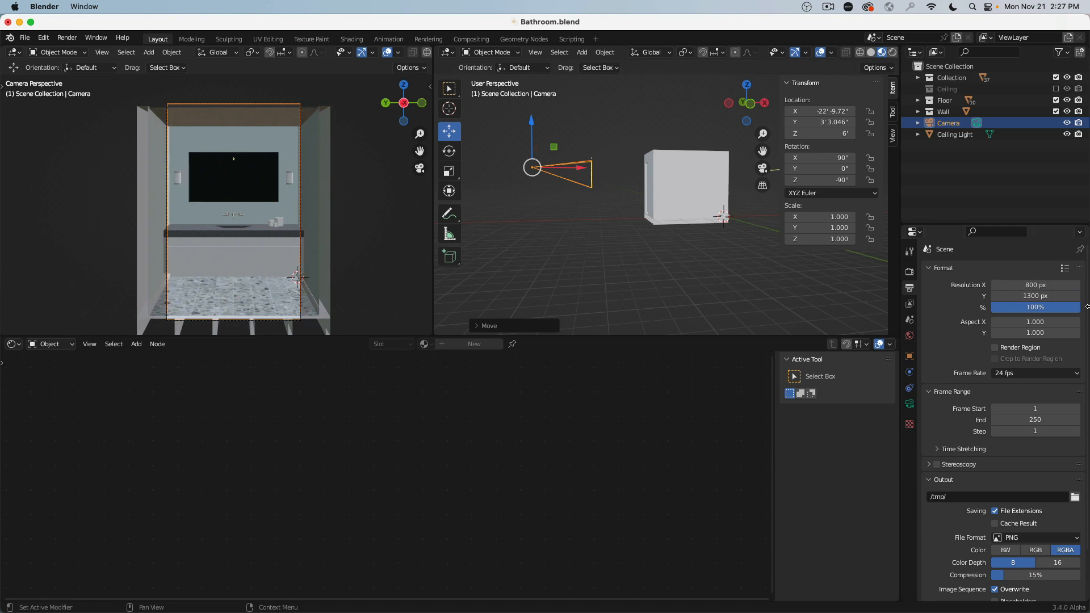
Set the output resolution's width to 1100 px so the frame takes in both side walls
left_click(1025, 285)
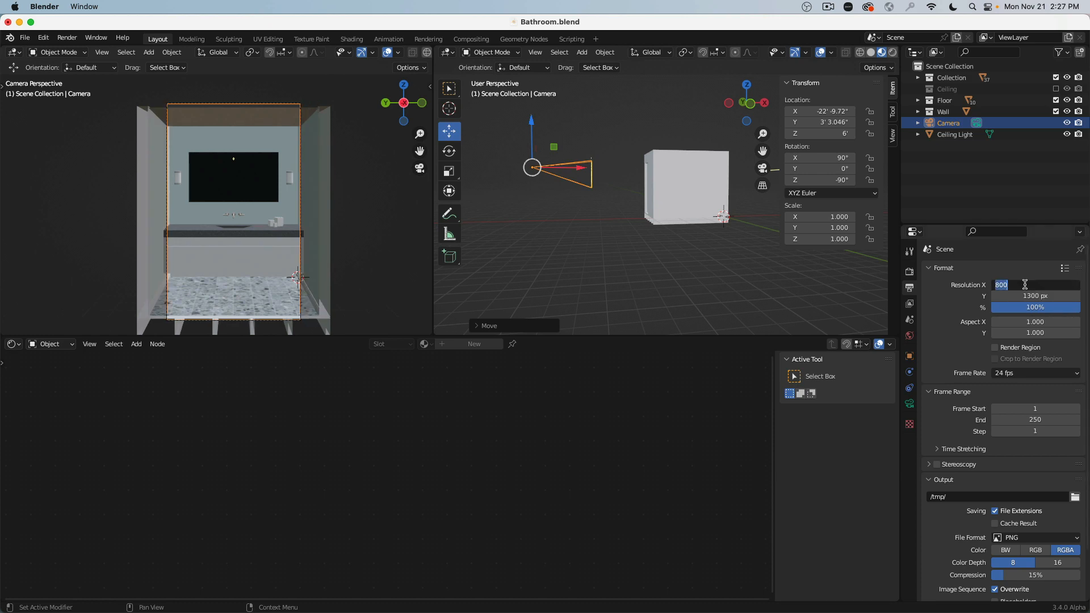
type("1100")
key("Return")
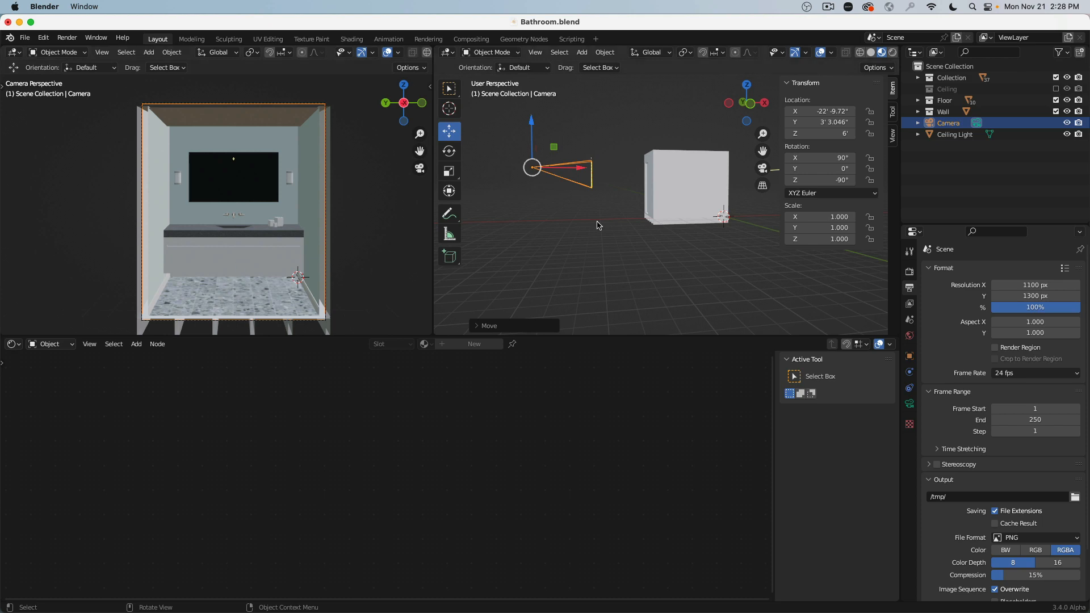
Make a second camera by copying and pasting the existing camera in place
left_click(910, 404)
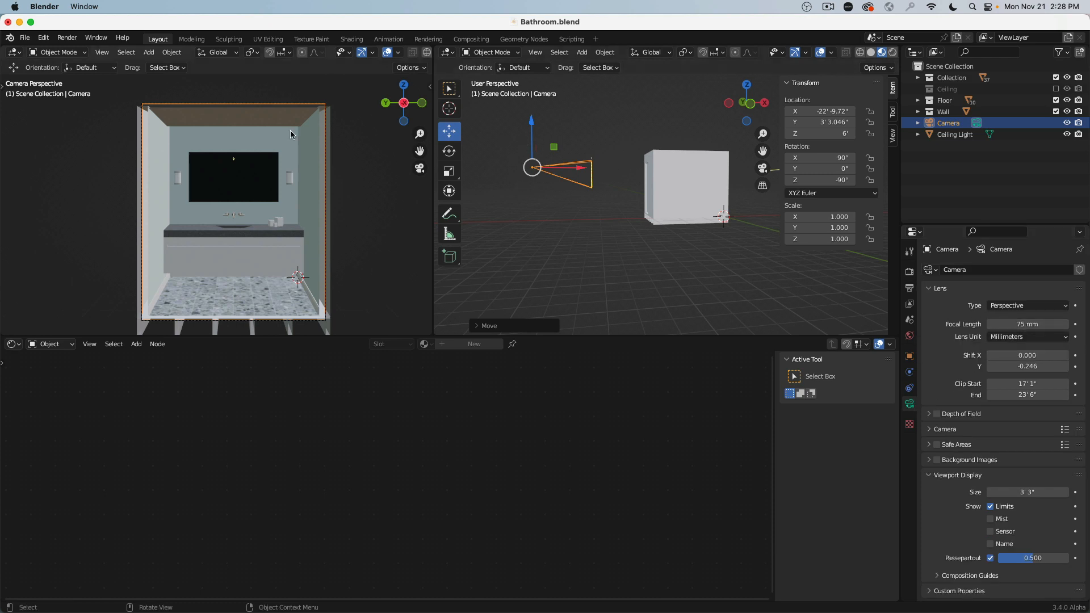
left_click(170, 53)
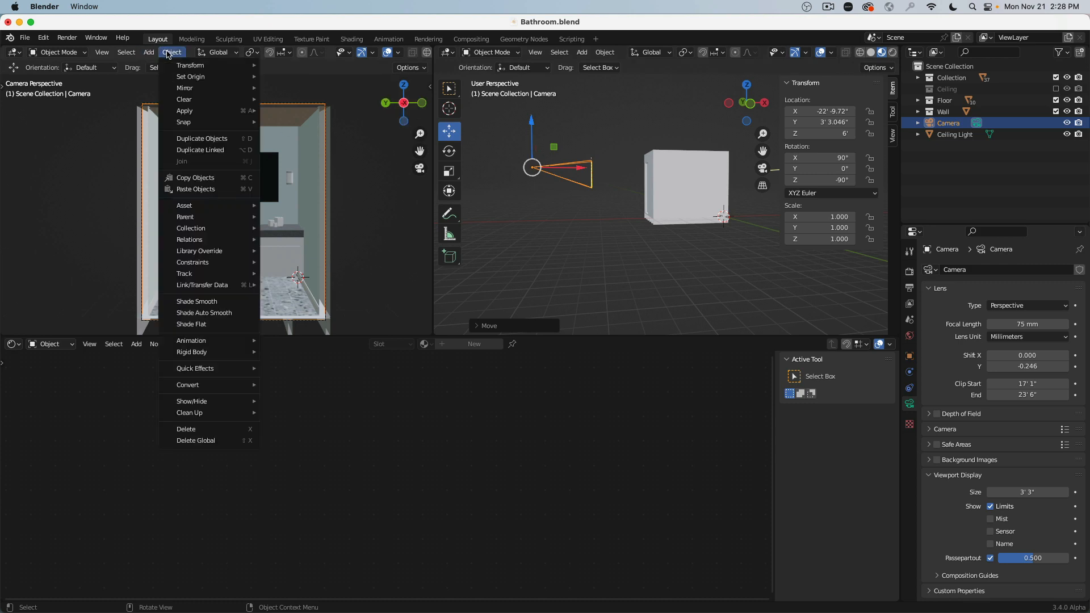
left_click(239, 179)
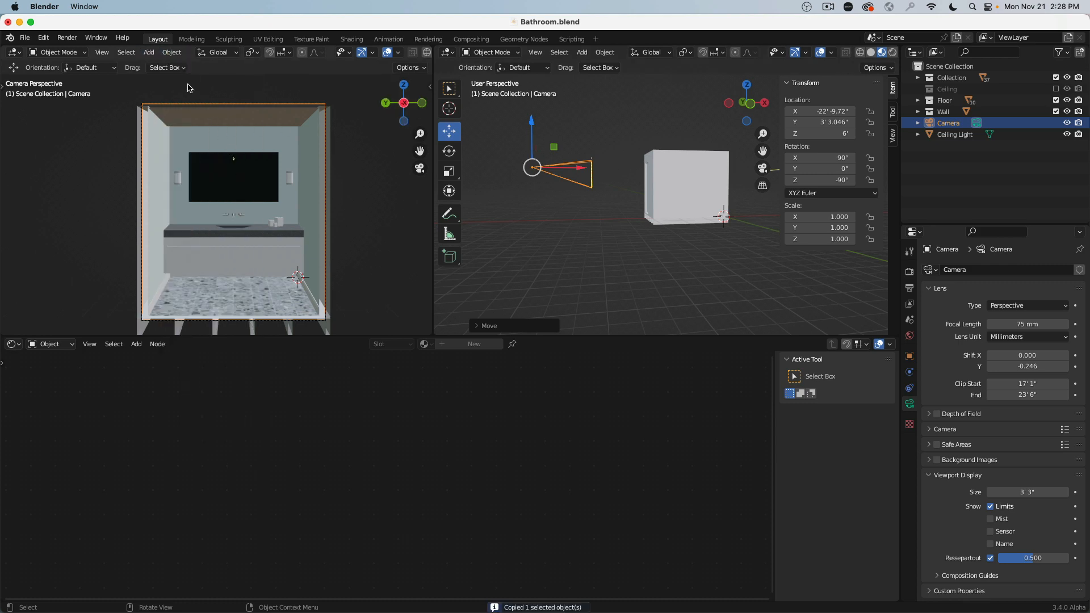
left_click(172, 52)
left_click(215, 189)
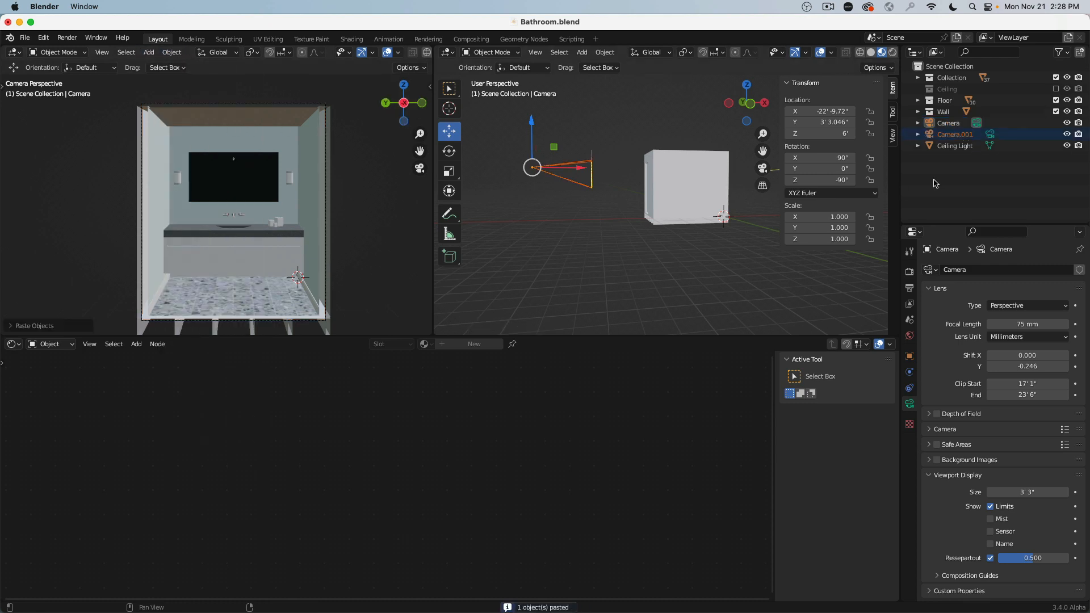
Rename the original camera to Camera 75 and its pasted copy to Camera 50
double_click(957, 124)
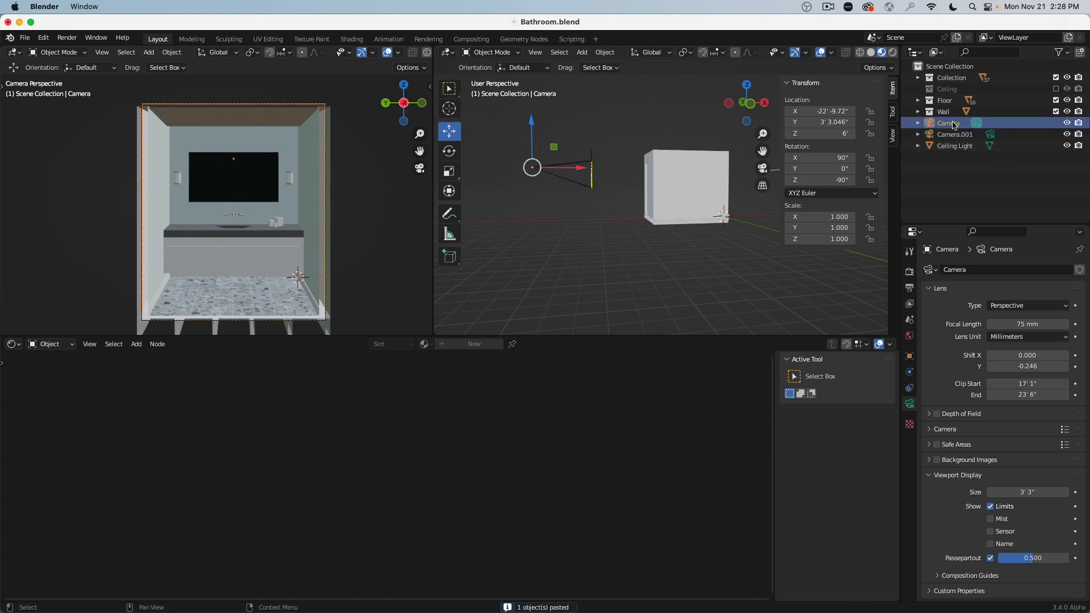
type("75")
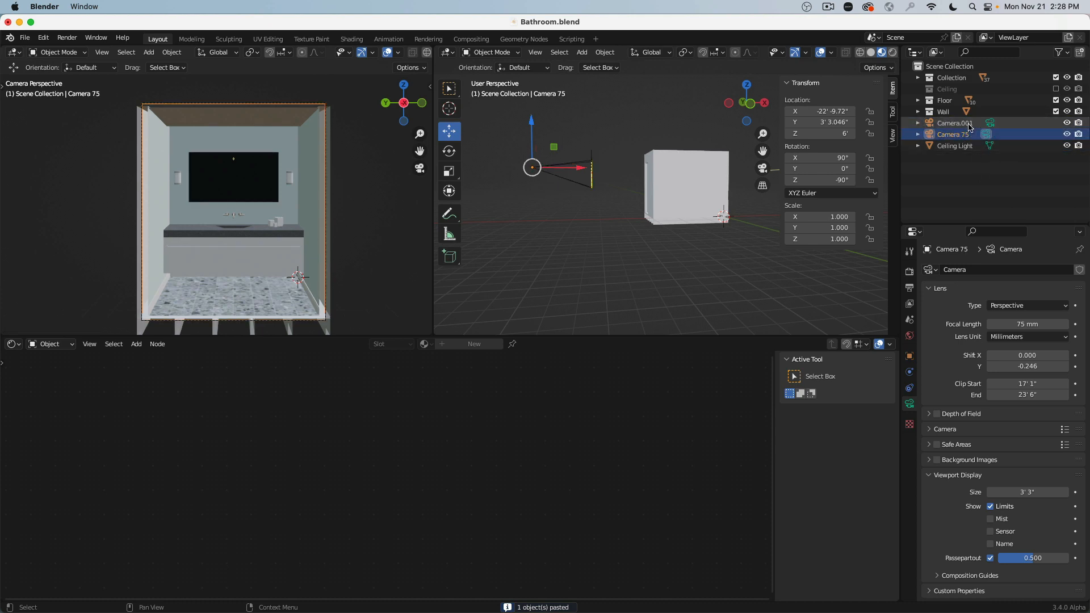
key("Return")
left_click(970, 123)
double_click(970, 124)
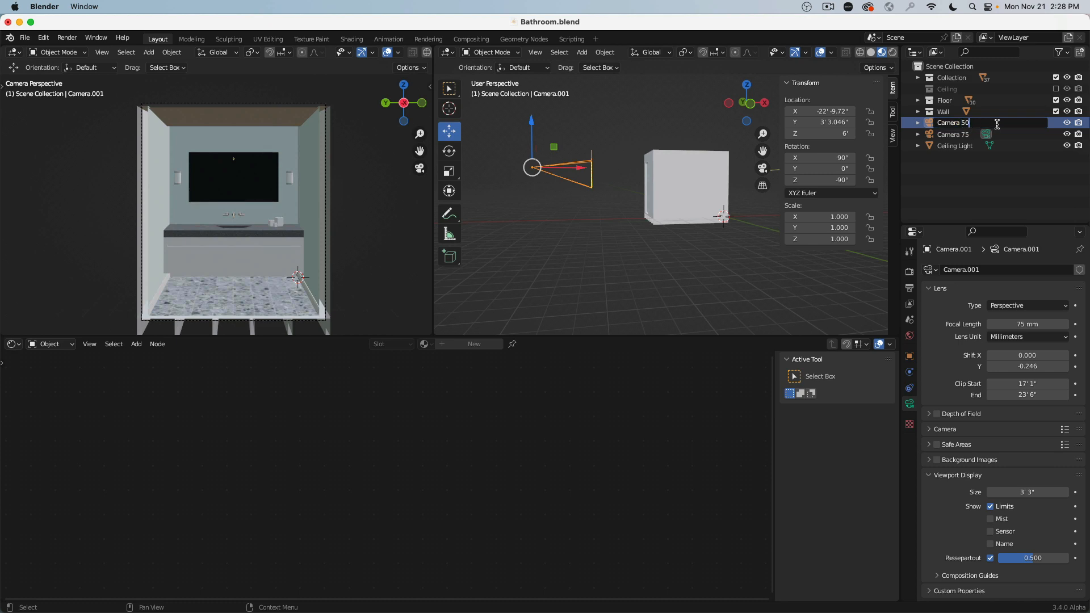
type("50")
key("Return")
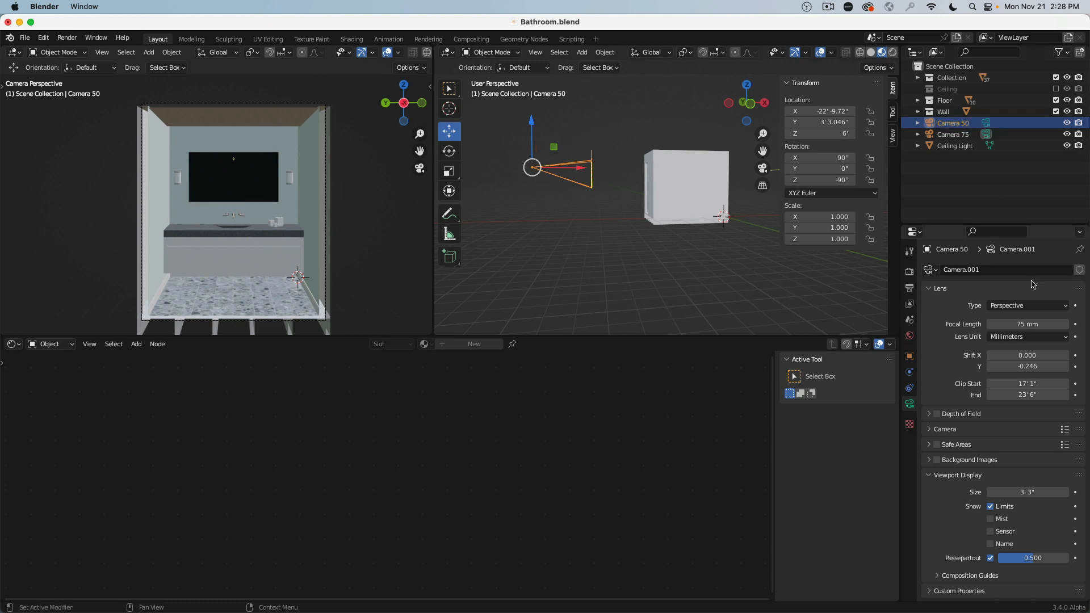
Set the focal length of Camera 50 to 50 mm
left_click(1023, 325)
left_click(576, 149)
middle_click_drag(580, 151, 699, 159)
left_click(1029, 323)
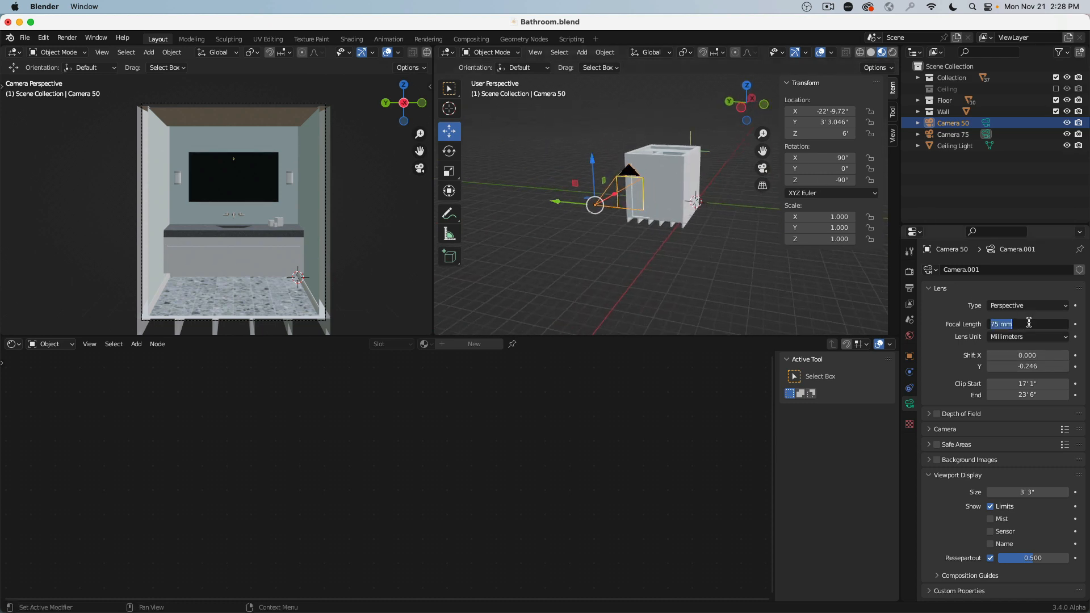
type("50")
key("Return")
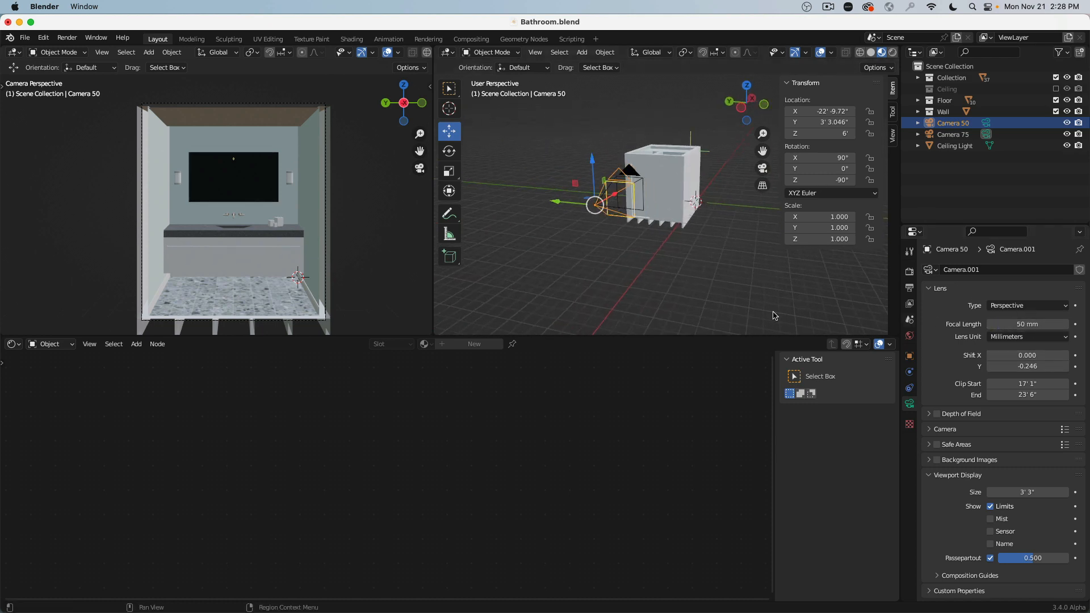
Make Camera 50 the active scene camera
middle_click_drag(594, 217, 609, 221)
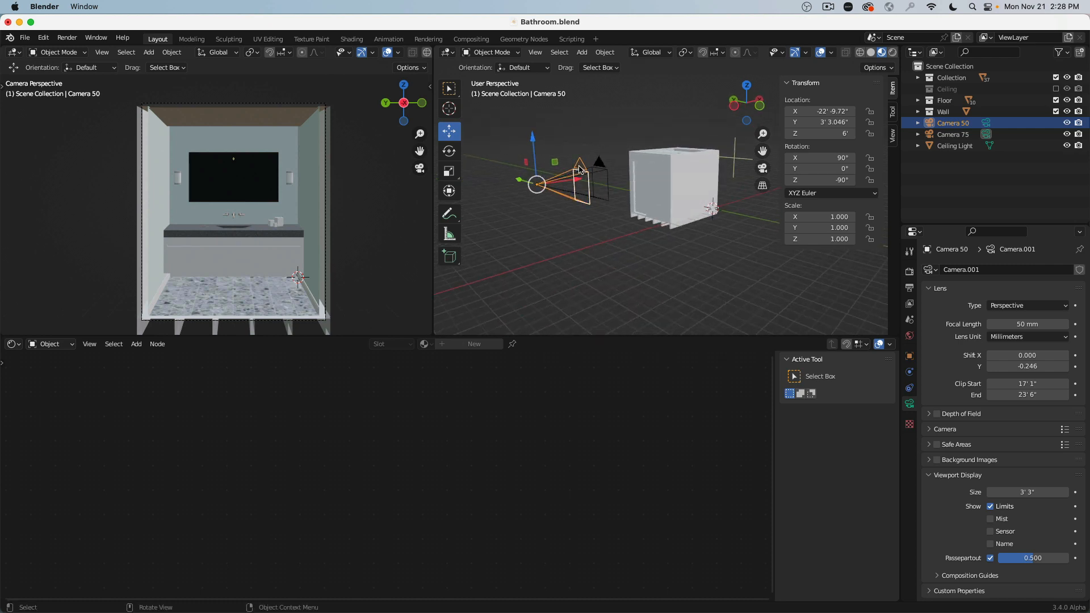
left_click(596, 165)
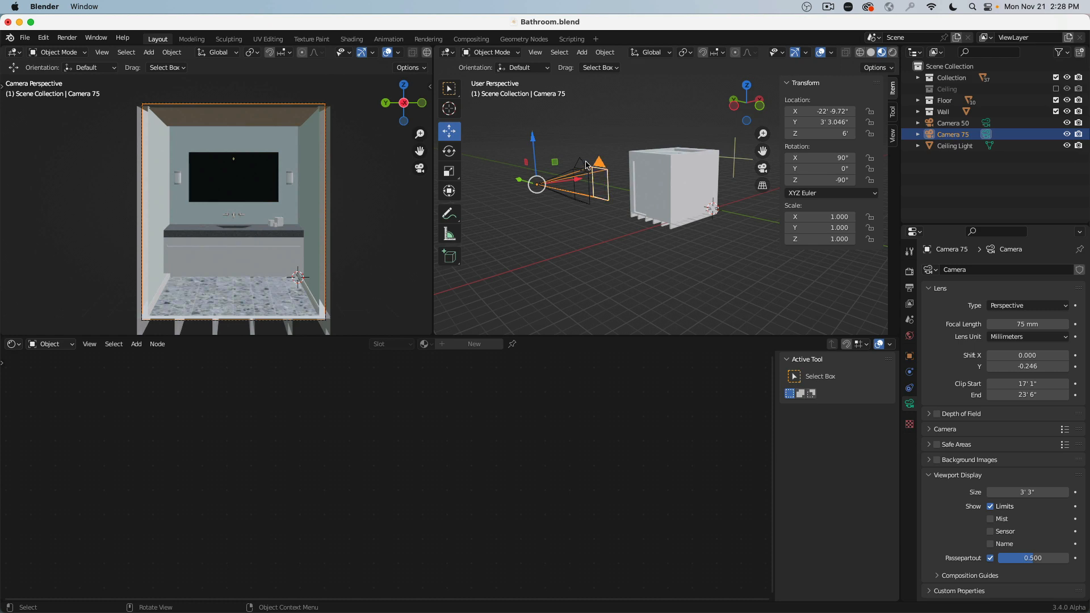
left_click(582, 166)
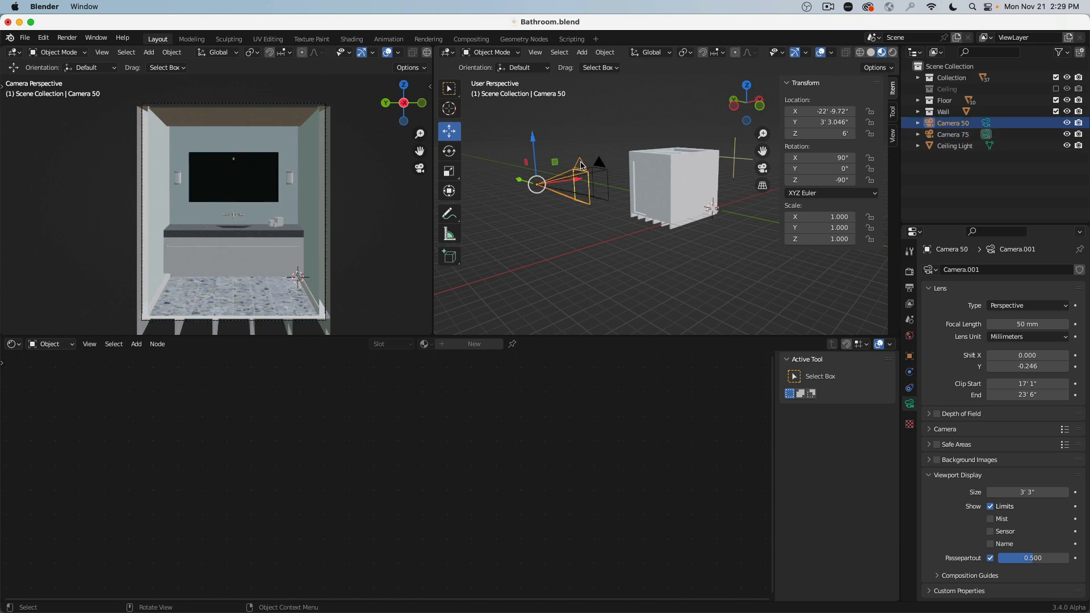
left_click(540, 55)
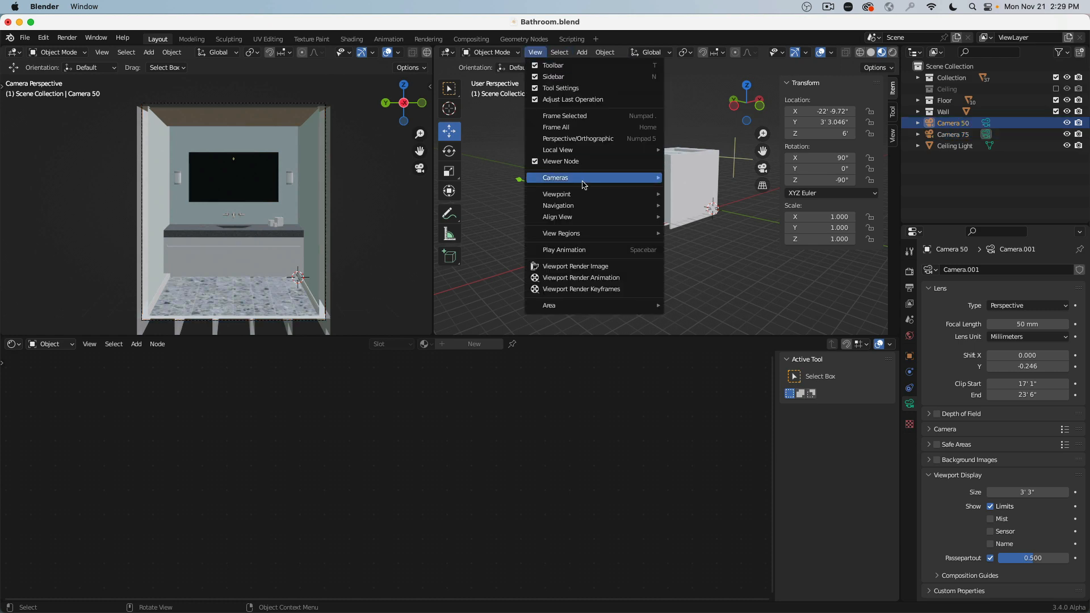
mouse_move(594, 180)
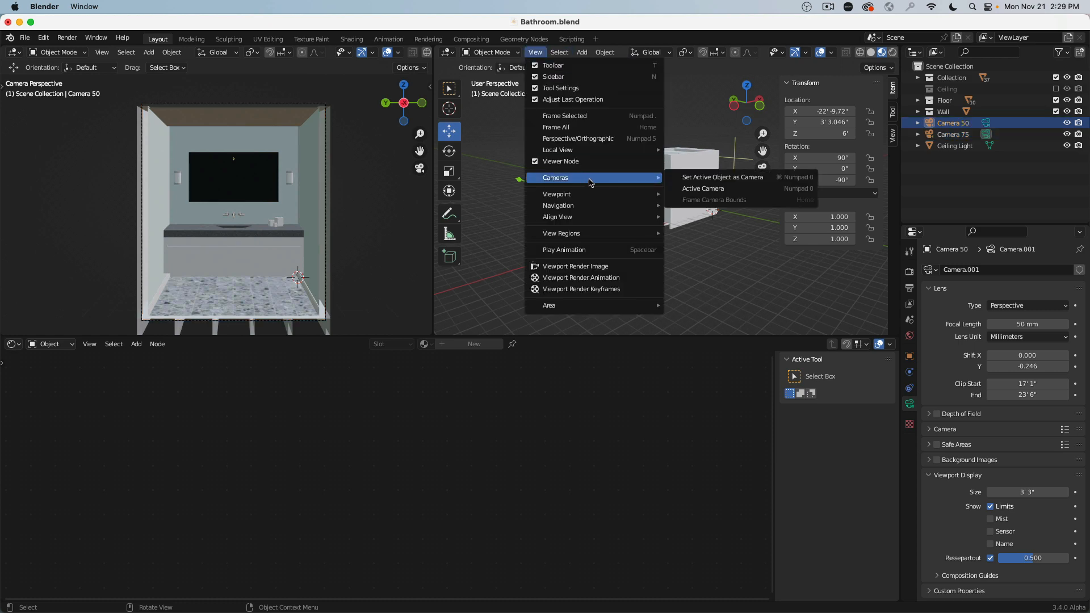
left_click(705, 181)
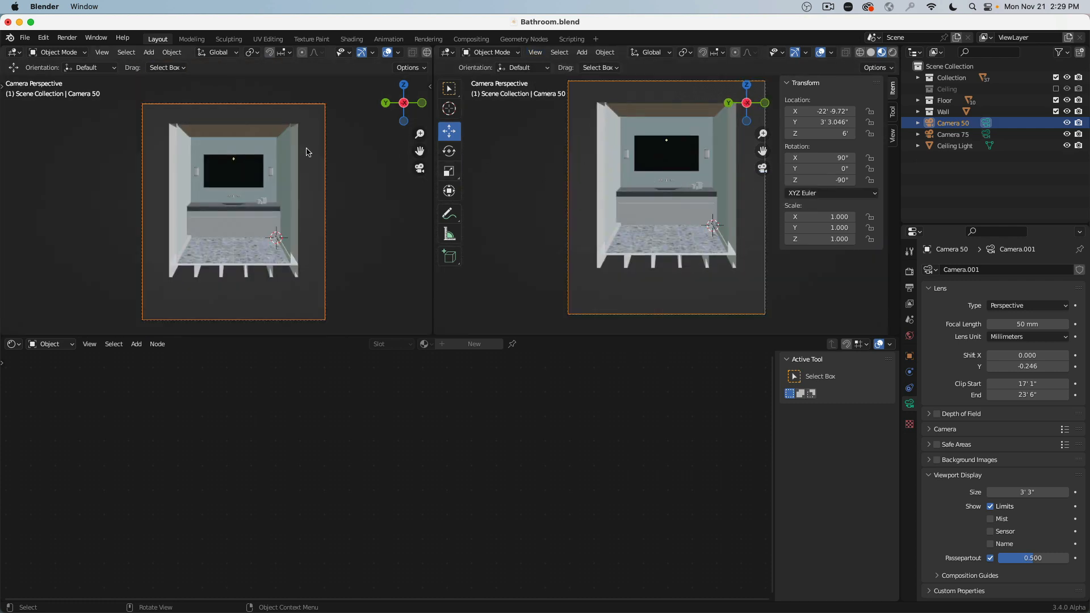
Move Camera 50 along X toward the room to about -21' 4" and set its clip start to 15' 10"
middle_click_drag(653, 142, 614, 167)
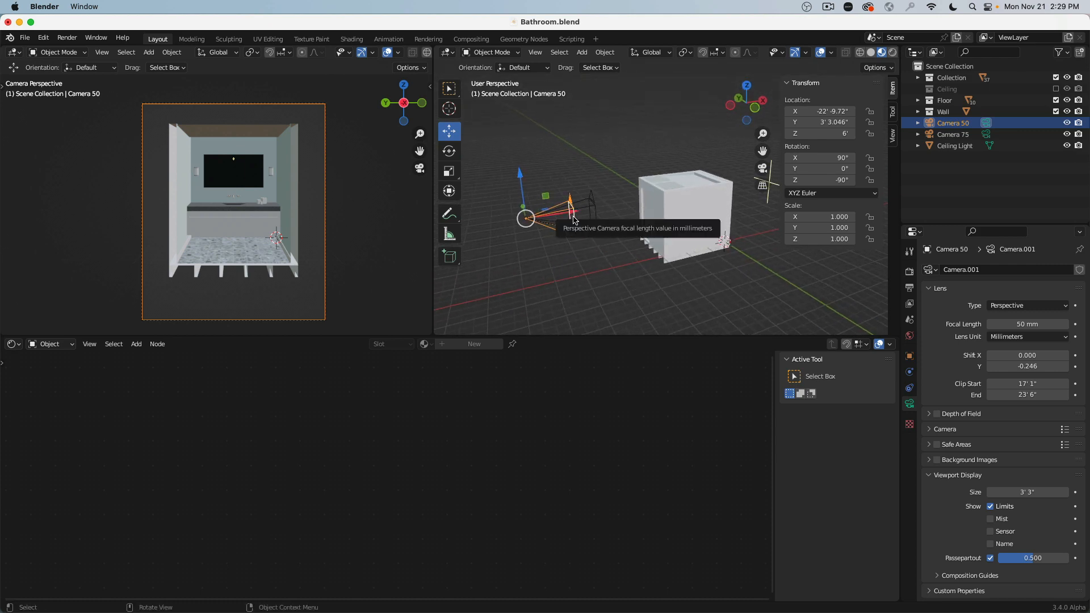
scroll(576, 216, "up", 2)
middle_click_drag(577, 218, 558, 219)
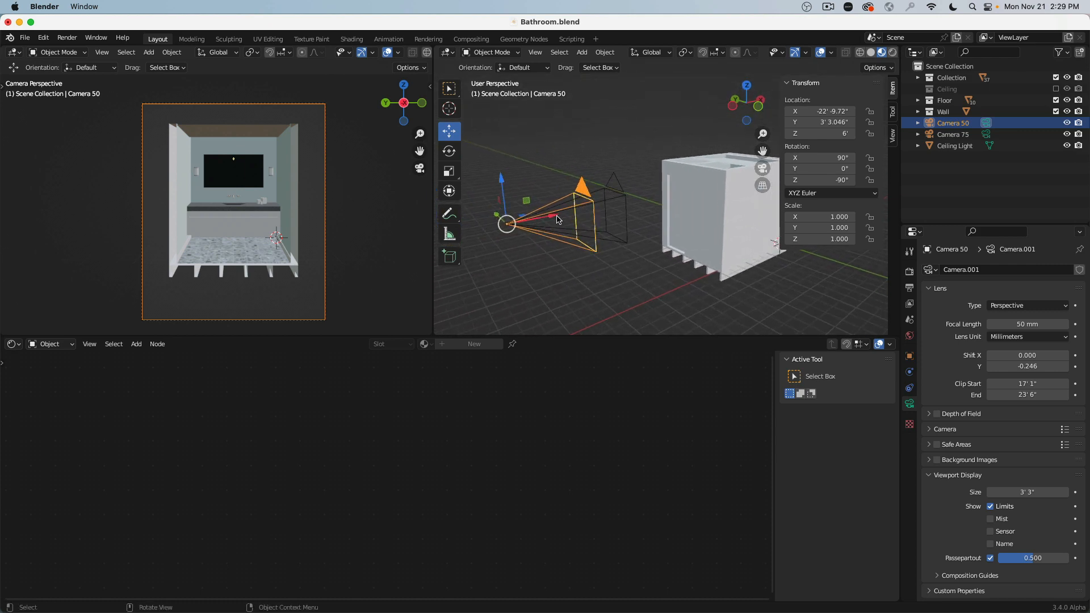
left_click_drag(556, 218, 589, 224)
scroll(707, 172, "down", 3)
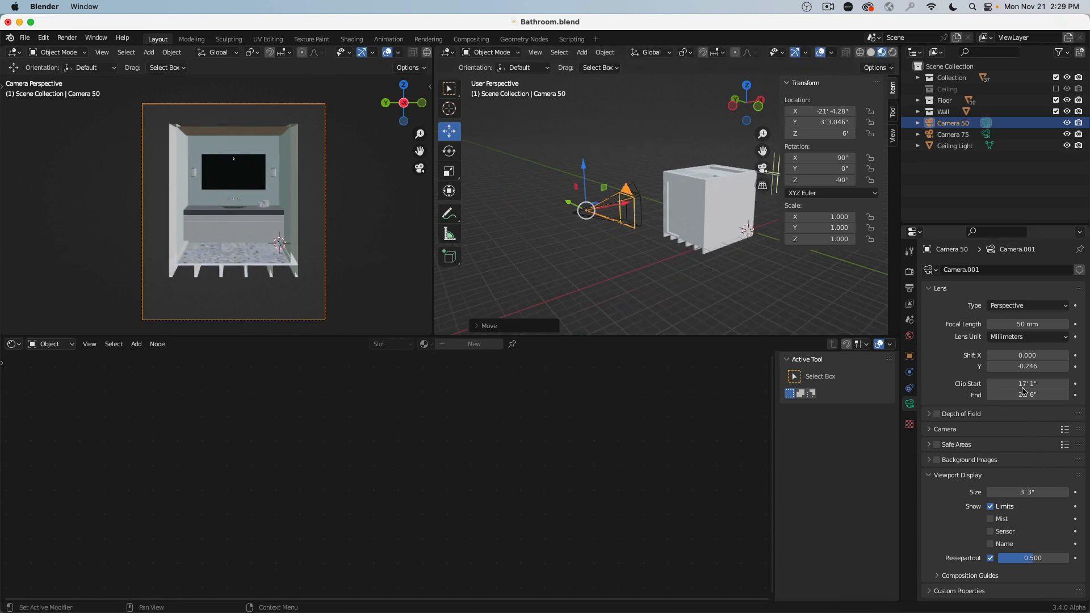
left_click_drag(1021, 383, 1009, 384)
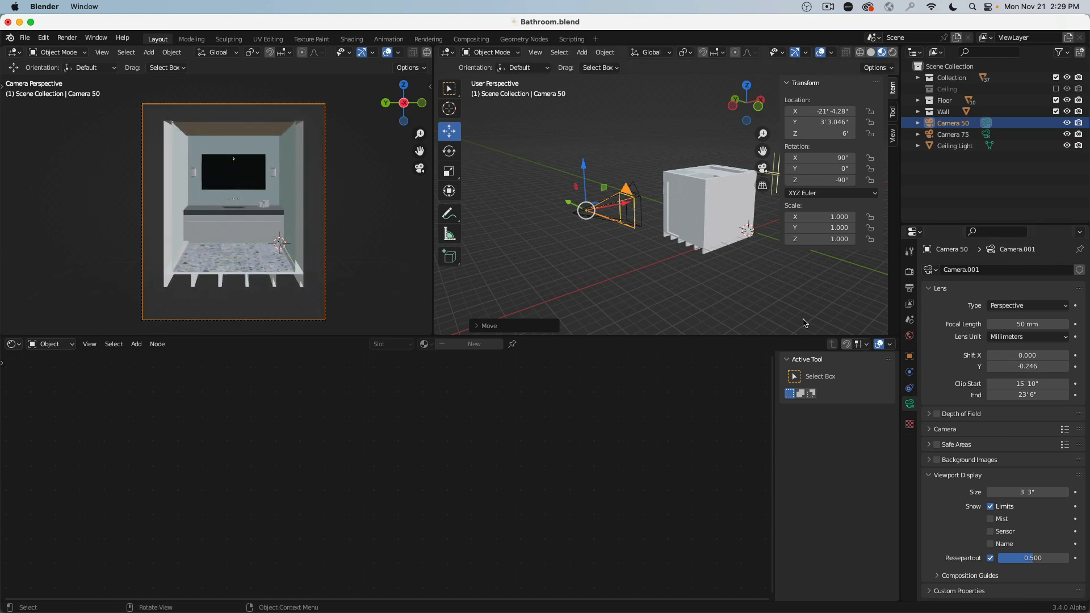
Compare the two framings by making Camera 75 the active camera and then returning to Camera 50
middle_click_drag(658, 209, 628, 203)
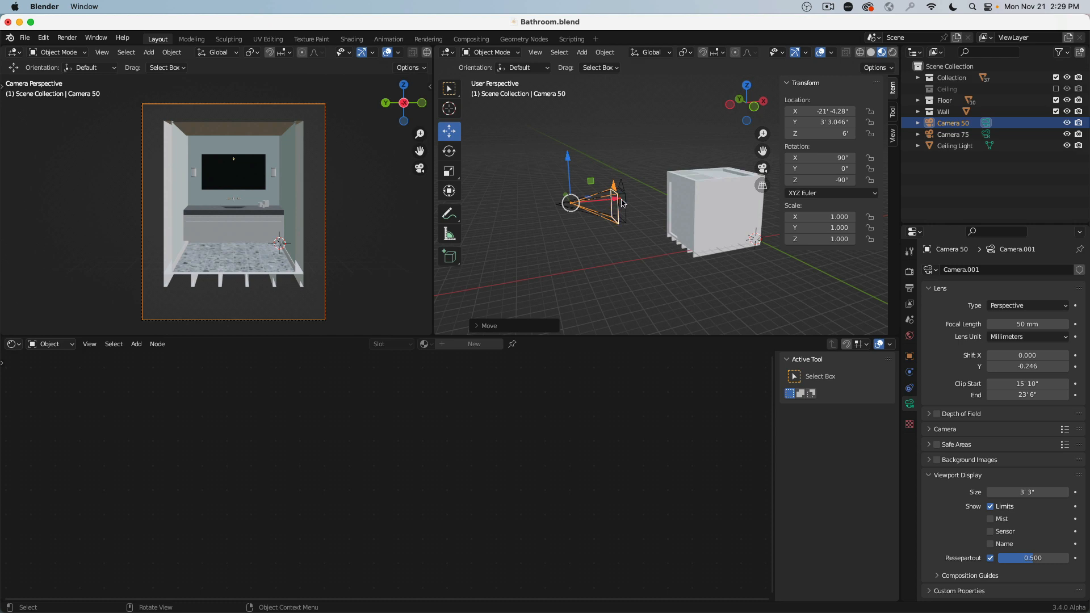
left_click(623, 202)
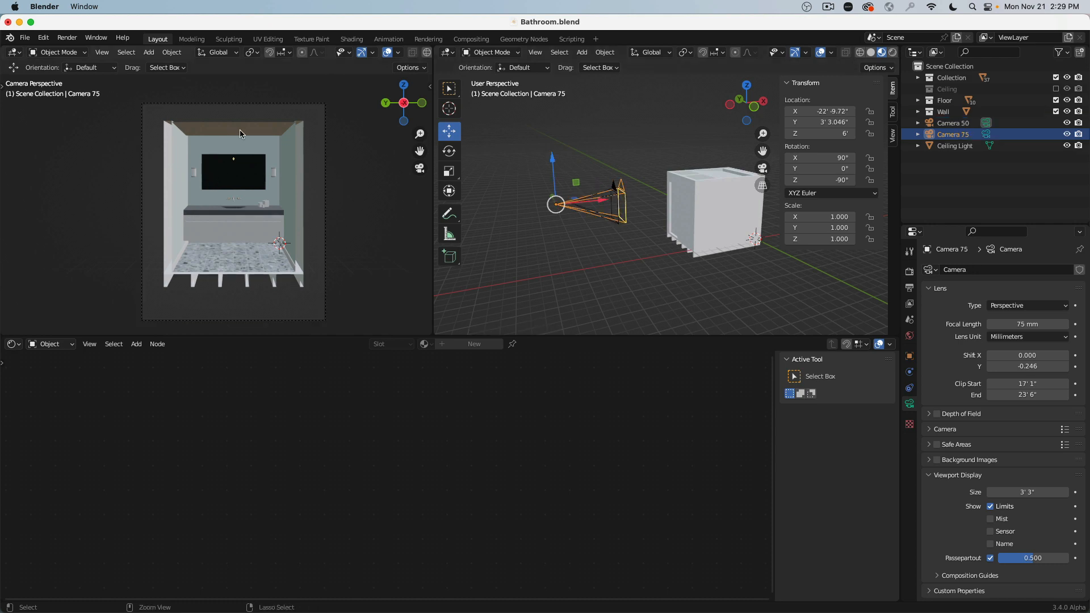
key("ctrl+KP_0")
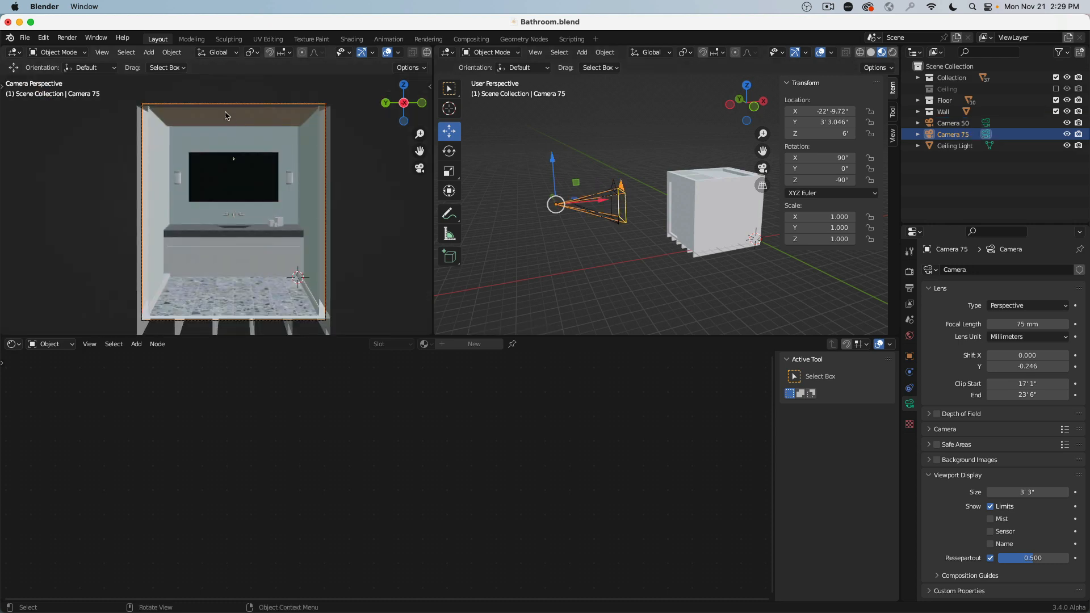
left_click(615, 185)
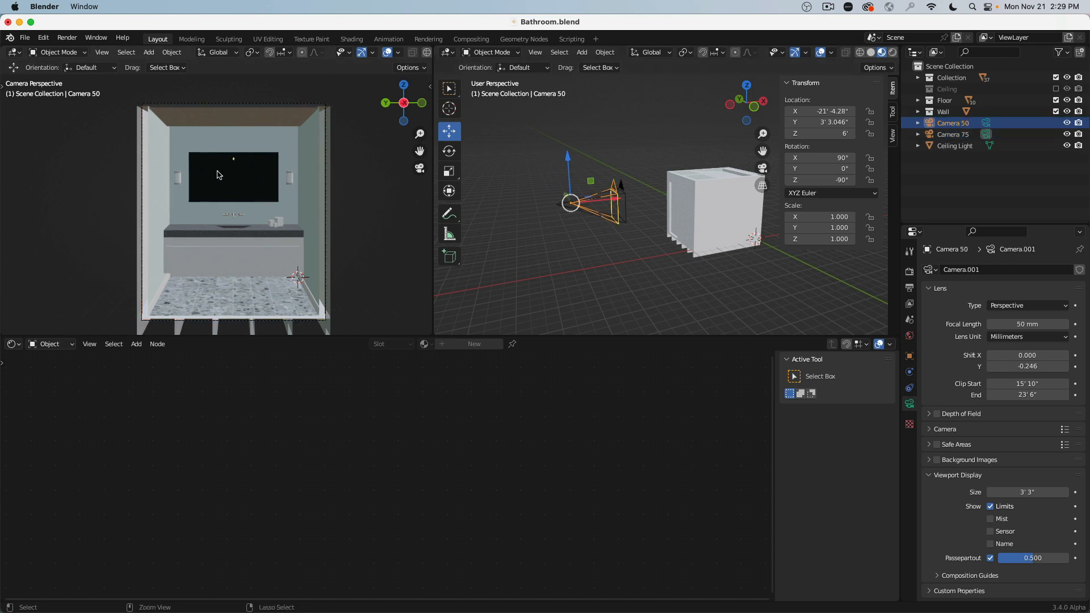
key("ctrl+KP_0")
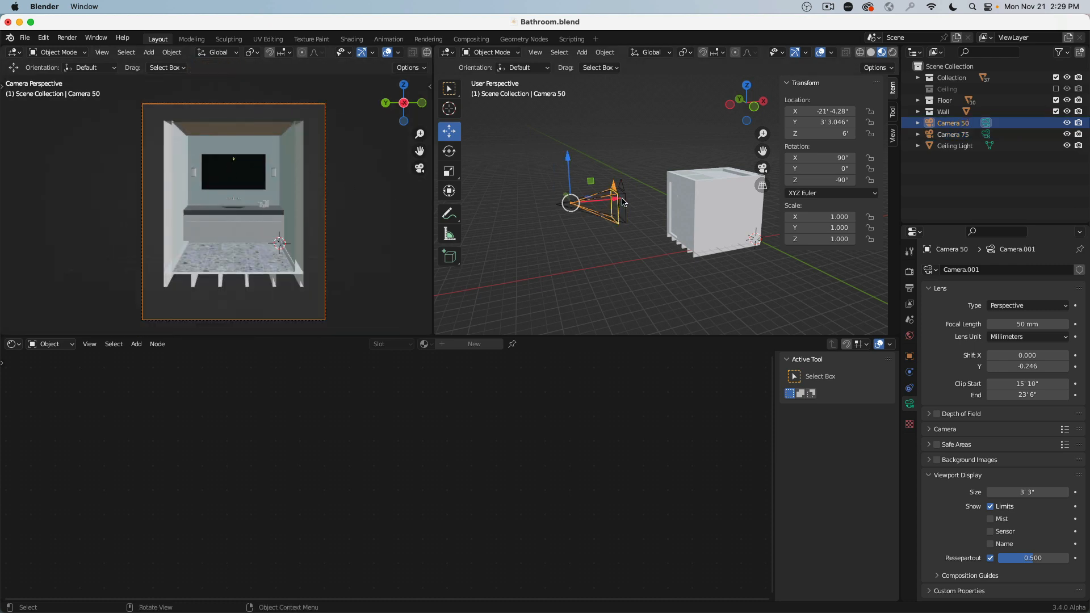
Bring Camera 50 closer to the room along X, to about -16', with a clip start of 10' 4"
scroll(623, 203, "up", 2)
scroll(623, 203, "up", 1)
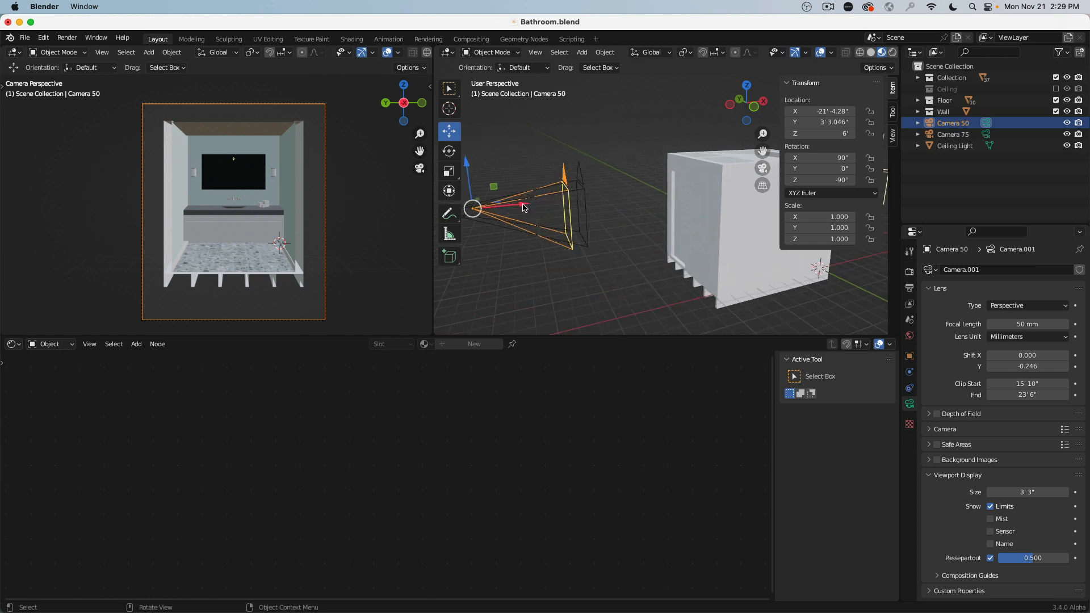
left_click_drag(523, 208, 648, 205)
left_click_drag(1040, 384, 1008, 383)
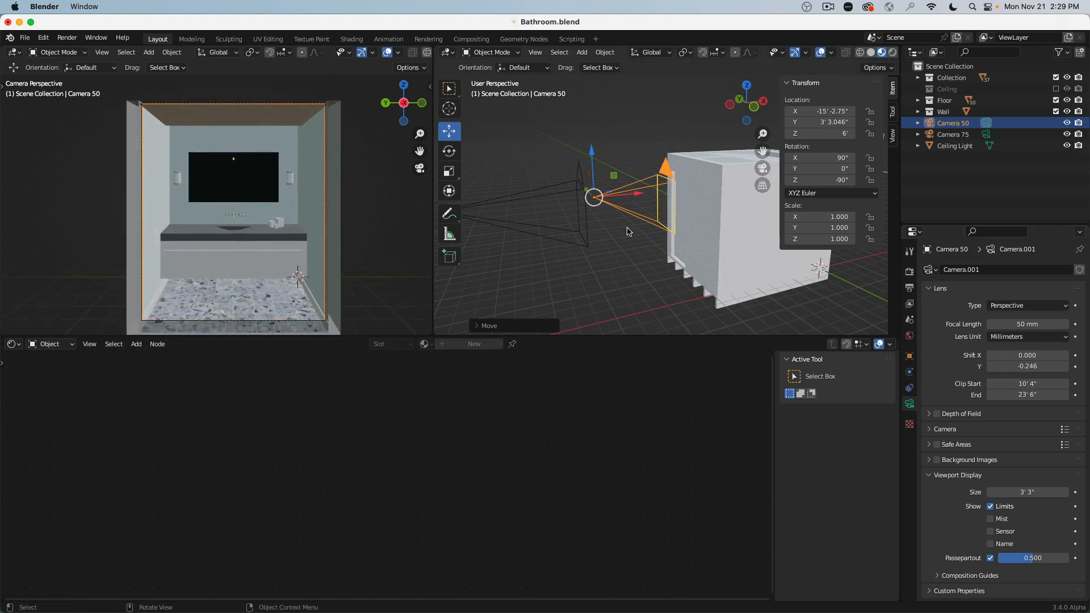
left_click_drag(639, 197, 623, 208)
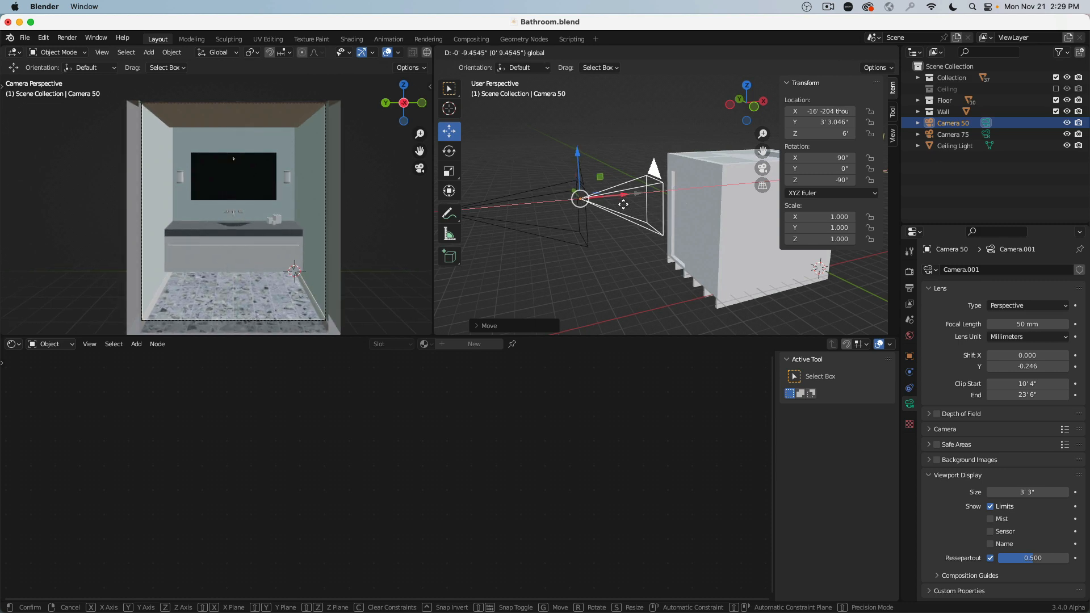
scroll(260, 178, "down", 2)
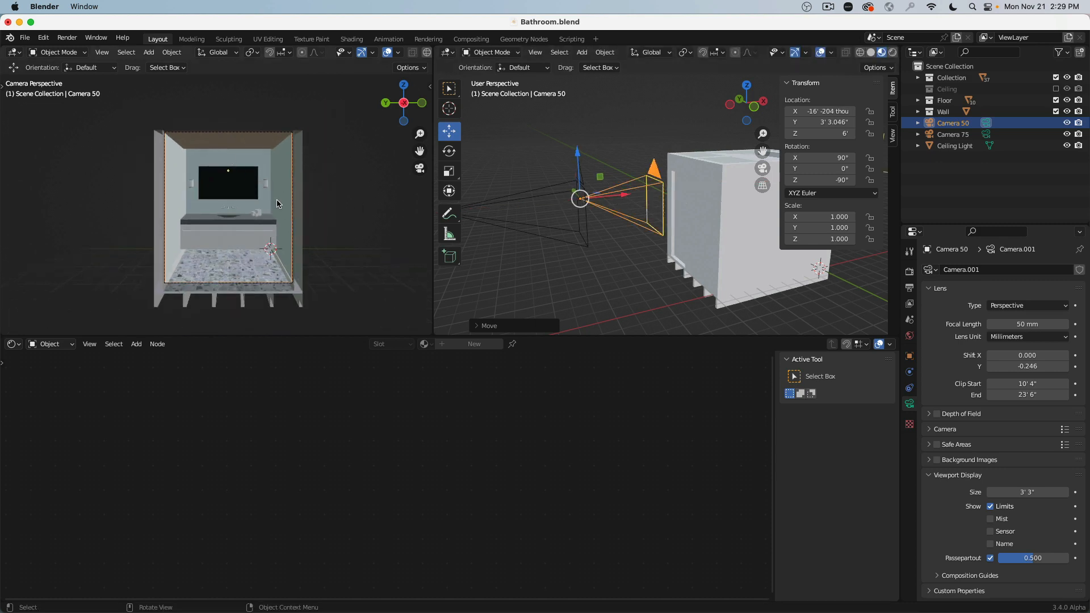
scroll(278, 203, "up", 3)
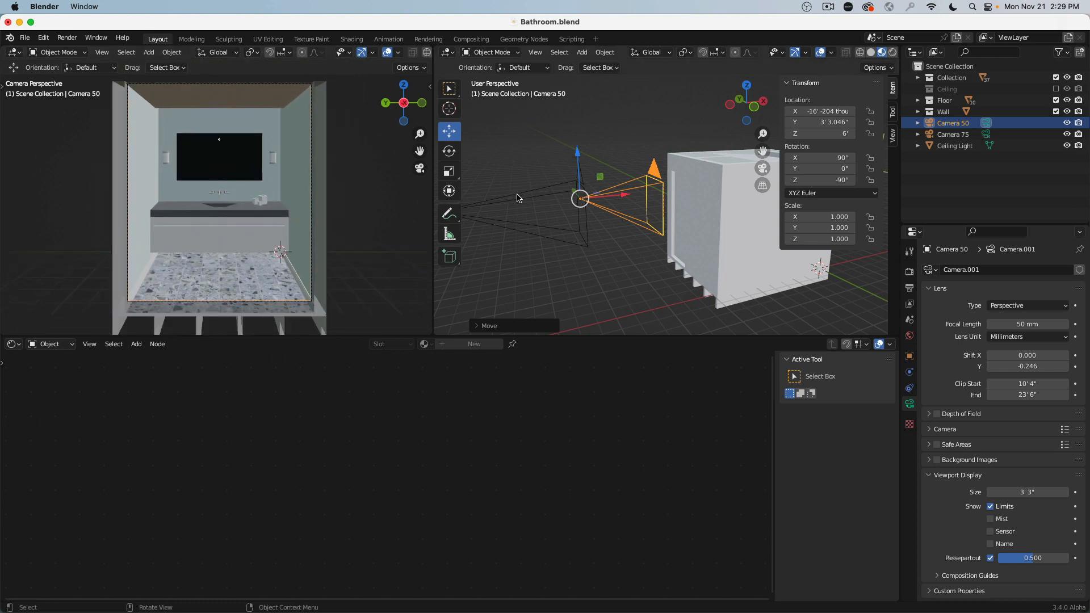
Alternate the active camera between Camera 75 and Camera 50 to compare their perspectives, ending on Camera 50
left_click(533, 202)
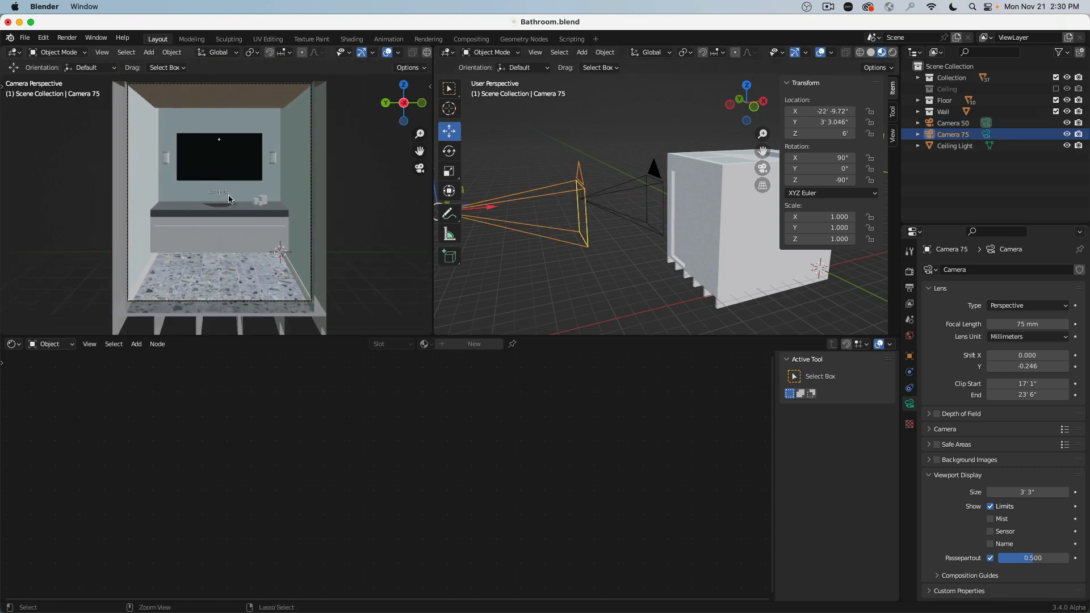
key("ctrl+KP_0")
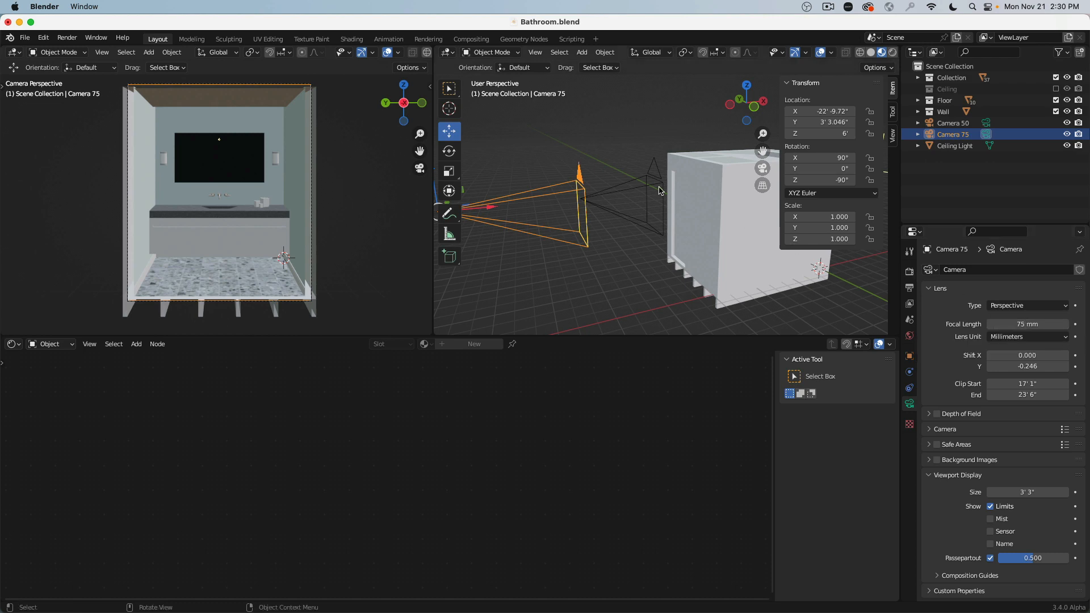
left_click(645, 189)
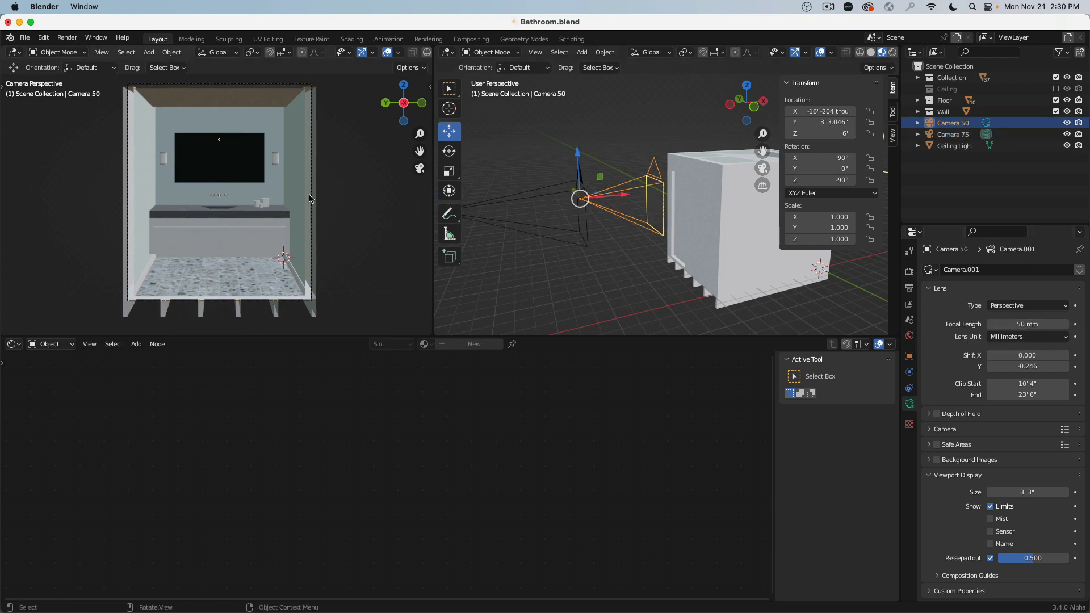
key("ctrl+KP_0")
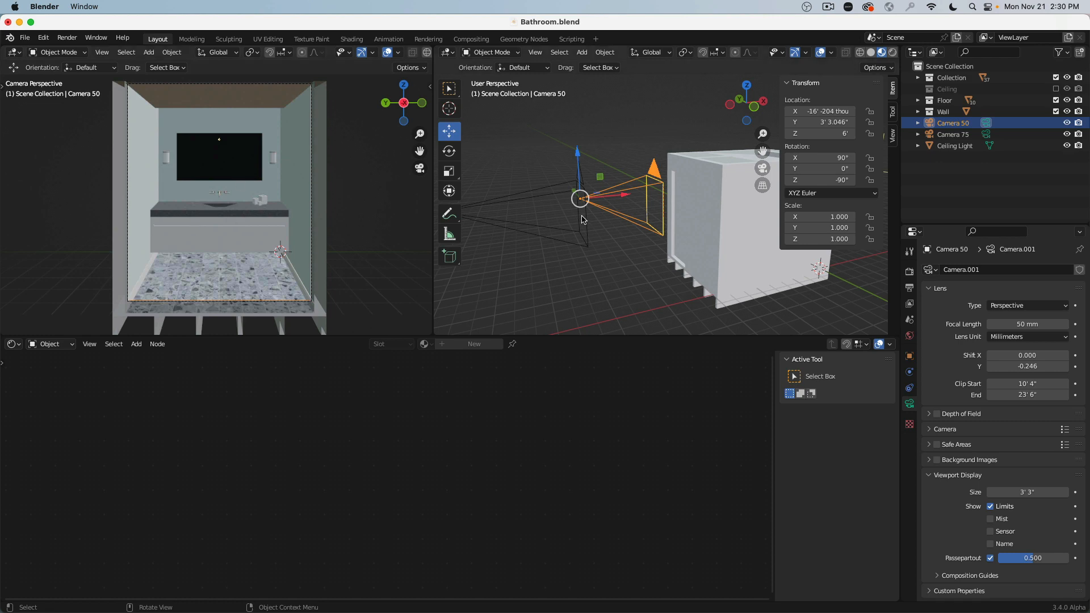
left_click(558, 200)
key("ctrl+KP_0")
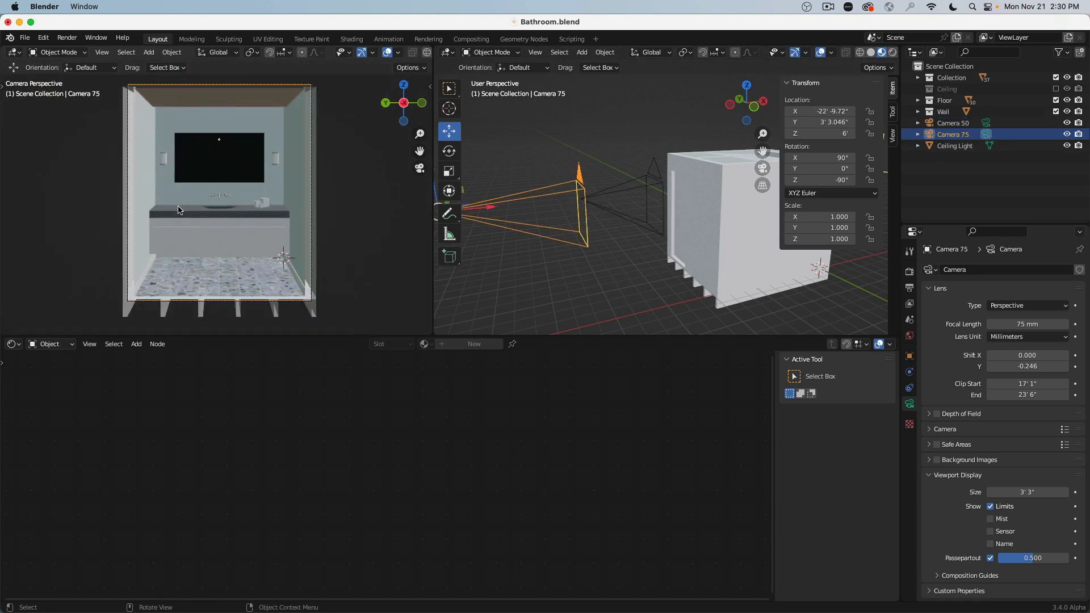
left_click(615, 197)
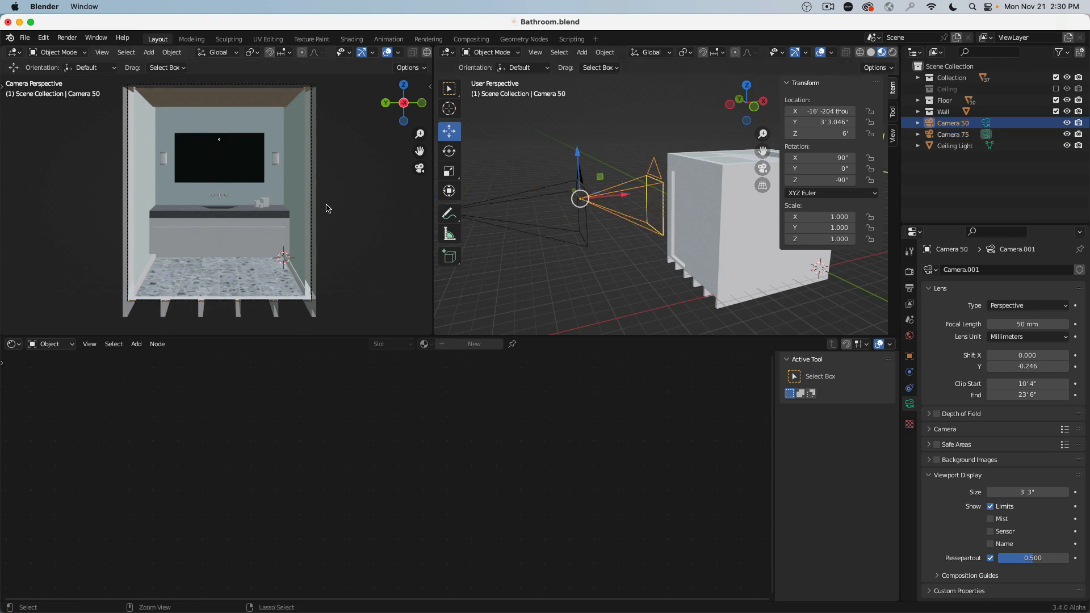
key("ctrl+KP_0")
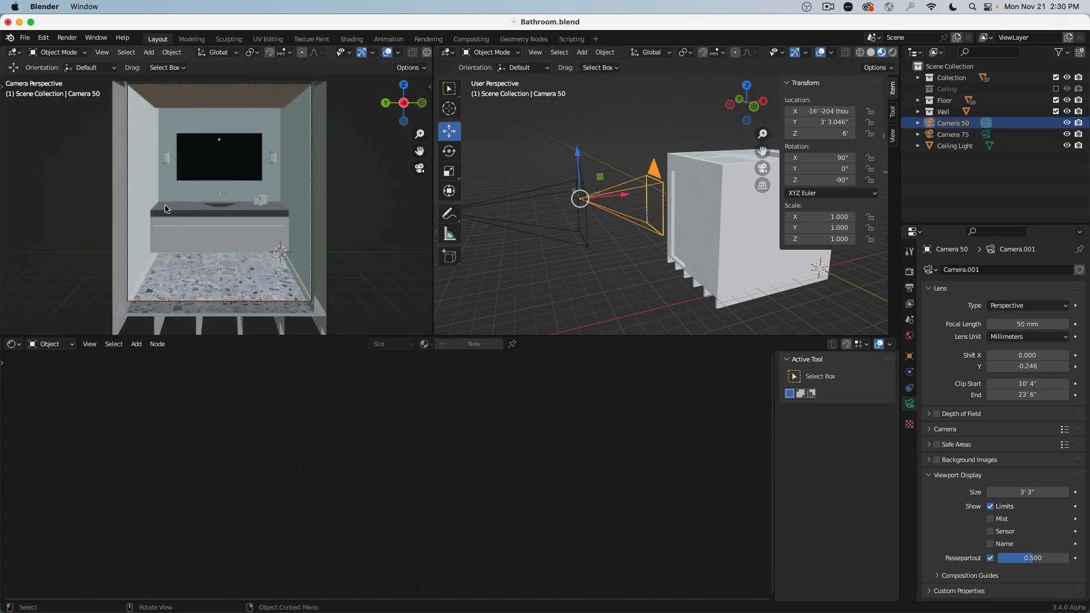
left_click(510, 198)
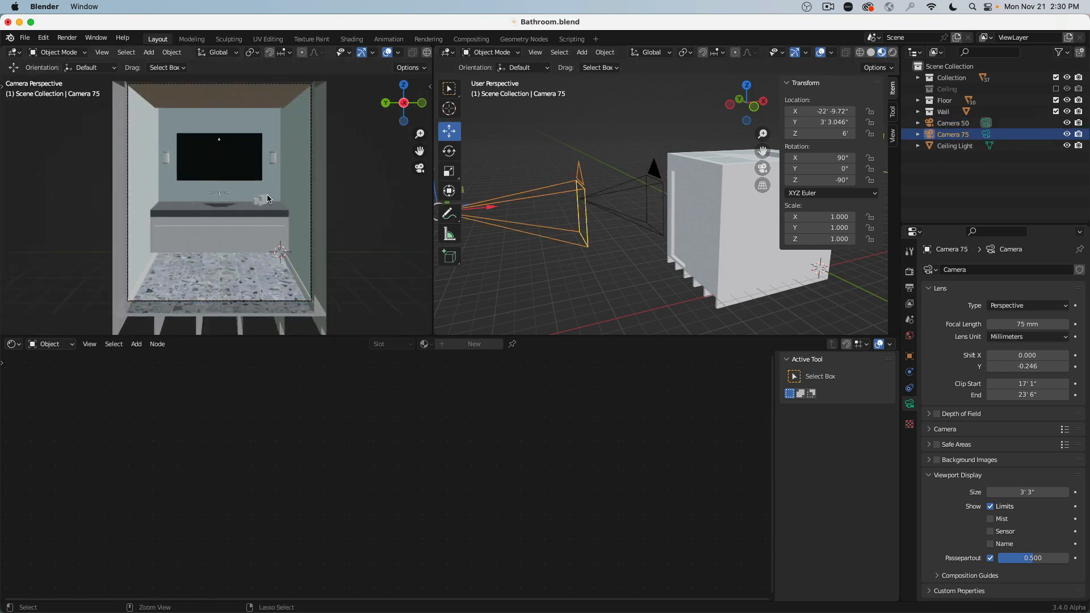
key("ctrl+KP_0")
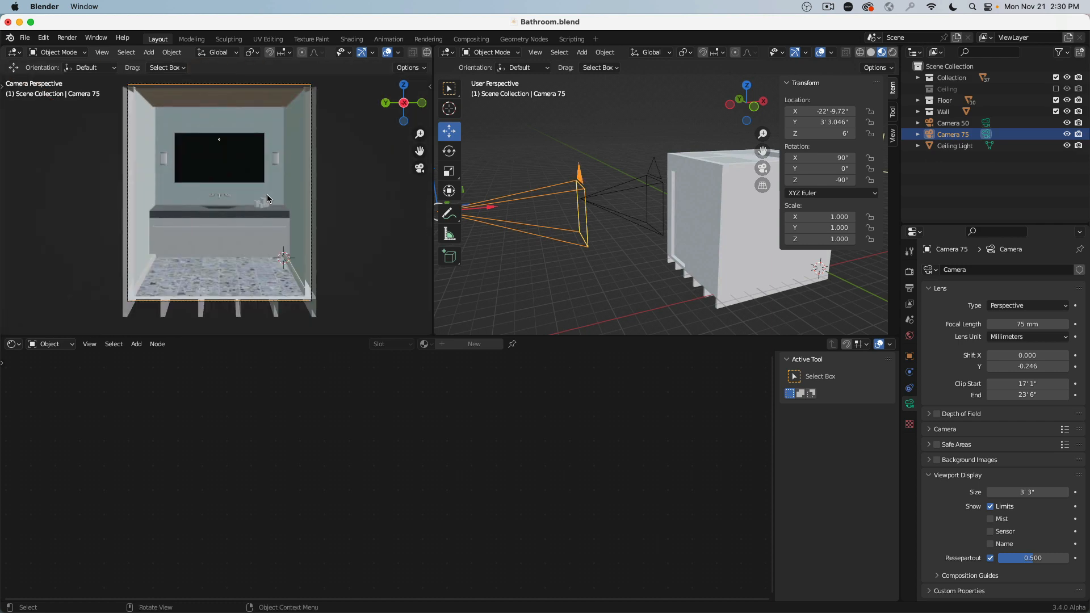
left_click(623, 183)
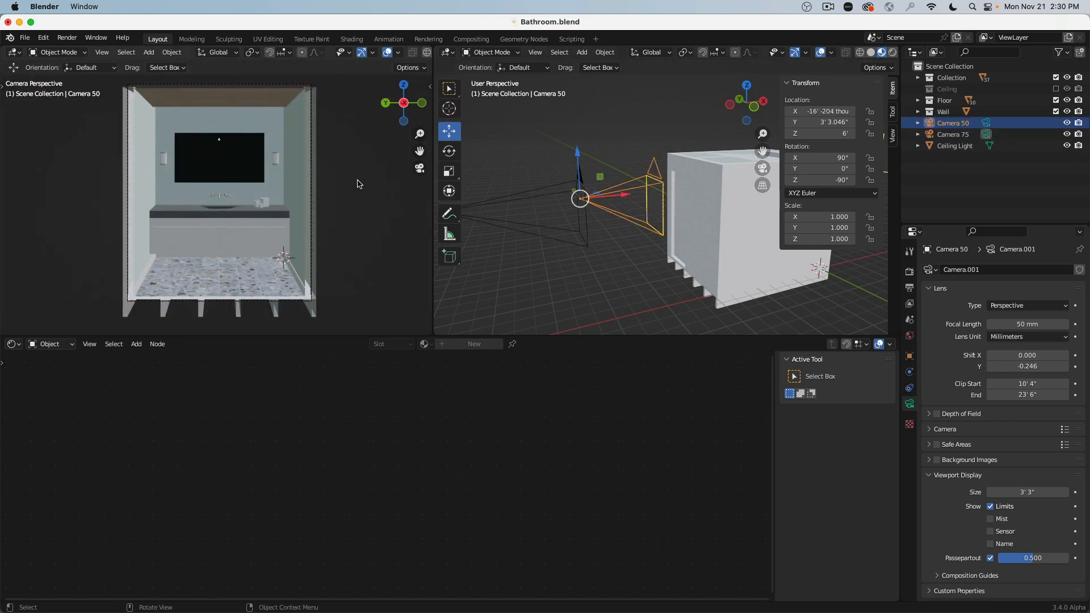
key("ctrl+KP_0")
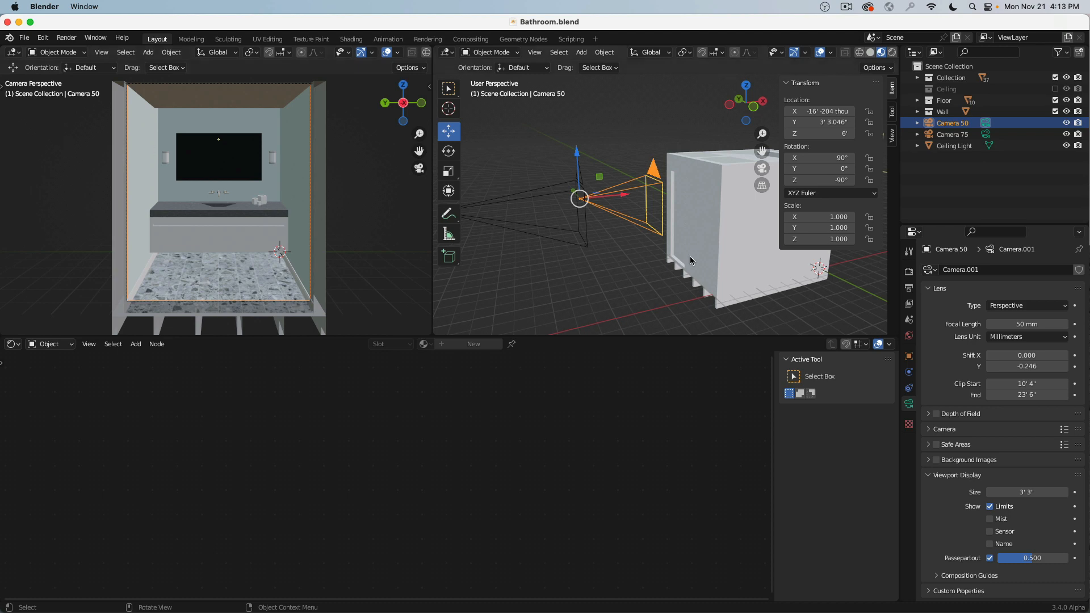
Set the scene's render engine to Cycles
left_click(909, 272)
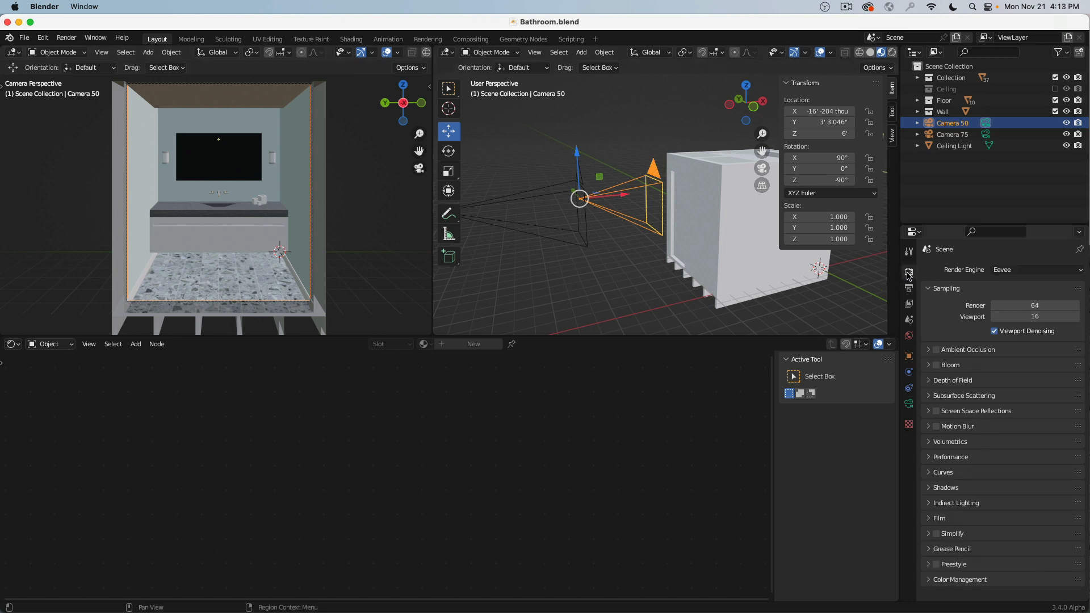
left_click(1008, 273)
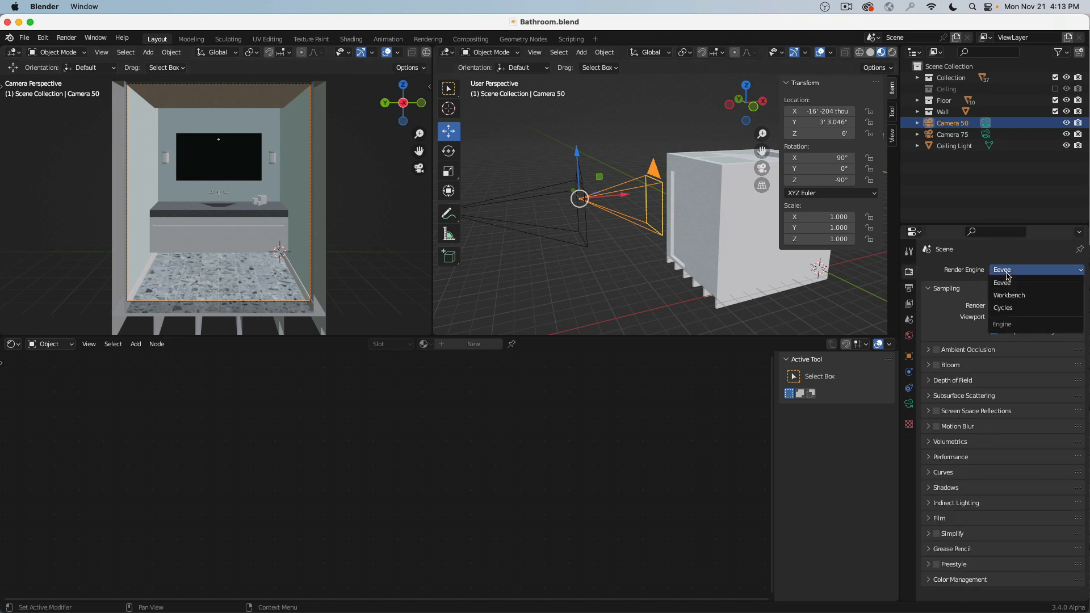
left_click(1021, 309)
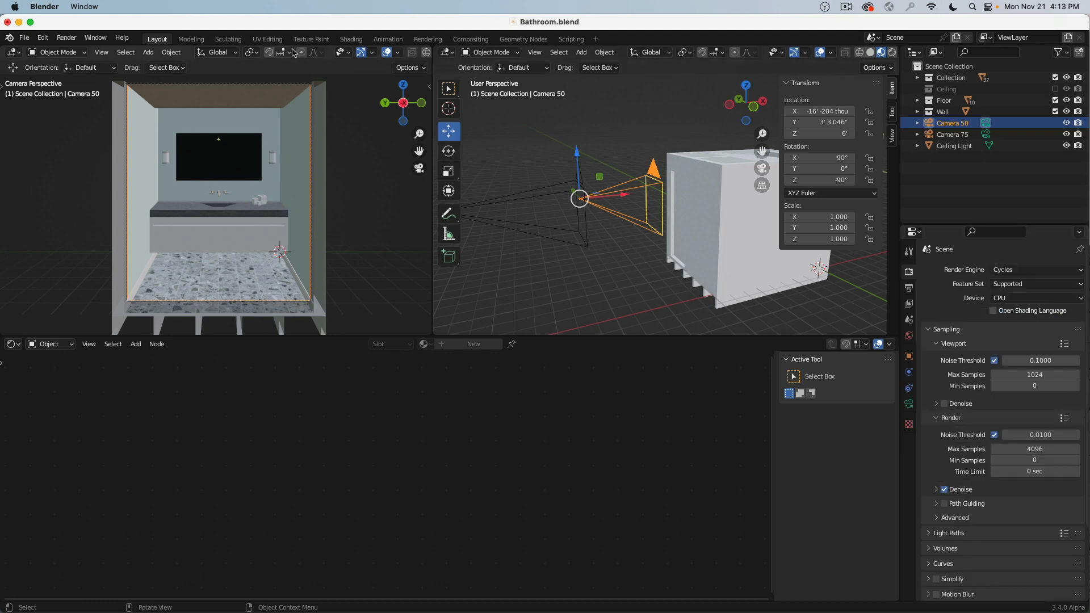
scroll(293, 57, "right", 3)
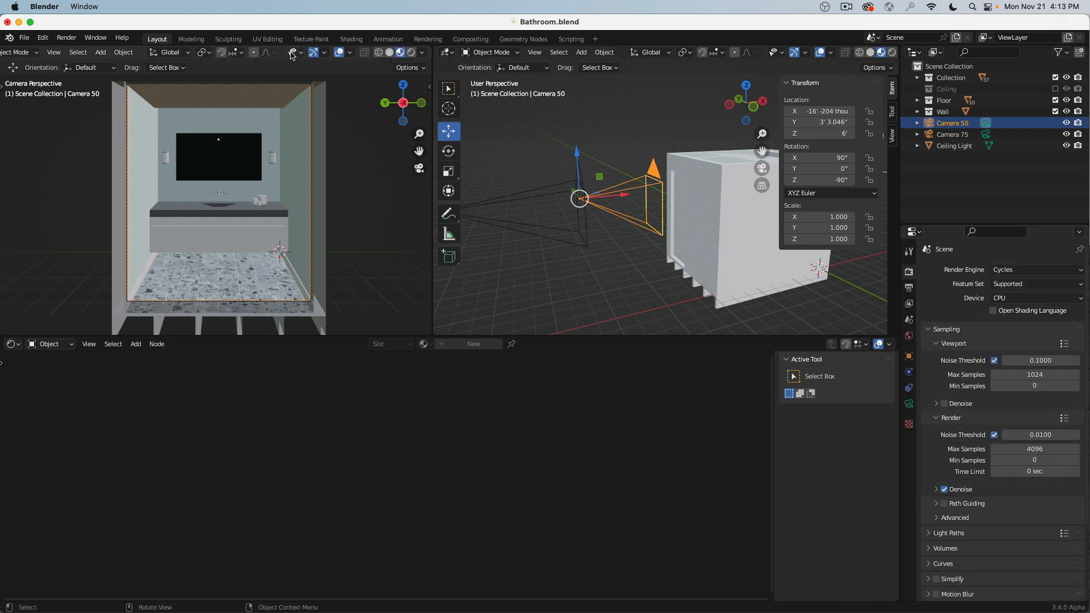
Switch the camera view to rendered shading and limit the viewport sampling to 10 max samples
left_click(411, 53)
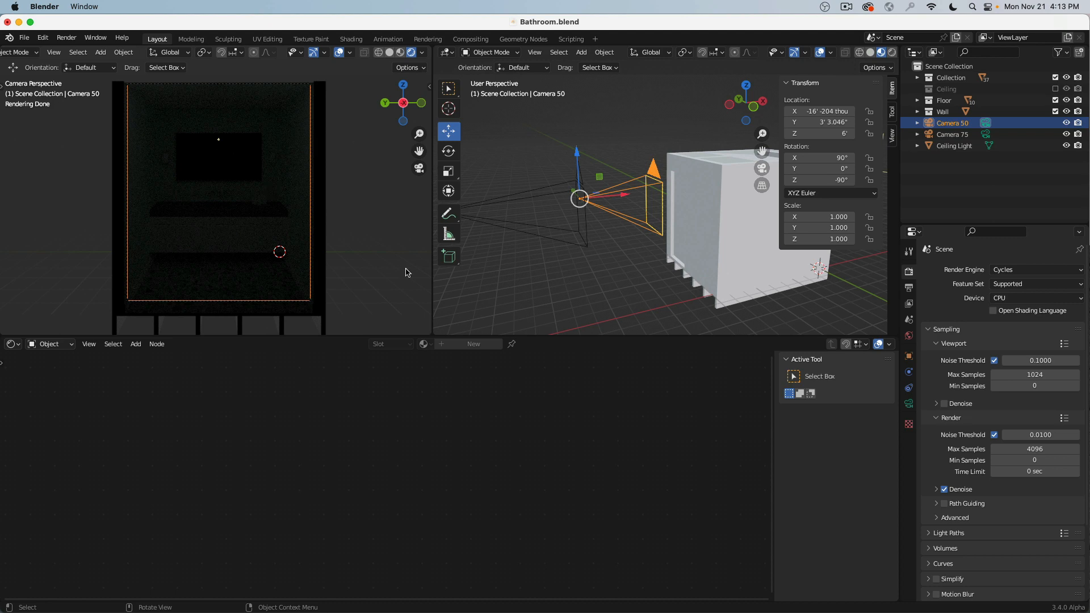
left_click(936, 403)
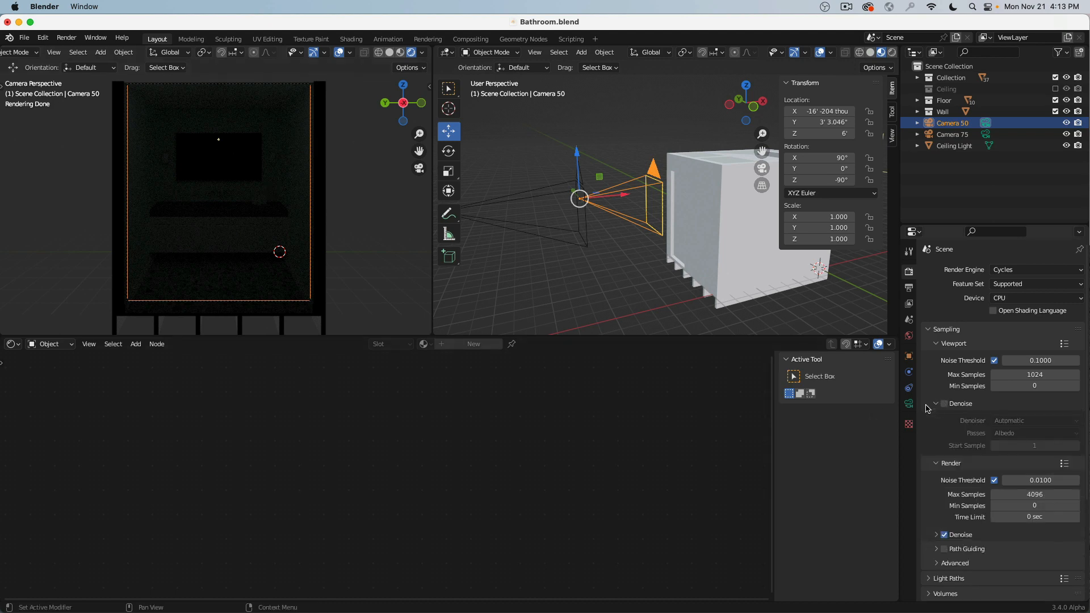
left_click(1034, 375)
type("10")
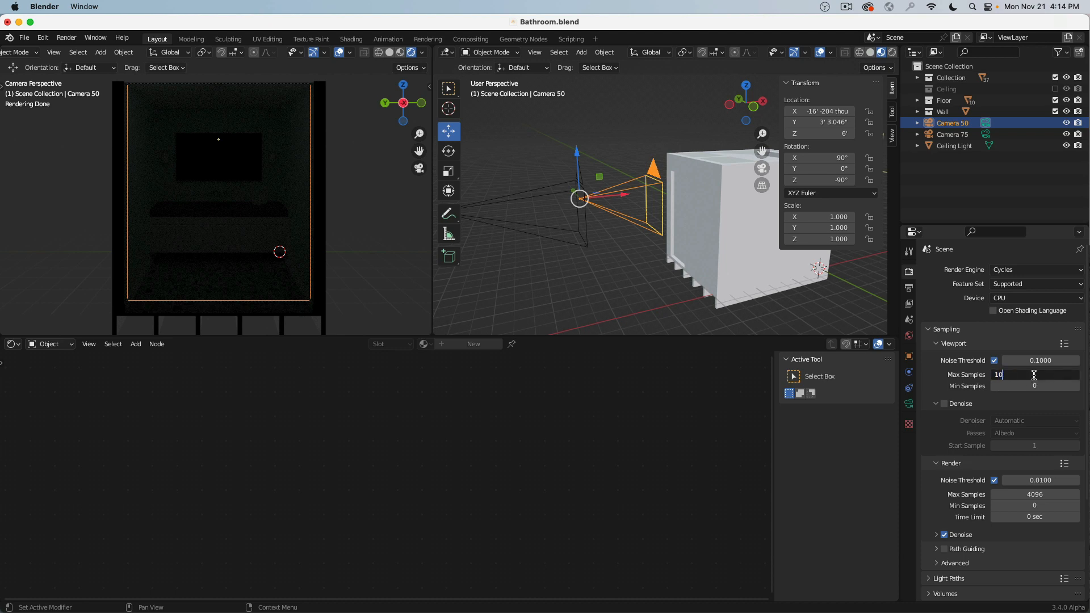
key("Return")
Enable viewport denoising with a start sample of 10
left_click(943, 405)
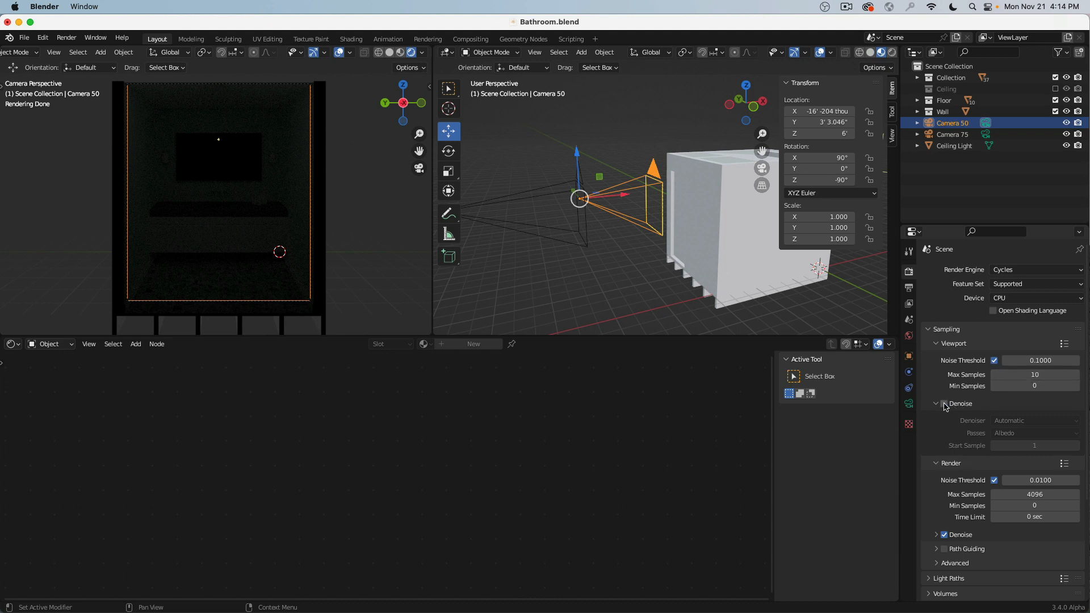
left_click(1040, 446)
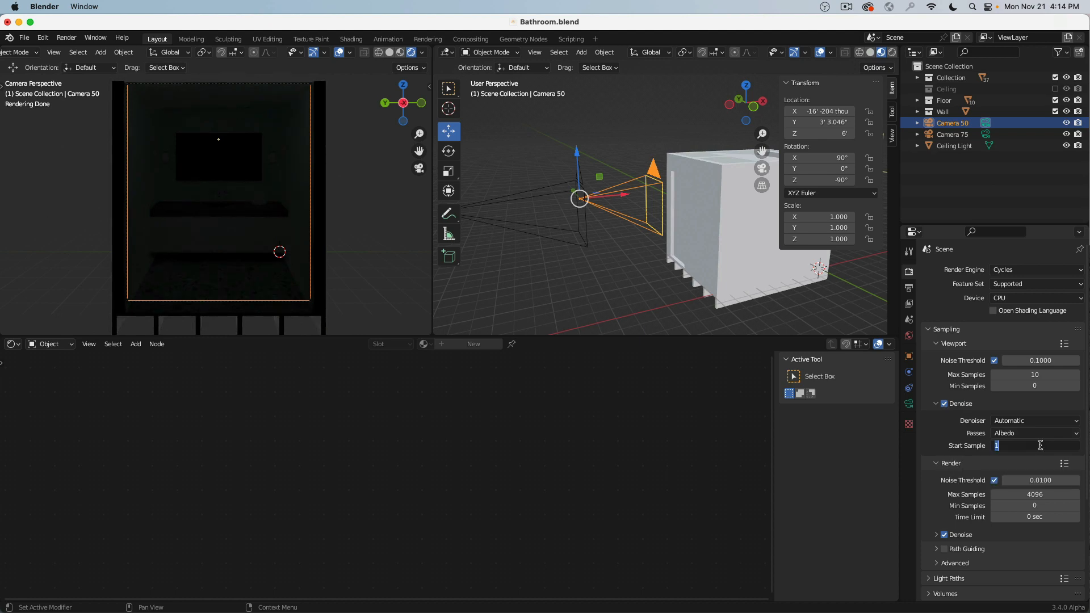
type("1")
key("Return")
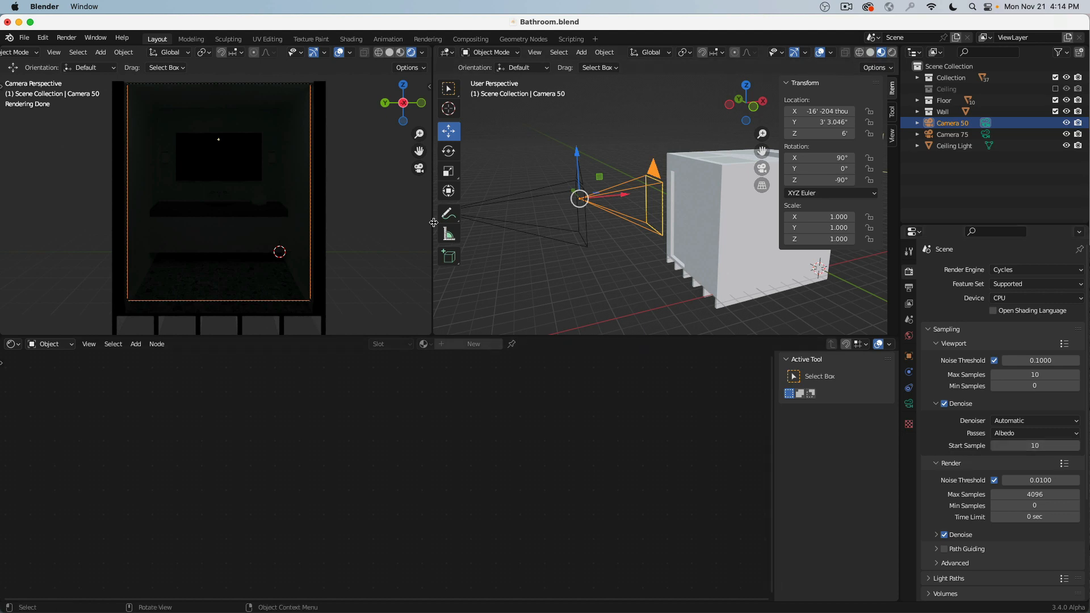
Select the Ceiling Light object on top of the room and make its Light.001 material slot active
middle_click_drag(625, 188, 687, 169)
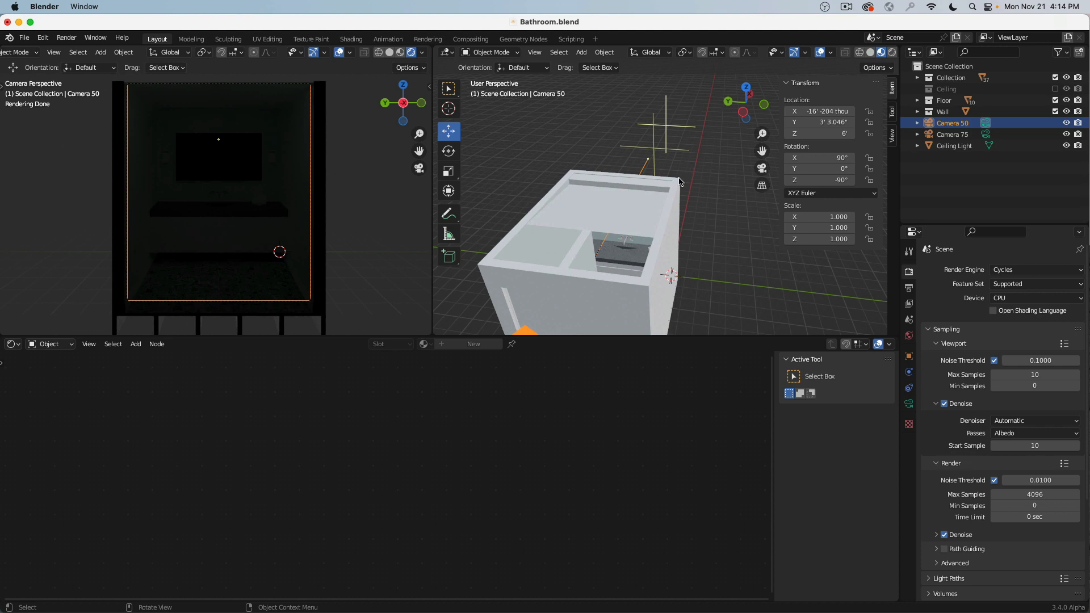
middle_click_drag(682, 181, 598, 182)
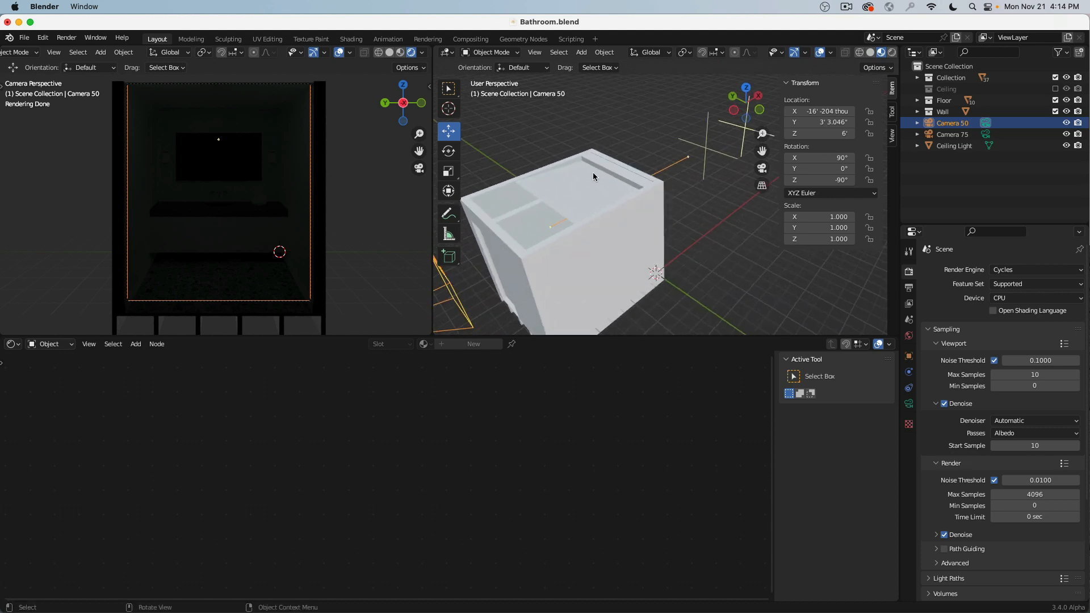
left_click(583, 169)
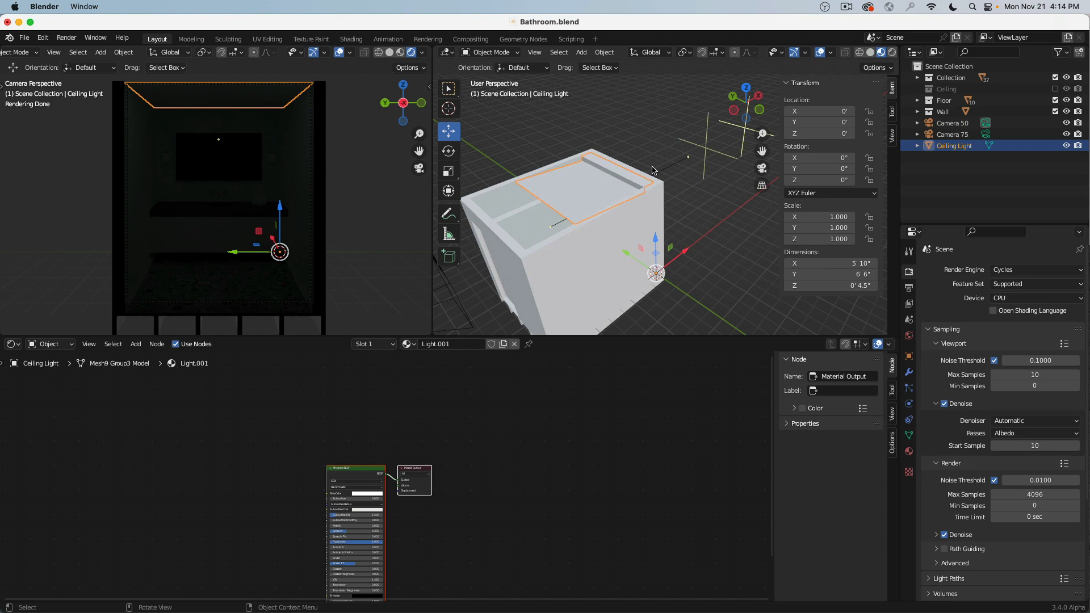
left_click(909, 451)
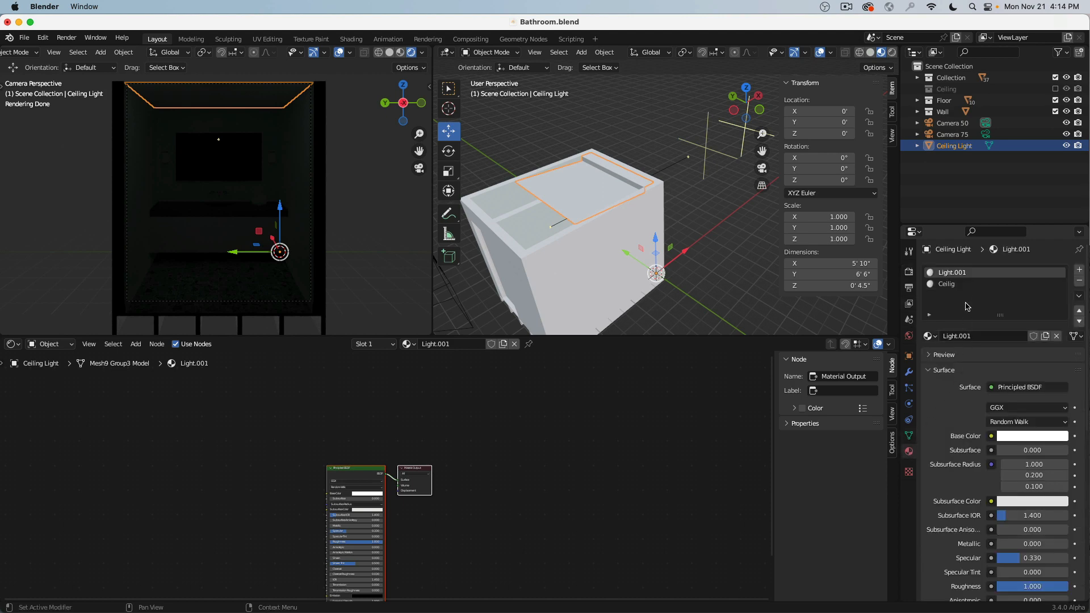
left_click(958, 285)
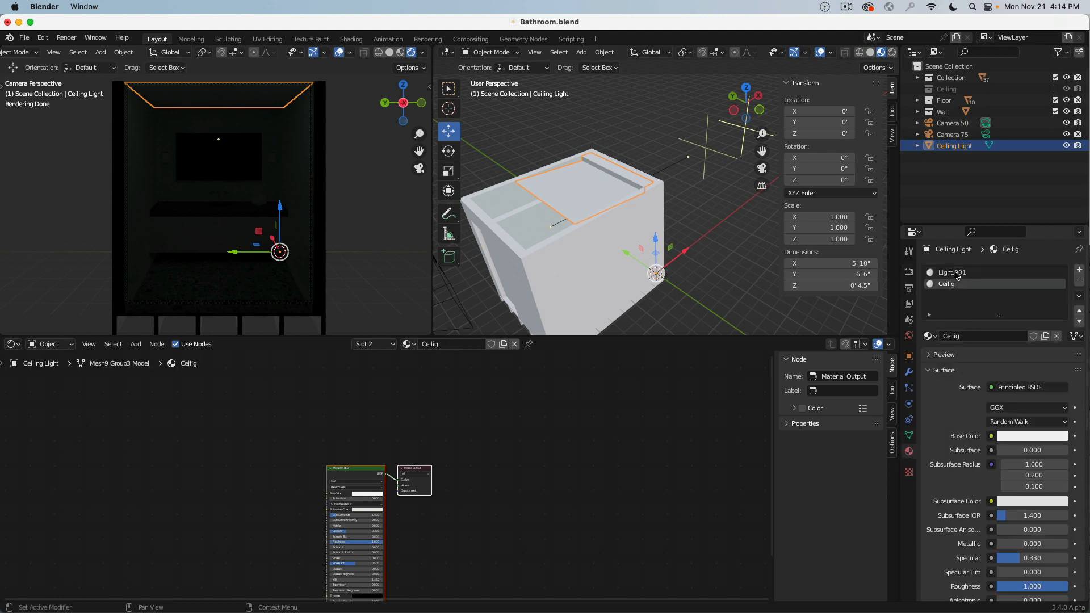
left_click(957, 275)
Rename the ceiling light's Light.001 material as Light Ceiling
left_click(979, 336)
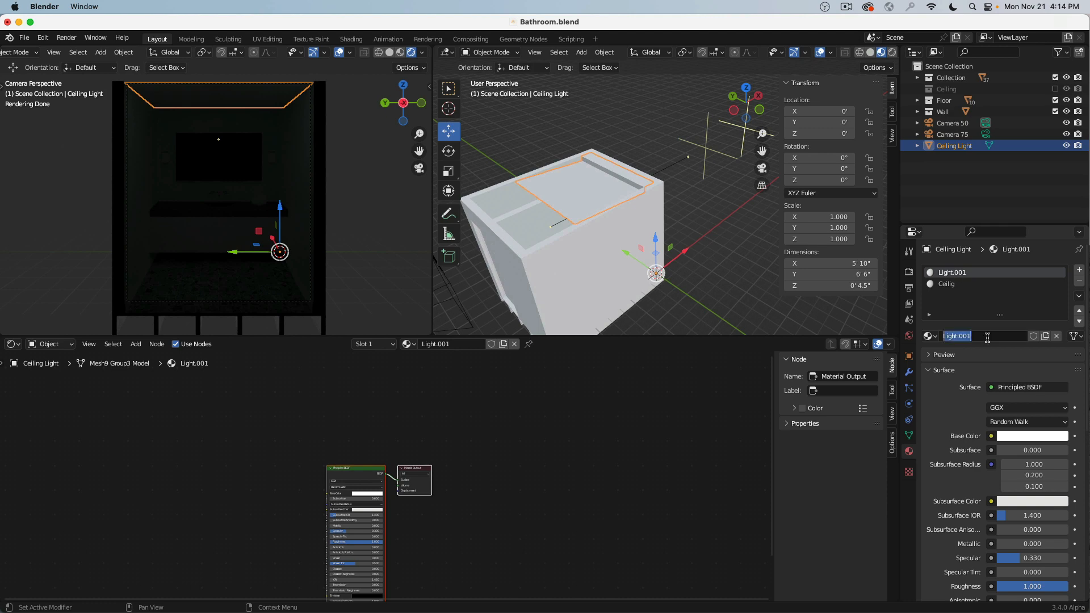
left_click(989, 338)
left_click(1044, 347)
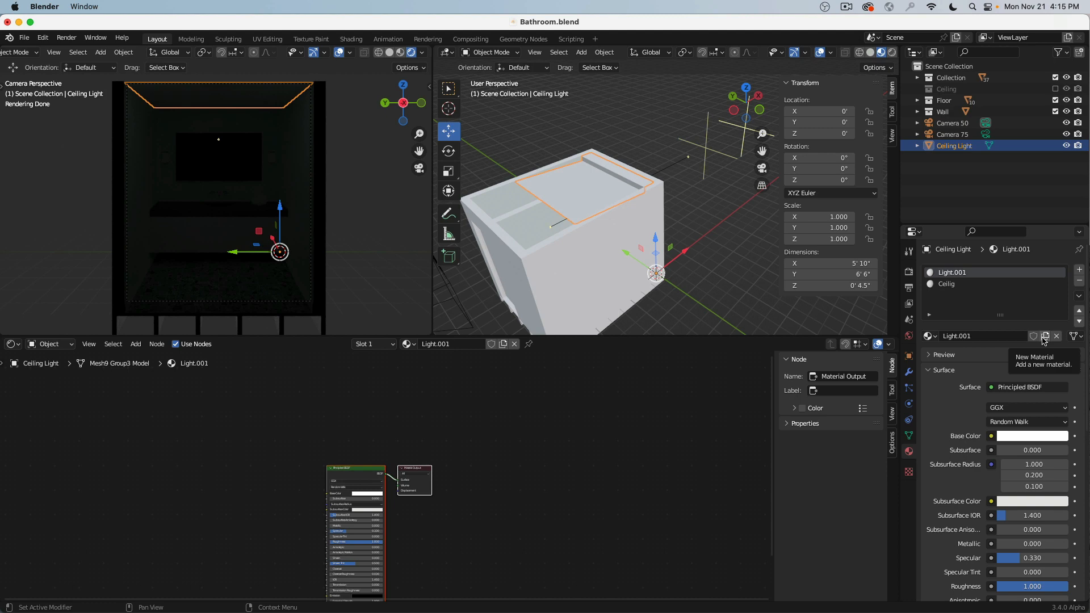
left_click(988, 338)
left_click(988, 338)
key("BackSpace")
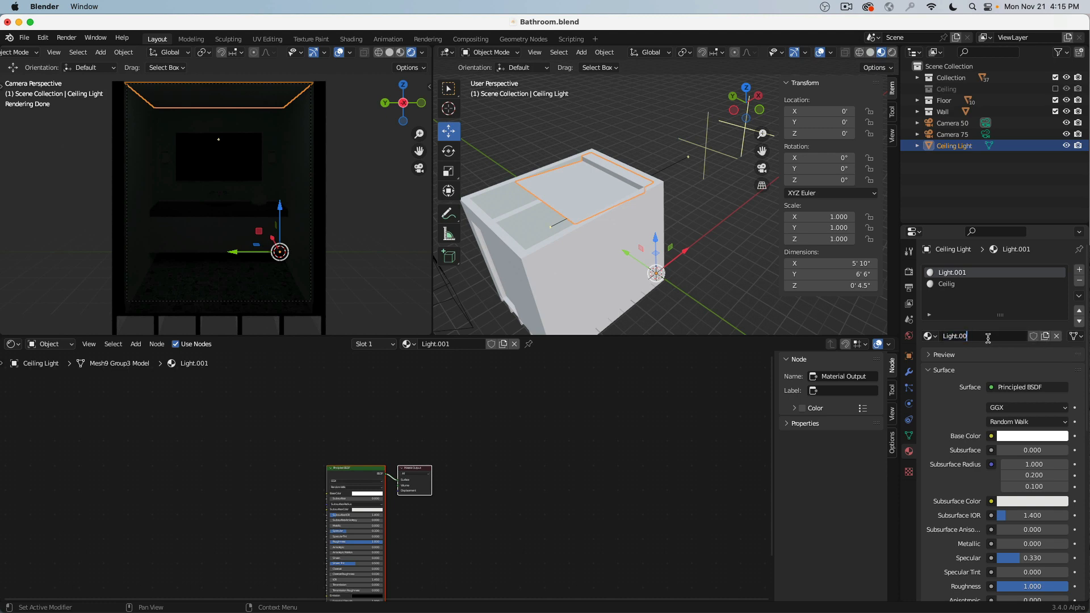
key("BackSpace")
key("BackSpace")
key("BackSpace")
type("Ceiling")
key("Return")
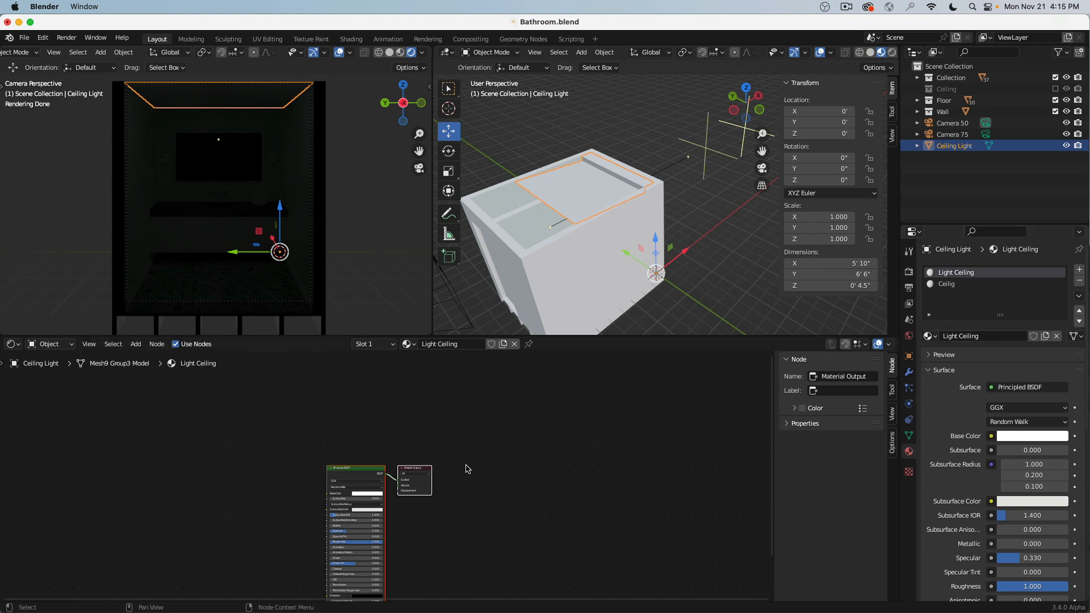
Set the Light Ceiling material's emission color to white
scroll(1016, 473, "down", 10)
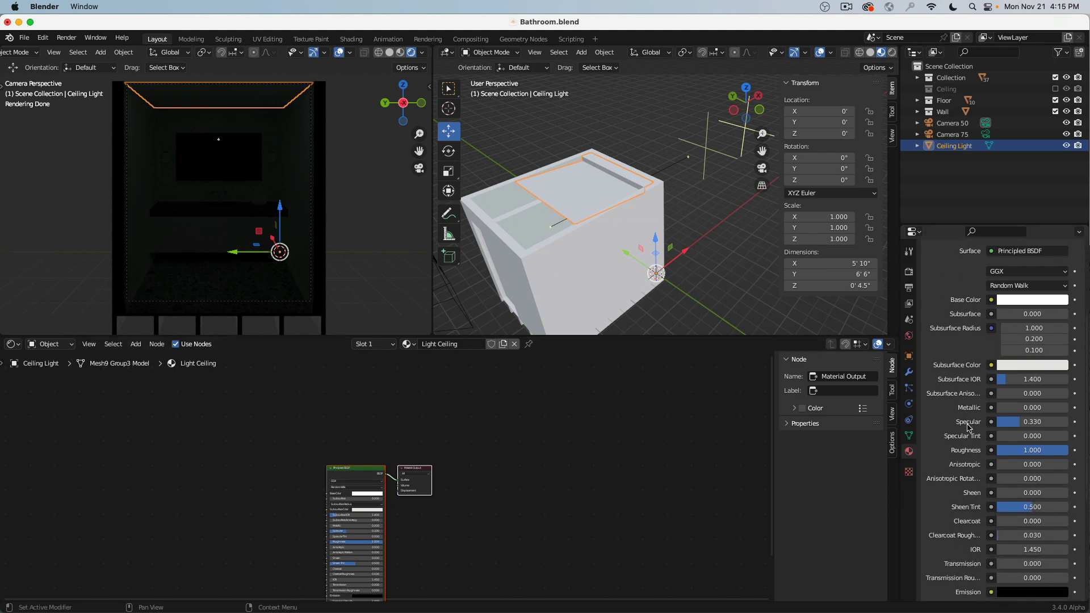
scroll(969, 429, "down", 3)
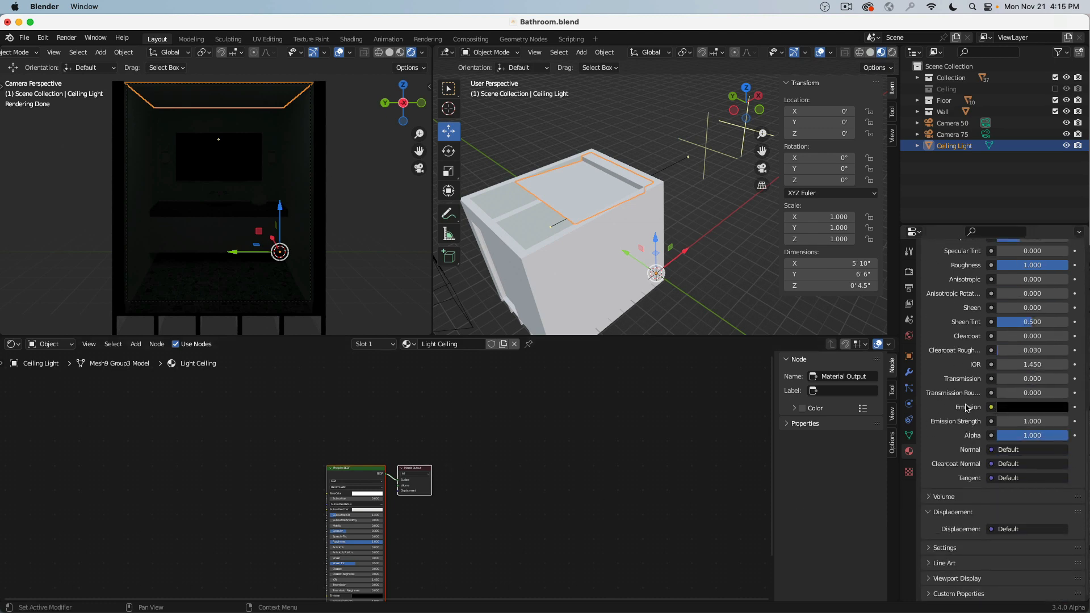
left_click(1026, 409)
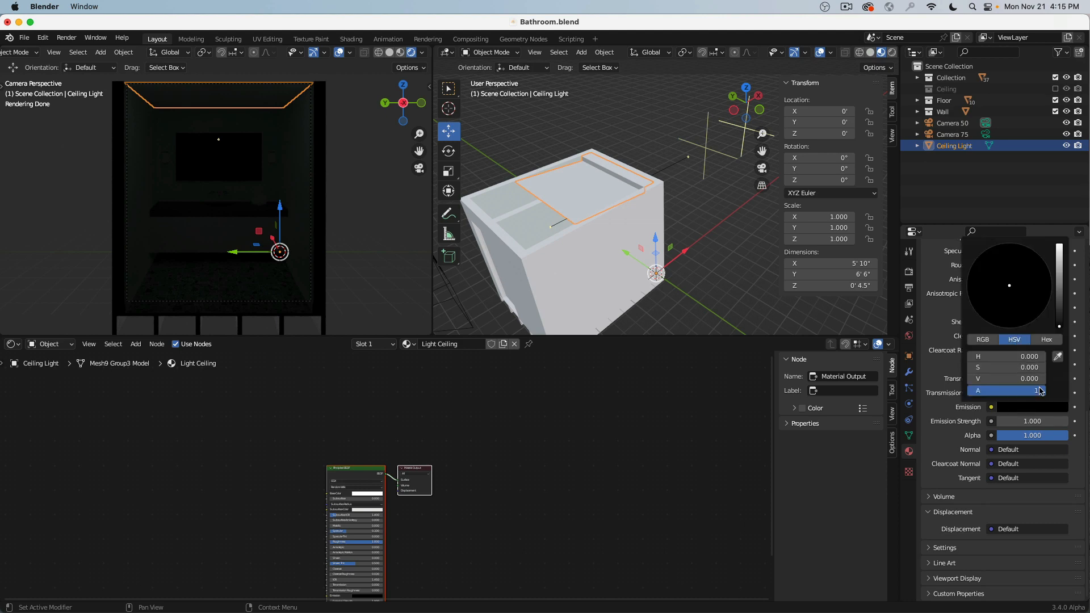
left_click_drag(1065, 276, 1060, 245)
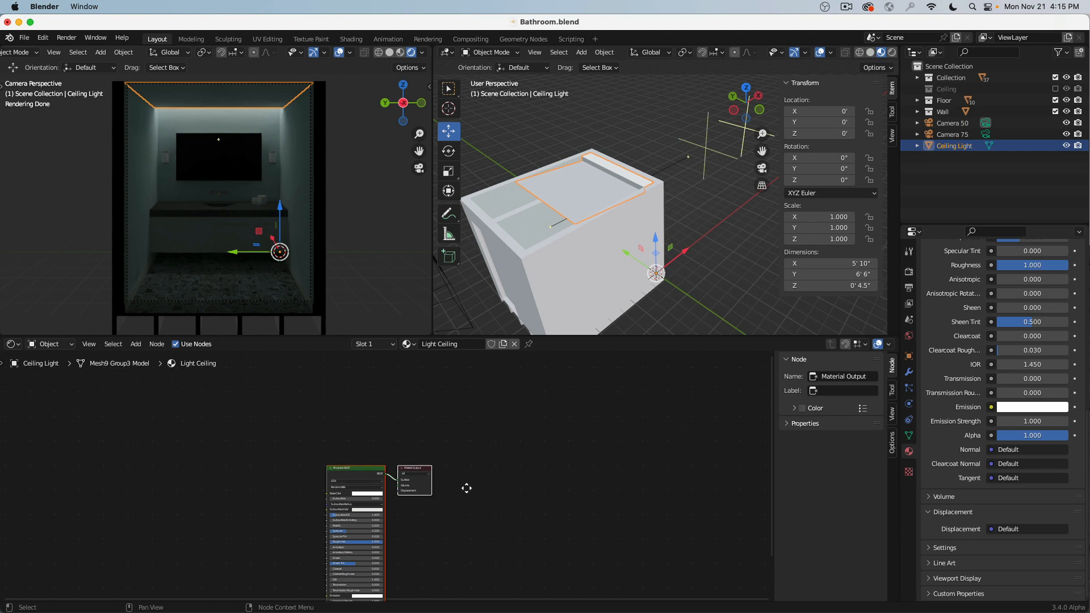
Add a Blackbody converter node beside the Principled BSDF in the Light Ceiling material
middle_click_drag(467, 489, 536, 413)
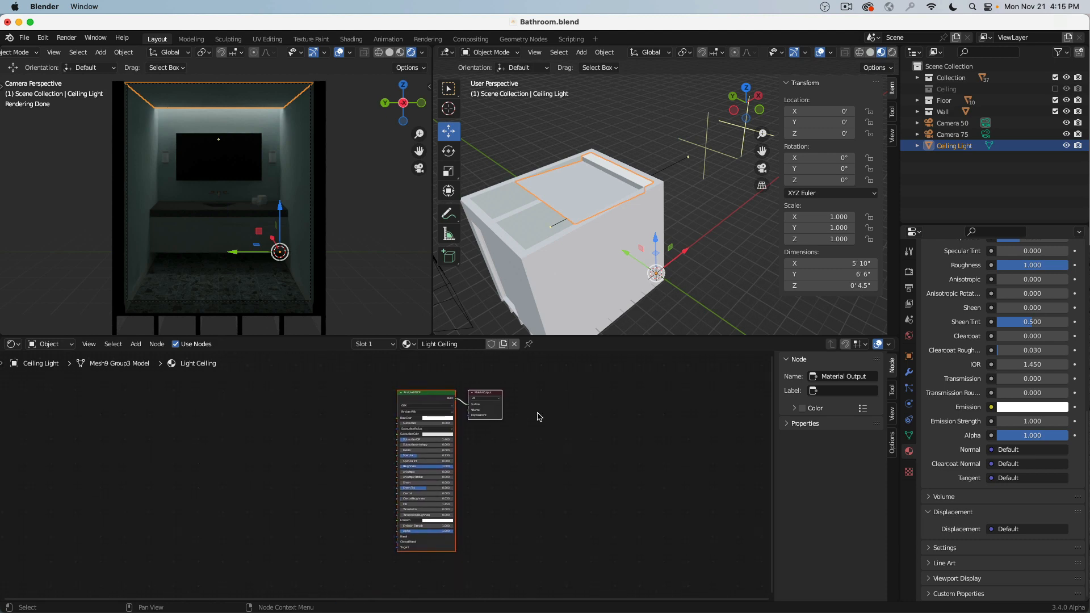
scroll(383, 399, "up", 3)
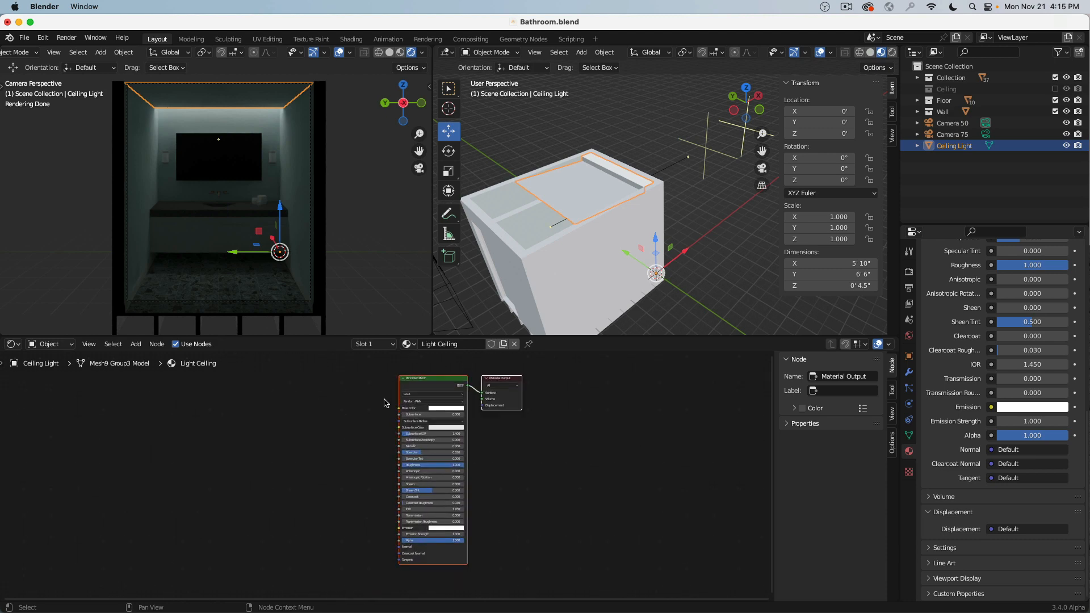
middle_click_drag(371, 398, 433, 408)
scroll(433, 408, "up", 1)
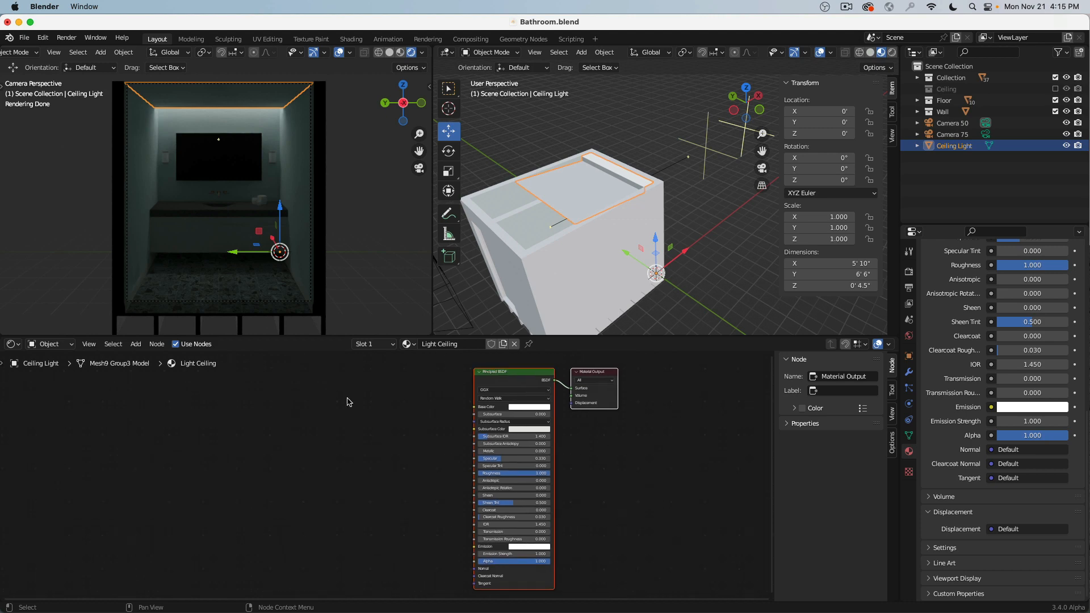
left_click(136, 344)
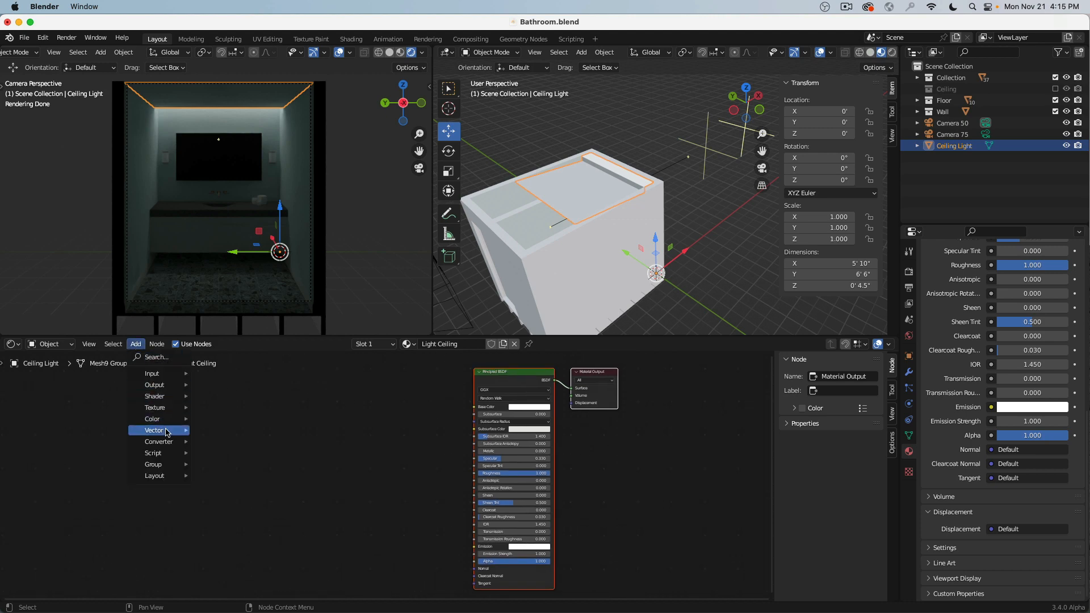
mouse_move(179, 430)
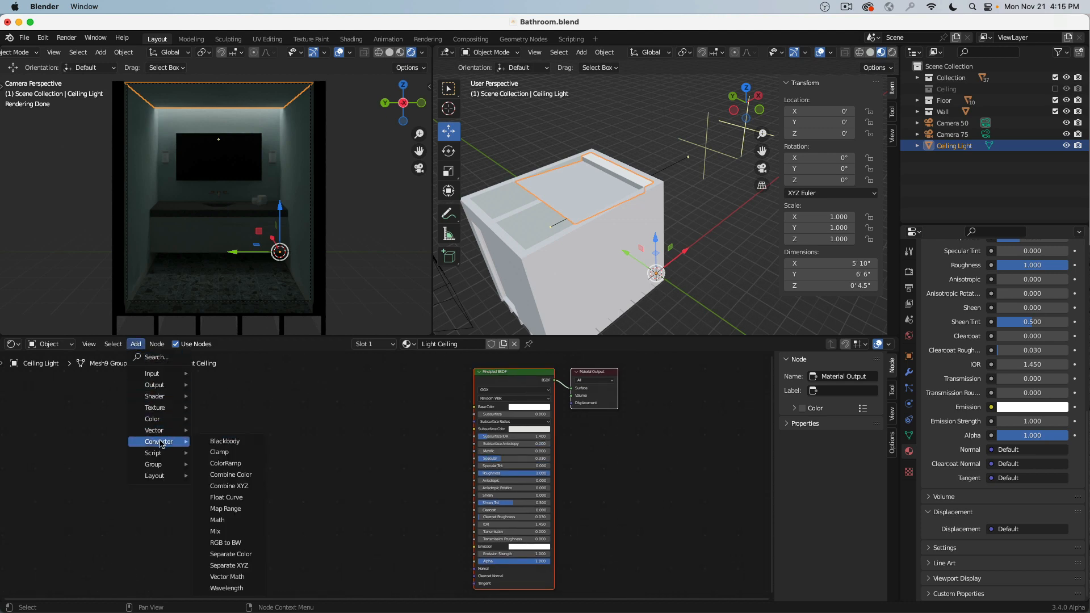
left_click(222, 443)
left_click(379, 400)
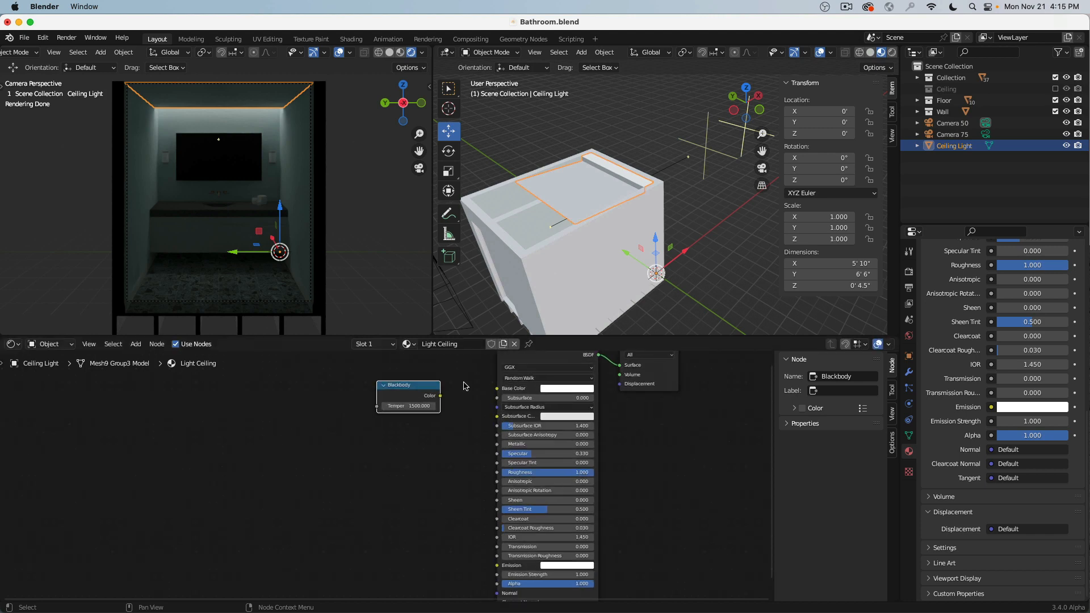
Connect the Blackbody color to the Principled BSDF's Emission input and set the temperature to 5500
scroll(445, 441, "up", 5)
left_click_drag(384, 471, 498, 525)
left_click(314, 520)
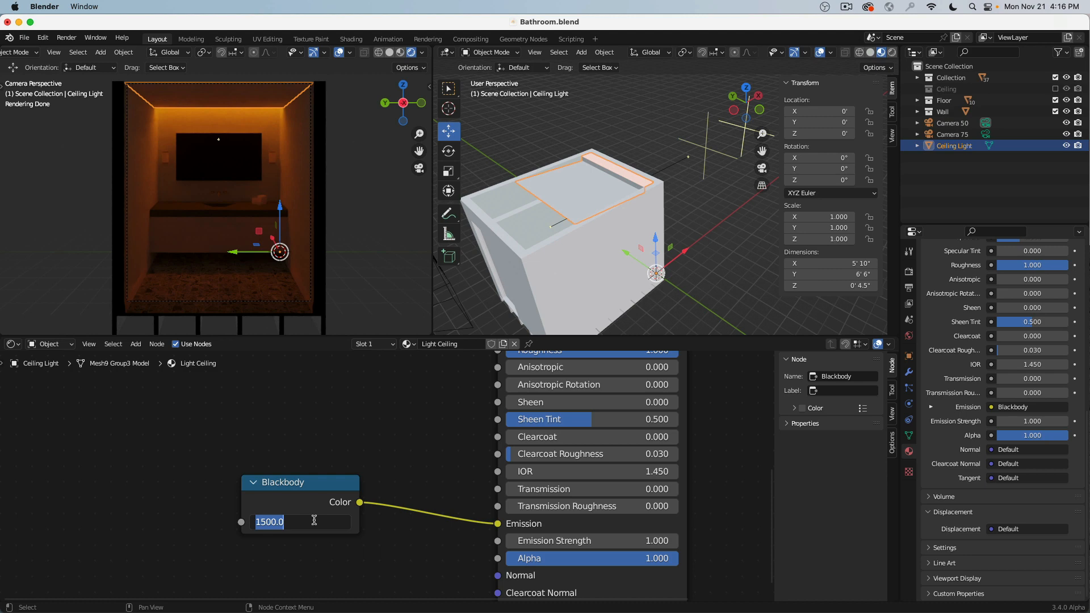
type("5500")
key("Return")
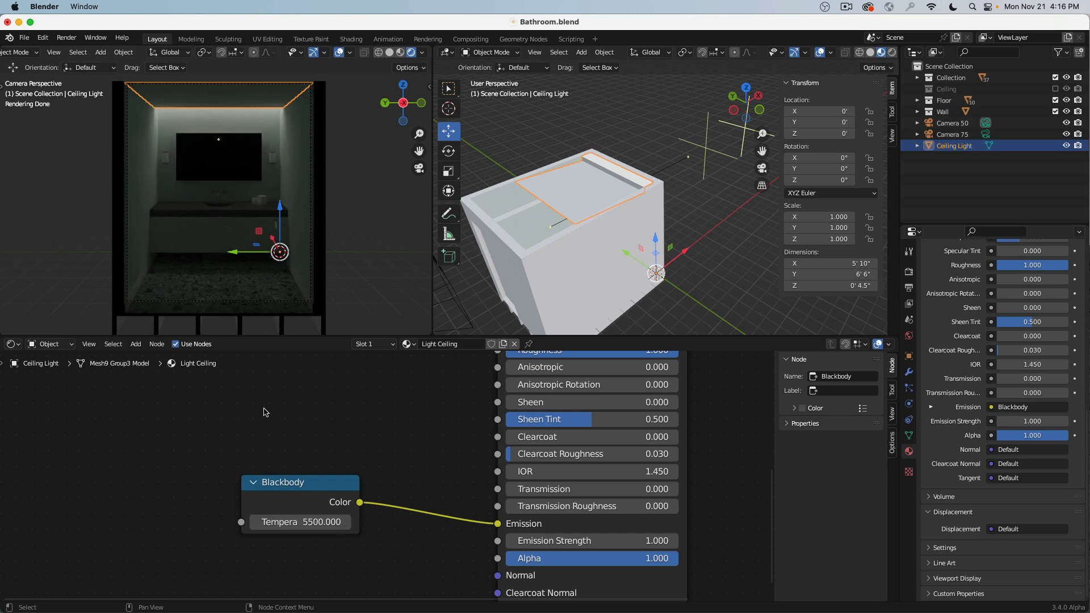
Try Blackbody temperatures of 6500, 4000 and 5500 to compare the tint of the ceiling light
left_click(300, 522)
type("6")
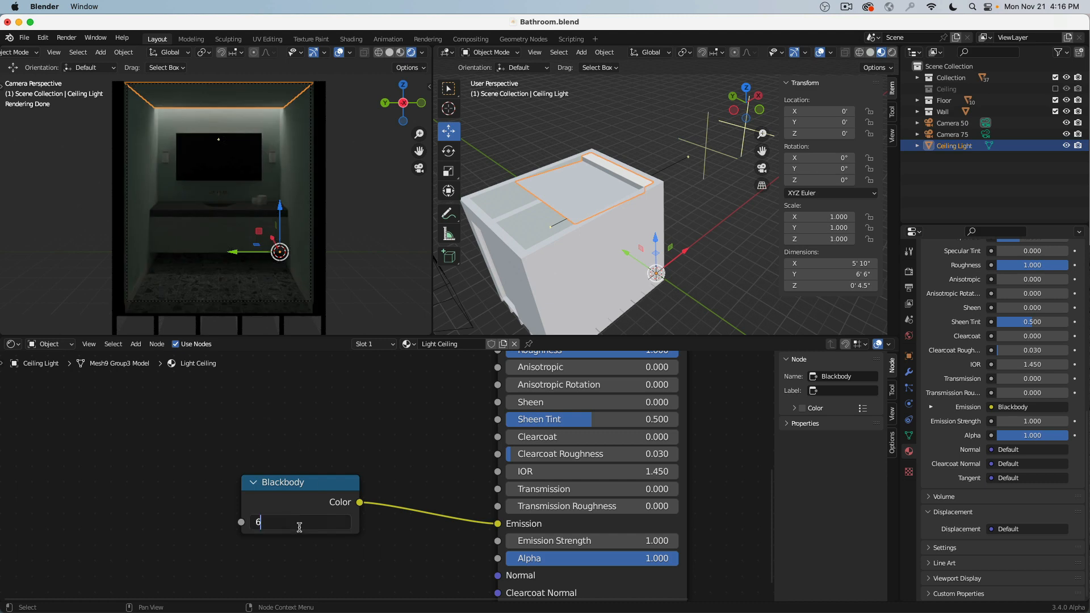
type("500")
key("Return")
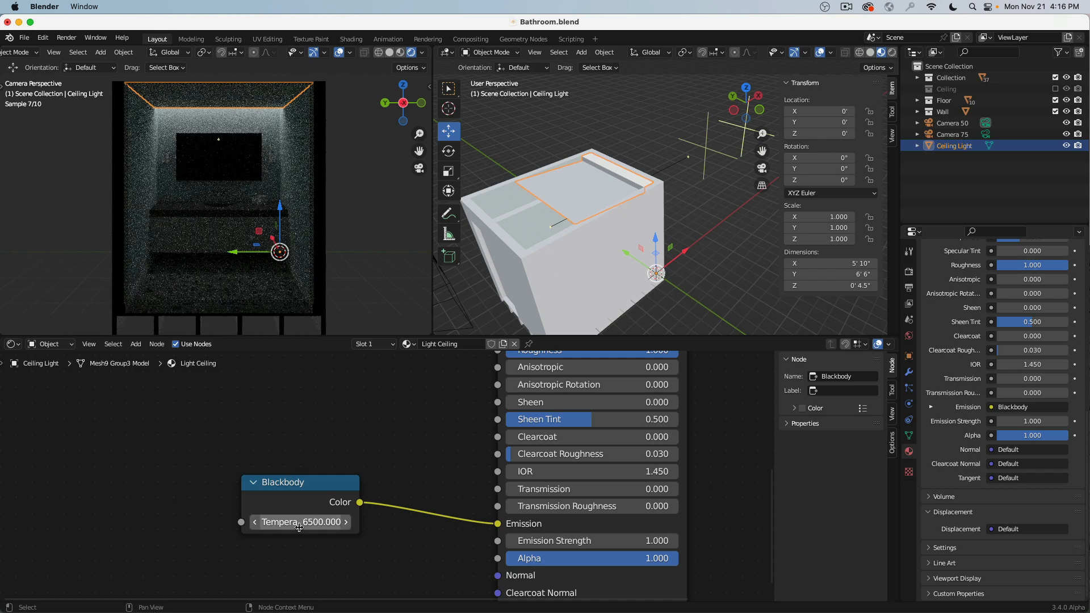
left_click(300, 523)
type("4000")
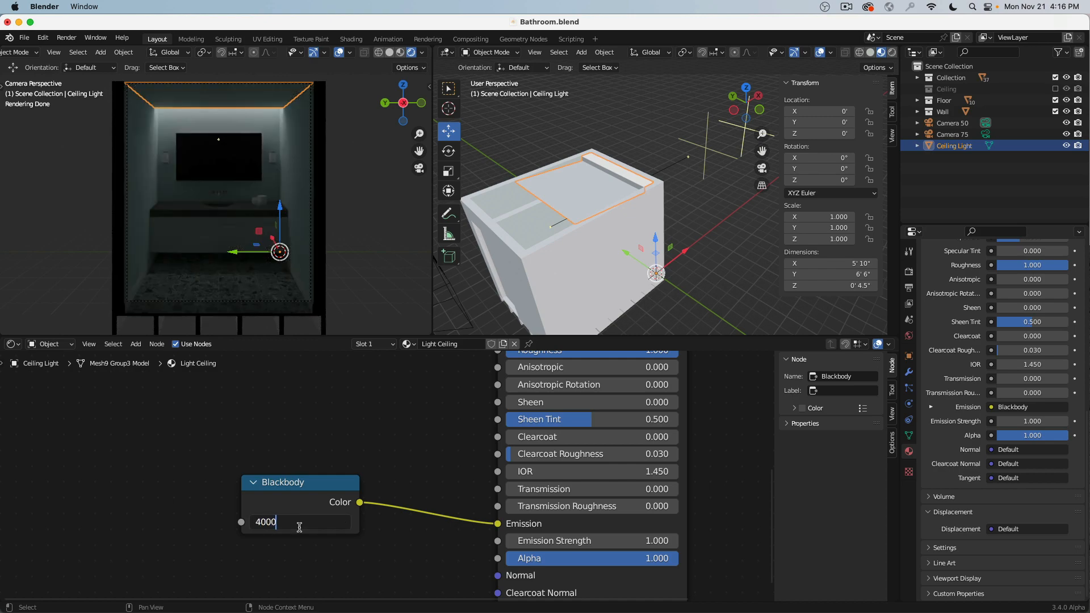
key("Return")
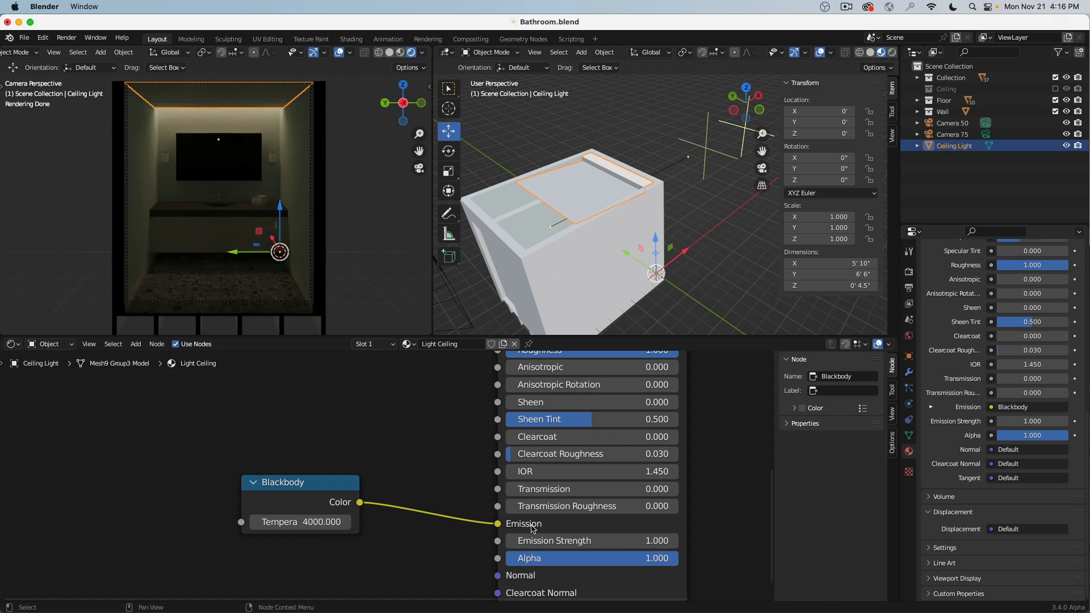
left_click(315, 523)
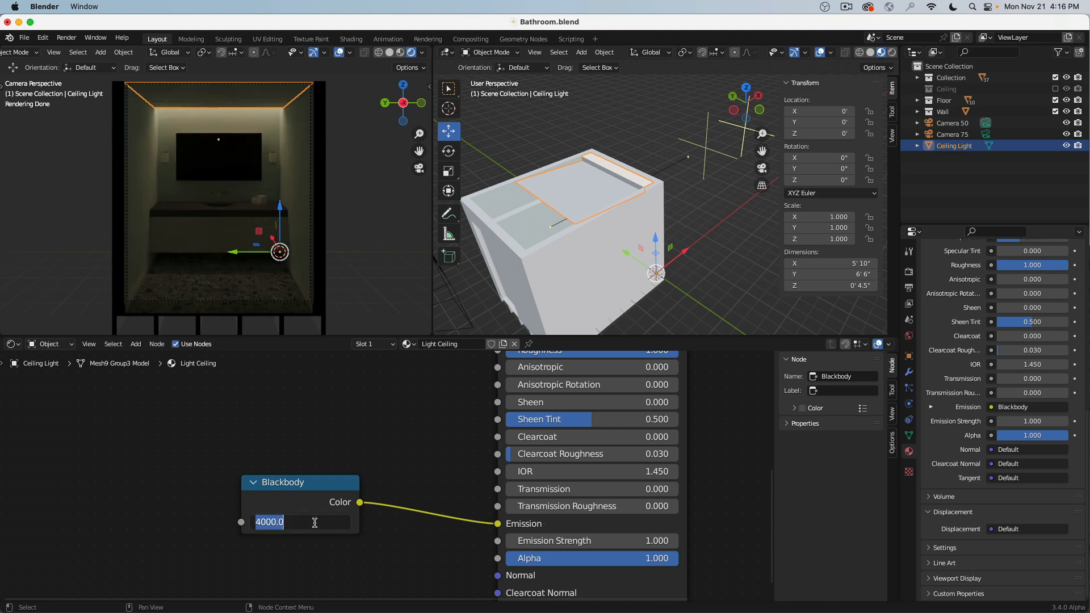
type("5500")
key("Return")
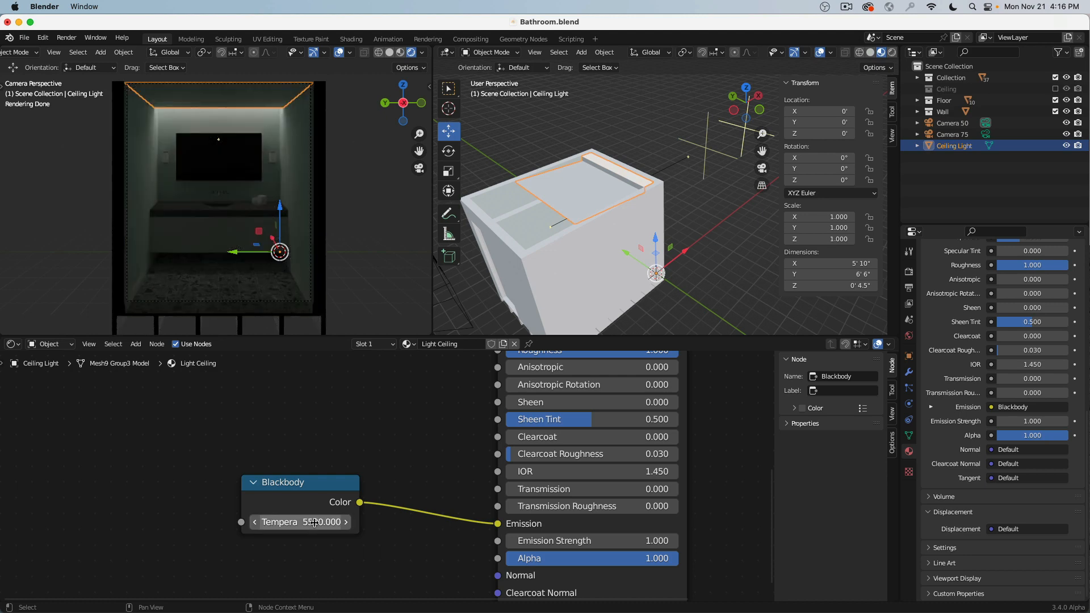
Test a Blackbody temperature of 5000 and settle on 6500 for the ceiling light
left_click(316, 522)
type("5000")
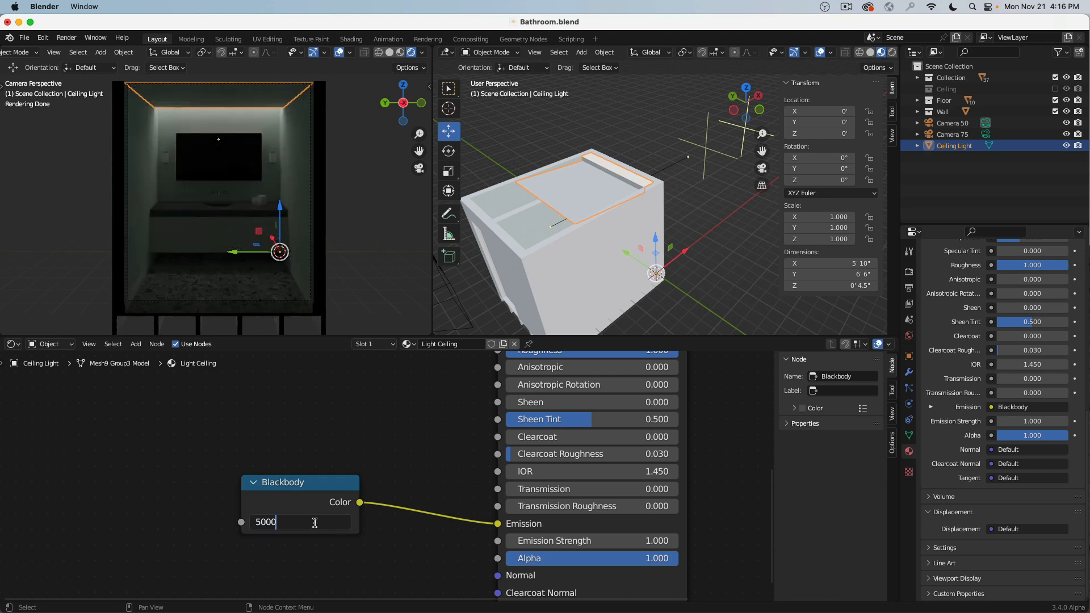
key("Return")
left_click(315, 523)
type("6500")
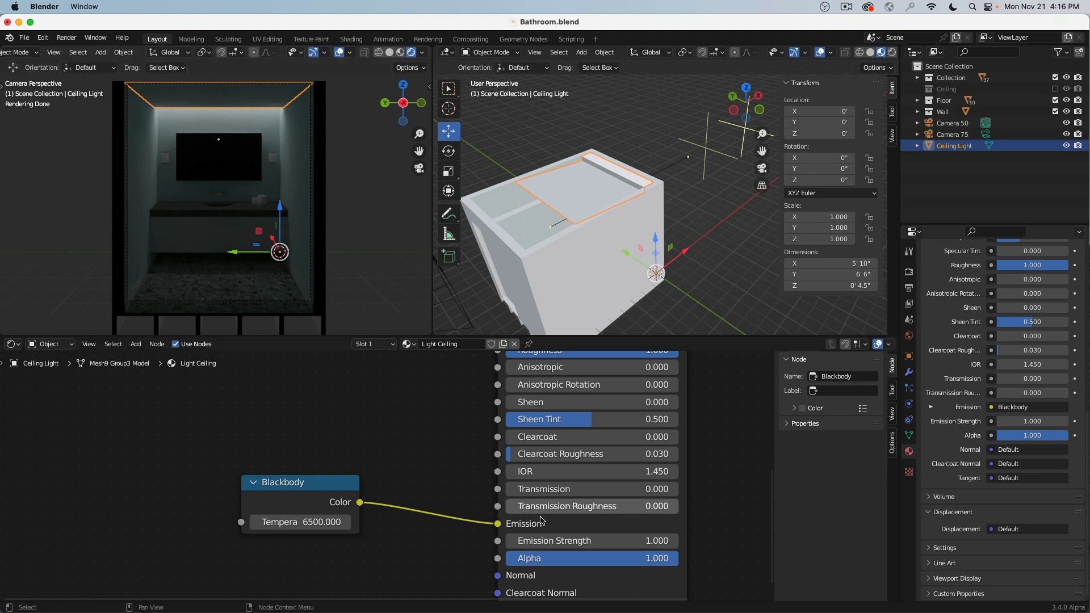
Inspect which materials the wall lamps beside the mirror and the vanity's drawer fronts use
middle_click_drag(609, 233, 642, 211)
scroll(590, 264, "up", 5)
middle_click_drag(590, 264, 641, 255)
scroll(577, 261, "up", 3)
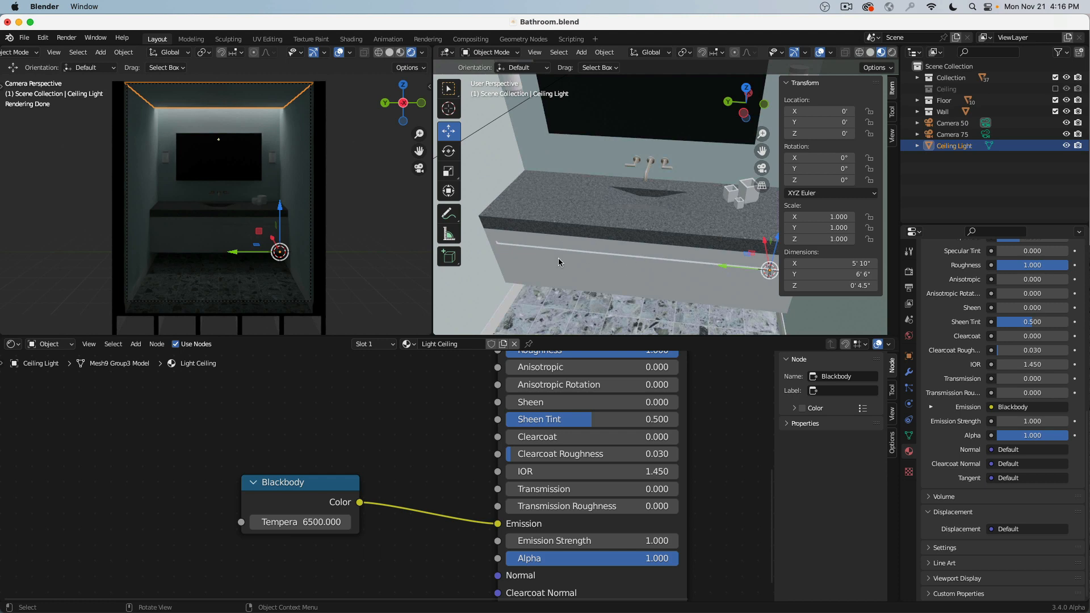
middle_click_drag(592, 205, 615, 234, "shift")
left_click(536, 114)
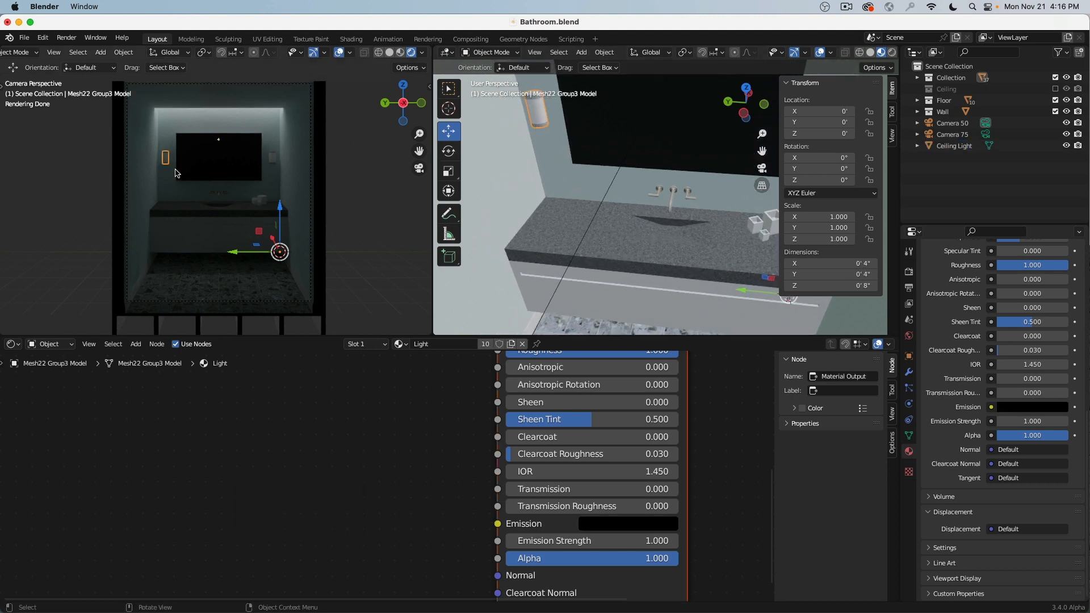
scroll(1020, 380, "up", 4)
scroll(1020, 380, "up", 10)
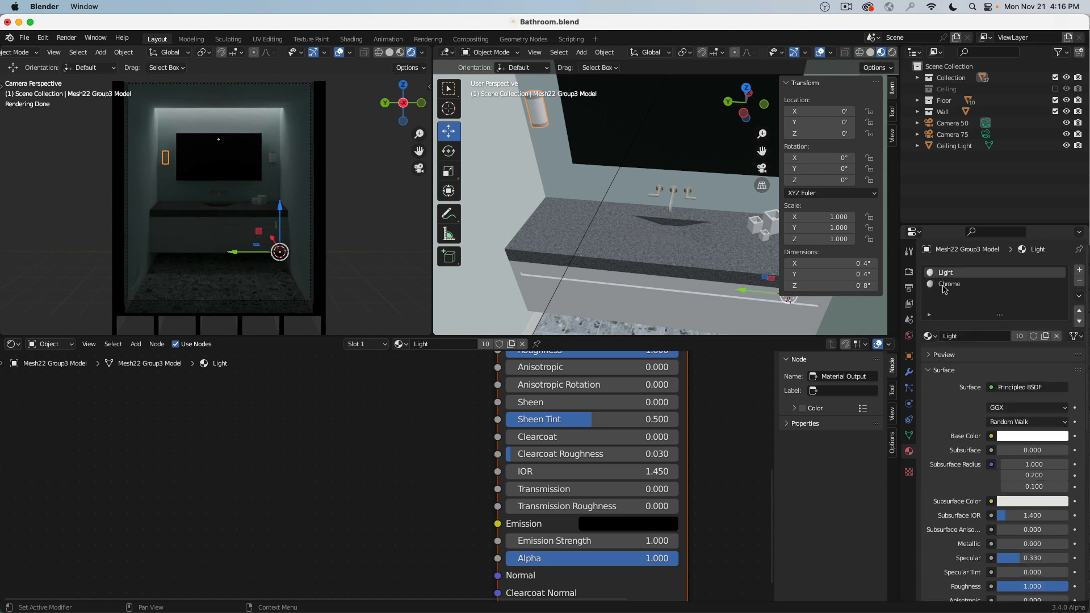
left_click(273, 161)
left_click(184, 236)
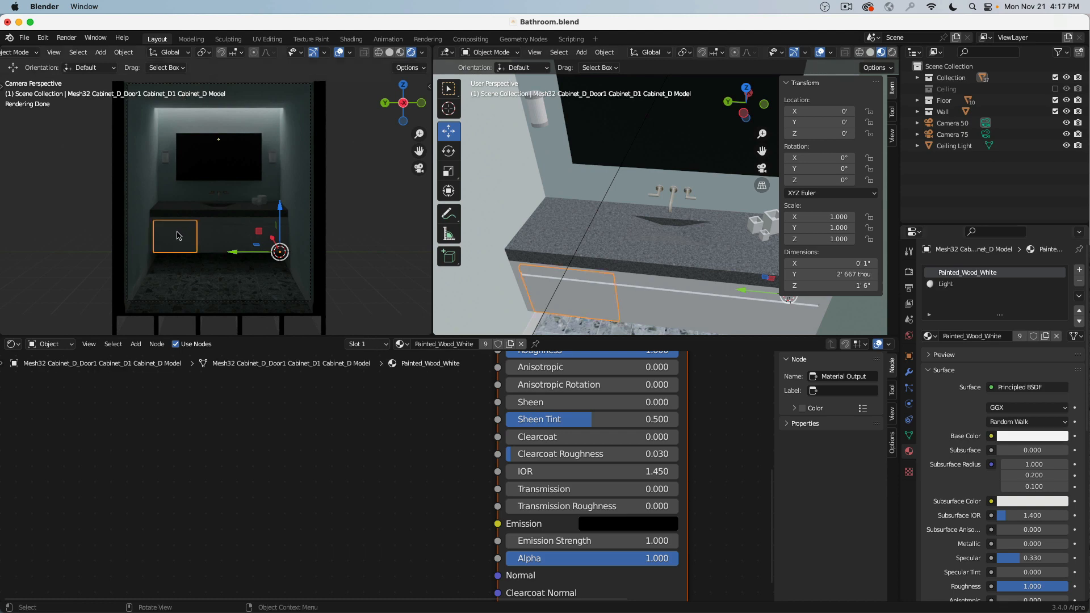
left_click(220, 237)
left_click(248, 243)
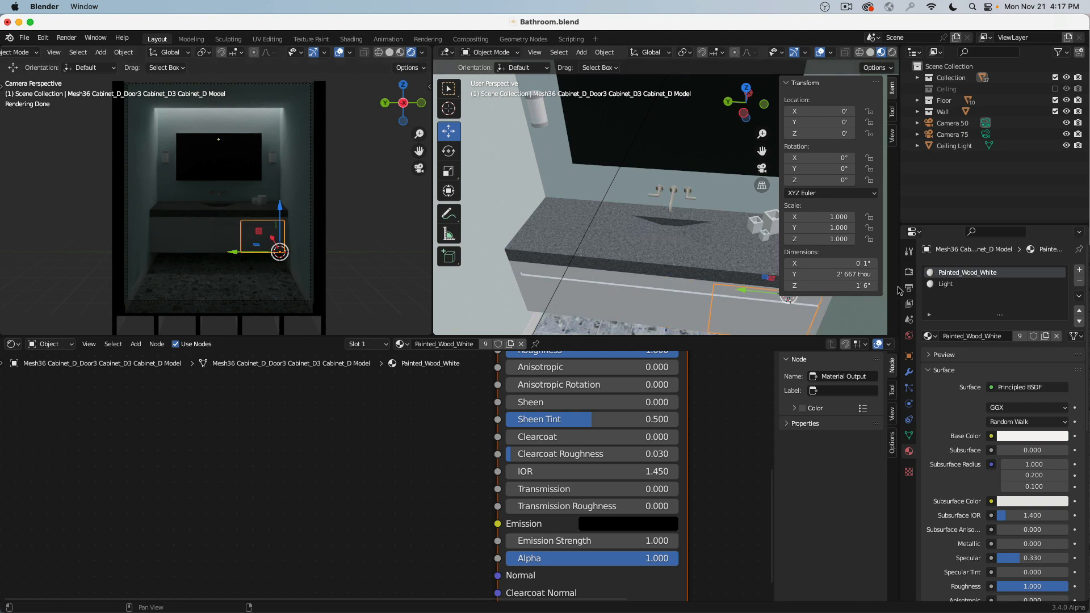
Add a Blackbody node to the wall lamp's Light material and connect its color to the Principled BSDF's Emission input
left_click(167, 159)
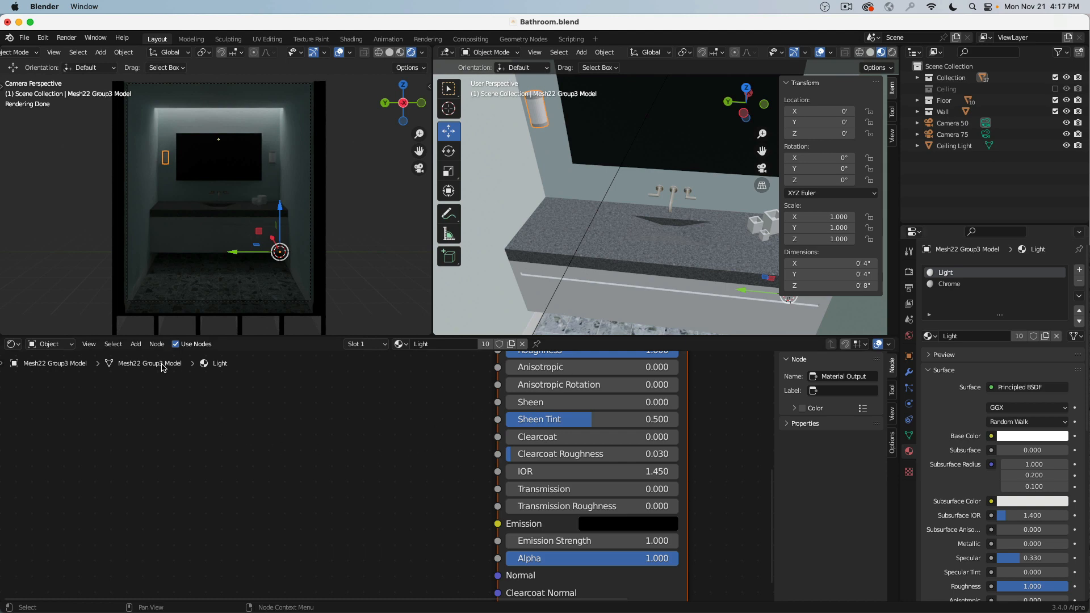
left_click(139, 346)
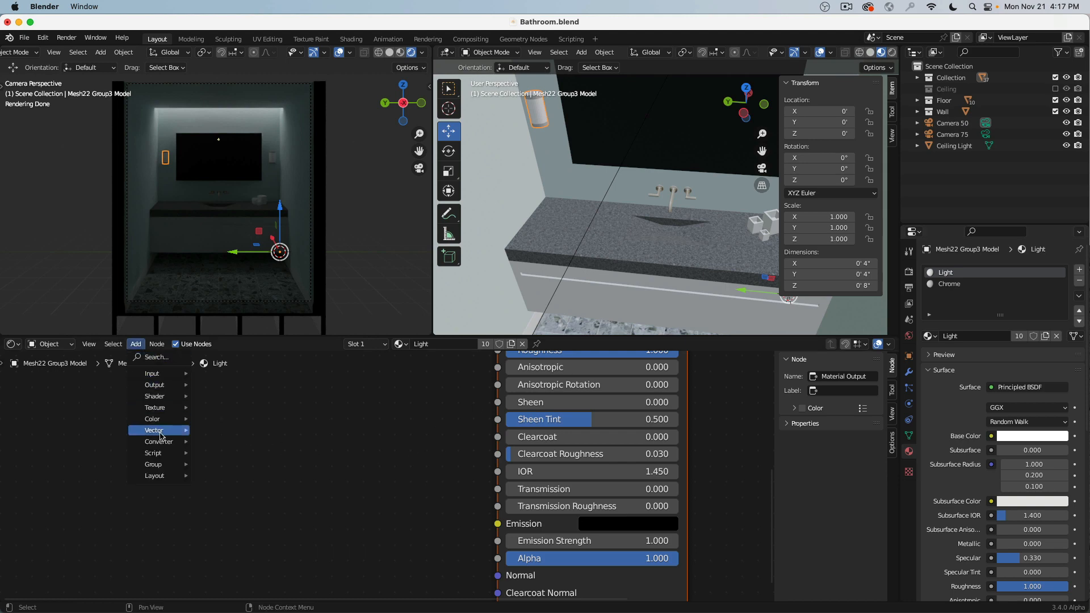
mouse_move(162, 442)
left_click(227, 446)
left_click(258, 479)
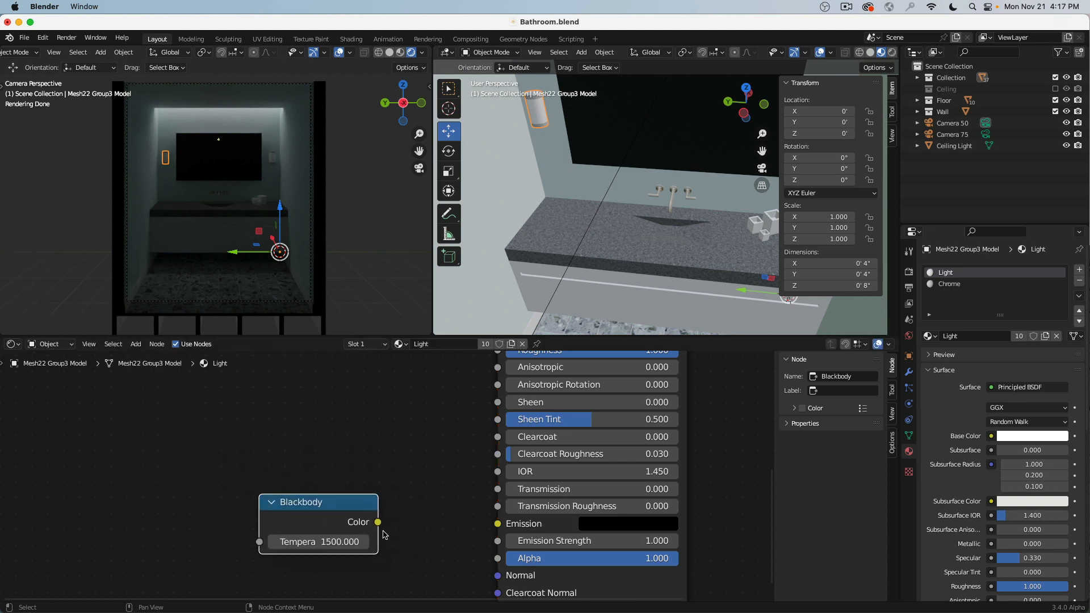
left_click_drag(377, 522, 499, 523)
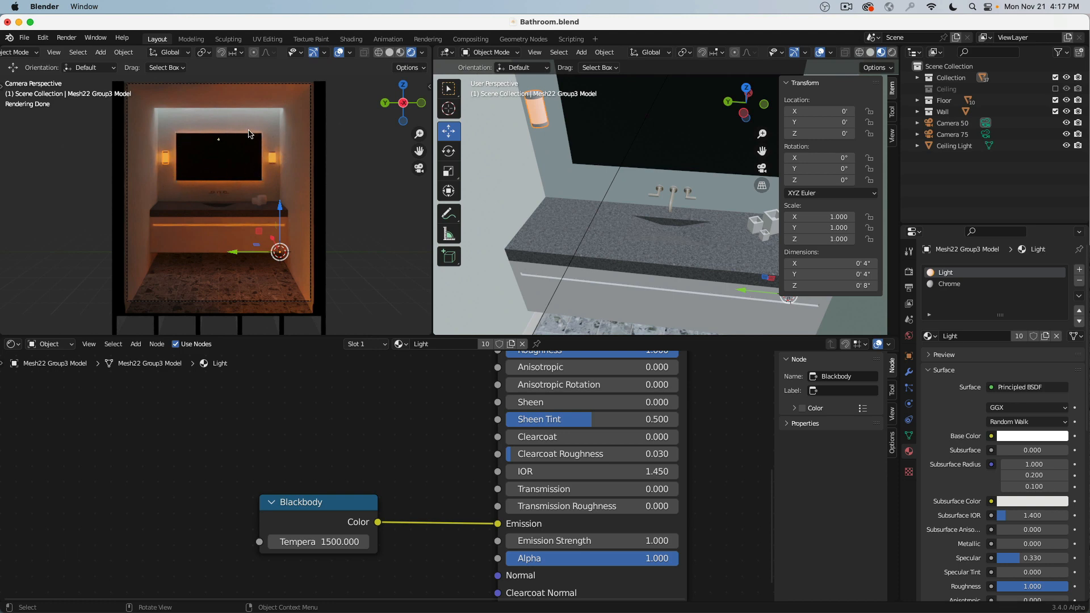
Set the Blackbody temperature of the Light material to 6500
left_click(334, 543)
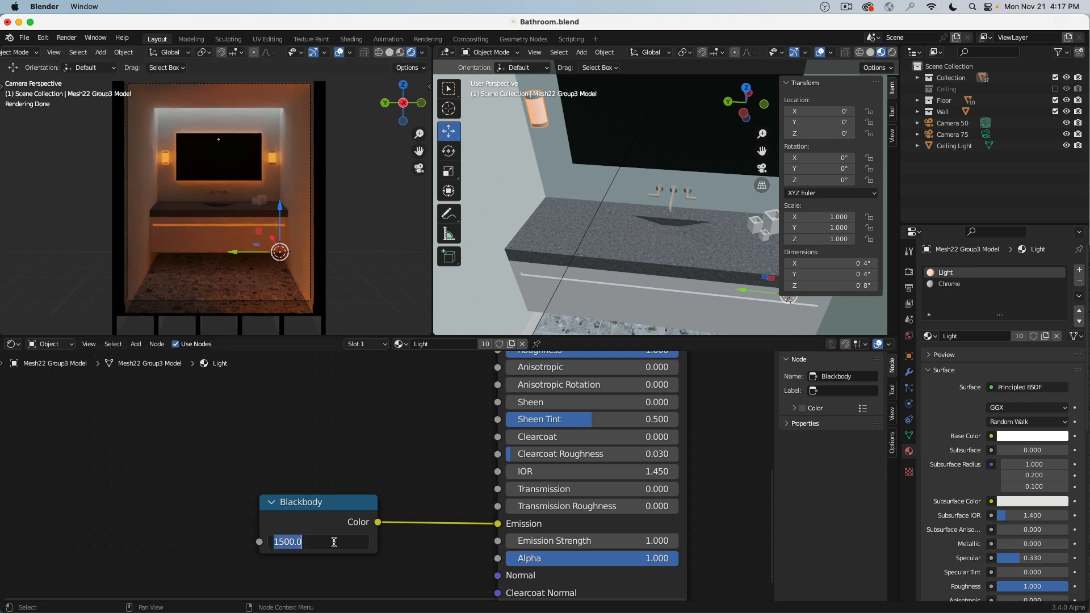
type("560")
key("ctrl+a")
type("6500")
key("Return")
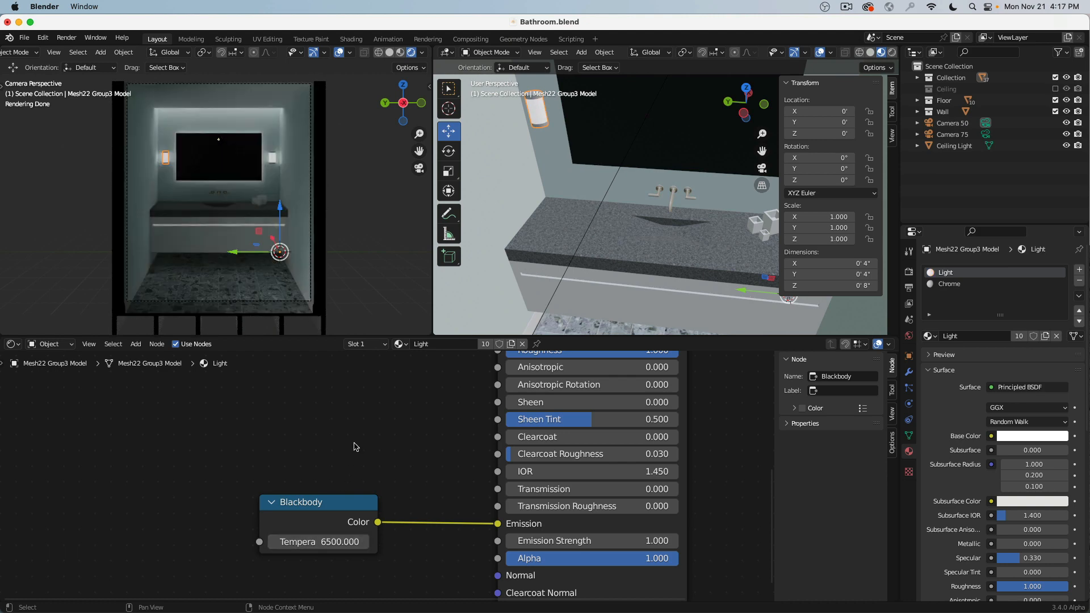
Compare the room lighting with the Light material's Emission Strength at 0 and back at 1
left_click(581, 541)
type("0")
key("Return")
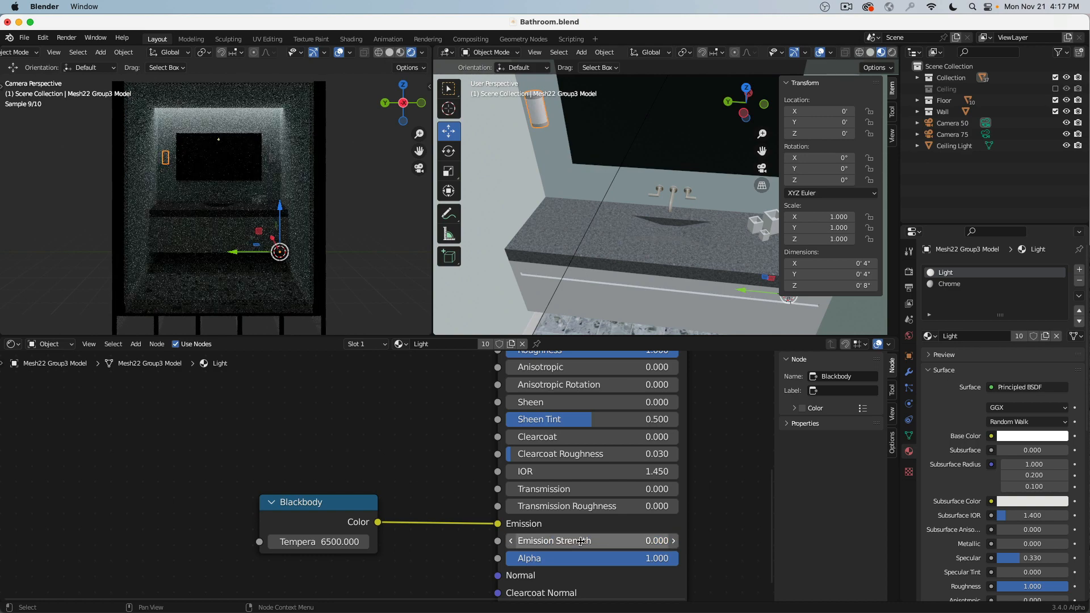
left_click(581, 541)
type("1")
key("Return")
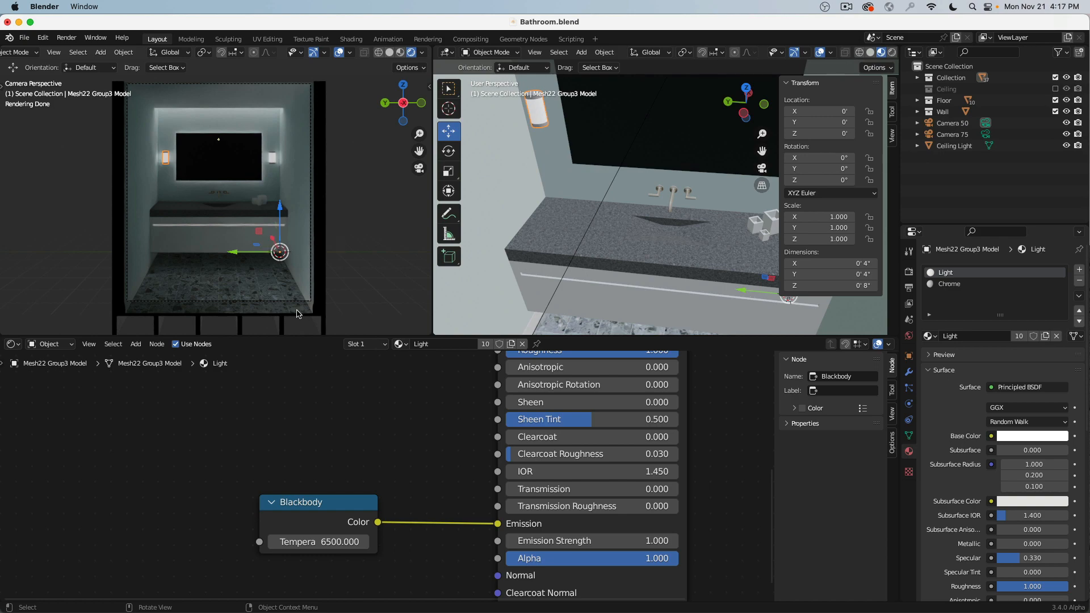
Remove the Light material from the toilet seat and from the toilet body
scroll(282, 262, "down", 2)
middle_click_drag(282, 261, 206, 312)
middle_click_drag(349, 170, 201, 165)
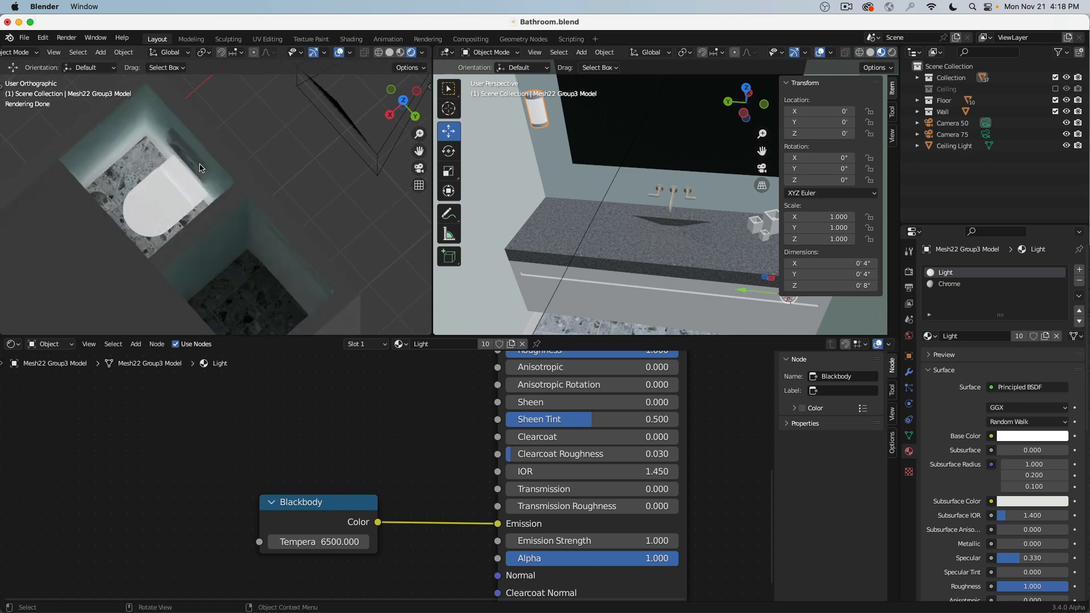
left_click(162, 203)
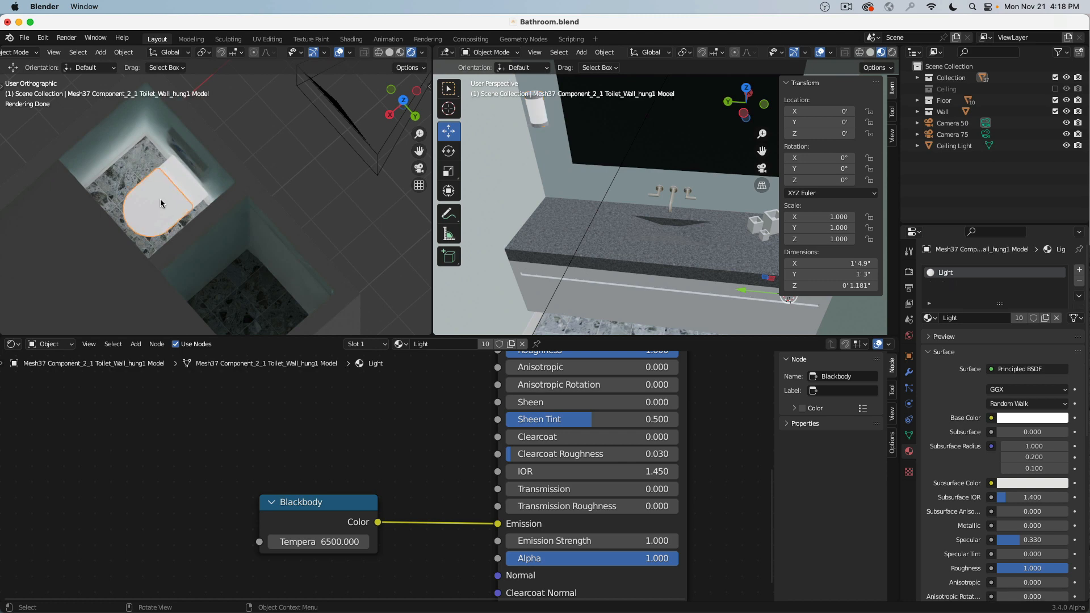
left_click(1056, 319)
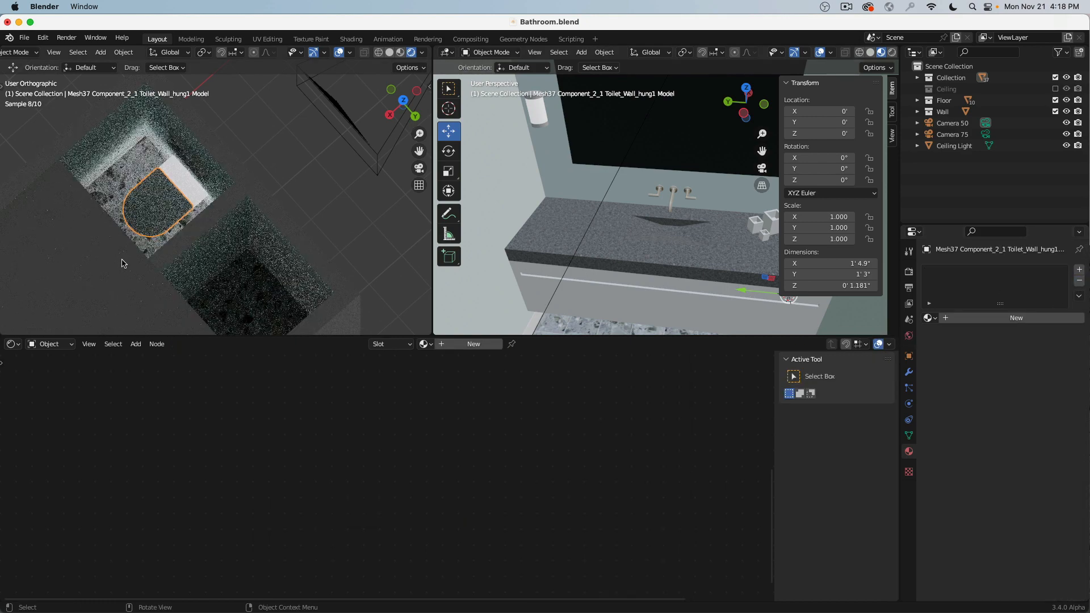
left_click(181, 180)
left_click(1080, 281)
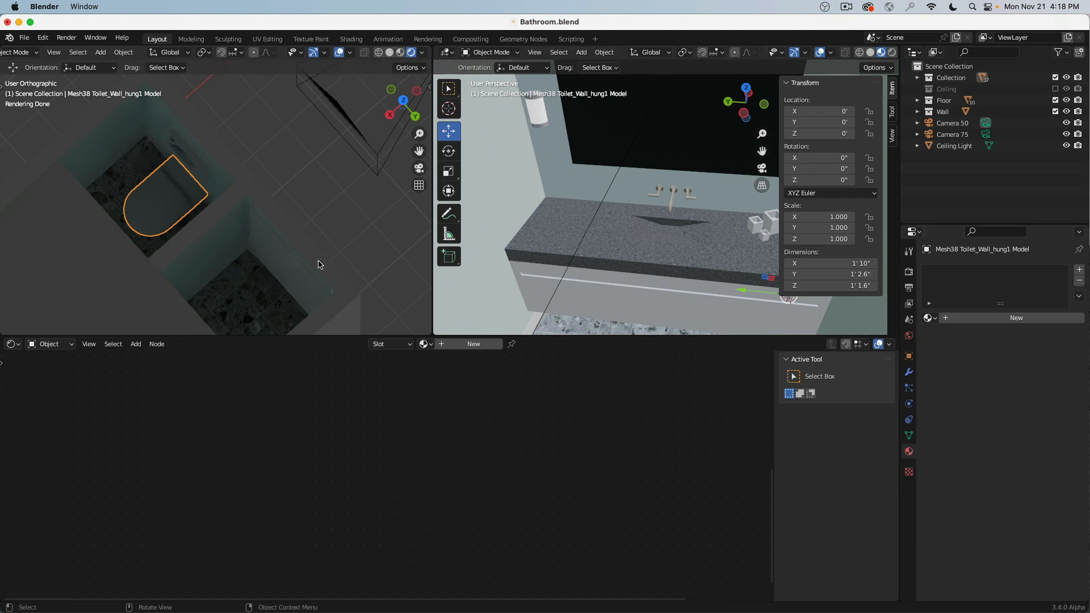
Restore the camera view and select the mirror above the vanity
middle_click_drag(353, 271, 152, 229)
left_click(419, 168)
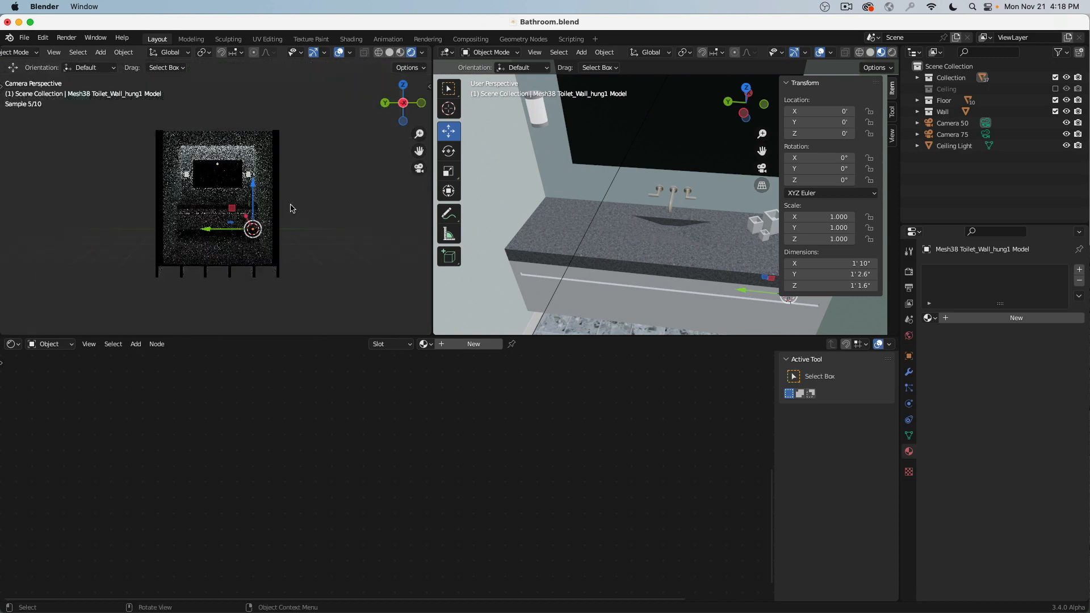
scroll(234, 205, "up", 4)
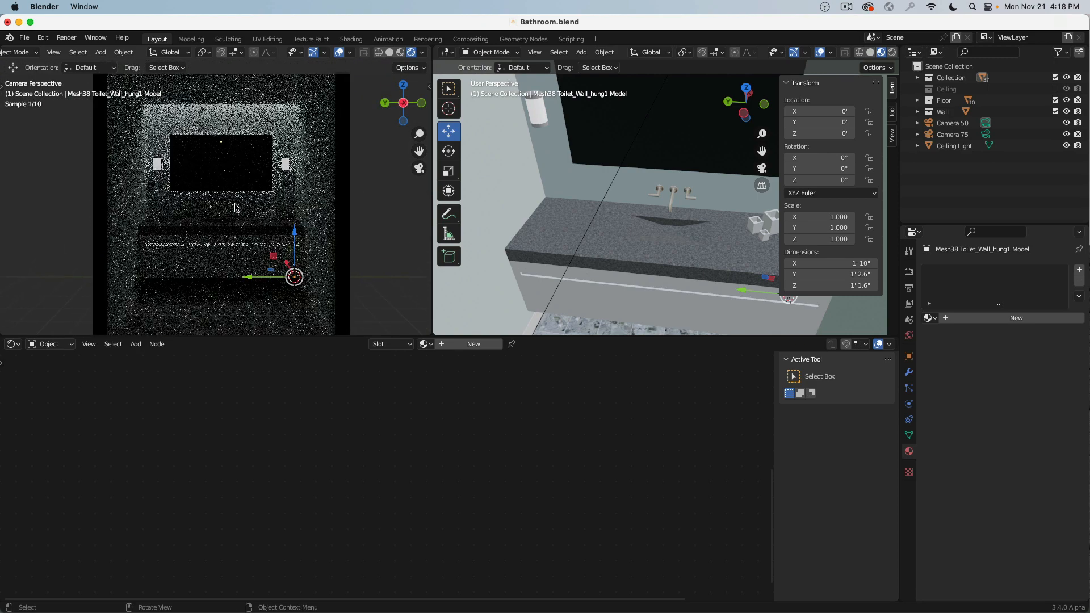
scroll(236, 207, "down", 1)
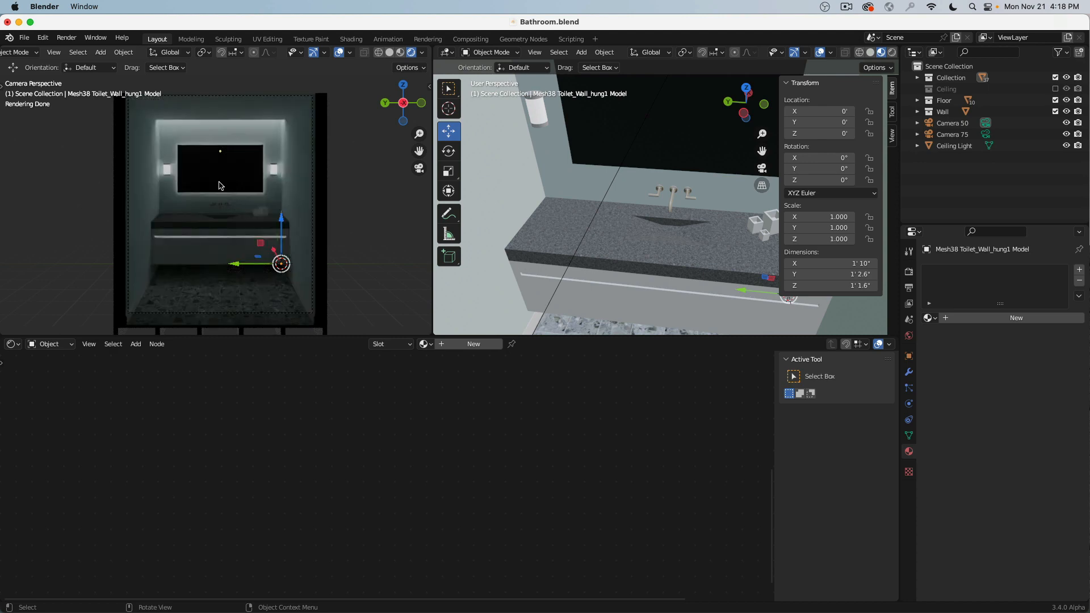
left_click(221, 185)
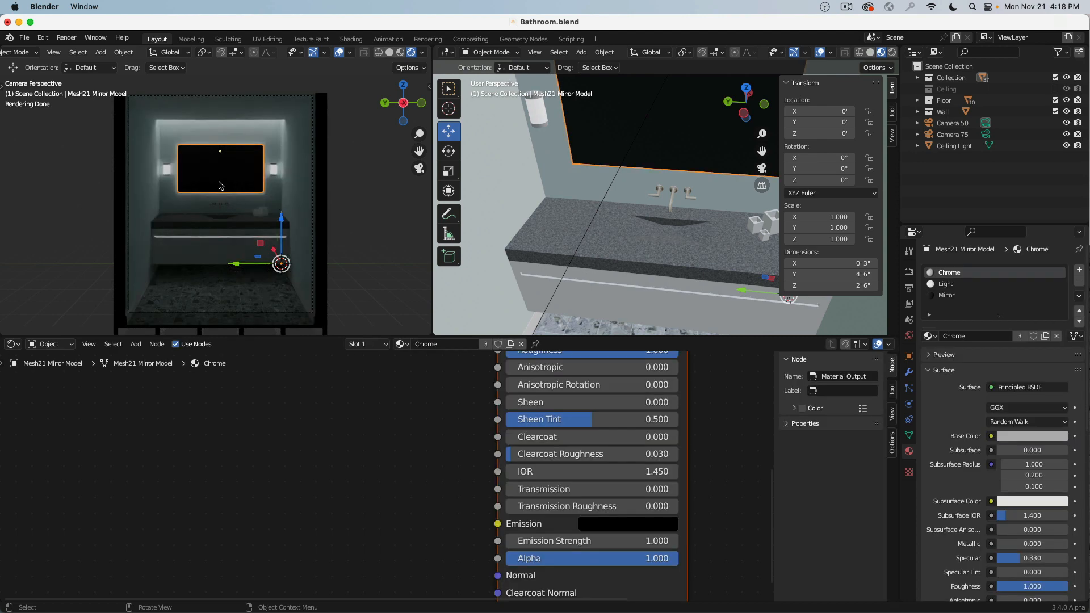
scroll(679, 188, "down", 6)
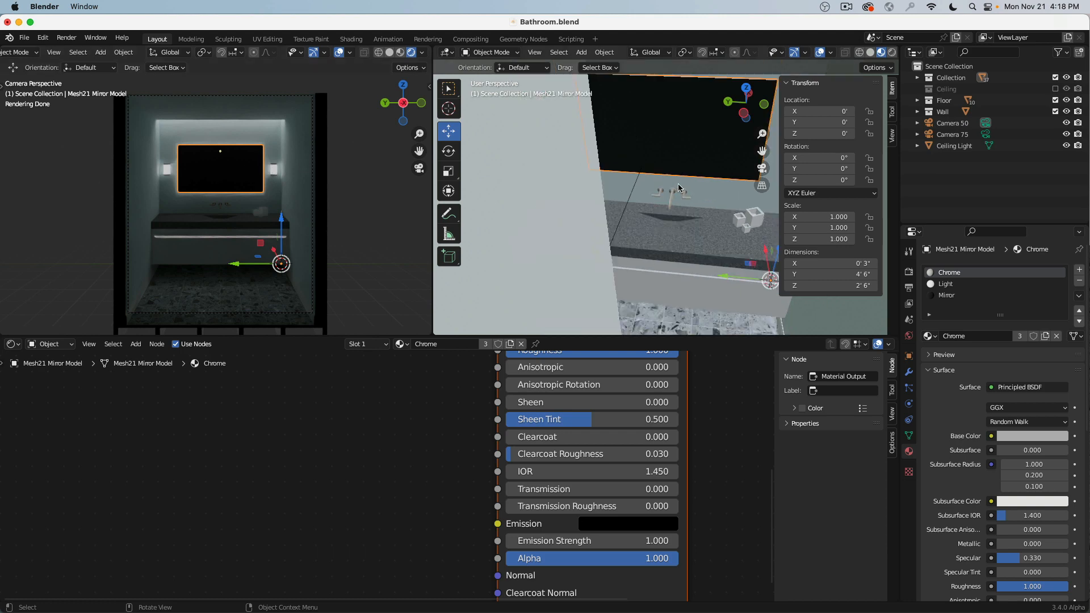
middle_click_drag(681, 187, 644, 175, "shift")
scroll(644, 175, "up", 4)
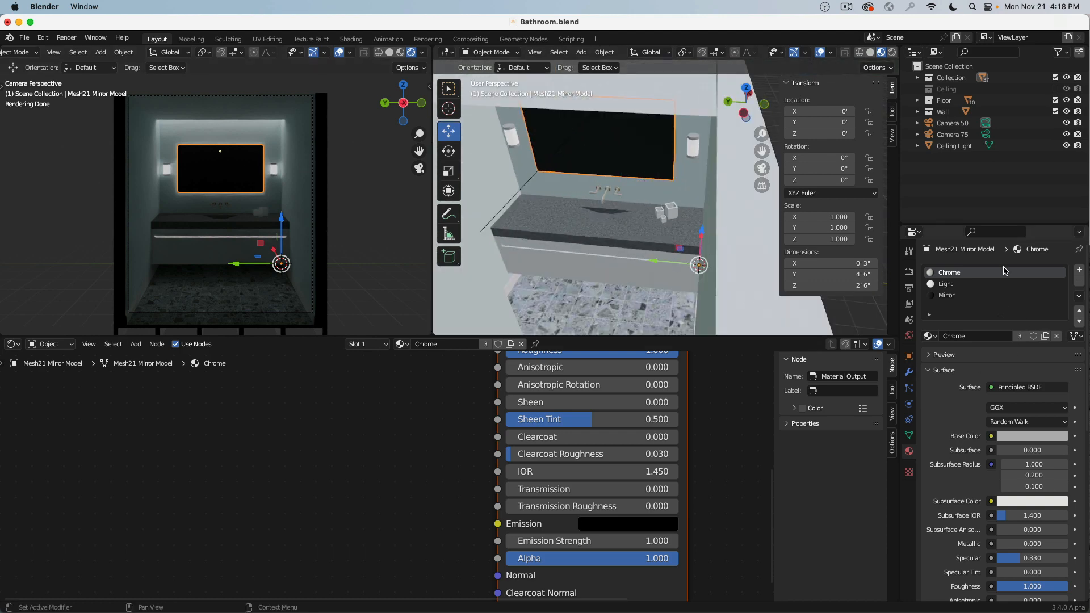
Make the mirror's Light material a single-user copy and rename it Light Mirror
left_click(952, 287)
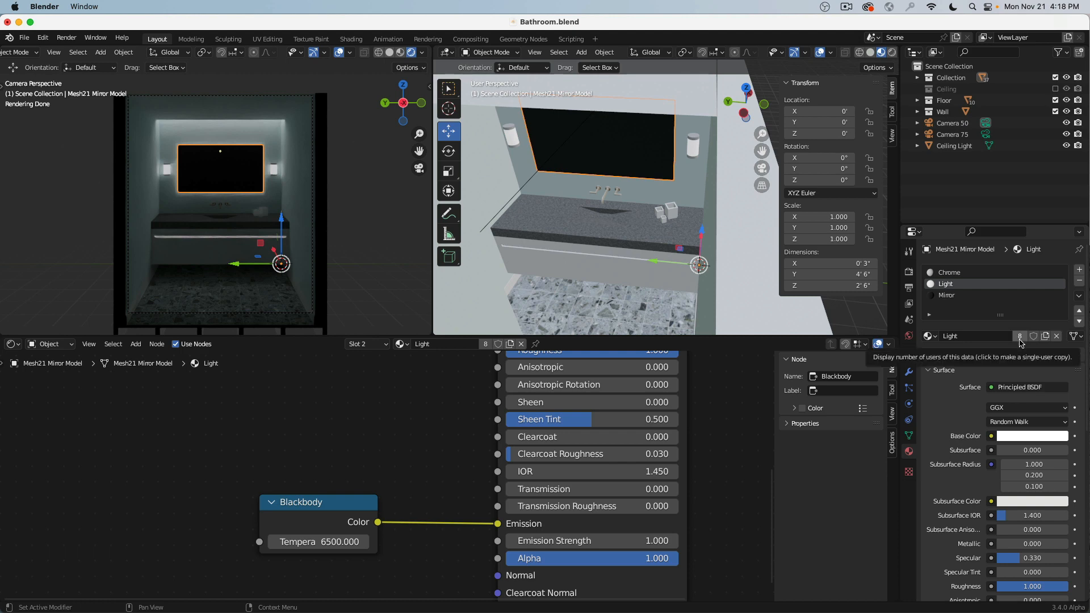
left_click(1021, 340)
left_click(1001, 336)
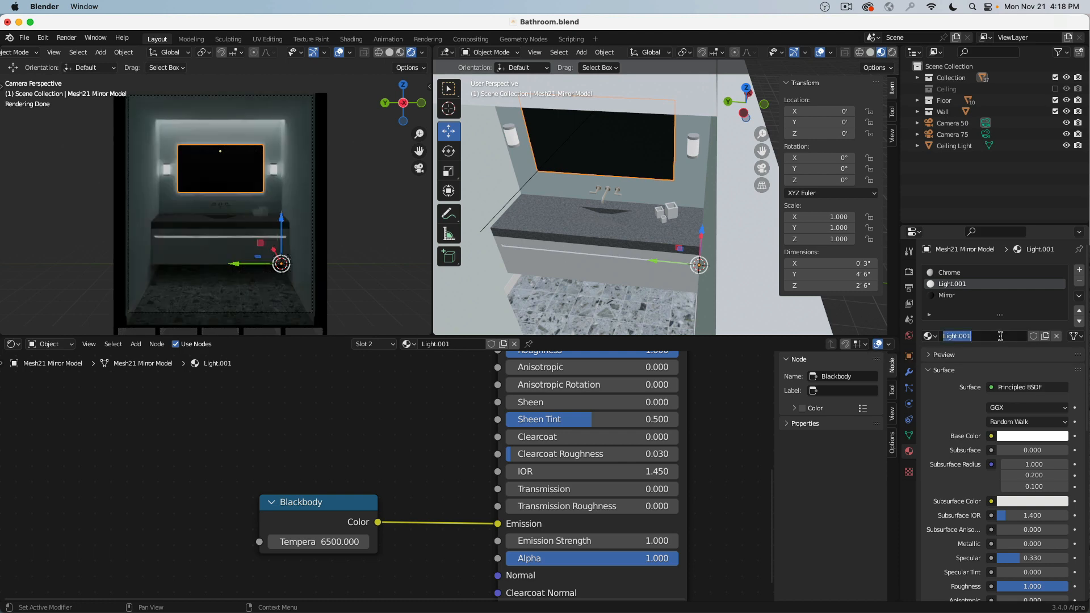
left_click(1001, 336)
key("BackSpace")
type("Mirror")
key("Return")
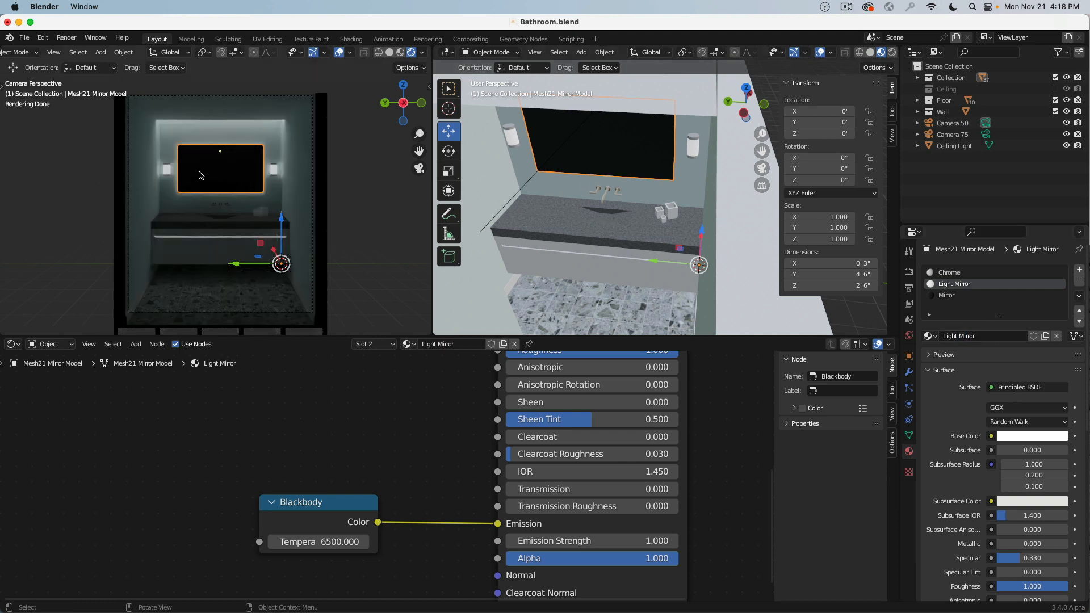
Make the Light material of the lamp left of the mirror a single-user copy named Light Lamp
left_click(167, 176)
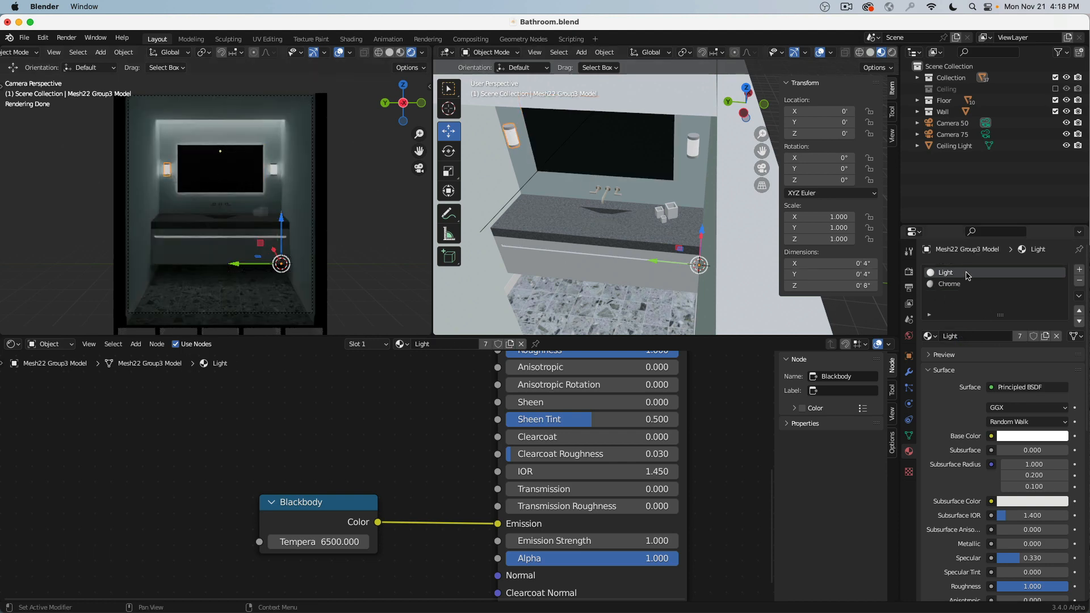
left_click(1021, 338)
left_click(1001, 337)
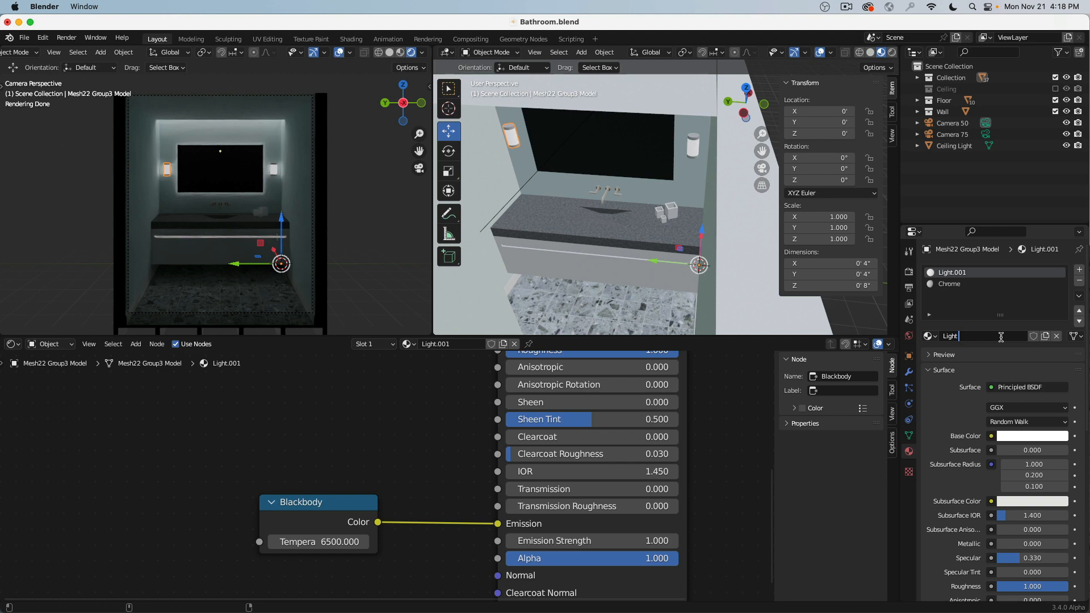
type("Lamp")
key("Return")
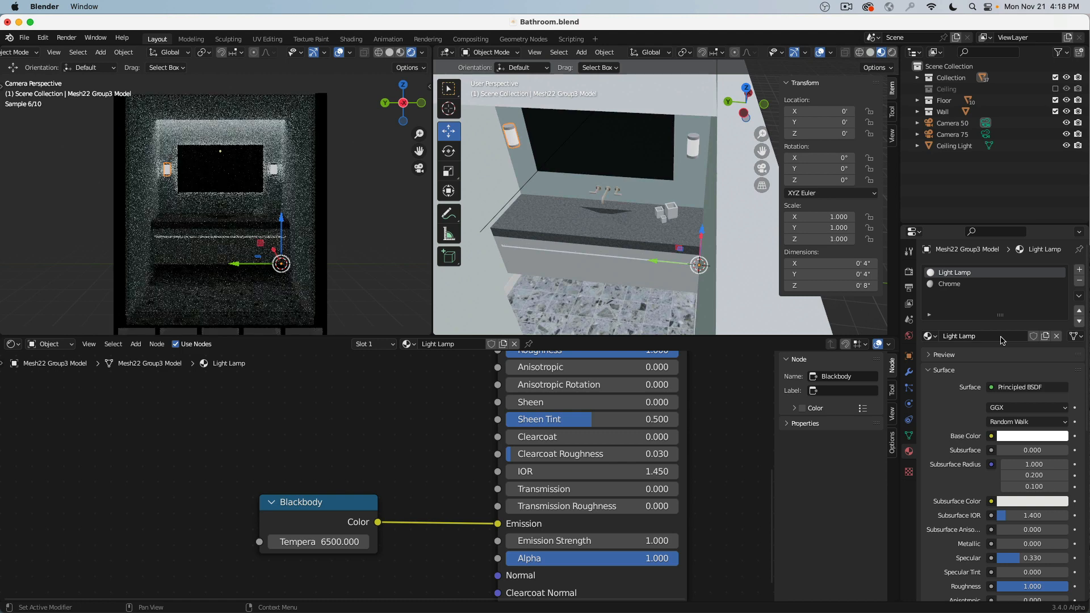
Assign the Light Lamp material to the wall lamp right of the mirror in place of Light
left_click(275, 173)
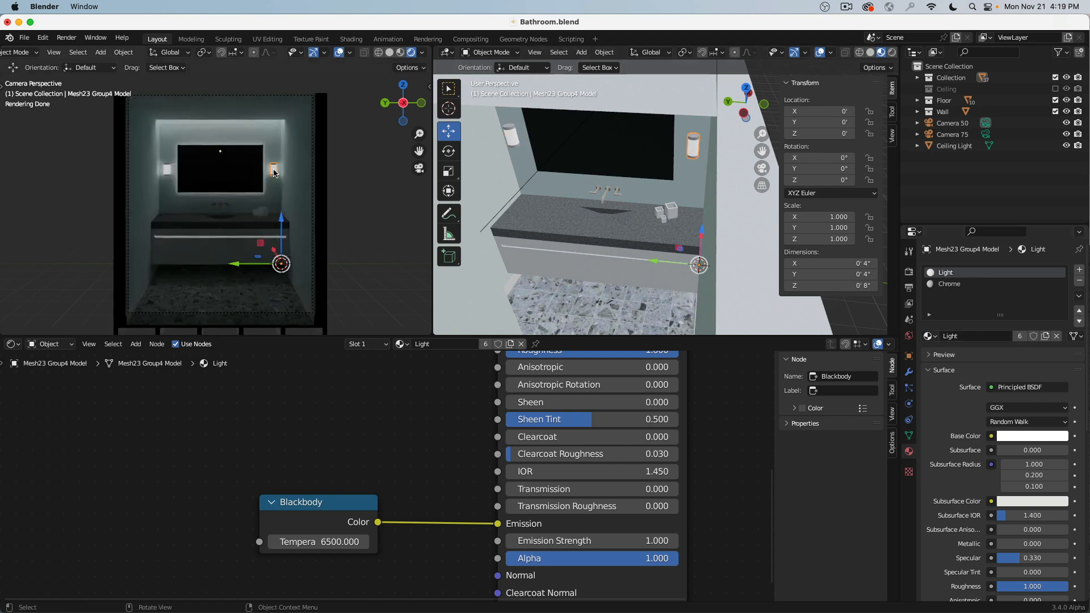
left_click(931, 337)
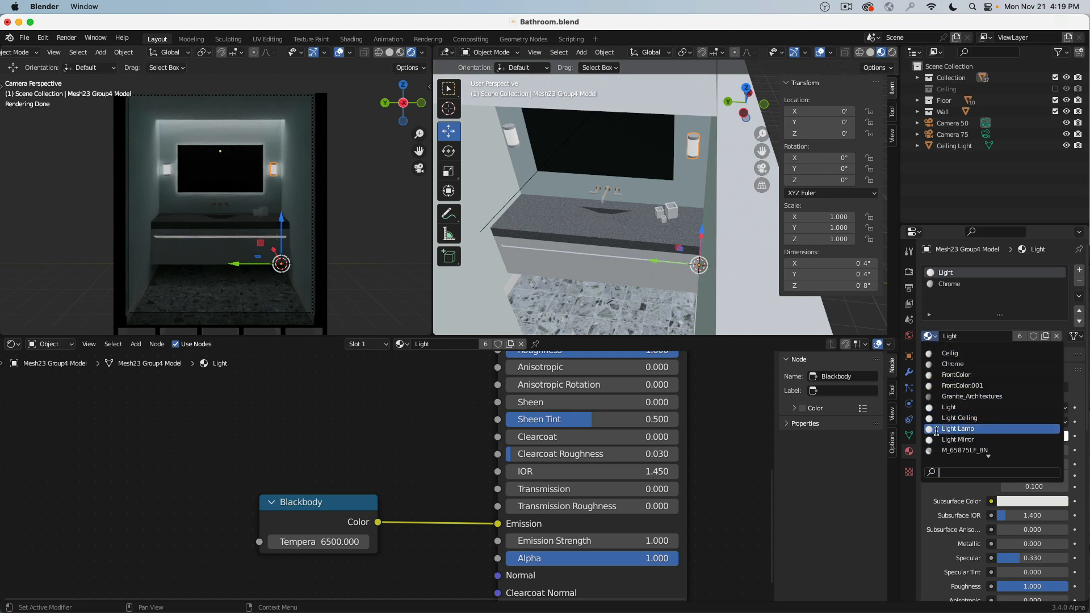
left_click(958, 429)
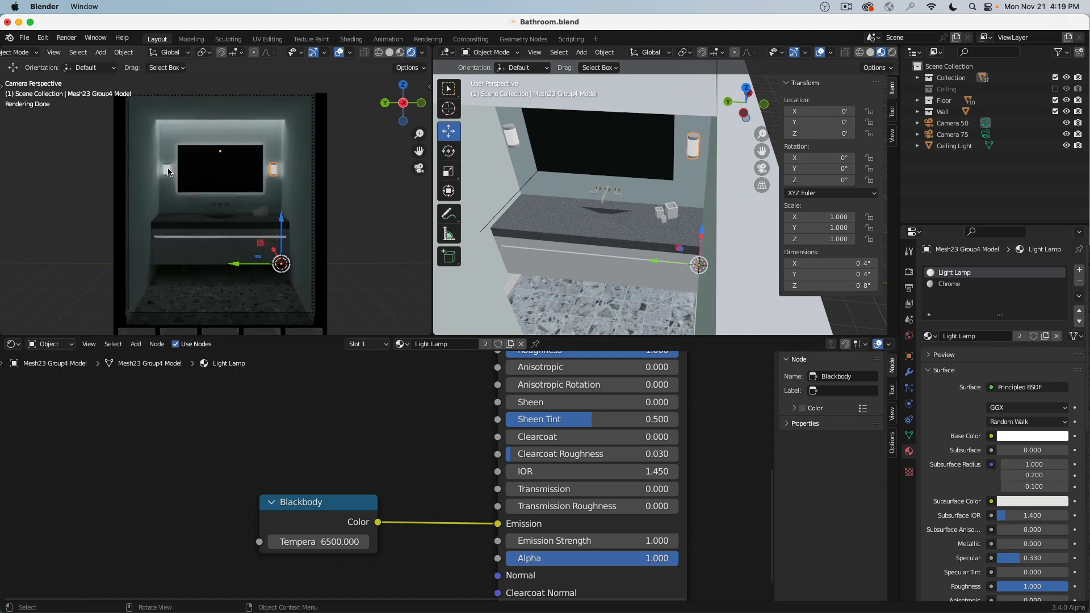
left_click(274, 174)
left_click(277, 173)
Rename the Light material shared by the vanity's drawer fronts to Light Drawer
left_click(525, 253)
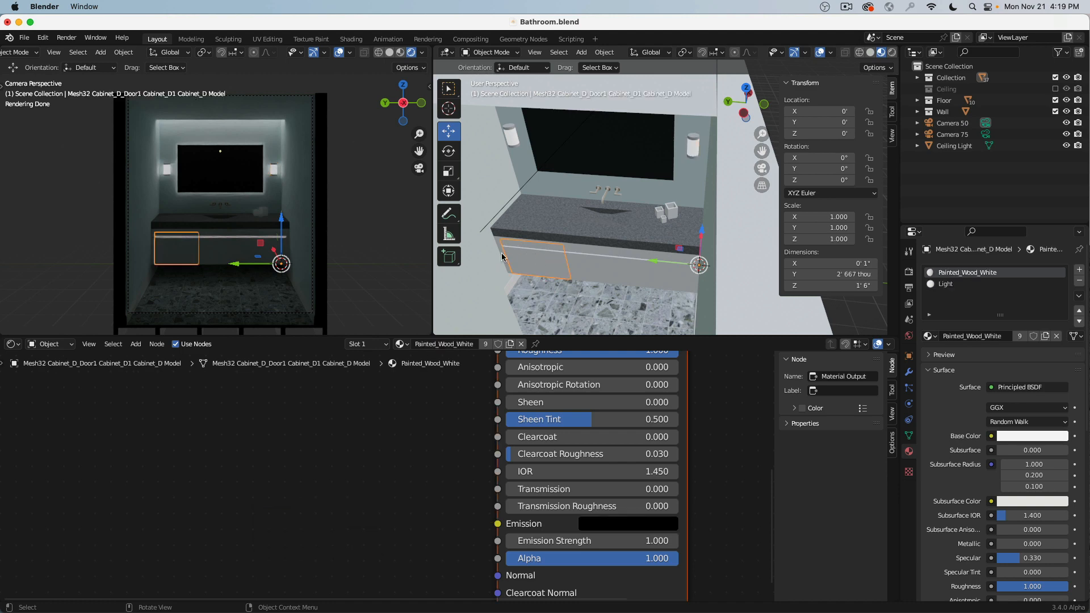
left_click(580, 260)
left_click(648, 268)
left_click(965, 285)
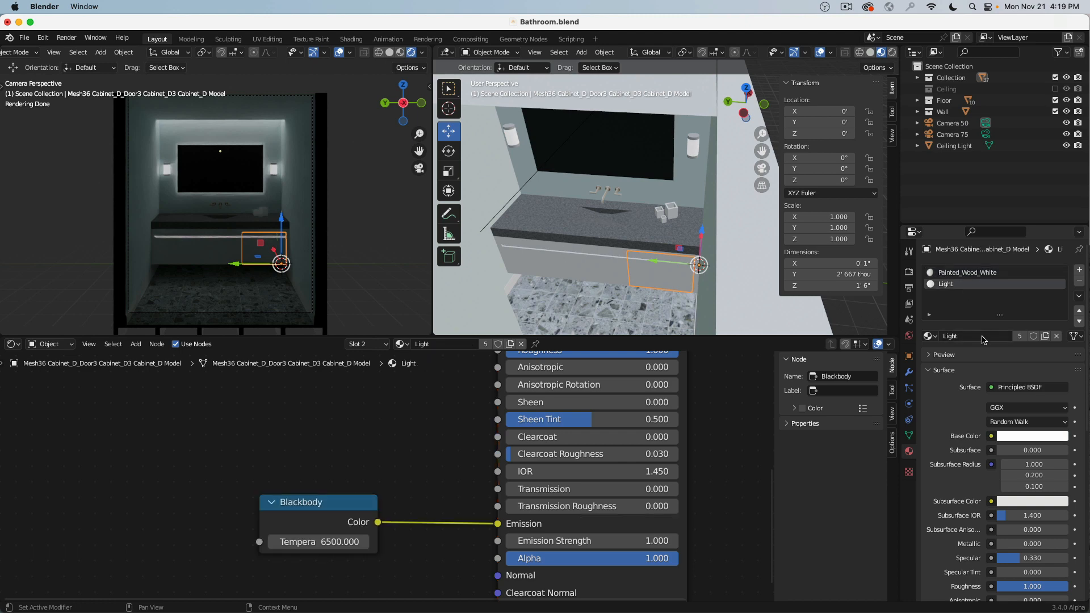
left_click(985, 336)
left_click(984, 336)
type("Drawer")
key("Return")
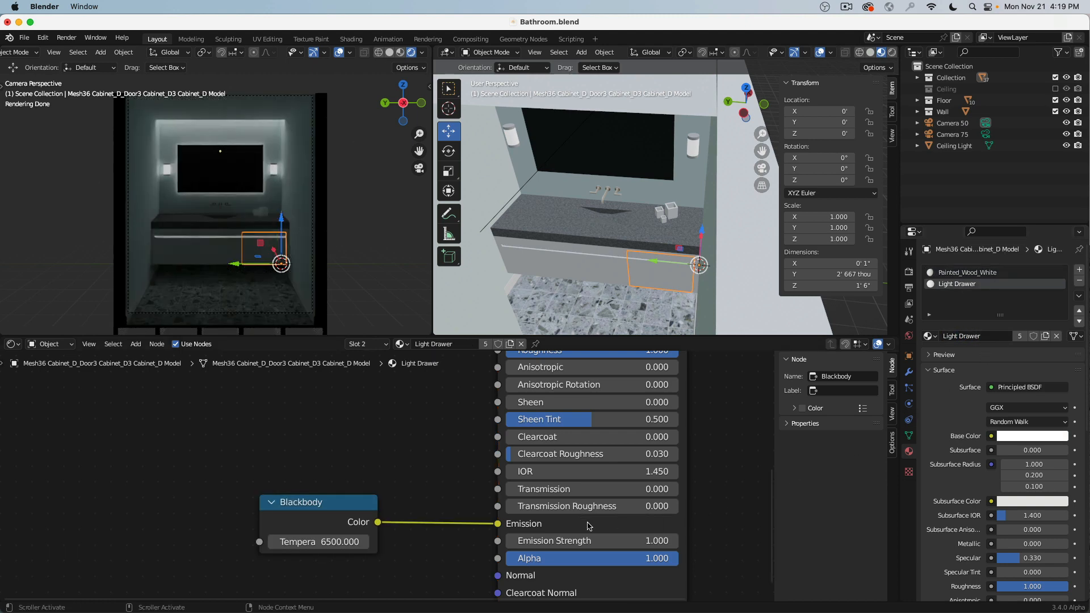
Test the Light Drawer material's emission strength at 0 and 10, and set it back to 1
double_click(584, 541)
type("0")
key("Return")
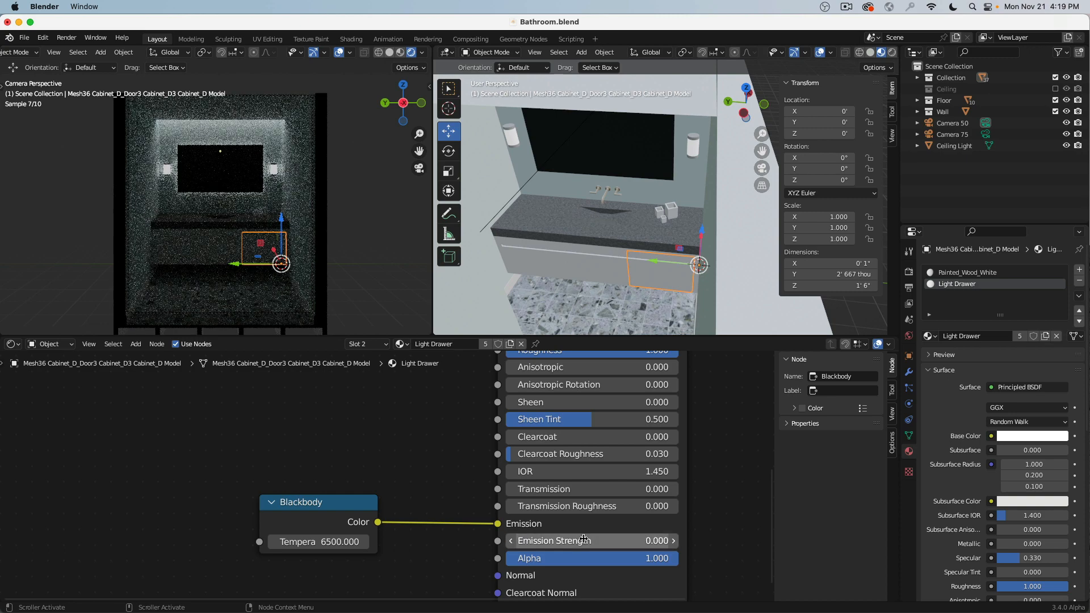
double_click(583, 540)
type("10")
key("Return")
double_click(584, 539)
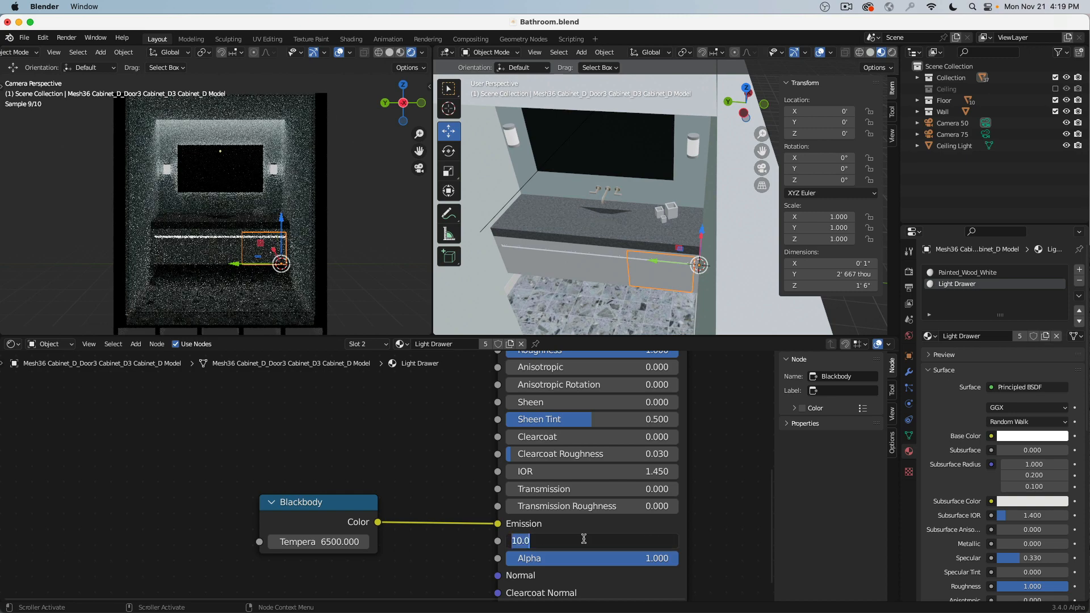
type("1")
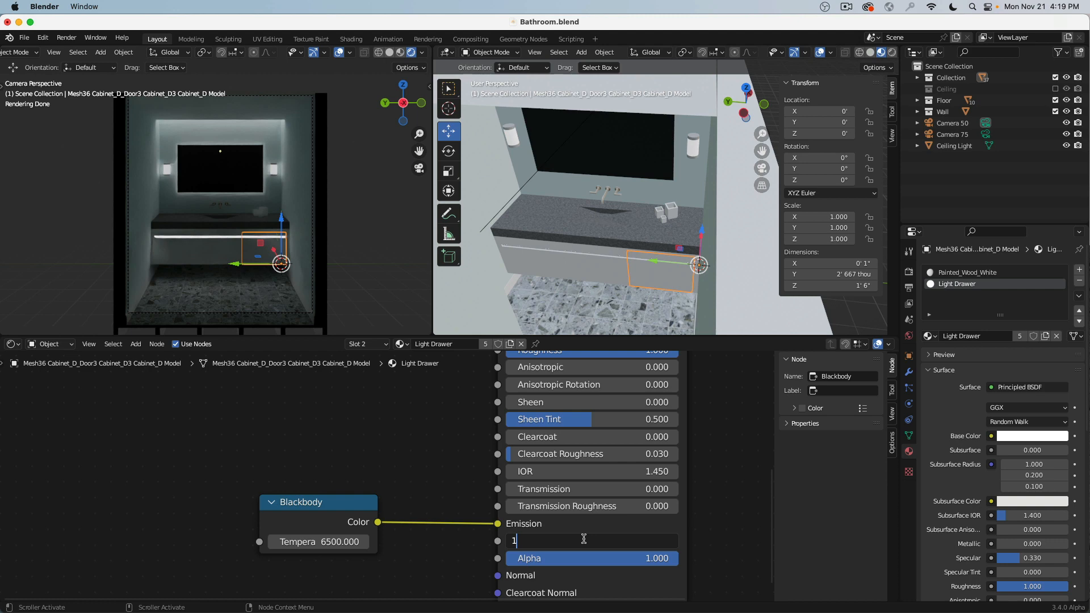
key("Return")
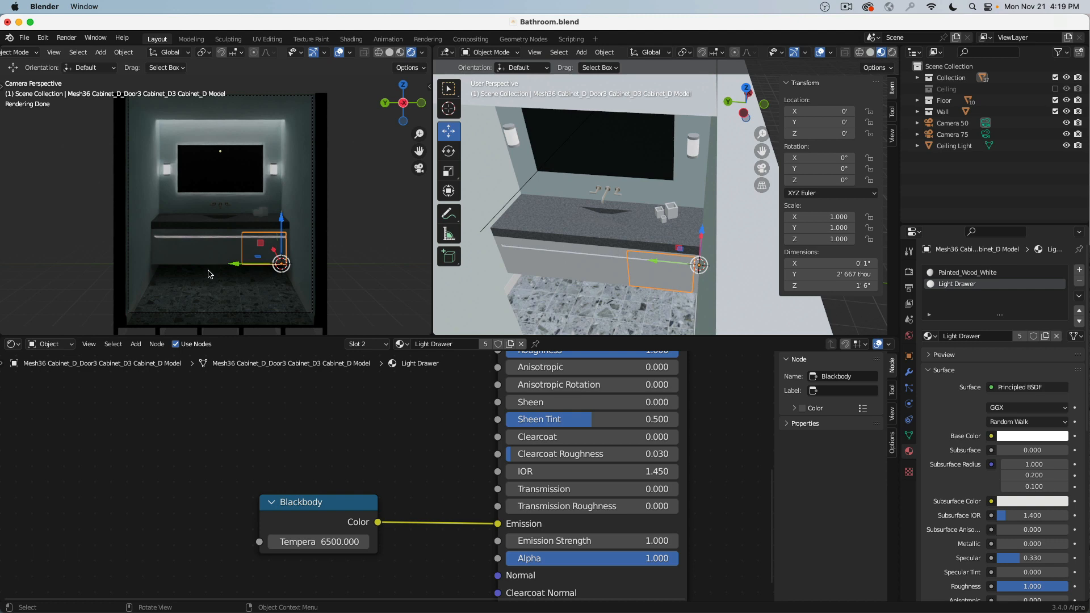
Show the user-perspective viewport in wireframe and add an Area light to the scene
scroll(637, 221, "down", 5)
middle_click_drag(640, 215, 593, 216)
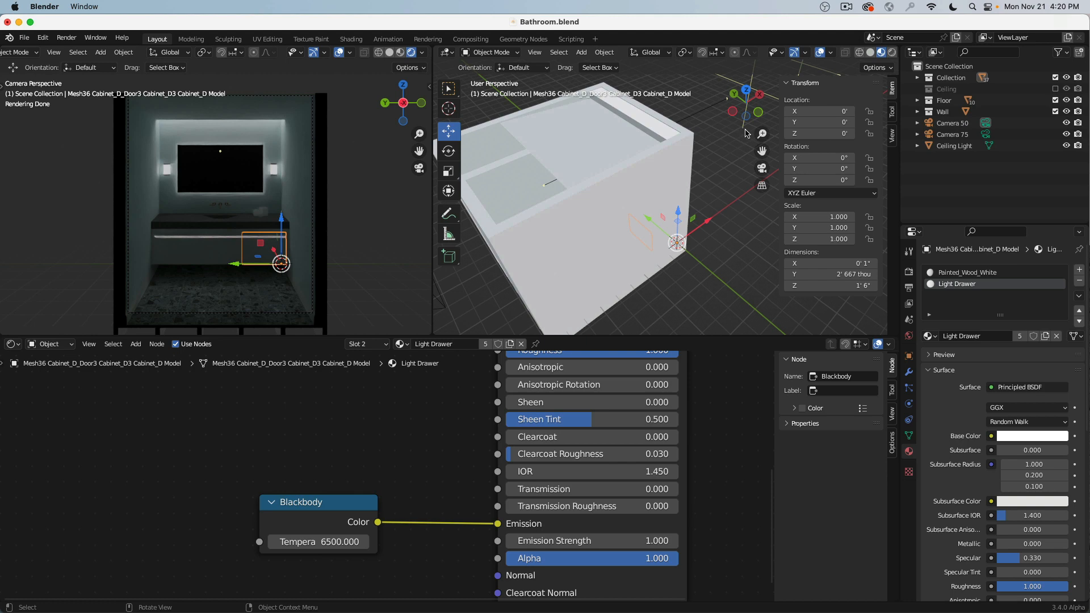
left_click(861, 55)
mouse_move(706, 146)
middle_mouse_down()
mouse_move(738, 128)
mouse_move(714, 131)
middle_mouse_up()
key("a")
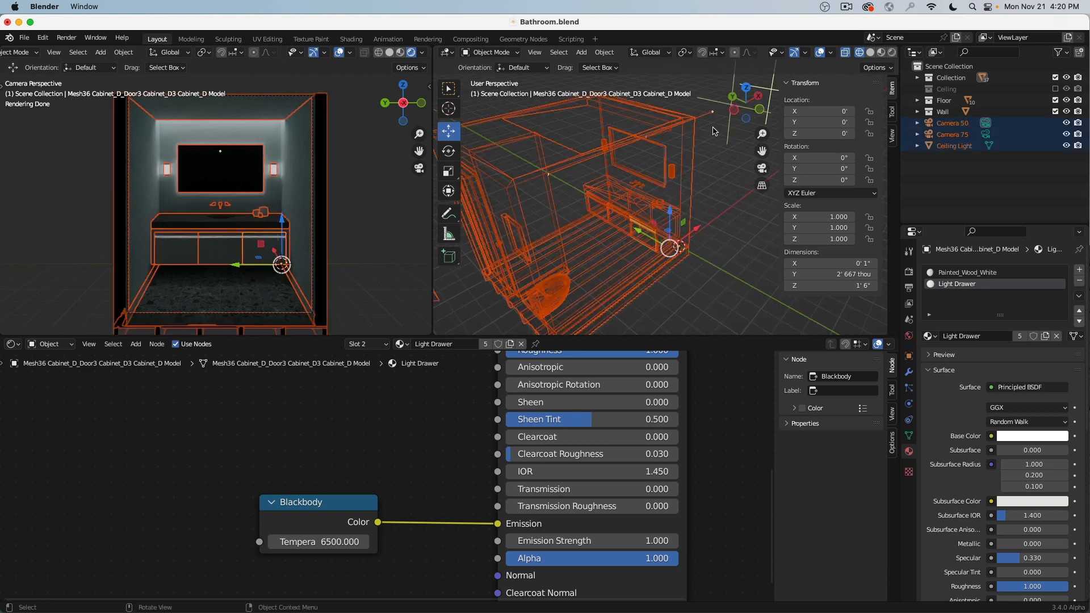
key("alt+a")
left_click(582, 52)
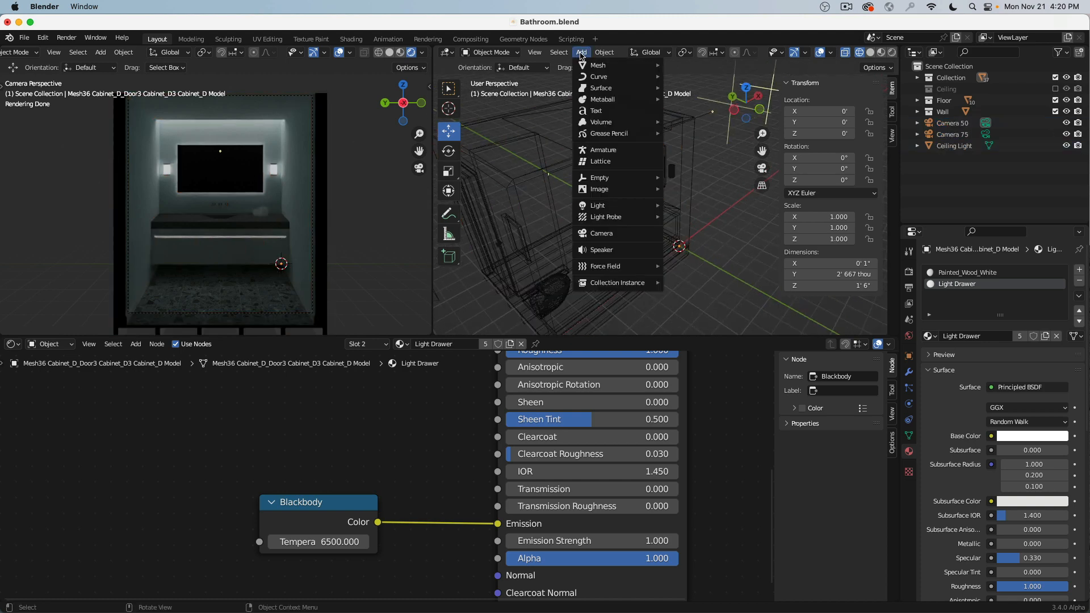
mouse_move(618, 206)
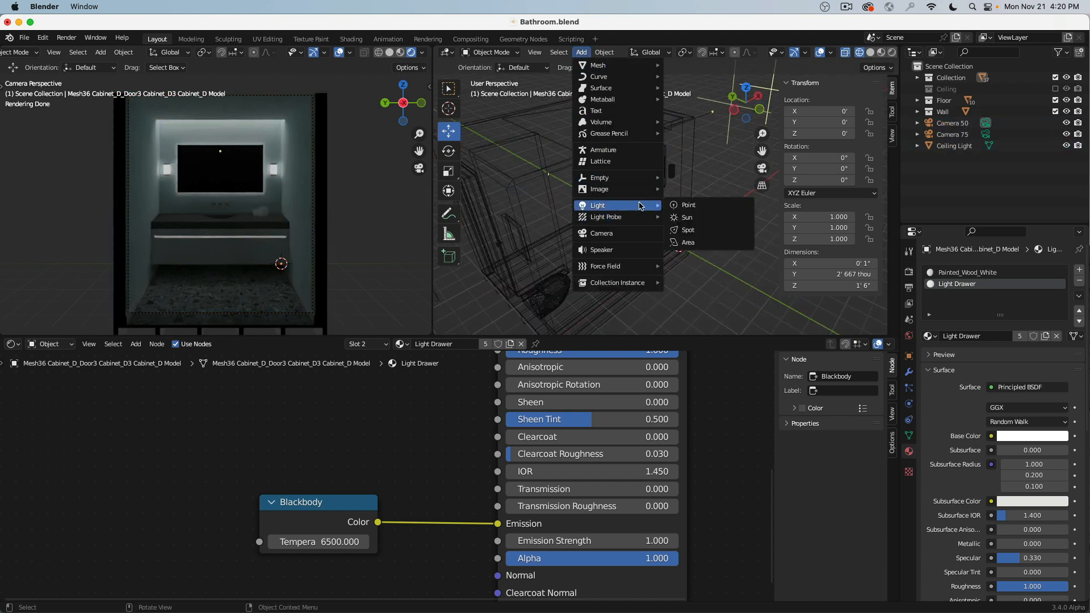
left_click(691, 243)
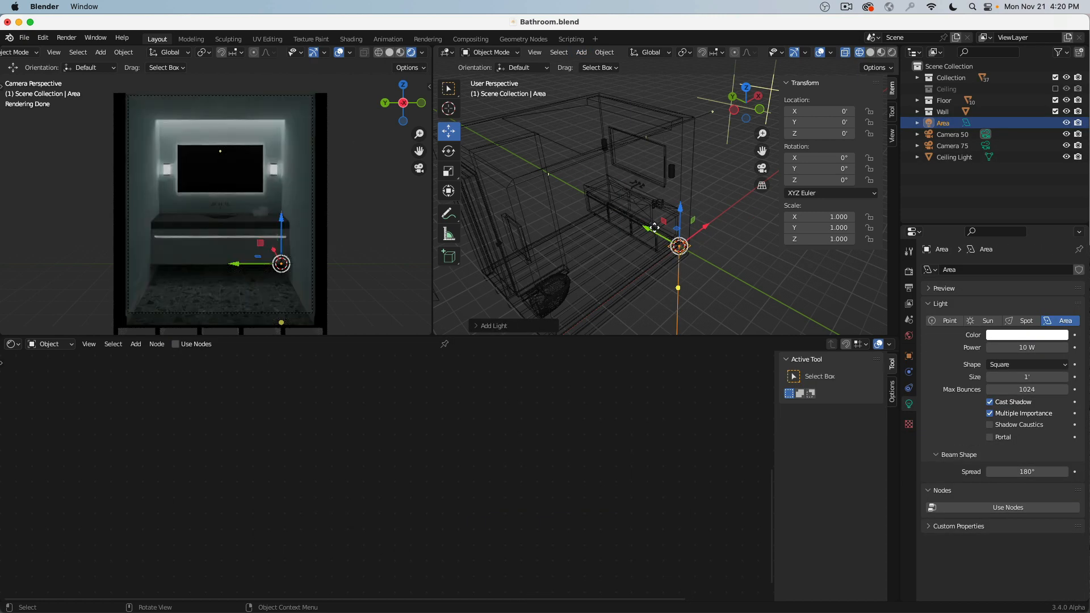
Move the area light beneath the vanity in plan, to about X -8.2" and Y 3' 2.6"
left_click_drag(649, 230, 604, 204)
middle_click_drag(604, 204, 678, 253)
left_click(747, 101)
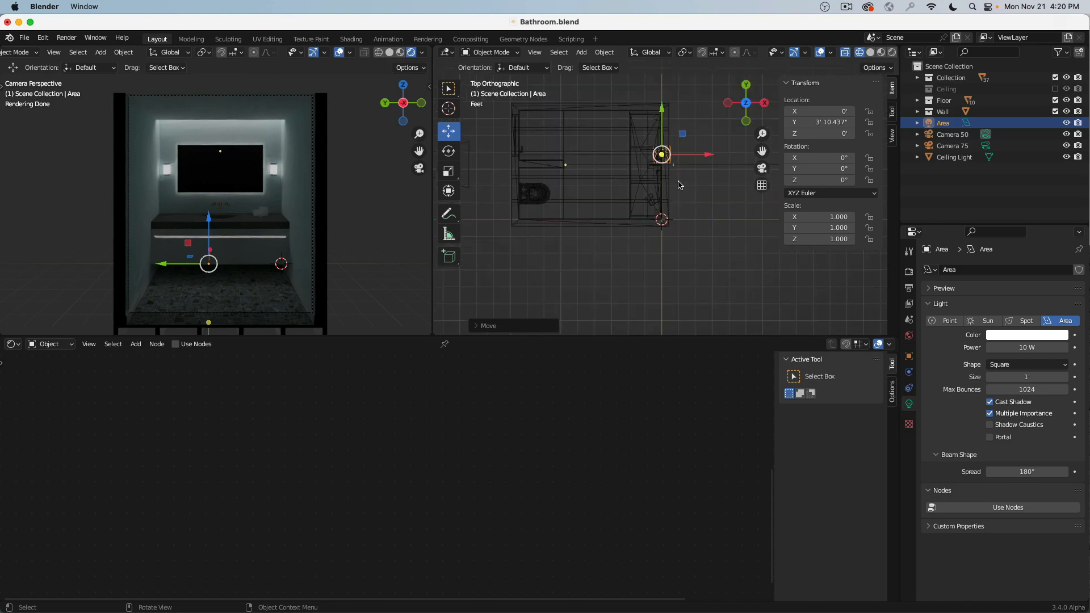
scroll(683, 185, "up", 4)
middle_click_drag(696, 152, 689, 221, "shift")
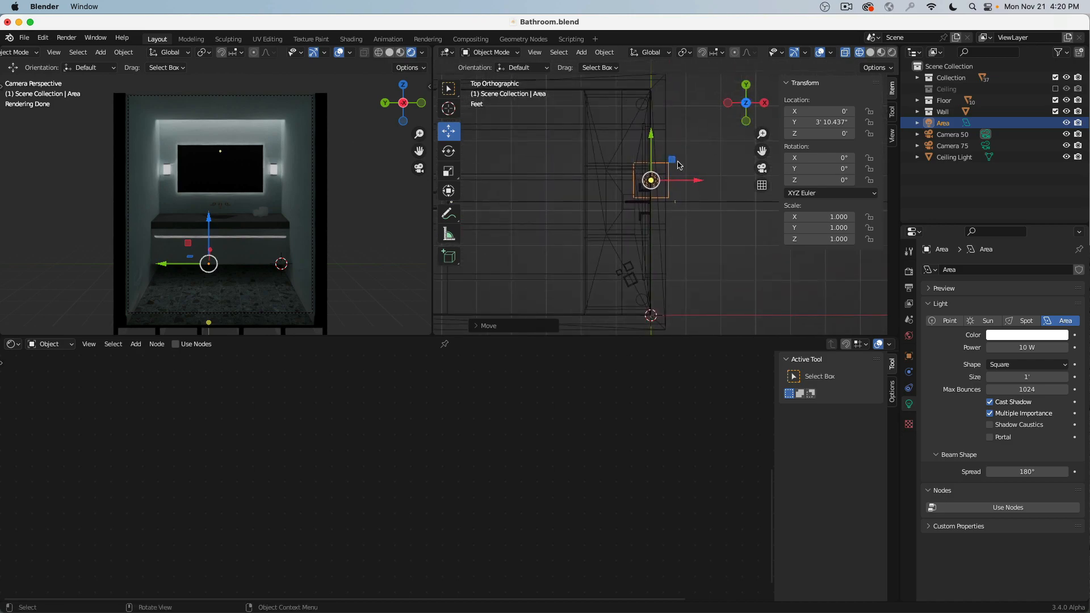
left_click_drag(672, 155, 648, 184)
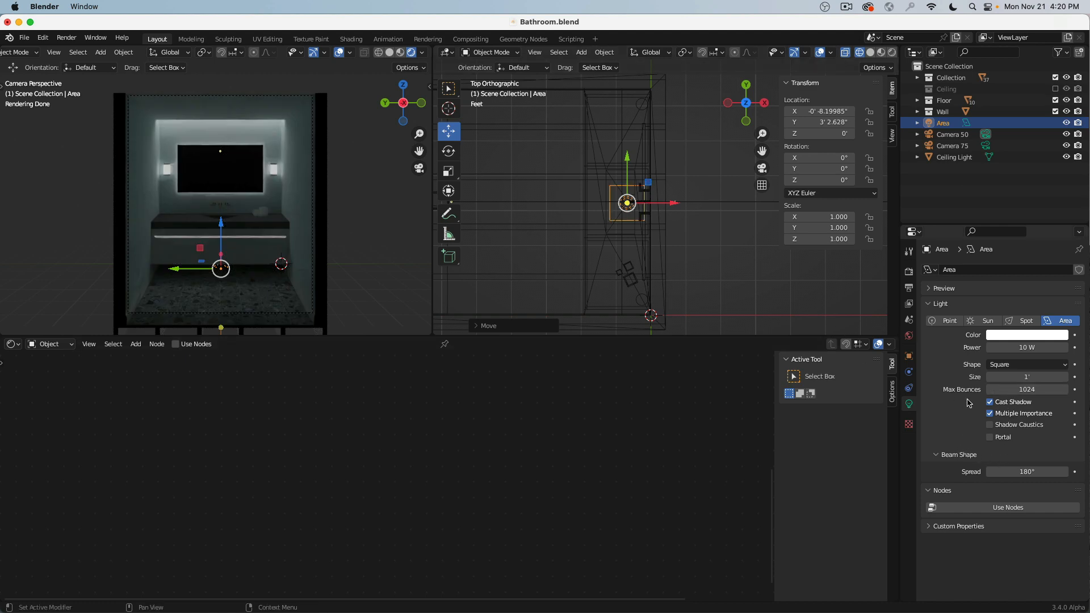
Change the area light's shape to Rectangle and size it 2" in X by 76" in Y
left_click(1005, 364)
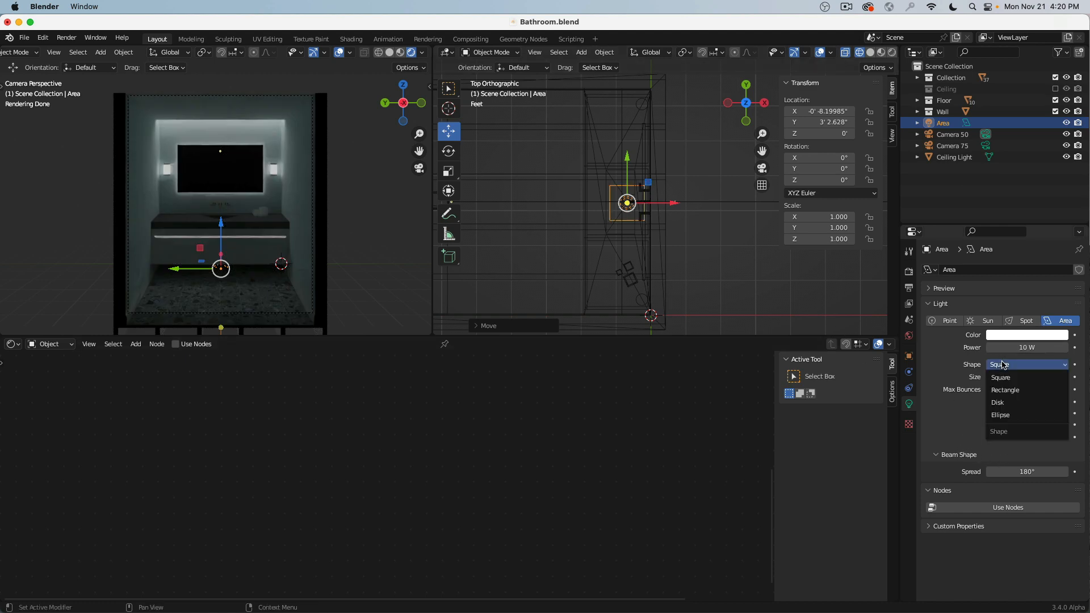
left_click(1028, 391)
left_click_drag(1009, 388, 1016, 389)
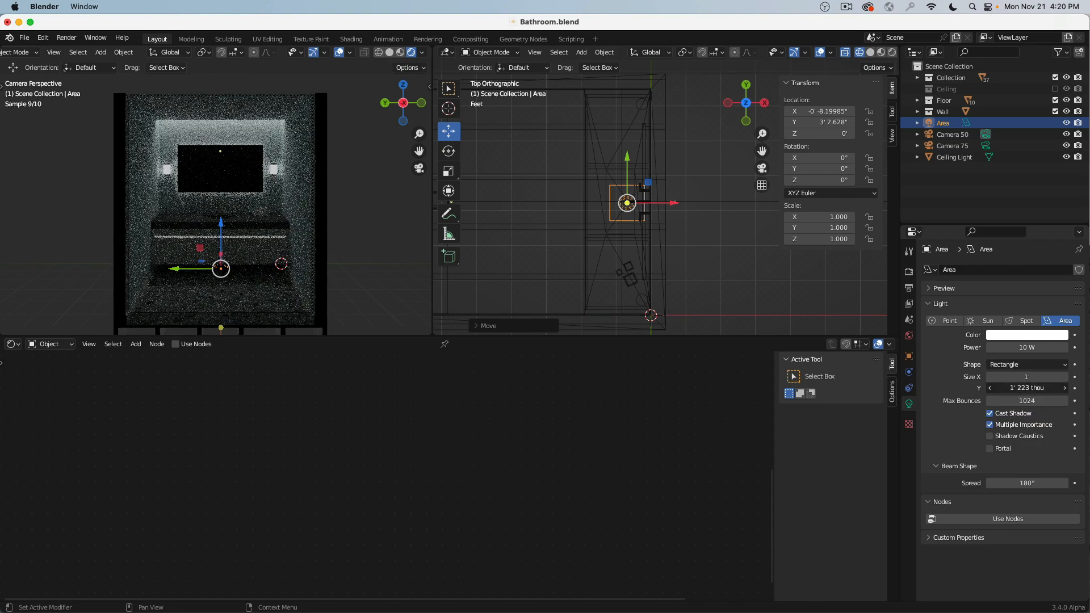
left_click(1036, 390)
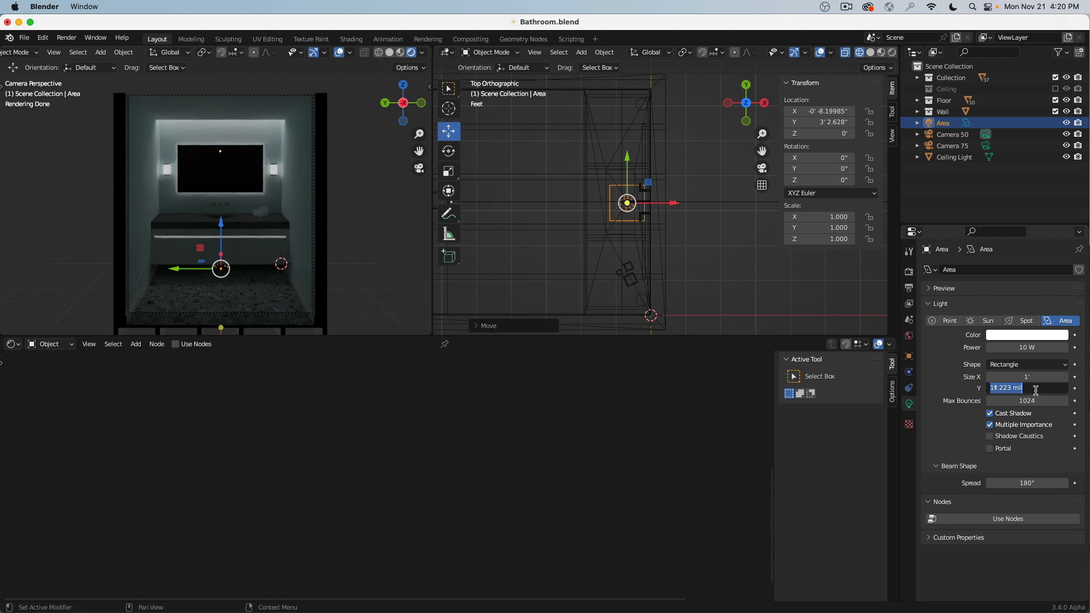
type("76\"")
key("Return")
left_click(1033, 378)
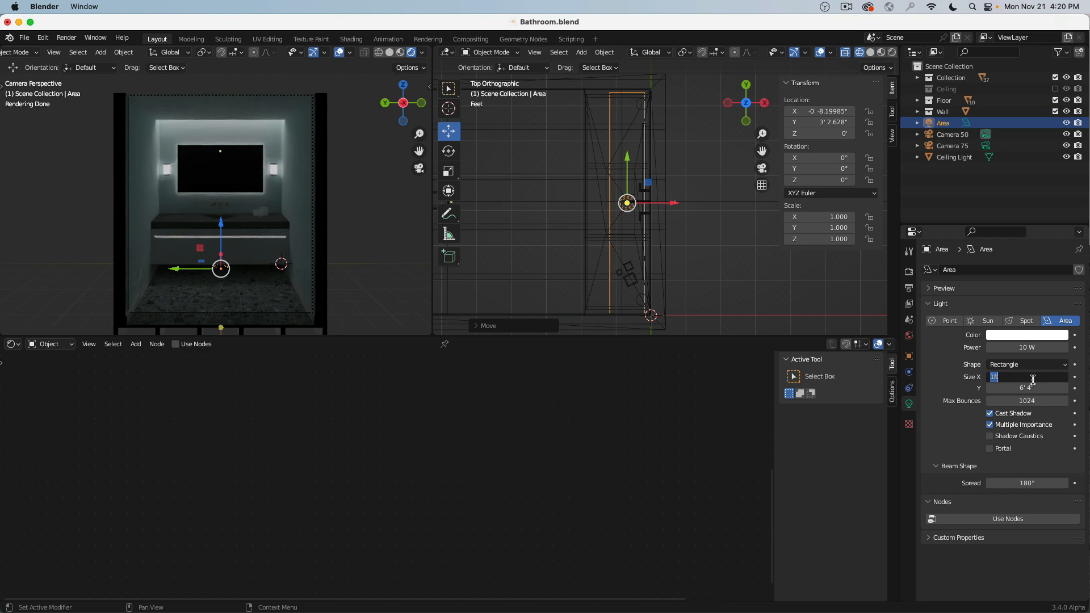
type("2\"")
key("Return")
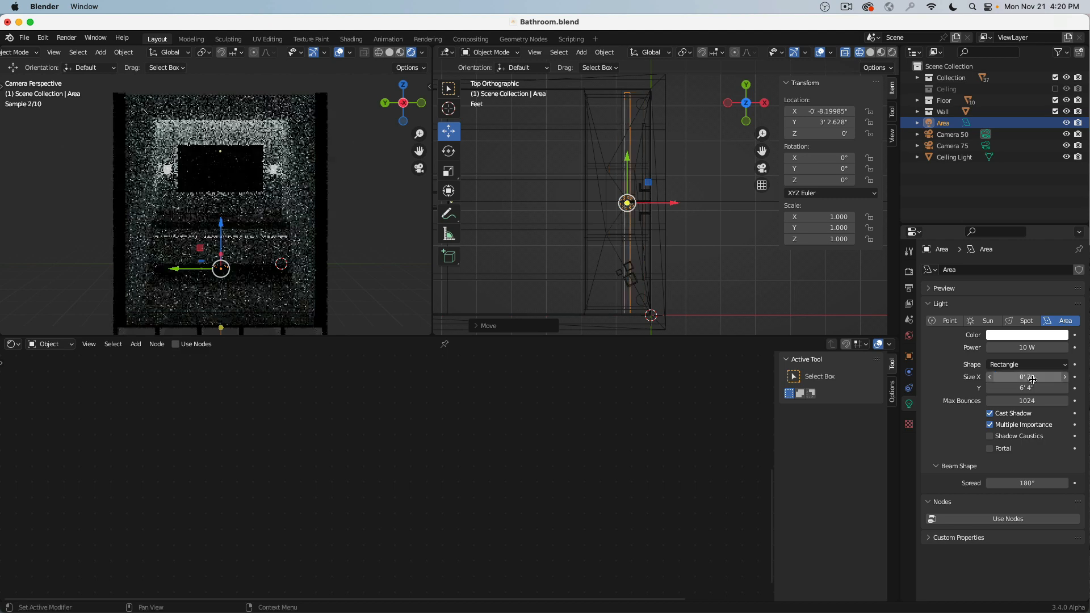
Raise the area light to about Z 7.5" and shift it toward the back wall to about X -2.9", leaving everything deselected
middle_click_drag(670, 200, 647, 139)
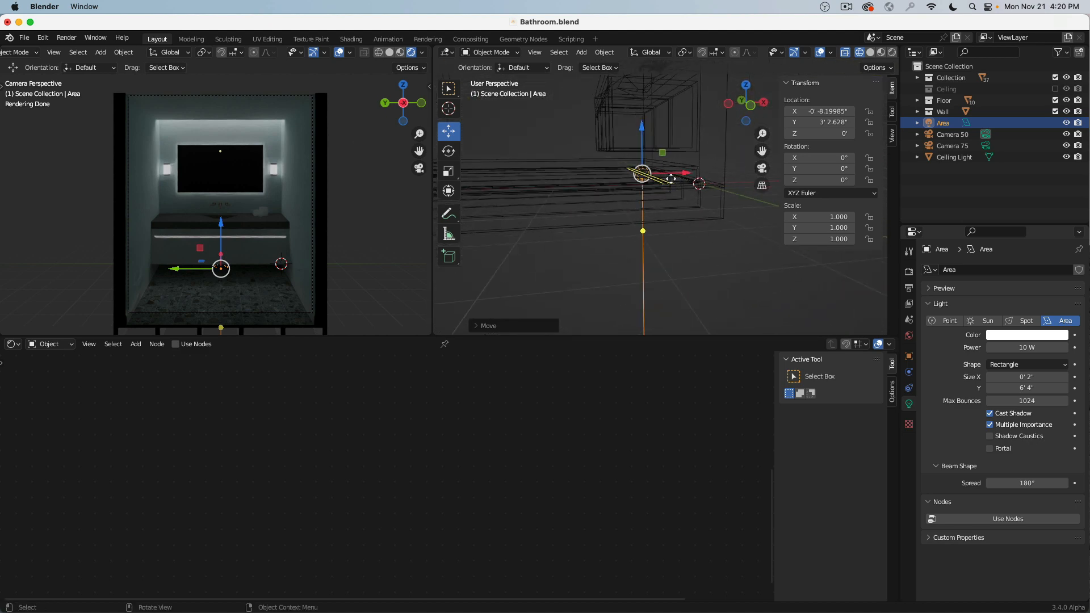
mouse_move(646, 135)
left_mouse_down()
mouse_move(646, 114)
mouse_move(653, 127)
left_mouse_up()
middle_click_drag(653, 129, 665, 138)
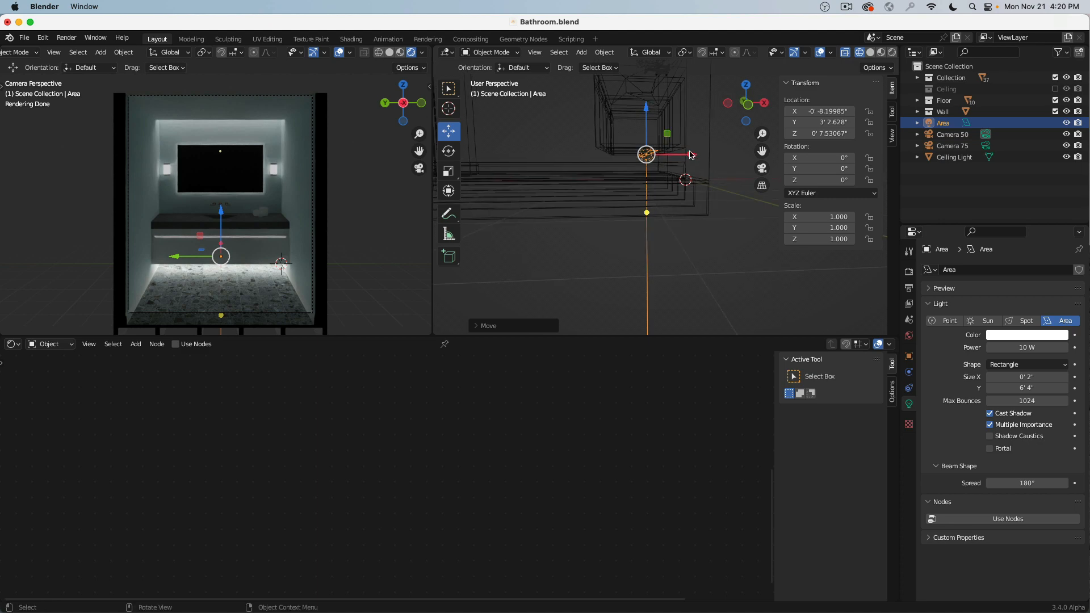
left_click_drag(695, 154, 711, 155)
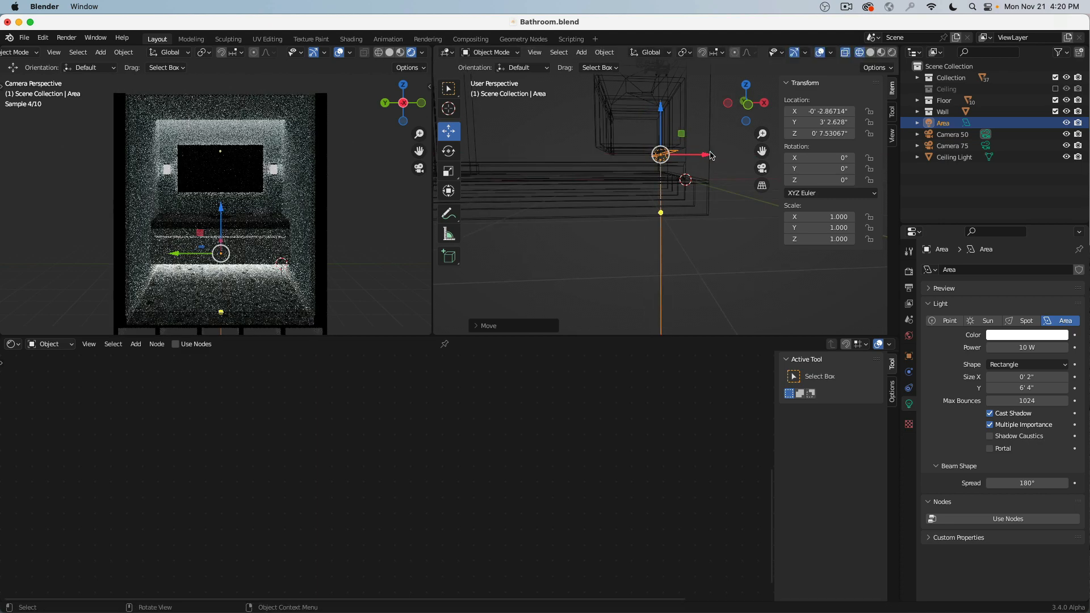
key("a")
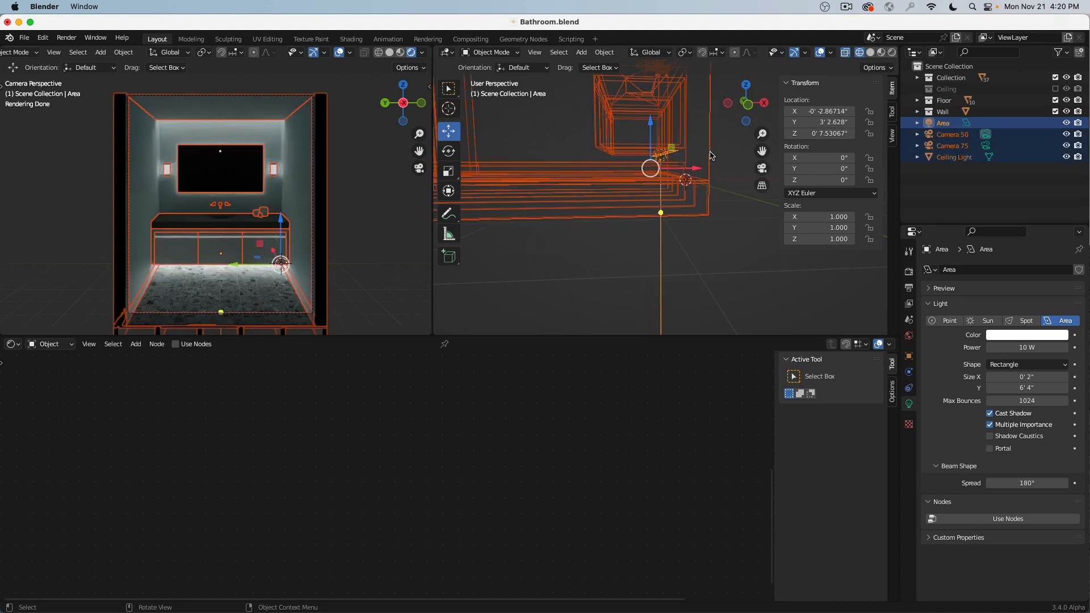
key("alt+a")
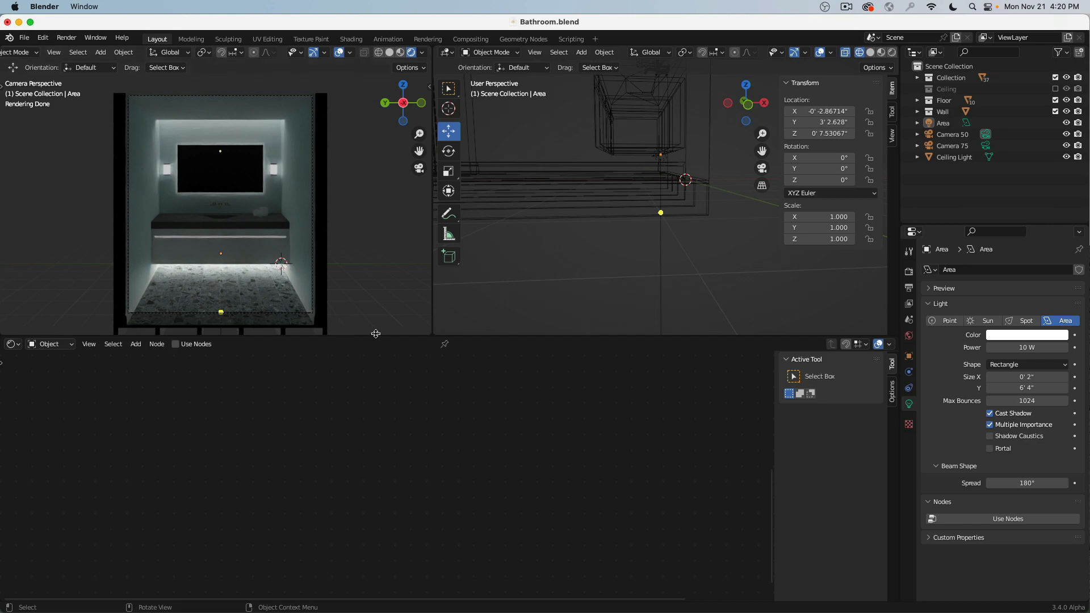
Enlarge the 3D viewports and rotate the area light about the Y axis to about -359°
left_click_drag(375, 335, 375, 395)
scroll(262, 269, "up", 2)
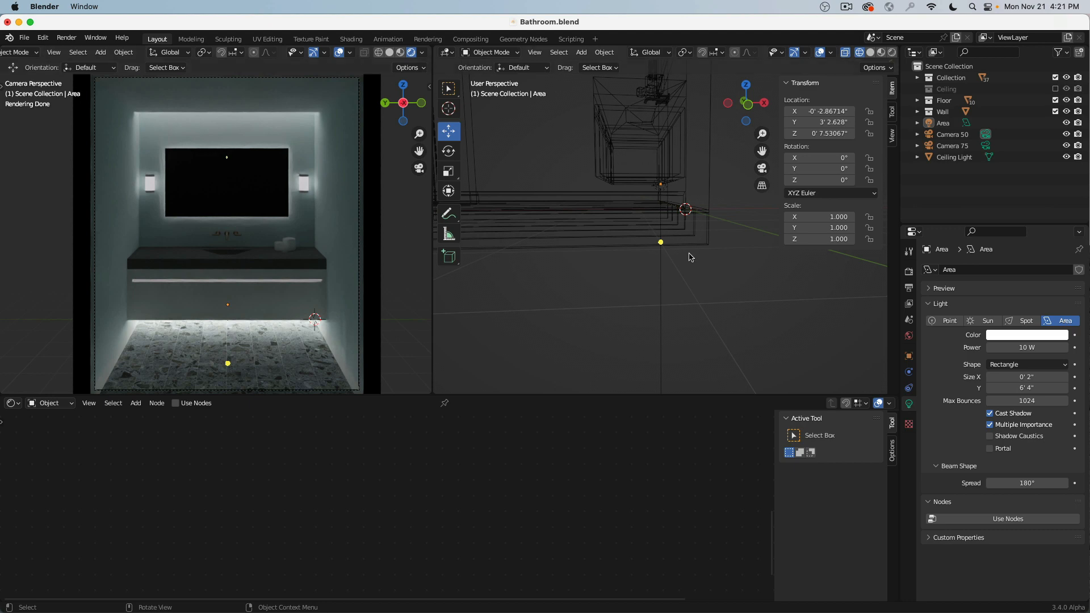
left_click(662, 277)
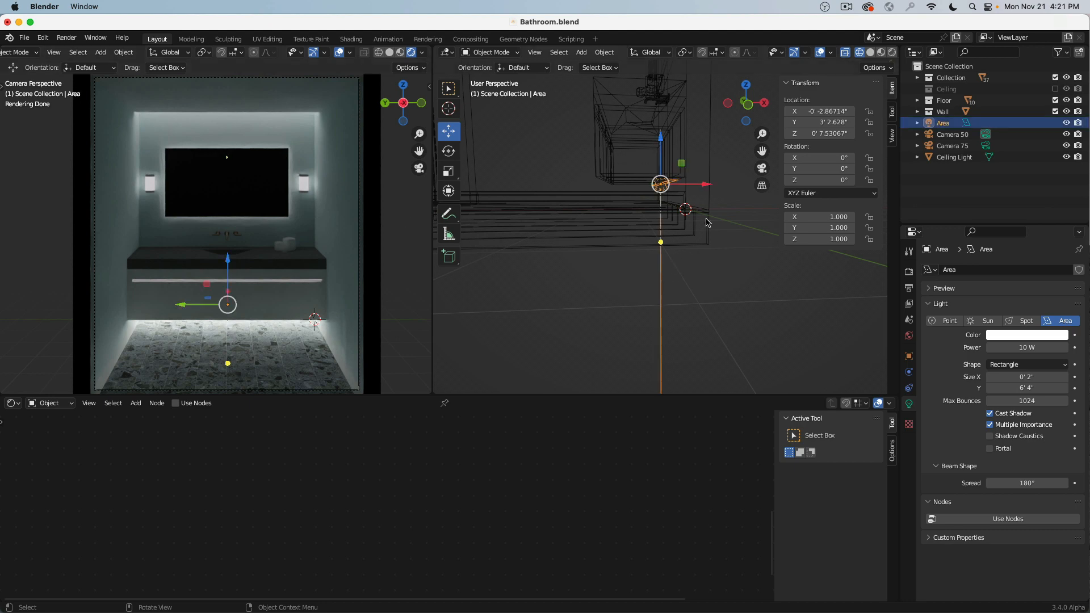
left_click(748, 108)
left_click(449, 152)
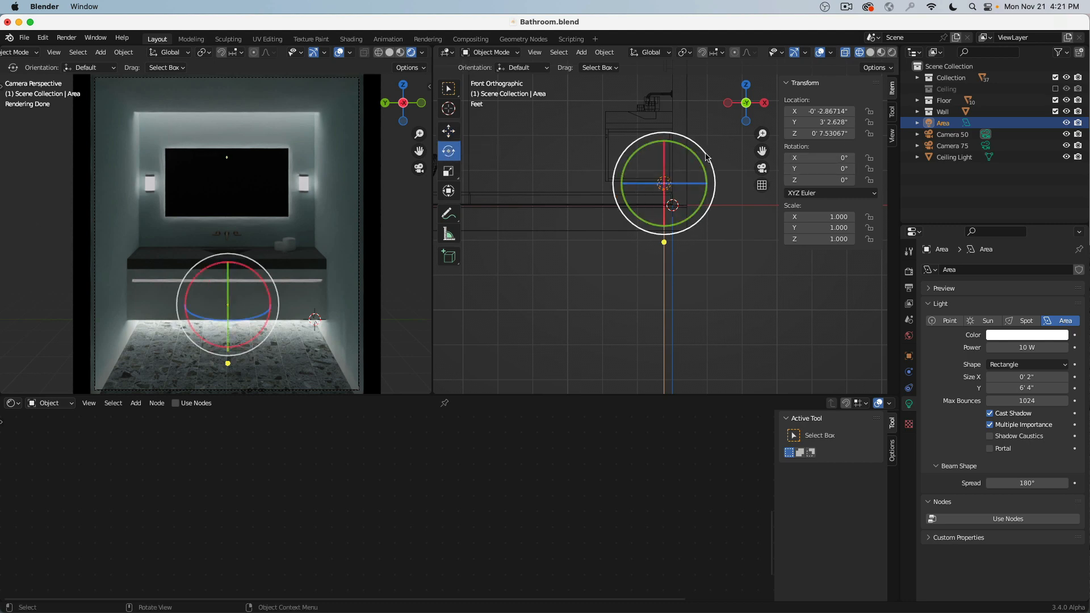
left_click_drag(697, 158, 721, 133)
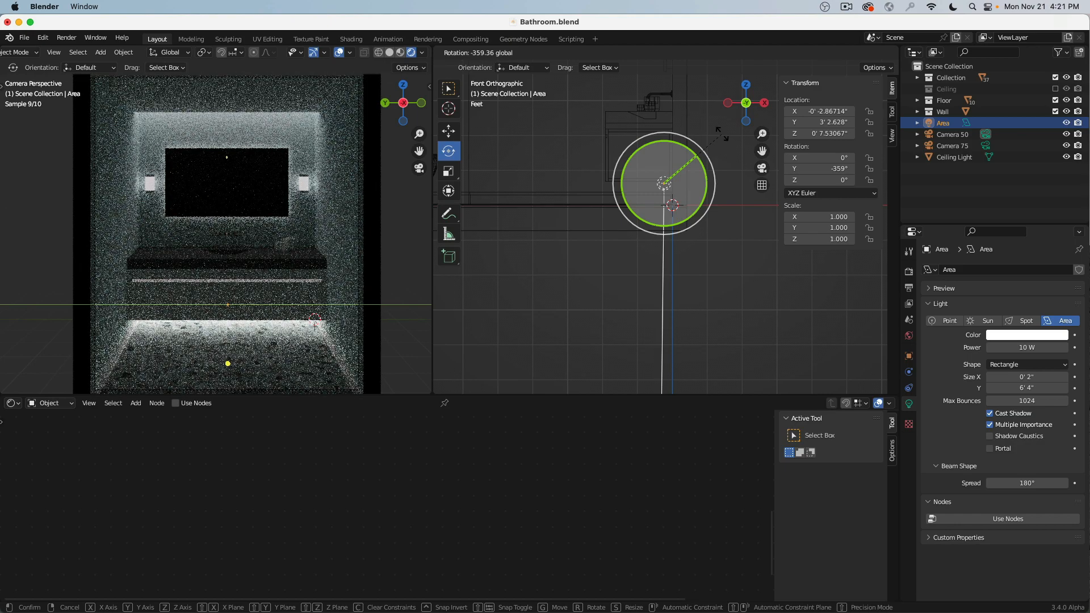
left_click_drag(721, 133, 723, 136)
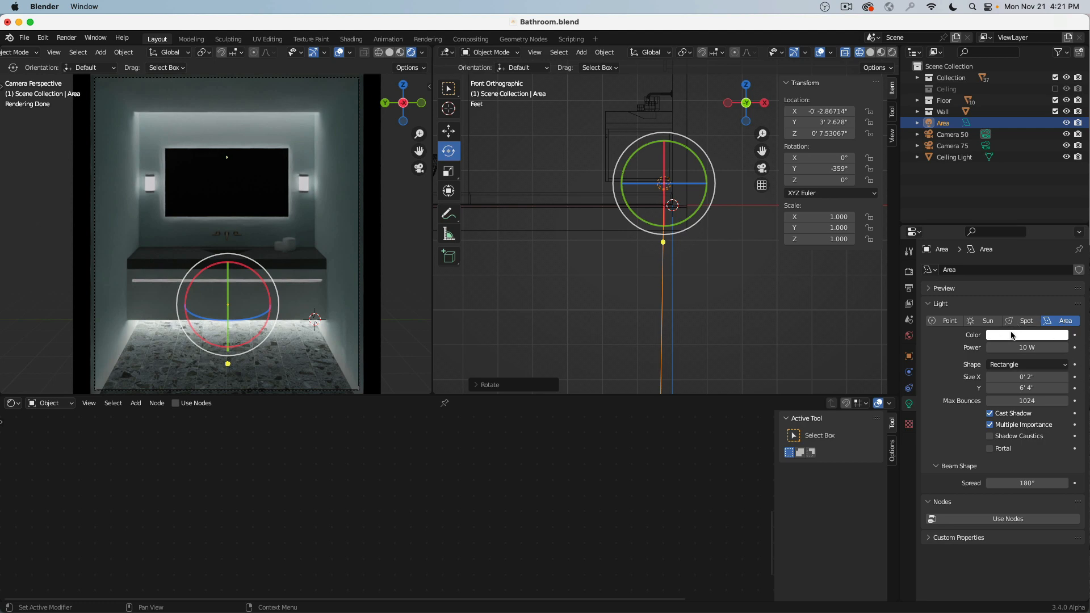
Enable shader nodes for the area light under the vanity
left_click(176, 404)
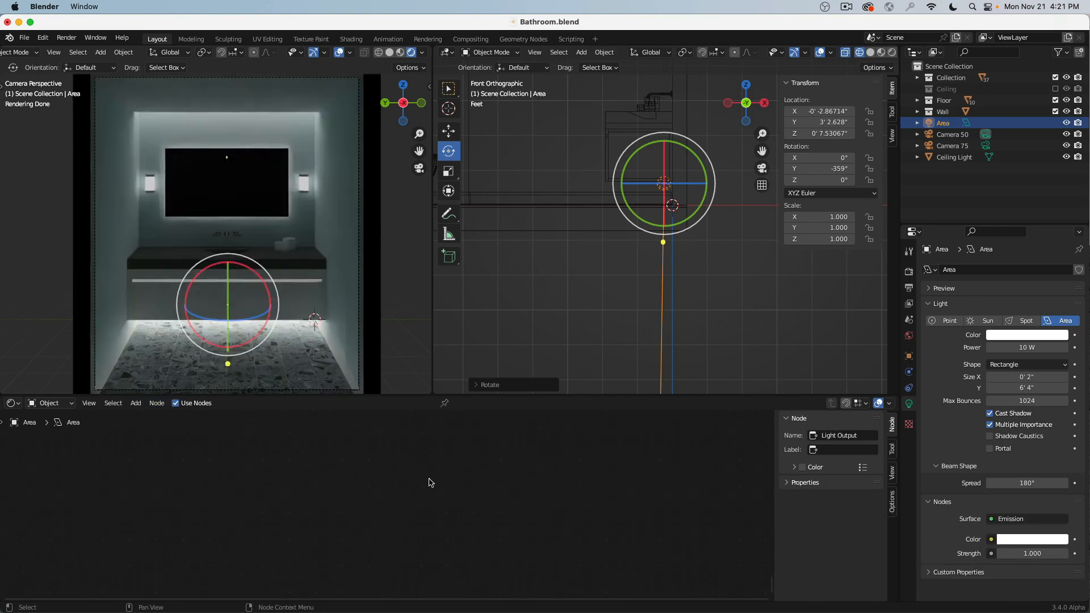
key("Home")
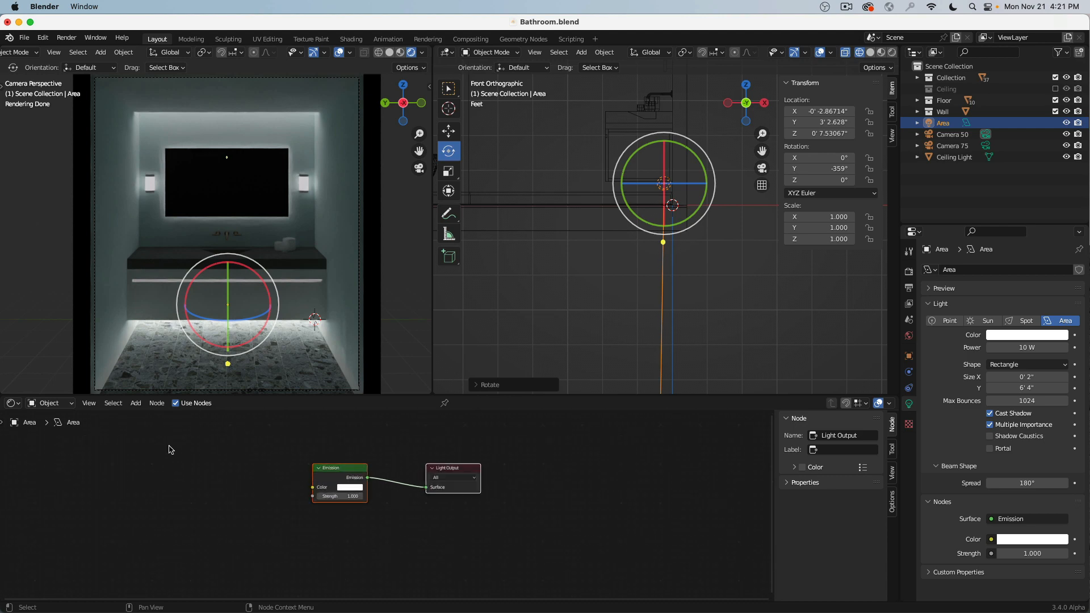
left_click(89, 402)
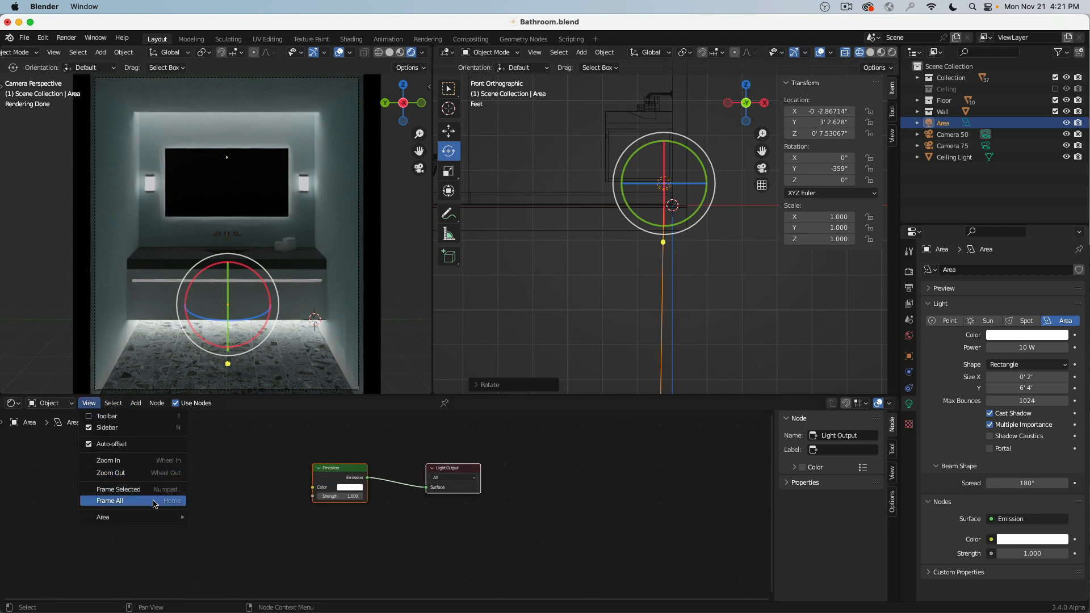
left_click(138, 492)
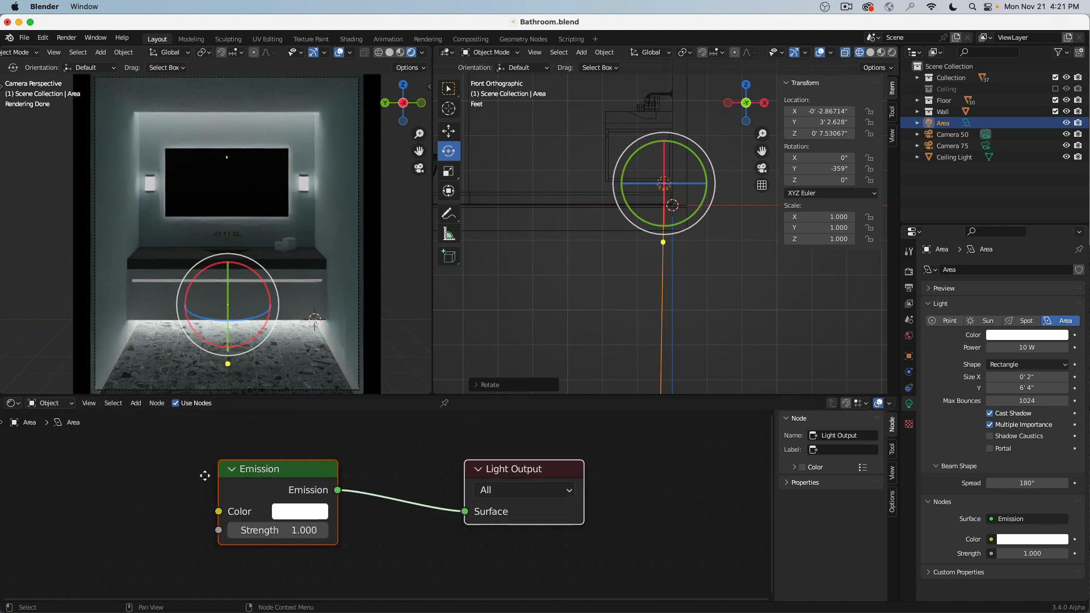
Add a Blackbody node to the area light's node tree and link it to the Emission color
left_click(136, 403)
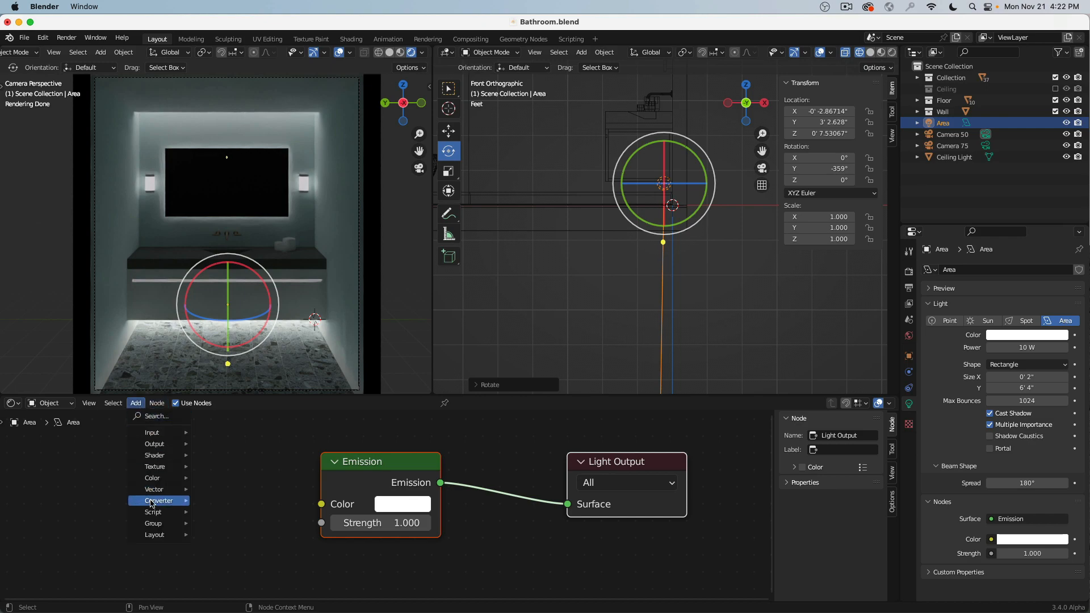
mouse_move(159, 500)
left_click(239, 352)
left_click(233, 491)
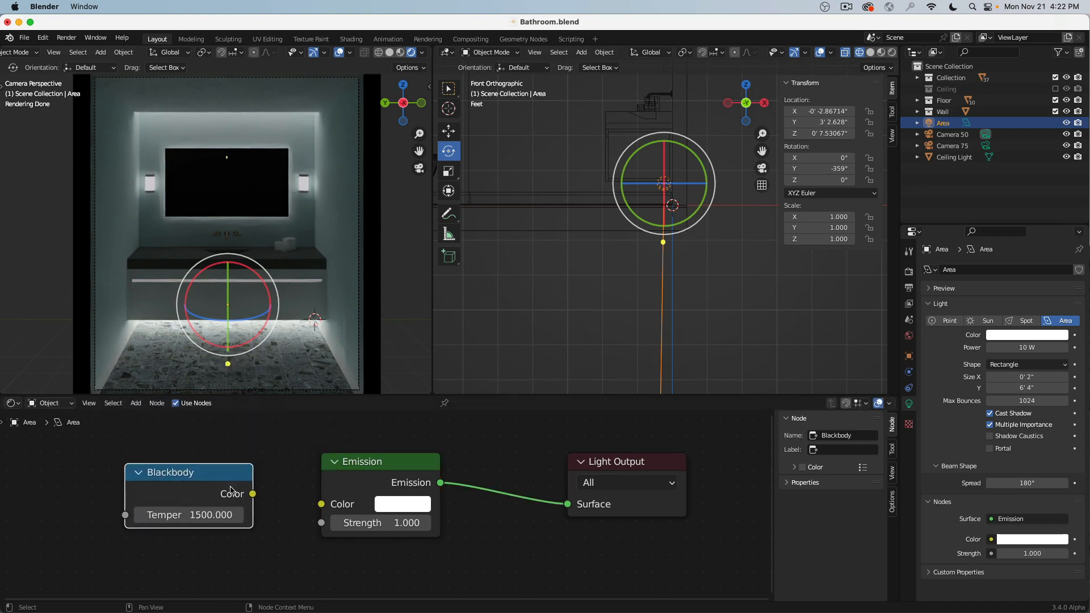
left_click_drag(253, 494, 319, 504)
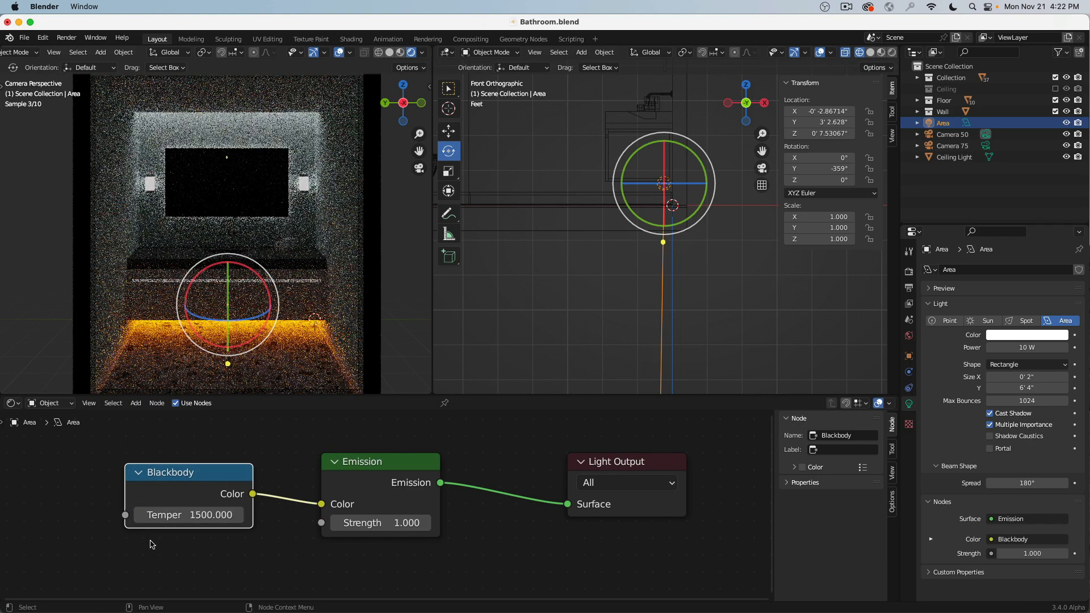
Set the area light's Blackbody temperature to 6500
left_click(210, 513)
type("5600")
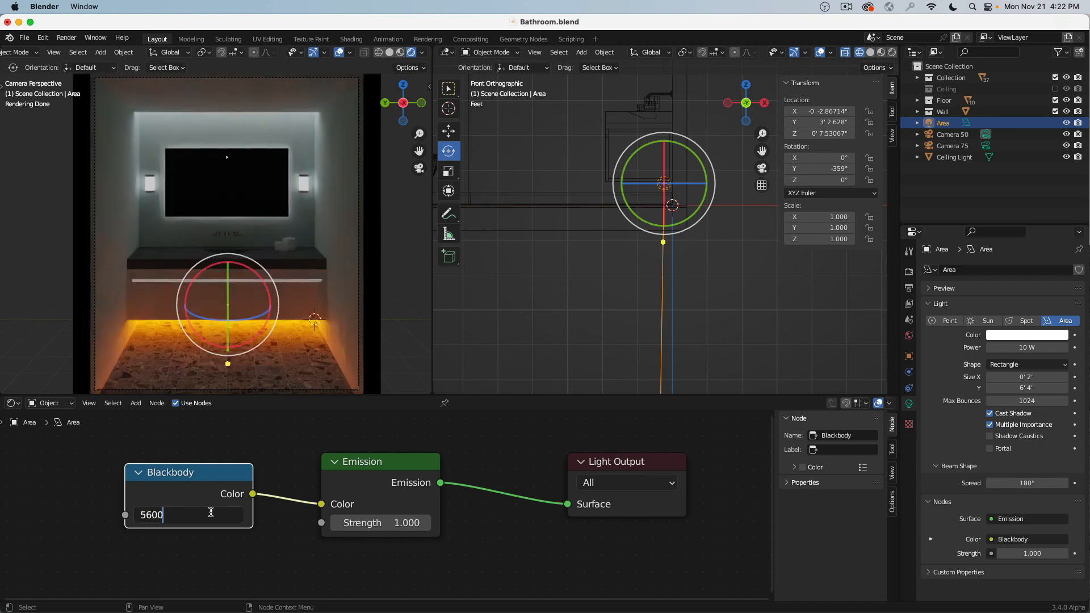
key("ctrl+a")
type("6500")
key("Return")
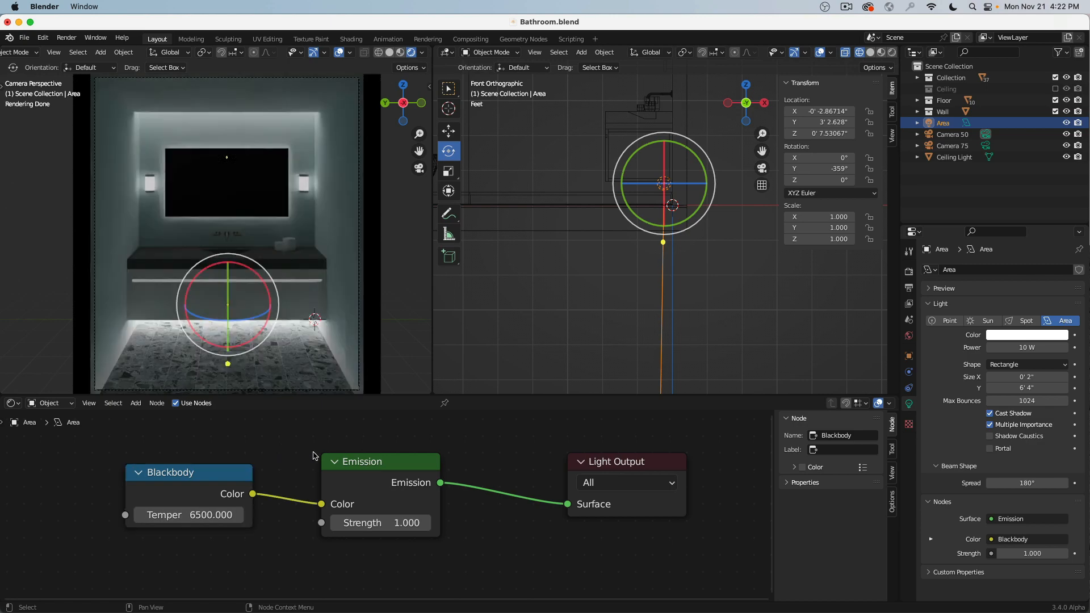
Compare the render with the area light's emission strength at 0 and back at 1
left_click(388, 521)
type("0")
key("Return")
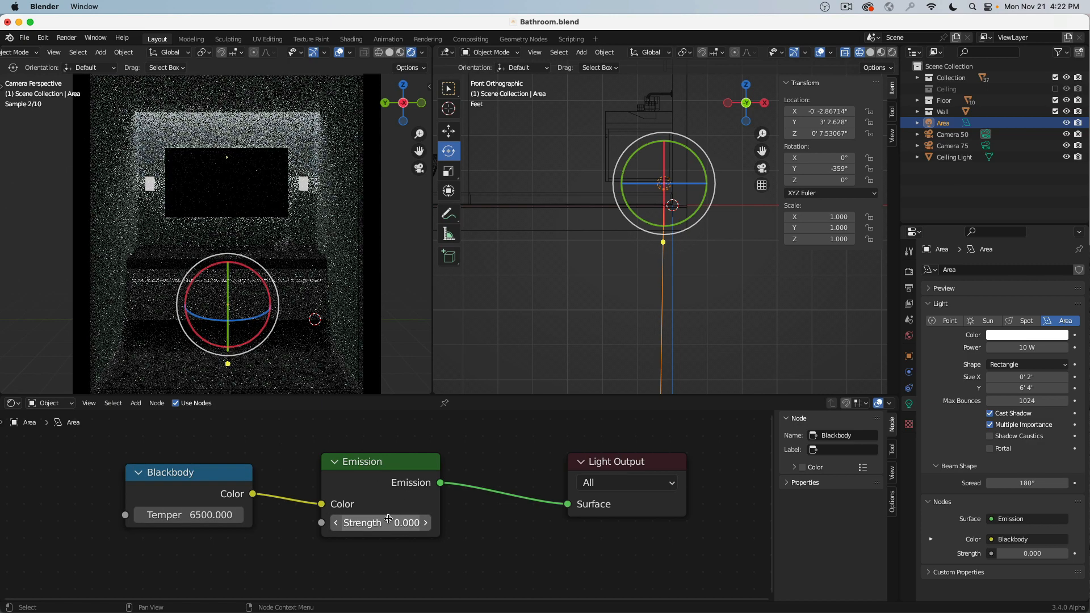
left_click(388, 521)
type("1")
key("Return")
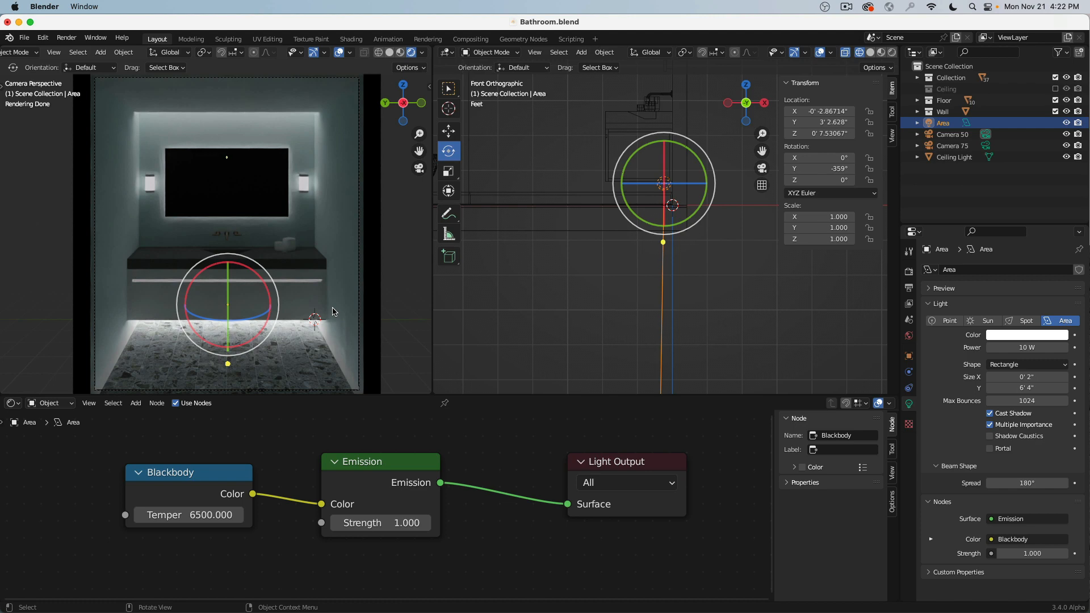
Set the Emission Strength of the mirror's Light Mirror material to 10
left_click(192, 183)
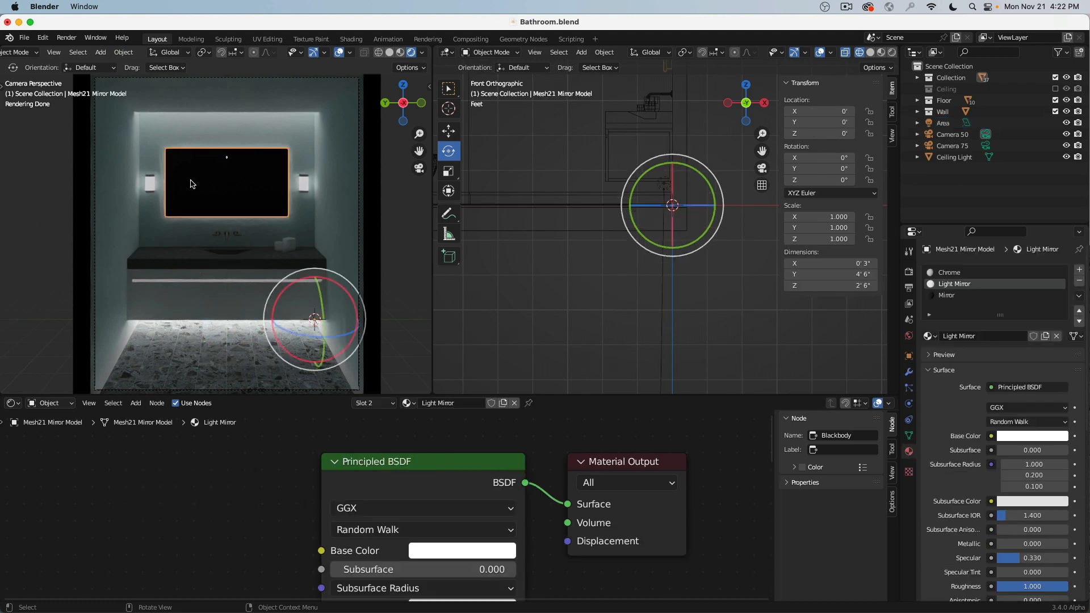
scroll(582, 240, "up", 5)
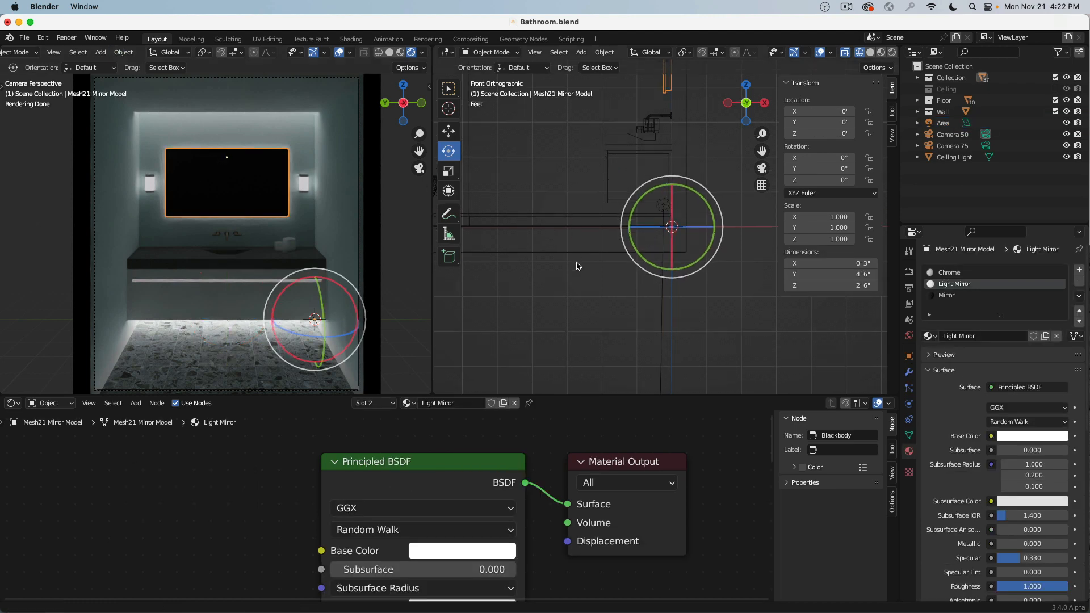
scroll(327, 477, "down", 5)
middle_click_drag(318, 480, 339, 348)
middle_click_drag(345, 530, 344, 527)
scroll(344, 527, "up", 3)
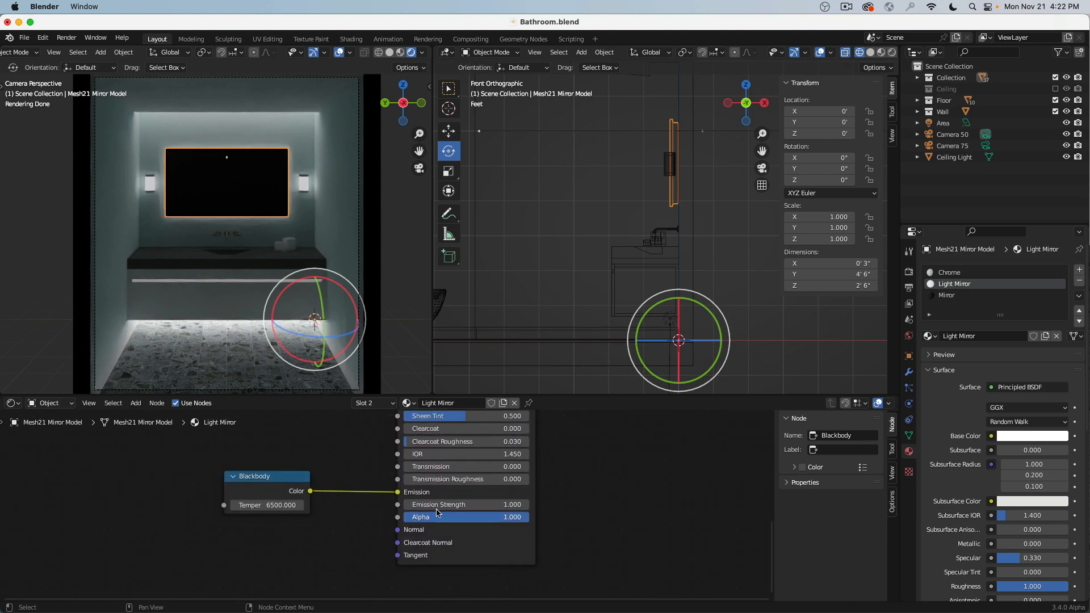
left_click(481, 506)
type("10")
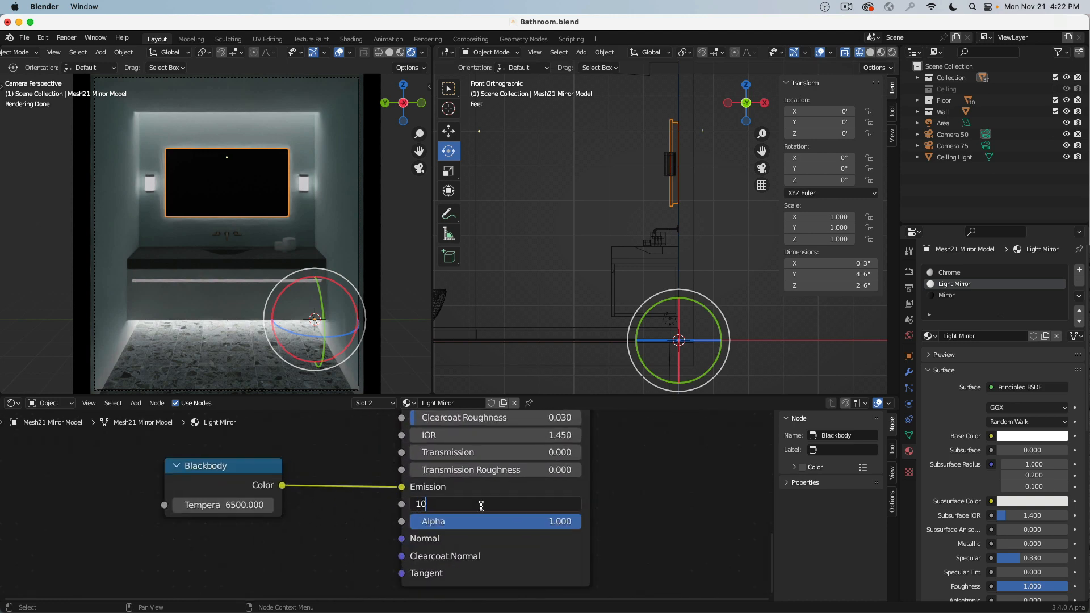
key("Return")
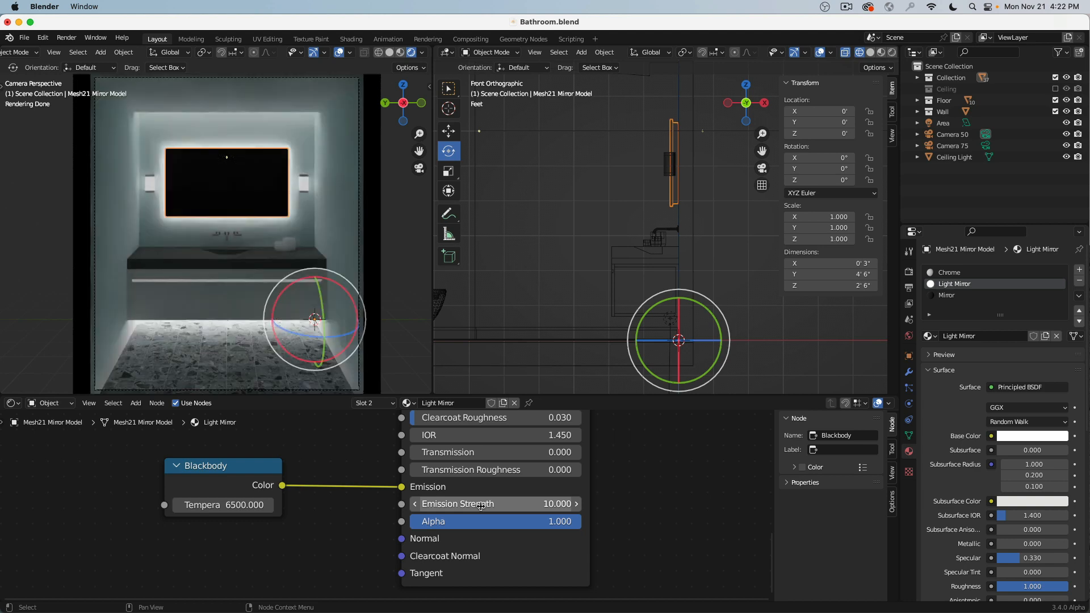
Hide the wall lamps, area light and ceiling light to judge the mirror's glow alone, and reveal all of them again
left_click(300, 181)
left_click(152, 184, "shift")
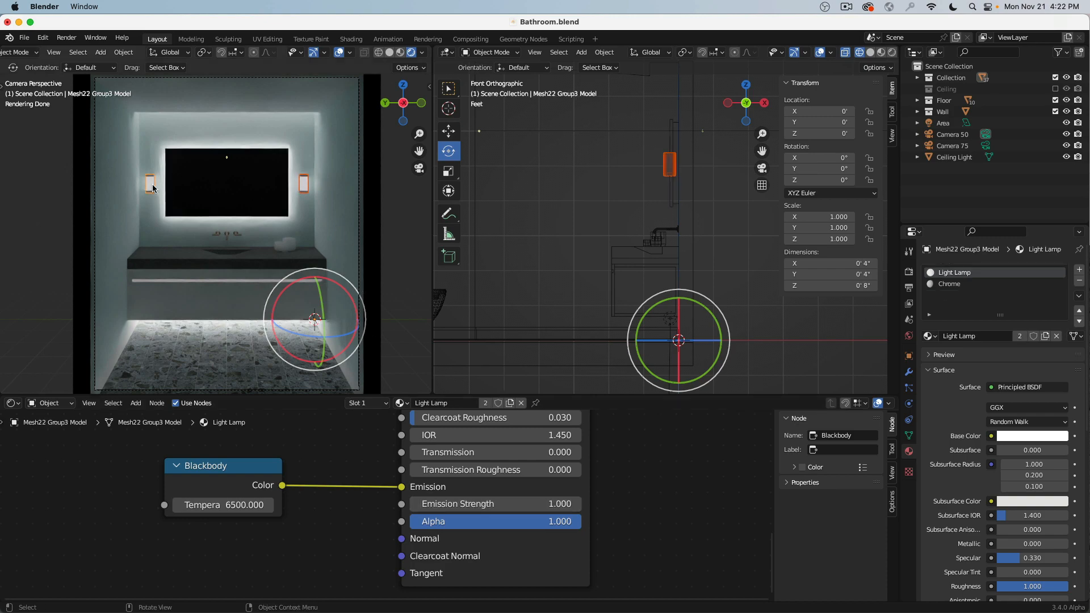
key("h")
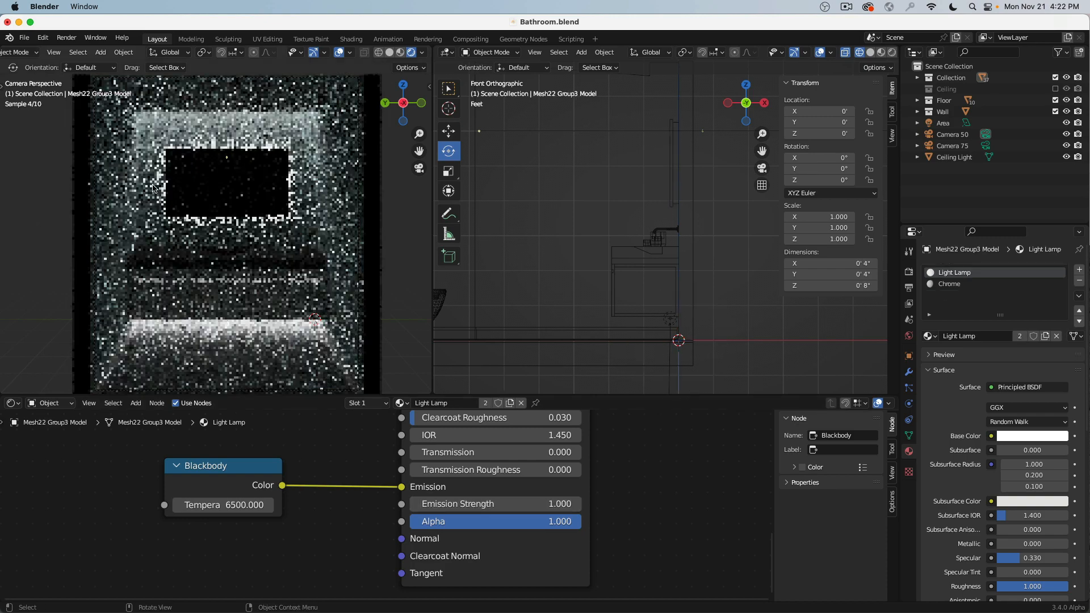
left_click(671, 376)
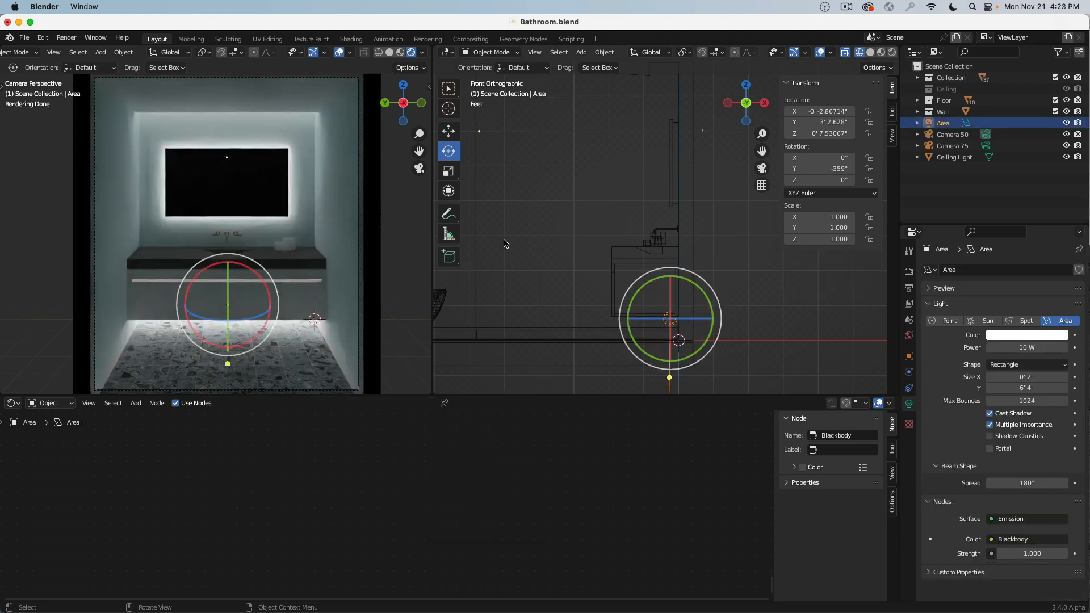
key("h")
scroll(642, 180, "down", 3)
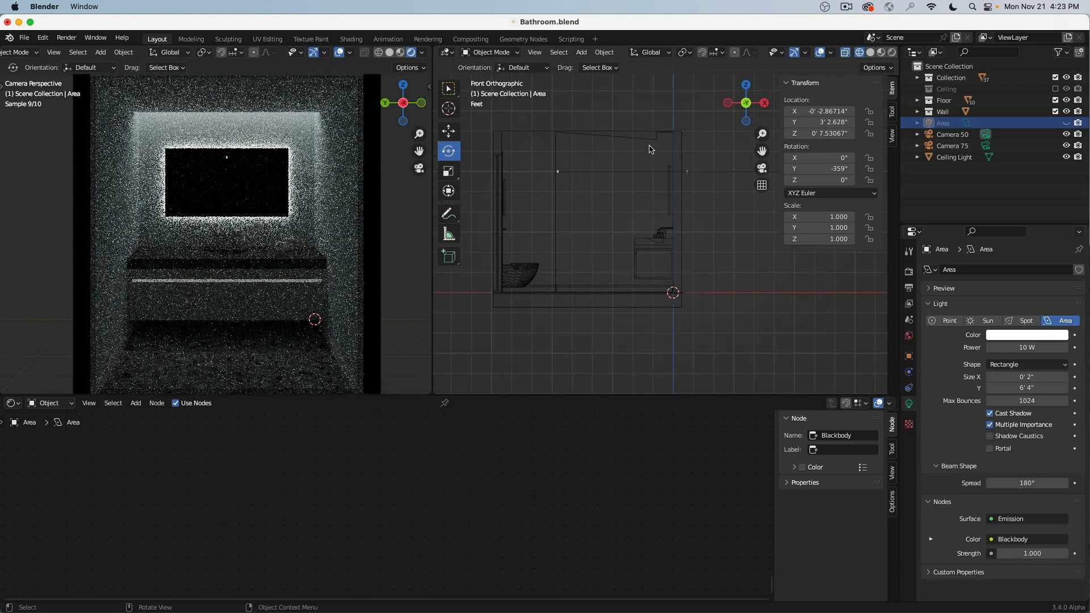
left_click(651, 150)
key("h")
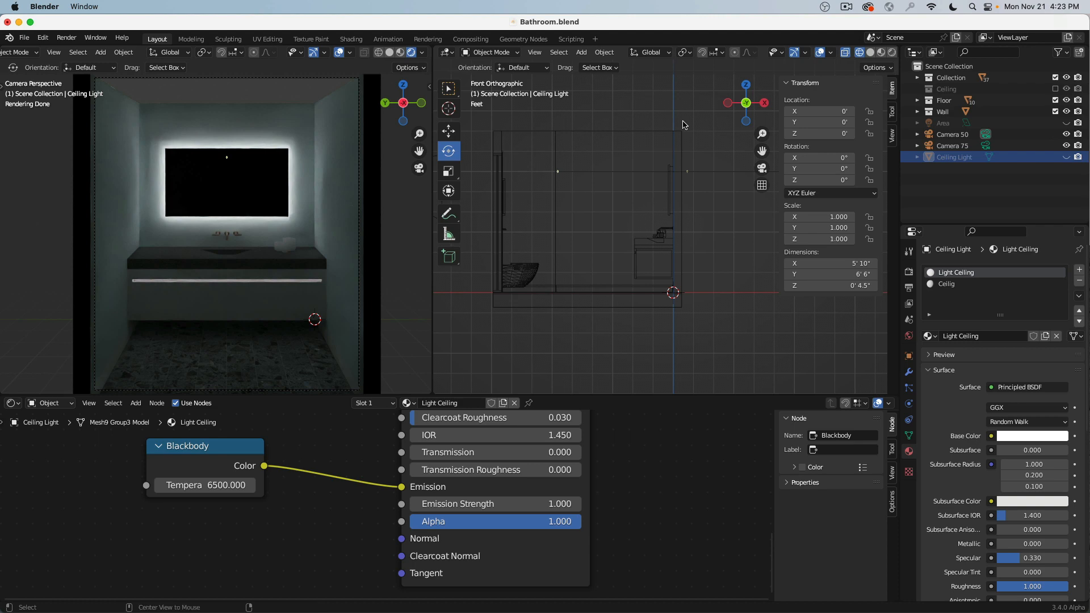
key("alt+h")
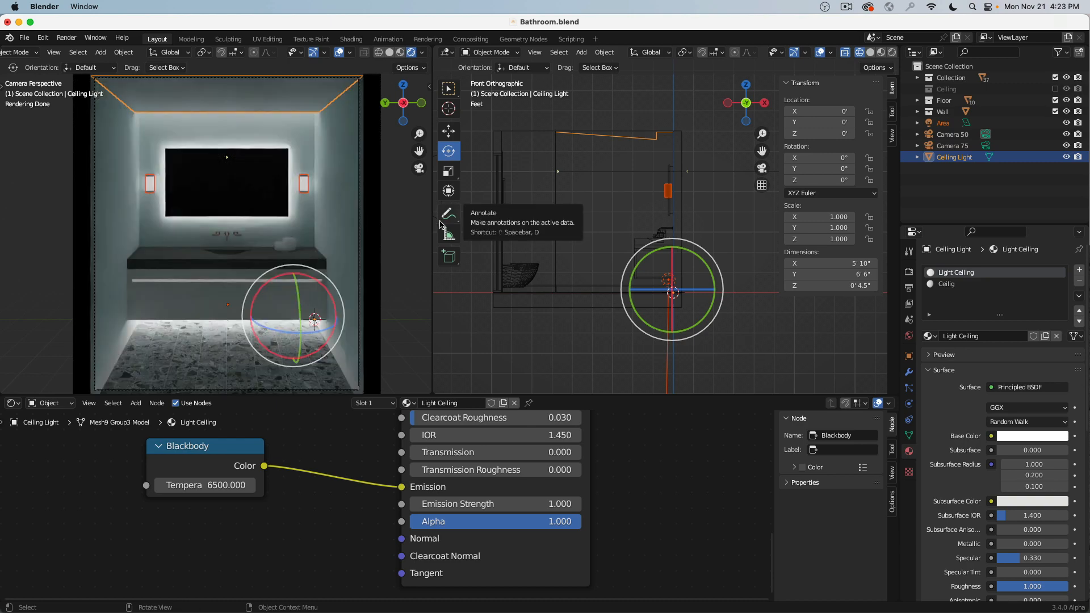
Select the leftmost vanity cabinet door
left_click(158, 294)
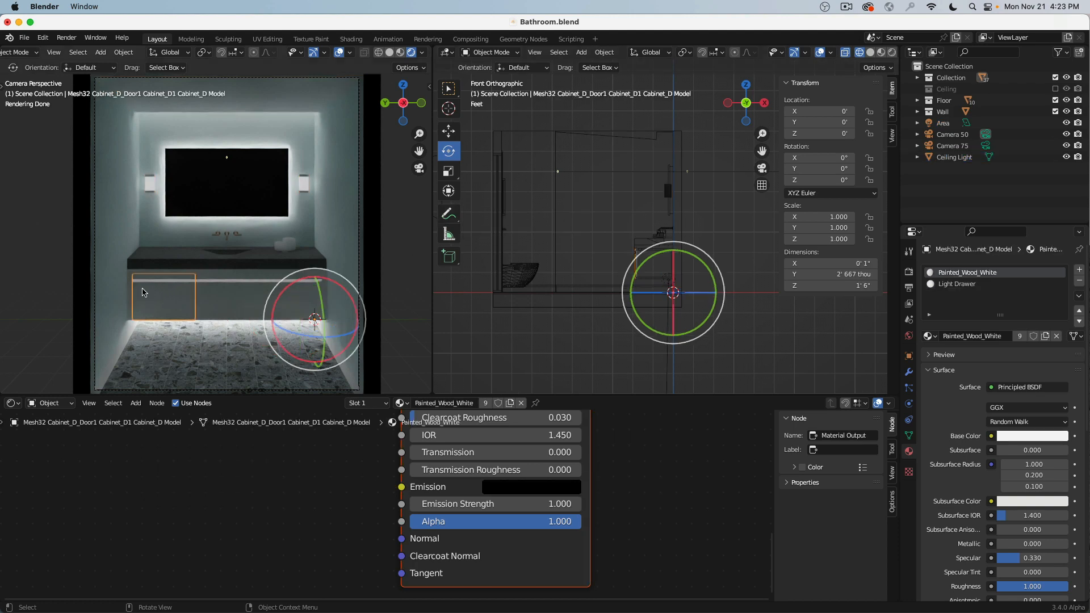
left_click(499, 505)
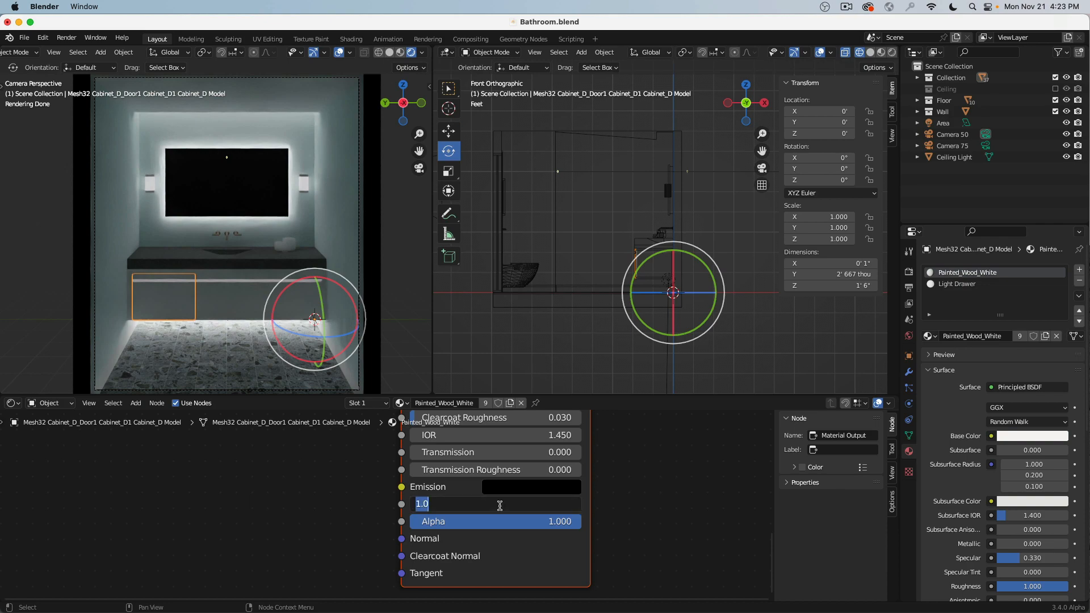
type("0")
key("Return")
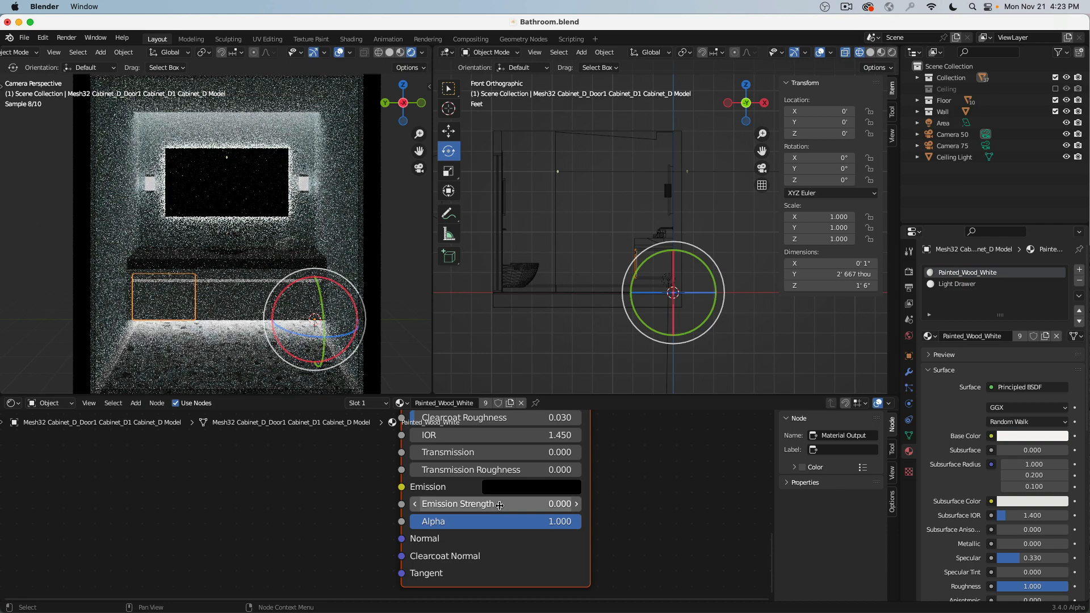
left_click(500, 504)
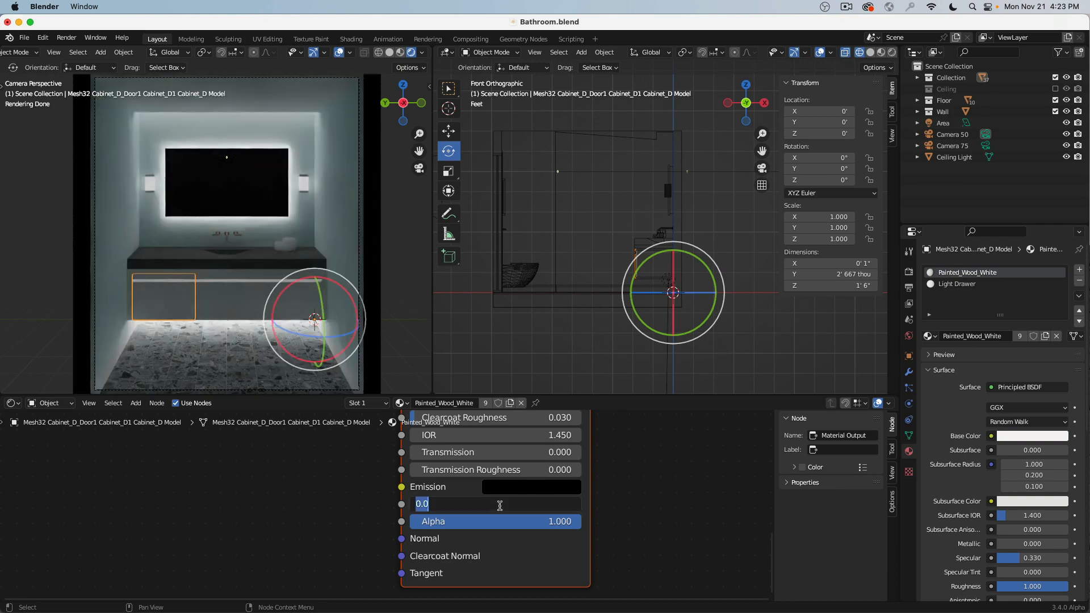
type("1")
key("Return")
Set the Emission Strength of the cabinet door's Light Drawer material to 2 after trying 0 and 10
left_click(959, 284)
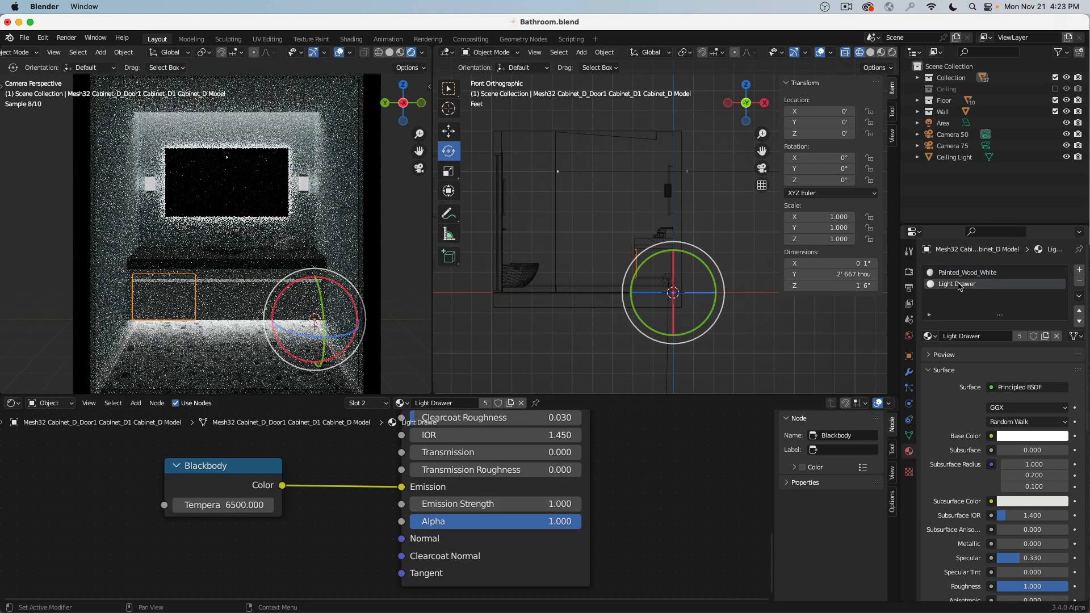
left_click(519, 502)
type("0")
key("Return")
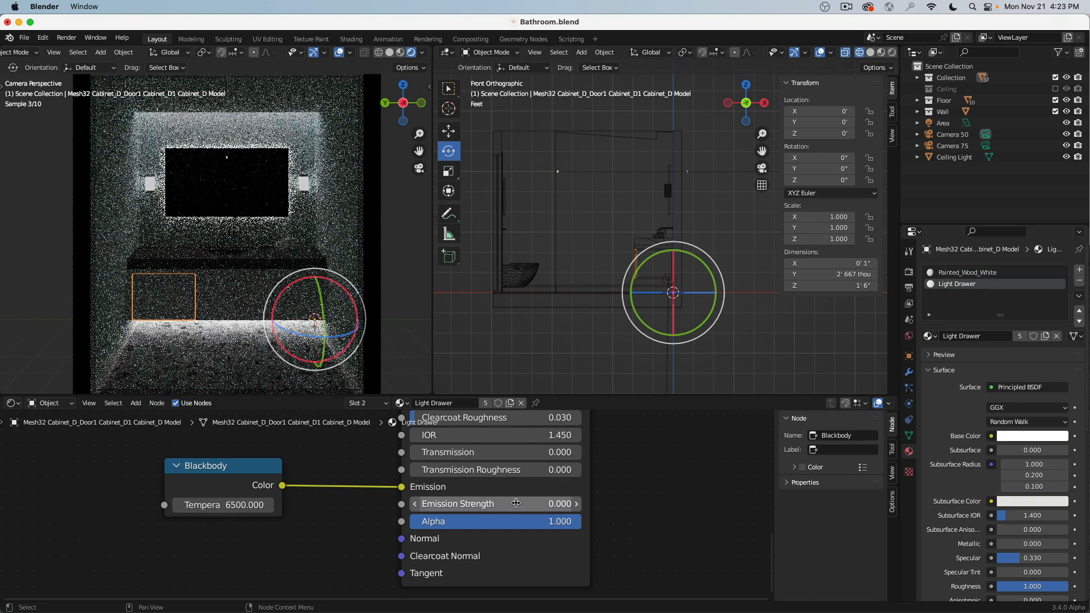
left_click(516, 504)
type("10")
key("Return")
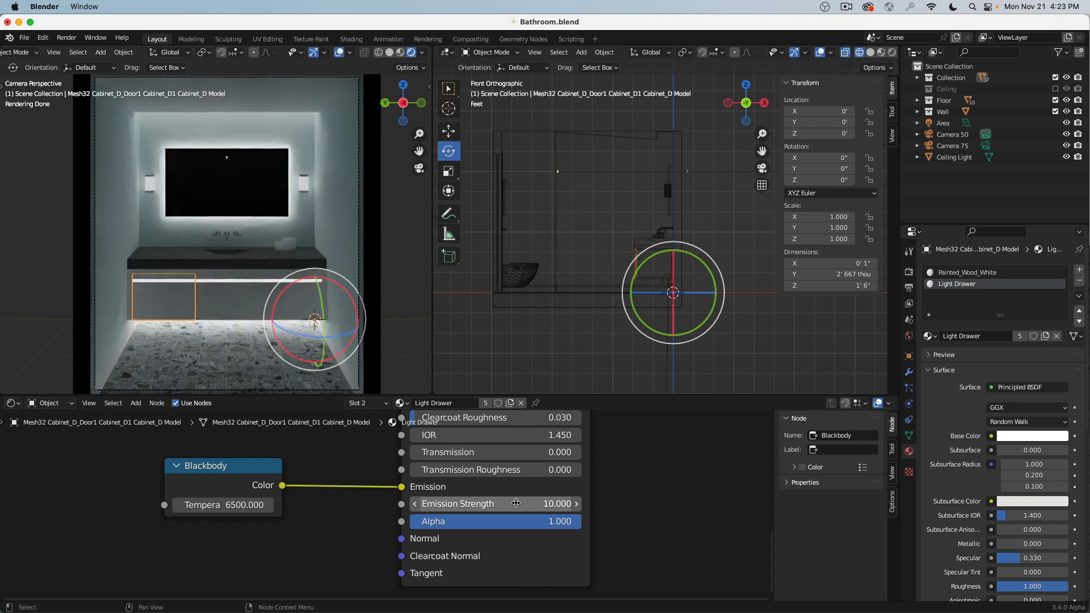
left_click(516, 504)
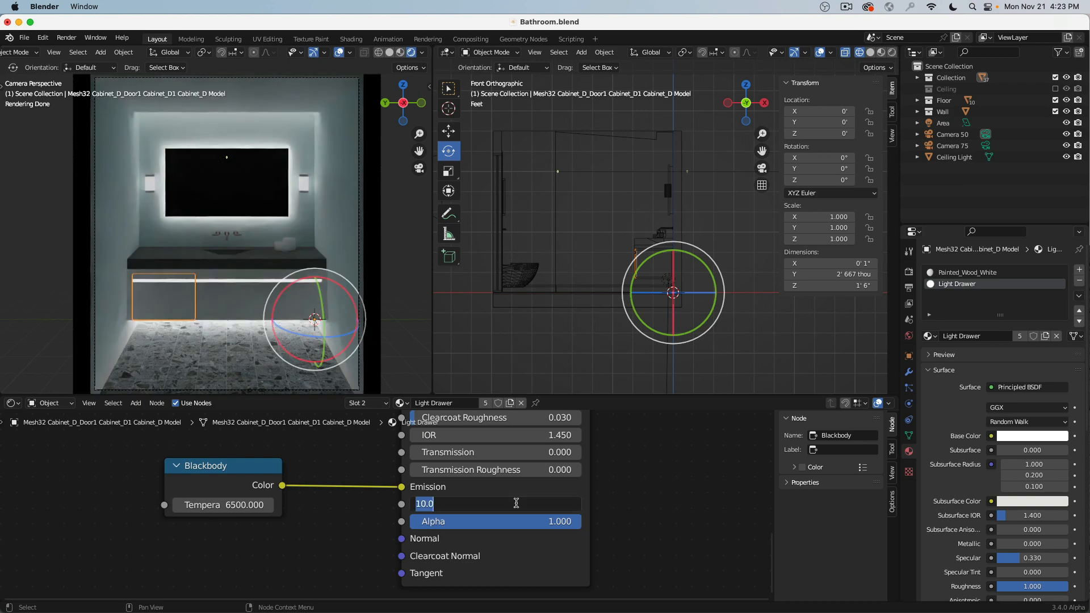
type("2")
key("Return")
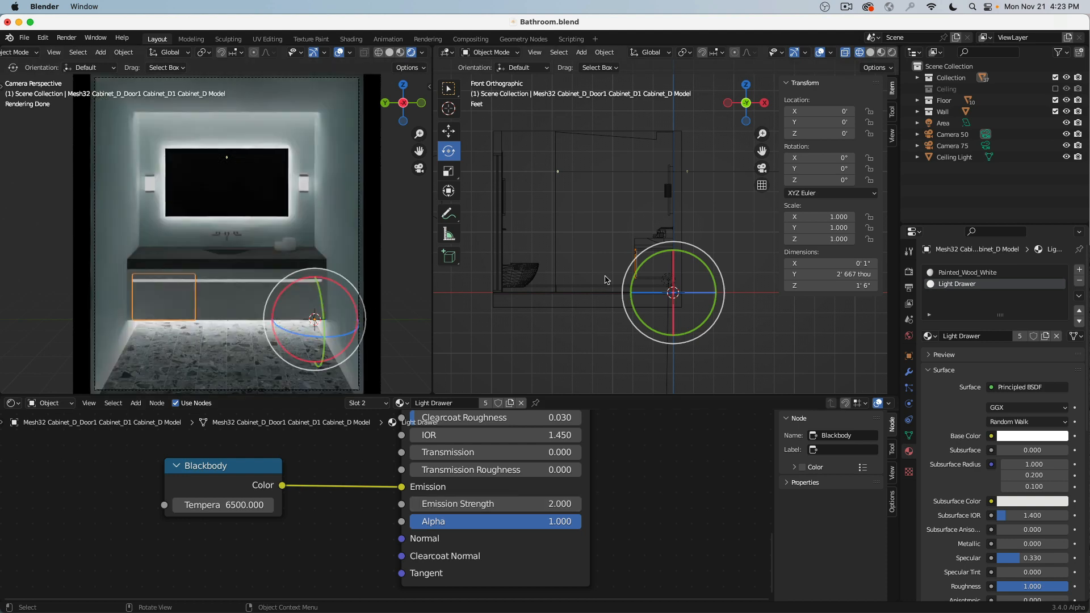
Frame the vanity's drawer light strip closely in the wireframe viewport and switch that viewport to rendered shading
middle_click_drag(606, 274, 728, 210)
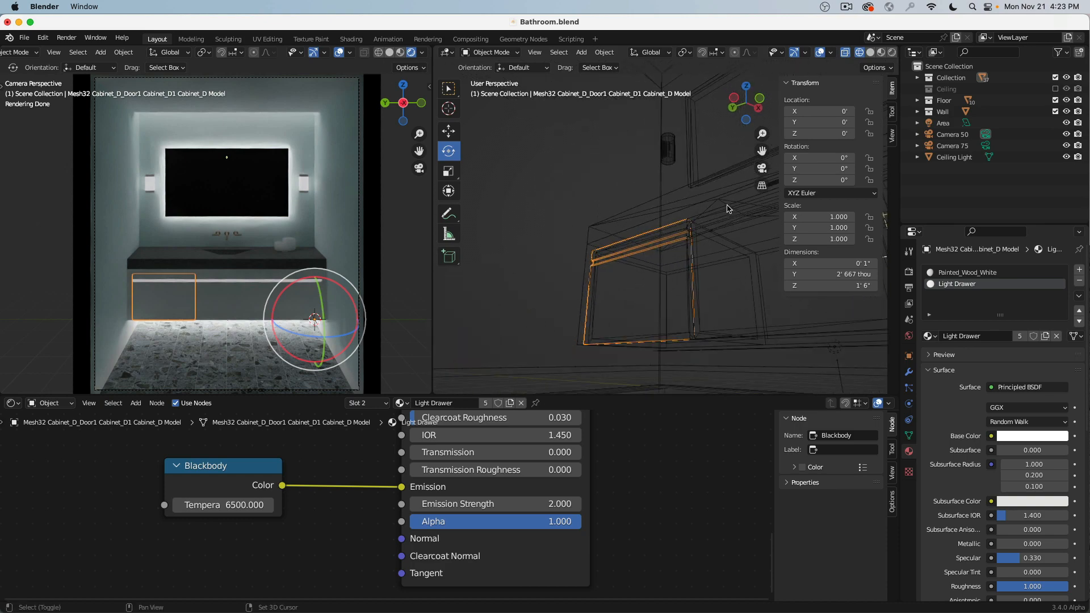
middle_click_drag(668, 232, 628, 224, "shift")
scroll(626, 227, "up", 4)
key("z")
key("z")
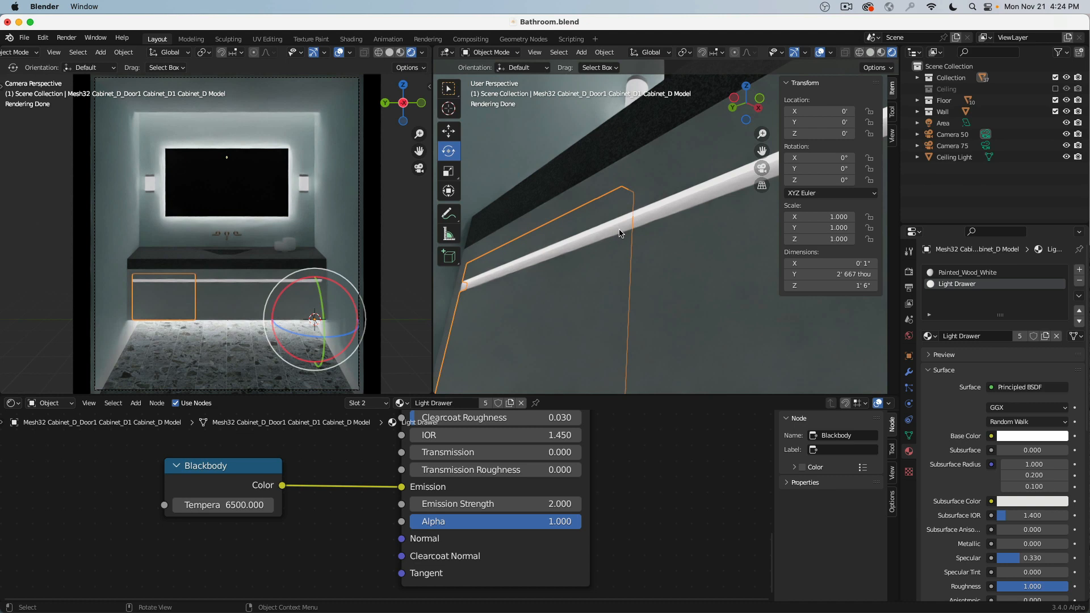
Hide the mirror, wall lamps and ceiling light to check the drawer and under-vanity lighting alone, and reveal them again
left_click(203, 201)
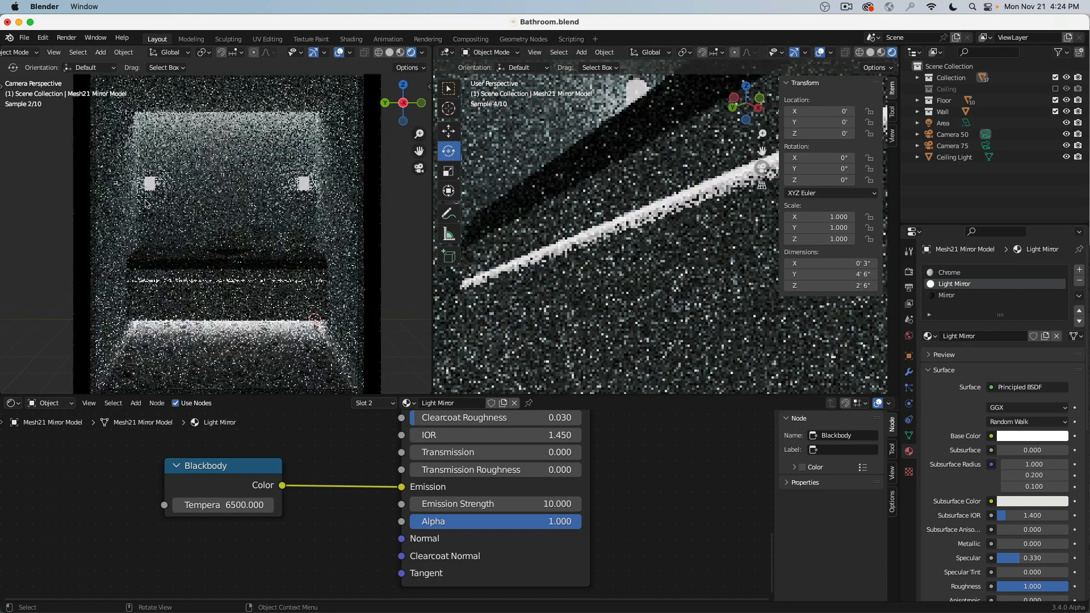
left_click(304, 183)
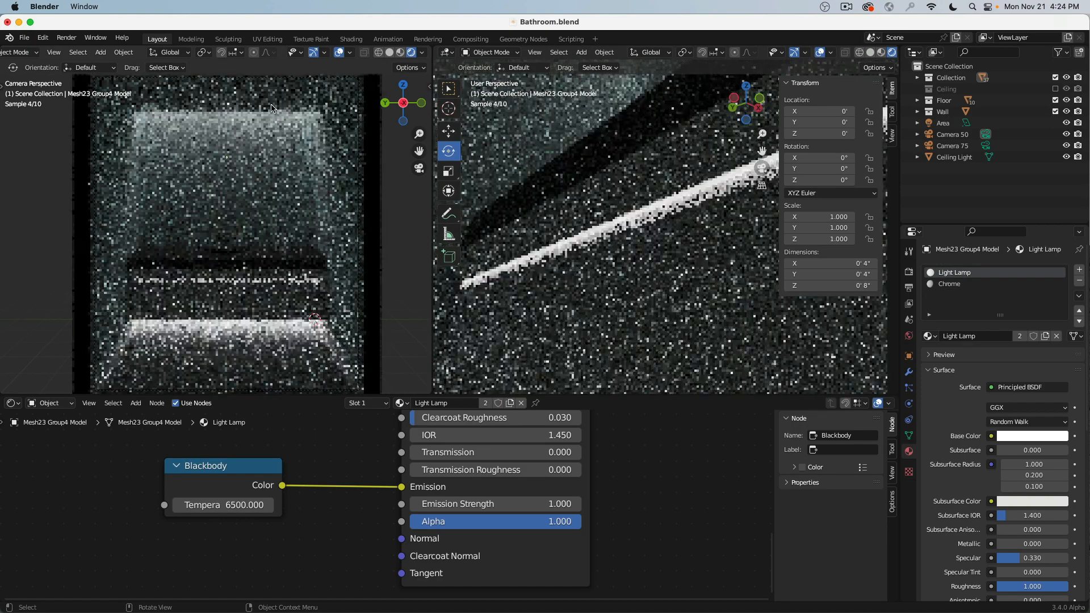
left_click(327, 209)
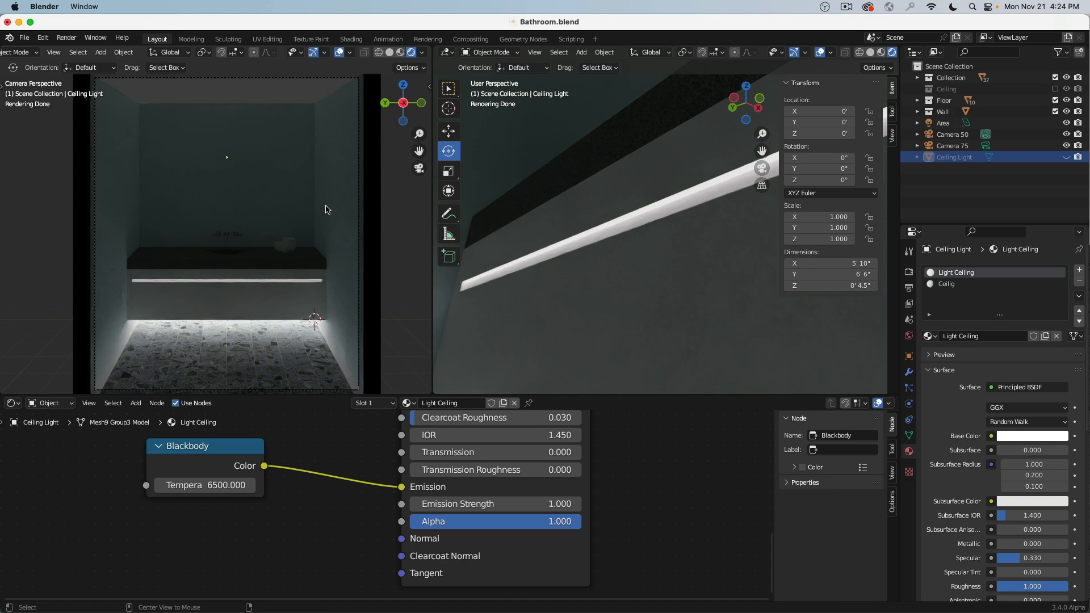
key("alt+h")
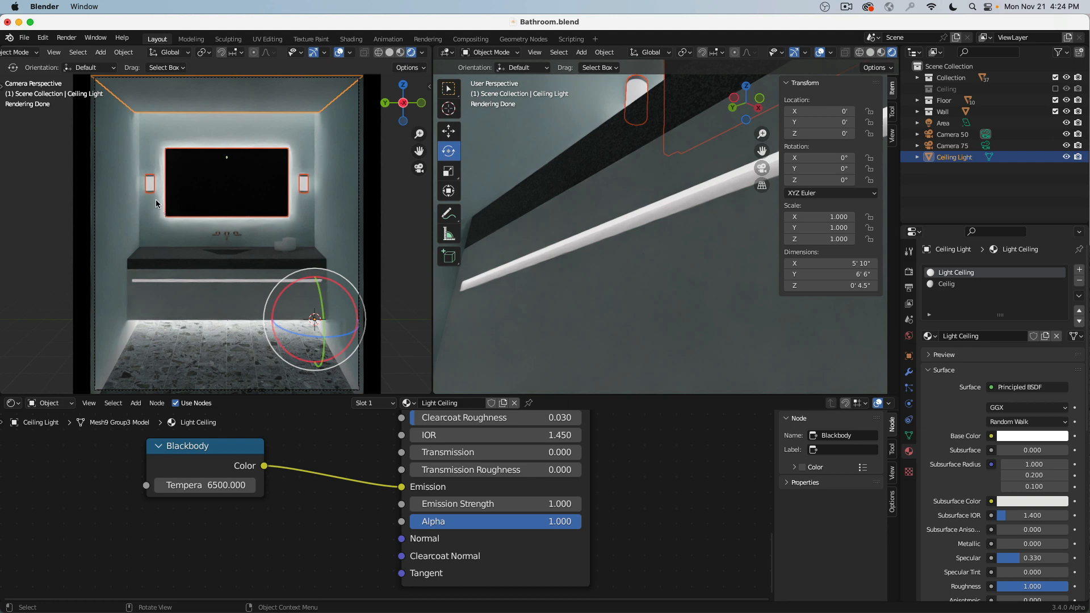
Select only the ceiling light object and rename its second material from Ceilig to Ceilig Paint
left_click(166, 100)
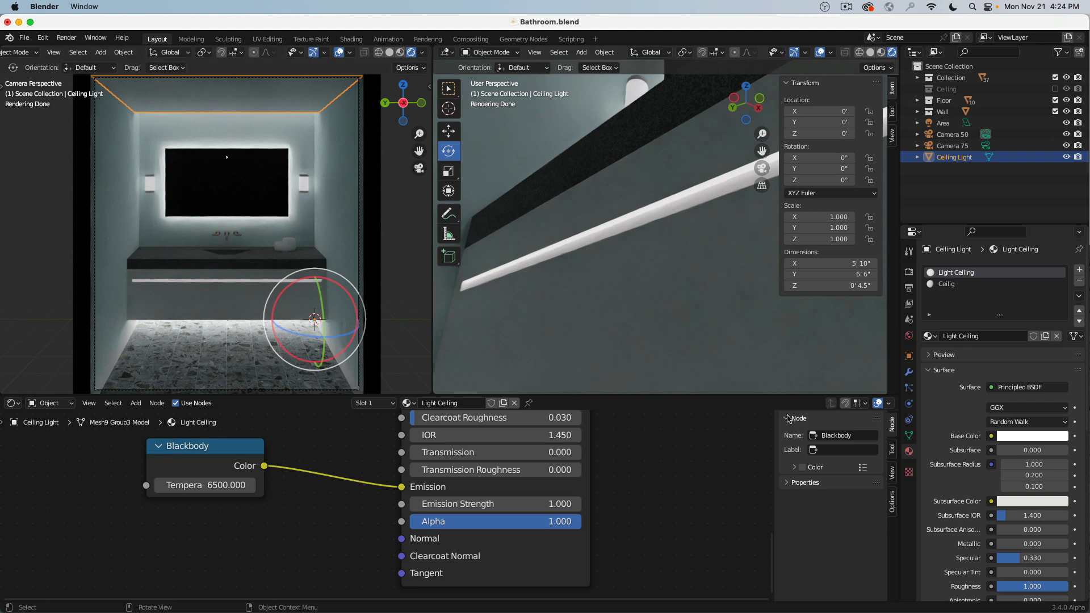
left_click(966, 286)
double_click(985, 338)
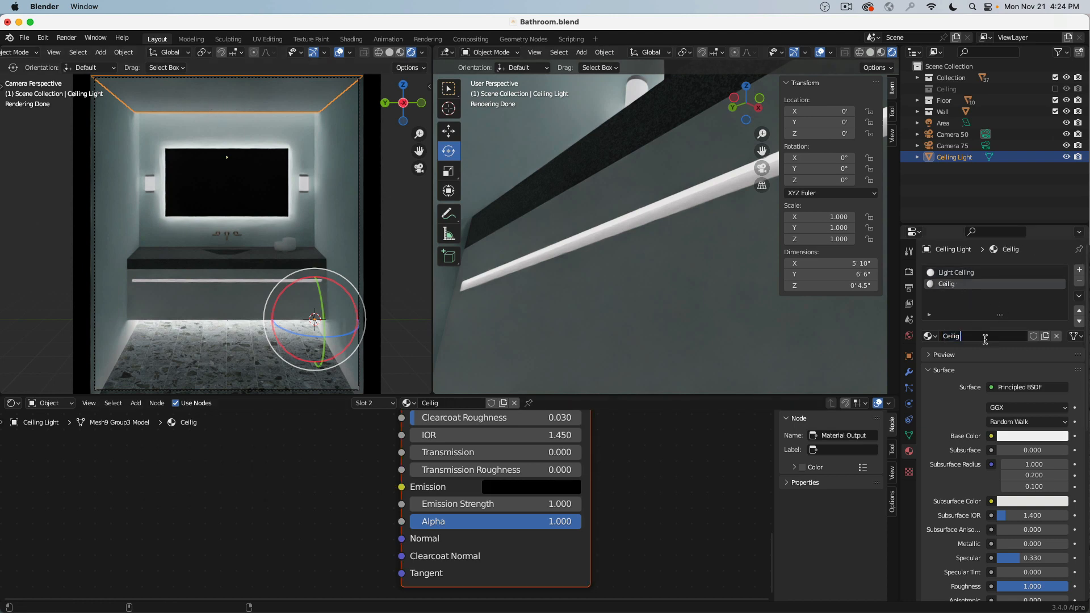
type("Paint")
key("Return")
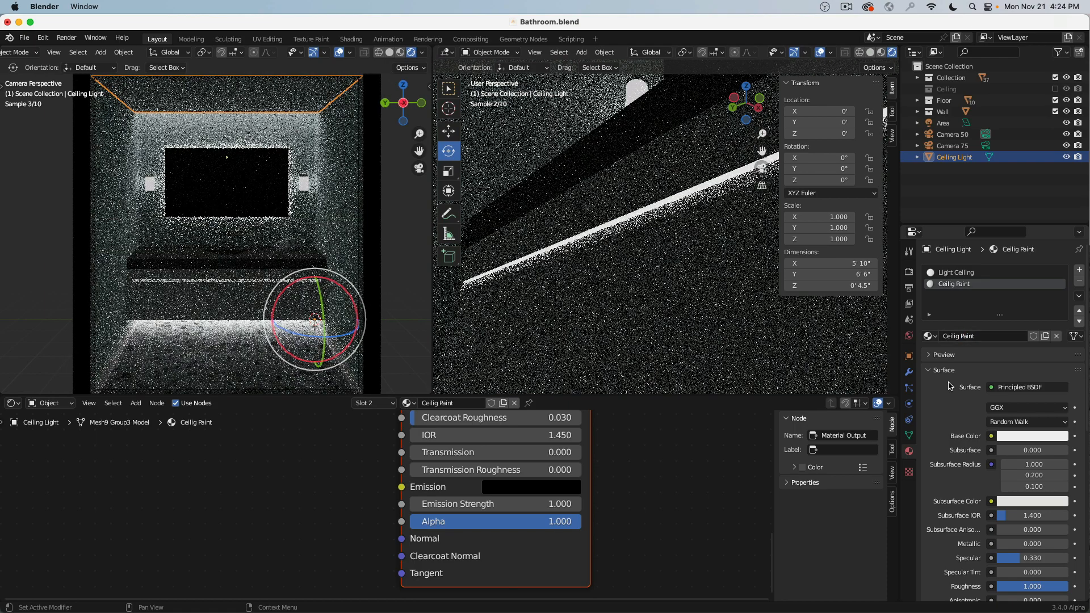
Enlarge the material settings area and set the Ceilig Paint material's Roughness and Specular to 0
left_click_drag(955, 224, 955, 162)
scroll(987, 389, "down", 5)
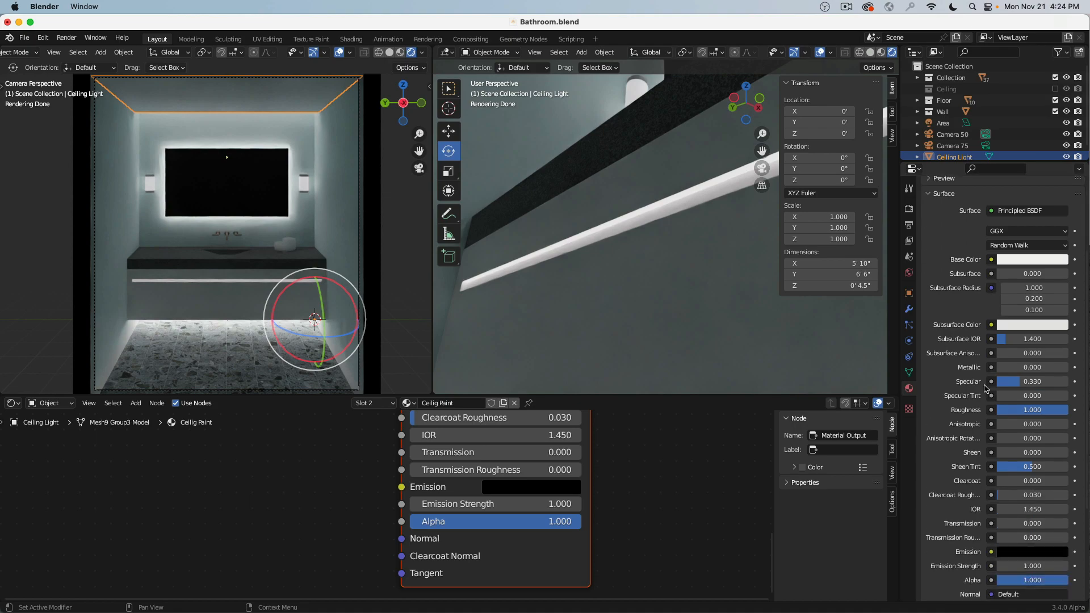
left_click_drag(1054, 414, 987, 414)
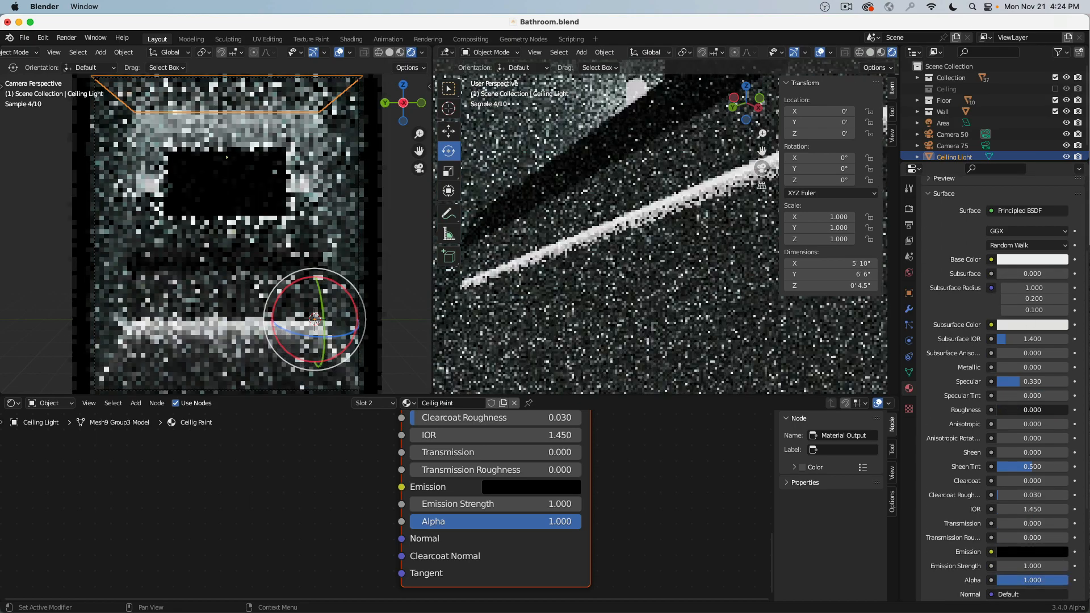
left_click_drag(1054, 381, 1000, 382)
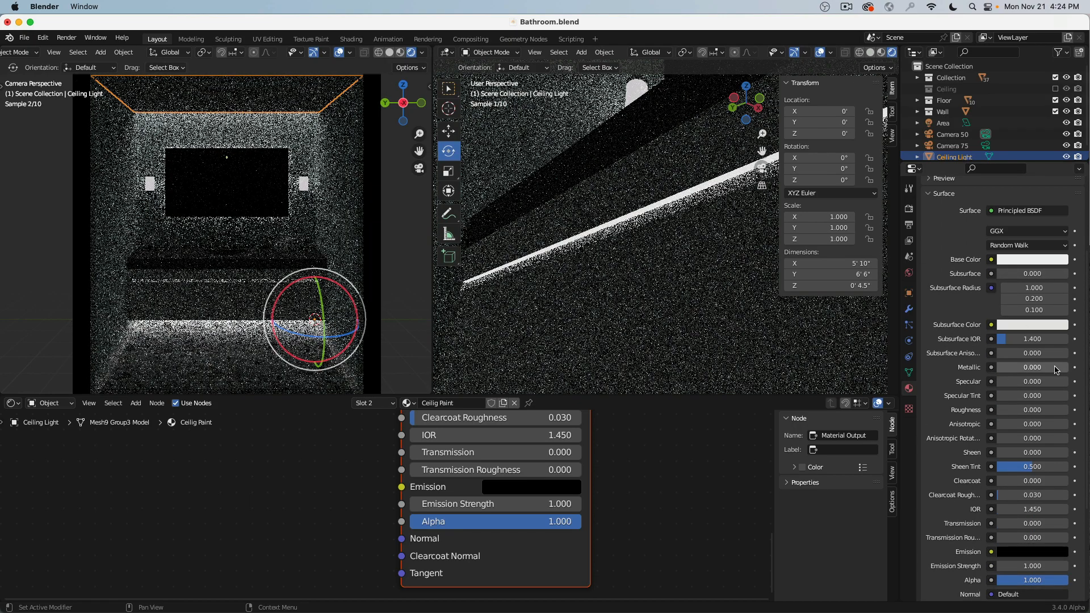
Set the HSV Value of the Ceilig Paint material's Base Color to 0.8 after trying 1
left_click(1035, 260)
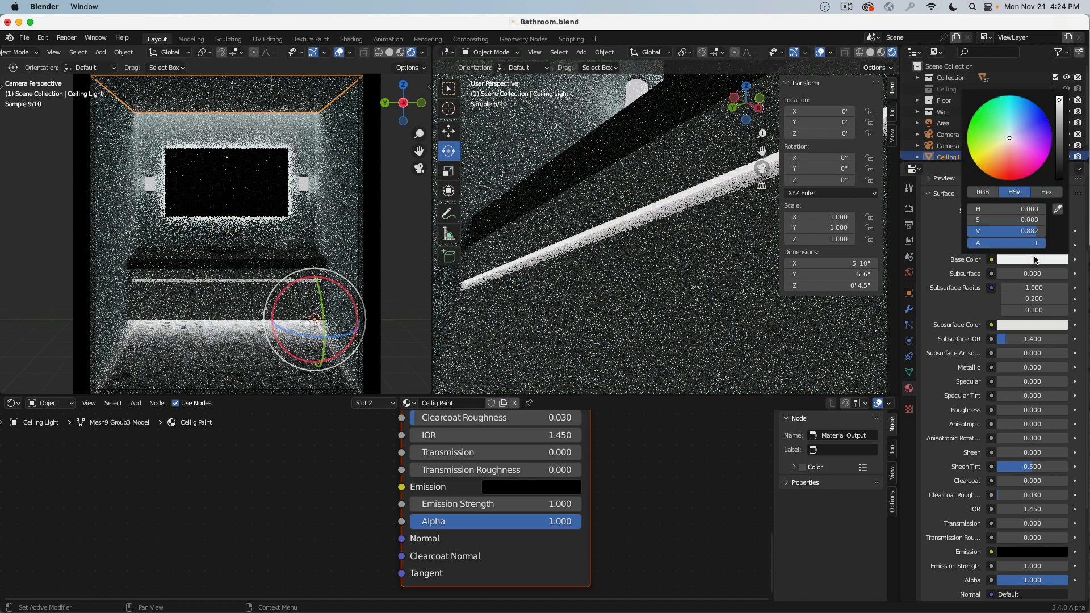
left_click(1039, 231)
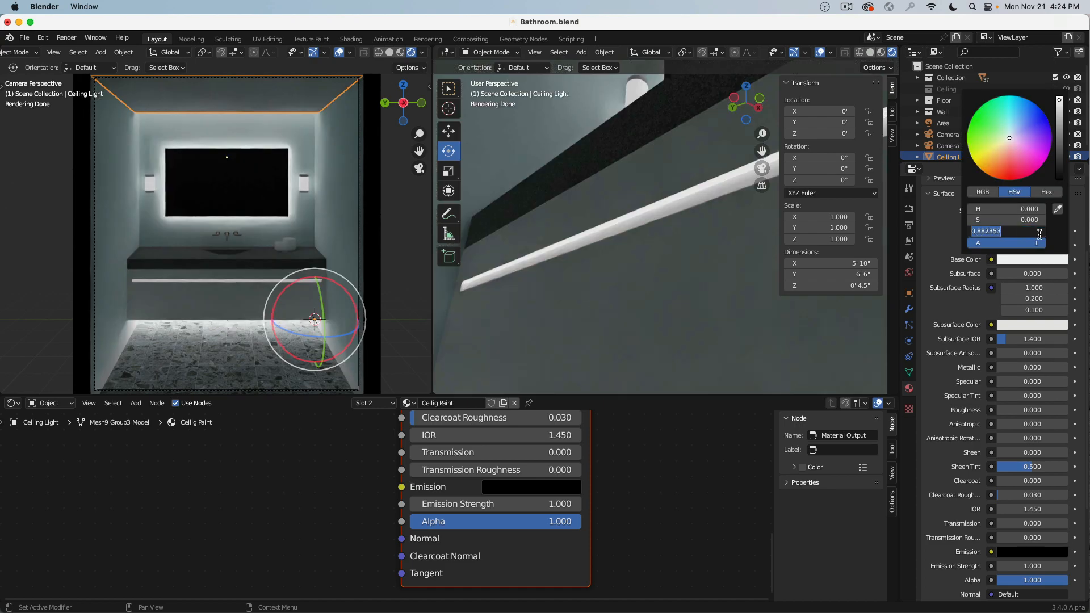
type("0.8")
key("Return")
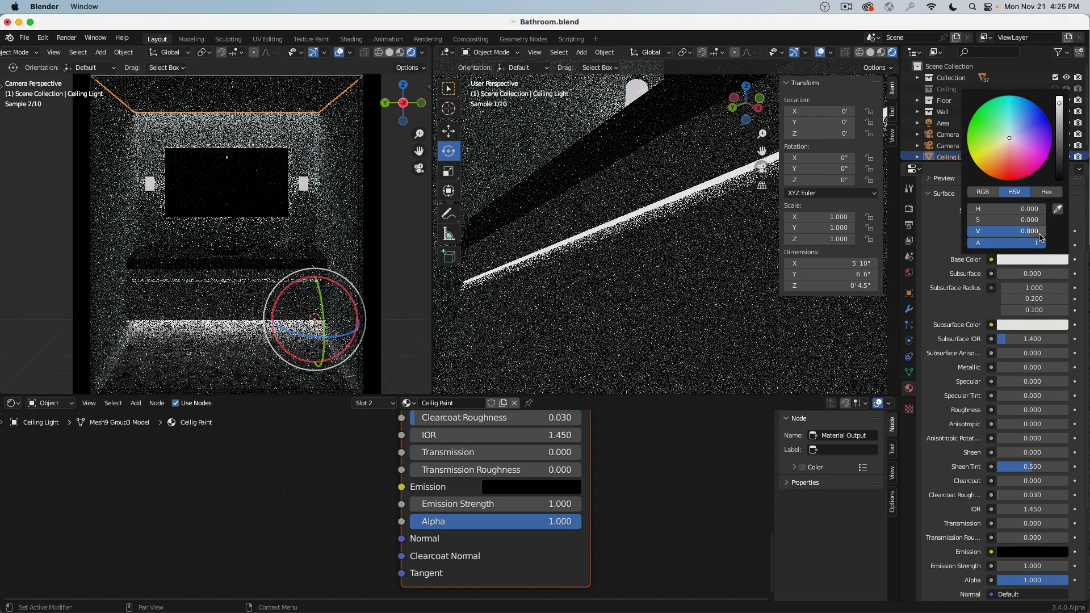
left_click_drag(1040, 234, 1044, 233)
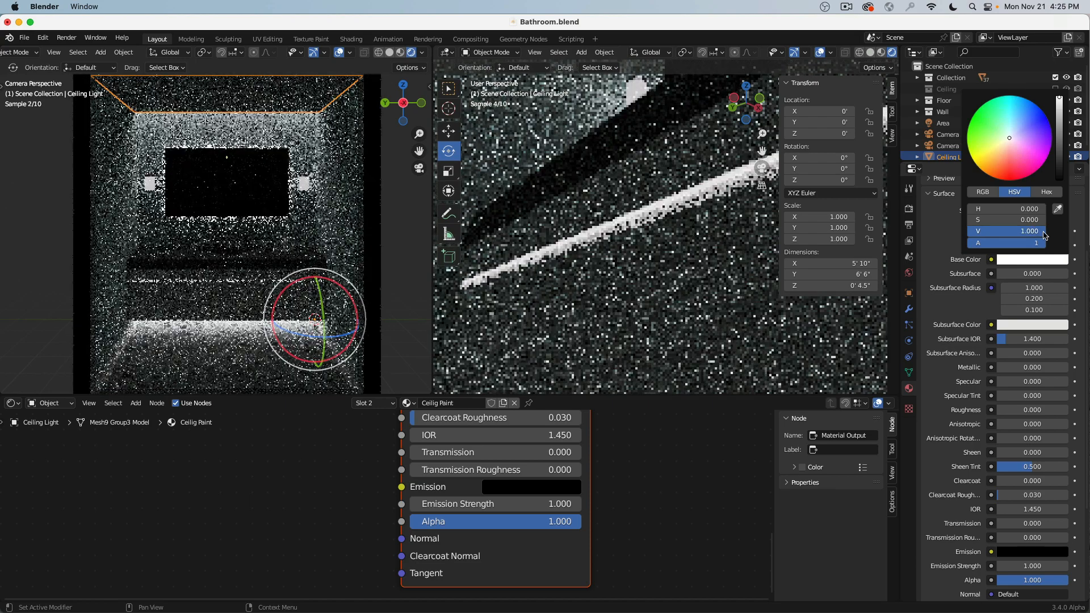
left_click(1015, 231)
type("...8")
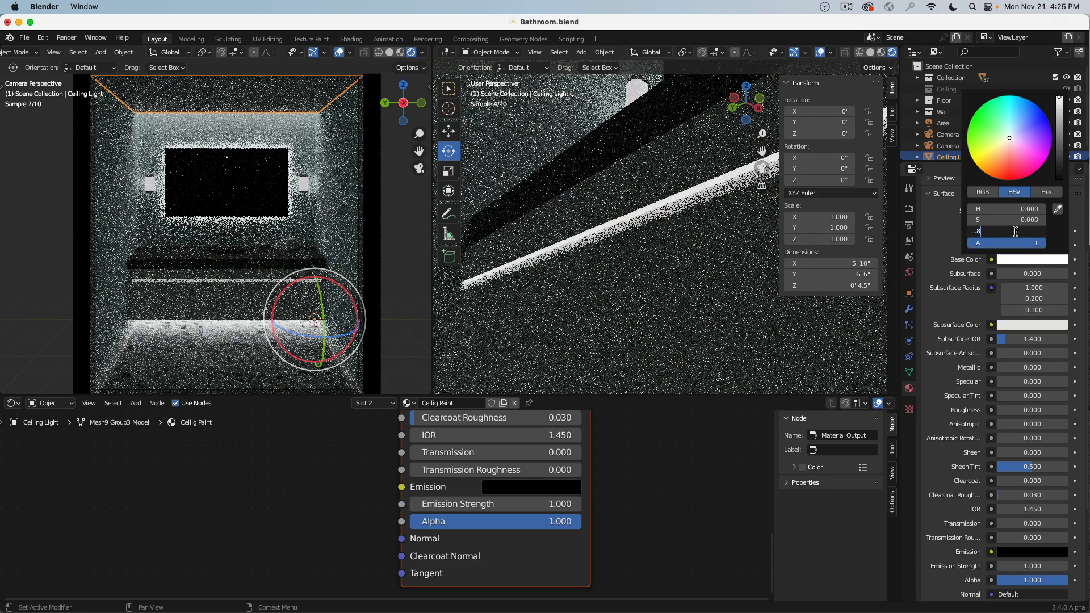
key("Return")
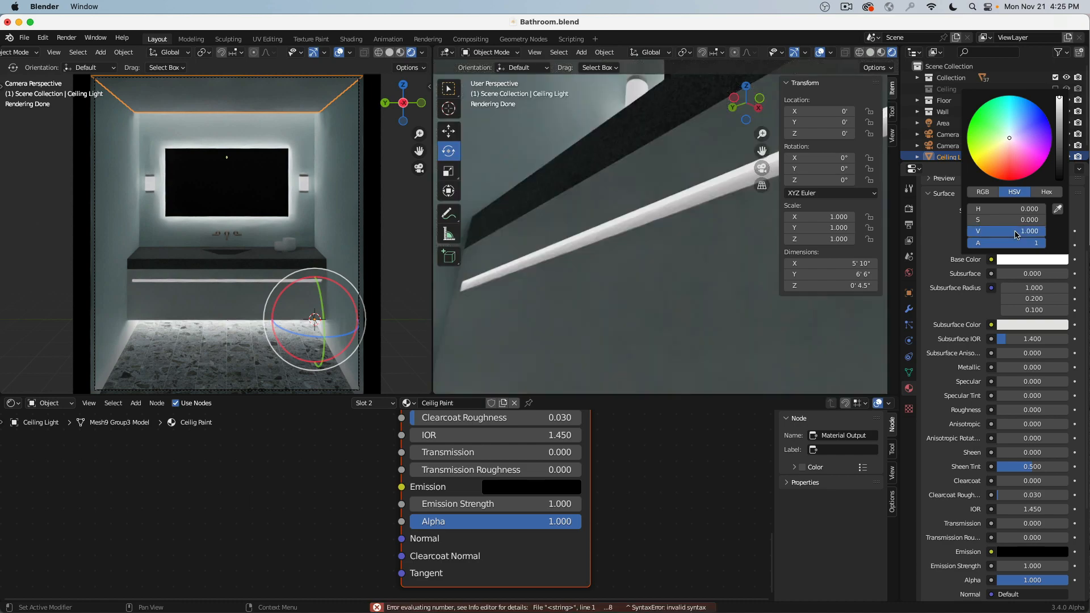
left_click(1016, 232)
type("0.8")
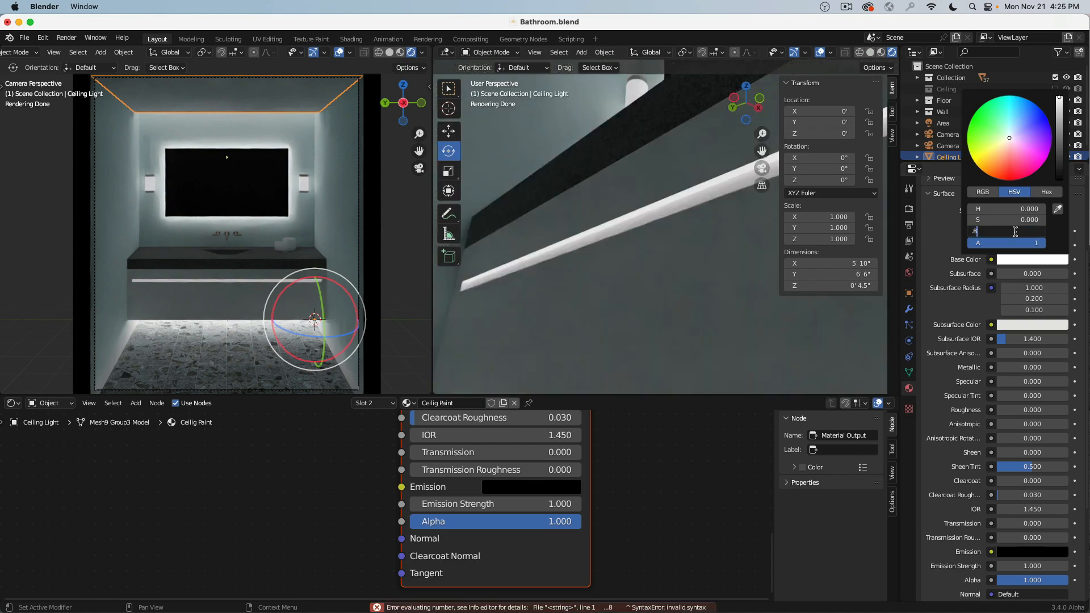
key("Return")
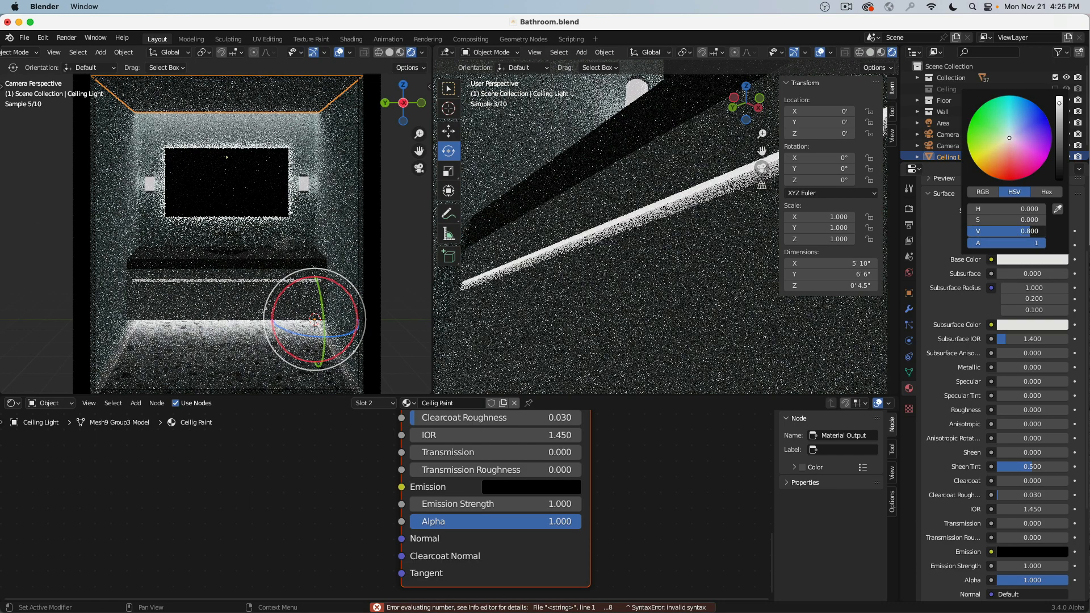
Darken the Ceilig Paint Base Color to black for comparison, and restore its HSV Value to 0.8
left_click_drag(1015, 232, 947, 232)
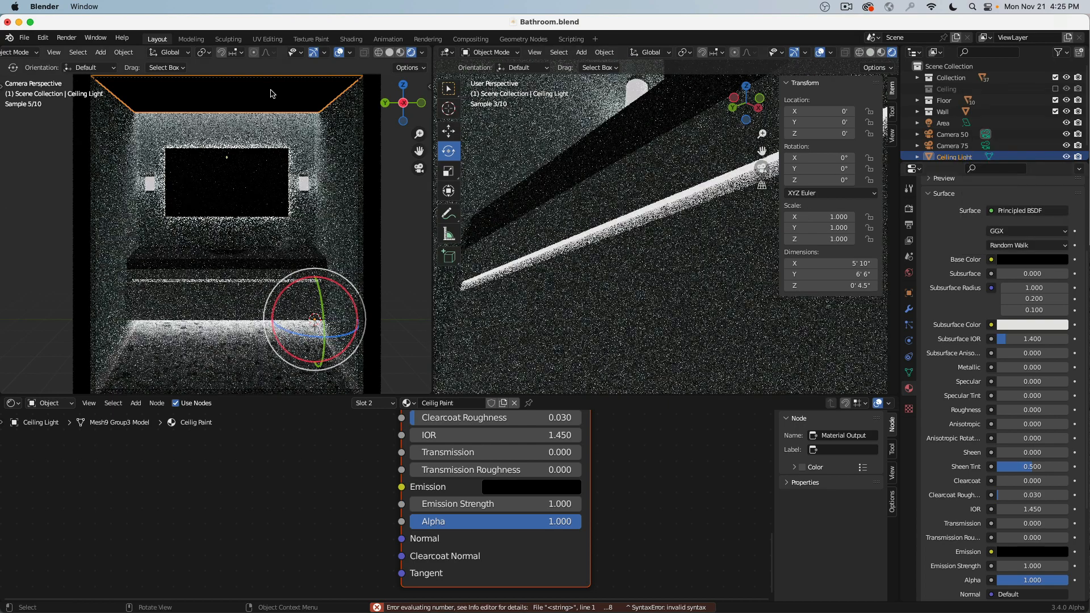
left_click(1032, 260)
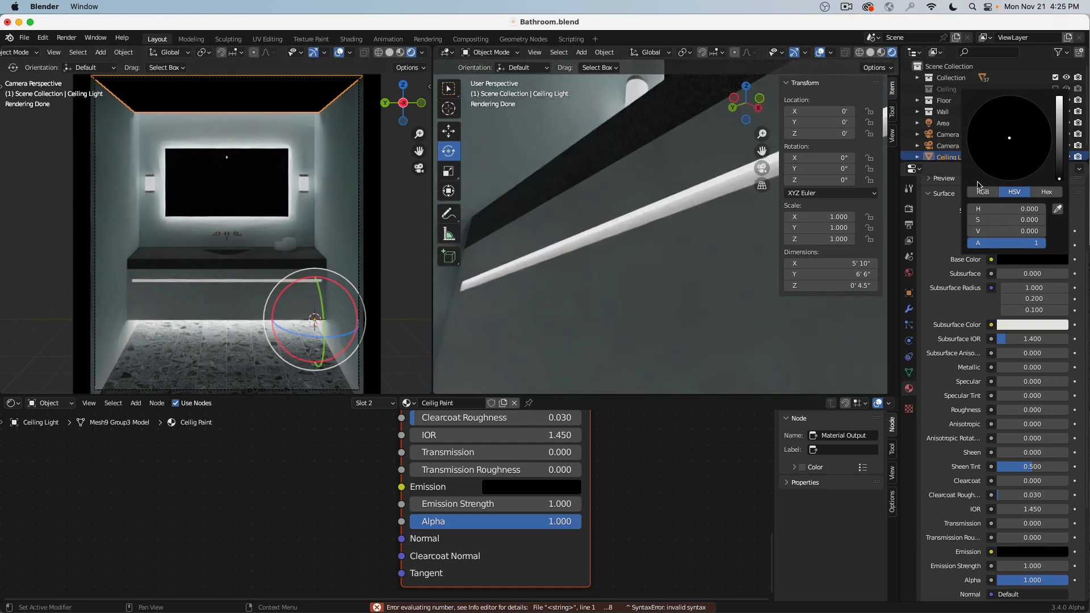
left_click(1060, 163)
left_click_drag(1060, 163, 1060, 106)
left_click(1019, 231)
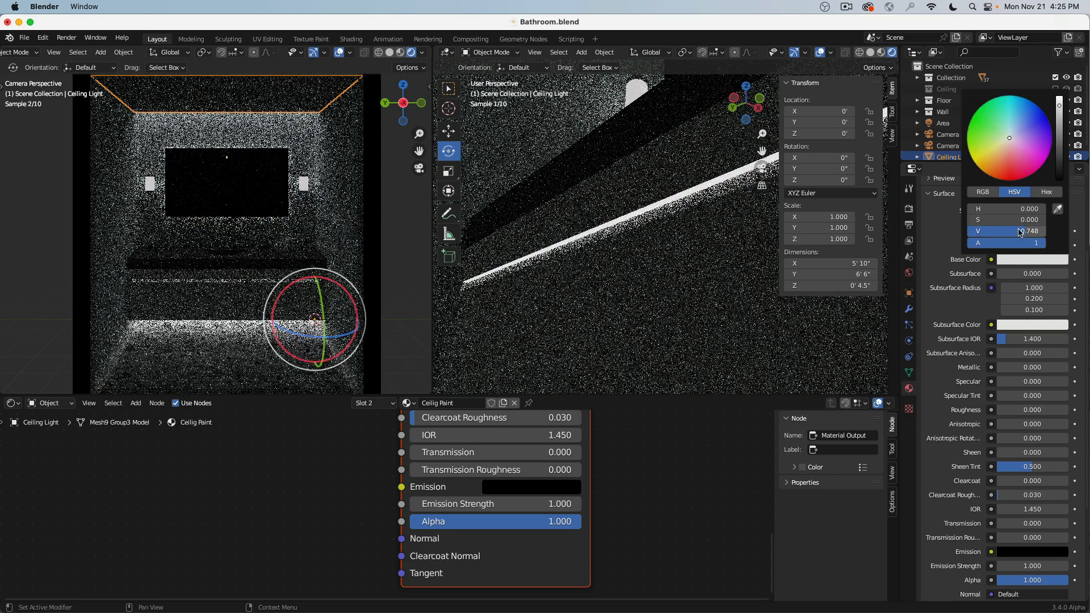
type(".8")
key("Return")
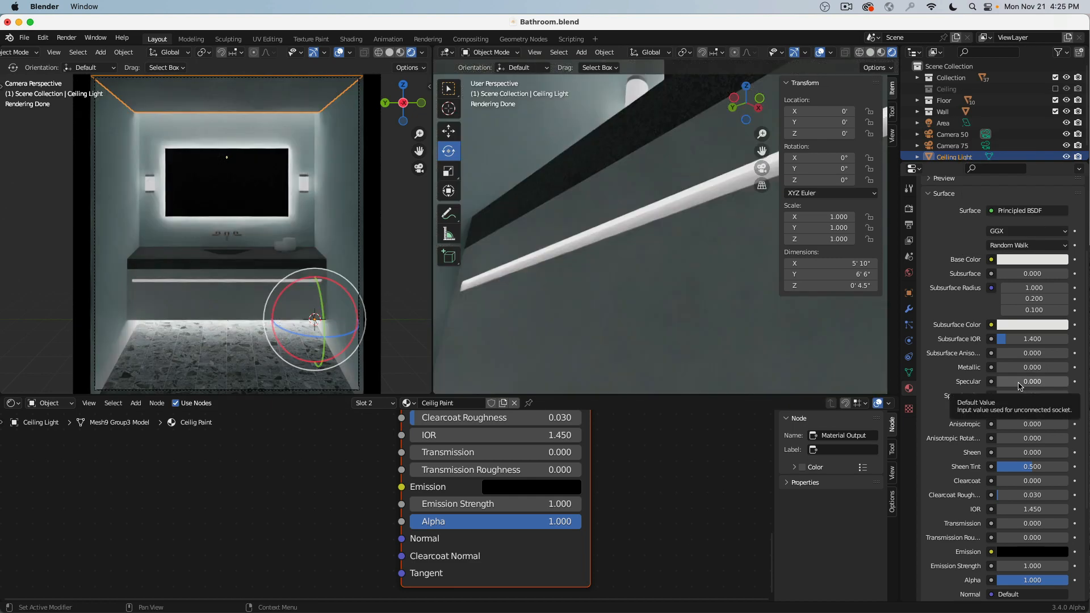
Set the Ceilig Paint material's Specular to 0.5
left_click(1029, 382)
type("0.5")
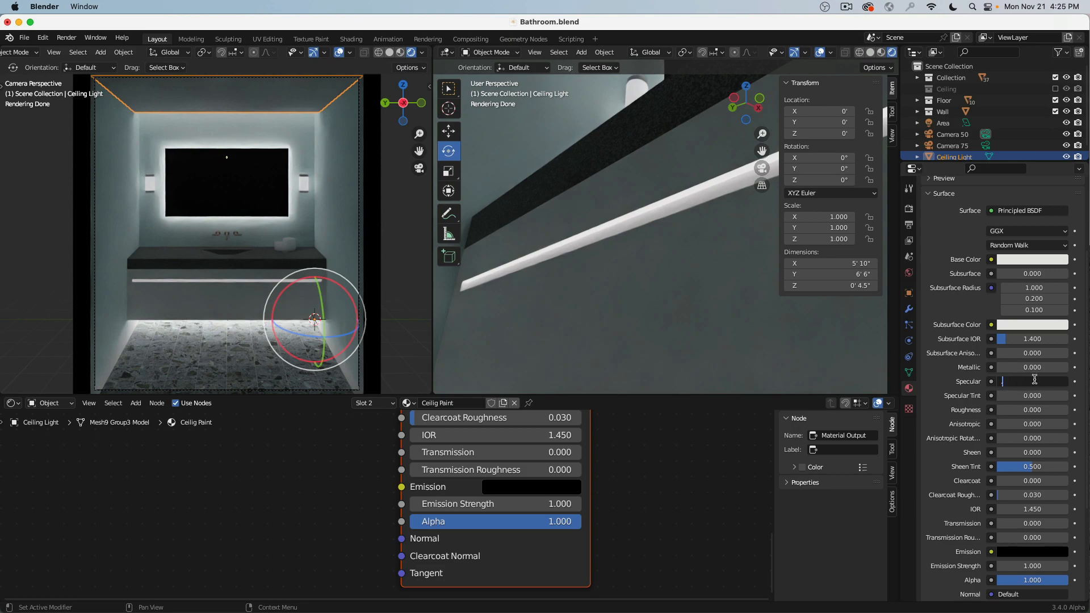
key("Return")
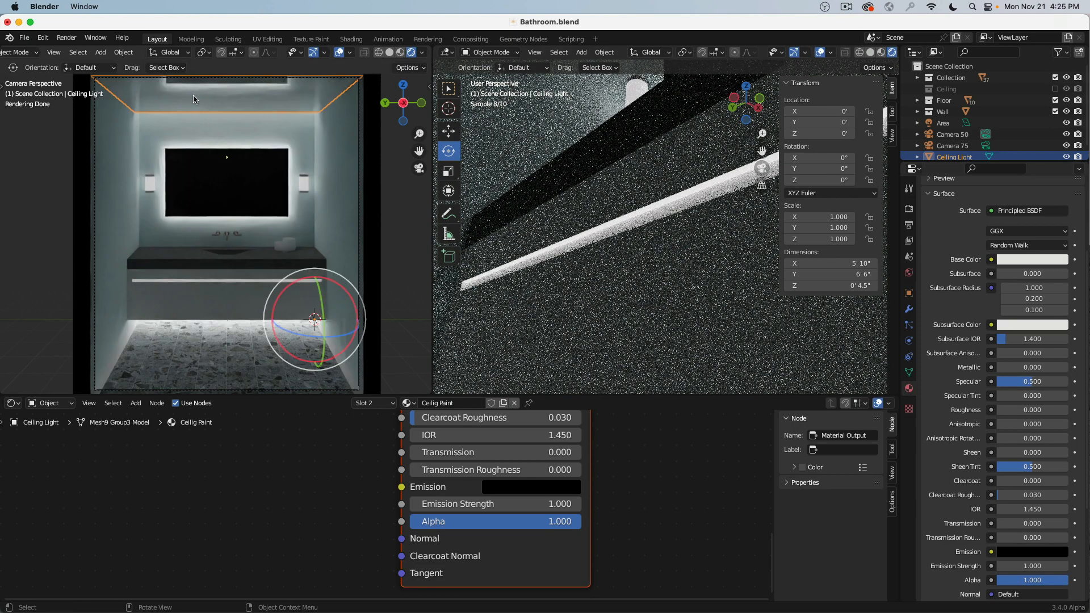
Set the Ceilig Paint material's Roughness to 0.2 after trying 0.3
double_click(1025, 410)
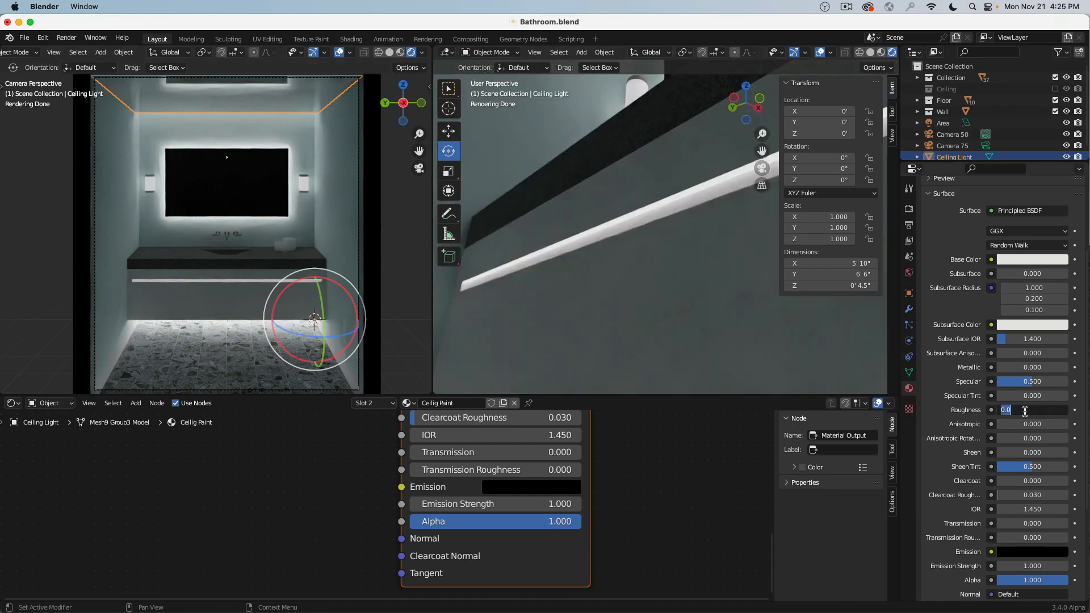
type("0.3")
key("Return")
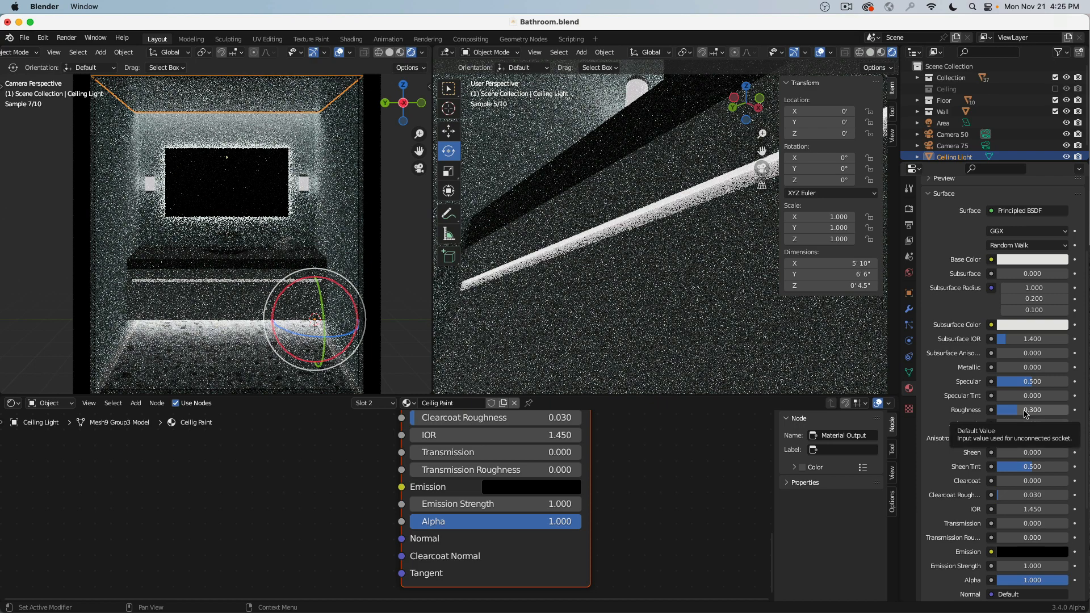
double_click(1026, 410)
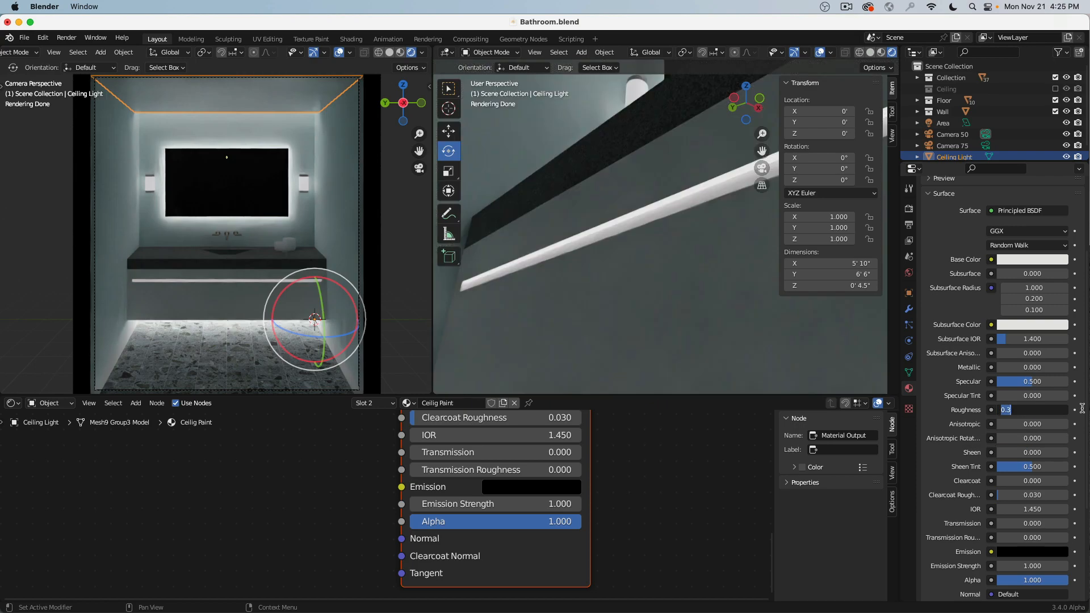
type("0.2")
key("Return")
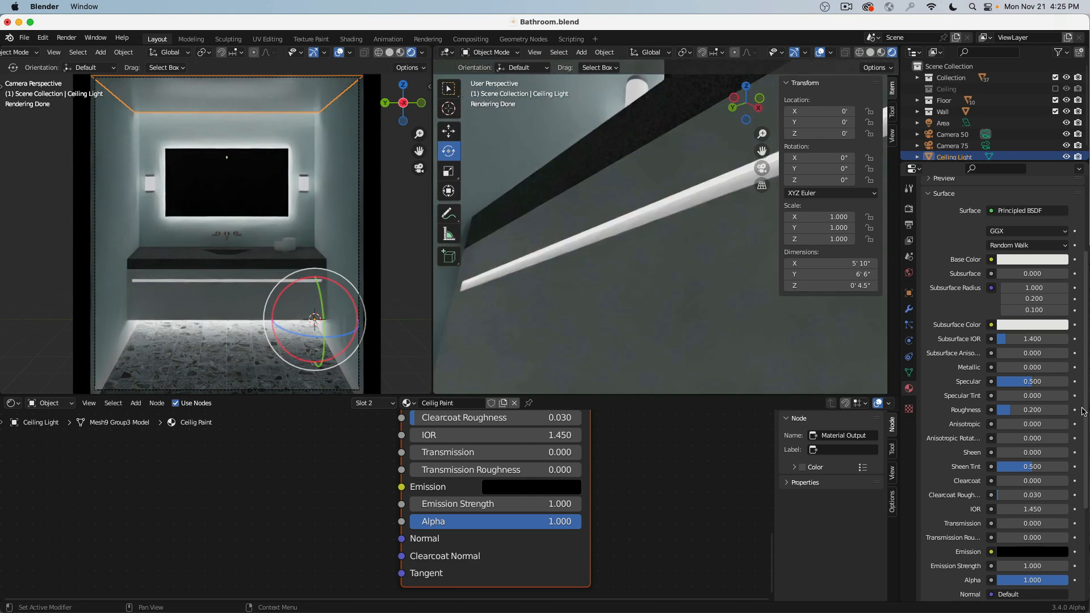
Reduce the Ceilig Paint material's Specular to 0.1
double_click(1034, 382)
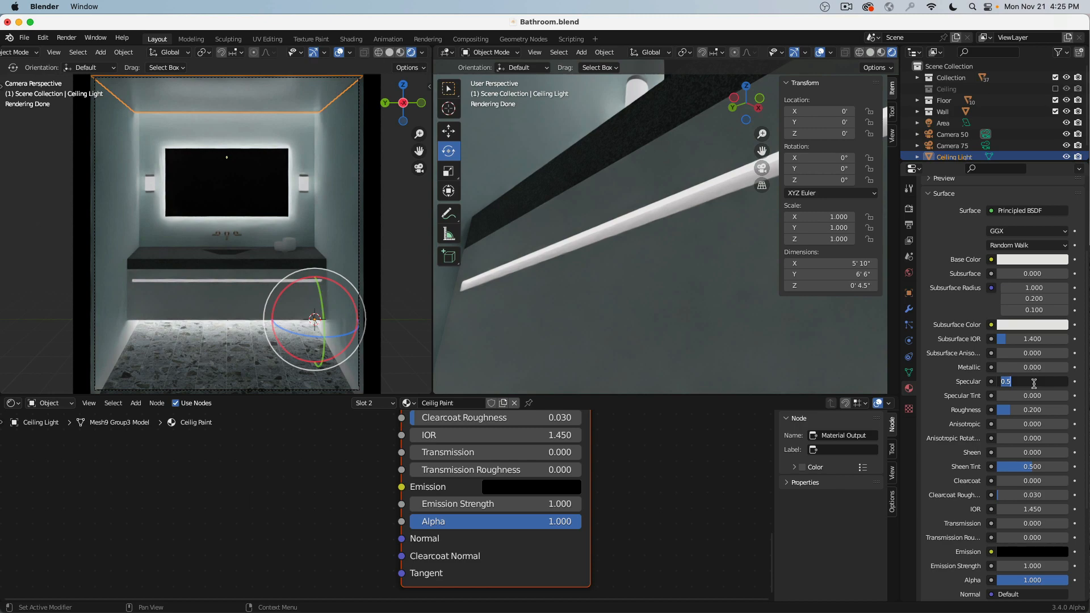
key("BackSpace")
type(".1")
key("Return")
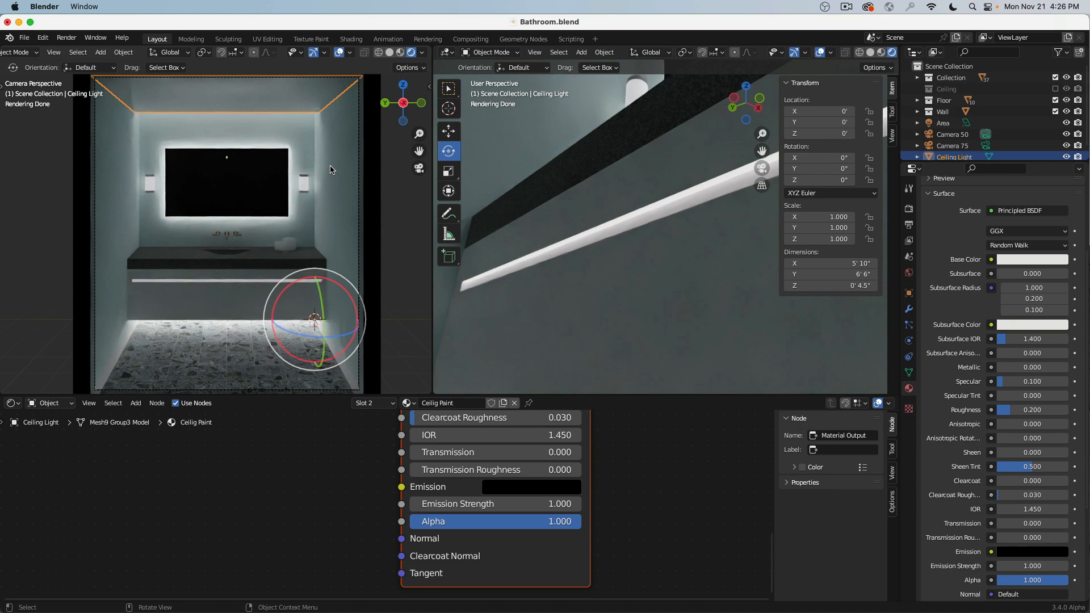
Select the bathroom walls and show the whole room from outside in solid shading in the user perspective viewport
left_click(332, 168)
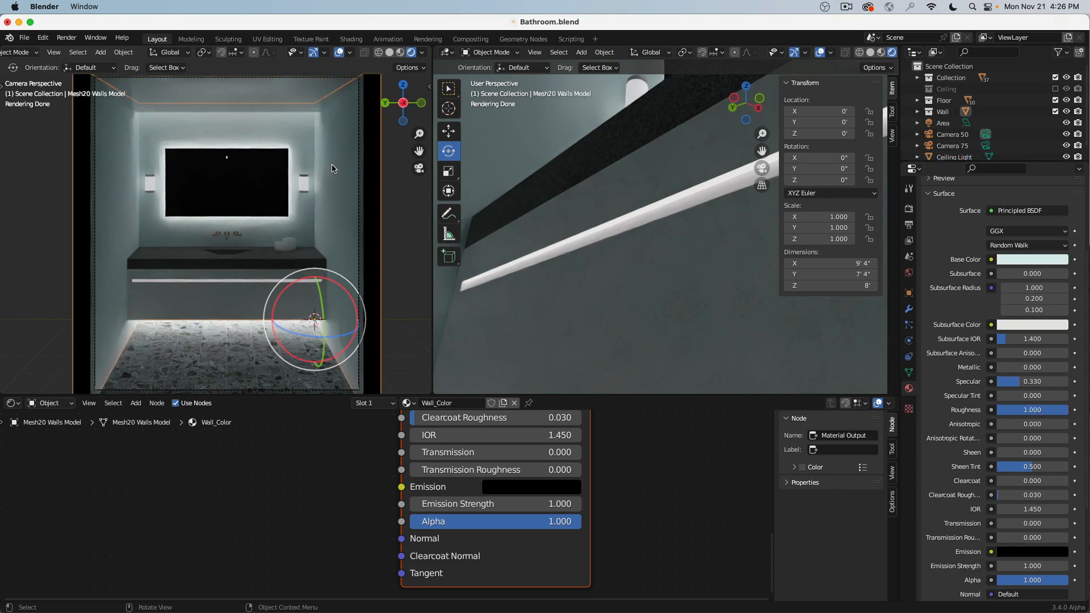
scroll(653, 234, "down", 10)
key("z")
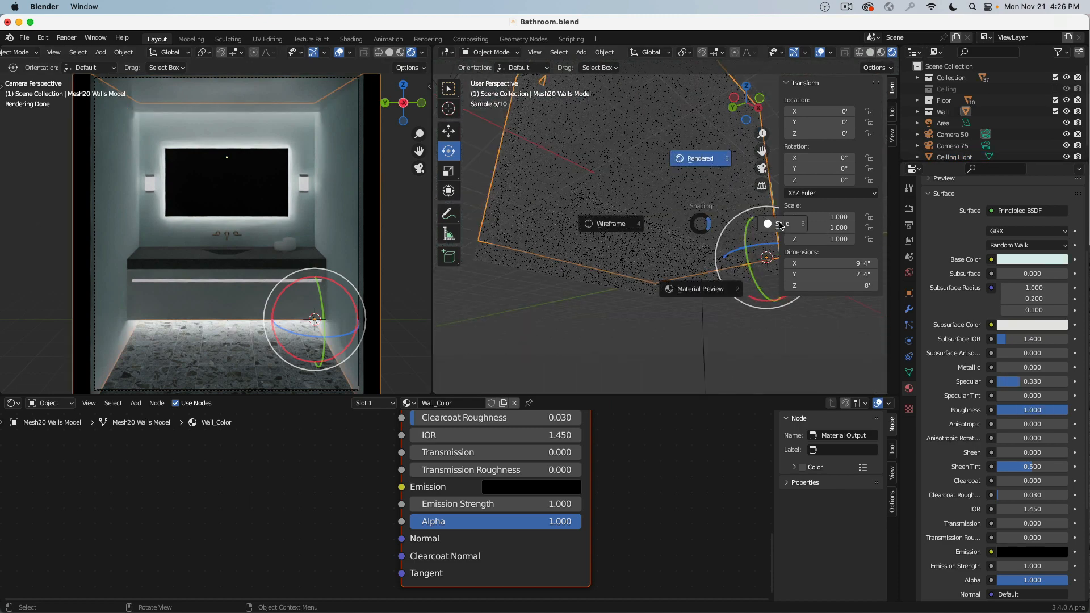
left_click(774, 224)
scroll(681, 210, "down", 5)
middle_click_drag(664, 196, 668, 279)
scroll(667, 279, "up", 4)
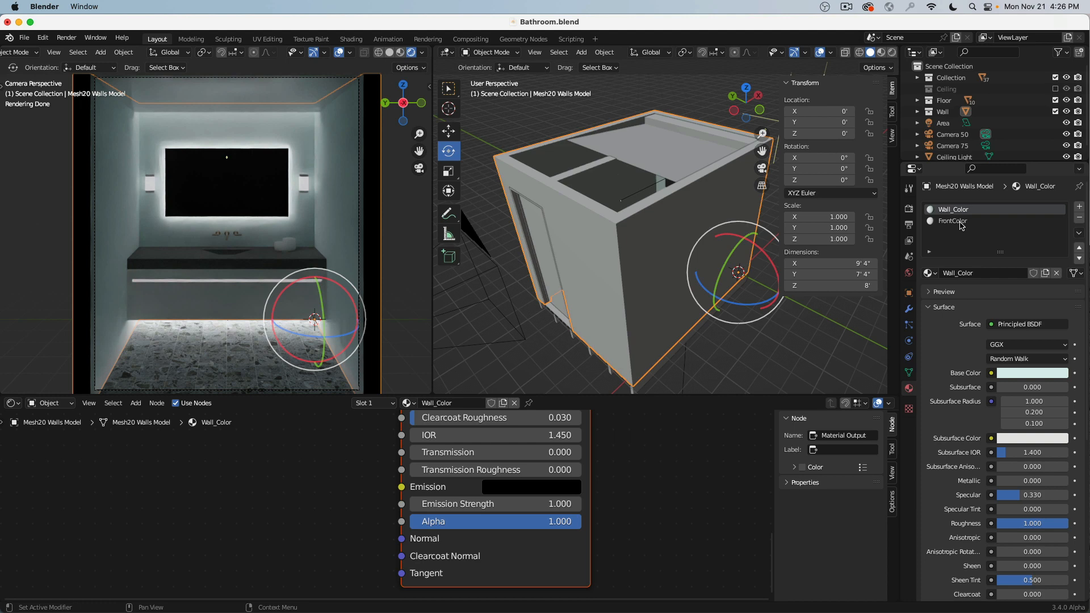
Check the walls' FrontColor material, and set the Wall_Color material's Roughness to 0.2 and Specular to 0.1
left_click(961, 225)
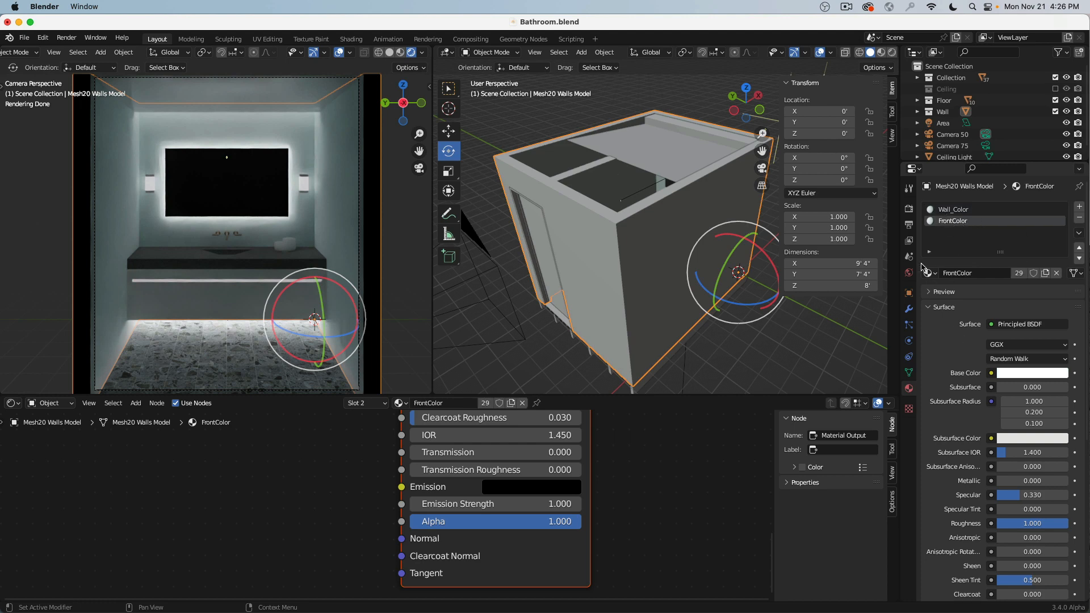
left_click(959, 211)
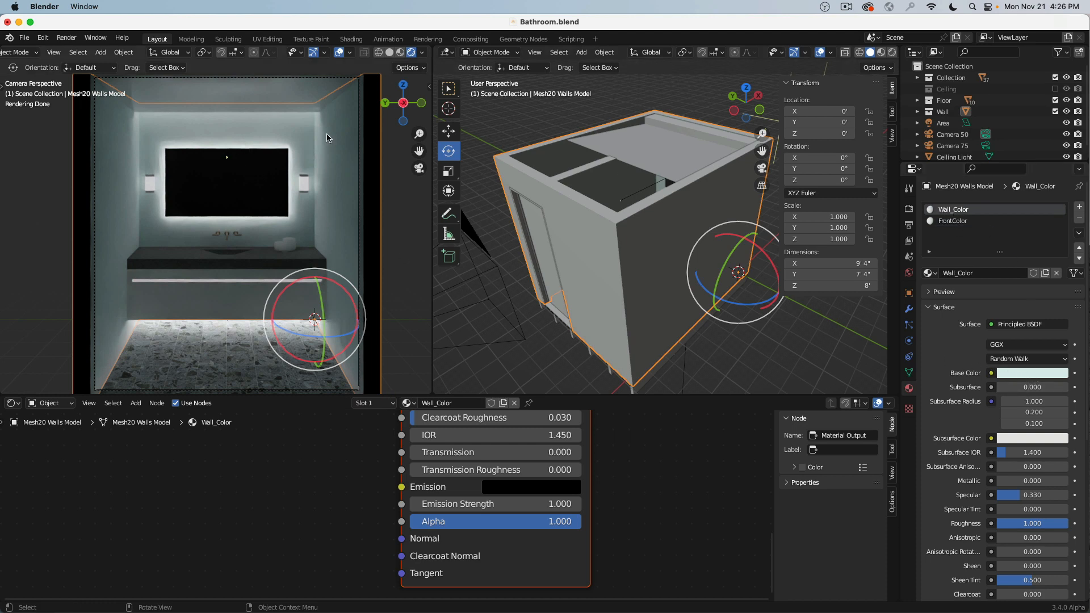
left_click(1032, 523)
type("0.2")
key("Return")
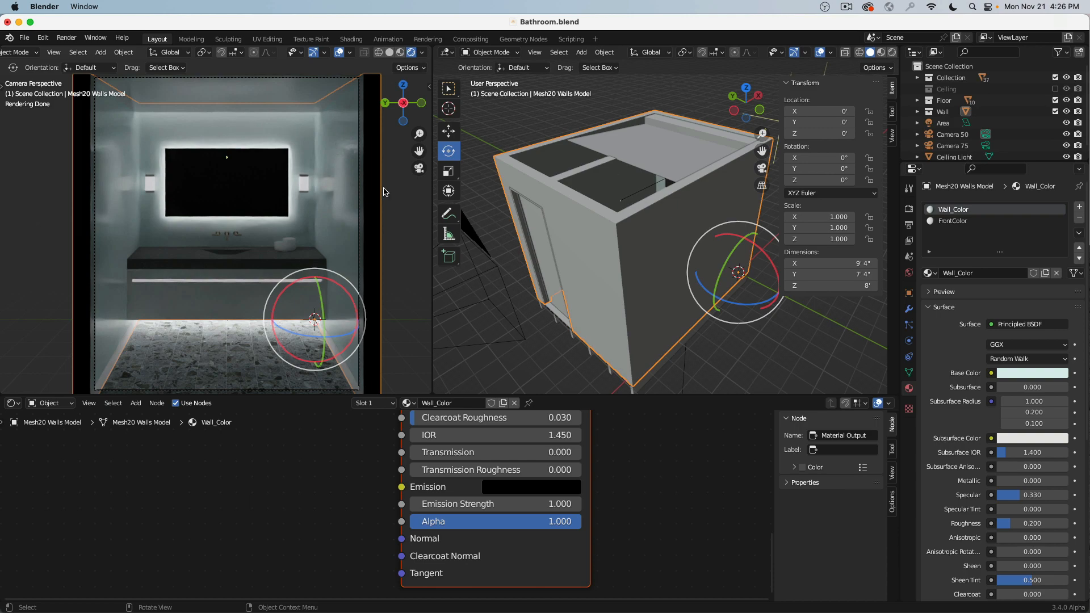
left_click(1035, 495)
type("0.1")
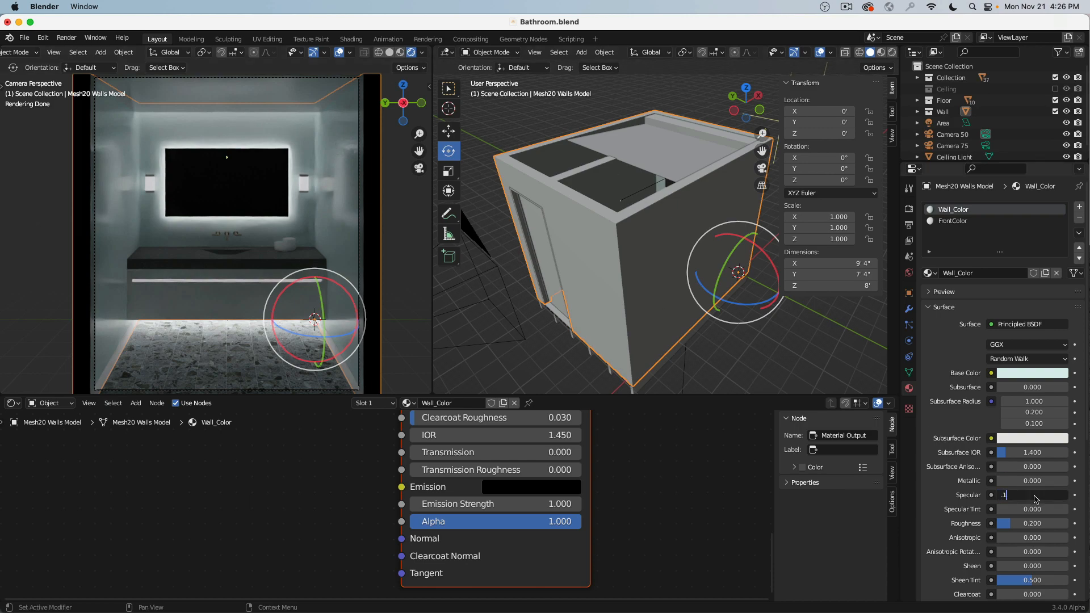
key("Return")
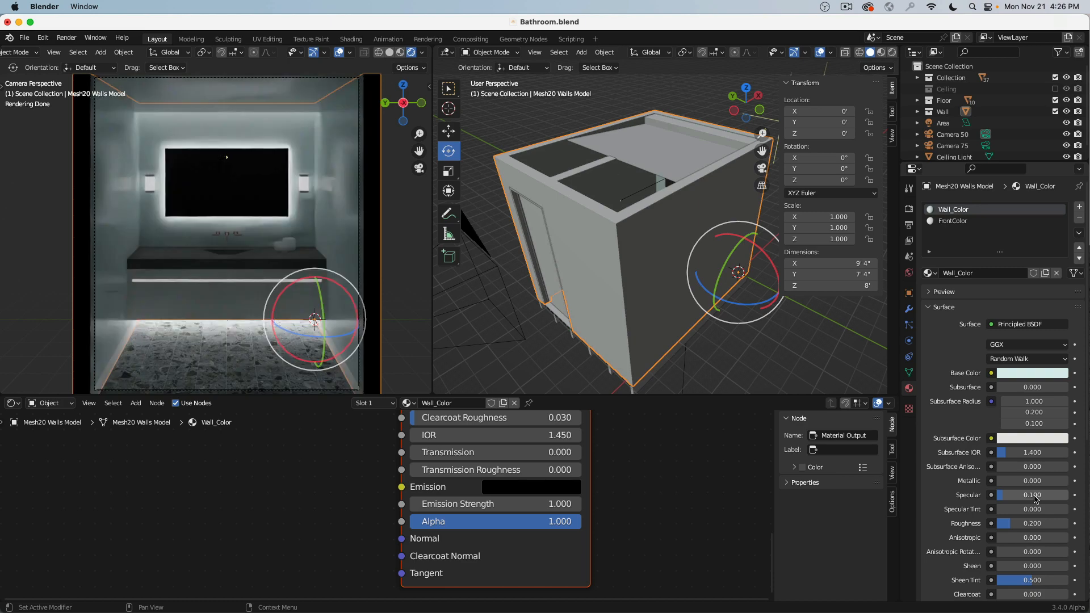
Set the specular value of the walls' Wall_Color material to 0.01
left_click(1035, 497)
type(".0")
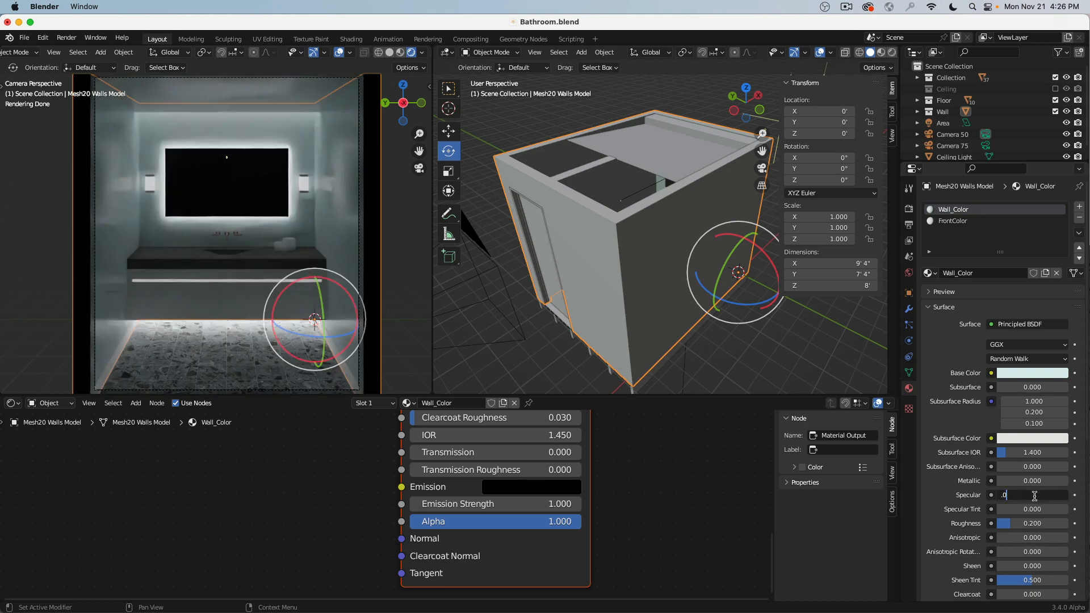
type("1")
key("Return")
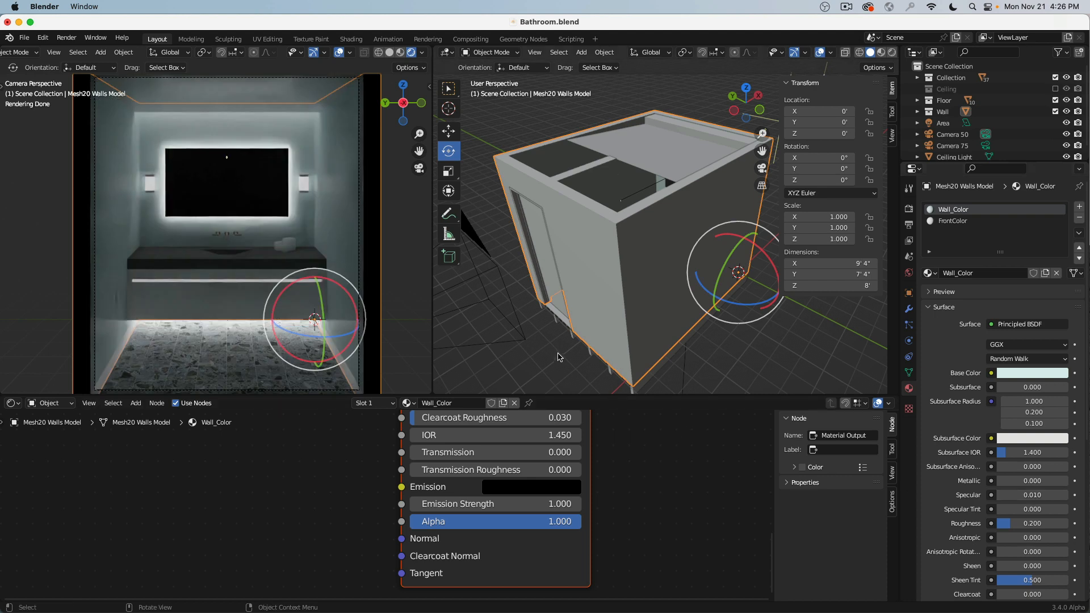
Set the Wall_Color material's roughness to 0.3 and its specular to 0.02
left_click(1035, 523)
type(".3")
key("Return")
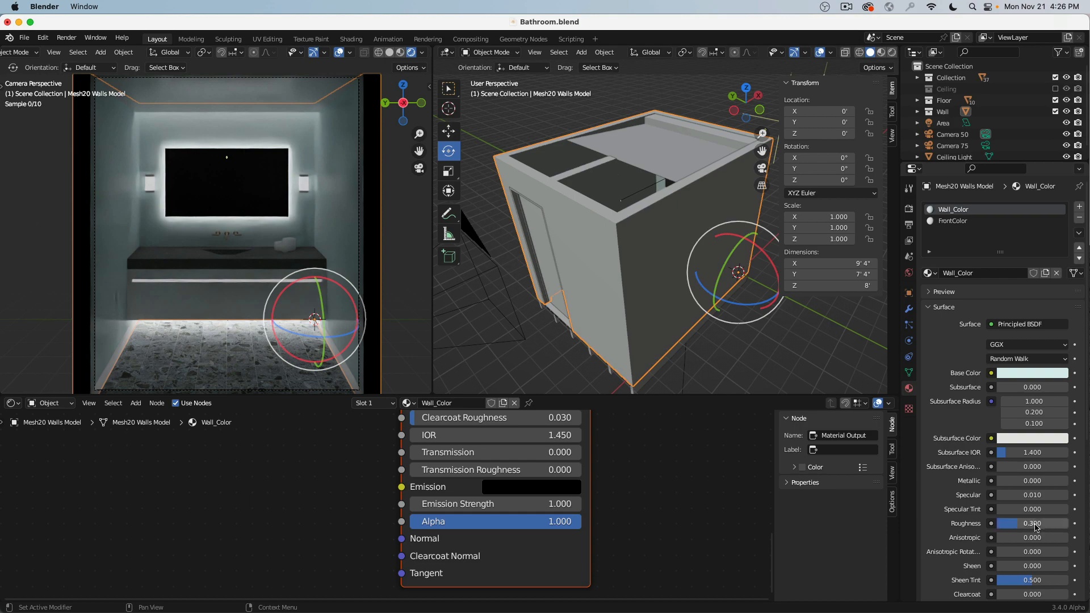
left_click(1028, 495)
type(".0")
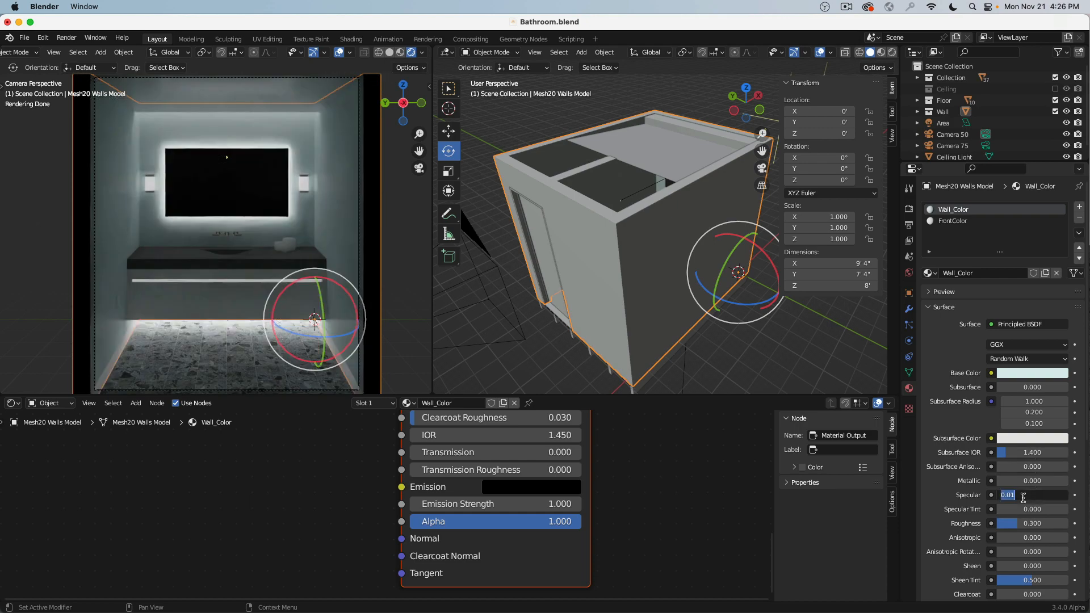
type("2")
key("Return")
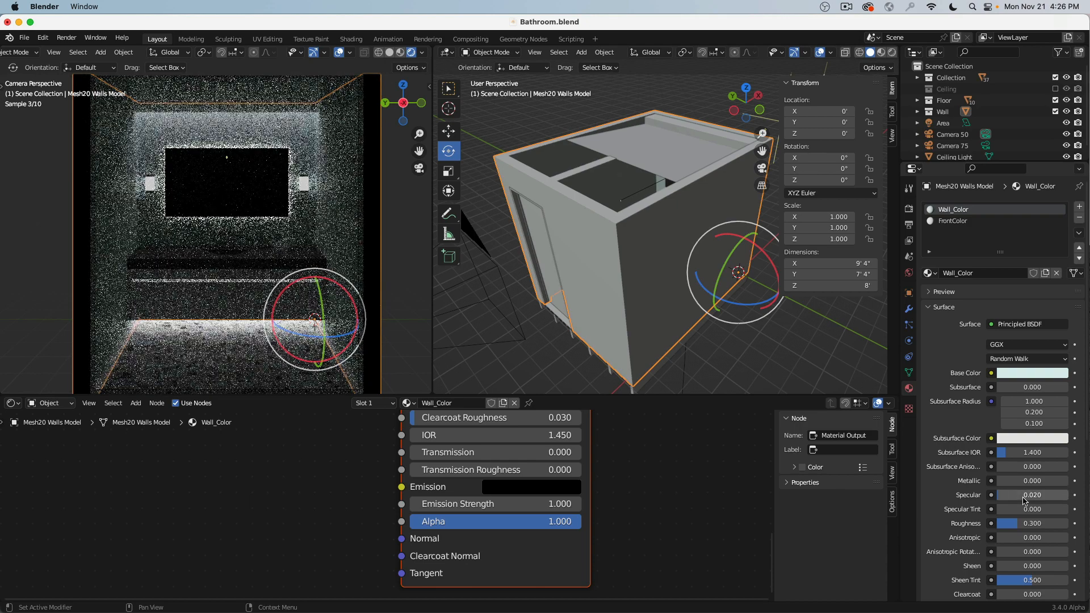
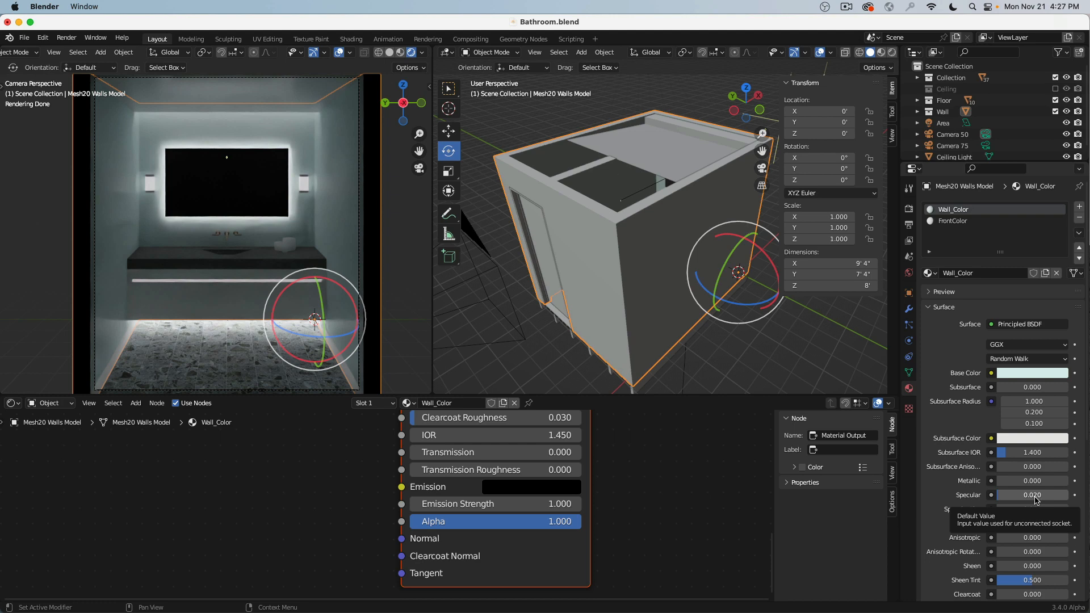
Set the baseboard's Painted_Wood_White material to roughness 0.2 and specular 0.01, and select that material's slot on the leftmost vanity cabinet door
left_click(119, 360)
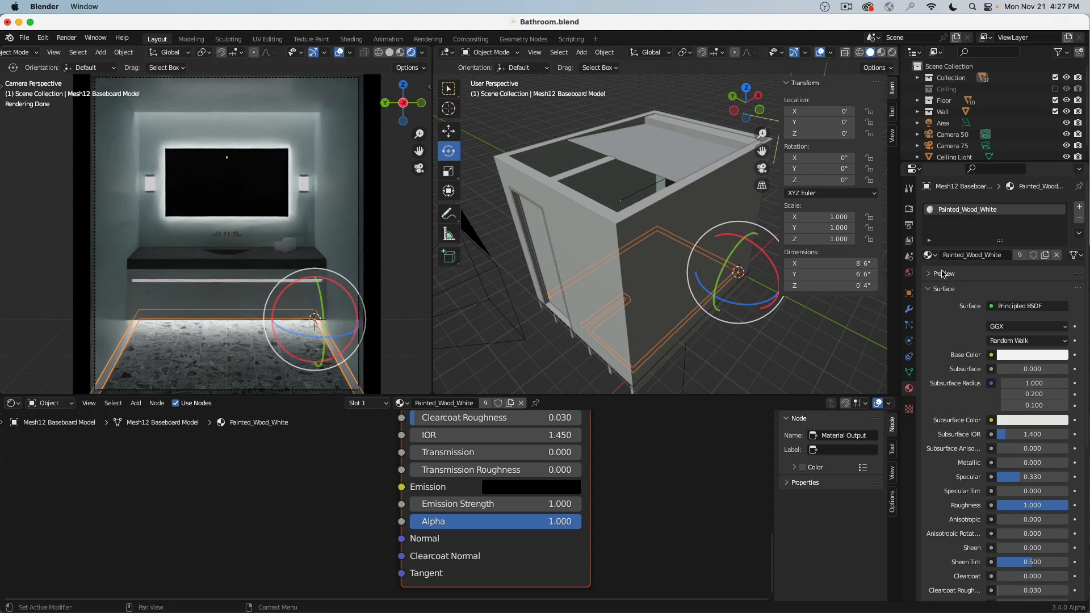
left_click(1021, 506)
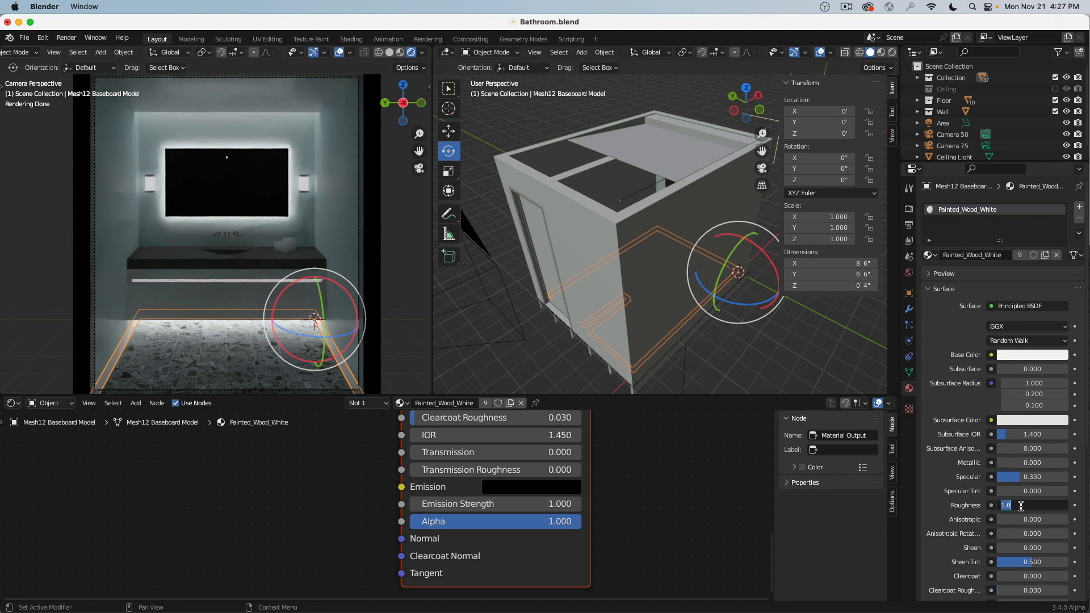
type(".2")
key("Return")
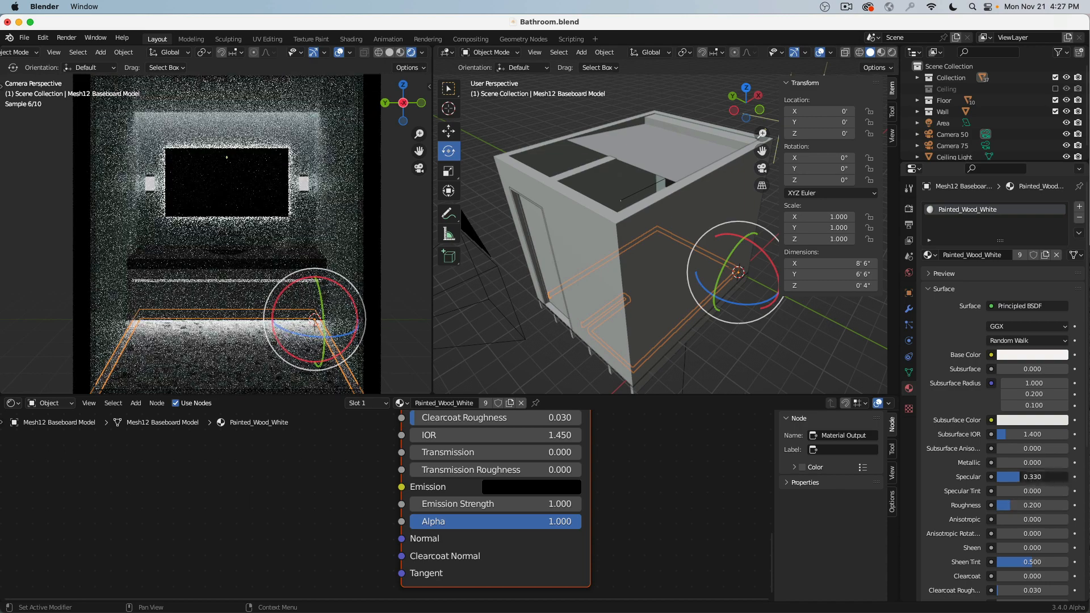
left_click(1029, 479)
type(".01")
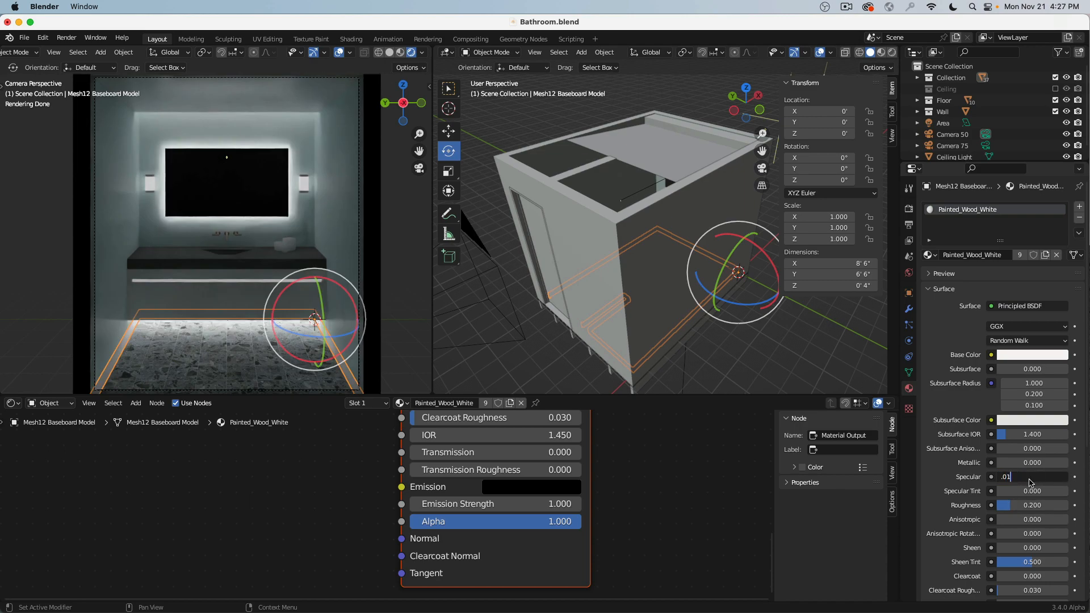
key("Return")
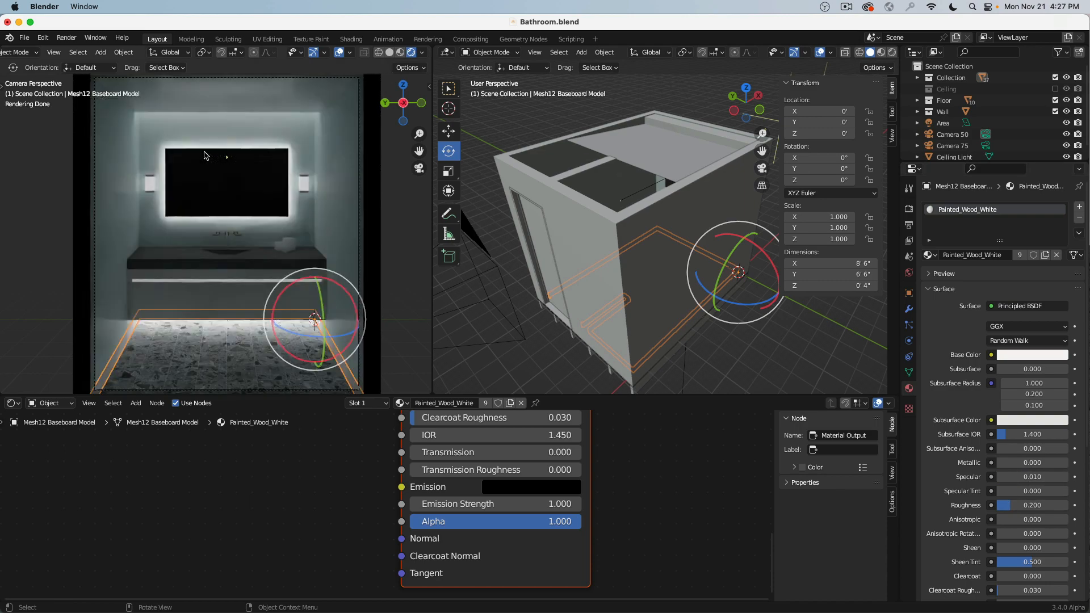
left_click(155, 293)
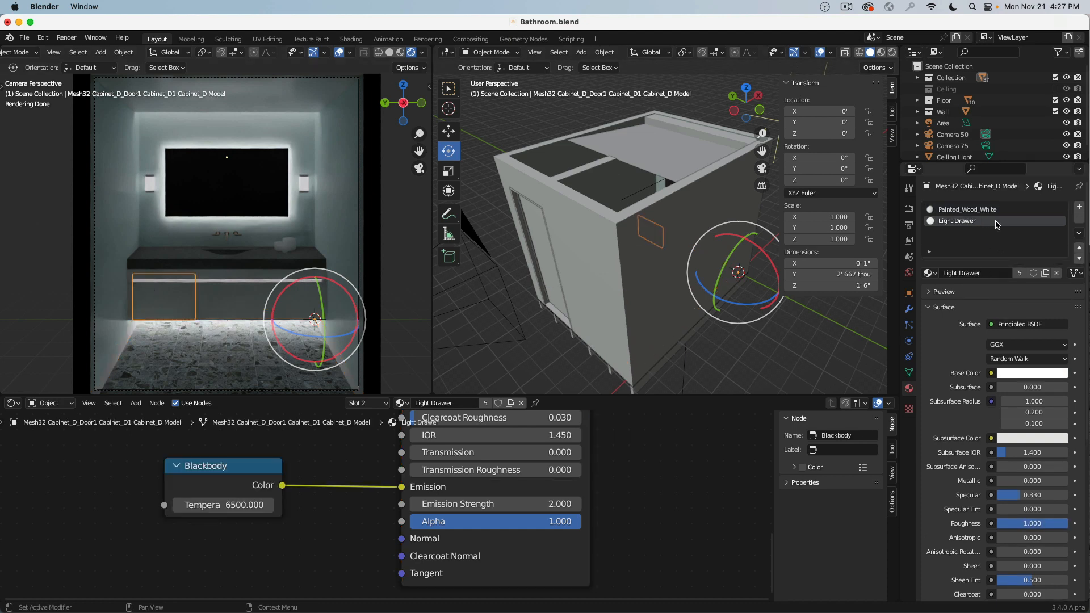
left_click(966, 210)
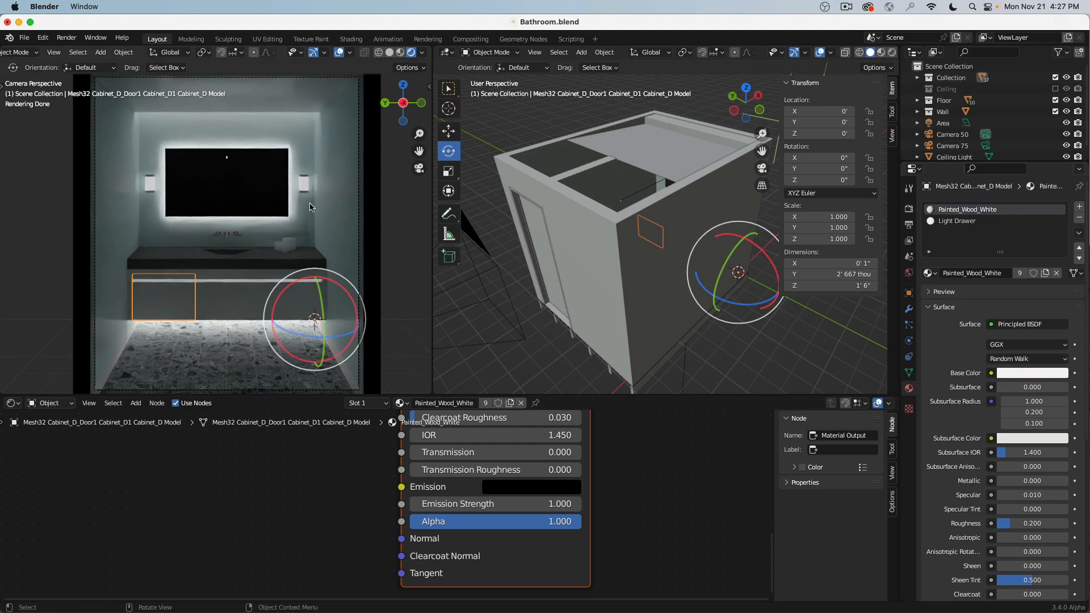
Replace the FrontColor material on the medium-sized countertop container with a new material named Porcelan
left_click(287, 249)
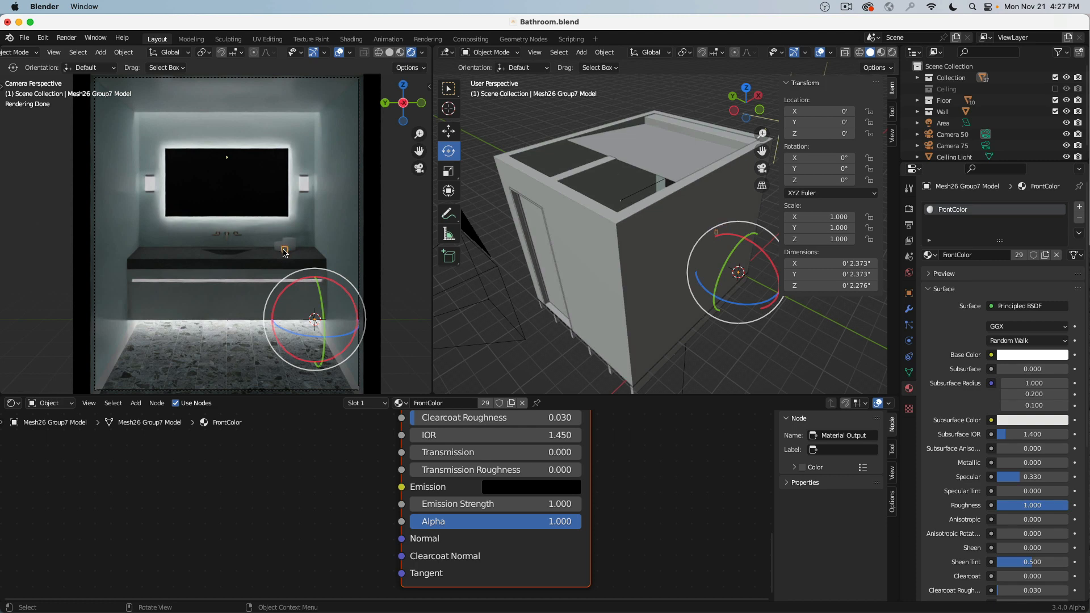
left_click(279, 249)
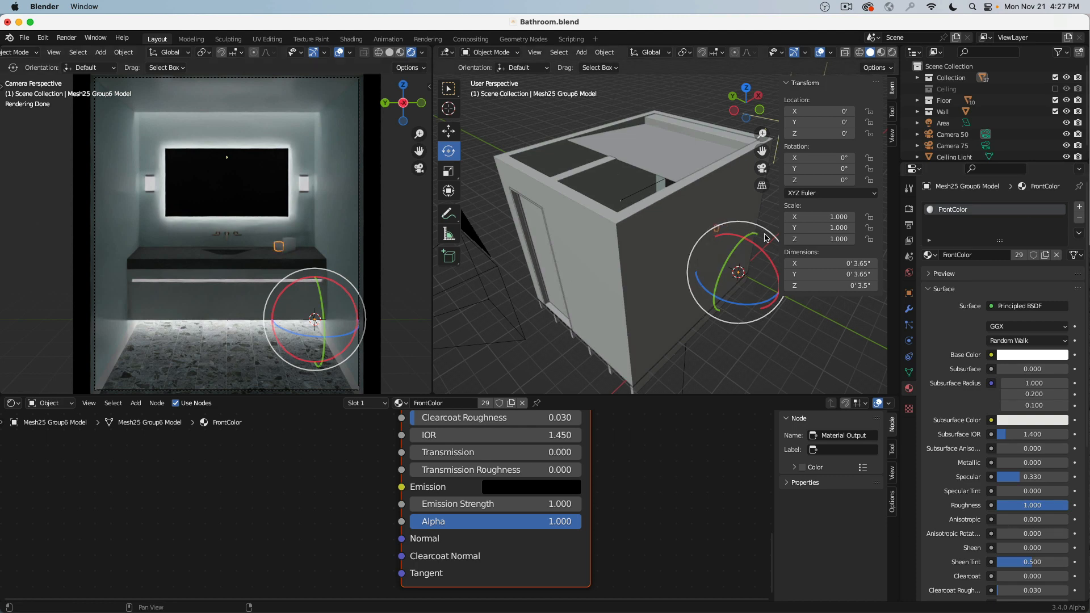
left_click(1058, 257)
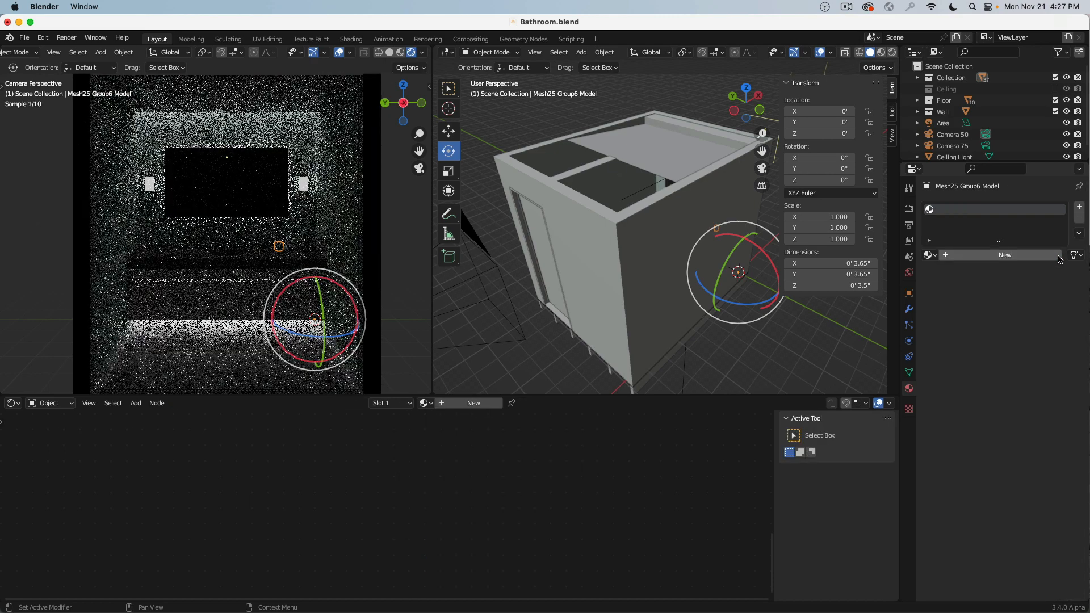
left_click(1013, 256)
left_click(983, 256)
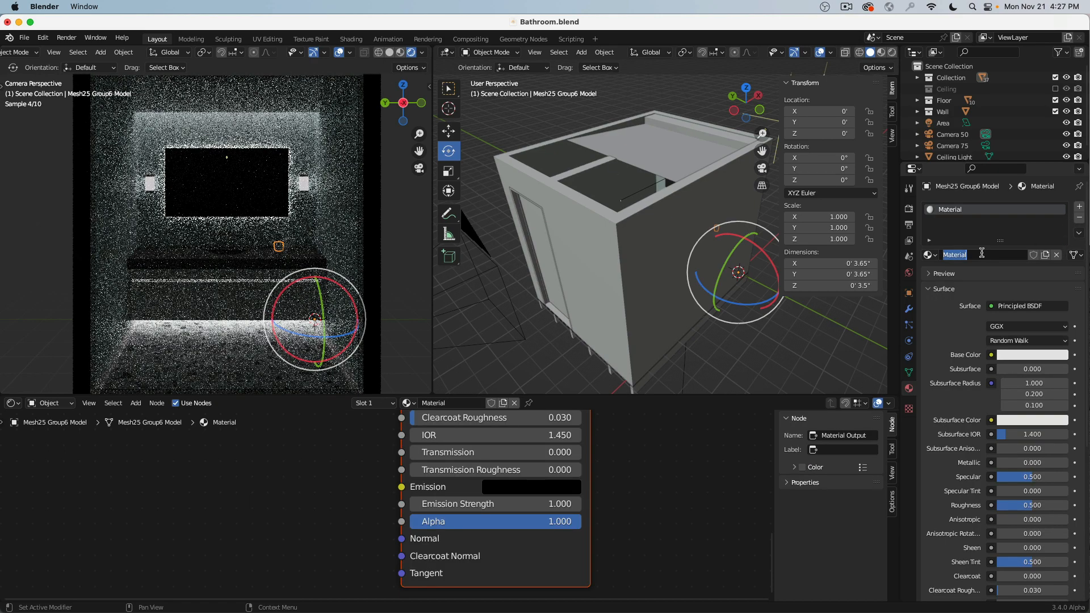
type("R")
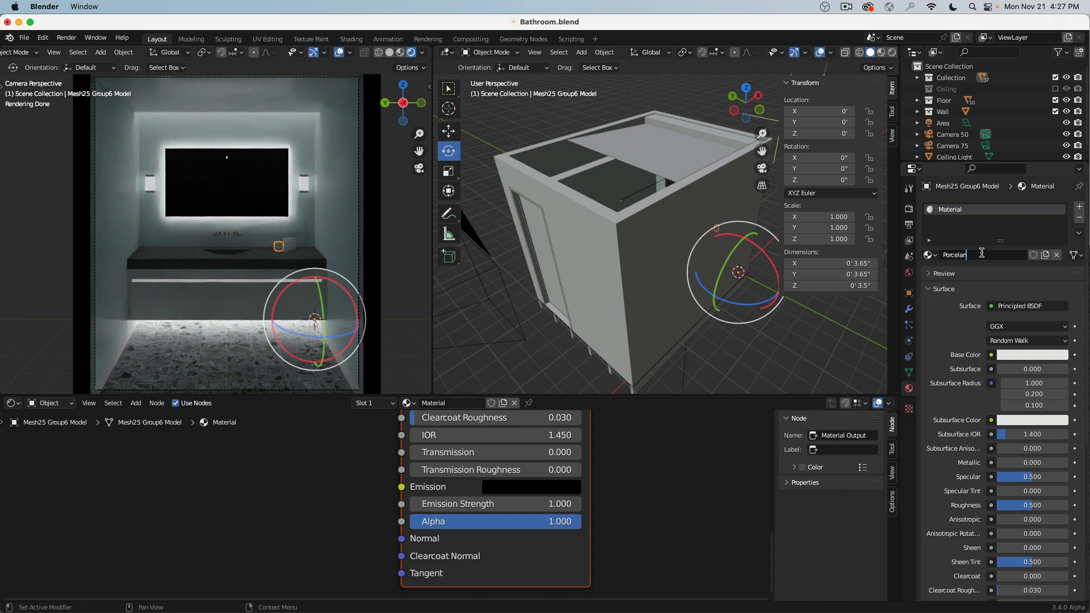
key("Return")
Set the Porcelan material's roughness to 0.1
left_click_drag(1051, 506, 1006, 506)
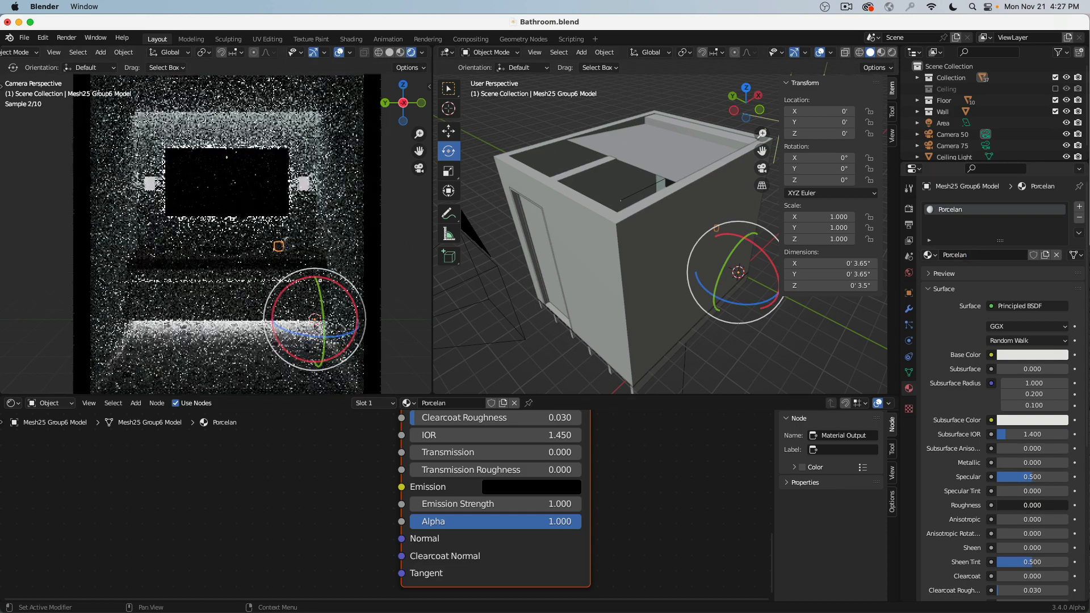
left_click(1011, 506)
type(".1")
key("Return")
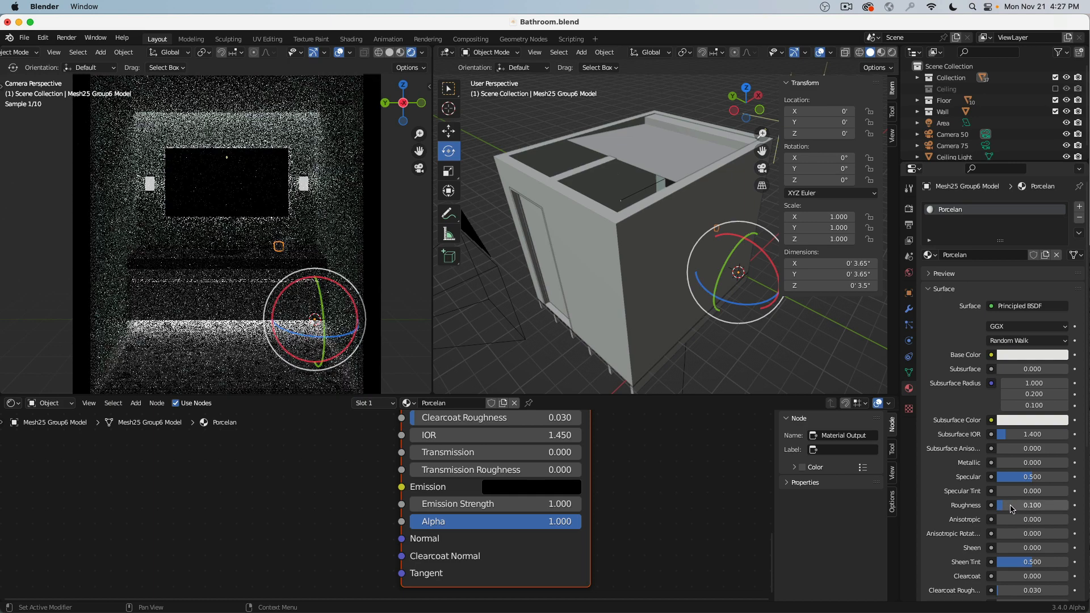
Assign the existing Porcelan material to the largest container on the vanity countertop
scroll(619, 199, "up", 6)
middle_click_drag(620, 198, 730, 179)
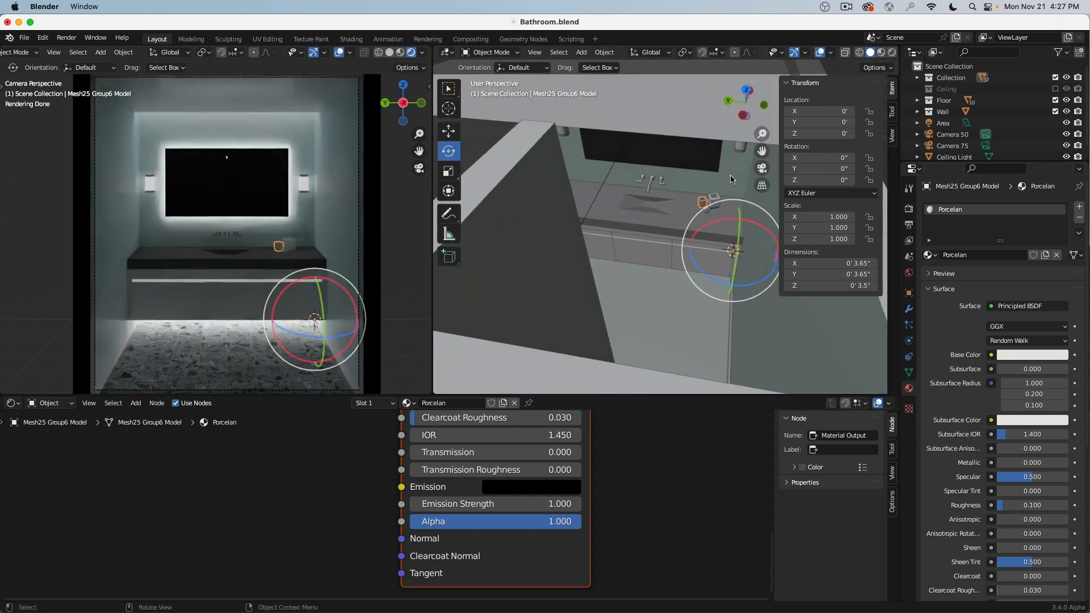
scroll(731, 179, "up", 8)
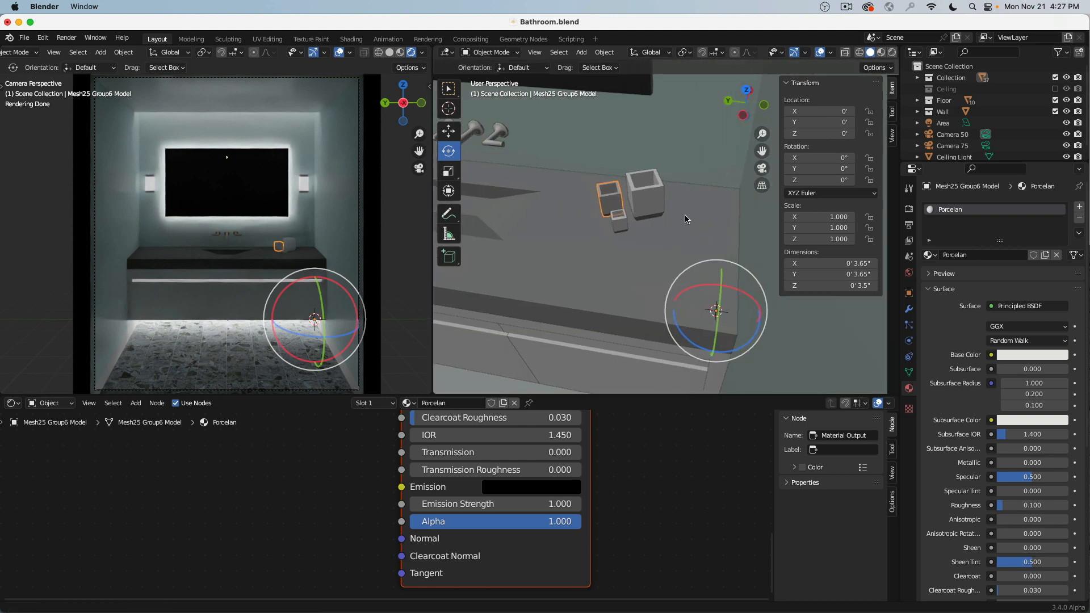
middle_click_drag(687, 218, 774, 217, "shift")
left_click(729, 201)
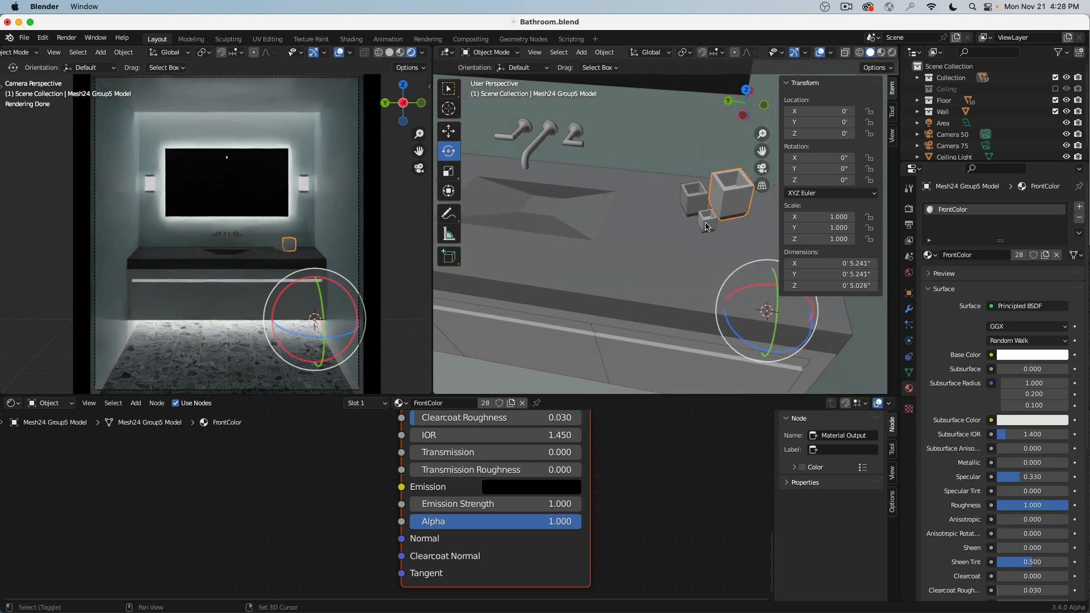
left_click(932, 255)
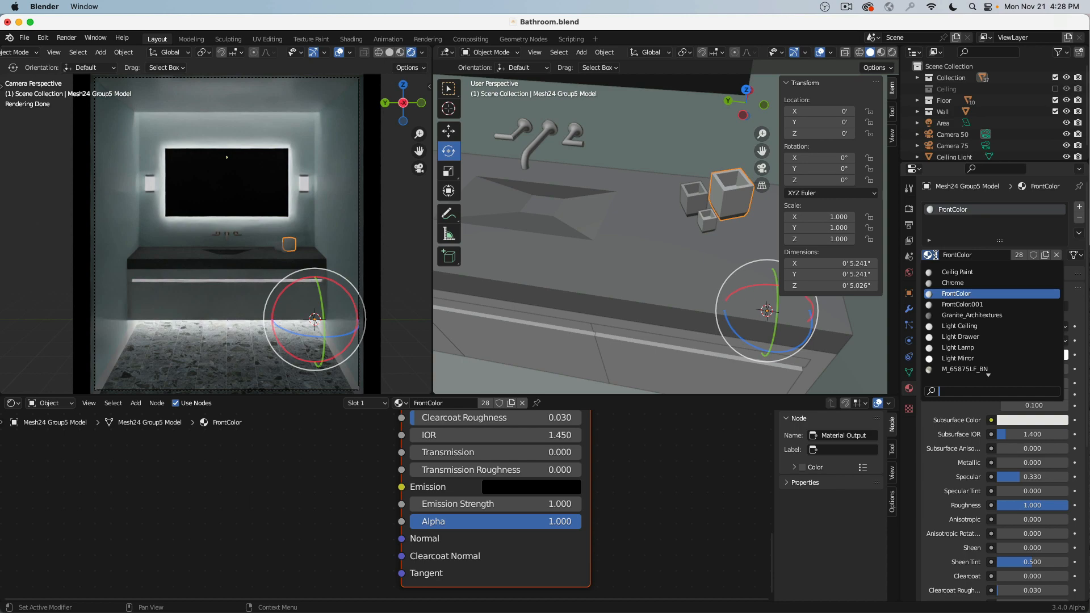
type("po")
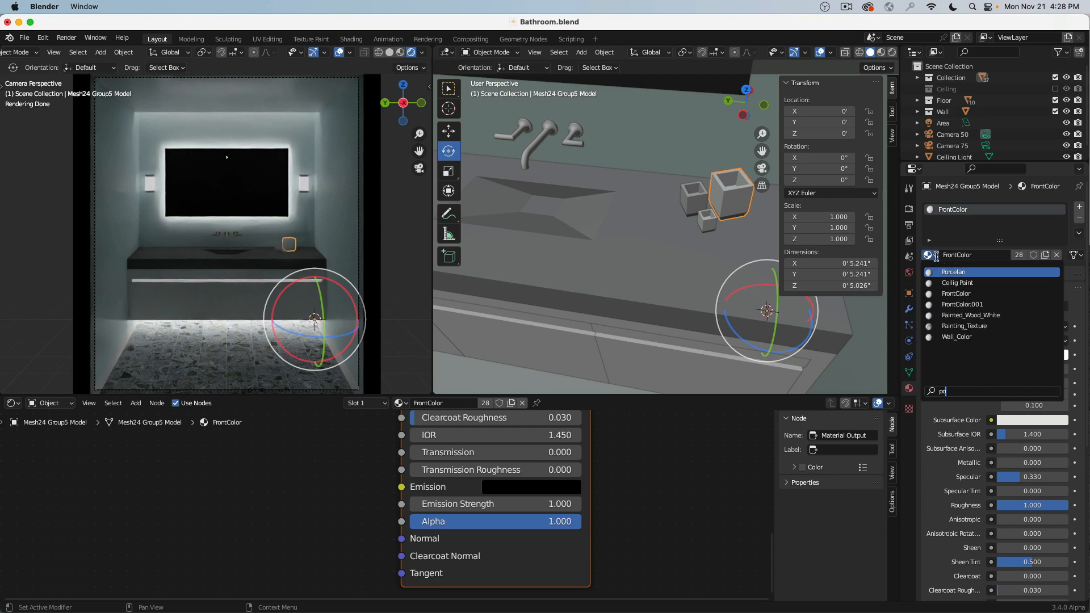
key("Return")
Assign the Porcelan material to the smallest countertop container, and reselect the medium-sized container to check its material
left_click(708, 221)
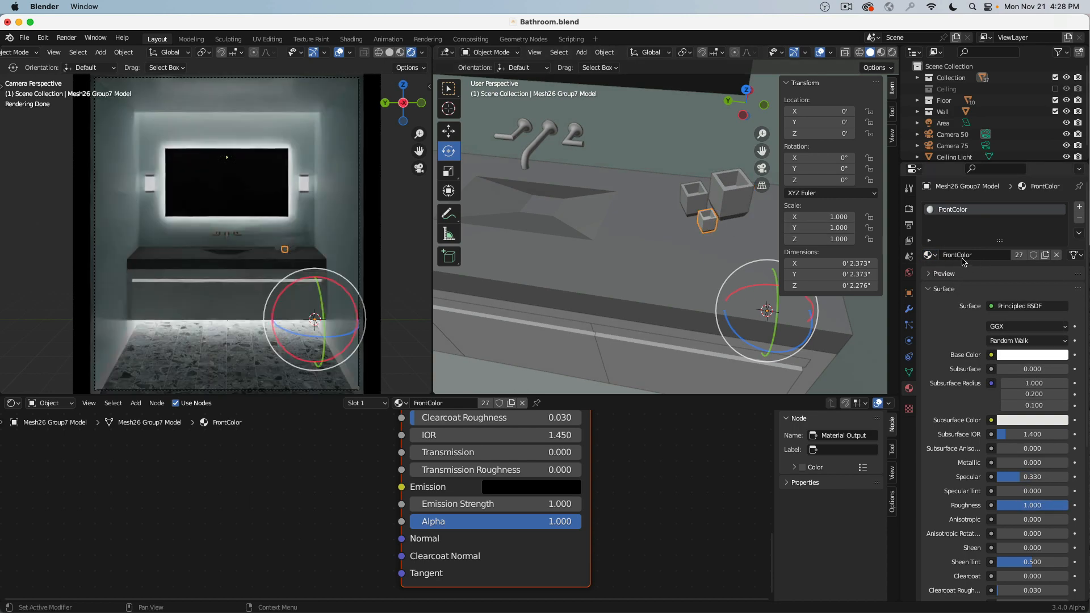
left_click(931, 255)
type("porc")
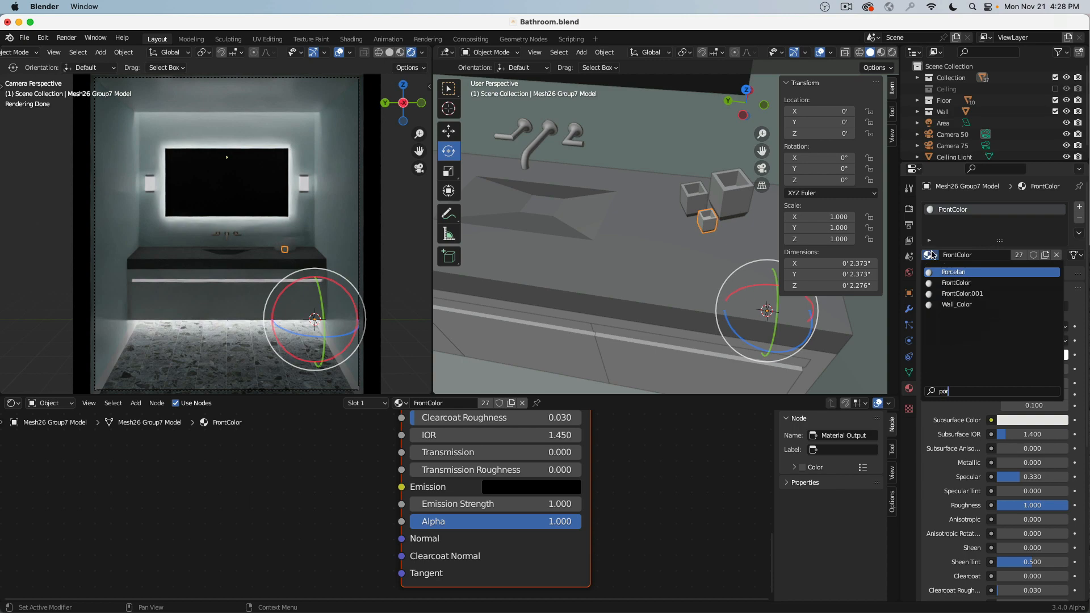
key("Return")
left_click(697, 197)
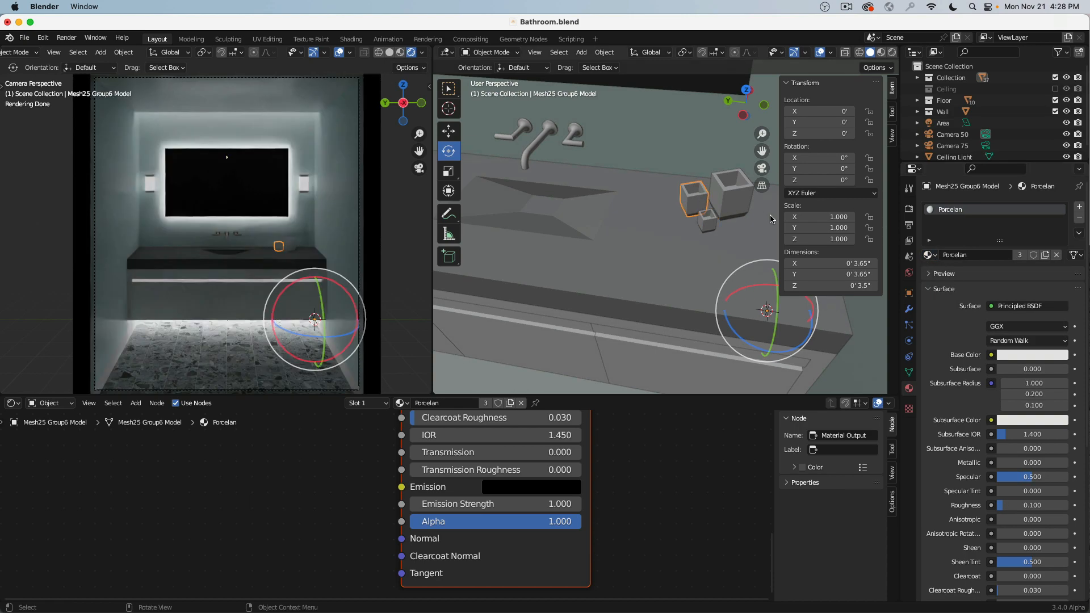
Select the right-hand faucet handle and show the close-up perspective viewport in rendered shading
left_click(575, 141)
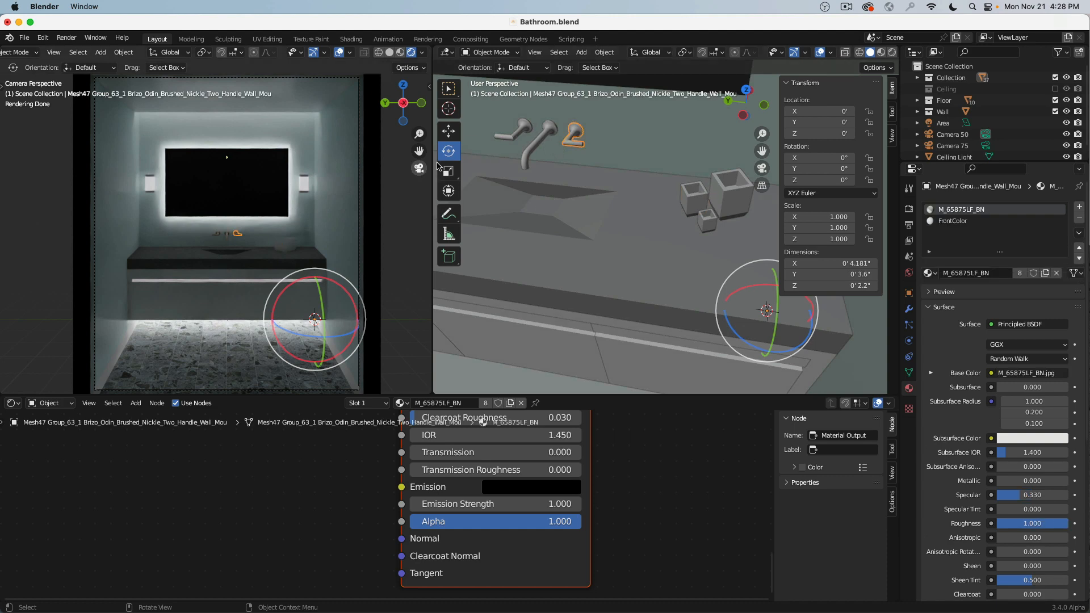
scroll(559, 144, "up", 4)
middle_click_drag(559, 133, 626, 218, "shift")
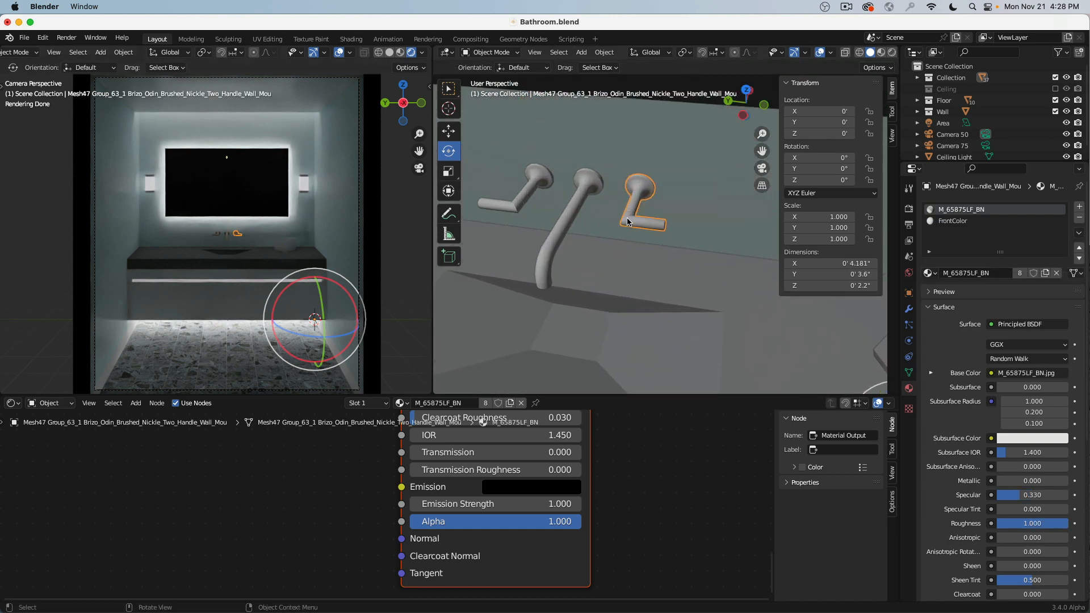
key("z")
left_click(614, 171)
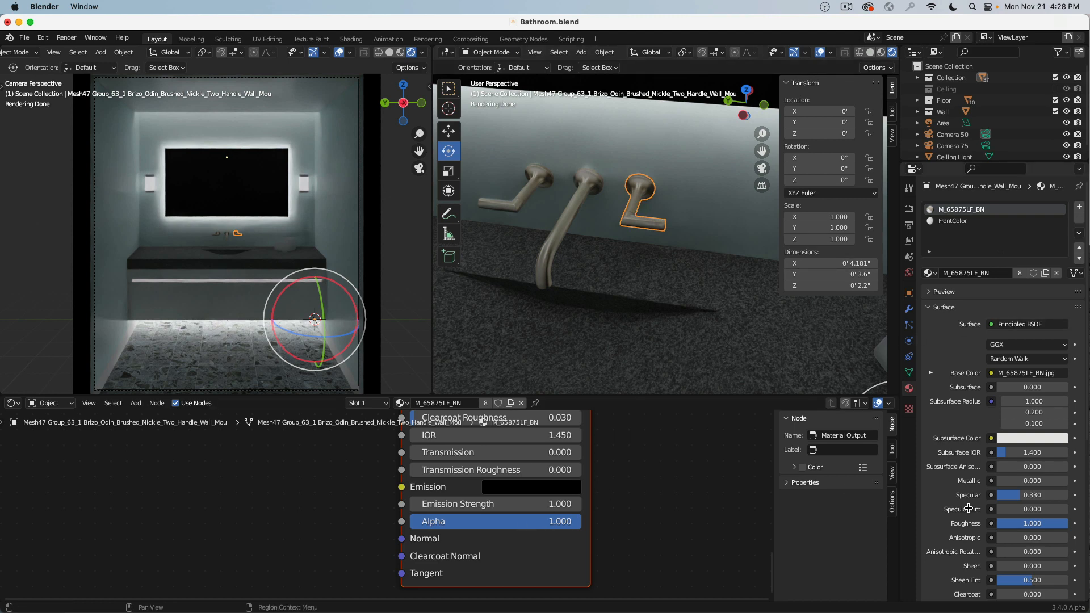
Rename the faucet's M_65875LF_BN material as Chrome Brushed
scroll(363, 446, "down", 4)
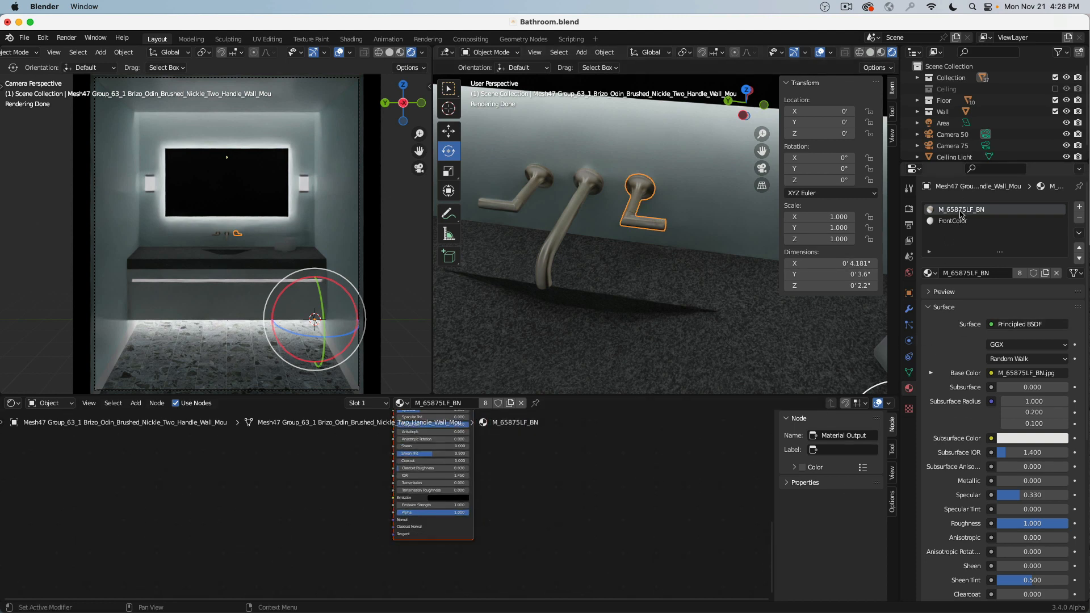
left_click(986, 272)
type("Chrome Brushed")
key("Return")
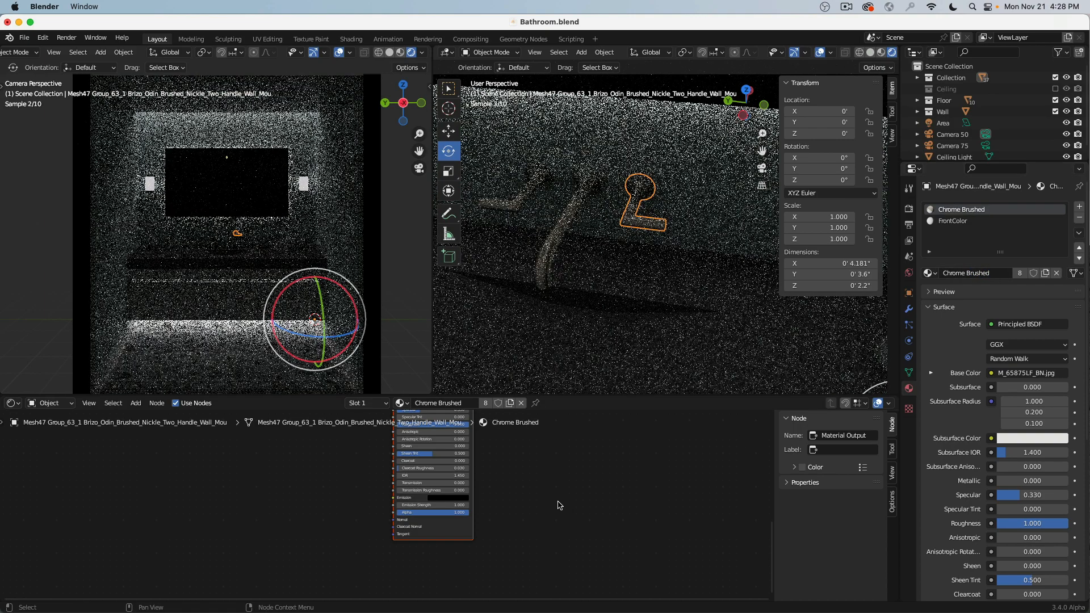
Move the M_65875LF_BN.jpg texture node clear of the Principled BSDF in the Chrome Brushed material and disconnect it from Base Color
middle_click_drag(530, 498, 548, 585)
middle_click_drag(464, 438, 509, 495)
scroll(475, 463, "up", 1)
middle_click_drag(474, 462, 522, 531)
scroll(479, 469, "up", 4)
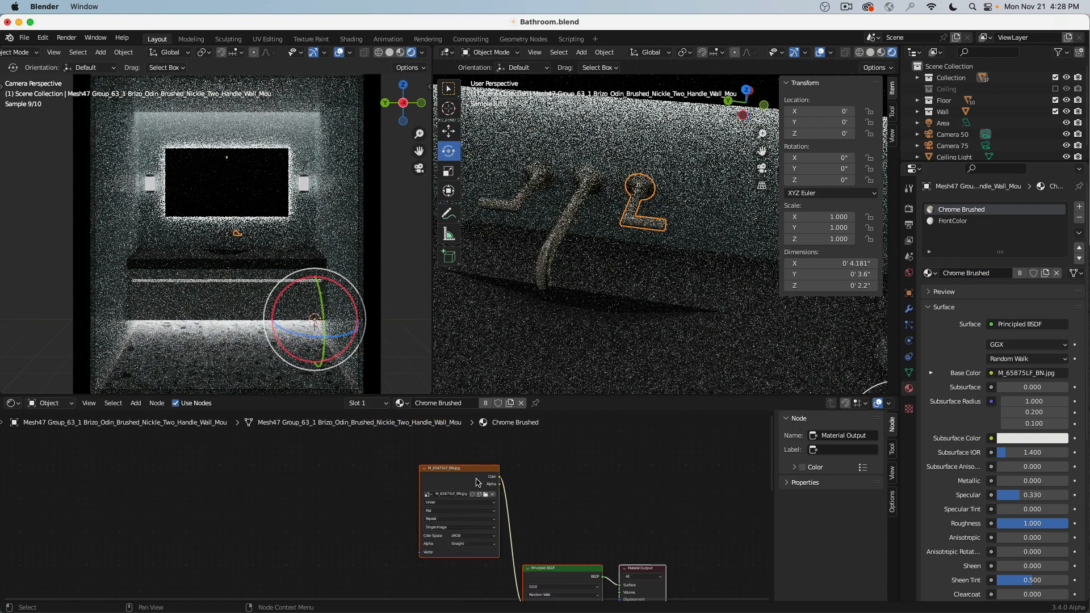
left_click_drag(472, 460, 438, 568)
left_click(580, 496)
middle_click_drag(524, 533, 543, 428)
left_click_drag(458, 462, 437, 482)
left_click_drag(562, 512, 521, 495)
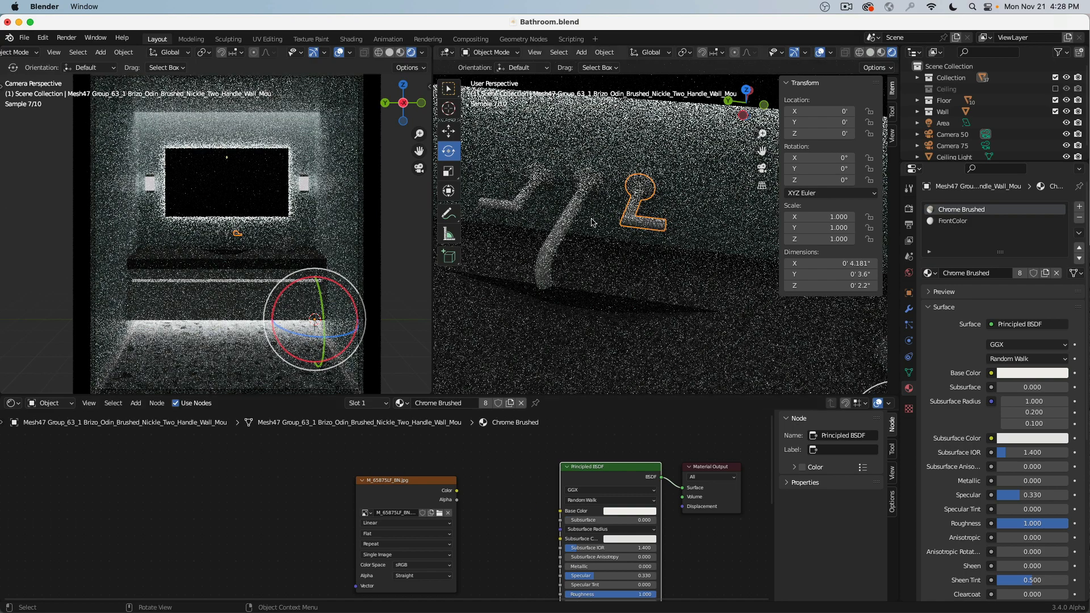
Delete the disconnected M_65875LF_BN.jpg texture node from the Chrome Brushed material
middle_click_drag(481, 517, 488, 480)
left_click(428, 445)
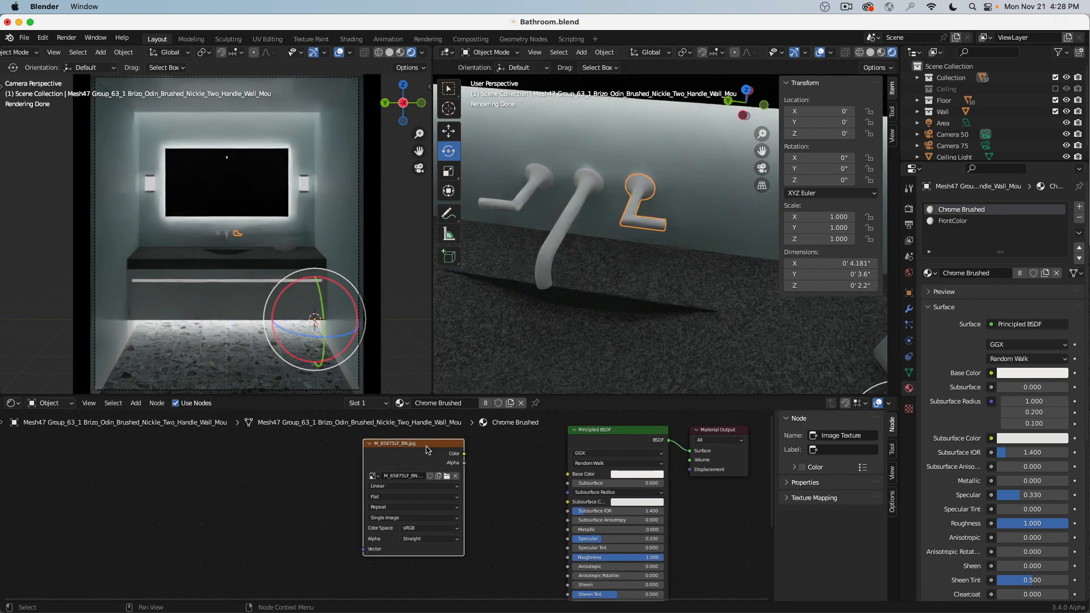
key("x")
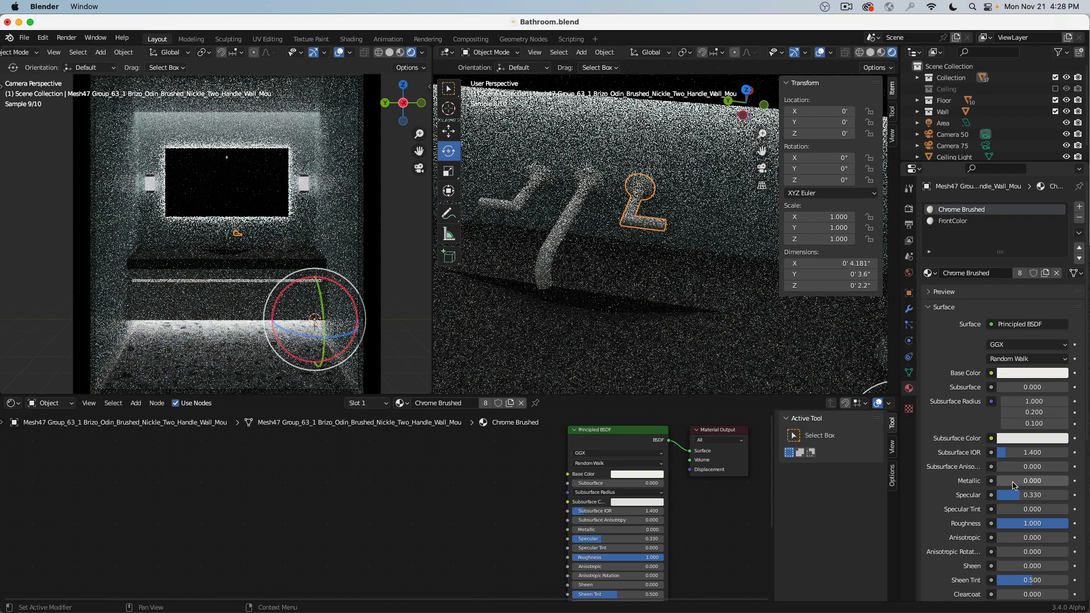
Set the Chrome Brushed material's Metallic to 1.000 and its Roughness to 0.000
left_click_drag(1014, 486, 1064, 486)
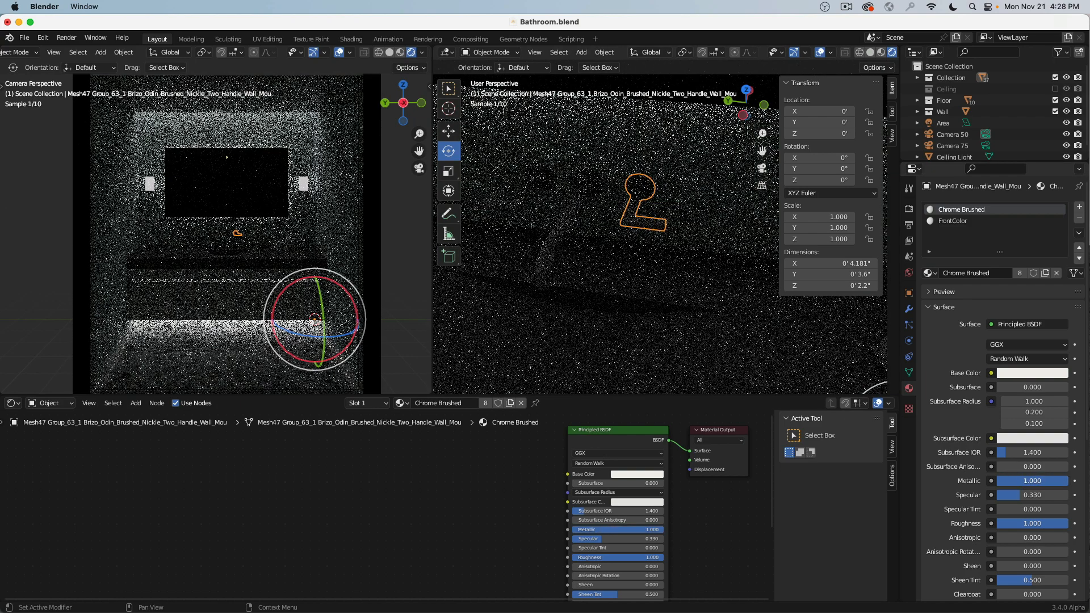
left_click_drag(1047, 523, 995, 525)
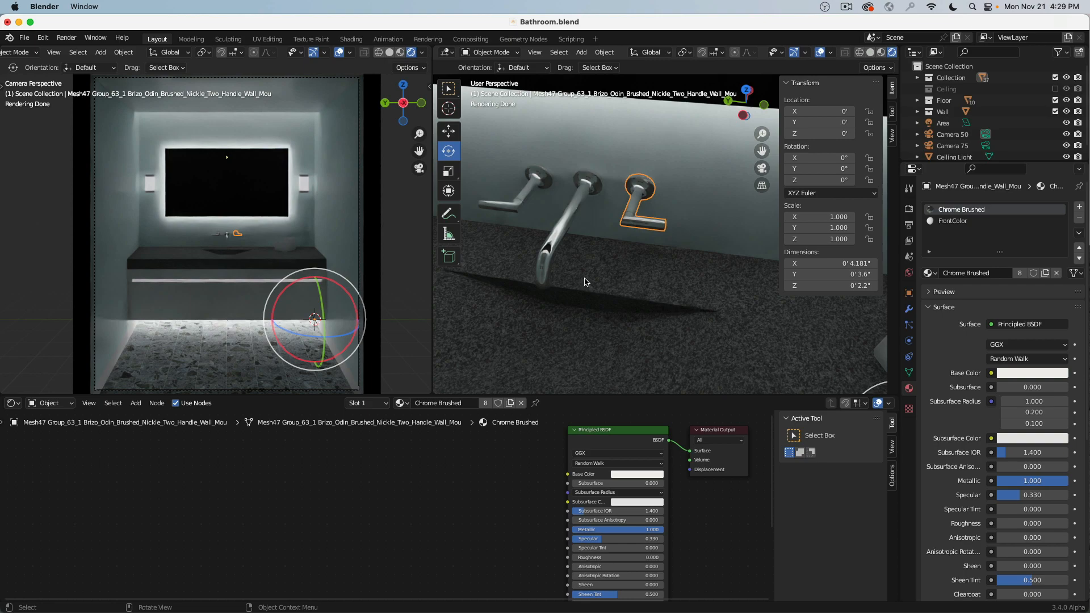
Reframe the faucet in the close-up perspective viewport and switch that viewport to solid shading
mouse_move(587, 282)
middle_mouse_down()
mouse_move(686, 230)
mouse_move(642, 252)
mouse_move(636, 269)
middle_mouse_up()
key("z")
left_click(689, 270)
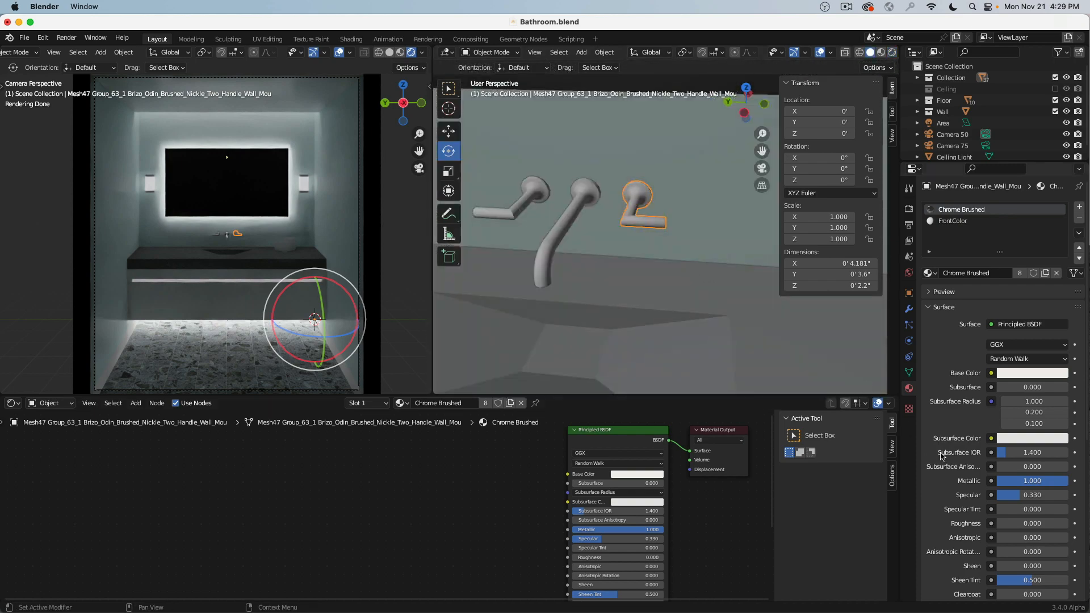
Try a Roughness of 0.1 on the Chrome Brushed material, set it to 0.2, and keep Metallic at 1.000
scroll(214, 235, "up", 8)
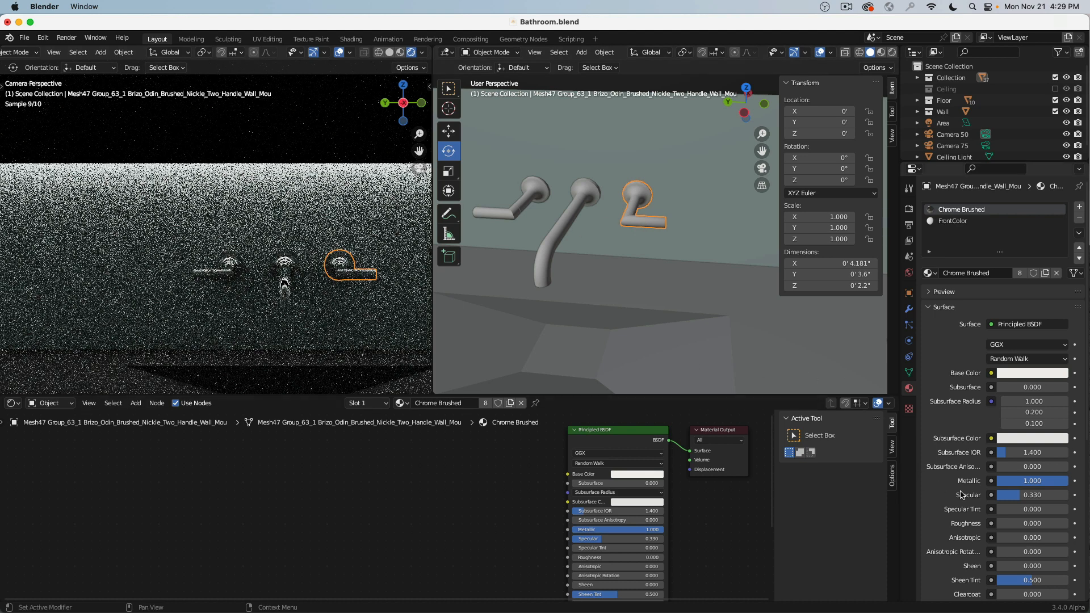
left_click(1030, 525)
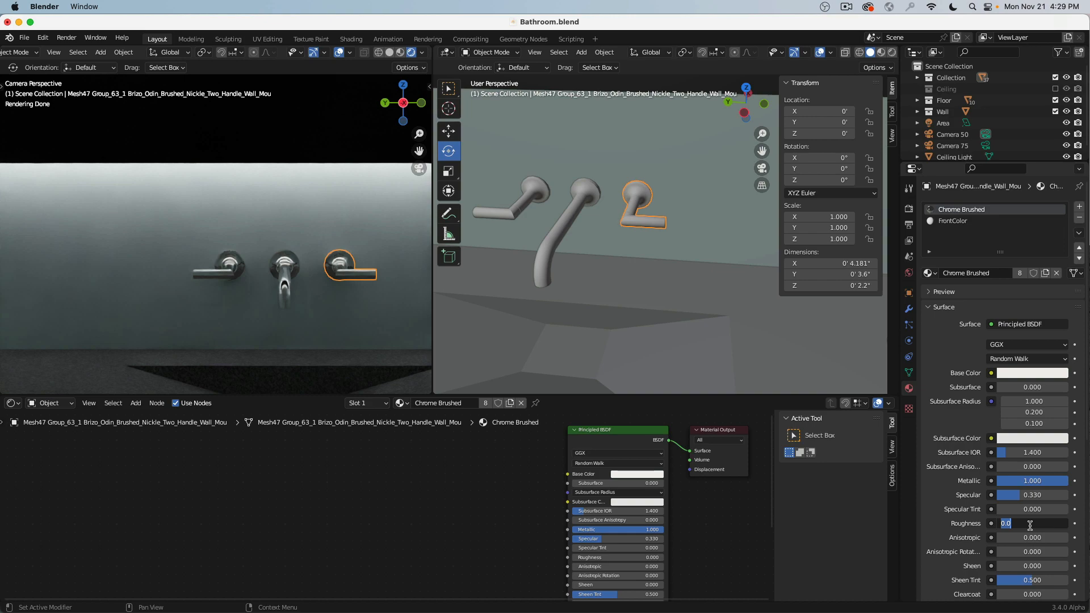
type("0.1")
key("Return")
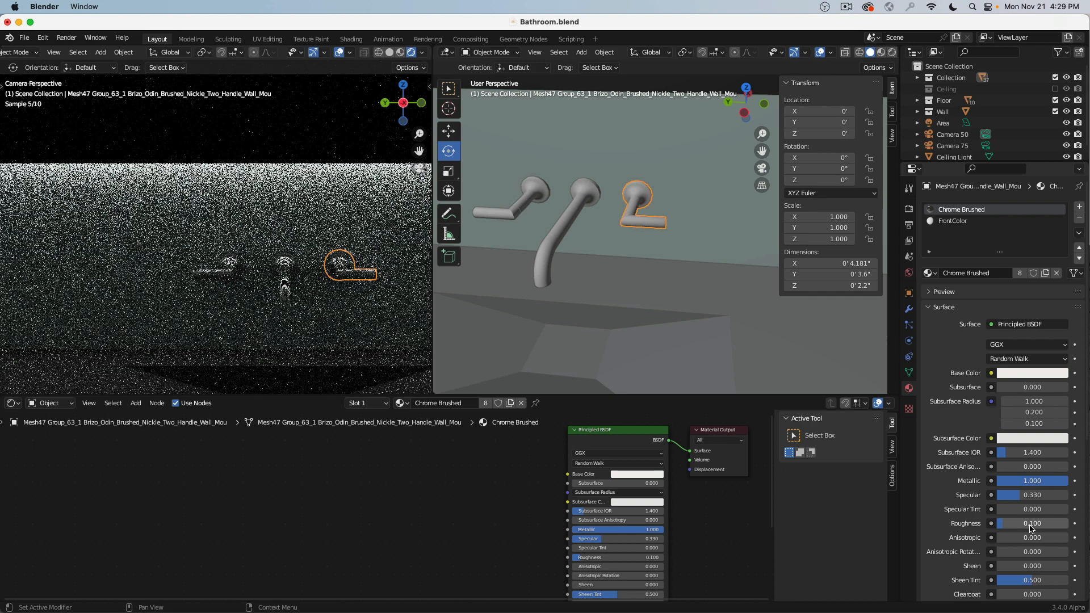
left_click(1031, 525)
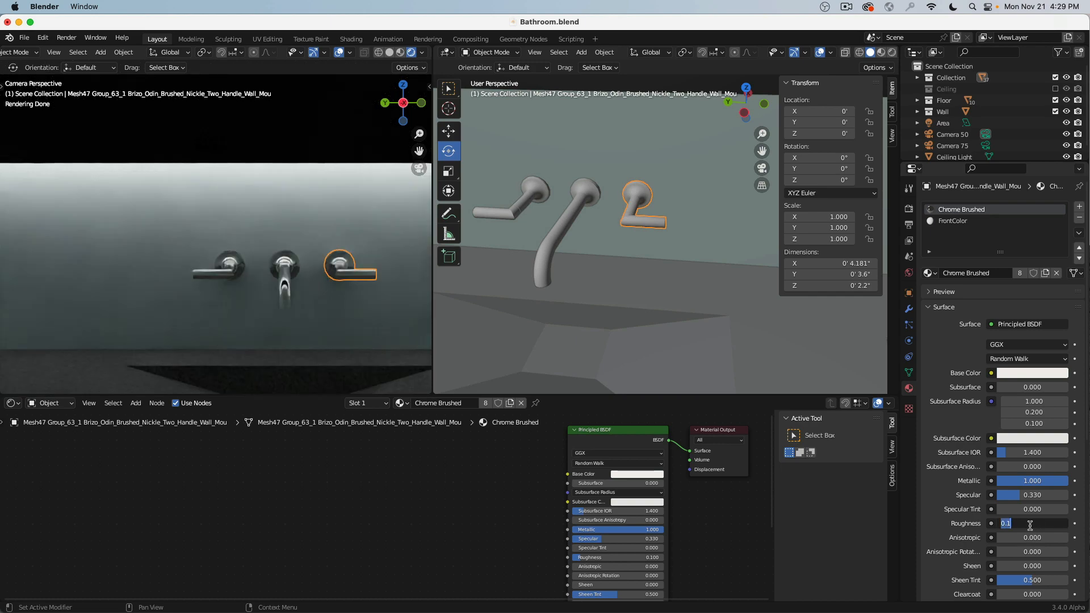
type("0.2")
key("Return")
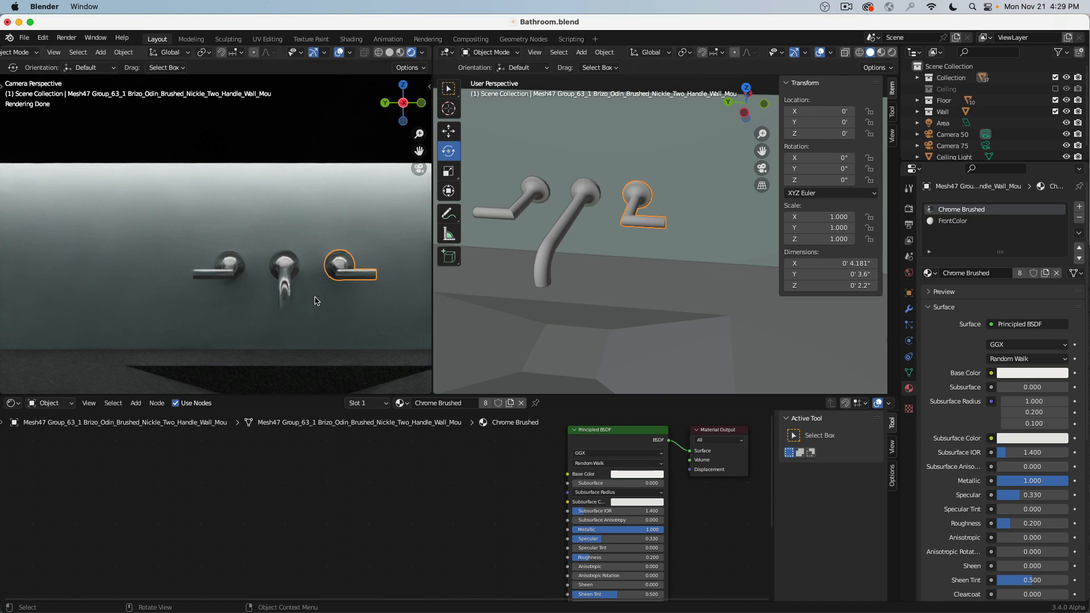
left_click_drag(1036, 483, 1069, 483)
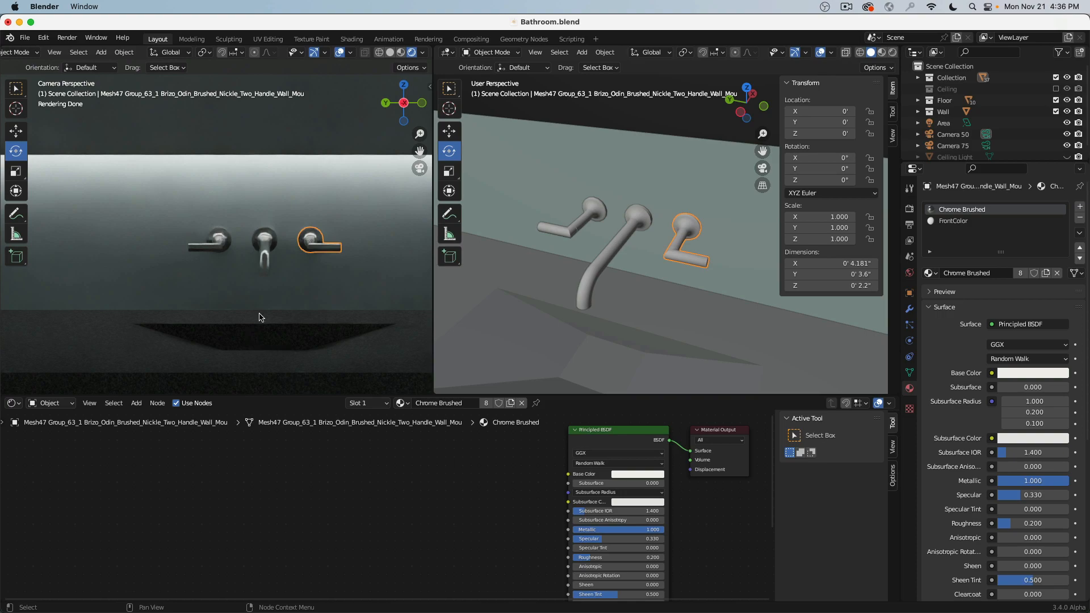
Select the wall mirror and set its Mirror material's Metallic to 1.000
scroll(259, 313, "down", 3)
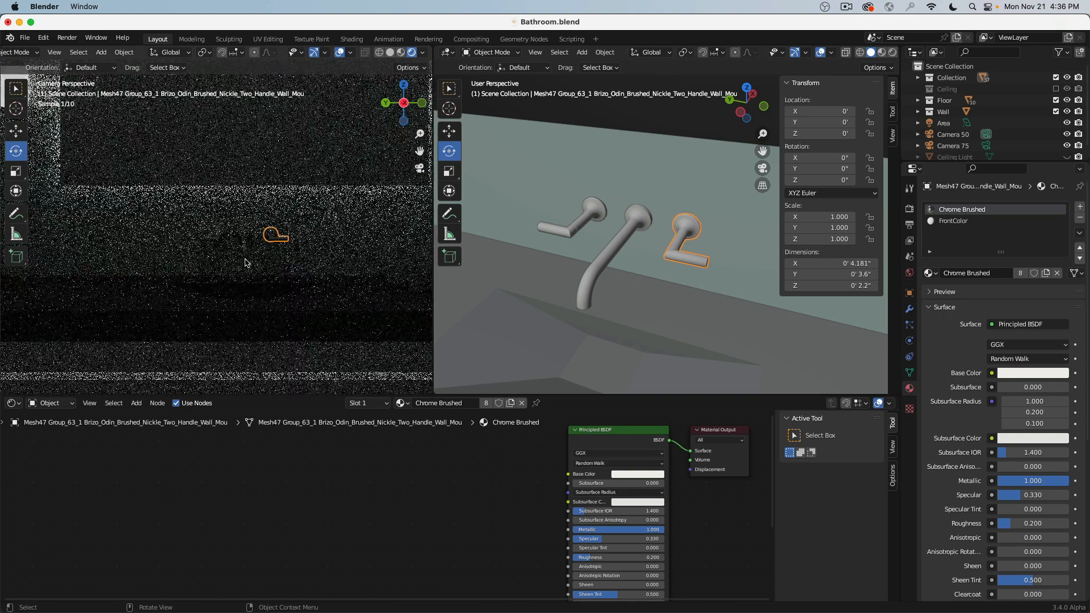
middle_click_drag(216, 96, 257, 210, "shift")
scroll(257, 210, "down", 1)
left_click(257, 214)
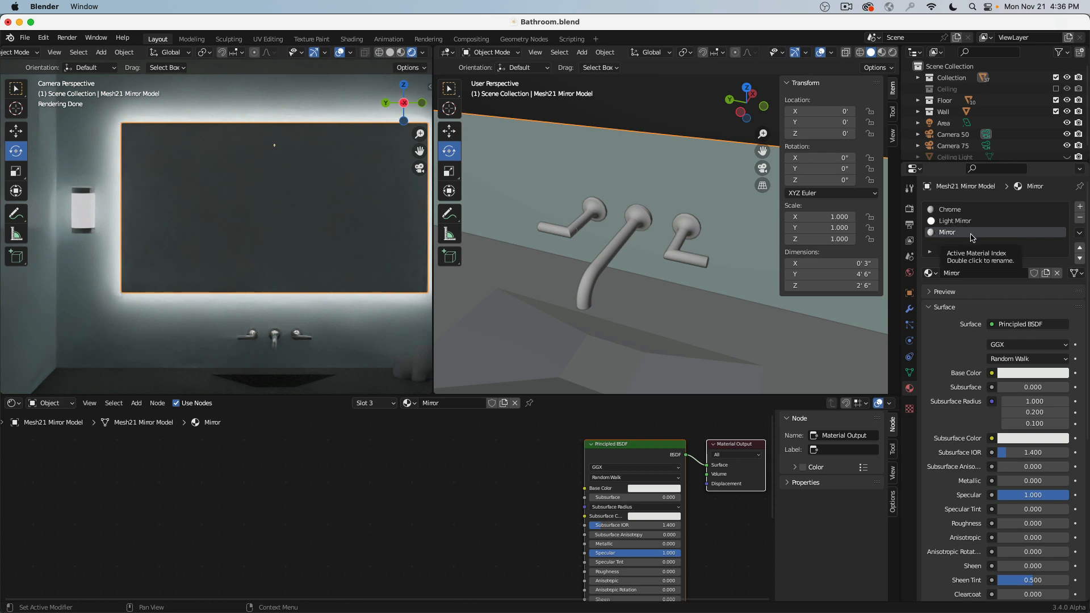
scroll(554, 514, "down", 5)
scroll(554, 514, "right", 4)
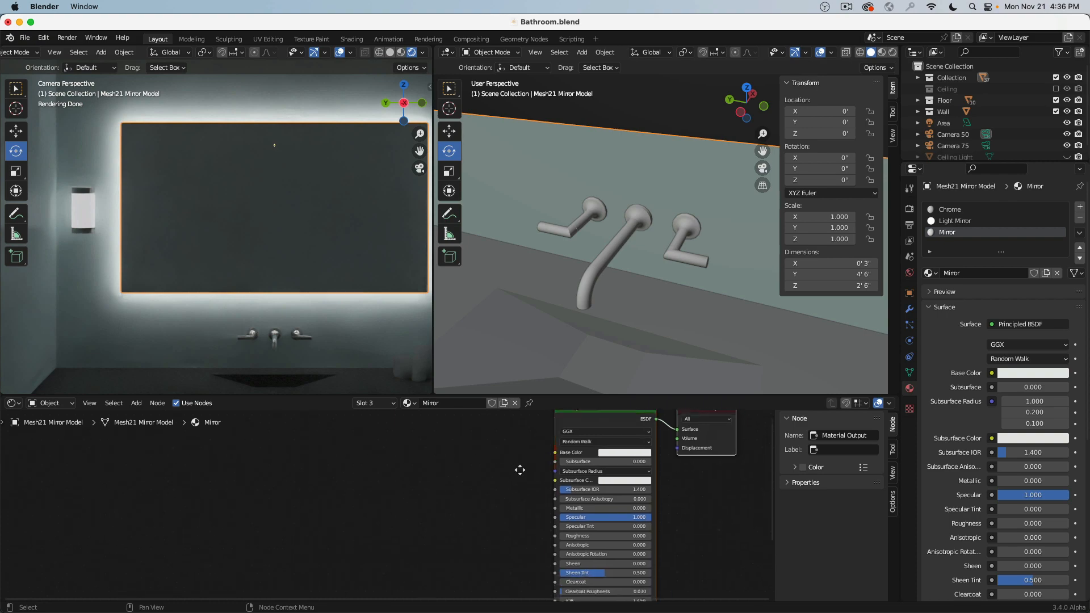
left_click_drag(559, 477, 626, 475)
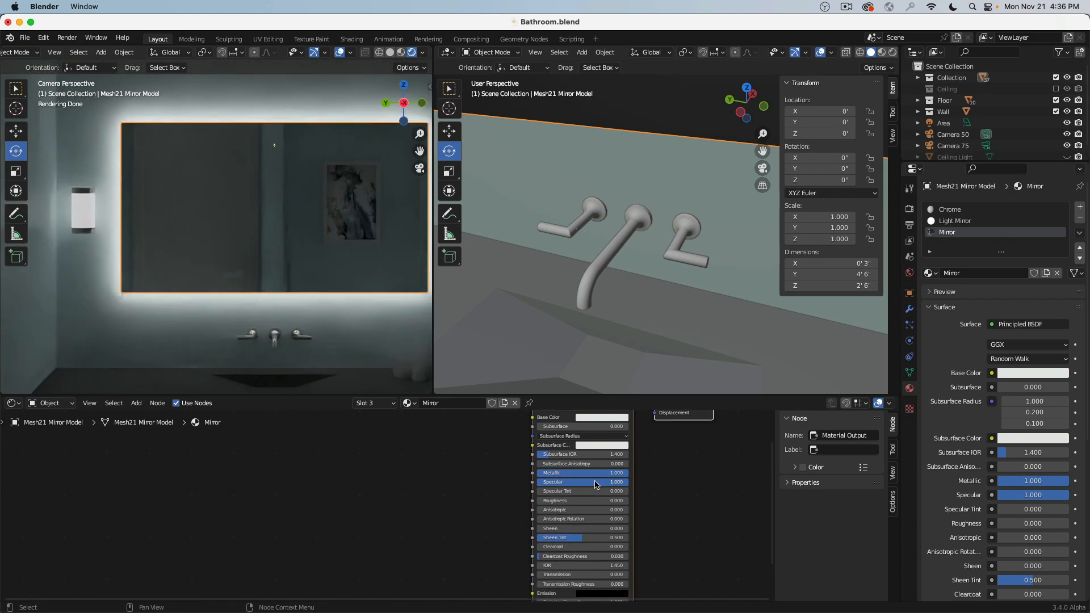
Set the Mirror material's Specular to 0.000
left_click_drag(596, 486, 539, 483)
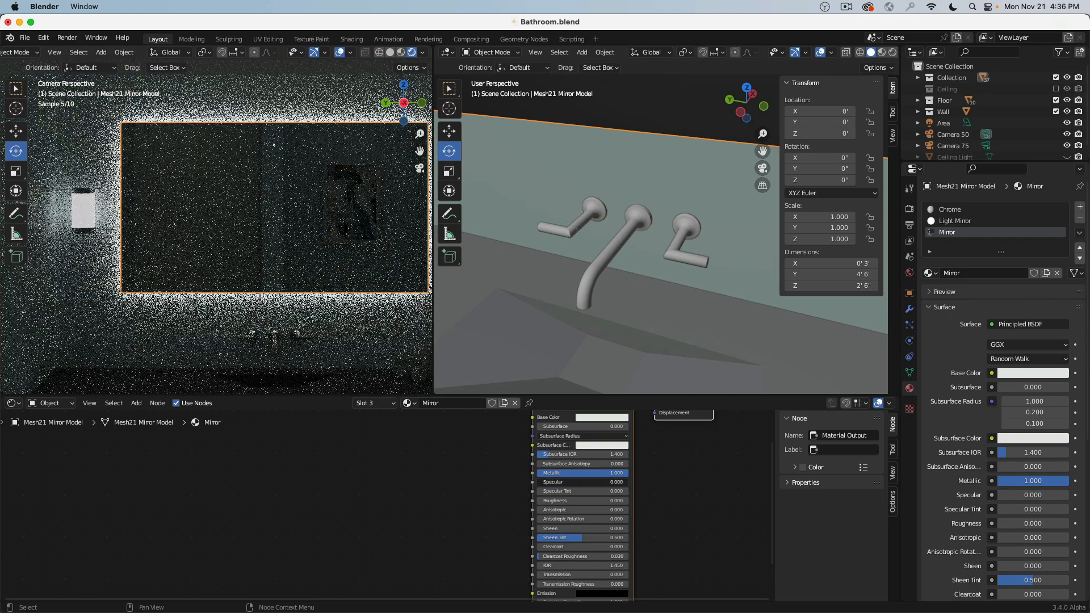
left_click(572, 483)
key("Return")
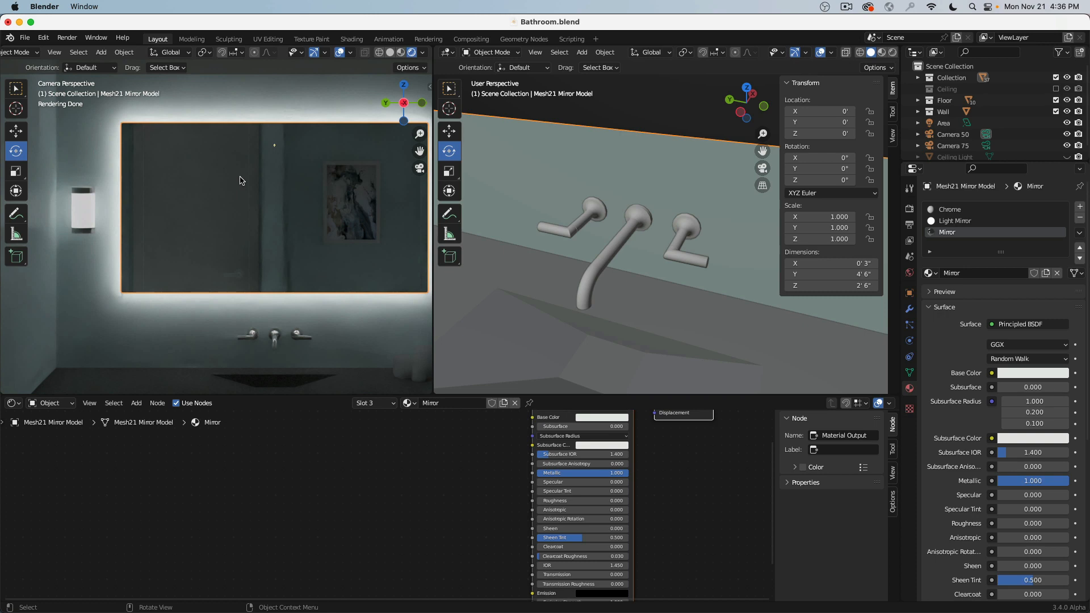
Check the faucet spout's material and replace the Chrome material on the wall lamp left of the mirror with Chrome Brushed
left_click(86, 193)
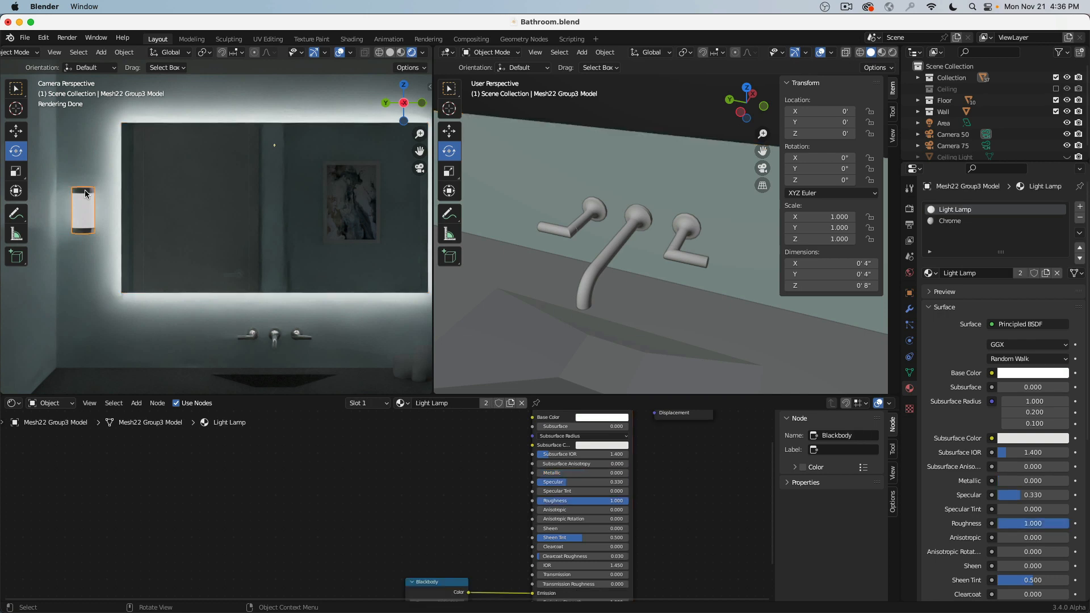
left_click(959, 223)
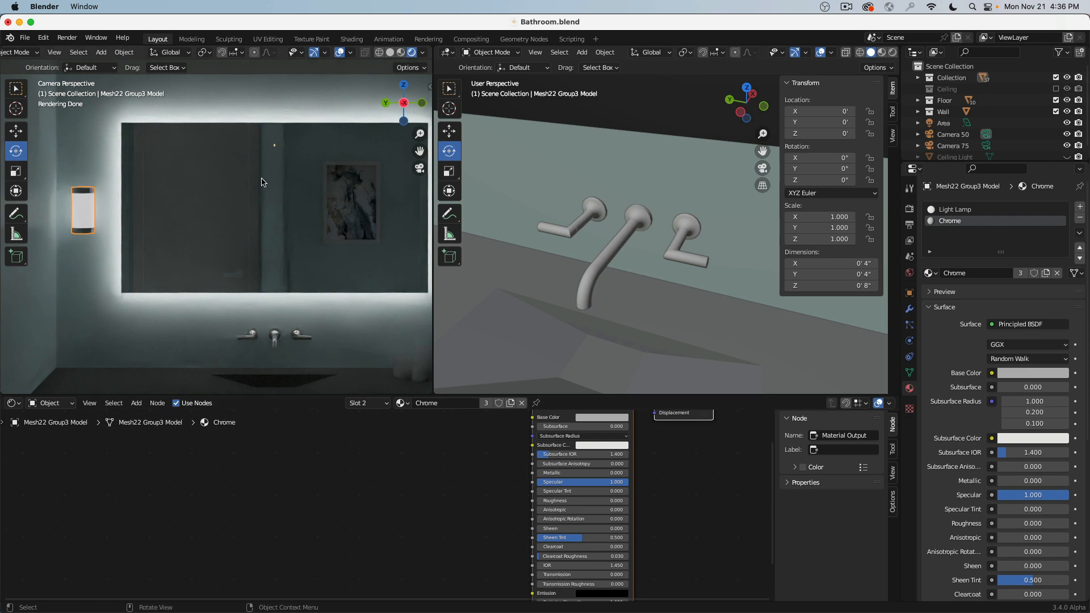
left_click(277, 342)
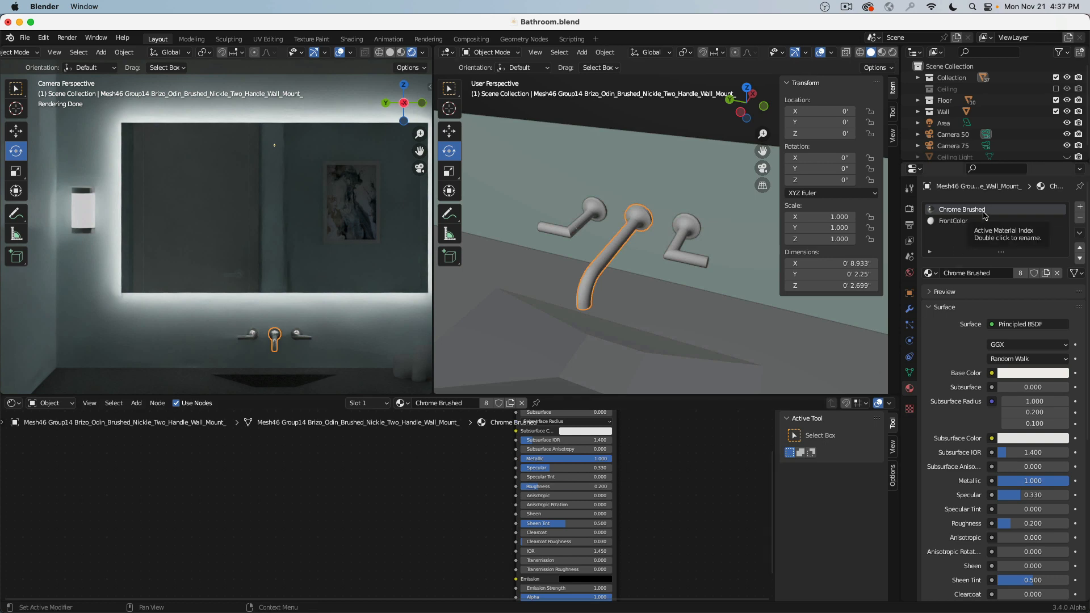
left_click(86, 195)
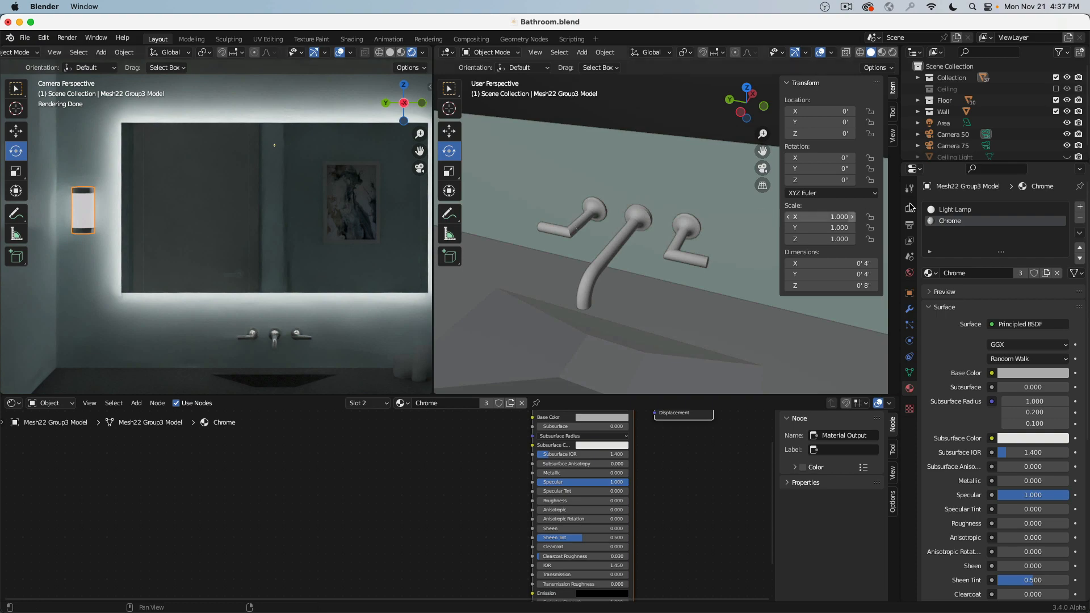
left_click(933, 273)
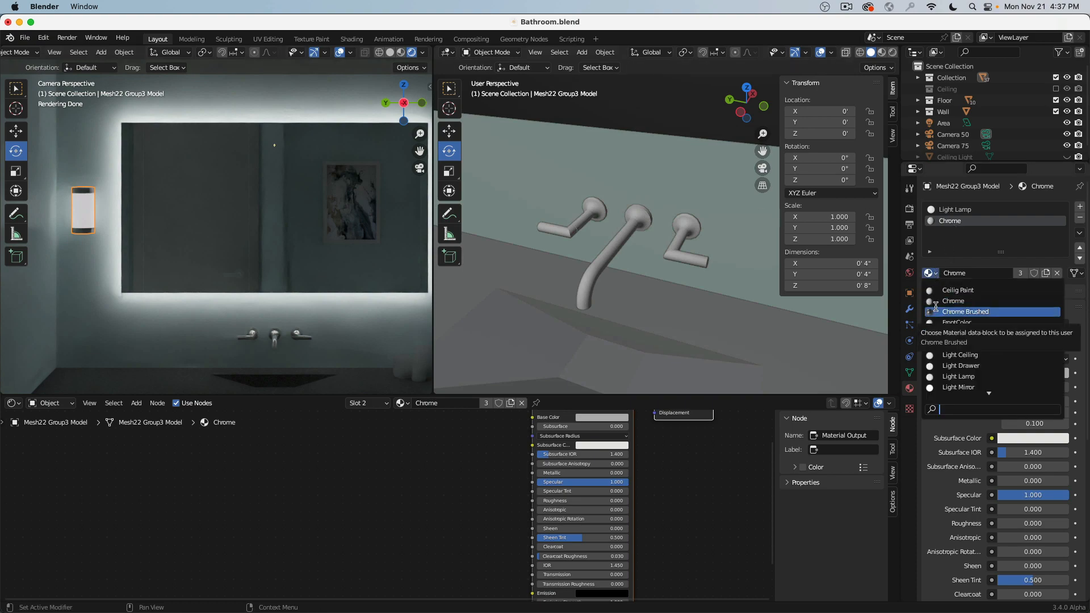
left_click(965, 312)
Replace the Chrome material on the wall lamp right of the mirror with Chrome Brushed
middle_click_drag(351, 254, 233, 259, "shift")
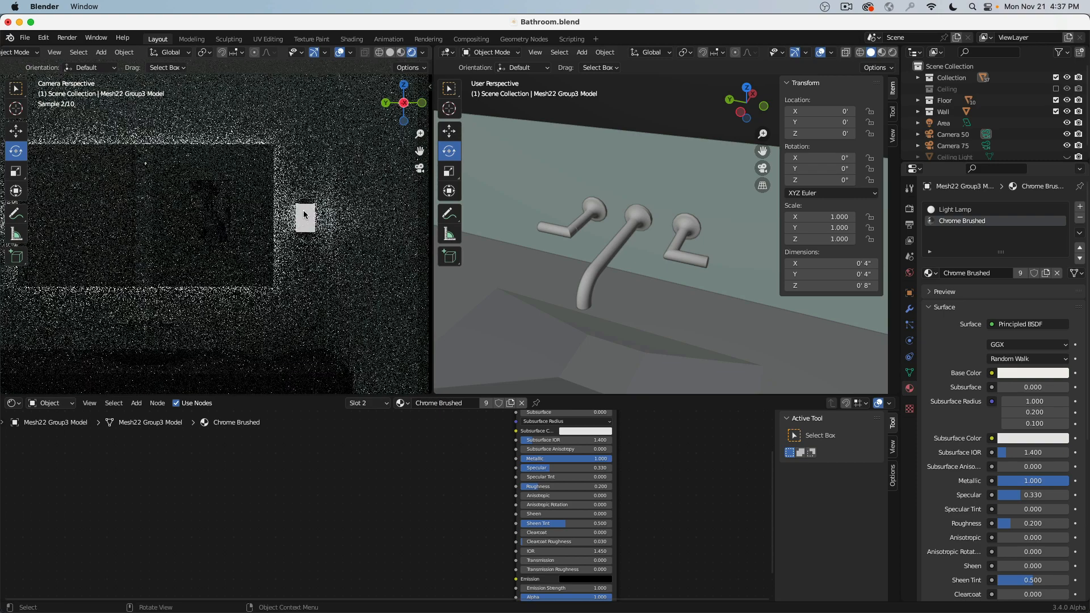
left_click(305, 216)
left_click(950, 221)
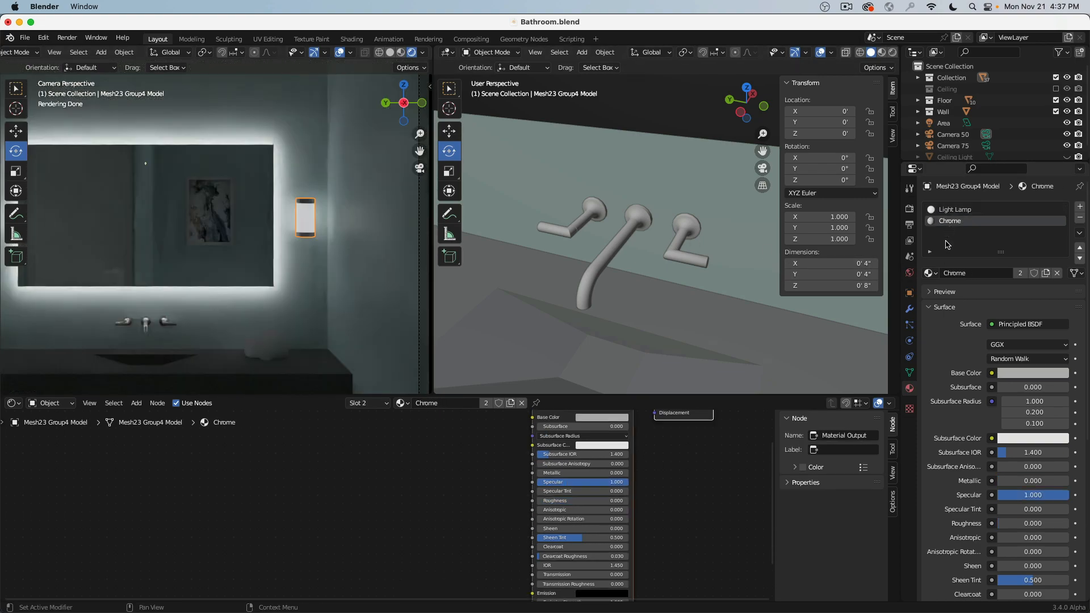
left_click(929, 273)
left_click(938, 314)
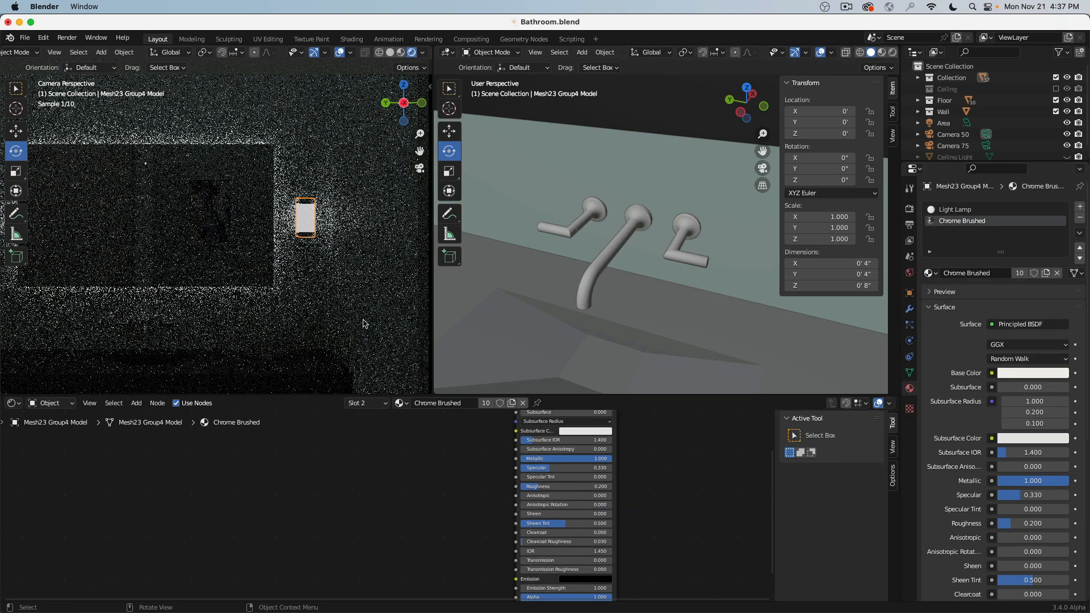
Select the faucet spout and inspect the mirror, lamps and faucet finishes in the rendered camera view
middle_click_drag(124, 238, 195, 237, "shift")
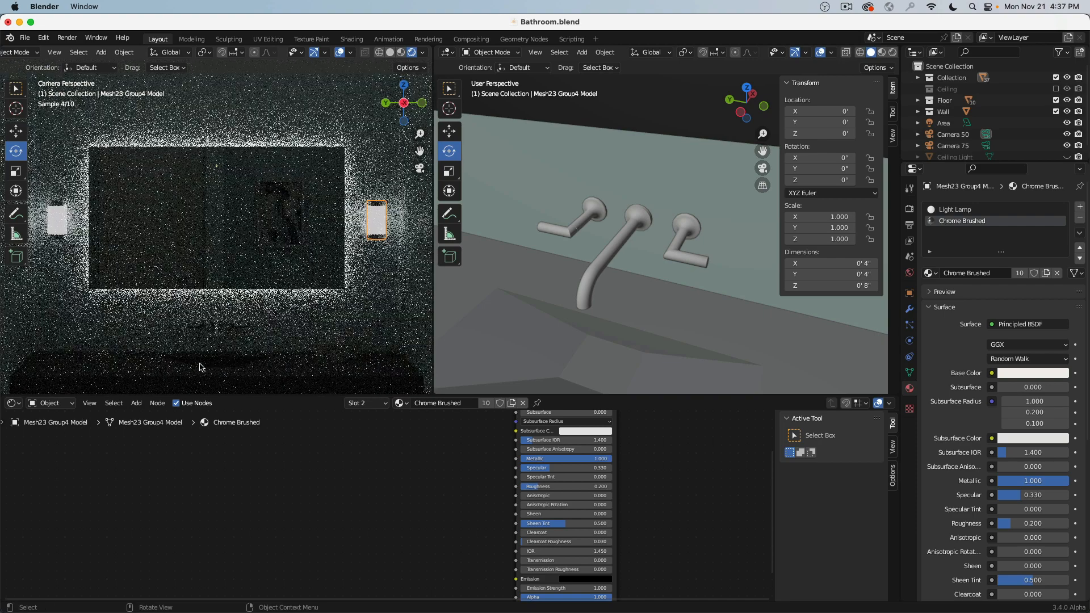
left_click(216, 329)
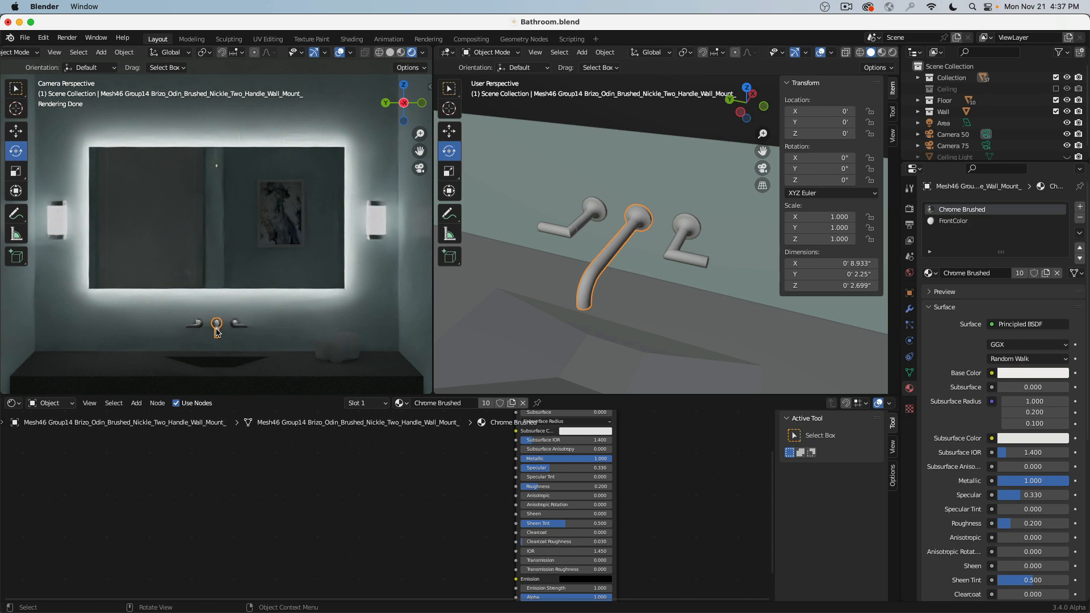
scroll(258, 290, "down", 3)
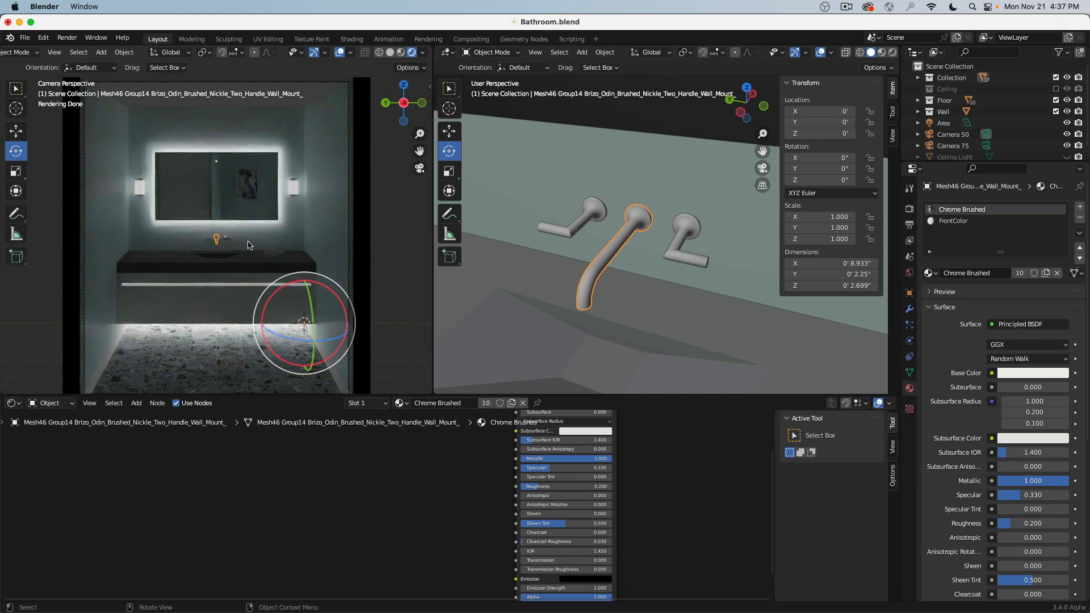
Select the vanity countertop and enlarge the Properties and Shader Editor areas for its material
scroll(163, 286, "up", 8)
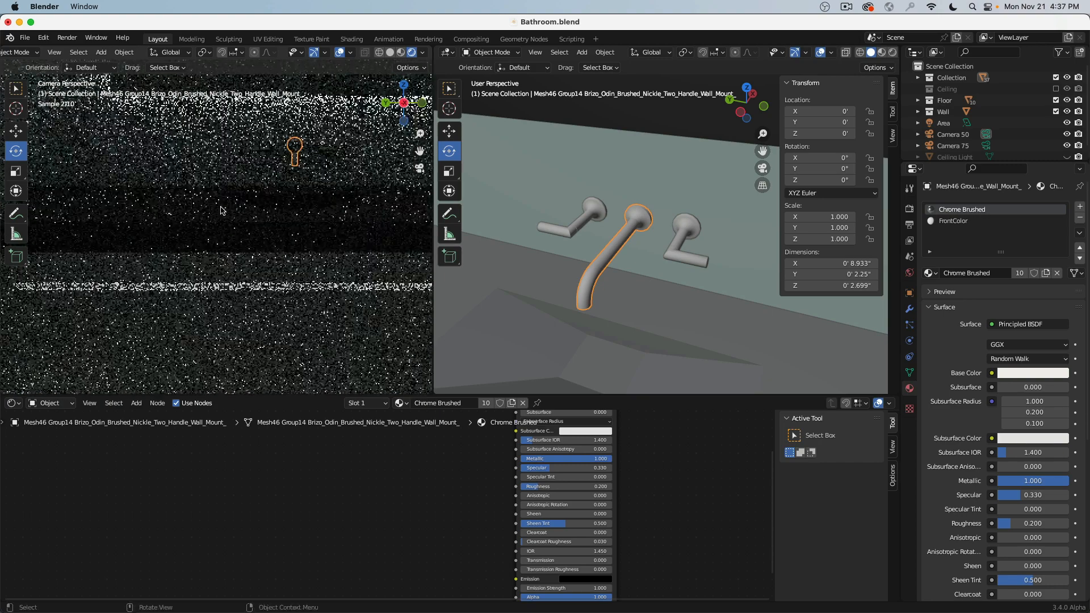
left_click(219, 222)
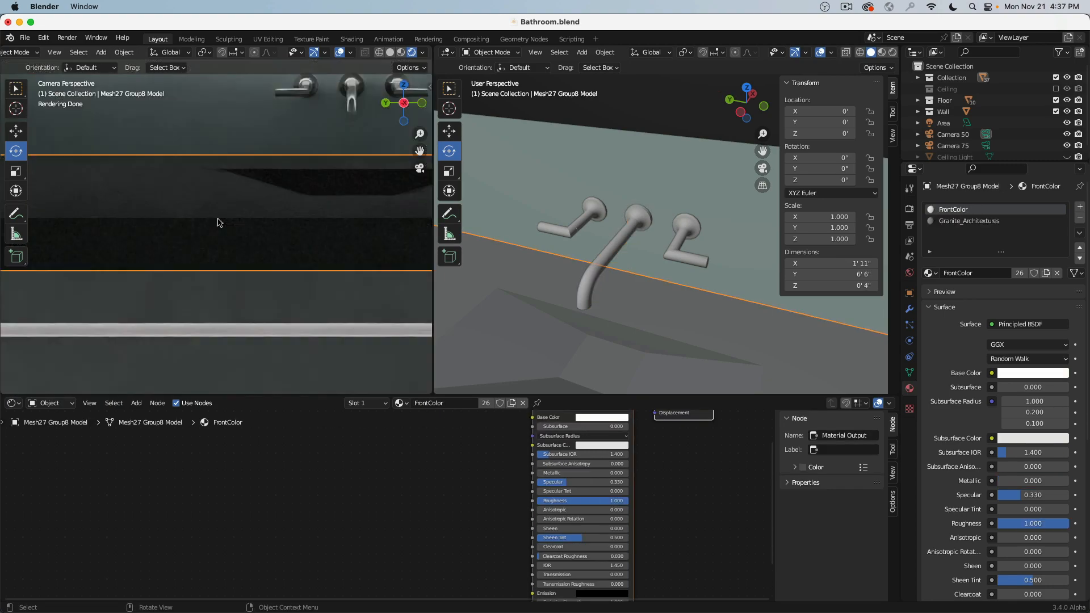
scroll(220, 222, "up", 4)
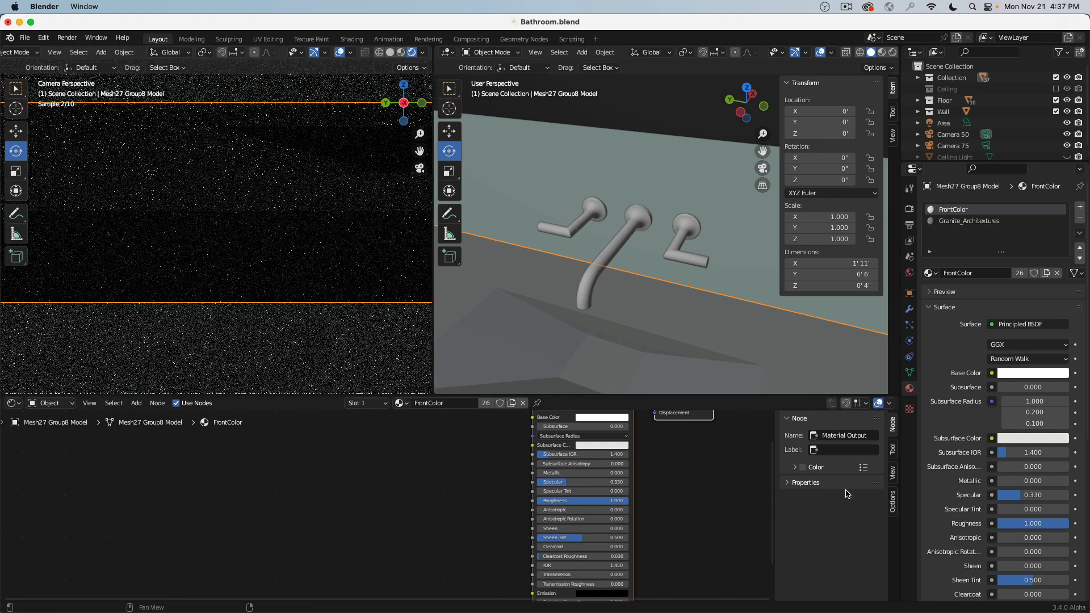
left_click_drag(960, 163, 949, 45)
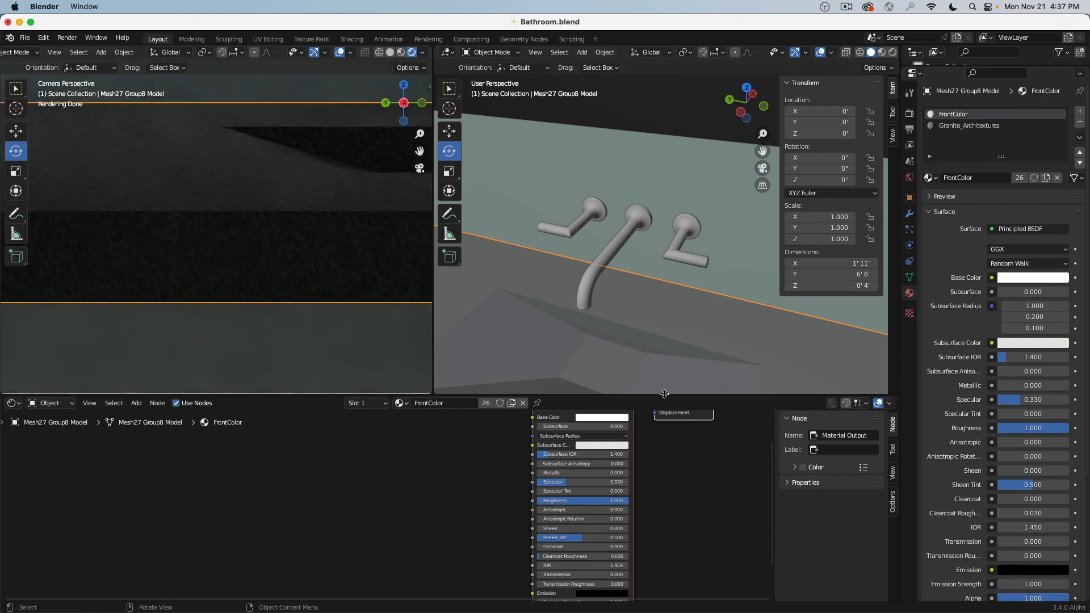
left_click_drag(664, 393, 664, 294)
middle_click_drag(639, 312, 623, 411)
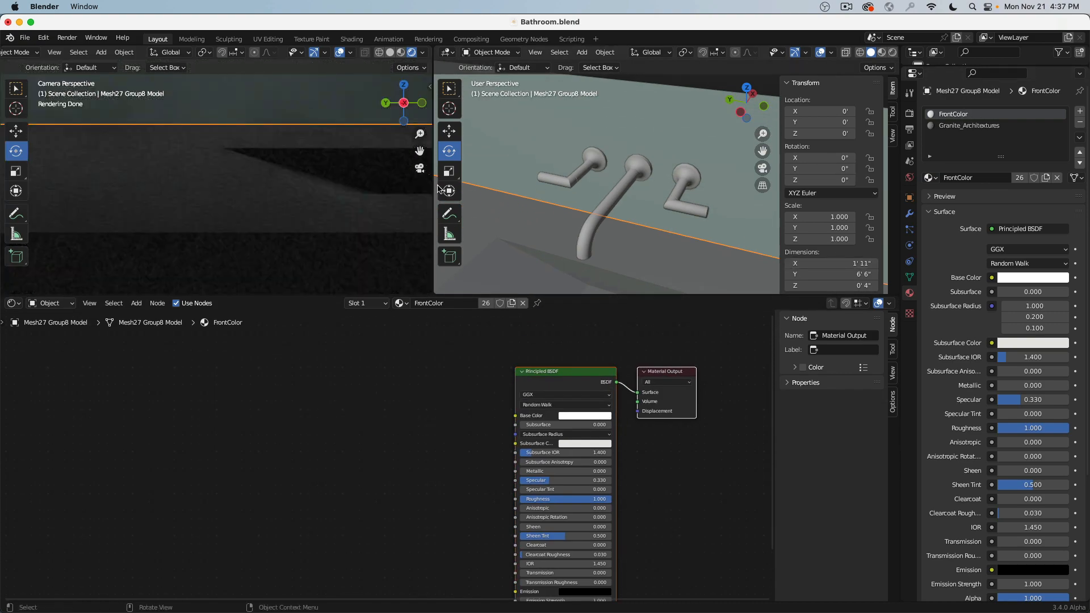
Select the countertop's Granite_Architextures material and place its image texture node beside the Principled BSDF
left_click(996, 125)
middle_click_drag(427, 406, 431, 474)
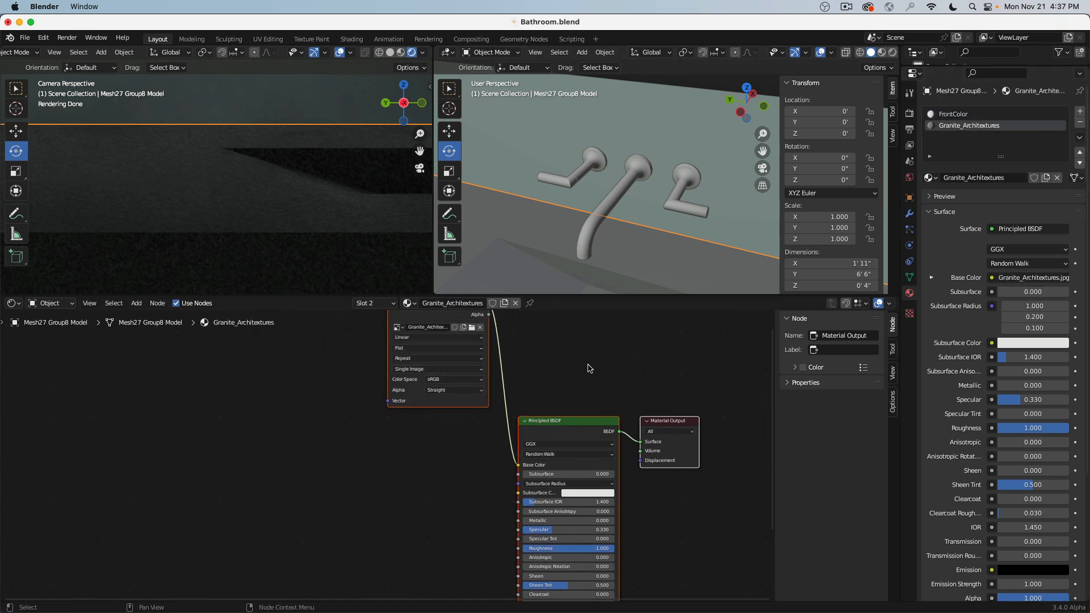
middle_click_drag(589, 368, 577, 438)
left_click_drag(428, 372, 381, 516)
middle_click_drag(451, 441, 277, 314)
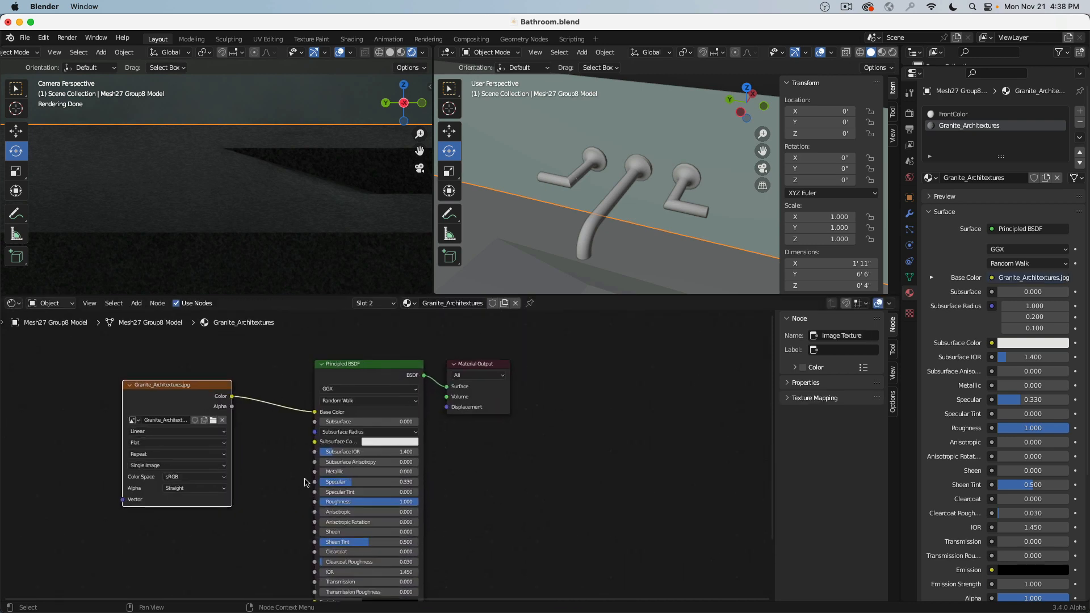
Set the Roughness of the countertop's Granite_Architextures material to 0.000 and check the reflections in the rendered camera view
scroll(309, 477, "up", 3)
left_click_drag(389, 542, 233, 506)
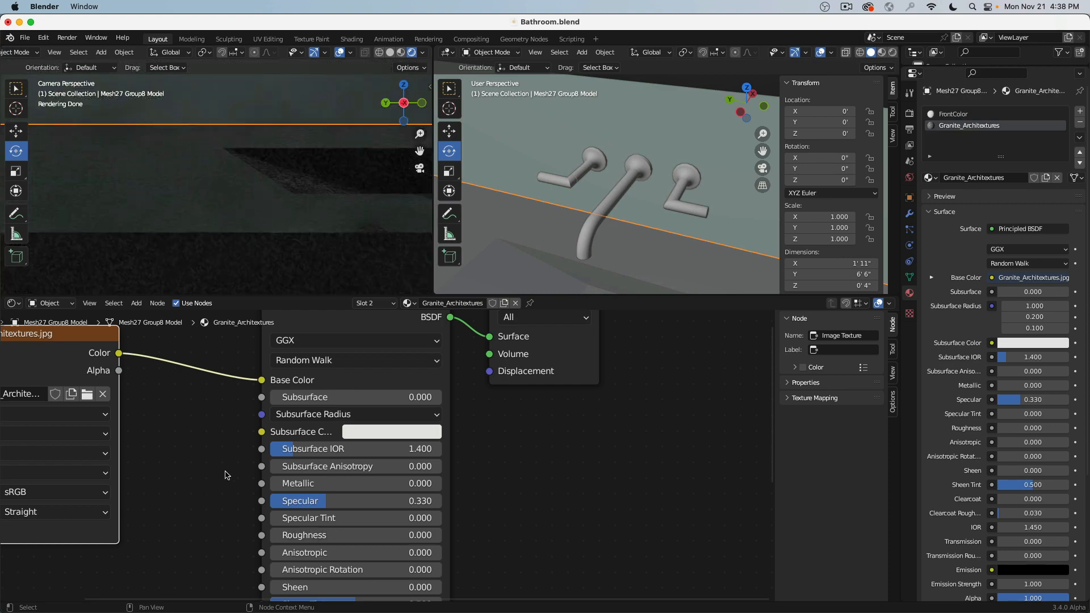
scroll(226, 236, "down", 2)
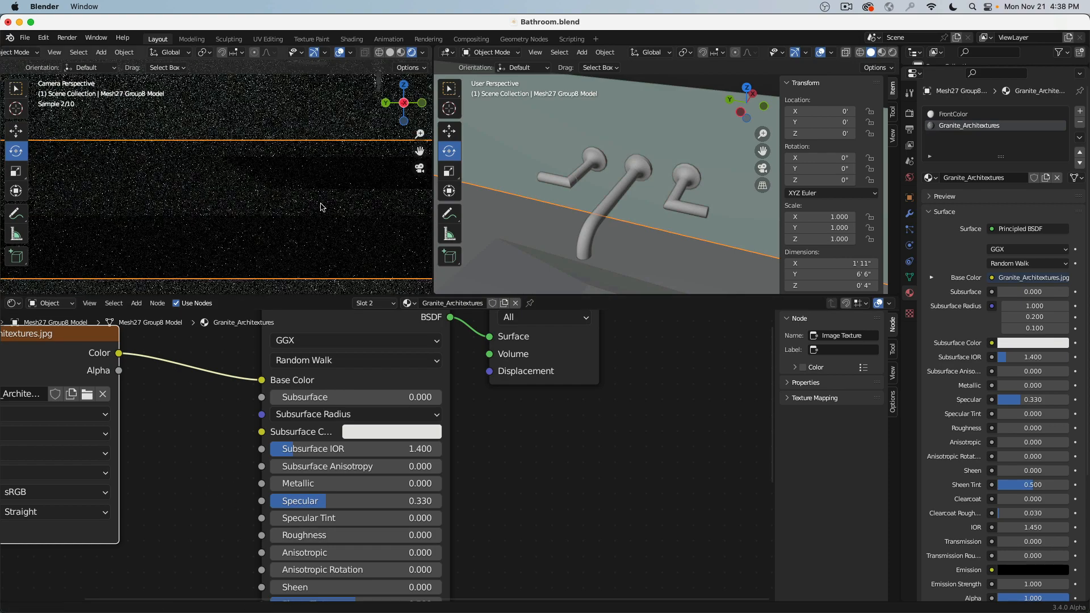
mouse_move(322, 207)
middle_mouse_down("shift")
mouse_move(297, 195)
mouse_move(160, 201)
mouse_move(174, 189)
mouse_move(310, 201)
middle_mouse_up("shift")
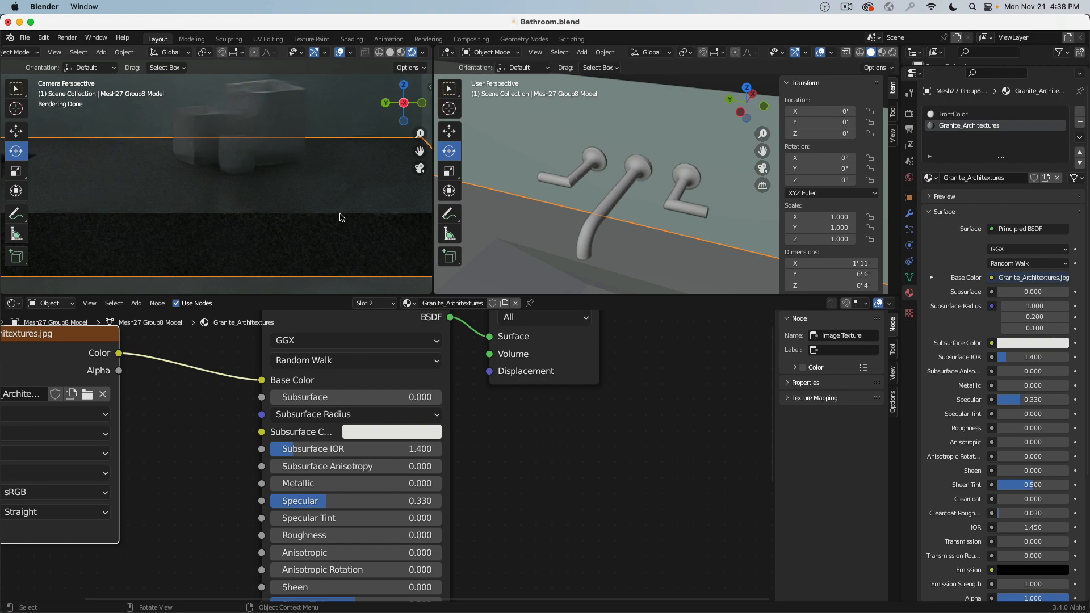
middle_click_drag(340, 217, 350, 194, "shift")
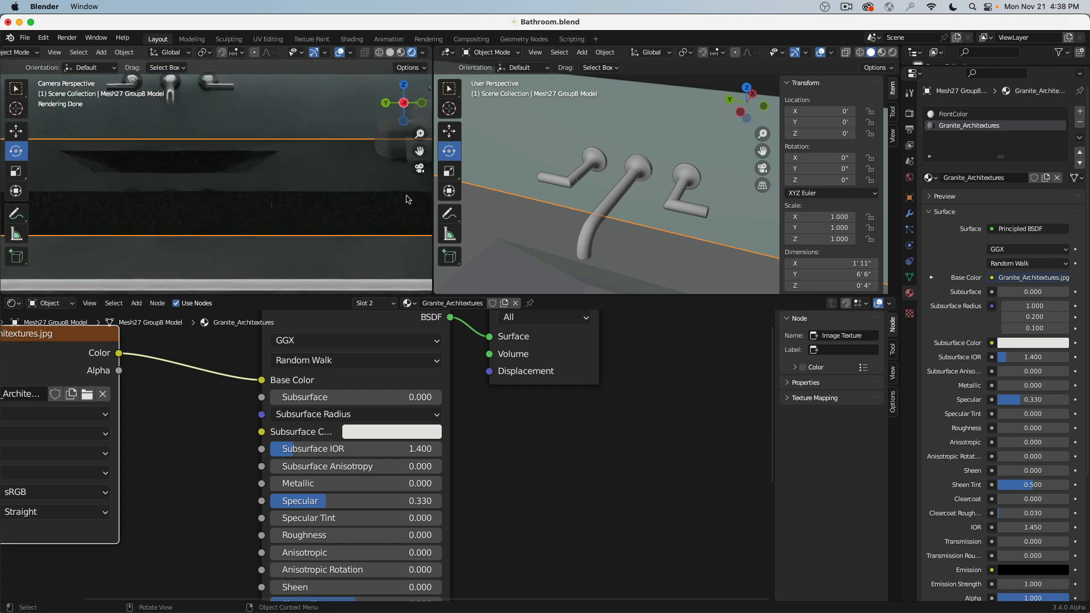
In Edit Mode, select the diagonal edges running across the countertop's top surface around the sink and dissolve them
scroll(642, 179, "down", 5)
middle_click_drag(642, 179, 620, 197)
scroll(619, 170, "down", 2)
scroll(597, 174, "up", 2)
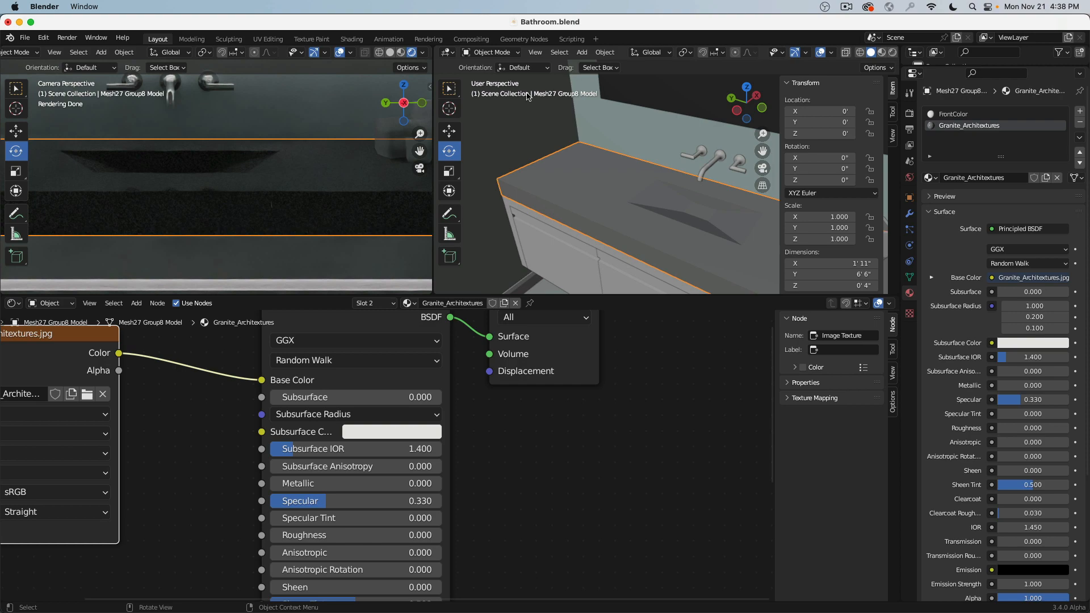
left_click(492, 52)
left_click(486, 79)
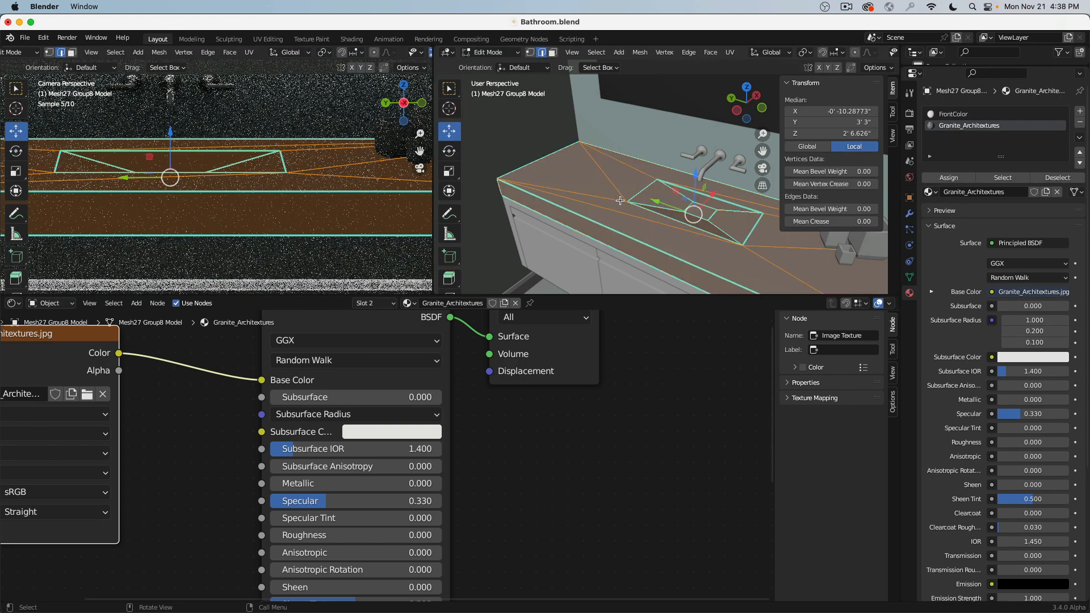
left_click(545, 158)
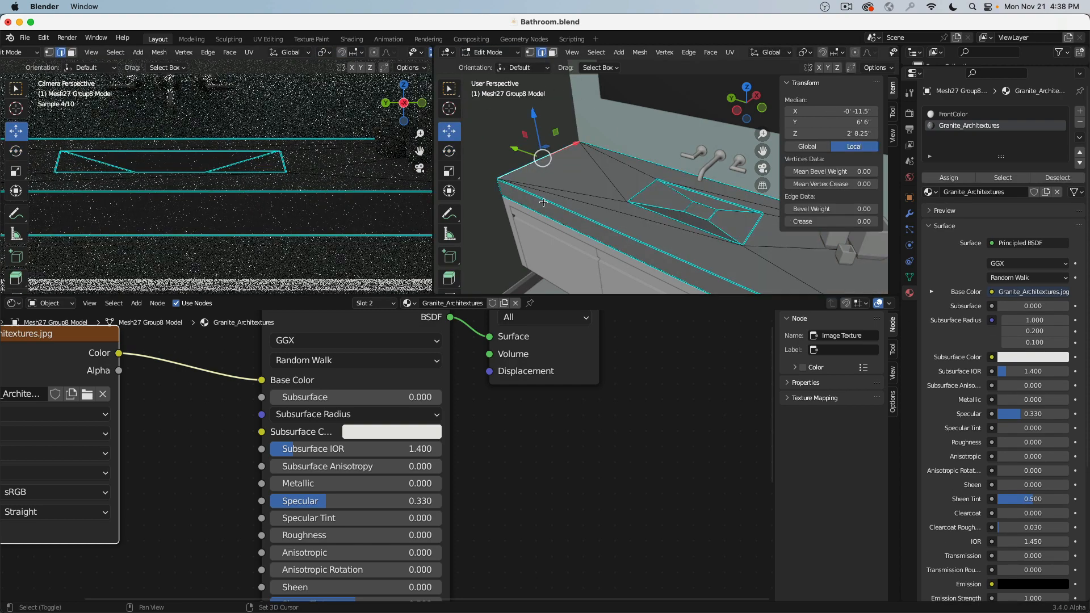
left_click(597, 207)
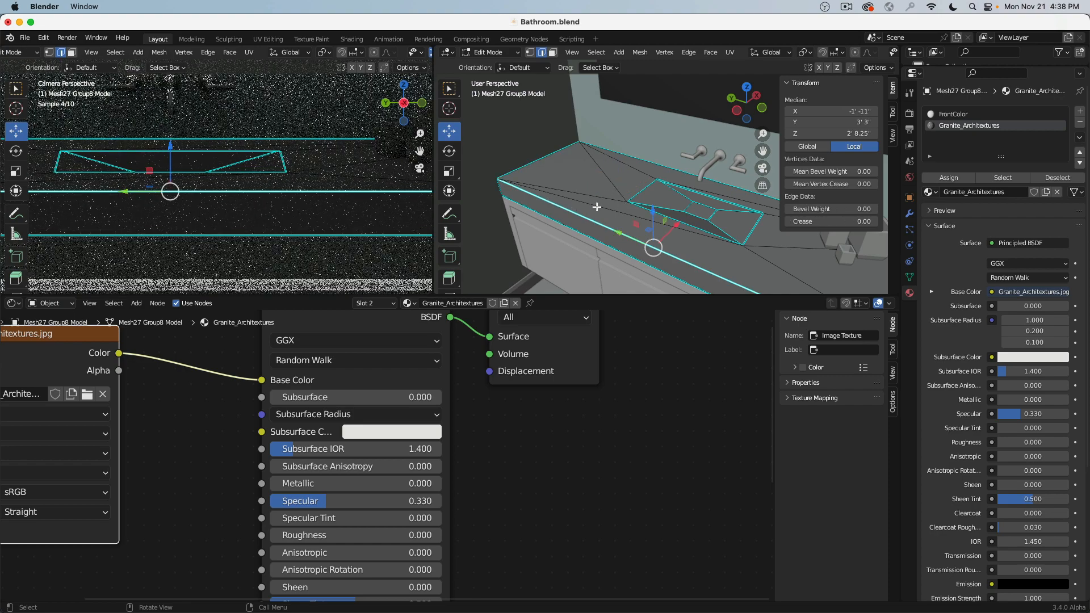
left_click(597, 207)
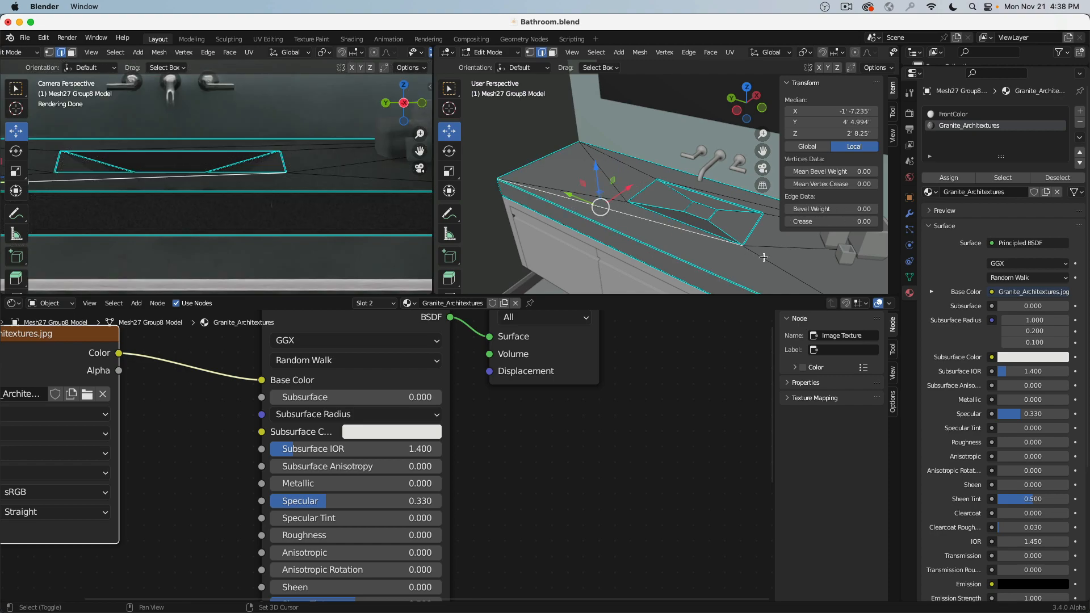
left_click(763, 257, "shift")
left_click(776, 247, "shift")
left_click(599, 195, "shift")
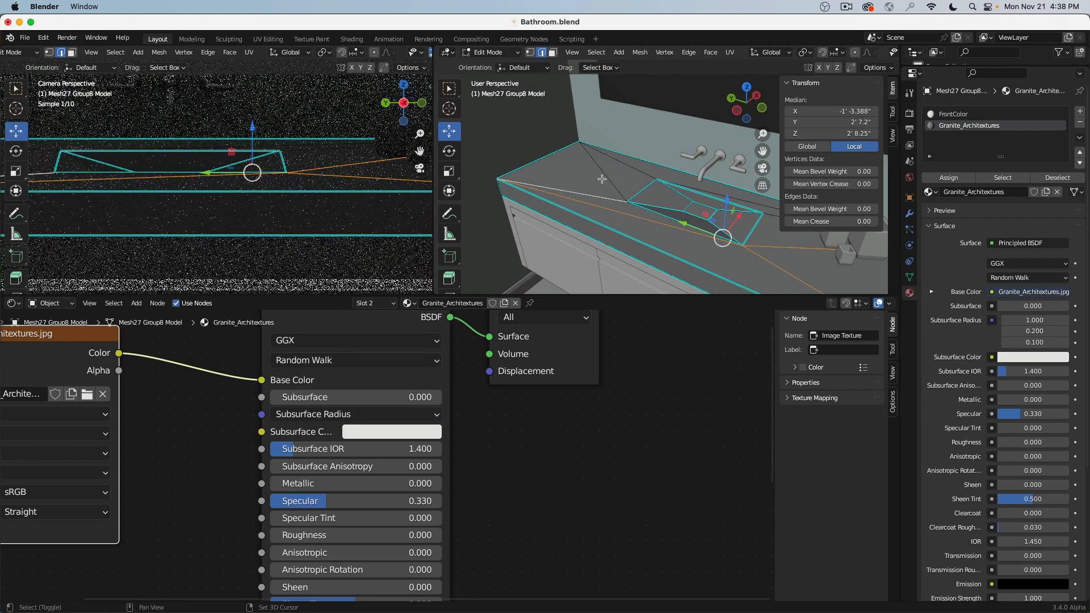
left_click(602, 179, "shift")
middle_click_drag(602, 179, 651, 187)
key("x")
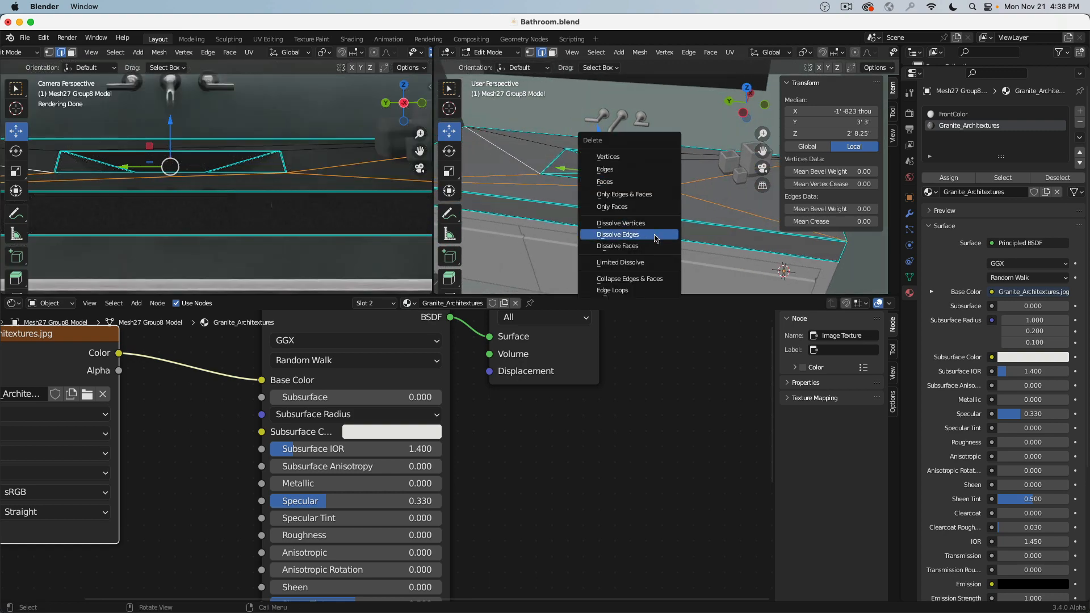
left_click(655, 236)
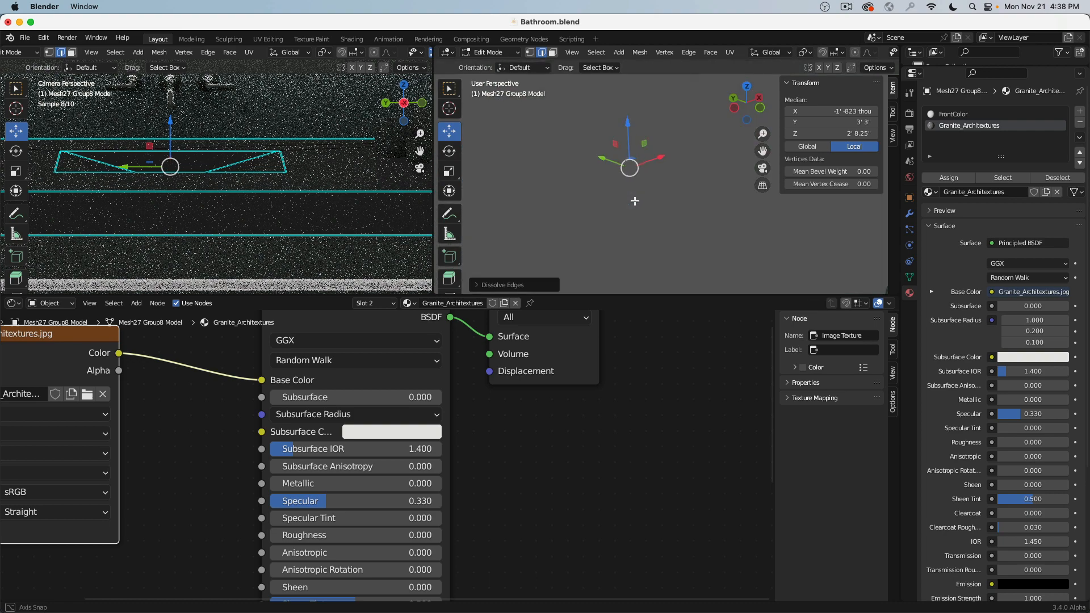
Set the bevel weight of the countertop's upper front edge to 1.00 and return to Object Mode
left_click(647, 185)
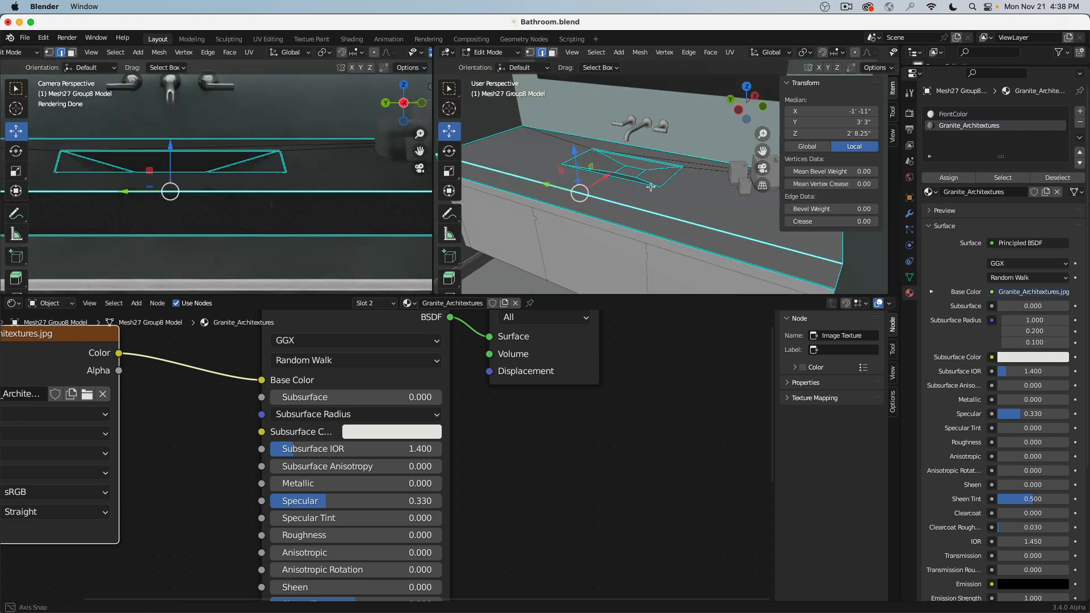
left_click(801, 209)
type("1")
key("Return")
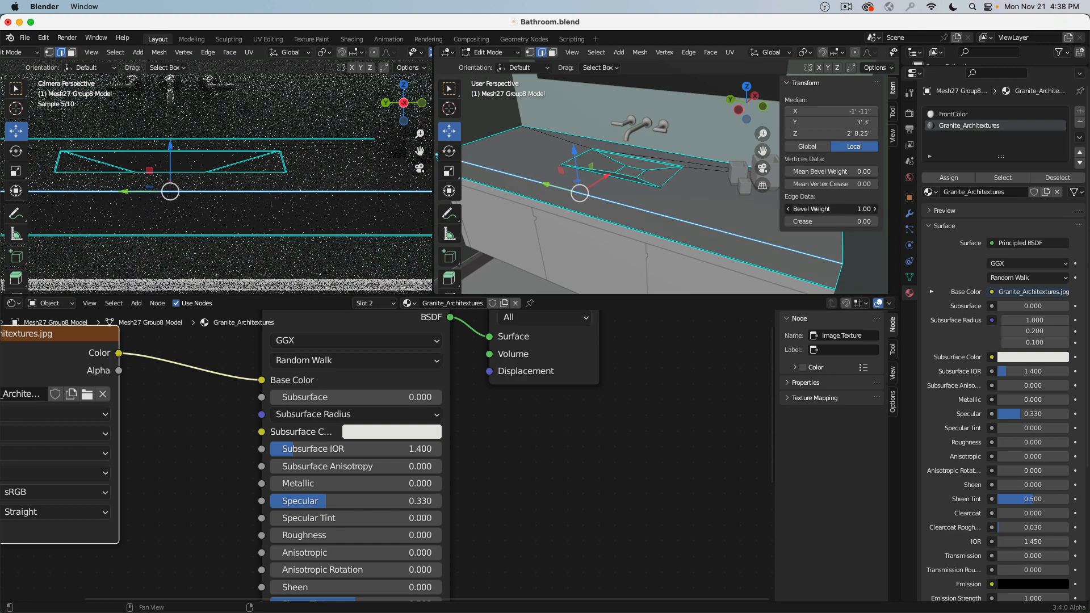
left_click(491, 52)
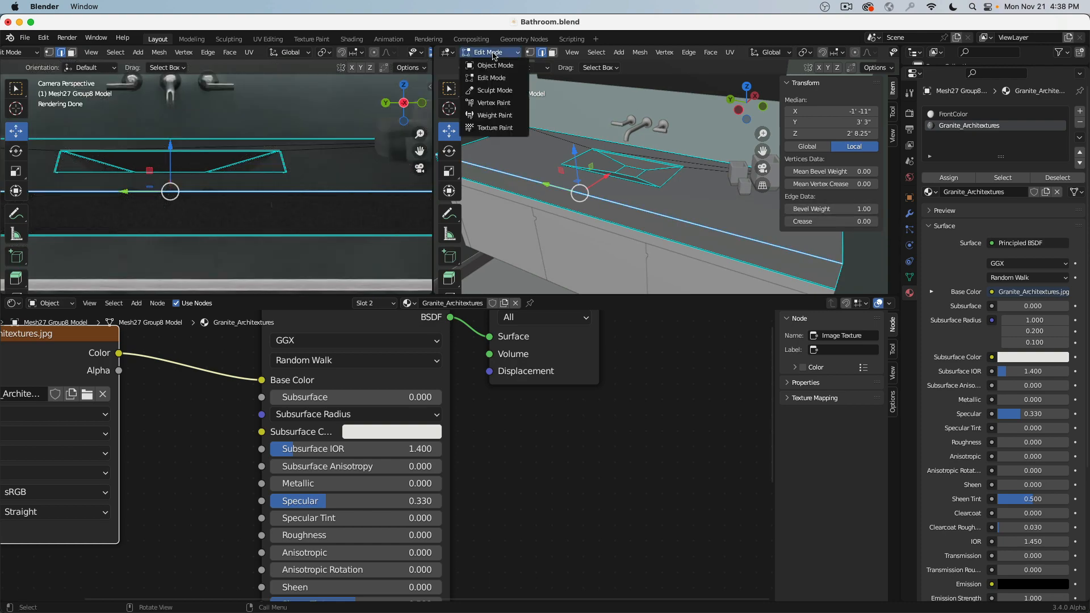
left_click(495, 57)
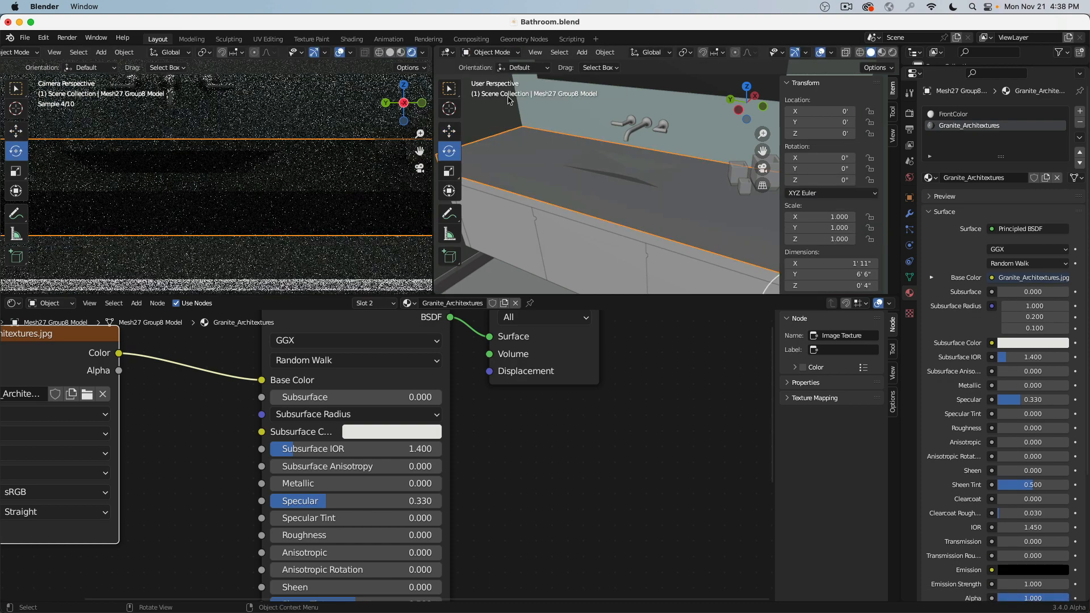
Add a Bevel modifier to the countertop, limited by Weight, with an amount of 250 thou
left_click(909, 214)
left_click(963, 112)
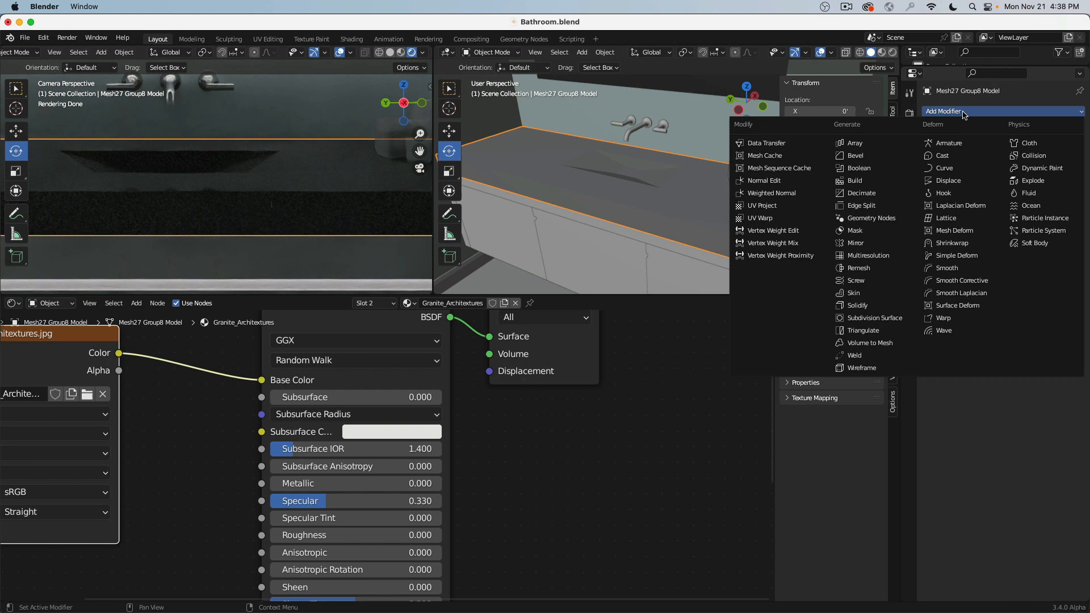
left_click(889, 161)
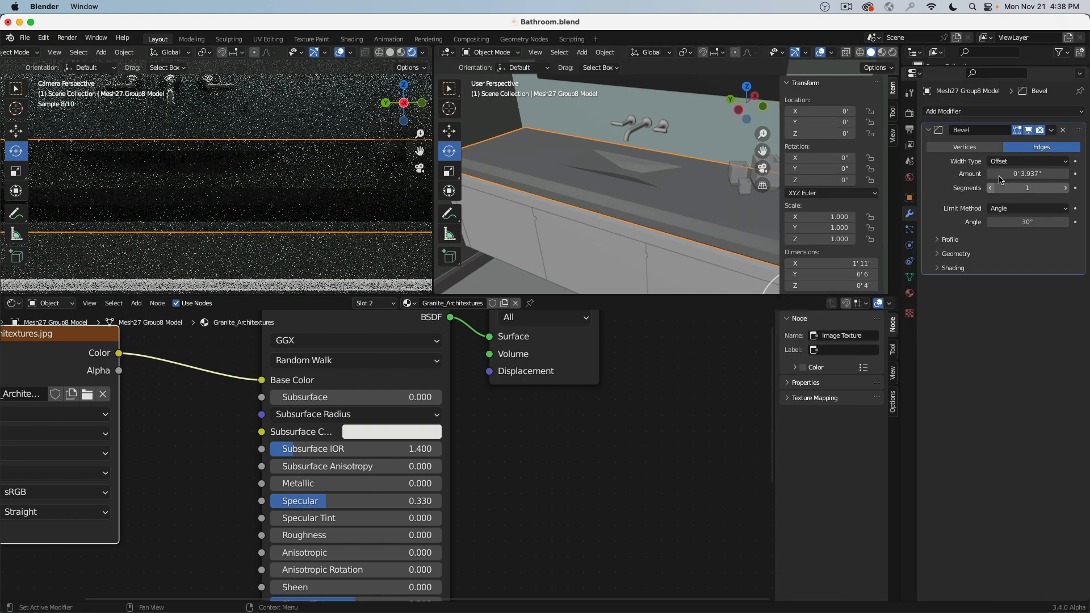
left_click(1010, 208)
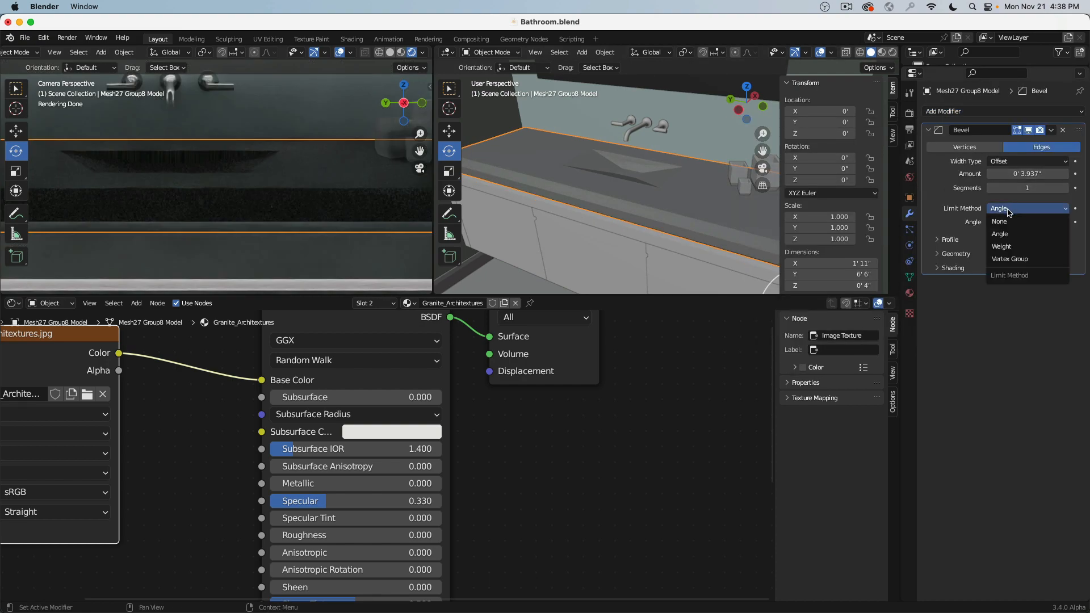
left_click(1008, 248)
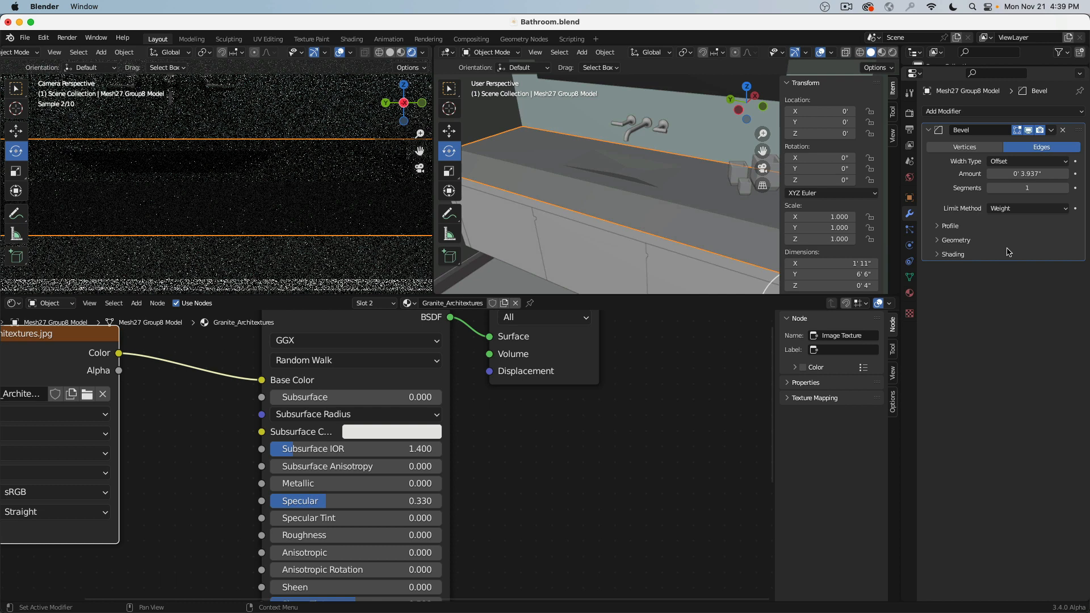
left_click(1023, 174)
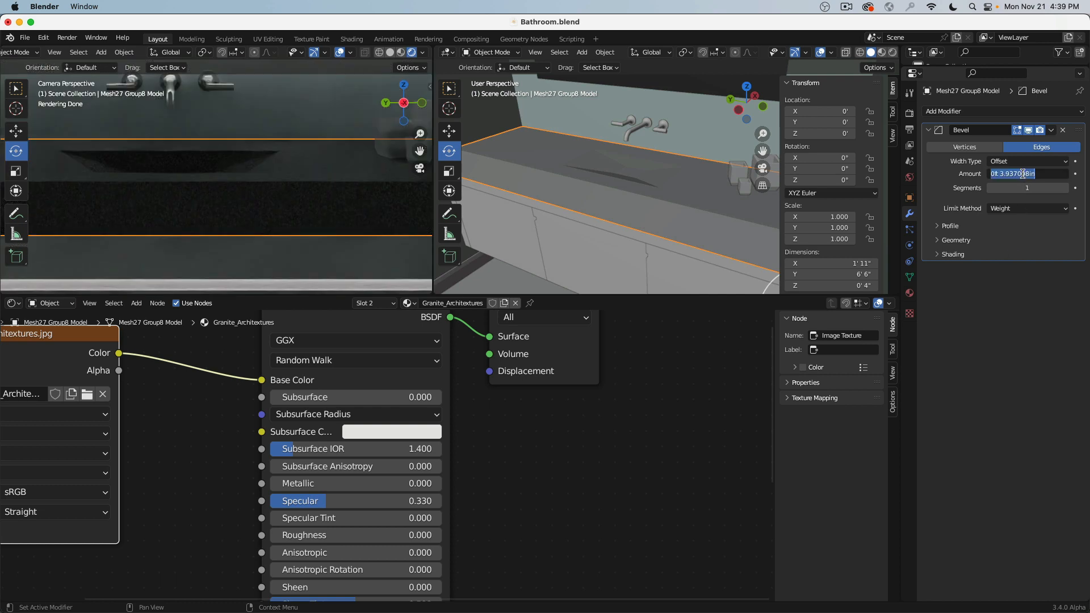
type(".01")
key("Return")
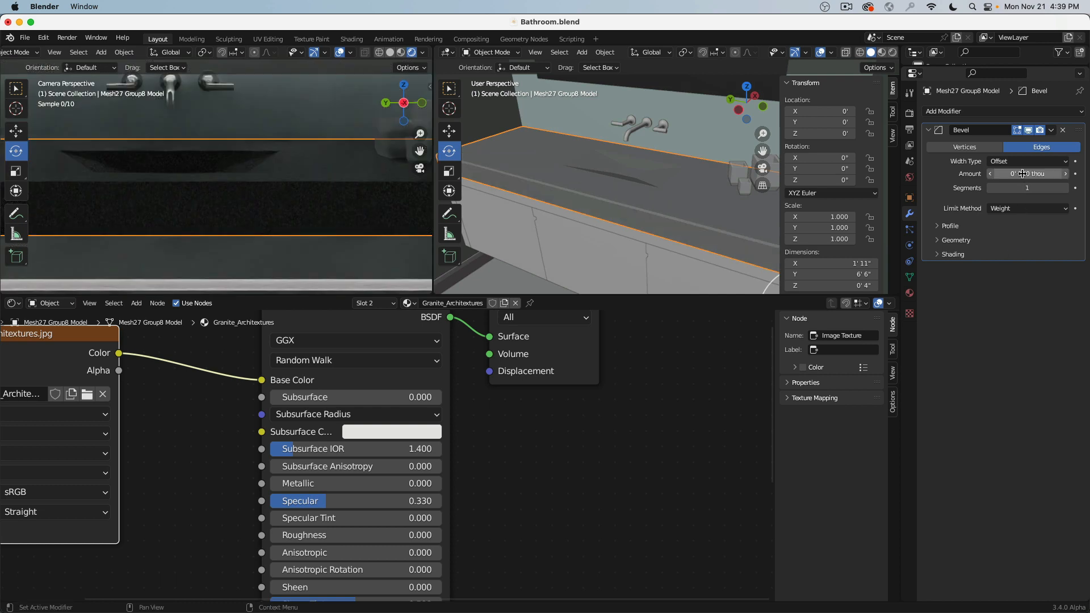
Examine the countertop's front corner up close, comparing it with the bevel hidden and shown in the viewport
middle_click_drag(545, 167, 662, 191, "shift")
scroll(549, 176, "up", 5)
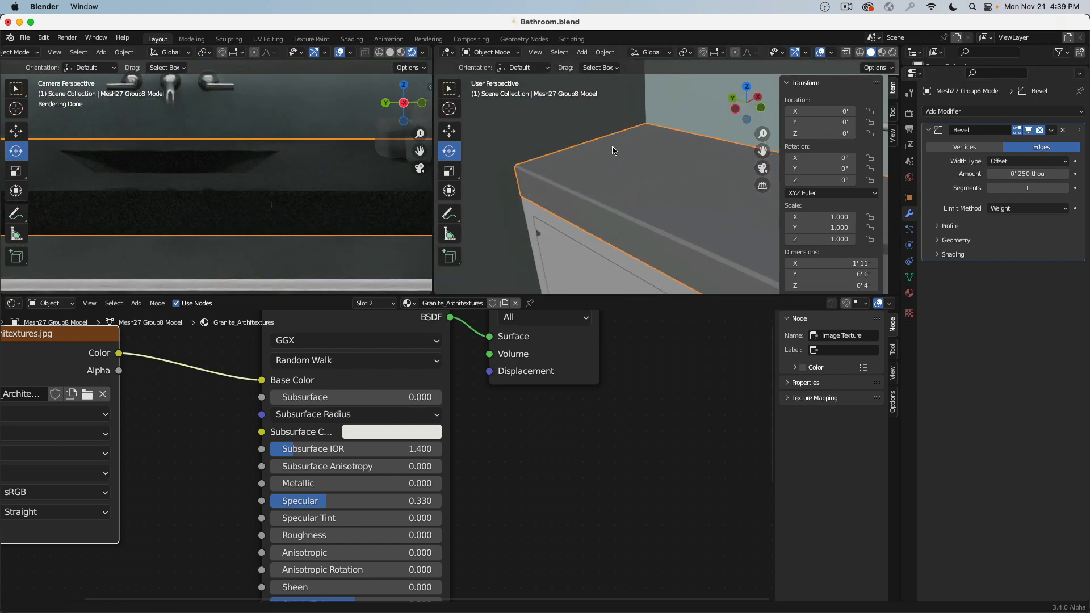
scroll(549, 175, "up", 2)
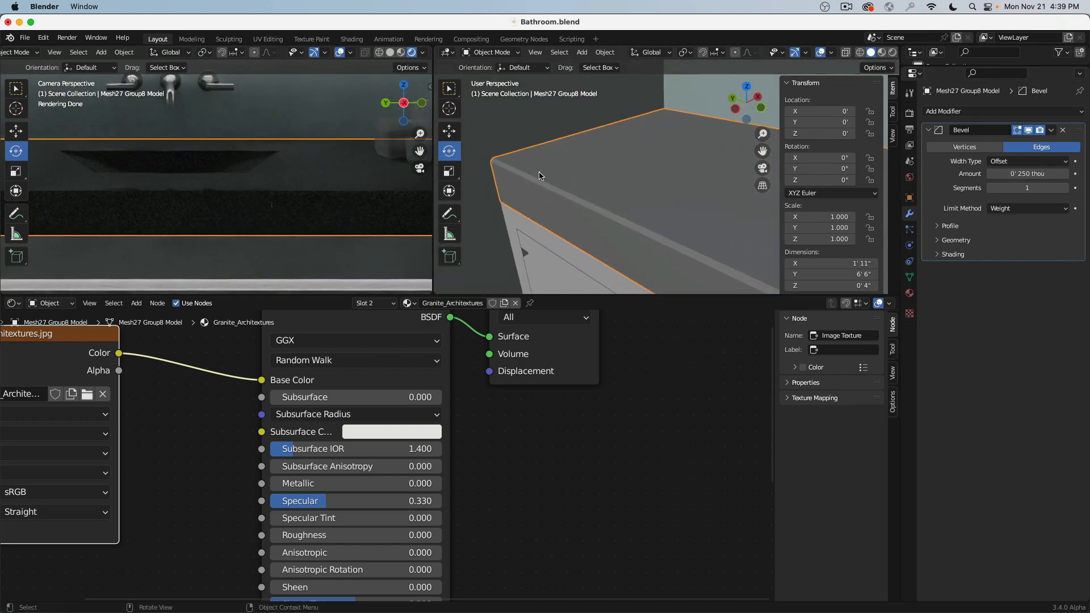
left_click(1029, 131)
left_click(1029, 132)
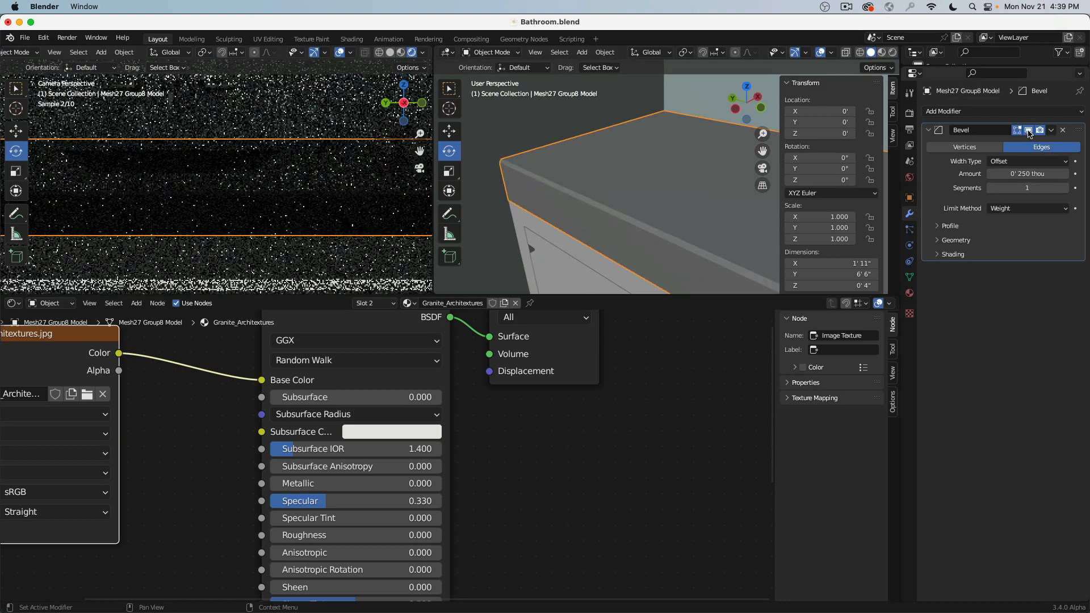
Try the countertop bevel with 10 segments at amounts of 500 thou and 3 inches
left_click_drag(1025, 168, 1026, 173)
left_click(1025, 189)
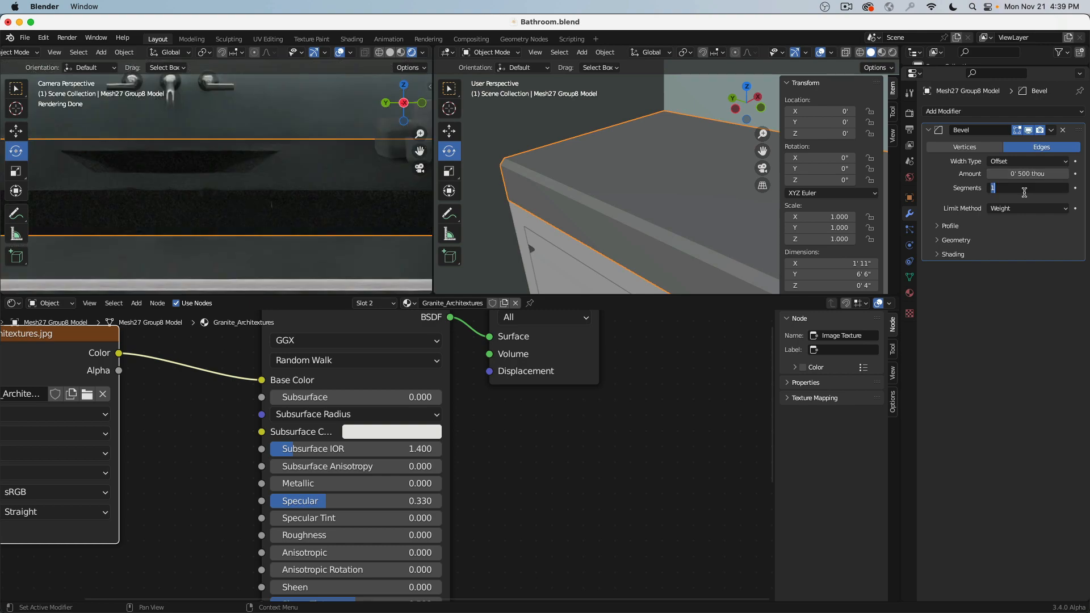
type("10")
key("Return")
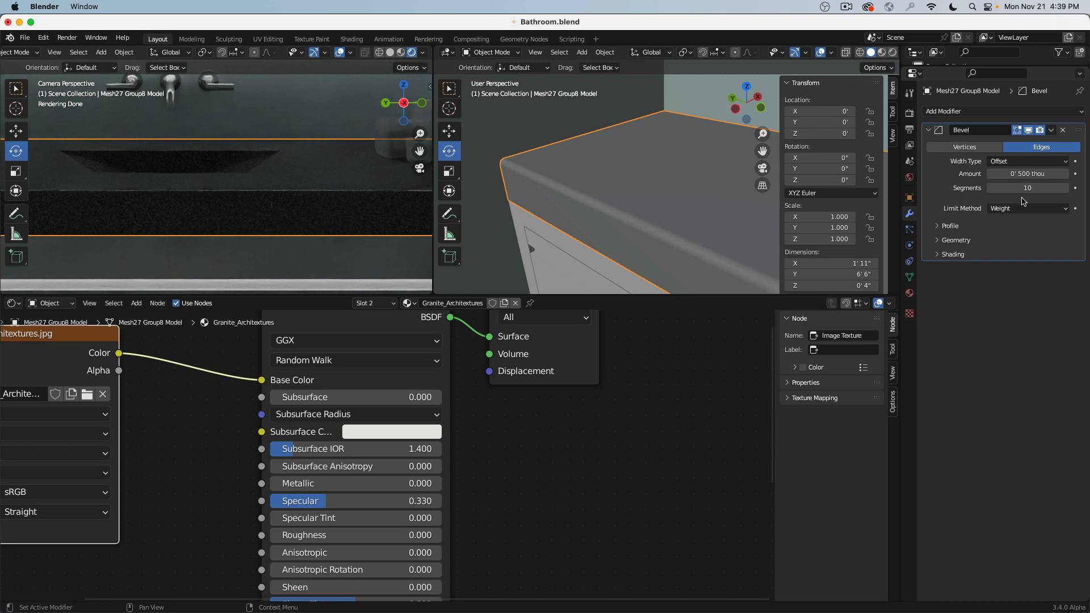
left_click(1022, 174)
key("BackSpace")
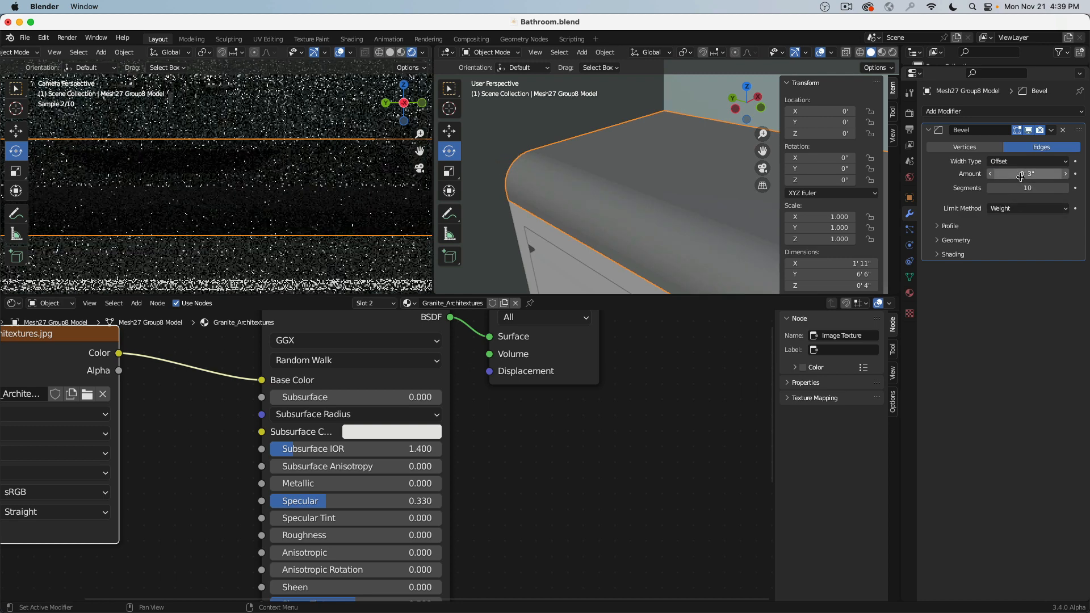
Set the countertop bevel to 1 segment and reduce its amount to 125 thou
type(".25")
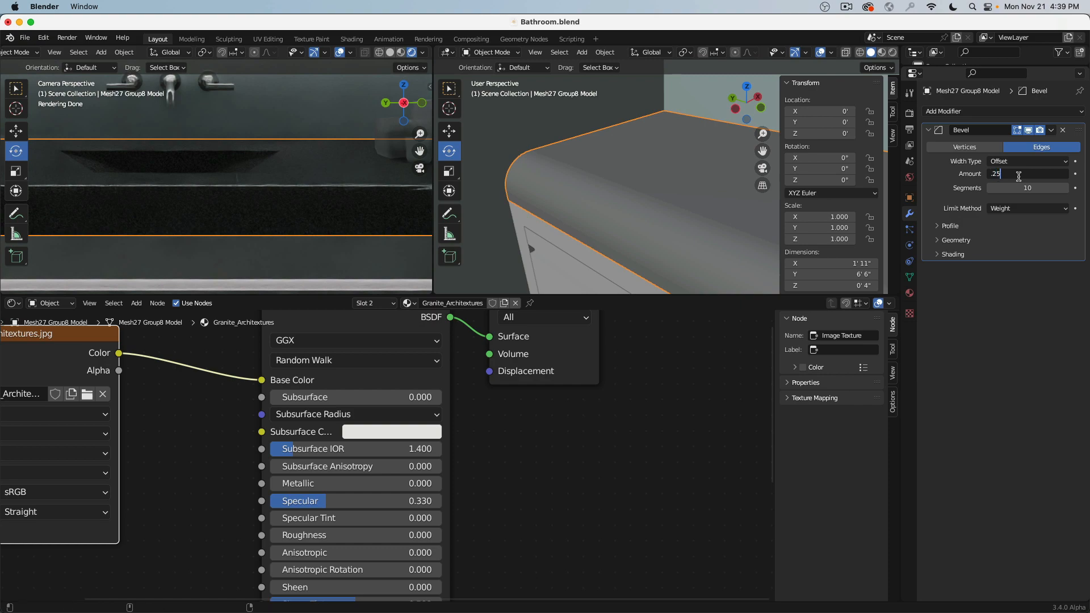
key("Return")
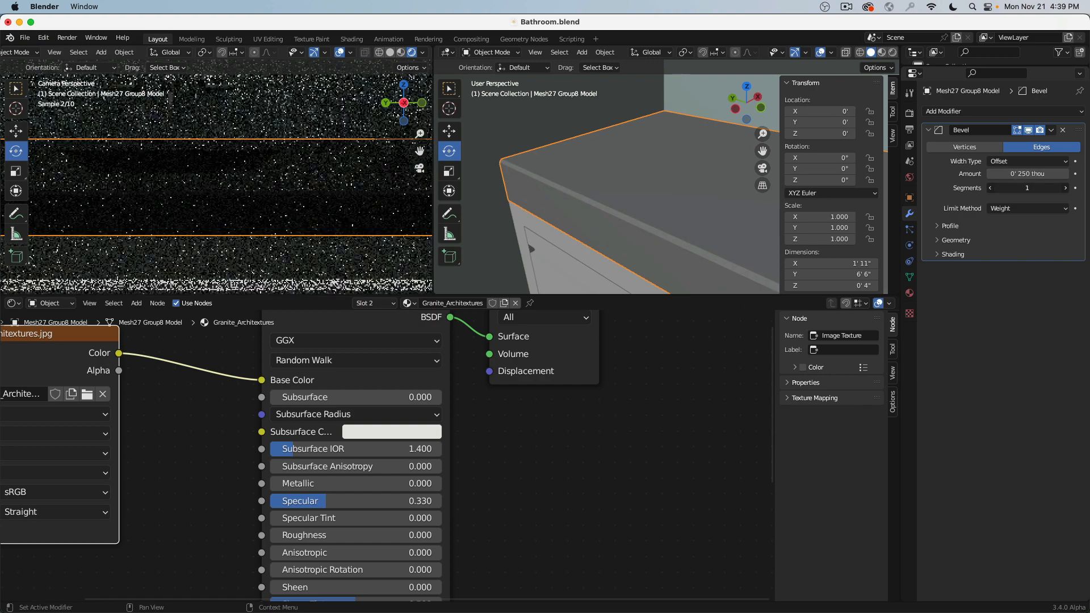
left_click(1041, 176)
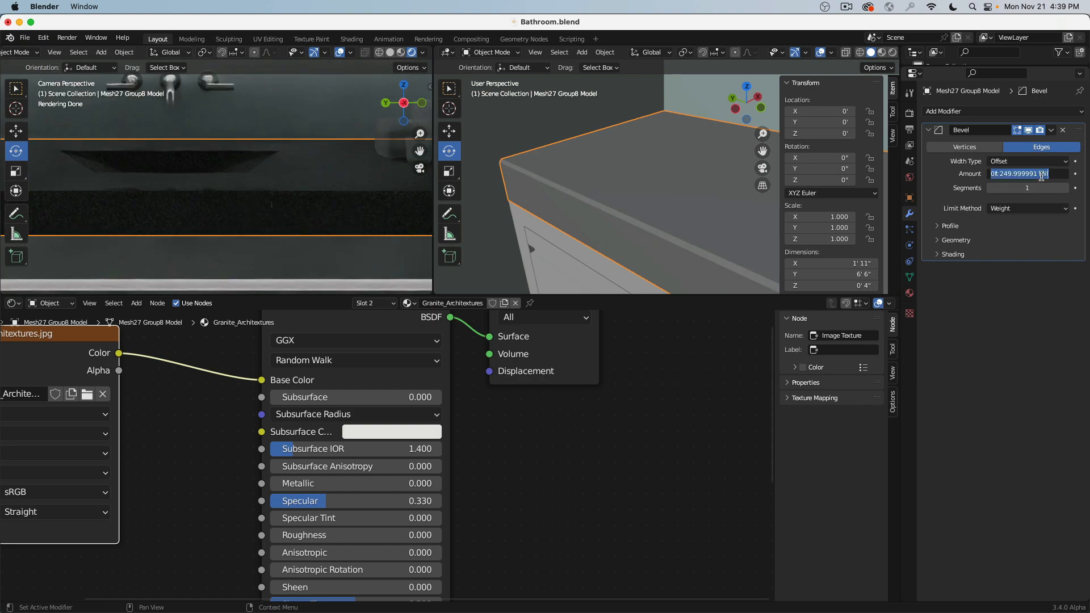
key("BackSpace")
type(".125")
key("Return")
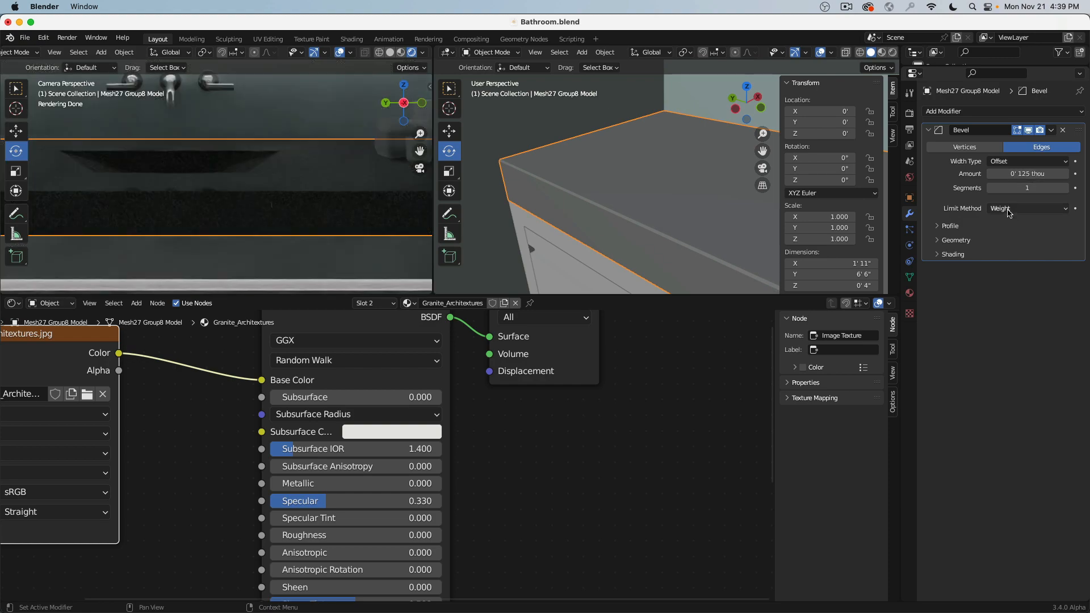
Change the bevel's limit method to Angle and show the countertop in wireframe shading
left_click(1014, 208)
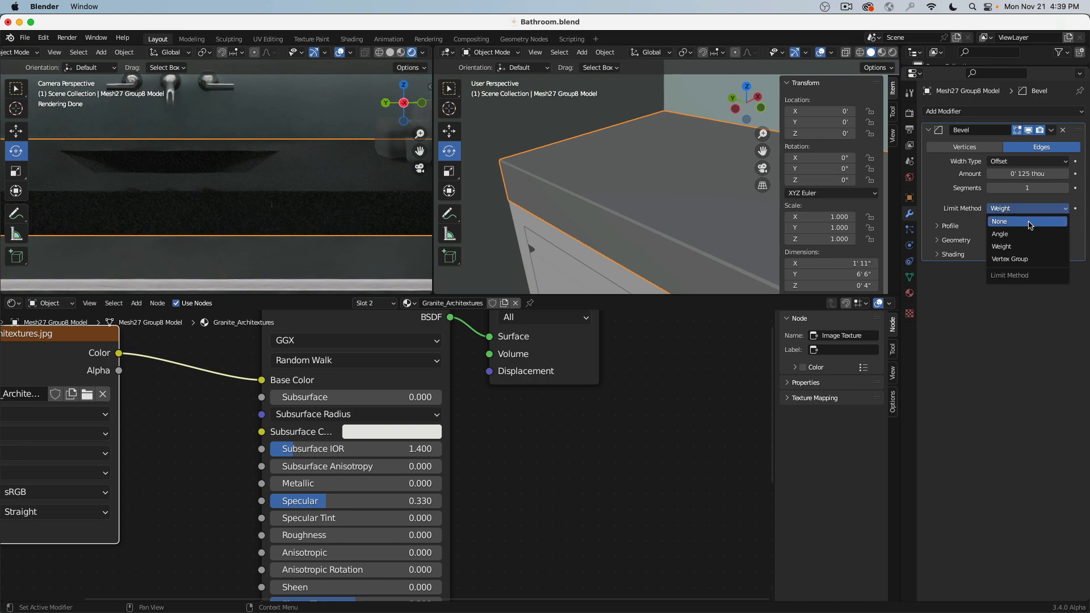
left_click(1027, 233)
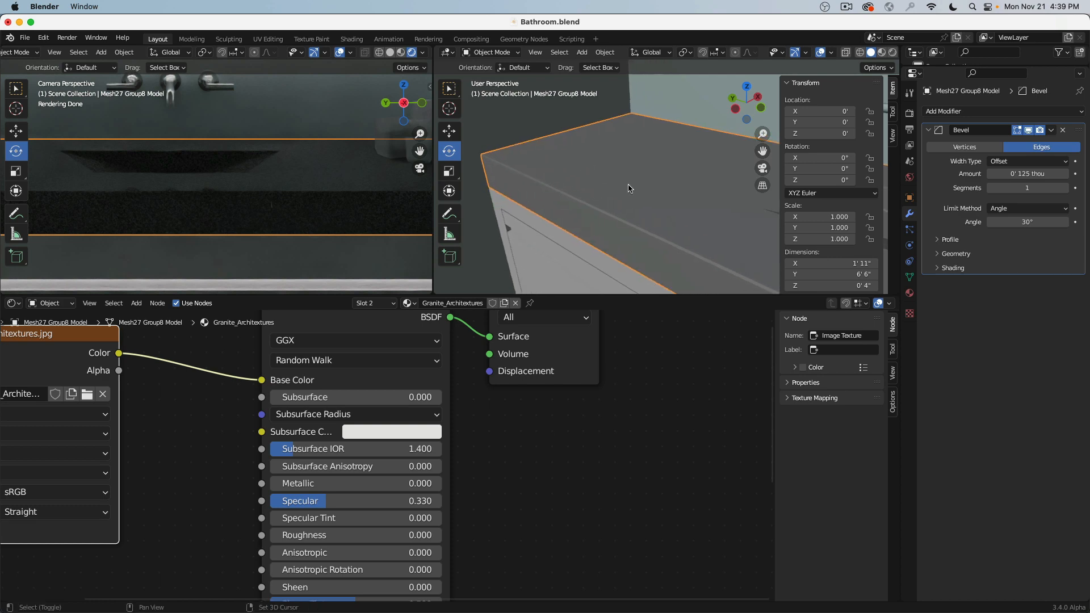
key("z")
left_click(549, 193)
middle_click_drag(550, 193, 517, 164)
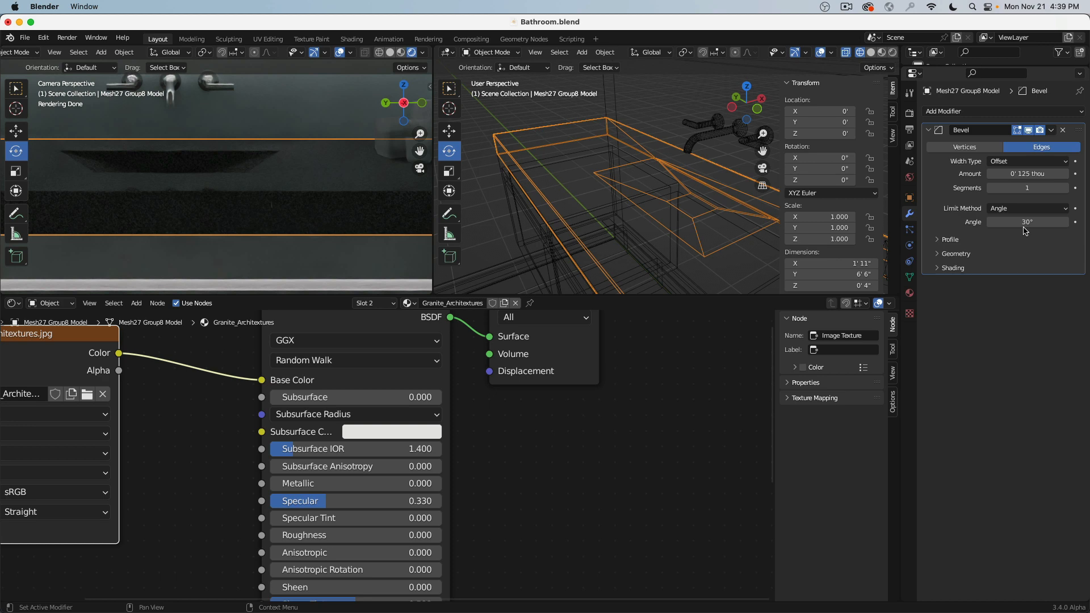
Change the countertop bevel's limit method to Weight and set its amount to 0.5 inch
left_click(1028, 209)
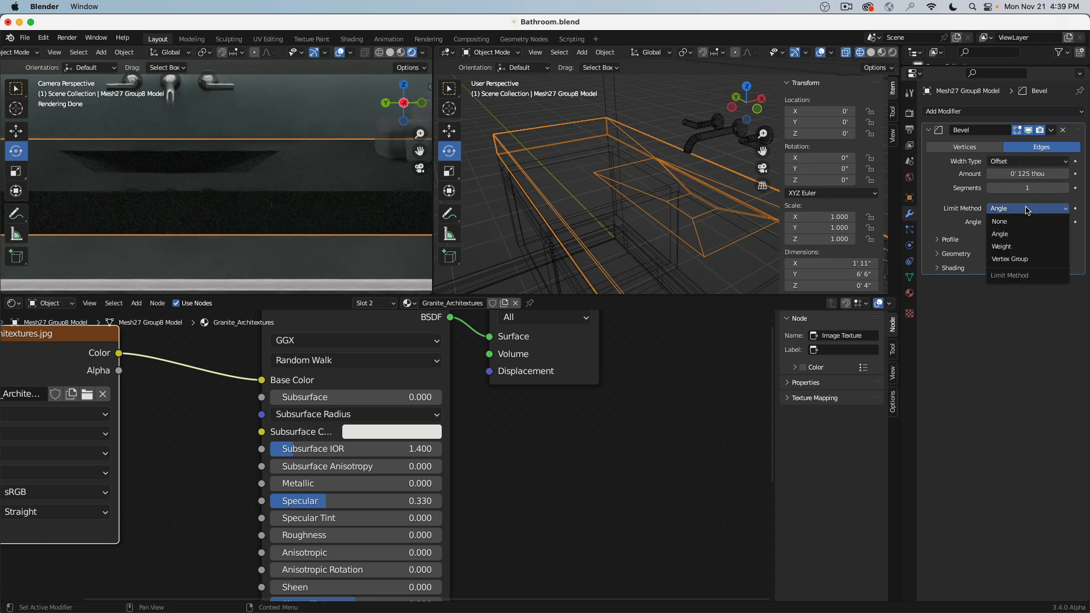
left_click(1032, 247)
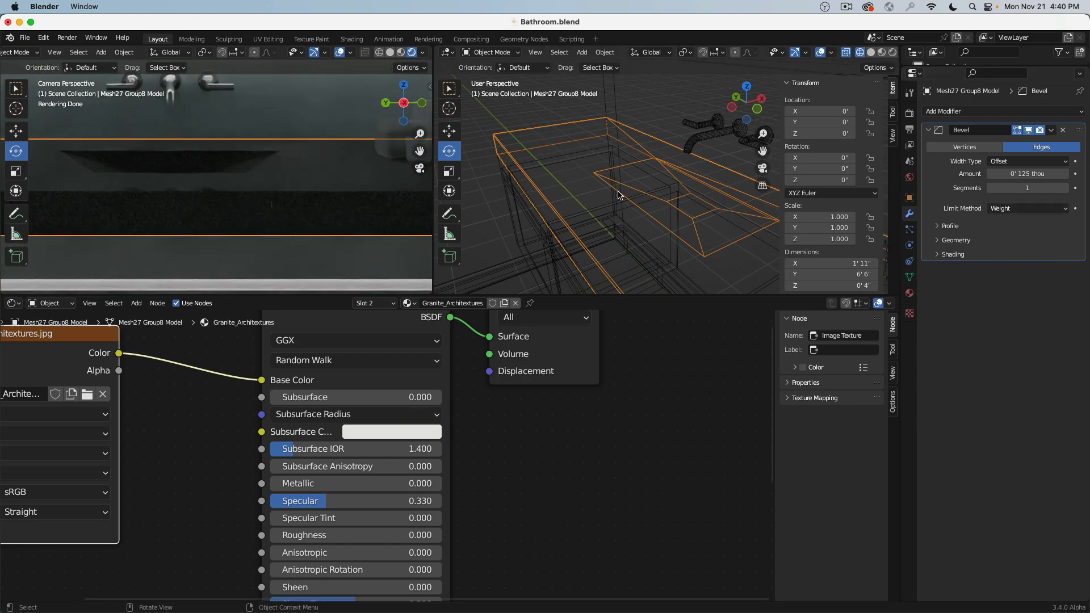
left_click(1017, 174)
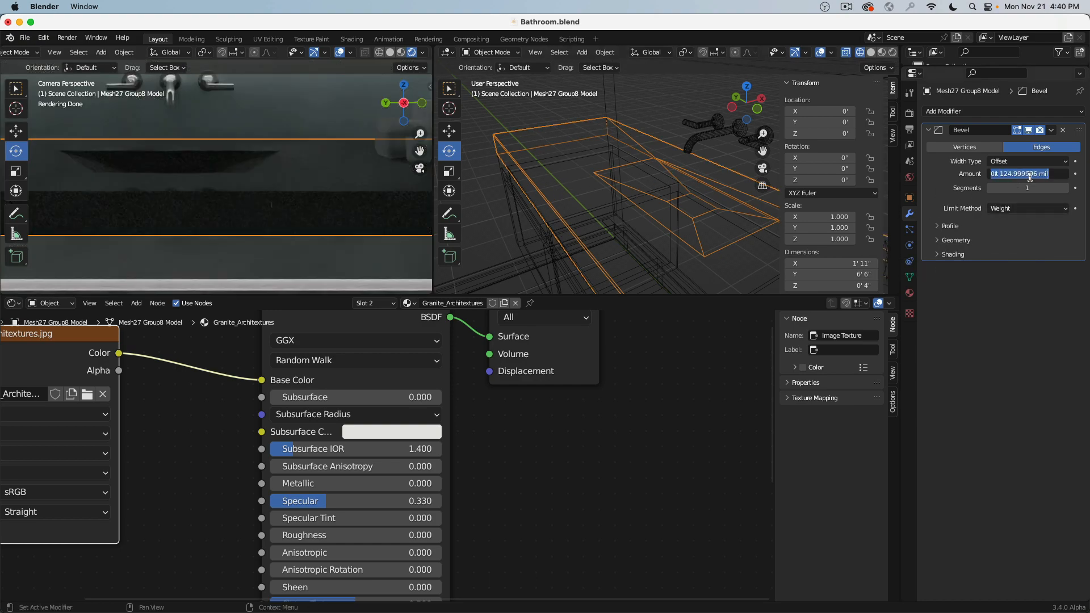
type(".5\"")
key("Return")
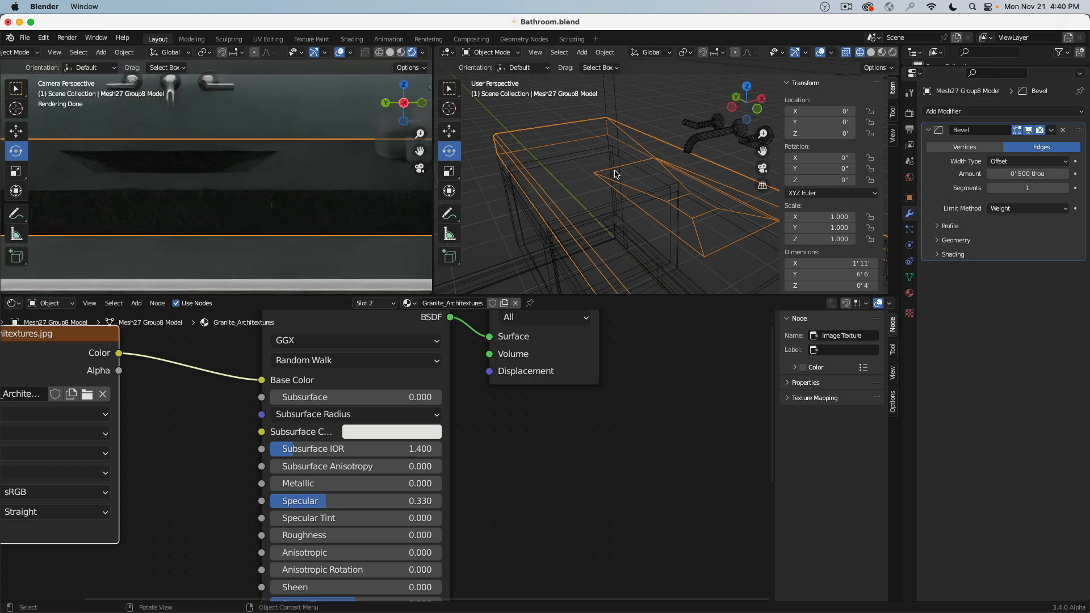
Try a specular value of 1.000 on the Granite_Architextures material and inspect the countertop's front edge in the render
scroll(196, 200, "down", 3)
middle_click_drag(197, 200, 244, 192, "shift")
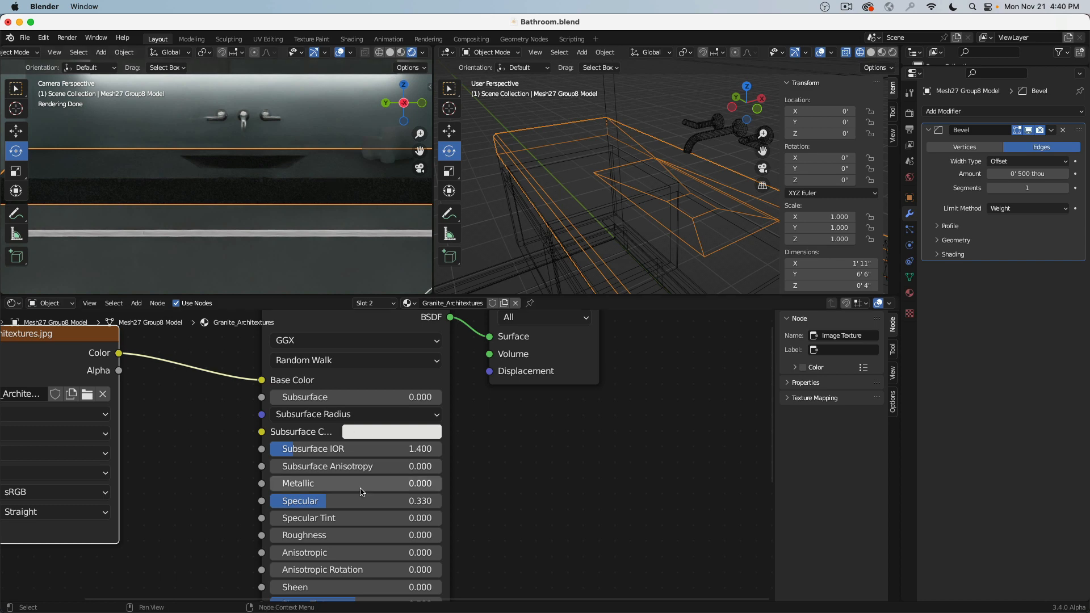
left_click(910, 293)
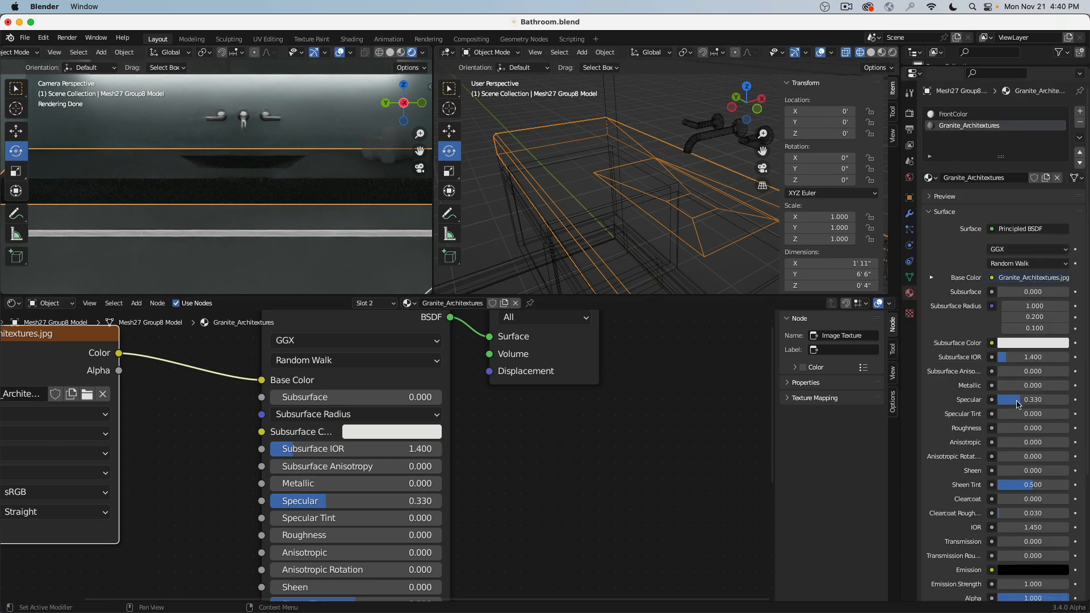
left_click_drag(1018, 404, 1068, 404)
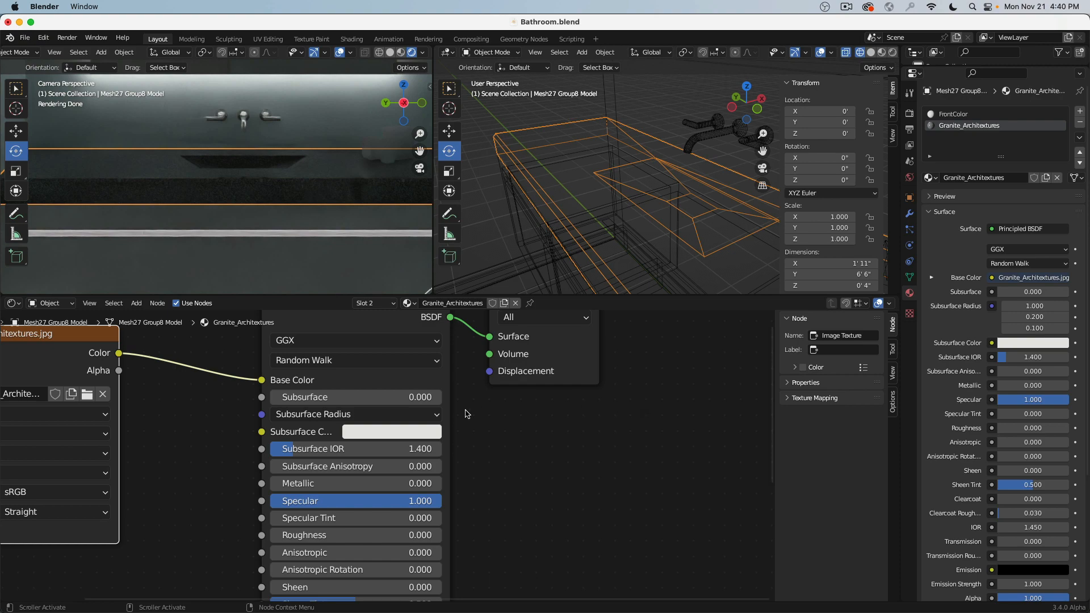
scroll(131, 179, "up", 3)
scroll(131, 175, "up", 2)
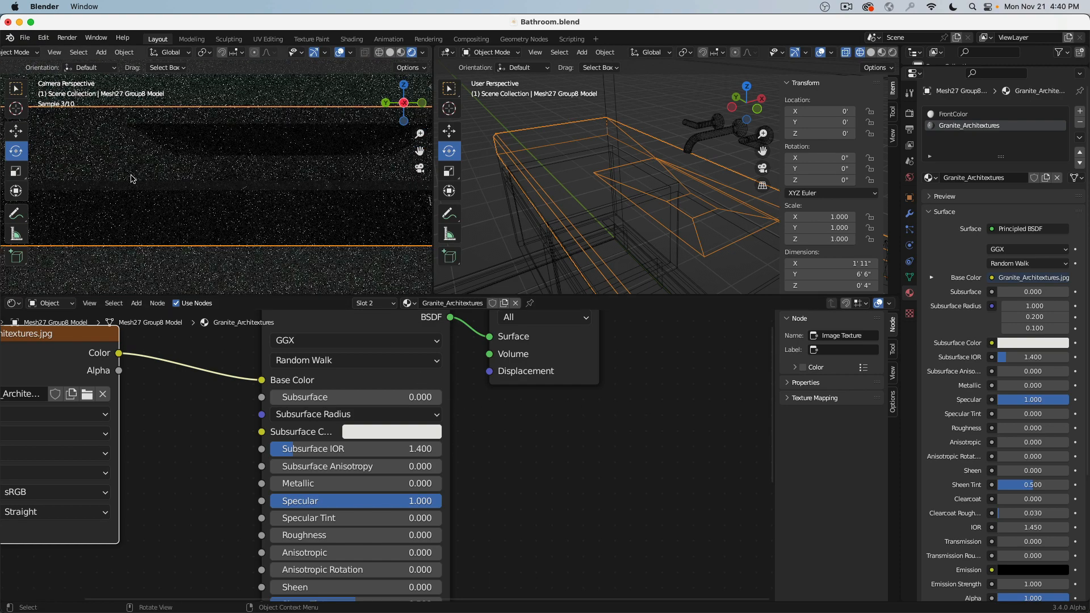
middle_click_drag(137, 167, 263, 189, "shift")
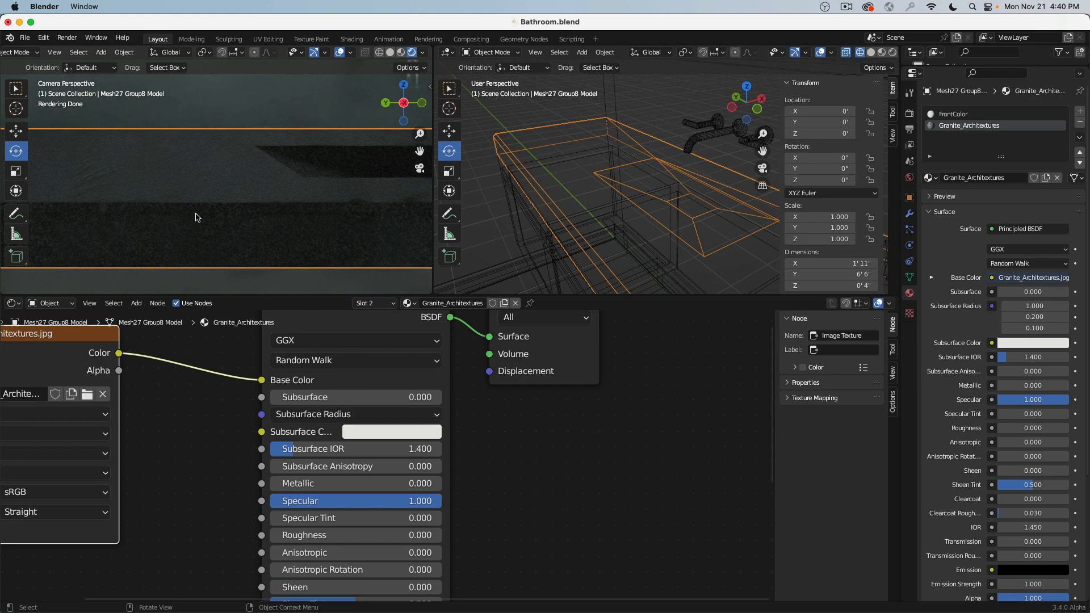
Set the granite material's specular to 0.5 and its roughness to 0.1
left_click(341, 505)
type("0.5")
key("Return")
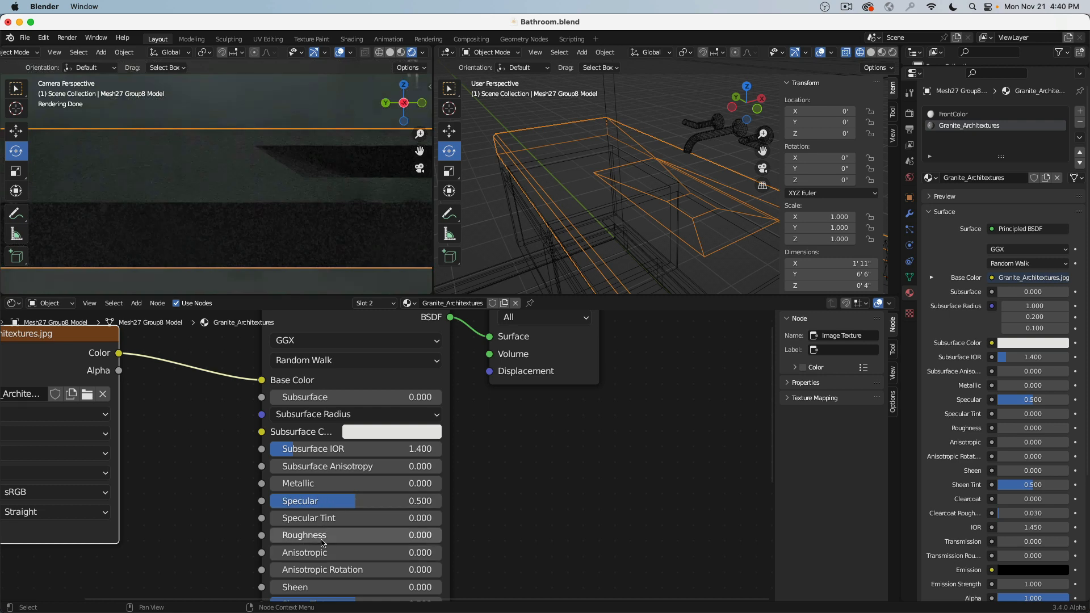
left_click(324, 537)
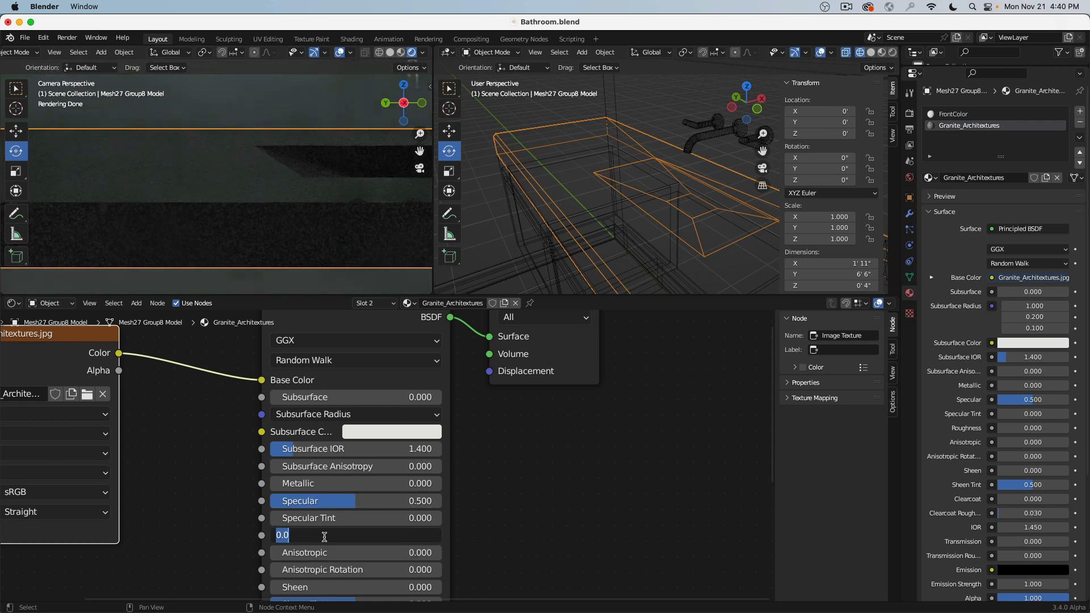
key("BackSpace")
type(".1")
key("Return")
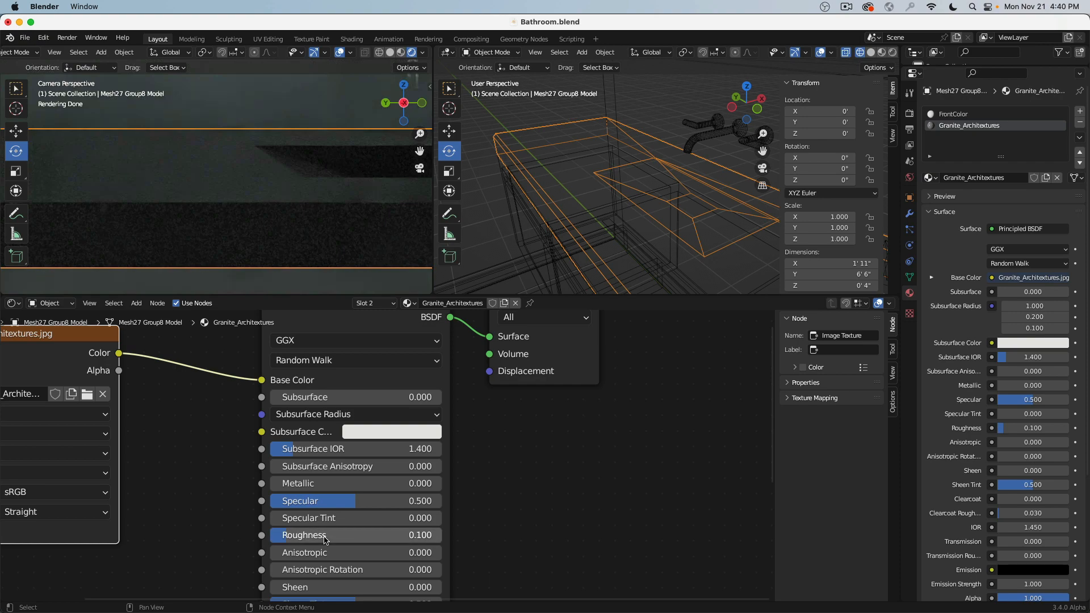
Move the granite image texture node farther away from the Principled BSDF
scroll(207, 449, "down", 4)
middle_click_drag(205, 447, 412, 420)
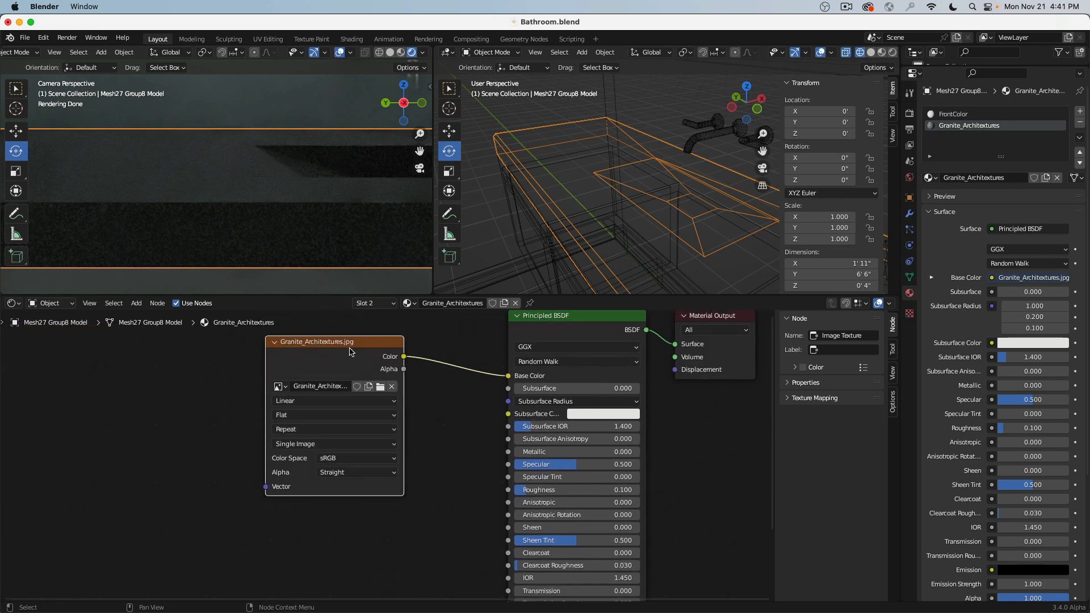
left_click(188, 370)
left_click_drag(296, 345, 88, 388)
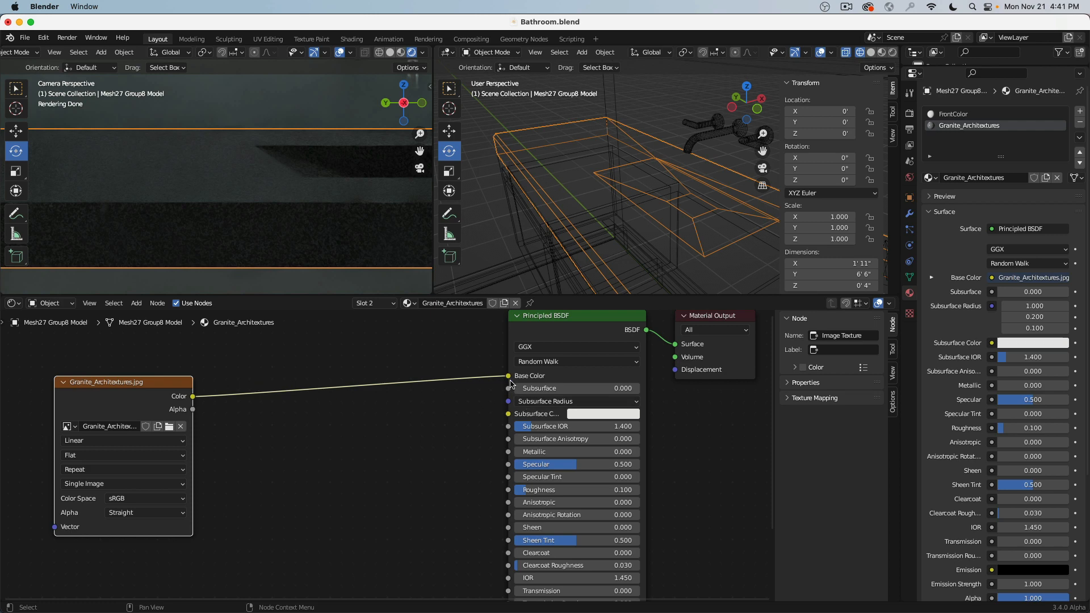
Try driving the granite's roughness with the image texture's color instead of the base color, and make the base color black
left_click_drag(509, 377, 509, 491)
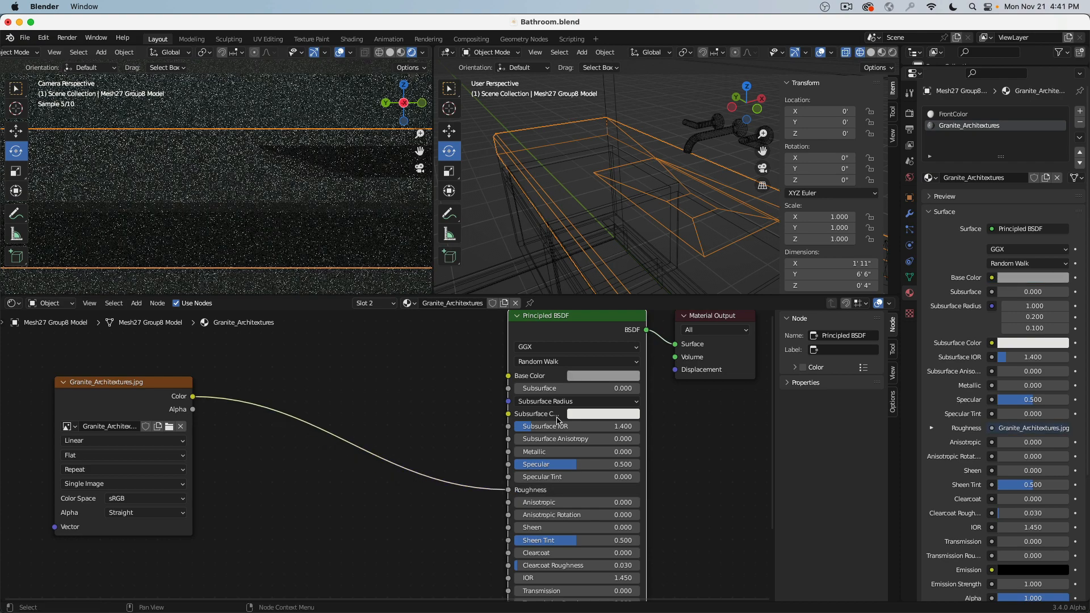
left_click(601, 376)
left_click_drag(667, 248, 667, 297)
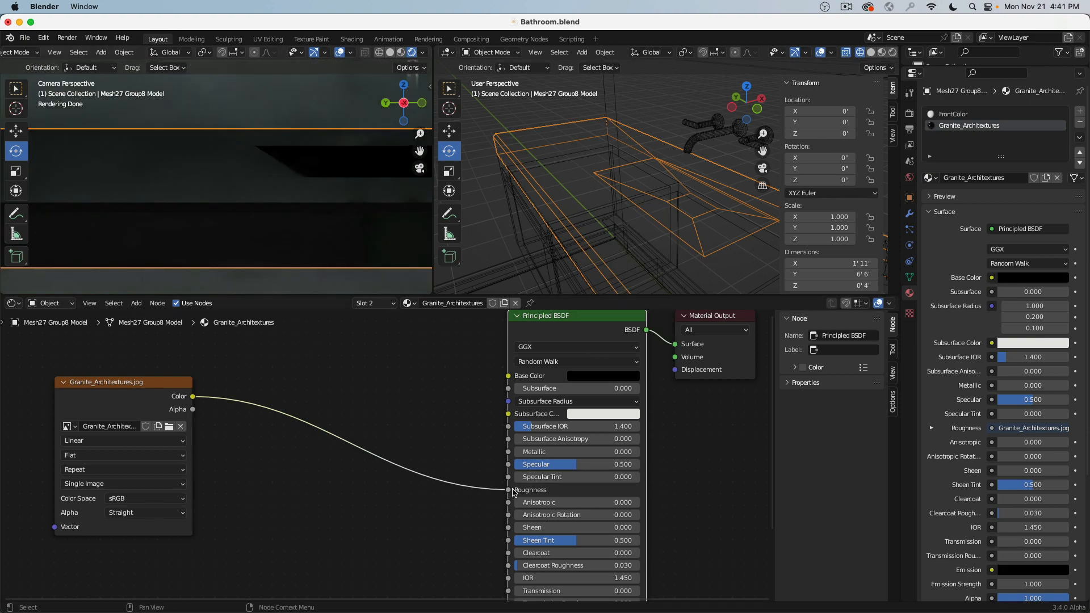
Try the granite image as the specular input with roughness at 0, and inspect the countertop's reflections up close
left_click_drag(508, 490, 509, 464)
left_click_drag(572, 492, 511, 490)
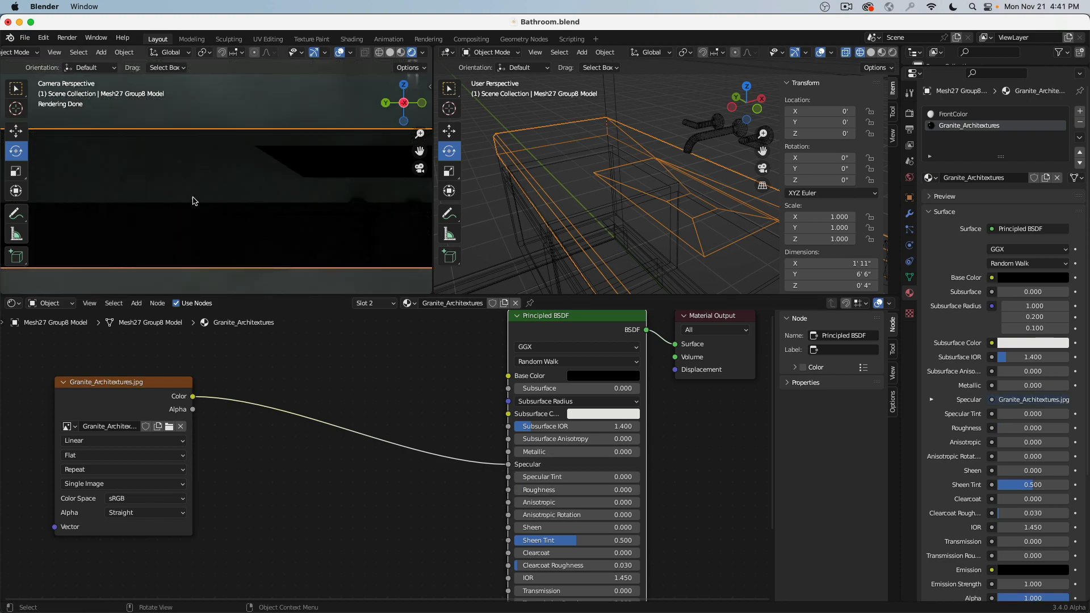
scroll(194, 201, "up", 5)
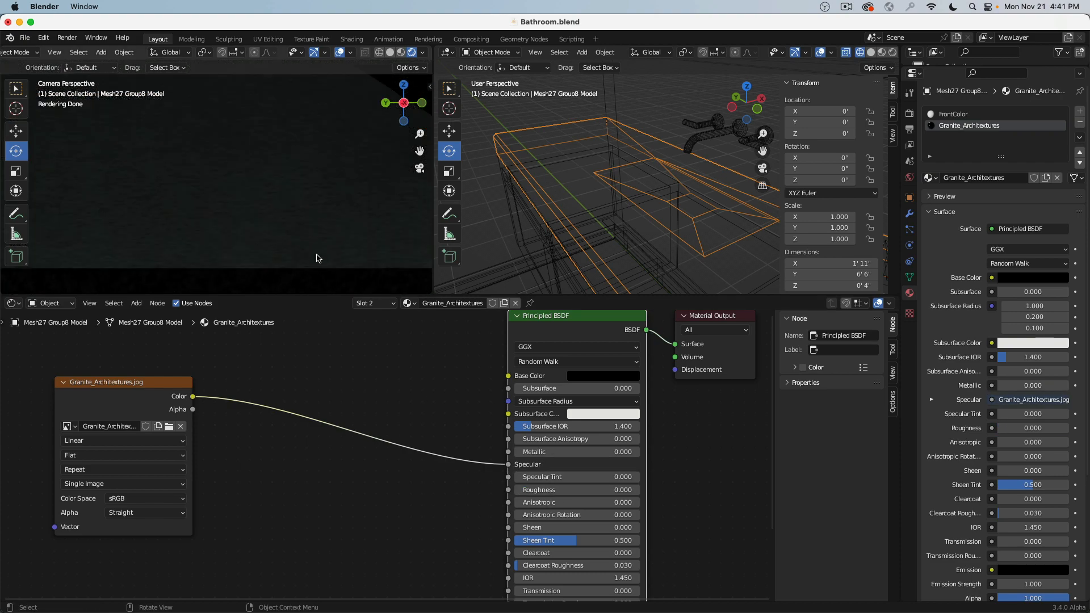
scroll(268, 262, "up", 2)
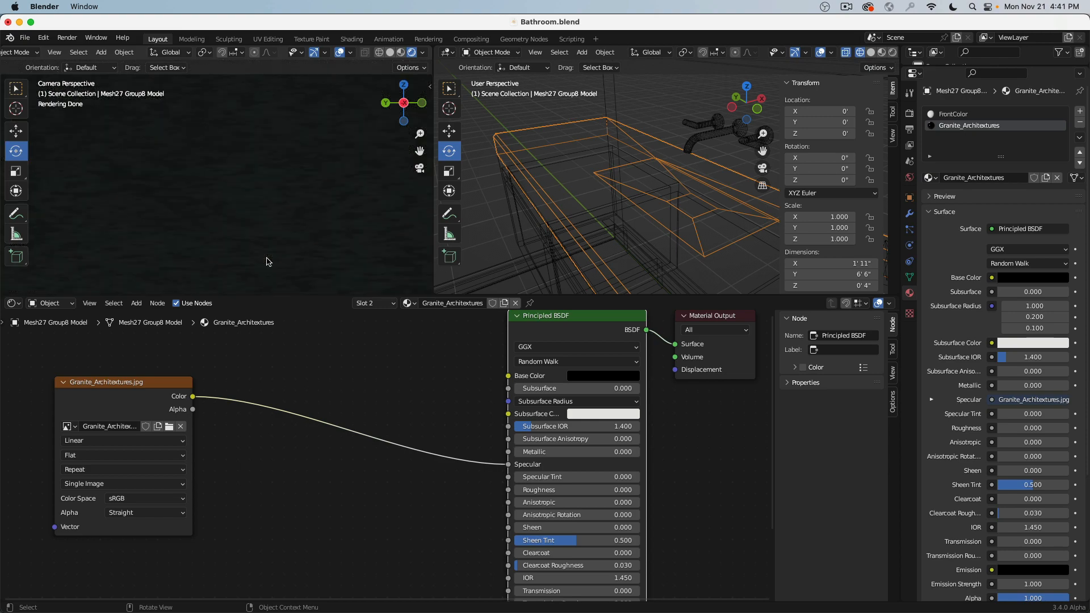
scroll(269, 233, "down", 2)
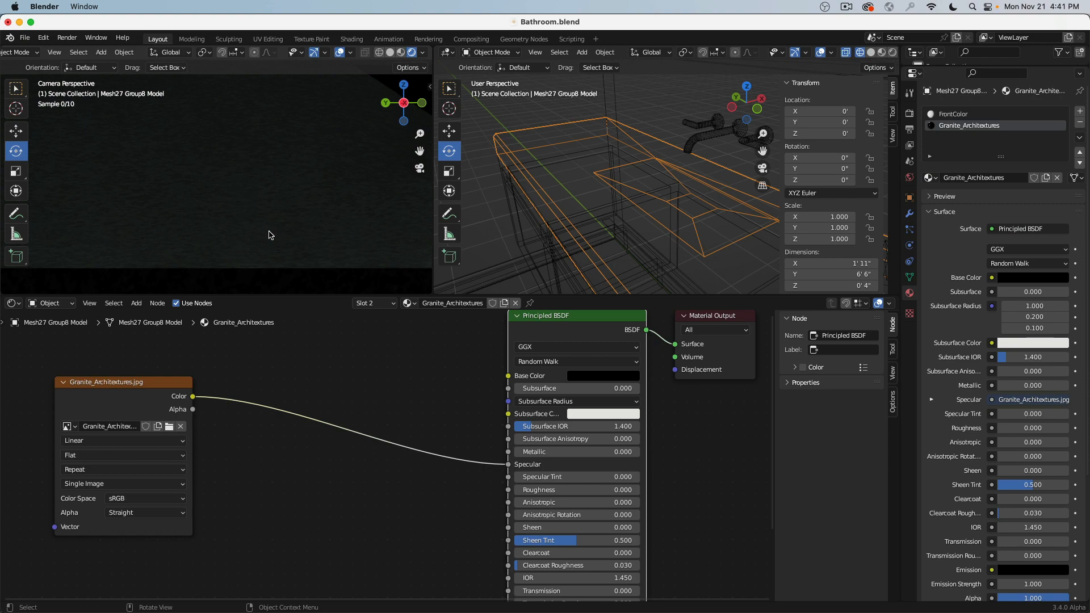
scroll(270, 234, "down", 2)
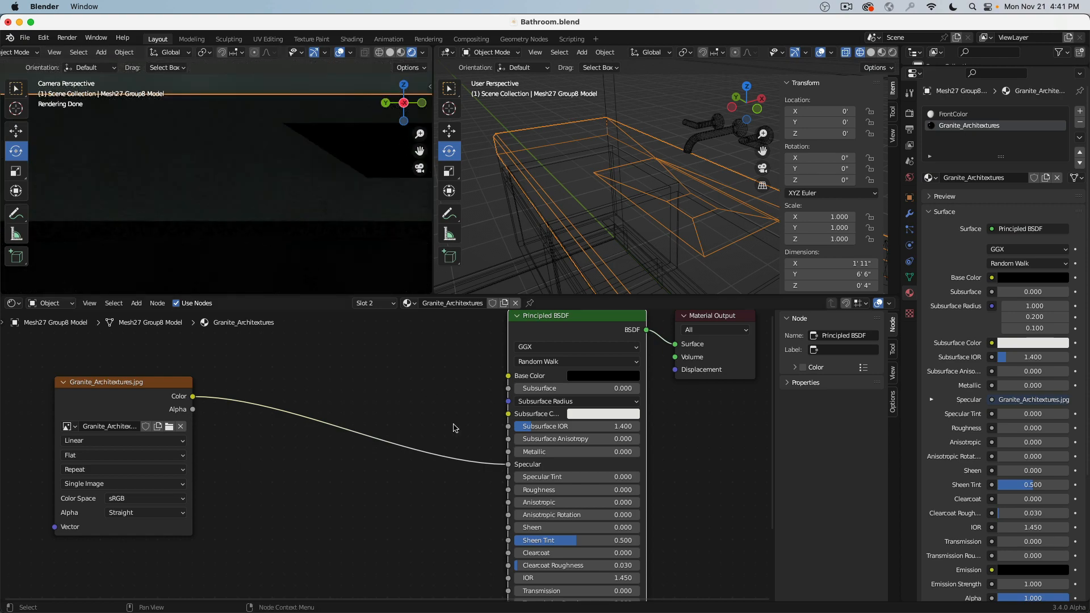
Reconnect the granite image to the Base Color and set the roughness to 0.2
left_click_drag(512, 466, 508, 376)
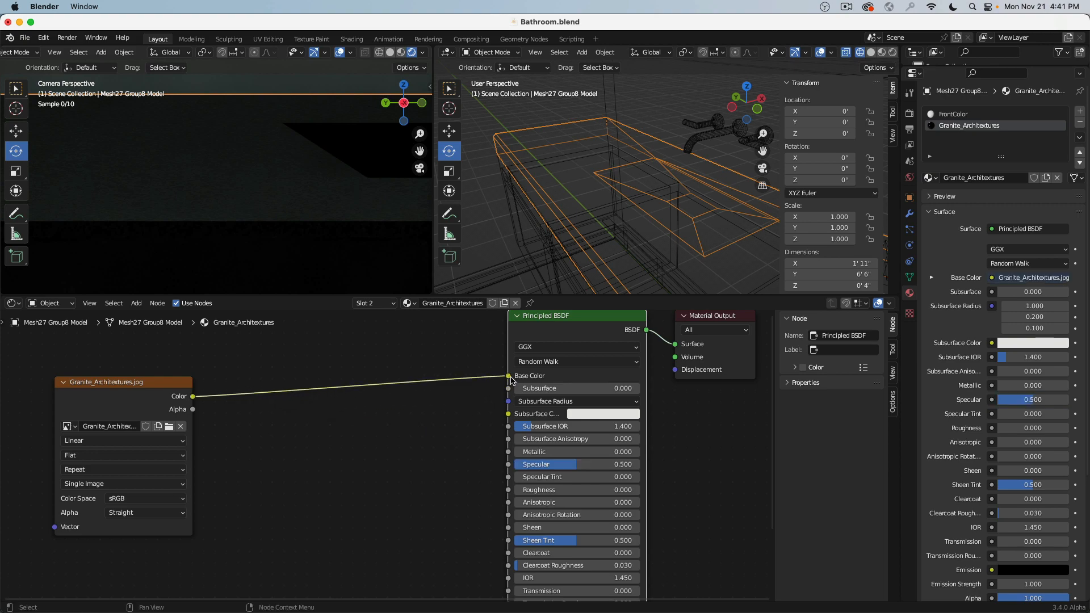
left_click(554, 490)
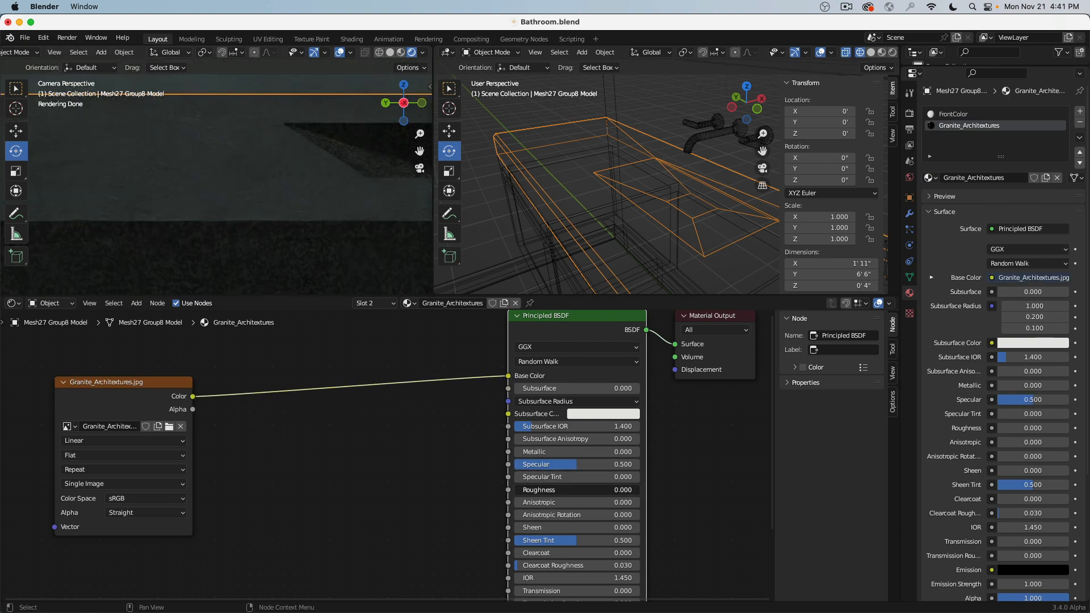
key("BackSpace")
type(".2")
key("Return")
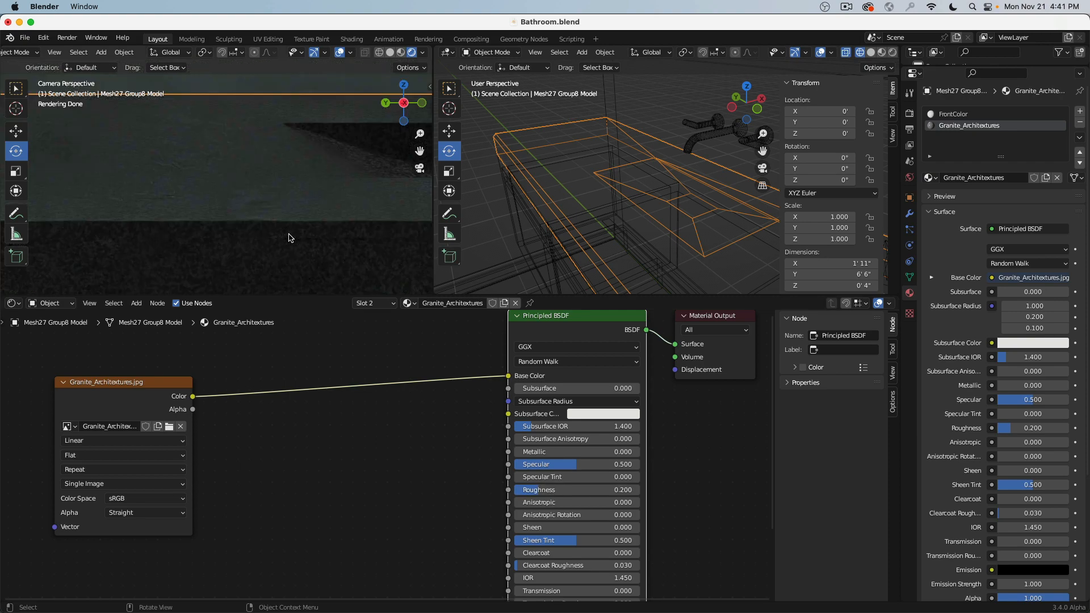
Select the terrazzo tile floor and reposition its image texture node level with the Principled BSDF, leaving a wide gap between them
scroll(276, 232, "down", 5)
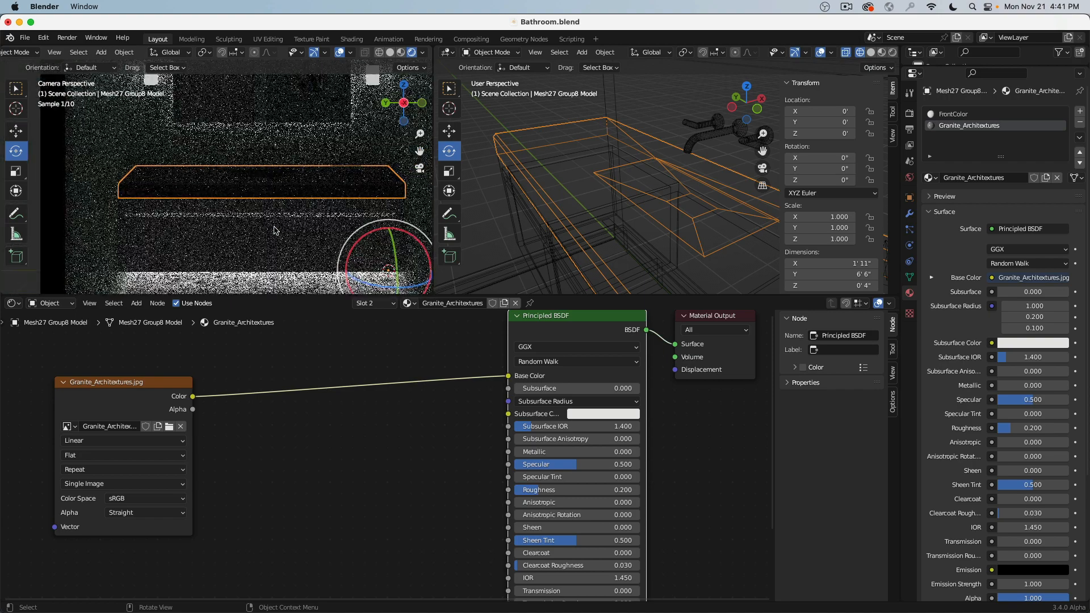
scroll(274, 230, "down", 3)
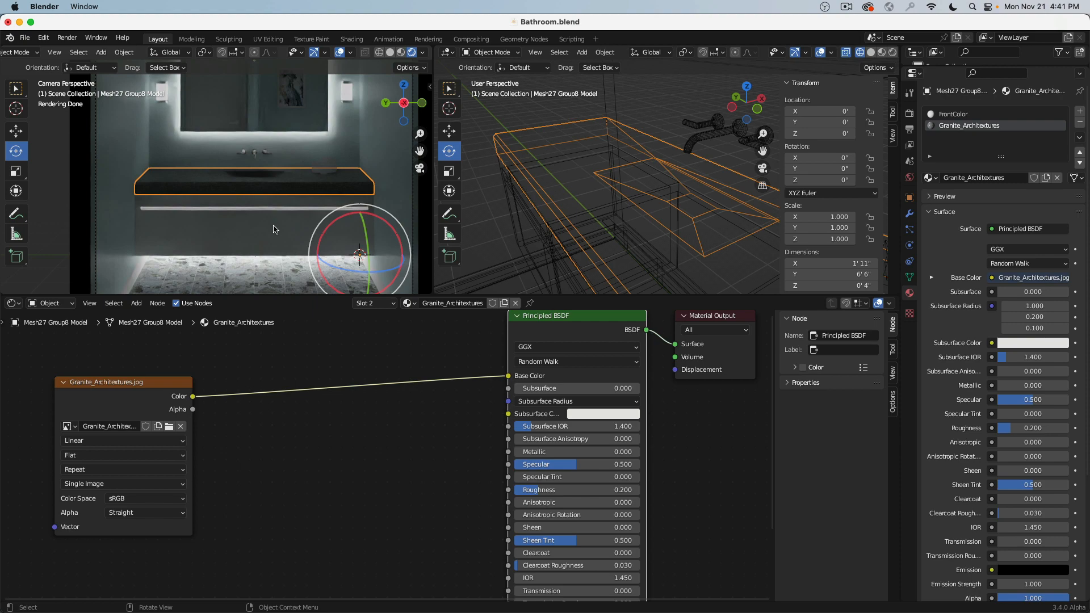
middle_click_drag(209, 244, 228, 176, "shift")
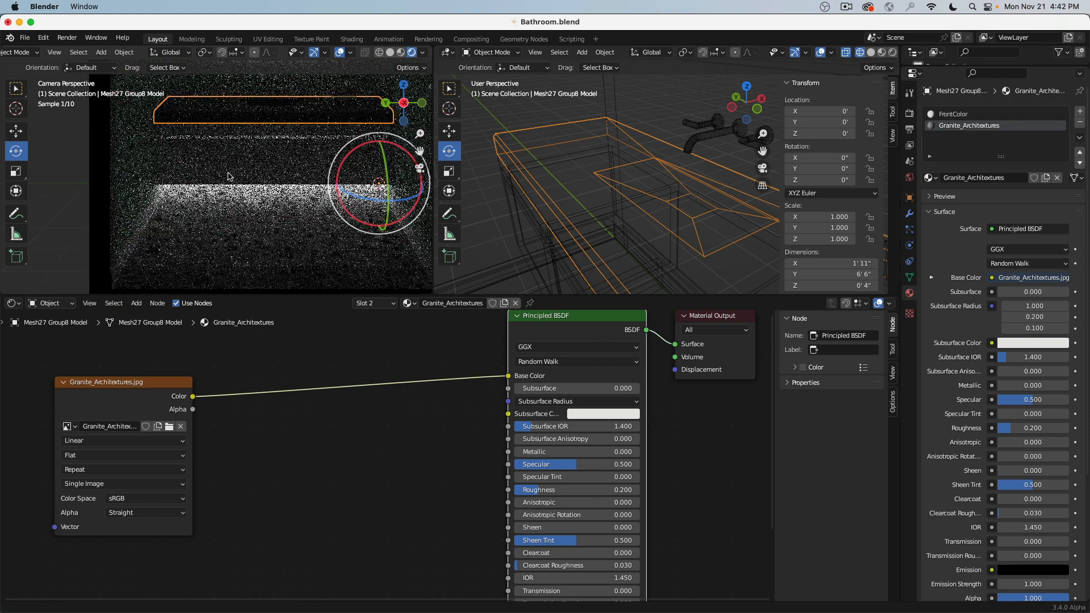
left_click(190, 230)
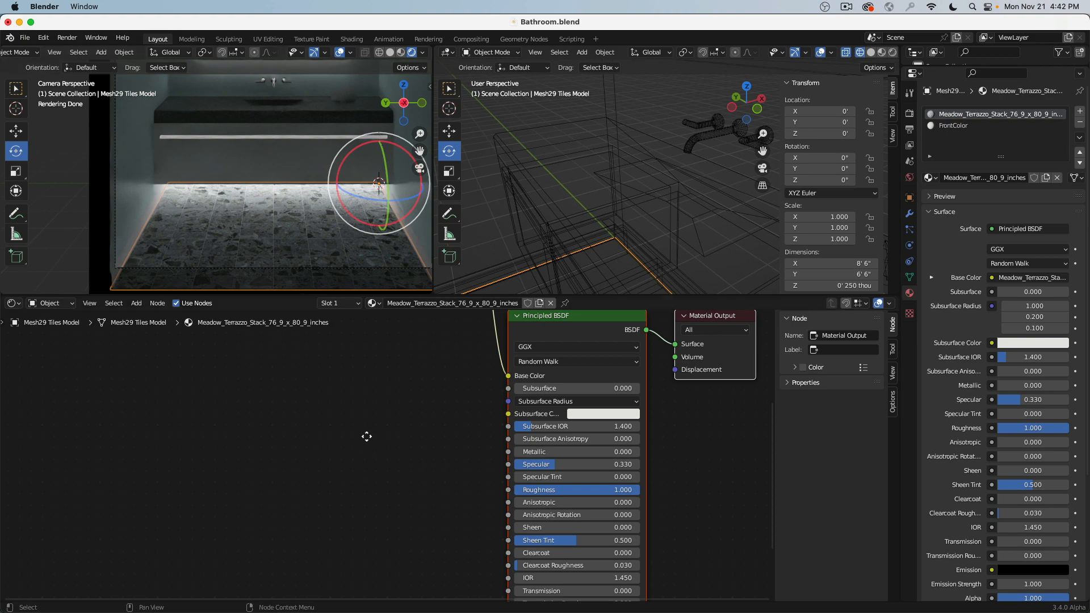
middle_click_drag(368, 436, 369, 518)
scroll(375, 467, "down", 7)
scroll(390, 451, "down", 2)
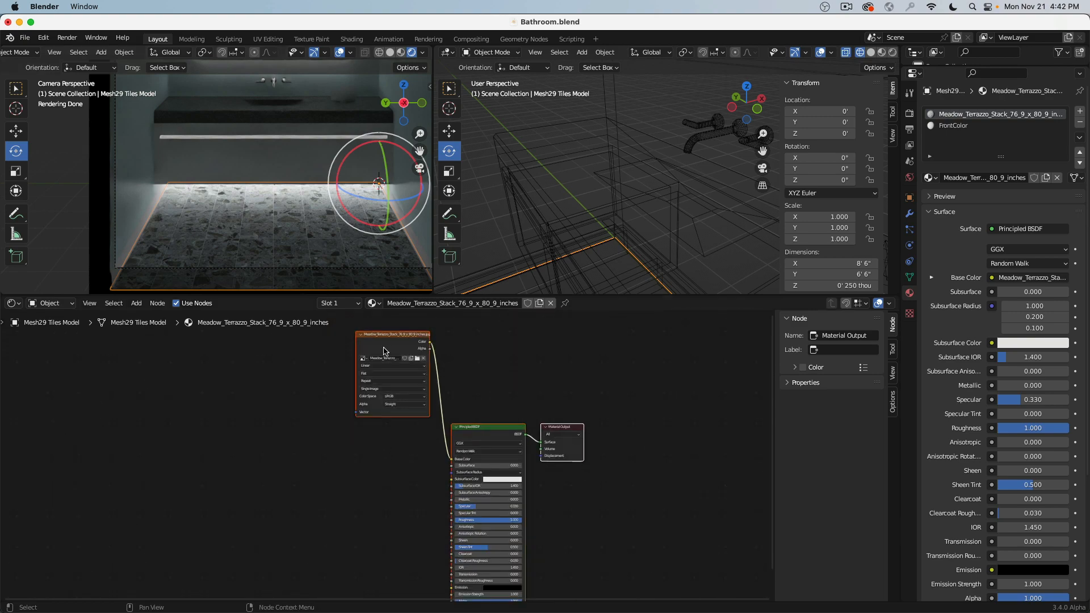
left_click_drag(416, 339, 372, 452)
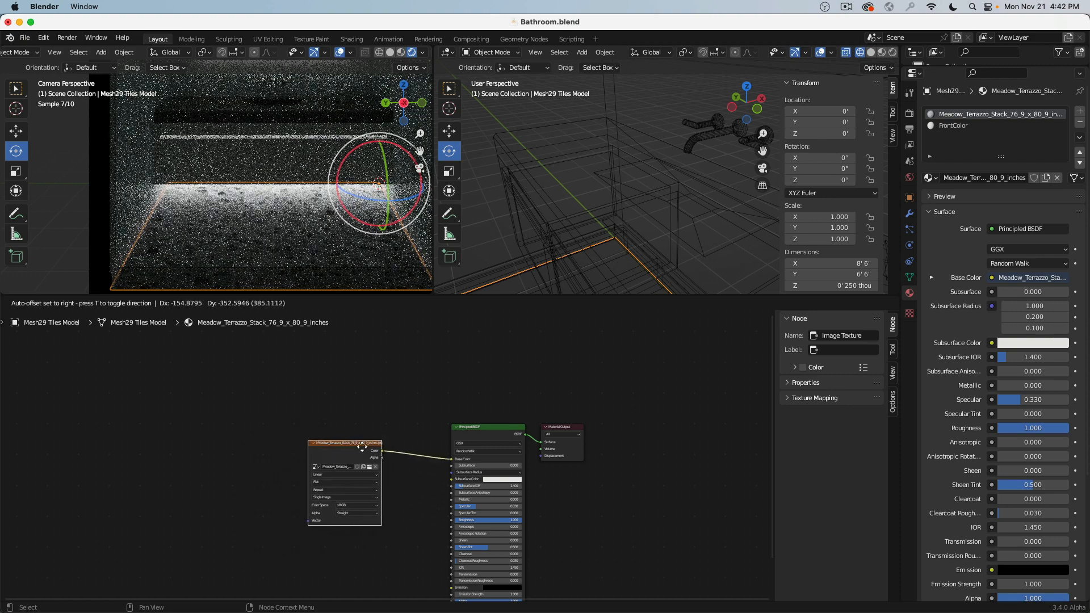
scroll(423, 432, "up", 4)
scroll(420, 423, "up", 2)
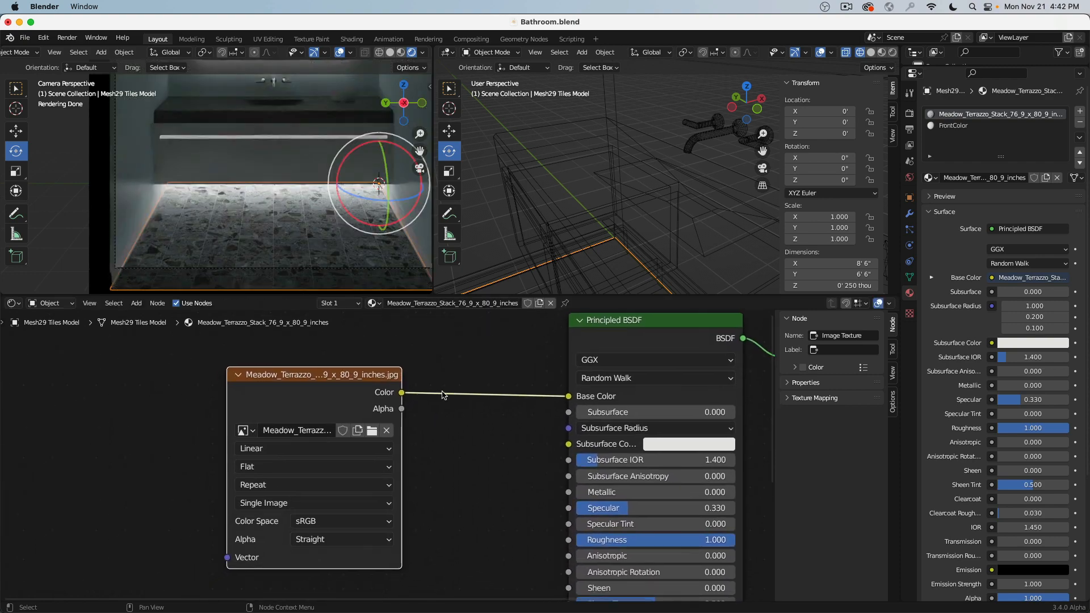
left_click_drag(357, 372, 148, 367)
Relink the terrazzo image from Base Color to Specular, set roughness to 0 and base color to black, and inspect the floor's reflections
left_click_drag(583, 391, 591, 516)
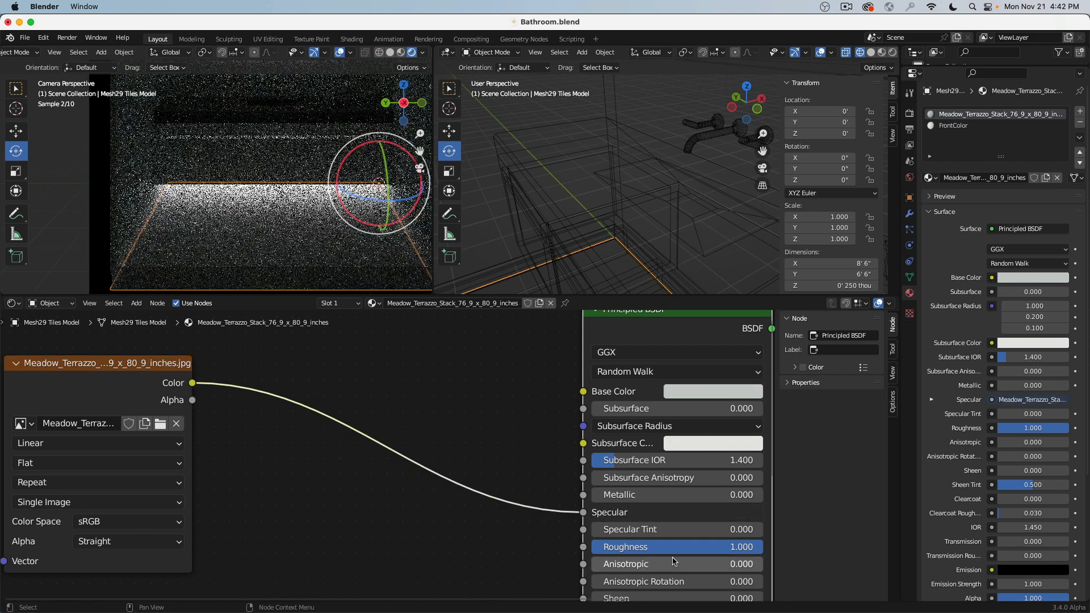
left_click_drag(677, 549, 500, 547)
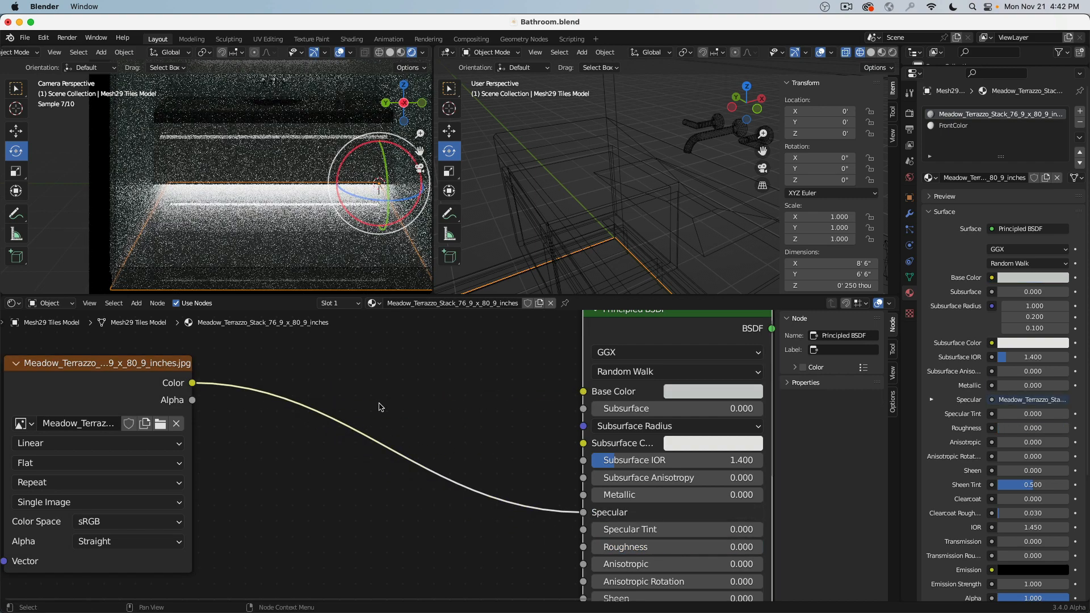
left_click(684, 393)
left_click_drag(802, 236, 801, 279)
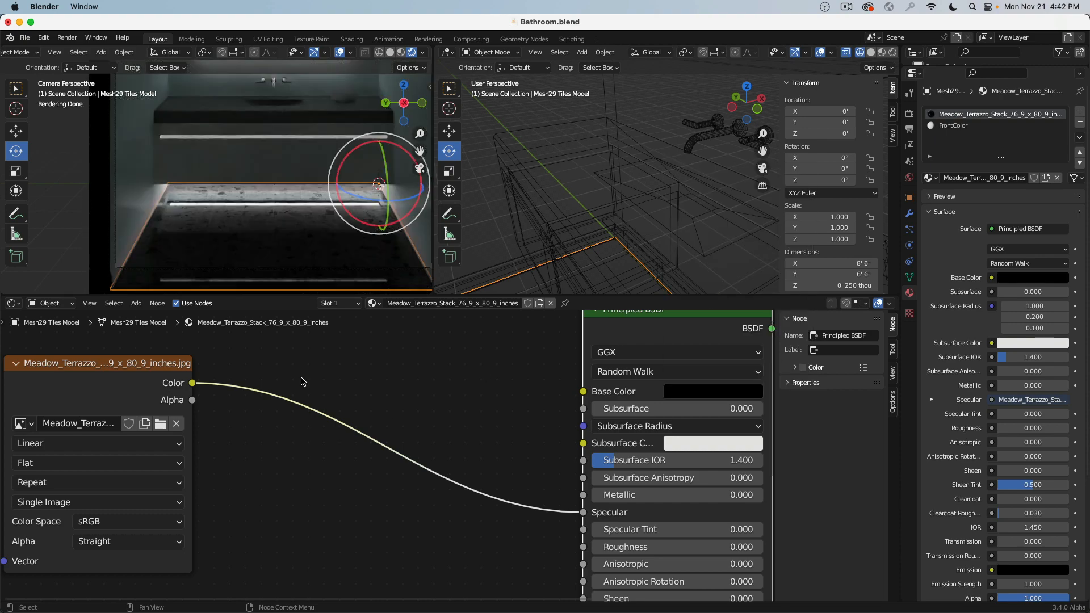
scroll(233, 253, "up", 5)
middle_click_drag(232, 253, 427, 162, "shift")
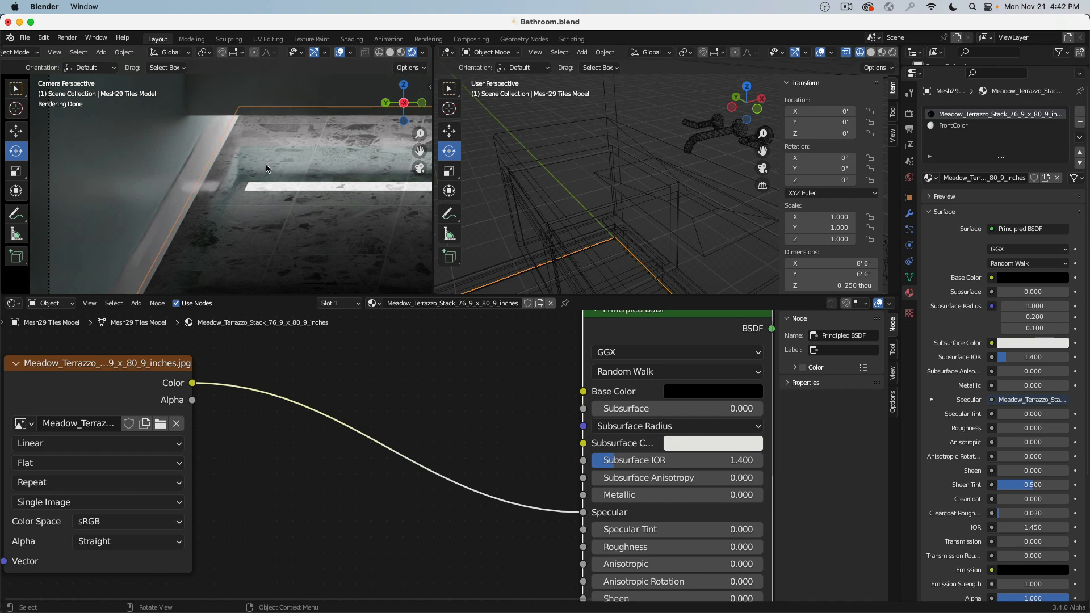
Relink the terrazzo image from Specular to Roughness and set the floor material's specular to 0.5
middle_click_drag(374, 260, 324, 186, "shift")
left_click_drag(583, 511, 570, 538)
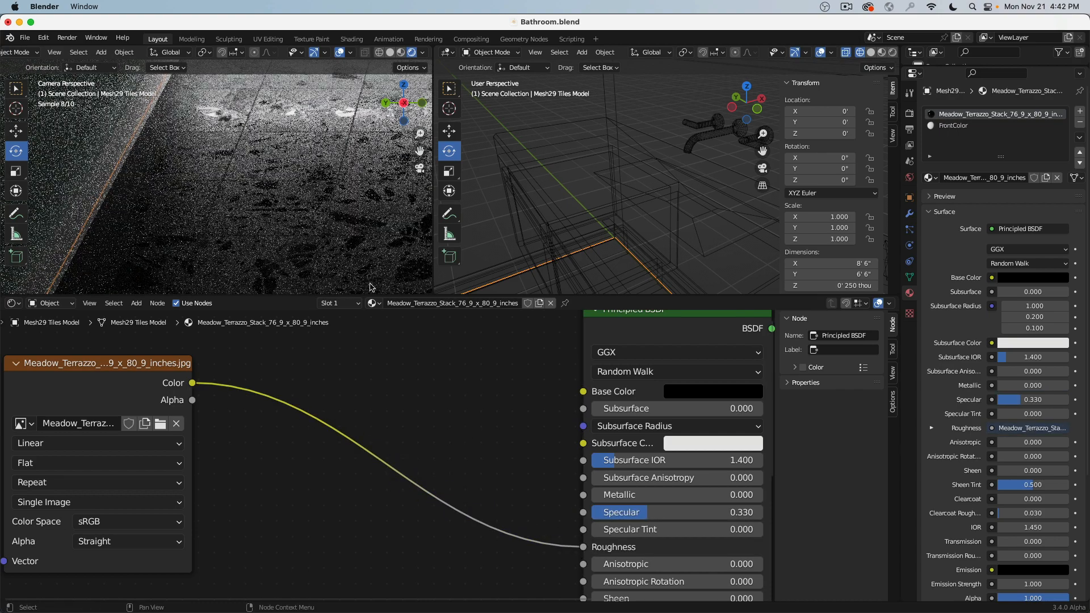
scroll(306, 197, "down", 2)
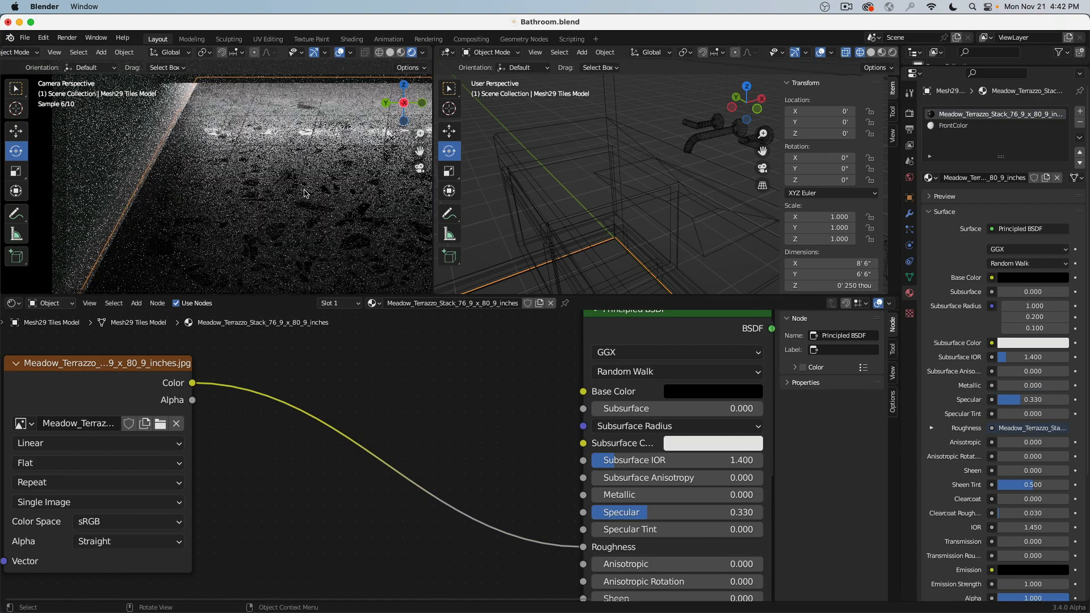
left_click(671, 508)
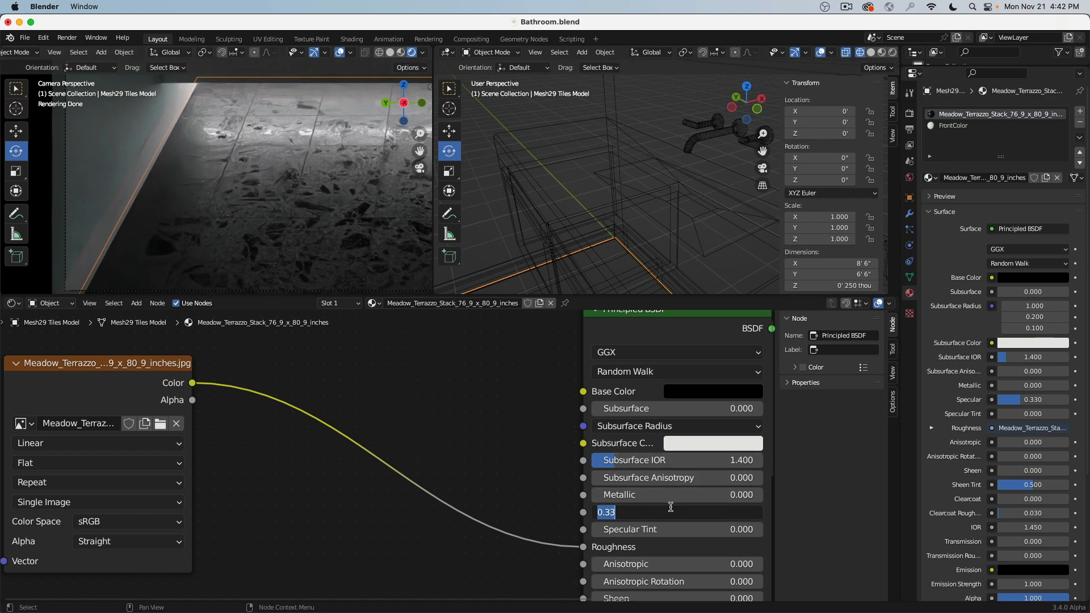
type("0.5")
key("Return")
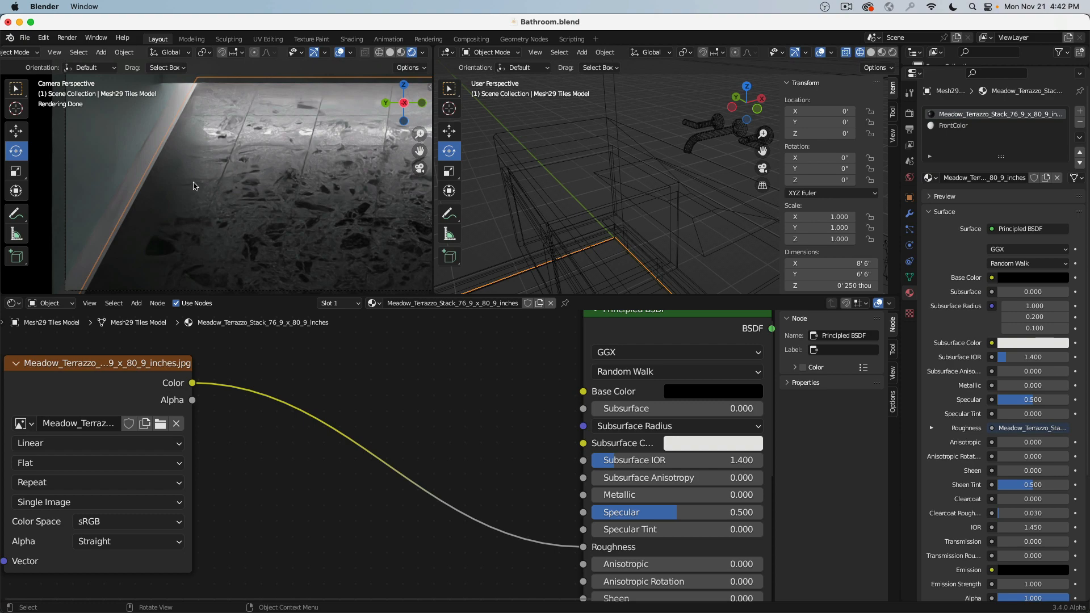
Link the terrazzo image's color to Base Color as well as Roughness, and inspect the floor's reflections
scroll(333, 184, "down", 2)
middle_click_drag(316, 178, 198, 166, "shift")
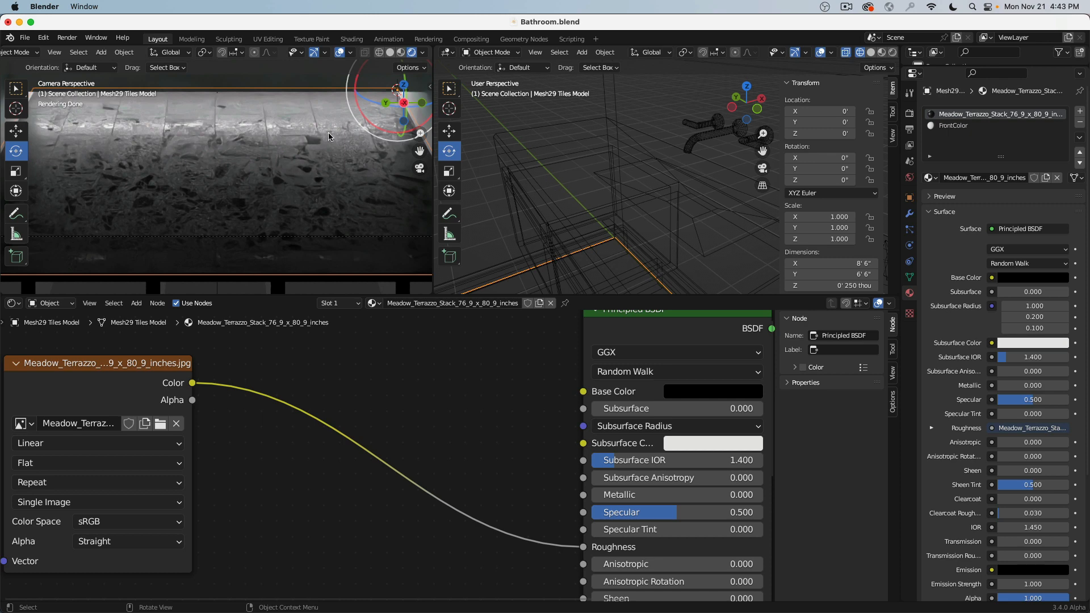
left_click_drag(192, 384, 584, 393)
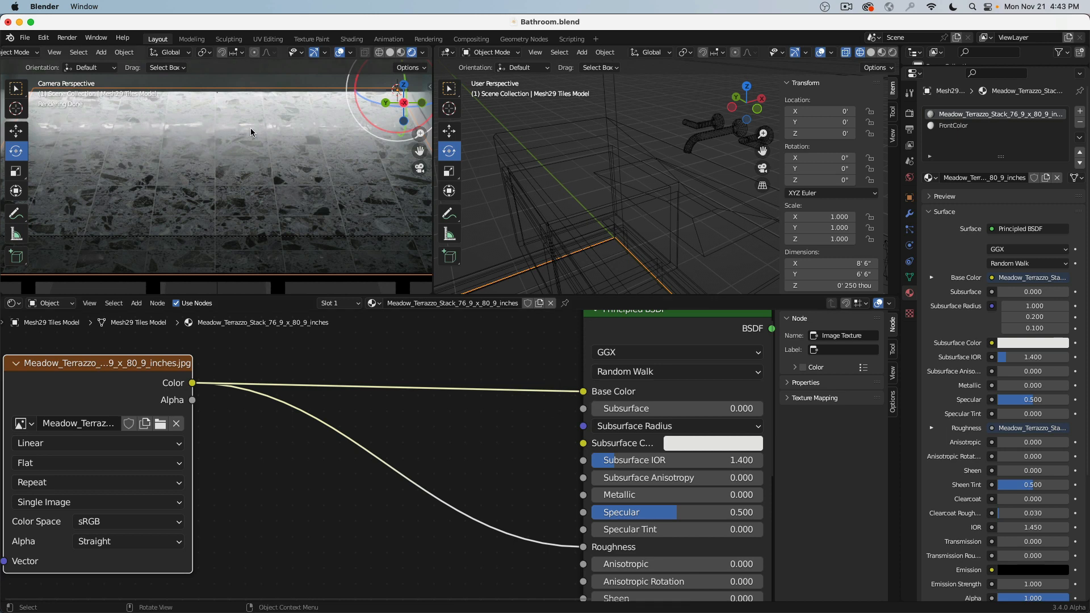
scroll(261, 136, "down", 2)
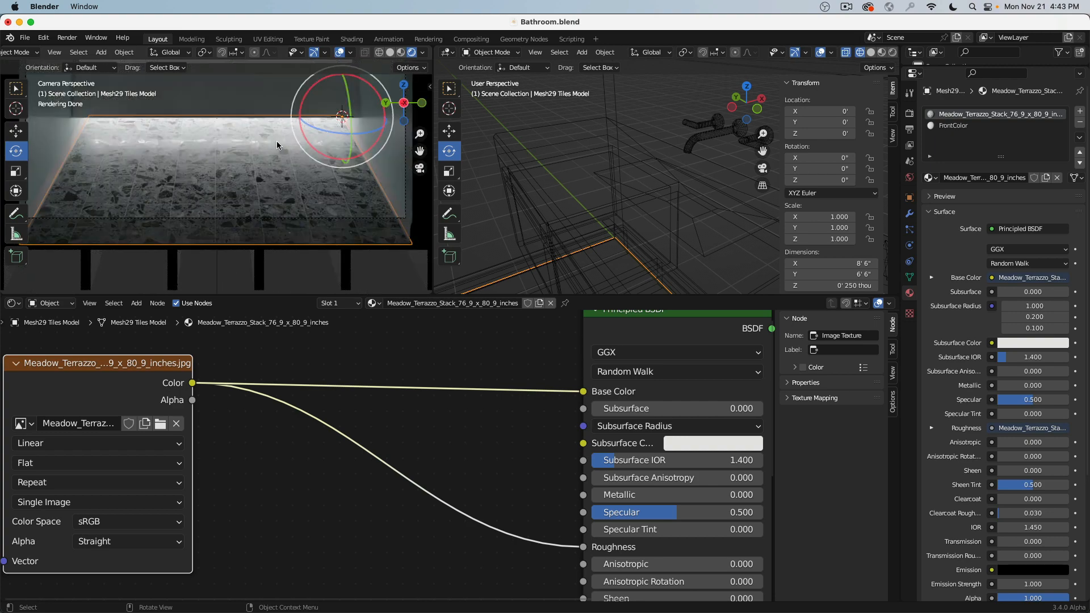
Select the area light above the floor in the front view and set its Size X to 6 inches
middle_click_drag(632, 215, 611, 162)
key("KP_5")
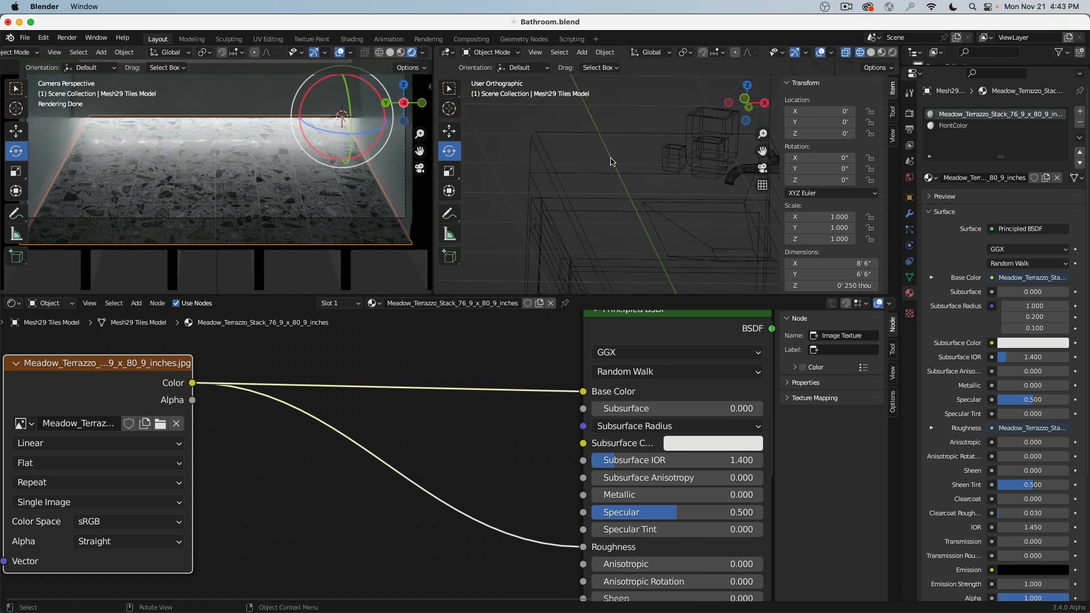
key("KP_1")
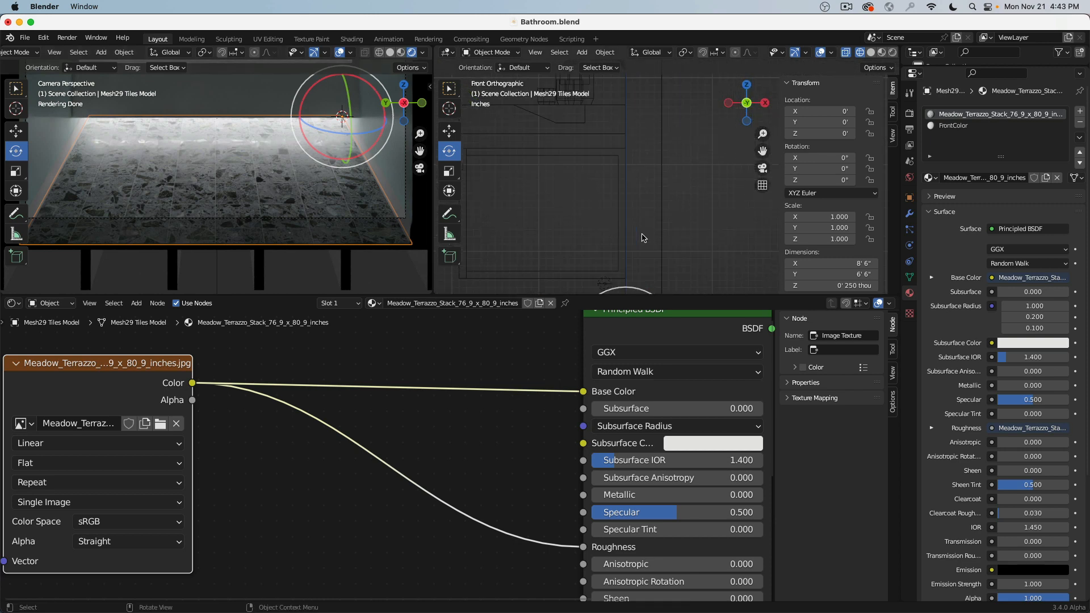
middle_click_drag(643, 238, 625, 189, "shift")
scroll(603, 201, "up", 4)
left_click(587, 195)
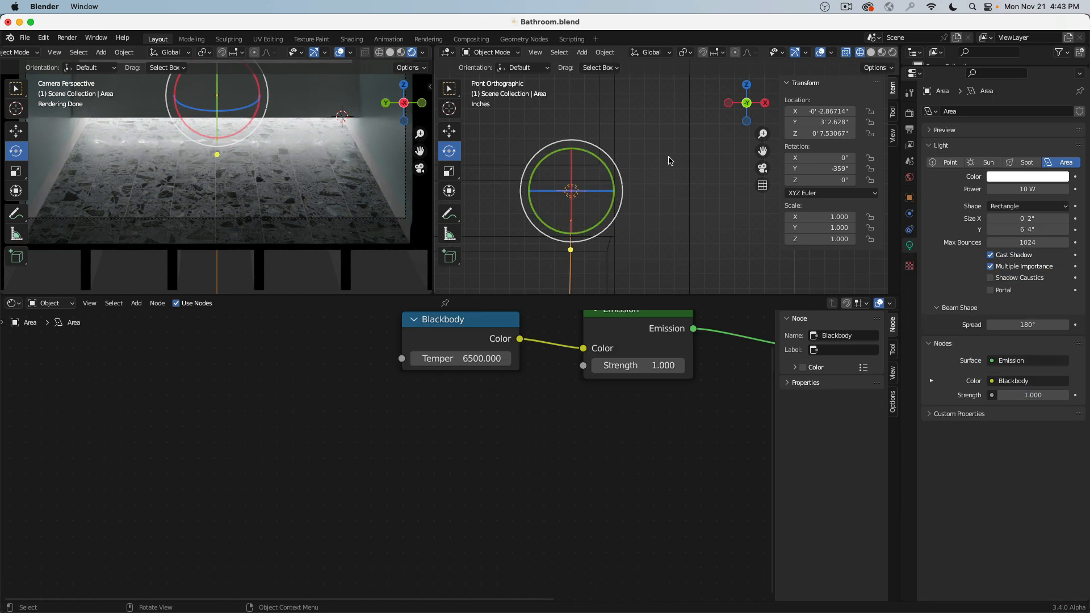
middle_click_drag(668, 163, 704, 201)
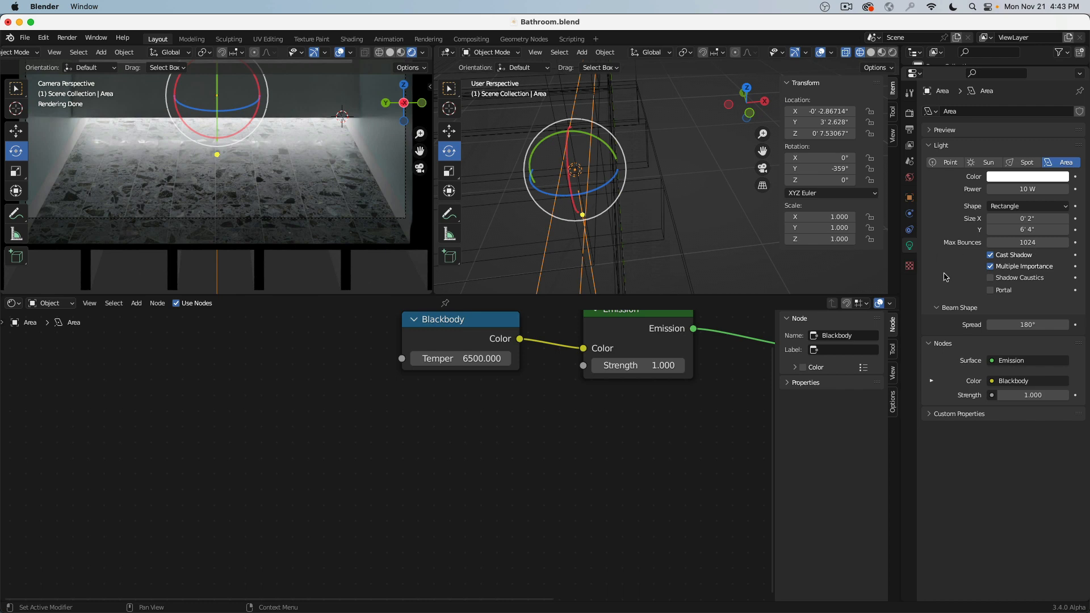
left_click_drag(1022, 219, 999, 220)
left_click(1025, 220)
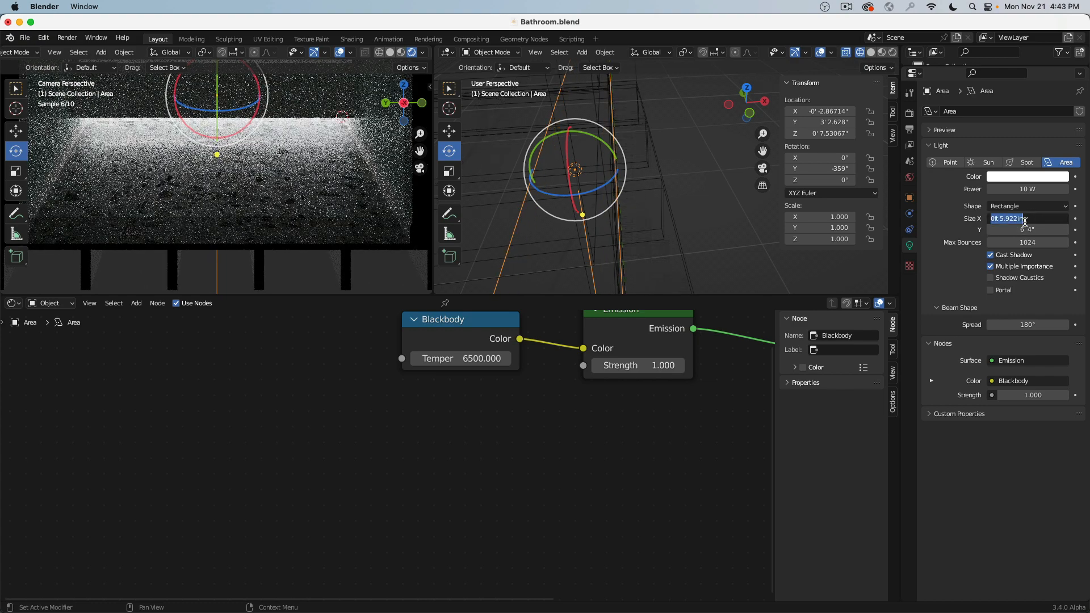
type("6\"")
key("Return")
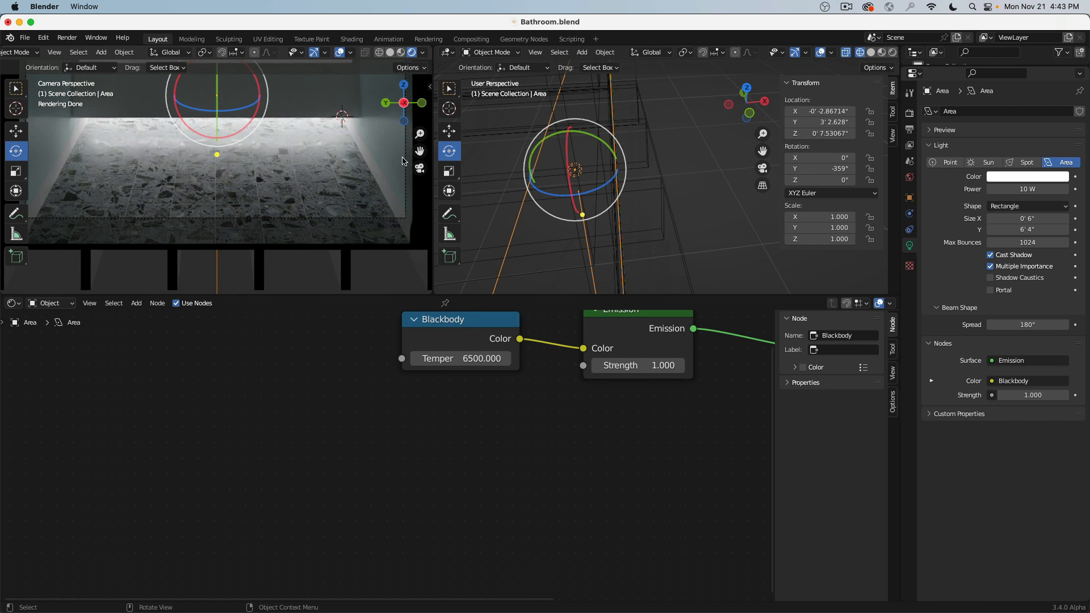
Move the area light slightly in the front view to about X -3.24 inches and Z 7.72 inches
left_click(750, 113)
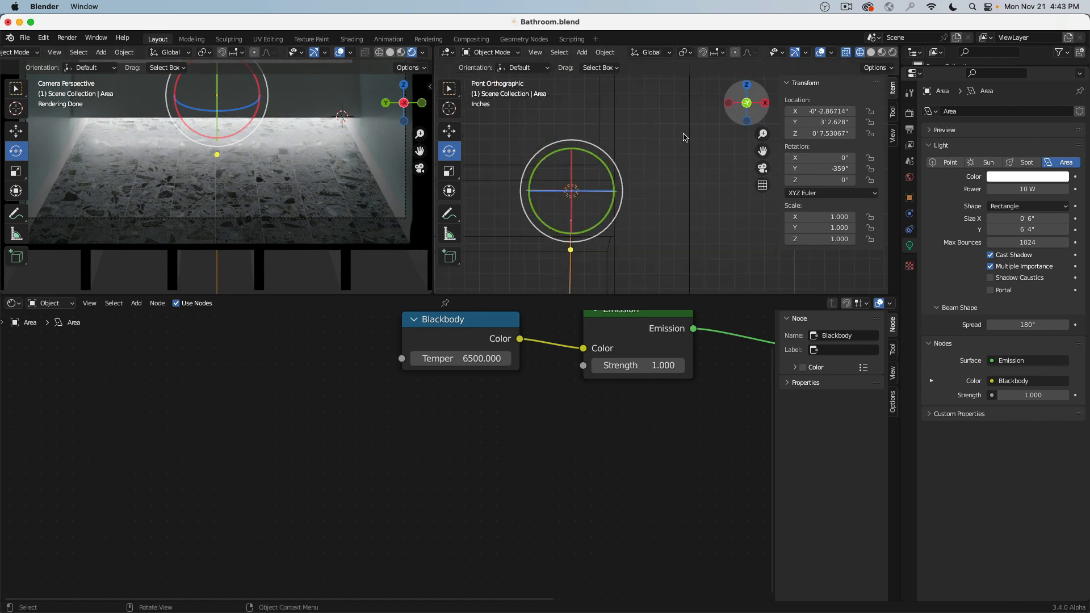
scroll(616, 185, "down", 5)
left_click(452, 131)
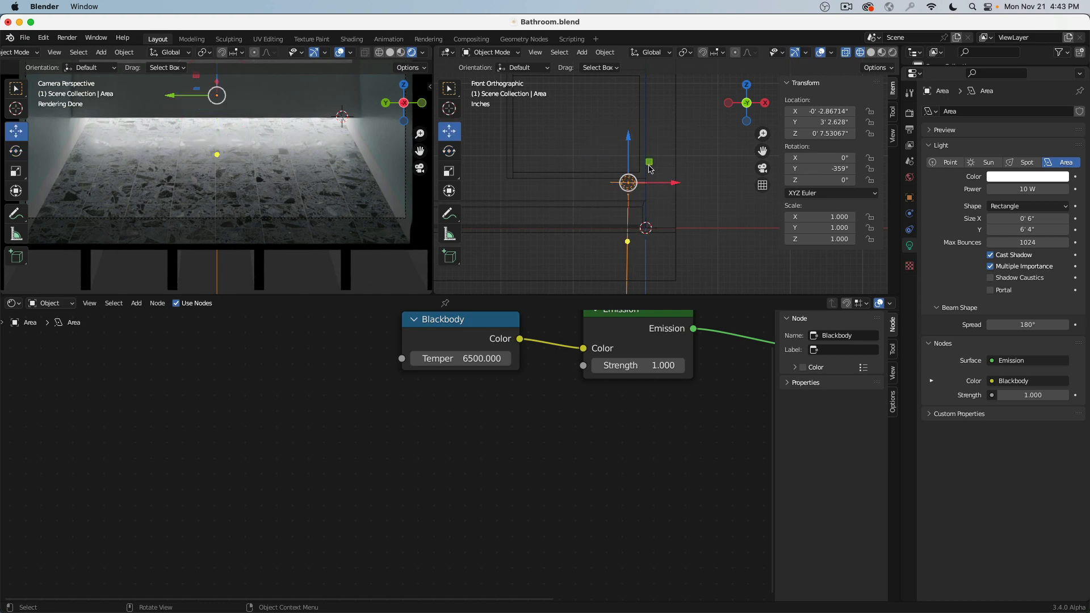
mouse_move(650, 169)
left_mouse_down()
mouse_move(637, 178)
mouse_move(644, 164)
mouse_move(602, 165)
mouse_move(641, 163)
left_mouse_up()
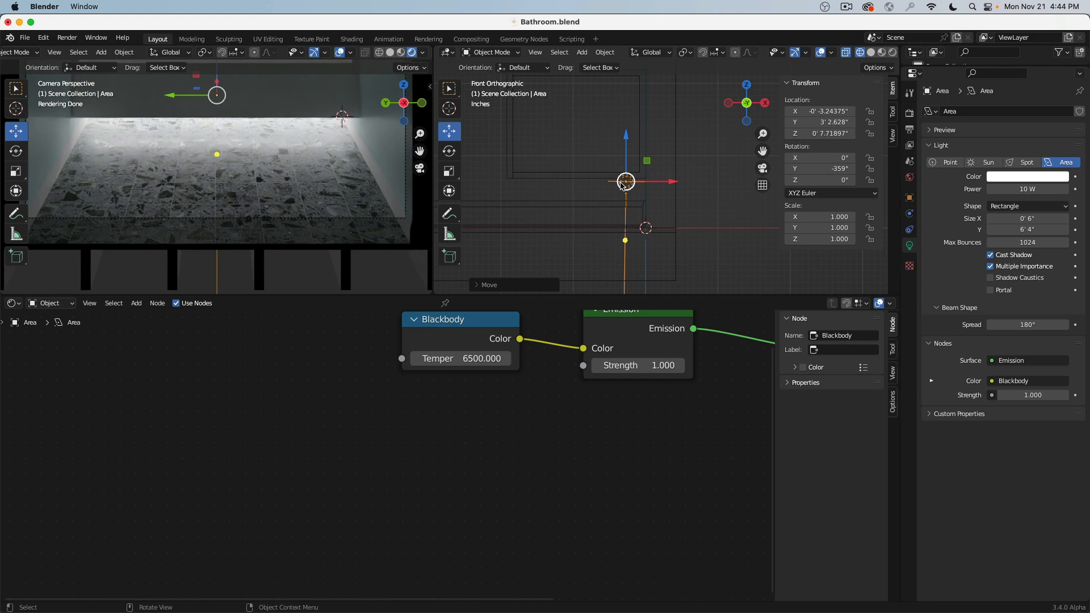
Select the terrazzo floor and examine its tile surface up close in the camera view
left_click(282, 180)
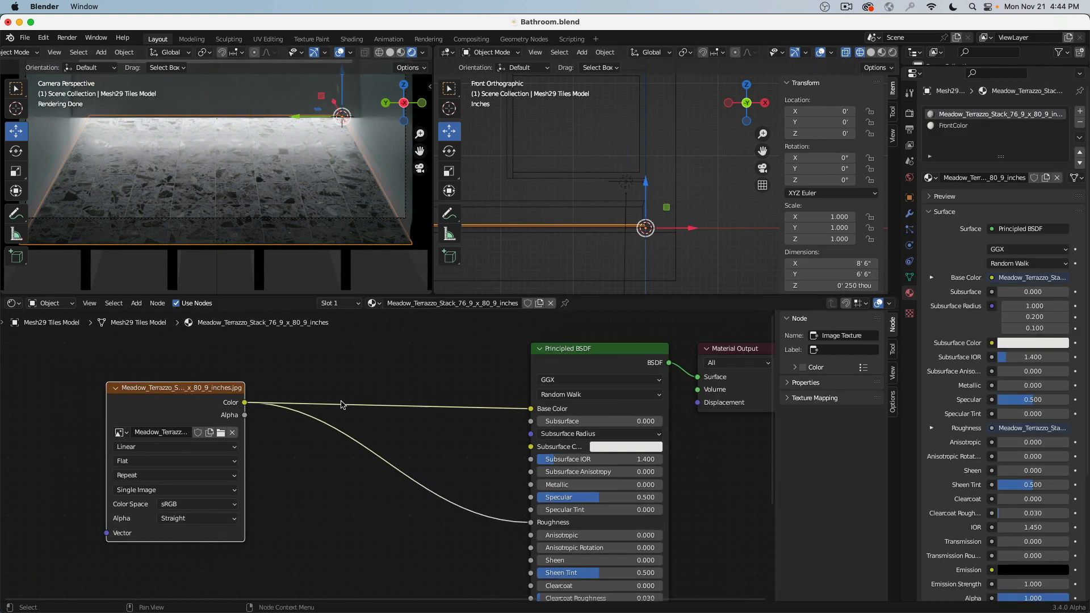
scroll(401, 528, "down", 2)
middle_click_drag(401, 528, 438, 433)
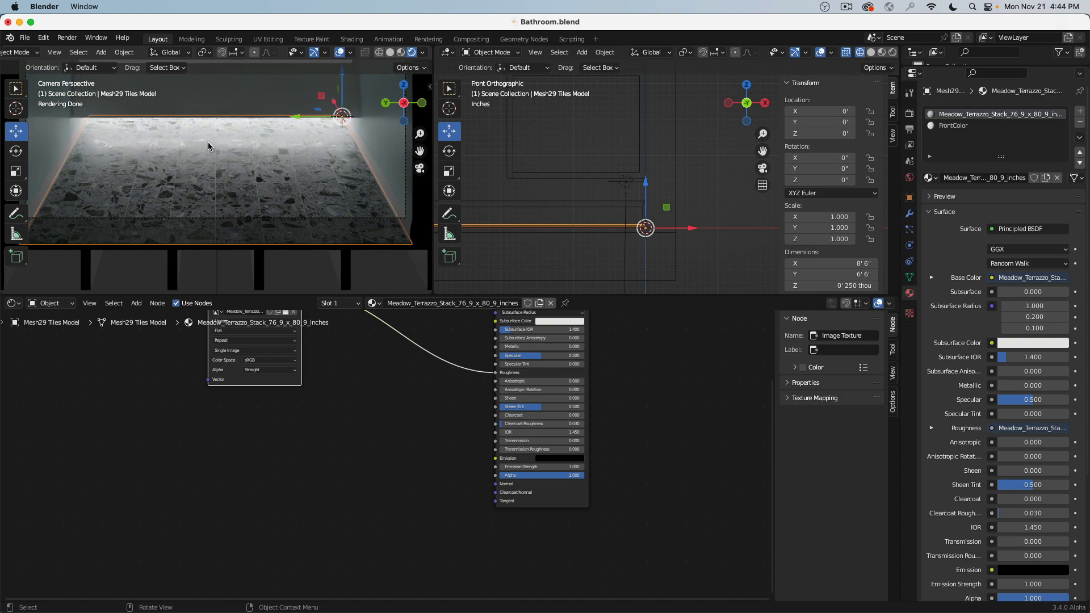
middle_click_drag(213, 142, 165, 246)
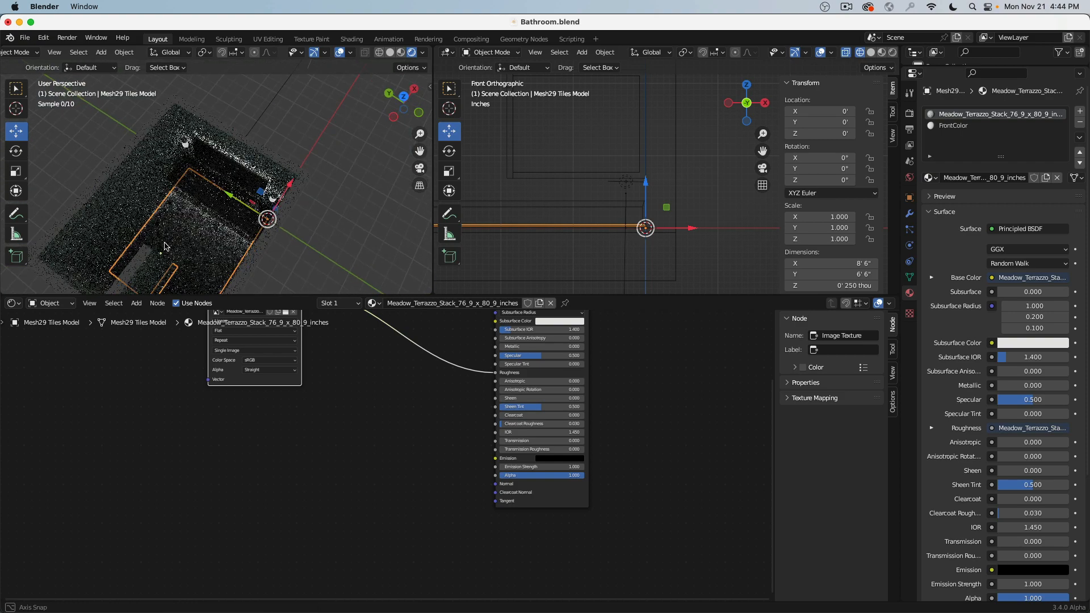
key("KP_0")
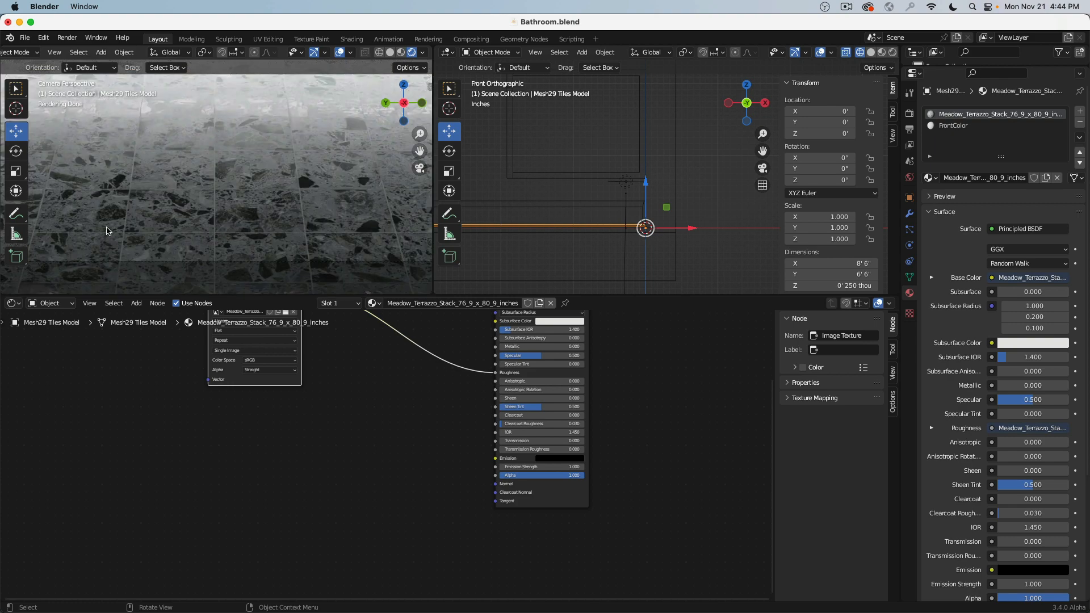
scroll(513, 479, "up", 2)
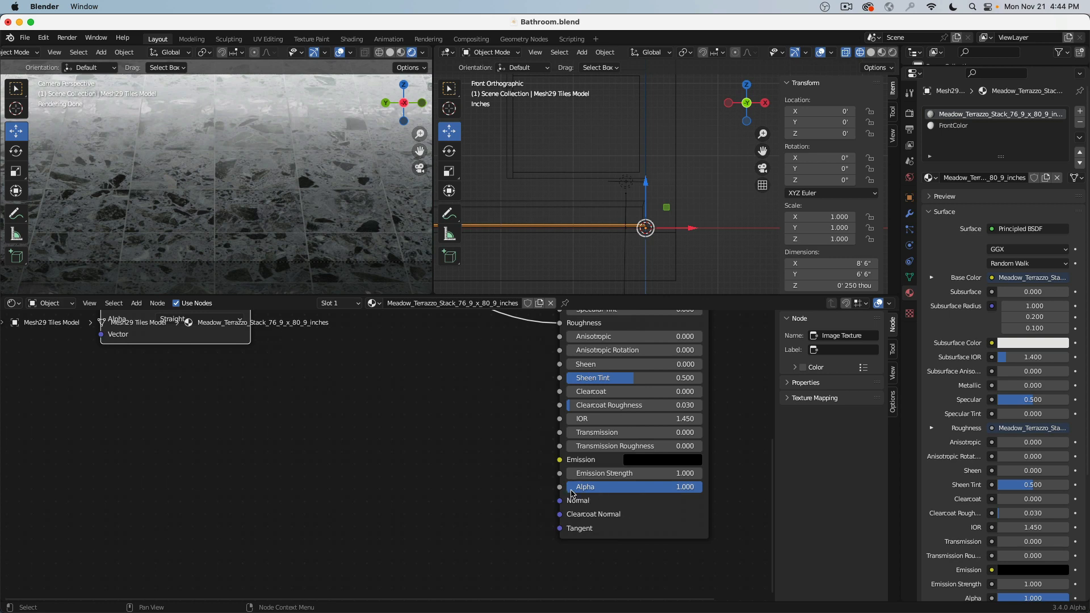
Add a second Image Texture node to the floor material, placed below the terrazzo image node
scroll(456, 414, "down", 6)
middle_click_drag(405, 338, 399, 438)
scroll(397, 435, "down", 3)
middle_click_drag(345, 367, 364, 329)
scroll(365, 329, "up", 2)
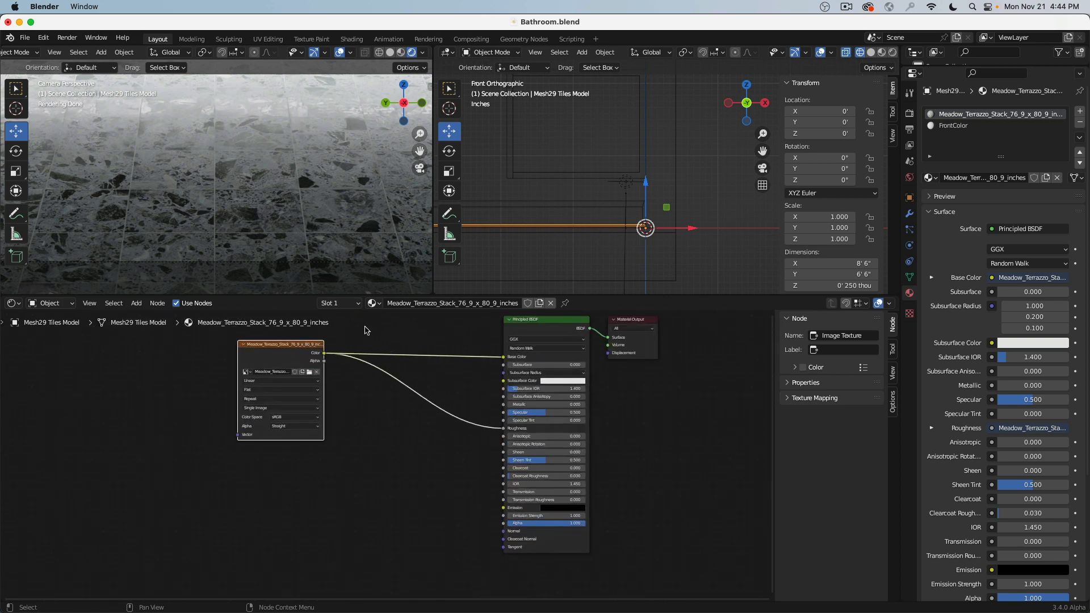
scroll(366, 330, "up", 1)
middle_click_drag(359, 397, 354, 407)
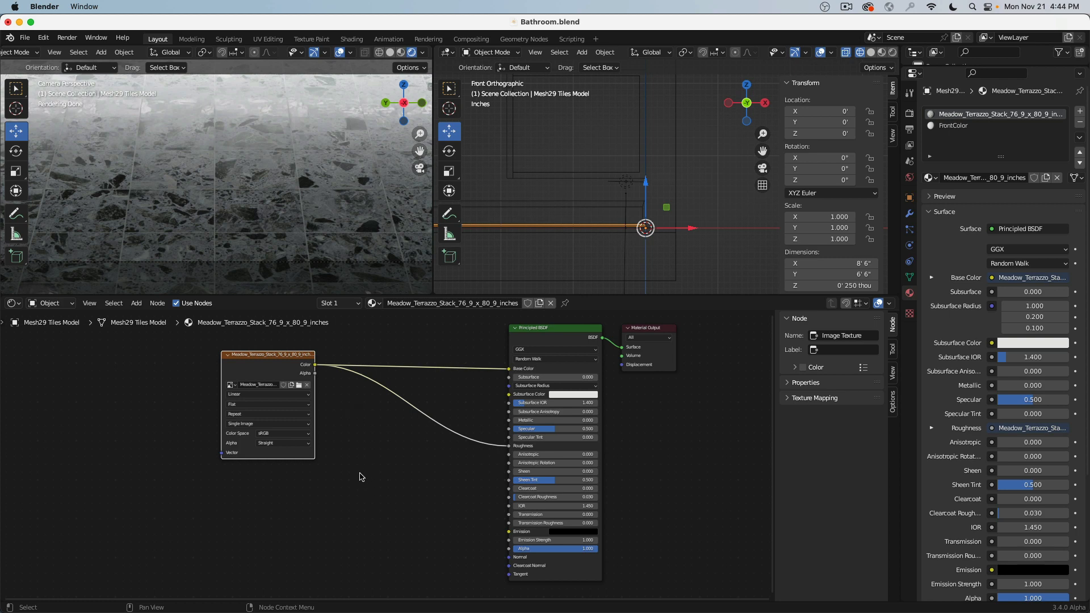
middle_click_drag(360, 475, 375, 448)
left_click(137, 304)
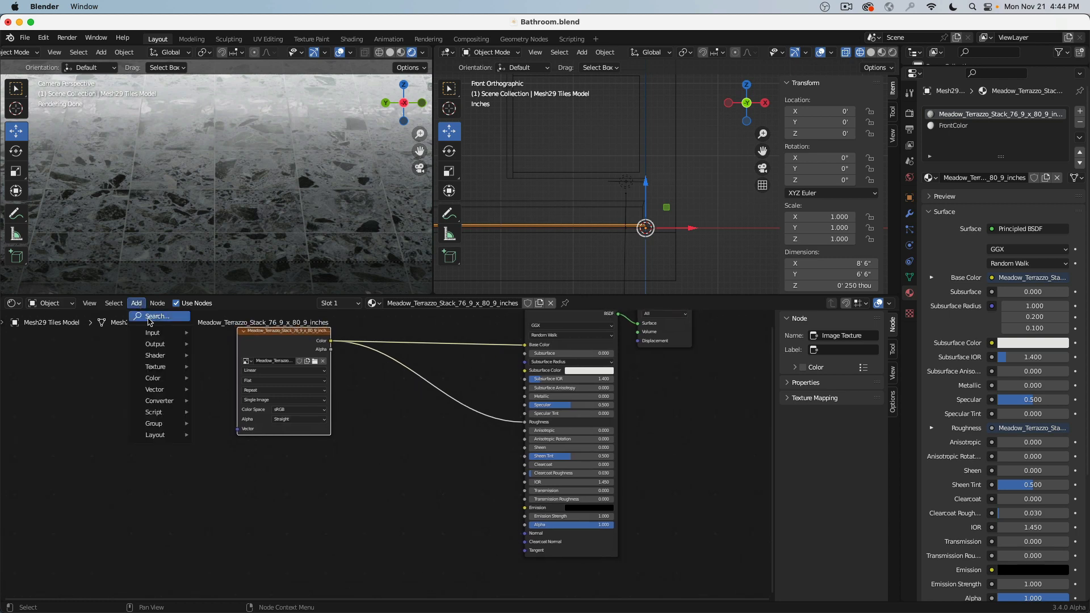
mouse_move(164, 369)
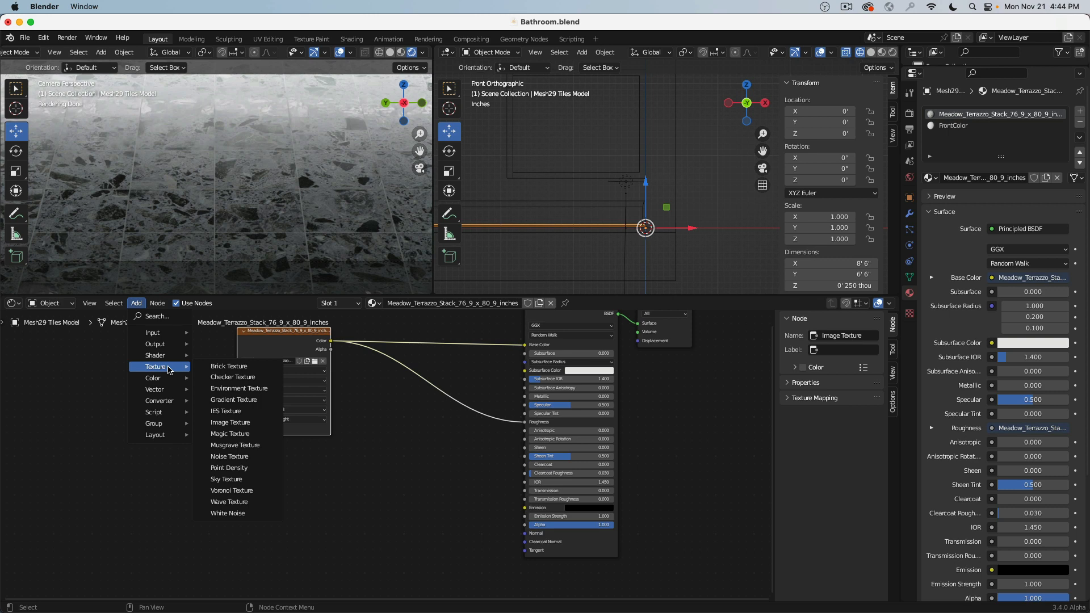
left_click(230, 422)
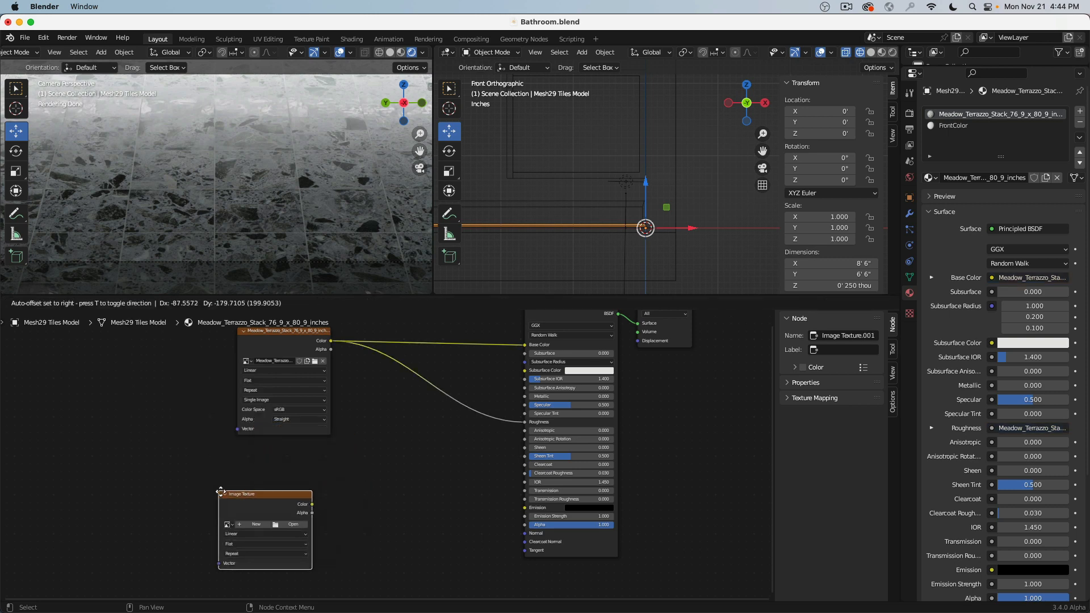
left_click(237, 442)
Load Tile Grid 8x8.png from the Textures folder into the new Image Texture node
left_click(311, 488)
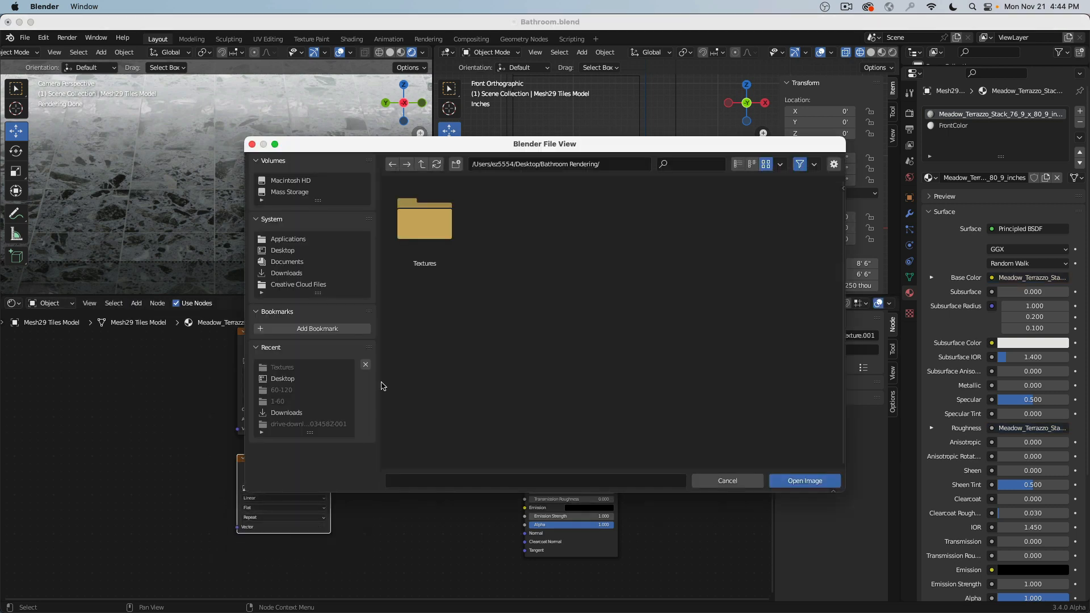
double_click(430, 223)
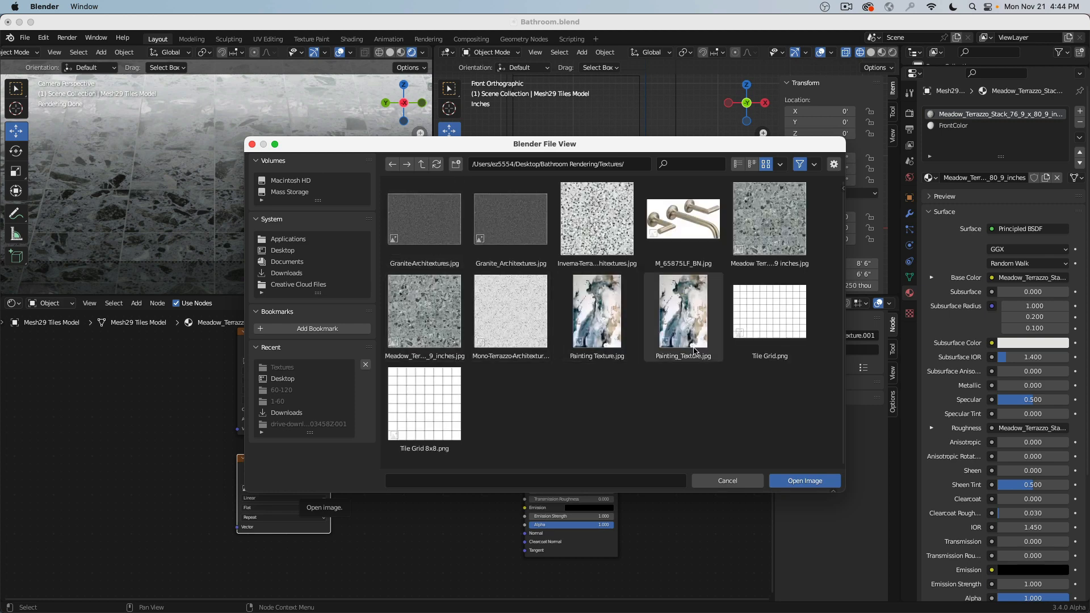
left_click(773, 312)
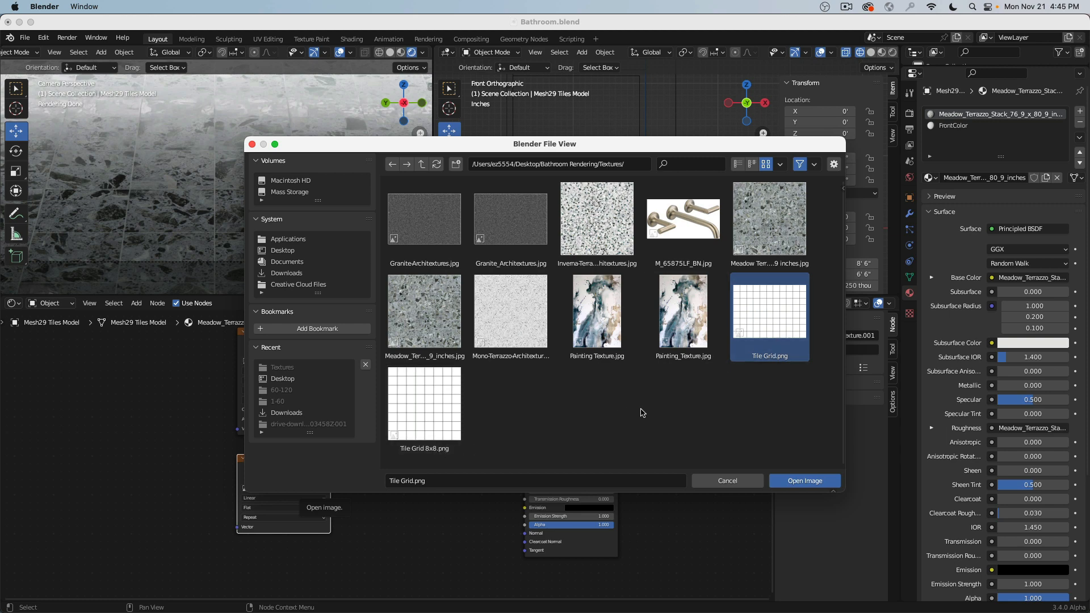
left_click(412, 315)
left_click(405, 419)
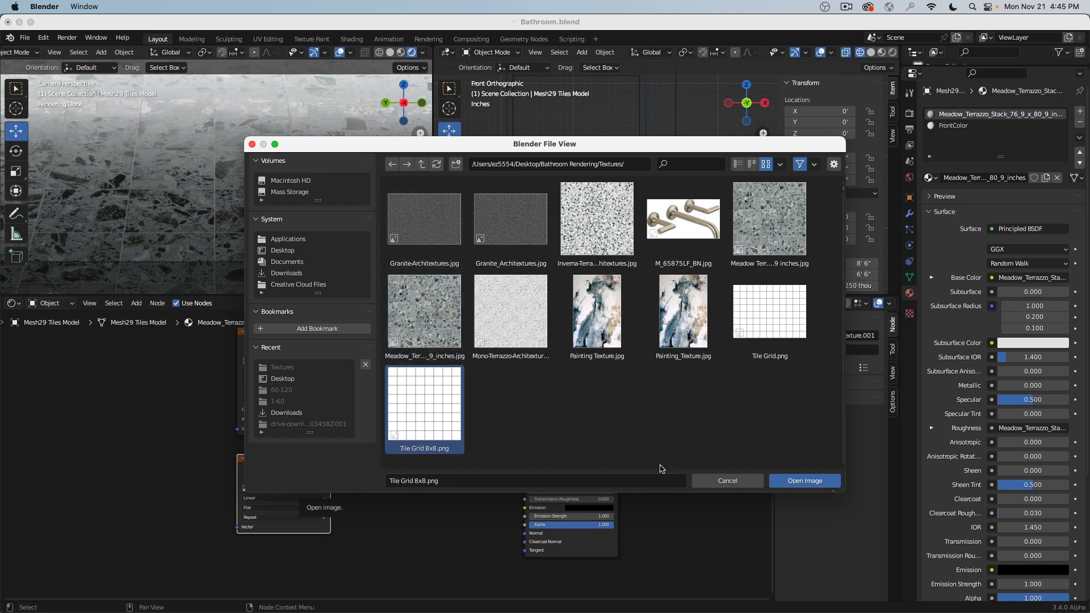
left_click(805, 481)
middle_click_drag(399, 463, 360, 473)
scroll(305, 229, "down", 5)
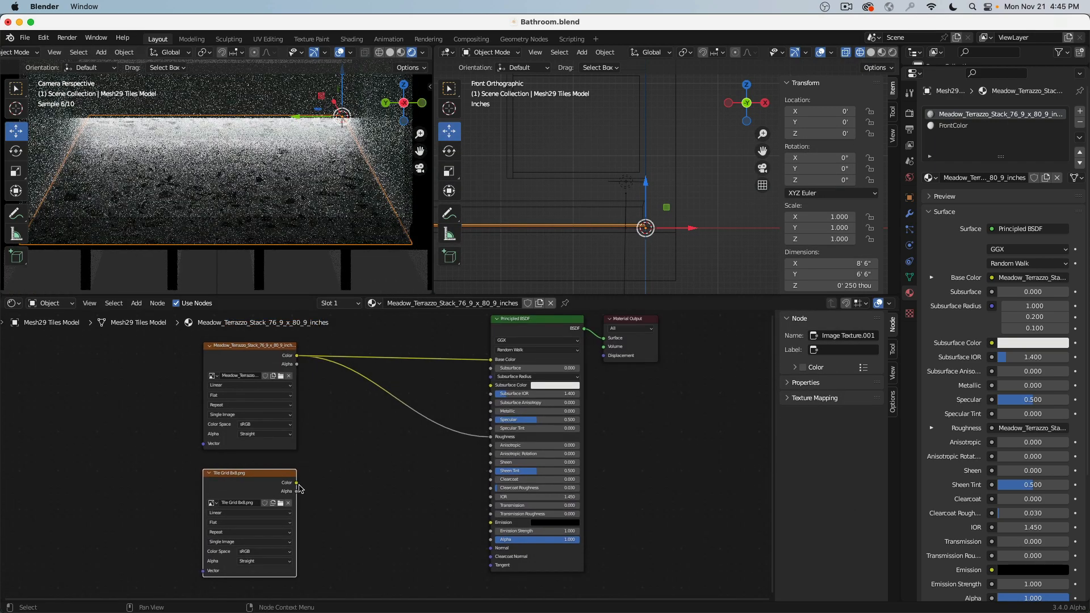
Try the tile grid image as the floor's Base Color, and relink the terrazzo image to Base Color
left_click_drag(296, 482, 491, 359)
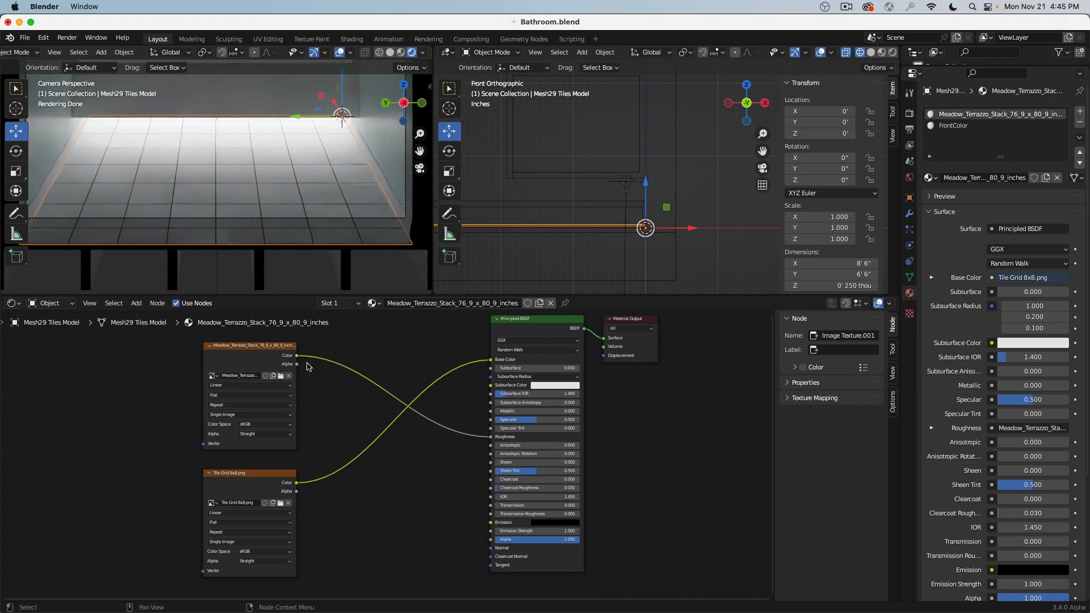
left_click_drag(296, 356, 492, 362)
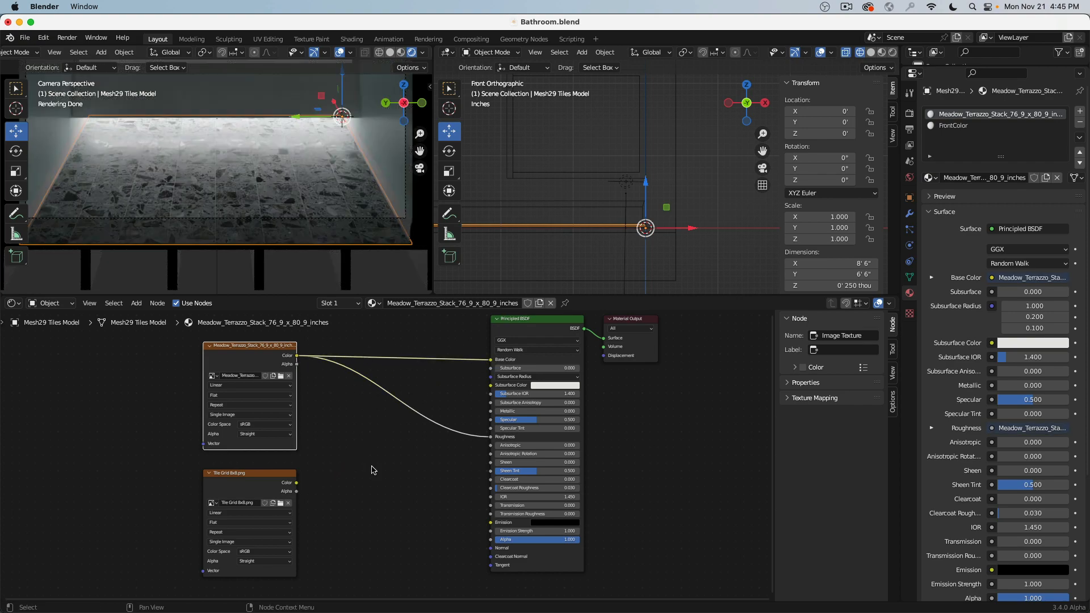
left_click_drag(296, 483, 431, 491)
left_click_drag(297, 356, 492, 359)
Move the Tile Grid 8x8 image node closer to the lower inputs of the Principled BSDF
middle_click_drag(341, 515, 348, 454)
scroll(347, 453, "up", 4)
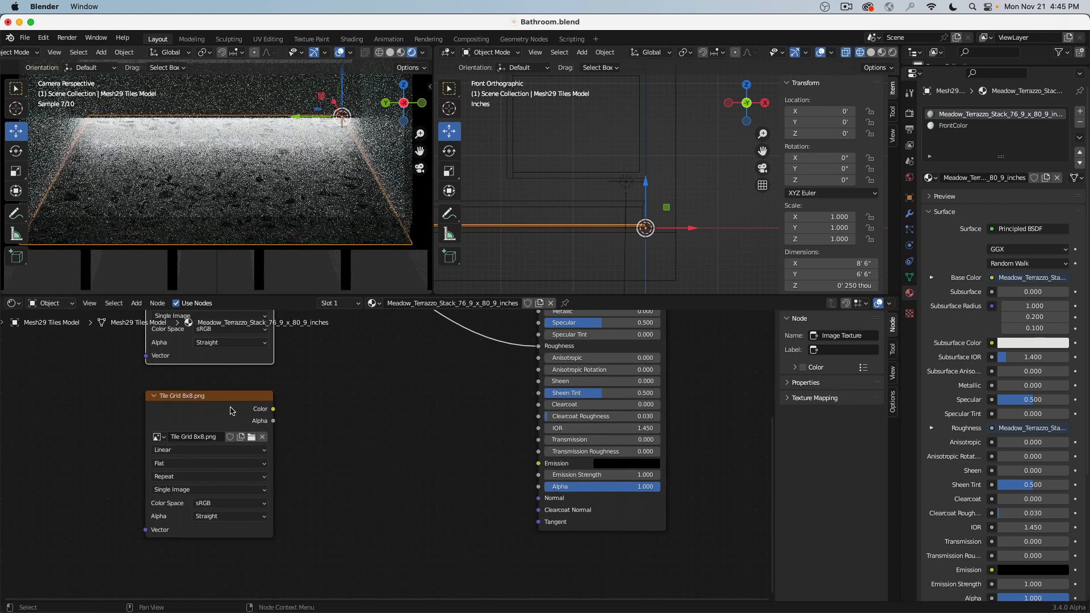
left_click_drag(216, 399, 336, 433)
scroll(430, 455, "up", 1)
scroll(400, 454, "up", 3)
middle_click_drag(387, 442, 287, 395)
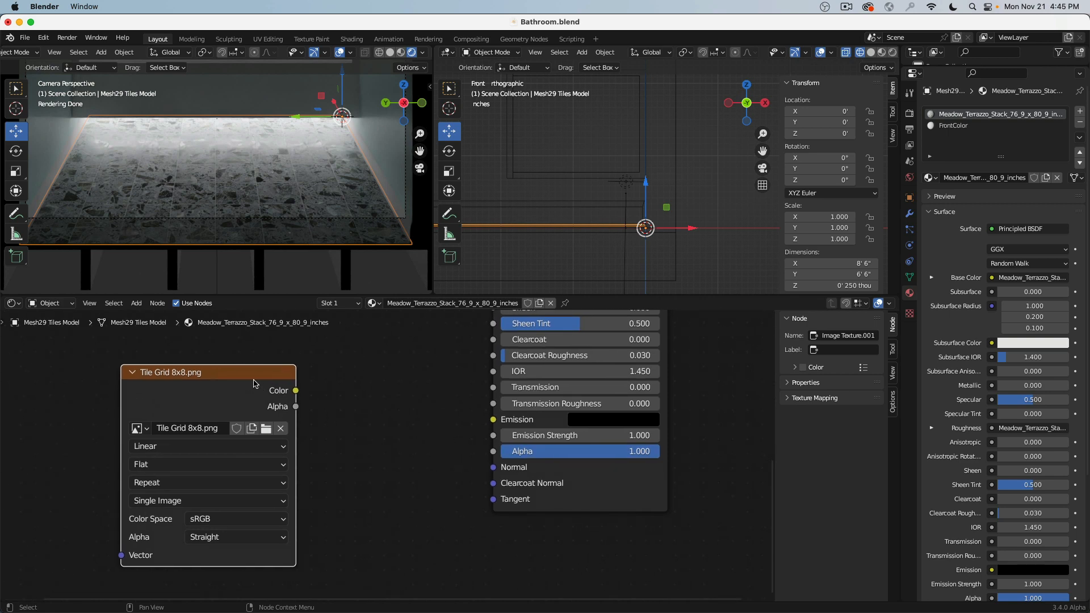
Insert a Bump node between the Tile Grid 8x8 image and the Principled BSDF, linking Color to Height and Normal to Normal
left_click_drag(236, 373, 187, 377)
left_click(136, 303)
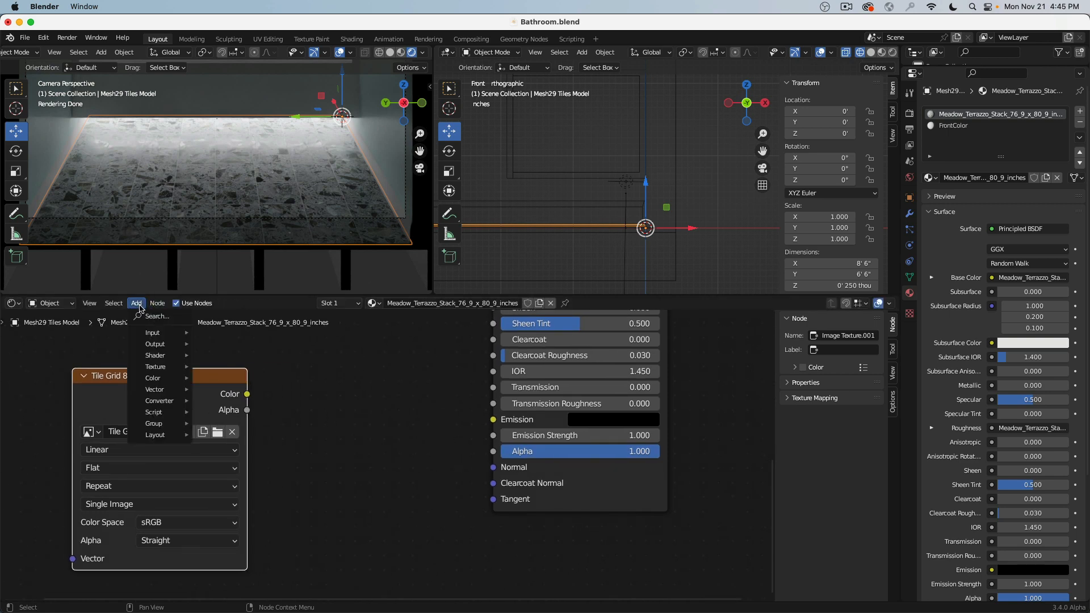
mouse_move(157, 390)
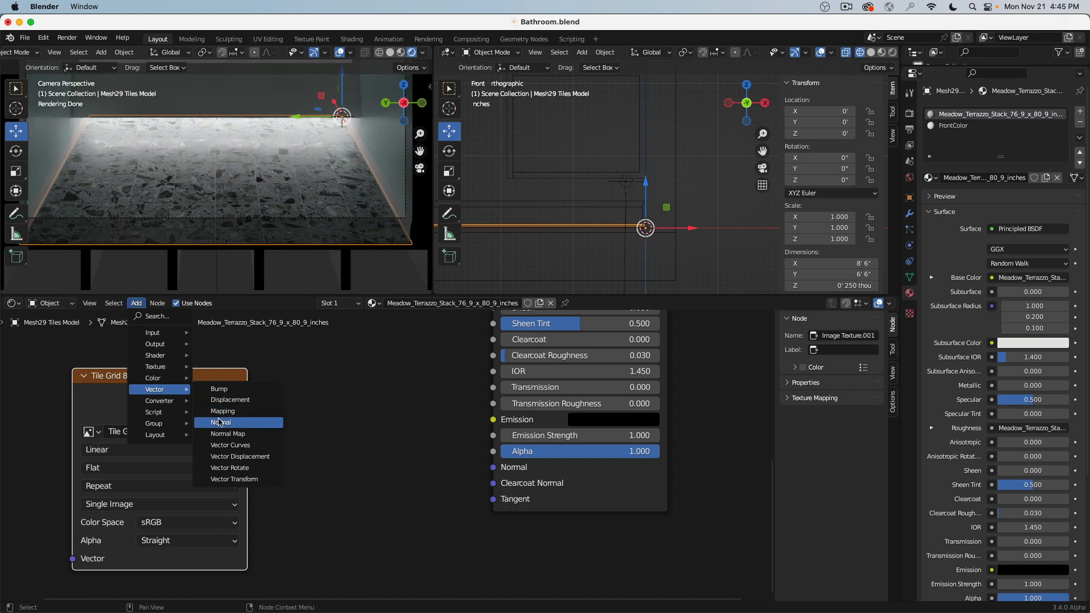
left_click(245, 389)
left_click(282, 391)
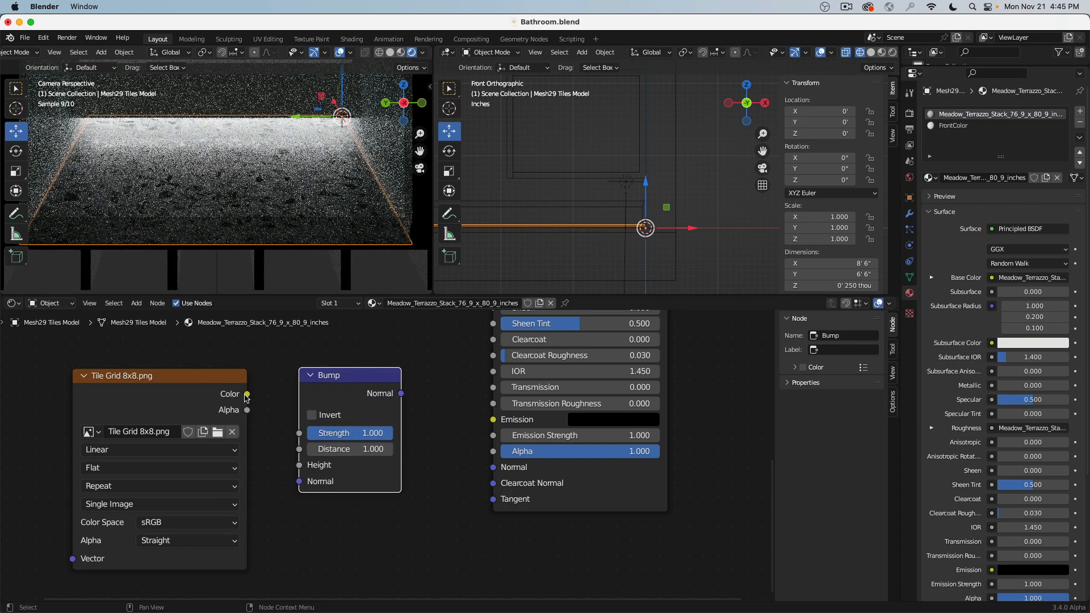
left_click_drag(247, 394, 299, 465)
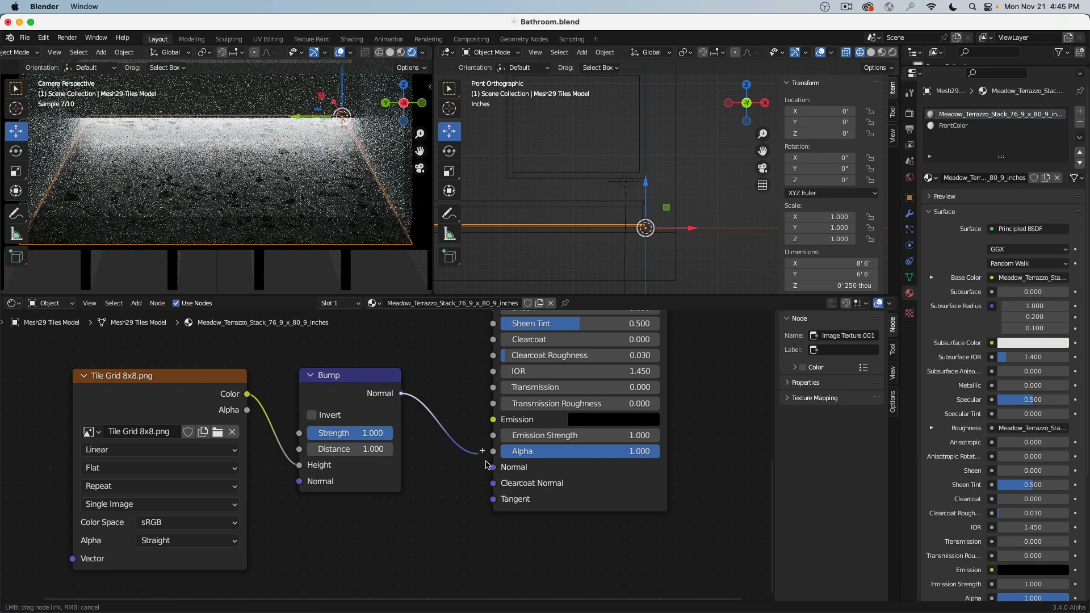
left_click_drag(402, 394, 492, 467)
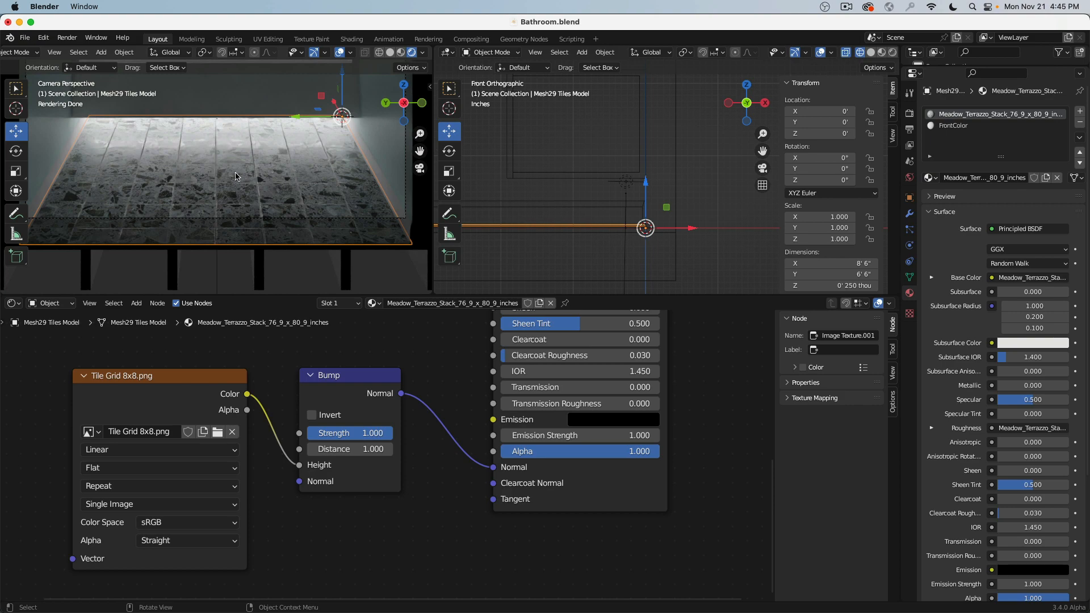
Try Bump Distance values of 0.1, 0.01, 0.001 and 0.0001 on the floor material
left_click(352, 448)
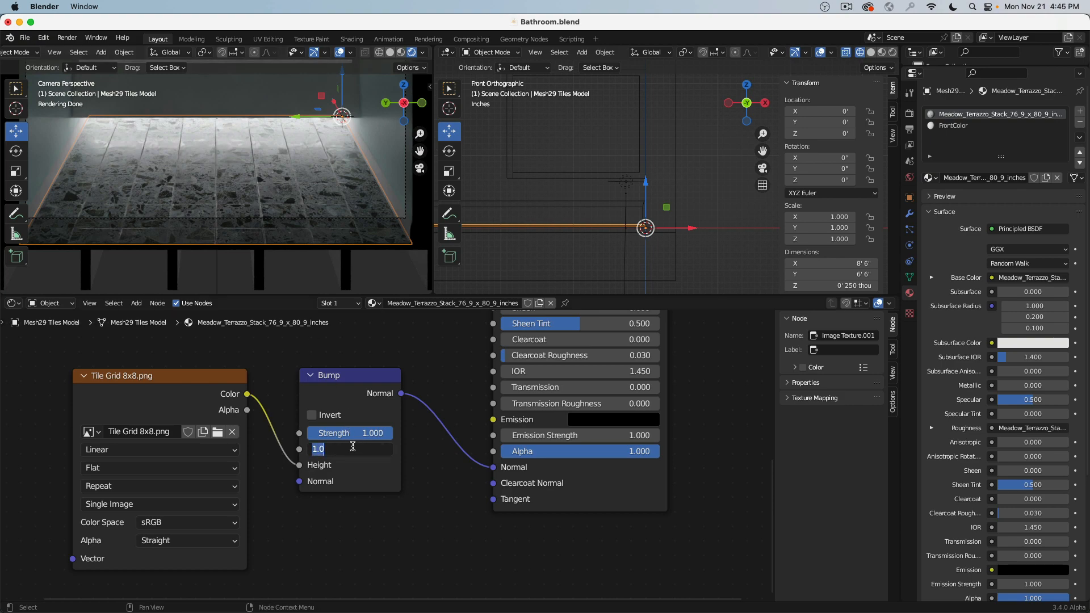
type(".1")
key("Return")
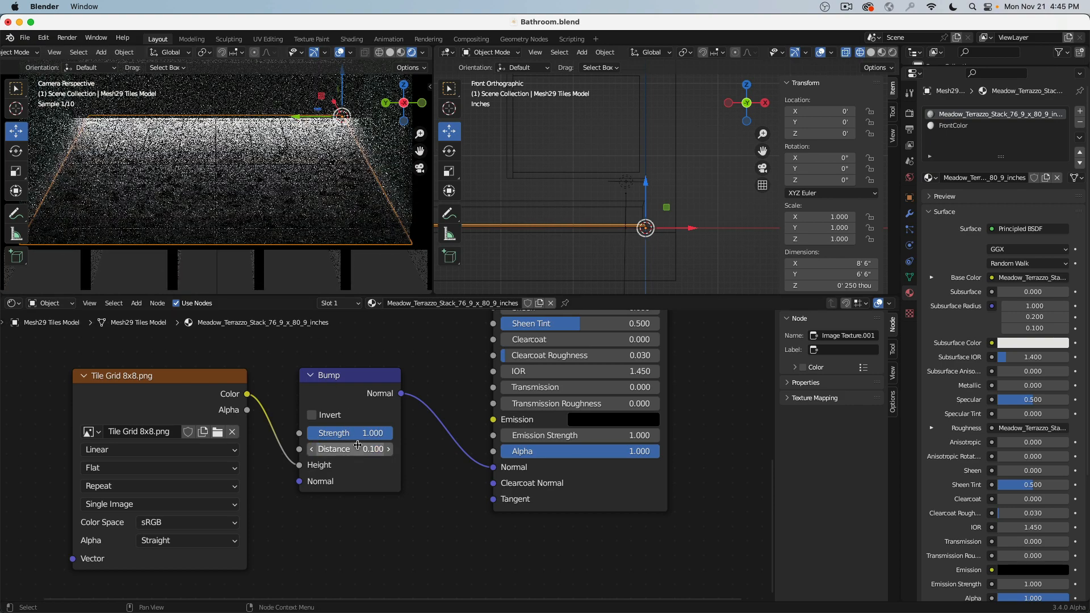
left_click(358, 449)
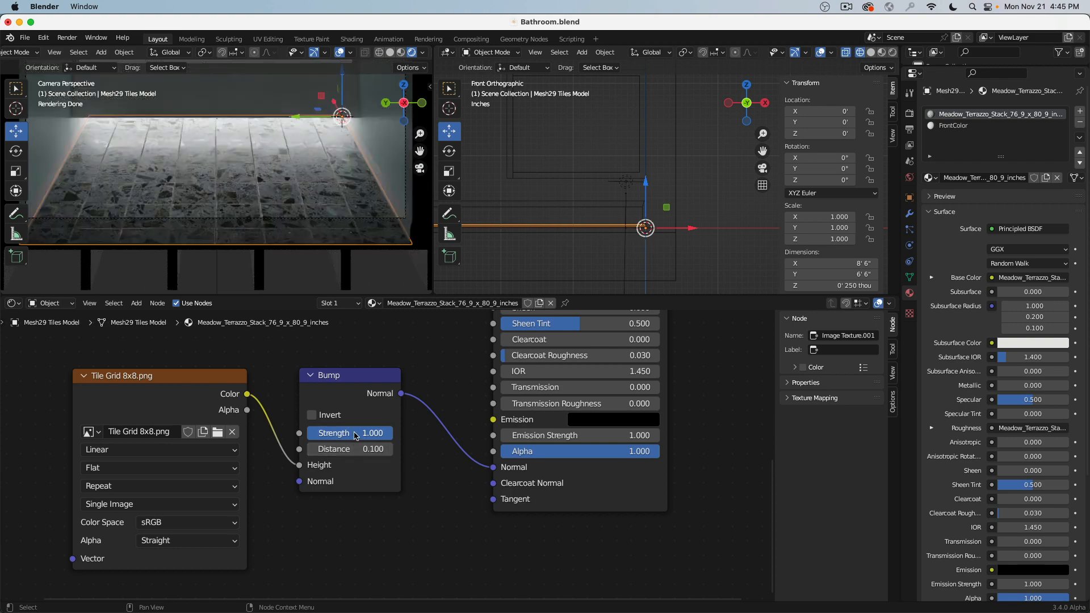
type(".01")
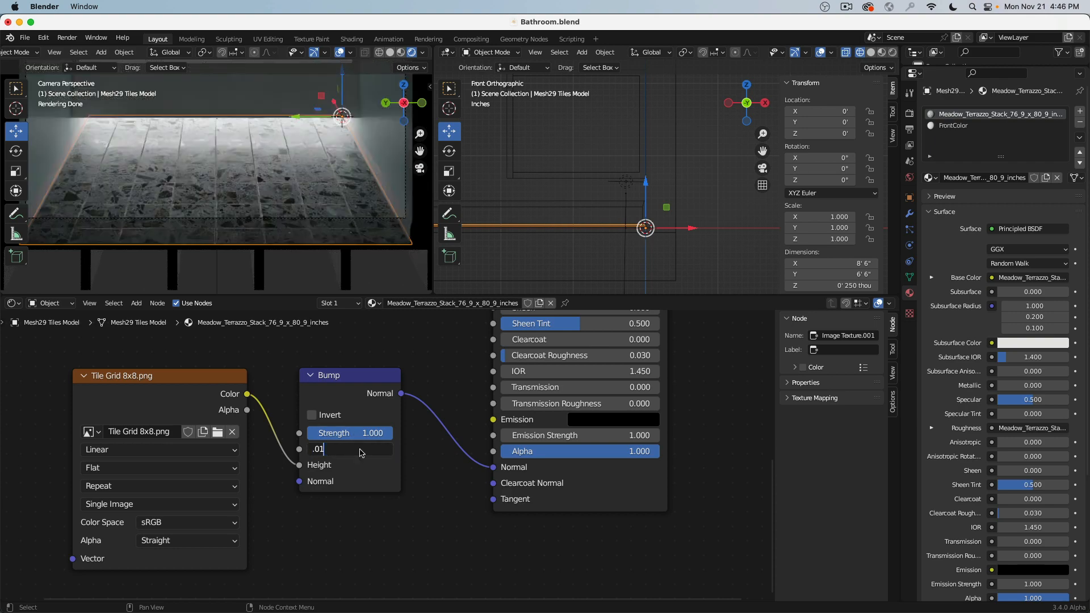
key("Return")
left_click(360, 449)
key("BackSpace")
type(".001")
key("Return")
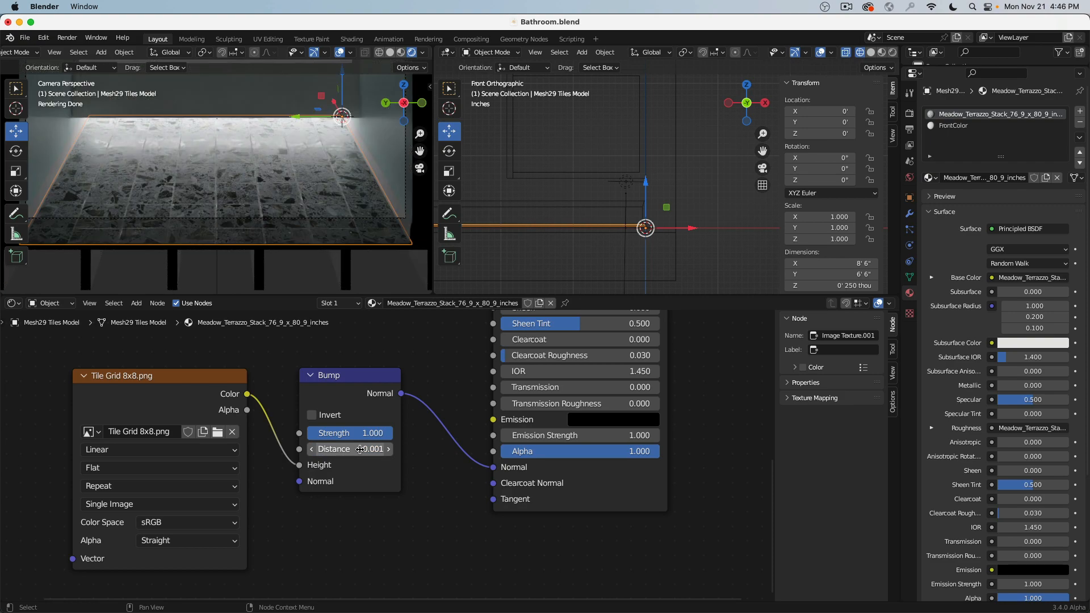
left_click(360, 449)
type(".0001")
key("Return")
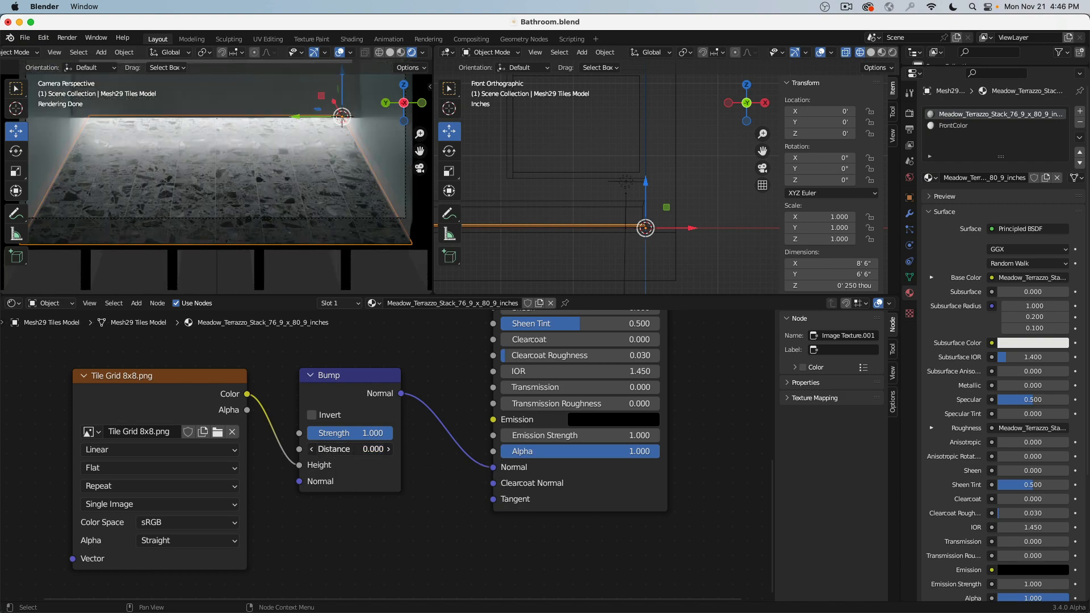
Set the Bump node's Distance to 0.001 for the floor tiles
left_click(356, 449)
key("BackSpace")
type(".001")
key("Return")
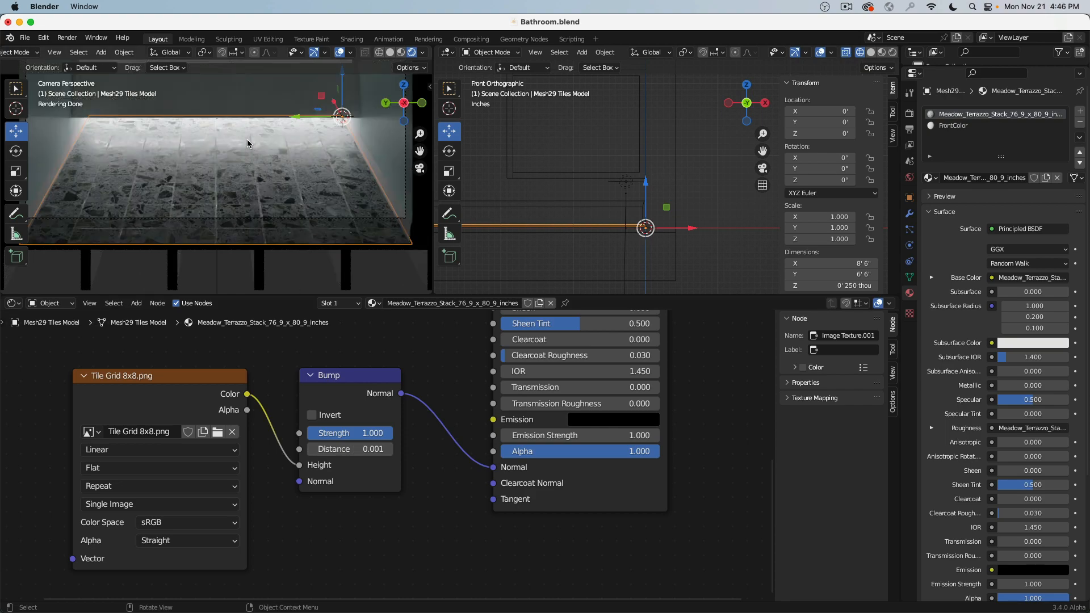
scroll(242, 145, "up", 2)
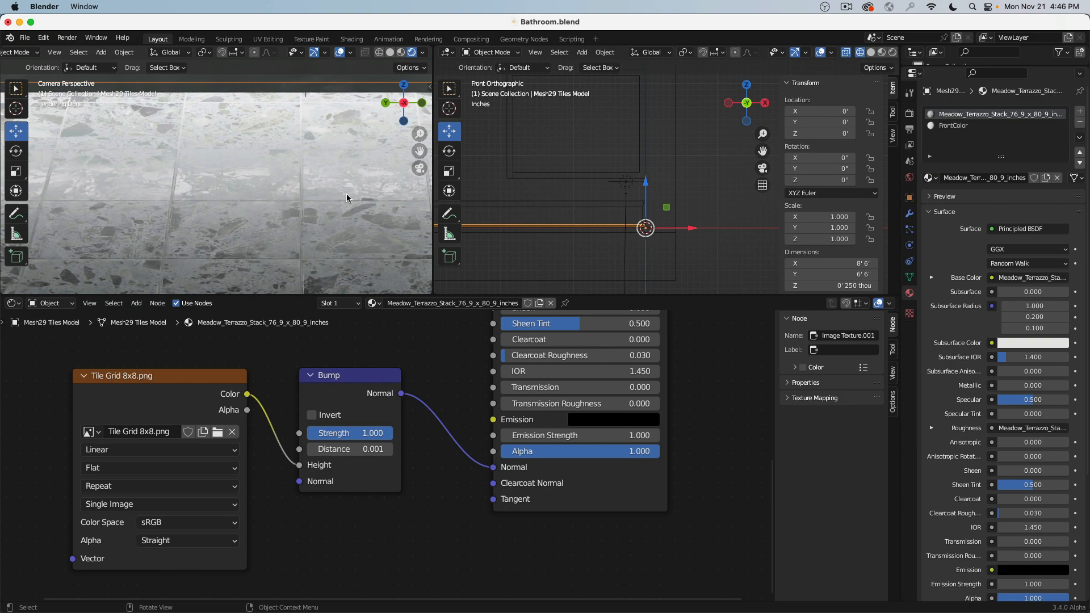
scroll(324, 192, "down", 5)
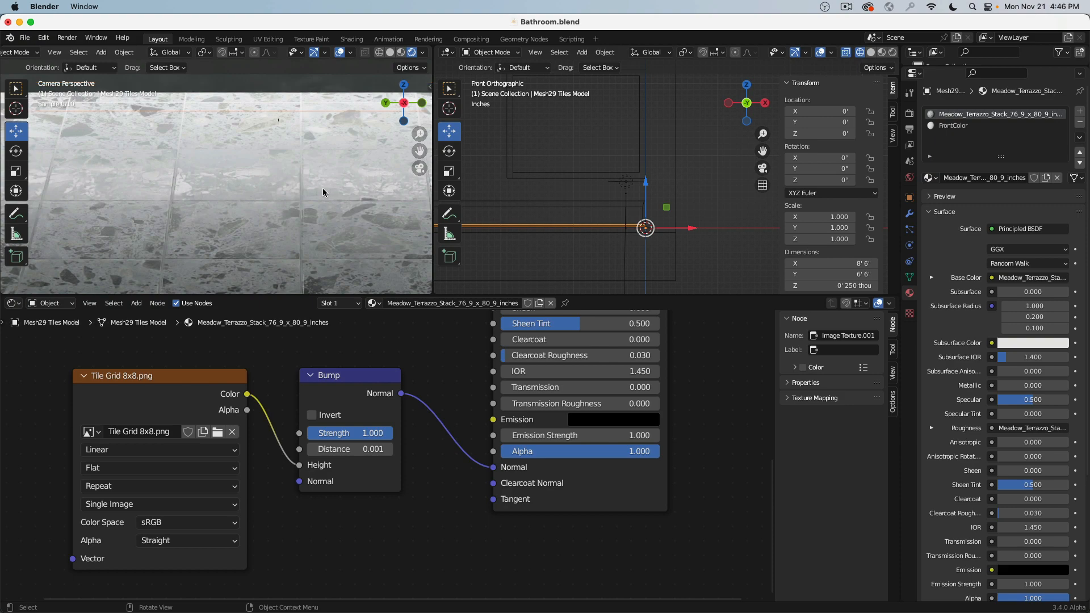
scroll(322, 192, "down", 3)
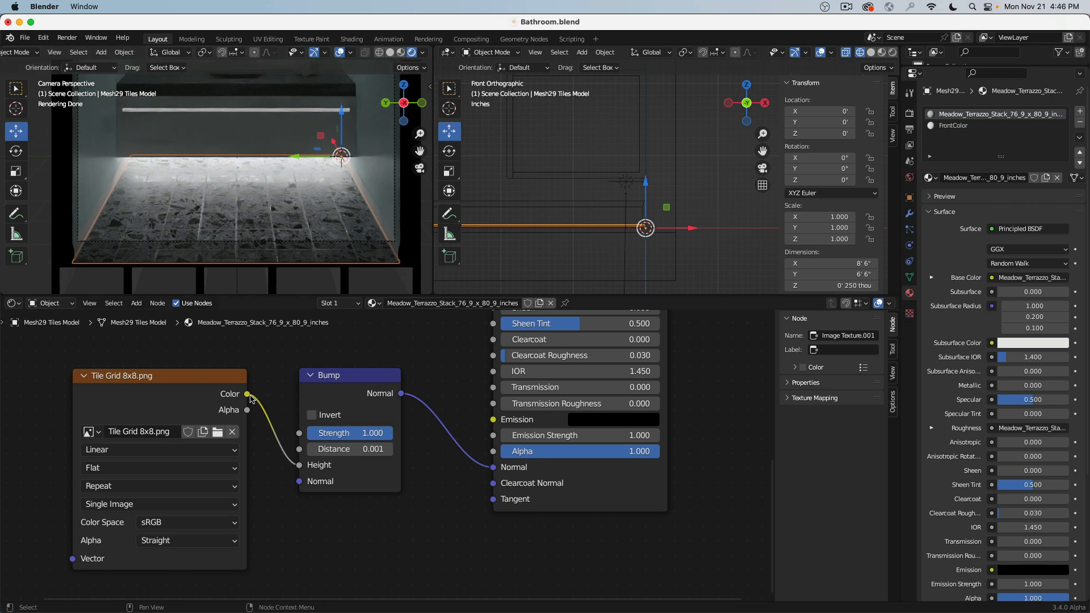
Widen the terrazzo Image Texture node so its full file name can be read
middle_click_drag(255, 388, 271, 554)
middle_click_drag(363, 440, 588, 573)
left_click(283, 408)
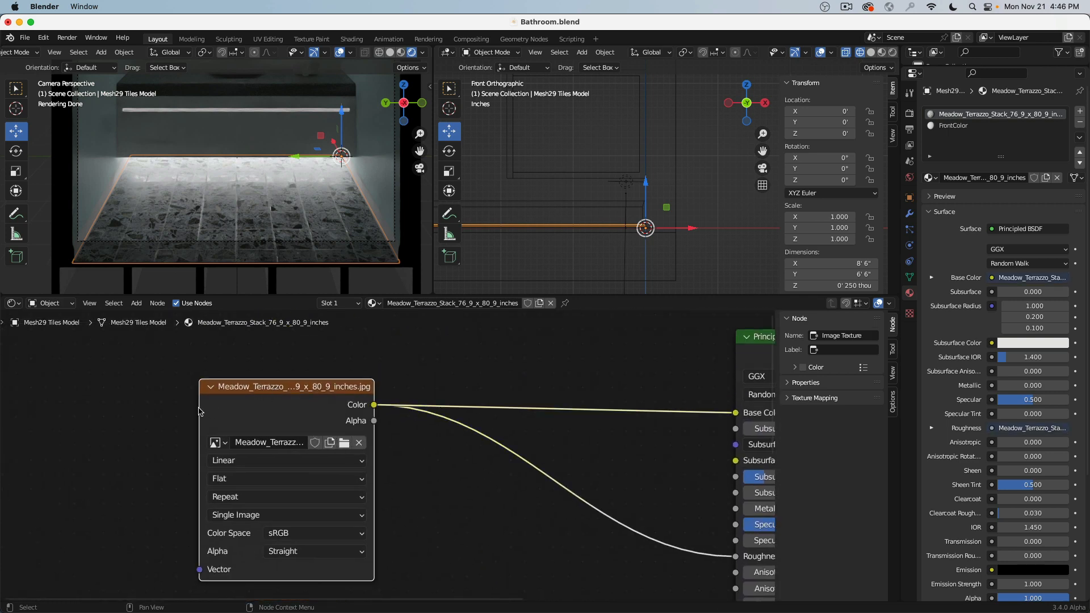
left_click_drag(199, 411, 85, 408)
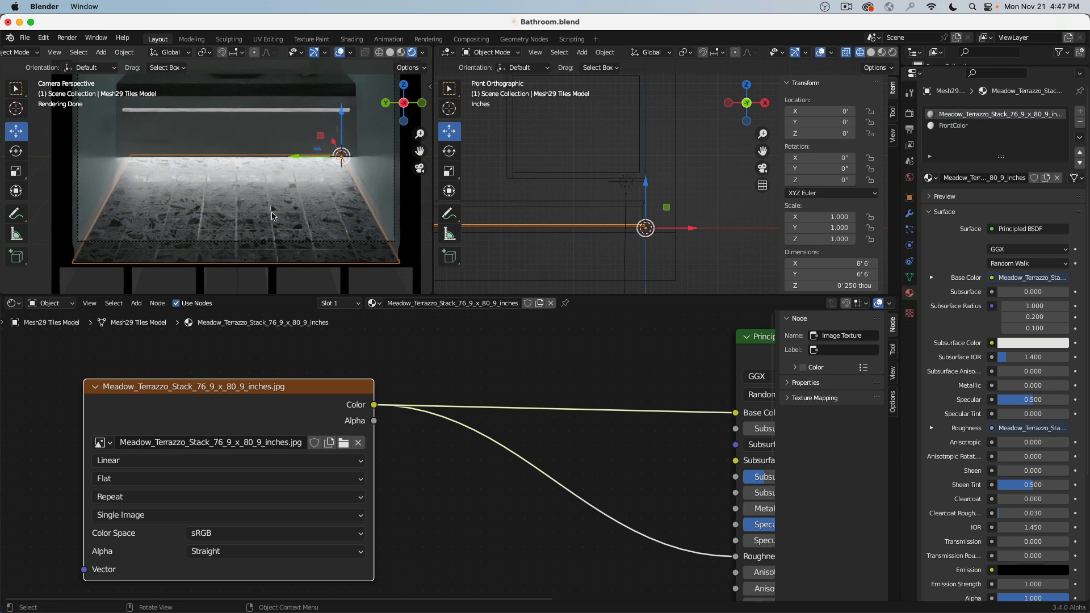
Enlarge the 3D viewports by shrinking the node editor, and deselect everything in the scene
scroll(514, 494, "down", 5)
middle_click_drag(491, 562, 432, 334)
scroll(377, 389, "up", 6)
middle_click_drag(369, 384, 363, 413)
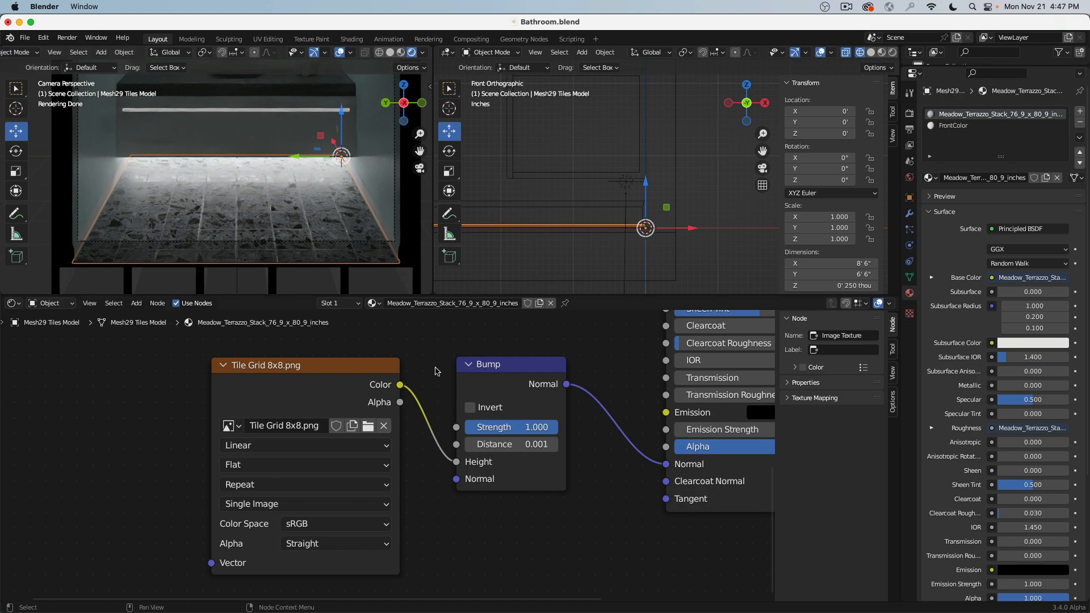
scroll(302, 250, "down", 3)
middle_click_drag(302, 249, 312, 286, "shift")
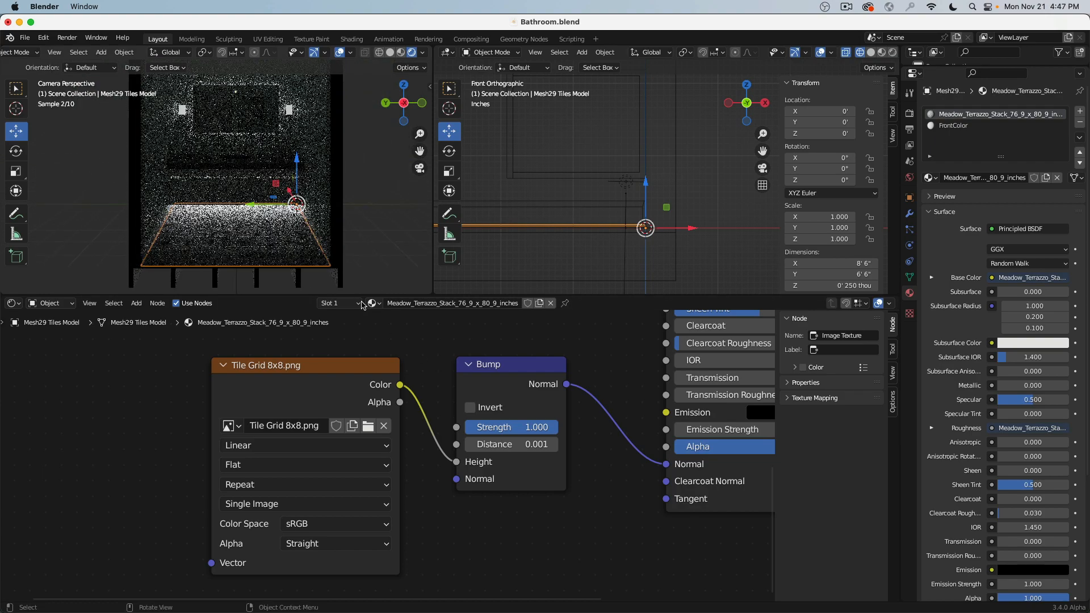
left_click_drag(379, 296, 380, 534)
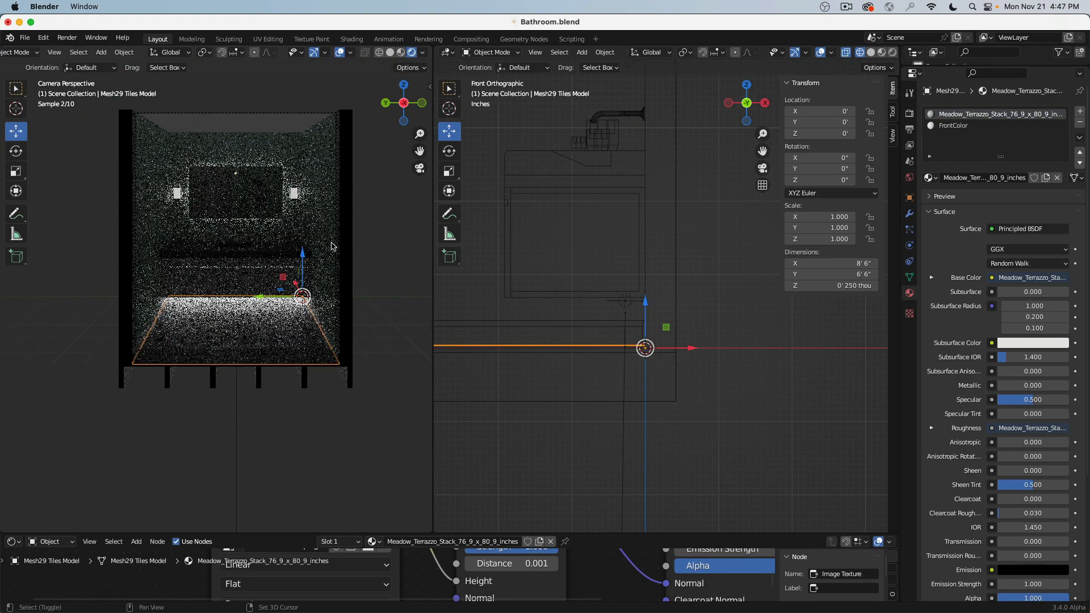
scroll(326, 303, "up", 2)
middle_click_drag(327, 303, 309, 291, "shift")
scroll(308, 291, "down", 1)
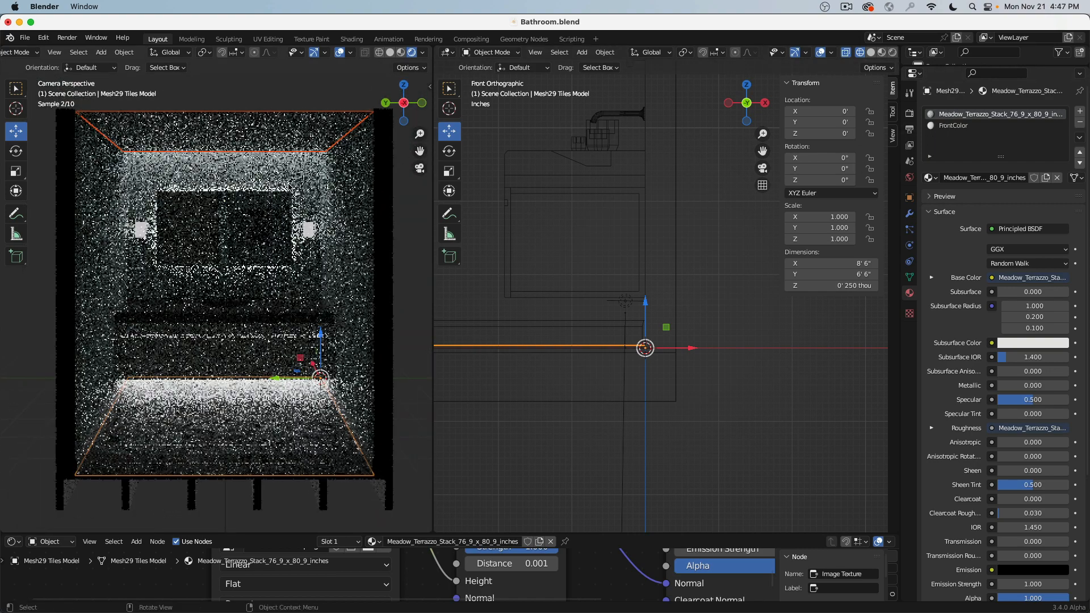
key("alt+a")
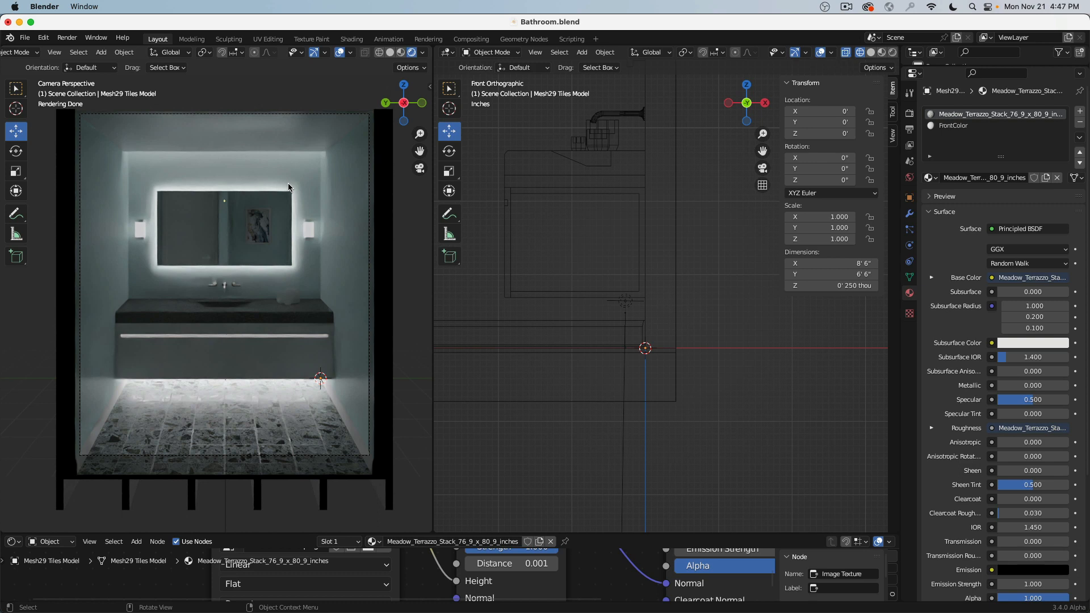
Select the framed painting on the wall above the toilet and set its origin to its geometry
left_click(258, 225)
mouse_move(738, 267)
middle_mouse_down()
mouse_move(754, 275)
mouse_move(629, 199)
mouse_move(594, 220)
middle_mouse_up()
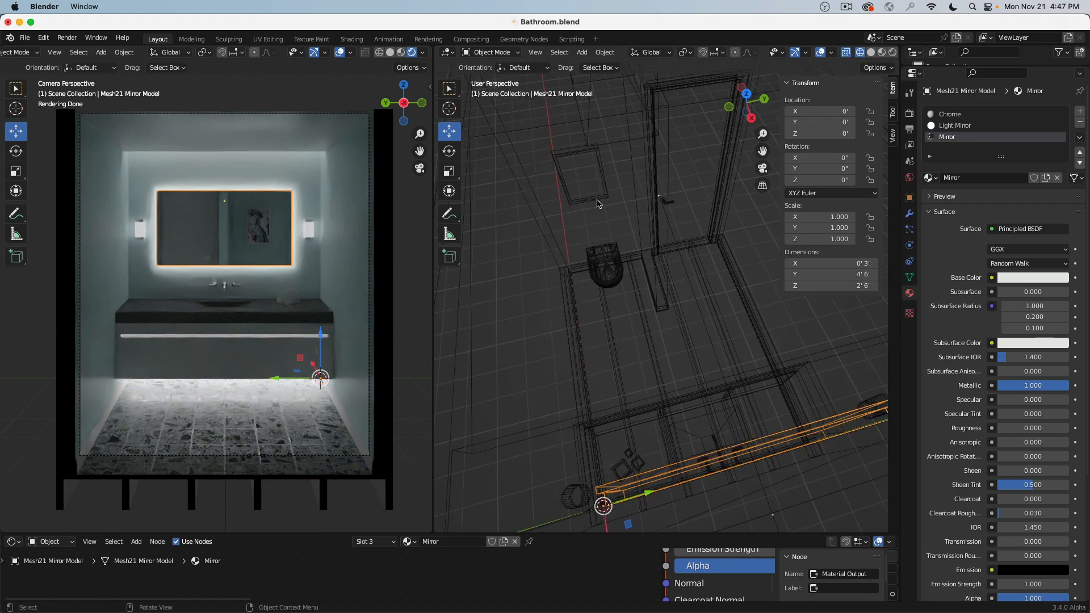
left_click(598, 201)
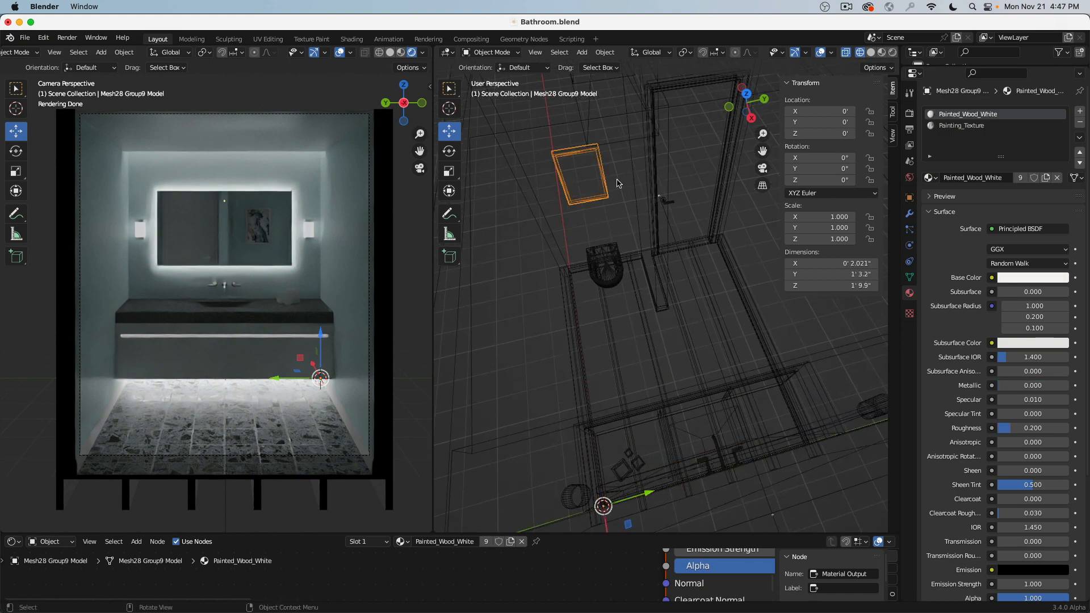
right_click(563, 157)
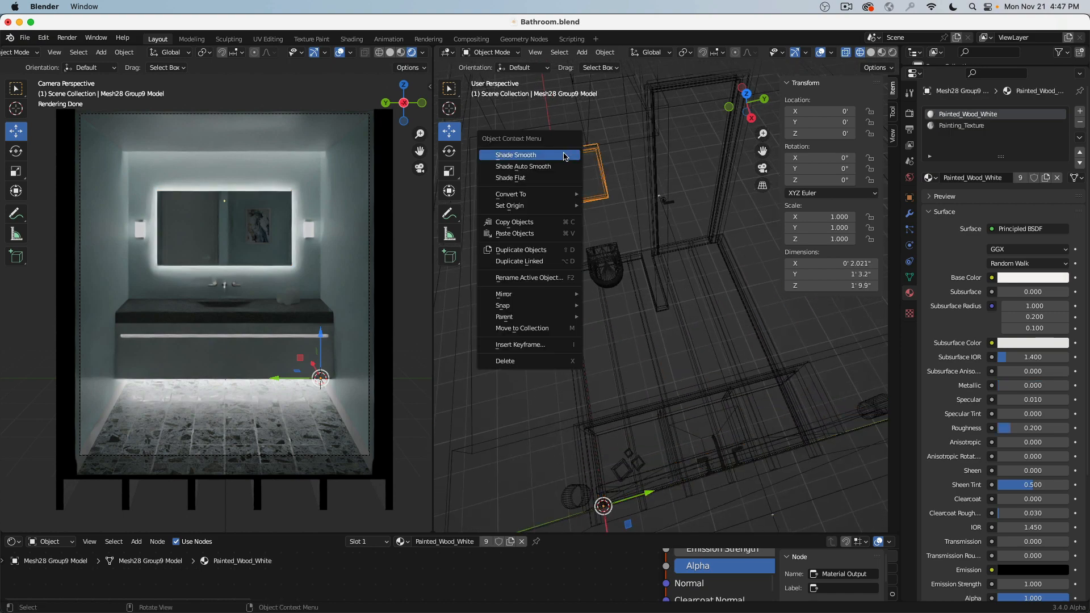
mouse_move(565, 206)
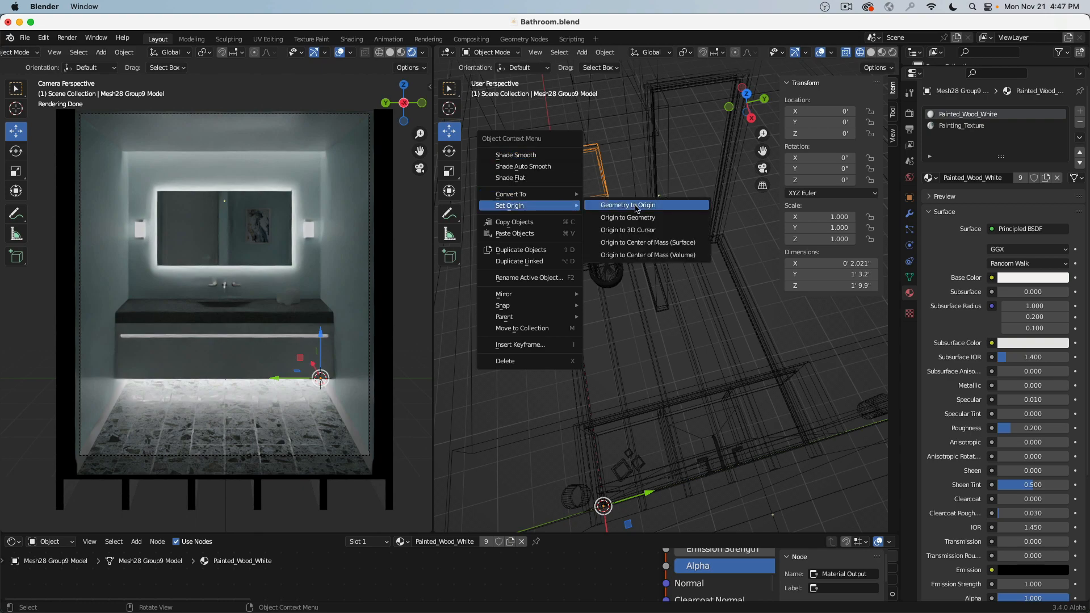
left_click(675, 219)
Scale the painting up by about 1.53 in Y and Z, keeping its X thickness locked
middle_click_drag(653, 224, 603, 185)
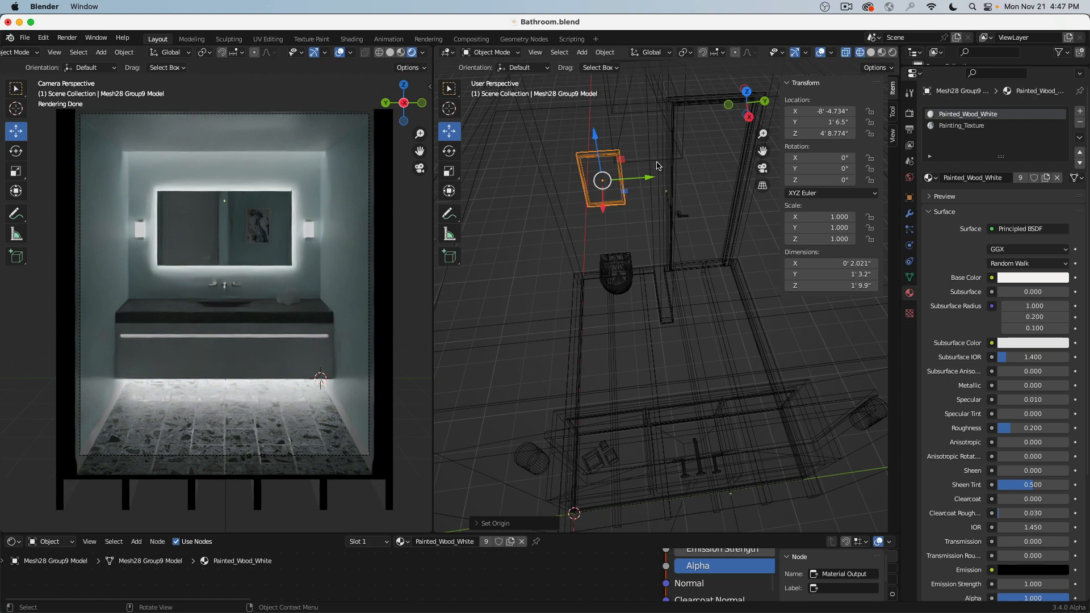
key("s")
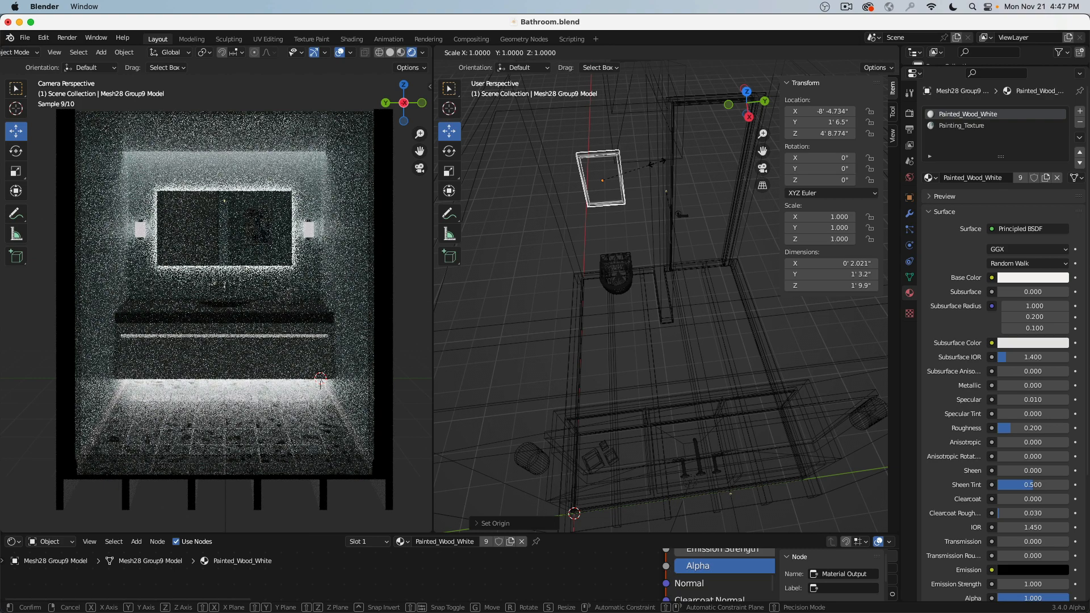
key("shift+x")
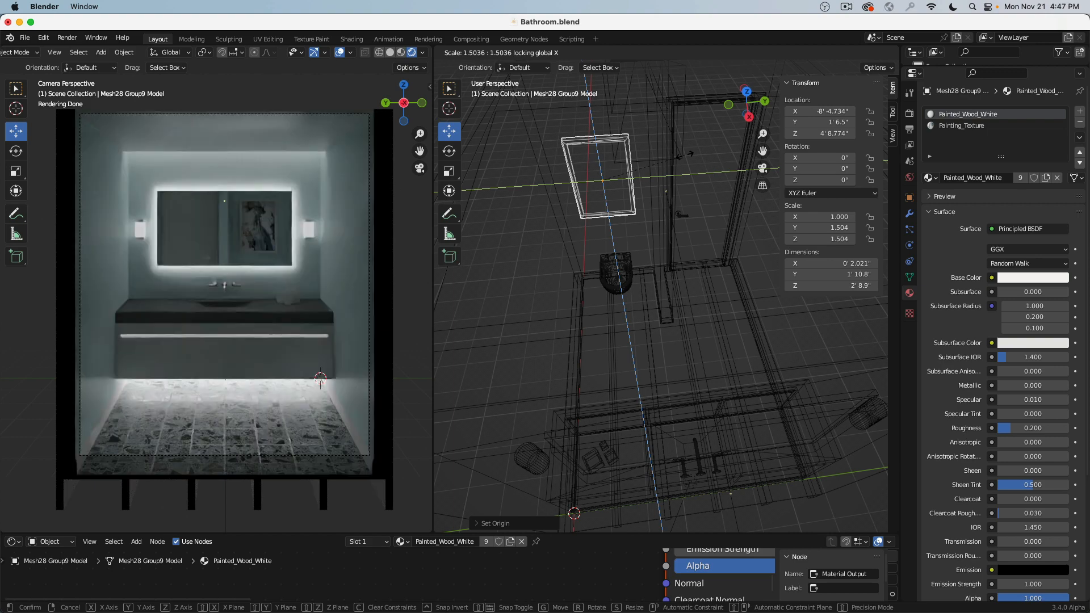
left_click(688, 157)
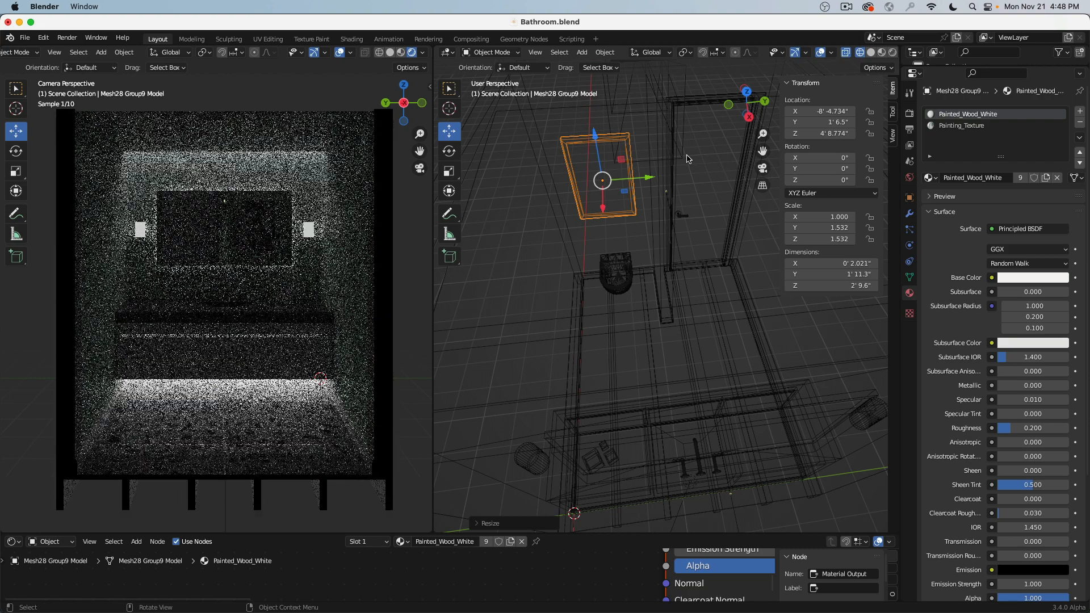
key("KP_7")
scroll(669, 273, "up", 5)
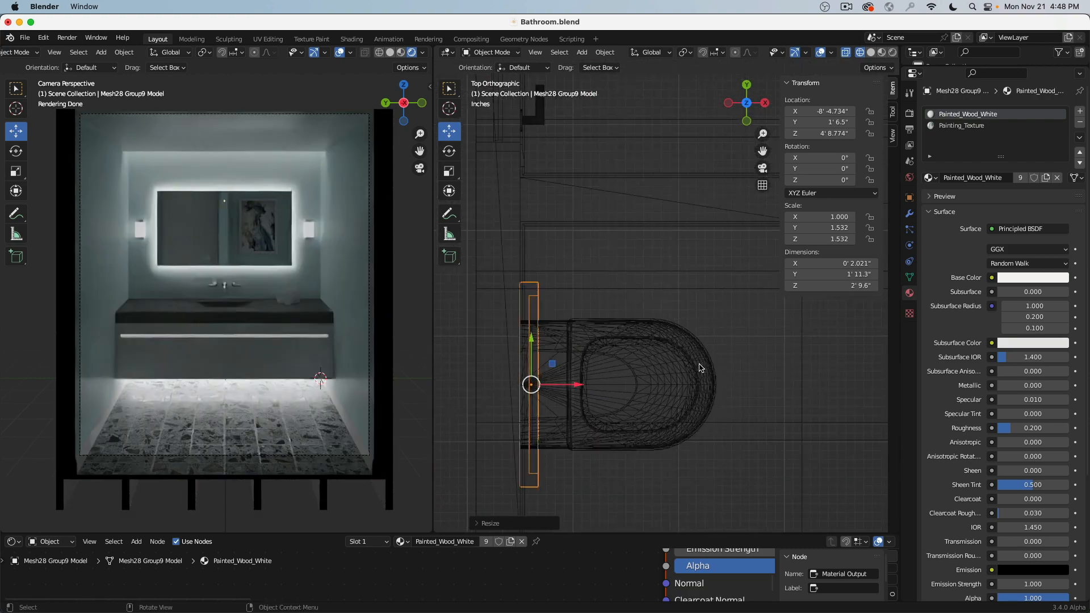
key("s")
key("x")
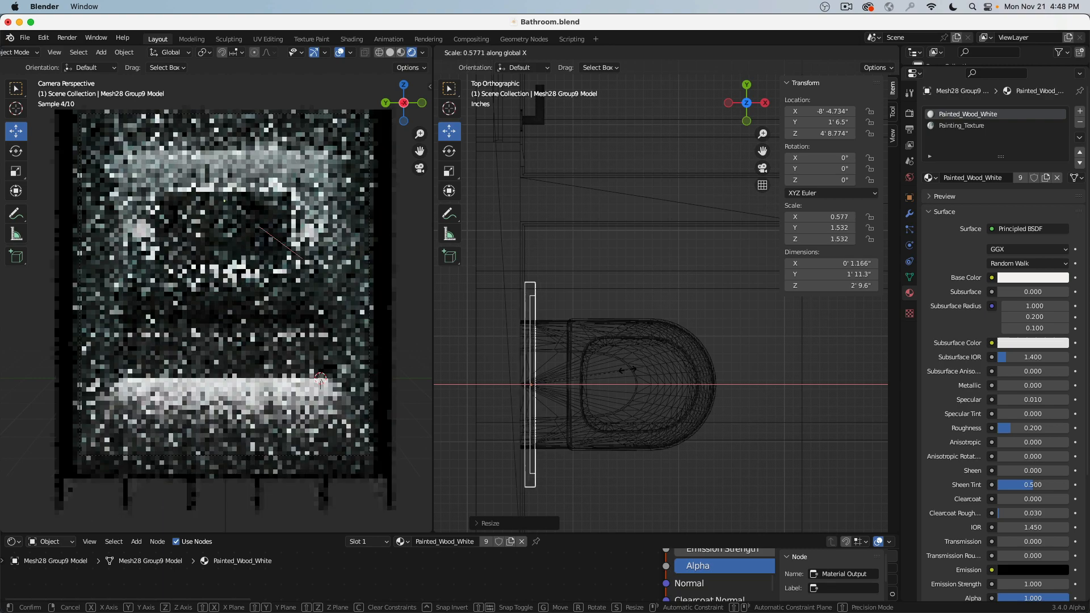
key("shift+x")
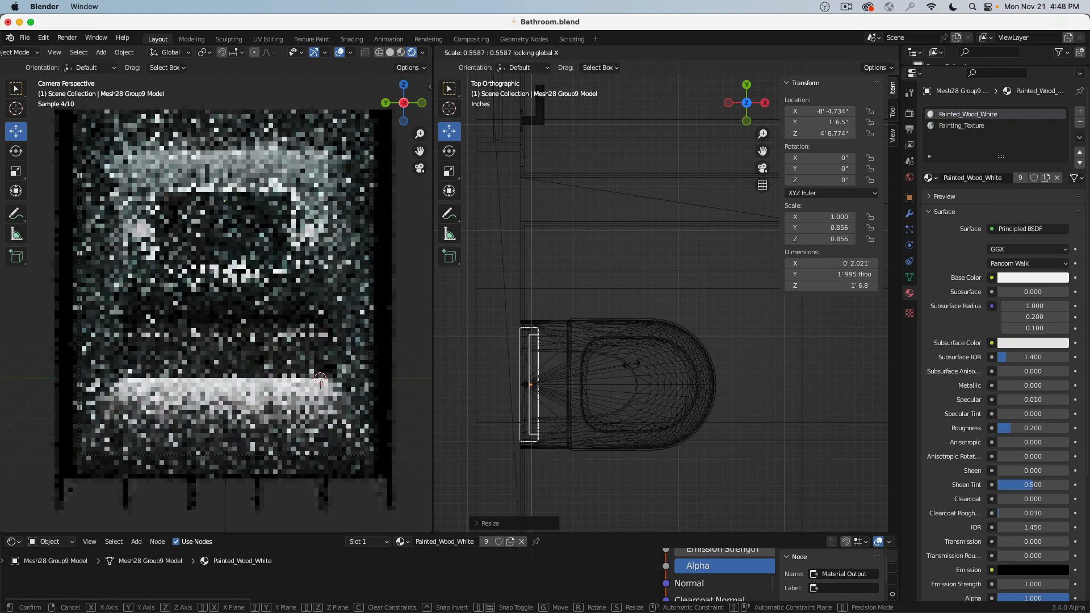
key("Escape")
Shift the painting along the Y axis to a location of about 1' 5.5"
middle_click_drag(630, 364, 631, 294)
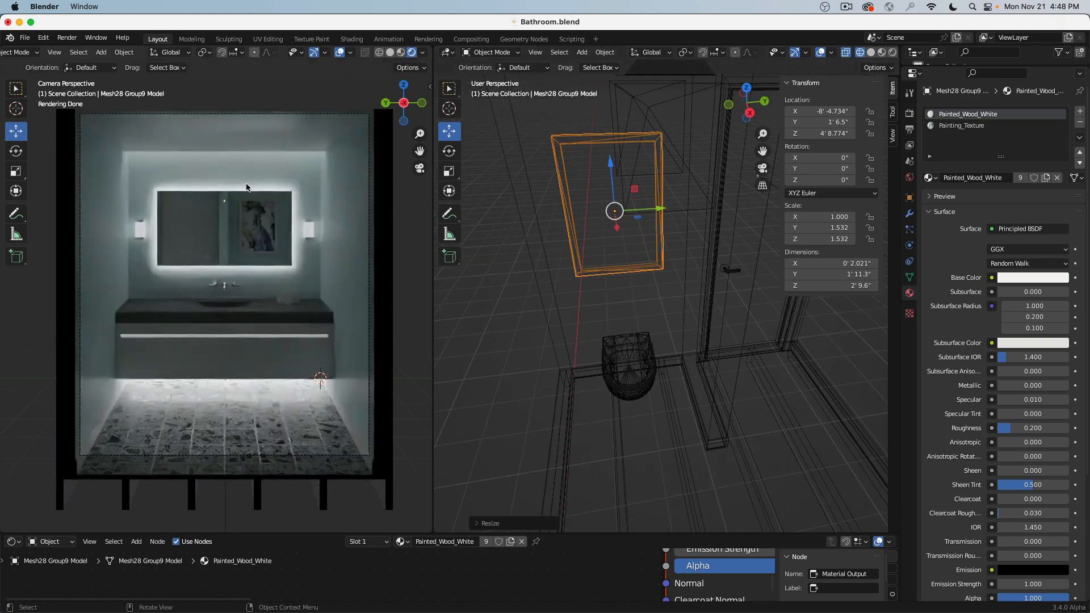
left_click_drag(663, 213, 648, 212)
right_click(648, 212)
left_click_drag(661, 210, 656, 209)
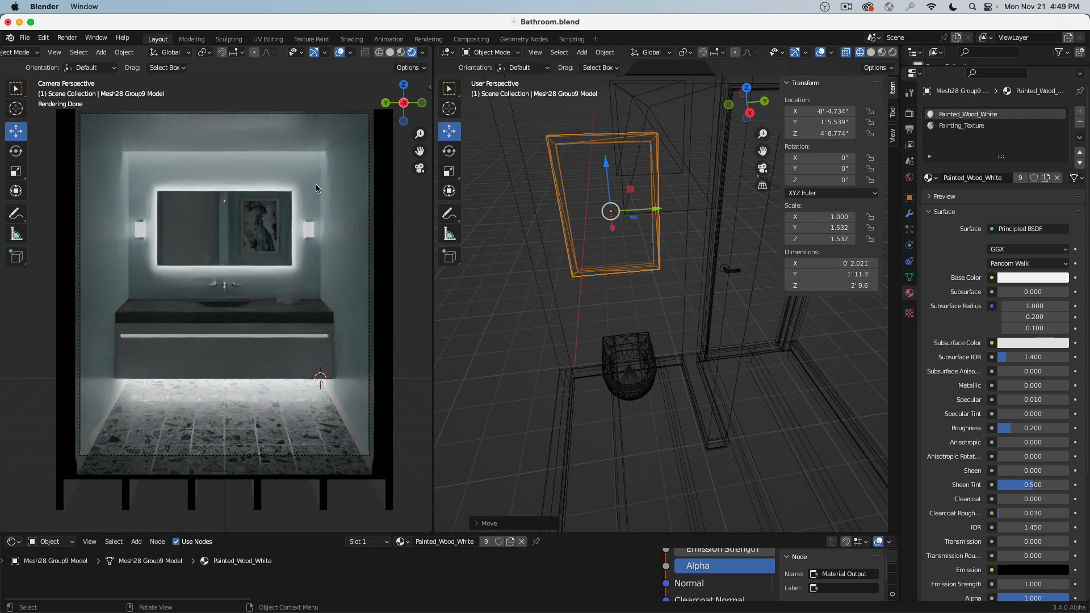
Switch the perspective viewport to solid shading and isolate the bathroom walls by hiding every other object
scroll(596, 237, "down", 5)
mouse_move(594, 237)
middle_mouse_down()
mouse_move(795, 240)
mouse_move(769, 217)
middle_mouse_up()
left_click(871, 52)
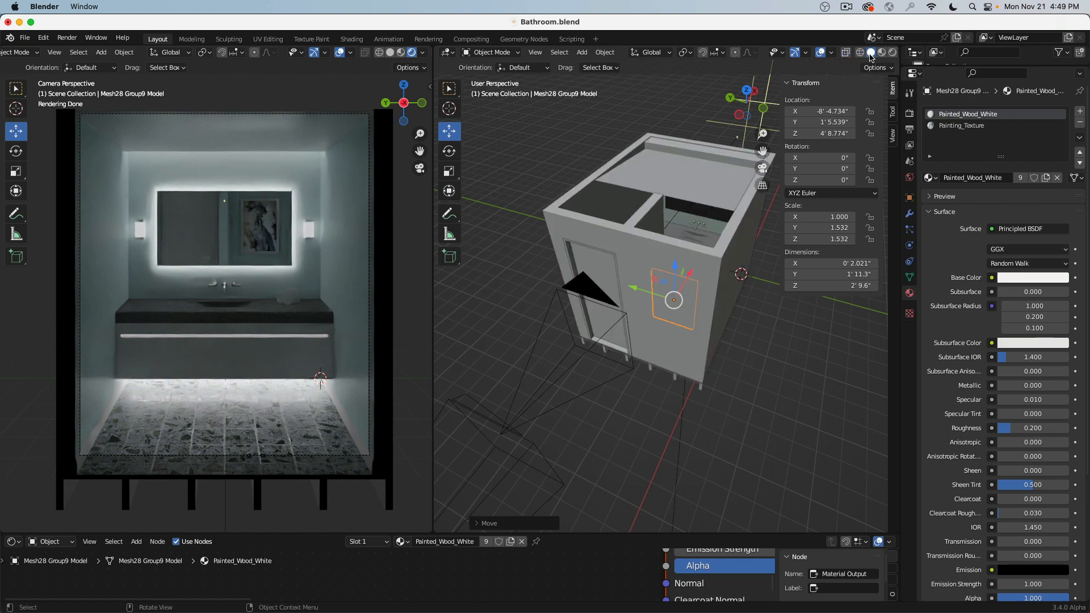
middle_click_drag(681, 165, 608, 202)
left_click(607, 203)
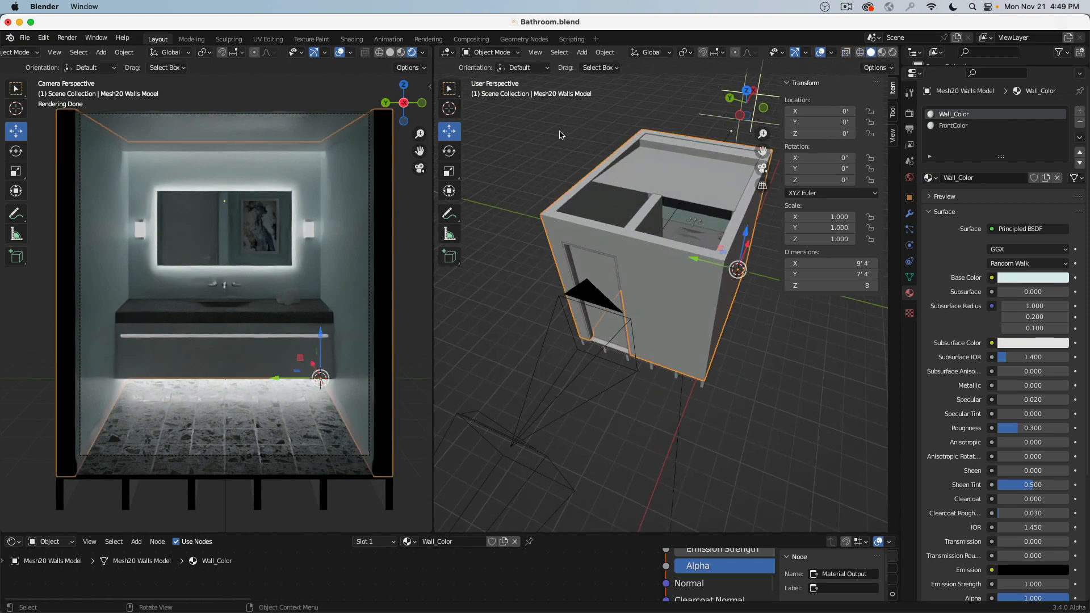
key("shift+h")
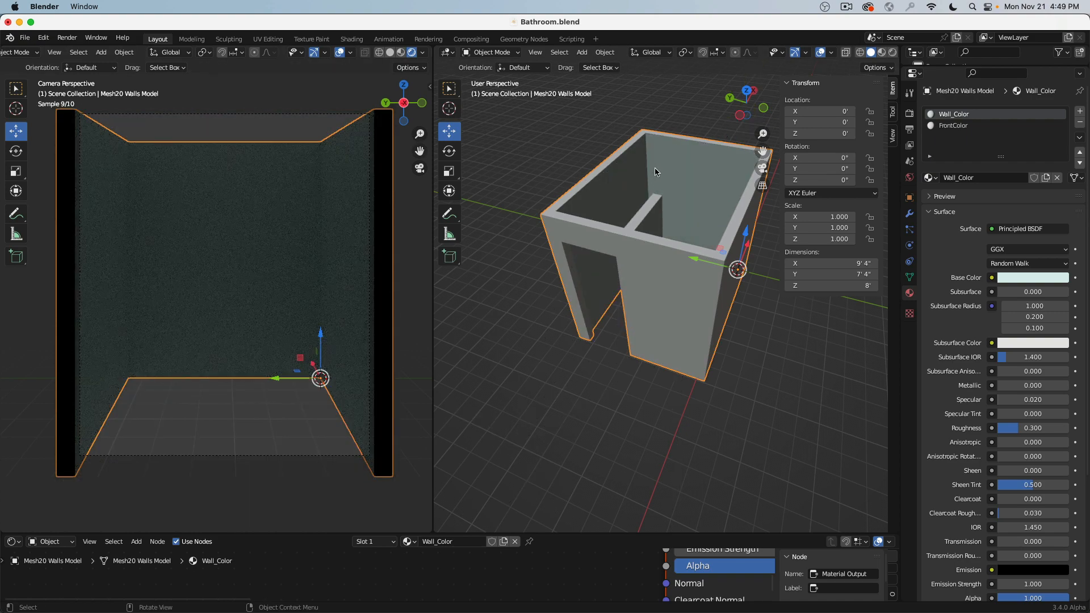
Enter Edit Mode on the walls and rename the Wall_Color material to Wall_Color Blue
mouse_move(673, 170)
middle_mouse_down()
mouse_move(685, 206)
mouse_move(650, 178)
mouse_move(659, 178)
middle_mouse_up()
left_click(492, 53)
left_click(503, 77)
left_click(695, 177)
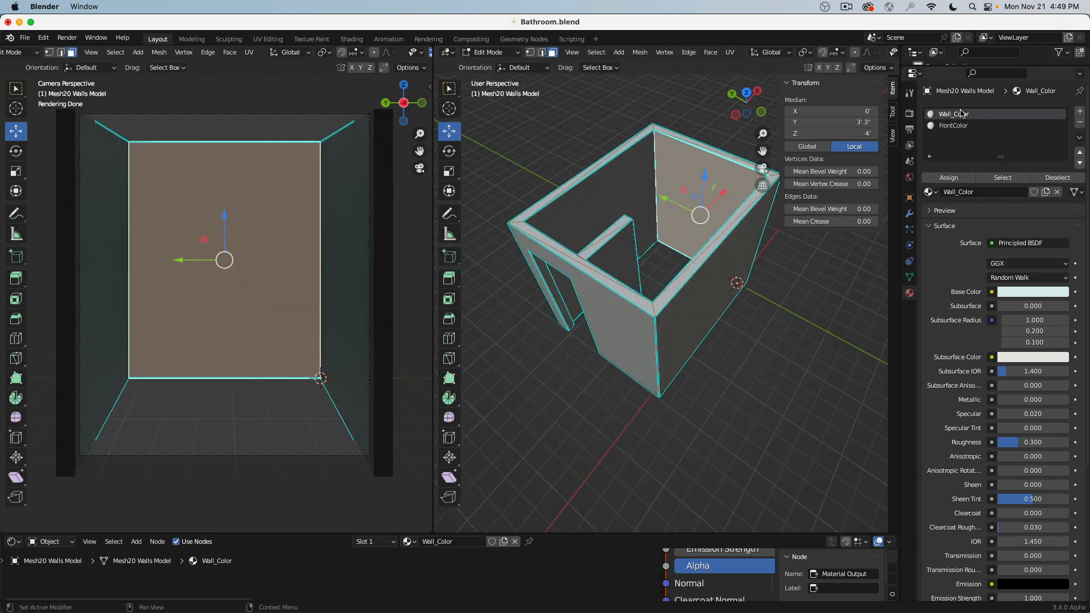
left_click(995, 192)
left_click(995, 191)
type("Blue")
key("Return")
Select the inner faces of both side walls, the door wall and the partition, leaving the vanity wall unselected
left_click(641, 187)
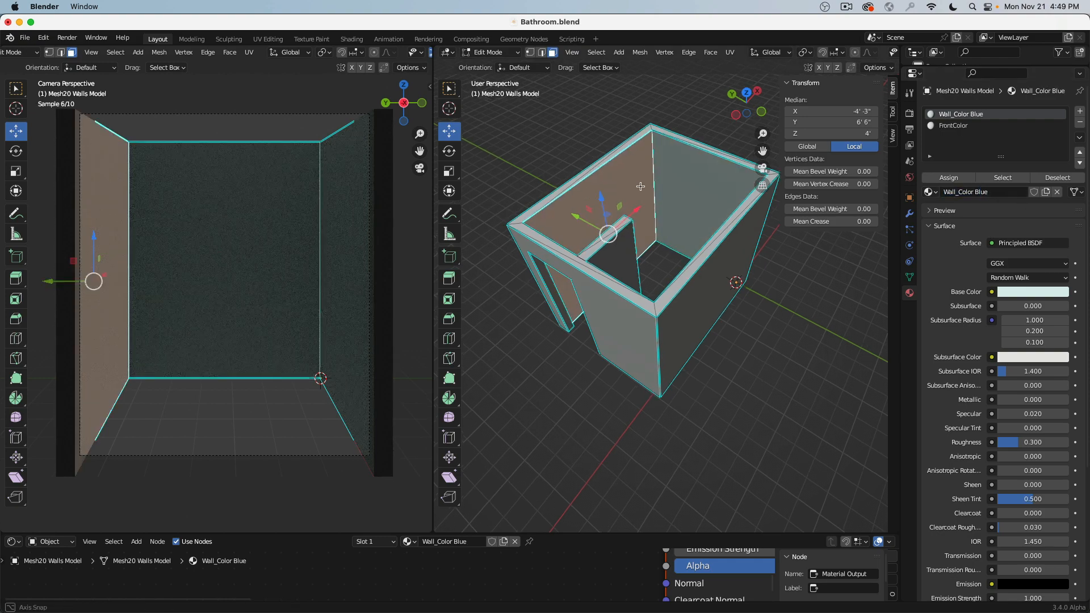
middle_click_drag(641, 187, 764, 199)
left_click(616, 239, "shift")
middle_click_drag(616, 238, 846, 234)
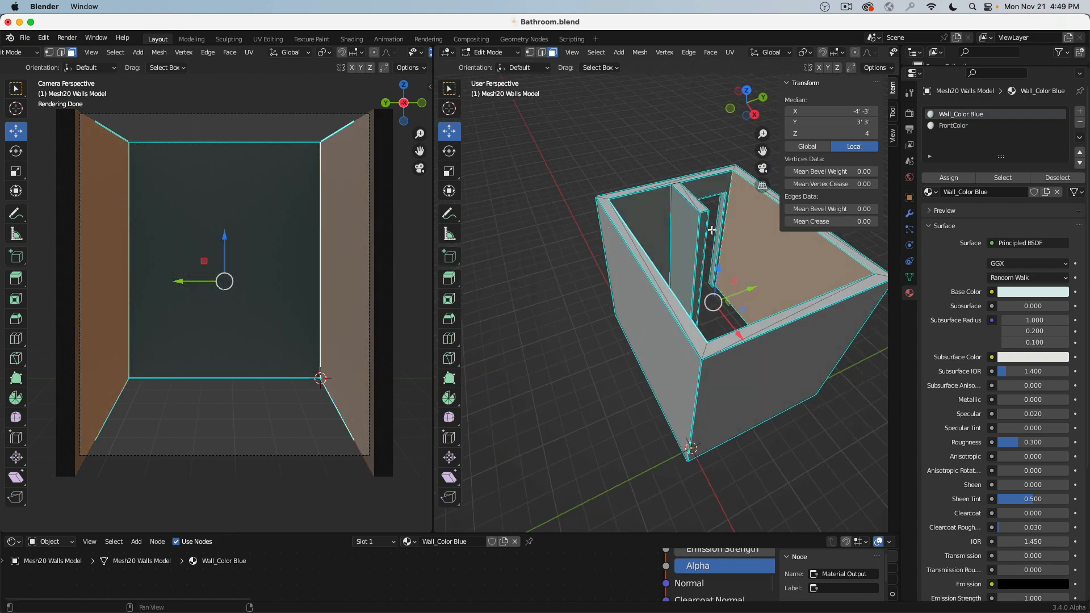
left_click(676, 220, "shift")
left_click(647, 223, "shift")
middle_click_drag(648, 222, 608, 219)
left_click(740, 212, "shift")
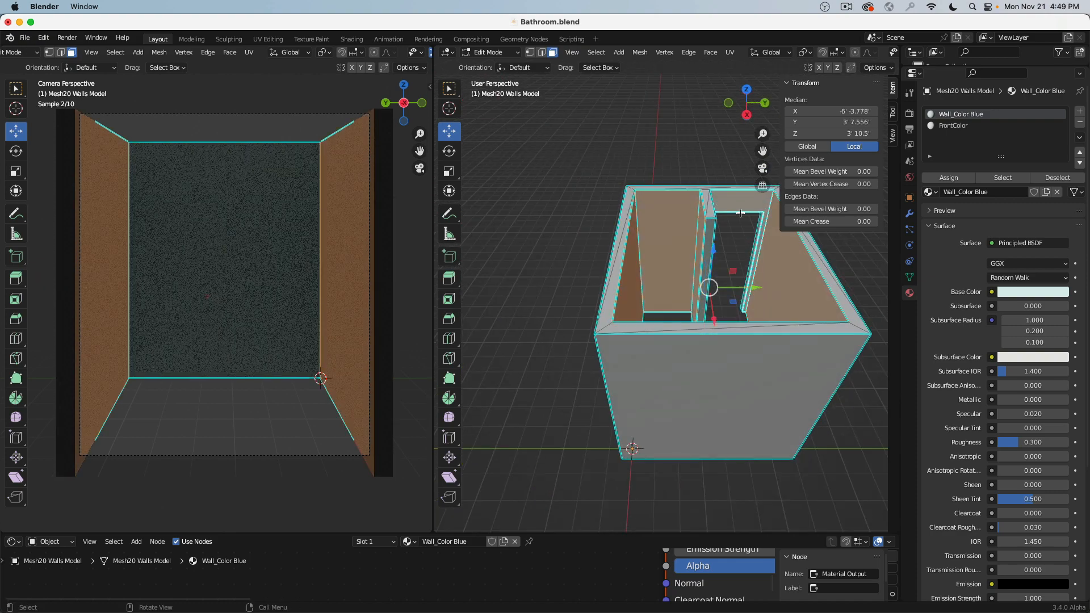
middle_click_drag(741, 213, 713, 244)
left_click(713, 244, "shift")
middle_click_drag(699, 241, 632, 206)
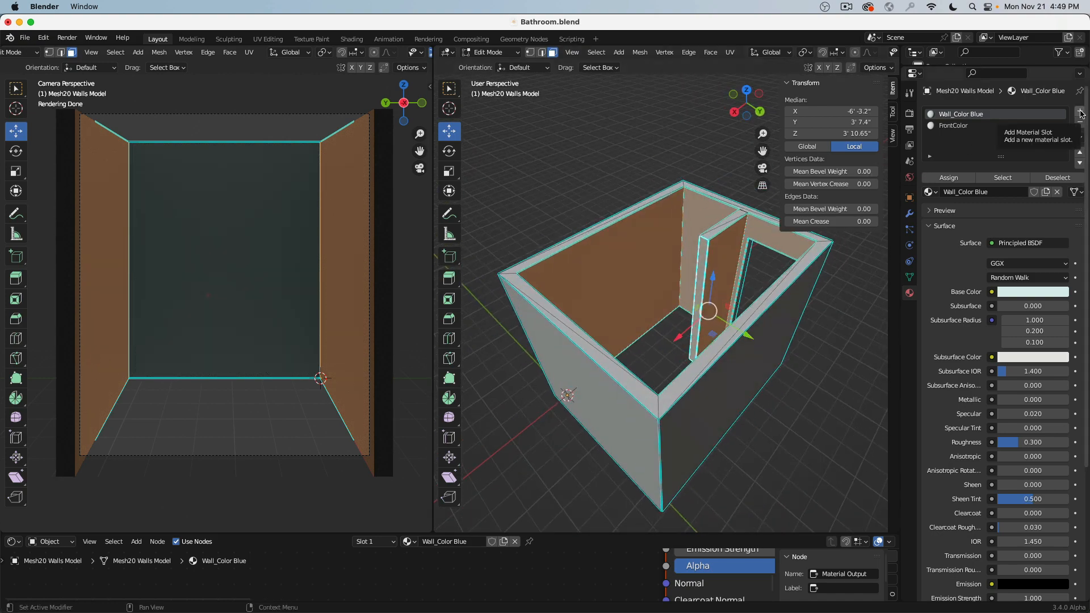
Add a material slot with a new material named Wall White and assign it to the selected wall faces
left_click(1081, 113)
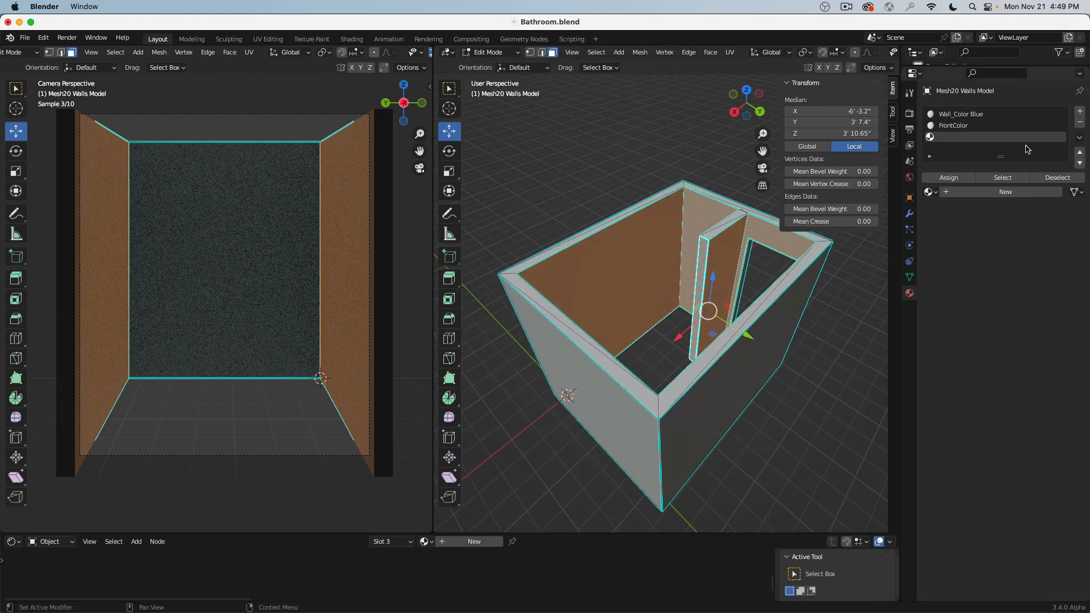
left_click(964, 194)
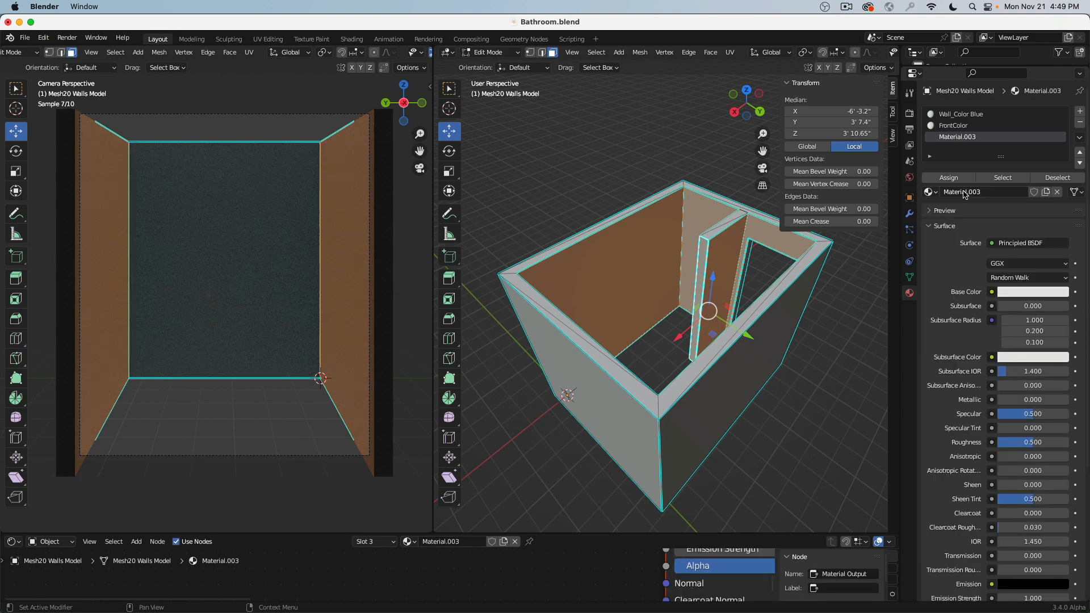
left_click(964, 194)
type("Wall White")
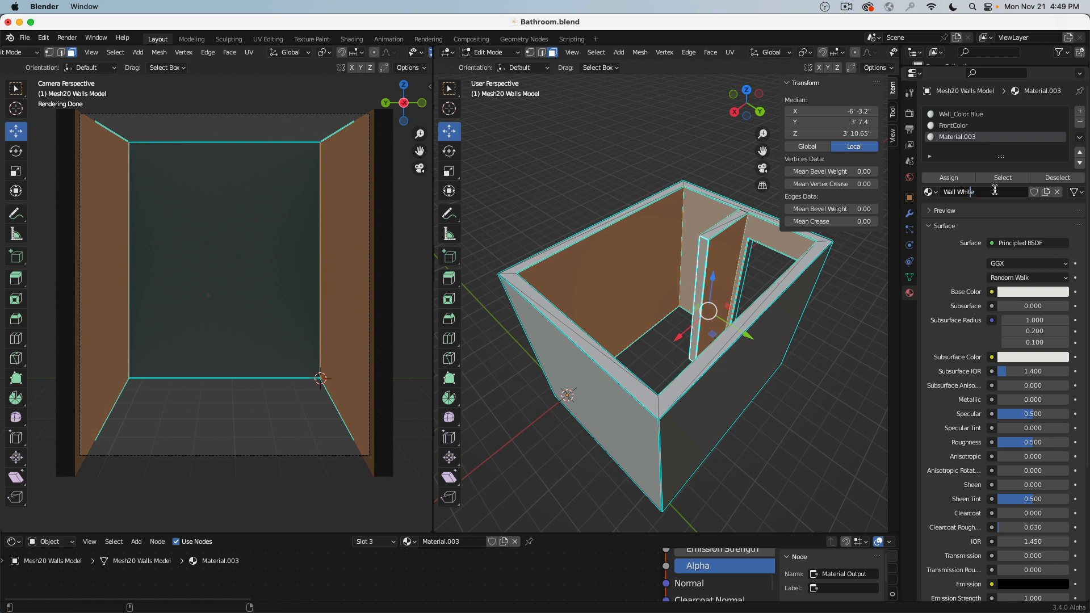
key("Return")
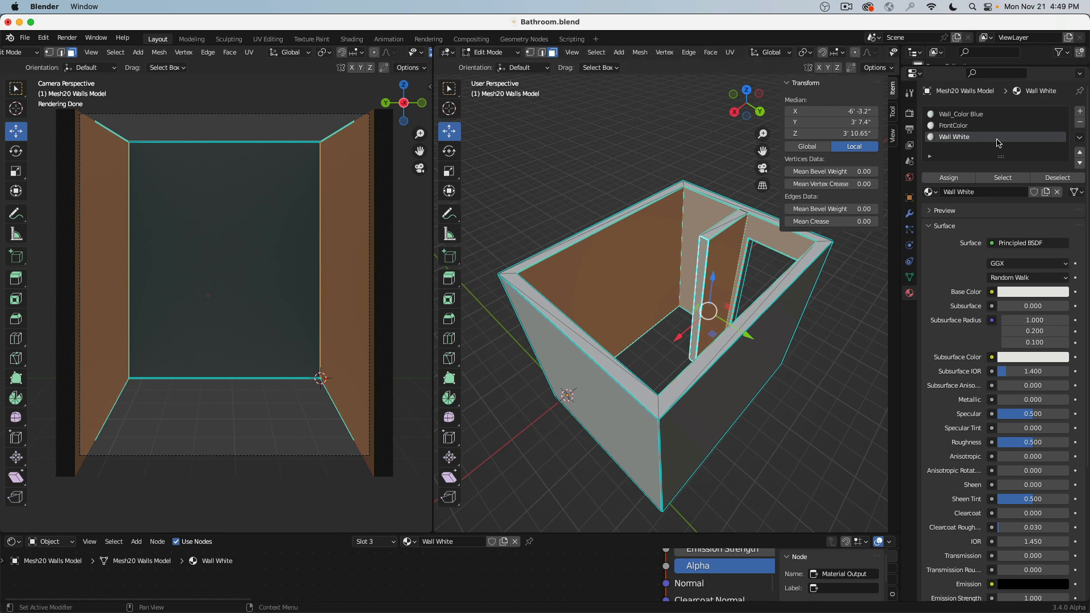
left_click(949, 177)
Return to Object Mode, unhide all the objects and deselect everything
left_click(481, 52)
left_click(490, 64)
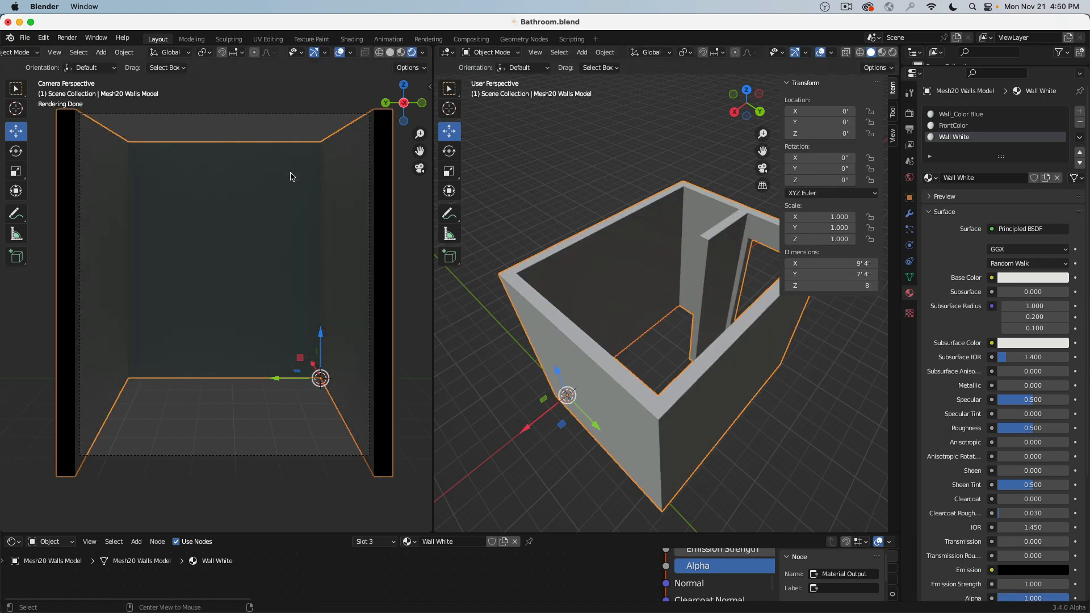
key("alt+h")
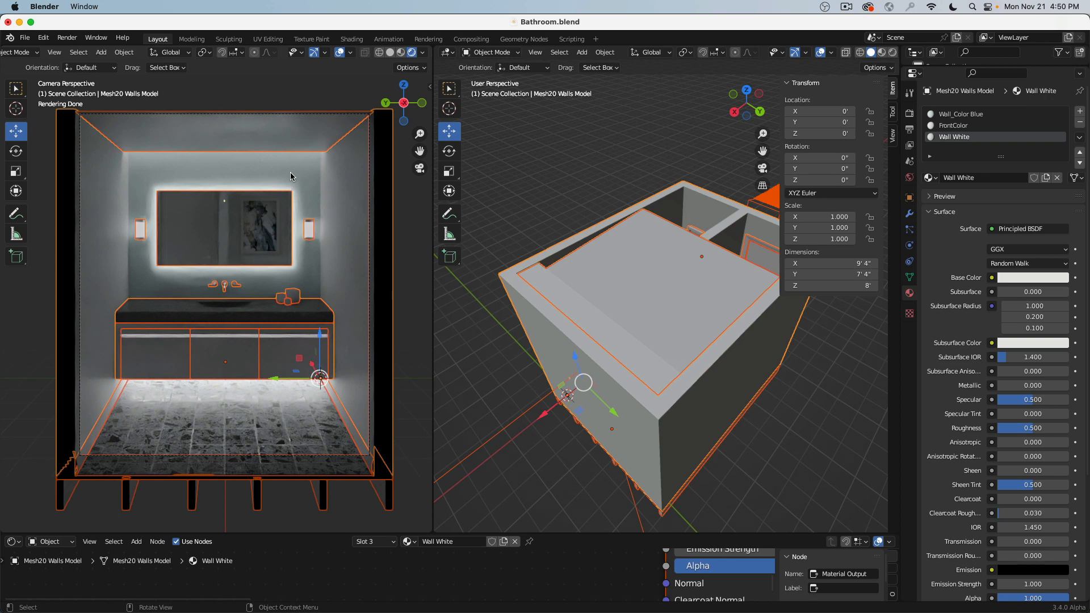
key("alt+a")
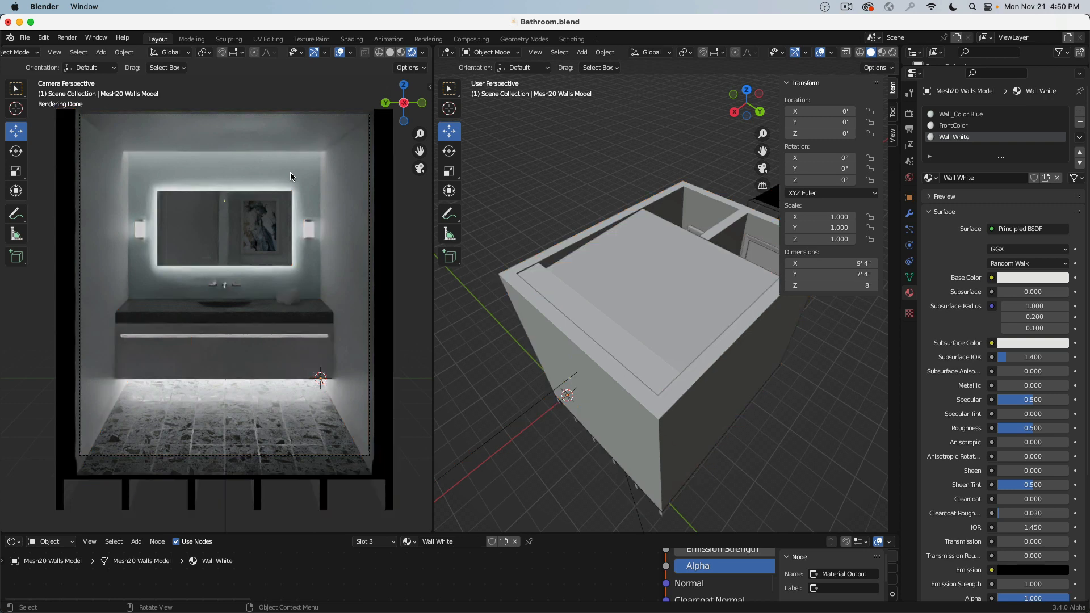
Select the walls and set the Wall White material's base color to a saturated orange
middle_click_drag(705, 245, 553, 243)
left_click(705, 246)
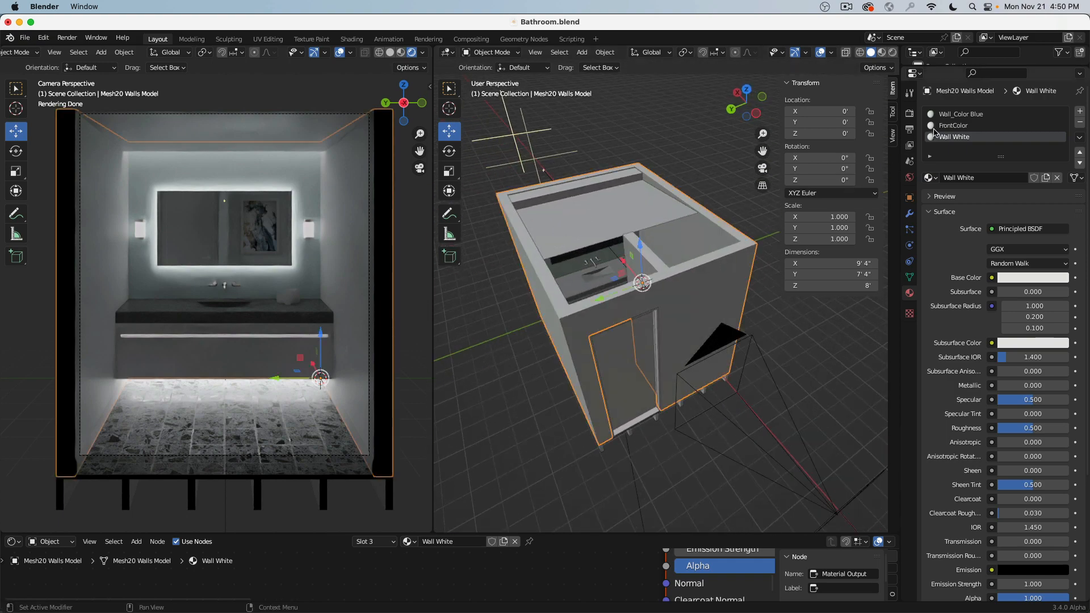
left_click(1028, 278)
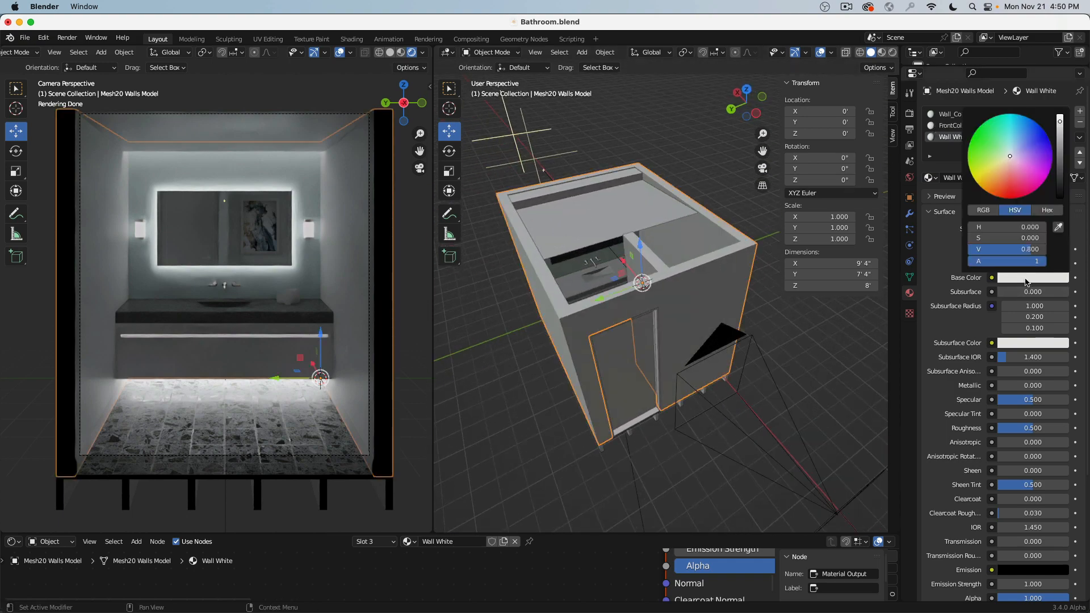
left_click(1012, 196)
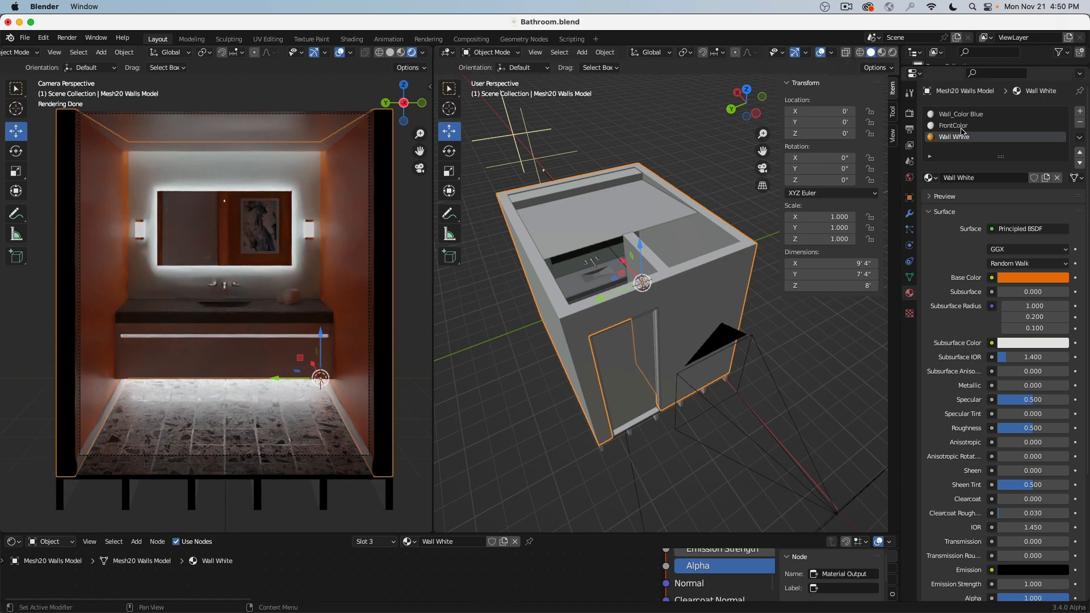
Copy the Wall_Color Blue material's whitish subsurface color to its base color and rename the material Wall Front
left_click(976, 117)
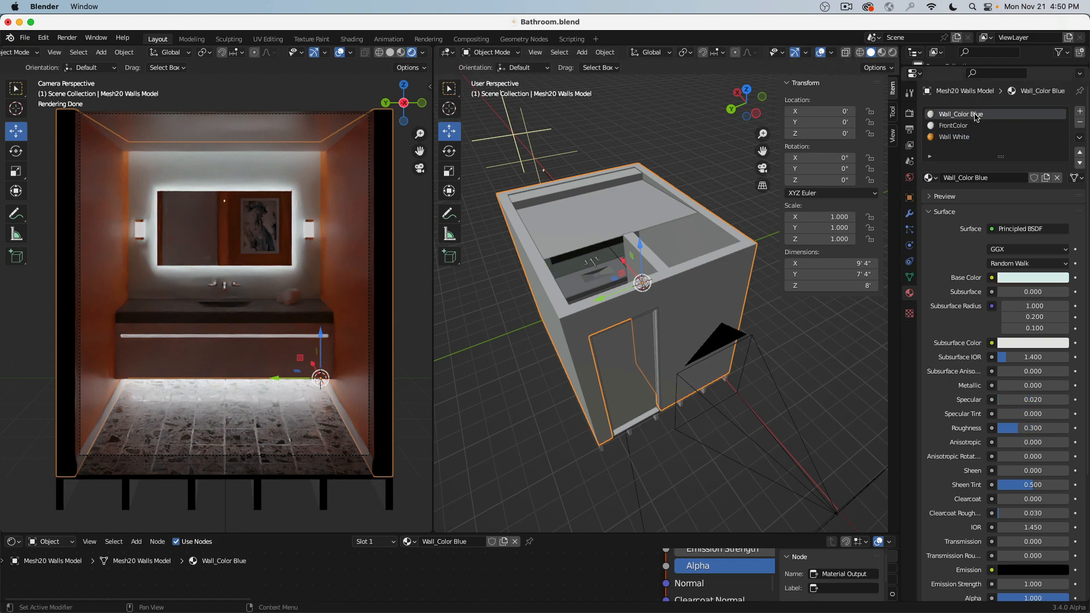
left_click(1029, 279)
left_click_drag(1018, 342, 1008, 279)
left_click(1003, 178)
type("Wall Front")
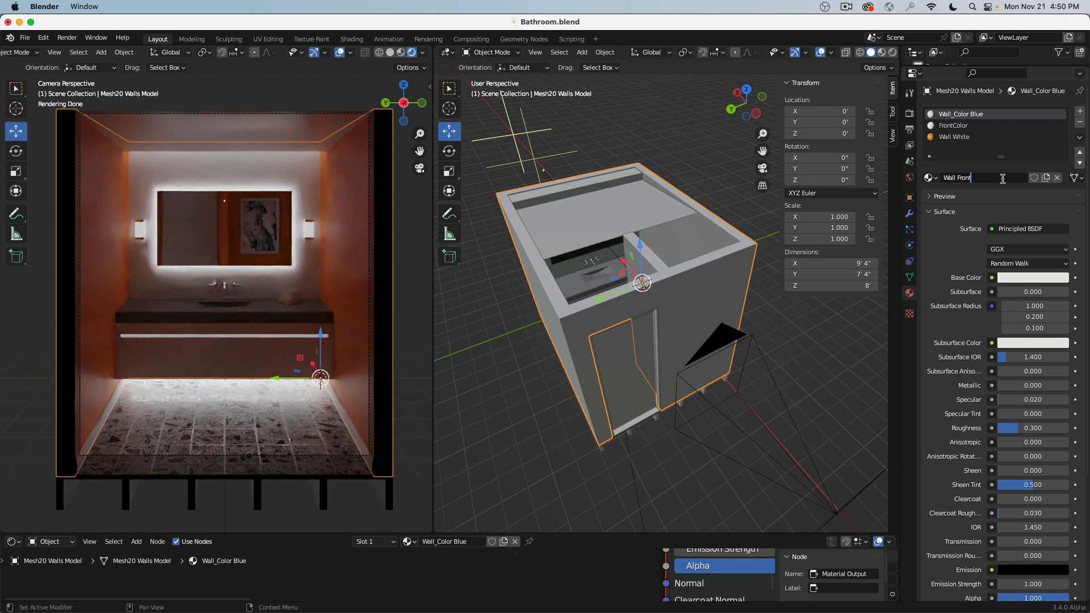
key("Return")
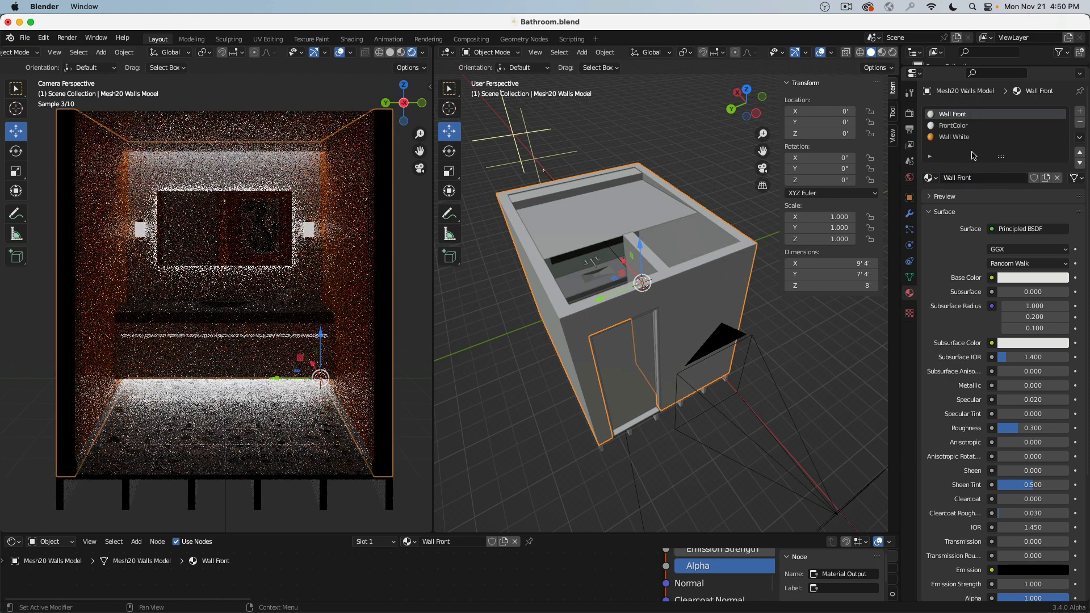
Rename the orange Wall White material to Wall Sides
left_click(973, 137)
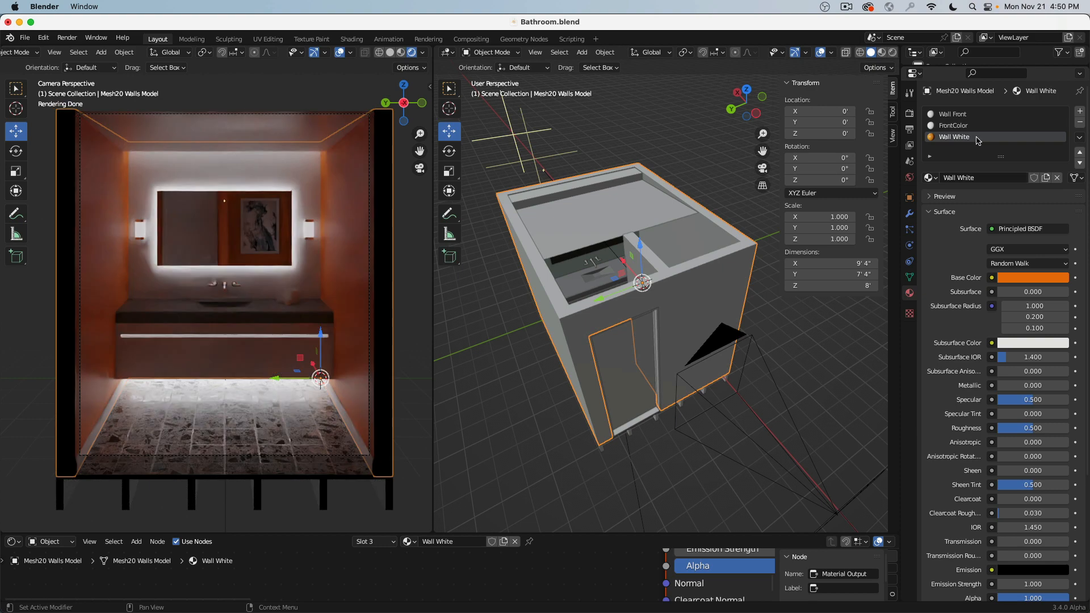
left_click(978, 176)
left_click_drag(968, 177, 956, 178)
key("Left")
key("Right")
key("shift+Down")
type("Sides")
key("Return")
Set the Wall Sides material's specular value to 0.1
left_click(1050, 398)
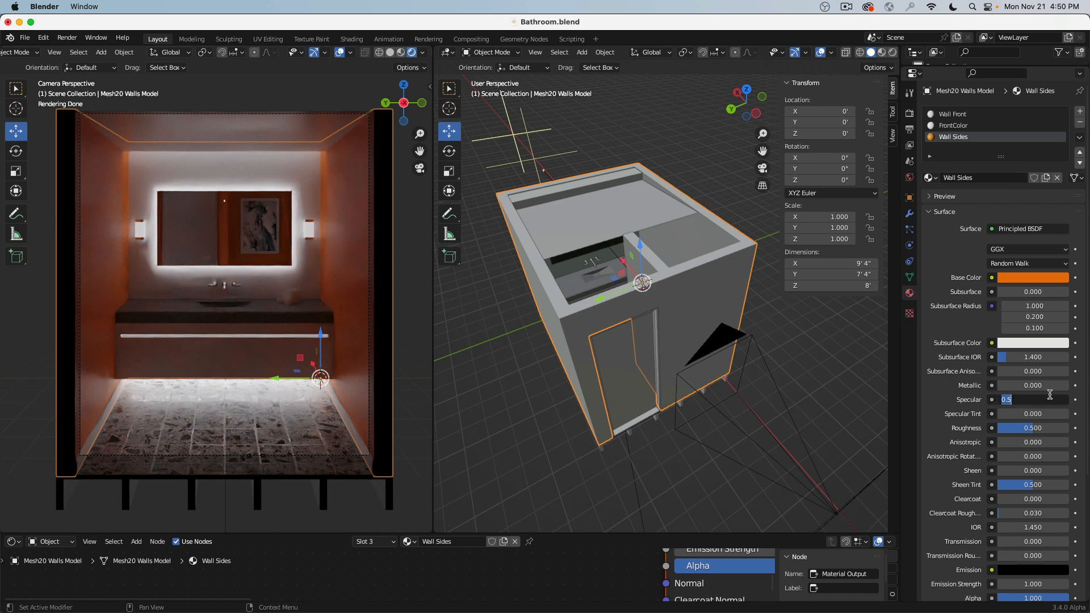
key("BackSpace")
type("0.1")
key("Return")
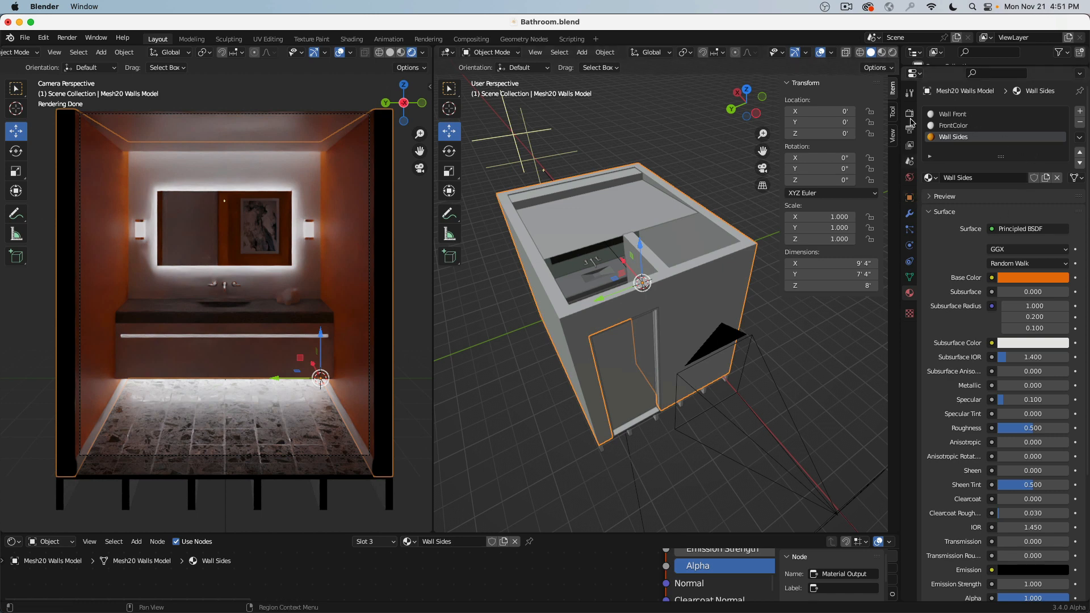
Open the scene's render settings and show only the viewport sampling options, with the final render options collapsed
left_click(910, 114)
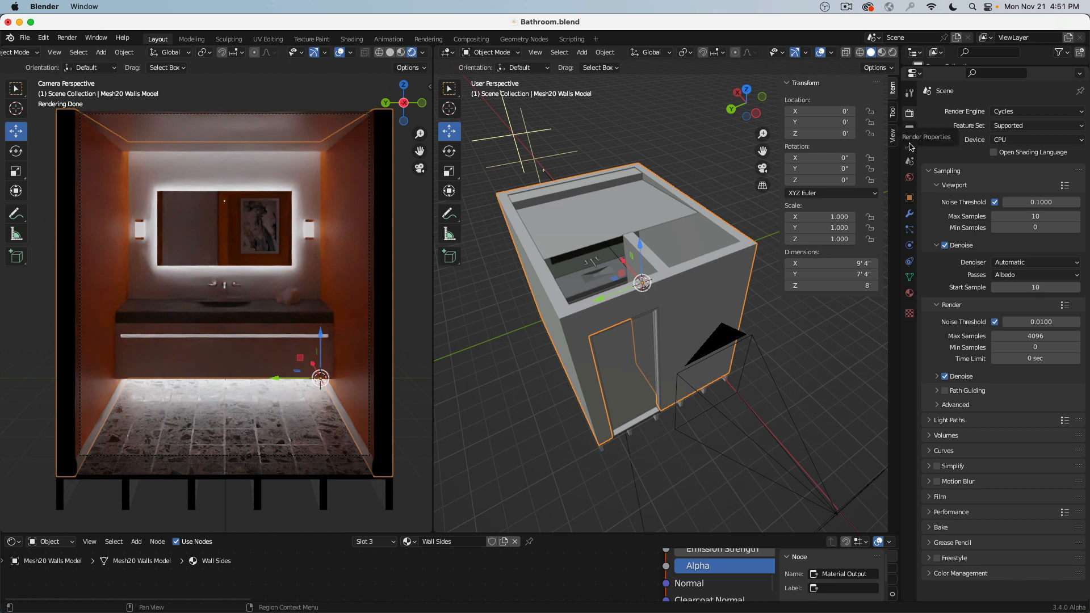
left_click(938, 186)
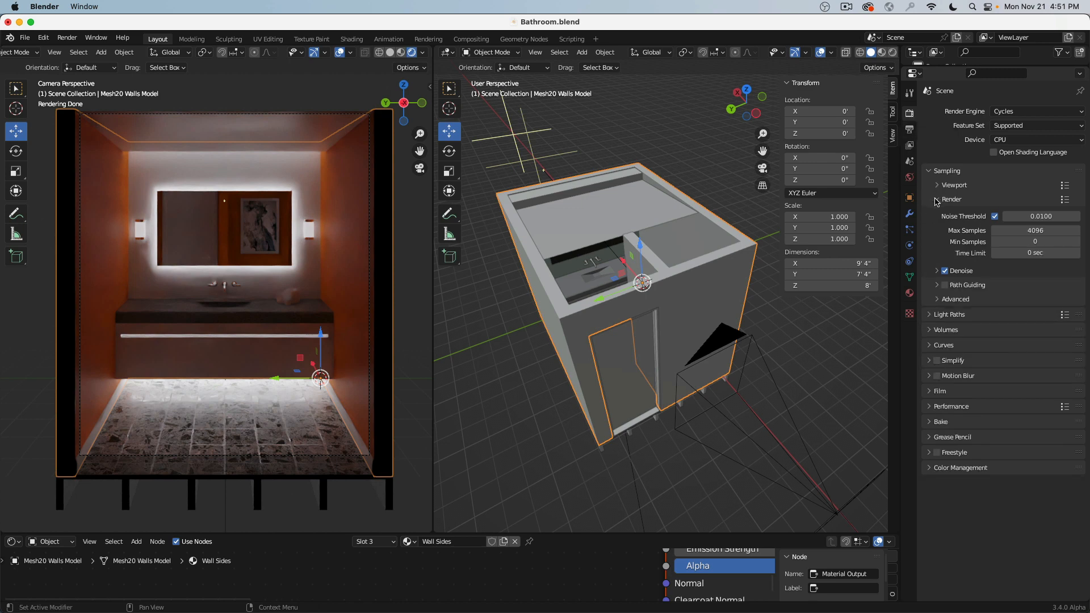
left_click(941, 200)
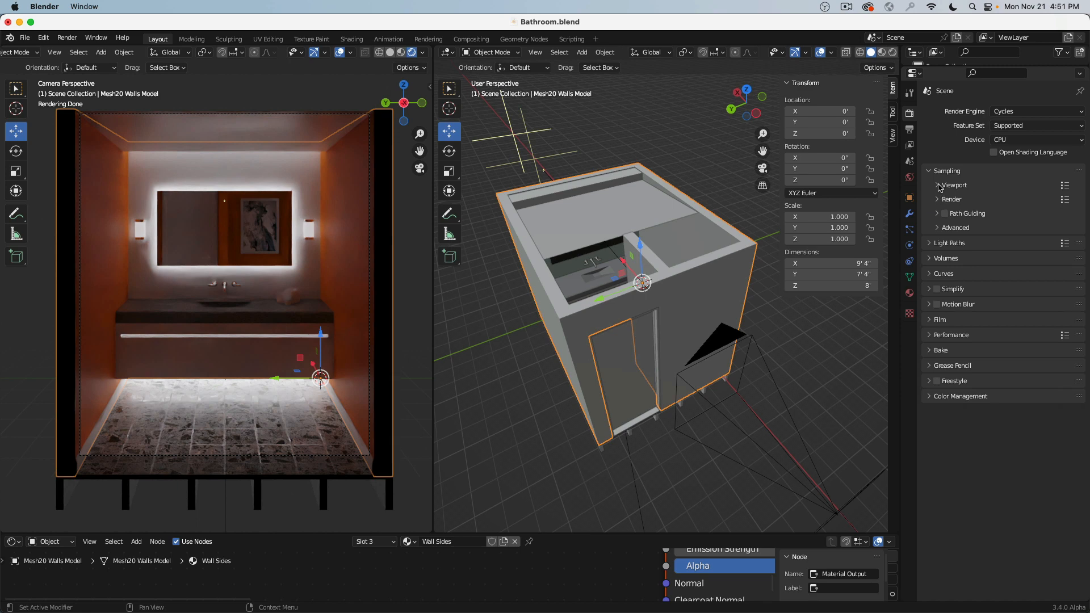
left_click(941, 188)
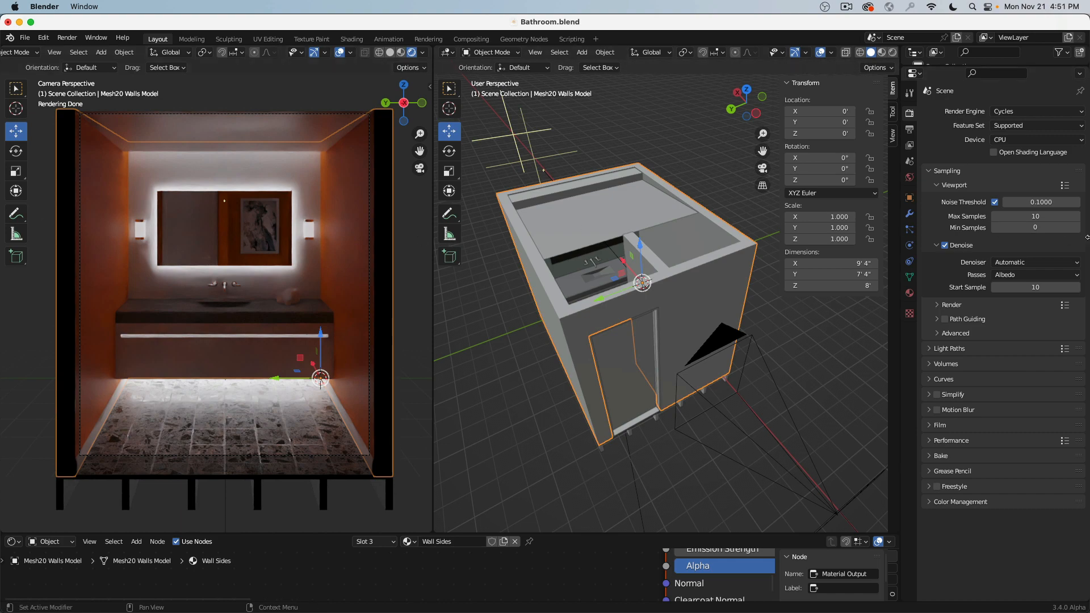
Set the viewport's maximum samples to 2
left_click(1018, 218)
type("2")
key("Return")
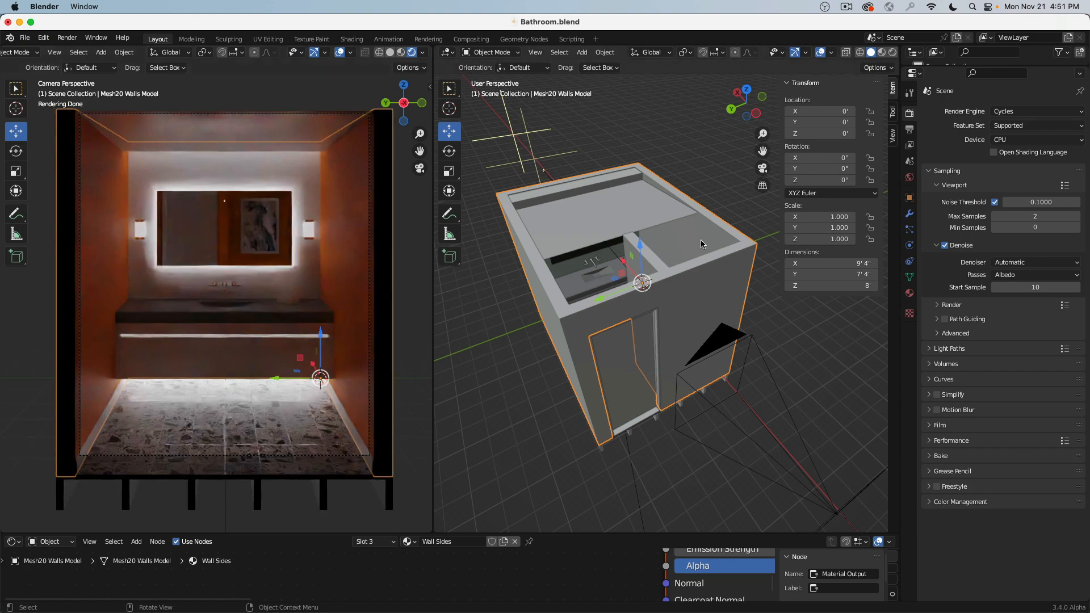
Set both the viewport's maximum samples and its denoising start sample to 100
left_click(1043, 217)
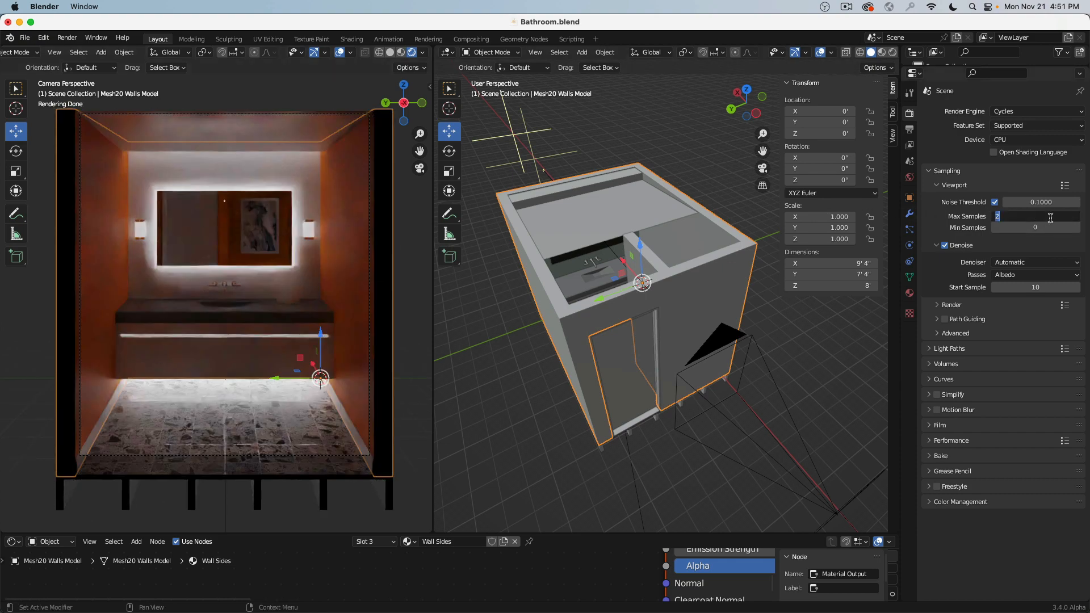
type("100")
key("Return")
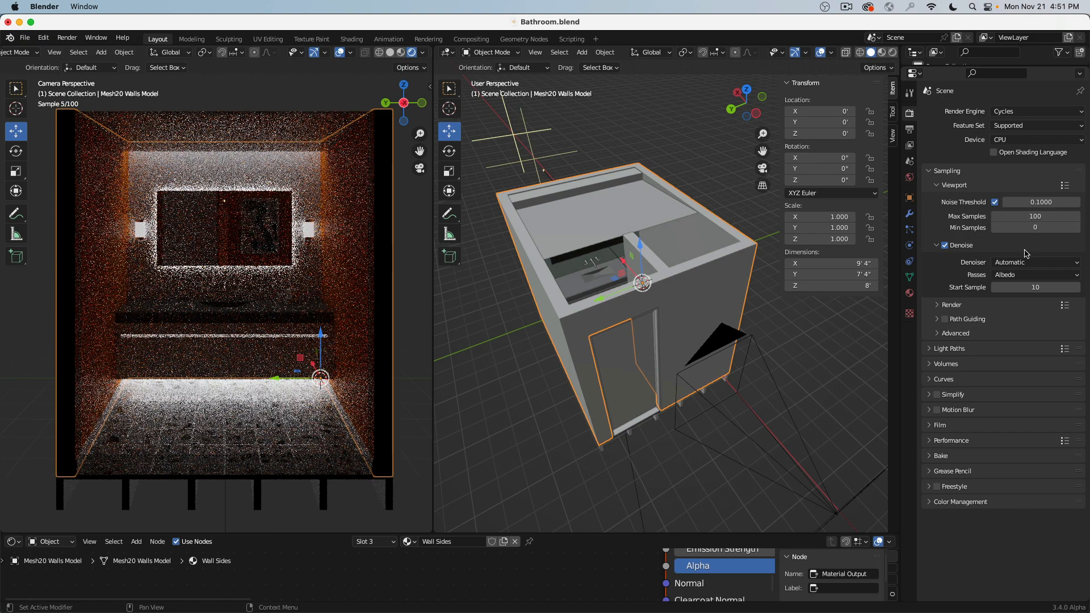
left_click(1001, 287)
type("100")
key("Return")
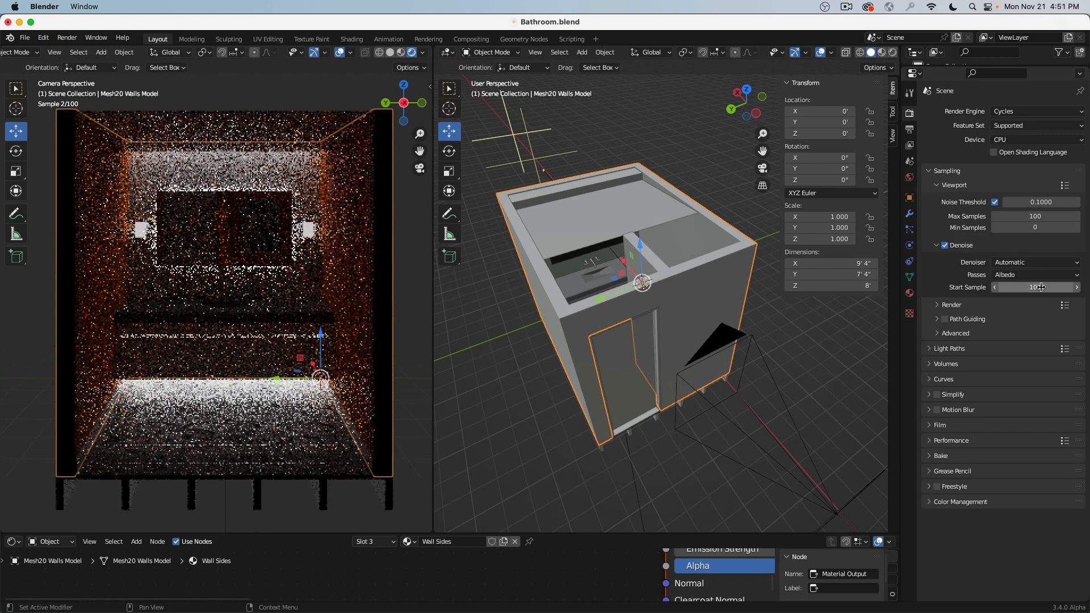
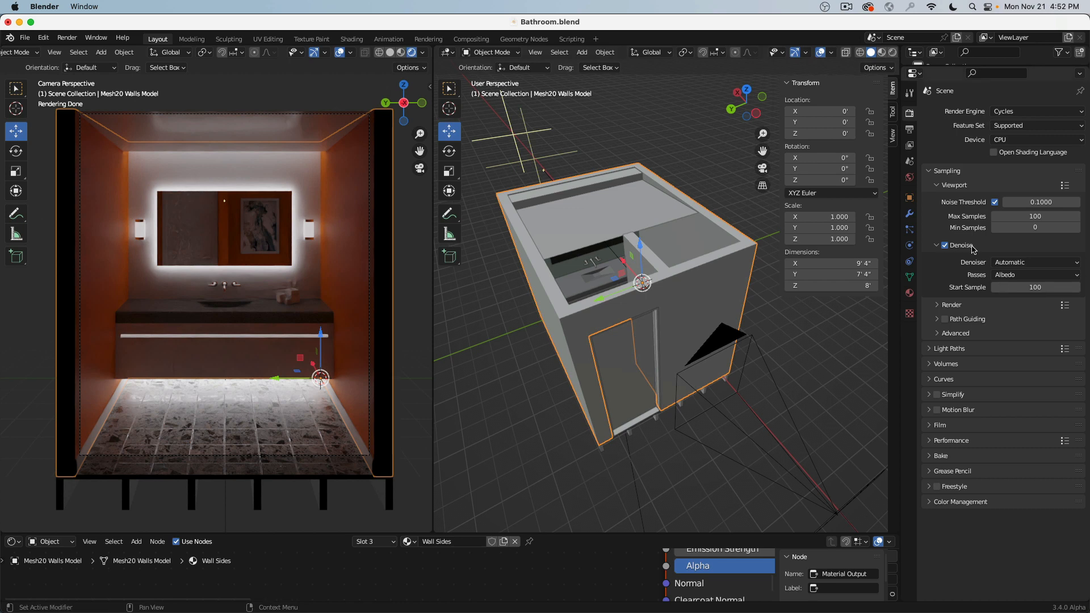
Set the final render's maximum samples to 200
left_click(935, 189)
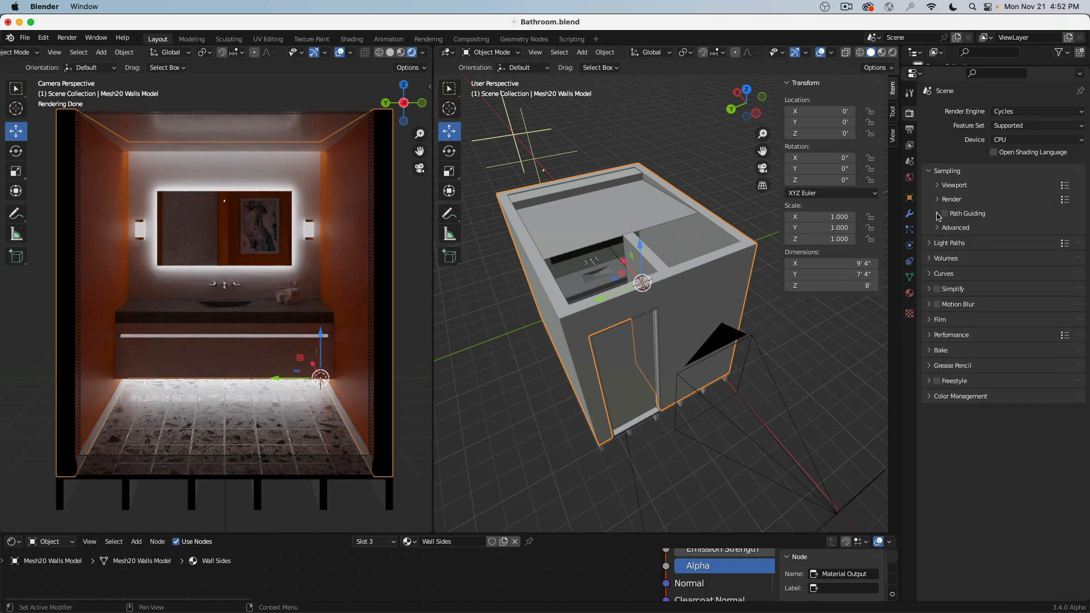
left_click(937, 200)
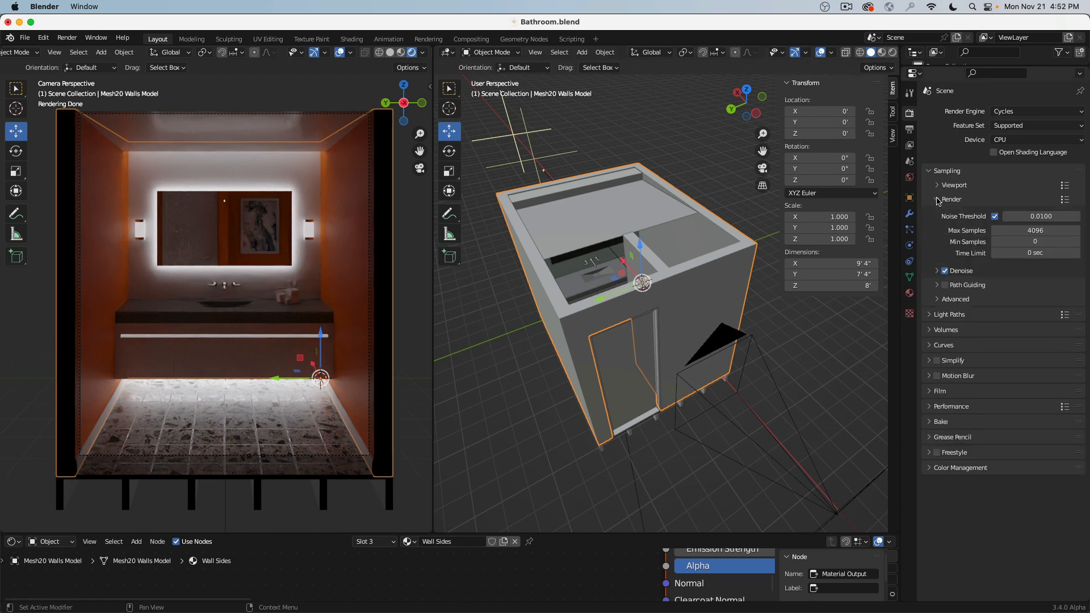
left_click(1032, 230)
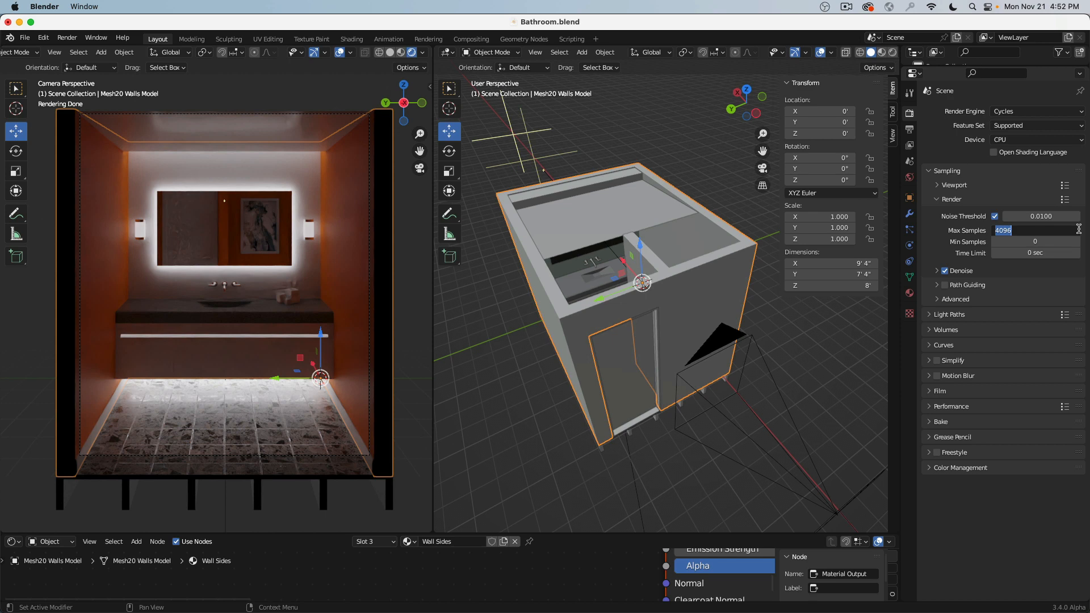
type("200")
key("Return")
Set both the viewport's maximum samples and its denoising start sample to 10
left_click(937, 185)
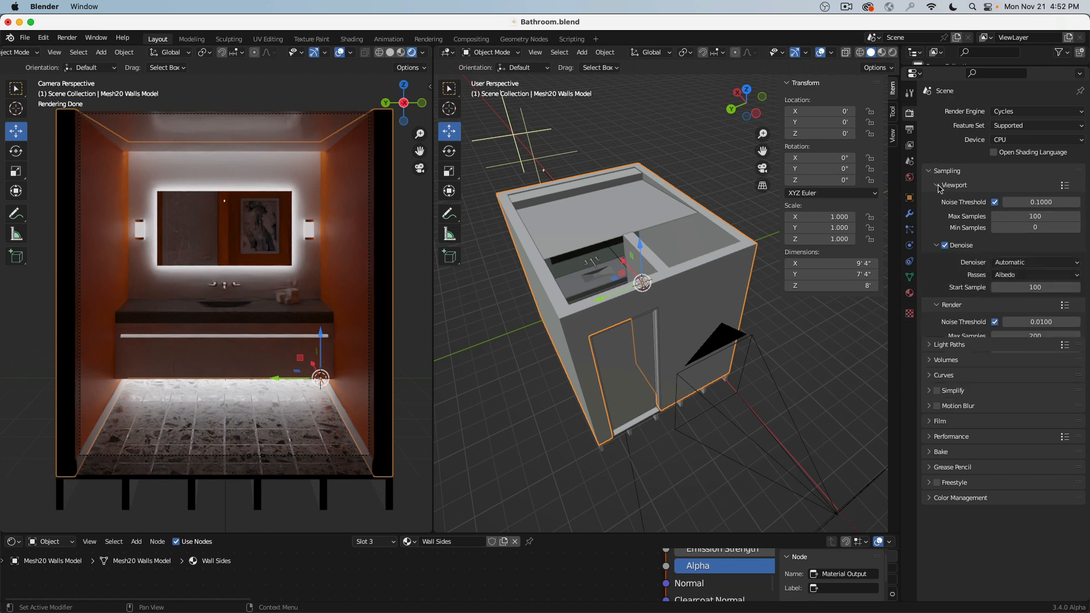
left_click(1033, 216)
type("10")
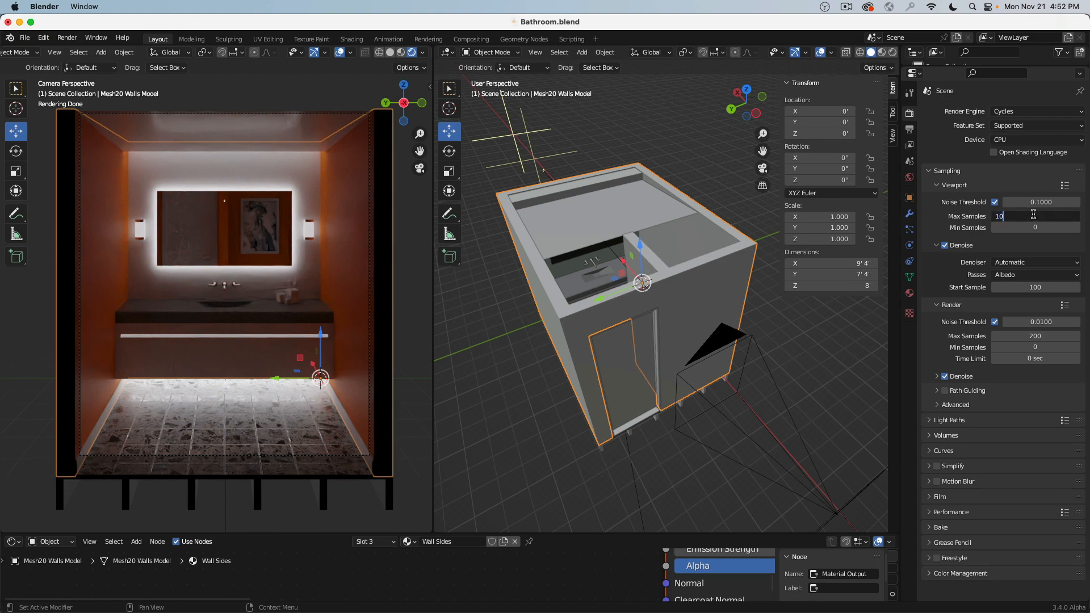
left_click(1035, 287)
type("10")
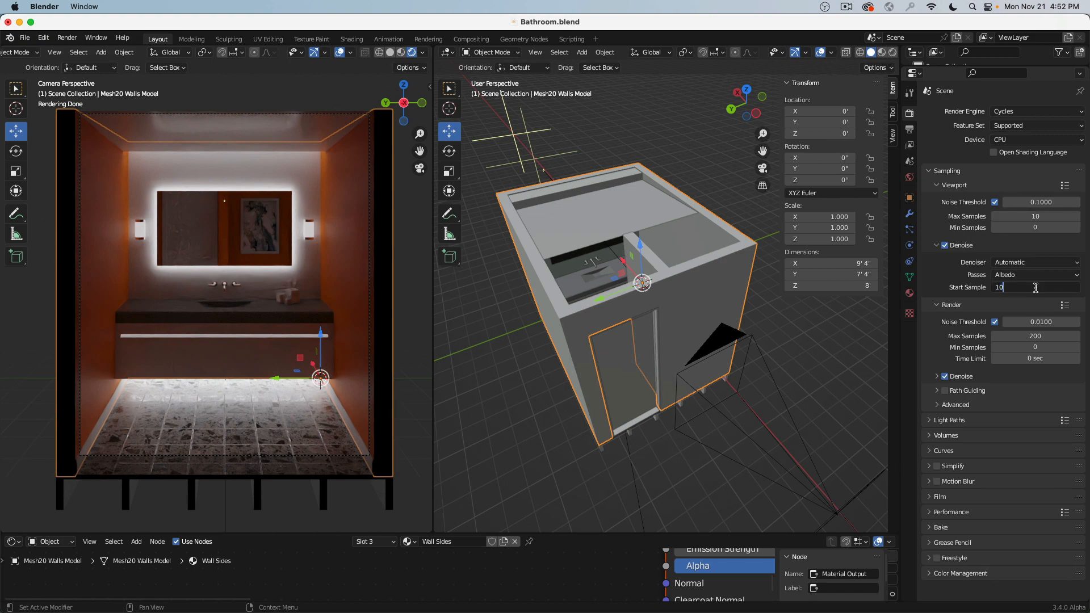
key("Return")
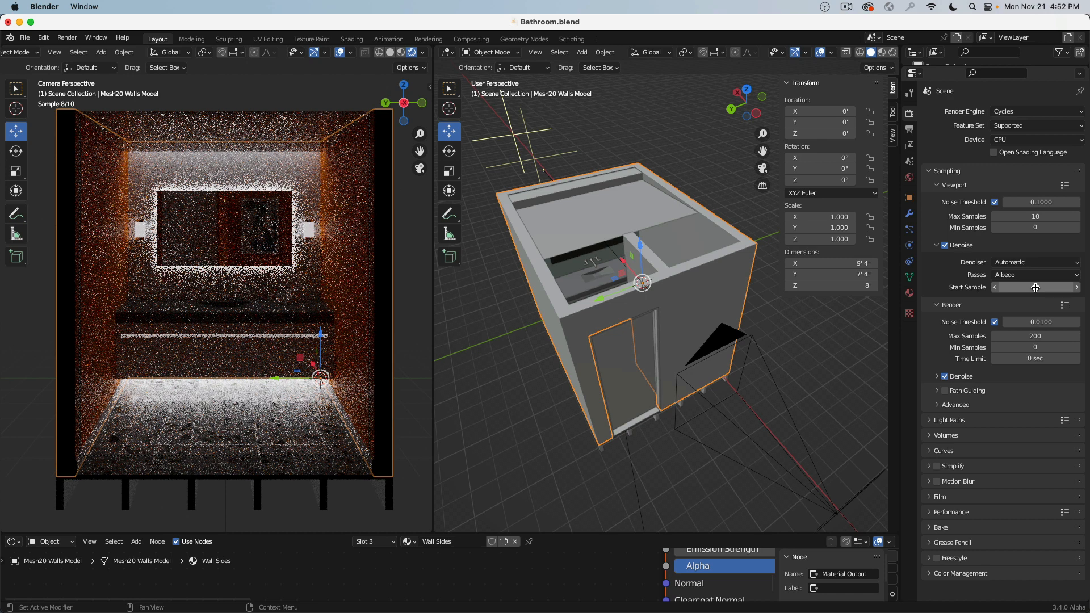
Examine the path guiding and advanced sampling options, then collapse them along with the final render options
left_click(938, 405)
left_click(939, 392)
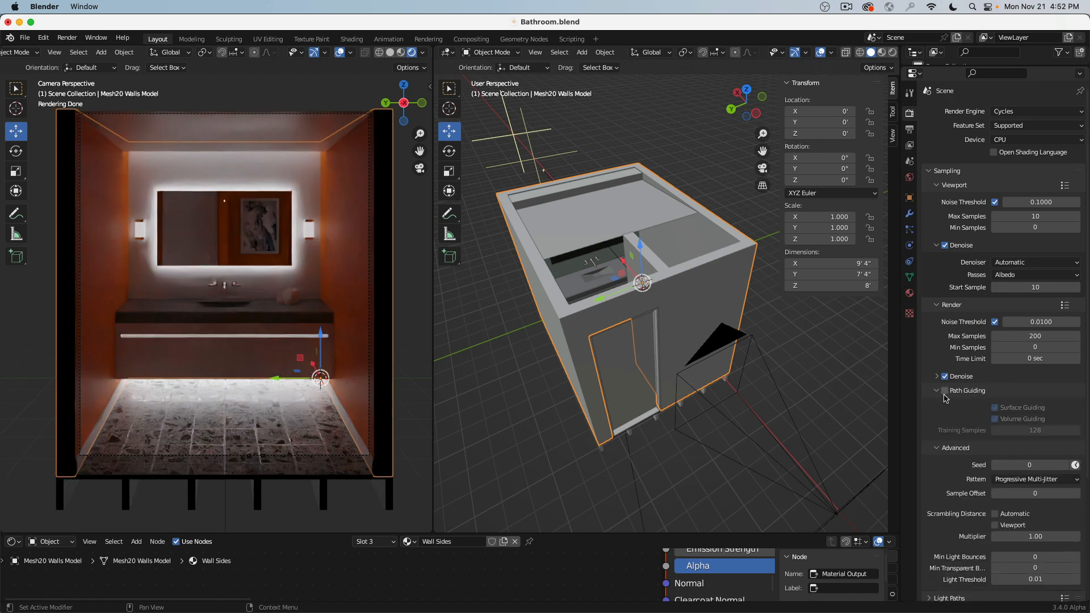
scroll(948, 399, "down", 3)
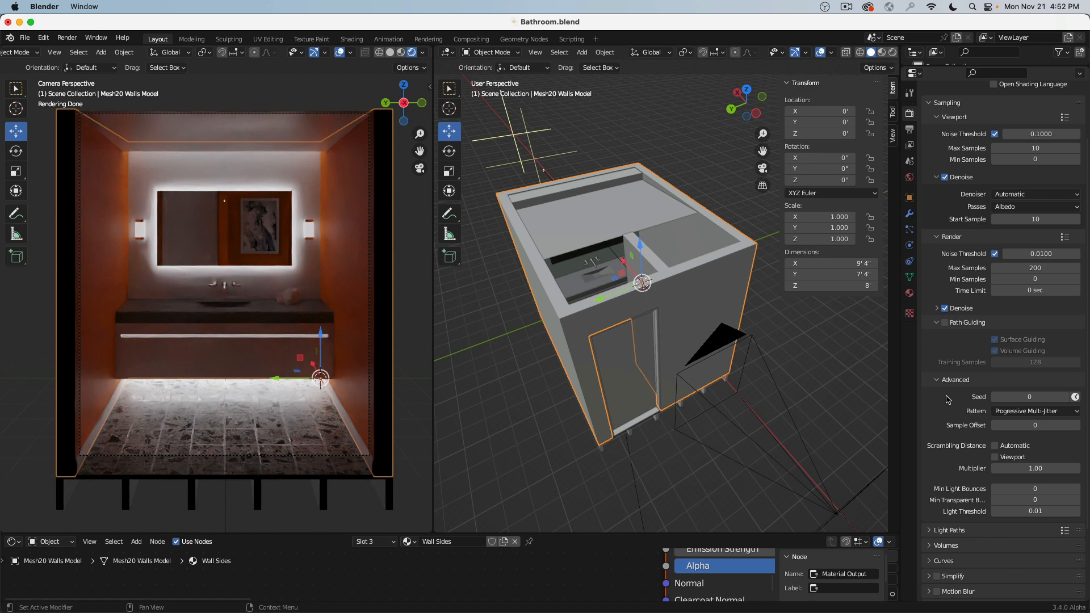
scroll(949, 409, "down", 2)
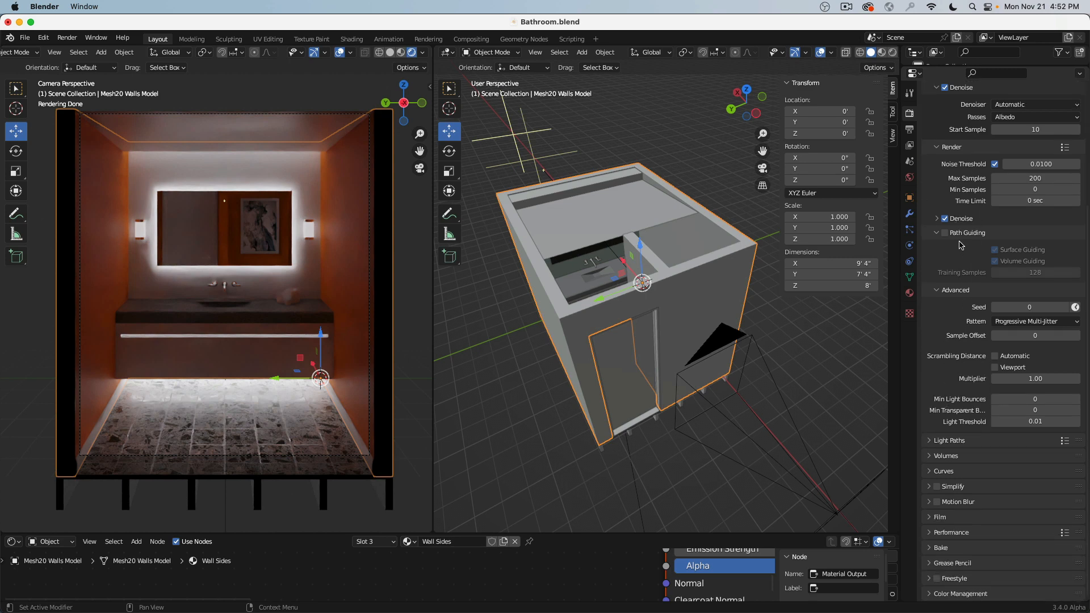
left_click(938, 234)
left_click(938, 193)
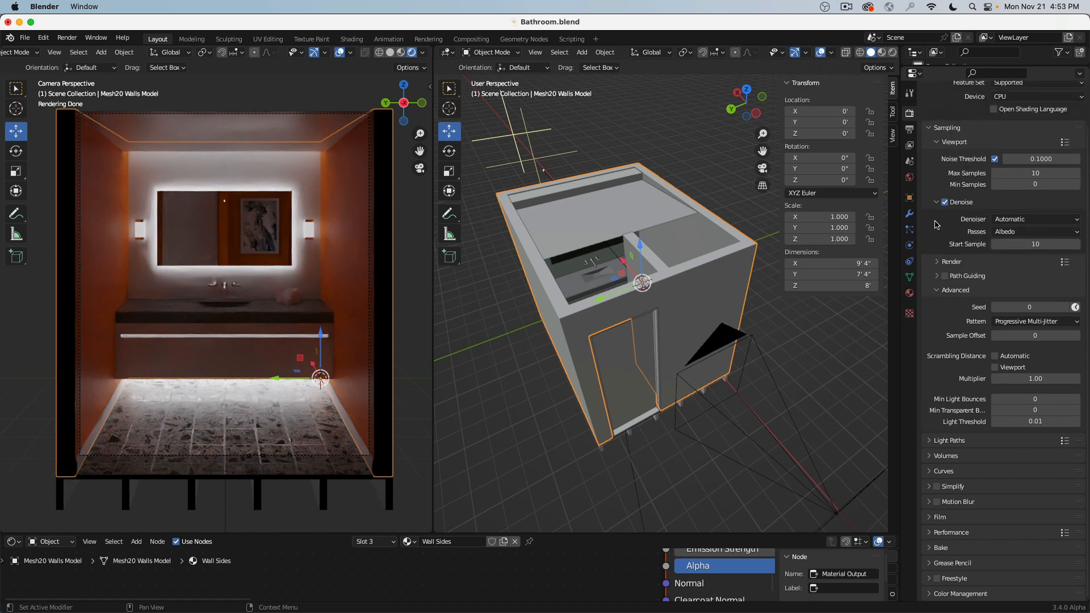
left_click(943, 290)
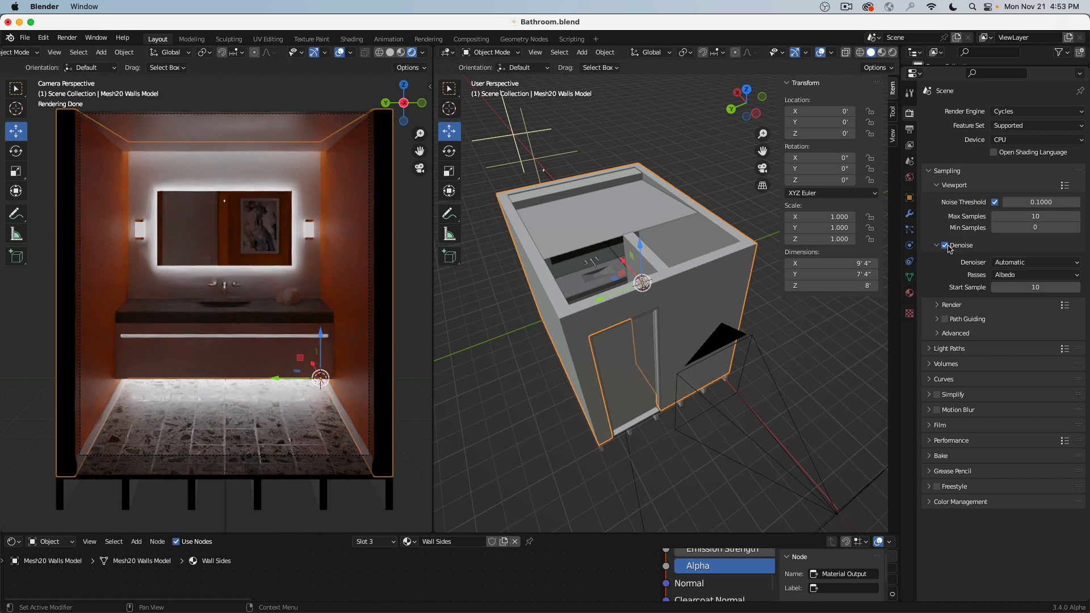
Set the Cycles render devices to Metal in the system preferences and close the preferences window
left_click(1006, 140)
left_click(44, 38)
left_click(77, 205)
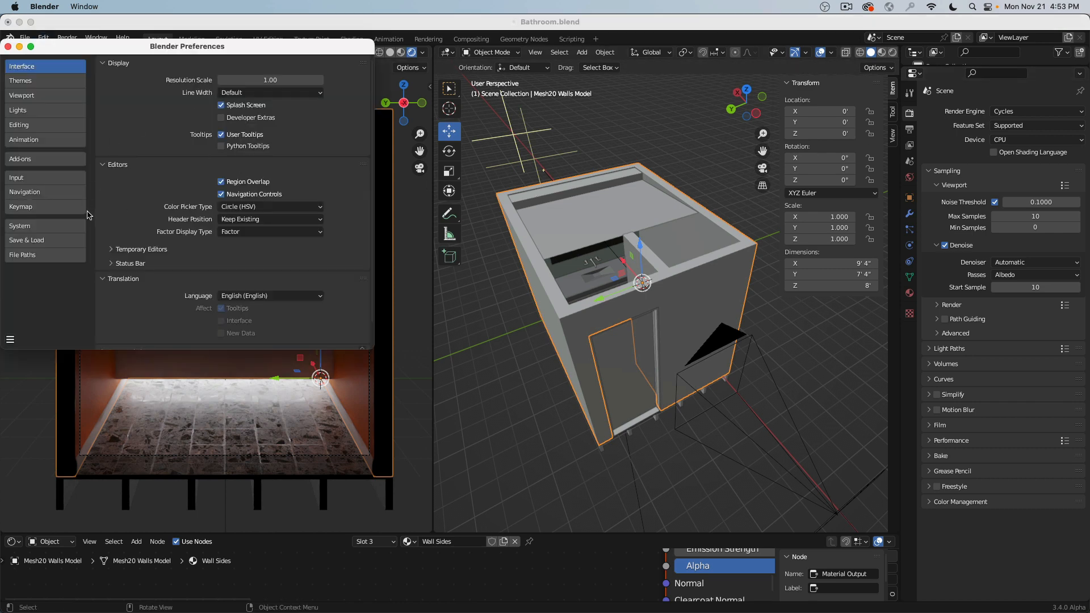
left_click(55, 225)
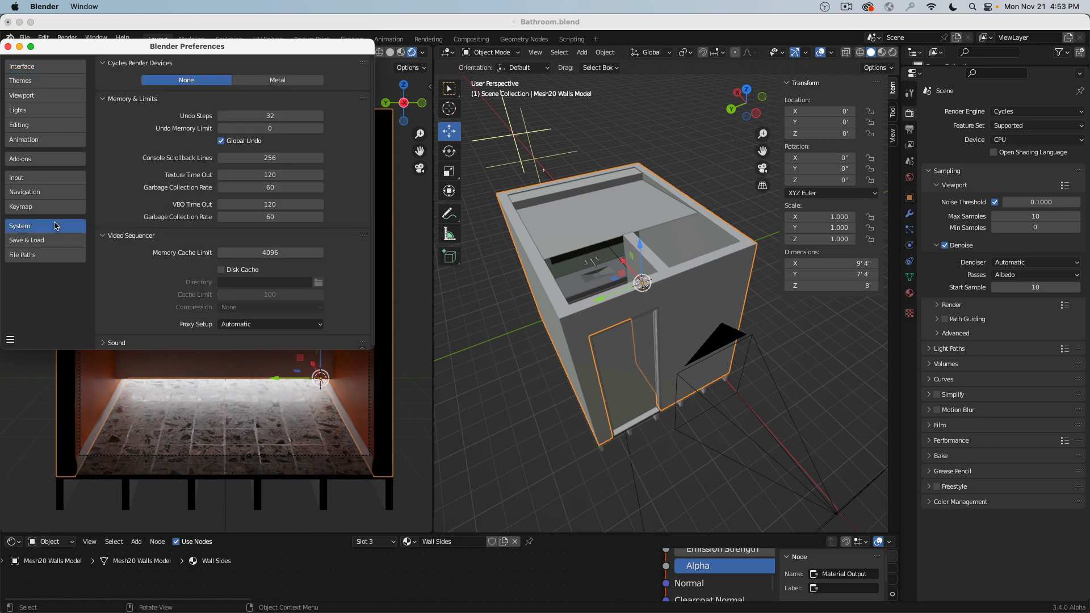
left_click(290, 84)
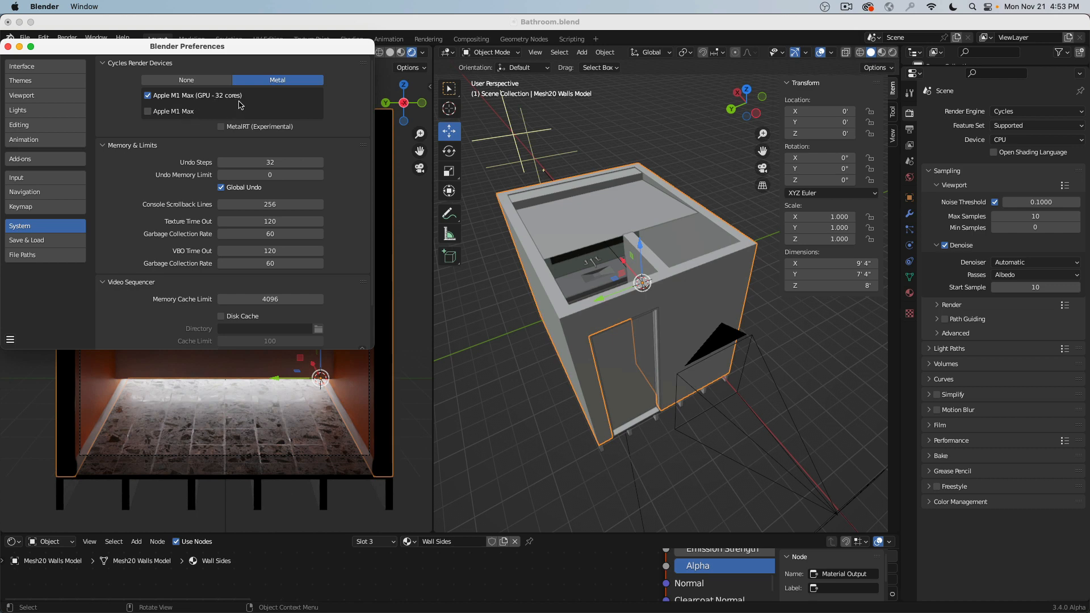
left_click(8, 47)
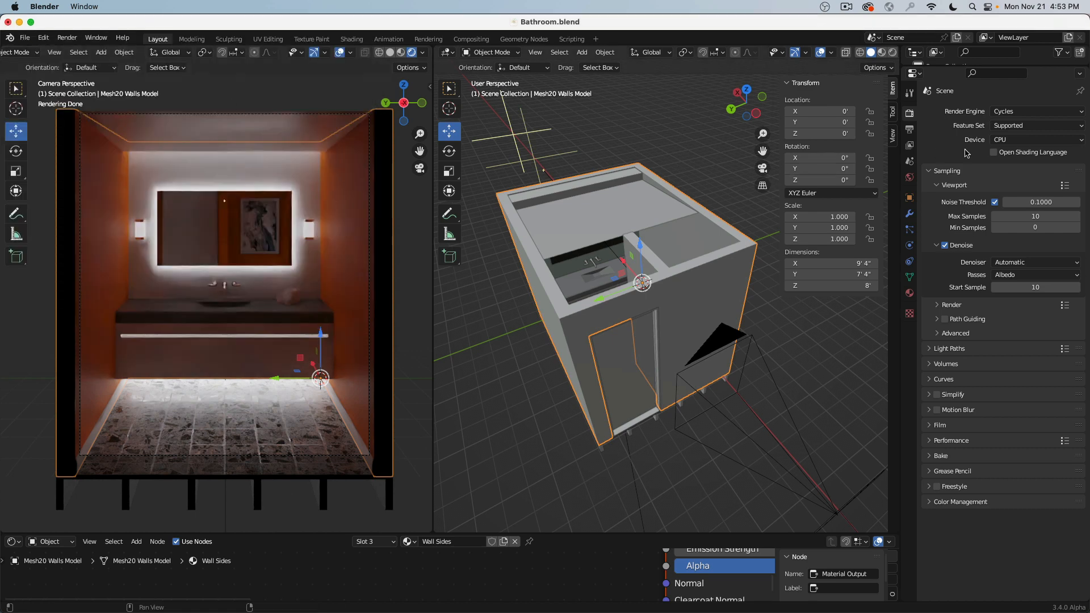
Set the output resolution percentage to 25%
left_click(911, 133)
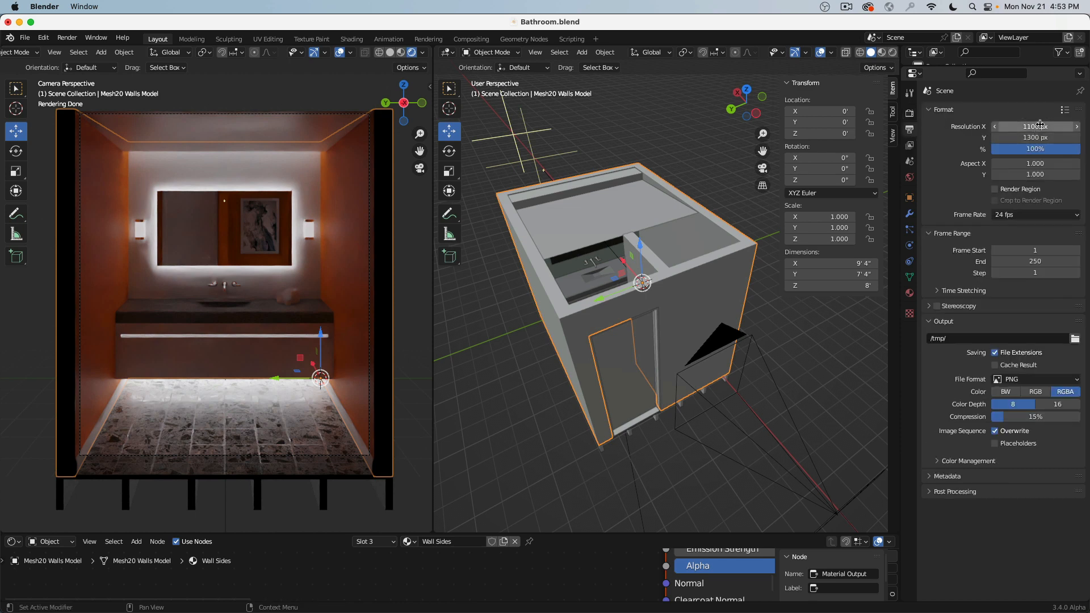
left_click(1037, 150)
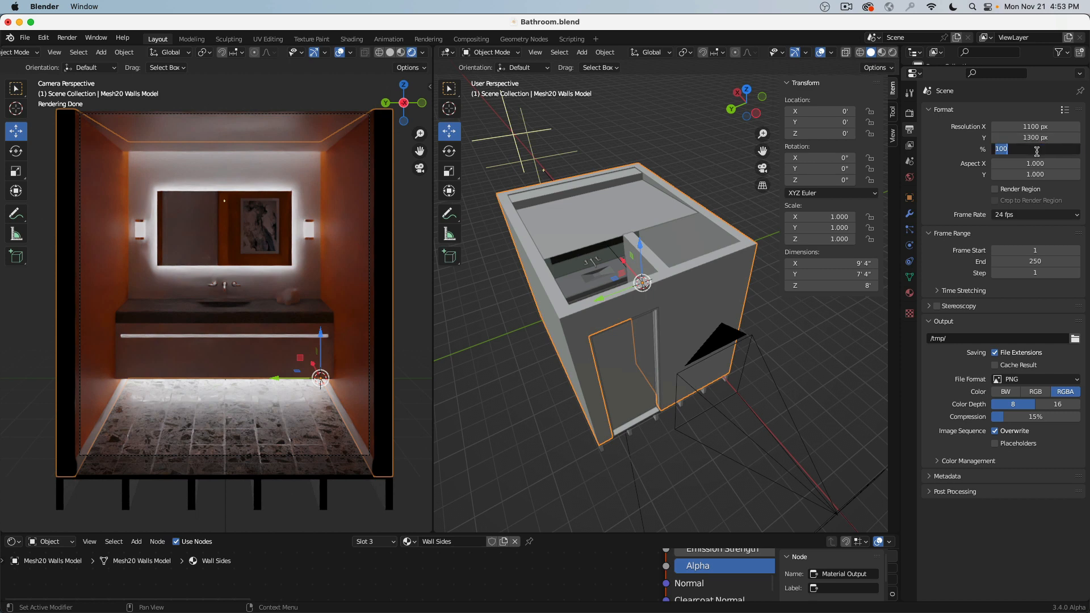
type("25")
key("Return")
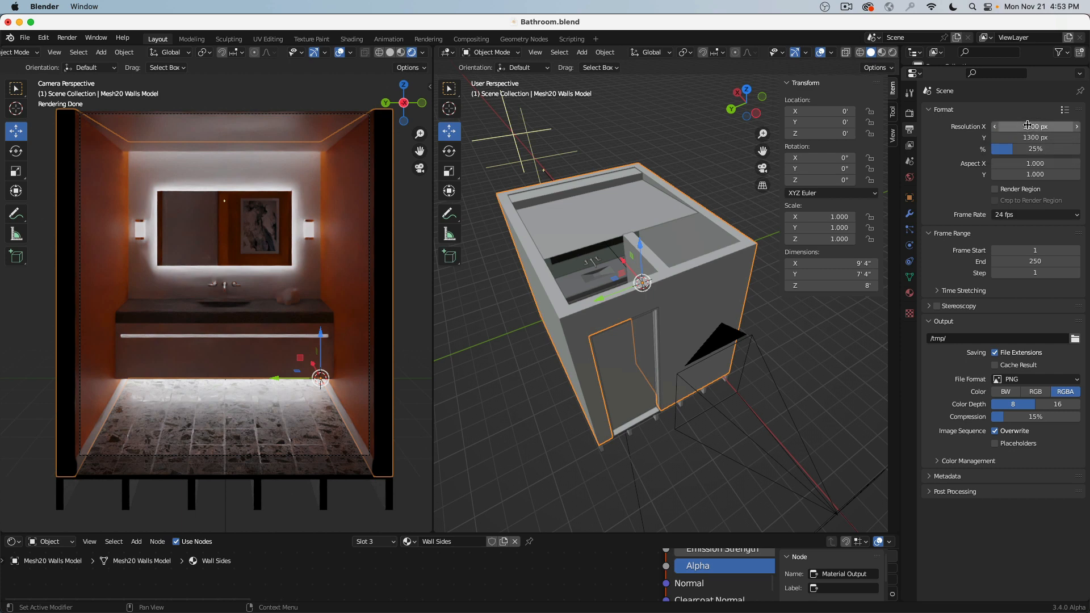
Render a test image of the scene, then move and enlarge the render window over the camera view
left_click(67, 37)
left_click(74, 53)
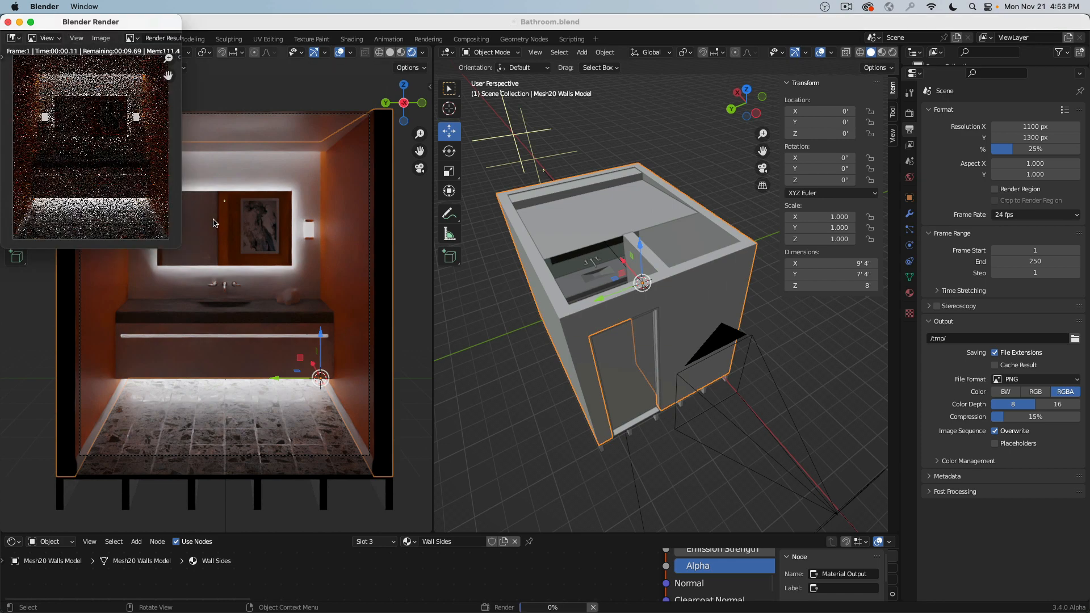
left_click_drag(125, 27, 251, 61)
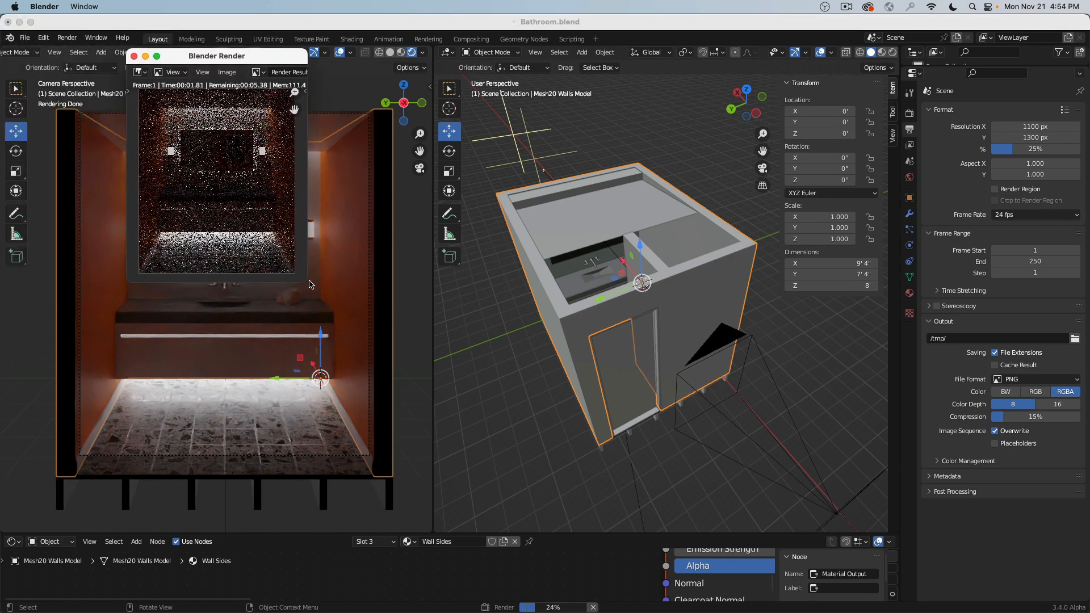
left_click_drag(309, 283, 484, 370)
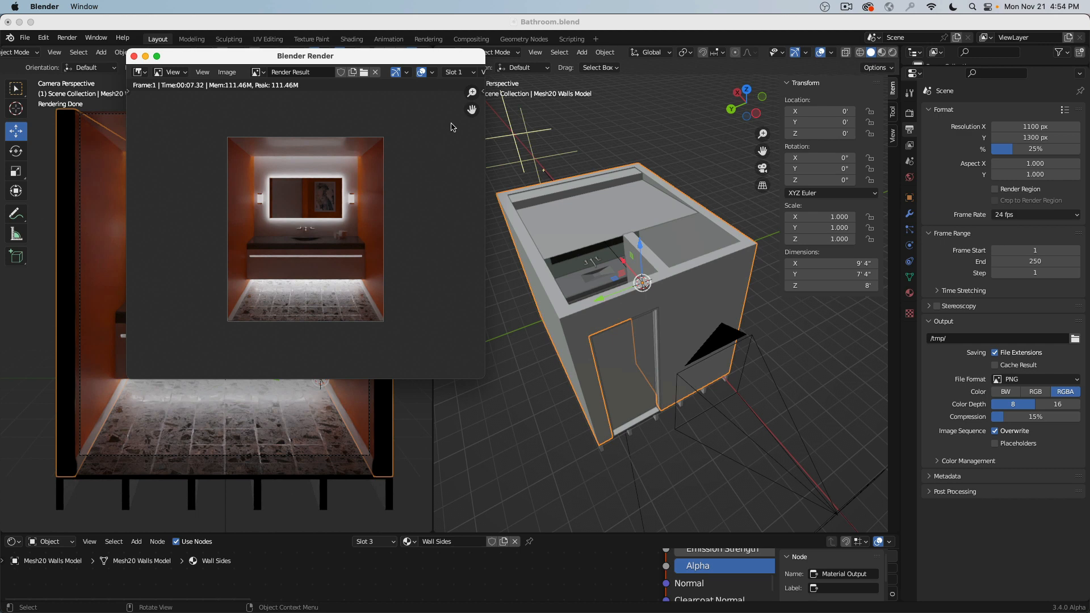
Switch the render result to Slot 2 and close the render window
left_click(462, 73)
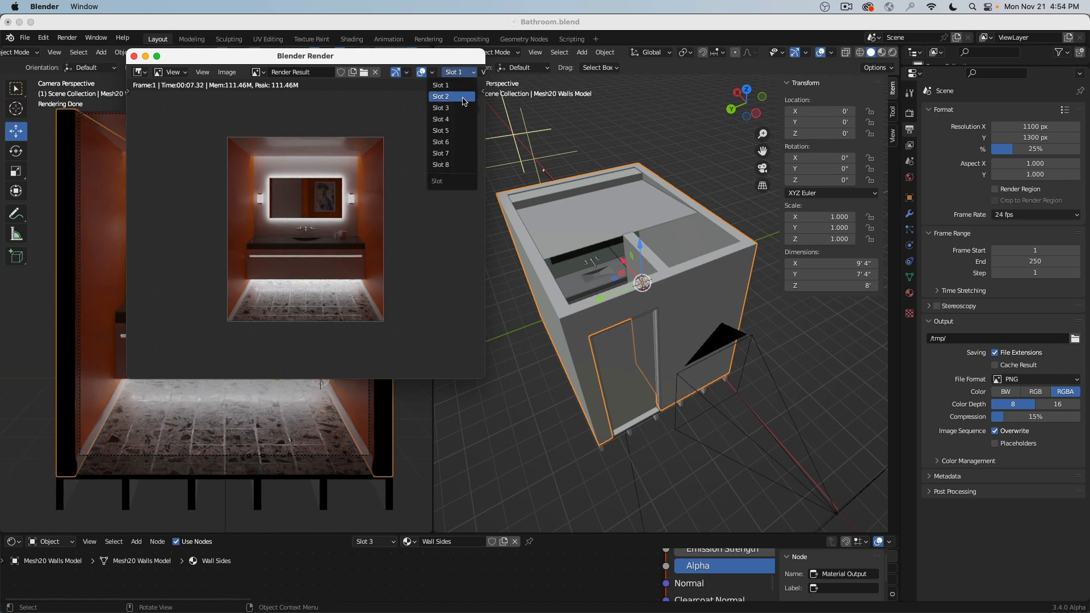
left_click(464, 97)
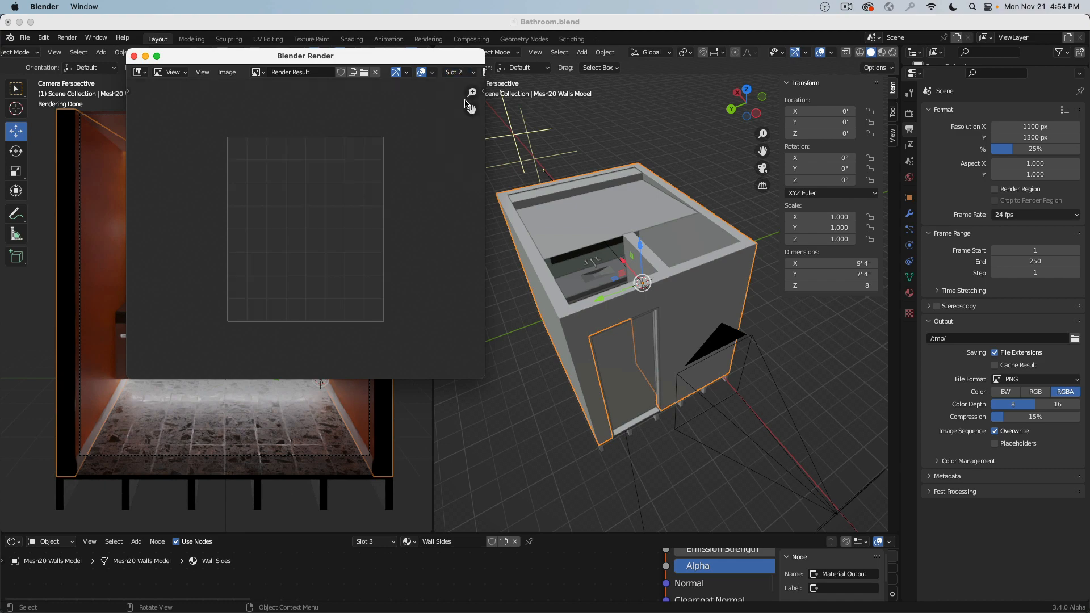
key("Escape")
Set the specular value of the ceiling light's Ceilig Paint material to 0.01
left_click(239, 138)
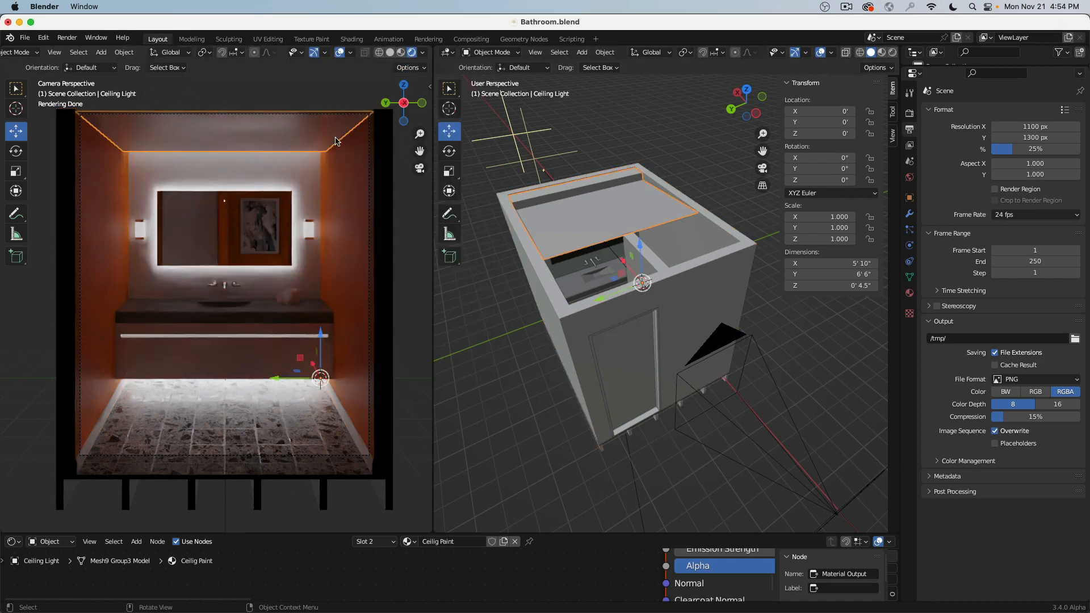
left_click(910, 293)
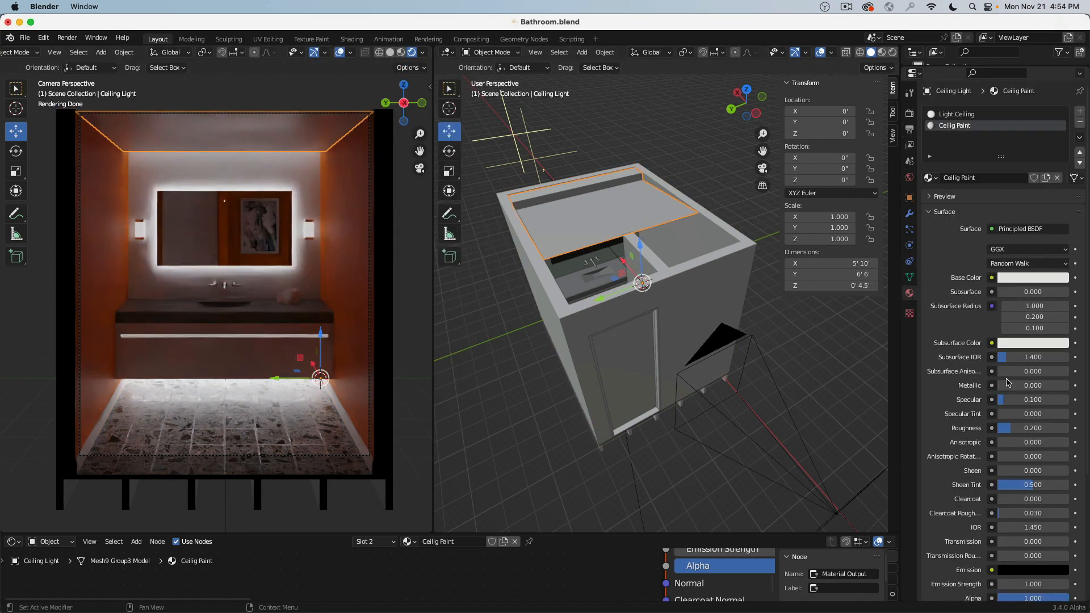
left_click(1062, 400)
type("0.01")
key("Return")
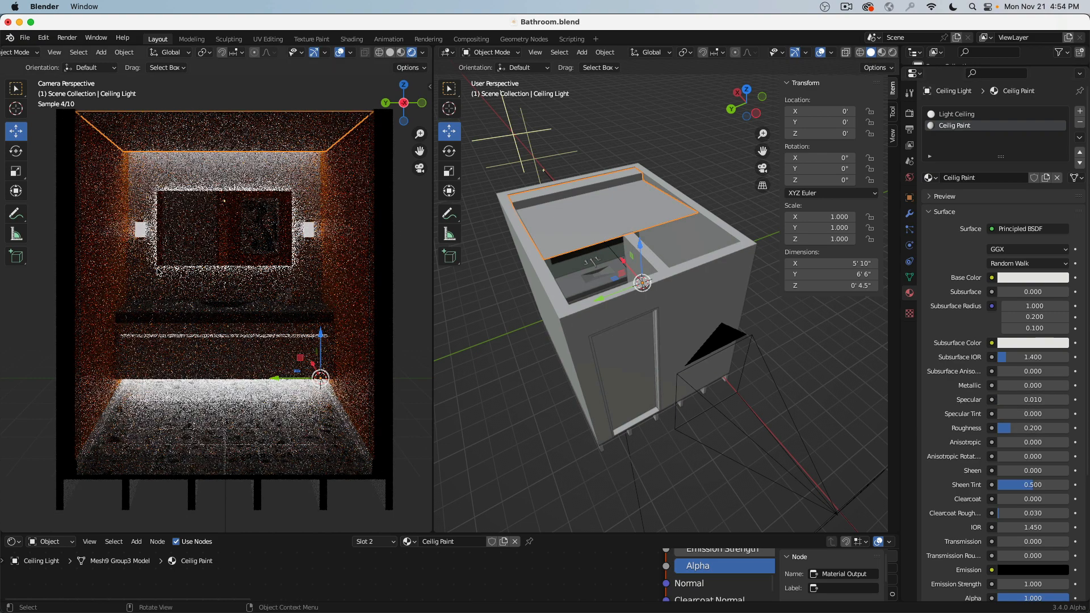
Switch the camera view to wireframe shading and render the scene image into Slot 2
key("shift+z")
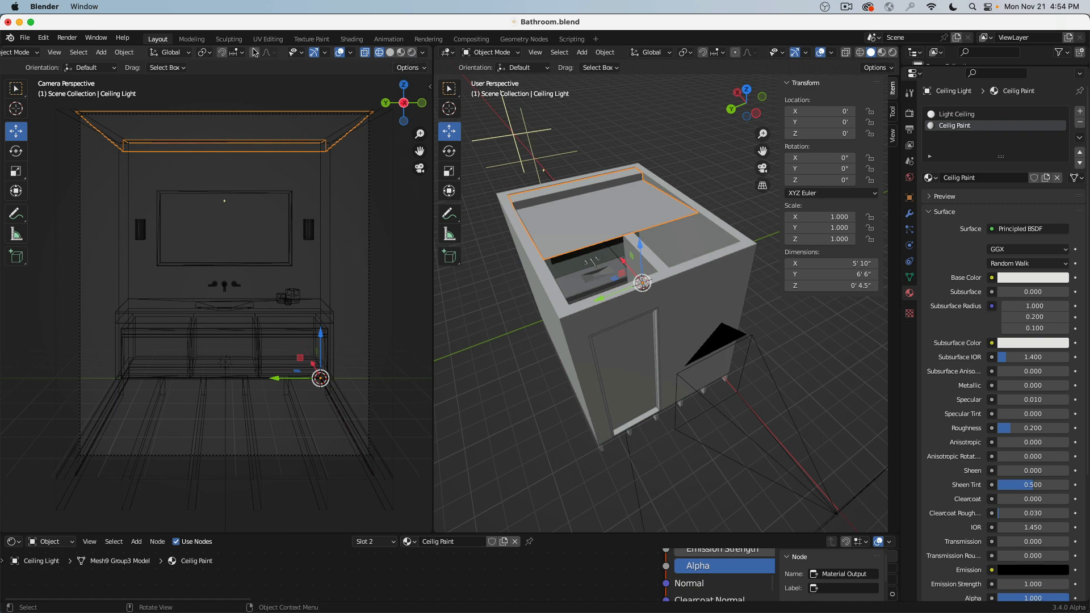
left_click(67, 38)
left_click(79, 51)
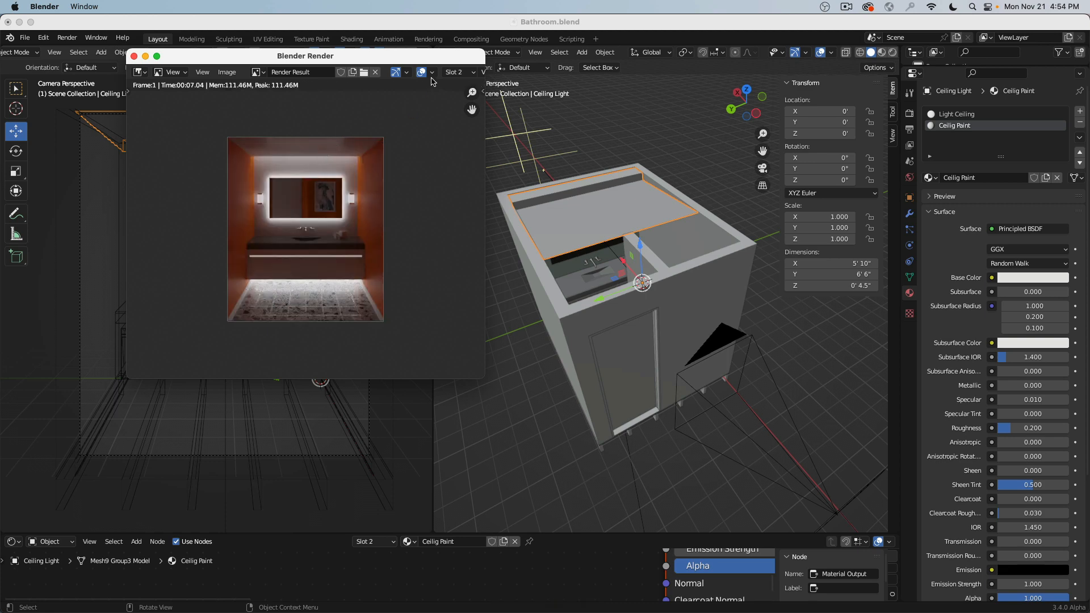
Compare the two test renders by alternating between Slot 1 and Slot 2
left_click(461, 72)
left_click(466, 86)
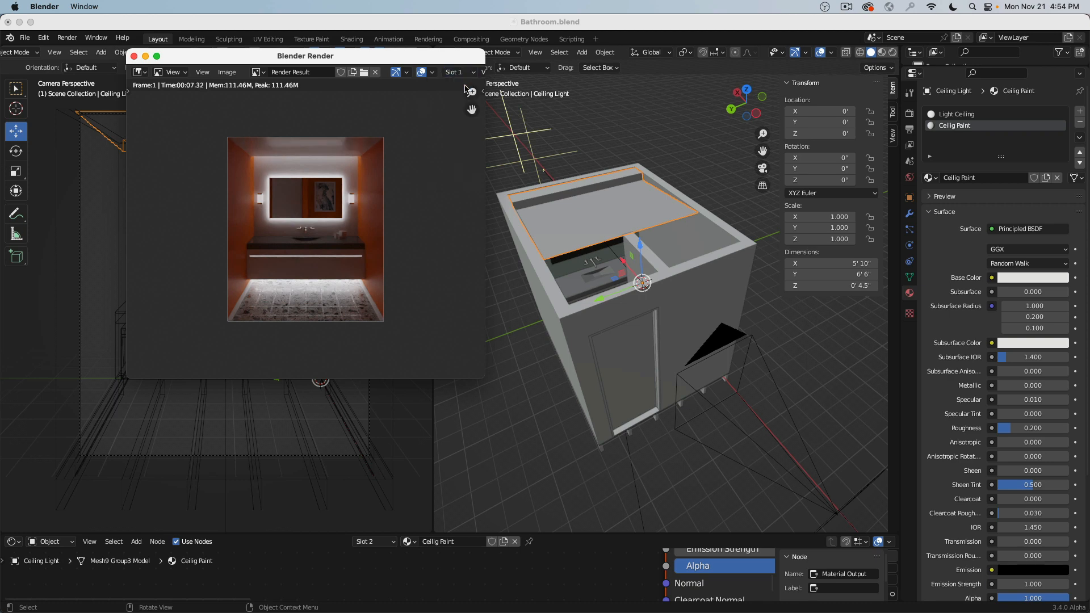
left_click(457, 73)
left_click(464, 97)
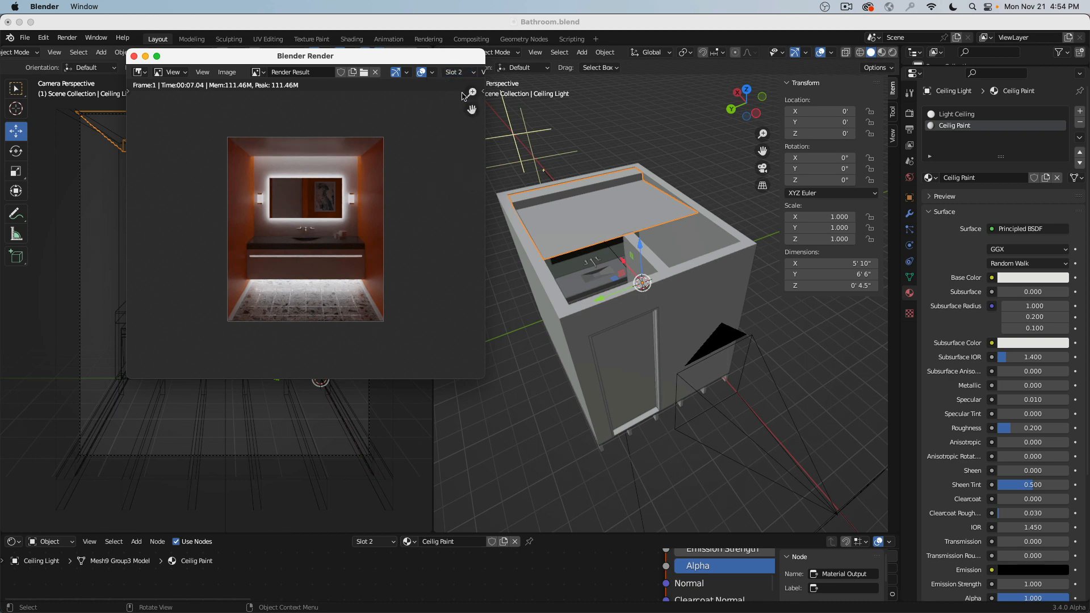
left_click(454, 74)
left_click(457, 86)
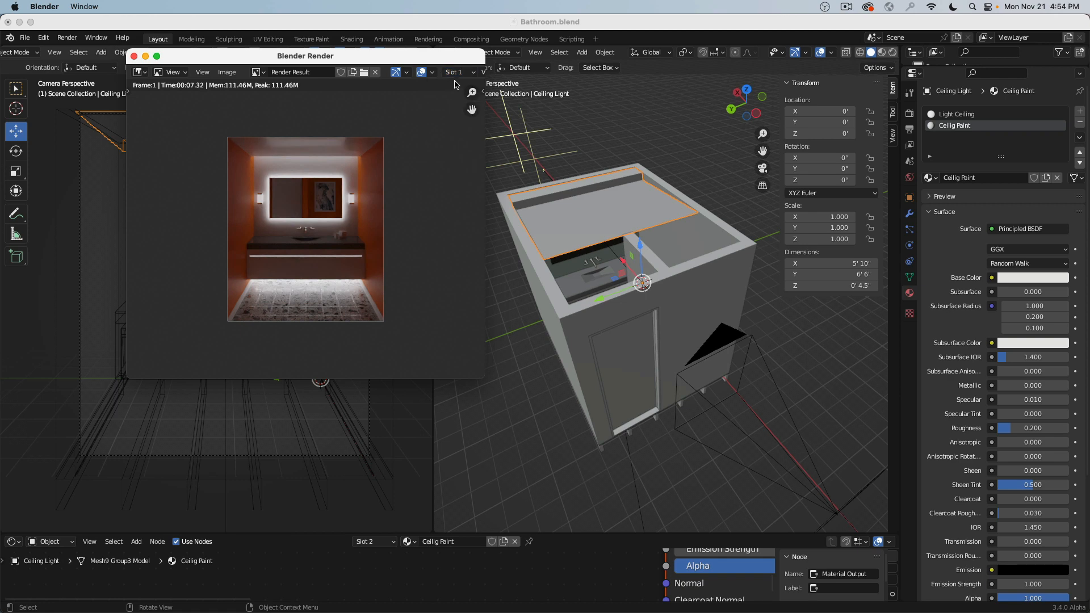
left_click(458, 73)
left_click(465, 94)
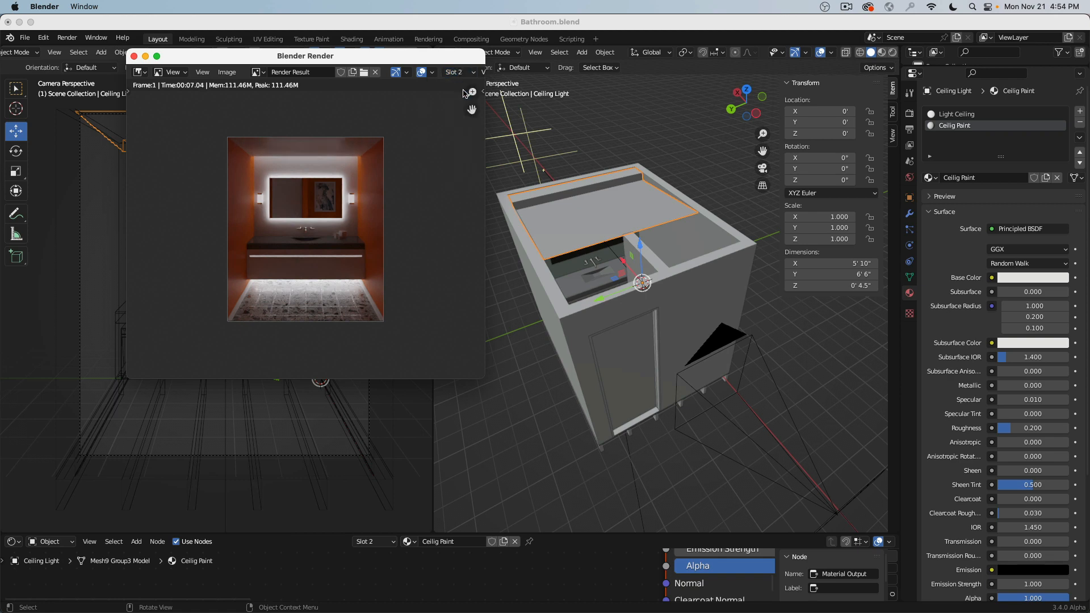
Switch the render result to Slot 3 and close the render window
left_click(459, 72)
left_click(464, 103)
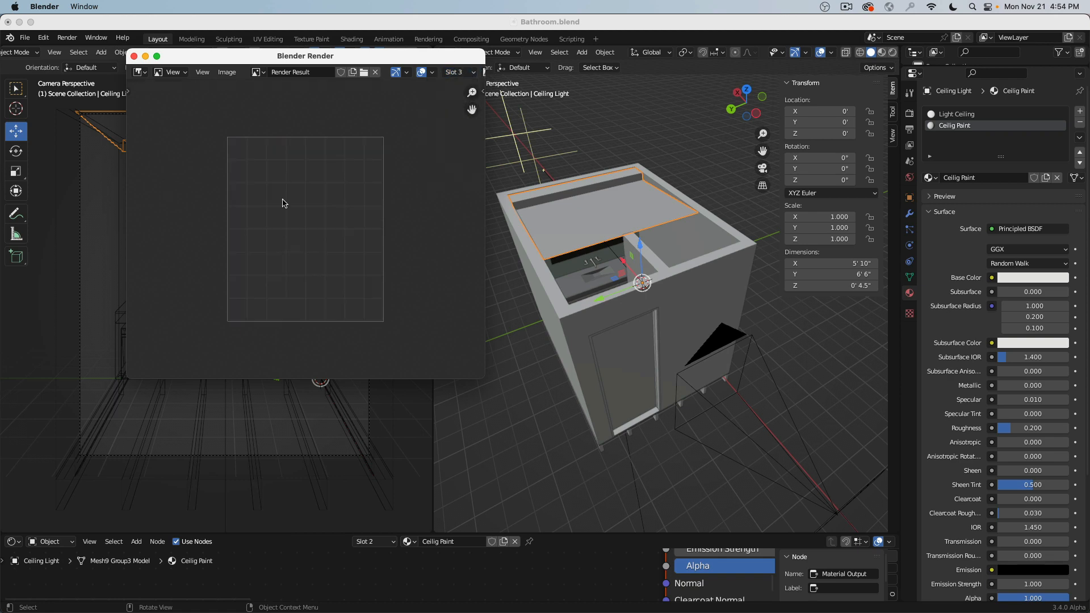
key("Escape")
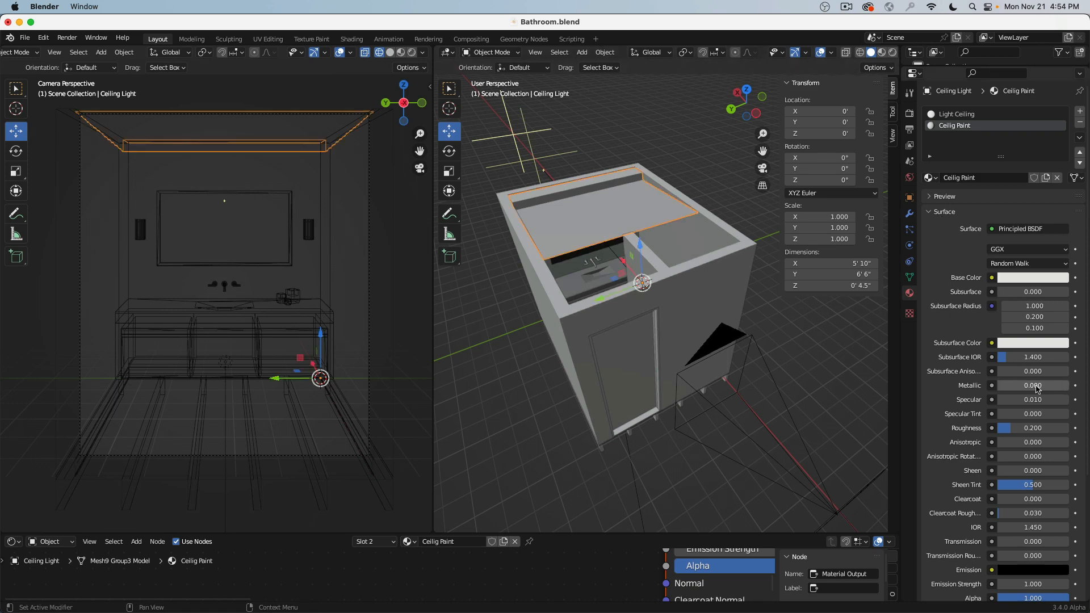
Set the specular value of the ceiling light's Ceilig Paint material to 0 and render the scene image into Slot 3
double_click(1037, 400)
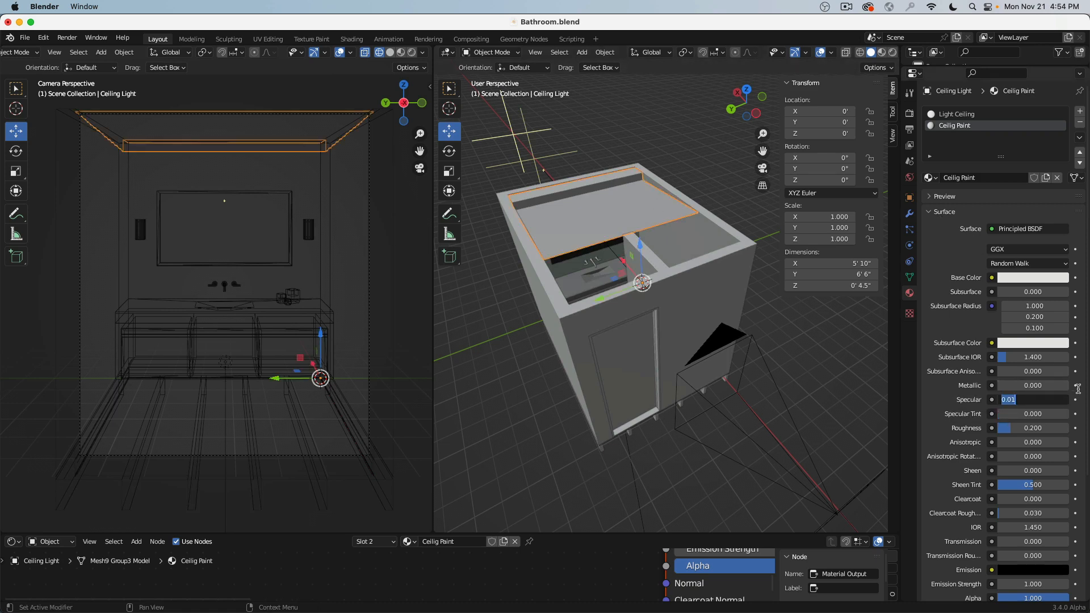
type("0")
key("Return")
left_click(68, 38)
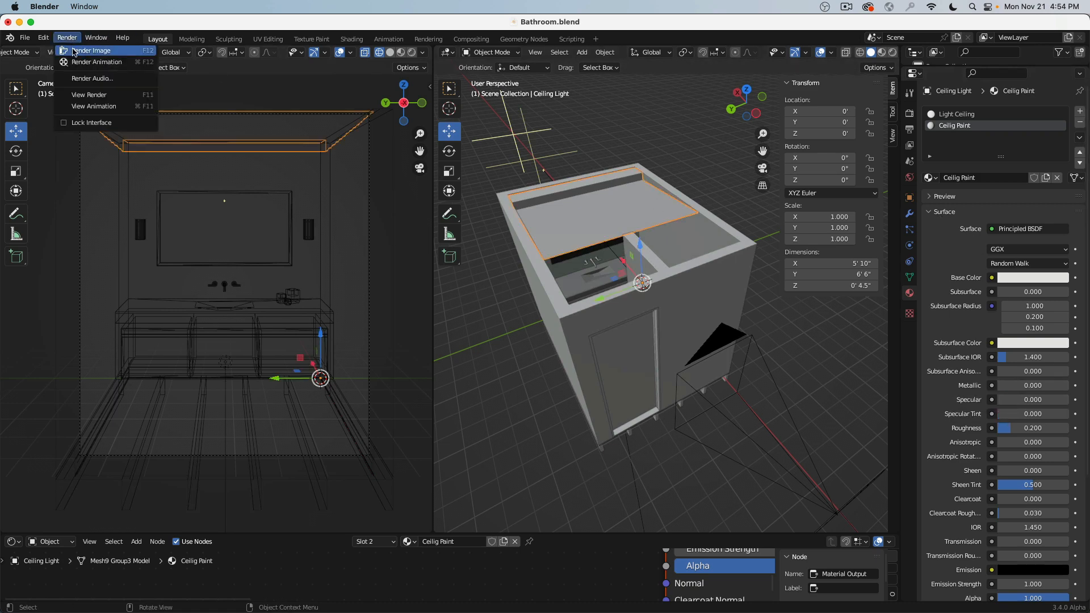
left_click(91, 50)
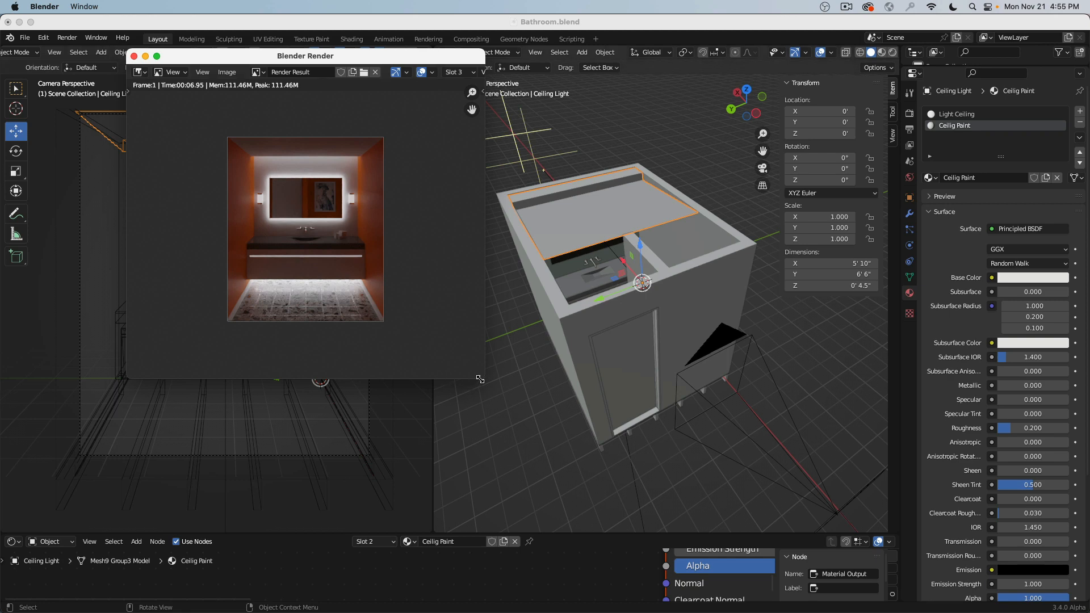
Enlarge the render window and compare the test renders in Slot 1, Slot 2 and Slot 3
left_click_drag(482, 379, 703, 504)
left_click(562, 72)
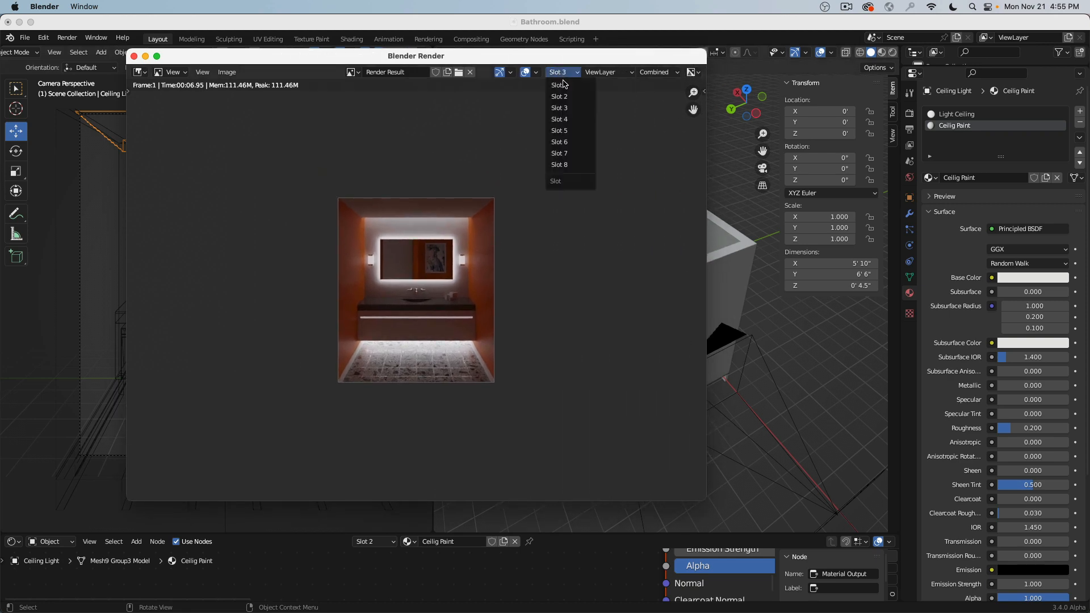
left_click(559, 85)
left_click(565, 74)
left_click(569, 97)
left_click(569, 73)
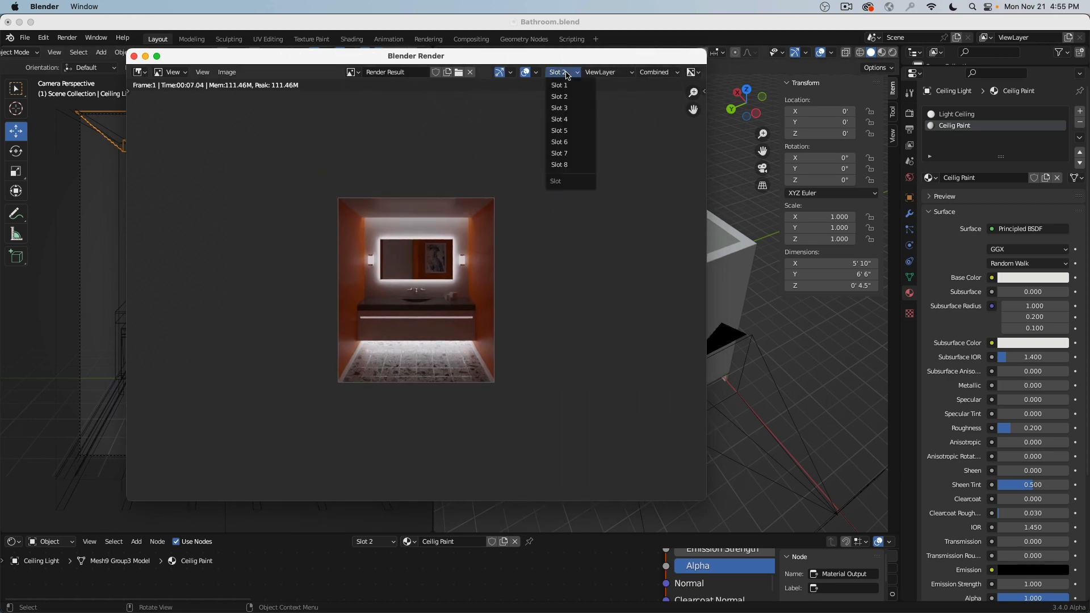
left_click(577, 108)
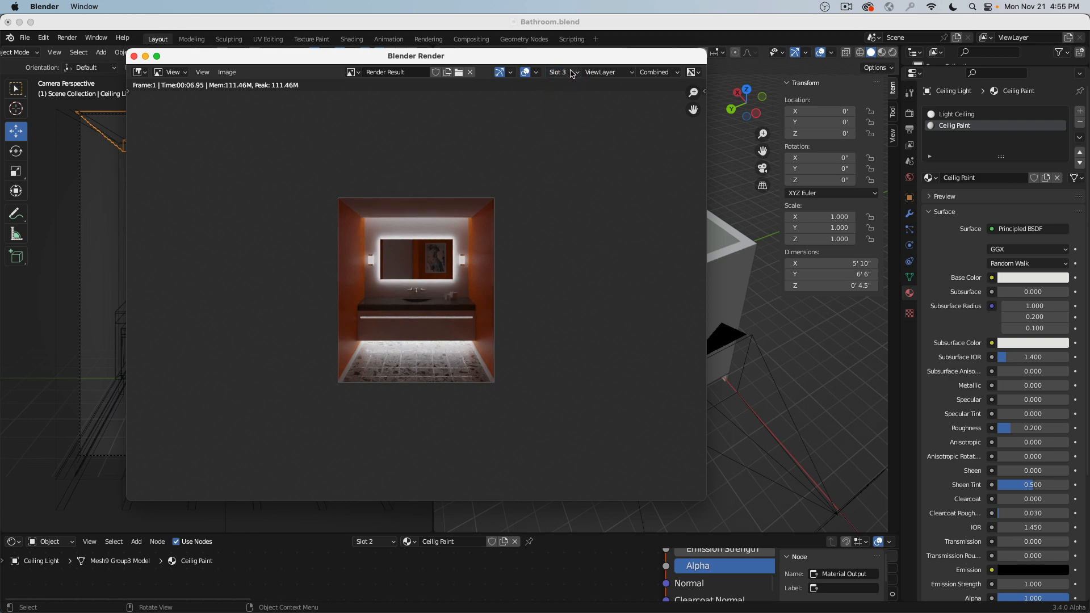
left_click(223, 70)
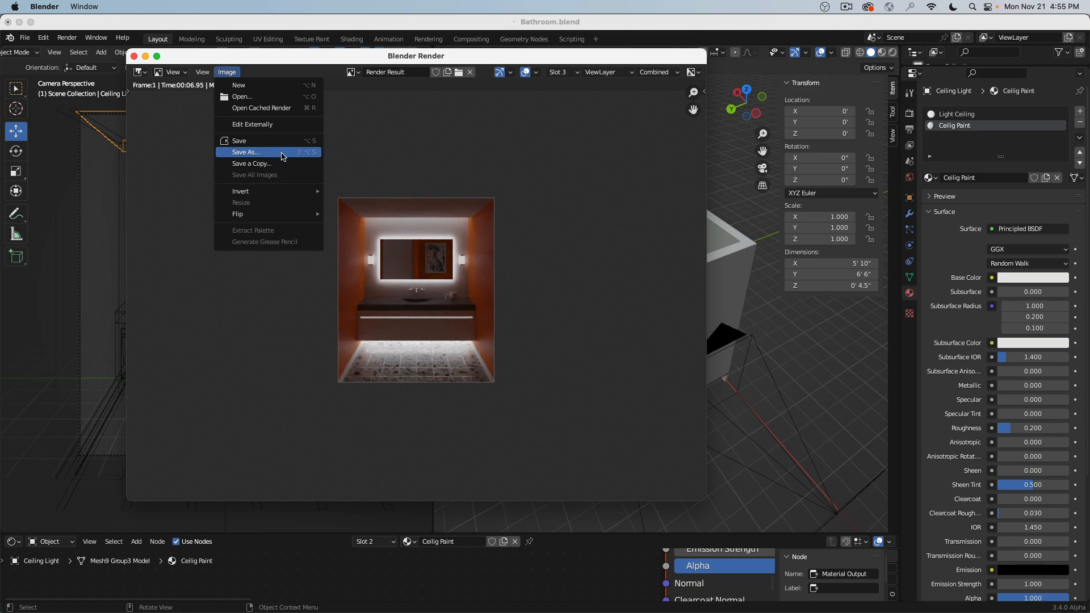
left_click(282, 154)
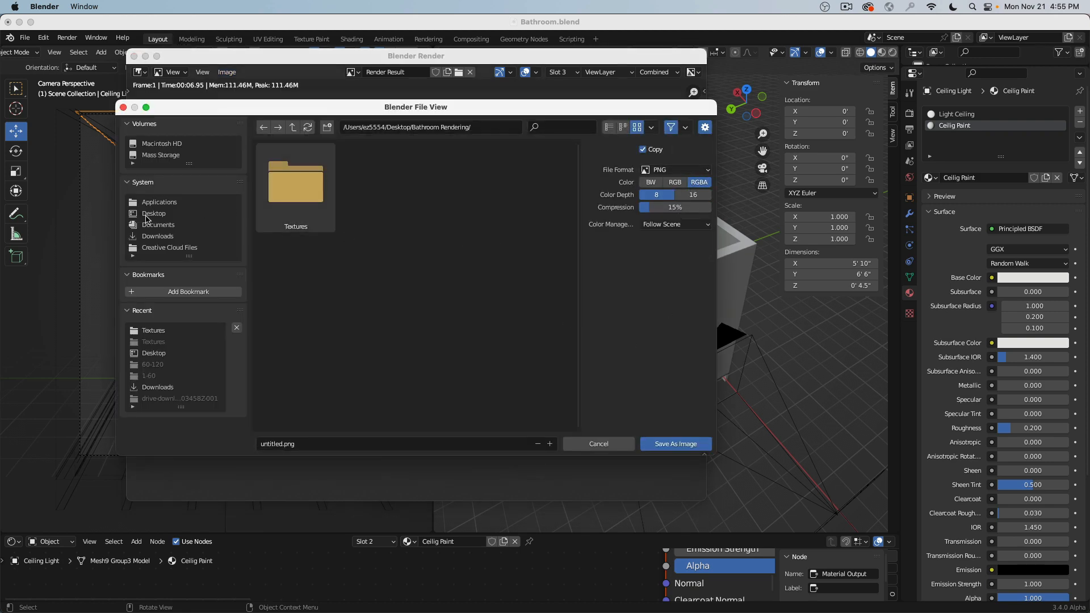
left_click(161, 215)
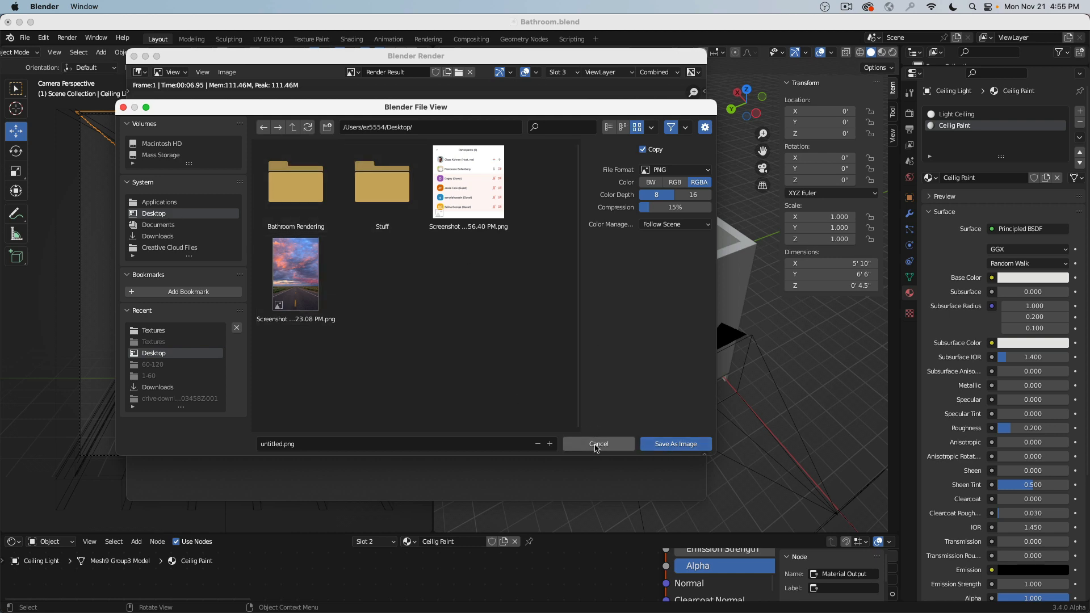
left_click(600, 445)
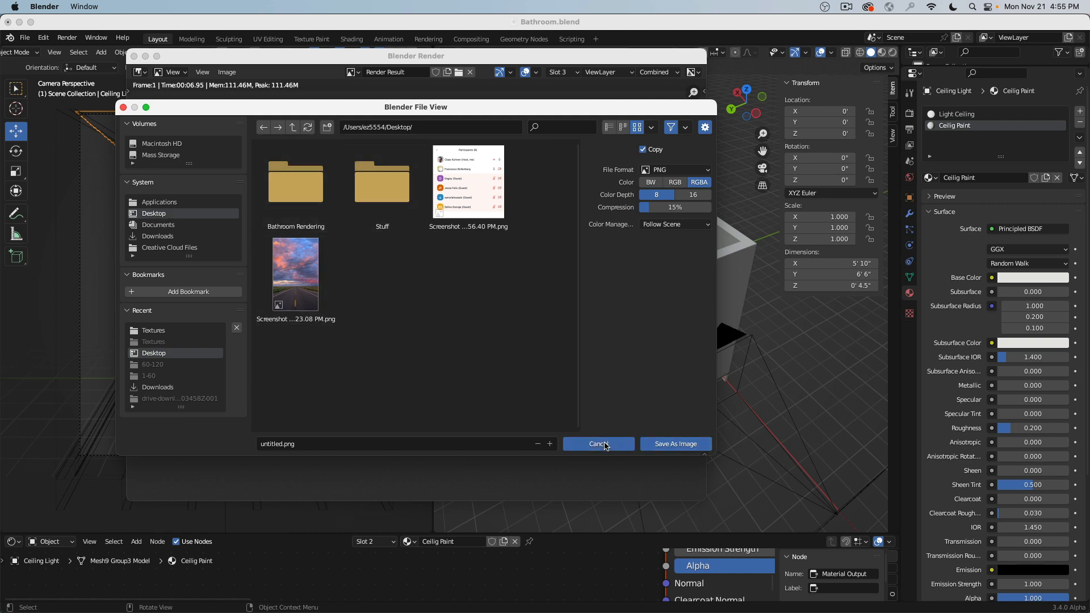
Close the render window and show the camera view in rendered shading with the wall lamp left of the mirror selected
left_click(134, 56)
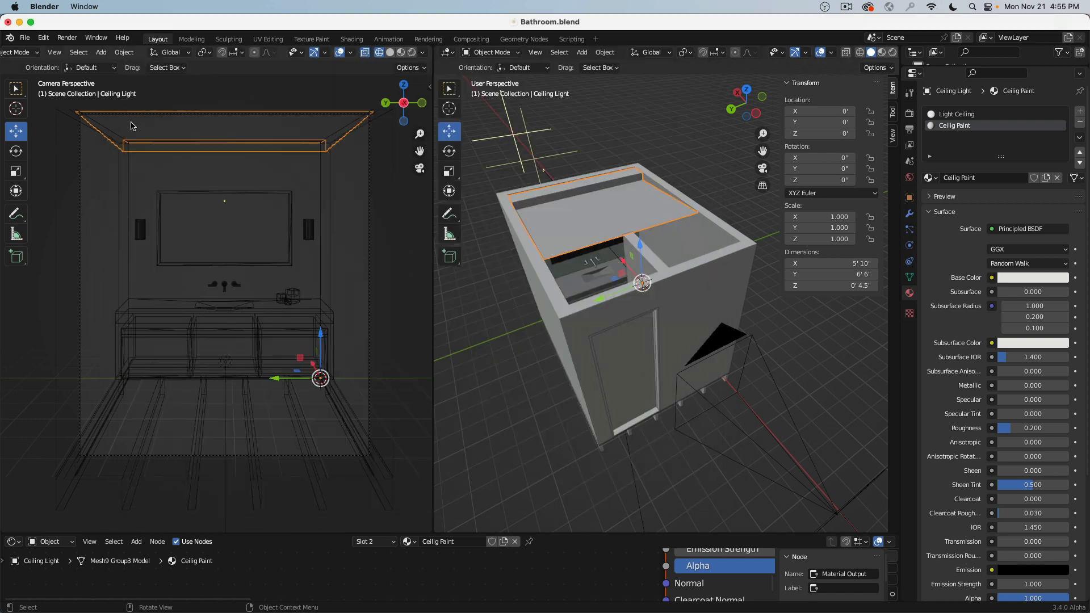
key("z")
left_click(345, 213)
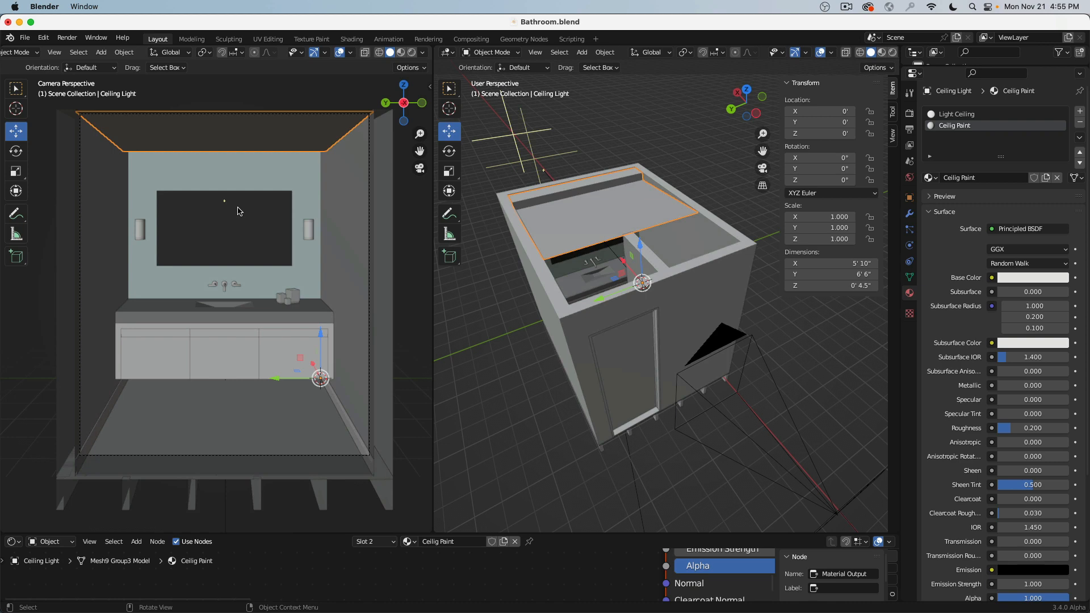
left_click(141, 230)
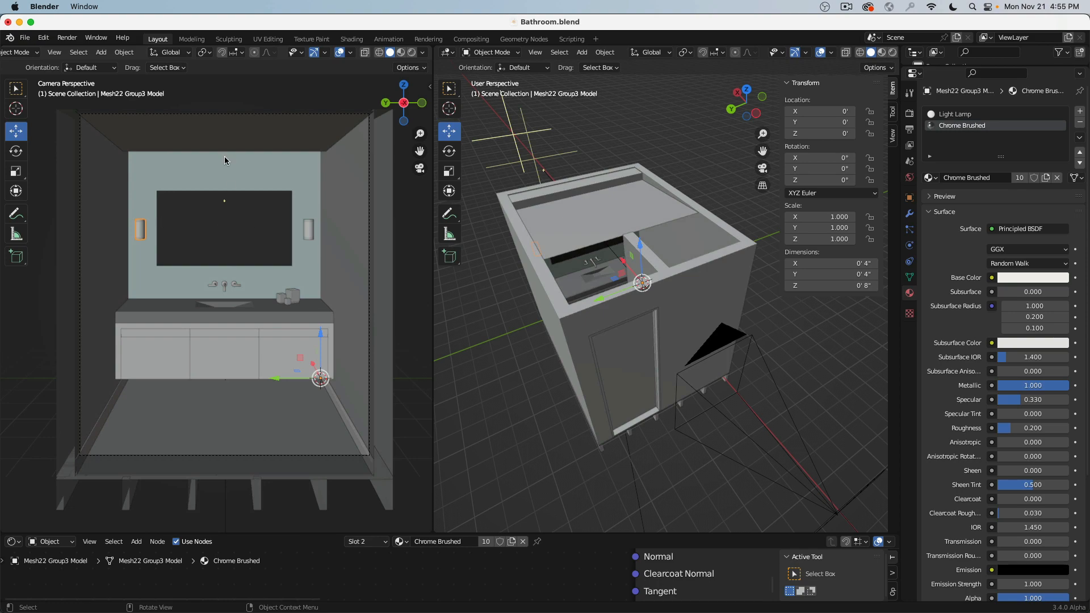
left_click(412, 53)
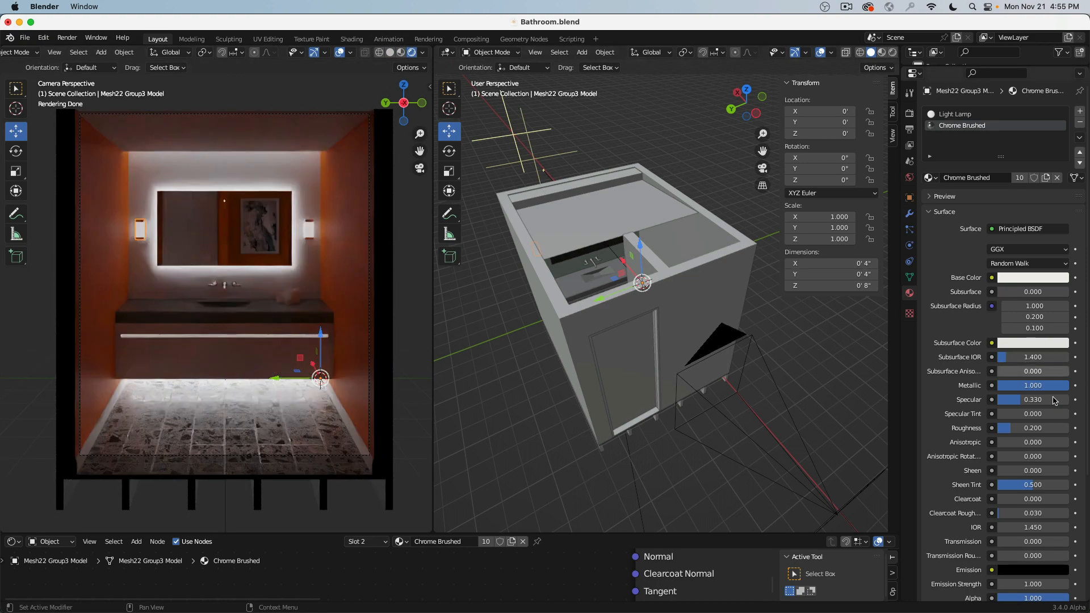
scroll(966, 441, "down", 5)
scroll(965, 441, "down", 2)
left_click(1032, 426)
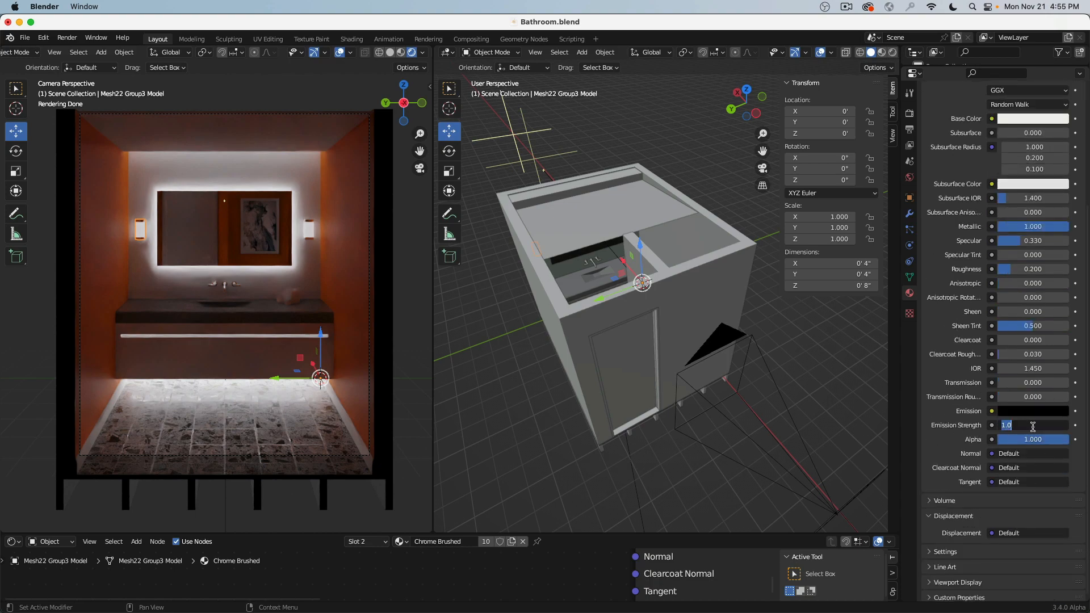
type("0")
key("Return")
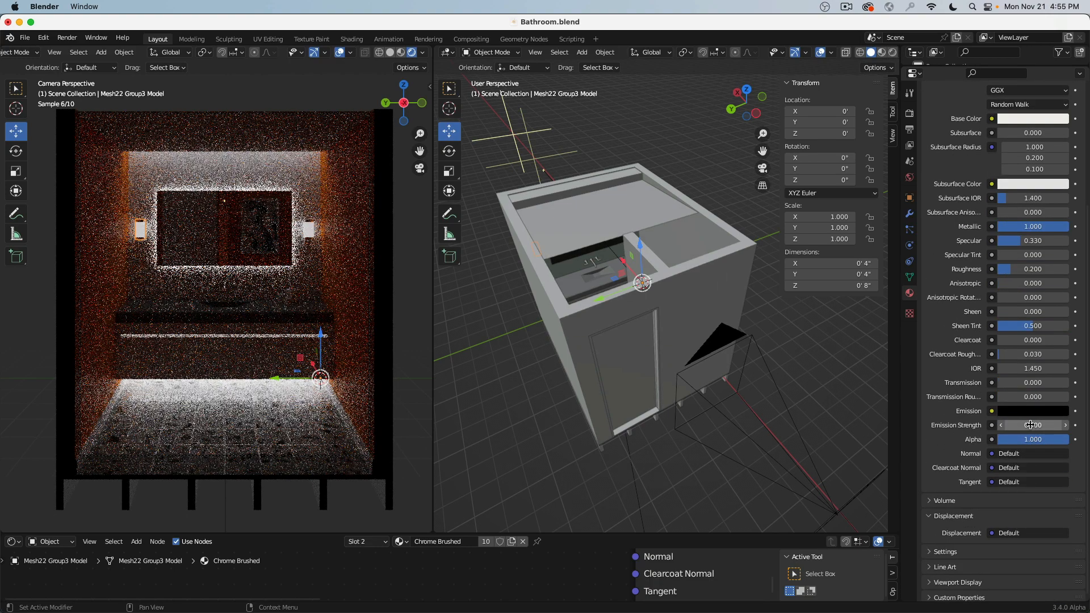
left_click(1031, 426)
type("1")
key("Return")
Set the emission strength of the wall lamp's Light Lamp material to 0 and deselect the lamp
scroll(970, 134, "up", 7)
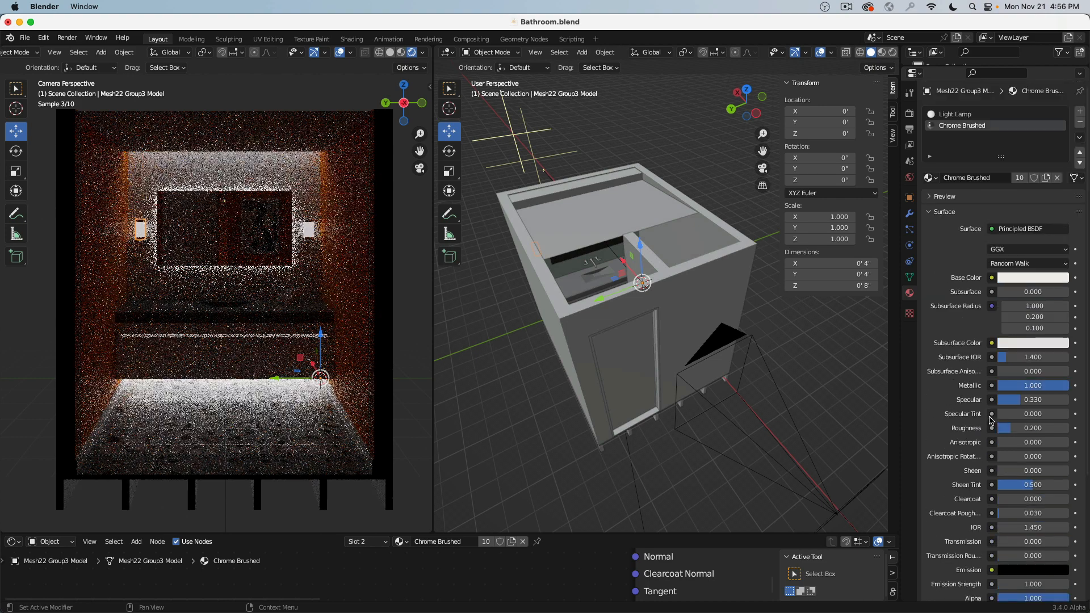
left_click(966, 114)
scroll(1034, 398, "down", 7)
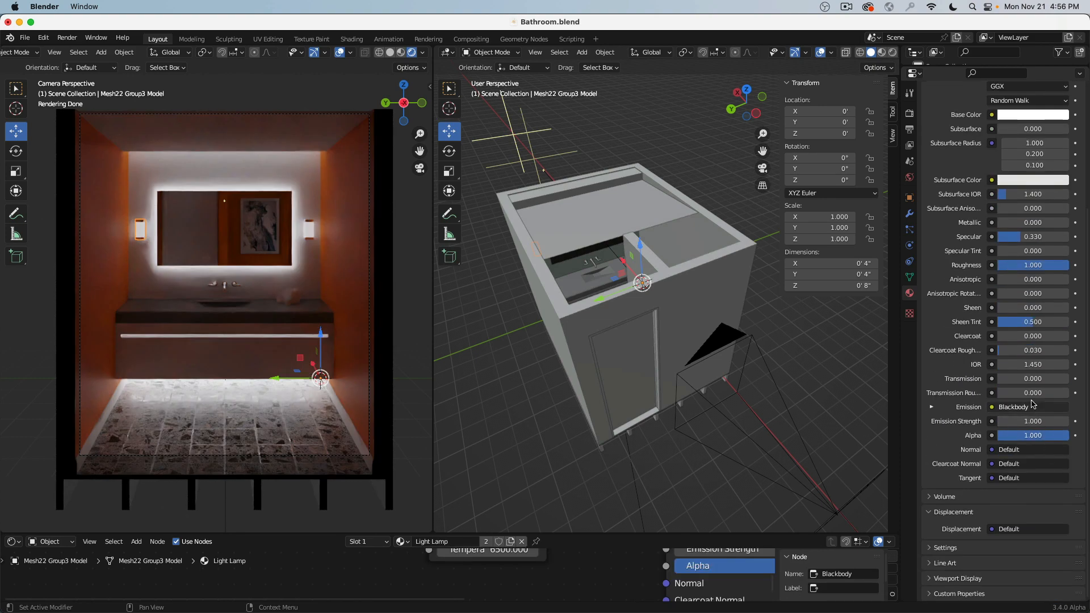
left_click(1036, 419)
type("0")
key("Return")
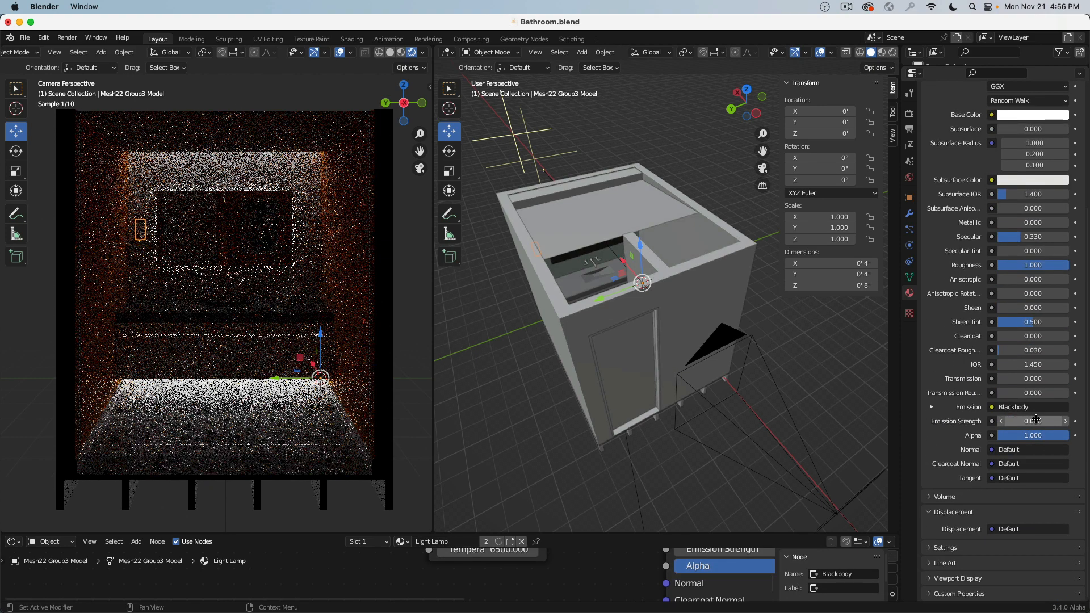
key("alt+a")
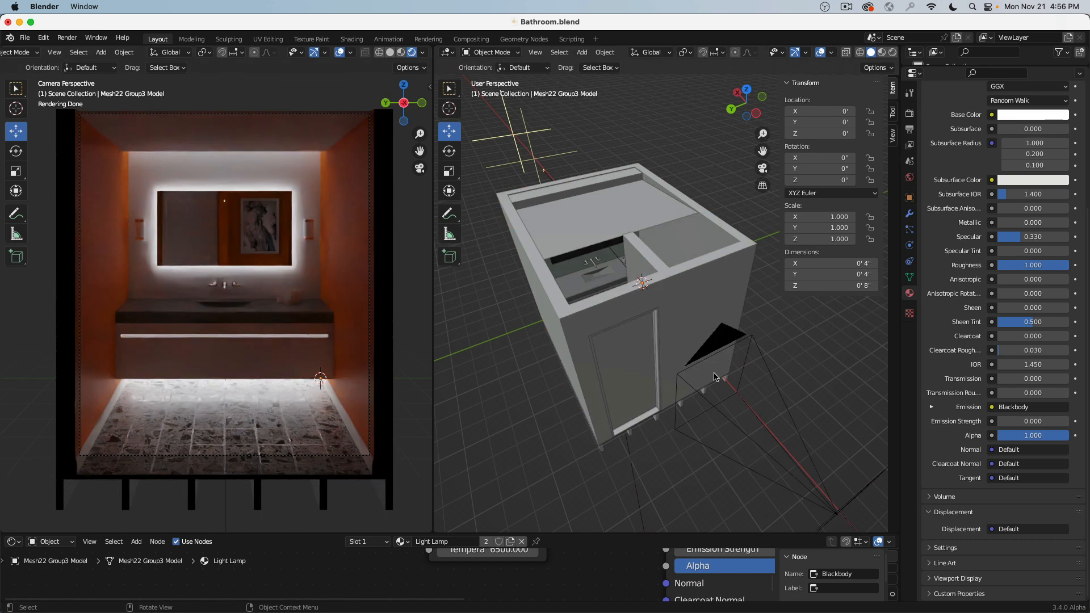
Set the strength of the area light beneath the vanity to 0 and select the vanity's leftmost cabinet door
left_click(635, 465)
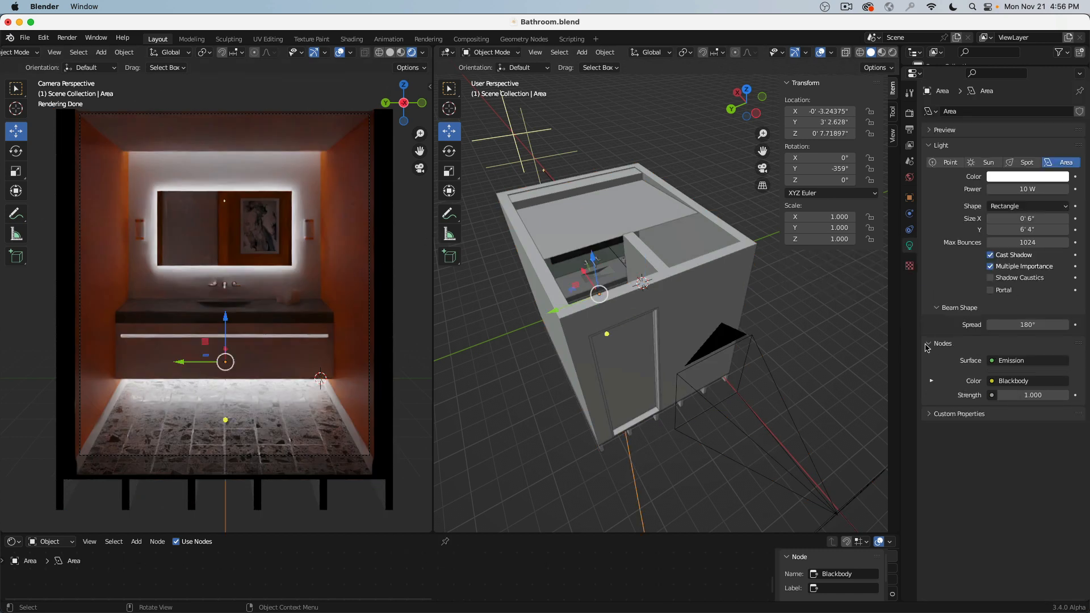
left_click(1029, 396)
type("0")
key("Return")
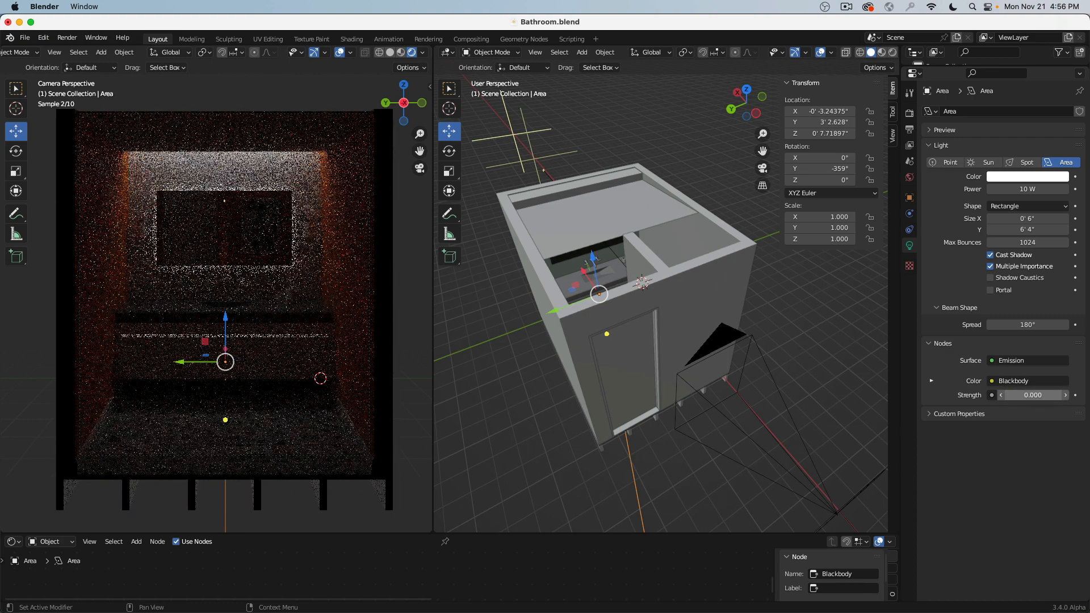
key("a")
key("a")
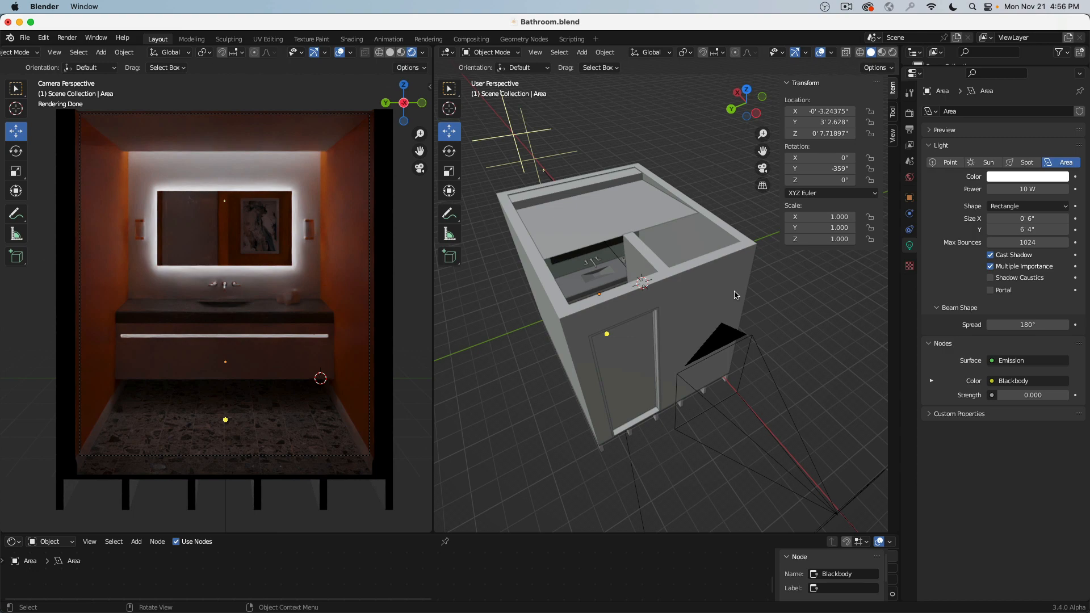
left_click(164, 344)
scroll(1016, 443, "down", 5)
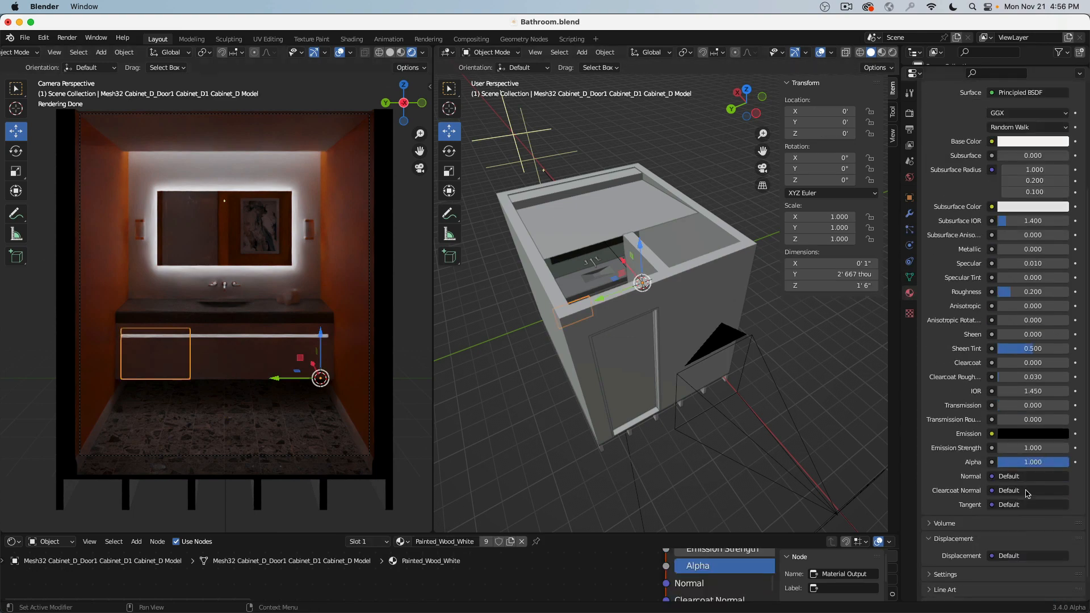
left_click(1025, 448)
type("0")
key("Return")
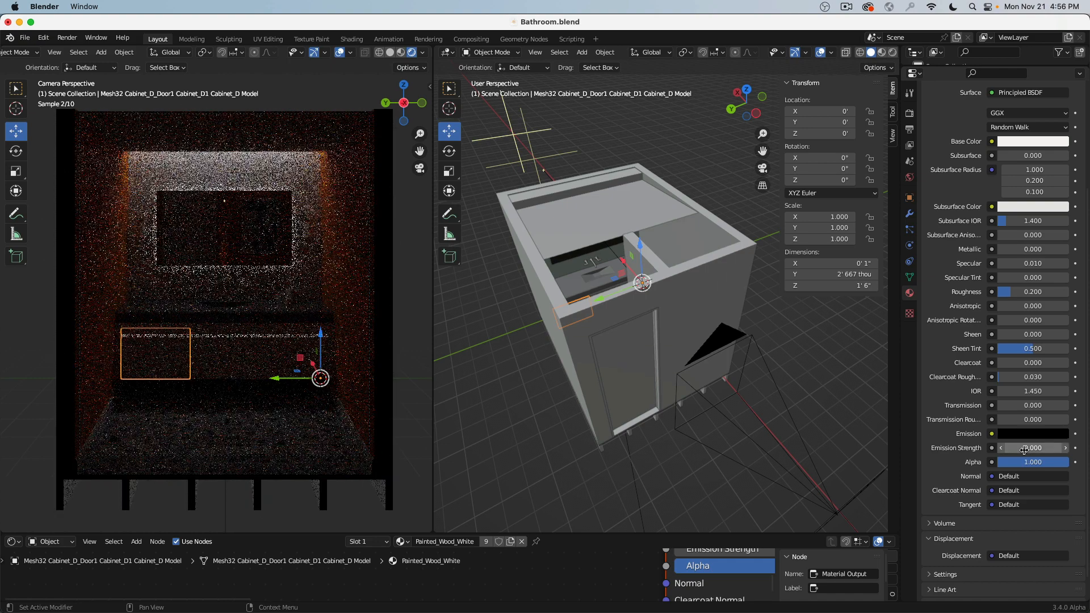
left_click(1025, 448)
type("1")
key("Return")
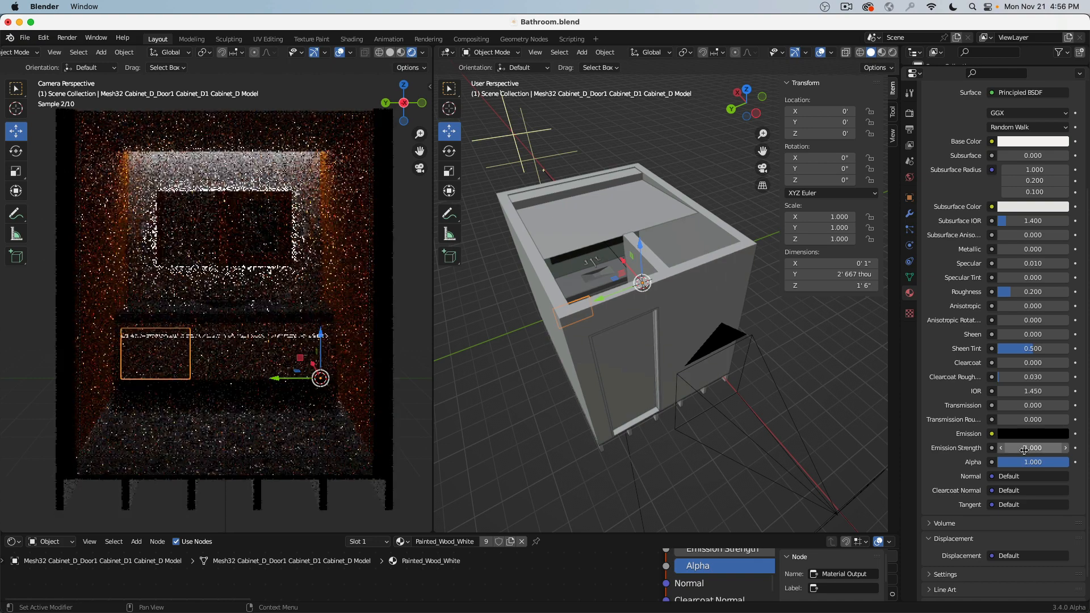
Try 0 as the emission strength of the cabinet door's Light Drawer material, settle on 0.1, and deselect the door
scroll(960, 124, "up", 5)
left_click(960, 125)
scroll(976, 392, "down", 6)
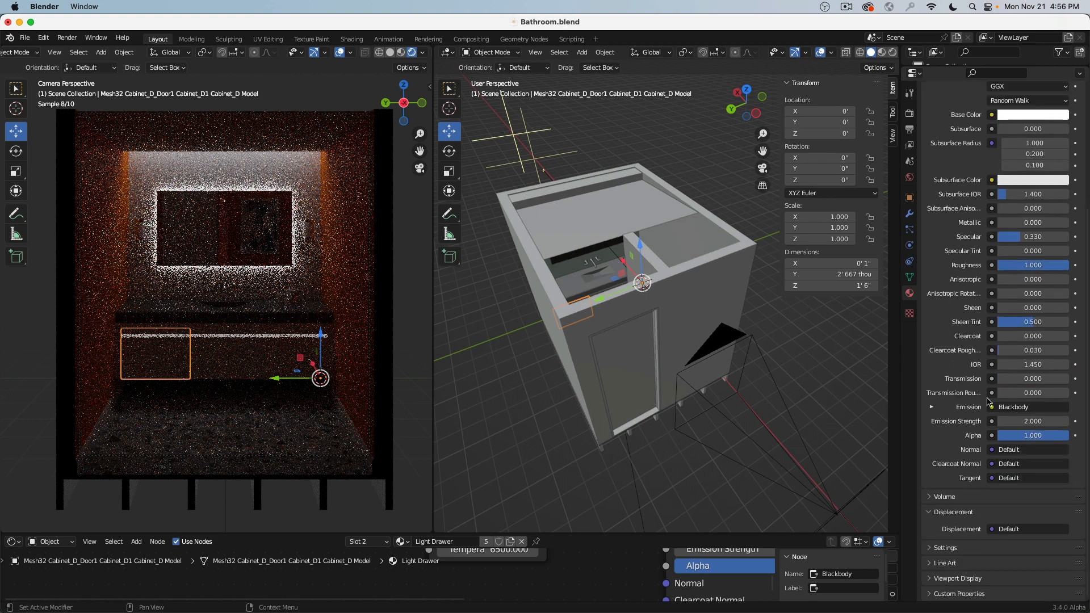
left_click(1027, 422)
type("0")
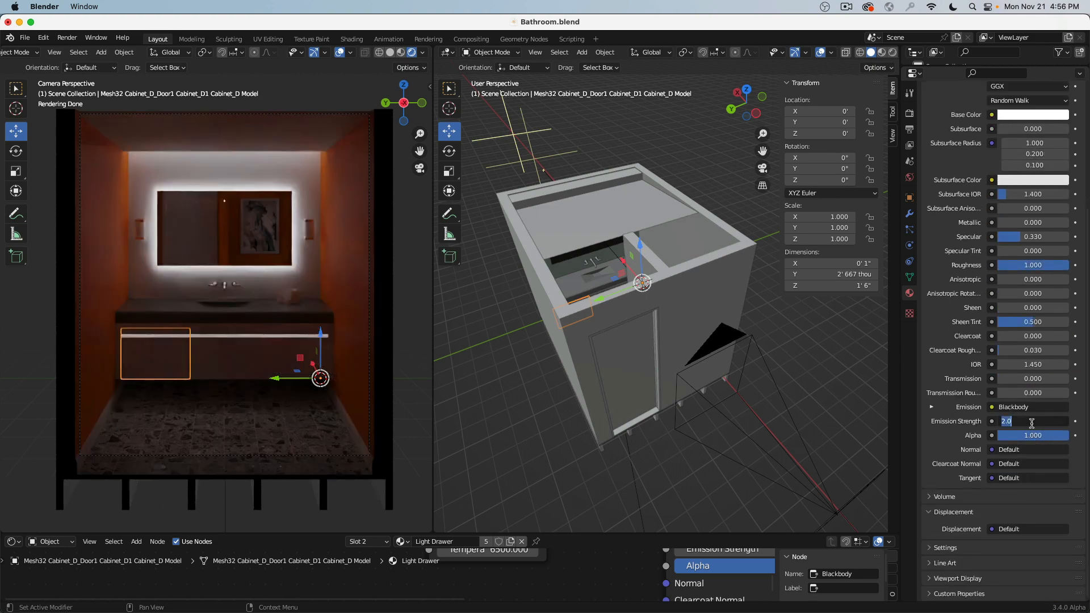
key("Return")
left_click(1032, 423)
type("1")
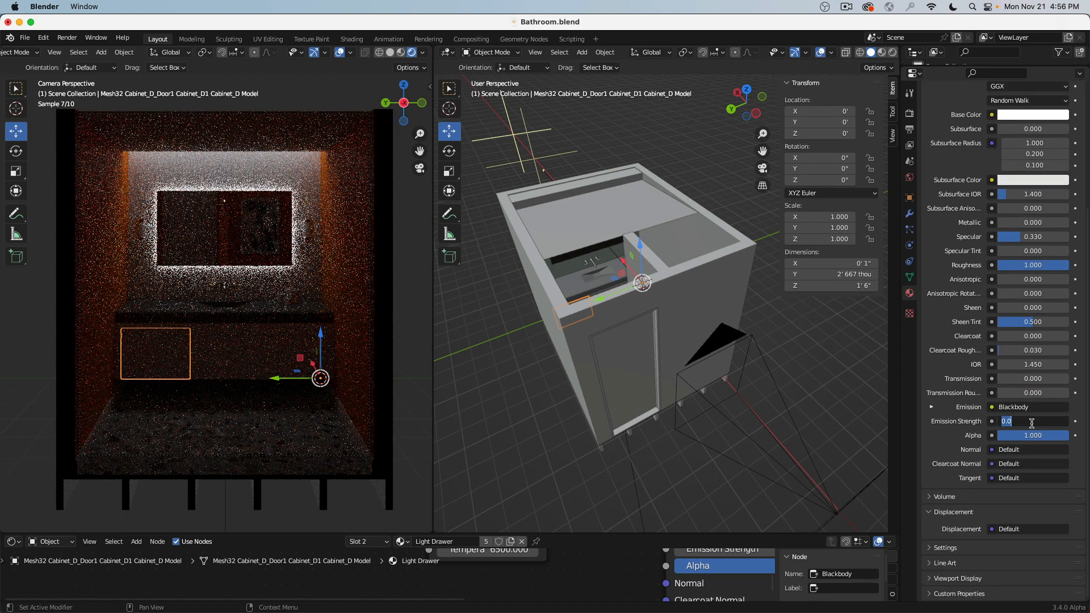
key("Return")
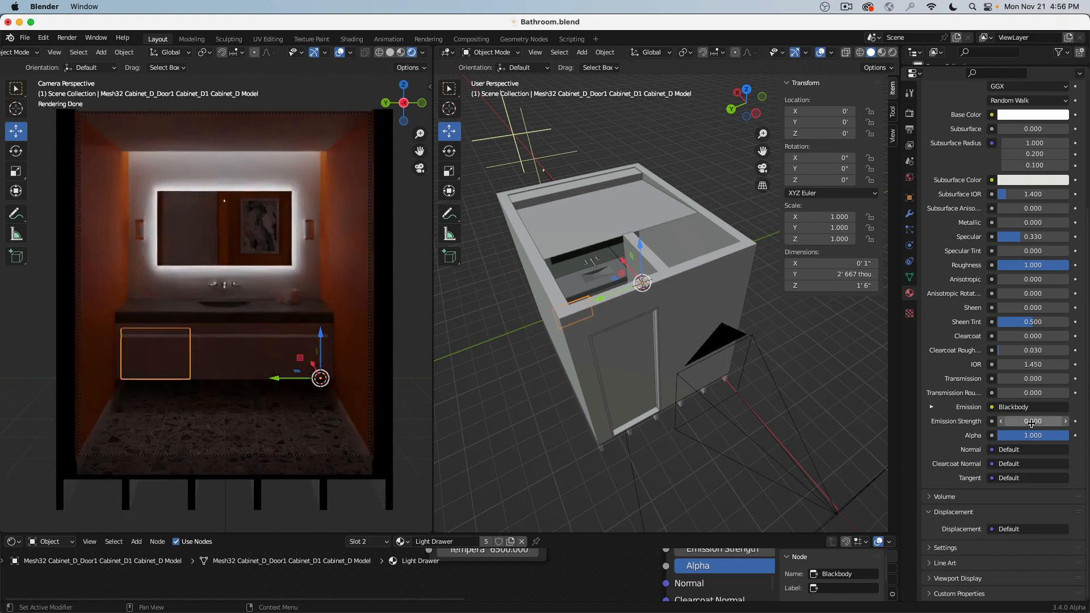
left_click(705, 429)
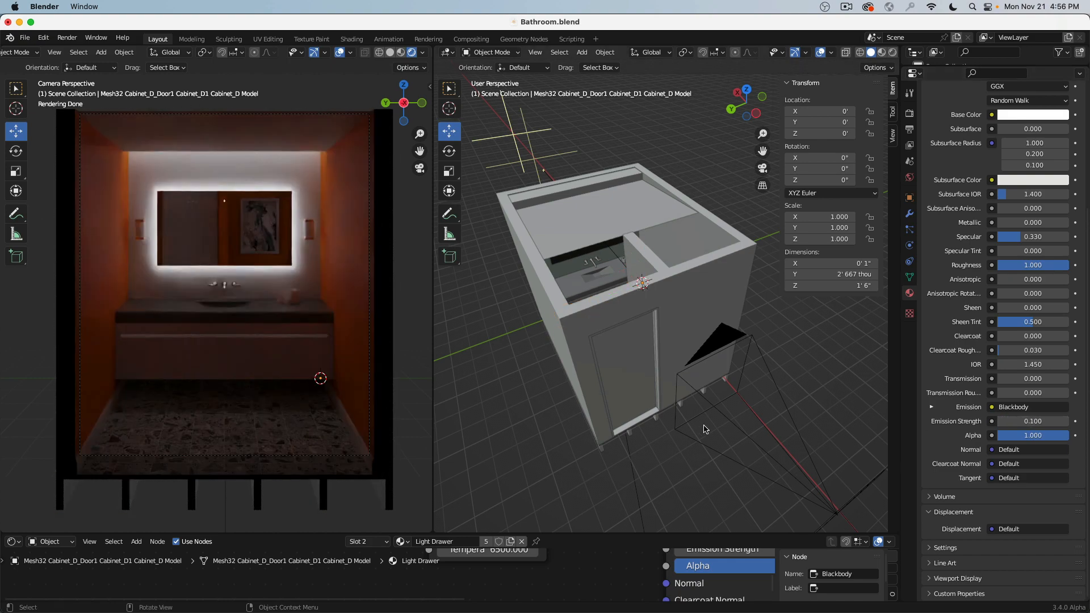